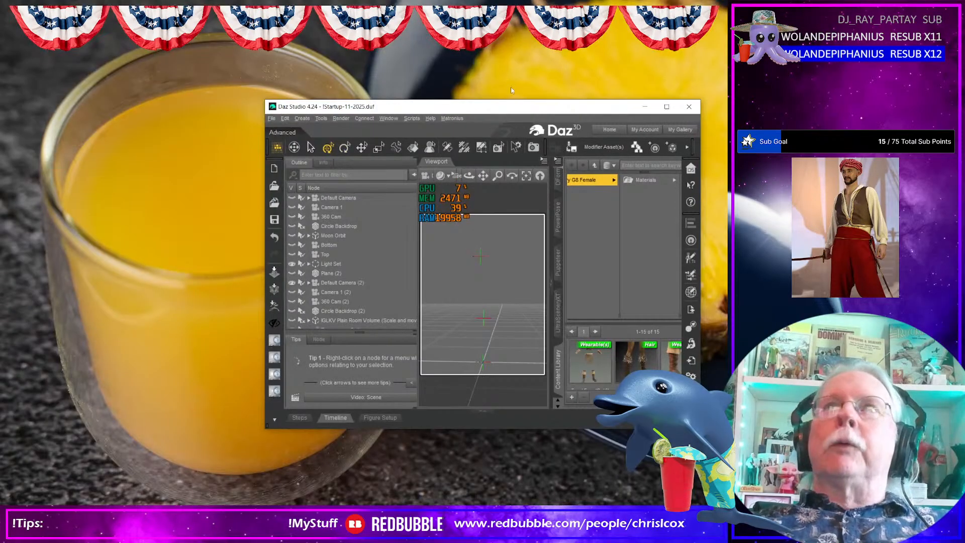
- Enlarge the Daz Studio window and load a Genesis 8 Female figure into the scene
{"action": "left_click_drag", "start_coordinate": [517, 110], "coordinate": [255, 13]}
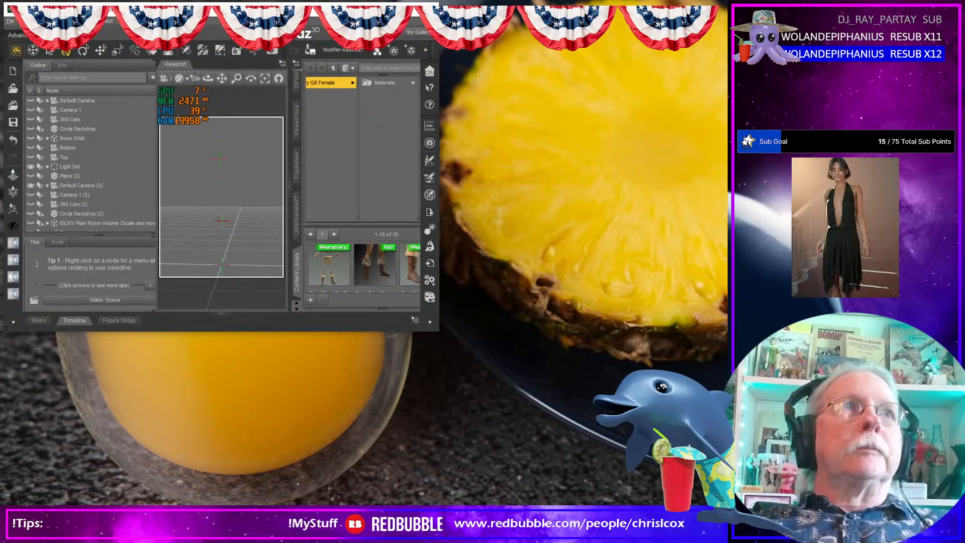
{"action": "left_click_drag", "start_coordinate": [439, 334], "coordinate": [728, 498]}
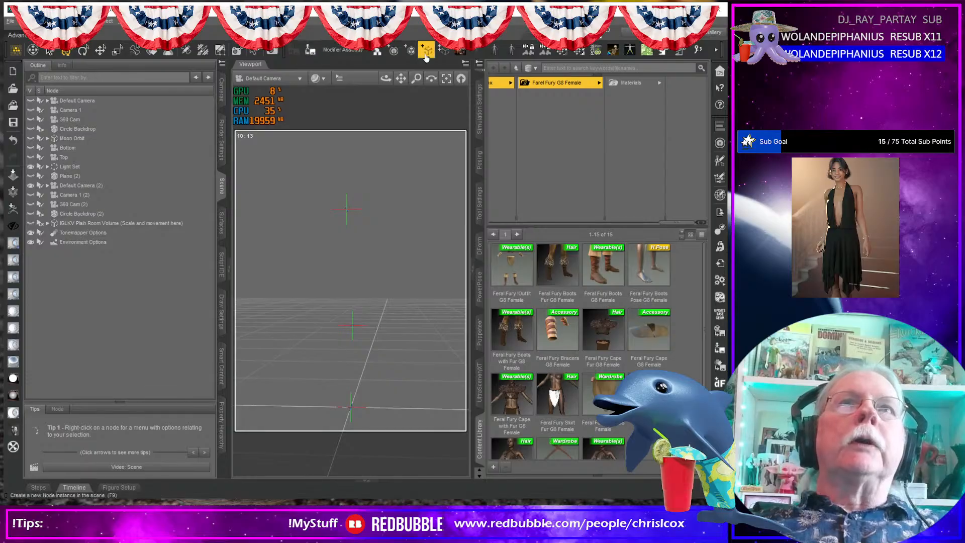
{"action": "left_click", "coordinate": [467, 54]}
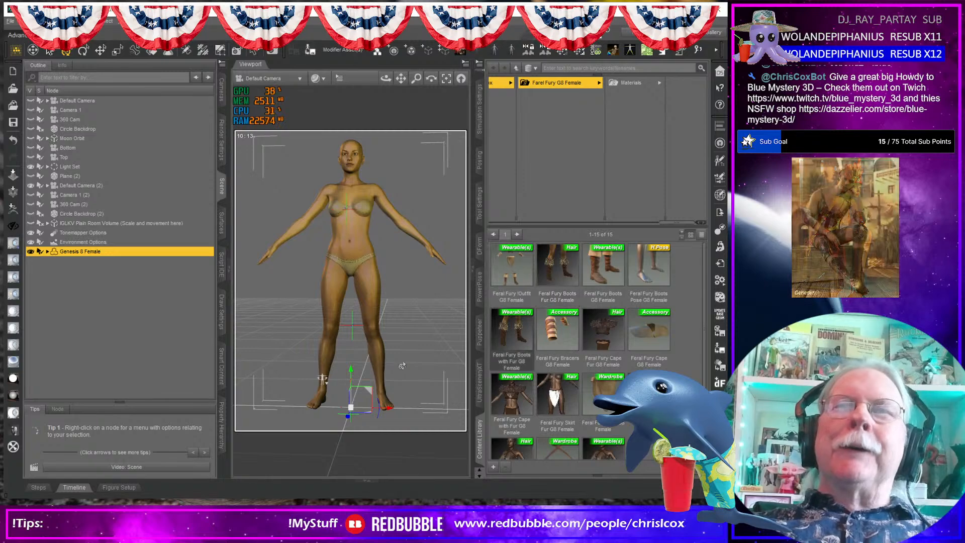
- Try adding the Feral Fury Boots Fur G8 Female hair item on its own, and undo the addition
{"action": "left_click", "coordinate": [389, 357]}
{"action": "middle_click_drag", "start_coordinate": [389, 357], "coordinate": [425, 371]}
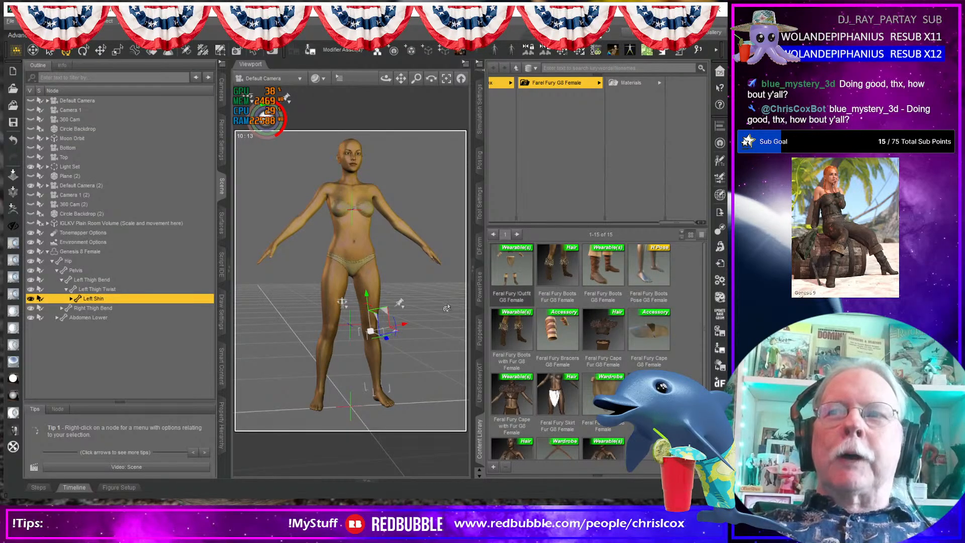
{"action": "scroll", "coordinate": [445, 308], "scroll_direction": "up", "scroll_amount": 3}
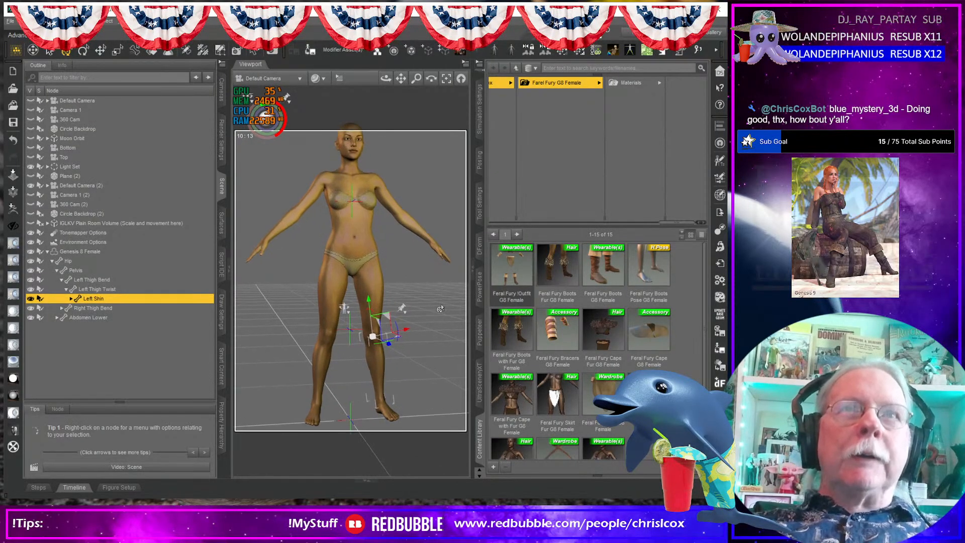
{"action": "scroll", "coordinate": [440, 308], "scroll_direction": "up", "scroll_amount": 2}
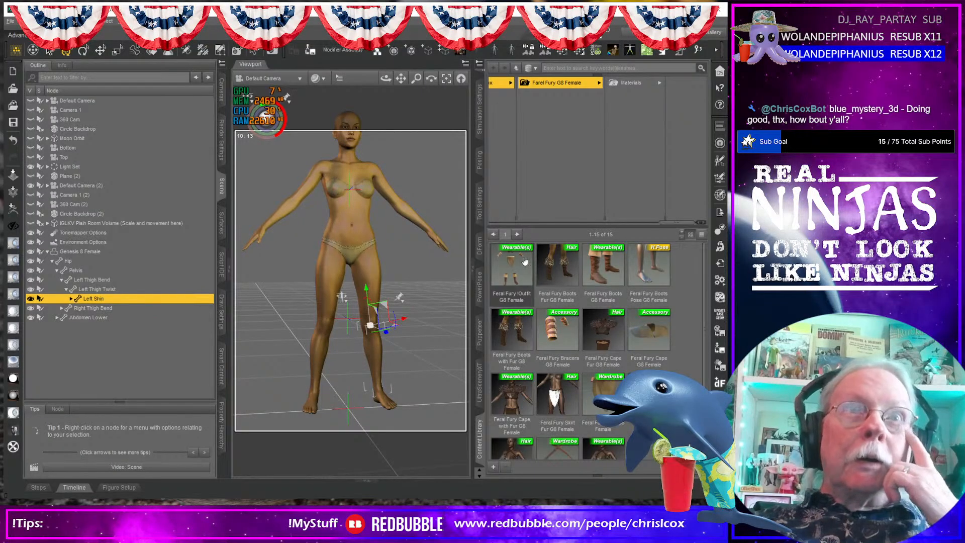
{"action": "scroll", "coordinate": [556, 257], "scroll_direction": "down", "scroll_amount": 1}
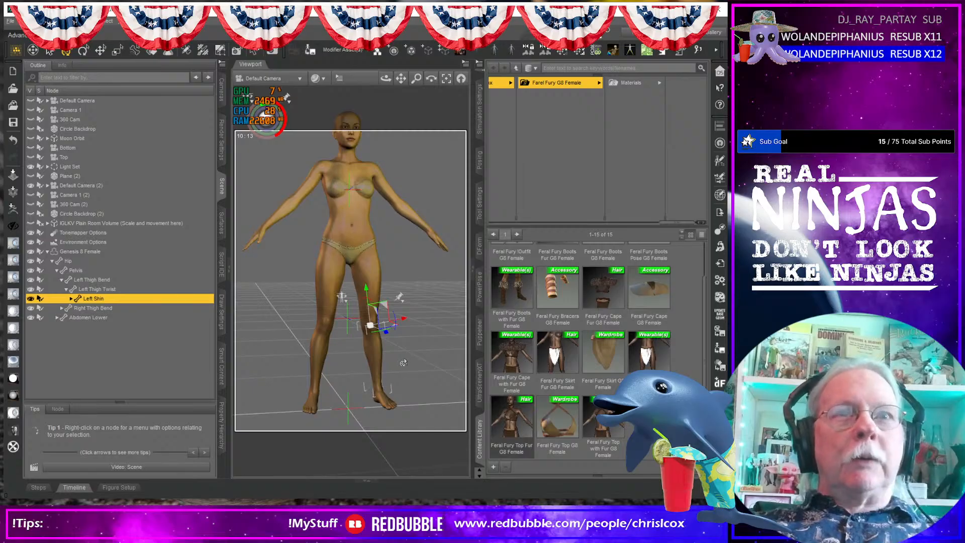
{"action": "scroll", "coordinate": [558, 272], "scroll_direction": "up", "scroll_amount": 2}
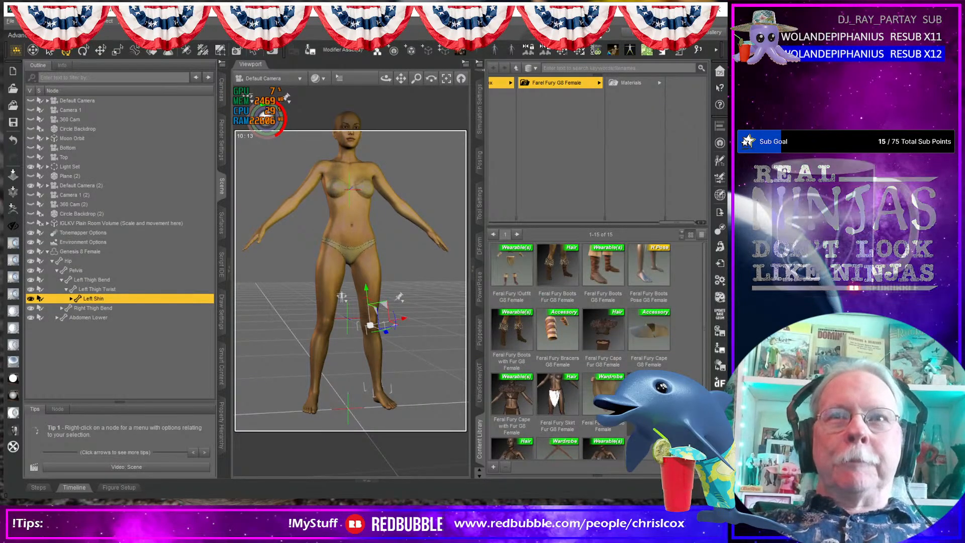
{"action": "double_click", "coordinate": [558, 271]}
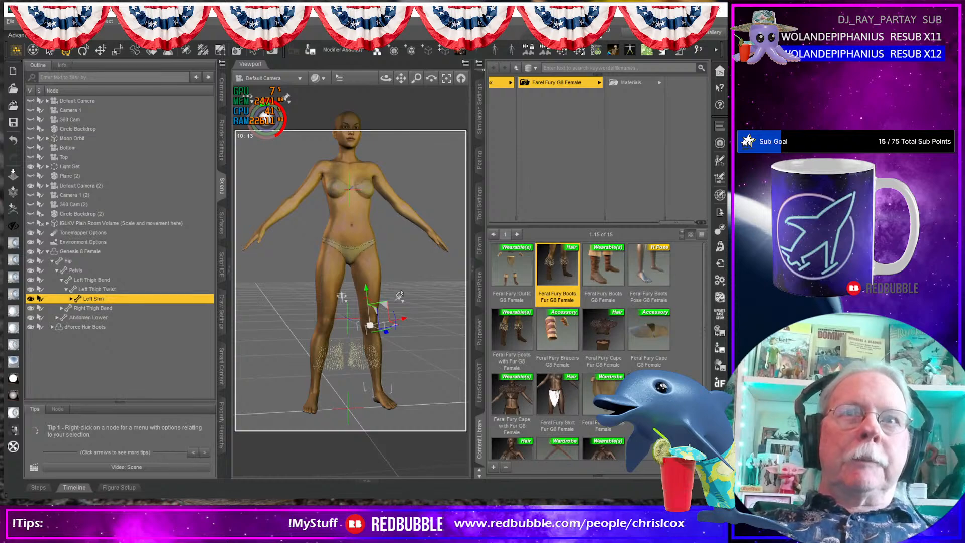
{"action": "key", "text": "ctrl+z"}
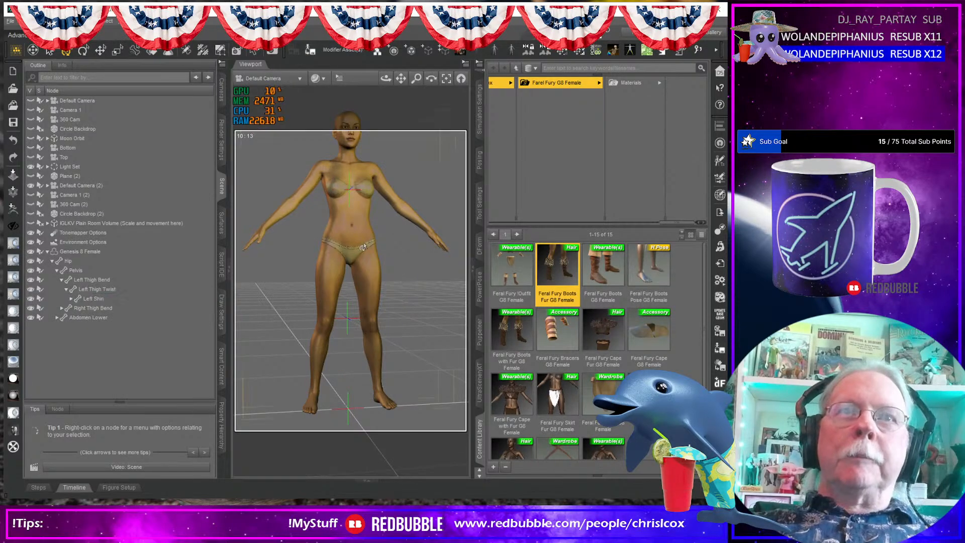
- Dress the Genesis 8 Female figure in the Feral Fury boots, cape and skirt, using the wearable presets with fur
{"action": "left_click", "coordinate": [364, 246]}
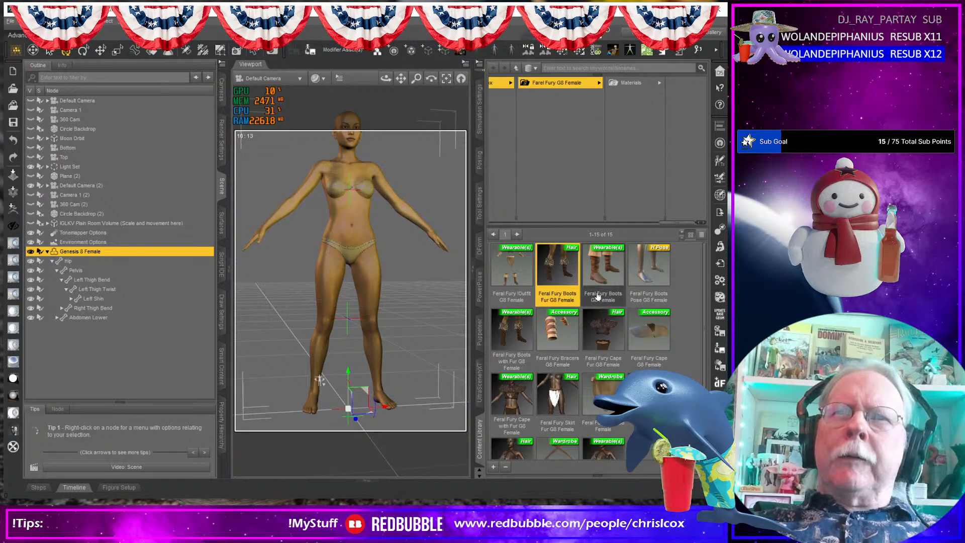
{"action": "double_click", "coordinate": [514, 334]}
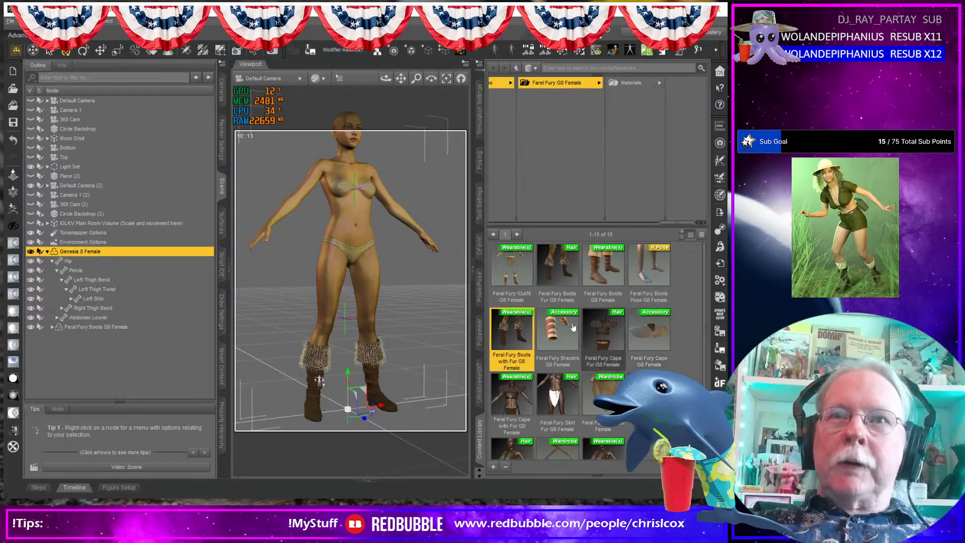
{"action": "double_click", "coordinate": [521, 399]}
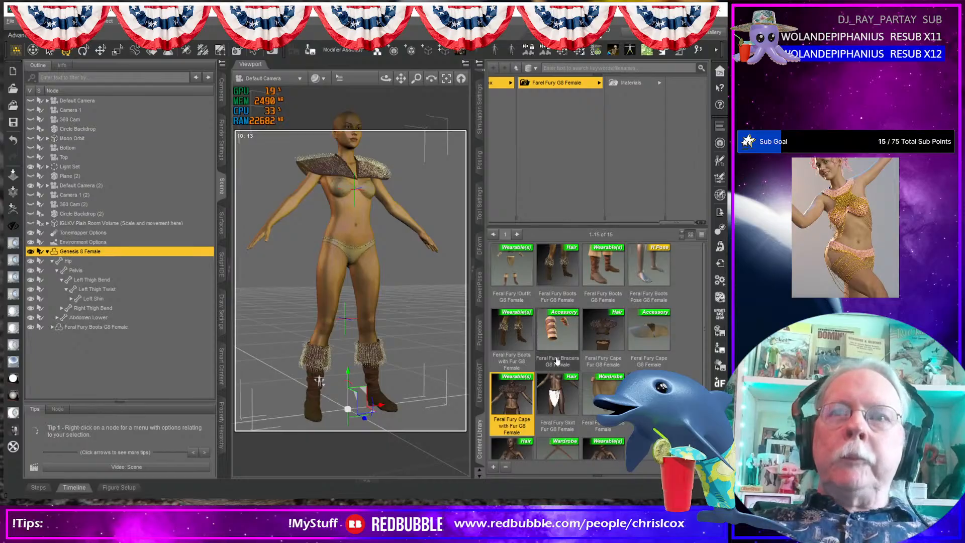
{"action": "double_click", "coordinate": [649, 402]}
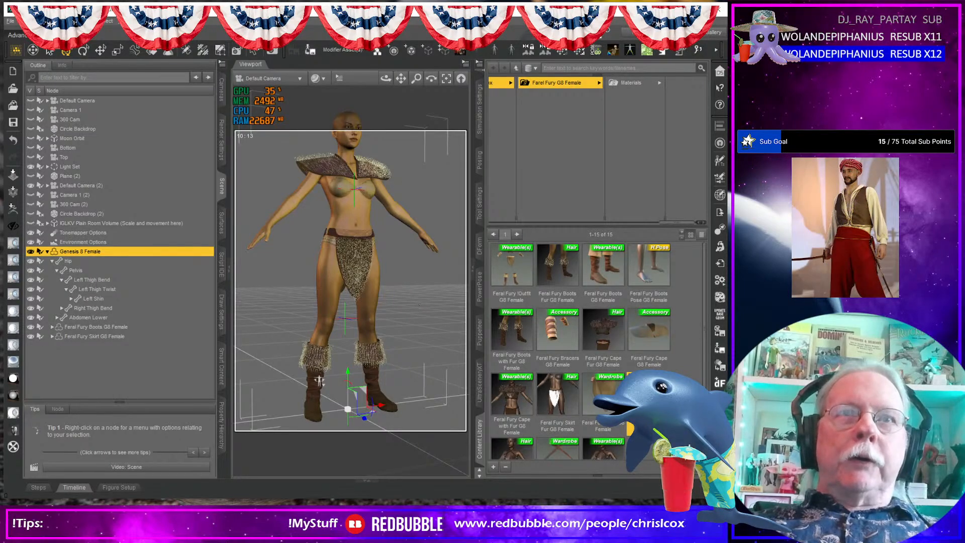
- Add the Feral Fury Top with Fur G8 Female wearable to the figure
{"action": "left_click_drag", "start_coordinate": [419, 305], "coordinate": [418, 306], "text": "ctrl+alt"}
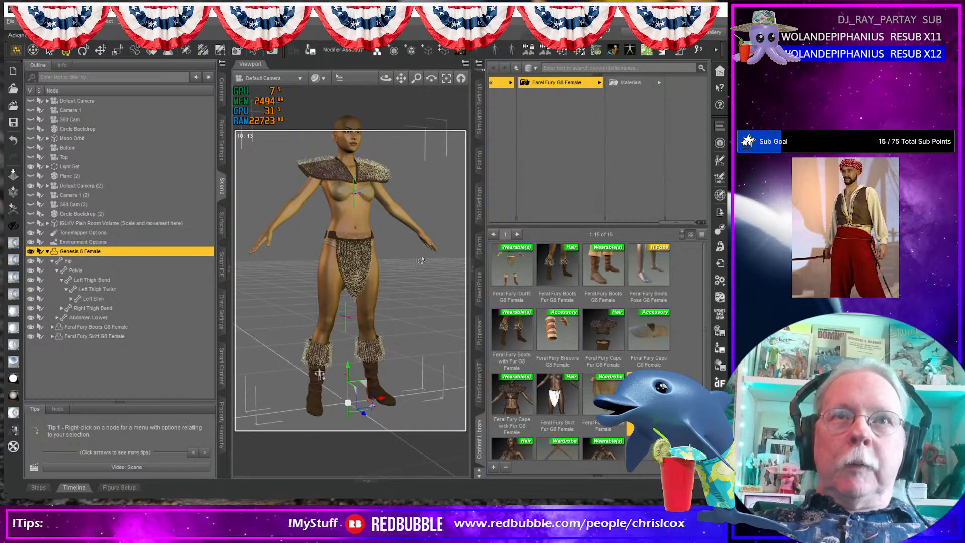
{"action": "left_click", "coordinate": [408, 227]}
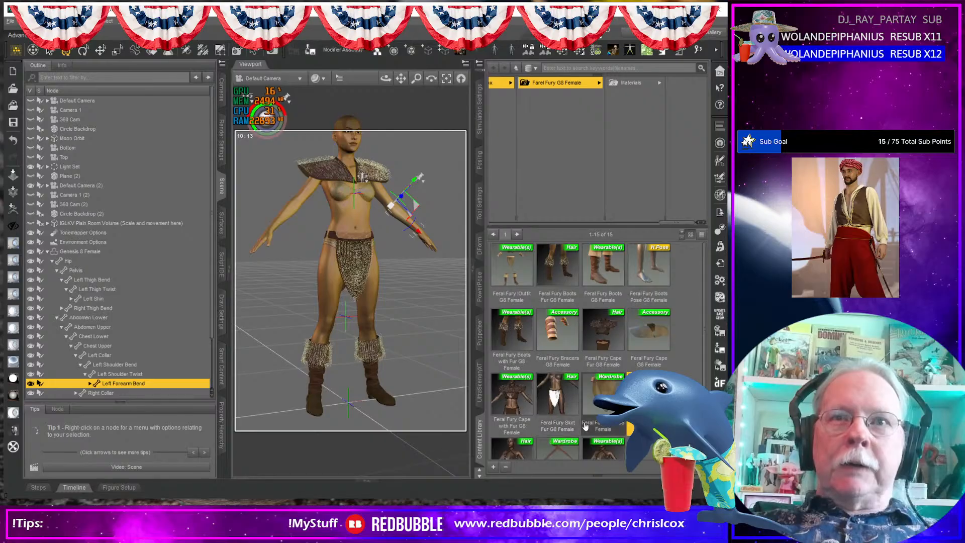
{"action": "scroll", "coordinate": [598, 447], "scroll_direction": "down", "scroll_amount": 1}
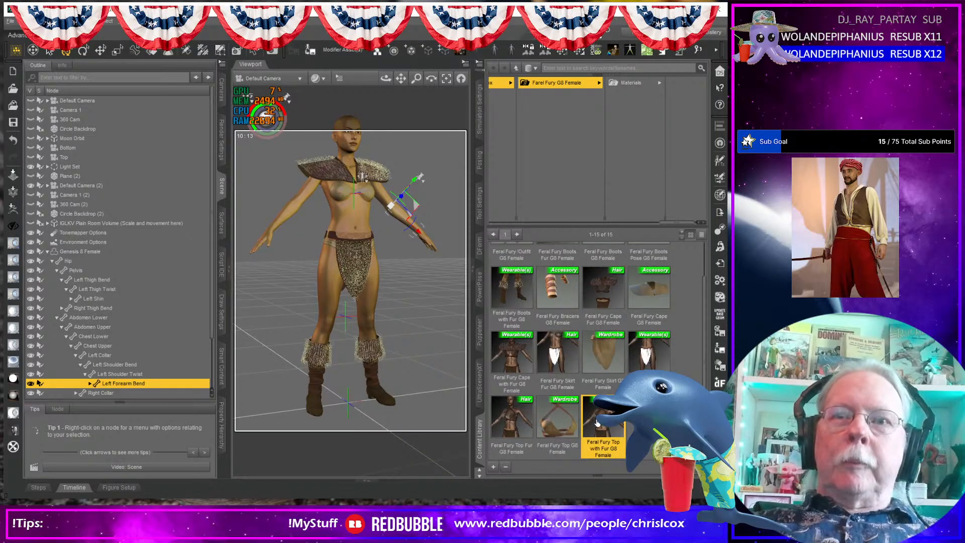
{"action": "double_click", "coordinate": [599, 424]}
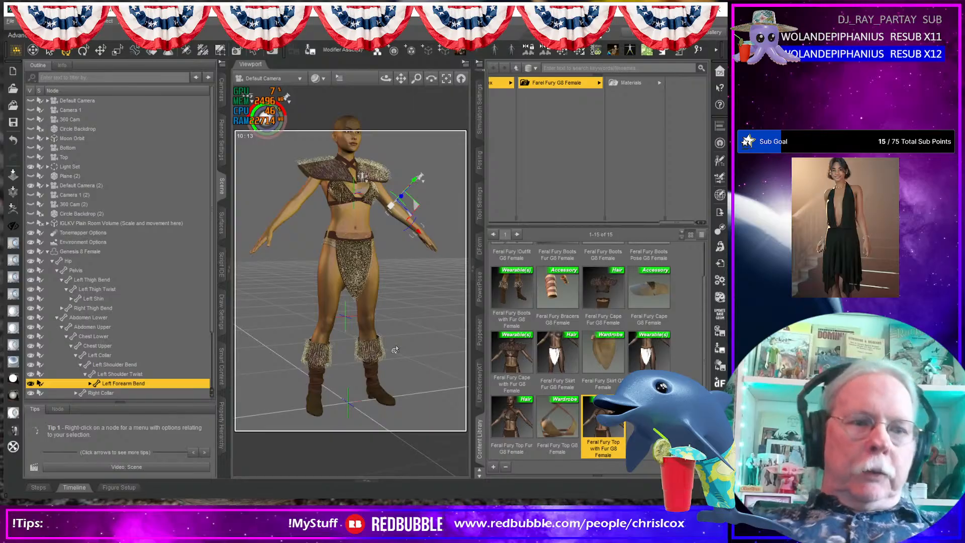
- Render the dressed figure, inspect the fur on the cape, top, skirt and boots, and close the render
{"action": "key", "text": "ctrl+r"}
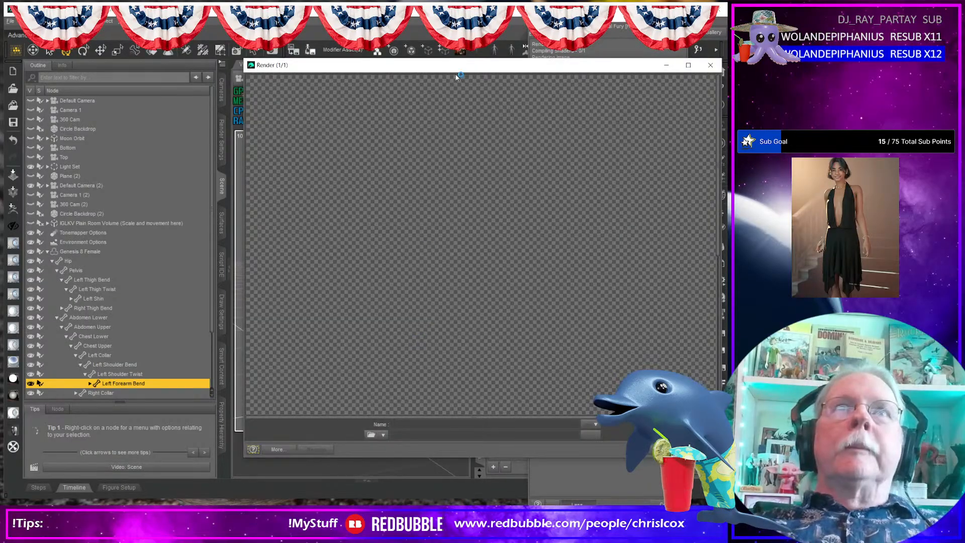
{"action": "left_click_drag", "start_coordinate": [458, 64], "coordinate": [367, 4]}
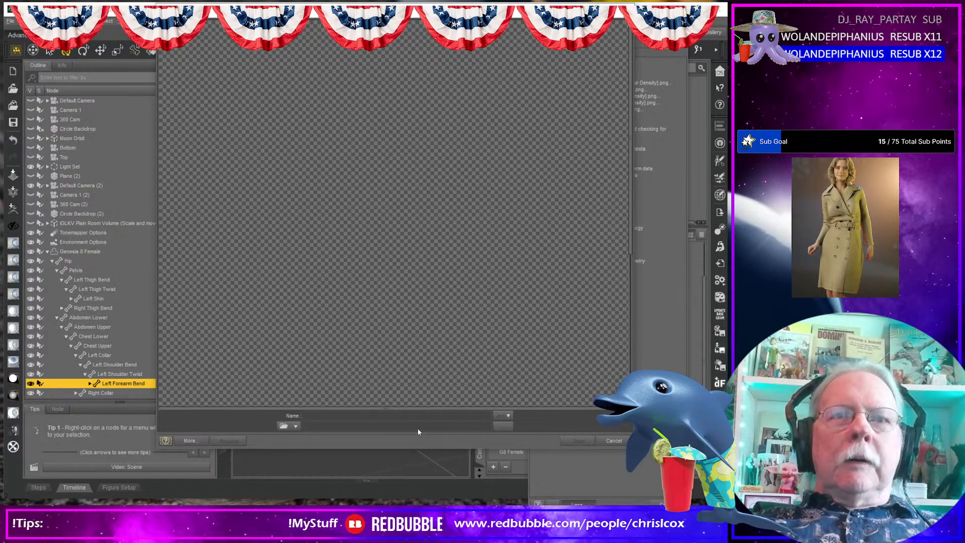
{"action": "left_click_drag", "start_coordinate": [419, 449], "coordinate": [422, 502]}
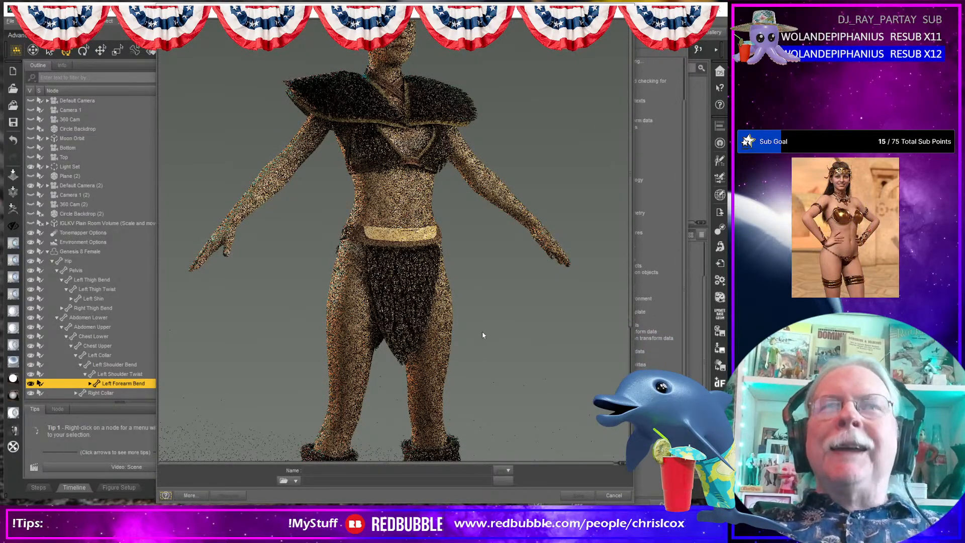
{"action": "scroll", "coordinate": [502, 335], "scroll_direction": "down", "scroll_amount": 3}
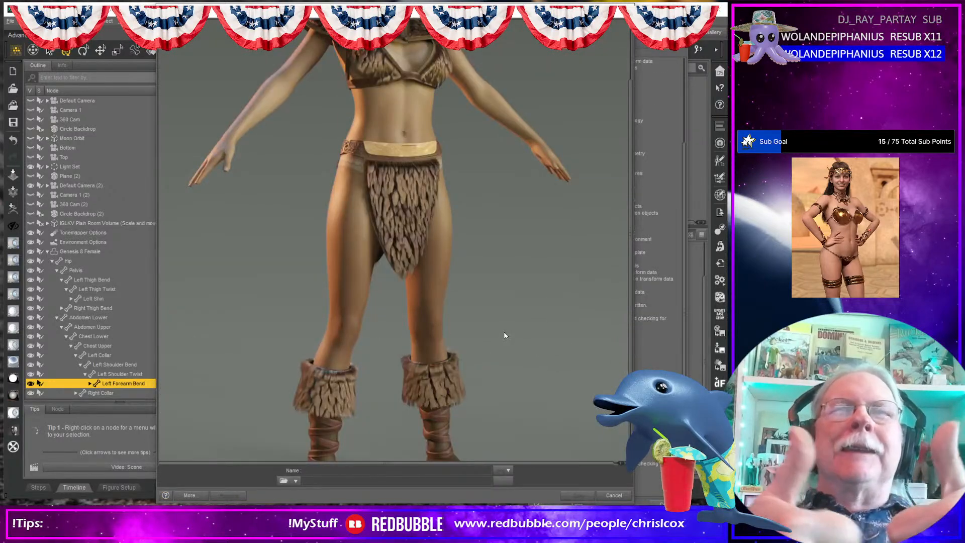
{"action": "scroll", "coordinate": [502, 334], "scroll_direction": "up", "scroll_amount": 2}
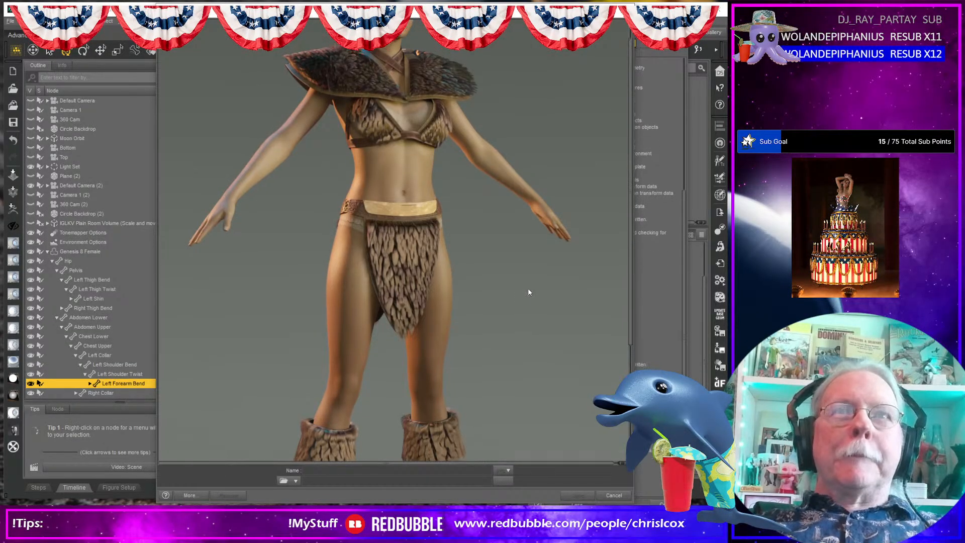
{"action": "scroll", "coordinate": [527, 293], "scroll_direction": "up", "scroll_amount": 1}
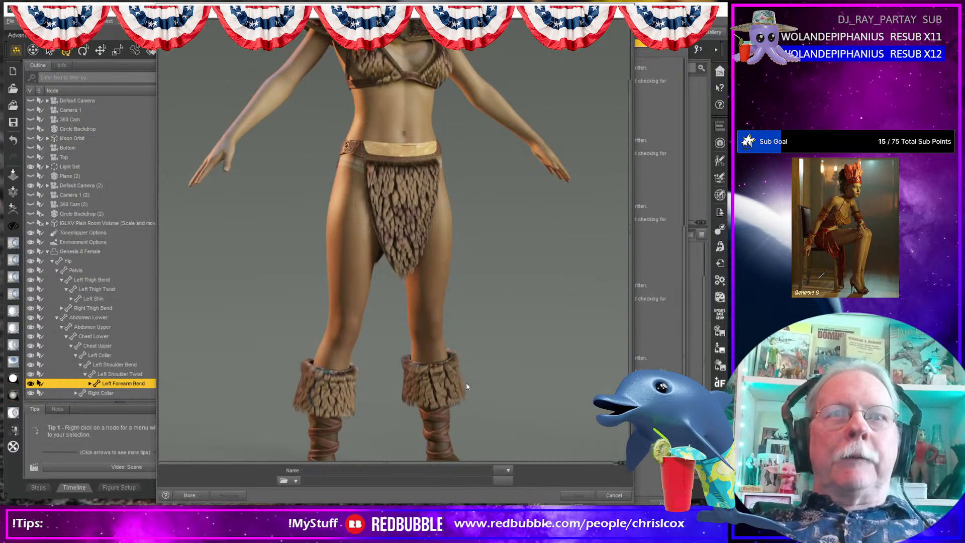
{"action": "scroll", "coordinate": [448, 242], "scroll_direction": "up", "scroll_amount": 3}
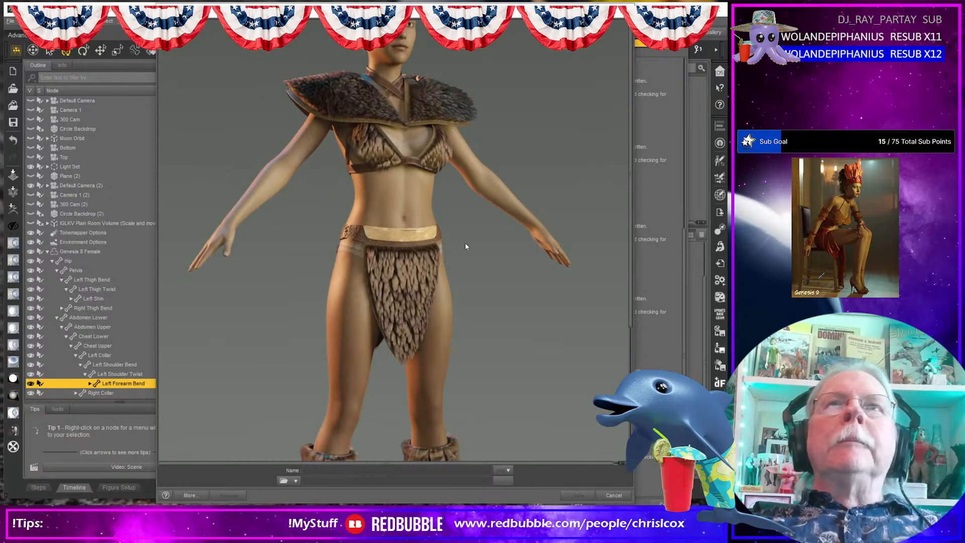
{"action": "left_click", "coordinate": [621, 14]}
- Render the dressed figure again, inspect the fur on the cape, top, skirt and boot cuffs, and cancel the render
{"action": "left_click", "coordinate": [372, 267]}
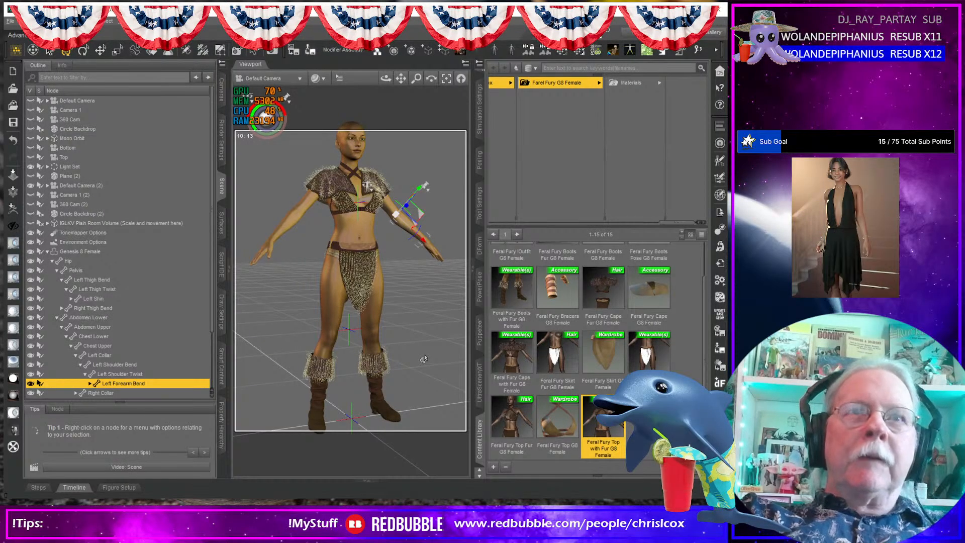
{"action": "key", "text": "ctrl+r"}
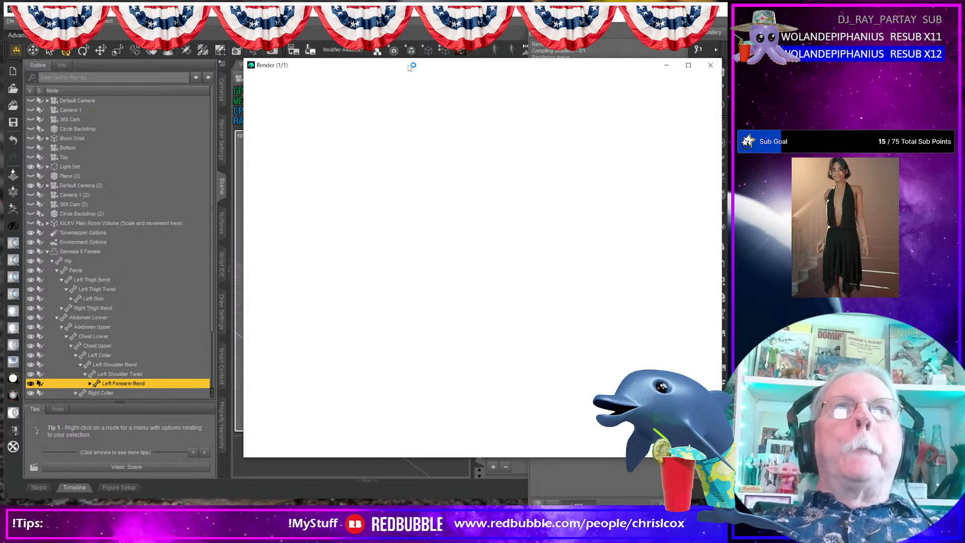
{"action": "left_click_drag", "start_coordinate": [410, 68], "coordinate": [253, 18]}
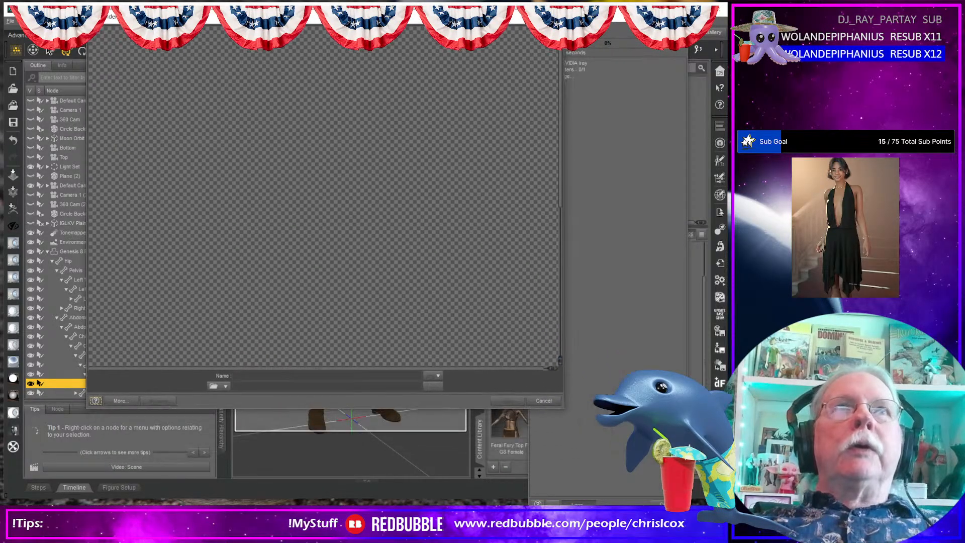
{"action": "left_click_drag", "start_coordinate": [326, 407], "coordinate": [340, 479]}
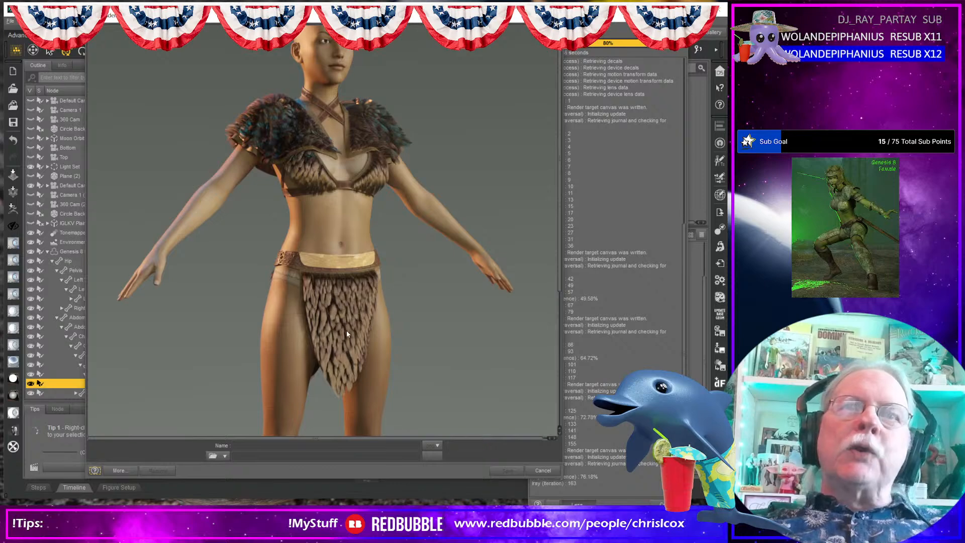
{"action": "scroll", "coordinate": [346, 330], "scroll_direction": "down", "scroll_amount": 4}
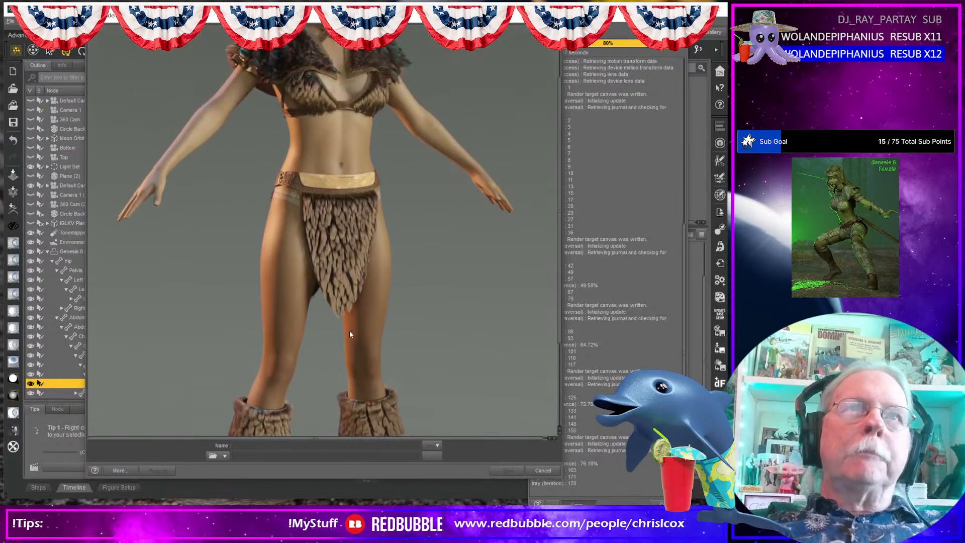
{"action": "scroll", "coordinate": [350, 334], "scroll_direction": "up", "scroll_amount": 3}
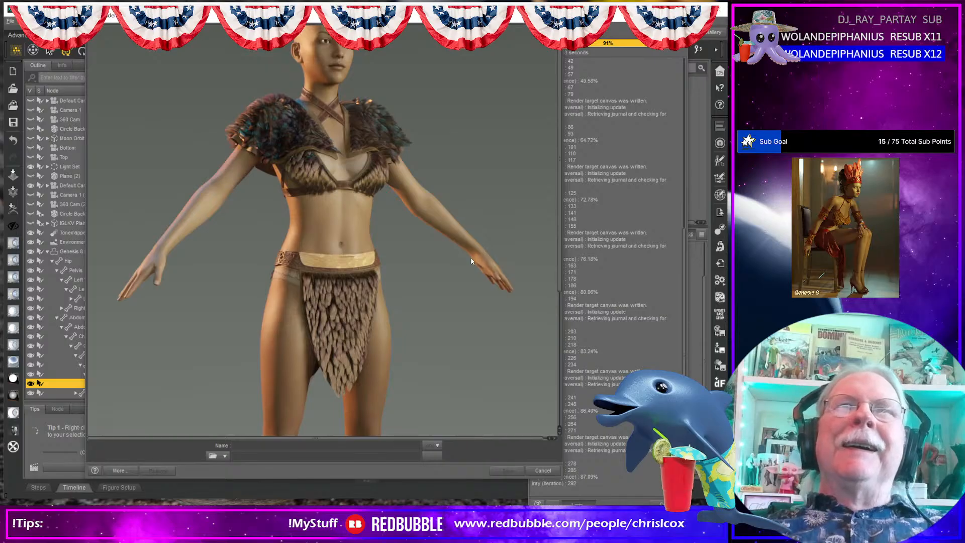
{"action": "scroll", "coordinate": [473, 259], "scroll_direction": "down", "scroll_amount": 5}
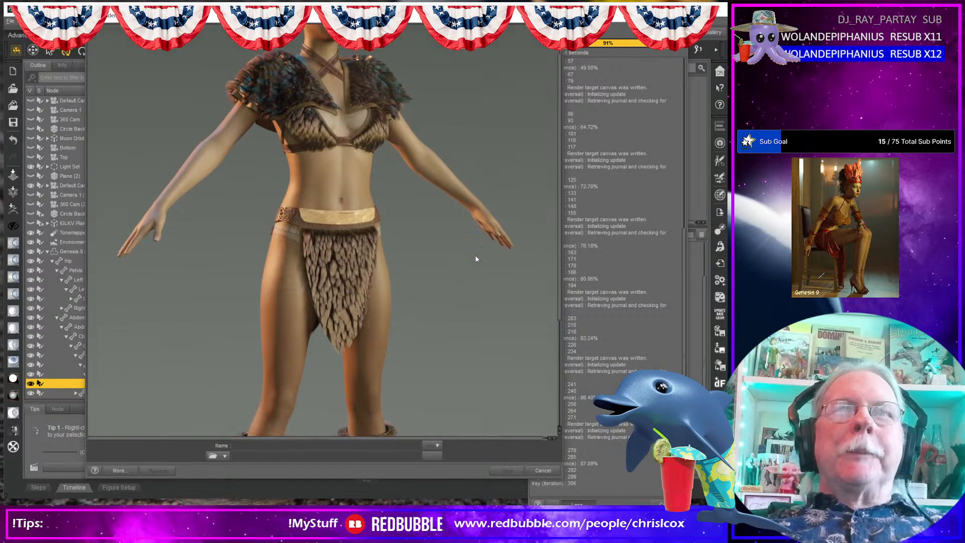
{"action": "scroll", "coordinate": [476, 259], "scroll_direction": "up", "scroll_amount": 5}
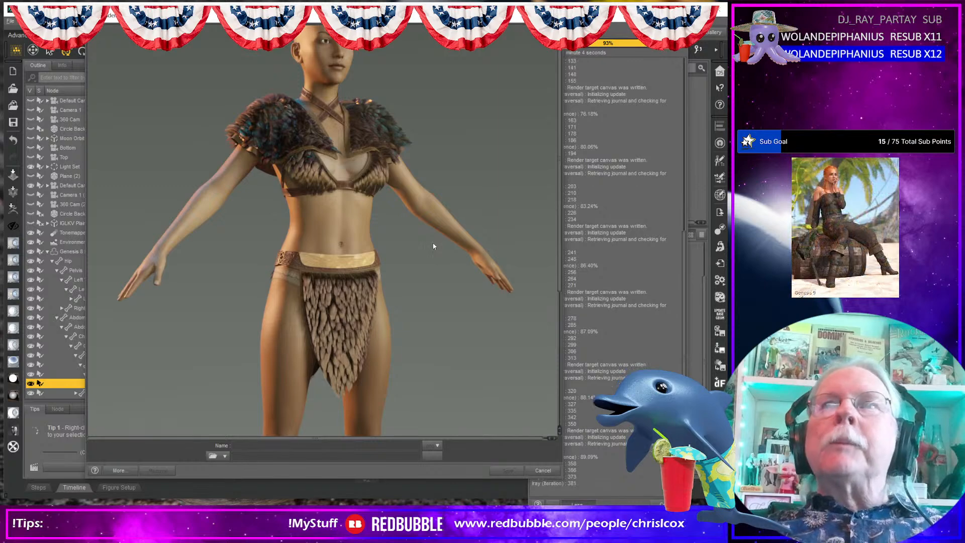
{"action": "scroll", "coordinate": [436, 246], "scroll_direction": "down", "scroll_amount": 5}
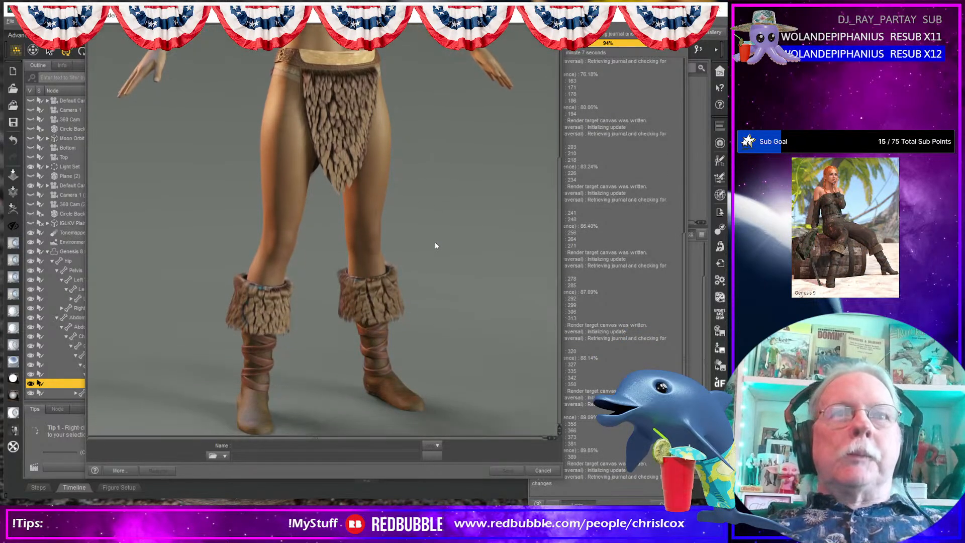
{"action": "scroll", "coordinate": [435, 245], "scroll_direction": "up", "scroll_amount": 5}
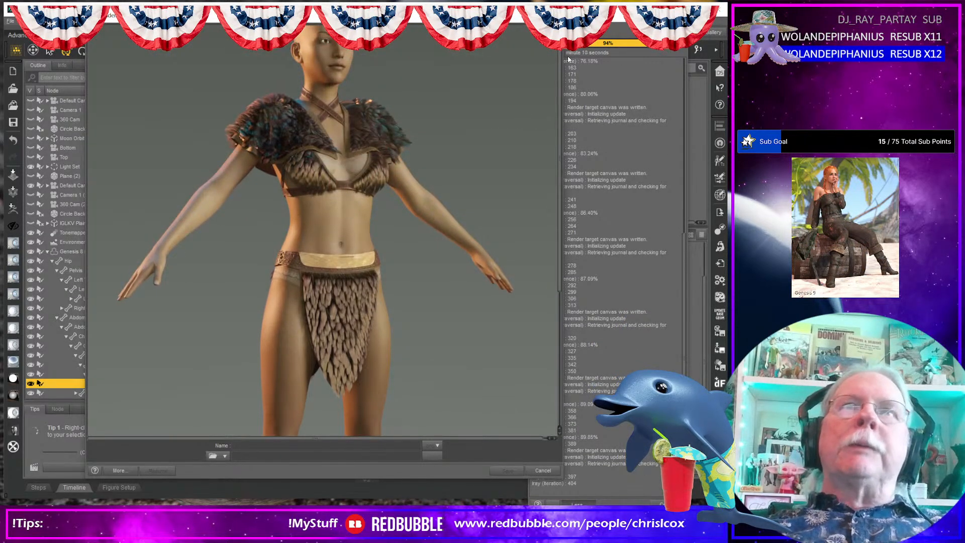
{"action": "left_click", "coordinate": [550, 15]}
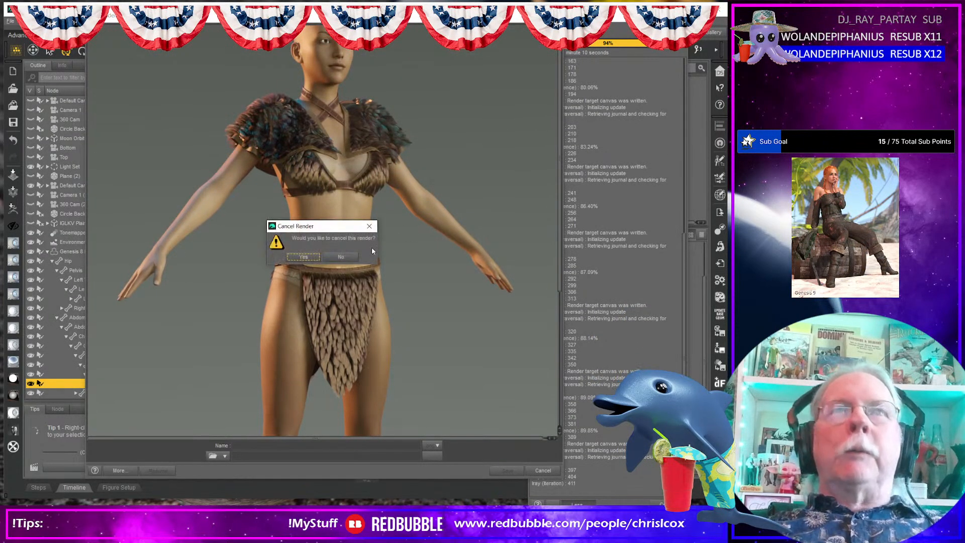
{"action": "left_click", "coordinate": [304, 257]}
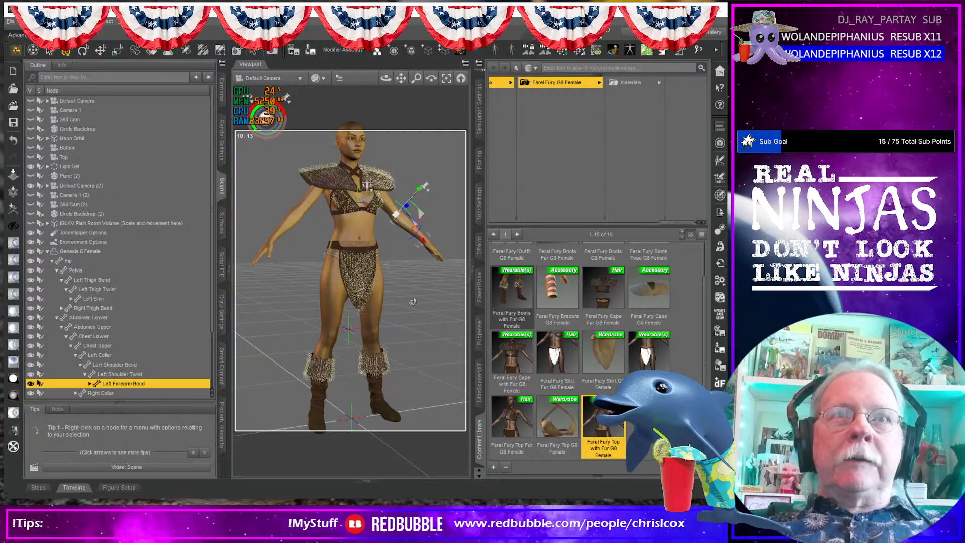
- Add the Feral Fury Bracers G8 Female accessory to the Genesis 8 Female figure
{"action": "left_click", "coordinate": [321, 271]}
{"action": "left_click", "coordinate": [320, 271]}
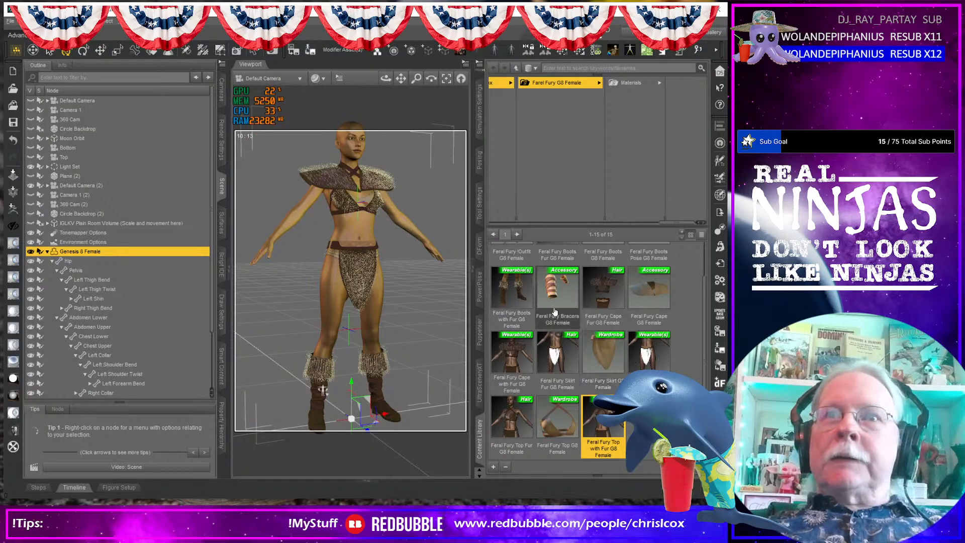
{"action": "scroll", "coordinate": [626, 357], "scroll_direction": "up", "scroll_amount": 1}
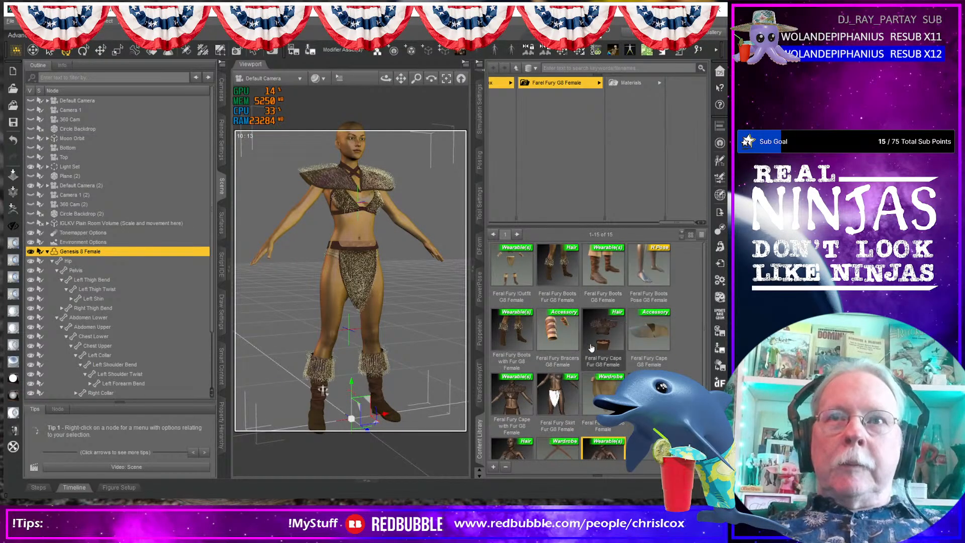
{"action": "double_click", "coordinate": [560, 334]}
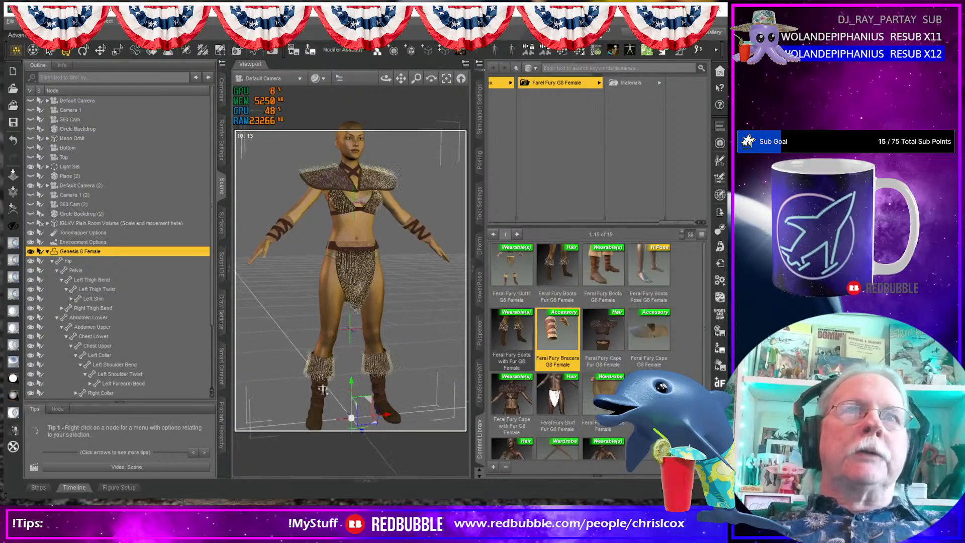
{"action": "scroll", "coordinate": [433, 309], "scroll_direction": "down", "scroll_amount": 1}
{"action": "left_click", "coordinate": [420, 167]}
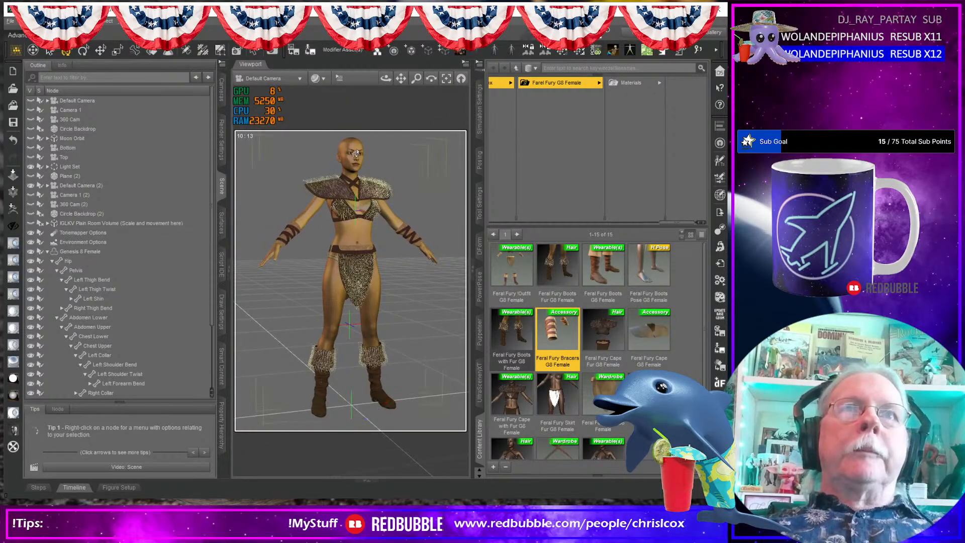
- Save the figure's complete outfit as a wearables preset named "Feral Fury !Outfit with Fur G8 Female" in the Farel Fury G8 Female folder
{"action": "left_click", "coordinate": [356, 153]}
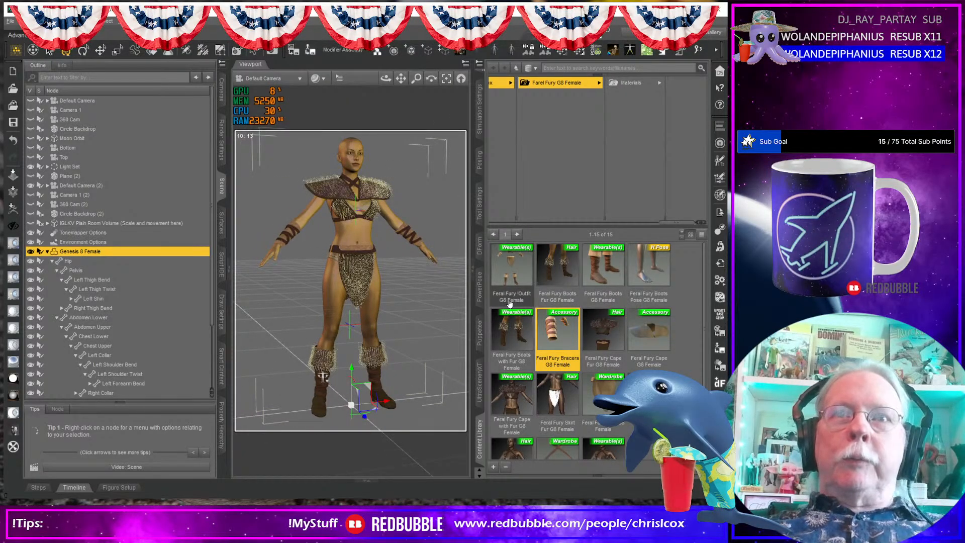
{"action": "mouse_move", "coordinate": [498, 297]}
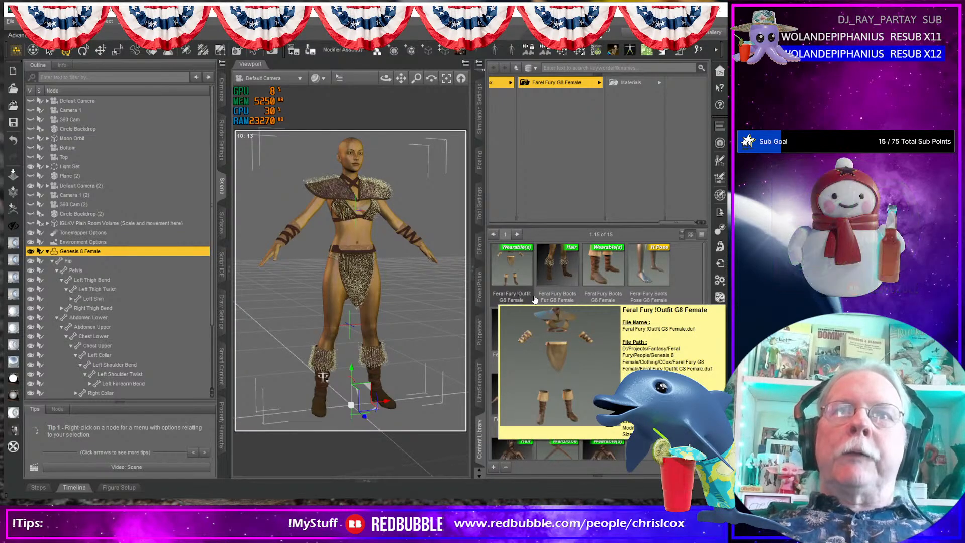
{"action": "mouse_move", "coordinate": [513, 342]}
{"action": "mouse_move", "coordinate": [507, 268]}
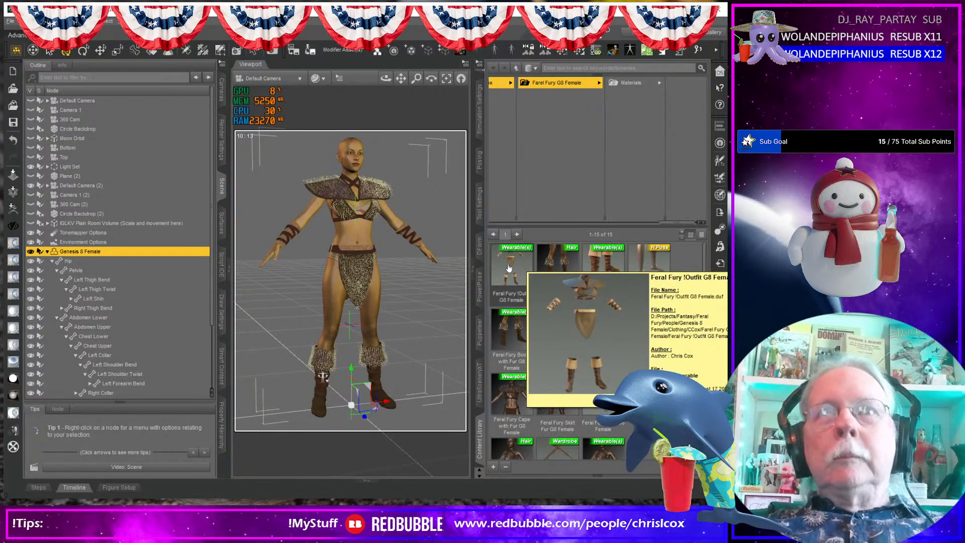
{"action": "left_click", "coordinate": [494, 467]}
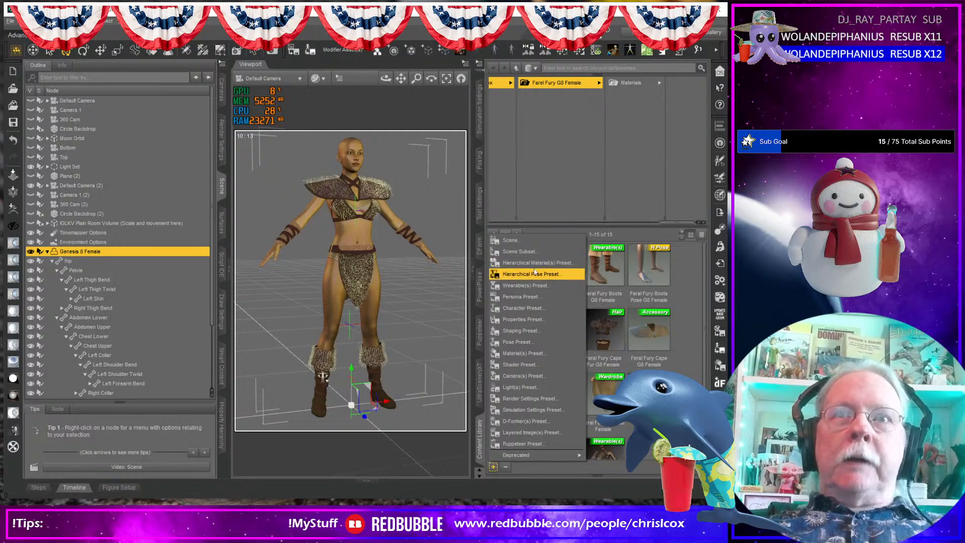
{"action": "left_click", "coordinate": [528, 286]}
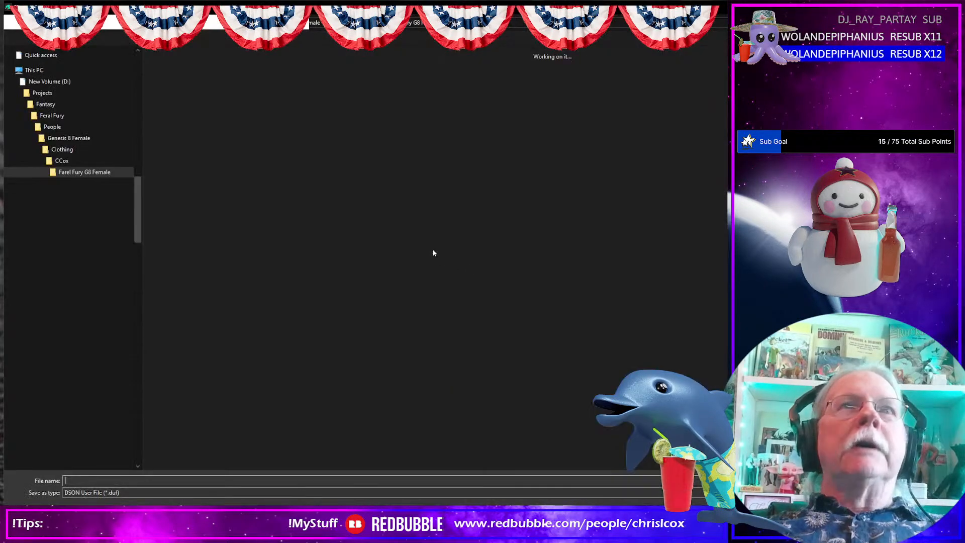
{"action": "left_click", "coordinate": [370, 142]}
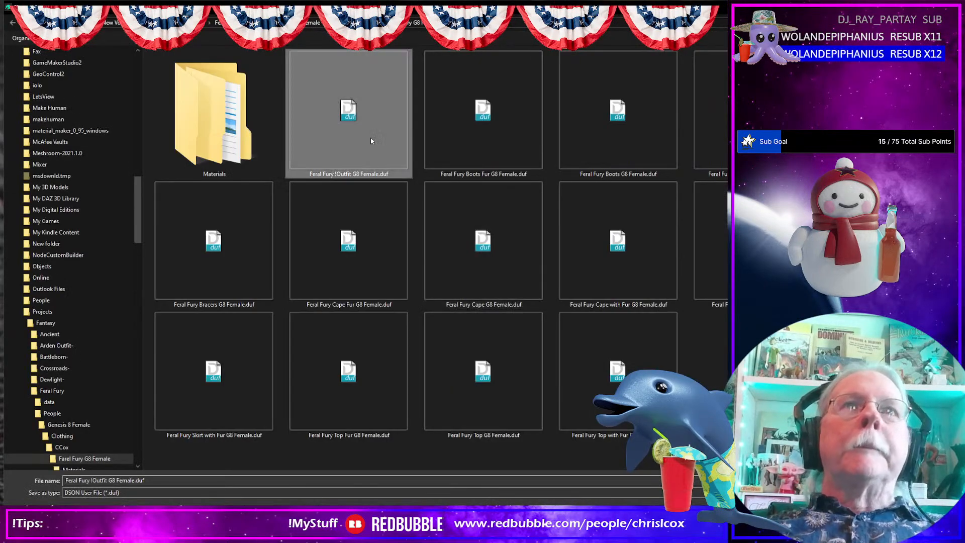
{"action": "double_click", "coordinate": [103, 481]}
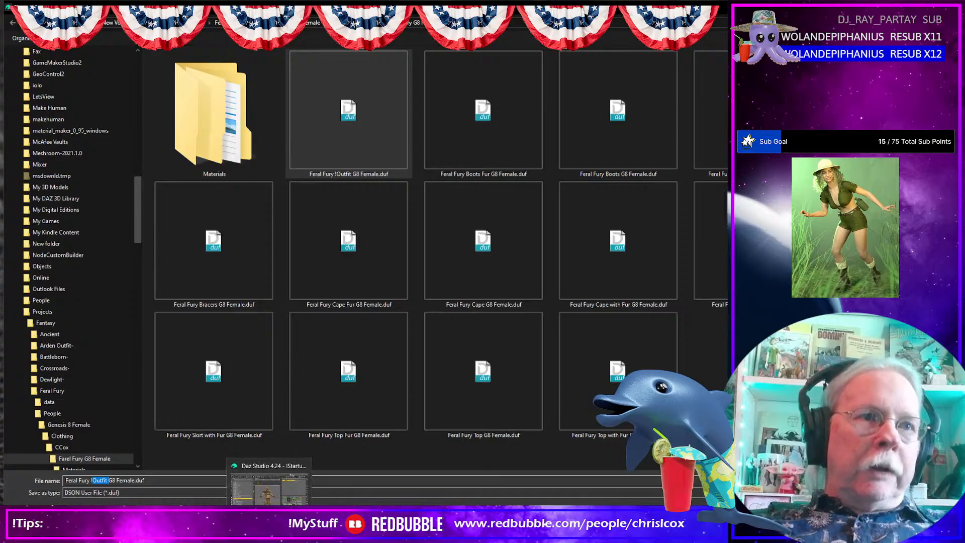
{"action": "left_click", "coordinate": [109, 480]}
{"action": "type", "text": "with Fur"}
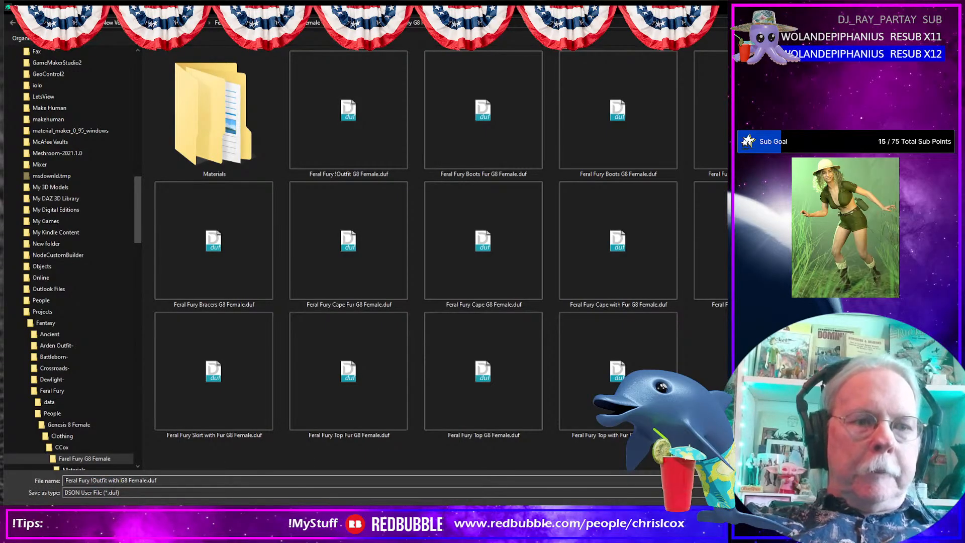
{"action": "key", "text": "Return"}
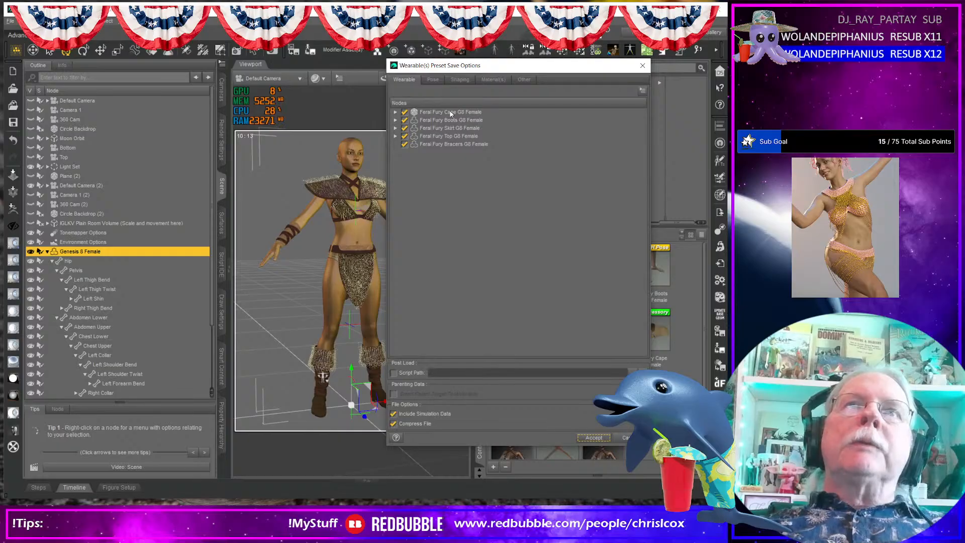
- Include pose settings in the wearables preset and enable the Left Foot within the Genesis 8 Female bone hierarchy
{"action": "left_click", "coordinate": [432, 79]}
{"action": "left_click", "coordinate": [394, 91]}
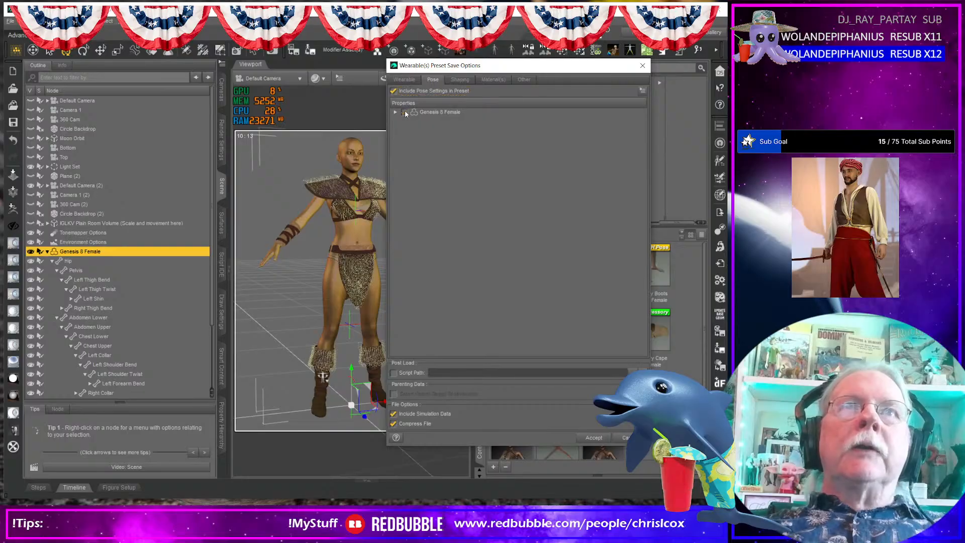
{"action": "left_click", "coordinate": [396, 112]}
{"action": "left_click", "coordinate": [405, 120]}
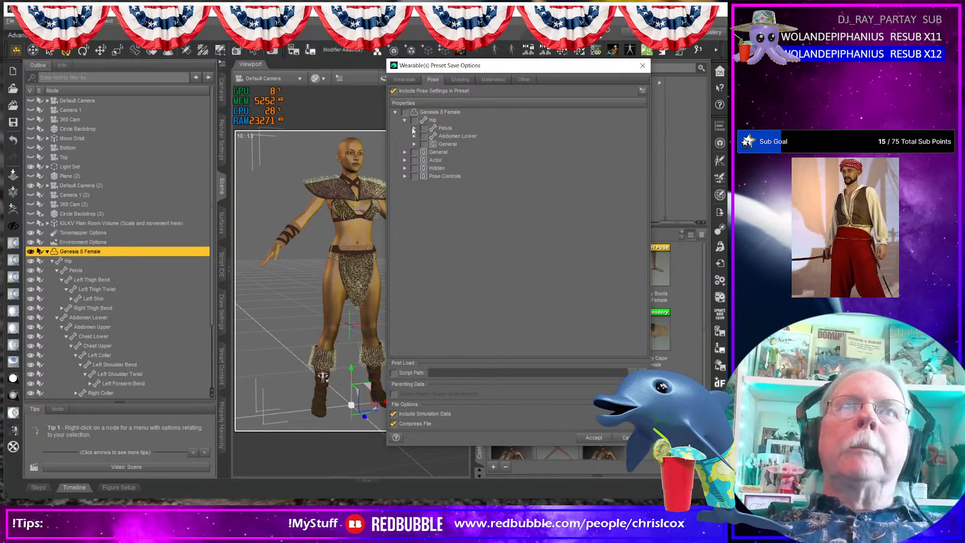
{"action": "left_click", "coordinate": [415, 128]}
{"action": "left_click", "coordinate": [424, 136]}
{"action": "left_click", "coordinate": [433, 144]}
{"action": "left_click", "coordinate": [442, 152]}
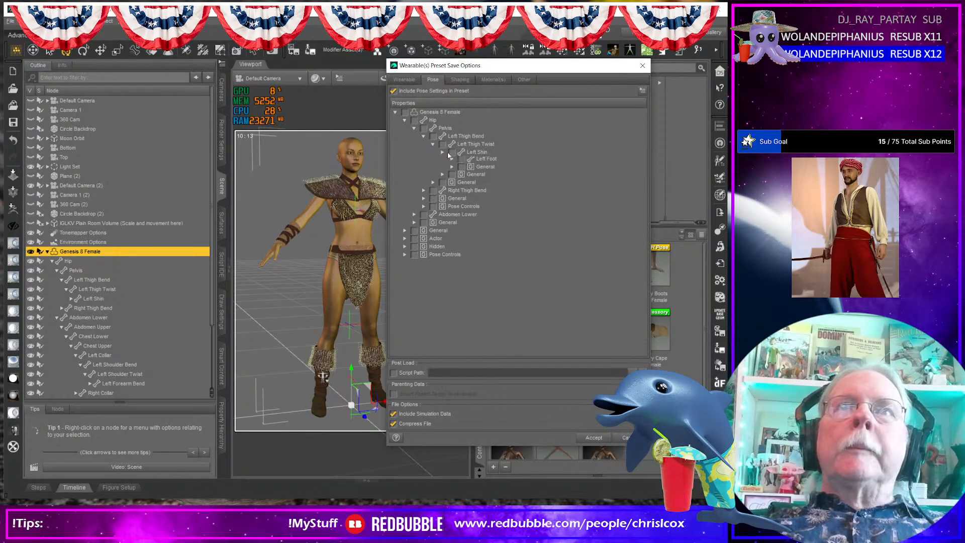
{"action": "left_click", "coordinate": [461, 160]}
- Include the Right Foot pose settings as well and accept the wearables preset save options
{"action": "left_click", "coordinate": [424, 192]}
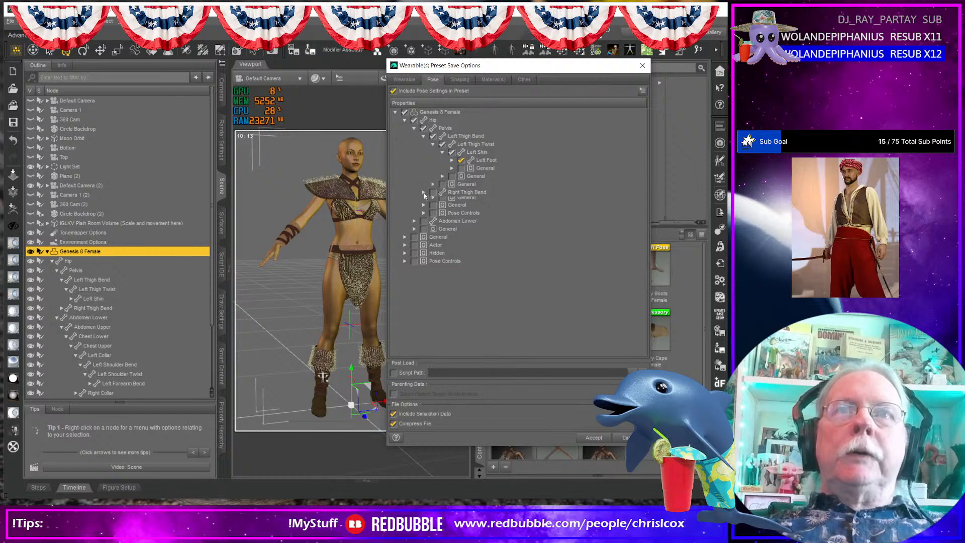
{"action": "left_click", "coordinate": [433, 200]}
{"action": "left_click", "coordinate": [442, 208]}
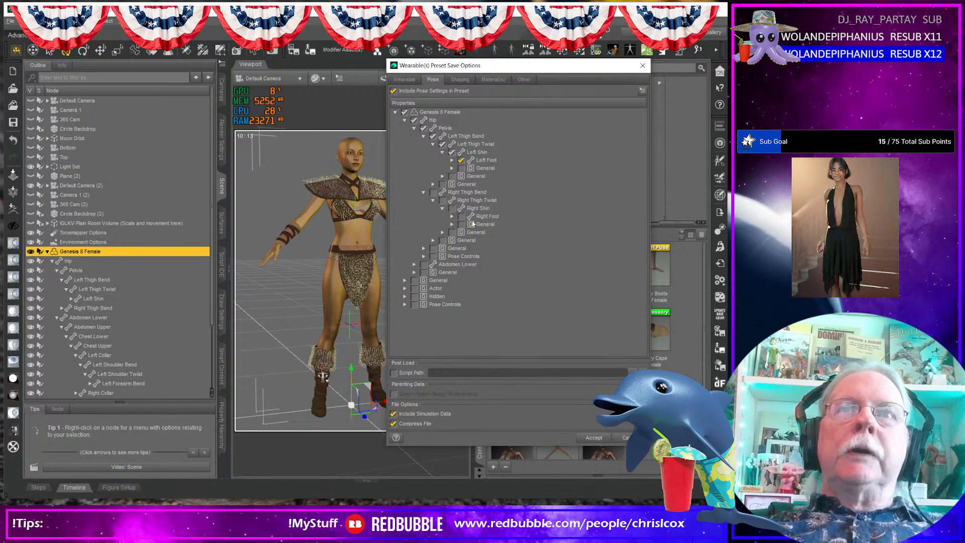
{"action": "left_click", "coordinate": [461, 216]}
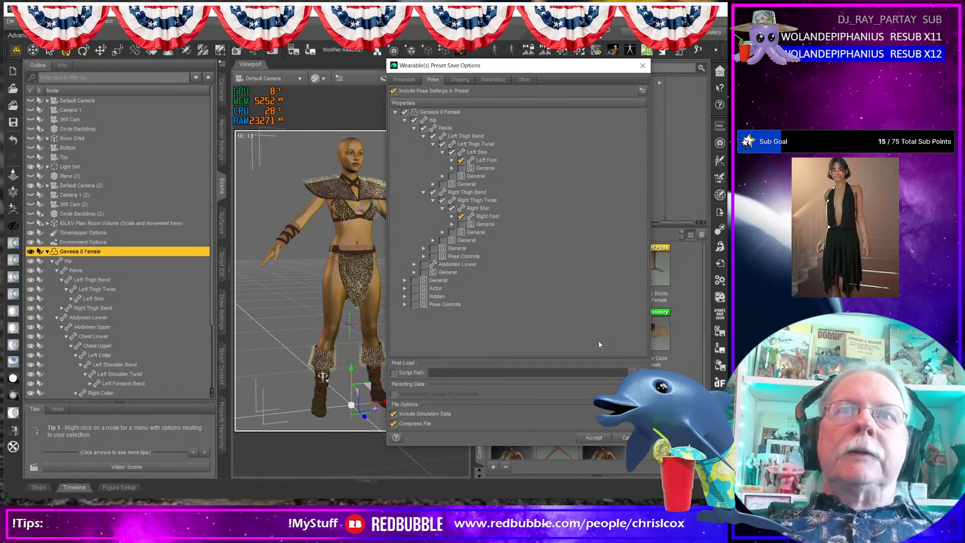
{"action": "left_click", "coordinate": [601, 437]}
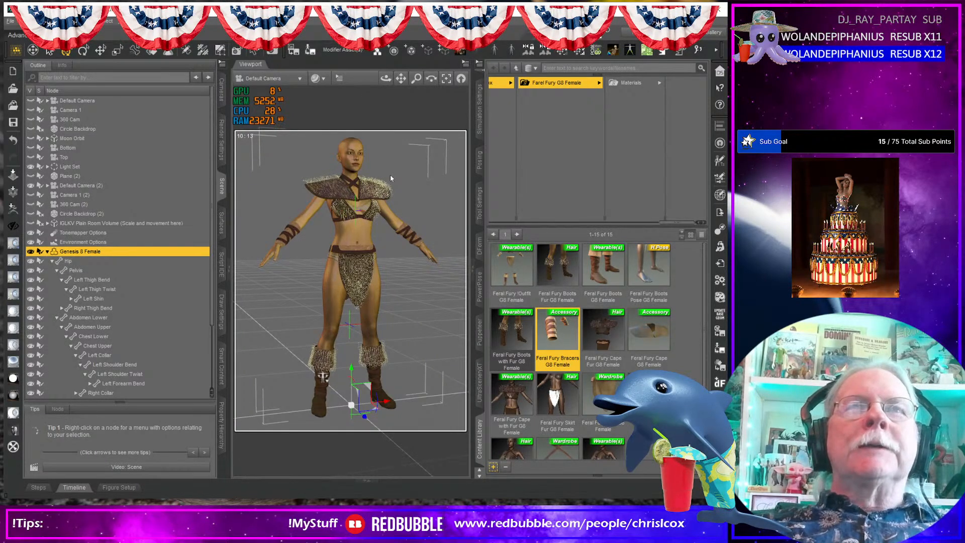
- Delete the Genesis 8 Female figure and its outfit from the scene
{"action": "left_click", "coordinate": [351, 157]}
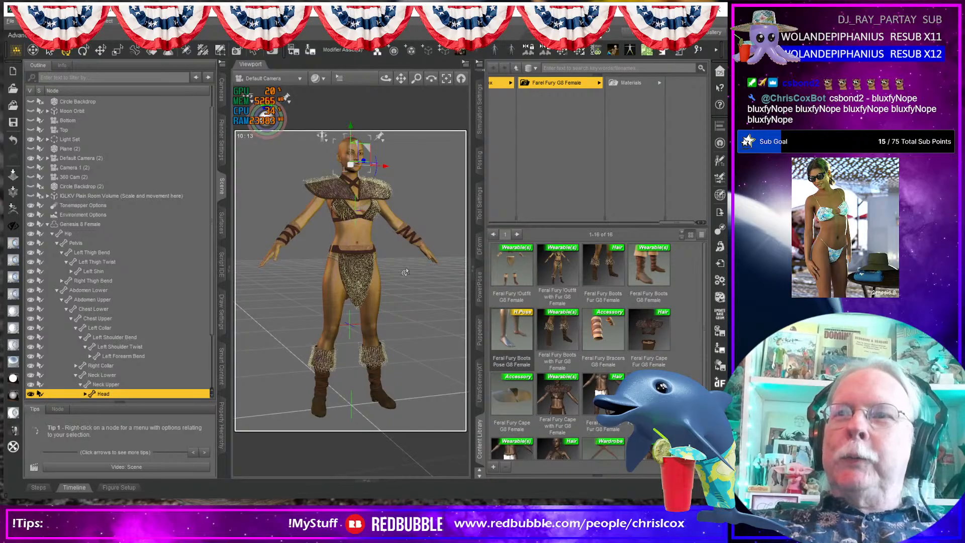
{"action": "key", "text": "Delete"}
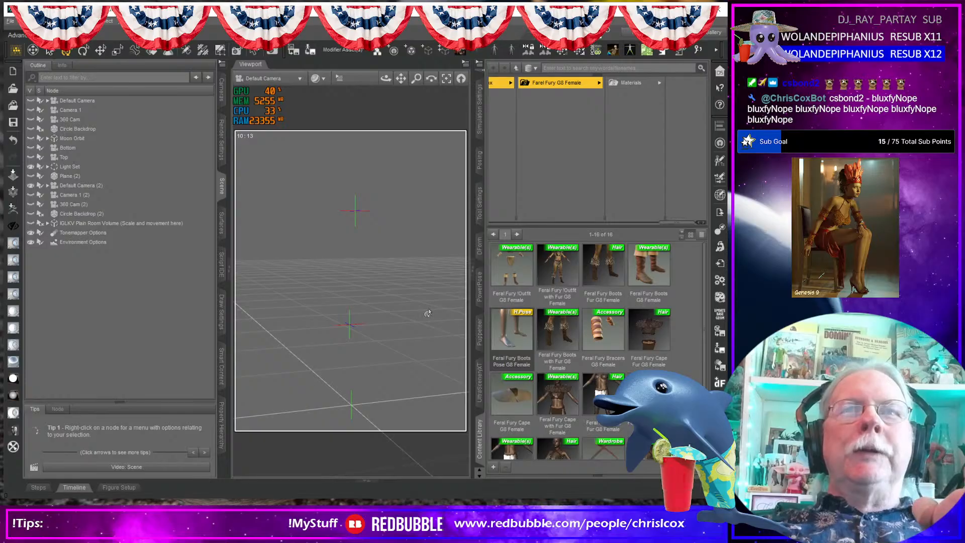
{"action": "left_click_drag", "start_coordinate": [688, 223], "coordinate": [604, 222]}
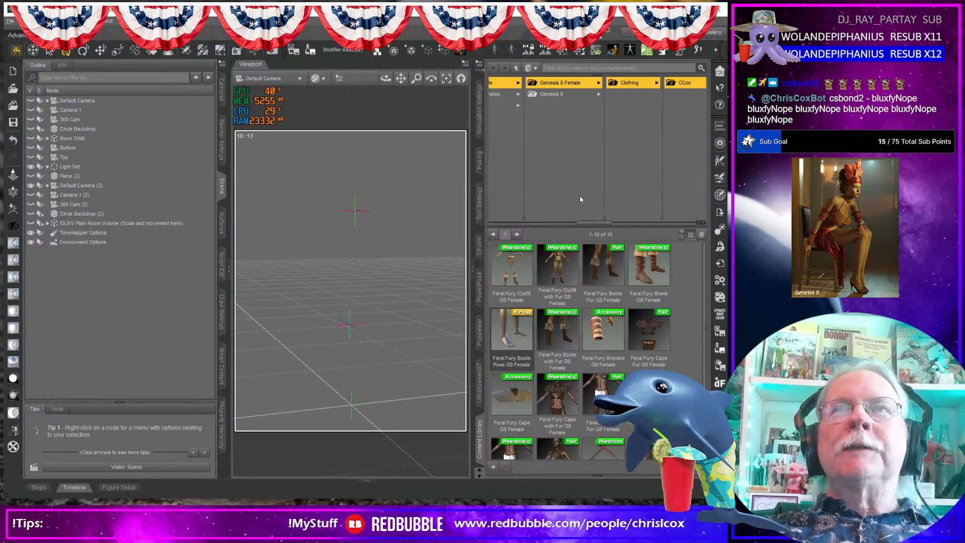
- Browse the content library to the Feral Fury G9 folder within CCox under the Genesis 9 clothing
{"action": "left_click", "coordinate": [553, 94]}
{"action": "left_click", "coordinate": [616, 83]}
{"action": "left_click", "coordinate": [662, 84]}
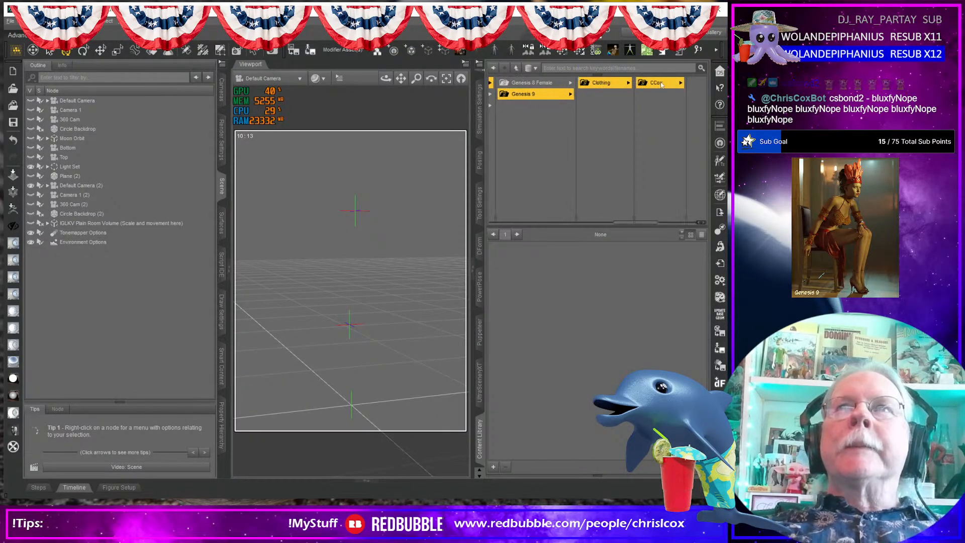
{"action": "left_click", "coordinate": [662, 84]}
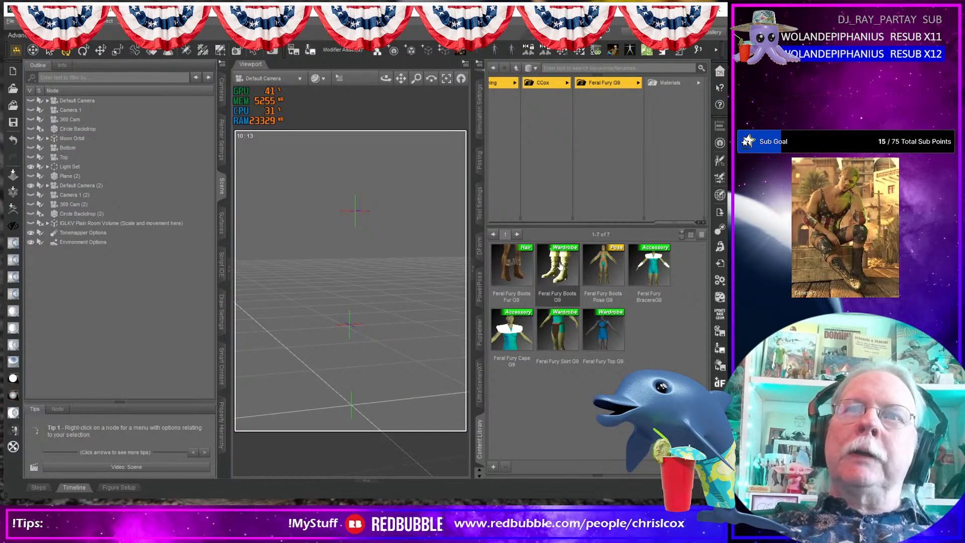
- Delete the Feral Fury Boots Fur G9 hair file from the Feral Fury G9 folder
{"action": "left_click", "coordinate": [522, 271]}
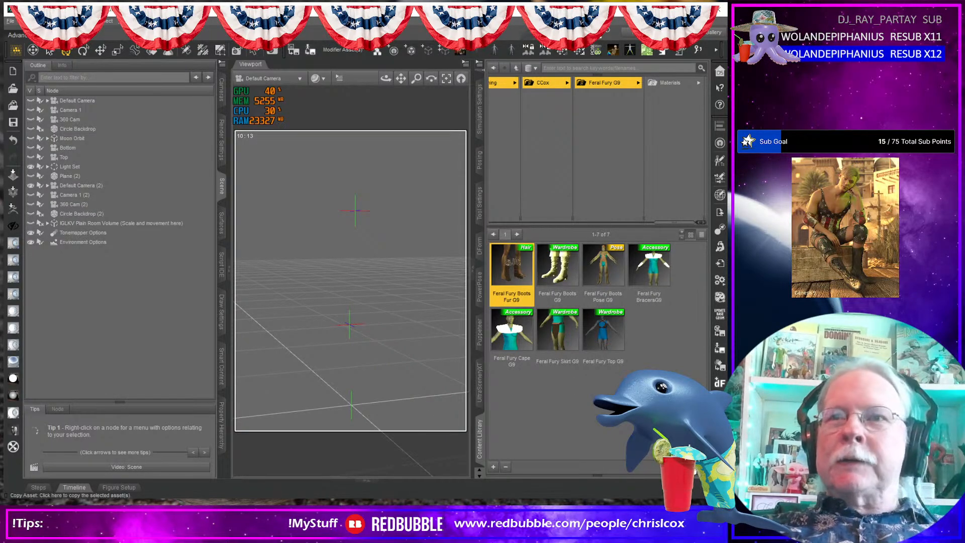
{"action": "right_click", "coordinate": [514, 268]}
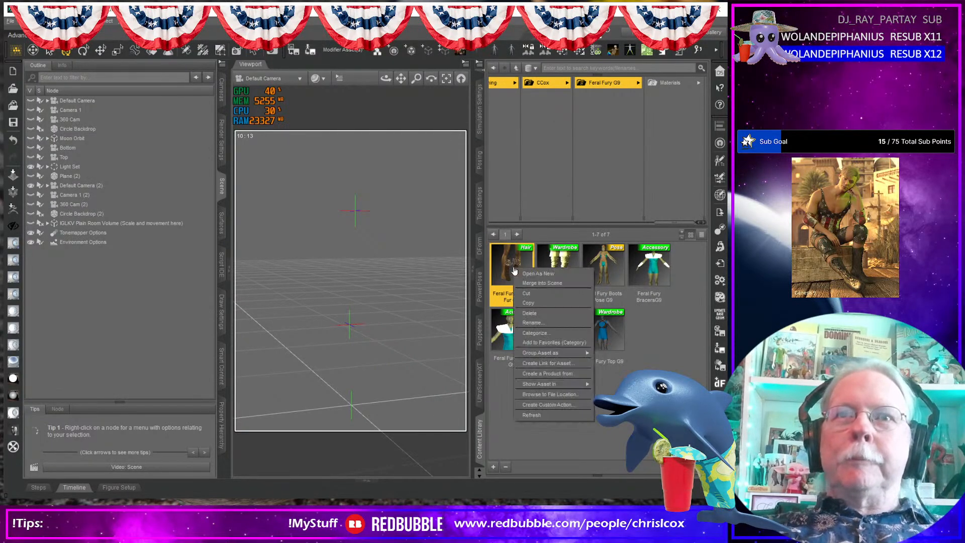
{"action": "left_click", "coordinate": [534, 318]}
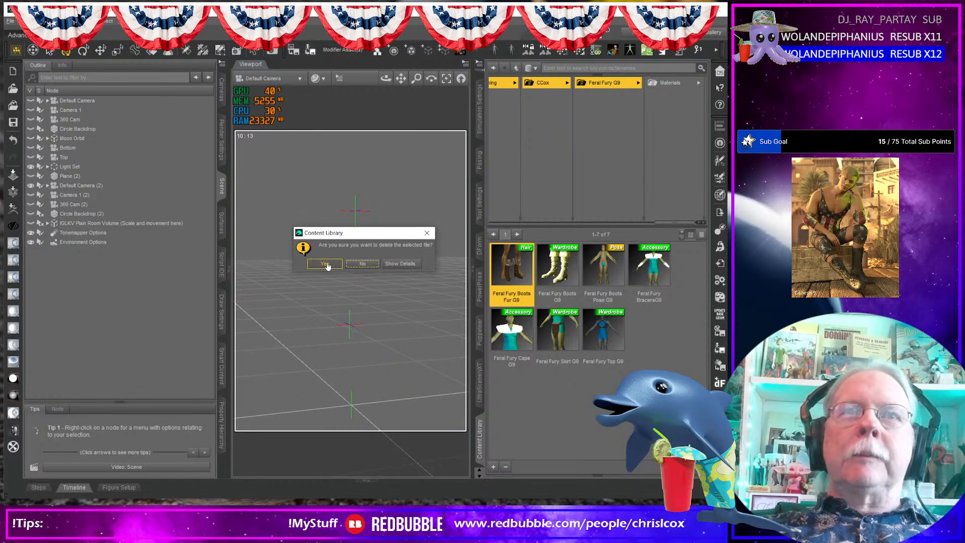
{"action": "left_click", "coordinate": [325, 265]}
- Load the Feral Fury Boots G9 into the scene, and try out the Feral Fury Bracers G9 before removing them
{"action": "double_click", "coordinate": [526, 286]}
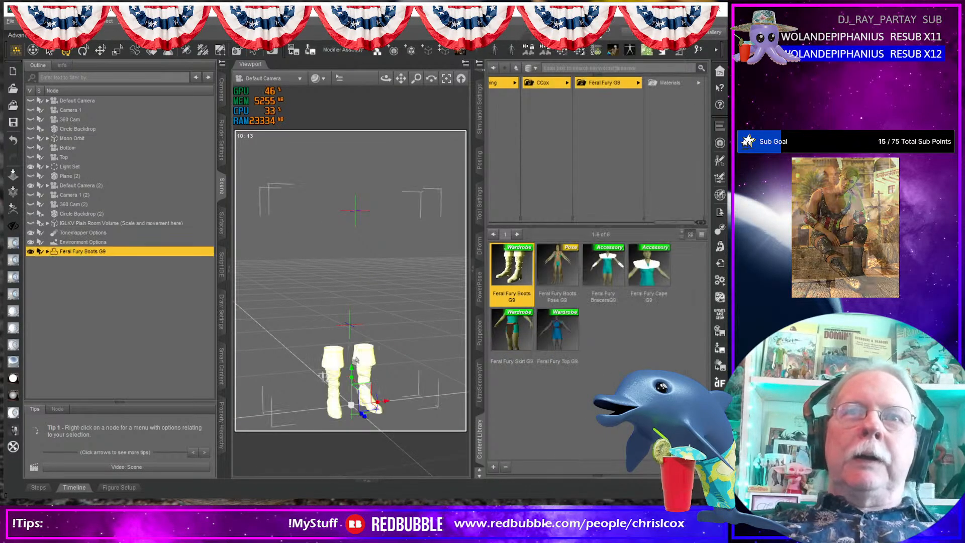
{"action": "middle_click_drag", "start_coordinate": [323, 377], "coordinate": [356, 362]}
{"action": "left_click", "coordinate": [386, 251]}
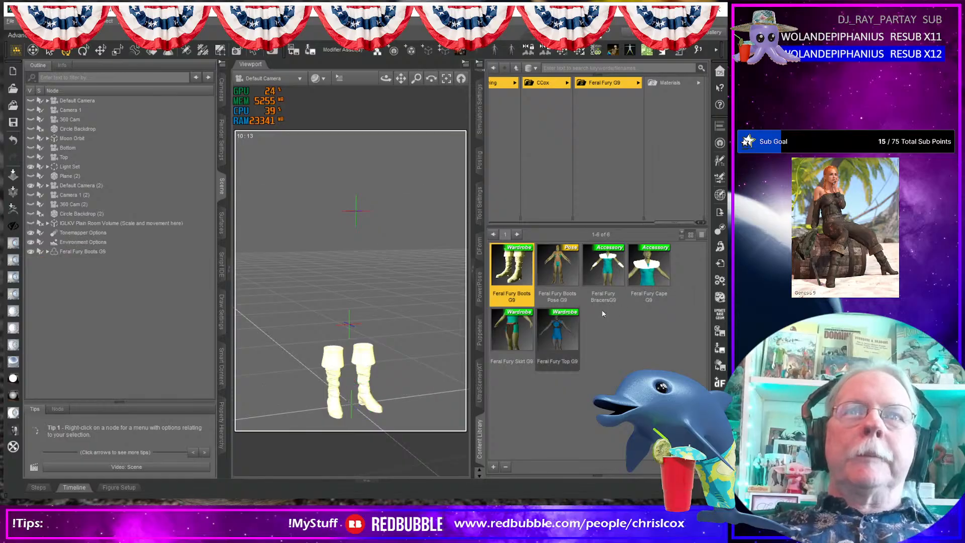
{"action": "double_click", "coordinate": [608, 266]}
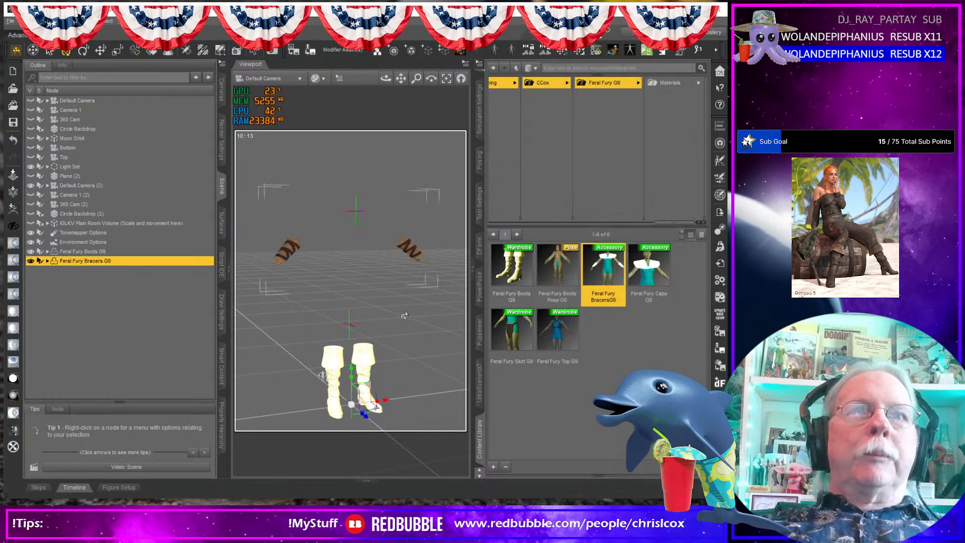
{"action": "key", "text": "Delete"}
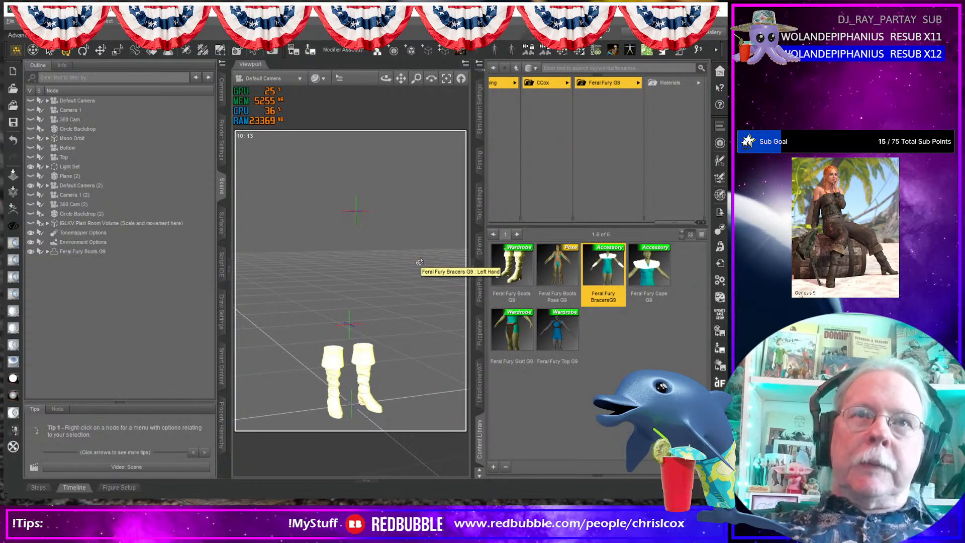
- Add the Feral Fury Cape G9, Feral Fury Skirt G9 and Feral Fury Top G9 to the scene
{"action": "double_click", "coordinate": [647, 269]}
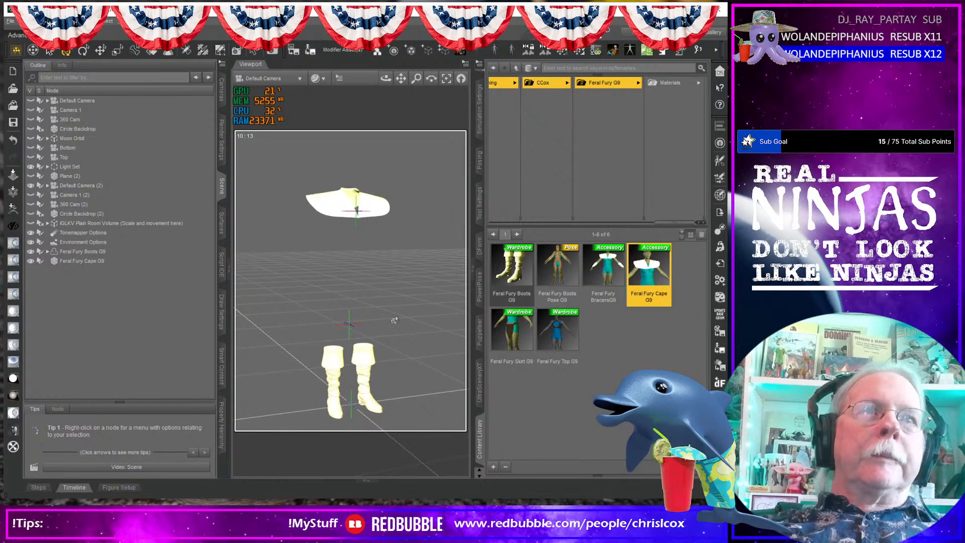
{"action": "left_click", "coordinate": [588, 391]}
{"action": "double_click", "coordinate": [511, 333]}
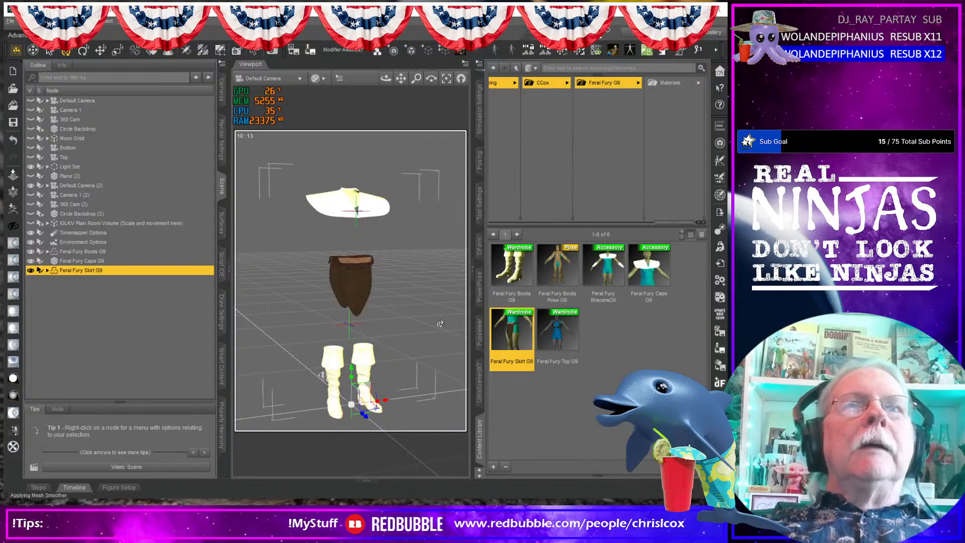
{"action": "double_click", "coordinate": [564, 333]}
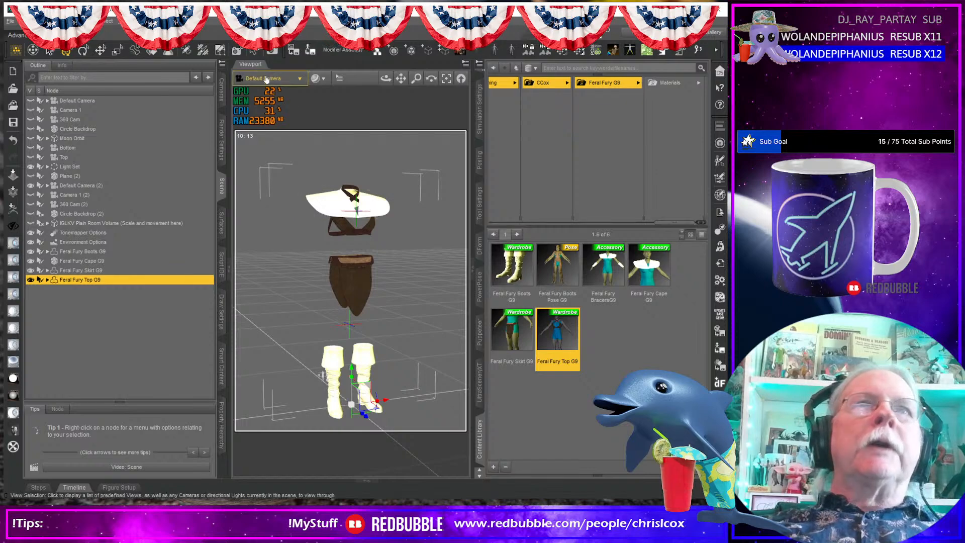
- Apply the 03 Feral Fury Fur Brown material to the selected cape, top, skirt and boots together
{"action": "left_click", "coordinate": [151, 51]}
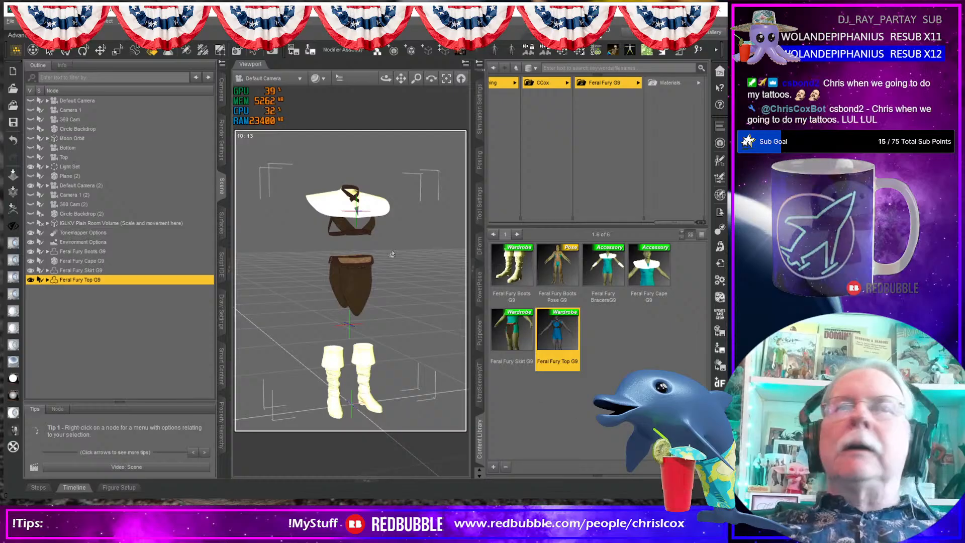
{"action": "left_click", "coordinate": [352, 212]}
{"action": "left_click", "coordinate": [352, 232], "text": "ctrl"}
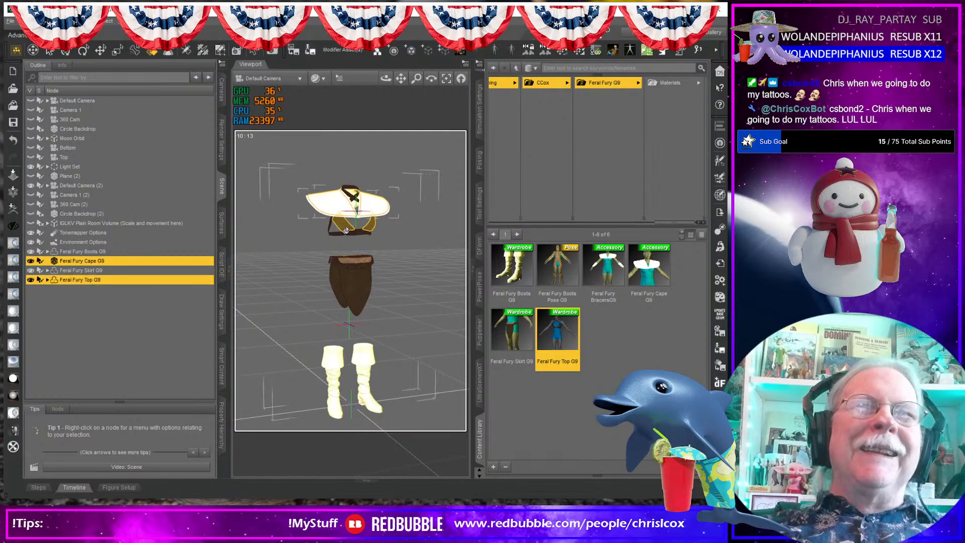
{"action": "left_click", "coordinate": [351, 287], "text": "ctrl"}
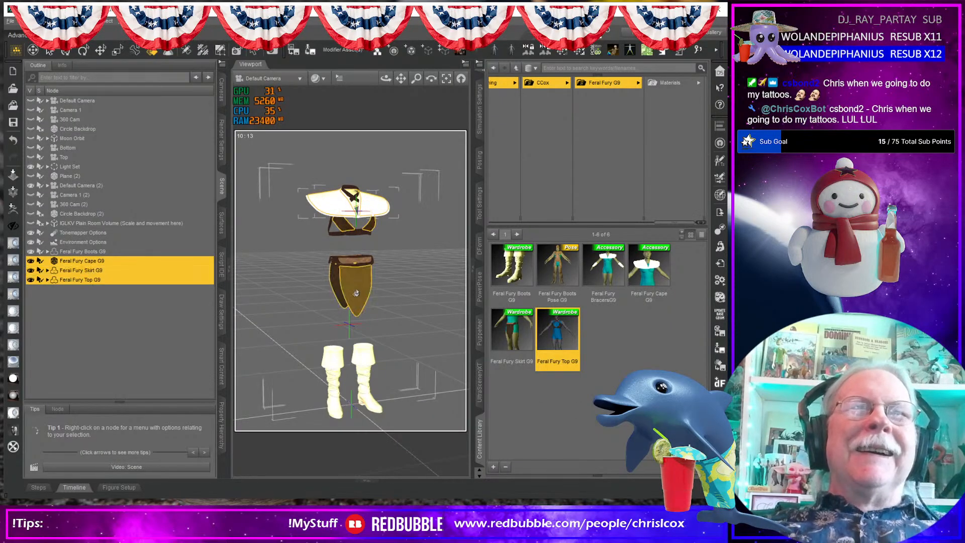
{"action": "left_click", "coordinate": [335, 368], "text": "ctrl"}
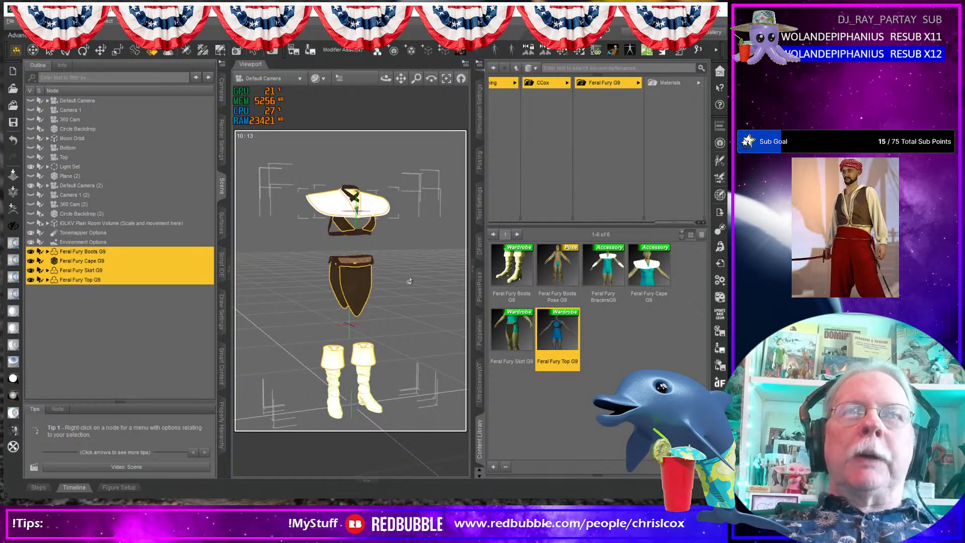
{"action": "left_click", "coordinate": [669, 84]}
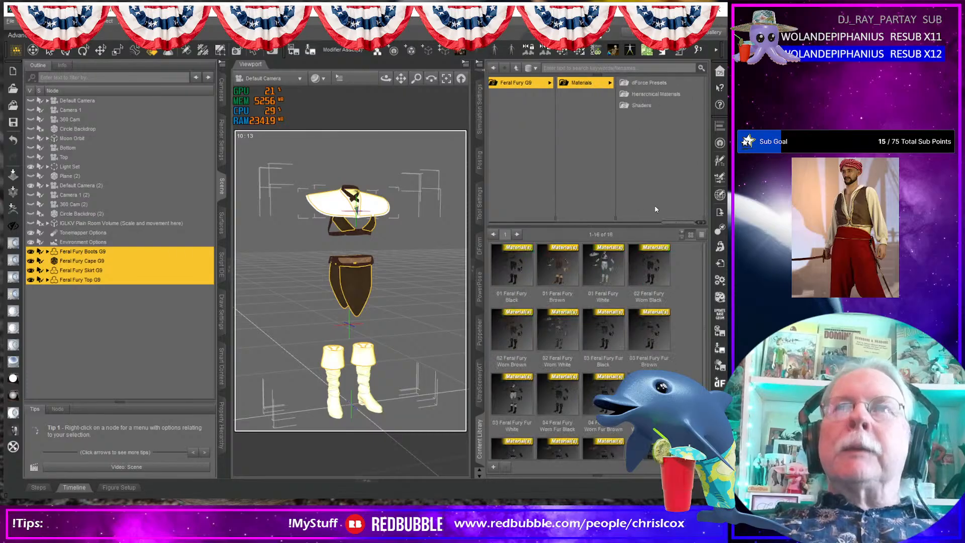
{"action": "double_click", "coordinate": [656, 342]}
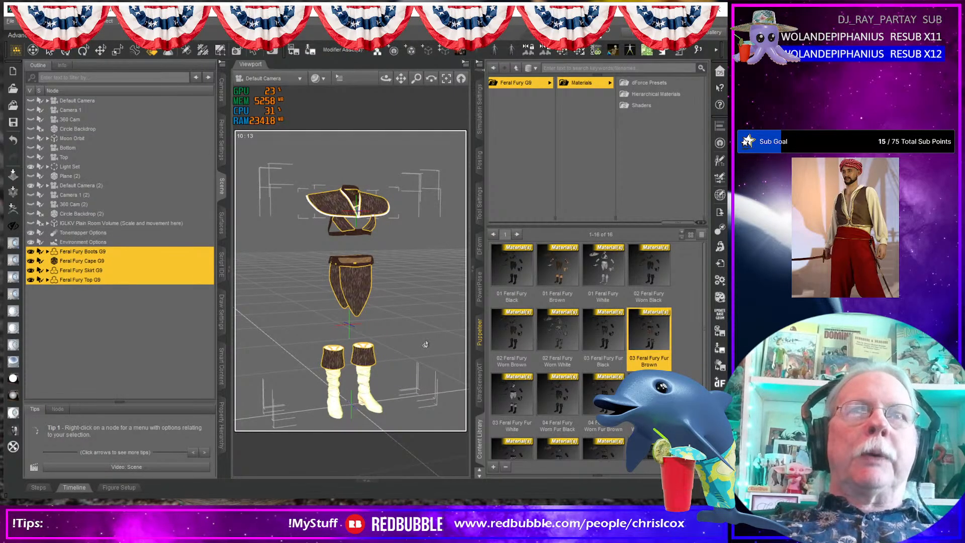
{"action": "left_click", "coordinate": [411, 384]}
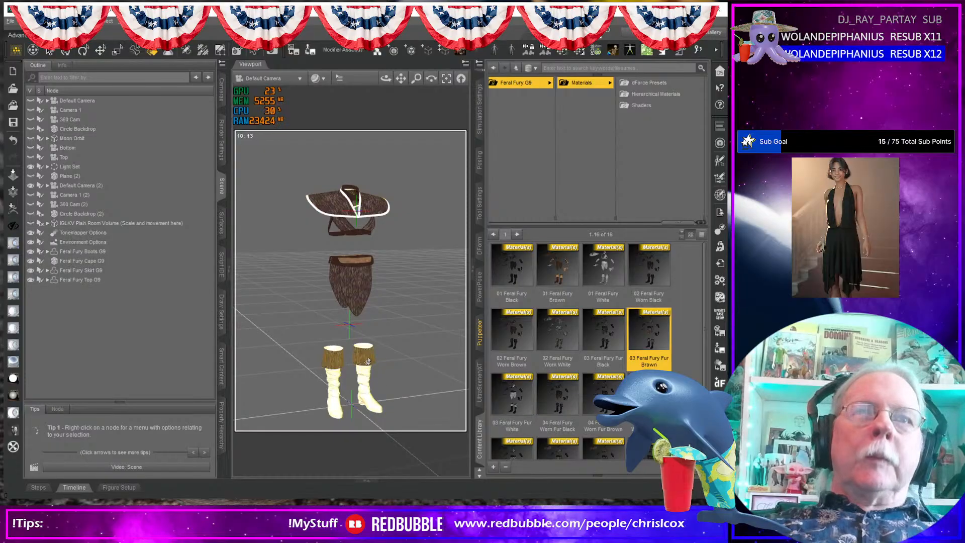
- Create a new strand-based hair object on the Feral Fury Boots G9, named and labelled "Strand-Based Hair Boots"
{"action": "left_click", "coordinate": [373, 377]}
{"action": "middle_click_drag", "start_coordinate": [406, 373], "coordinate": [400, 347]}
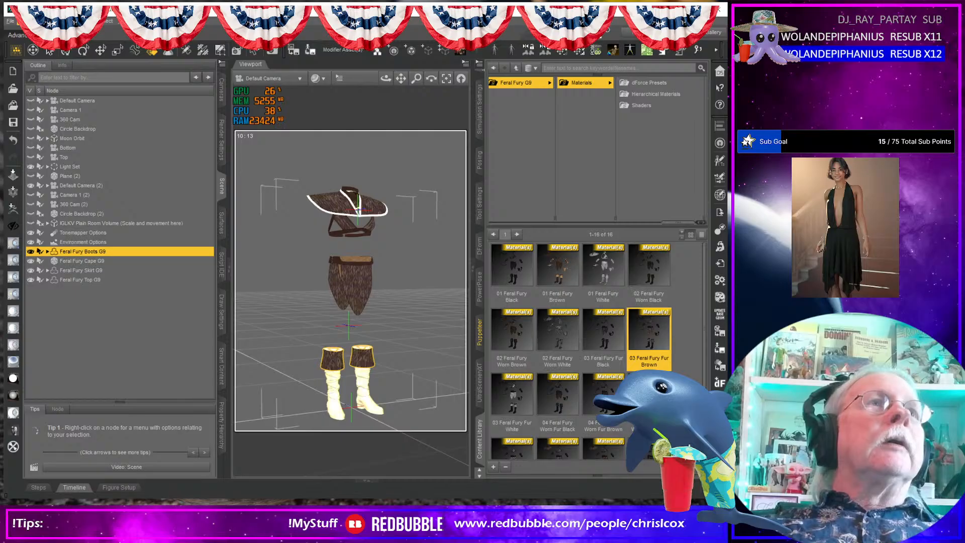
{"action": "left_click", "coordinate": [40, 21]}
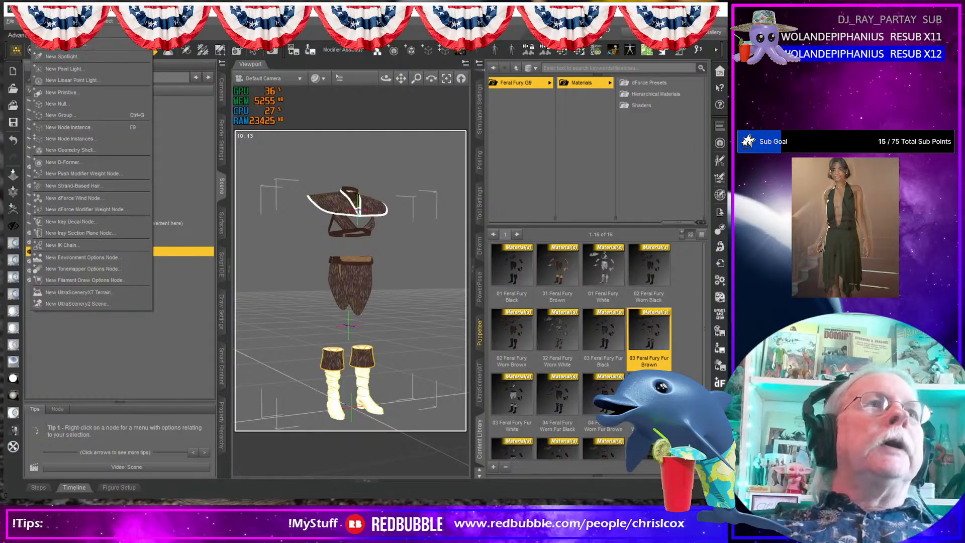
{"action": "left_click", "coordinate": [71, 185]}
{"action": "left_click", "coordinate": [315, 221]}
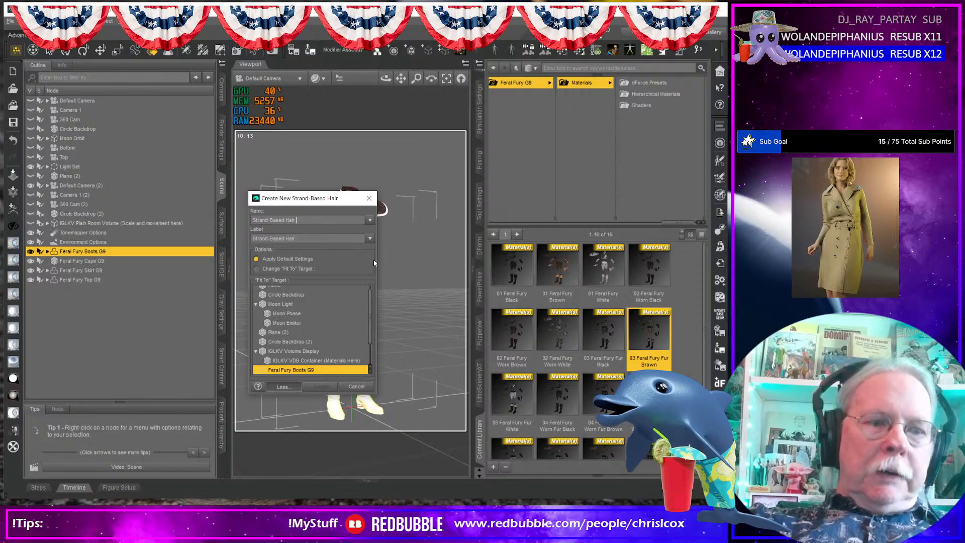
{"action": "type", "text": "Boots"}
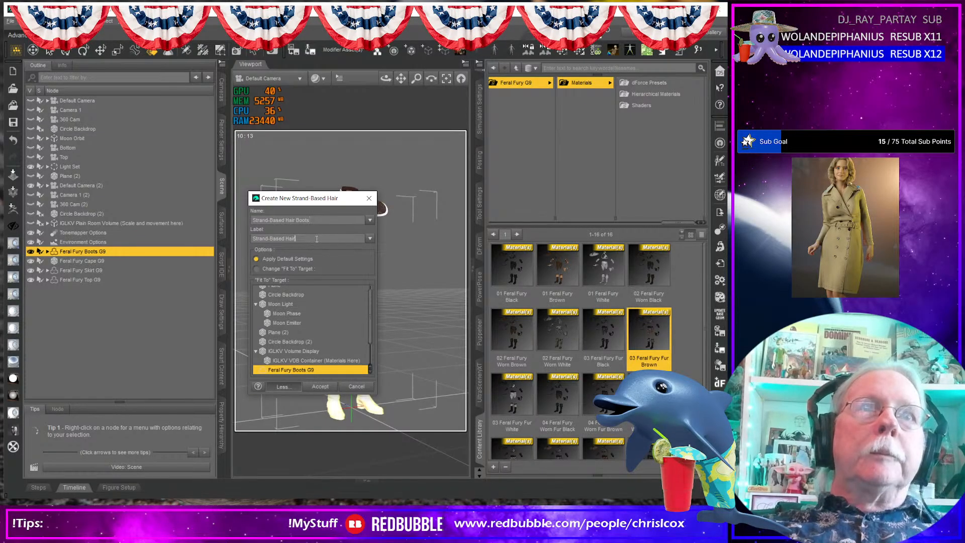
{"action": "type", "text": " B"}
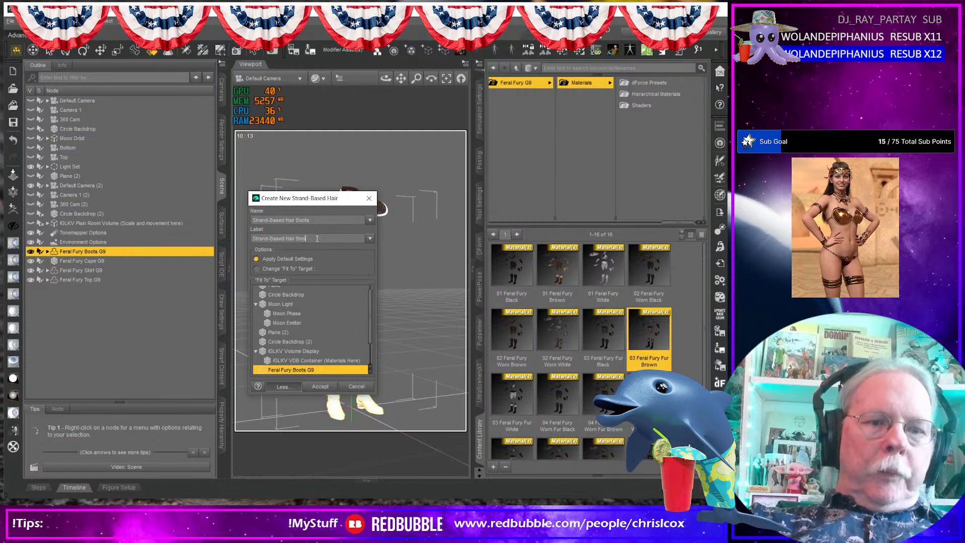
{"action": "left_click", "coordinate": [320, 386]}
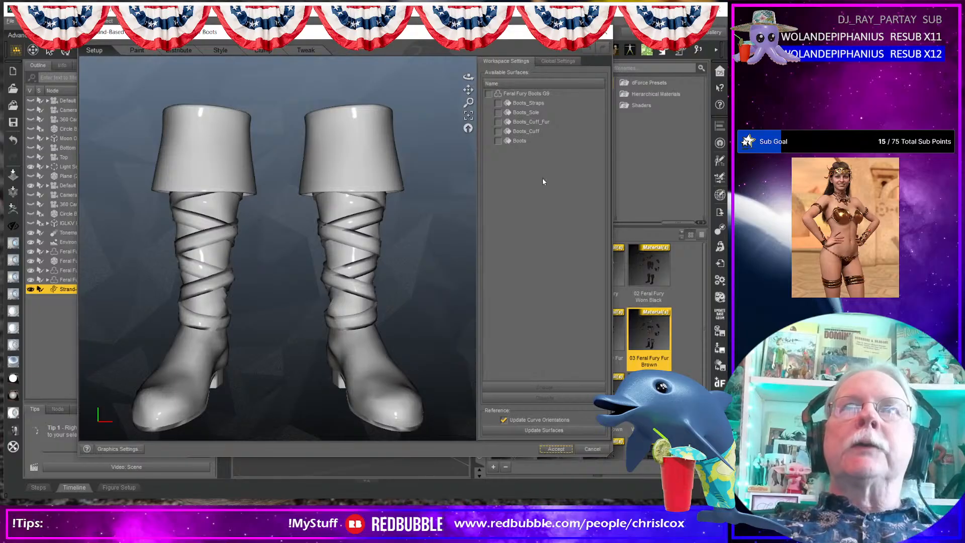
- Use only the Boots_Cuff_Fur surface for the hair and fill its Gray - Hair Density map with white
{"action": "left_click", "coordinate": [498, 122]}
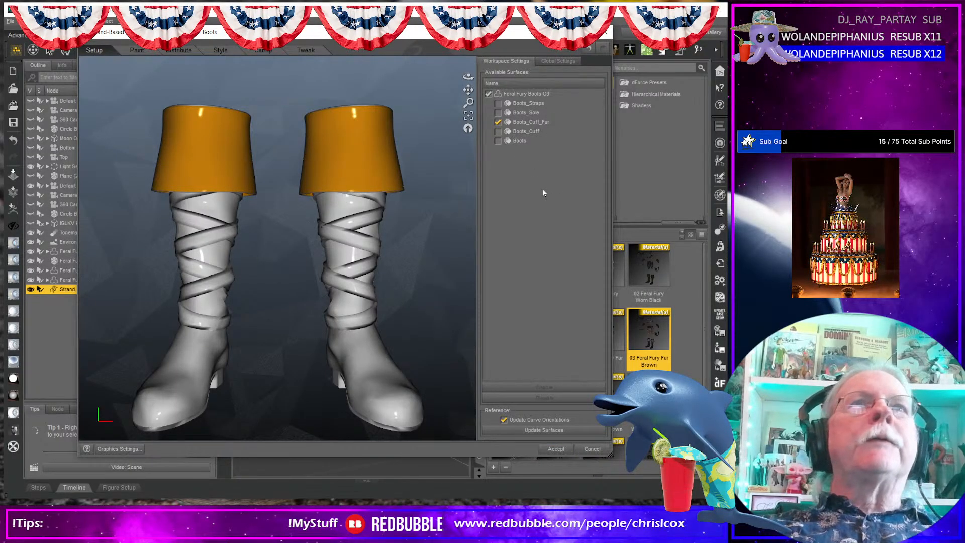
{"action": "left_click", "coordinate": [137, 50]}
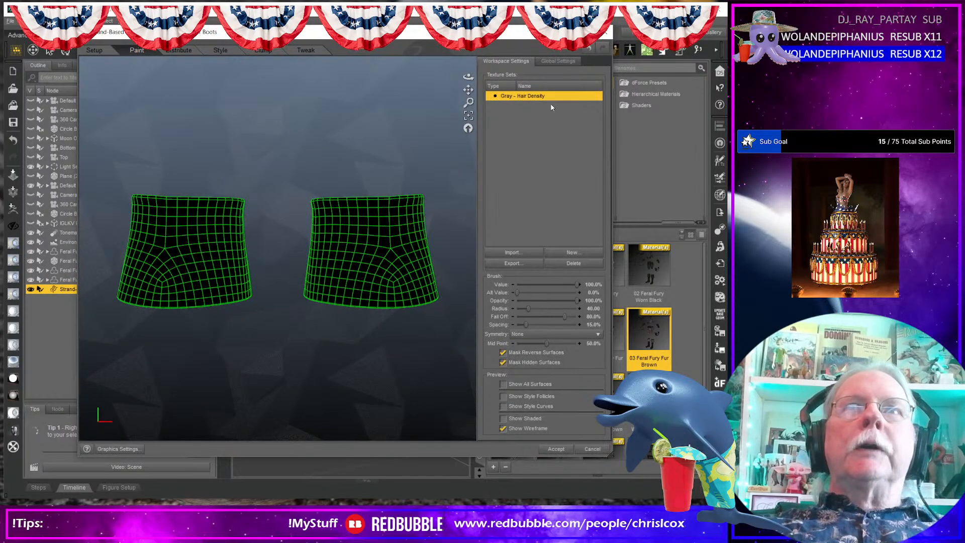
{"action": "right_click", "coordinate": [535, 97]}
{"action": "left_click", "coordinate": [545, 126]}
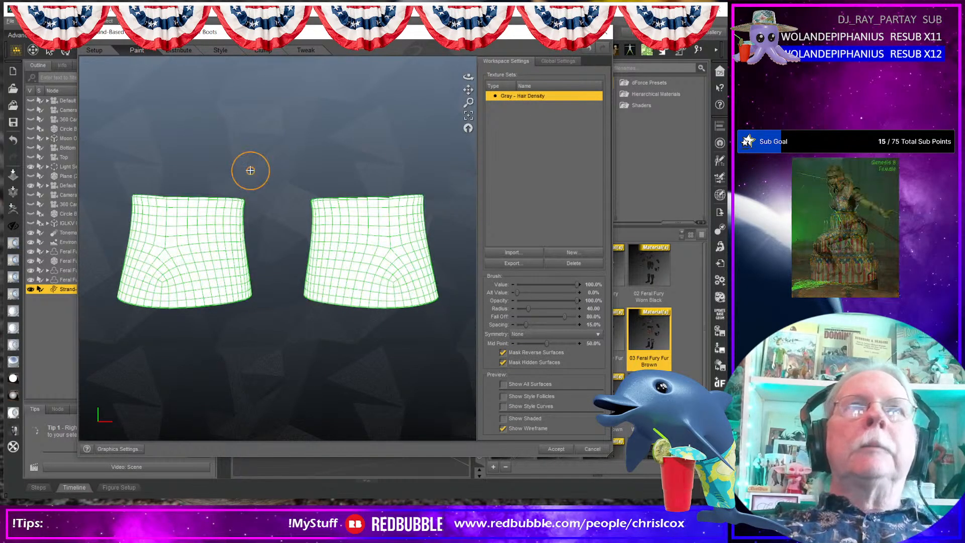
- Set the hair distribution density to 50, the base width to 0.4 mm and the preview length to 1
{"action": "left_click", "coordinate": [178, 51]}
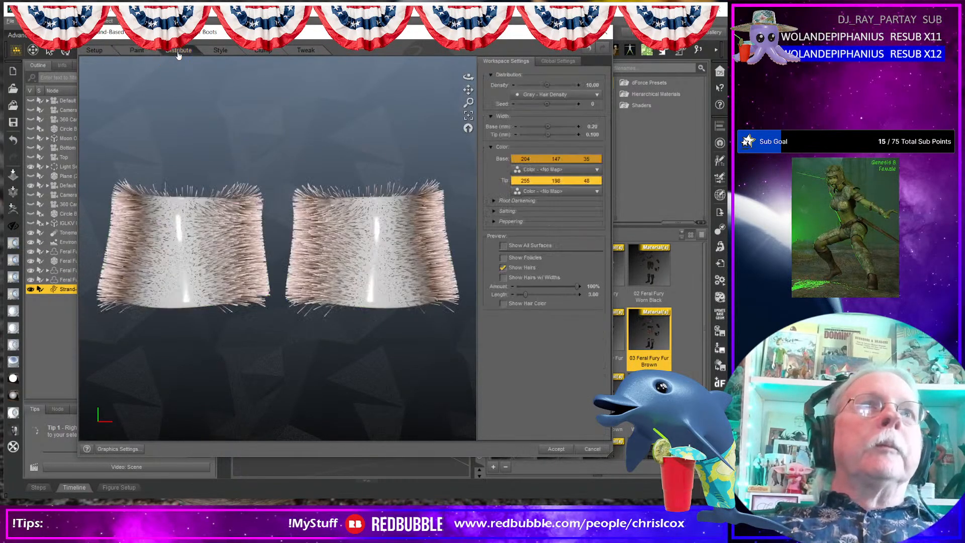
{"action": "left_click", "coordinate": [589, 84]}
{"action": "type", "text": "50"}
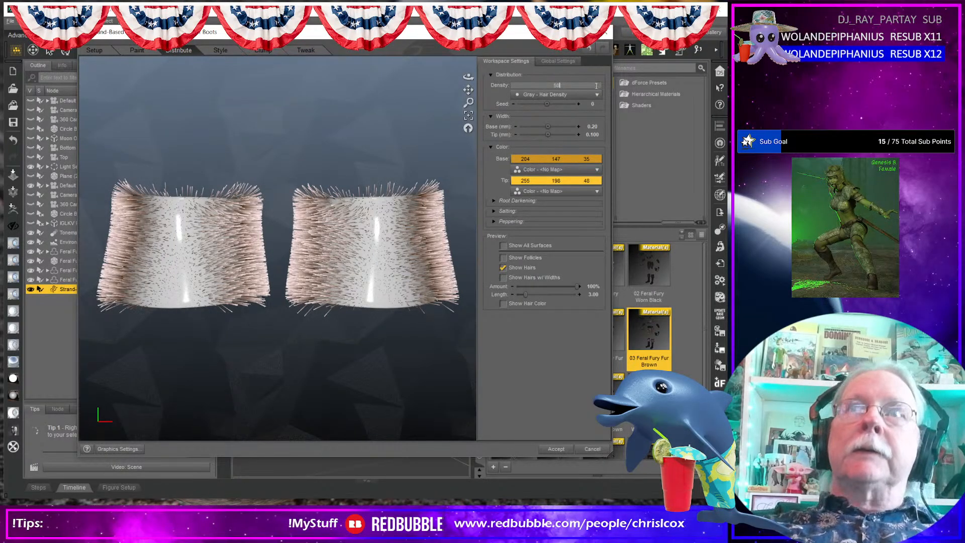
{"action": "left_click", "coordinate": [593, 127]}
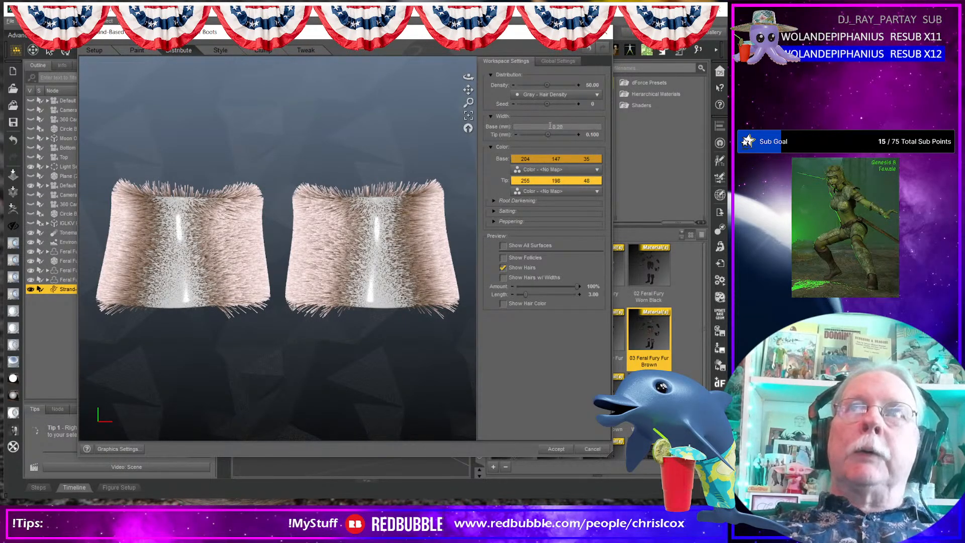
{"action": "type", "text": ".4"}
{"action": "key", "text": "Return"}
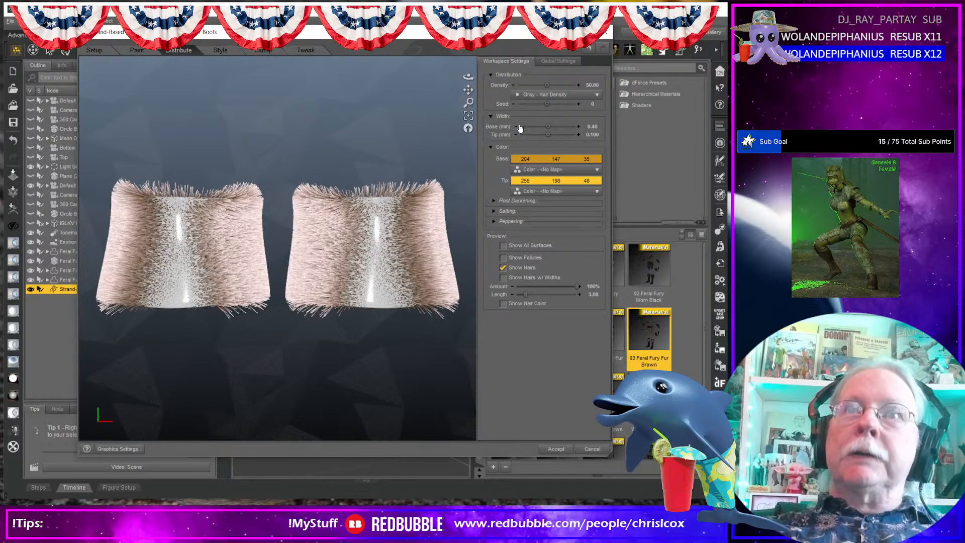
{"action": "left_click", "coordinate": [593, 295]}
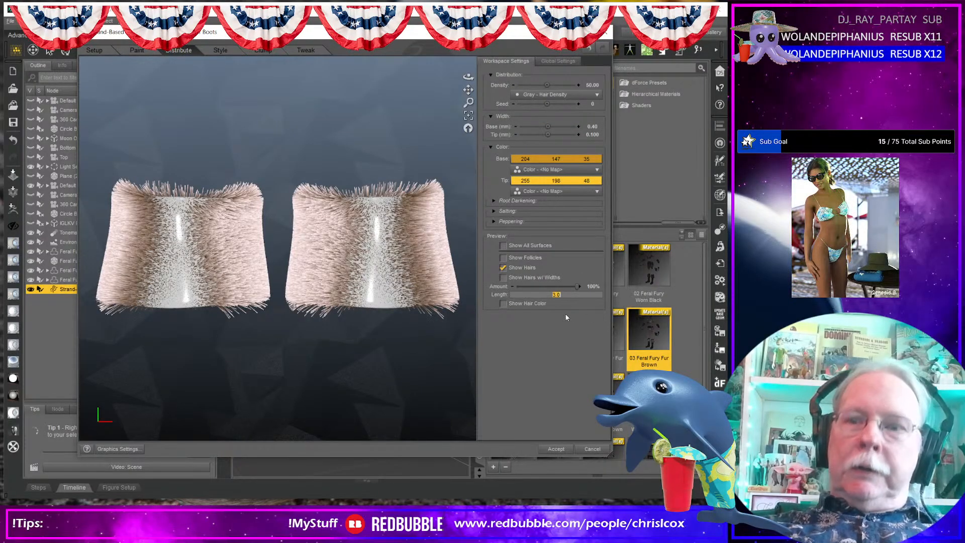
{"action": "key", "text": "Return"}
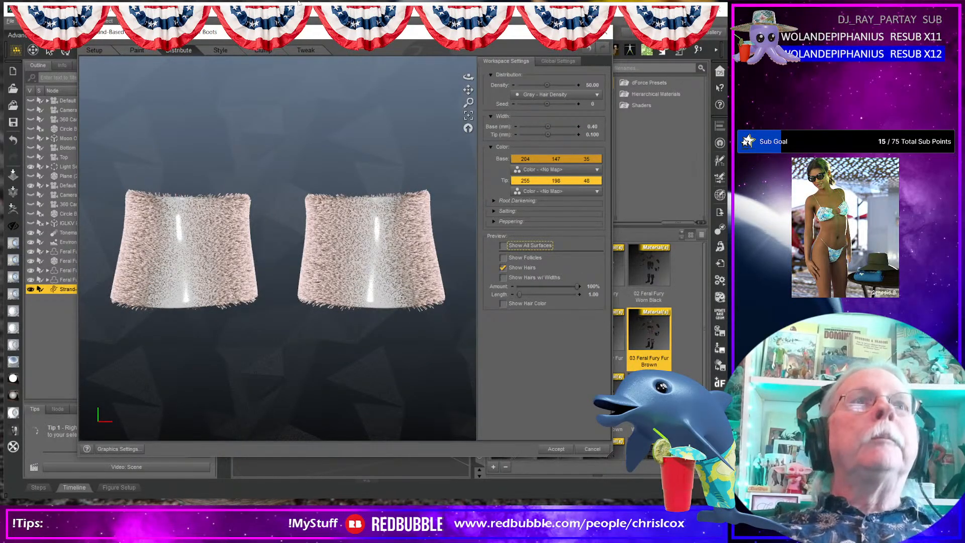
- Curl all the style curves on the boot cuffs downward with a curl value of about 0.79
{"action": "left_click", "coordinate": [221, 50]}
{"action": "left_click", "coordinate": [551, 125]}
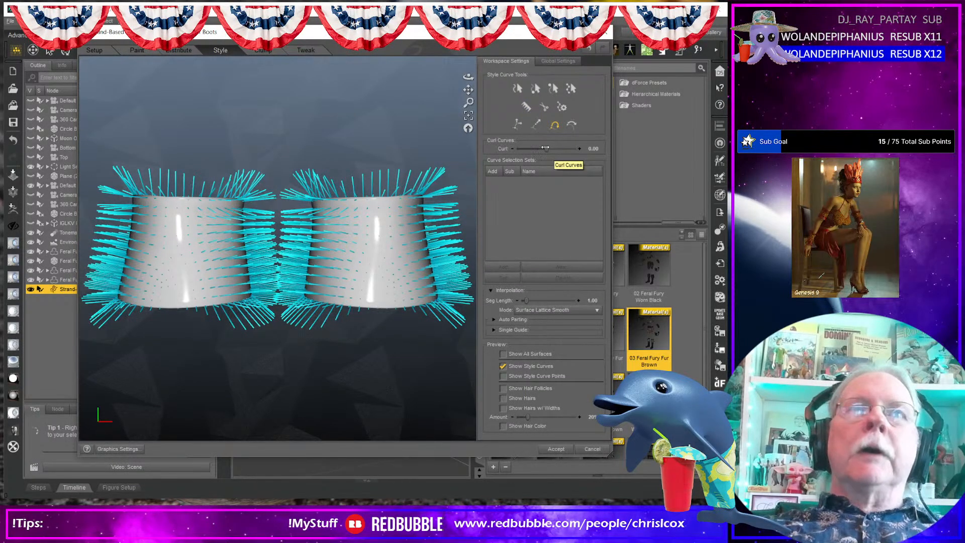
{"action": "left_click_drag", "start_coordinate": [545, 148], "coordinate": [555, 149]}
{"action": "left_click_drag", "start_coordinate": [563, 149], "coordinate": [568, 151]}
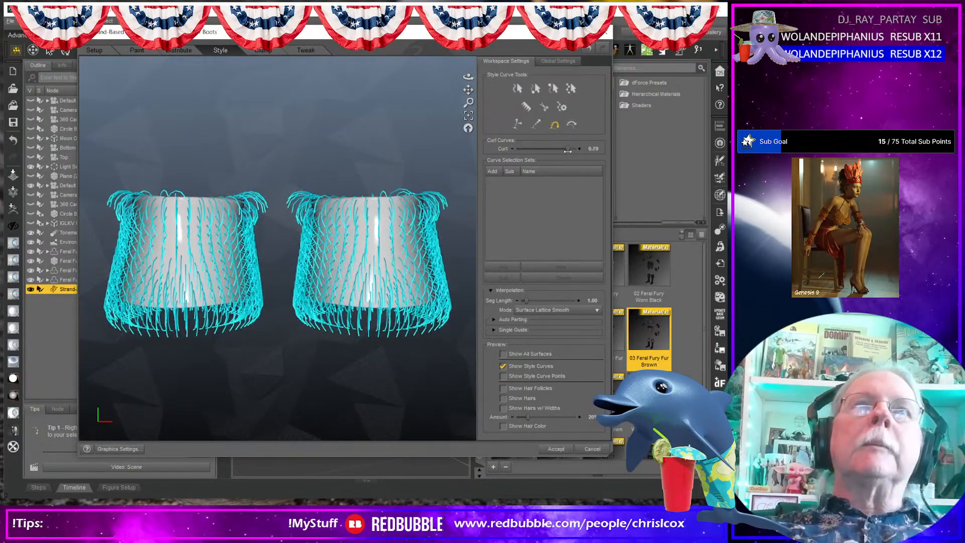
- Set the Clumping 1 strength to 50% and accept the strand-based hair for the boots
{"action": "left_click", "coordinate": [270, 52]}
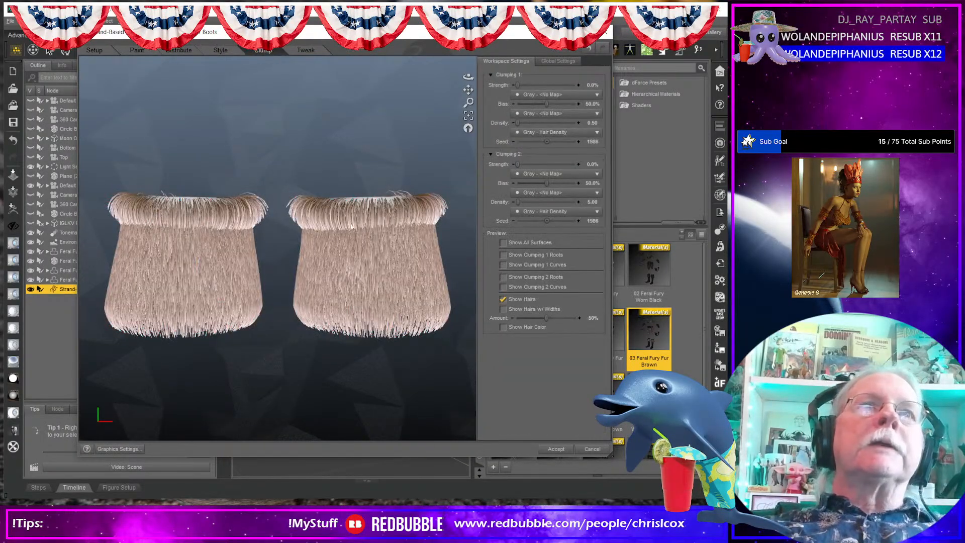
{"action": "left_click", "coordinate": [594, 86]}
{"action": "type", "text": "50"}
{"action": "key", "text": "Return"}
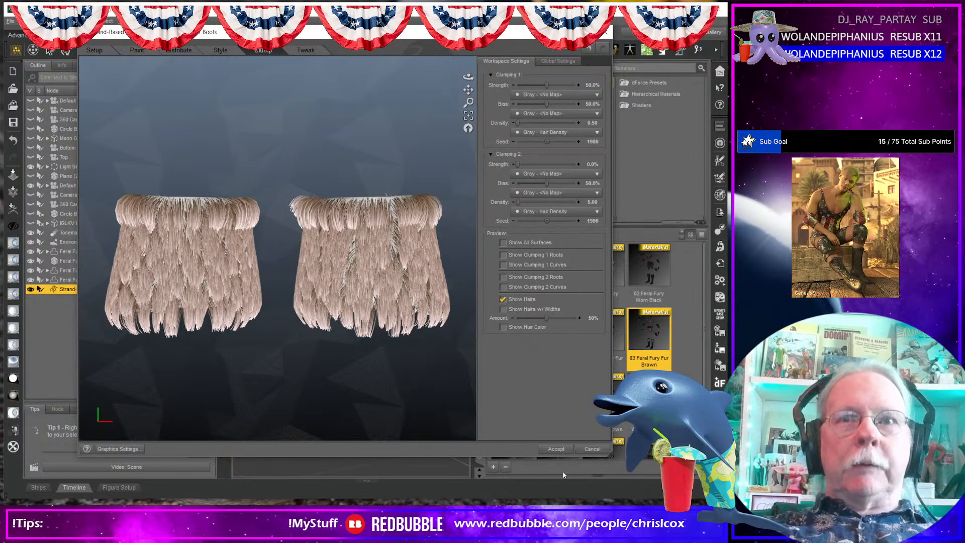
{"action": "left_click", "coordinate": [556, 449]}
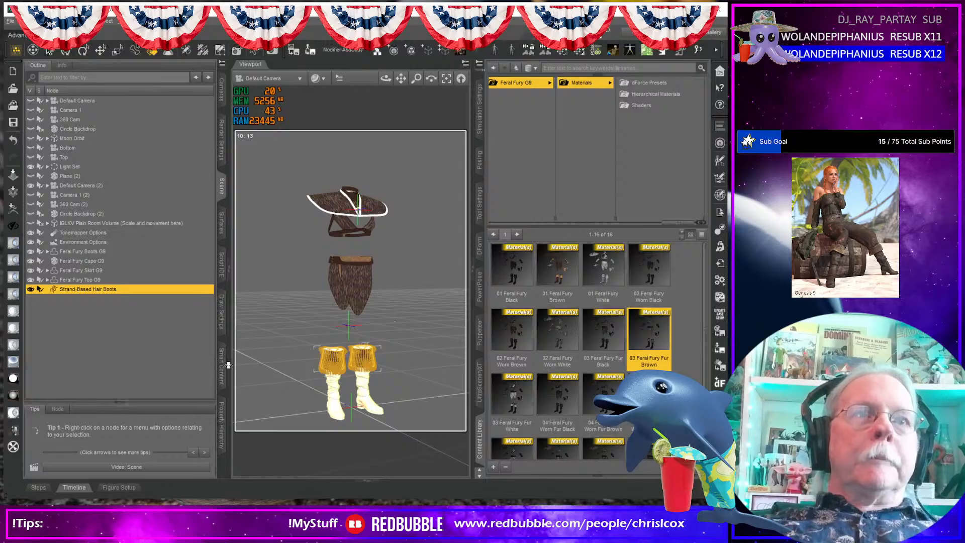
- Set the root and tip transmission colors of the hair's Boots_Cuff_Fur surface to white
{"action": "left_click", "coordinate": [222, 224]}
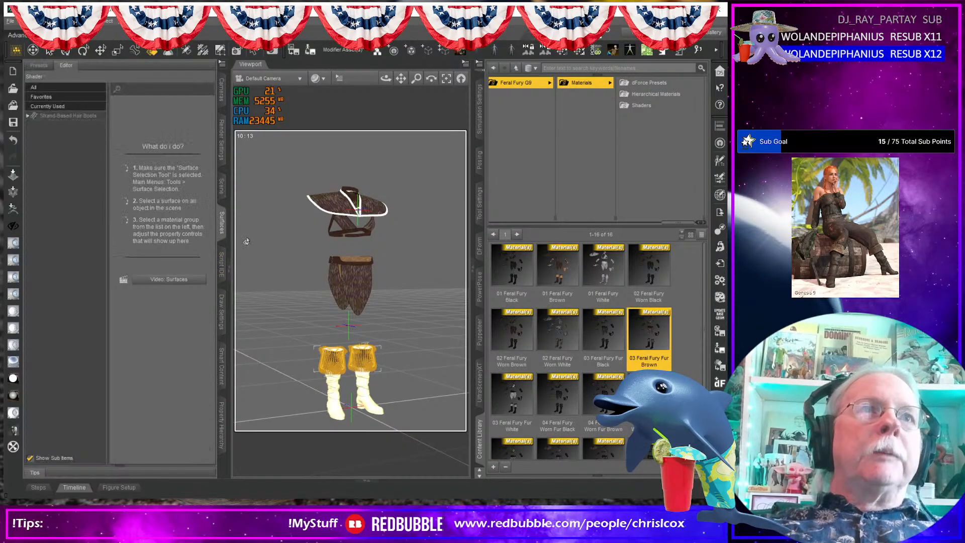
{"action": "left_click", "coordinate": [29, 116]}
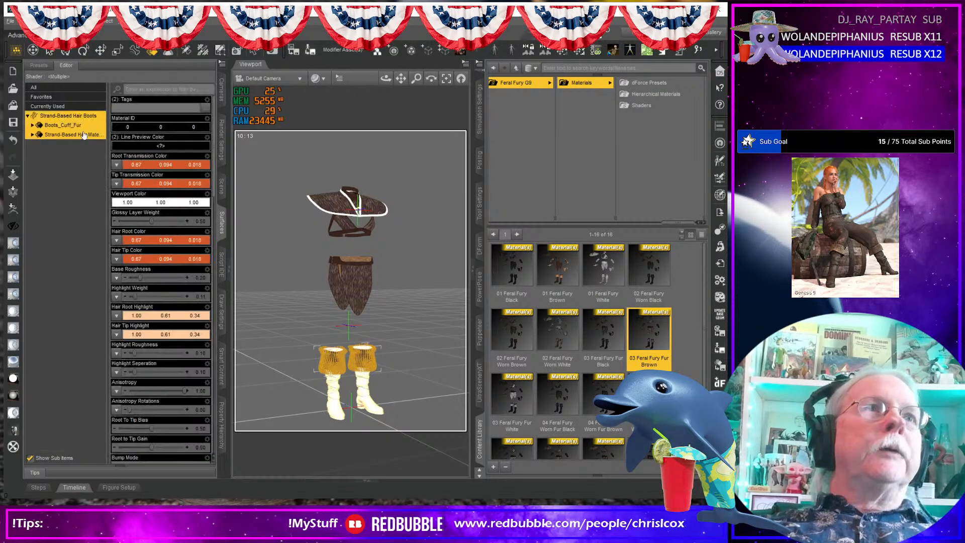
{"action": "left_click", "coordinate": [70, 125]}
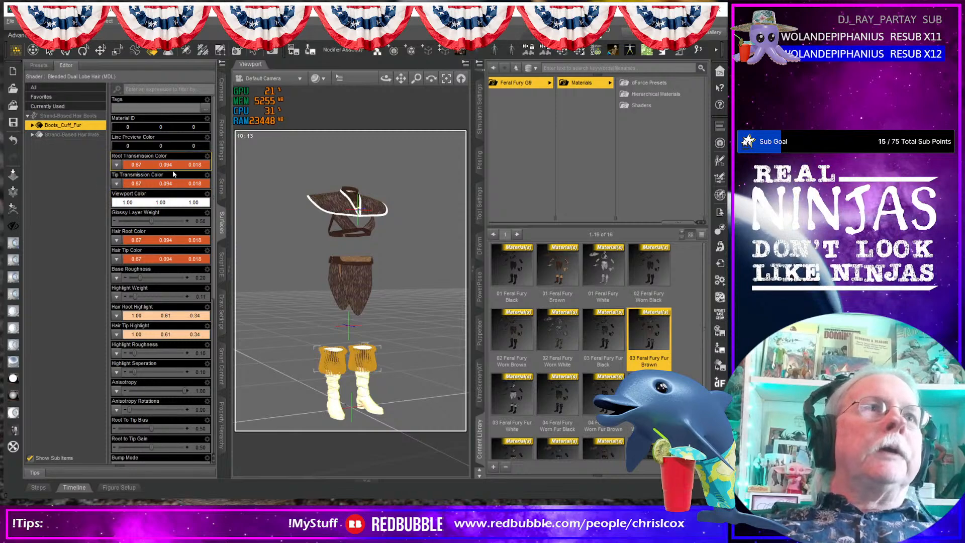
{"action": "left_click", "coordinate": [153, 166]}
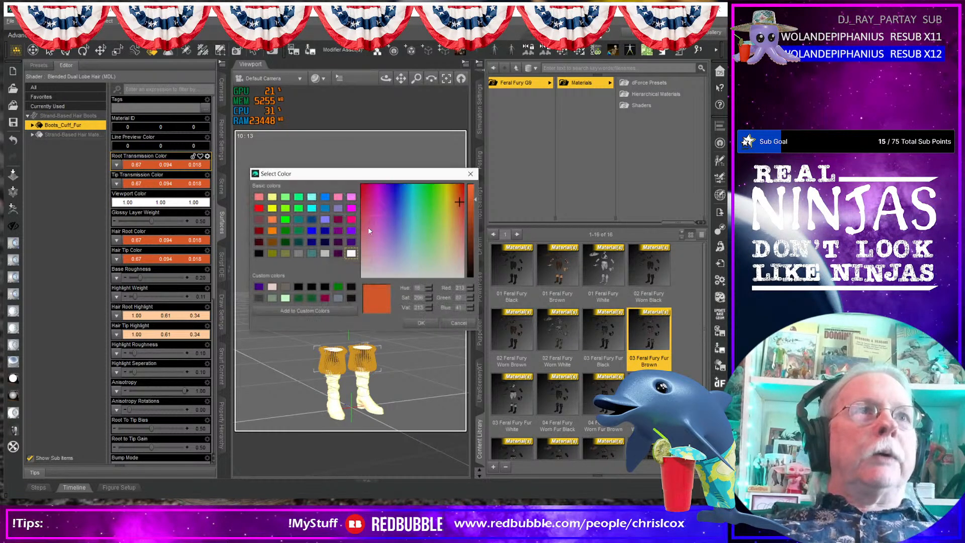
{"action": "left_click", "coordinate": [353, 254]}
{"action": "left_click", "coordinate": [422, 323]}
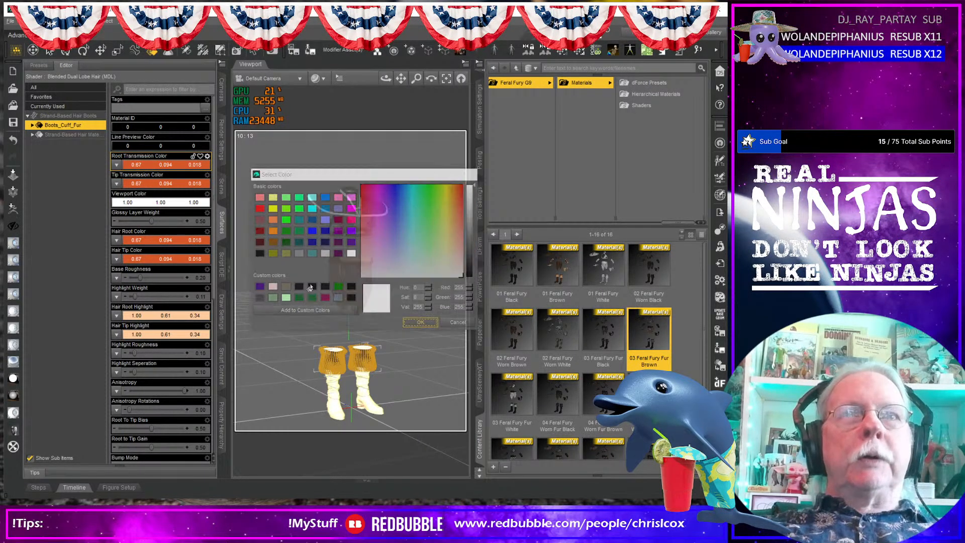
{"action": "left_click", "coordinate": [151, 184]}
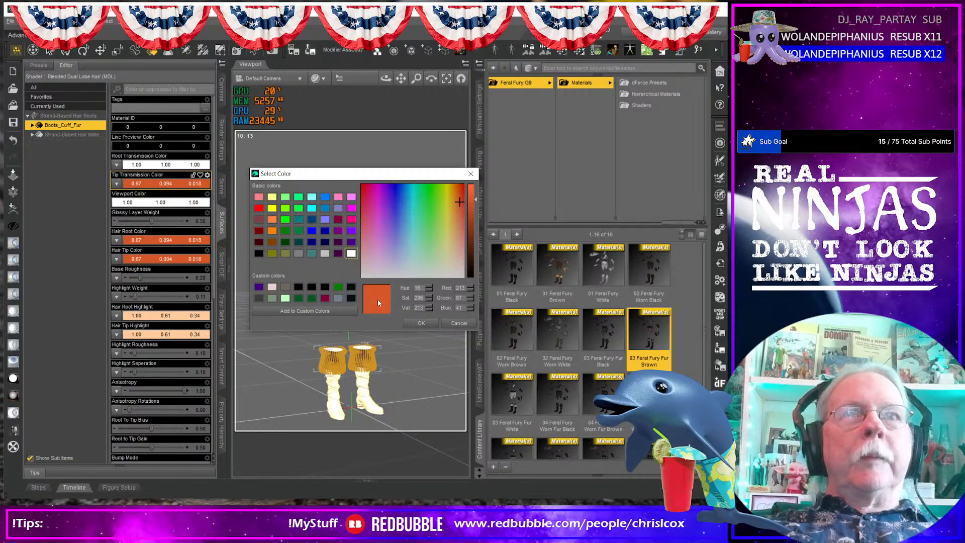
{"action": "left_click", "coordinate": [421, 323]}
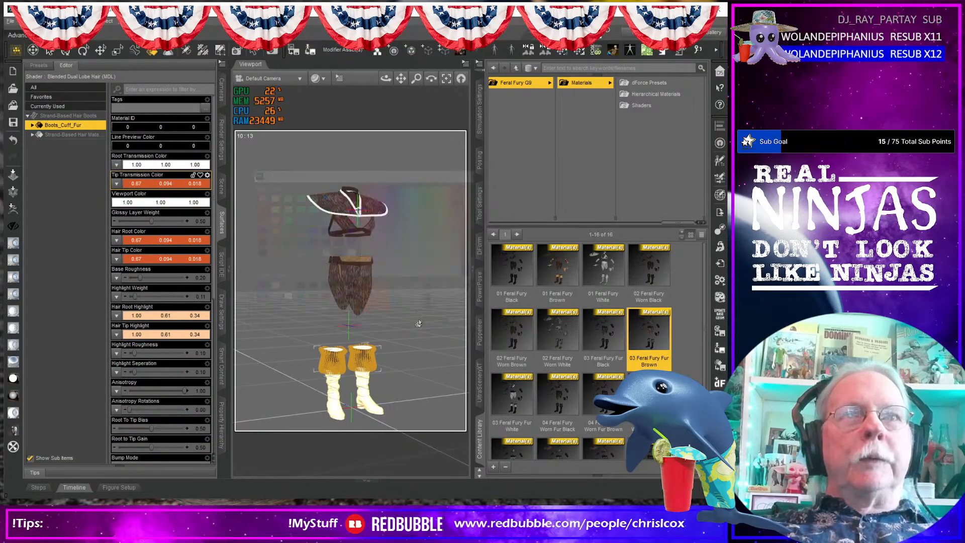
{"action": "left_click", "coordinate": [183, 185]}
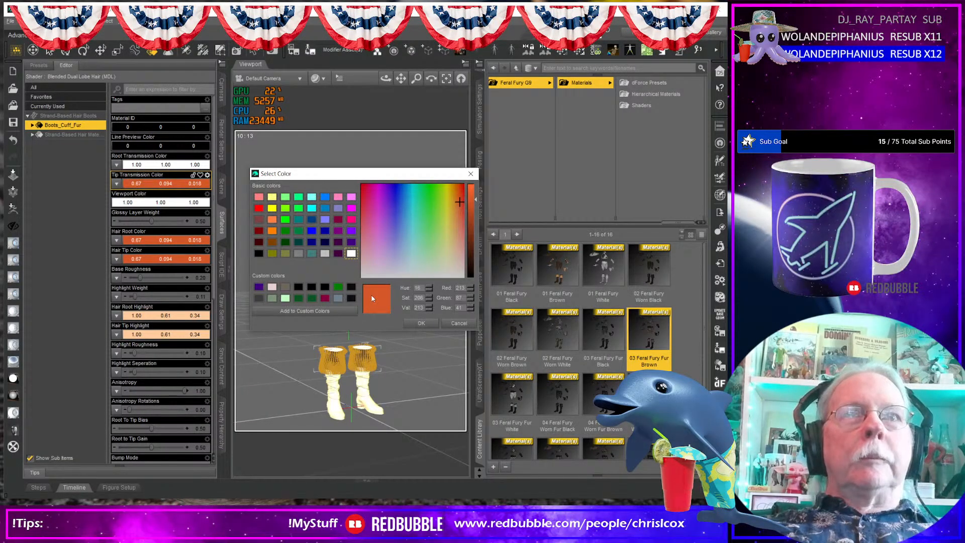
{"action": "left_click", "coordinate": [351, 254]}
{"action": "left_click", "coordinate": [422, 323]}
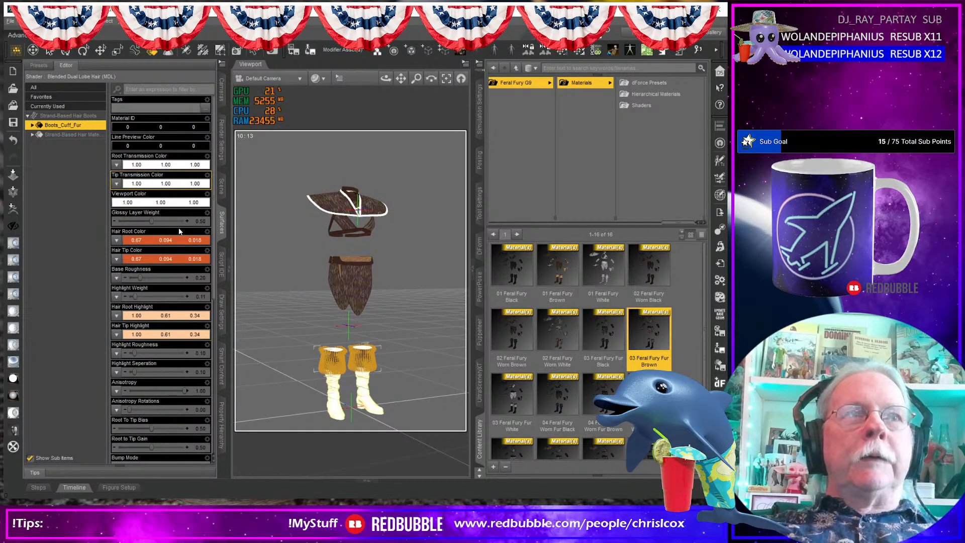
- Set the hair root color and hair tip color of the Boots_Cuff_Fur surface to white
{"action": "left_click", "coordinate": [154, 244]}
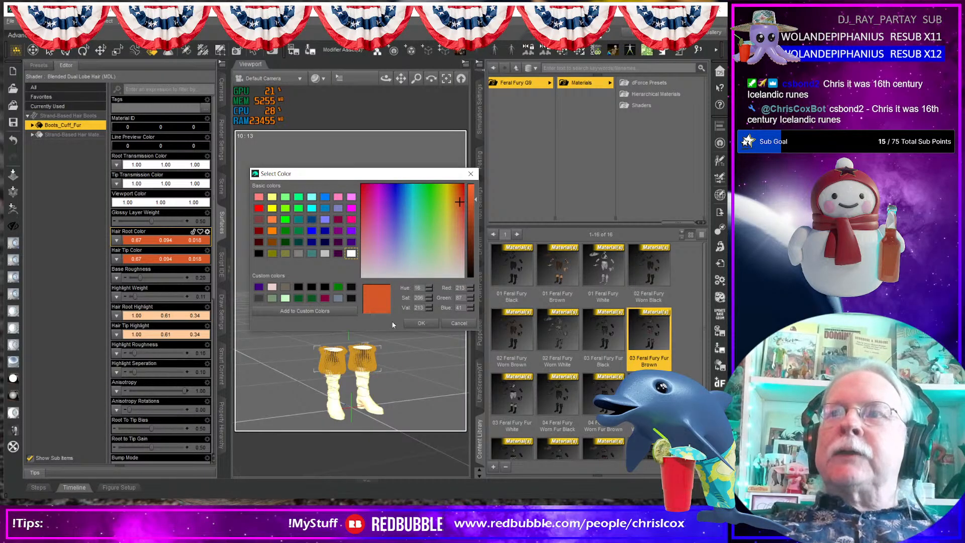
{"action": "left_click", "coordinate": [428, 325]}
{"action": "left_click", "coordinate": [177, 244]}
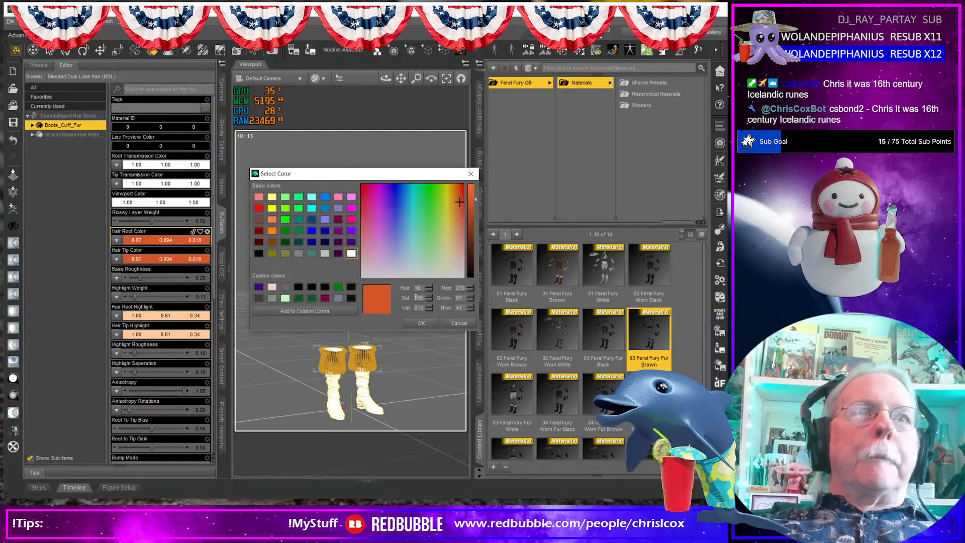
{"action": "left_click", "coordinate": [351, 254]}
{"action": "left_click", "coordinate": [421, 323]}
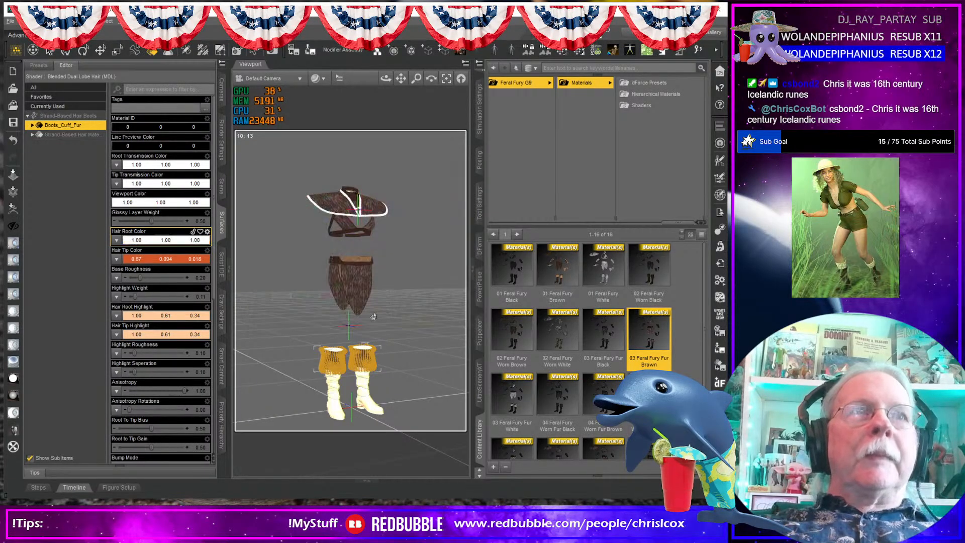
{"action": "left_click", "coordinate": [179, 259]}
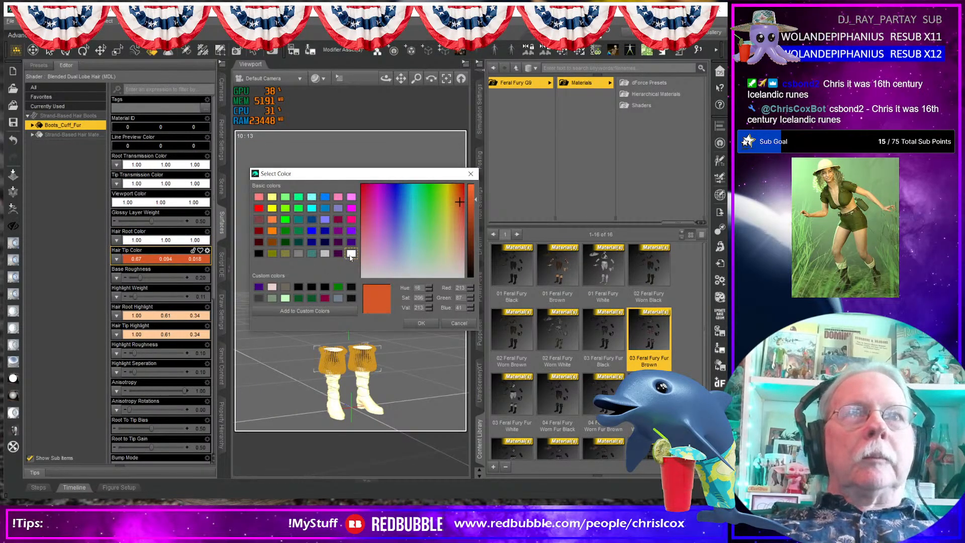
{"action": "left_click", "coordinate": [351, 255]}
{"action": "left_click", "coordinate": [421, 323]}
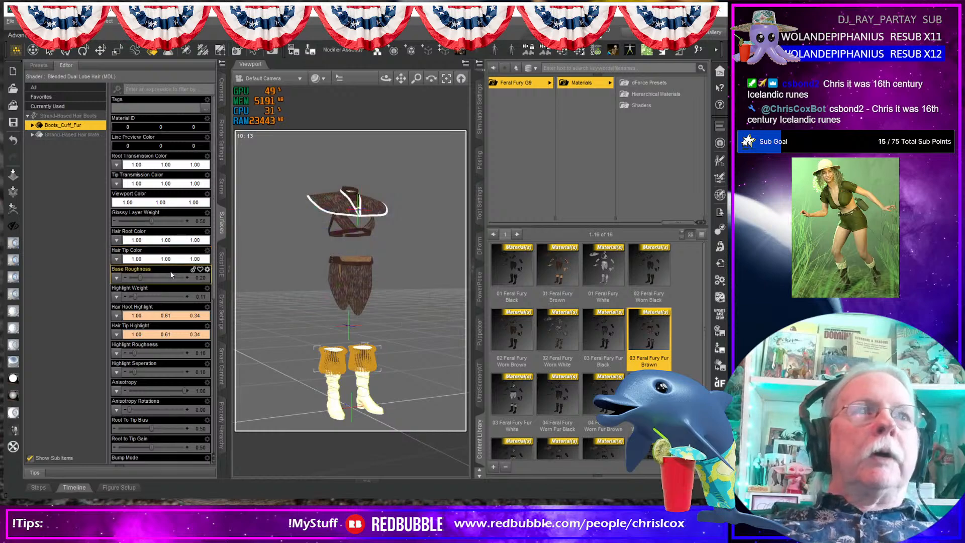
- Assign the Feral Fury_Fur_BaseColor_1002.jpg map from the Feral Fury Boots texture folder to the root and tip transmission colors
{"action": "left_click", "coordinate": [116, 164]}
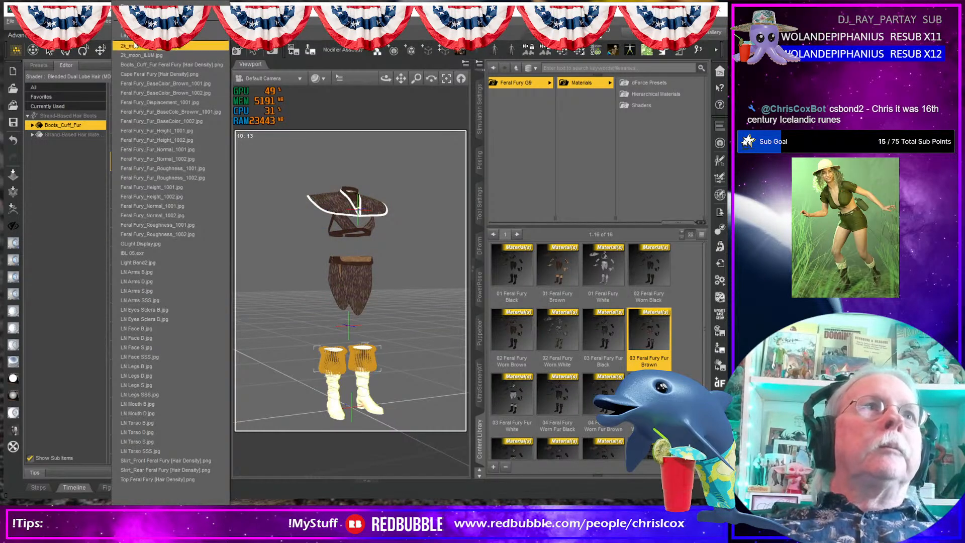
{"action": "left_click", "coordinate": [133, 16]}
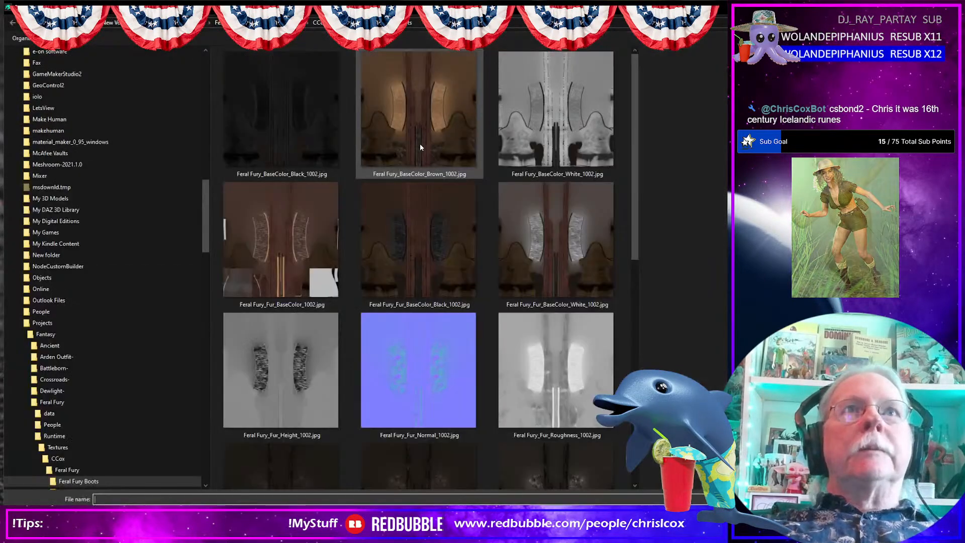
{"action": "left_click", "coordinate": [288, 235]}
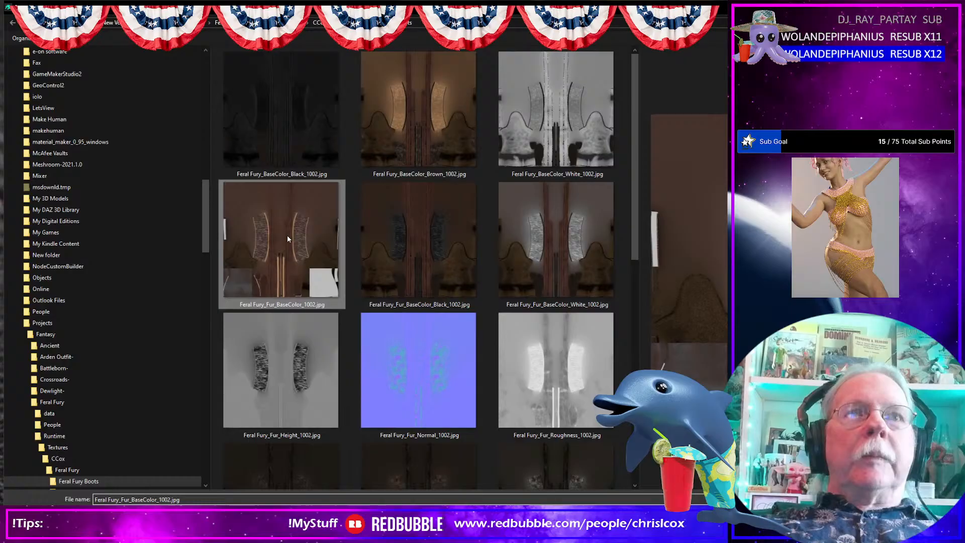
{"action": "double_click", "coordinate": [308, 285]}
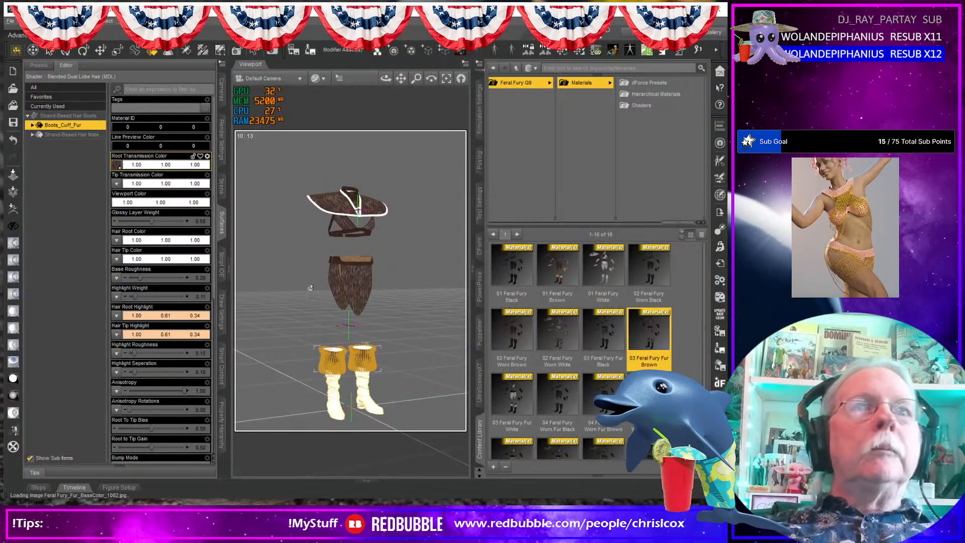
{"action": "left_click", "coordinate": [117, 184]}
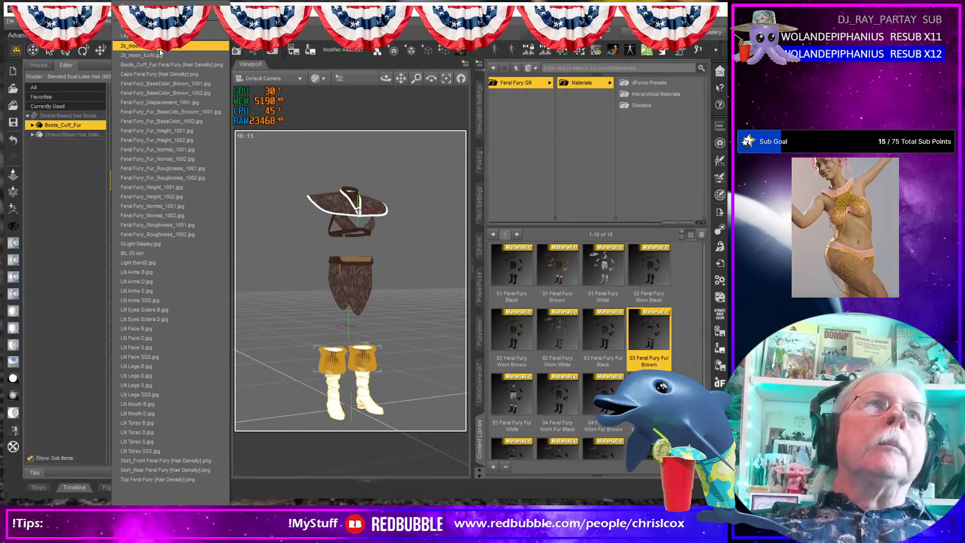
{"action": "left_click", "coordinate": [191, 123]}
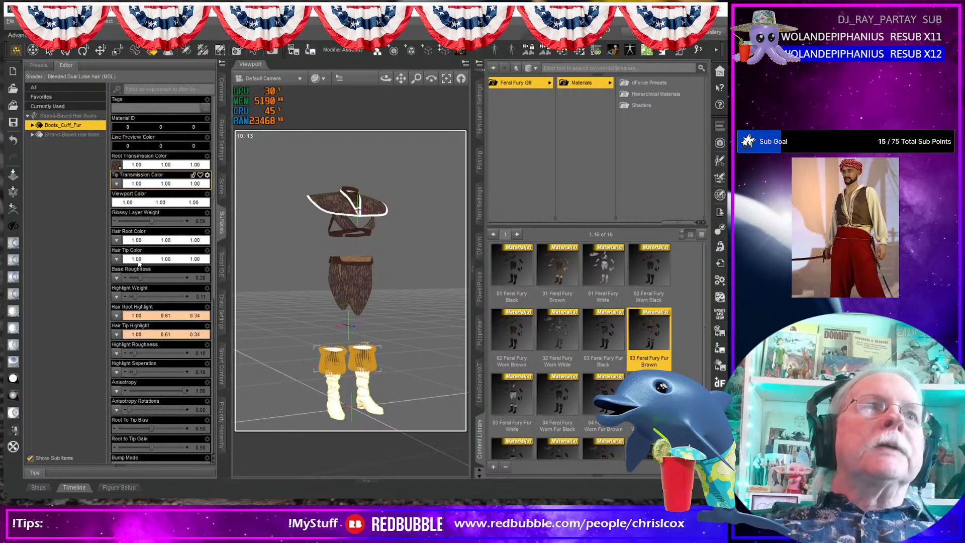
{"action": "left_click", "coordinate": [117, 184]}
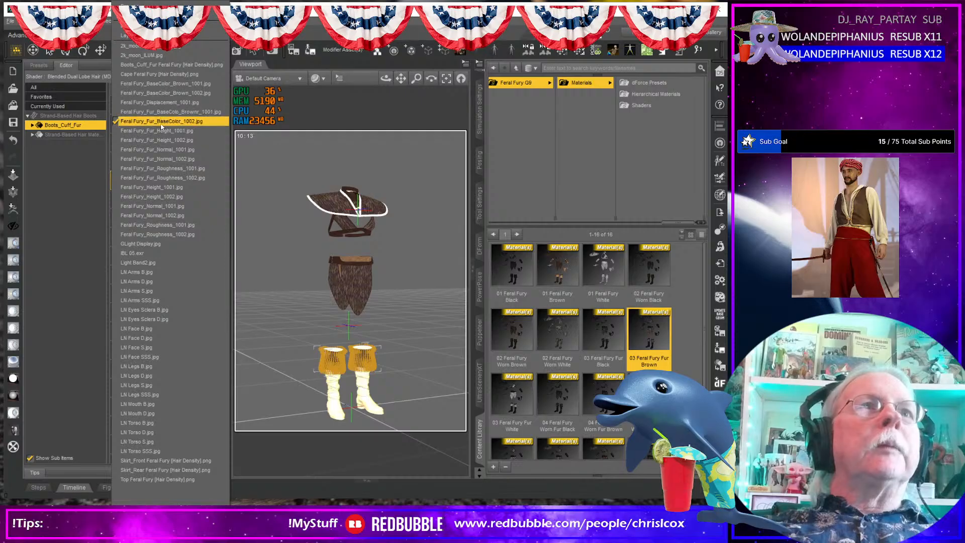
{"action": "left_click", "coordinate": [161, 127]}
- Assign the Feral Fury_Fur_BaseColor_1002.jpg map to the hair root color and hair tip color
{"action": "left_click", "coordinate": [140, 233]}
{"action": "left_click", "coordinate": [120, 243]}
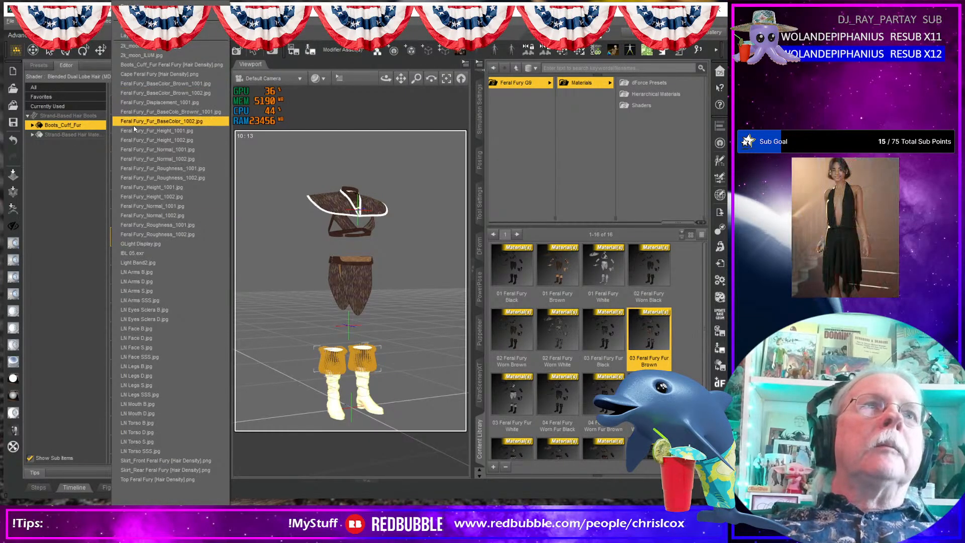
{"action": "left_click", "coordinate": [189, 125]}
{"action": "scroll", "coordinate": [126, 292], "scroll_direction": "up", "scroll_amount": 3}
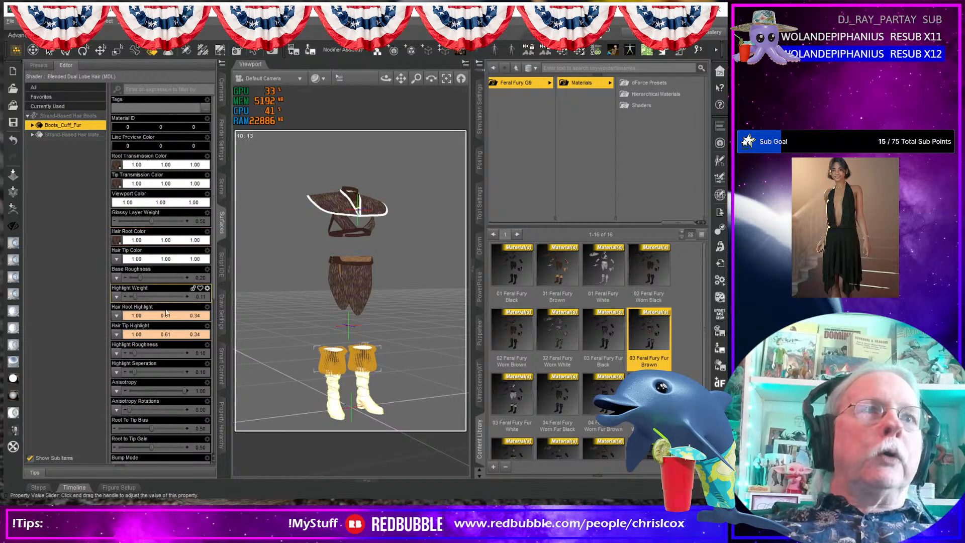
{"action": "left_click", "coordinate": [117, 260]}
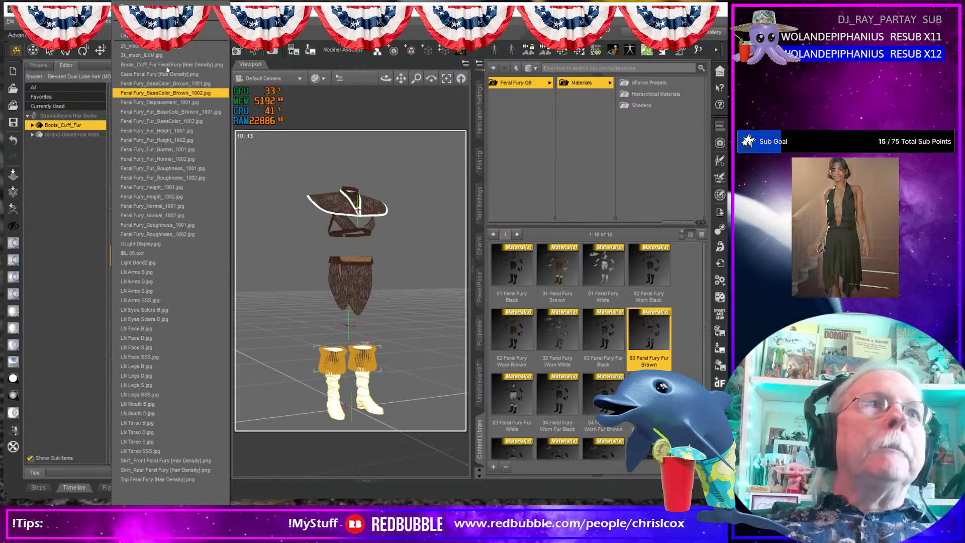
{"action": "left_click", "coordinate": [169, 121]}
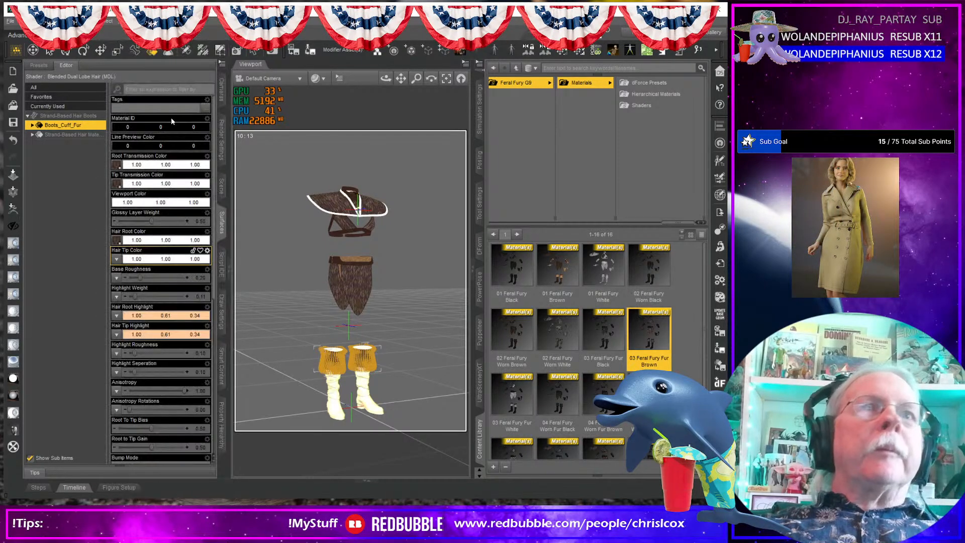
{"action": "left_click", "coordinate": [116, 260]}
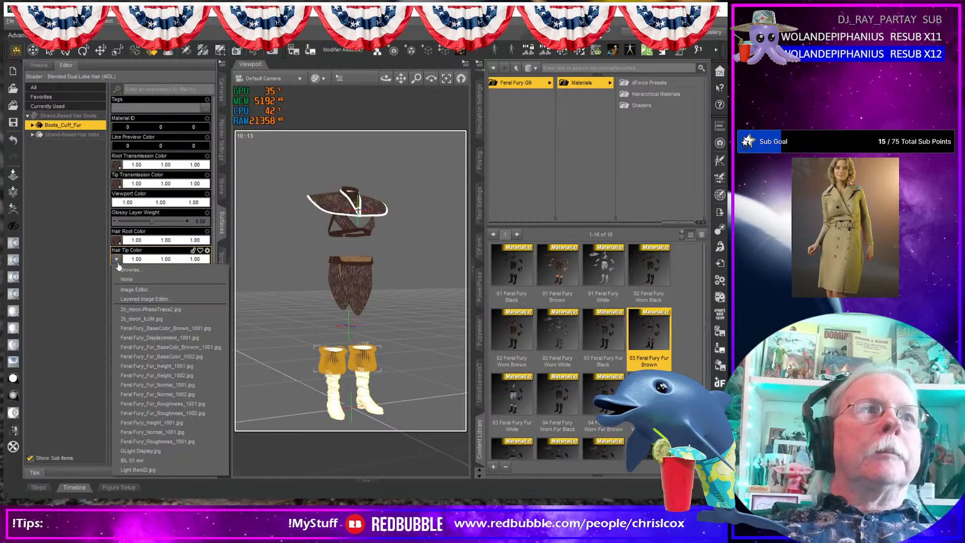
{"action": "left_click", "coordinate": [203, 357]}
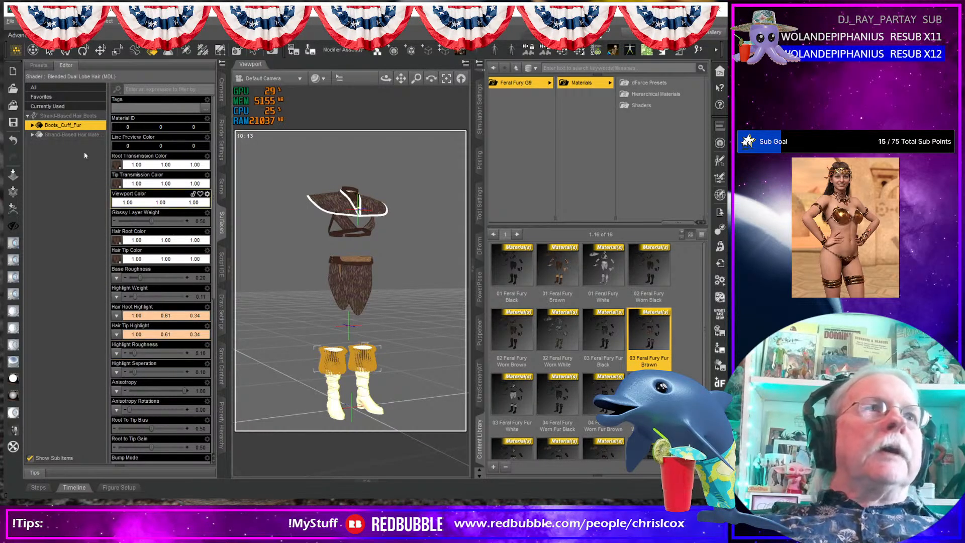
- Open the strand-based to dForce hair conversion for the Strand-Based Hair Boots node
{"action": "left_click", "coordinate": [221, 187]}
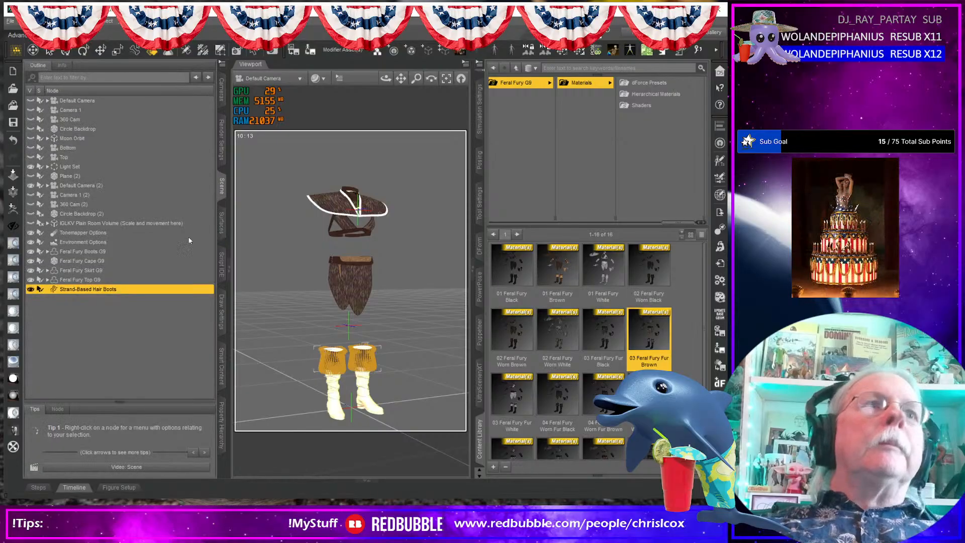
{"action": "left_click", "coordinate": [155, 323]}
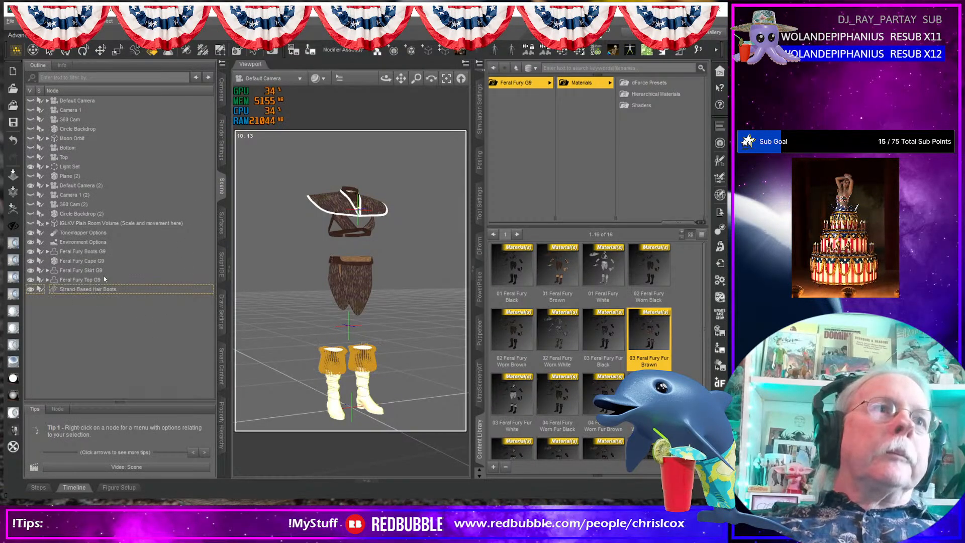
{"action": "left_click", "coordinate": [101, 251]}
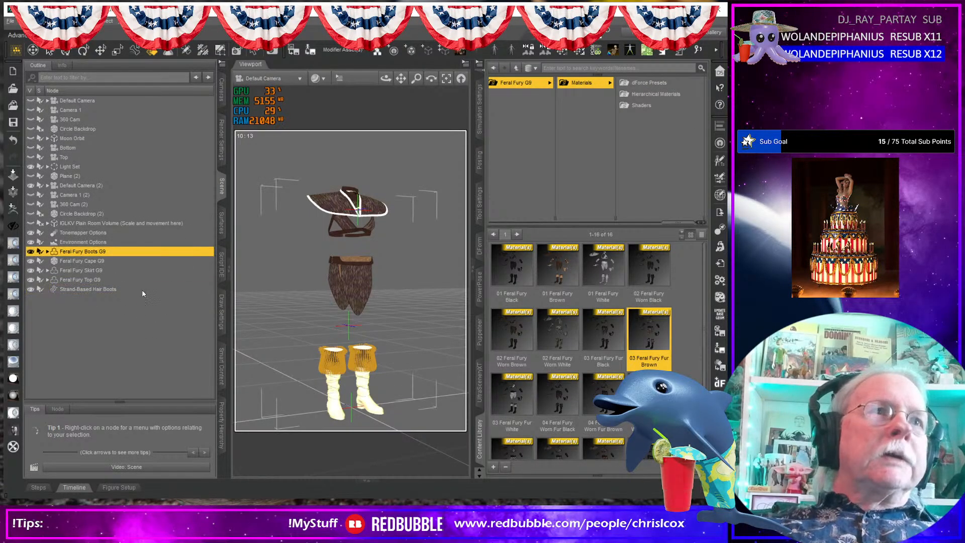
{"action": "left_click", "coordinate": [115, 289]}
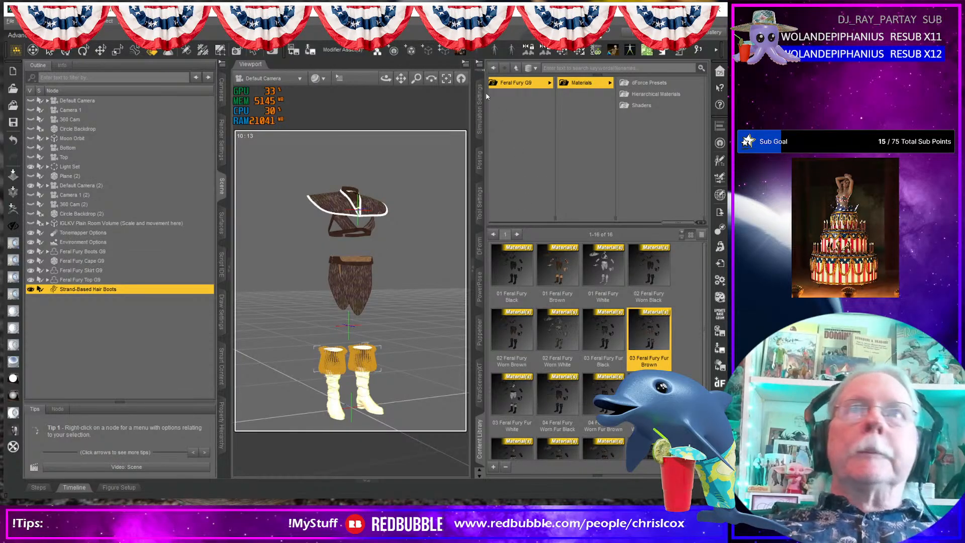
{"action": "left_click", "coordinate": [479, 118]}
{"action": "left_click", "coordinate": [480, 64]}
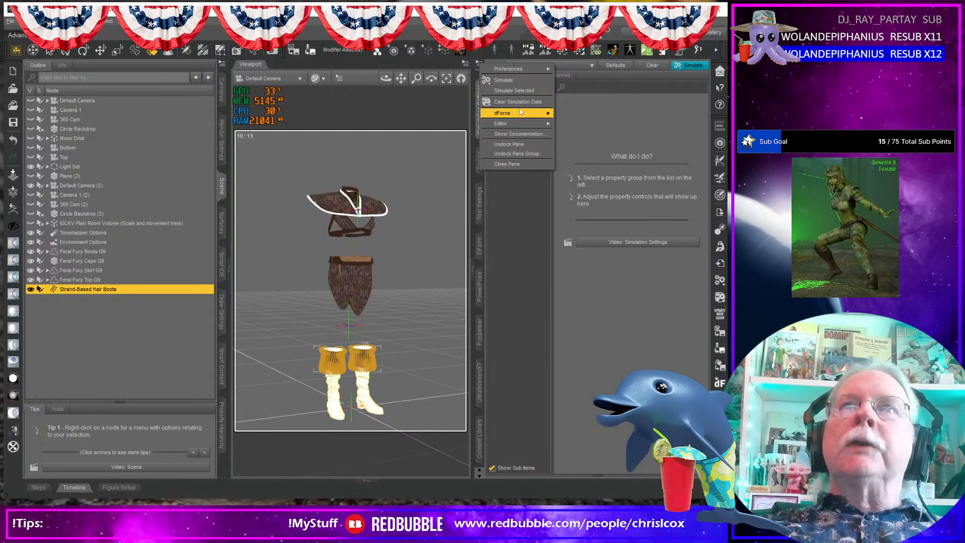
{"action": "mouse_move", "coordinate": [521, 113]}
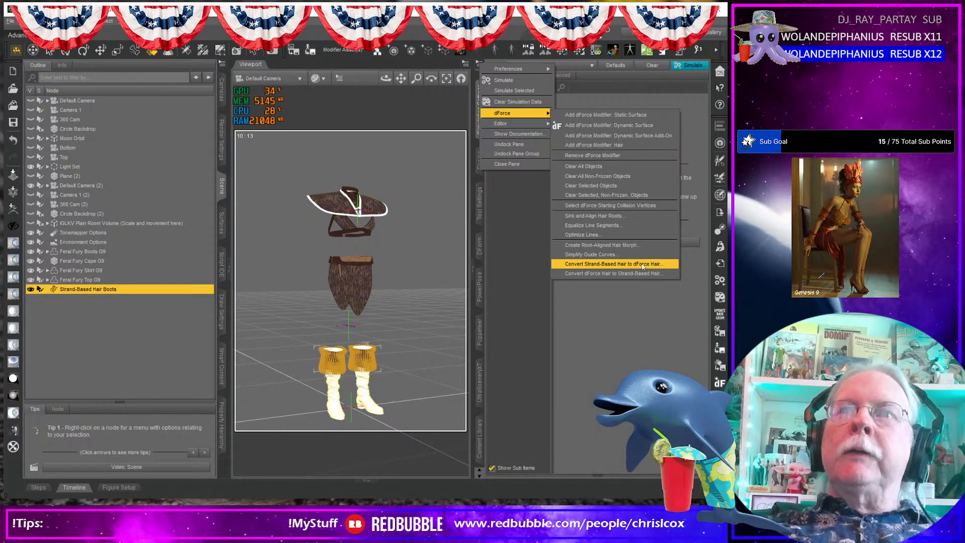
{"action": "left_click", "coordinate": [643, 267]}
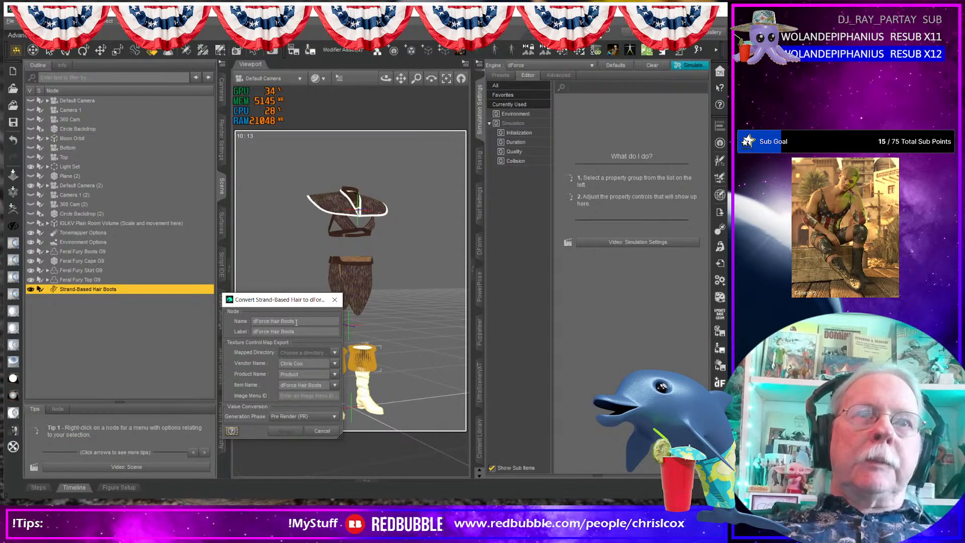
- Convert the hair to dForce using the D:/Projects/Fantasy/Feral Fury mapped directory, with Feral Fury as product name and image menu ID
{"action": "left_click", "coordinate": [335, 352]}
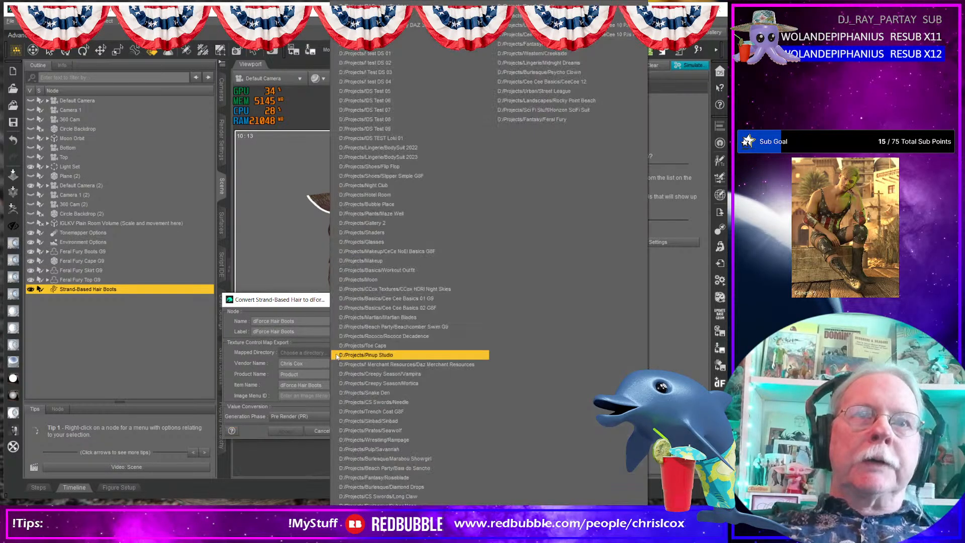
{"action": "left_click", "coordinate": [564, 119]}
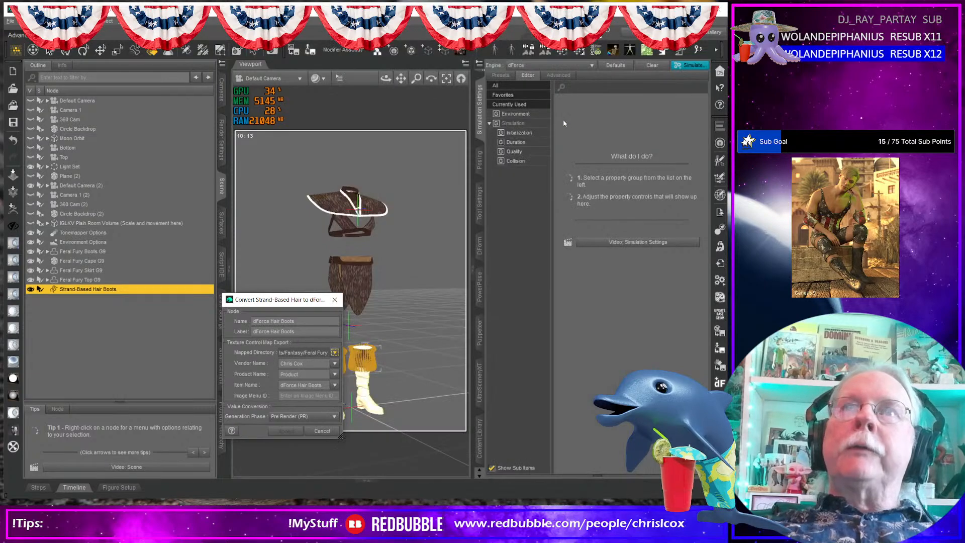
{"action": "left_click", "coordinate": [334, 374]}
{"action": "left_click", "coordinate": [332, 395]}
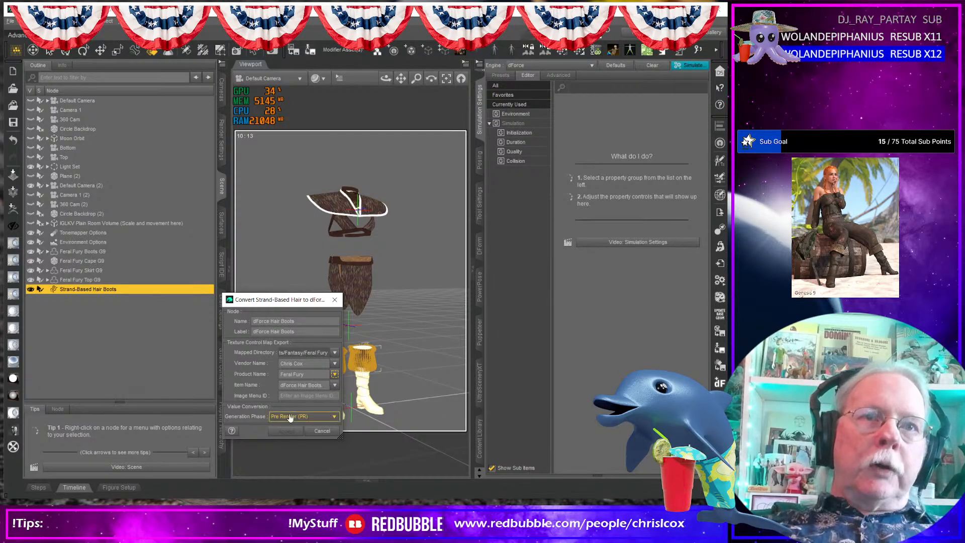
{"action": "left_click", "coordinate": [314, 396]}
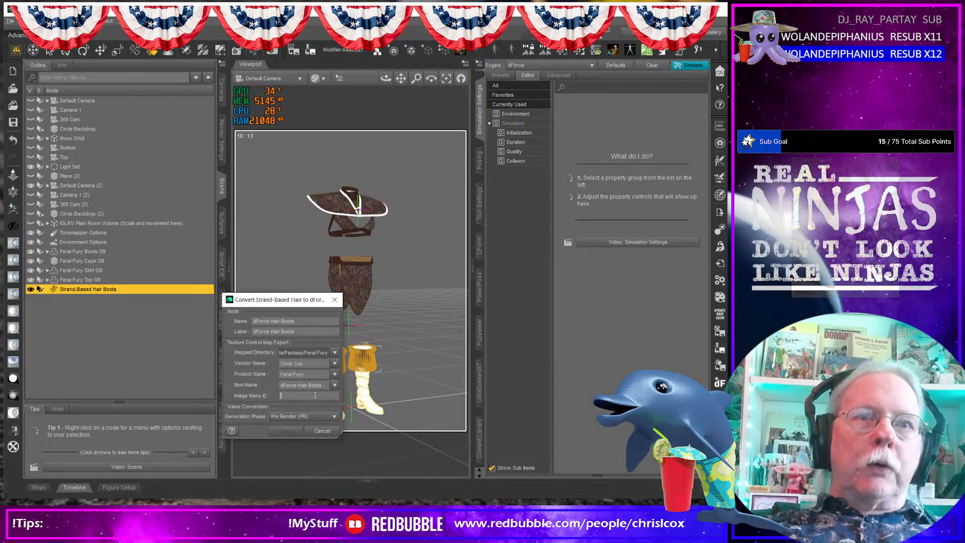
{"action": "type", "text": "Feral Fury"}
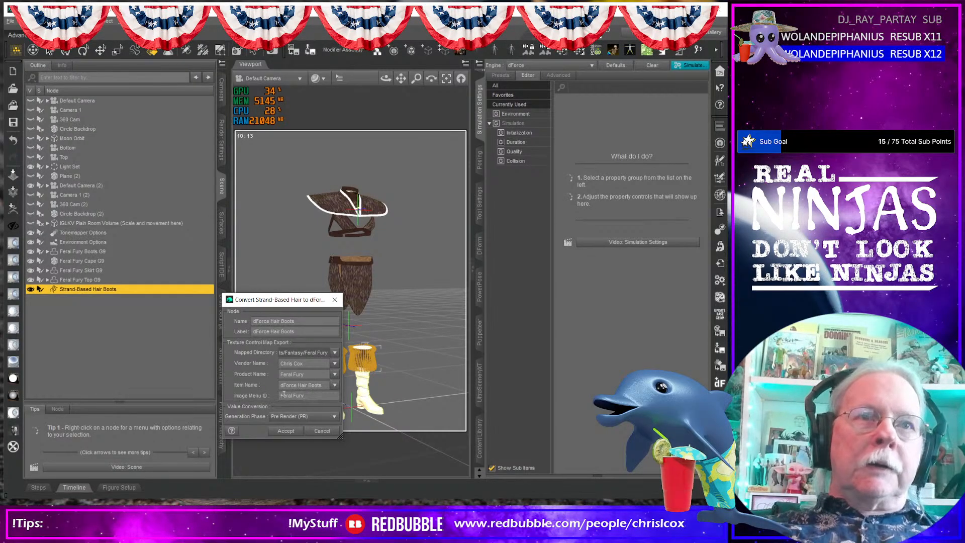
{"action": "left_click", "coordinate": [285, 431]}
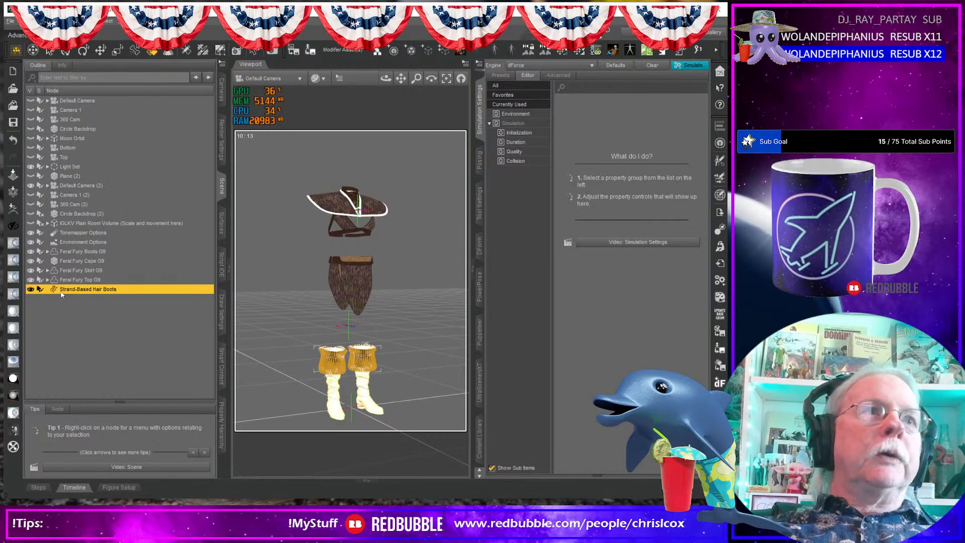
- Select the dForce Hair Boots node under Feral Fury Boots G9 and hide the original Strand-Based Hair Boots
{"action": "left_click", "coordinate": [47, 280]}
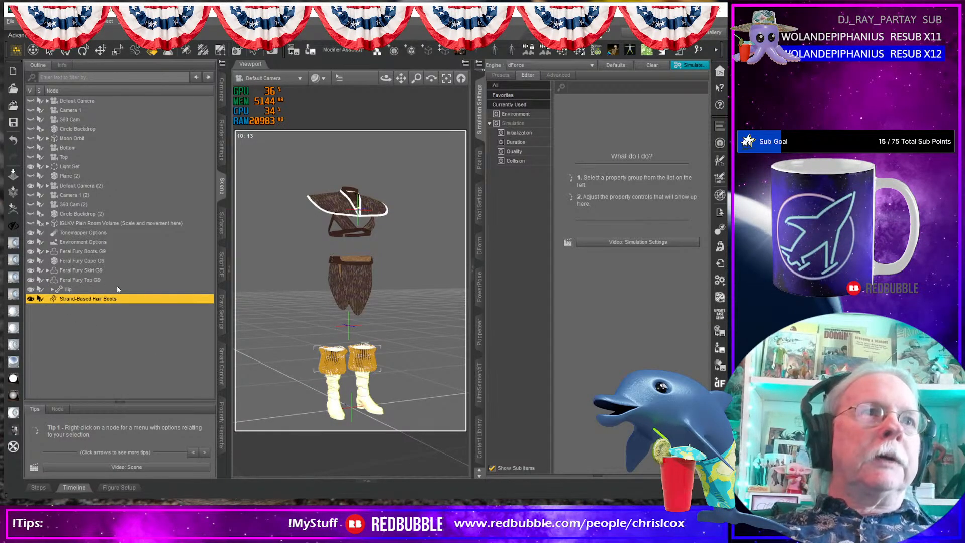
{"action": "left_click", "coordinate": [46, 280]}
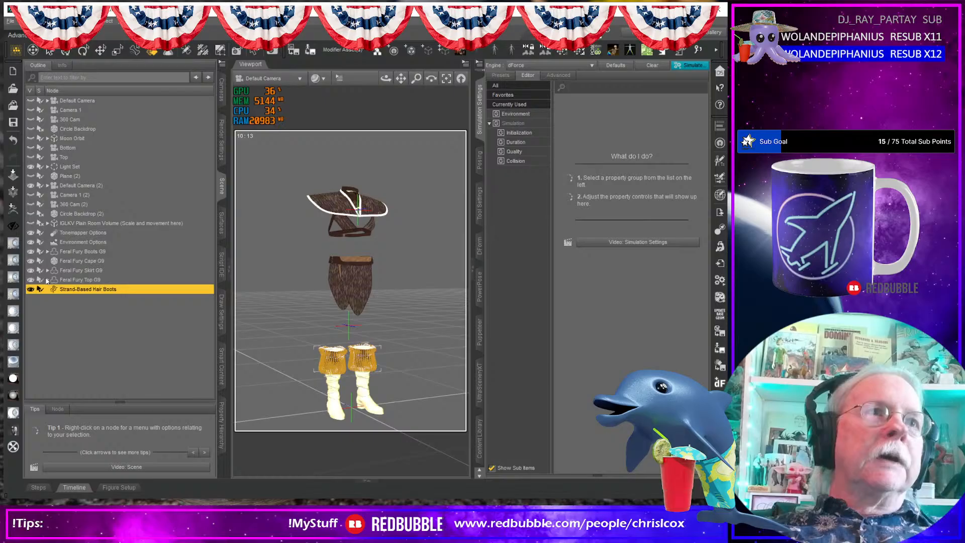
{"action": "left_click", "coordinate": [47, 251]}
{"action": "left_click", "coordinate": [99, 271]}
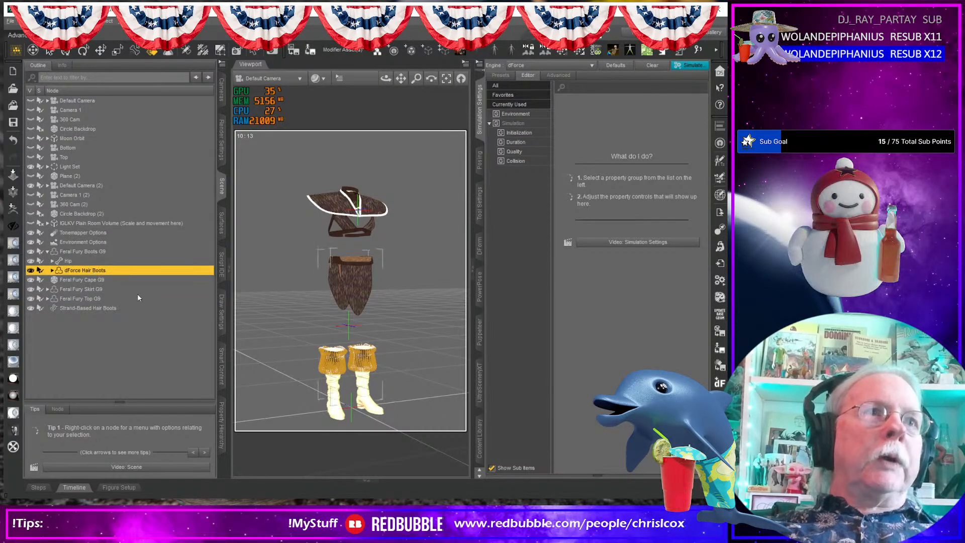
{"action": "left_click", "coordinate": [31, 308]}
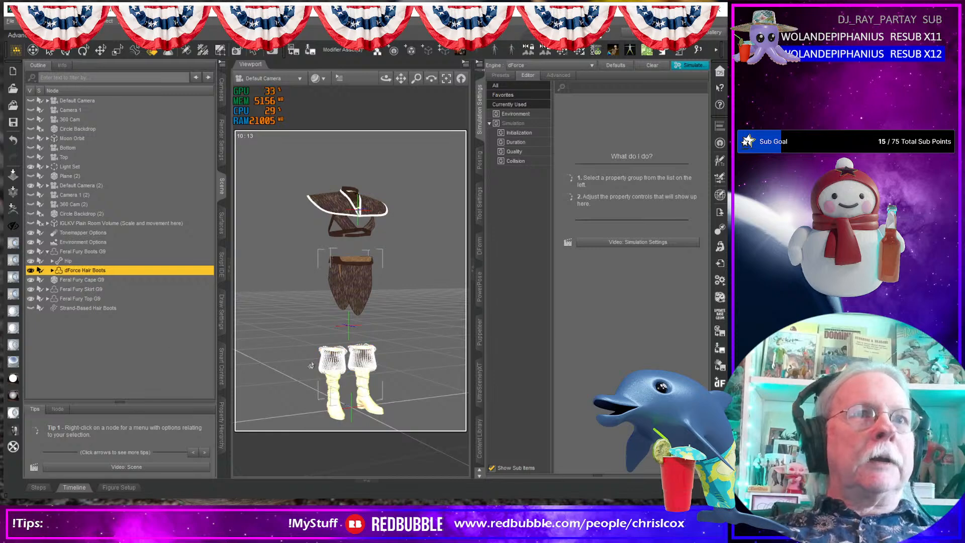
- Run a close-up test render of the boots to check the converted cuff fur, and close the render window
{"action": "scroll", "coordinate": [363, 375], "scroll_direction": "up", "scroll_amount": 3}
{"action": "scroll", "coordinate": [364, 373], "scroll_direction": "up", "scroll_amount": 5}
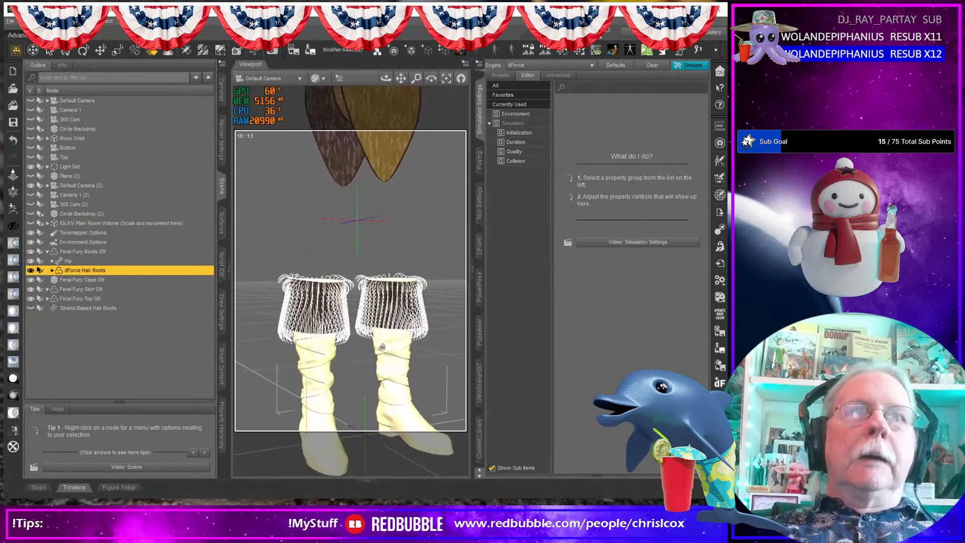
{"action": "middle_click_drag", "start_coordinate": [382, 346], "coordinate": [359, 348]}
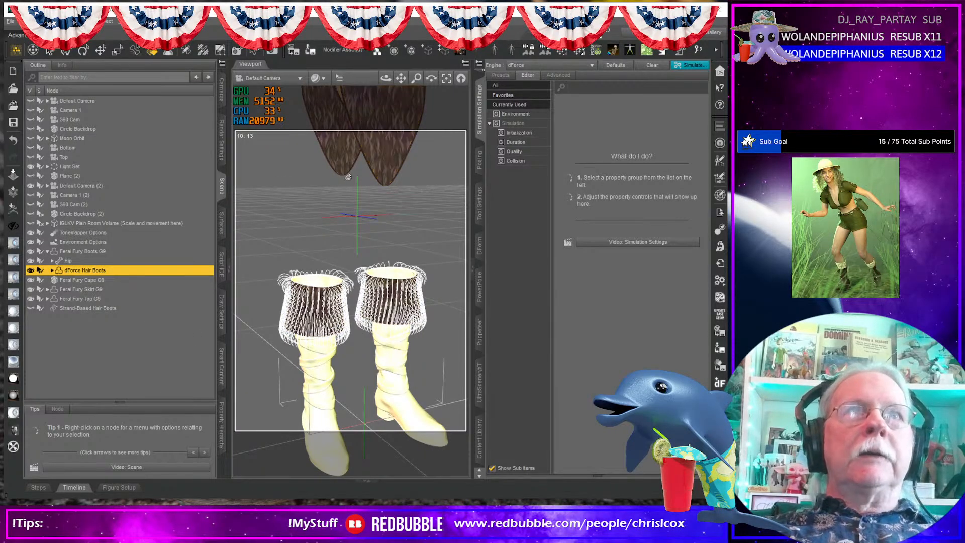
{"action": "key", "text": "ctrl+r"}
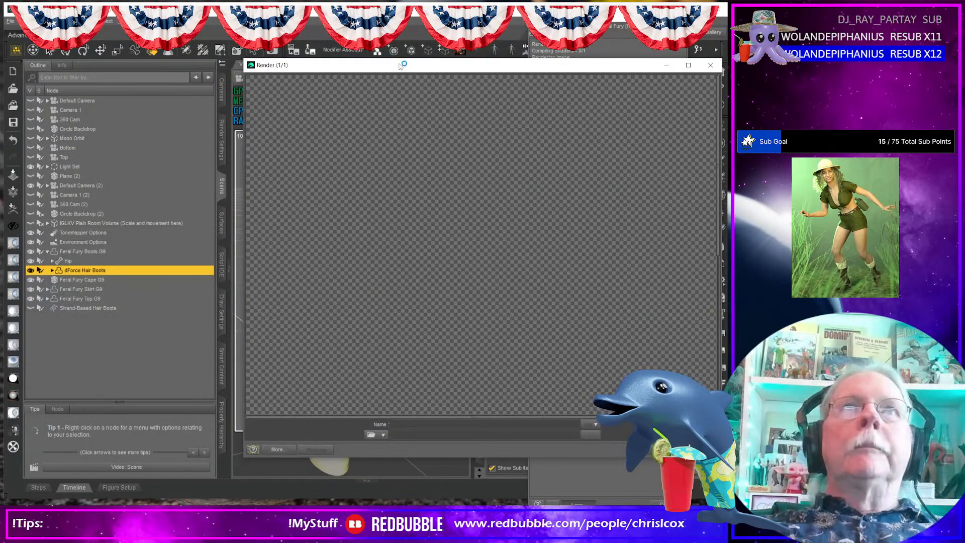
{"action": "left_click_drag", "start_coordinate": [401, 65], "coordinate": [264, 34]}
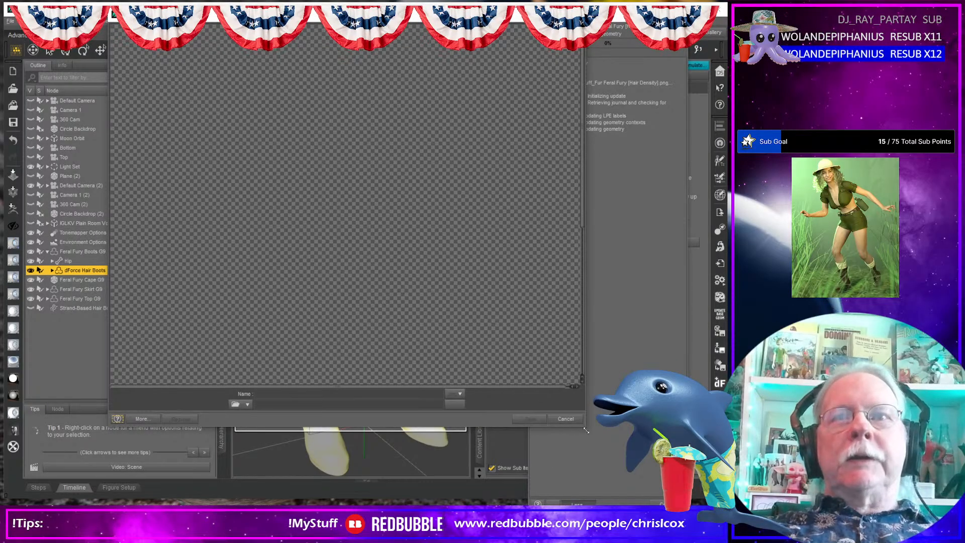
{"action": "left_click_drag", "start_coordinate": [586, 431], "coordinate": [612, 503]}
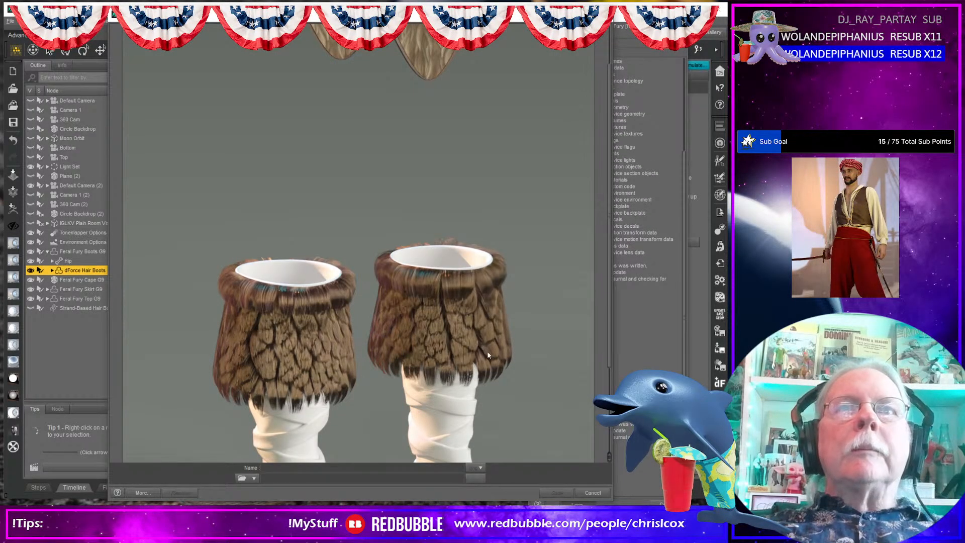
{"action": "left_click", "coordinate": [592, 492]}
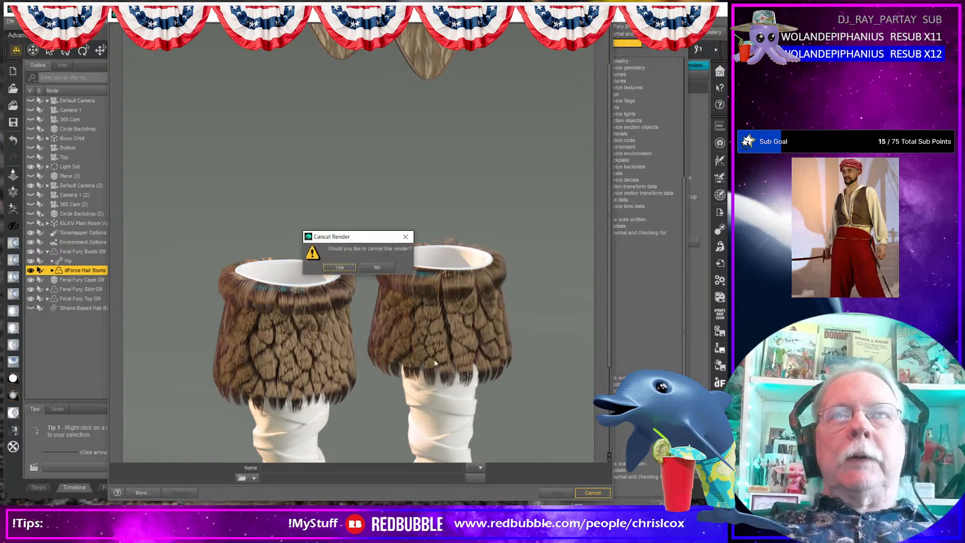
{"action": "left_click", "coordinate": [399, 270]}
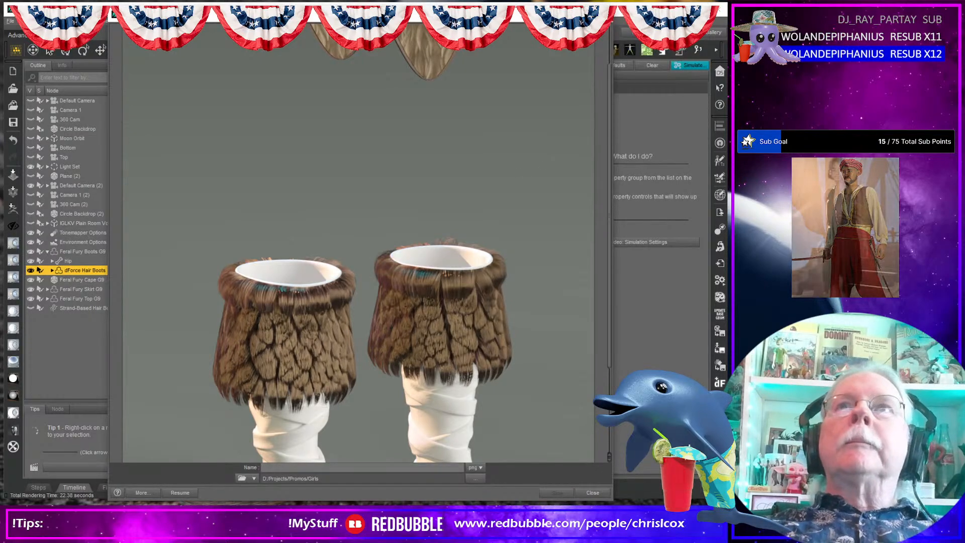
{"action": "left_click", "coordinate": [602, 14]}
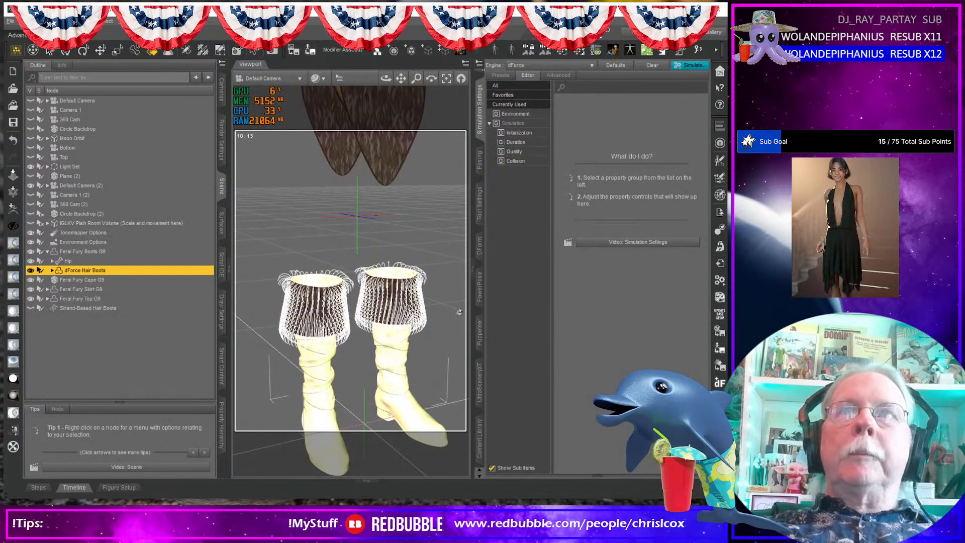
- Apply the 01 Feral Fury Brown and 03 Feral Fury Fur Brown material presets to Feral Fury Boots G9
{"action": "left_click", "coordinate": [328, 404]}
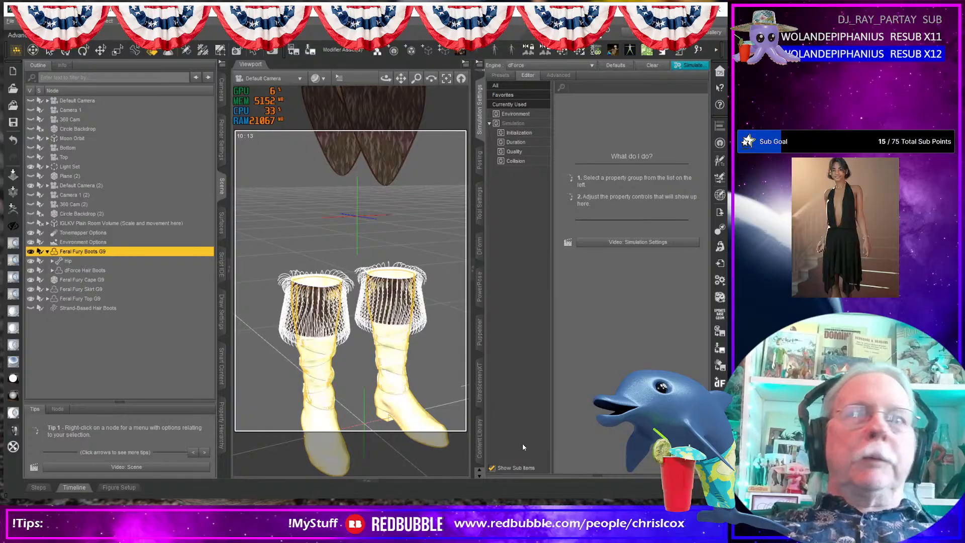
{"action": "left_click", "coordinate": [479, 452]}
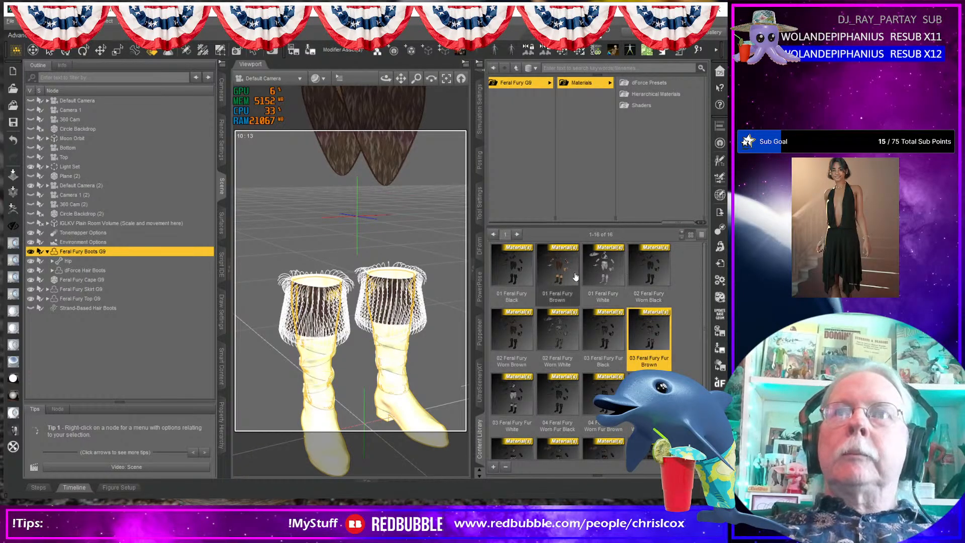
{"action": "double_click", "coordinate": [559, 272]}
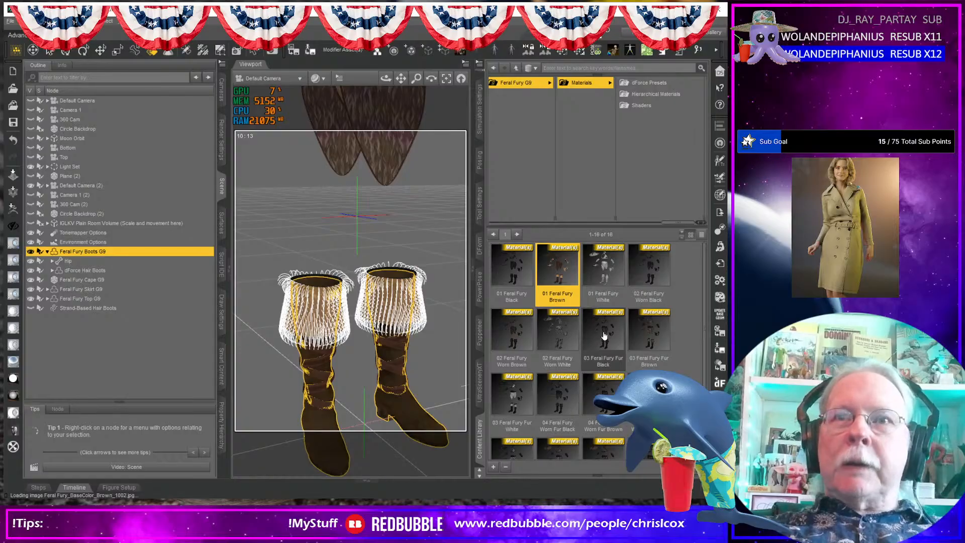
{"action": "left_click", "coordinate": [560, 401]}
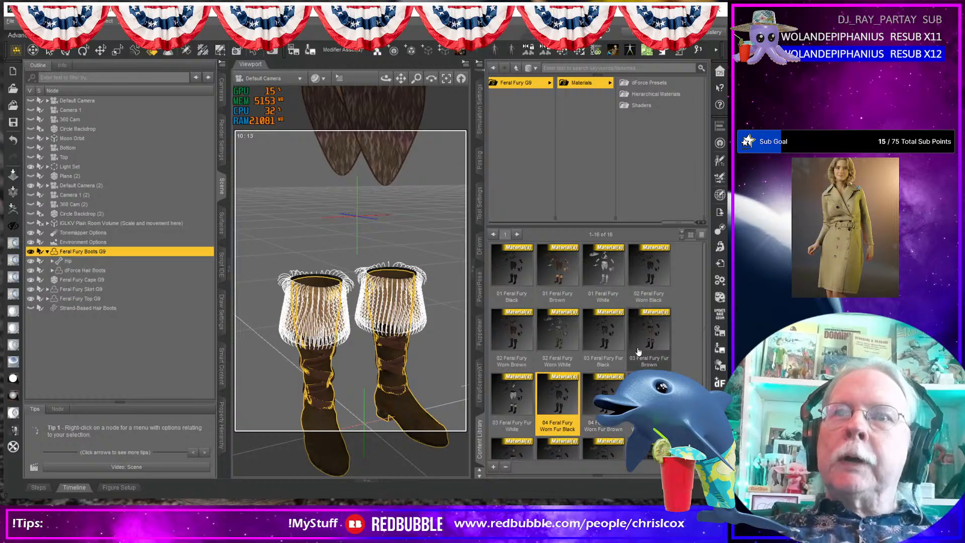
{"action": "double_click", "coordinate": [646, 336]}
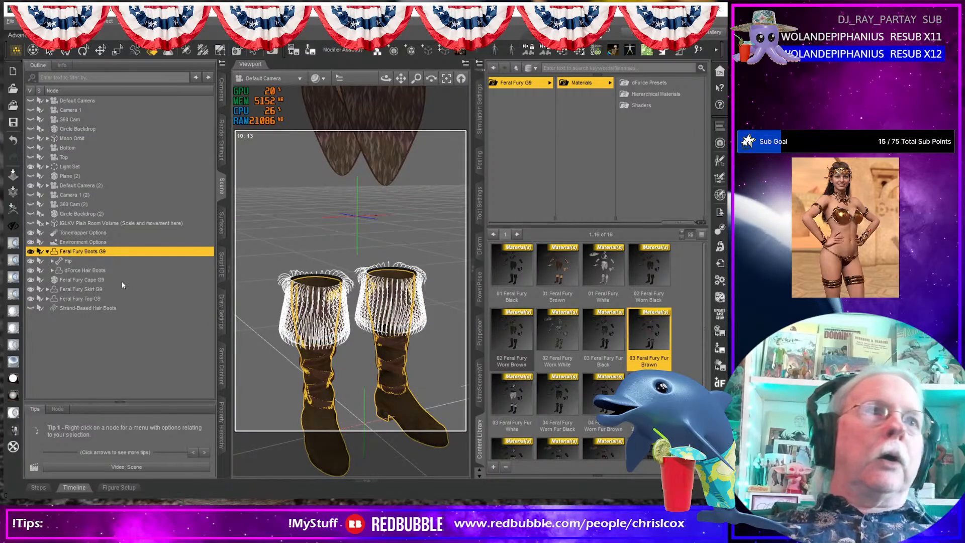
- Start saving dForce Hair Boots as a figure/prop asset in the project's Genesis 9 clothing folder Feral Fury G9
{"action": "left_click", "coordinate": [100, 271]}
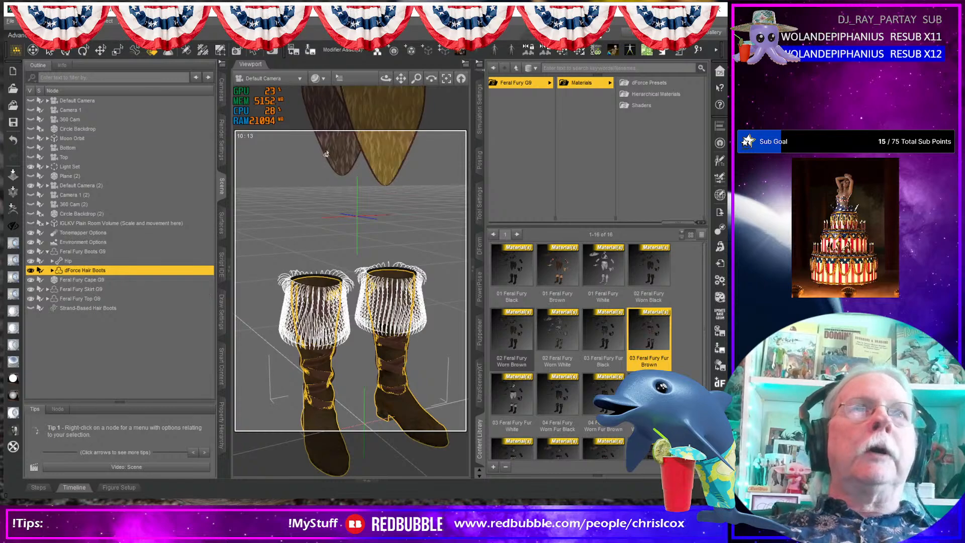
{"action": "left_click", "coordinate": [310, 49]}
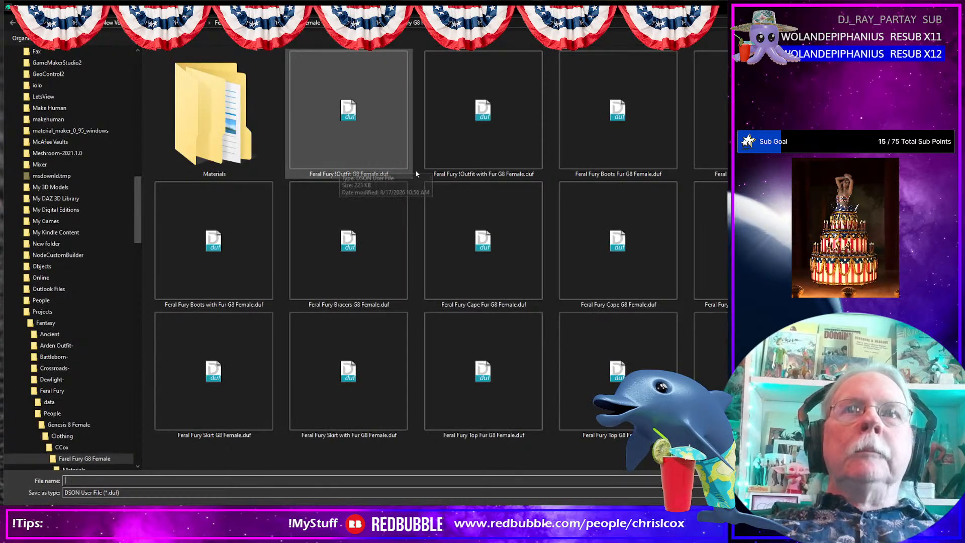
{"action": "scroll", "coordinate": [111, 382], "scroll_direction": "down", "scroll_amount": 2}
{"action": "scroll", "coordinate": [111, 382], "scroll_direction": "down", "scroll_amount": 2}
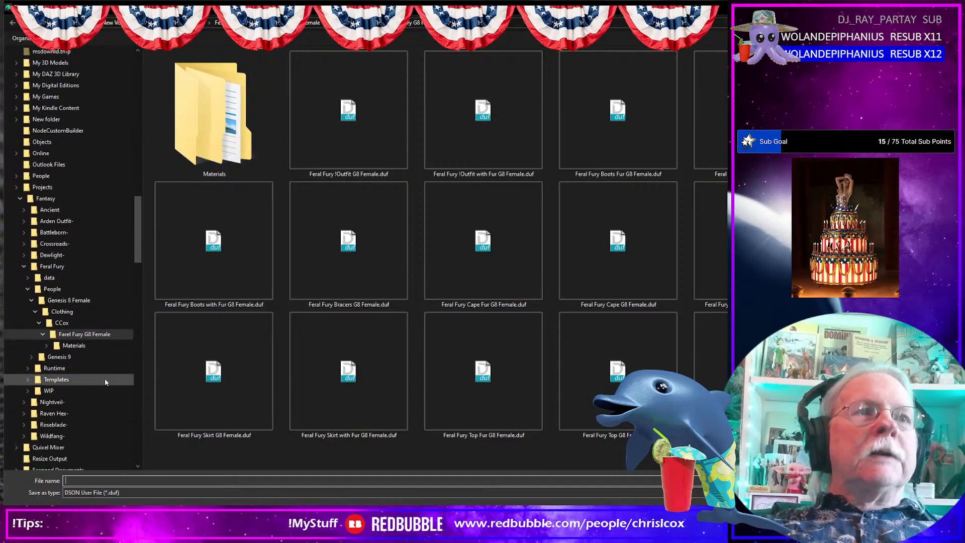
{"action": "left_click", "coordinate": [58, 357]}
{"action": "double_click", "coordinate": [182, 66]}
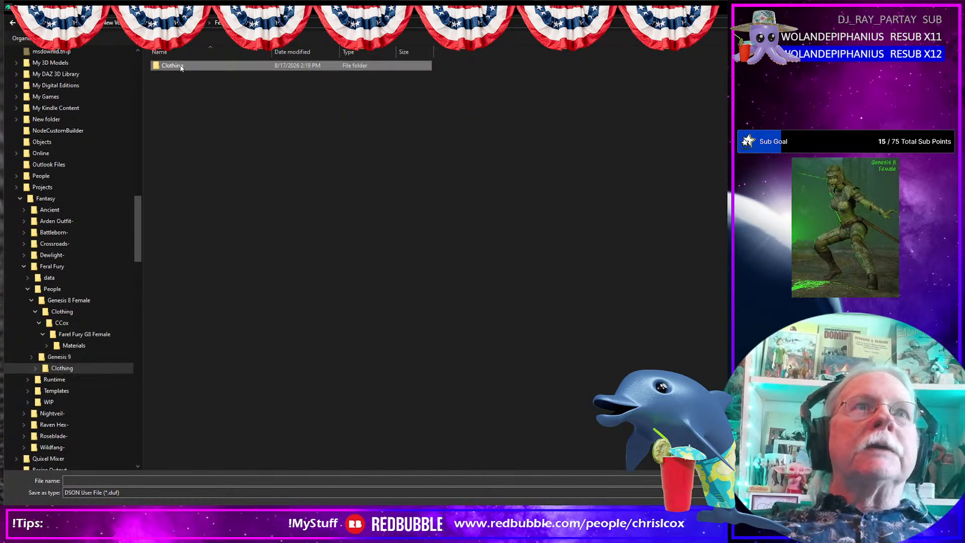
{"action": "double_click", "coordinate": [183, 66]}
{"action": "double_click", "coordinate": [182, 66]}
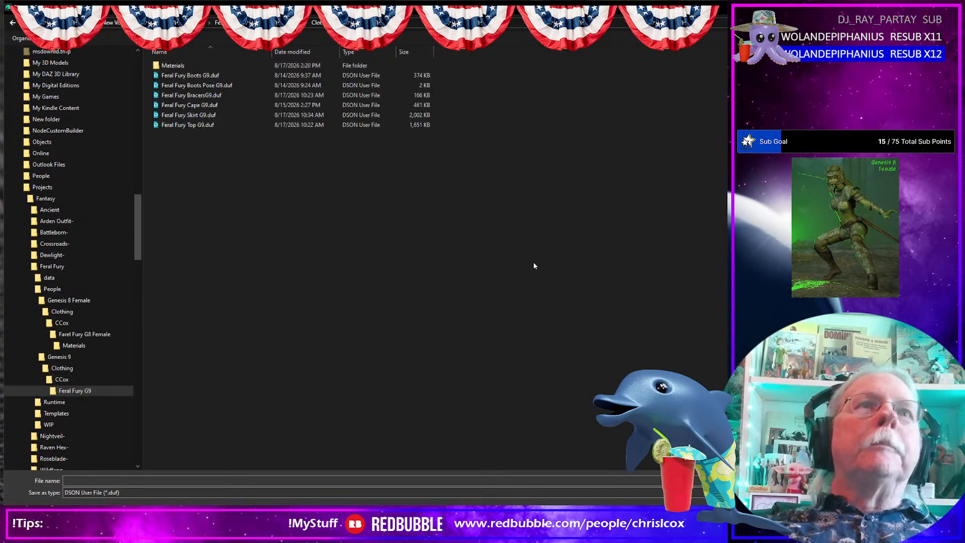
- Name the asset file Feral Fury Boots Fur G9, based on the existing Feral Fury Boots G9.duf name, and confirm the save
{"action": "left_click", "coordinate": [211, 76]}
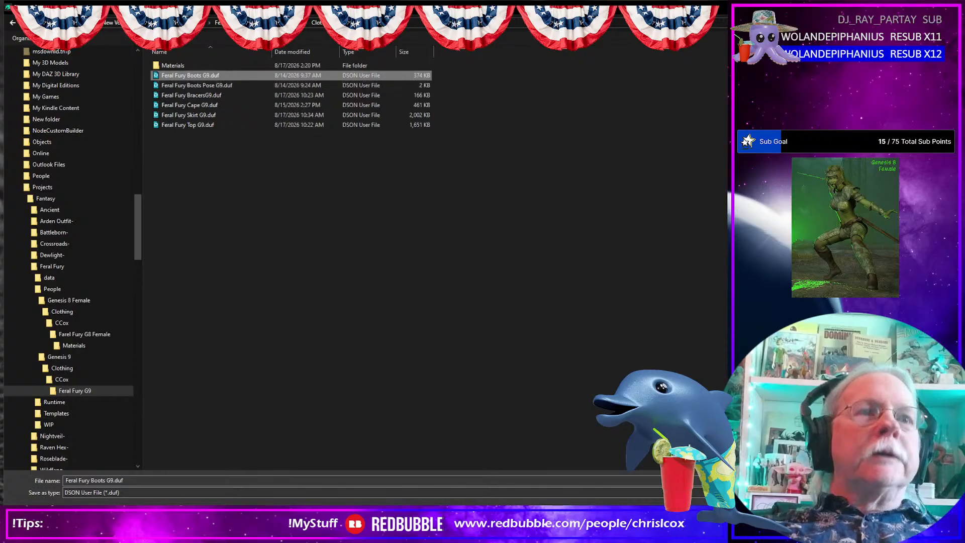
{"action": "left_click", "coordinate": [168, 481]}
{"action": "left_click", "coordinate": [168, 480]}
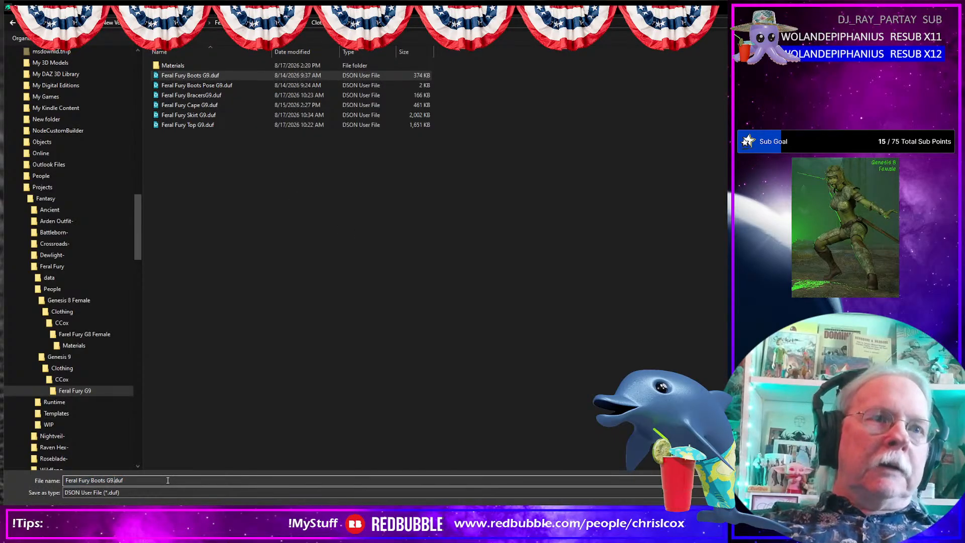
{"action": "left_click", "coordinate": [107, 480]}
{"action": "type", "text": "F"}
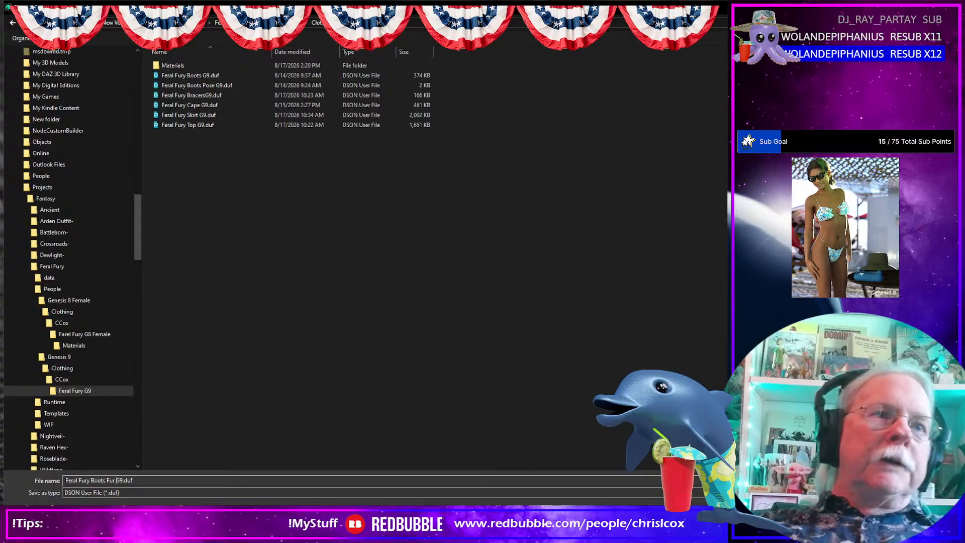
{"action": "type", "text": "ur"}
{"action": "key", "text": "Return"}
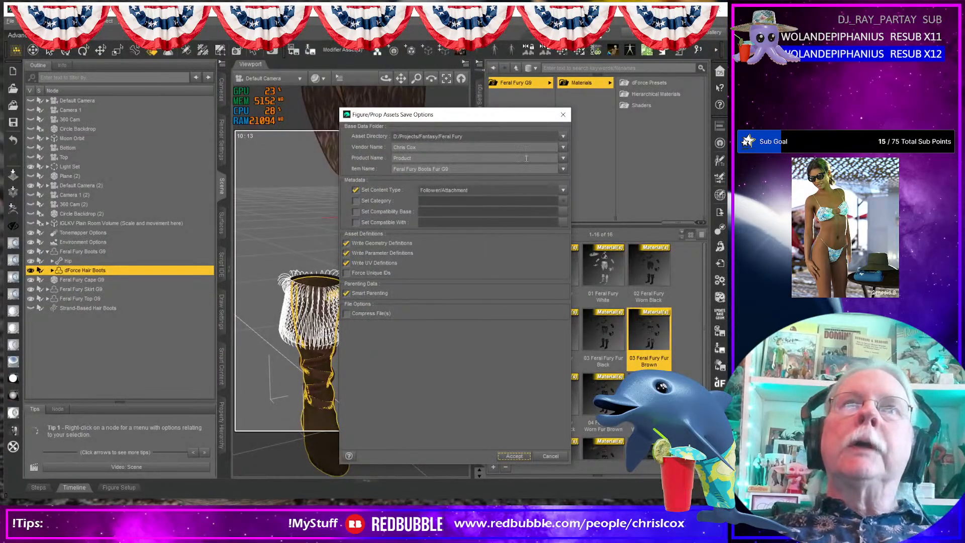
- Set the asset's product name to Feral Fury and its content type to Follower/Hair, and accept the save options
{"action": "left_click", "coordinate": [563, 158]}
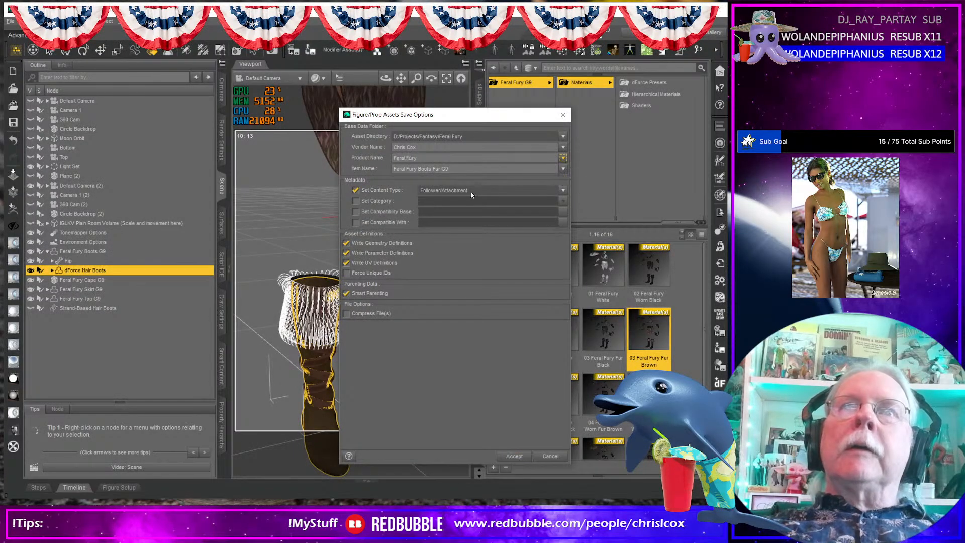
{"action": "left_click", "coordinate": [563, 190]}
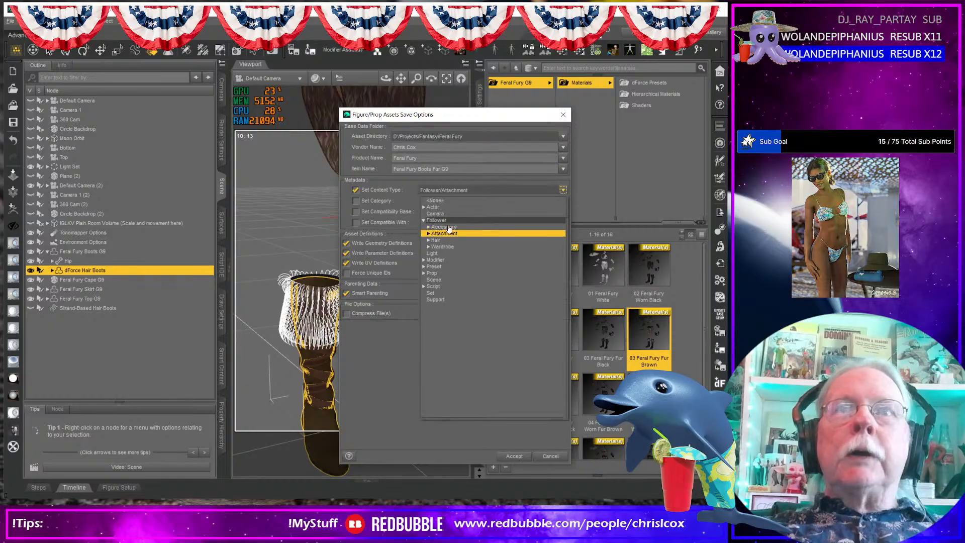
{"action": "left_click", "coordinate": [435, 240]}
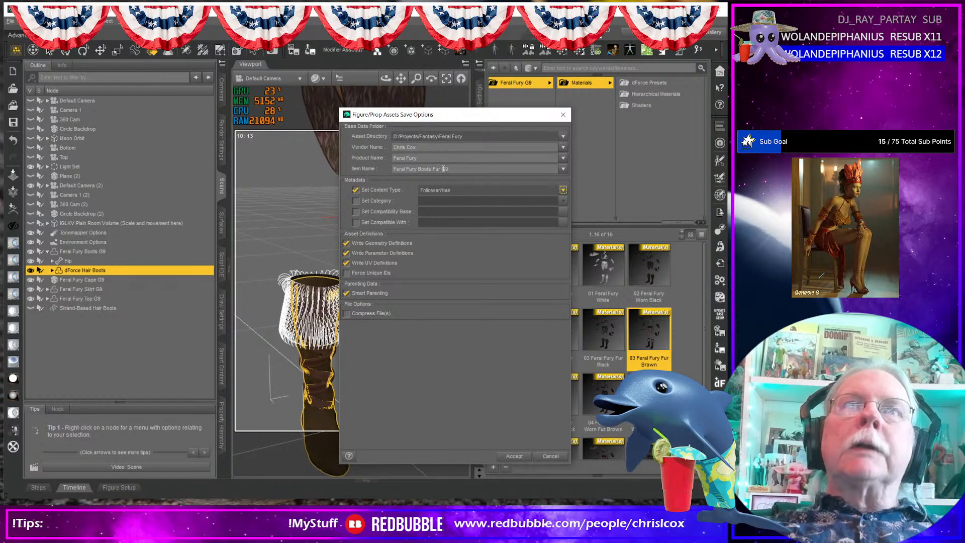
{"action": "left_click", "coordinate": [514, 456]}
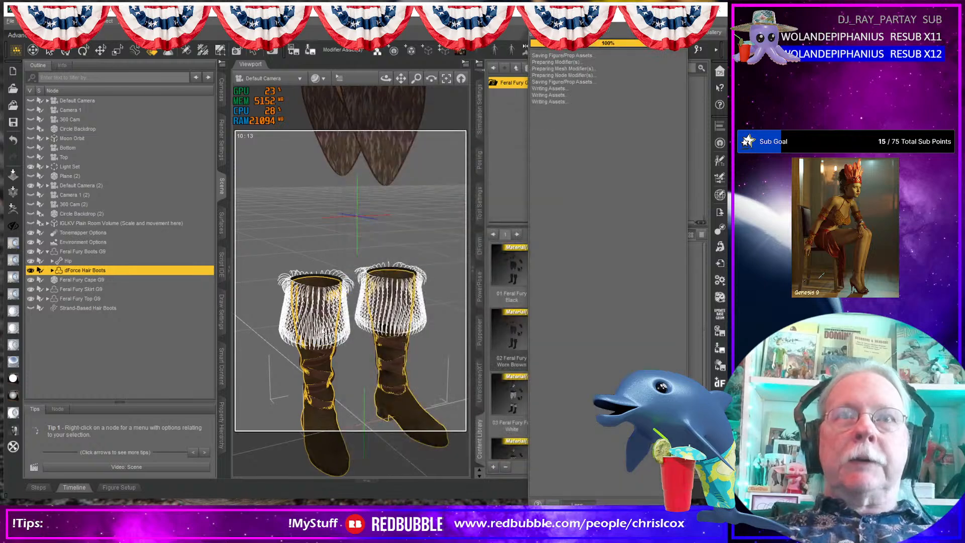
{"action": "left_click", "coordinate": [146, 358]}
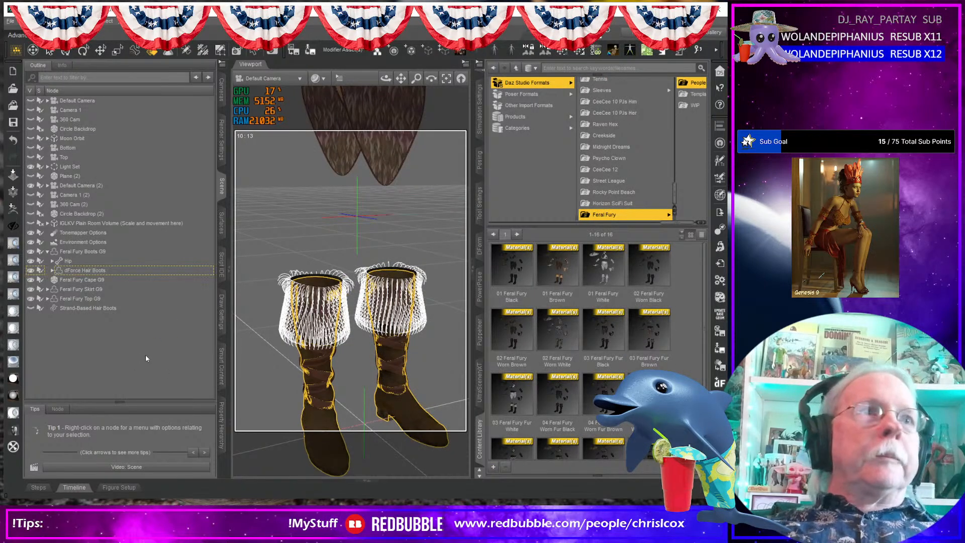
- Set Viewport Line Tessellation Sides to 3 for the dForce Hair Boots node
{"action": "left_click", "coordinate": [119, 274]}
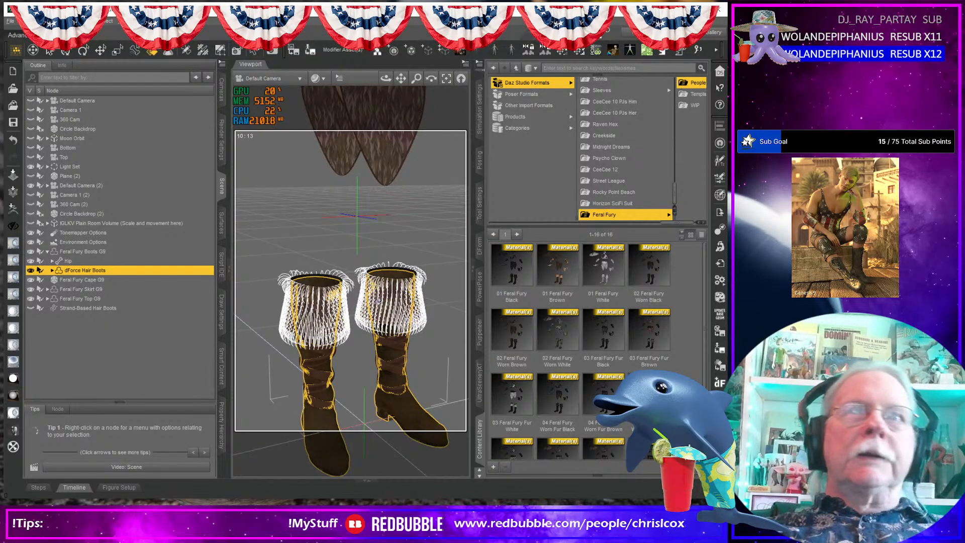
{"action": "left_click", "coordinate": [478, 125]}
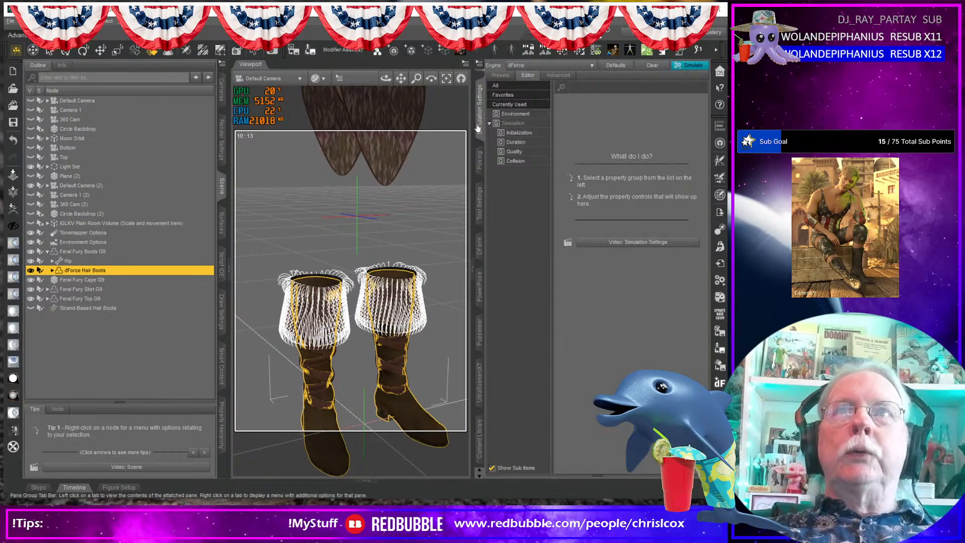
{"action": "scroll", "coordinate": [482, 122], "scroll_direction": "up", "scroll_amount": 1}
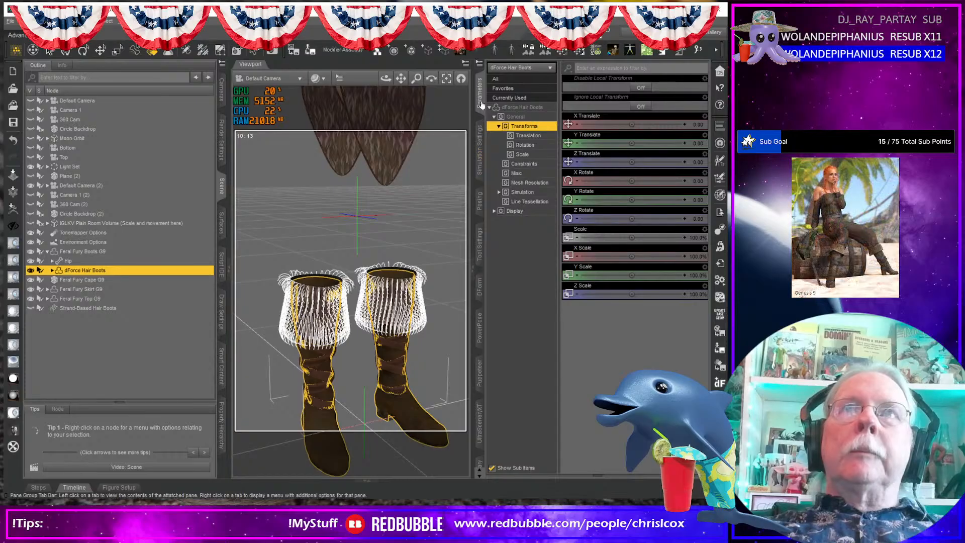
{"action": "left_click", "coordinate": [534, 202]}
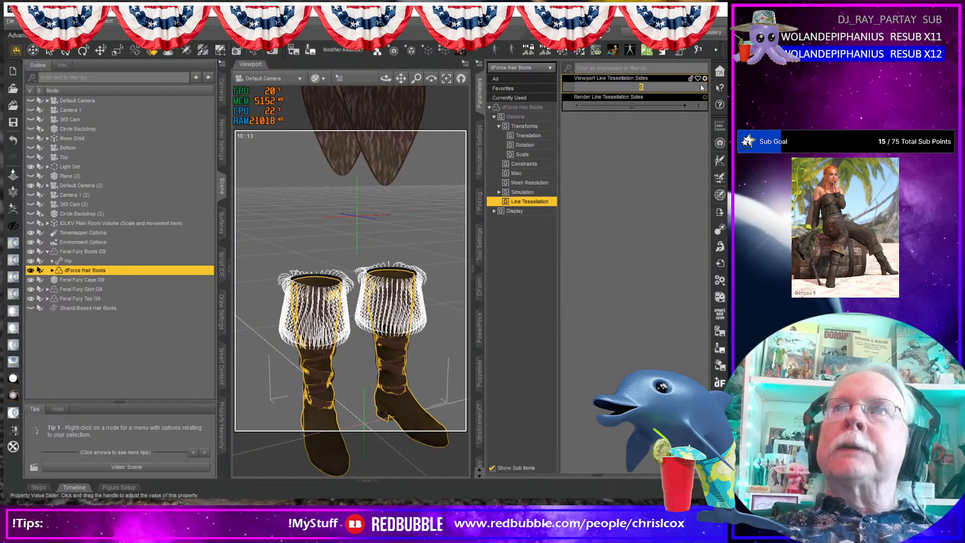
{"action": "key", "text": "Return"}
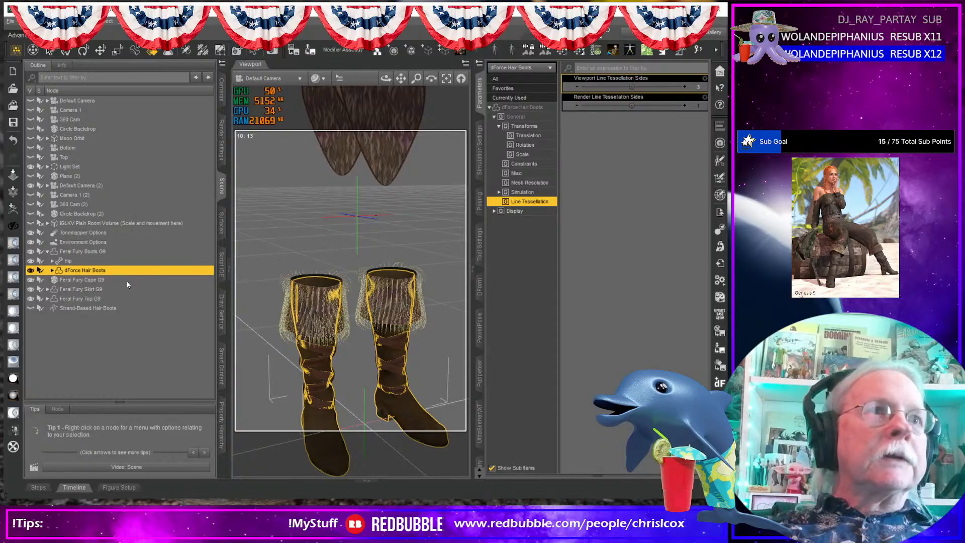
- Save dForce Hair Boots as a figure/prop asset again, replacing Feral Fury Boots Fur G9.duf and accepting the same save options
{"action": "left_click", "coordinate": [311, 51]}
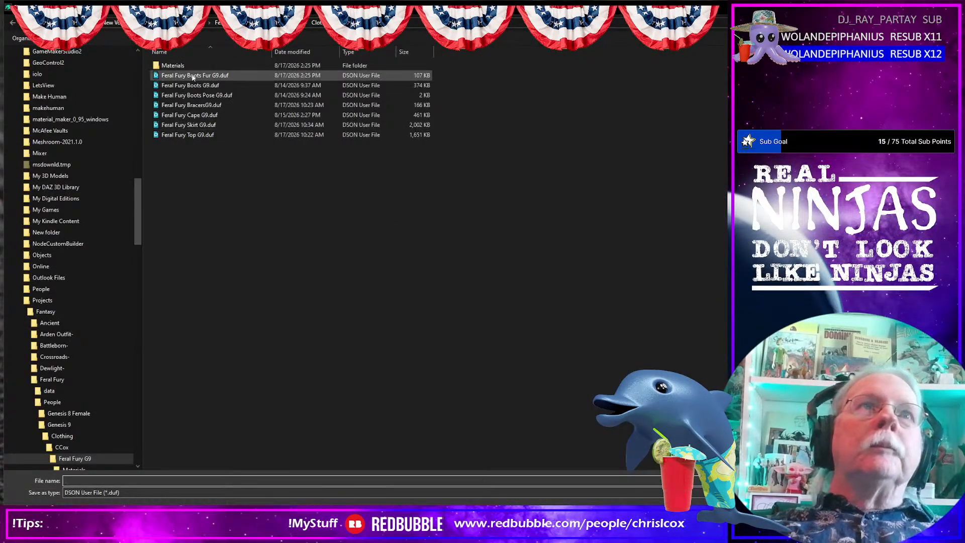
{"action": "double_click", "coordinate": [210, 75]}
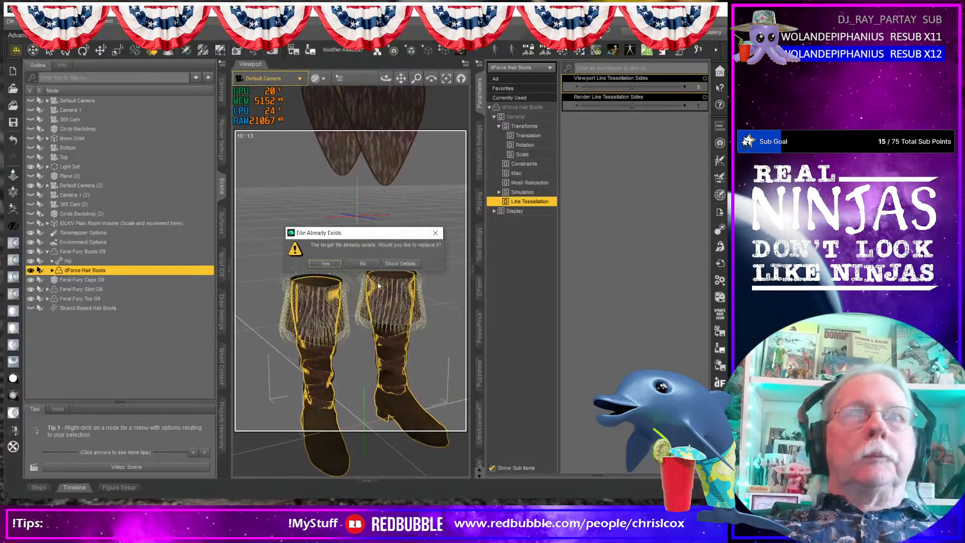
{"action": "left_click", "coordinate": [329, 266]}
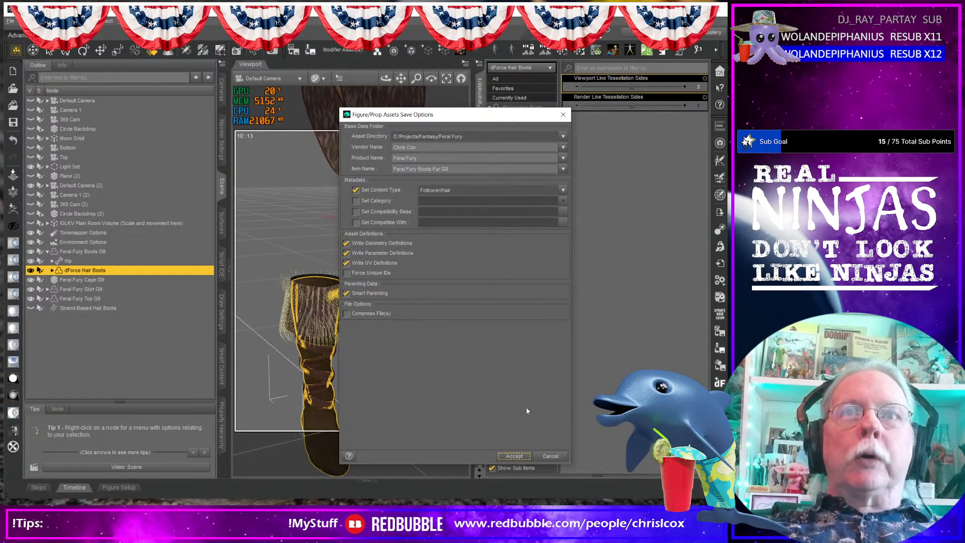
{"action": "left_click", "coordinate": [520, 458]}
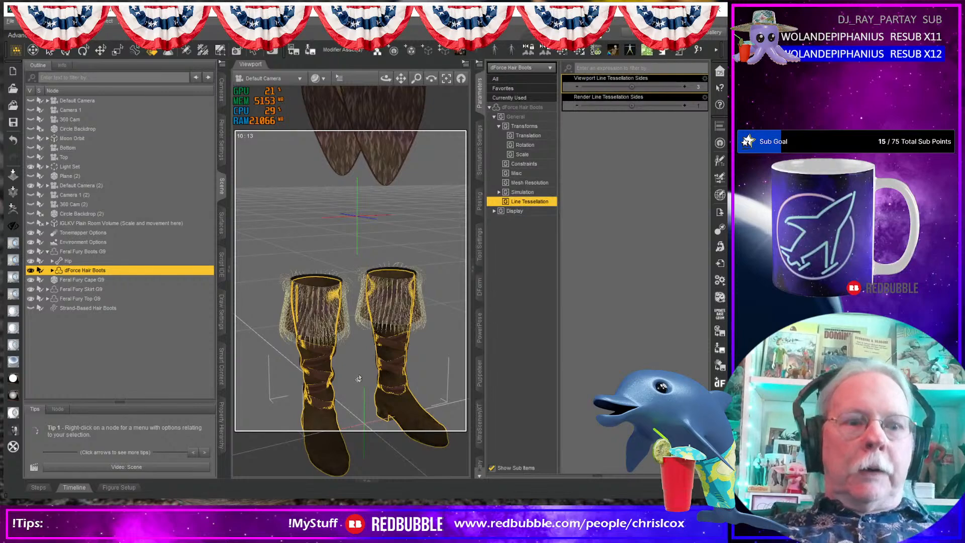
- Run a test render of the boots to check the cuff fur, cancel it partway, and close the render window
{"action": "key", "text": "ctrl+r"}
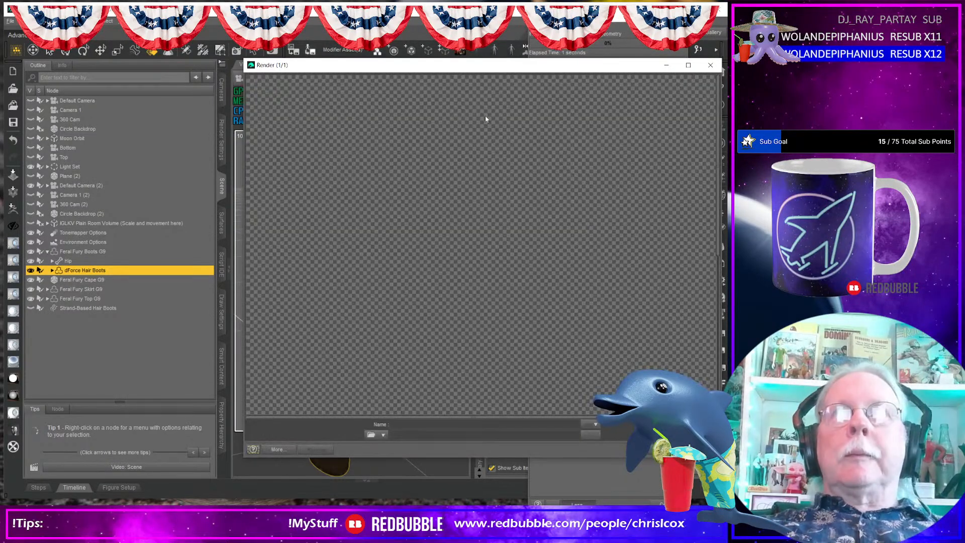
{"action": "left_click_drag", "start_coordinate": [468, 68], "coordinate": [369, 14]}
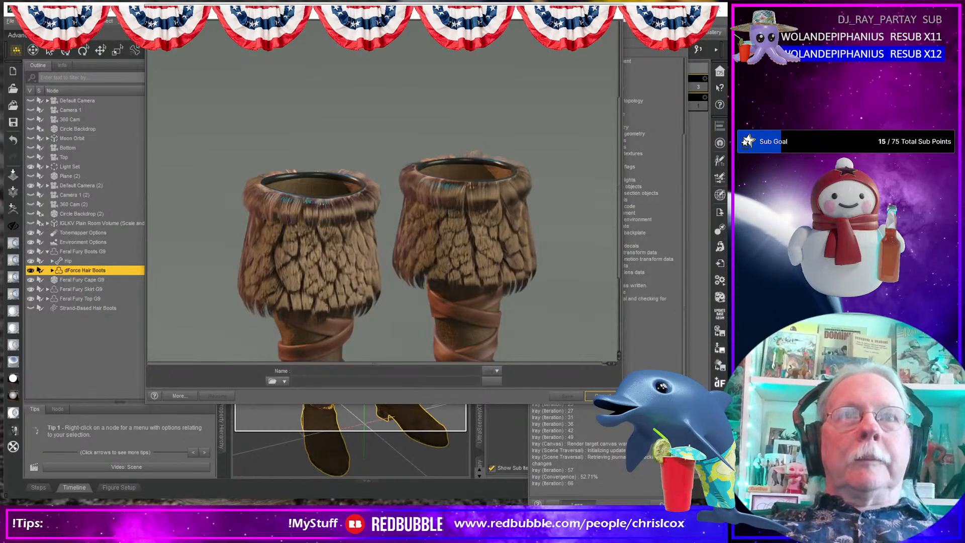
{"action": "left_click", "coordinate": [601, 395]}
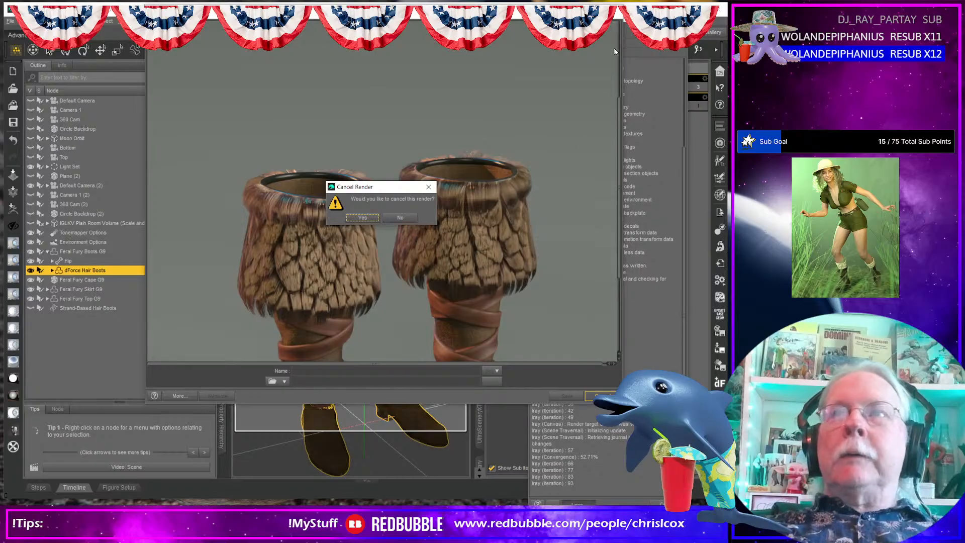
{"action": "left_click", "coordinate": [365, 217]}
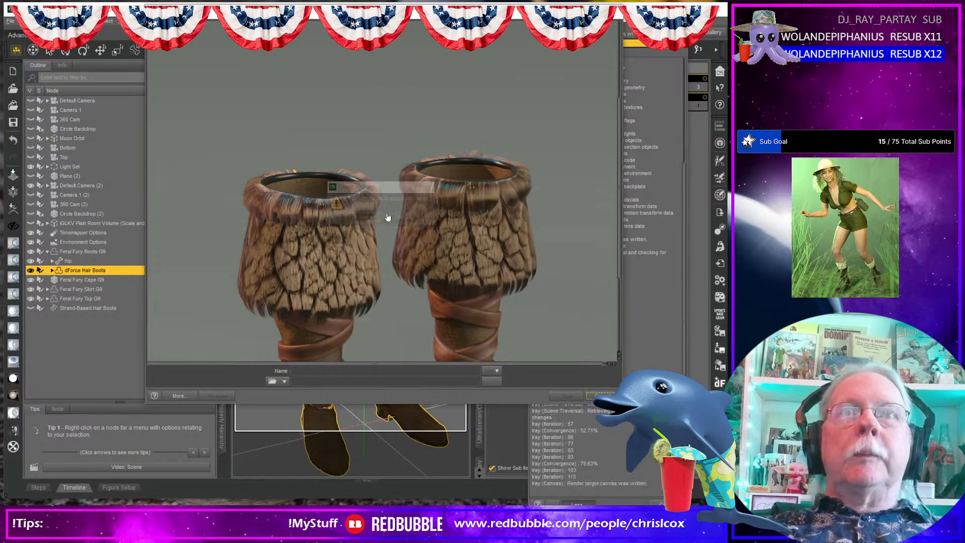
{"action": "left_click", "coordinate": [614, 11]}
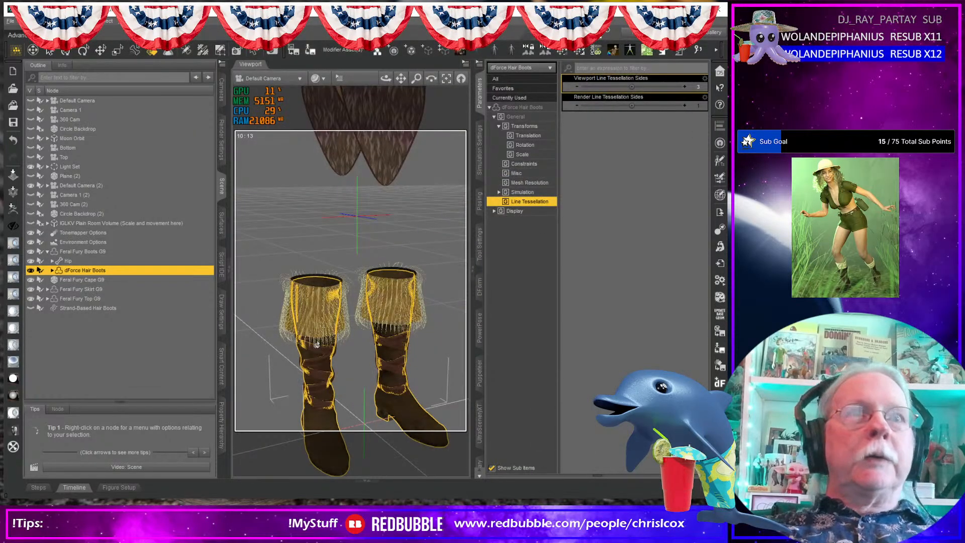
{"action": "left_click", "coordinate": [315, 373]}
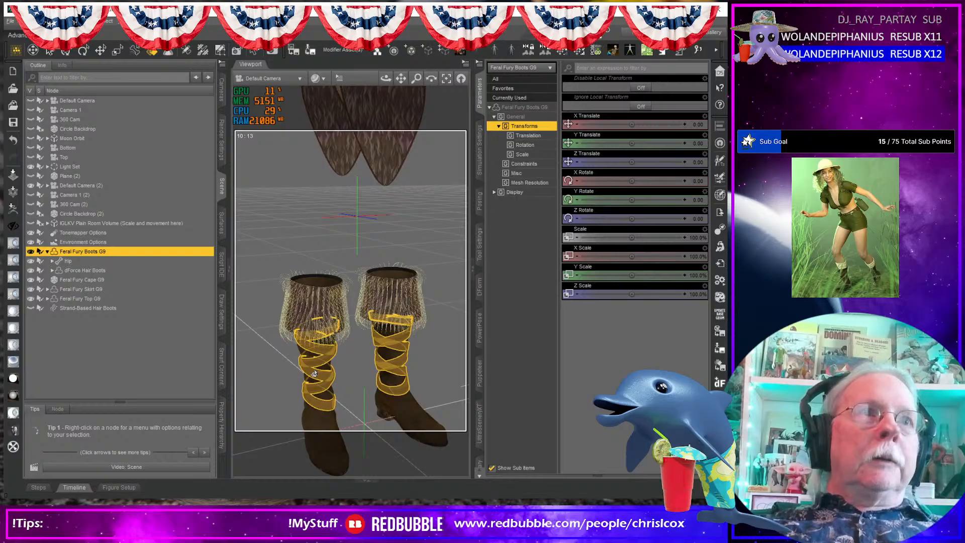
{"action": "left_click", "coordinate": [81, 280]}
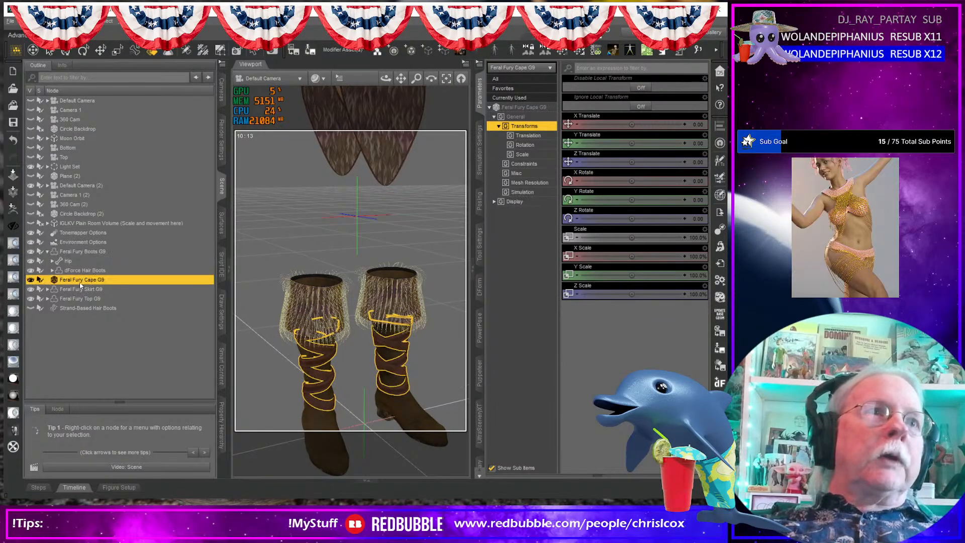
{"action": "key", "text": "Delete"}
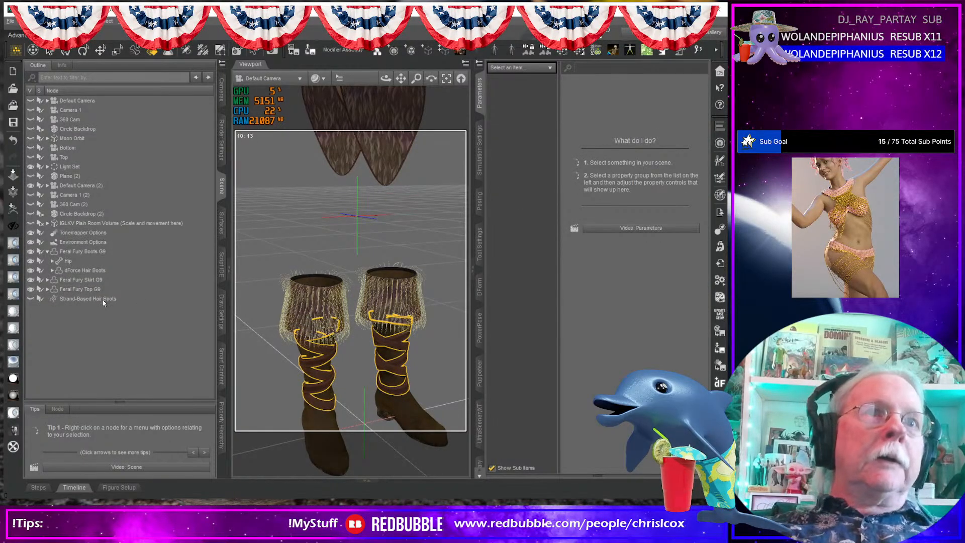
{"action": "key", "text": "ctrl+z"}
- Delete the dForce Hair Boots node and load the saved Feral Fury Boots Fur G9 asset onto Feral Fury Boots G9
{"action": "left_click", "coordinate": [87, 271]}
{"action": "key", "text": "Delete"}
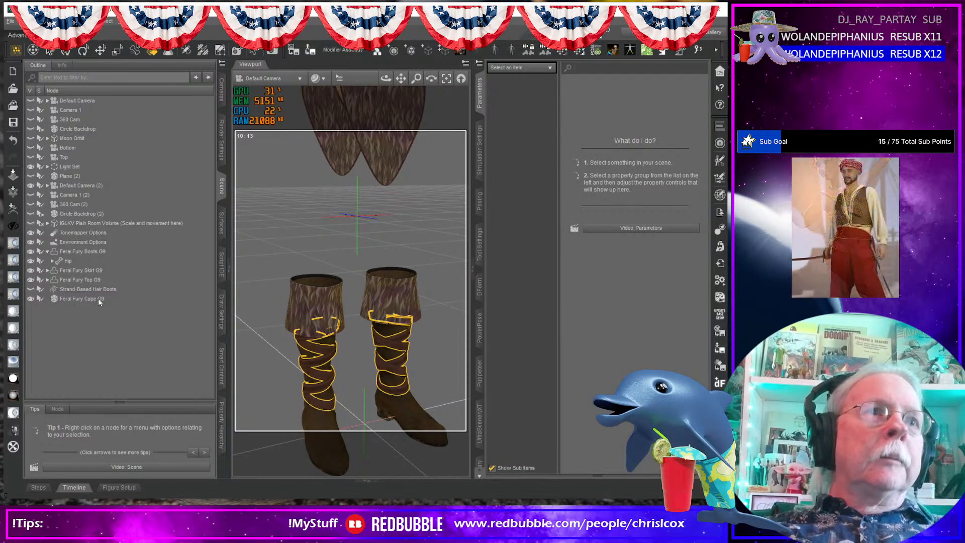
{"action": "left_click", "coordinate": [96, 252]}
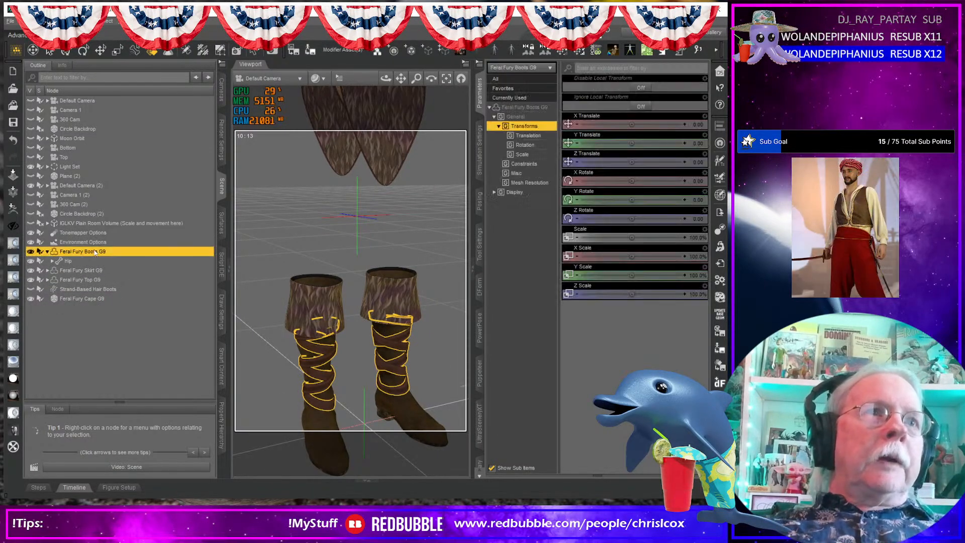
{"action": "left_click", "coordinate": [480, 421]}
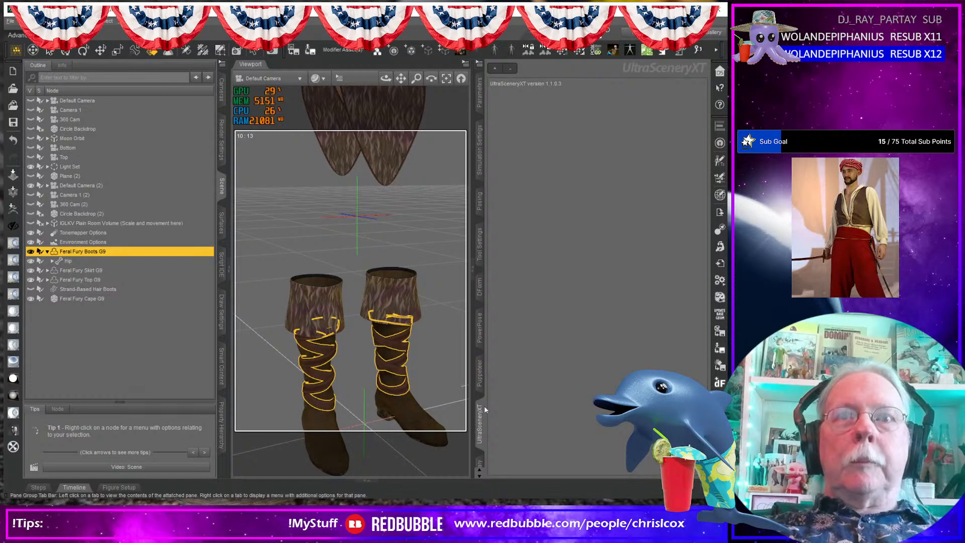
{"action": "left_click", "coordinate": [480, 460]}
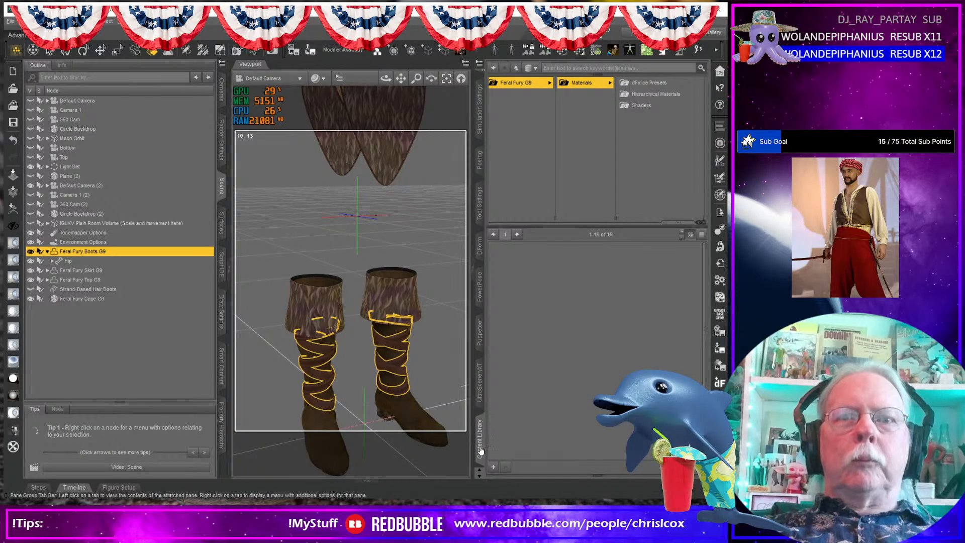
{"action": "left_click", "coordinate": [479, 451]}
{"action": "left_click", "coordinate": [582, 443]}
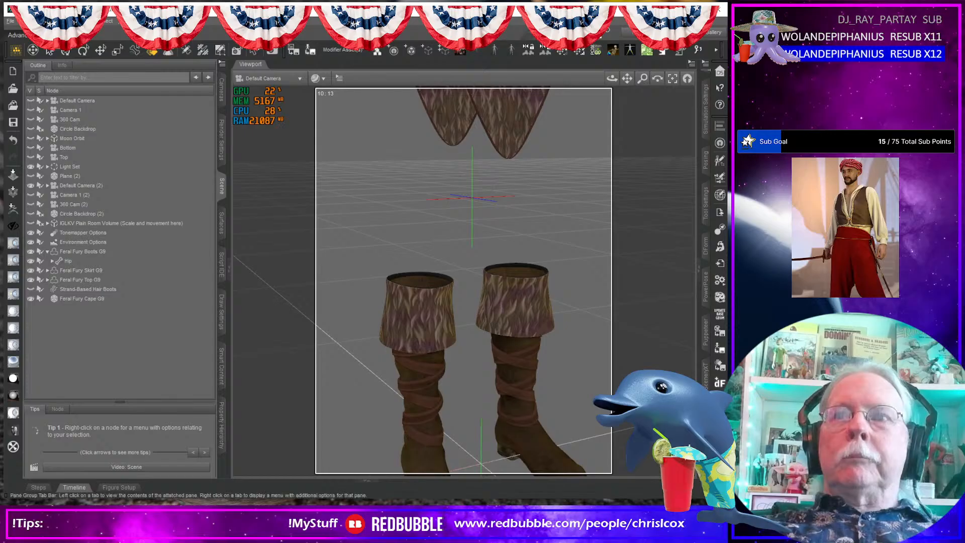
{"action": "left_click", "coordinate": [706, 439]}
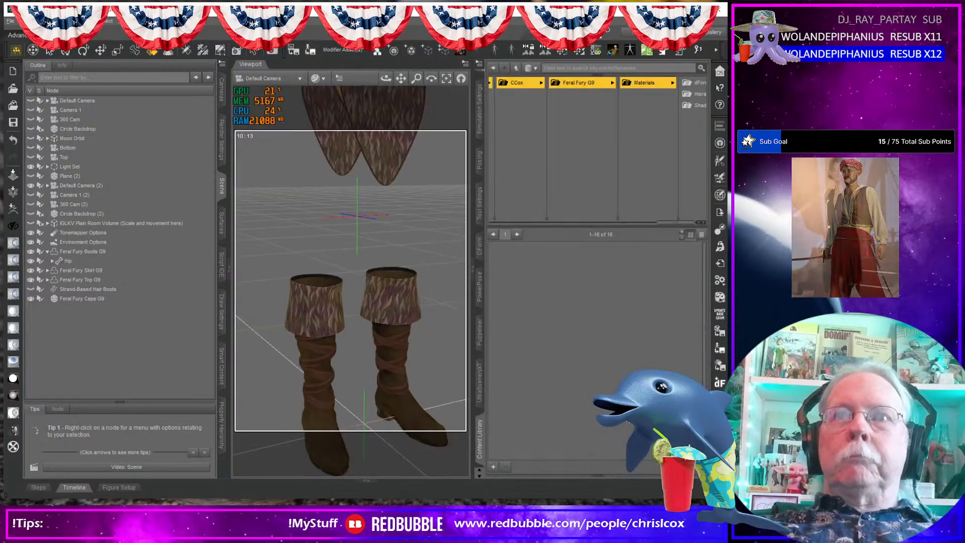
{"action": "left_click", "coordinate": [571, 91]}
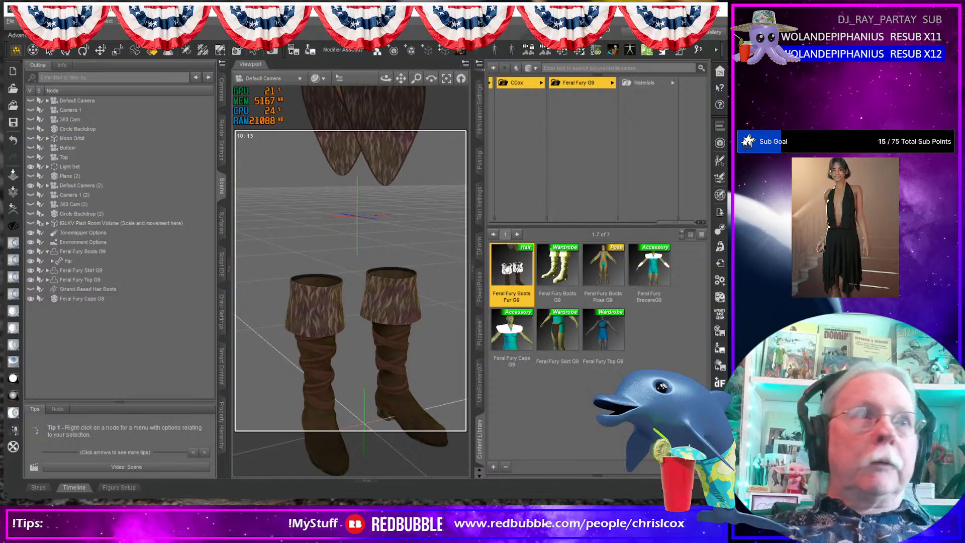
{"action": "left_click", "coordinate": [91, 253]}
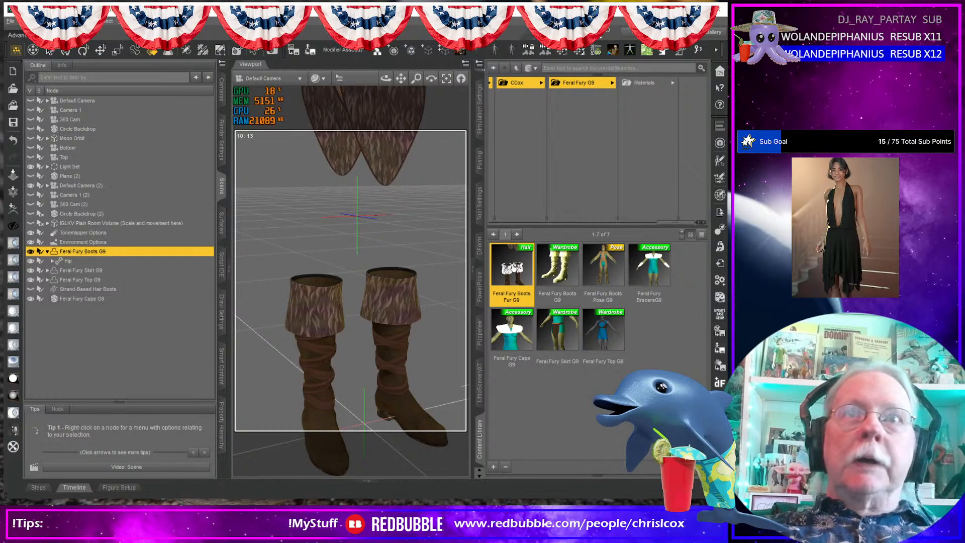
{"action": "double_click", "coordinate": [512, 271]}
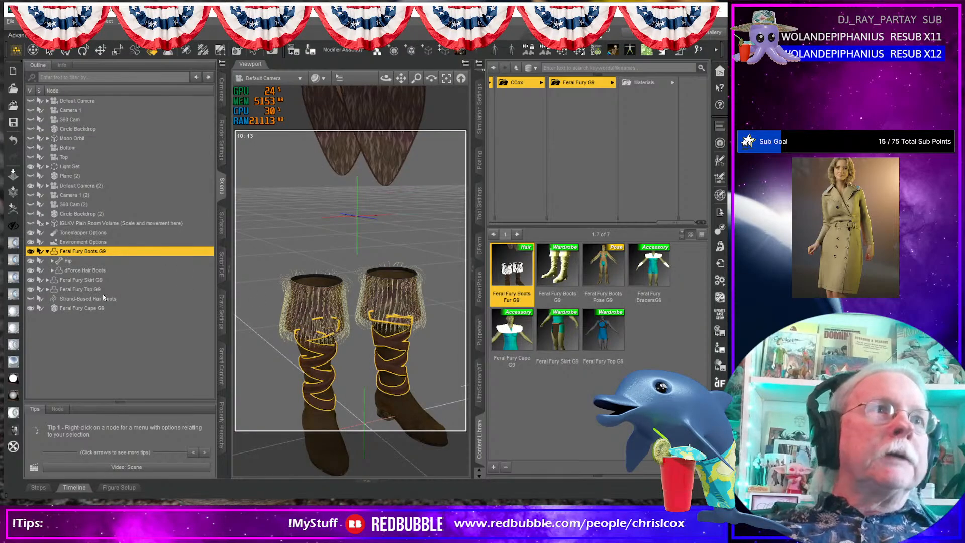
- Add the Genesis 9 Favorites figure to the scene with nothing else selected
{"action": "left_click", "coordinate": [107, 338]}
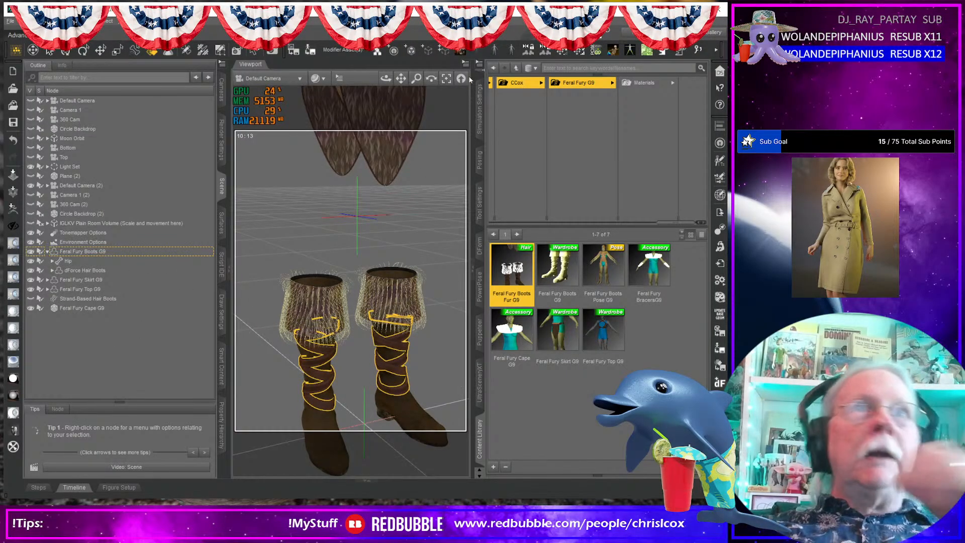
{"action": "left_click", "coordinate": [477, 50]}
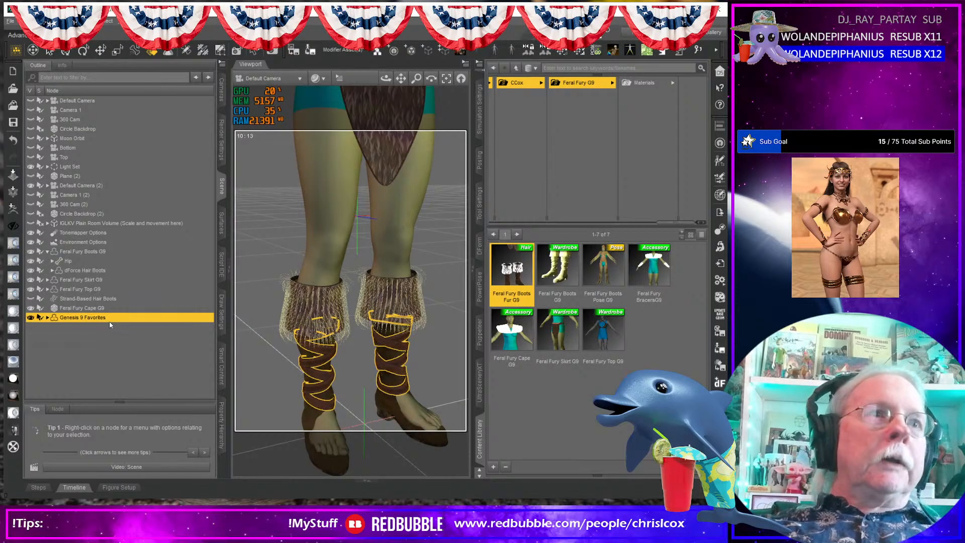
{"action": "left_click", "coordinate": [101, 271]}
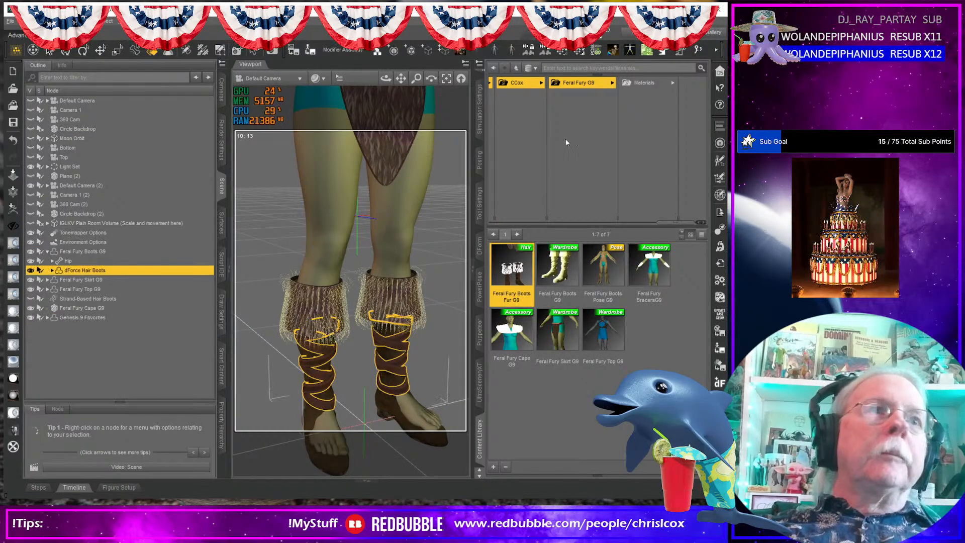
- Fit Feral Fury Boots G9 to the Genesis 9 Favorites figure
{"action": "left_click", "coordinate": [102, 251]}
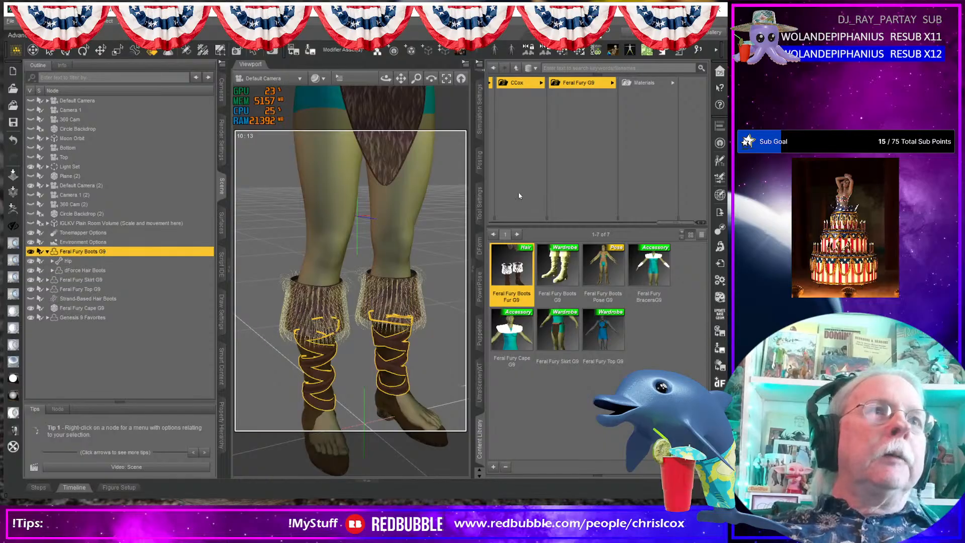
{"action": "scroll", "coordinate": [481, 111], "scroll_direction": "up", "scroll_amount": 8}
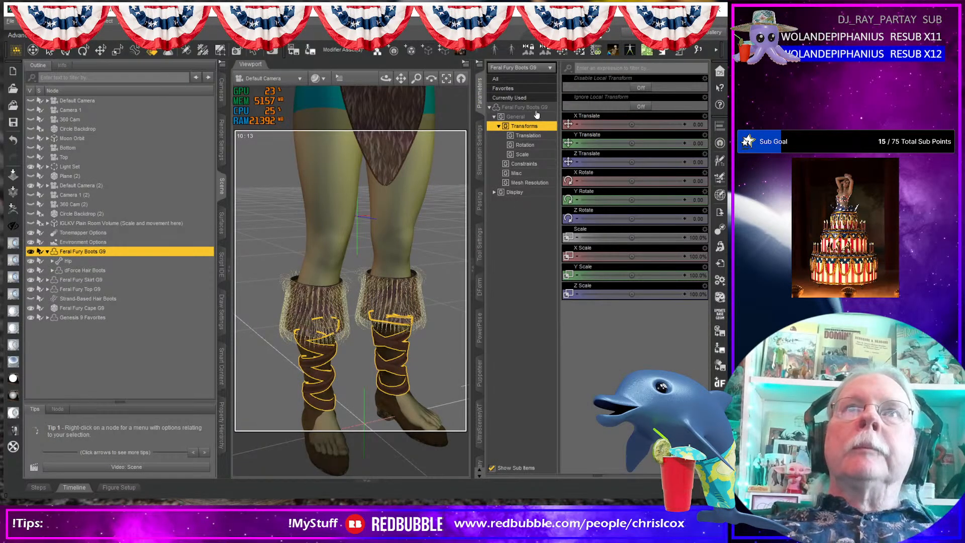
{"action": "left_click", "coordinate": [533, 173]}
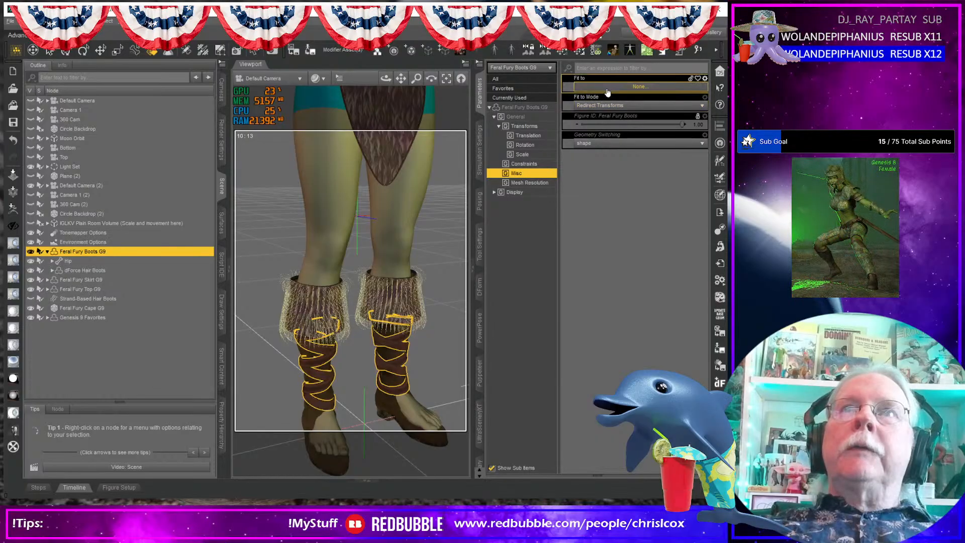
{"action": "left_click", "coordinate": [608, 86]}
{"action": "left_click", "coordinate": [480, 259]}
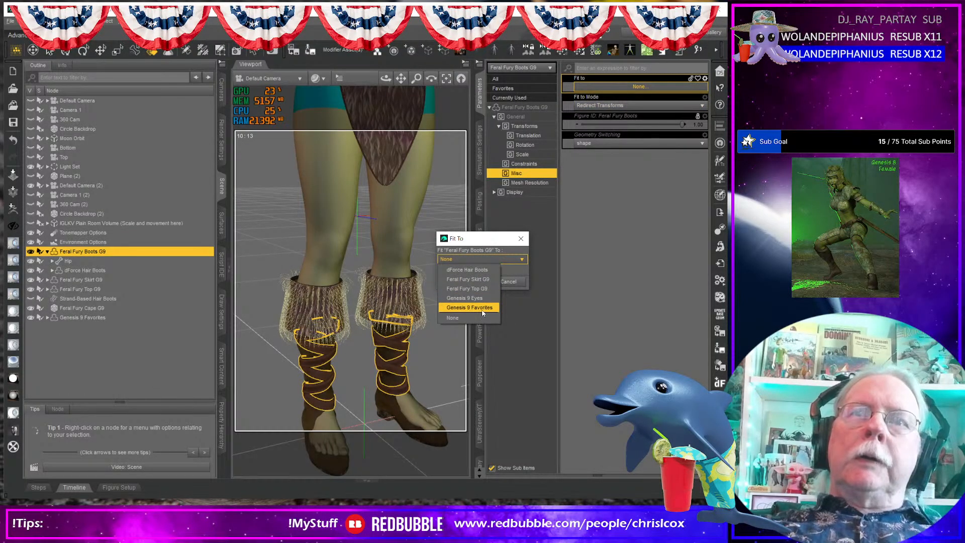
{"action": "left_click", "coordinate": [470, 307]}
{"action": "left_click", "coordinate": [471, 282]}
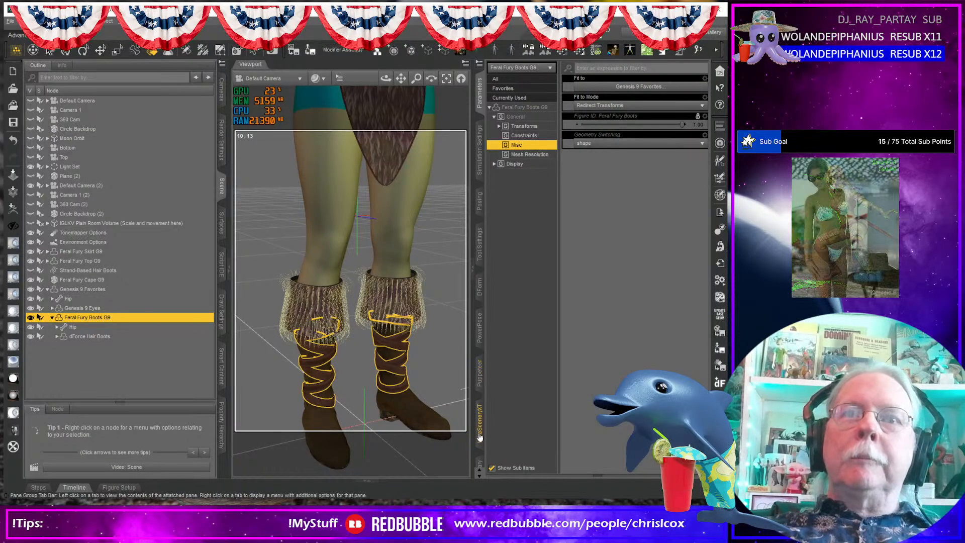
- Apply Feral Fury Boots Pose G9 to the Genesis 9 Favorites figure and check how the feet sit in the boots
{"action": "left_click", "coordinate": [482, 466]}
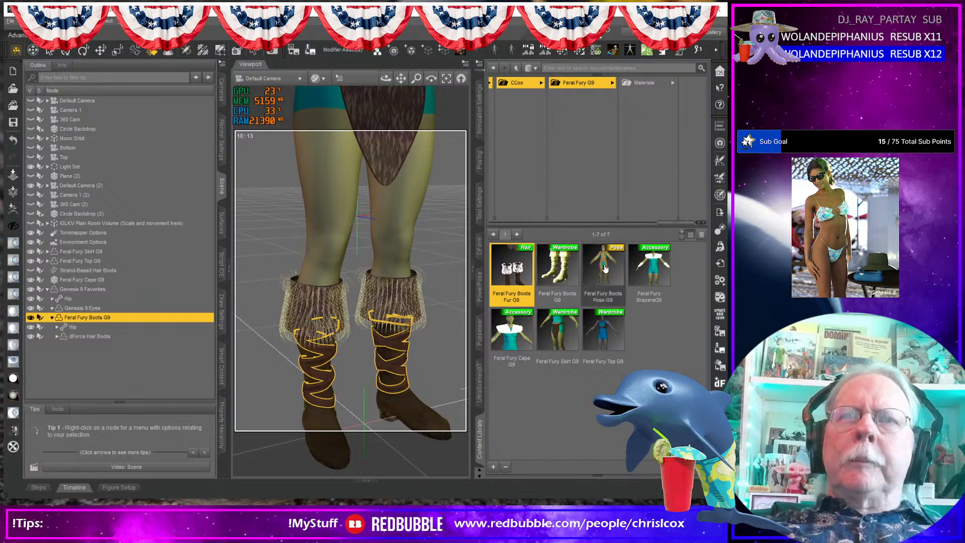
{"action": "left_click", "coordinate": [605, 270]}
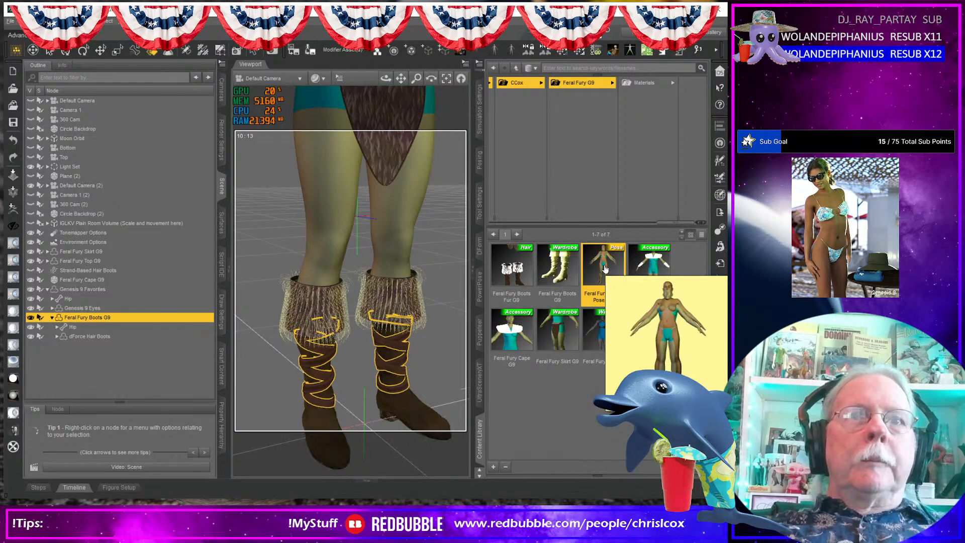
{"action": "double_click", "coordinate": [605, 270]}
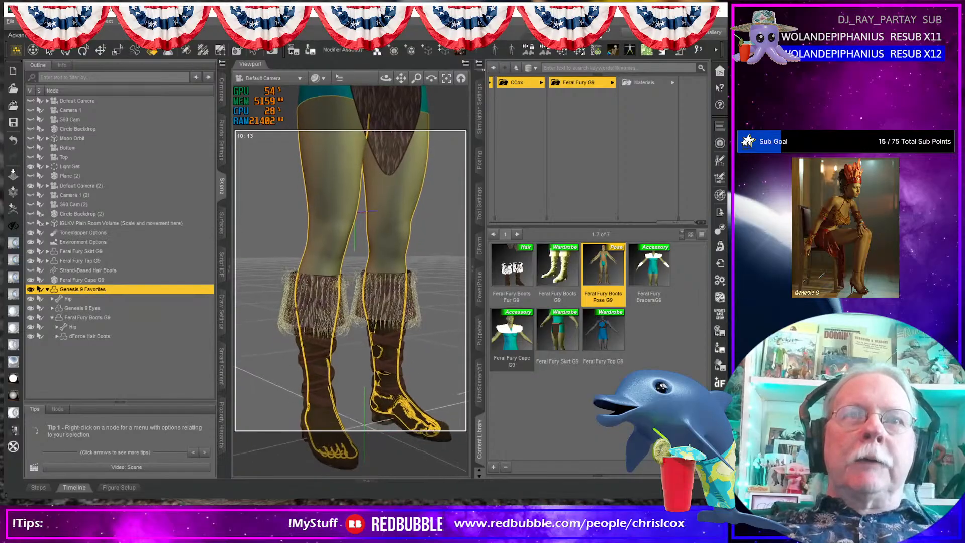
{"action": "middle_click_drag", "start_coordinate": [432, 413], "coordinate": [417, 361]}
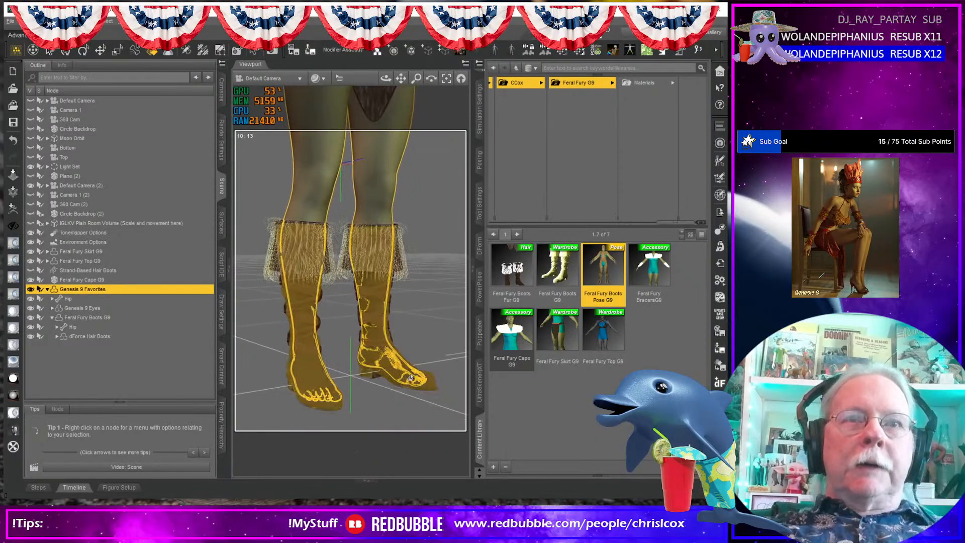
{"action": "left_click", "coordinate": [397, 349]}
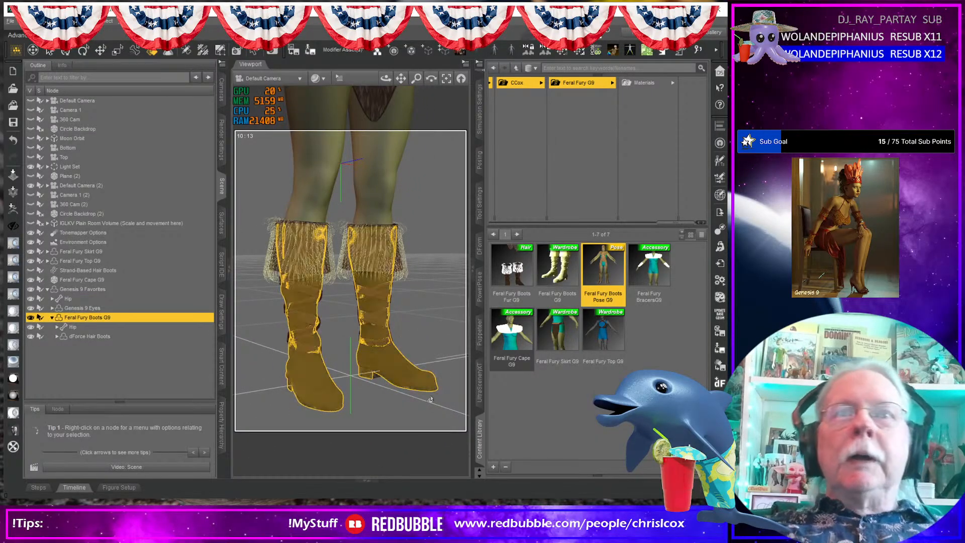
- Select the Genesis 9 figure's left and right foot bones with all their toe and metatarsal bones, excluding the thigh, shin and twist bones
{"action": "left_click", "coordinate": [388, 197]}
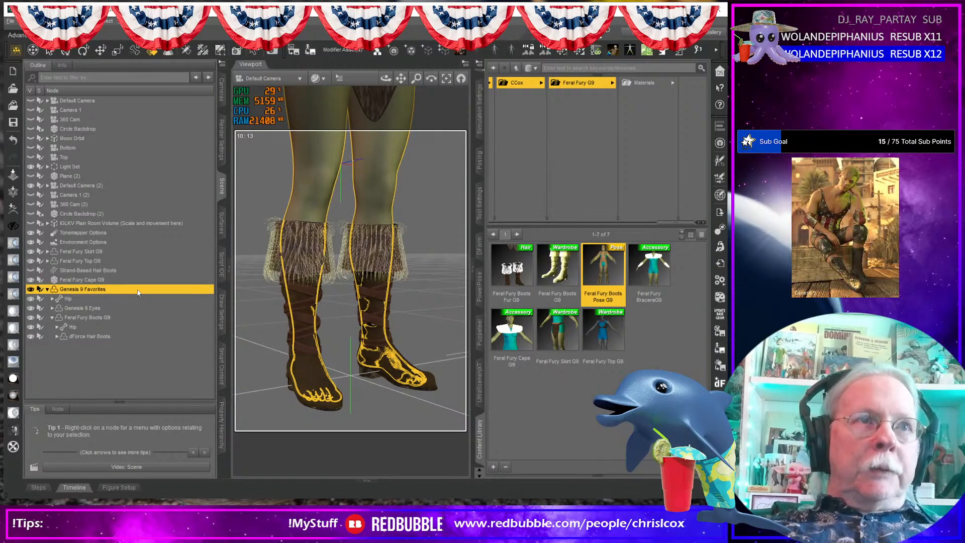
{"action": "scroll", "coordinate": [150, 316], "scroll_direction": "down", "scroll_amount": 4}
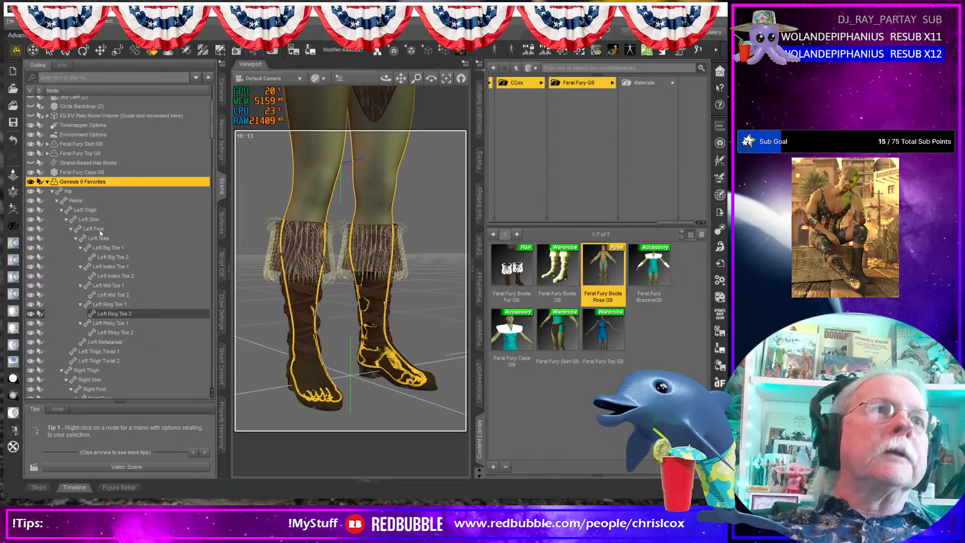
{"action": "left_click", "coordinate": [94, 229]}
{"action": "scroll", "coordinate": [139, 347], "scroll_direction": "down", "scroll_amount": 5}
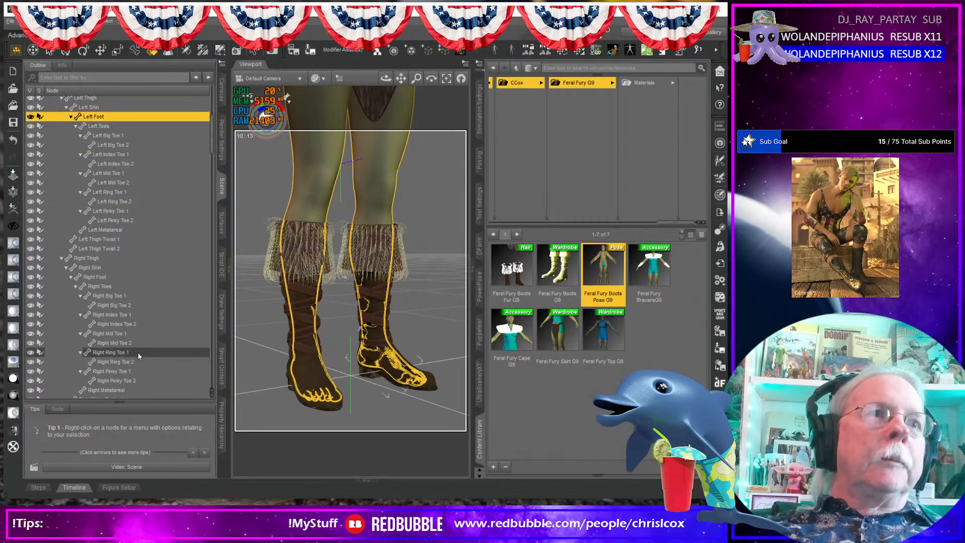
{"action": "left_click", "coordinate": [123, 369], "text": "shift"}
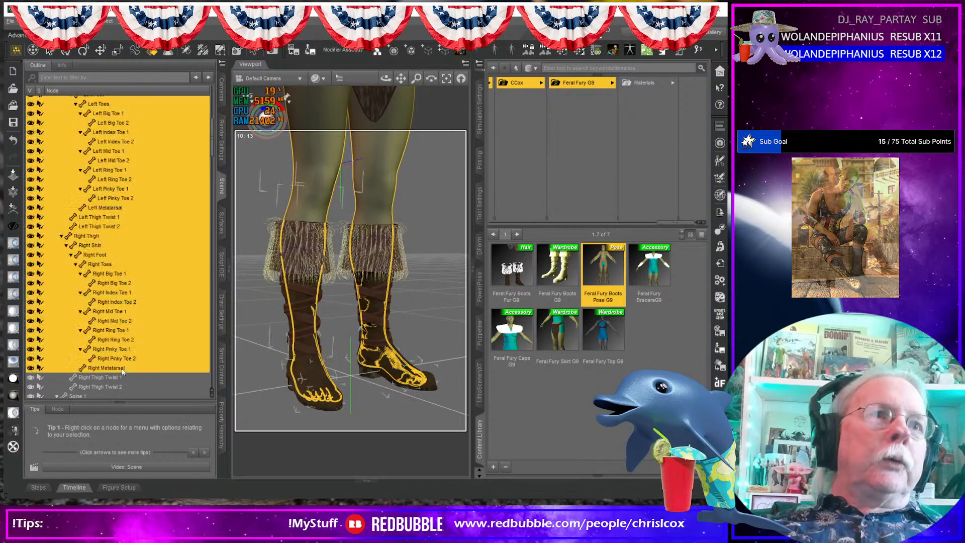
{"action": "left_click", "coordinate": [88, 245], "text": "ctrl"}
{"action": "left_click", "coordinate": [82, 237], "text": "ctrl"}
{"action": "left_click", "coordinate": [115, 227], "text": "ctrl"}
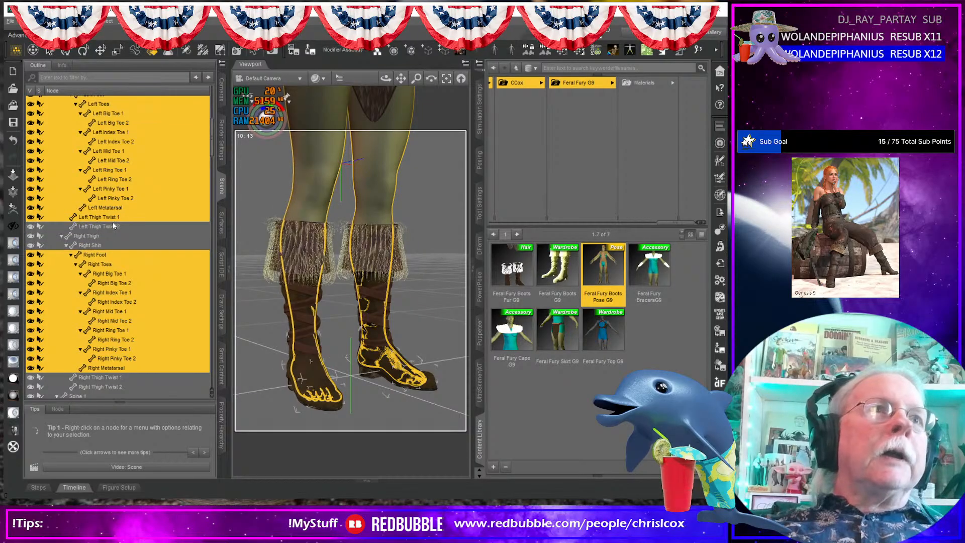
{"action": "left_click", "coordinate": [109, 217], "text": "ctrl"}
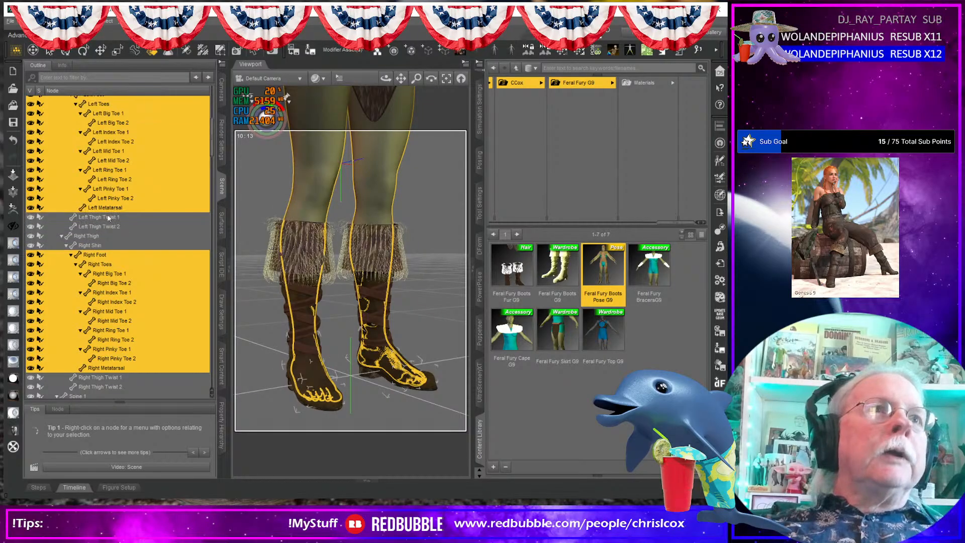
- Save a hierarchical pose preset in the Feral Fury G9 folder, replacing Feral Fury Boots Pose G9.duf
{"action": "left_click", "coordinate": [494, 467]}
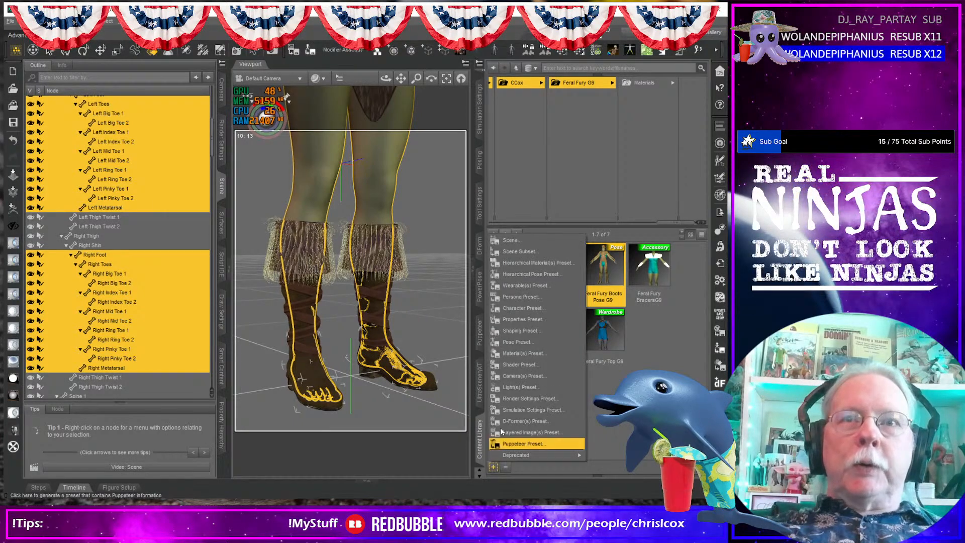
{"action": "left_click", "coordinate": [532, 275]}
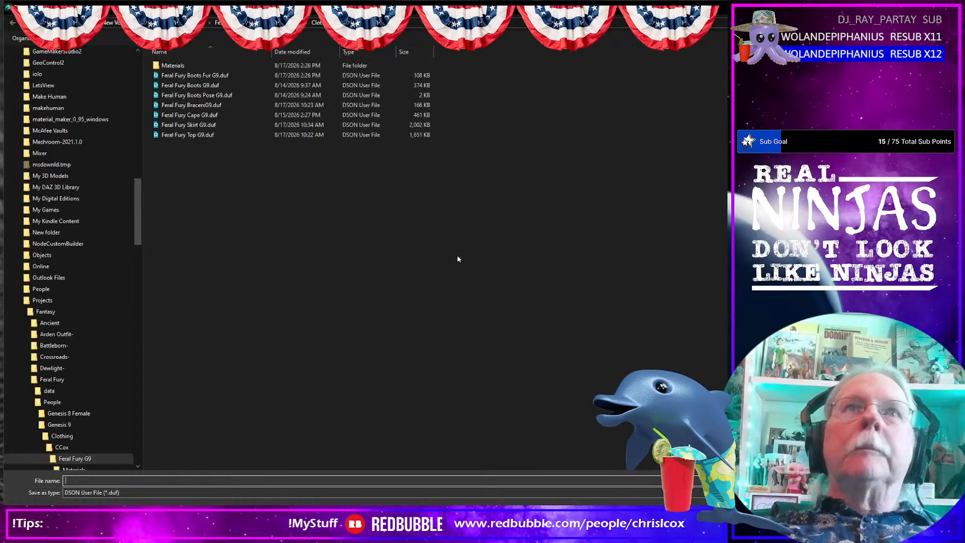
{"action": "left_click", "coordinate": [210, 96]}
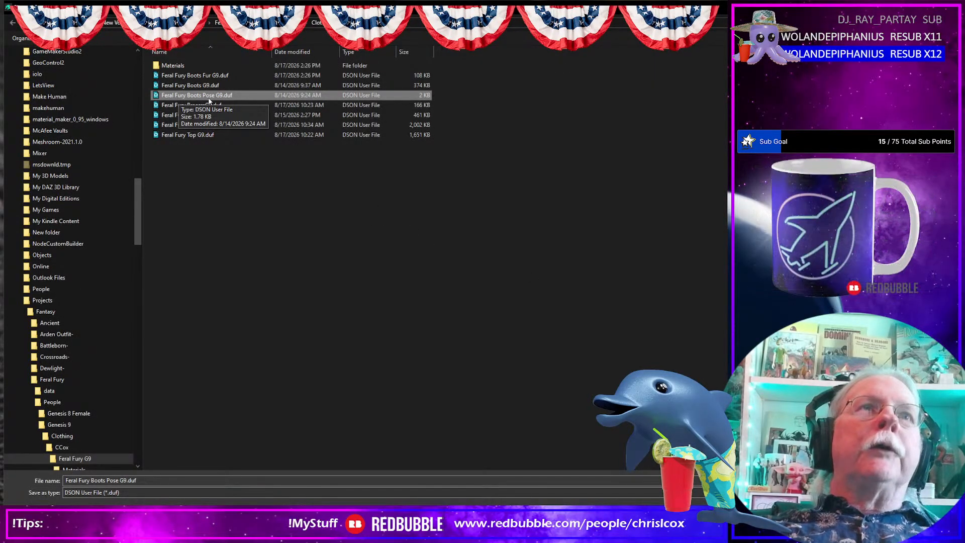
{"action": "key", "text": "Return"}
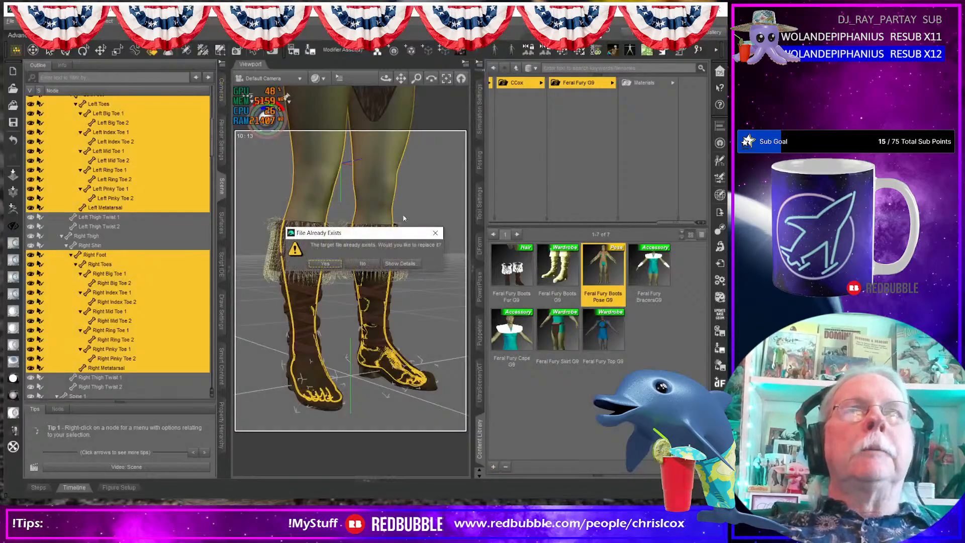
{"action": "left_click", "coordinate": [337, 267]}
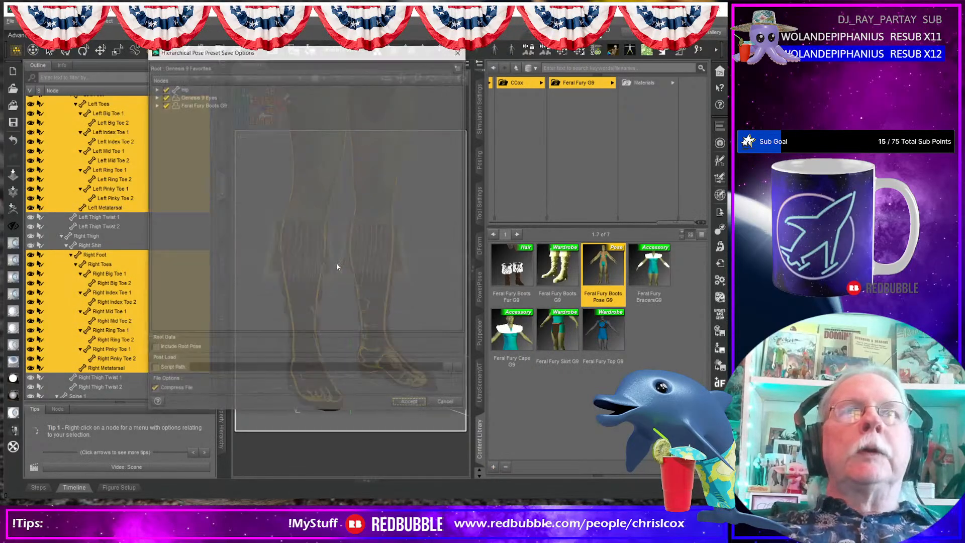
- Limit the hierarchical pose preset to only the nodes selected in the scene
{"action": "right_click", "coordinate": [213, 106]}
{"action": "mouse_move", "coordinate": [247, 130]}
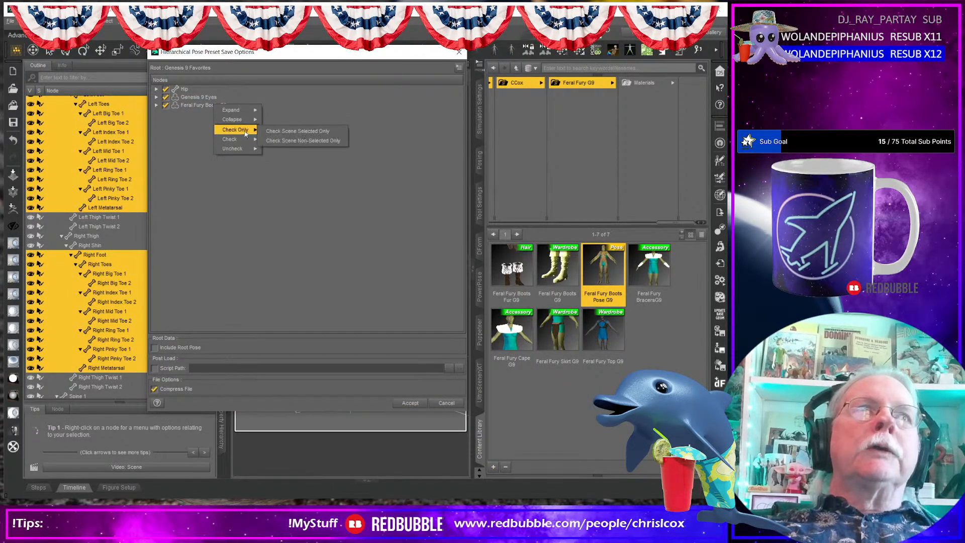
{"action": "left_click", "coordinate": [288, 131]}
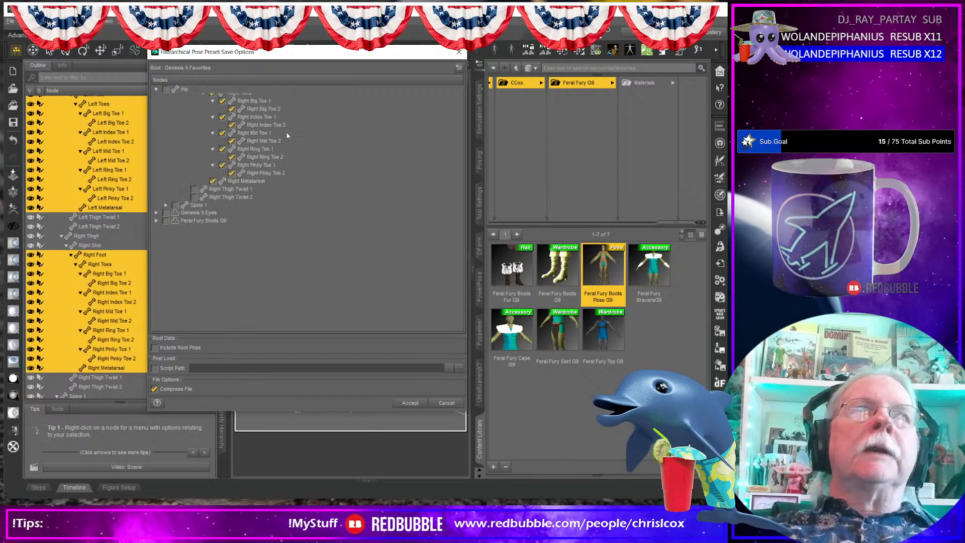
- Accept the pose preset options and save a wearables preset for the Genesis 9 figure as Feral Fury Boots with Fur G9.duf
{"action": "left_click", "coordinate": [411, 402]}
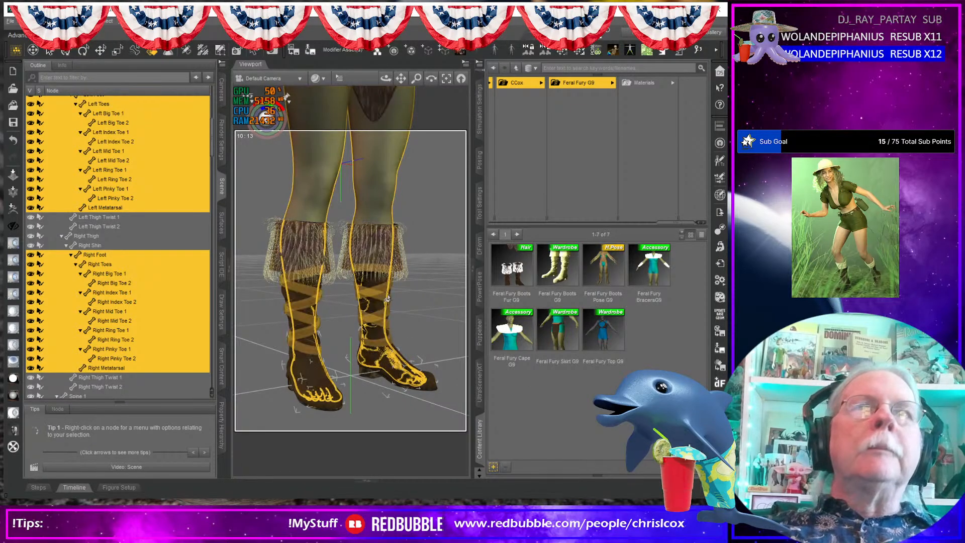
{"action": "left_click", "coordinate": [381, 207]}
{"action": "left_click", "coordinate": [493, 467]}
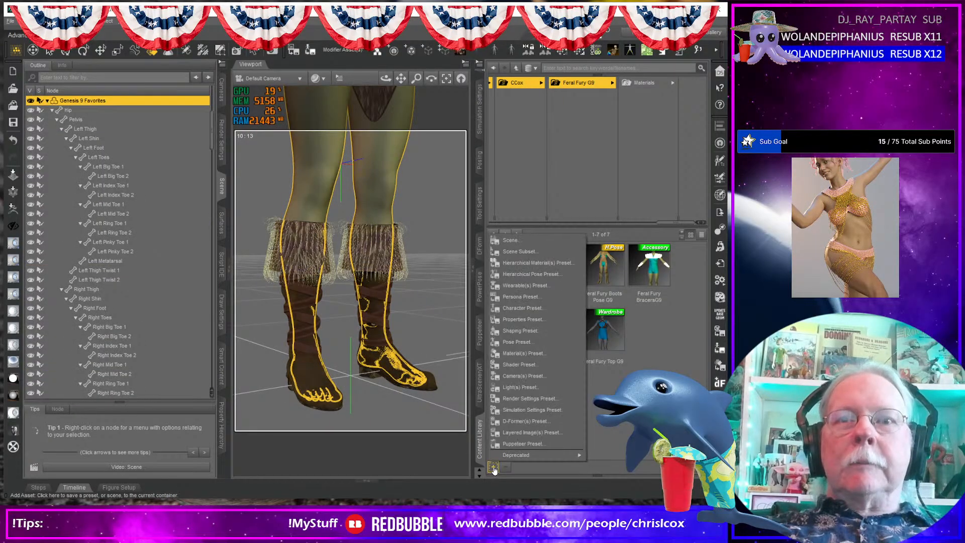
{"action": "left_click", "coordinate": [525, 285]}
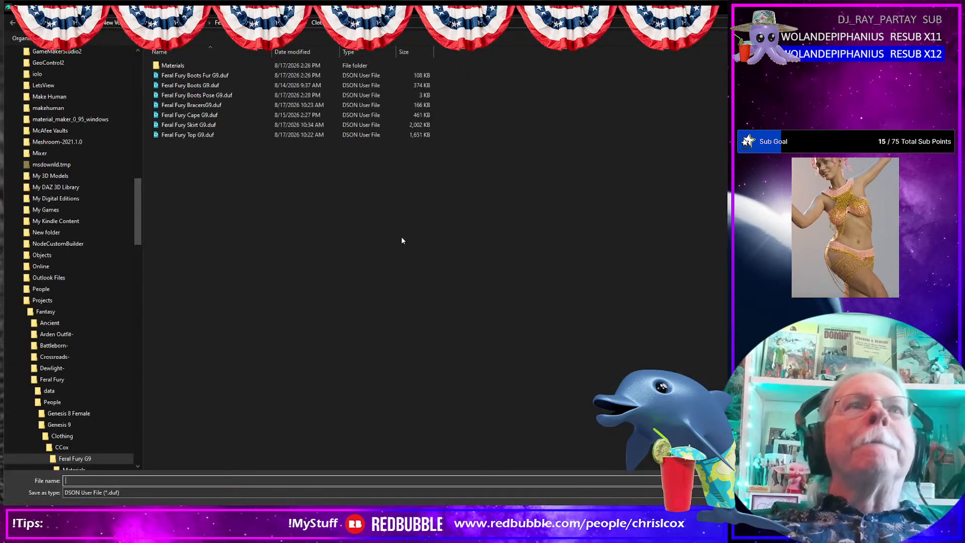
{"action": "left_click", "coordinate": [217, 76]}
{"action": "left_click", "coordinate": [107, 482]}
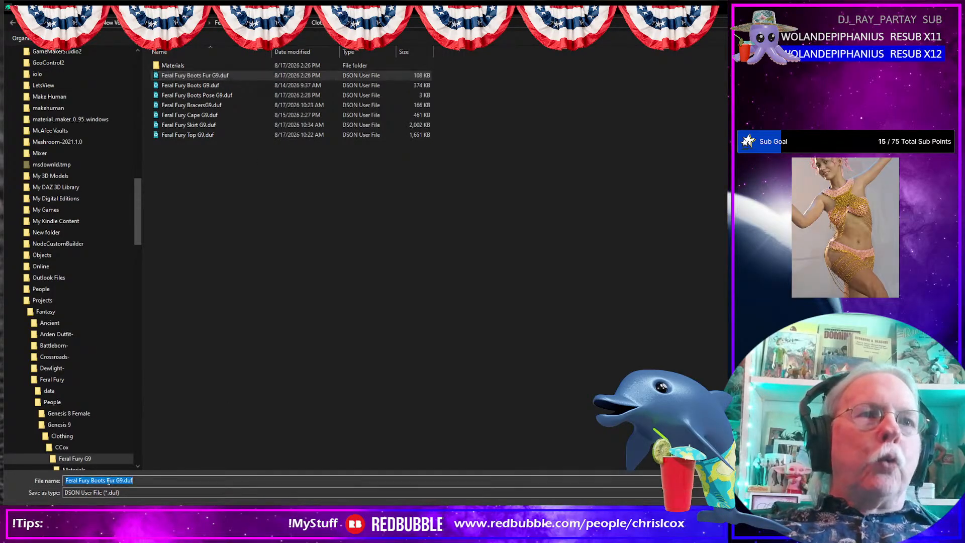
{"action": "type", "text": "with"}
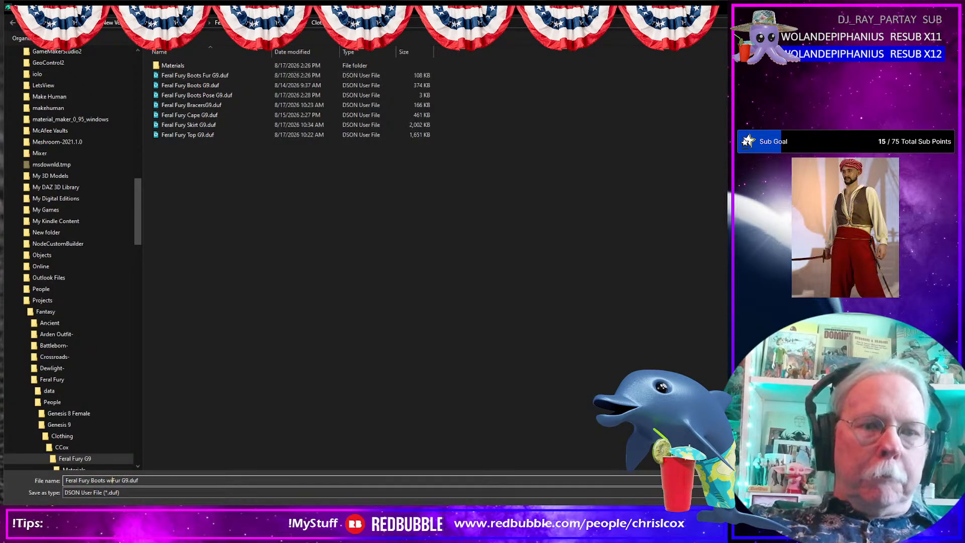
{"action": "key", "text": "Return"}
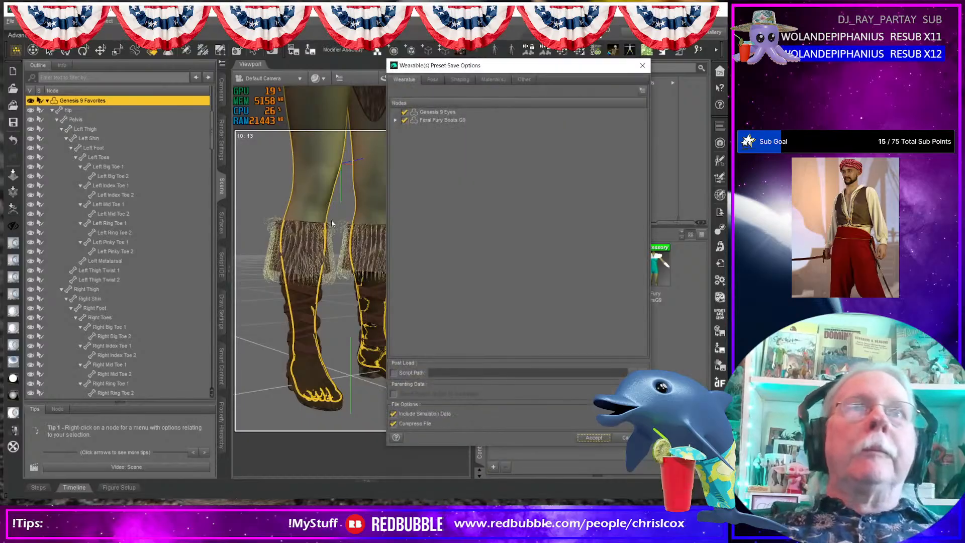
- Exclude the Genesis 9 Eyes from the wearables preset and include pose settings in it
{"action": "left_click", "coordinate": [404, 112]}
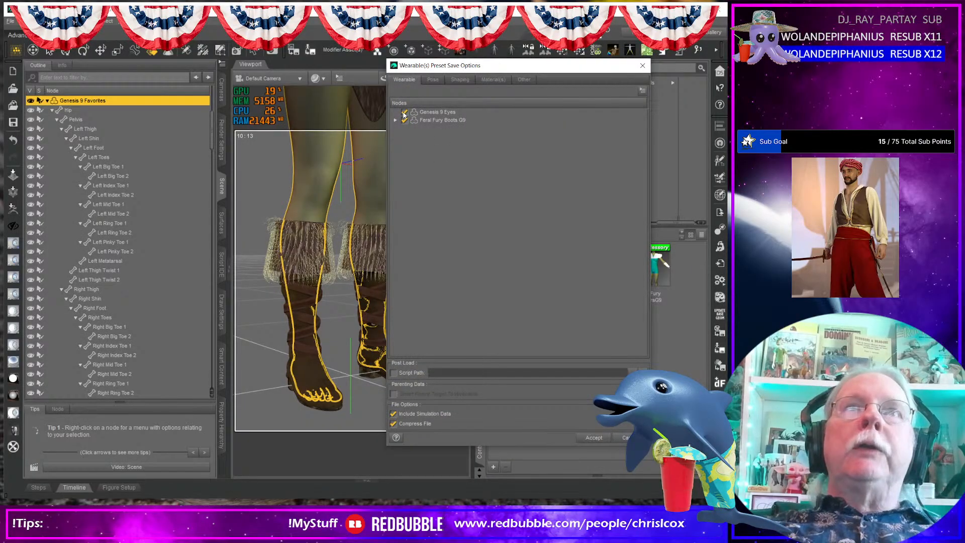
{"action": "left_click", "coordinate": [432, 80]}
{"action": "left_click", "coordinate": [393, 92]}
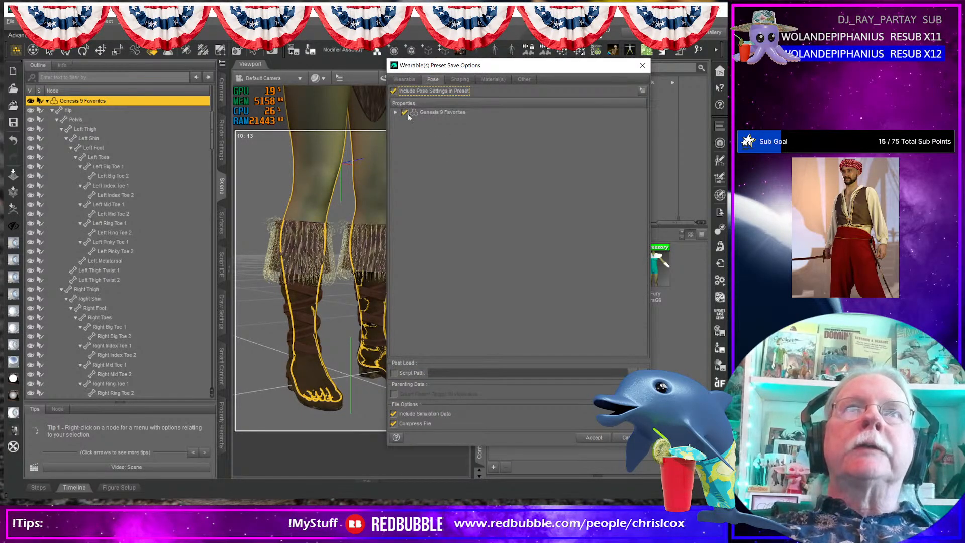
- Limit the wearables preset's pose data to the Left Foot and Right Foot with their child bones, and save the preset
{"action": "left_click", "coordinate": [395, 112]}
{"action": "left_click", "coordinate": [404, 120]}
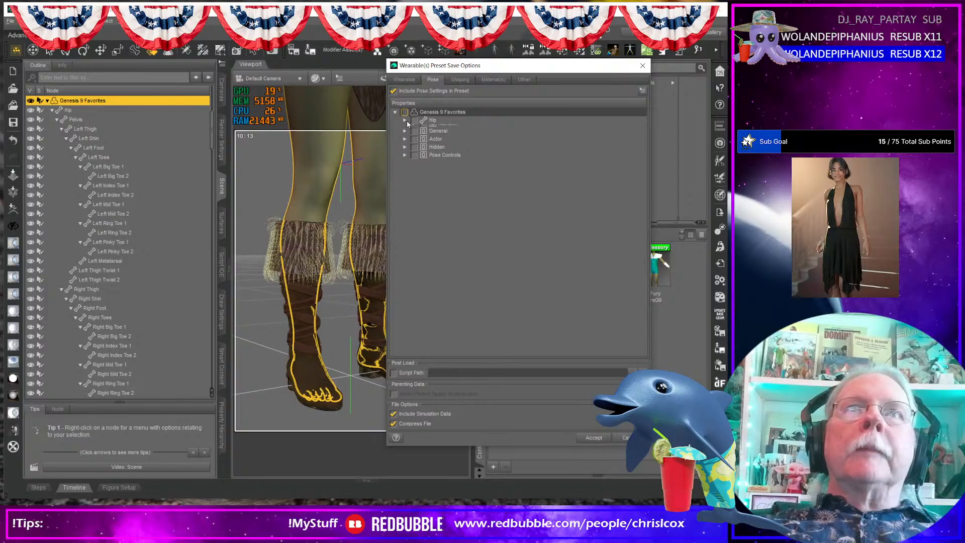
{"action": "left_click", "coordinate": [415, 128]}
{"action": "left_click", "coordinate": [424, 136]}
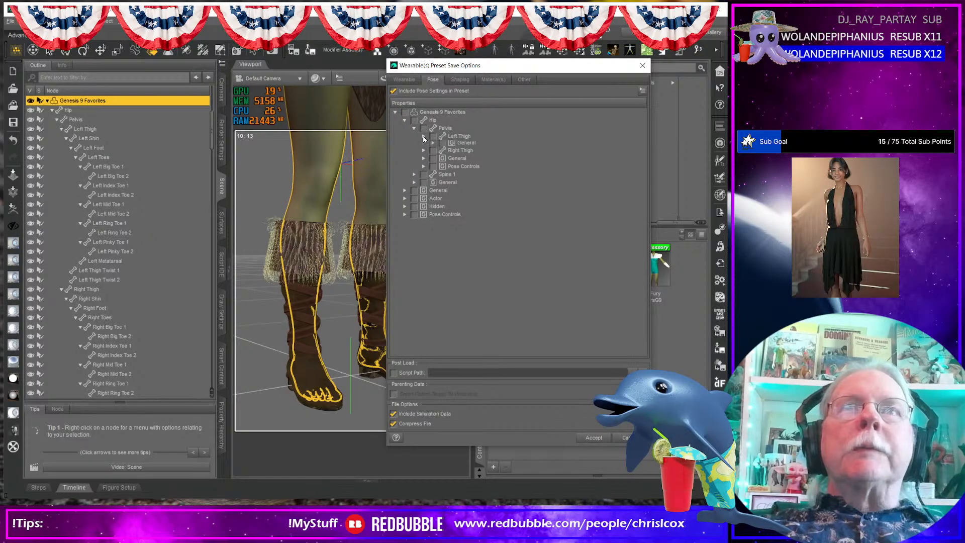
{"action": "left_click", "coordinate": [433, 144]}
{"action": "left_click", "coordinate": [451, 152]}
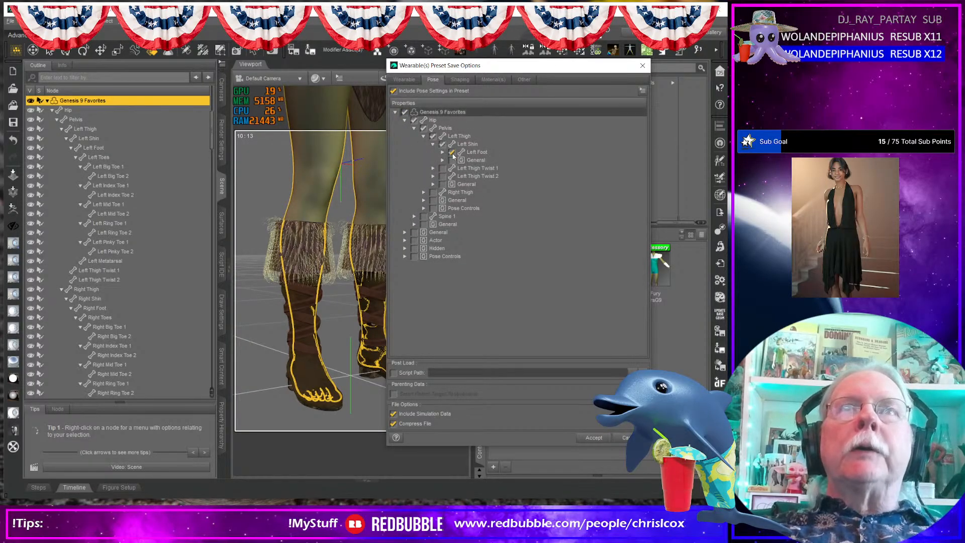
{"action": "left_click", "coordinate": [424, 193]}
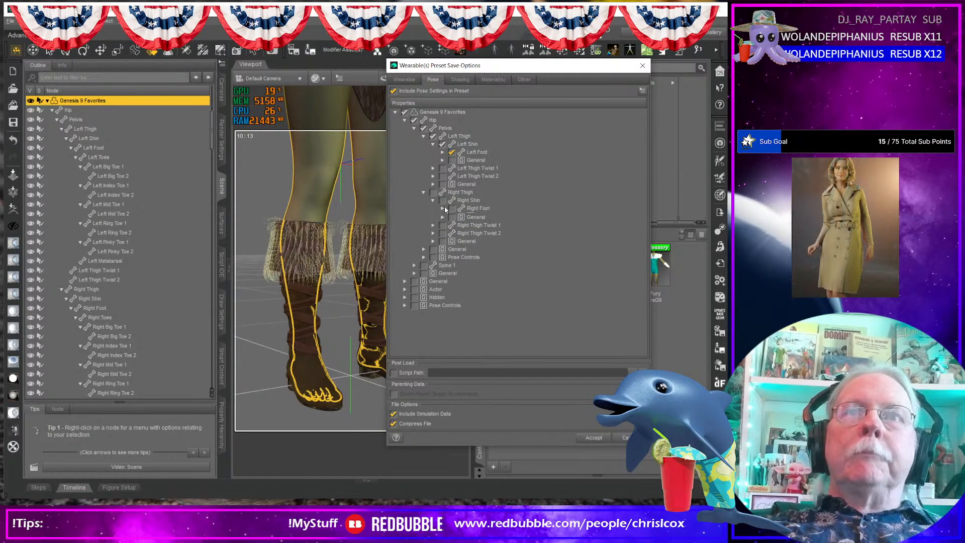
{"action": "left_click", "coordinate": [442, 208]}
{"action": "left_click", "coordinate": [451, 209]}
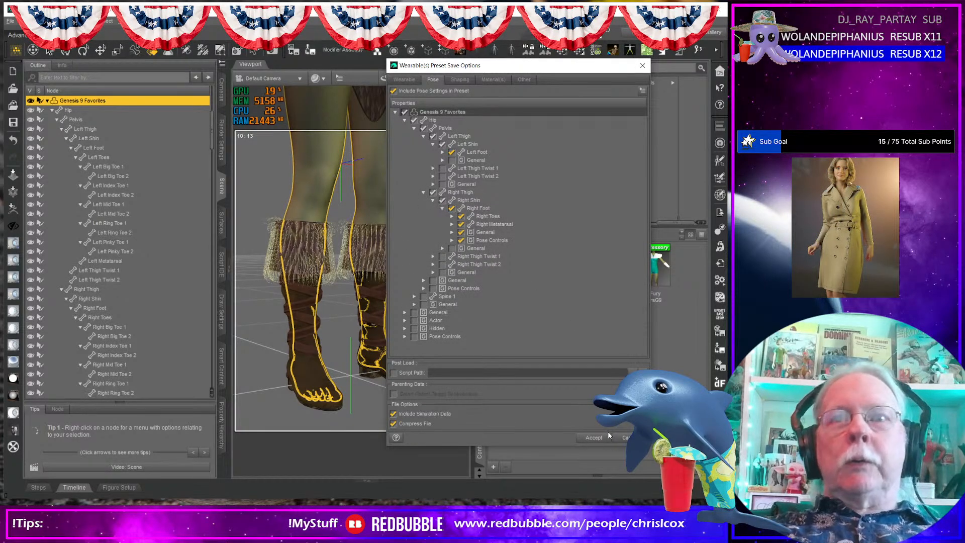
{"action": "left_click", "coordinate": [593, 438]}
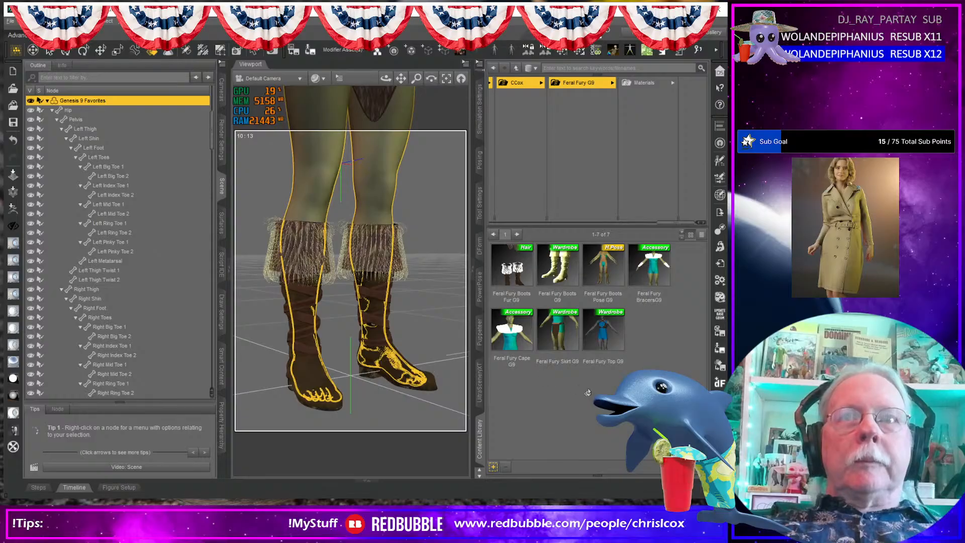
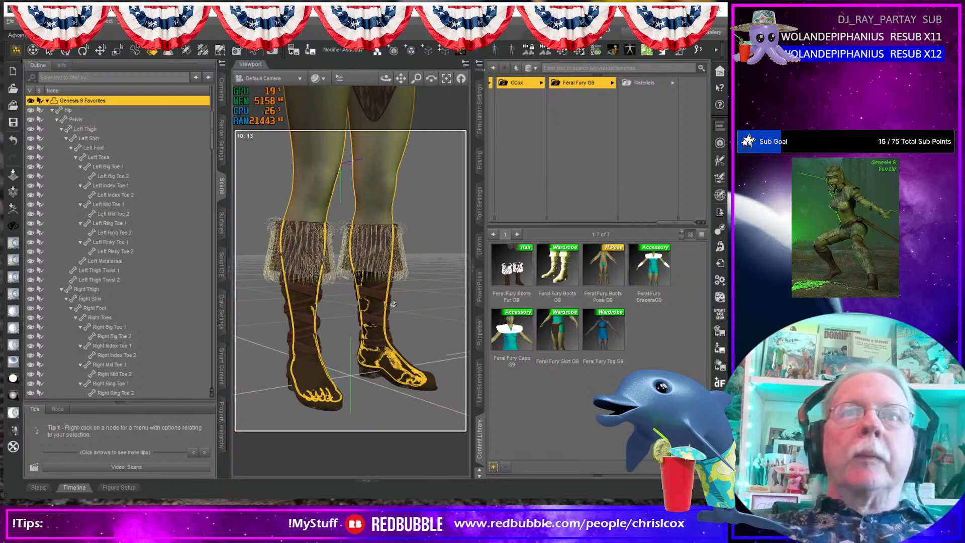
- Select Feral Fury Boots G9 and examine the surface settings of its Boots_Cuff_Fur material
{"action": "left_click", "coordinate": [296, 256]}
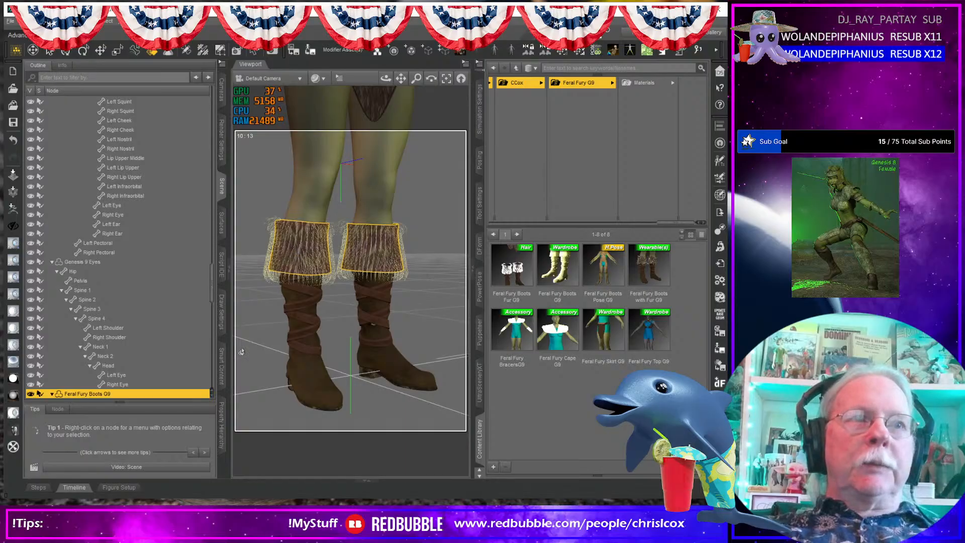
{"action": "left_click", "coordinate": [222, 224]}
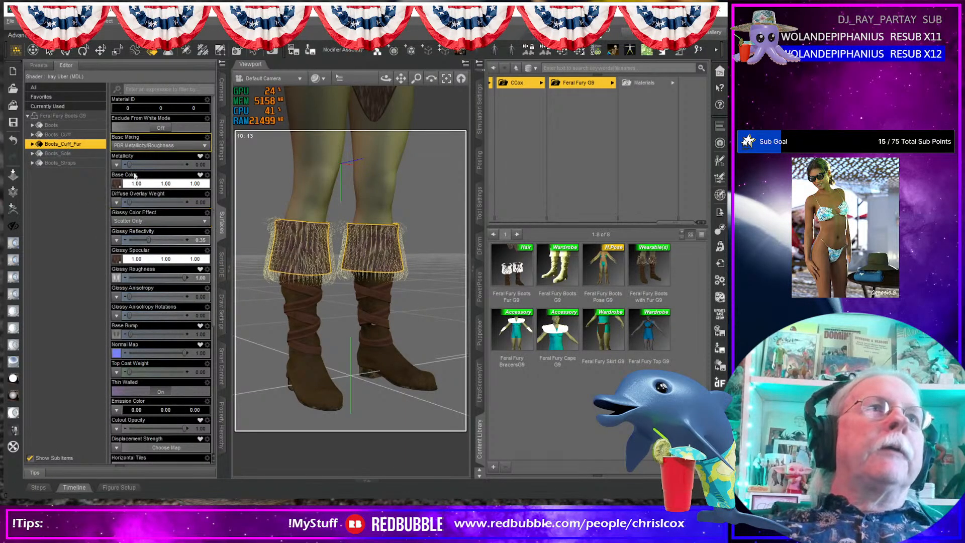
{"action": "scroll", "coordinate": [146, 226], "scroll_direction": "down", "scroll_amount": 3}
{"action": "left_click", "coordinate": [32, 145]}
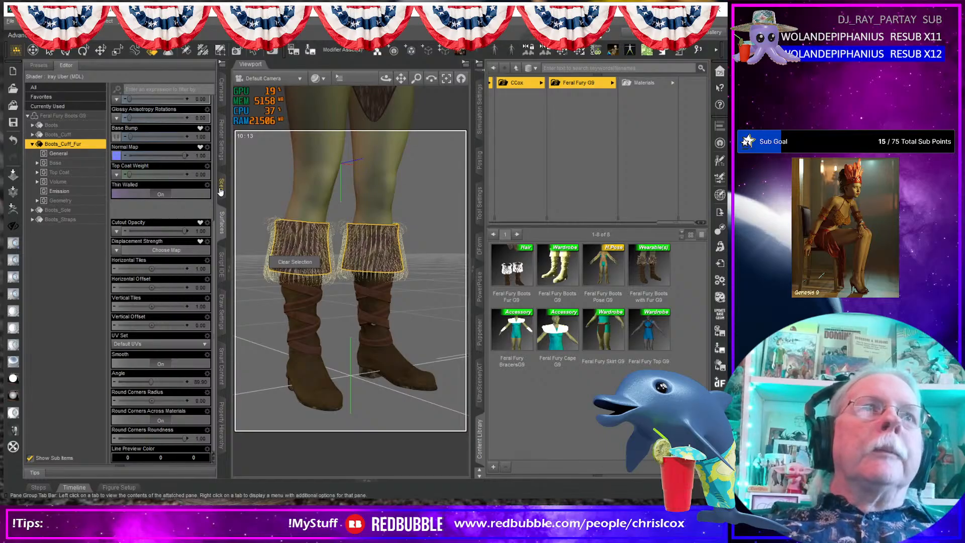
- Select dForce Hair Boots in the scene and examine the Simulation settings of its Boots_Cuff_Fur surface
{"action": "left_click", "coordinate": [222, 186]}
{"action": "scroll", "coordinate": [172, 335], "scroll_direction": "down", "scroll_amount": 5}
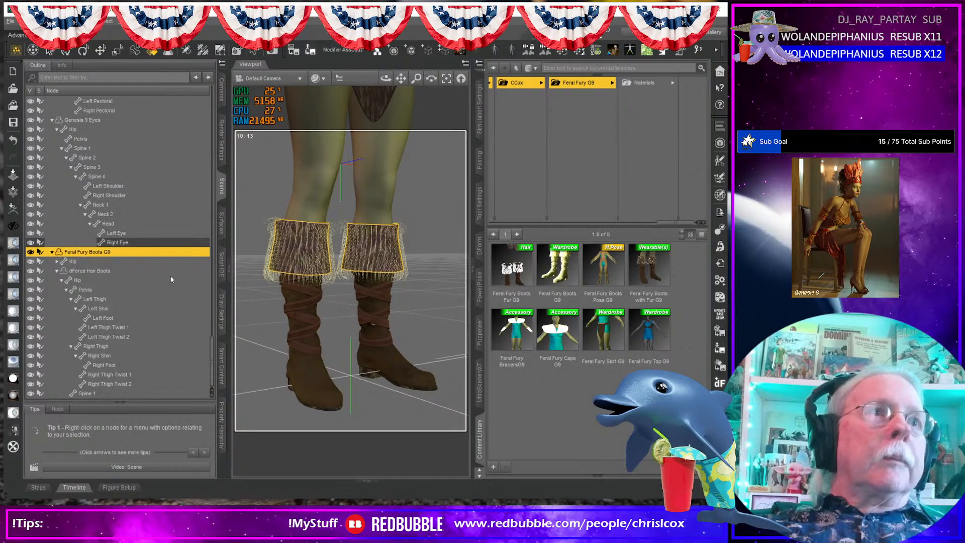
{"action": "left_click", "coordinate": [107, 272]}
{"action": "left_click", "coordinate": [222, 224]}
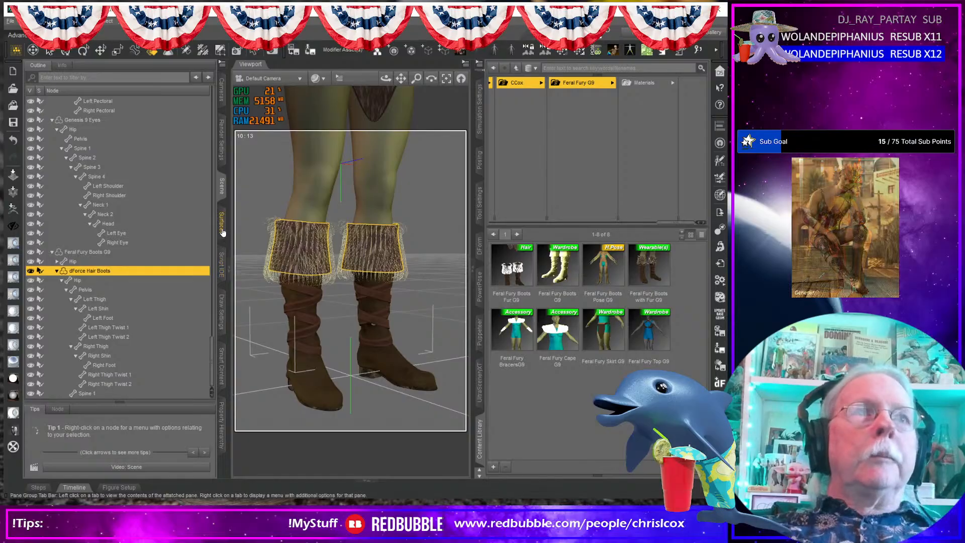
{"action": "left_click", "coordinate": [28, 115]}
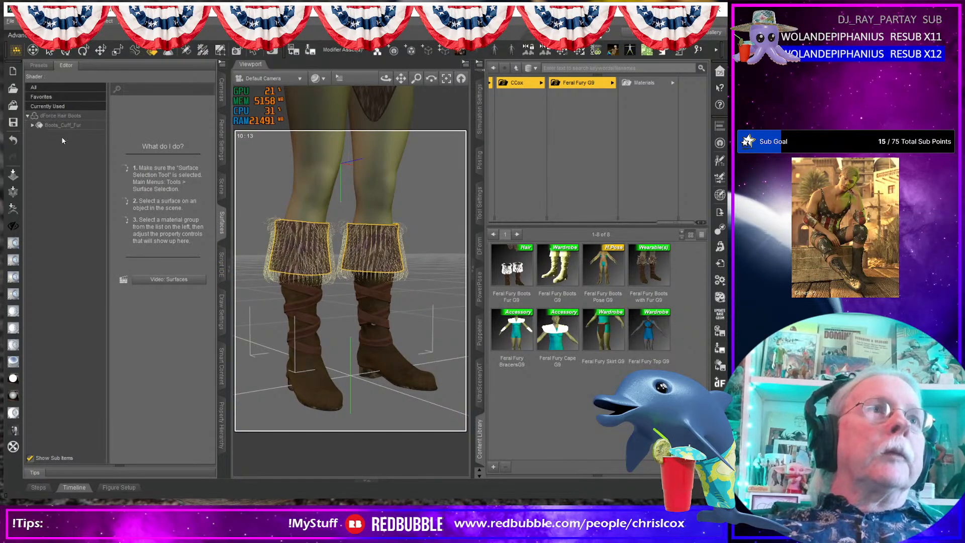
{"action": "left_click", "coordinate": [33, 125]}
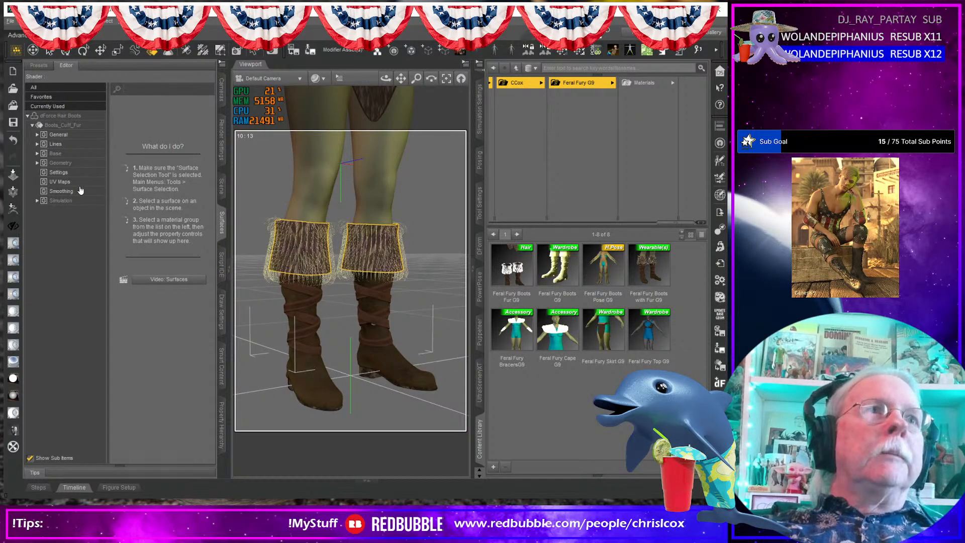
{"action": "left_click", "coordinate": [80, 201]}
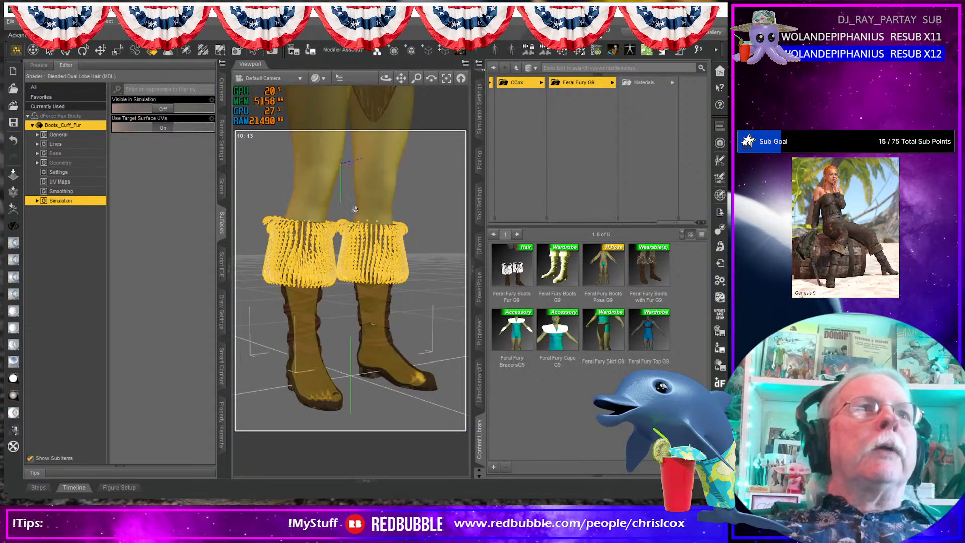
- Select the Genesis 9 figure and save its wearables preset again, replacing Feral Fury Boots with Fur G9.duf
{"action": "left_click", "coordinate": [384, 179]}
{"action": "left_click", "coordinate": [493, 467]}
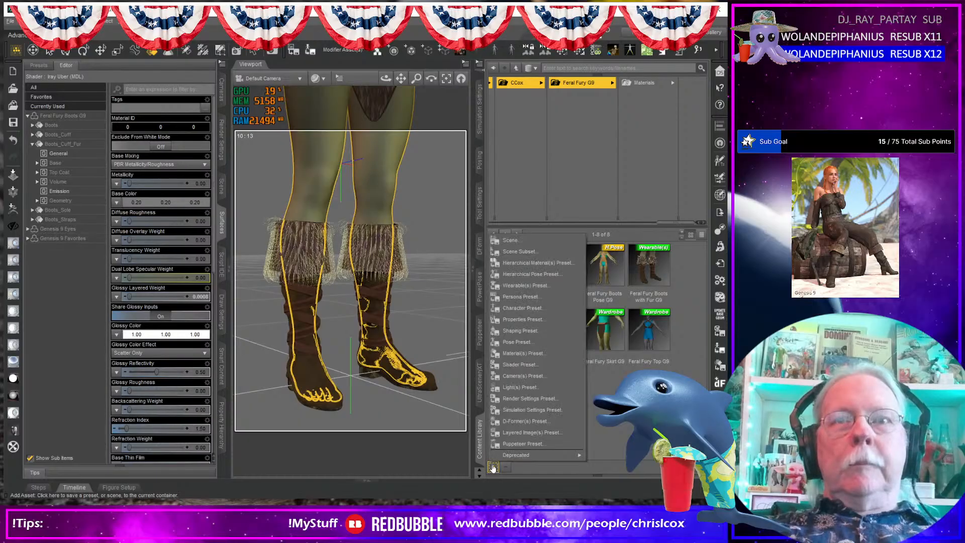
{"action": "left_click", "coordinate": [547, 286]}
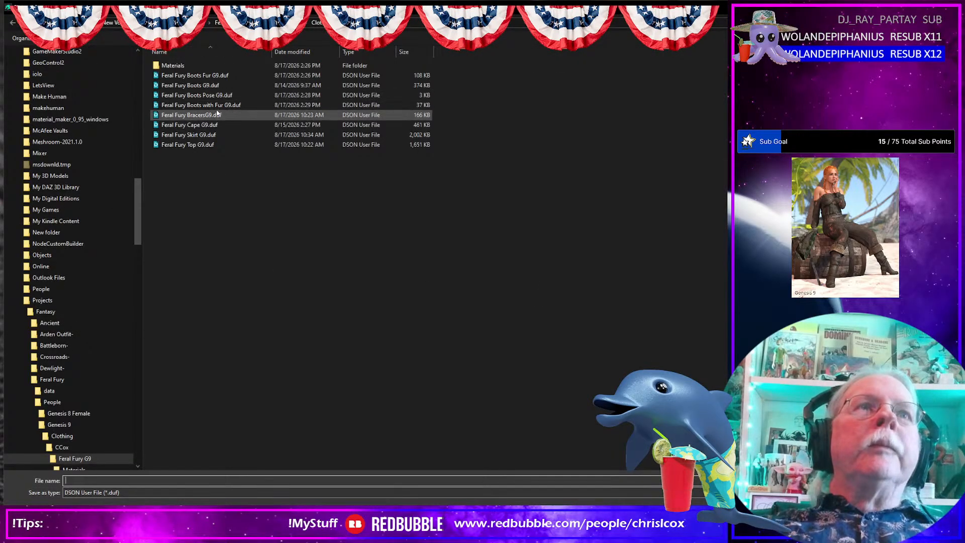
{"action": "double_click", "coordinate": [215, 106]}
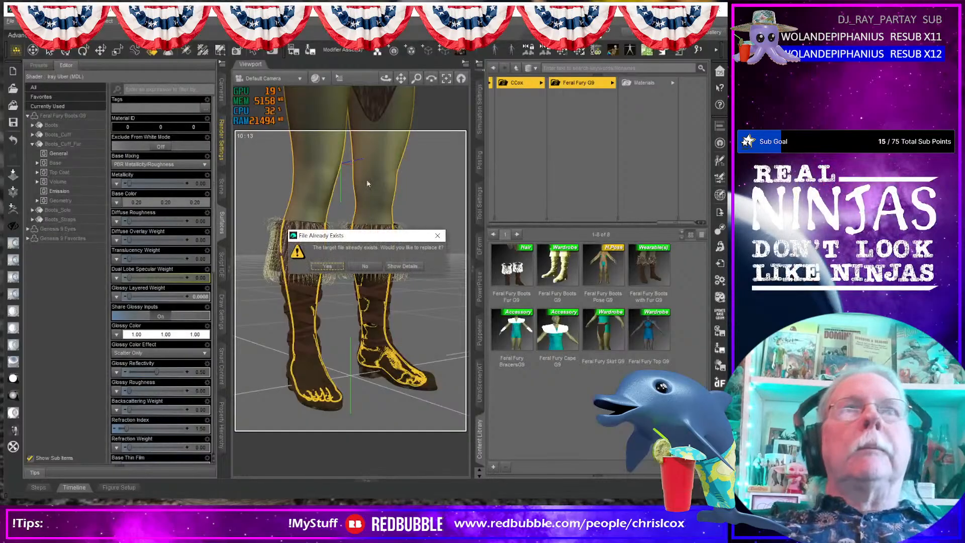
{"action": "left_click", "coordinate": [330, 270]}
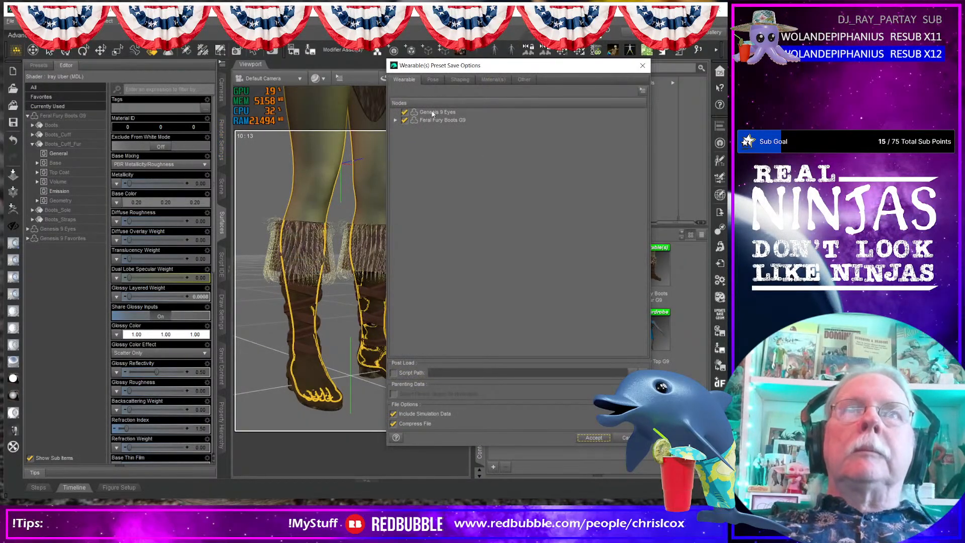
- Exclude the Genesis 9 Eyes from the replacement preset, limit its pose data to the Left Foot and Right Foot, and save it
{"action": "left_click", "coordinate": [406, 113]}
{"action": "left_click", "coordinate": [431, 82]}
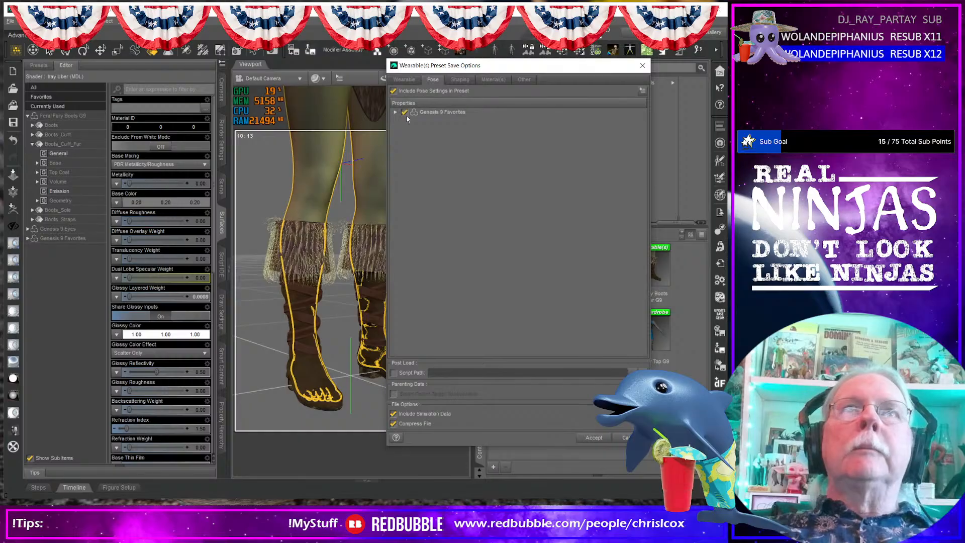
{"action": "left_click", "coordinate": [395, 112]}
{"action": "left_click", "coordinate": [405, 120]}
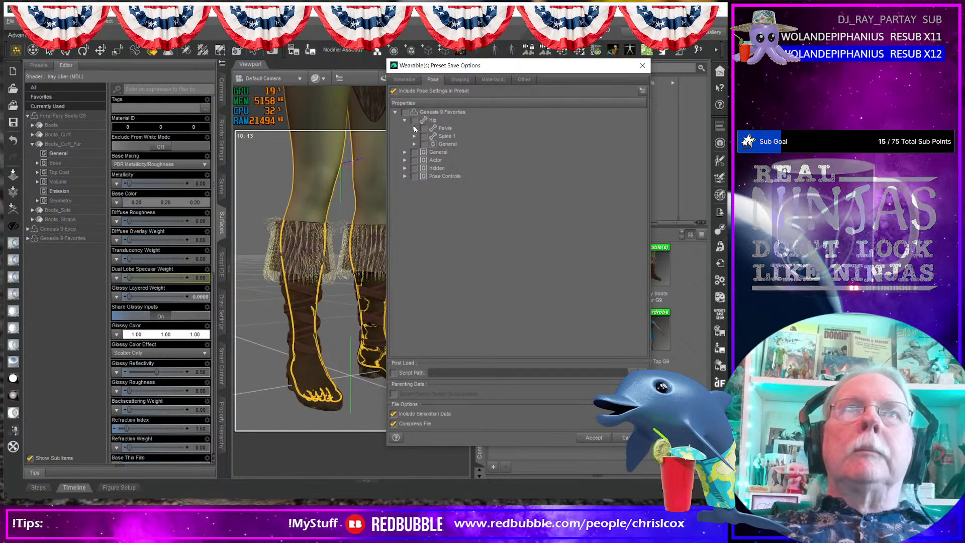
{"action": "left_click", "coordinate": [414, 128]}
{"action": "left_click", "coordinate": [423, 137]}
{"action": "left_click", "coordinate": [434, 145]}
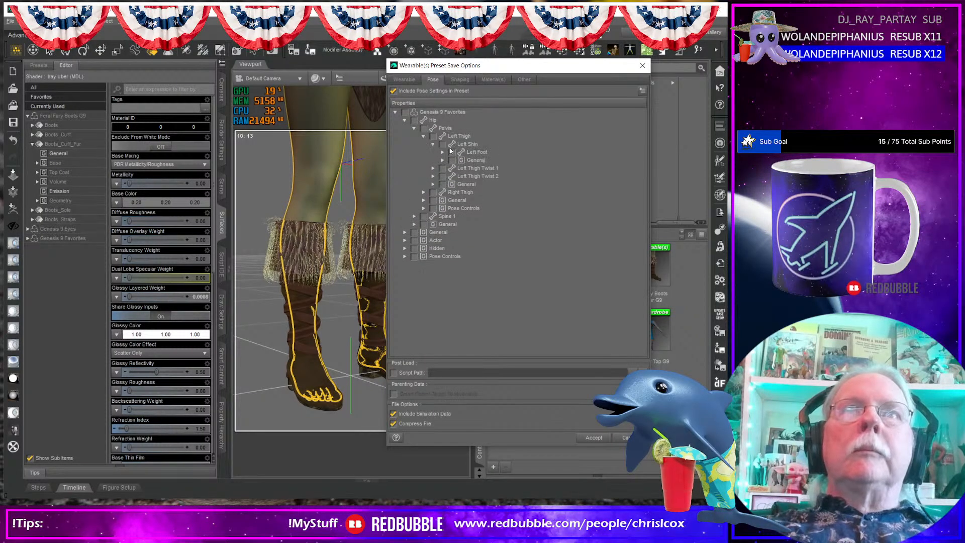
{"action": "left_click", "coordinate": [452, 151]}
{"action": "left_click", "coordinate": [424, 192]}
{"action": "left_click", "coordinate": [434, 200]}
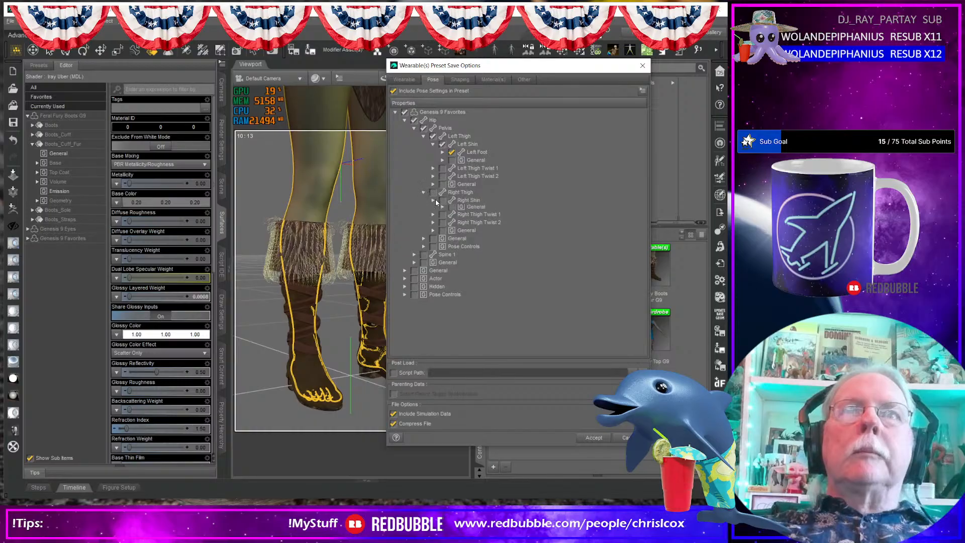
{"action": "left_click", "coordinate": [583, 437]}
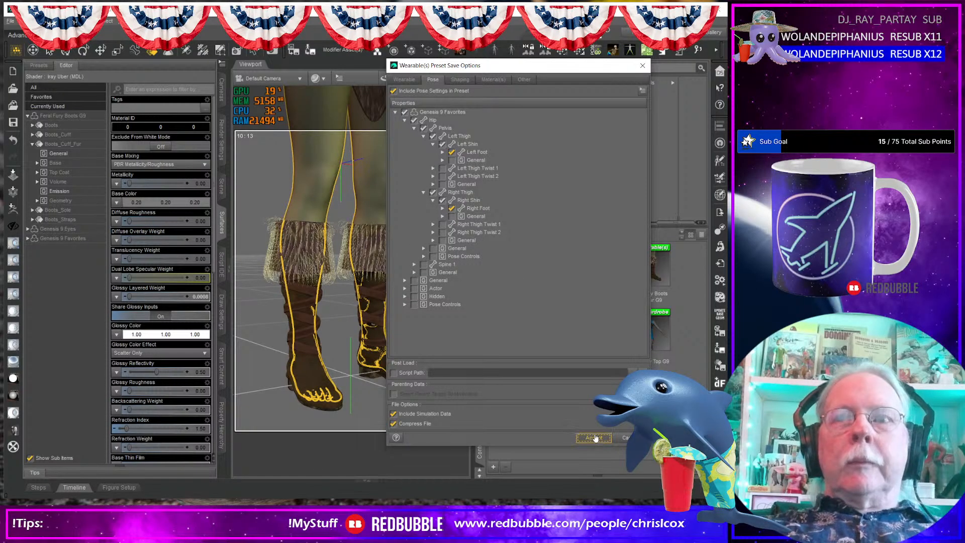
{"action": "left_click", "coordinate": [594, 438]}
- Bring the figure's upper body into view and select the Feral Fury Cape G9
{"action": "scroll", "coordinate": [344, 323], "scroll_direction": "down", "scroll_amount": 5}
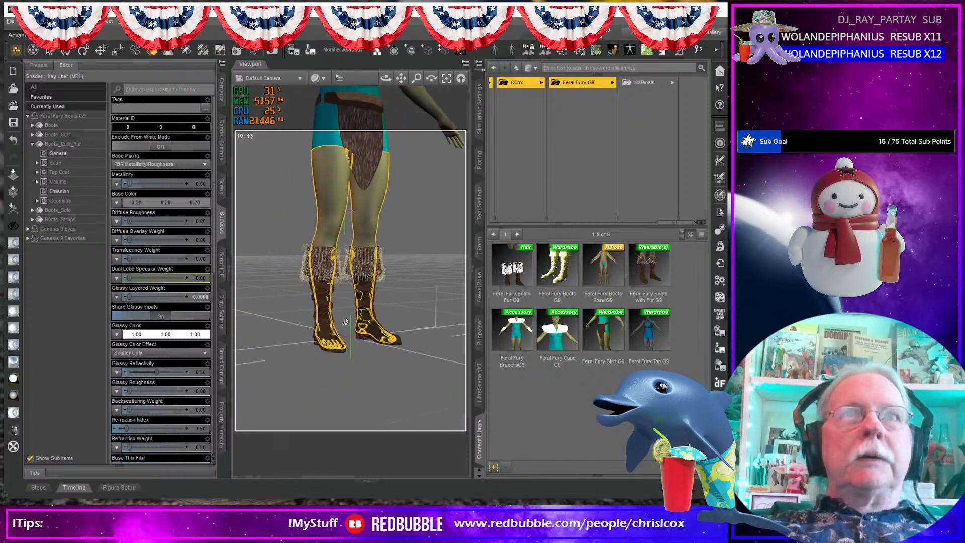
{"action": "middle_click_drag", "start_coordinate": [346, 91], "coordinate": [351, 137]}
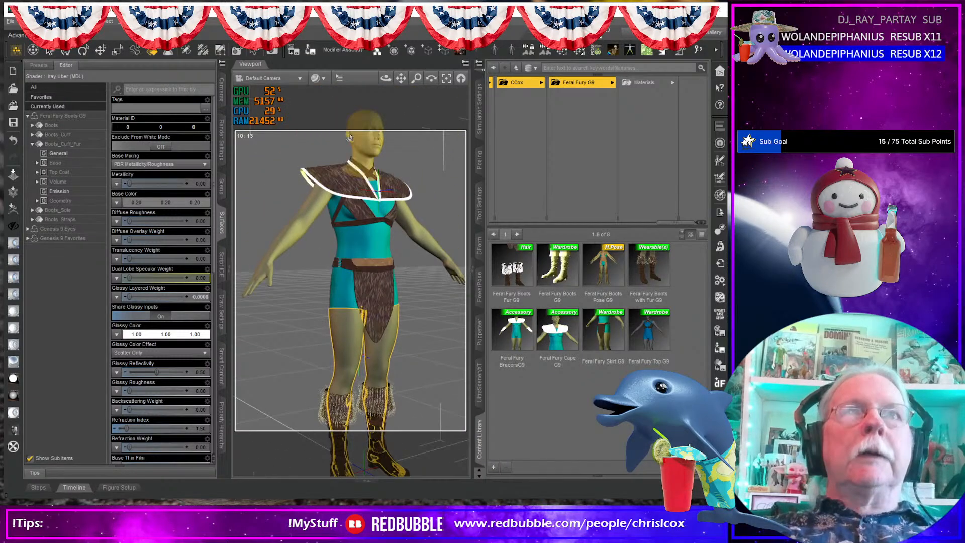
{"action": "left_click", "coordinate": [347, 187]}
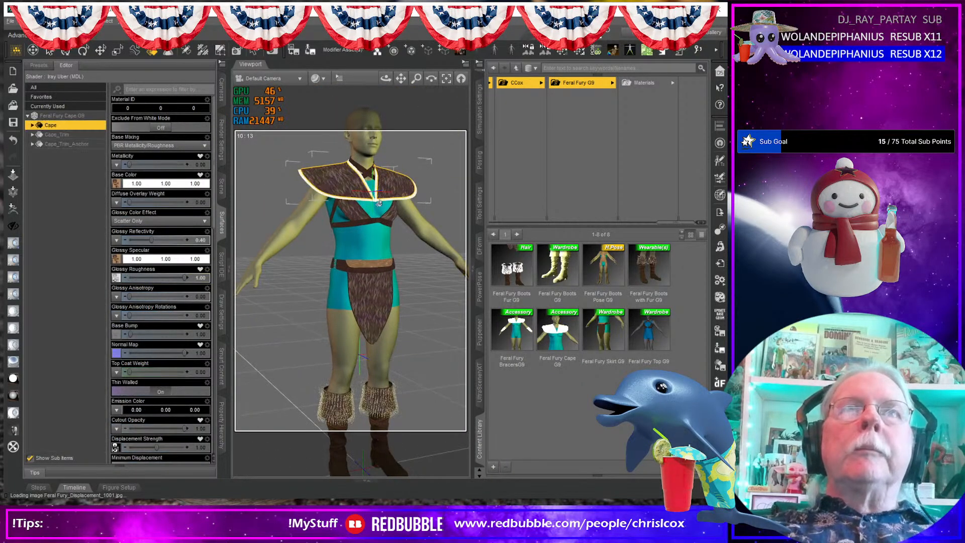
- Apply the 03 Feral Fury Fur Brown material preset from the Feral Fury G9 Materials folder to the cape
{"action": "left_click", "coordinate": [646, 83]}
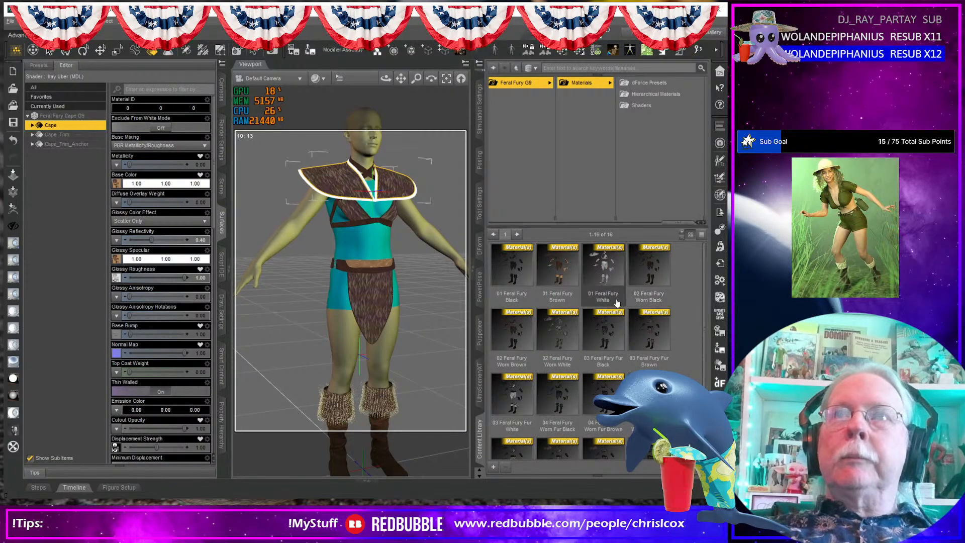
{"action": "left_click", "coordinate": [561, 276]}
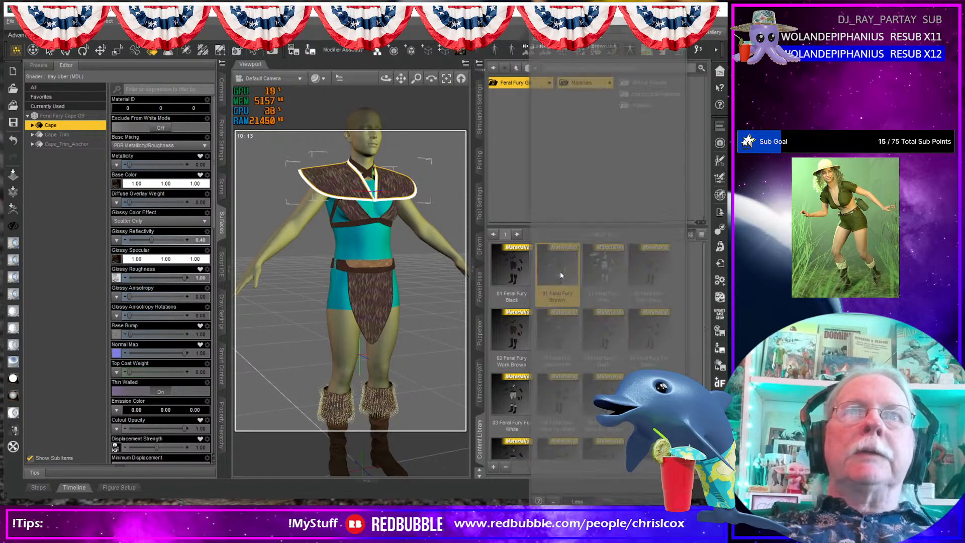
{"action": "left_click", "coordinate": [648, 342]}
{"action": "scroll", "coordinate": [326, 250], "scroll_direction": "up", "scroll_amount": 5}
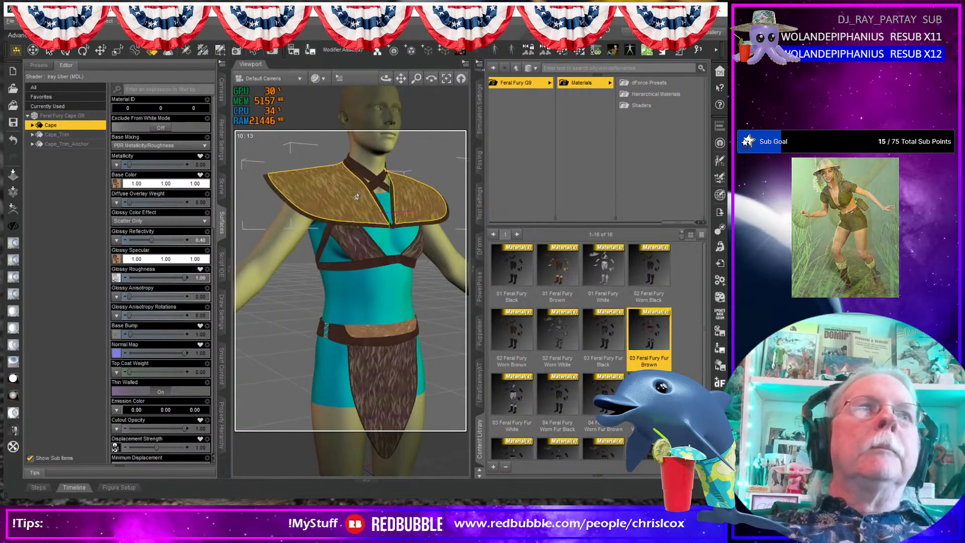
{"action": "mouse_move", "coordinate": [353, 187]}
{"action": "middle_mouse_down"}
{"action": "mouse_move", "coordinate": [322, 189]}
{"action": "mouse_move", "coordinate": [382, 216]}
{"action": "mouse_move", "coordinate": [412, 216]}
{"action": "mouse_move", "coordinate": [319, 216]}
{"action": "mouse_move", "coordinate": [377, 203]}
{"action": "middle_mouse_up"}
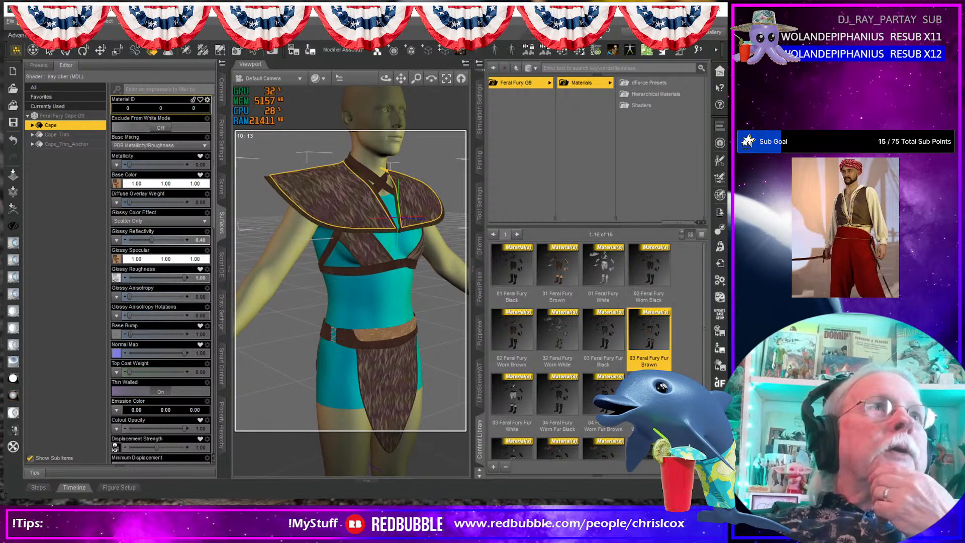
- Create a new strand-based hair named Strand-Based Hair Cape, with Feral Fury Cape G9 as its fit target
{"action": "left_click", "coordinate": [42, 21]}
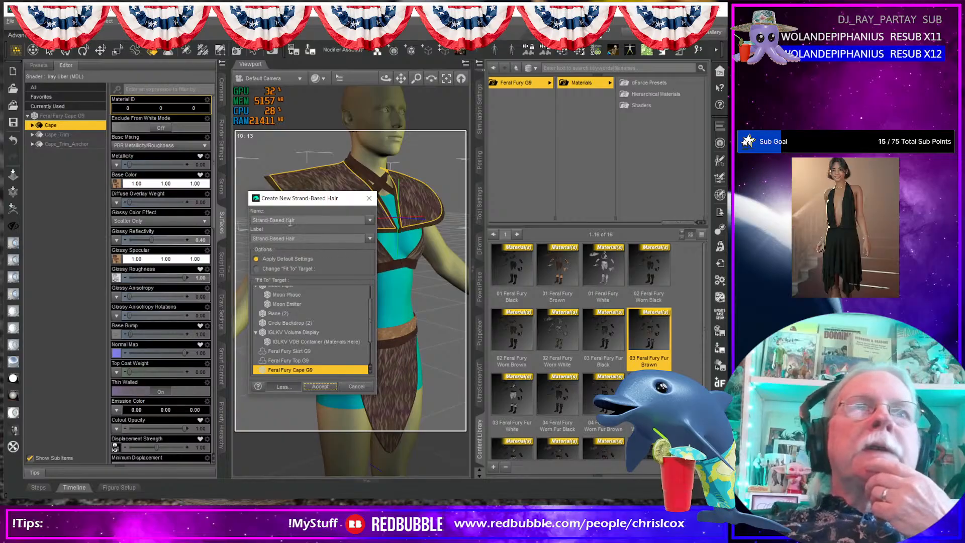
{"action": "left_click", "coordinate": [313, 217]}
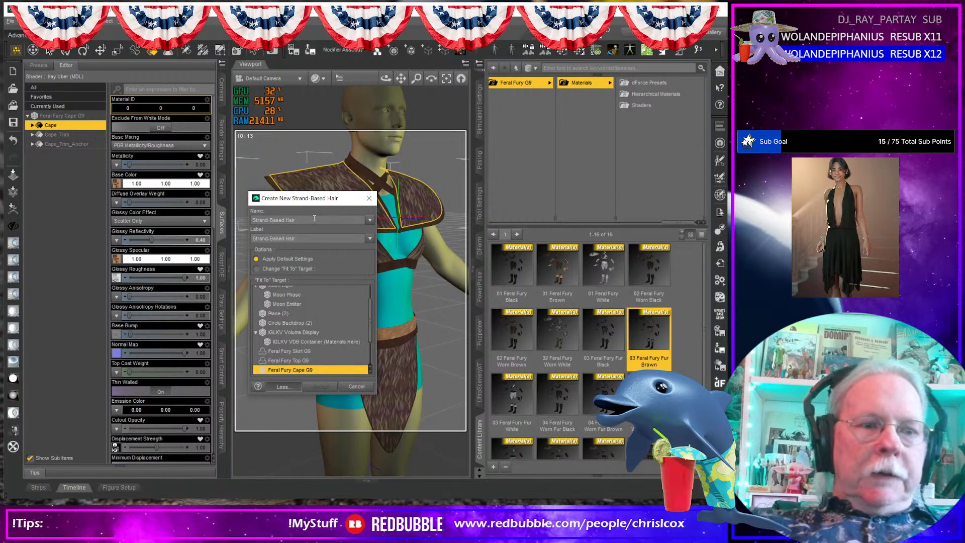
{"action": "type", "text": "Cape"}
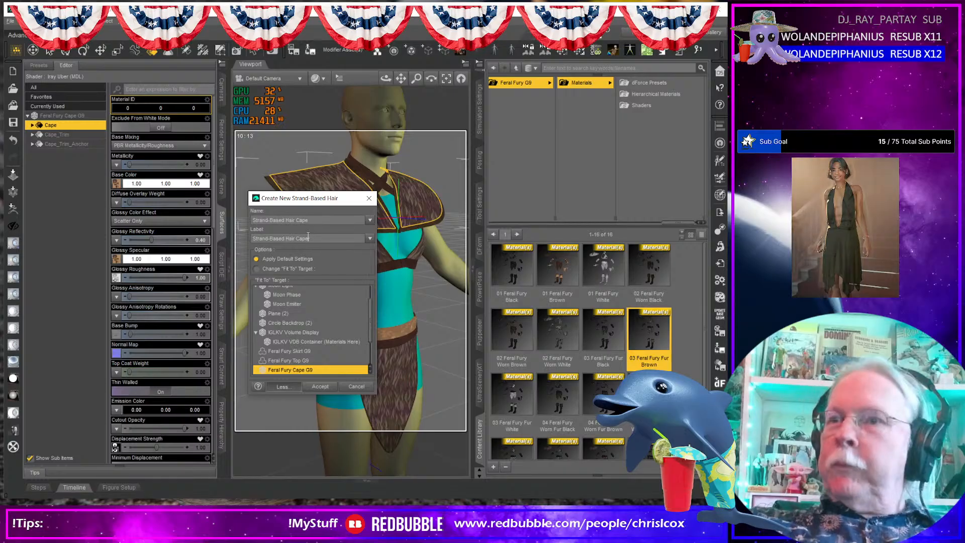
{"action": "key", "text": "Return"}
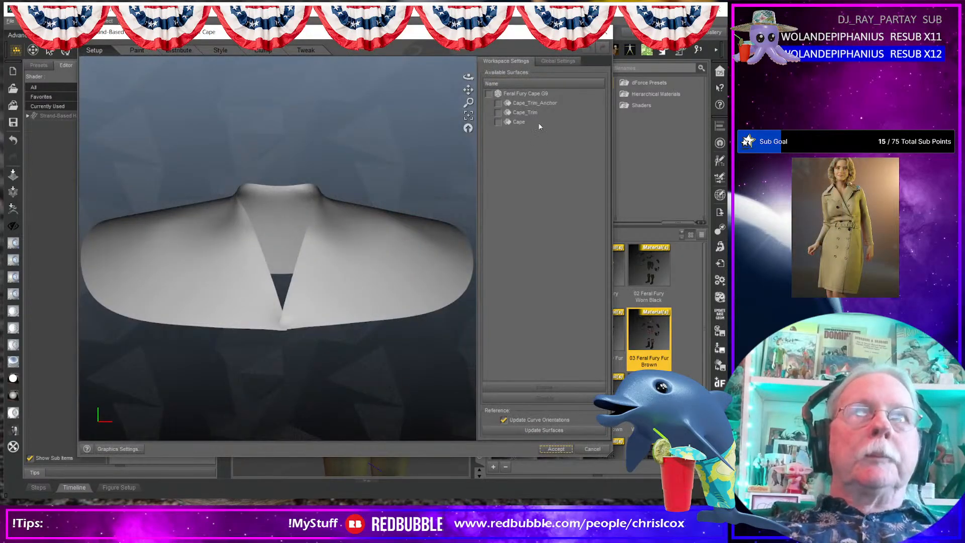
- Enable only the Cape surface for hair growth and fill its Hair Density map with white
{"action": "left_click", "coordinate": [498, 122]}
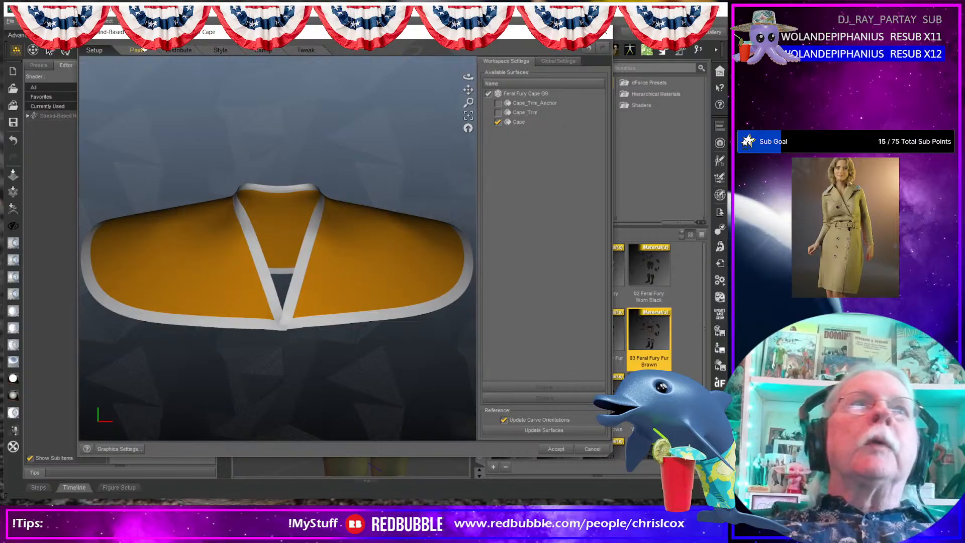
{"action": "left_click", "coordinate": [130, 50]}
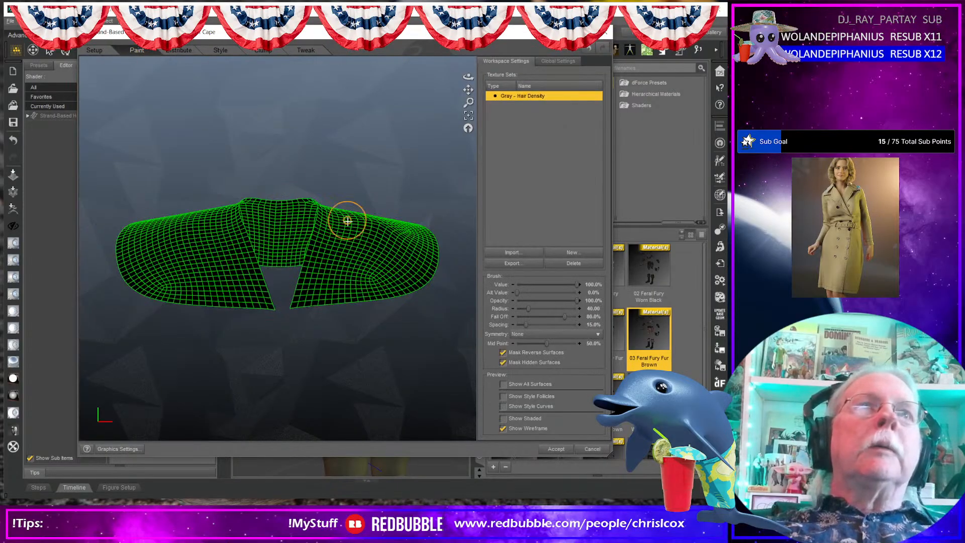
{"action": "right_click", "coordinate": [528, 100]}
{"action": "left_click", "coordinate": [540, 132]}
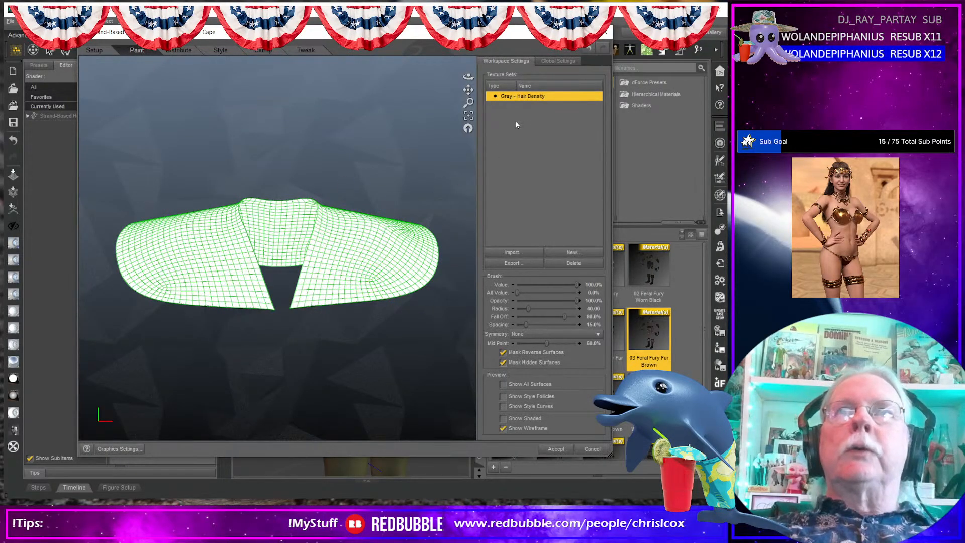
- Set the cape hair's distribution density to 50, its base width to 0.40 mm and the preview length to 1
{"action": "left_click", "coordinate": [176, 52]}
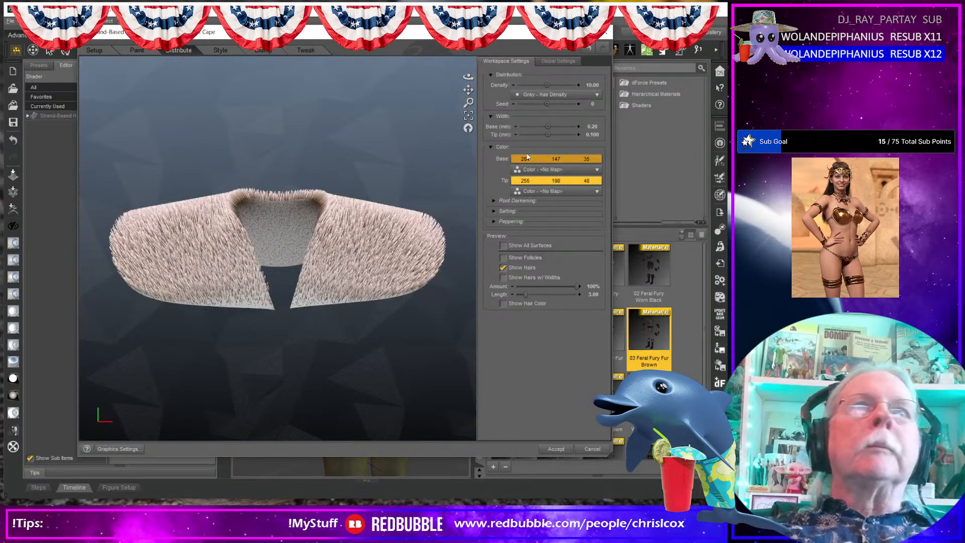
{"action": "left_click", "coordinate": [589, 85]}
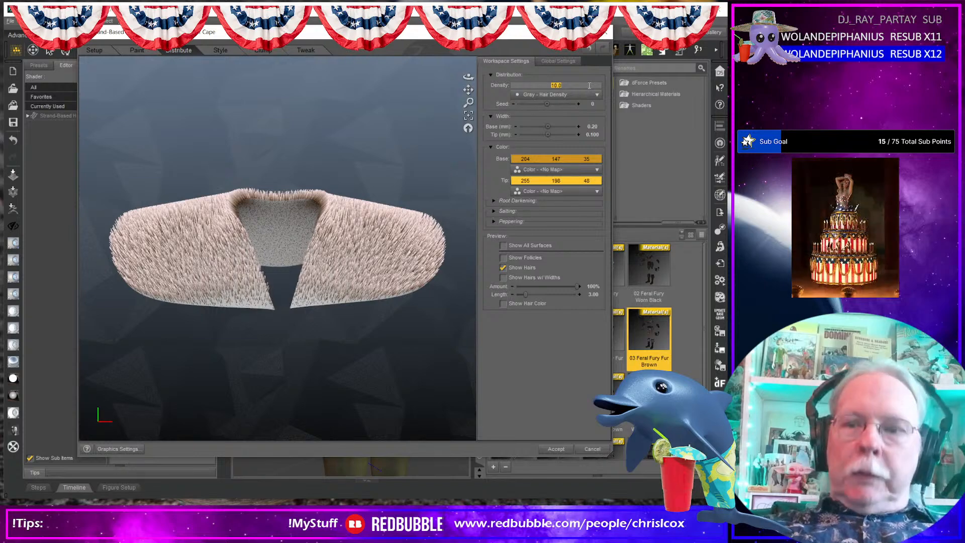
{"action": "type", "text": "50"}
{"action": "key", "text": "Return"}
{"action": "left_click", "coordinate": [593, 127]}
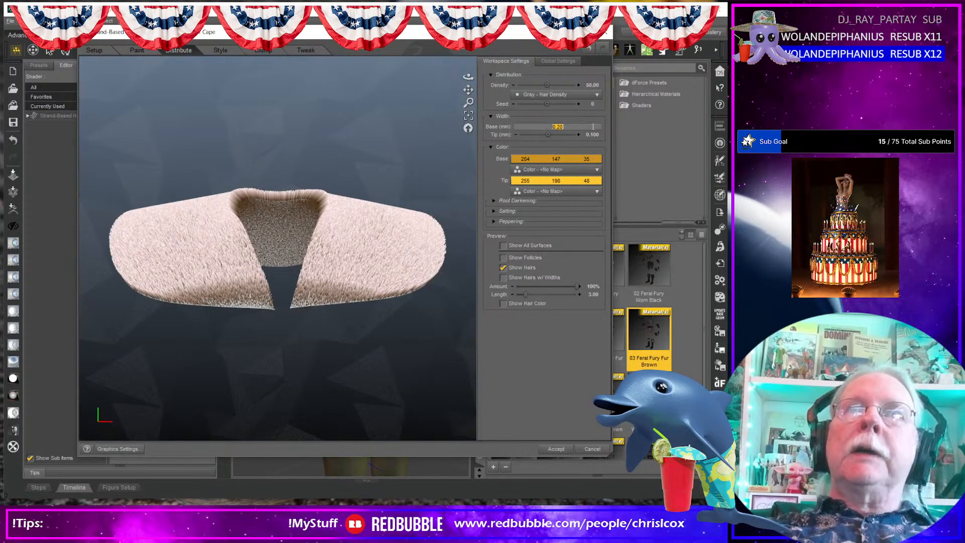
{"action": "type", "text": "0.1"}
{"action": "key", "text": "Return"}
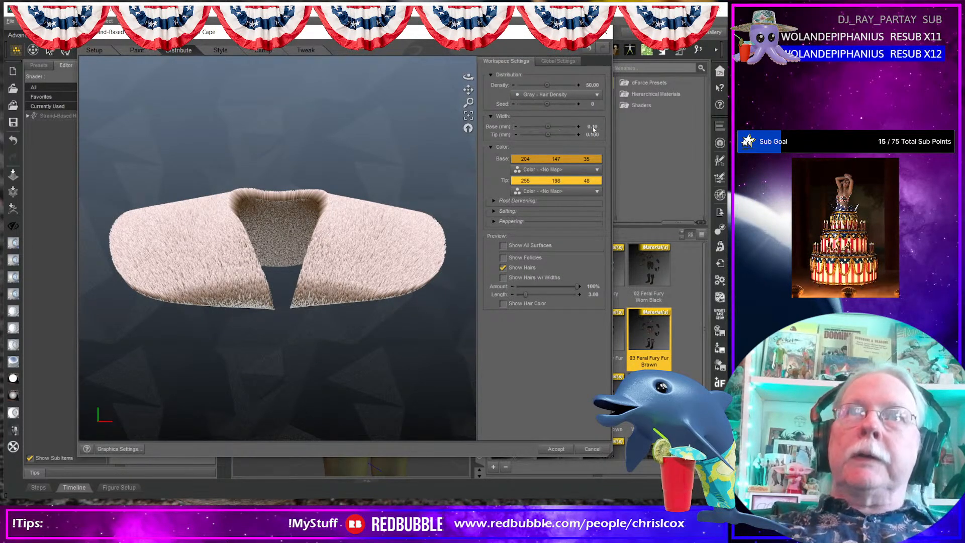
{"action": "left_click", "coordinate": [594, 295]}
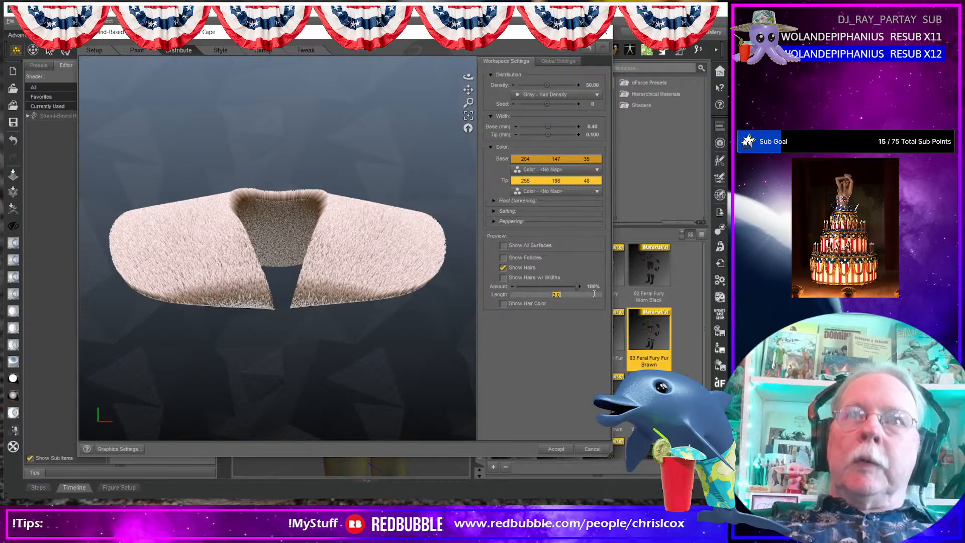
{"action": "type", "text": "1"}
{"action": "key", "text": "Return"}
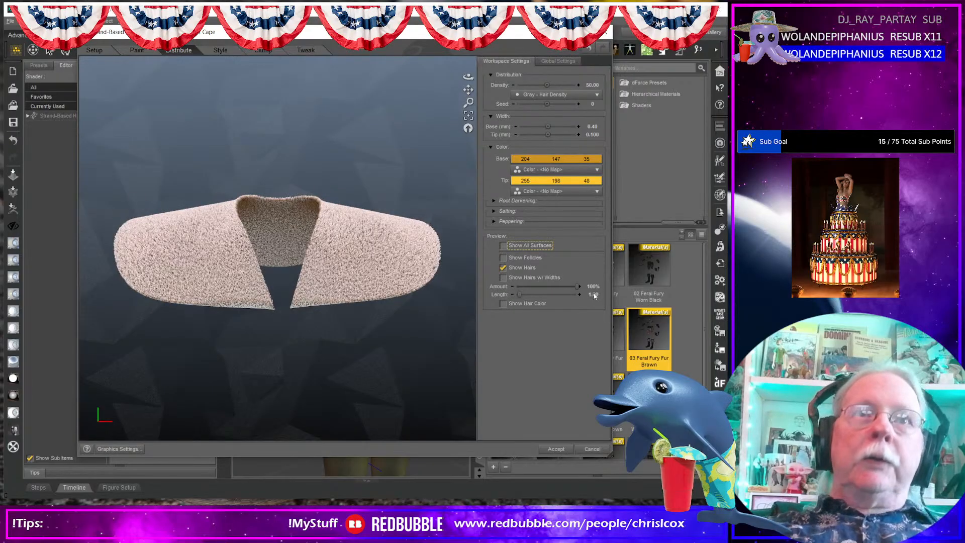
- Curl the cape hair's style curves by about 0.44
{"action": "left_click", "coordinate": [221, 50]}
{"action": "left_click", "coordinate": [553, 125]}
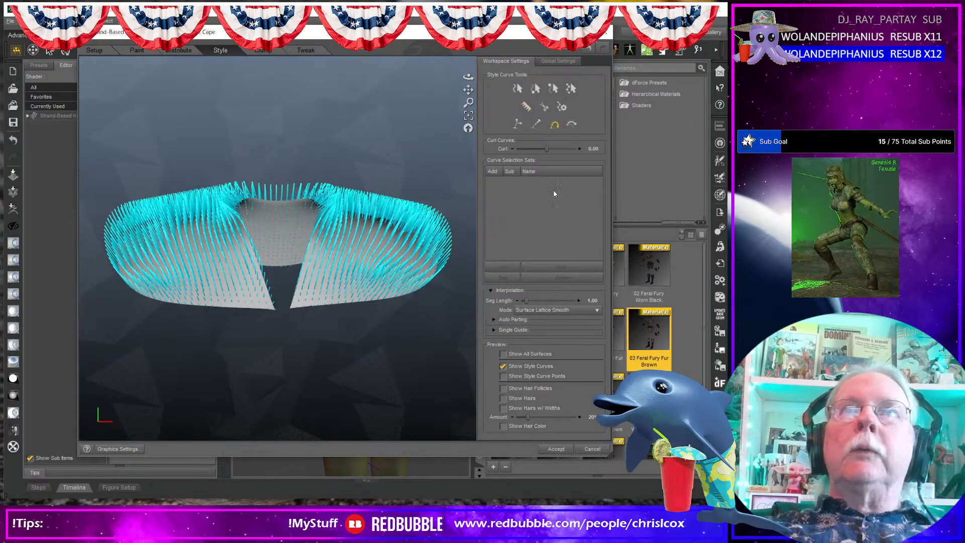
{"action": "left_click_drag", "start_coordinate": [546, 148], "coordinate": [560, 150]}
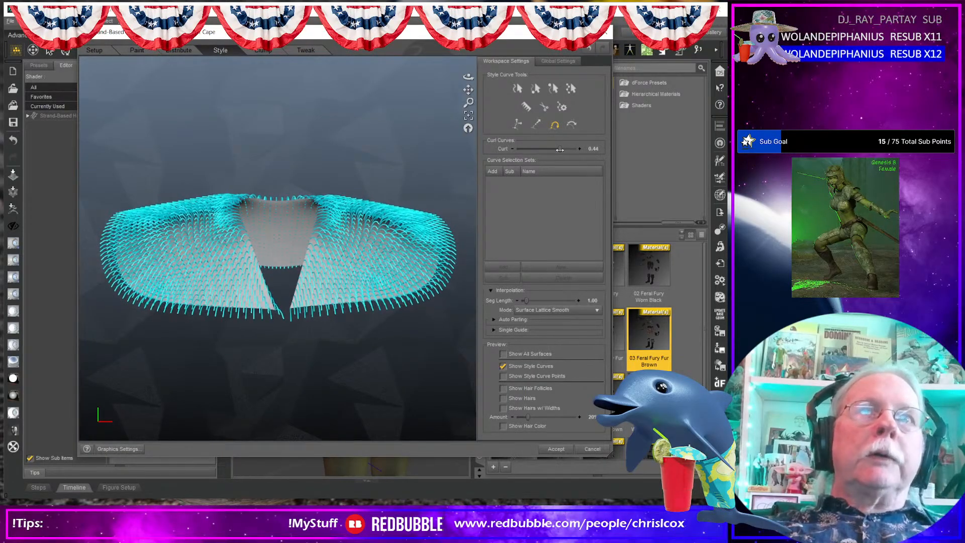
- Set the Clumping 1 strength to 50% and accept the strand-based hair for the cape
{"action": "left_click", "coordinate": [262, 51]}
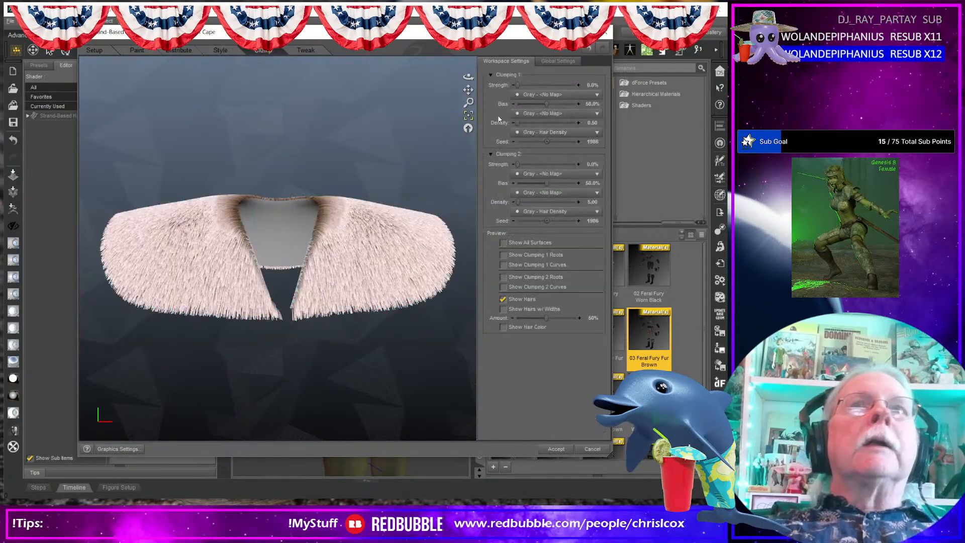
{"action": "left_click", "coordinate": [589, 86]}
{"action": "type", "text": "5"}
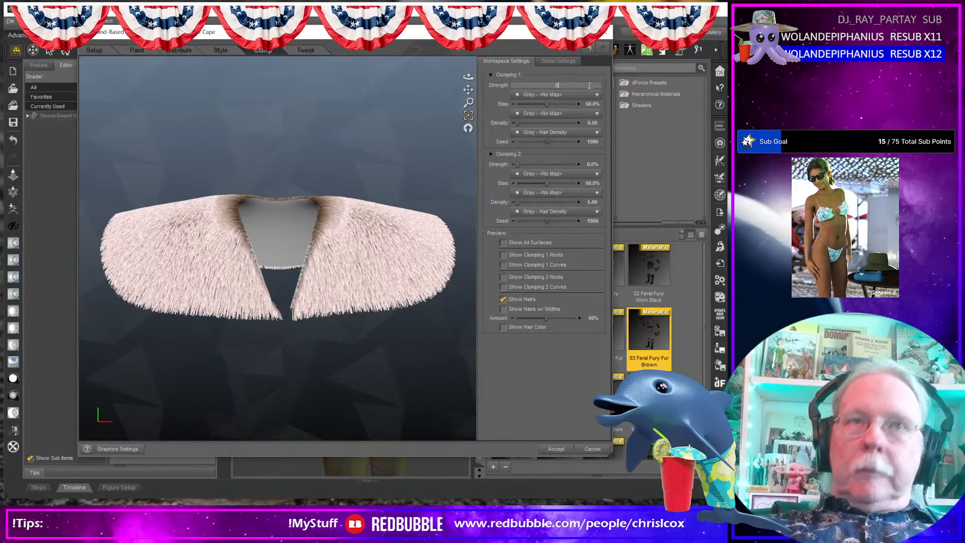
{"action": "type", "text": "0"}
{"action": "key", "text": "Return"}
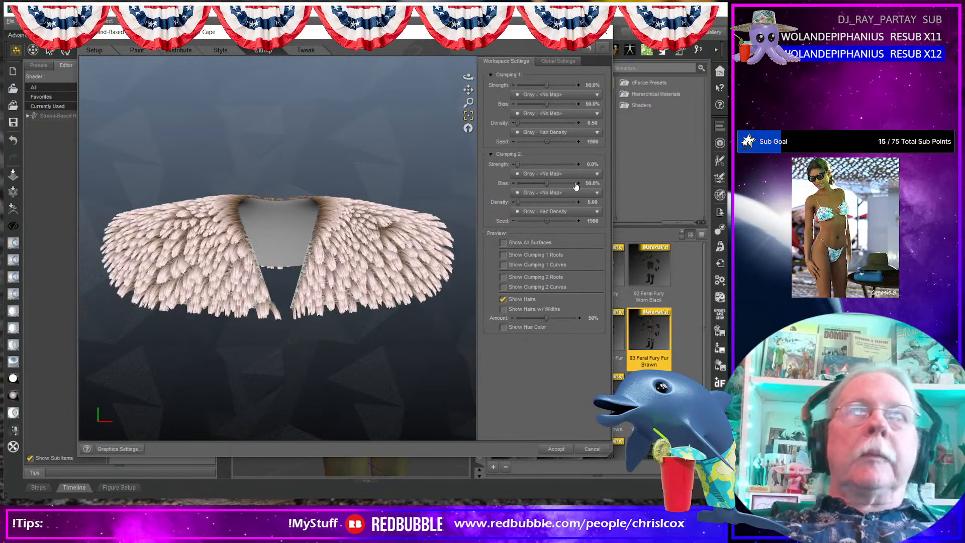
{"action": "left_click", "coordinate": [556, 449]}
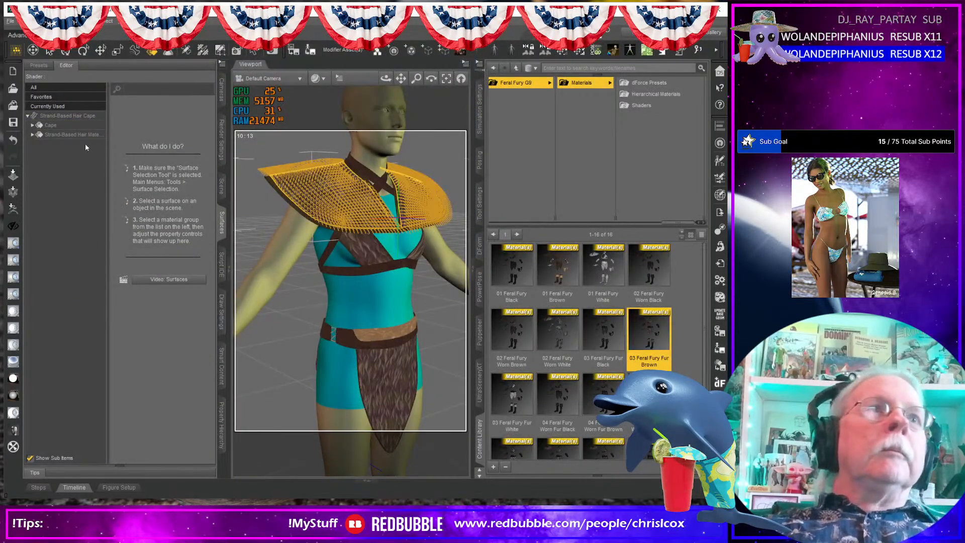
- Copy the surface settings of the Cape surface on Strand-Based Hair Cape
{"action": "left_click", "coordinate": [68, 135]}
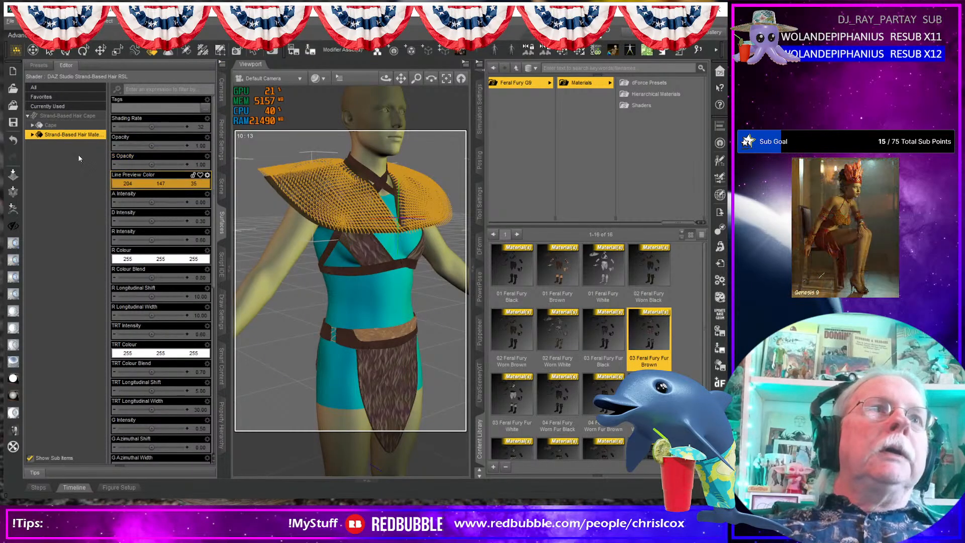
{"action": "left_click", "coordinate": [56, 126]}
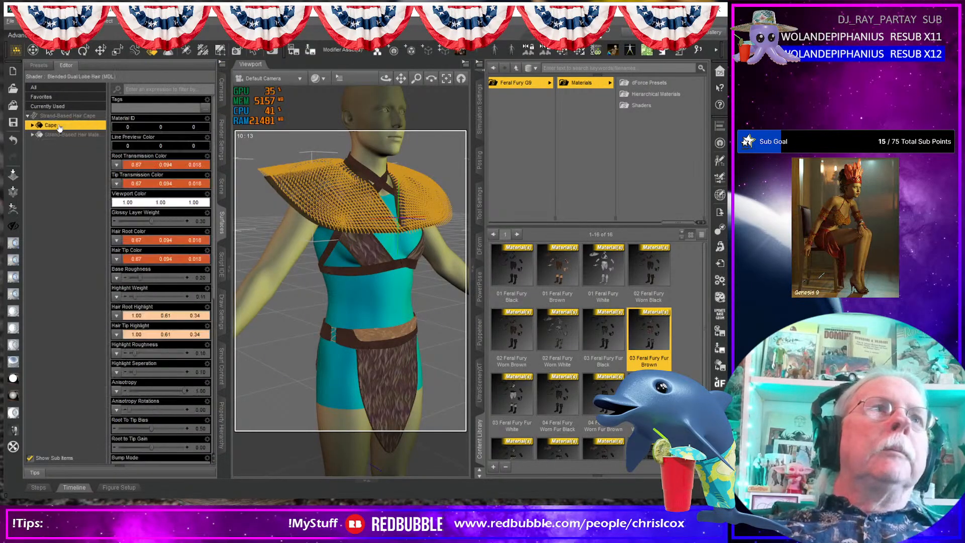
{"action": "left_click", "coordinate": [222, 63]}
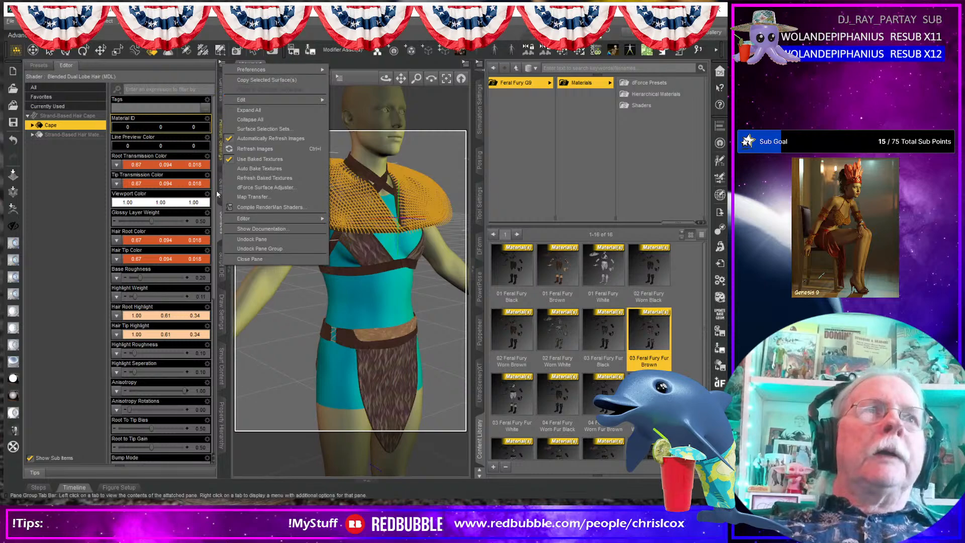
{"action": "left_click", "coordinate": [266, 80]}
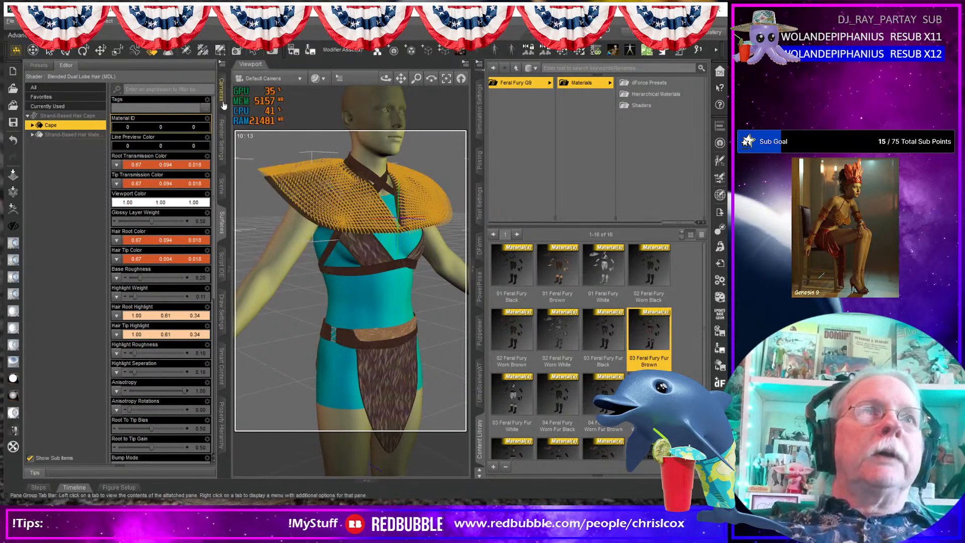
- Select dForce Hair Boots in the scene and copy the surface settings of its Boots_Cuff_Fur surface
{"action": "left_click", "coordinate": [222, 187]}
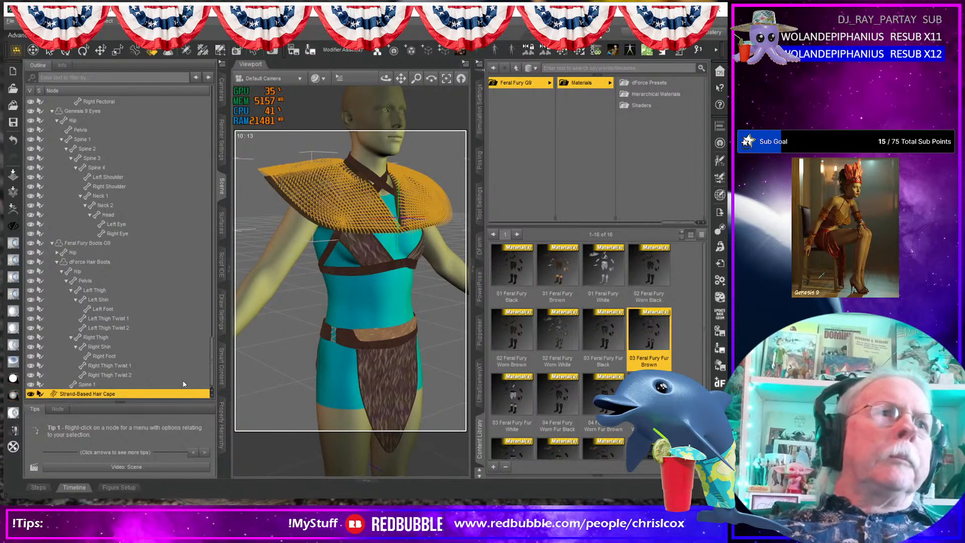
{"action": "left_click", "coordinate": [108, 262]}
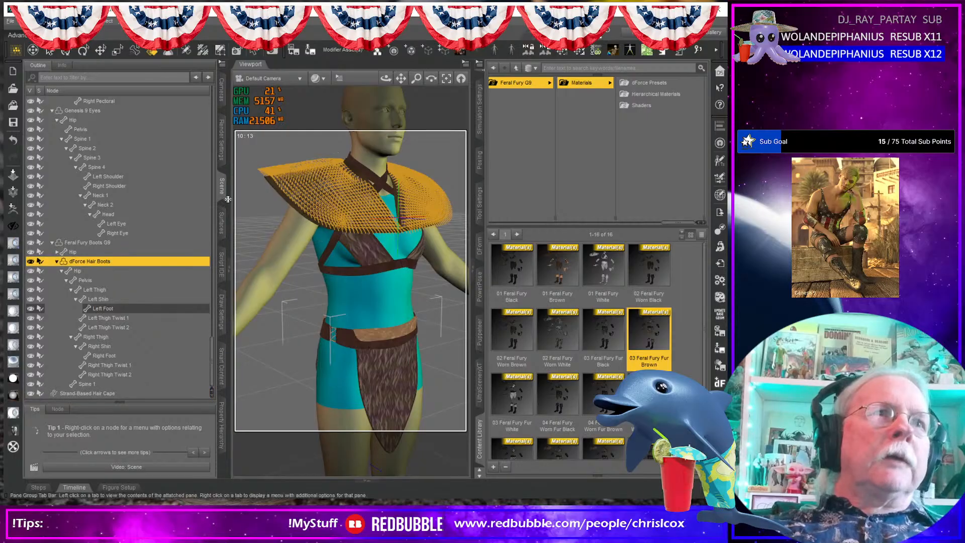
{"action": "left_click", "coordinate": [224, 231]}
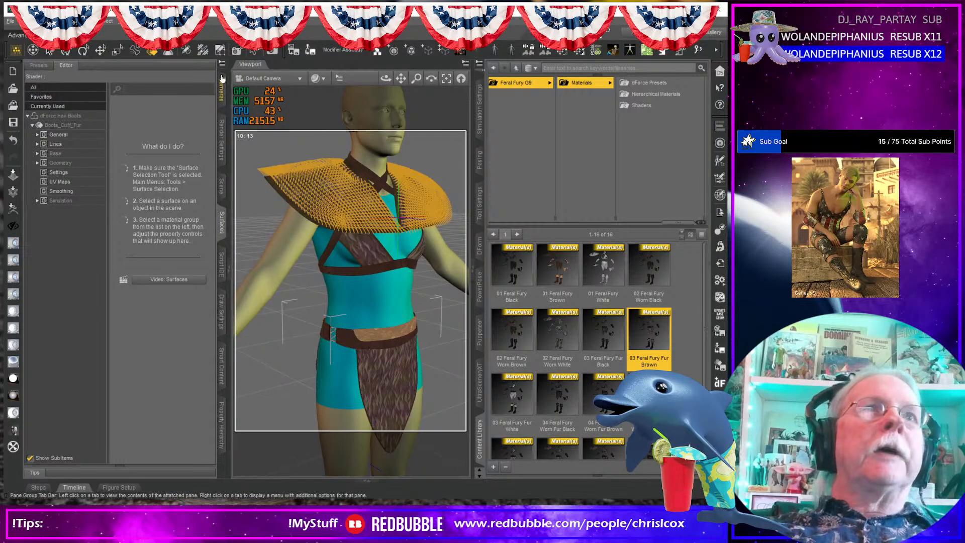
{"action": "left_click", "coordinate": [77, 126]}
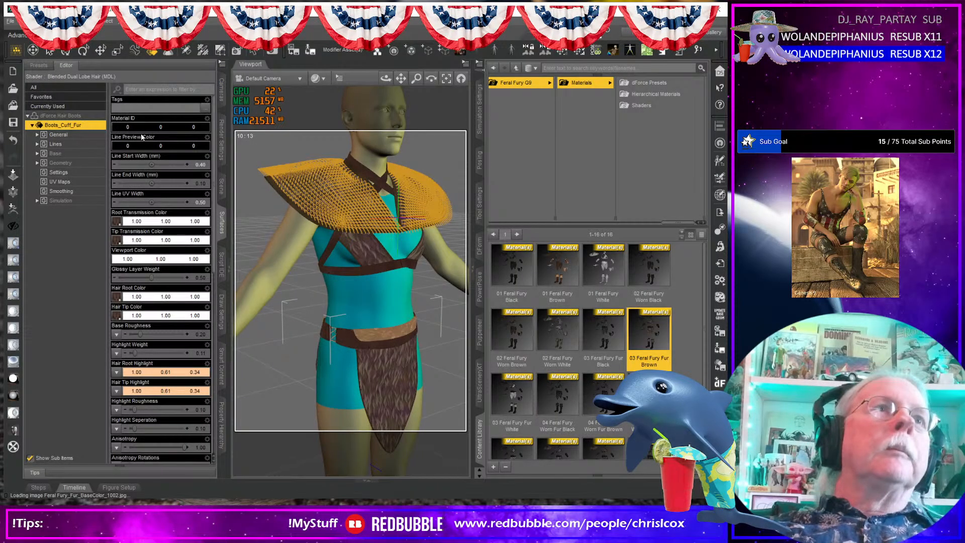
{"action": "left_click", "coordinate": [221, 65]}
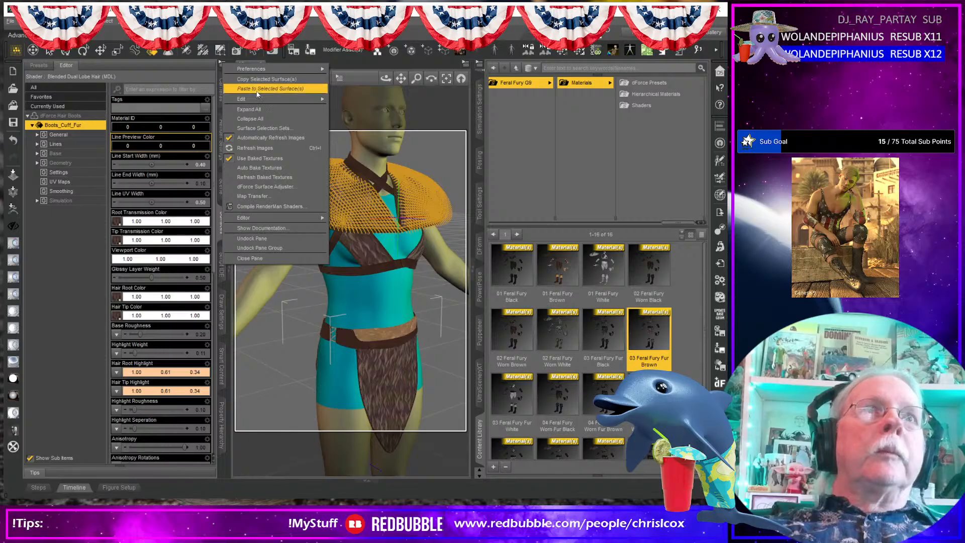
{"action": "left_click", "coordinate": [260, 79]}
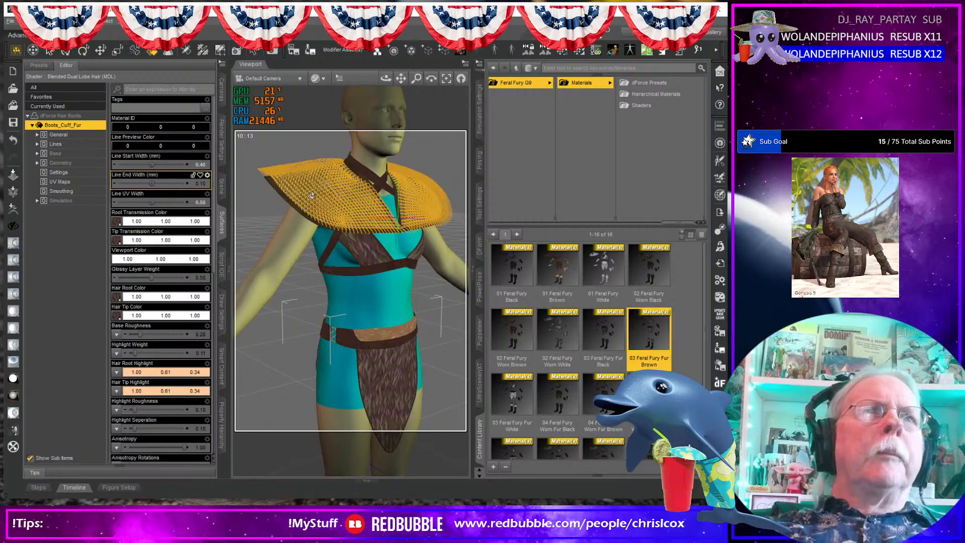
- Paste the copied boots fur surface settings onto the Cape surface of Strand-Based Hair Cape
{"action": "left_click", "coordinate": [223, 182]}
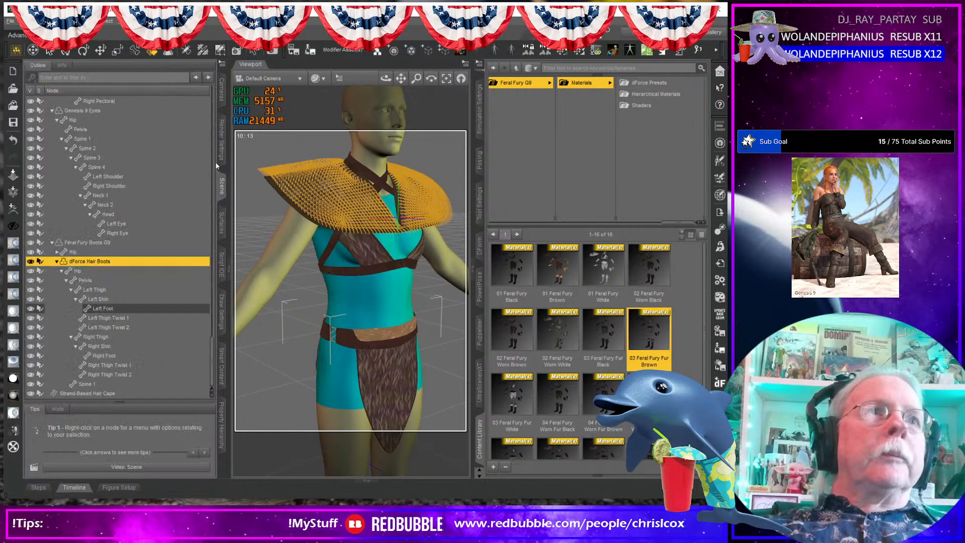
{"action": "left_click", "coordinate": [190, 394]}
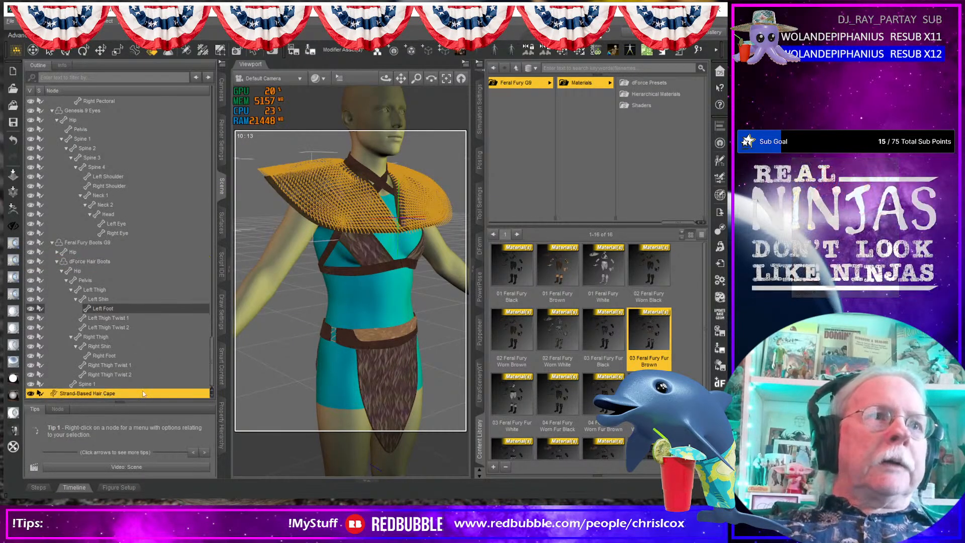
{"action": "left_click", "coordinate": [221, 222]}
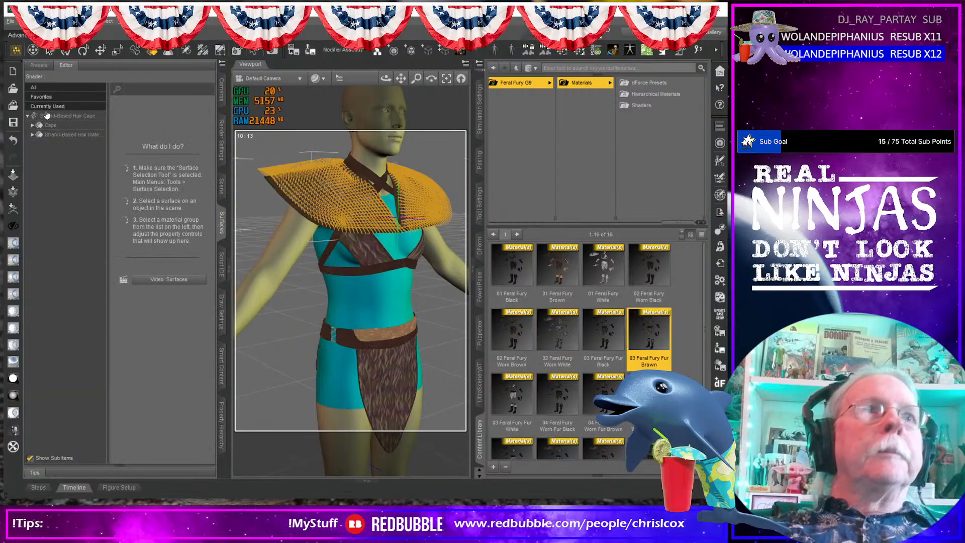
{"action": "left_click", "coordinate": [62, 126]}
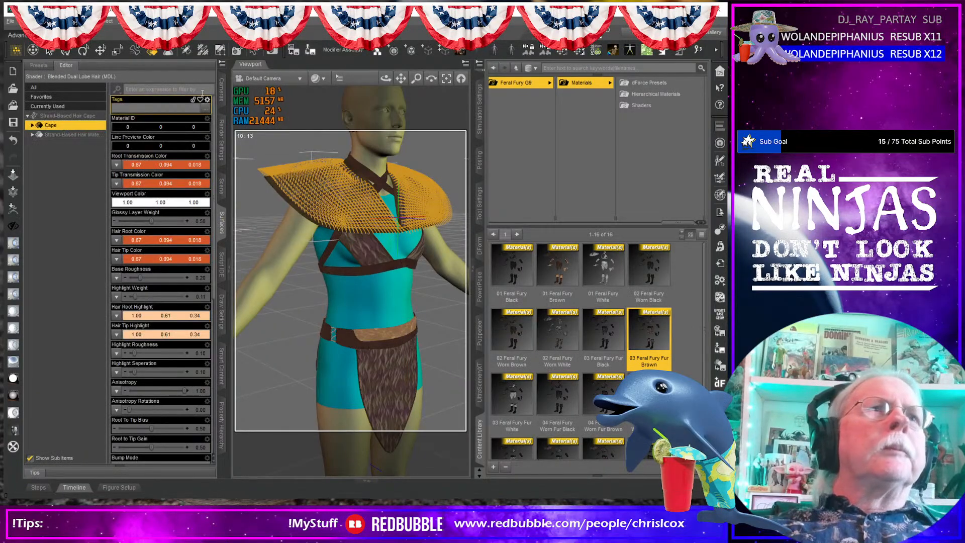
{"action": "left_click", "coordinate": [221, 64]}
{"action": "left_click", "coordinate": [251, 88]}
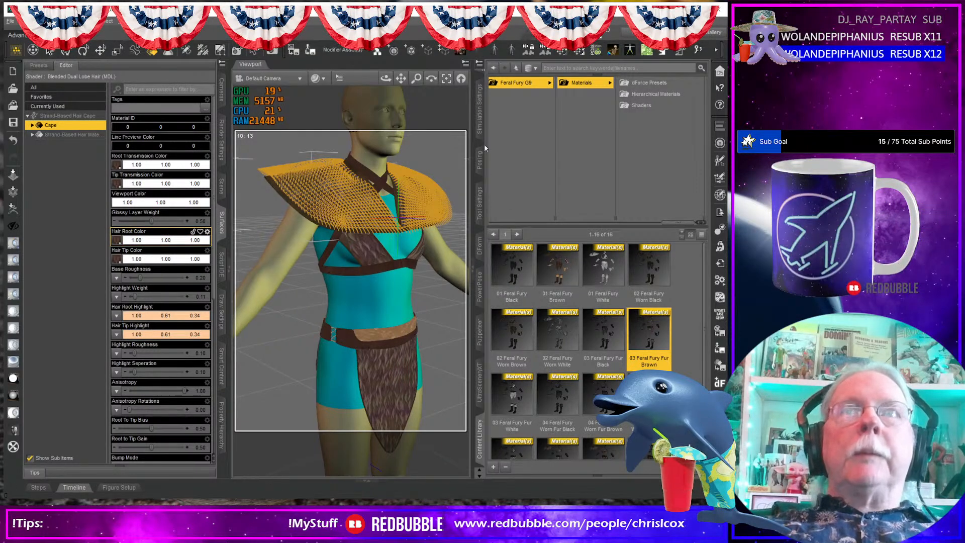
- Convert the strand-based cape hair to dForce hair, using the Feral Fury mapped directory, product name Feral Fury and image menu ID Feral Fury
{"action": "left_click", "coordinate": [480, 118]}
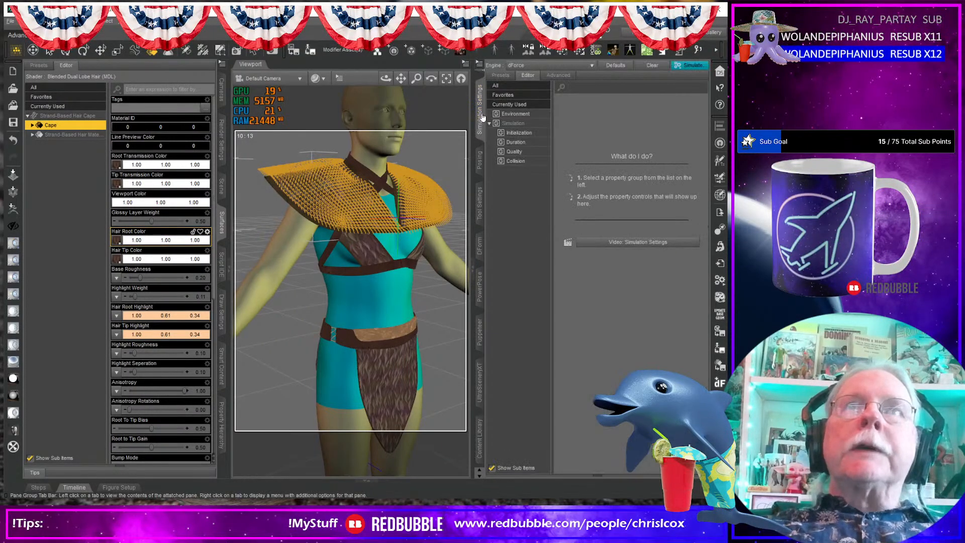
{"action": "left_click", "coordinate": [480, 65]}
{"action": "mouse_move", "coordinate": [518, 117]}
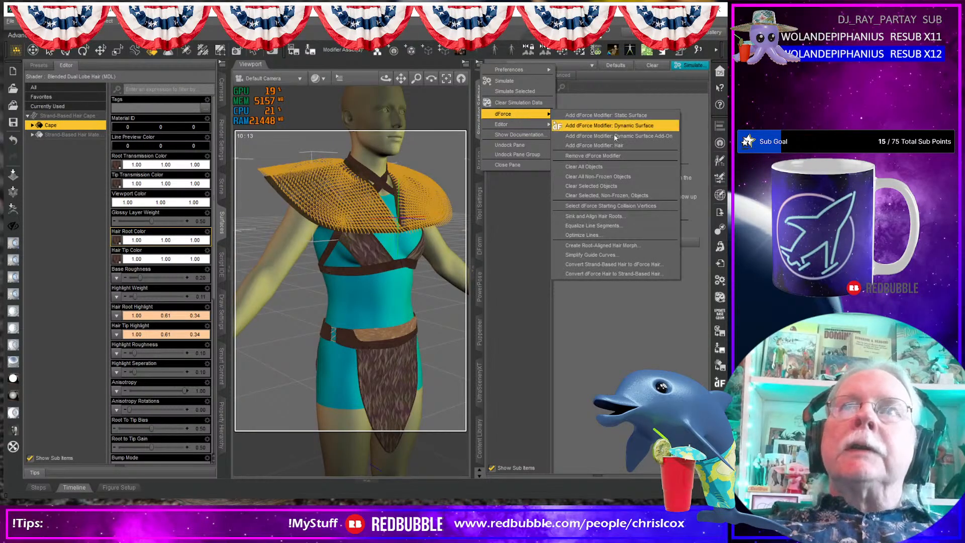
{"action": "left_click", "coordinate": [614, 264]}
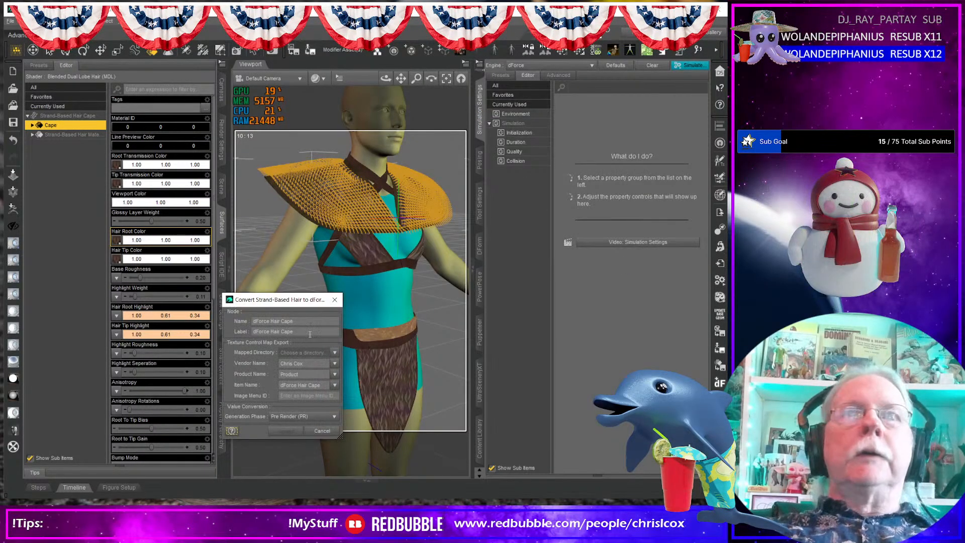
{"action": "left_click", "coordinate": [336, 353]}
{"action": "left_click", "coordinate": [568, 121]}
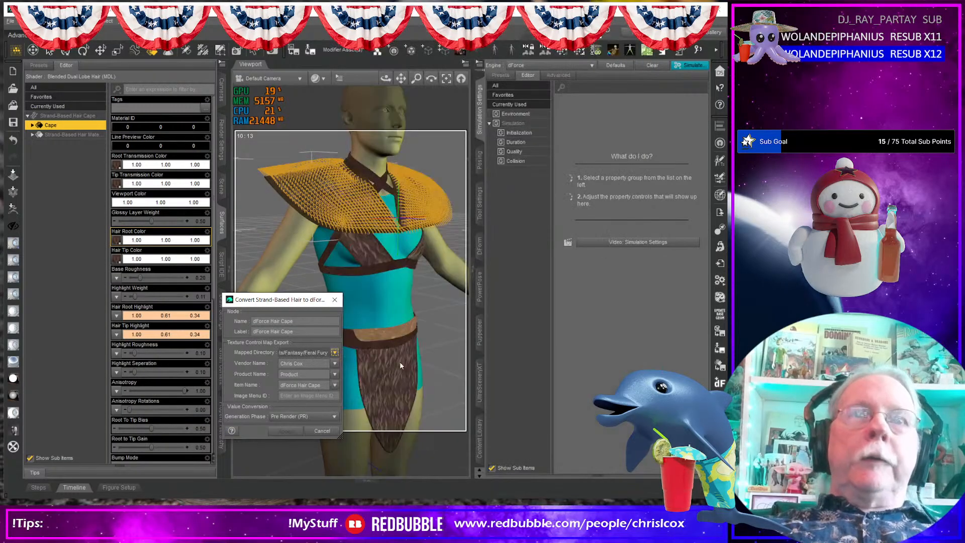
{"action": "left_click", "coordinate": [334, 374]}
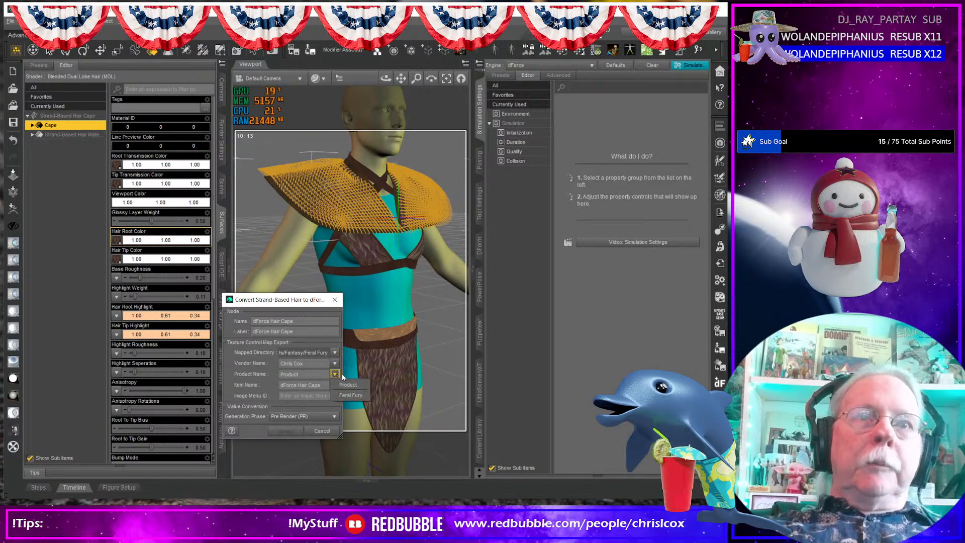
{"action": "left_click", "coordinate": [357, 395]}
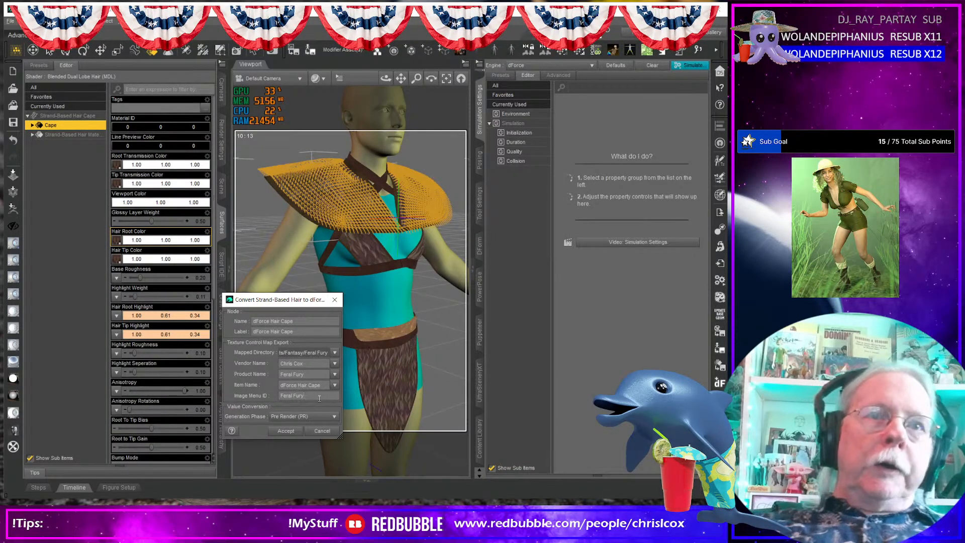
{"action": "left_click", "coordinate": [286, 431]}
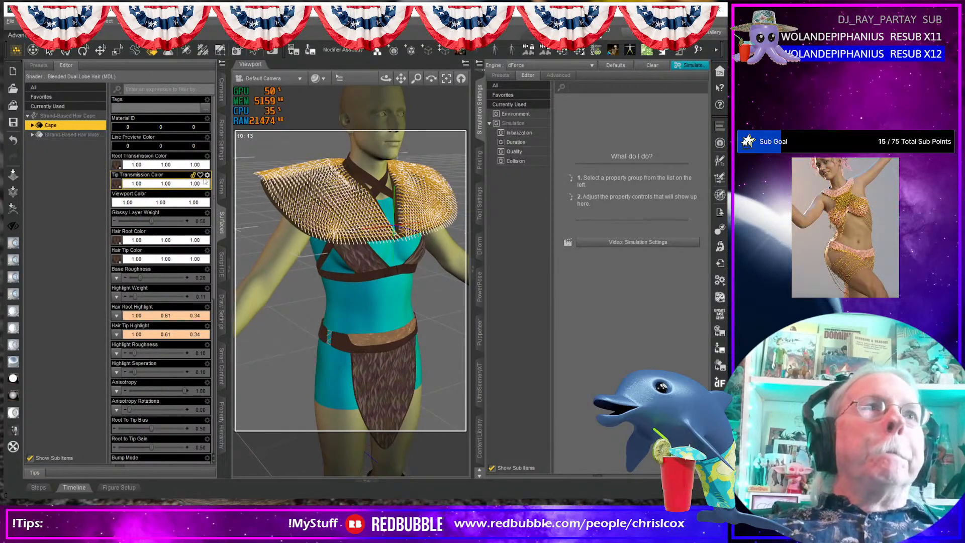
- Delete the original Strand-Based Hair Cape from the scene
{"action": "left_click", "coordinate": [222, 185]}
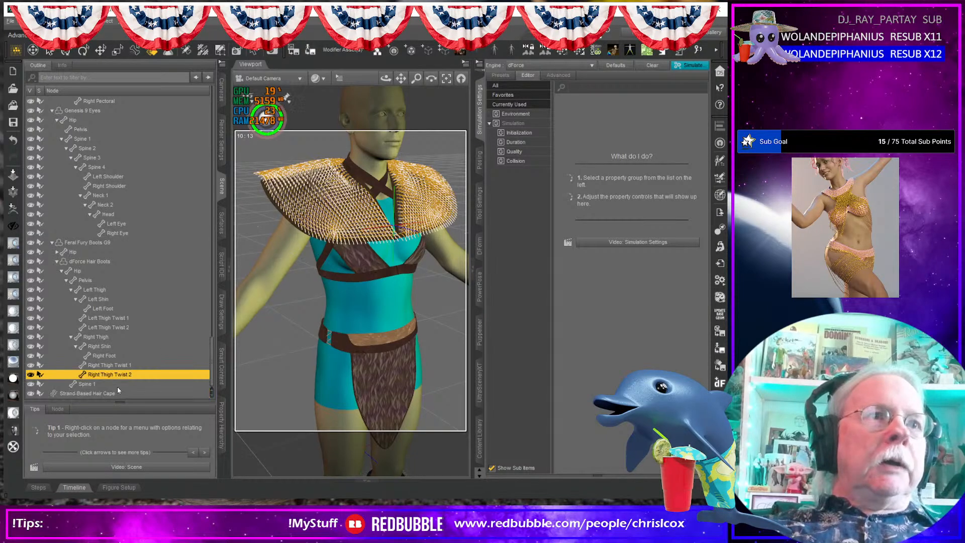
{"action": "key", "text": "Delete"}
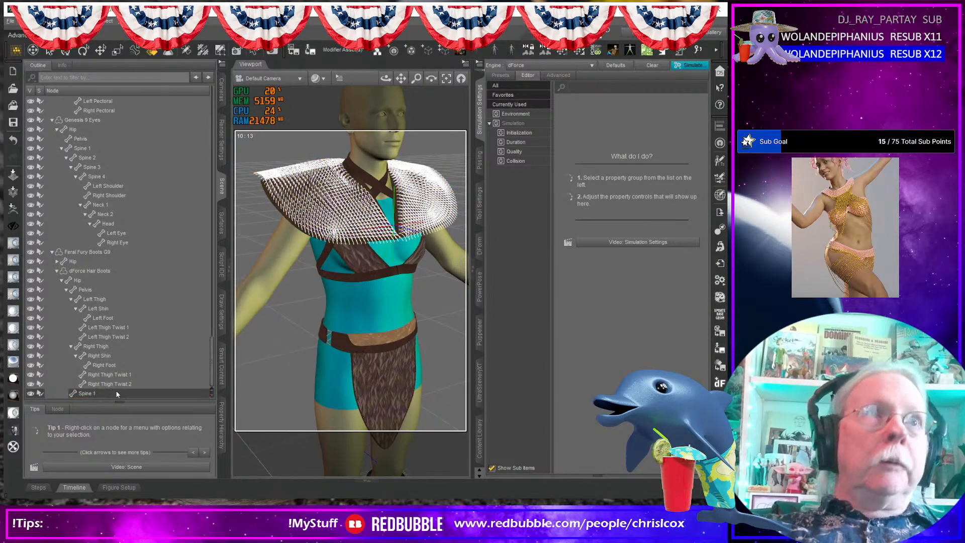
- Select dForce Hair Cape under Feral Fury Cape G9 and set its Viewport Line Tessellation Sides to 3
{"action": "scroll", "coordinate": [139, 337], "scroll_direction": "up", "scroll_amount": 10}
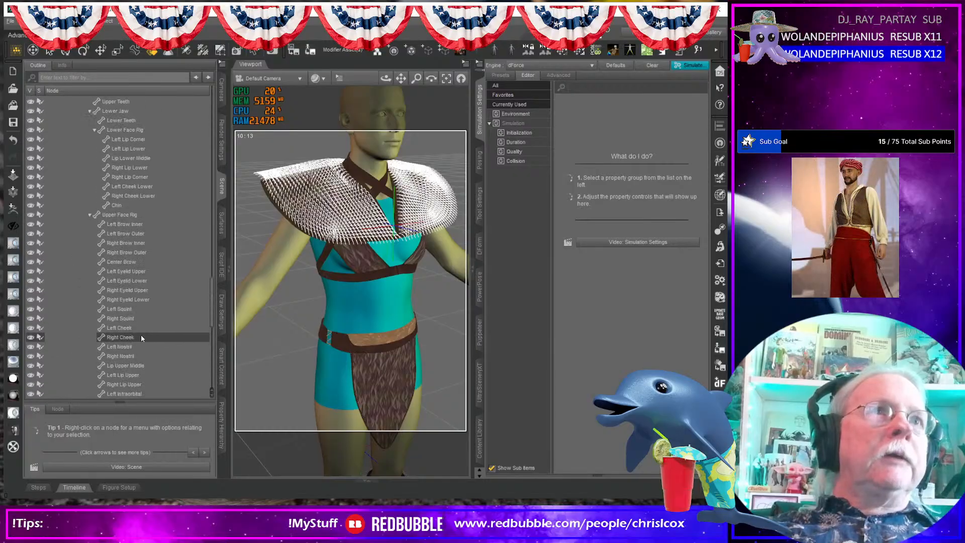
{"action": "scroll", "coordinate": [141, 334], "scroll_direction": "down", "scroll_amount": 10}
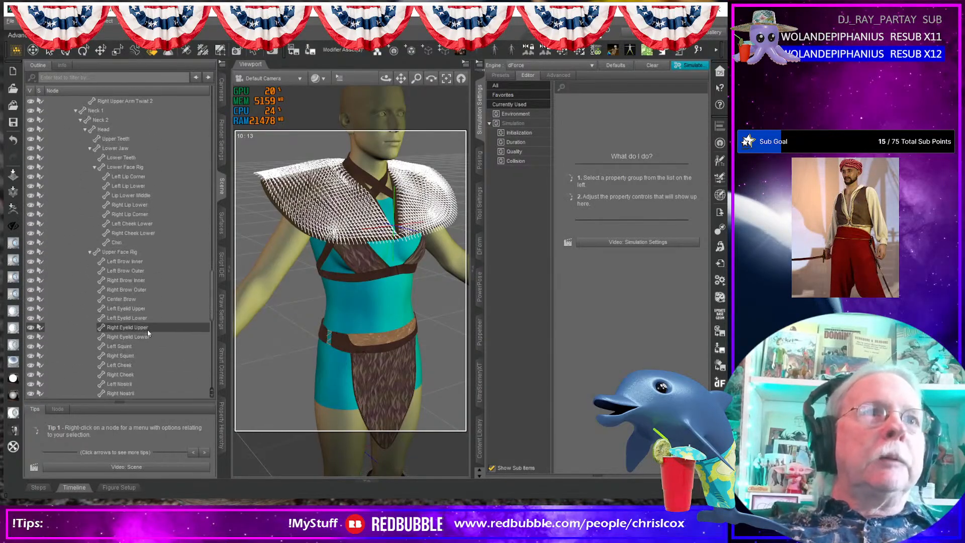
{"action": "scroll", "coordinate": [147, 328], "scroll_direction": "down", "scroll_amount": 5}
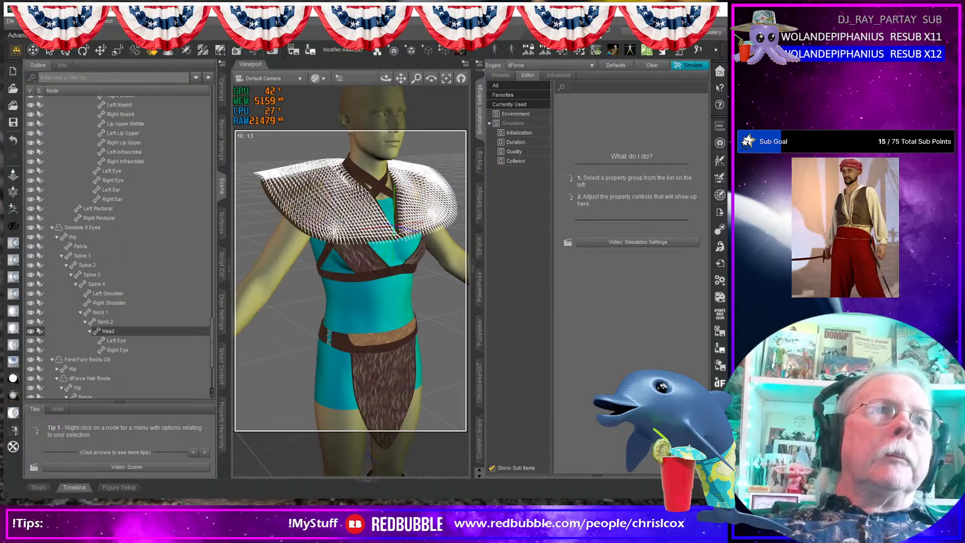
{"action": "left_click", "coordinate": [305, 217]}
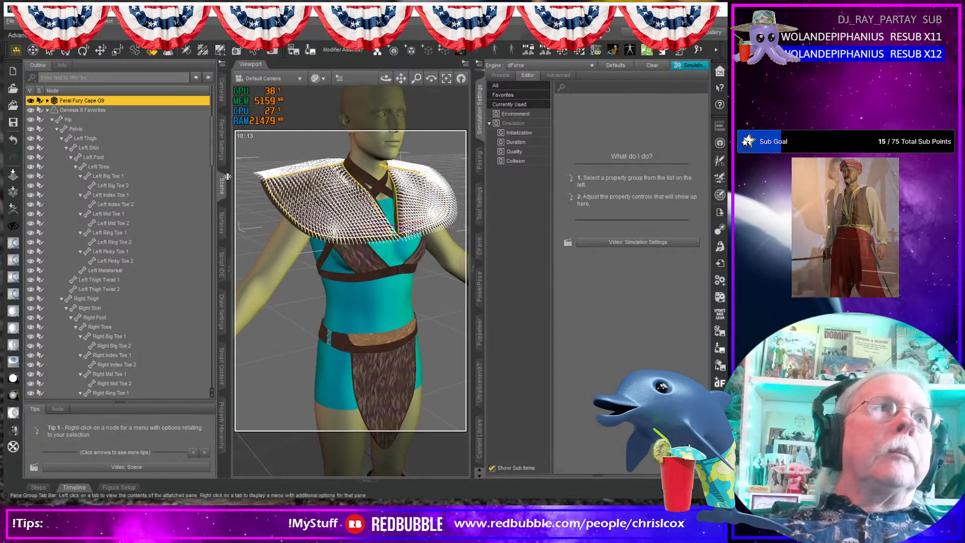
{"action": "left_click", "coordinate": [48, 101]}
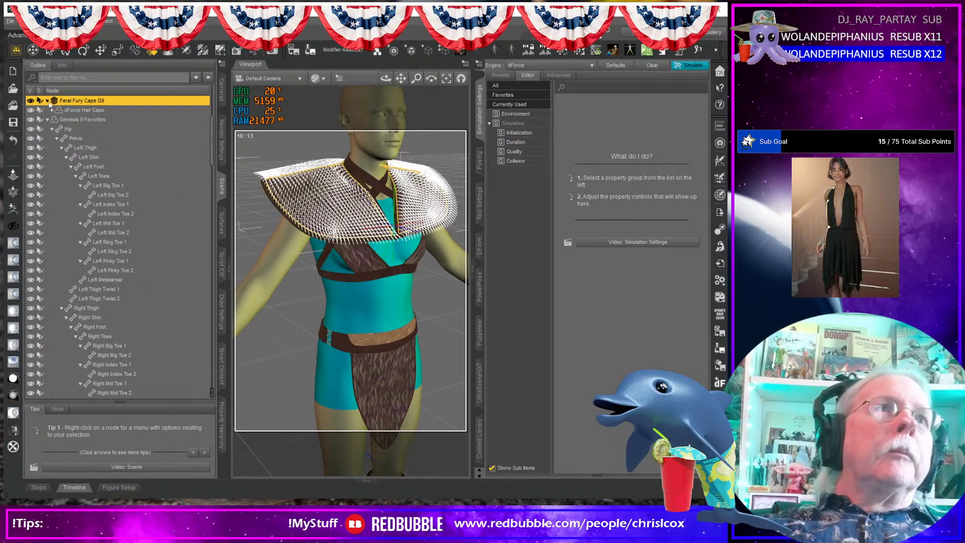
{"action": "left_click", "coordinate": [84, 111]}
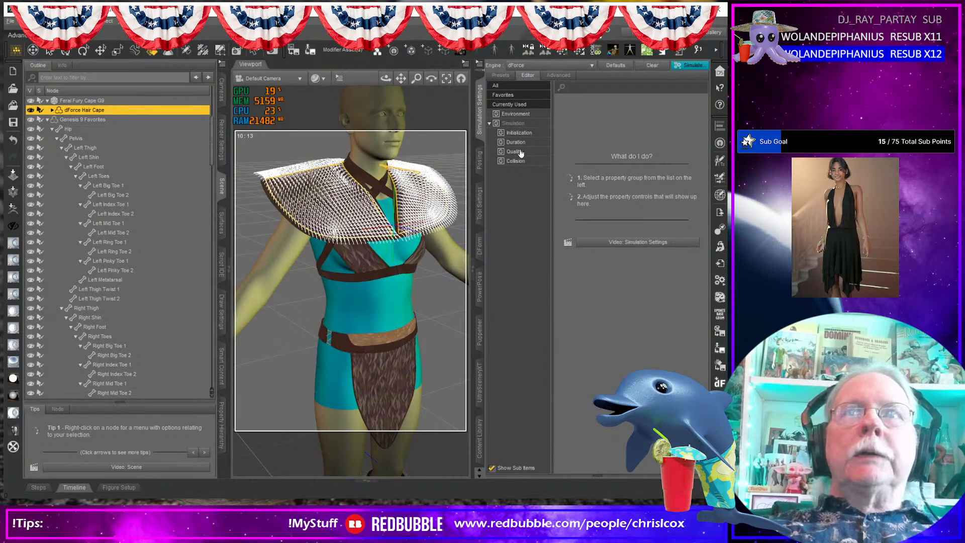
{"action": "left_click", "coordinate": [482, 117]}
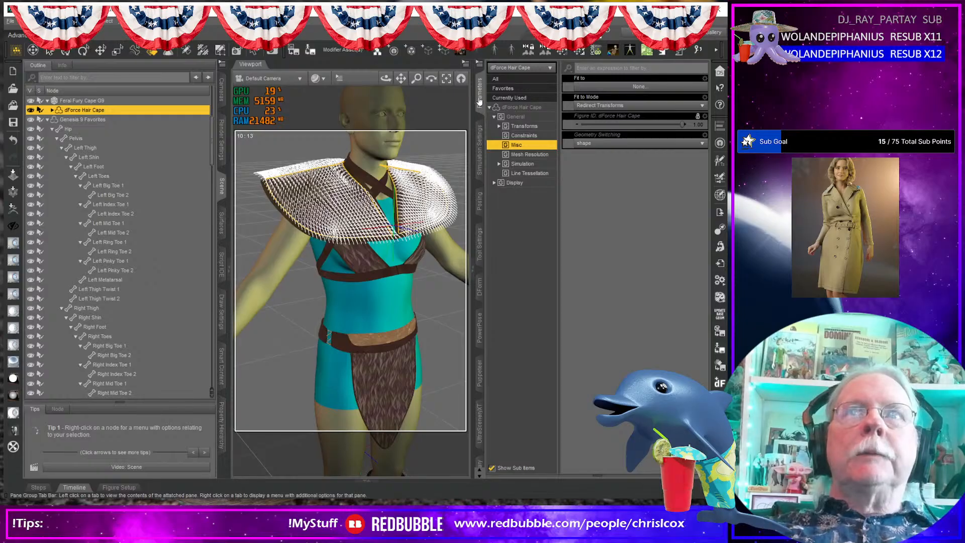
{"action": "left_click", "coordinate": [534, 174]}
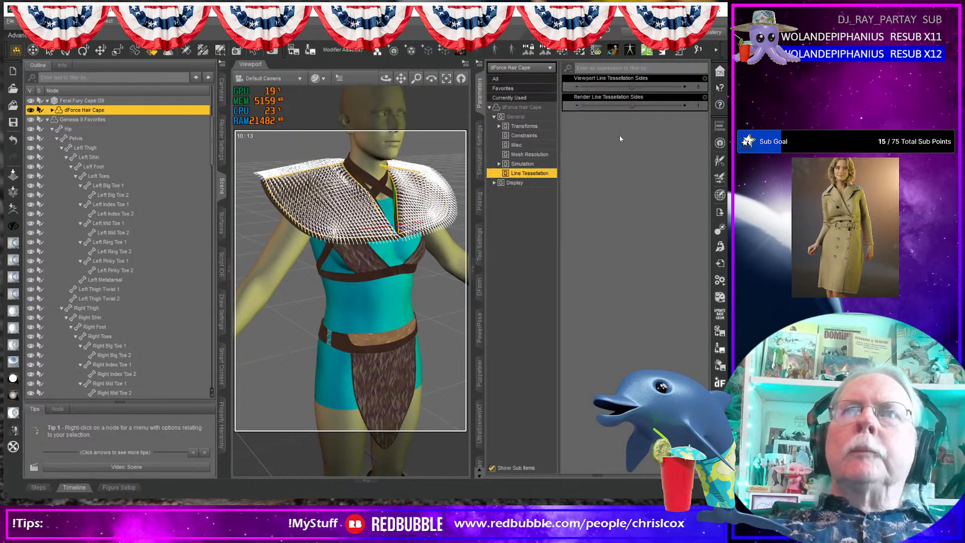
{"action": "left_click", "coordinate": [699, 86]}
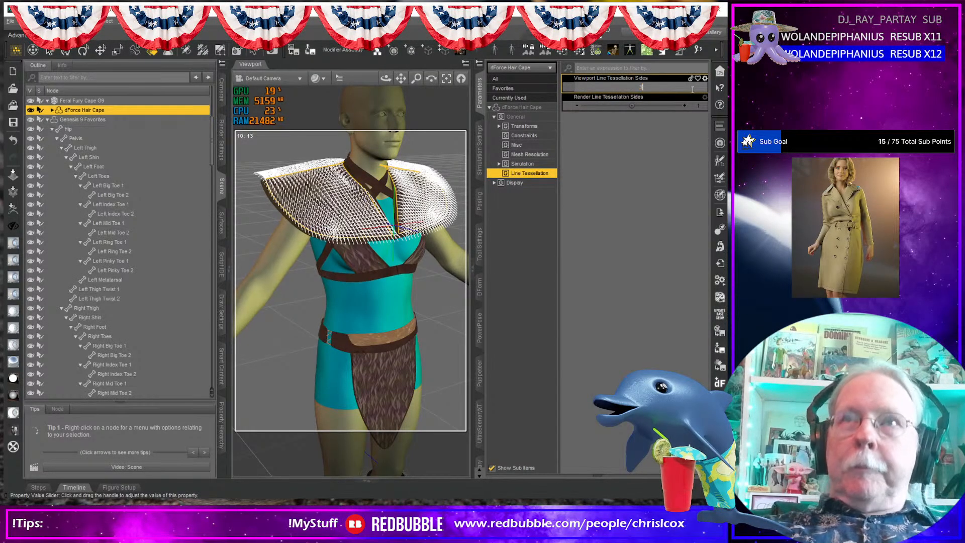
{"action": "type", "text": "3"}
{"action": "key", "text": "Return"}
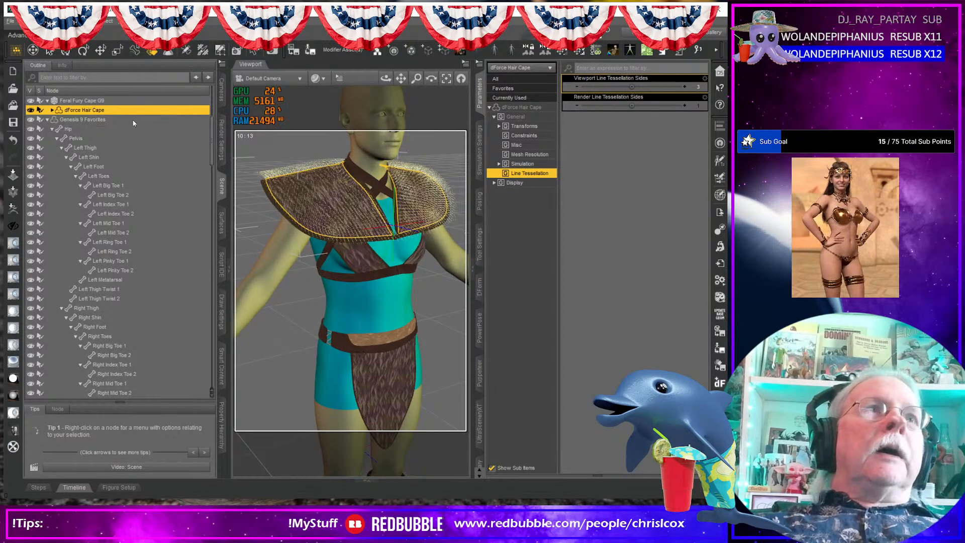
- Start saving dForce Hair Cape as a figure/prop asset with the file name Feral Fury Cape Fur G9 in the Feral Fury G9 folder
{"action": "left_click", "coordinate": [310, 51]}
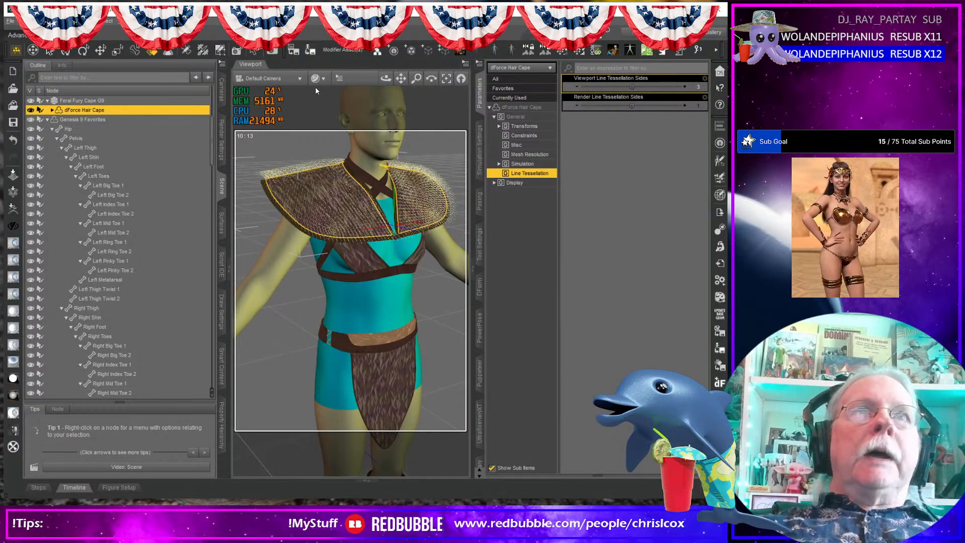
{"action": "left_click", "coordinate": [190, 125]}
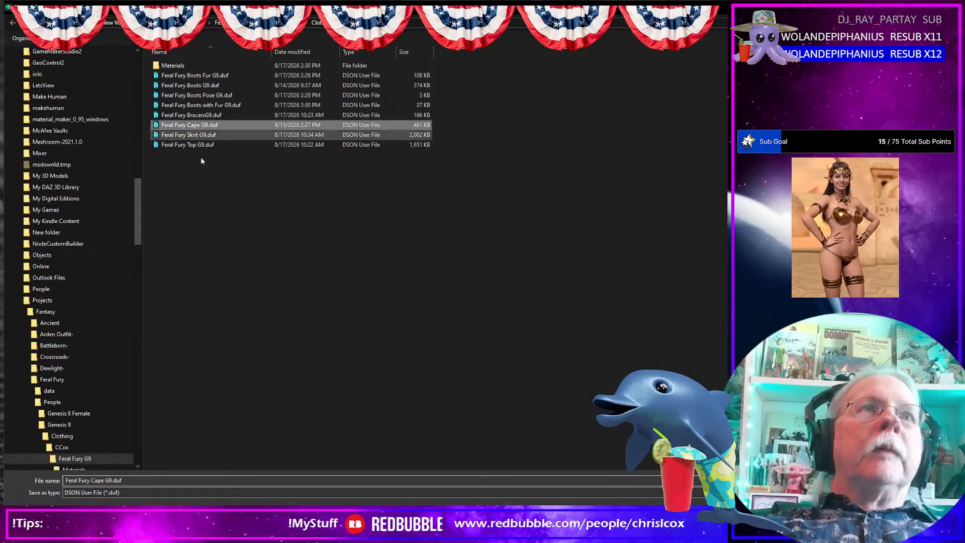
{"action": "left_click", "coordinate": [145, 480]}
{"action": "left_click", "coordinate": [146, 480]}
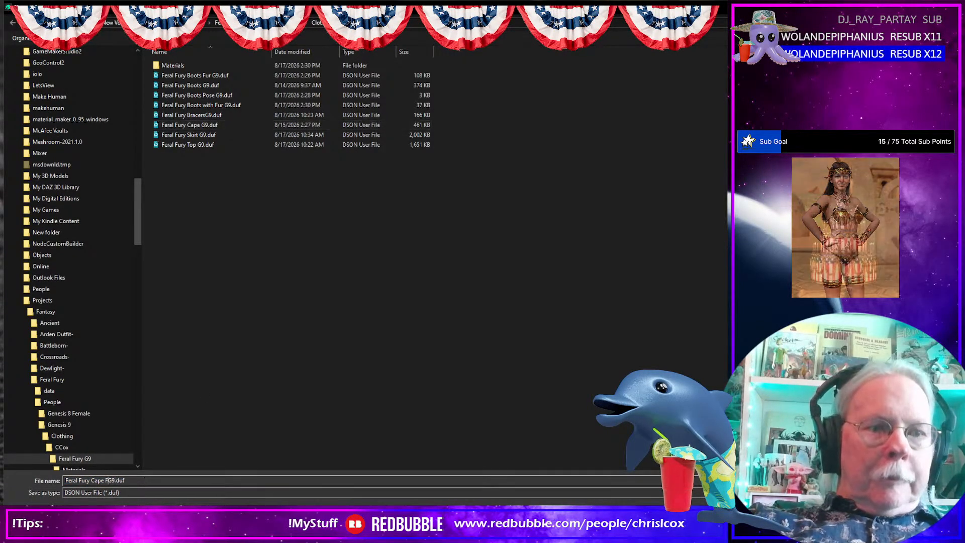
{"action": "key", "text": "Left"}
{"action": "key", "text": "Left"}
{"action": "key", "text": "Left"}
{"action": "key", "text": "Left"}
{"action": "key", "text": "Left"}
{"action": "key", "text": "Left"}
{"action": "type", "text": "Fur"}
{"action": "key", "text": "Return"}
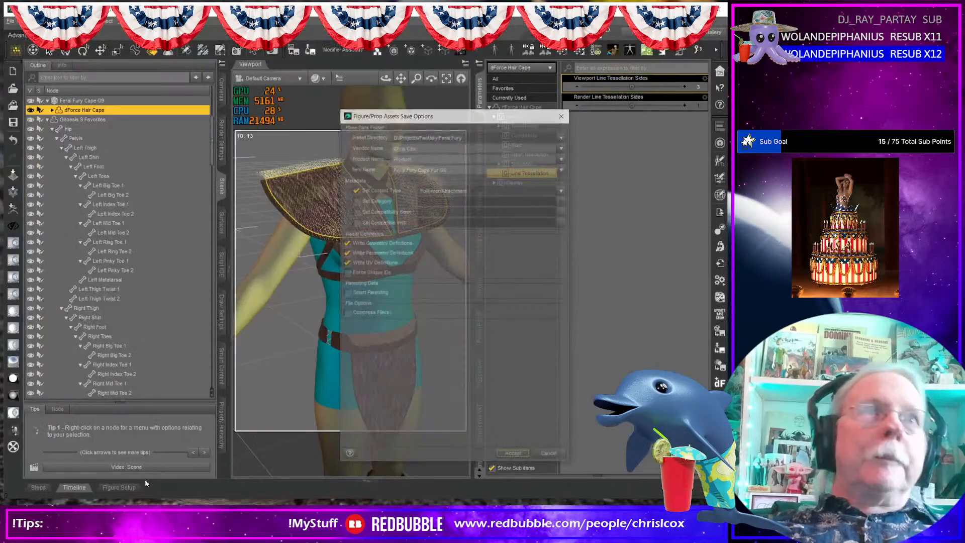
- Set the asset's product name to Feral Fury and its content type to Follower/Hair, and accept the save options
{"action": "left_click", "coordinate": [564, 159]}
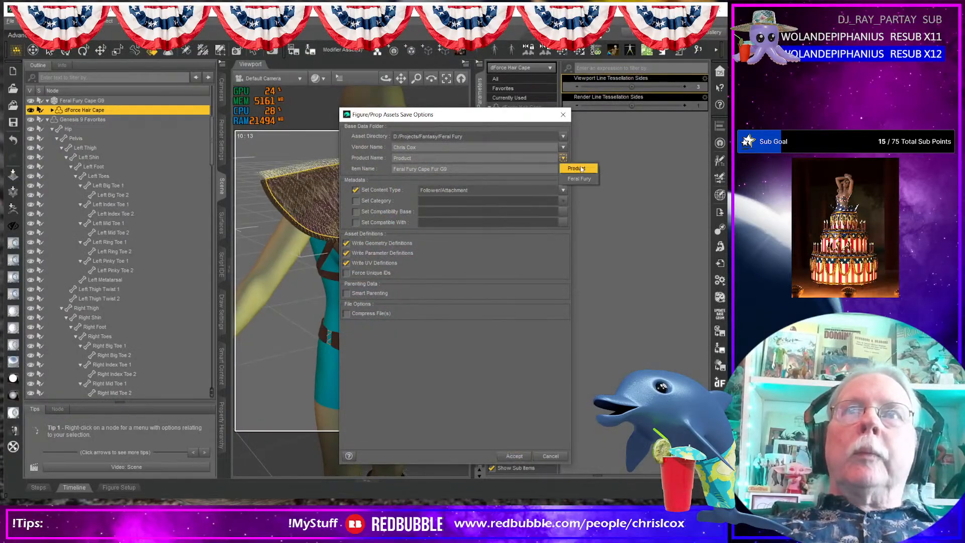
{"action": "left_click", "coordinate": [578, 176]}
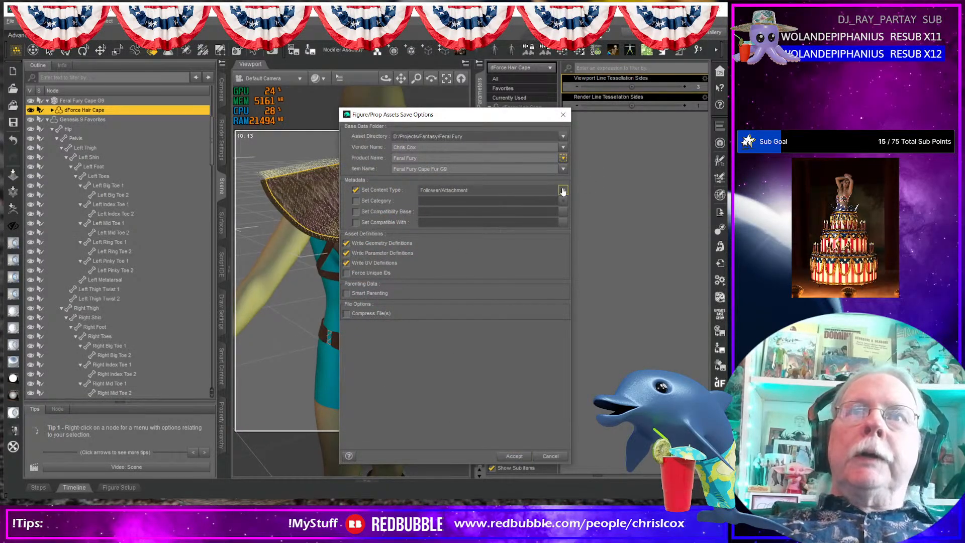
{"action": "left_click", "coordinate": [482, 190]}
{"action": "left_click", "coordinate": [436, 240]}
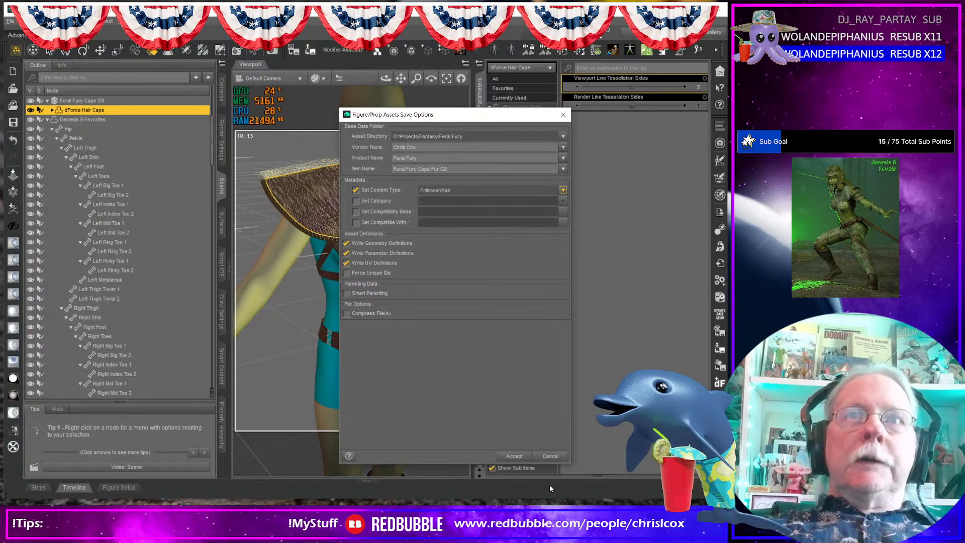
{"action": "left_click", "coordinate": [514, 456]}
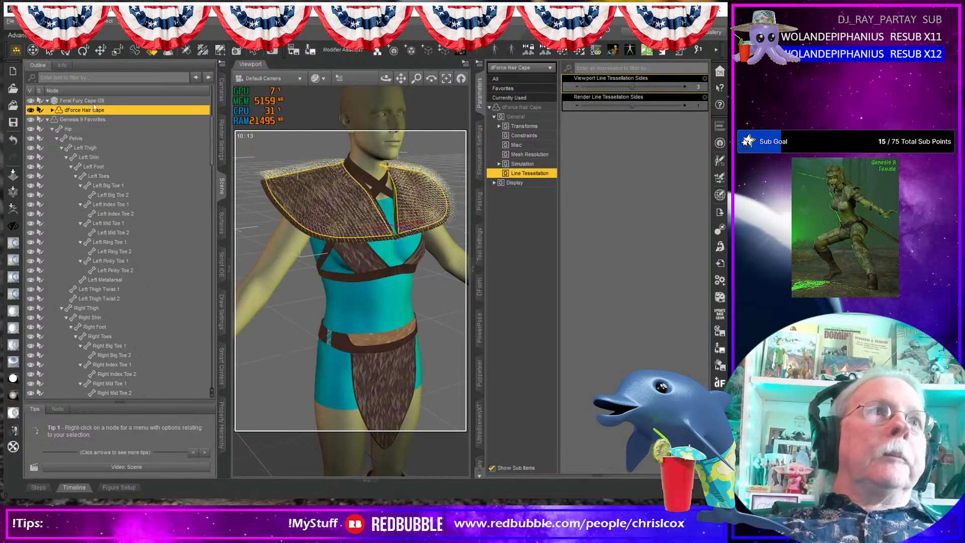
- Delete dForce Hair Cape from the scene and select Feral Fury Cape G9
{"action": "key", "text": "Delete"}
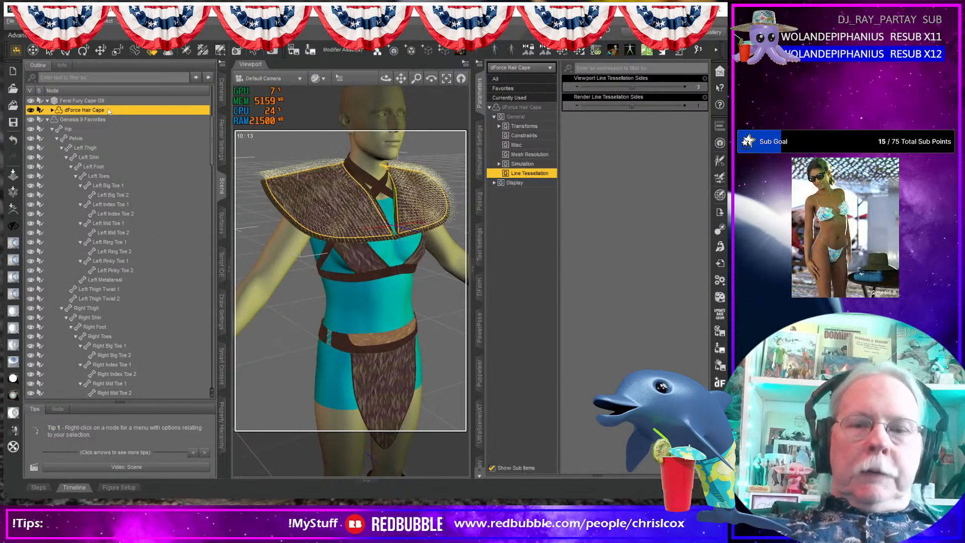
{"action": "left_click", "coordinate": [101, 100]}
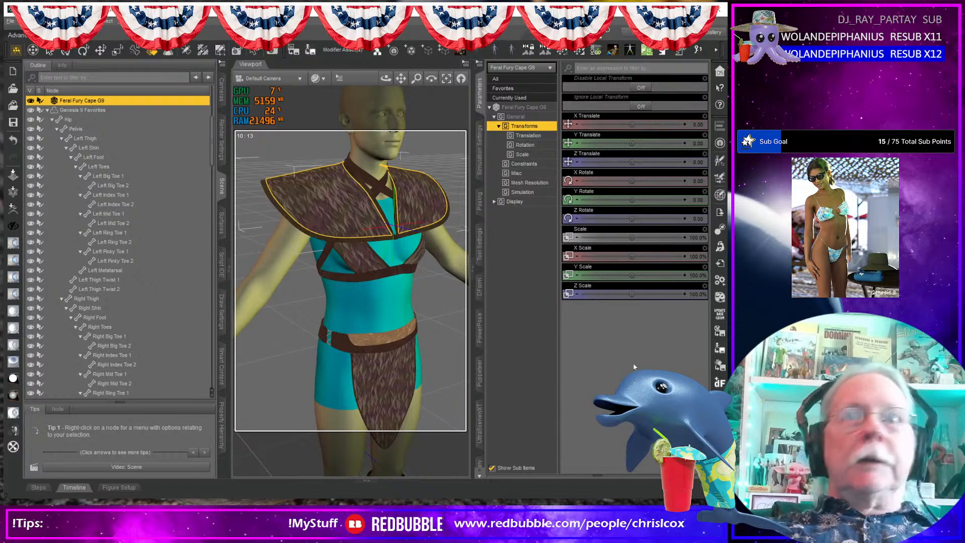
{"action": "left_click", "coordinate": [479, 425]}
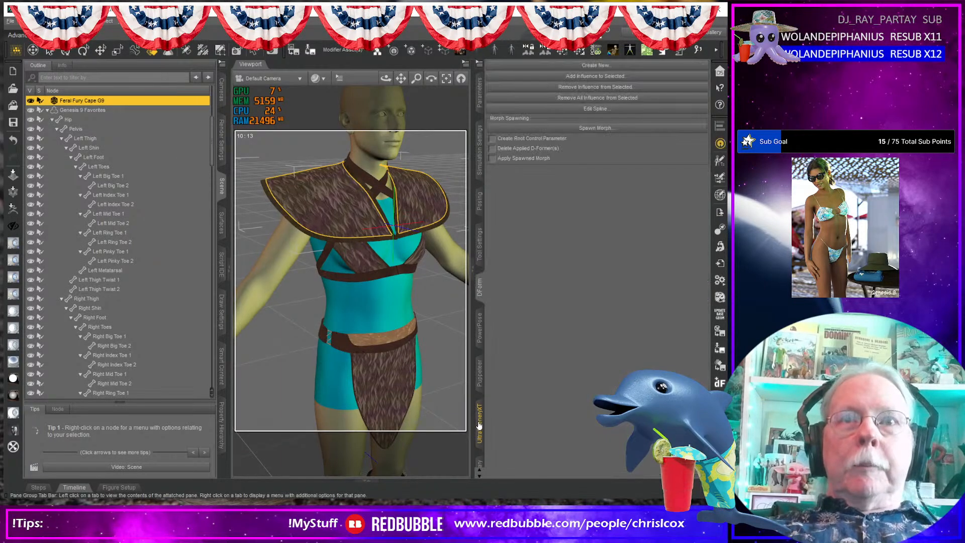
- Load the Feral Fury Cape Fur G9 asset from the Feral Fury G9 content folder with the cape selected
{"action": "left_click", "coordinate": [479, 435]}
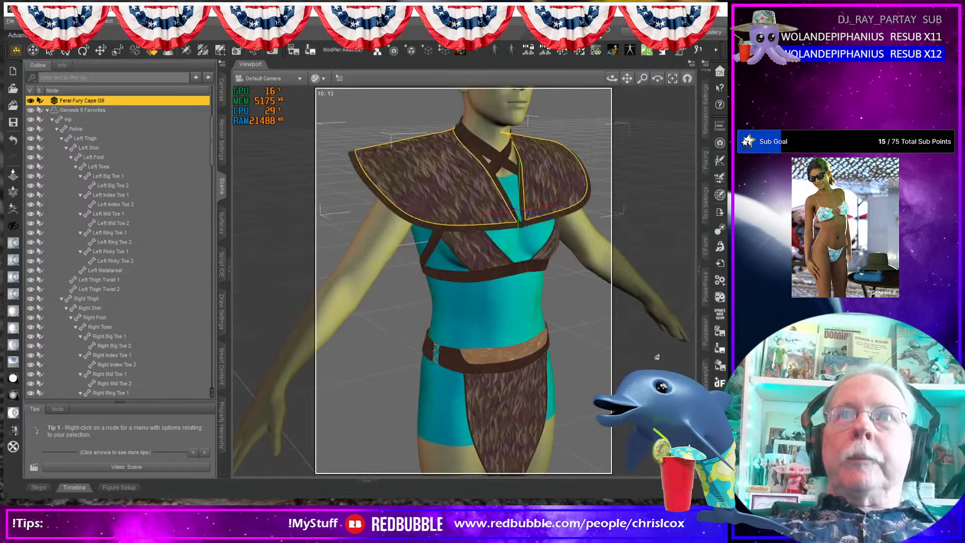
{"action": "left_click", "coordinate": [705, 438]}
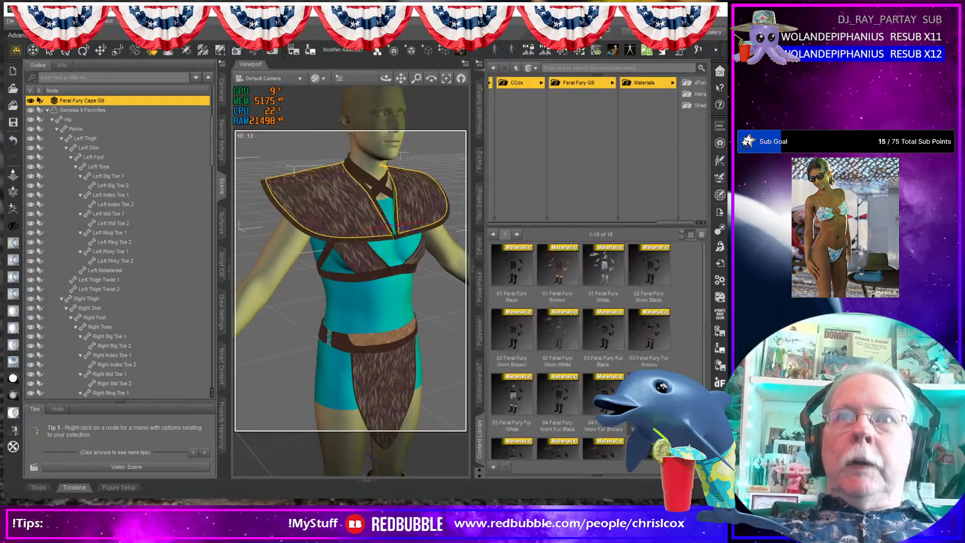
{"action": "left_click", "coordinate": [578, 84]}
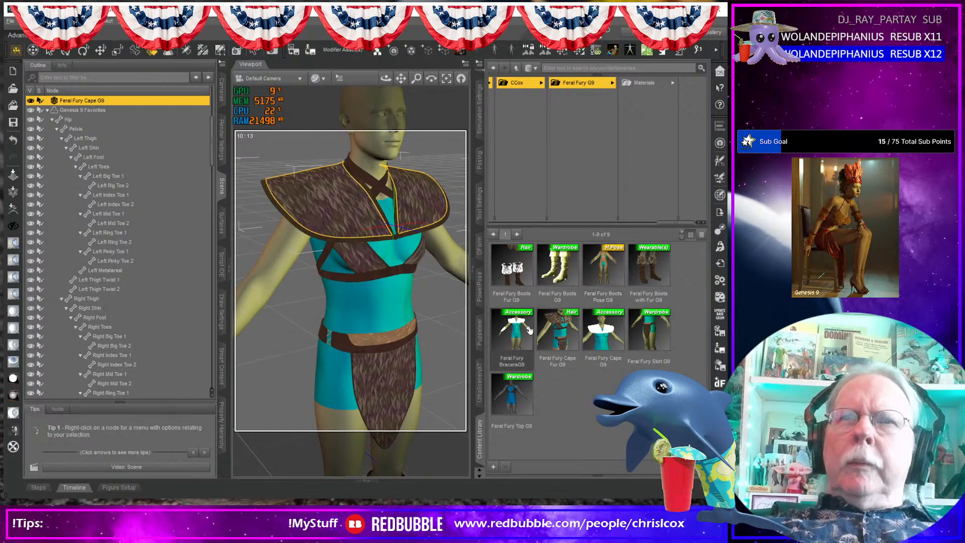
{"action": "double_click", "coordinate": [563, 338]}
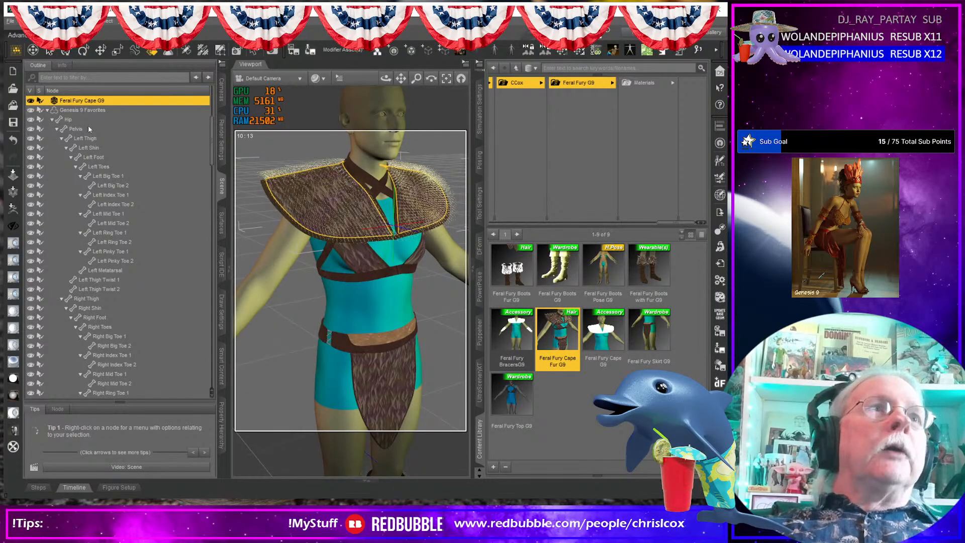
- Collapse the Genesis 9 Favorites hierarchy and parent dForce Hair Cape to Feral Fury Cape G9
{"action": "scroll", "coordinate": [147, 351], "scroll_direction": "down", "scroll_amount": 10}
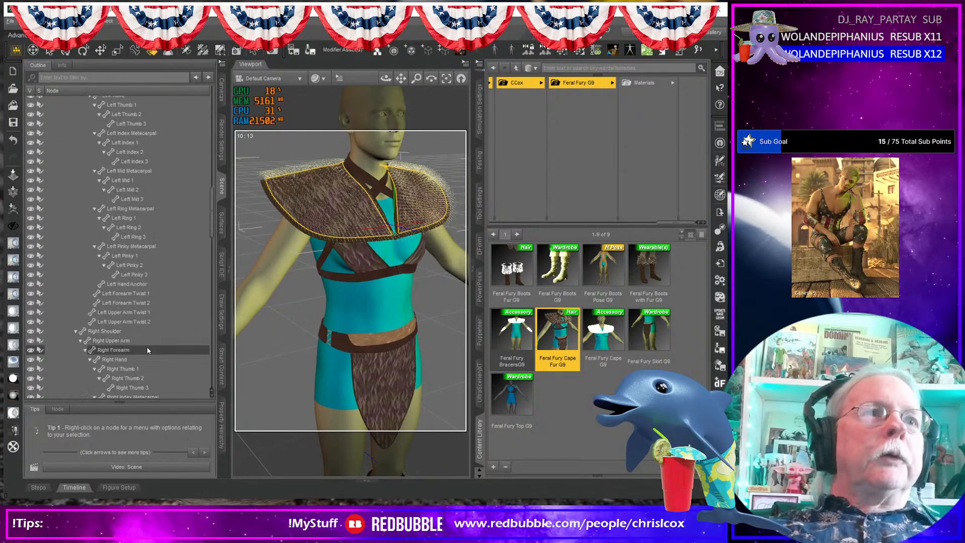
{"action": "scroll", "coordinate": [147, 347], "scroll_direction": "up", "scroll_amount": 15}
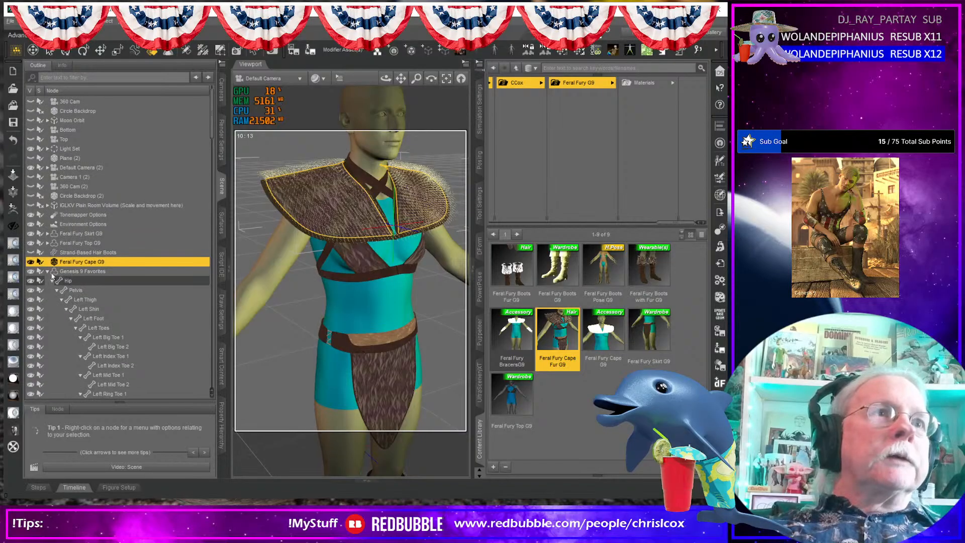
{"action": "left_click", "coordinate": [50, 273]}
{"action": "left_click", "coordinate": [47, 271]}
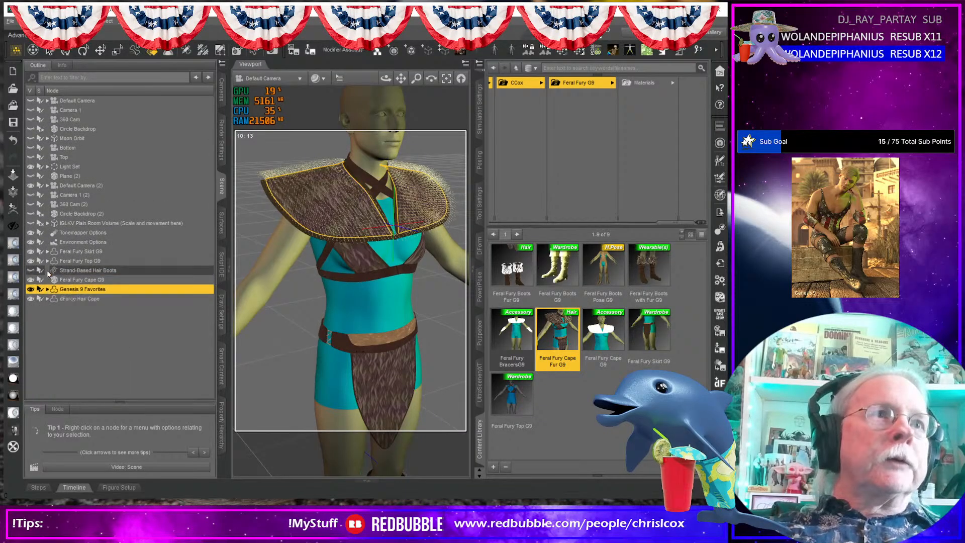
{"action": "left_click", "coordinate": [91, 300]}
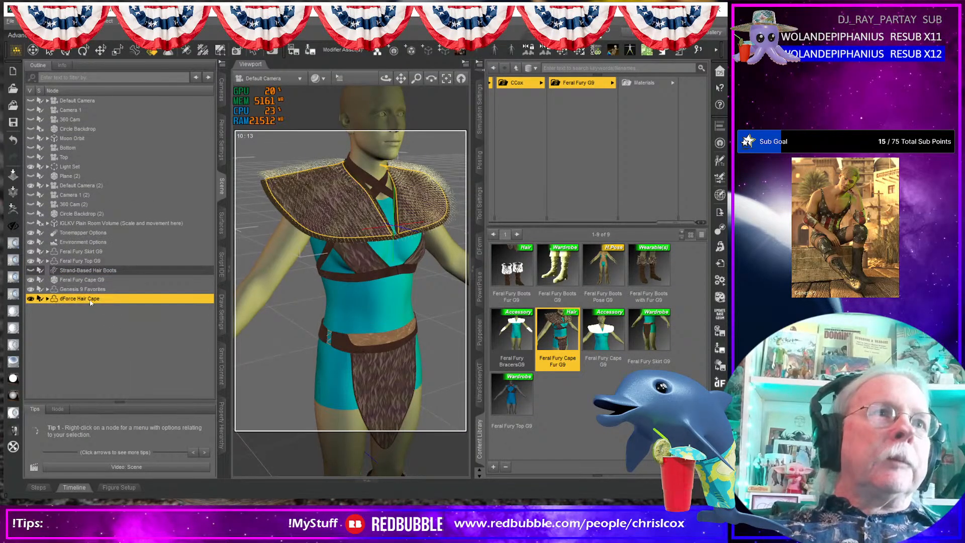
{"action": "left_click_drag", "start_coordinate": [90, 300], "coordinate": [108, 279]}
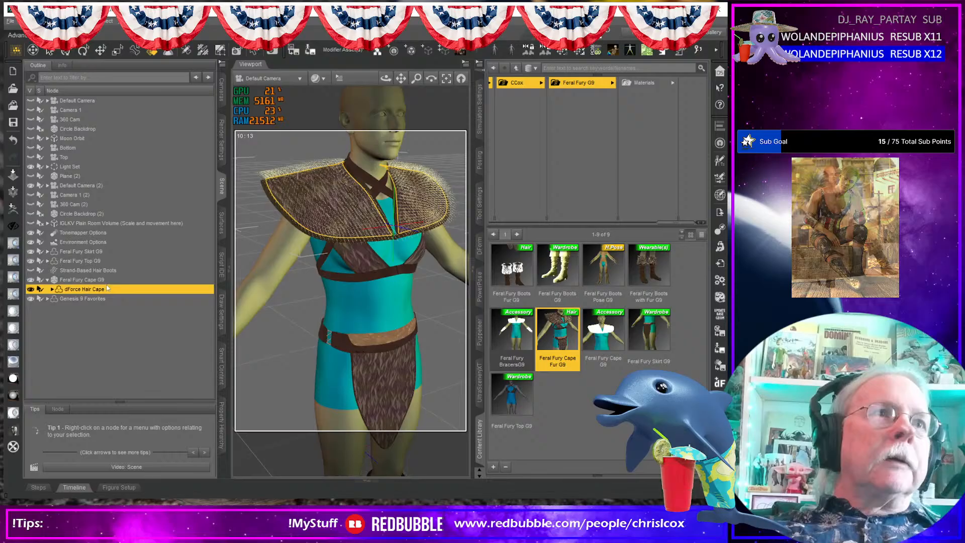
- Collapse the Hip of Genesis 9 Favorites and parent Feral Fury Cape G9 to Spine 4 under Genesis 9 Eyes
{"action": "left_click", "coordinate": [82, 280]}
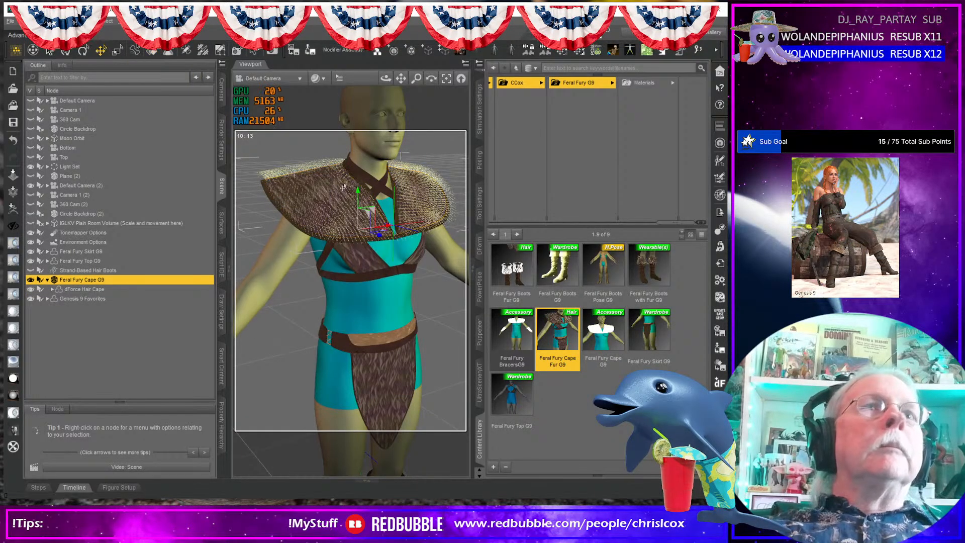
{"action": "left_click", "coordinate": [386, 206]}
{"action": "left_click", "coordinate": [386, 206]}
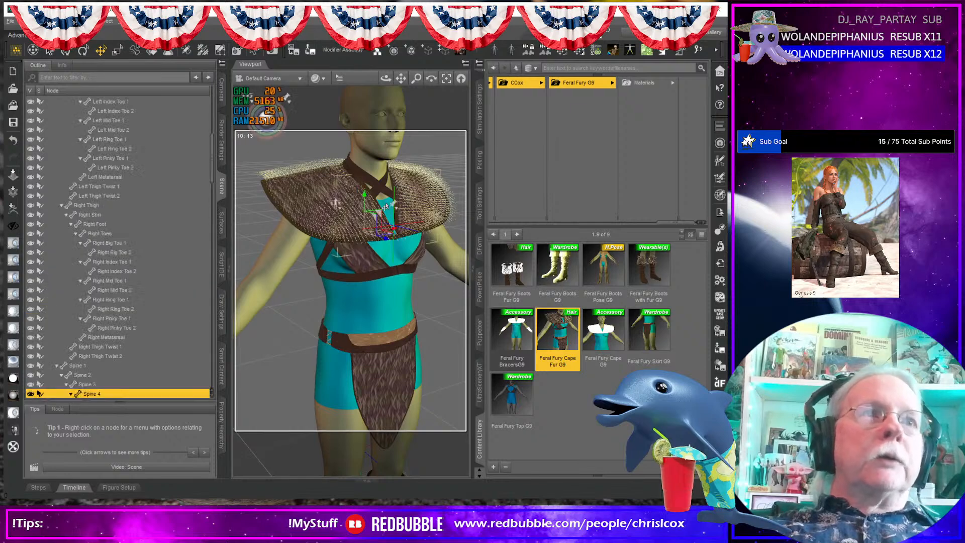
{"action": "scroll", "coordinate": [162, 315], "scroll_direction": "up", "scroll_amount": 9}
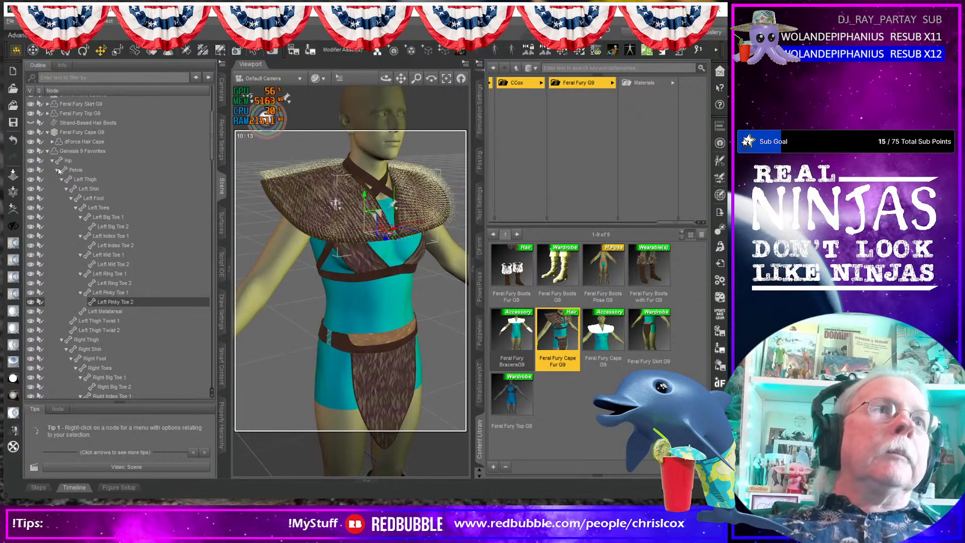
{"action": "left_click", "coordinate": [53, 161]}
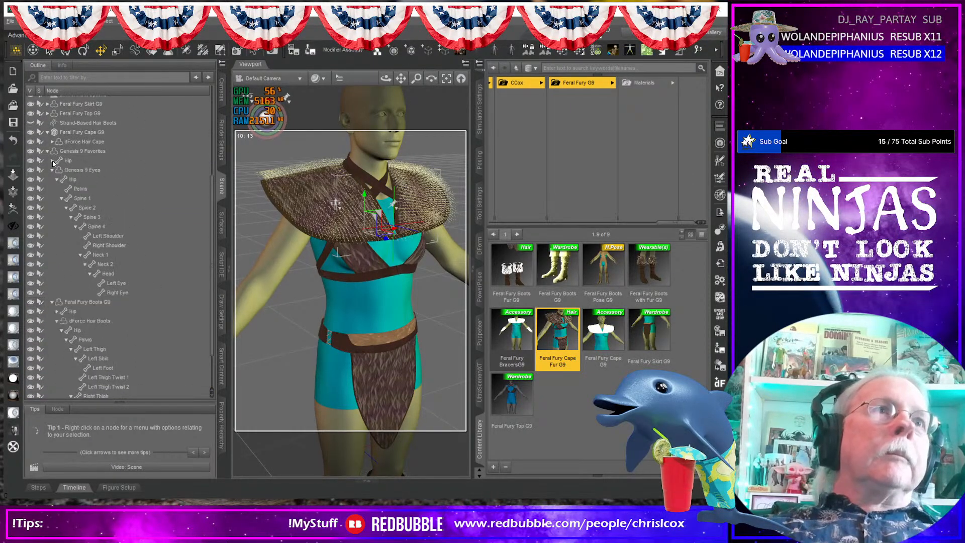
{"action": "left_click", "coordinate": [97, 133]}
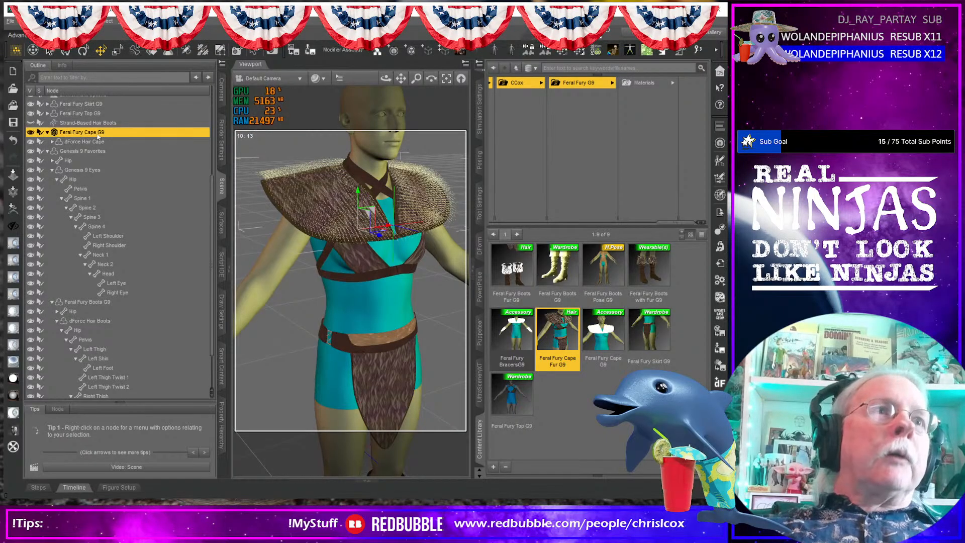
{"action": "left_click_drag", "start_coordinate": [98, 136], "coordinate": [95, 228]}
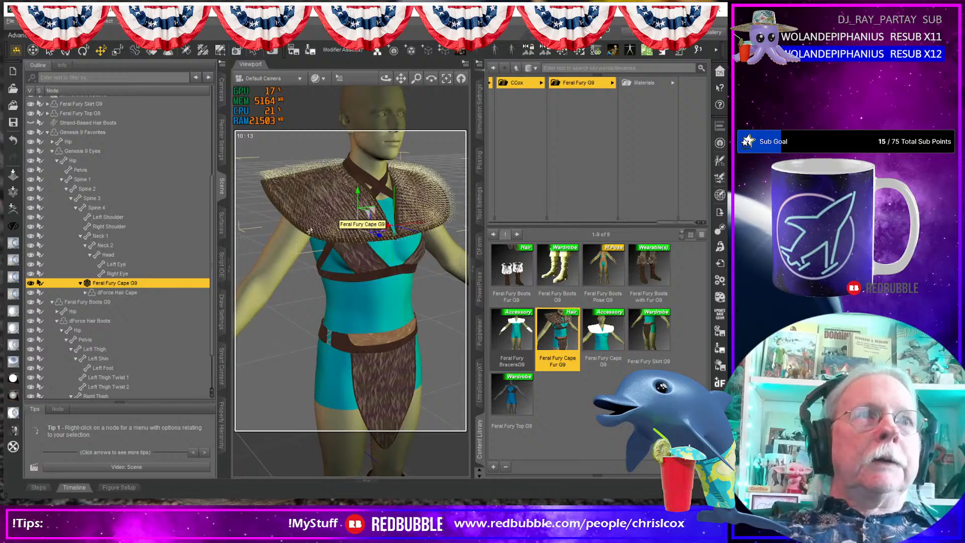
- Examine the surfaces of Feral Fury Cape G9 and the Simulation settings of dForce Hair Cape's Cape surface
{"action": "left_click", "coordinate": [221, 224]}
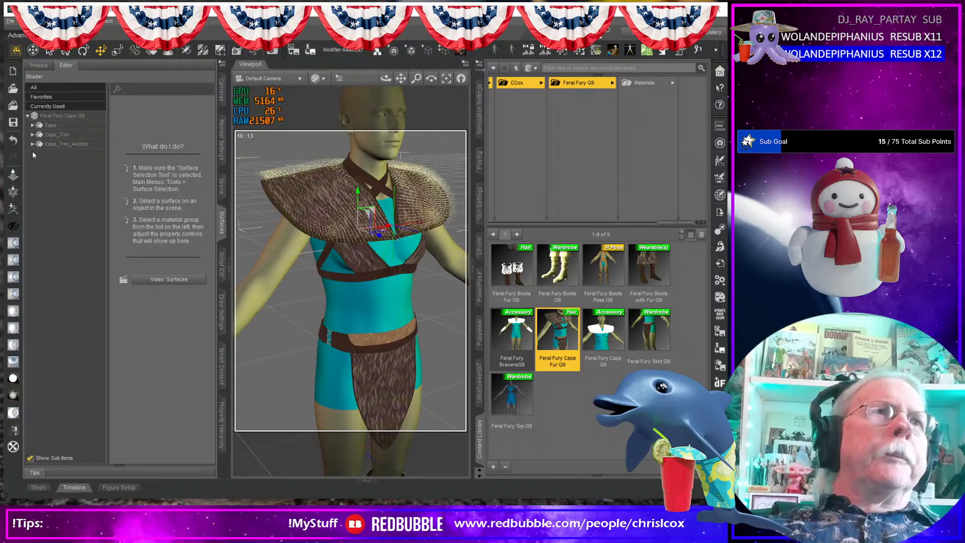
{"action": "left_click", "coordinate": [221, 186]}
{"action": "left_click", "coordinate": [140, 294]}
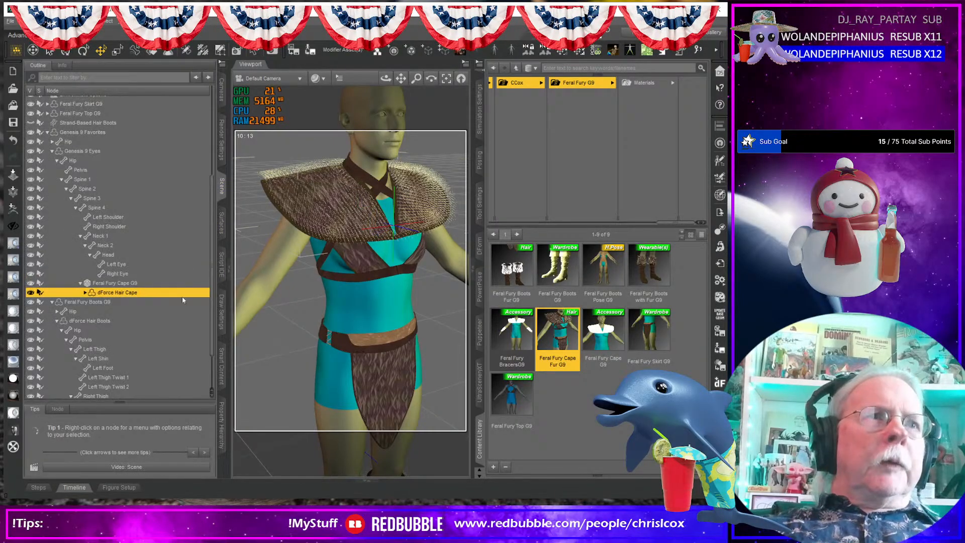
{"action": "left_click", "coordinate": [222, 221]}
{"action": "left_click", "coordinate": [27, 116]}
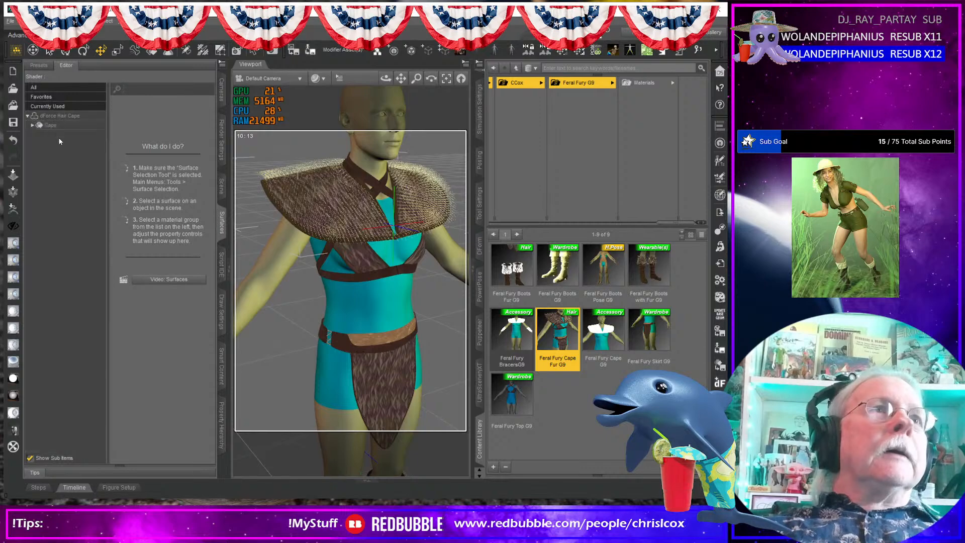
{"action": "left_click", "coordinate": [33, 124]}
{"action": "left_click", "coordinate": [61, 201]}
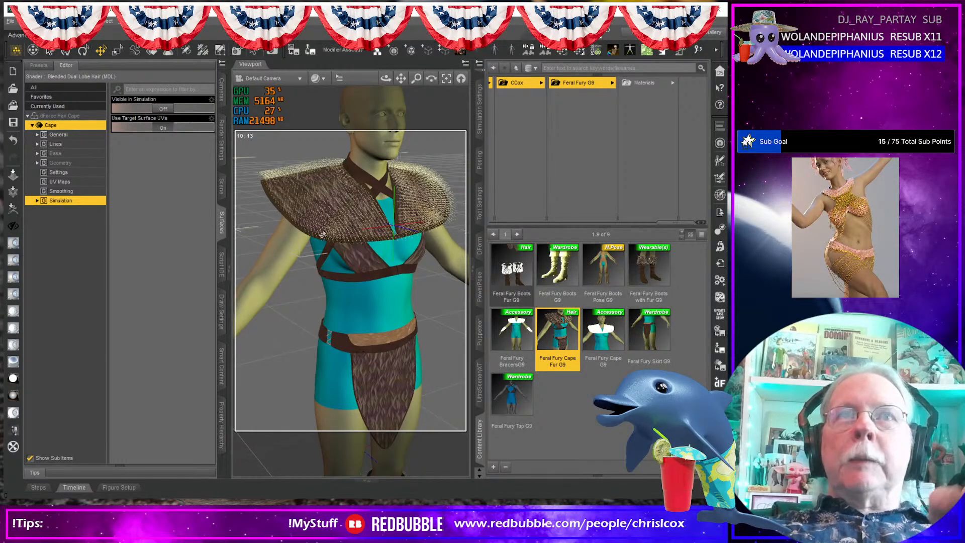
- Run a test dForce simulation of the cape and its fur, and clear the simulation
{"action": "left_click", "coordinate": [720, 280]}
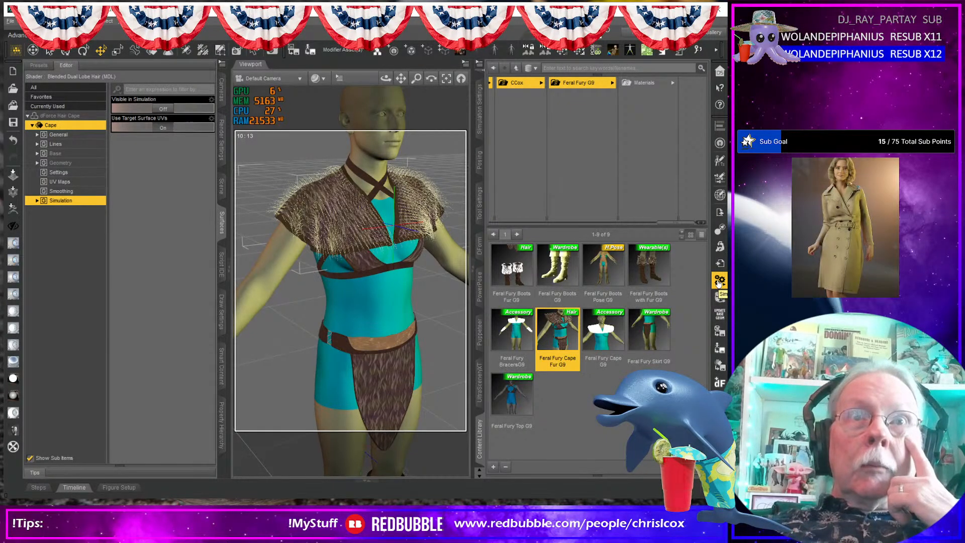
{"action": "left_click", "coordinate": [719, 298]}
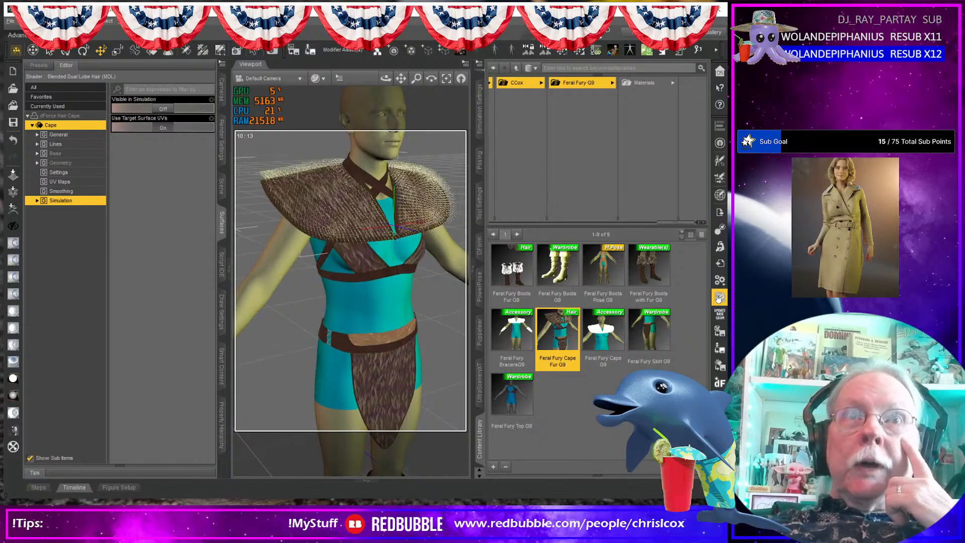
{"action": "left_click", "coordinate": [370, 100]}
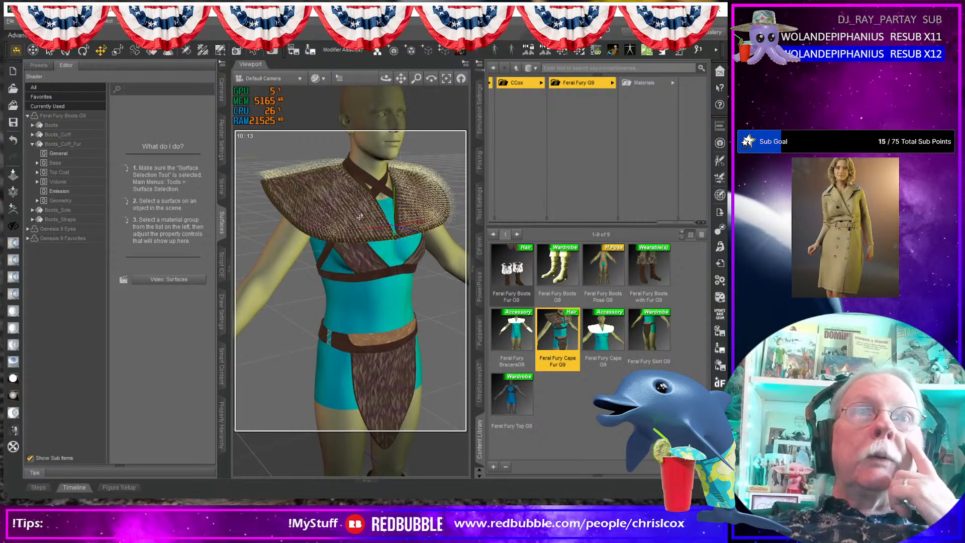
{"action": "left_click", "coordinate": [494, 469]}
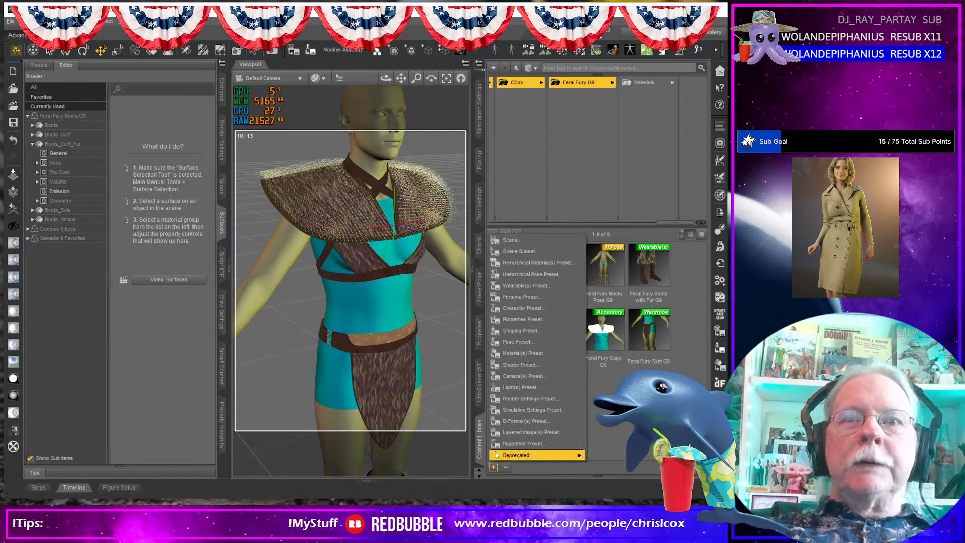
{"action": "left_click", "coordinate": [522, 286]}
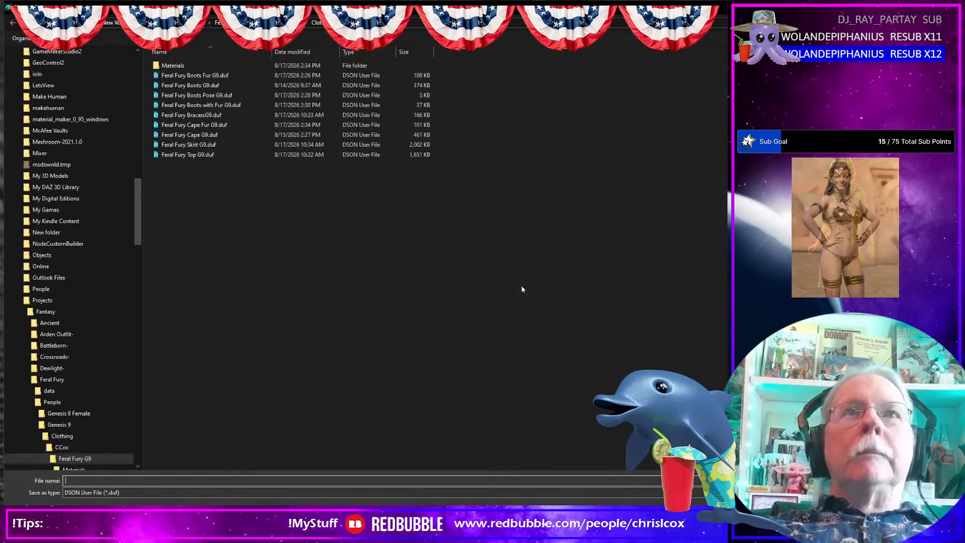
{"action": "left_click", "coordinate": [211, 129]}
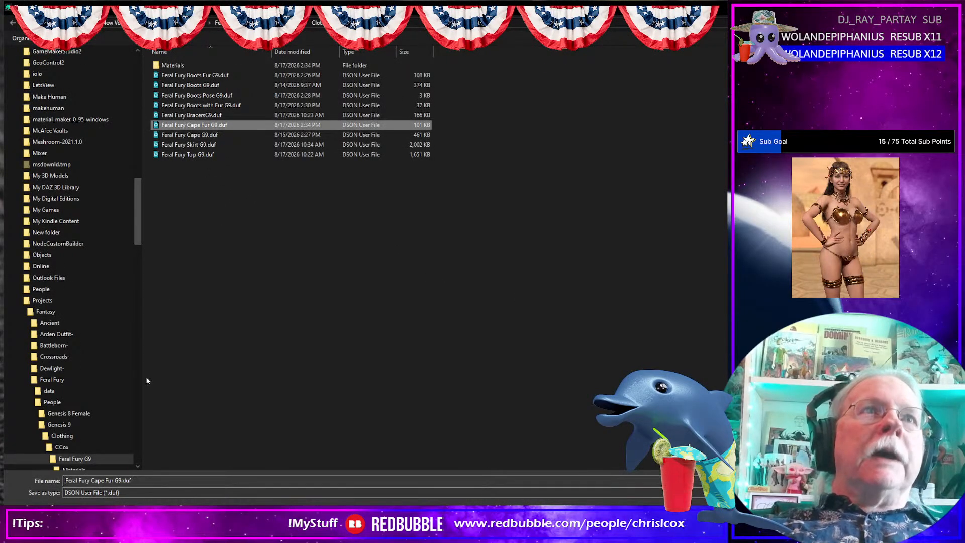
{"action": "left_click", "coordinate": [106, 480]}
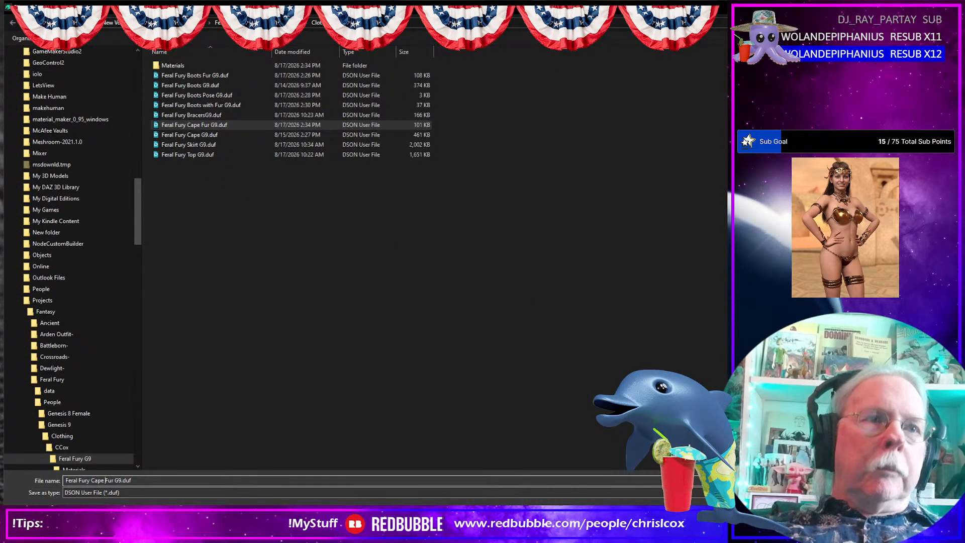
{"action": "type", "text": "with"}
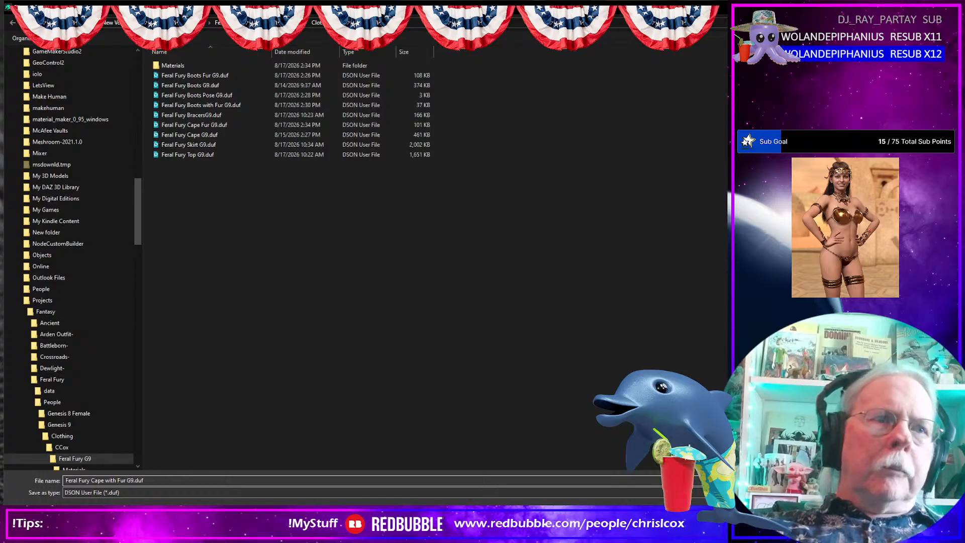
{"action": "key", "text": "Return"}
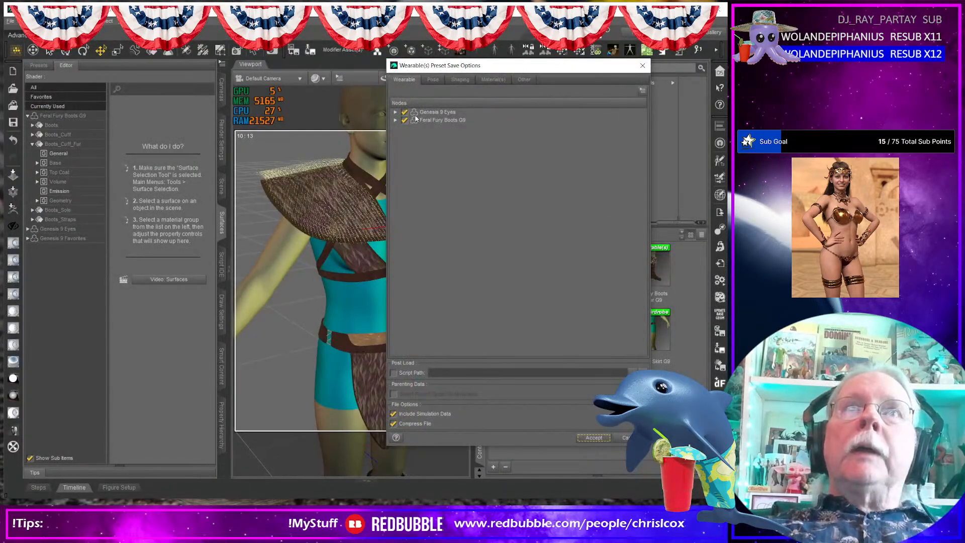
{"action": "left_click", "coordinate": [405, 112]}
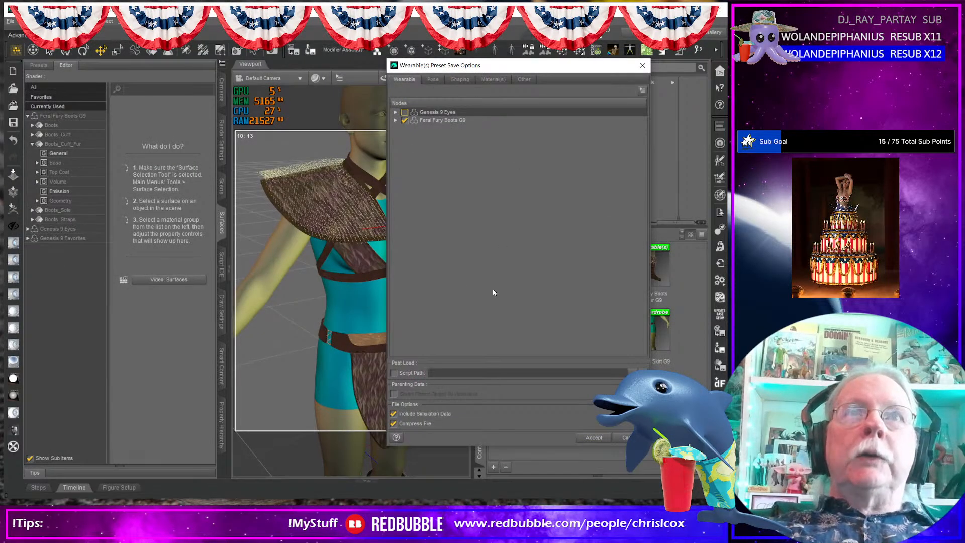
{"action": "left_click", "coordinate": [396, 120]}
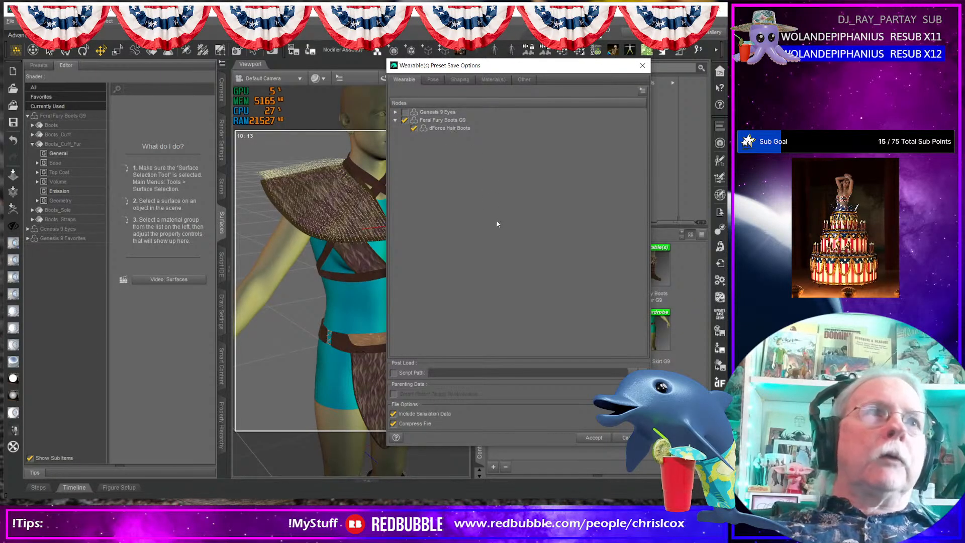
{"action": "left_click", "coordinate": [625, 437]}
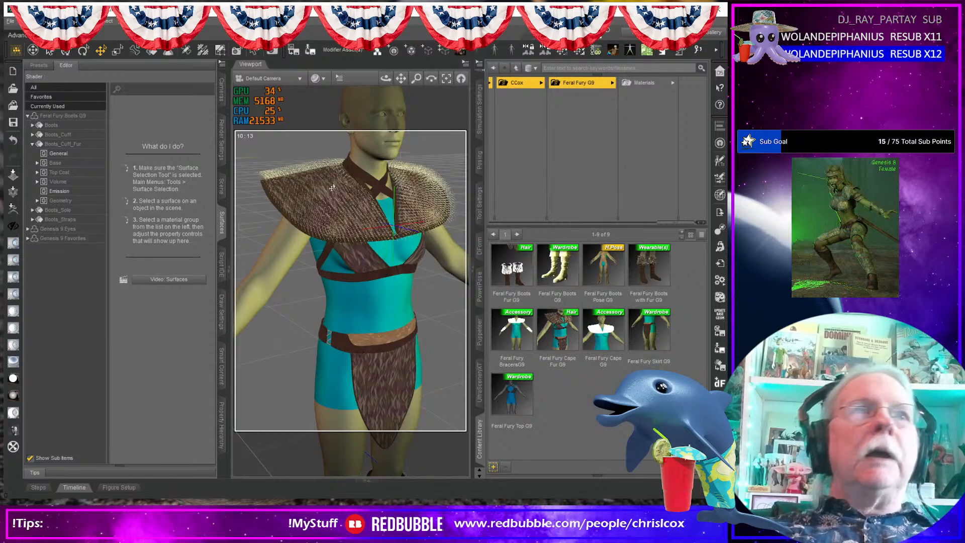
- Expand the Hip of Genesis 9 Favorites and collapse Left Shoulder, Right Shoulder and Neck 1 under its Spine 4
{"action": "left_click", "coordinate": [220, 189]}
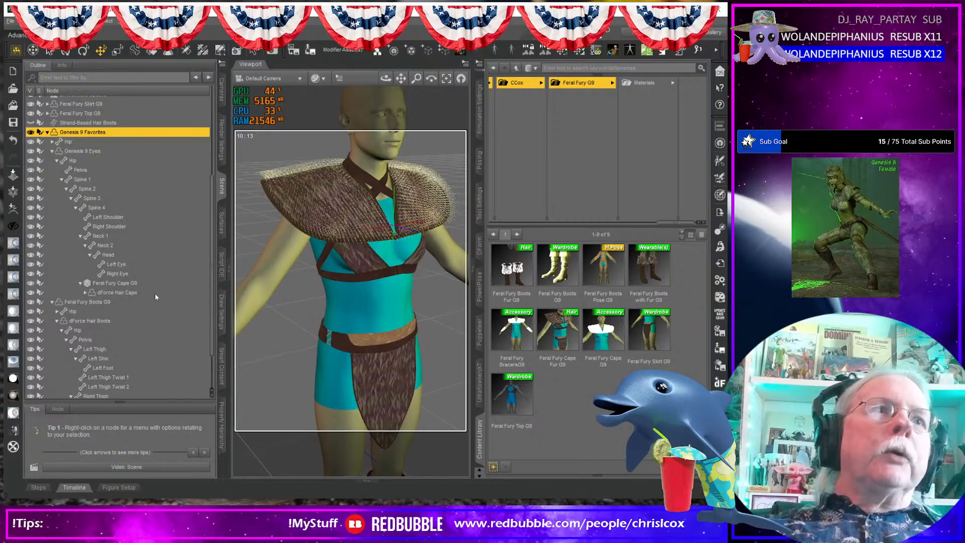
{"action": "left_click", "coordinate": [273, 204]}
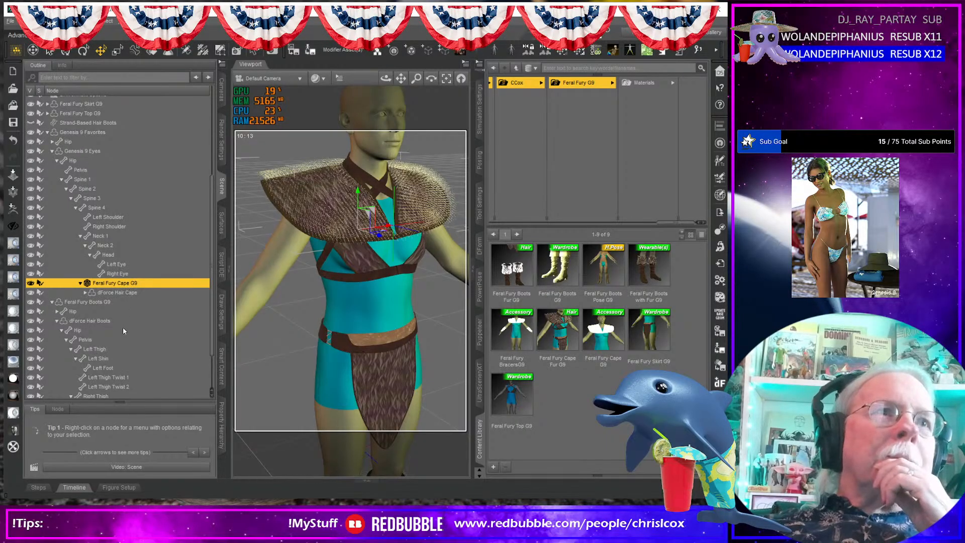
{"action": "left_click", "coordinate": [53, 143]}
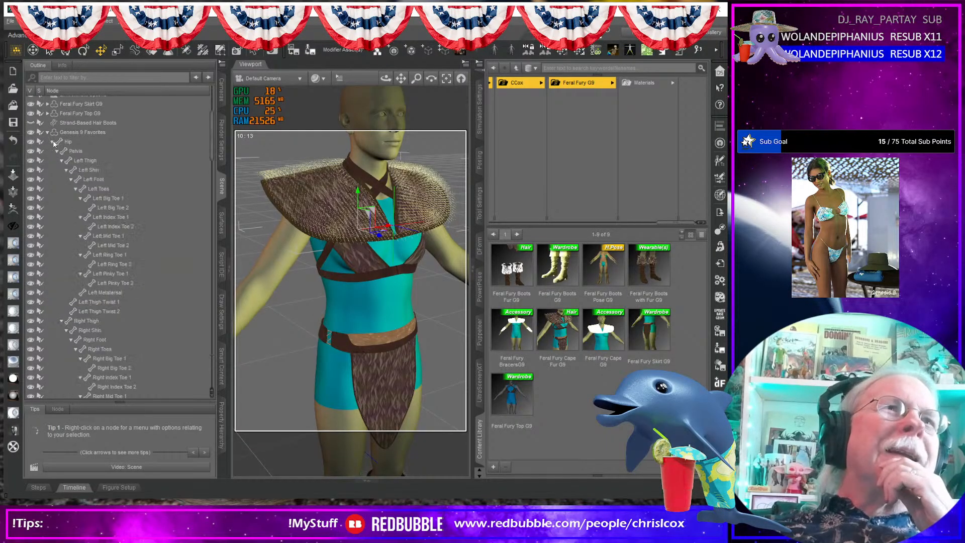
{"action": "scroll", "coordinate": [149, 272], "scroll_direction": "down", "scroll_amount": 8}
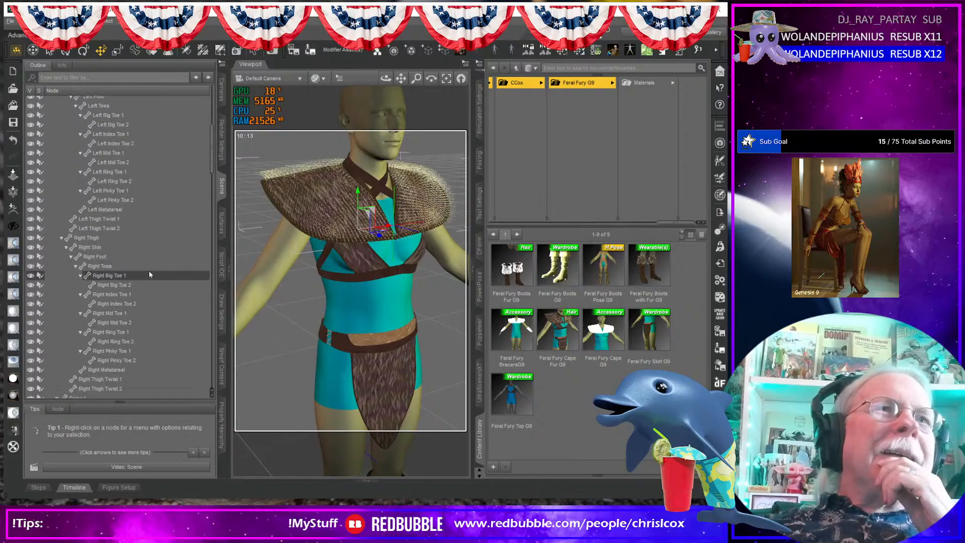
{"action": "scroll", "coordinate": [149, 273], "scroll_direction": "up", "scroll_amount": 3}
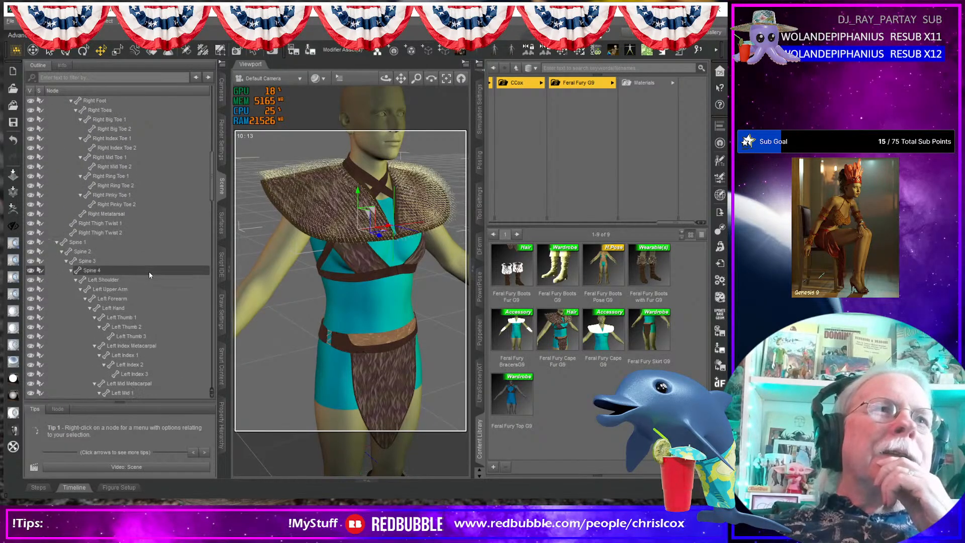
{"action": "scroll", "coordinate": [150, 273], "scroll_direction": "down", "scroll_amount": 3}
{"action": "left_click", "coordinate": [76, 277]}
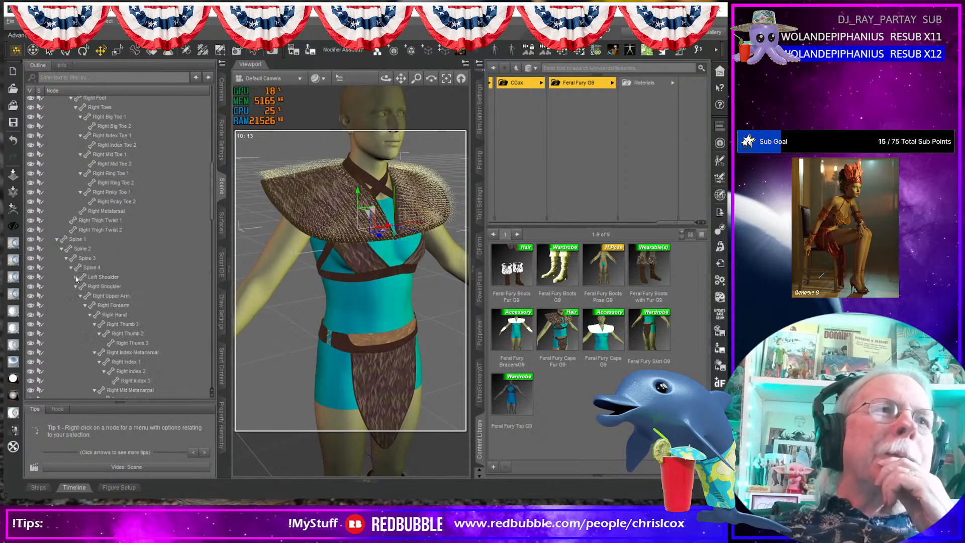
{"action": "left_click", "coordinate": [76, 287]}
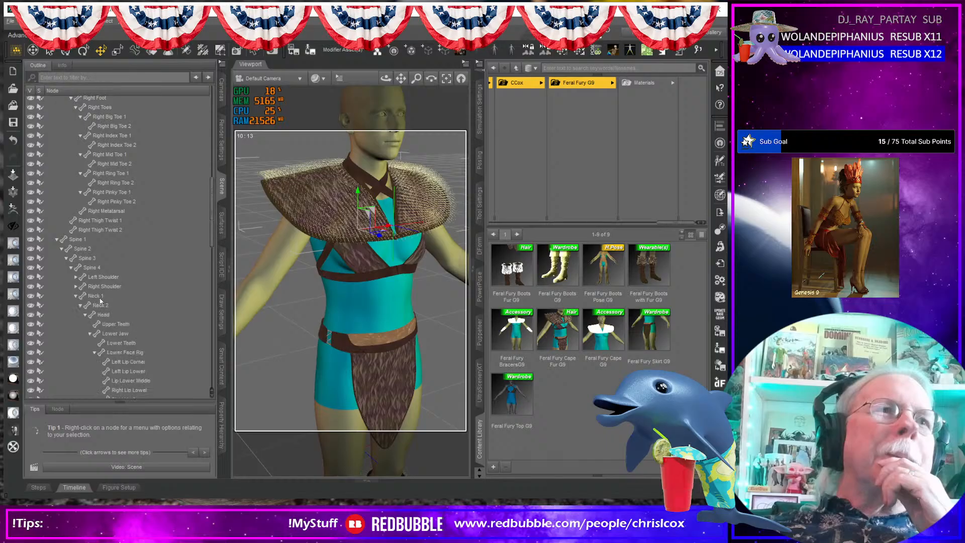
{"action": "left_click", "coordinate": [76, 297]}
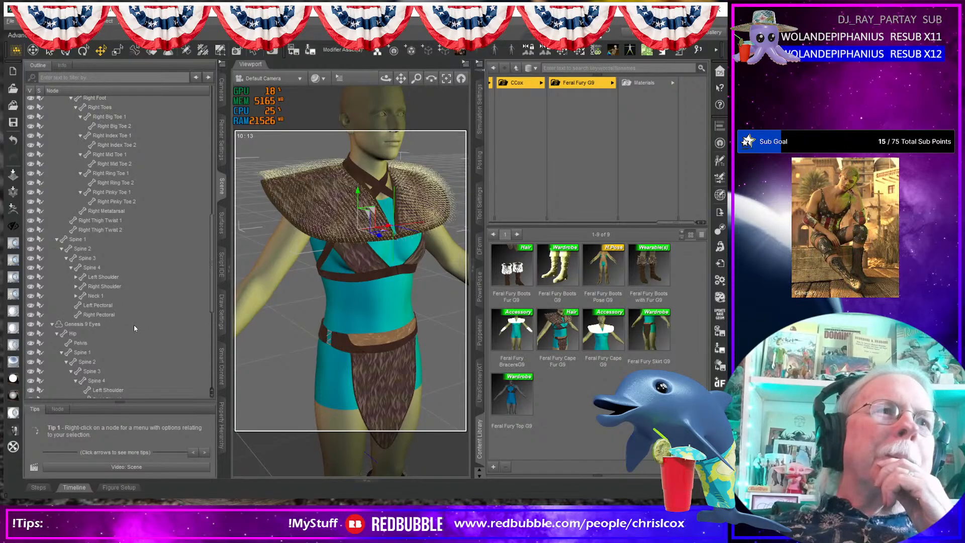
- Parent Feral Fury Cape G9 to Spine 4 of Genesis 9 Favorites and delete Genesis 9 Eyes from the scene
{"action": "scroll", "coordinate": [133, 325], "scroll_direction": "down", "scroll_amount": 3}
{"action": "left_click_drag", "start_coordinate": [149, 377], "coordinate": [155, 189]}
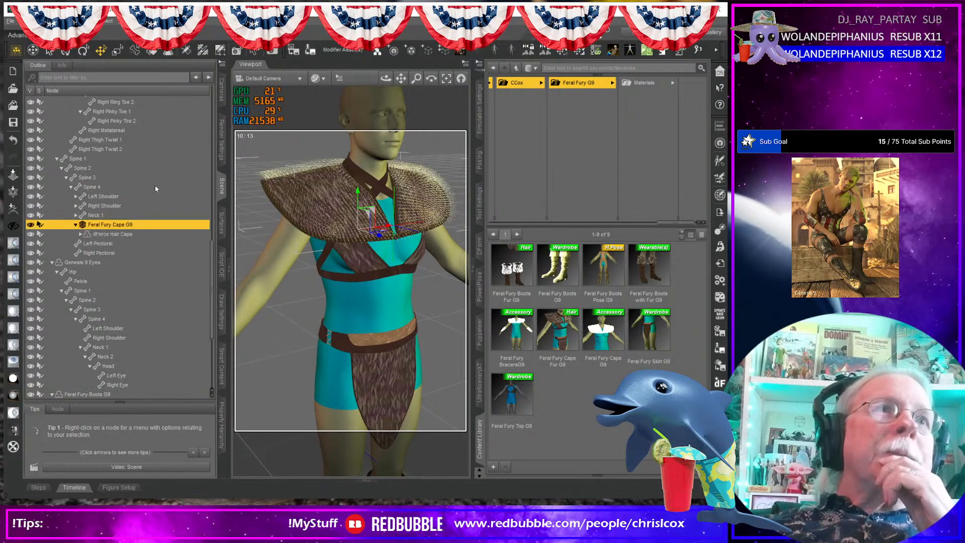
{"action": "left_click", "coordinate": [84, 265]}
{"action": "key", "text": "Delete"}
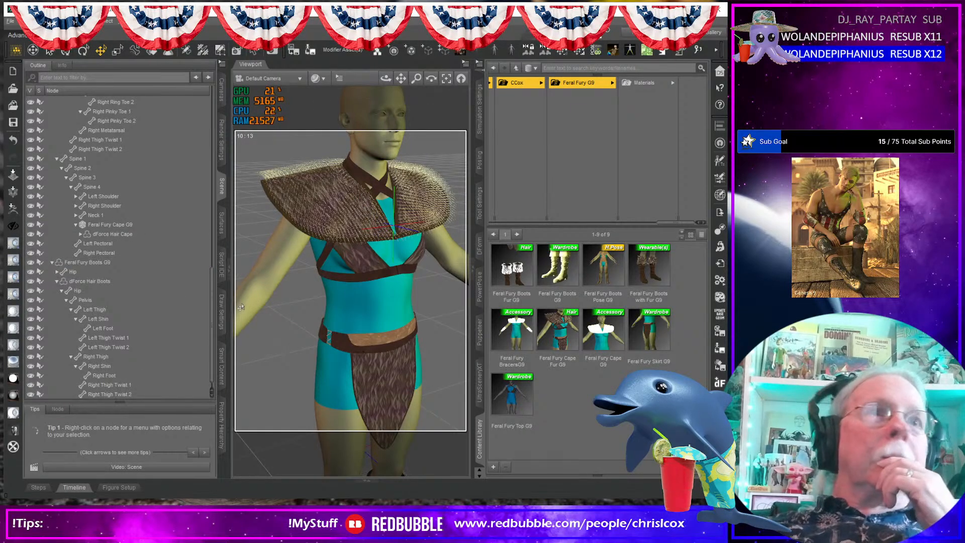
- Save a Wearable(s) Preset from Genesis 9 Favorites as Feral Fury Cape with Fur G9, excluding Feral Fury Boots G9
{"action": "scroll", "coordinate": [141, 228], "scroll_direction": "up", "scroll_amount": 15}
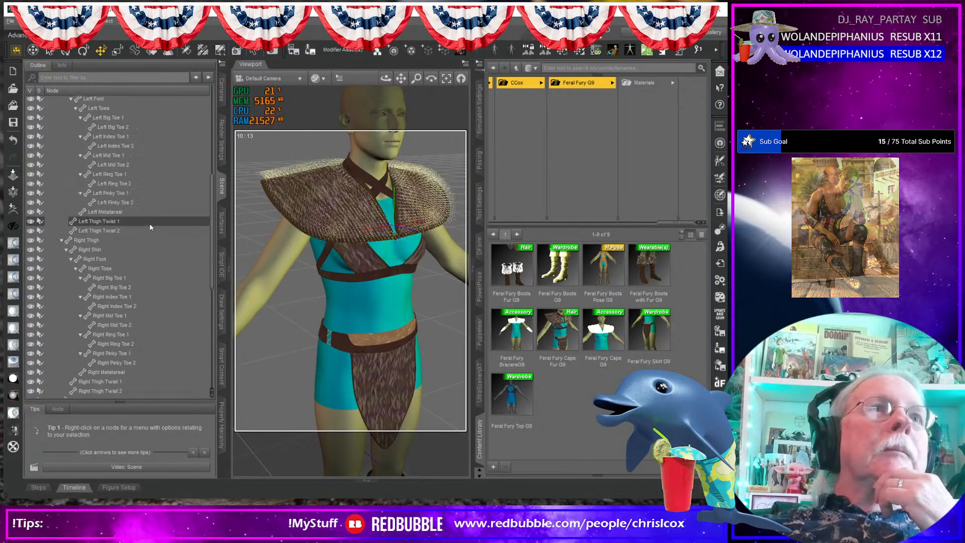
{"action": "left_click", "coordinate": [119, 240]}
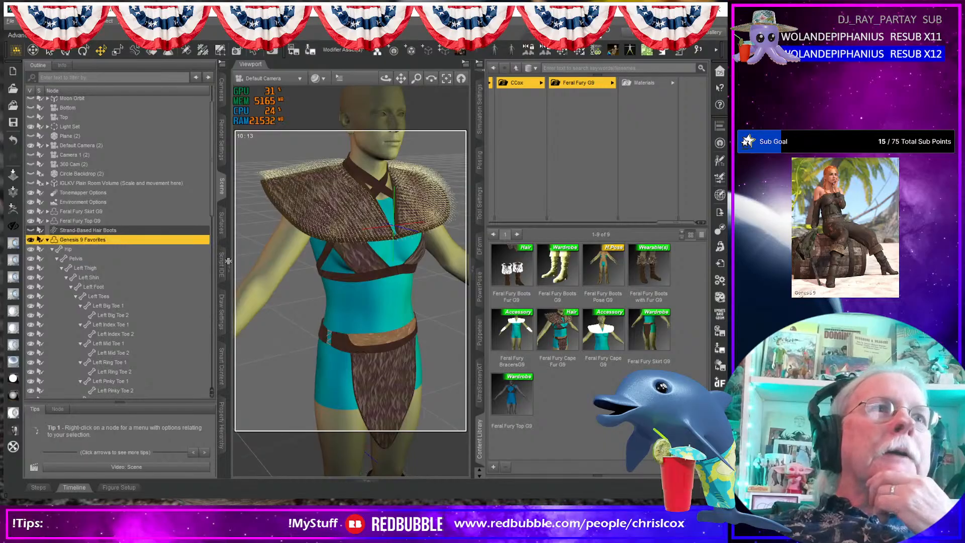
{"action": "left_click", "coordinate": [492, 466]}
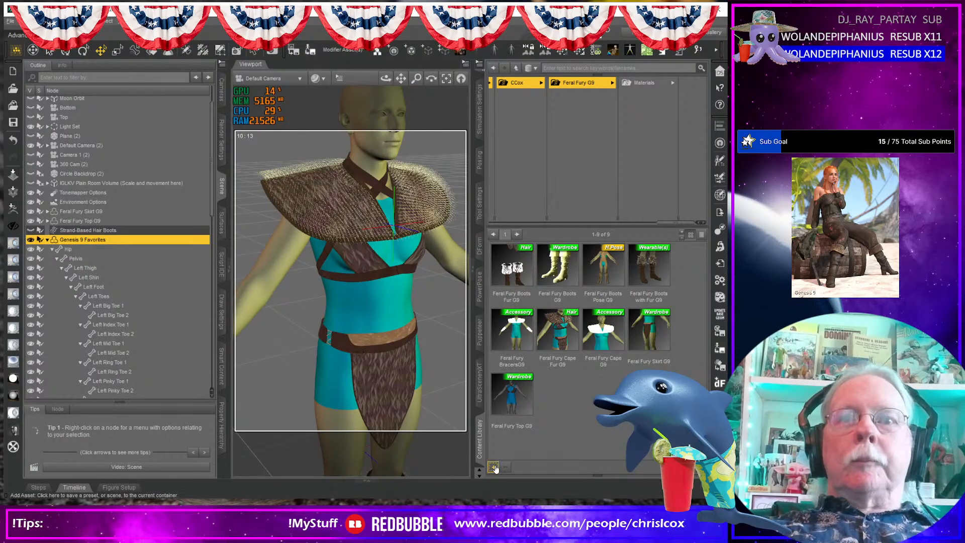
{"action": "left_click", "coordinate": [539, 290]}
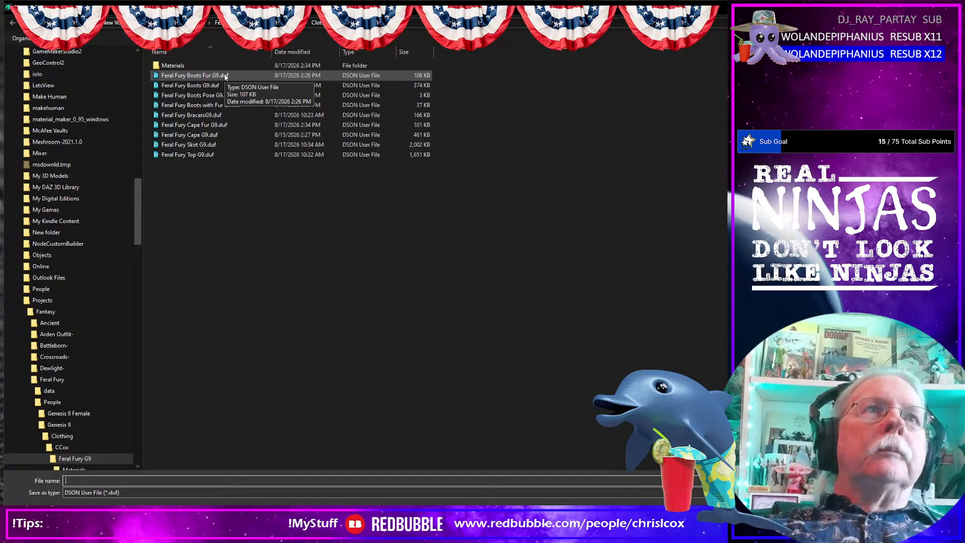
{"action": "left_click", "coordinate": [221, 125]}
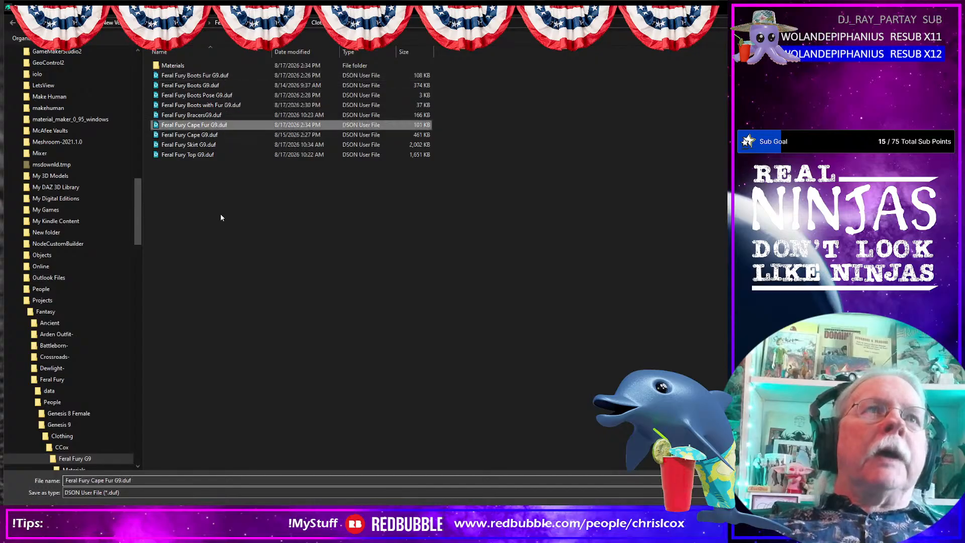
{"action": "left_click", "coordinate": [106, 481]}
{"action": "type", "text": "with"}
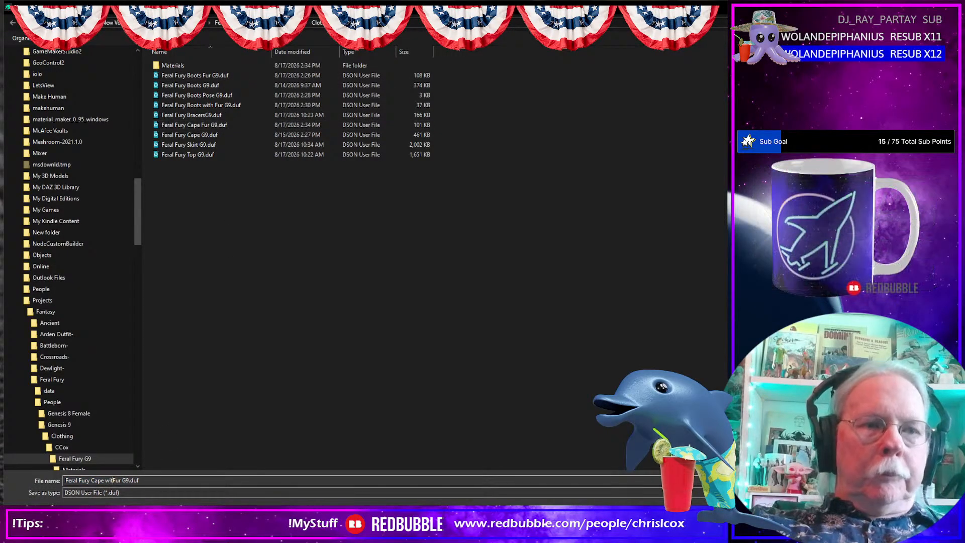
{"action": "key", "text": "Return"}
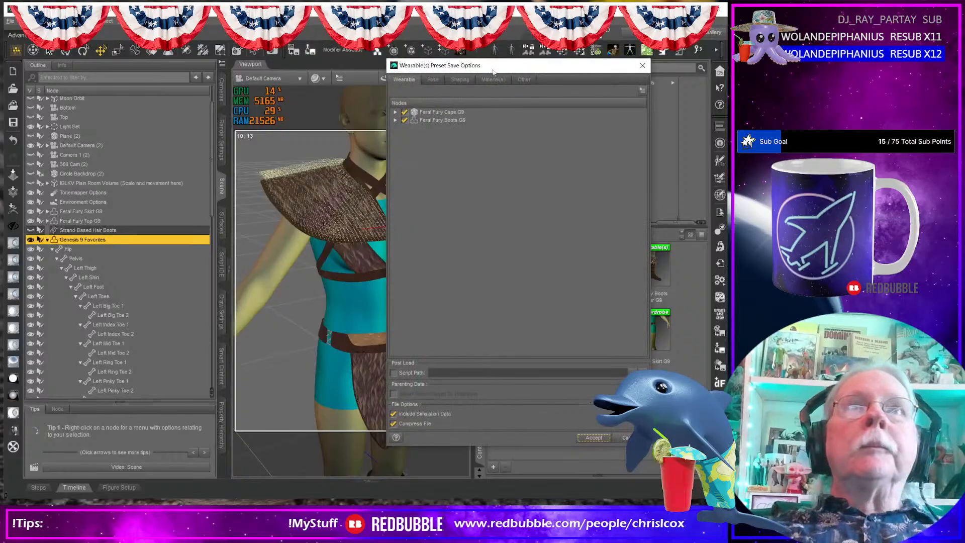
{"action": "left_click", "coordinate": [405, 121]}
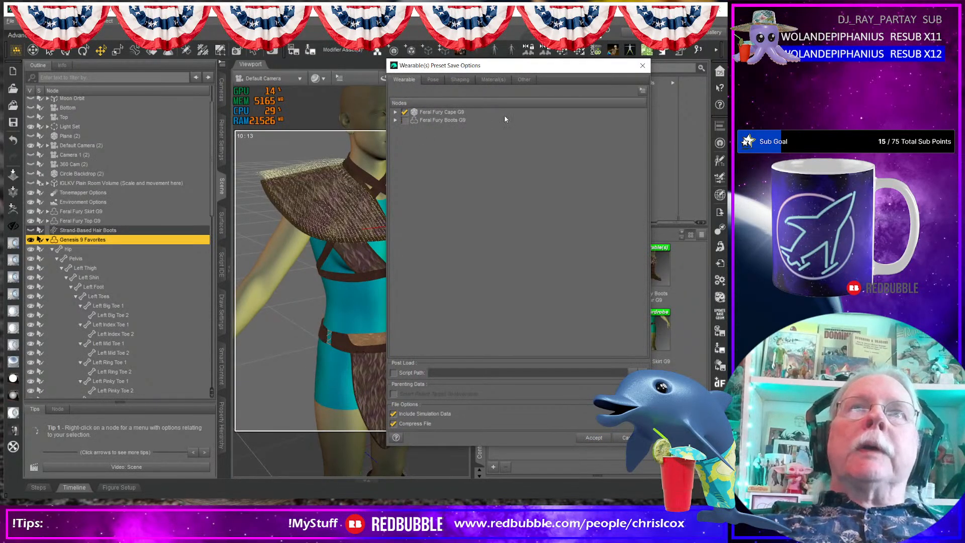
{"action": "left_click", "coordinate": [597, 438]}
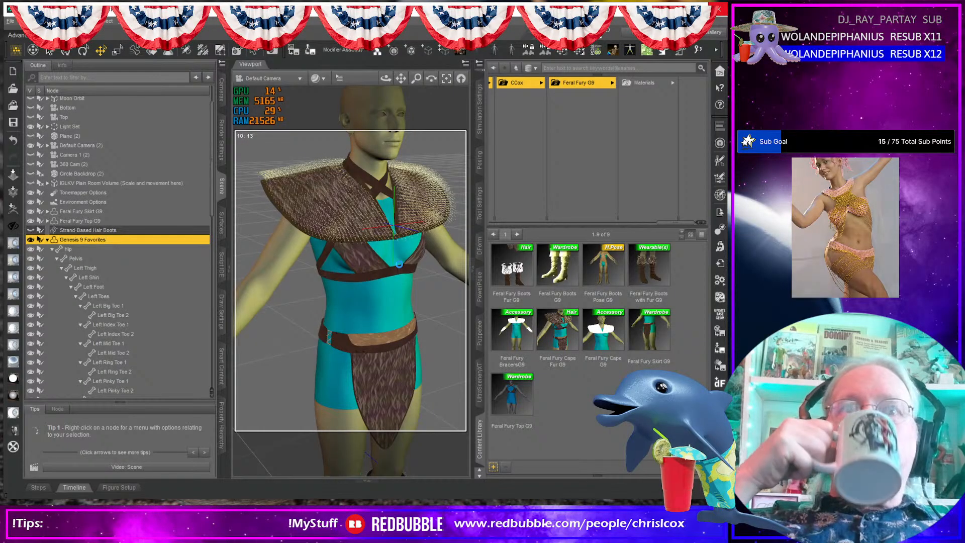
- Delete the furred Feral Fury Cape G9 from the scene
{"action": "scroll", "coordinate": [399, 267], "scroll_direction": "down", "scroll_amount": 3}
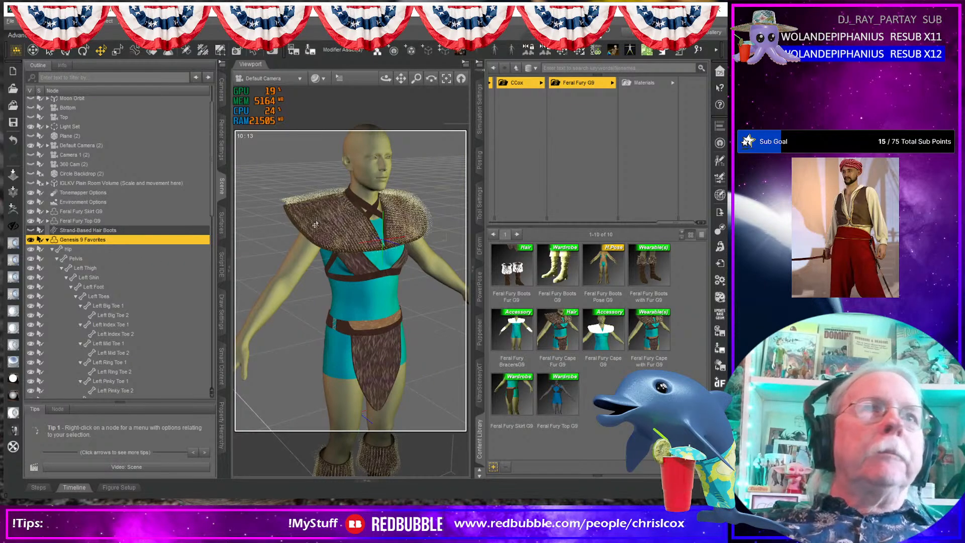
{"action": "left_click", "coordinate": [288, 220]}
{"action": "key", "text": "Delete"}
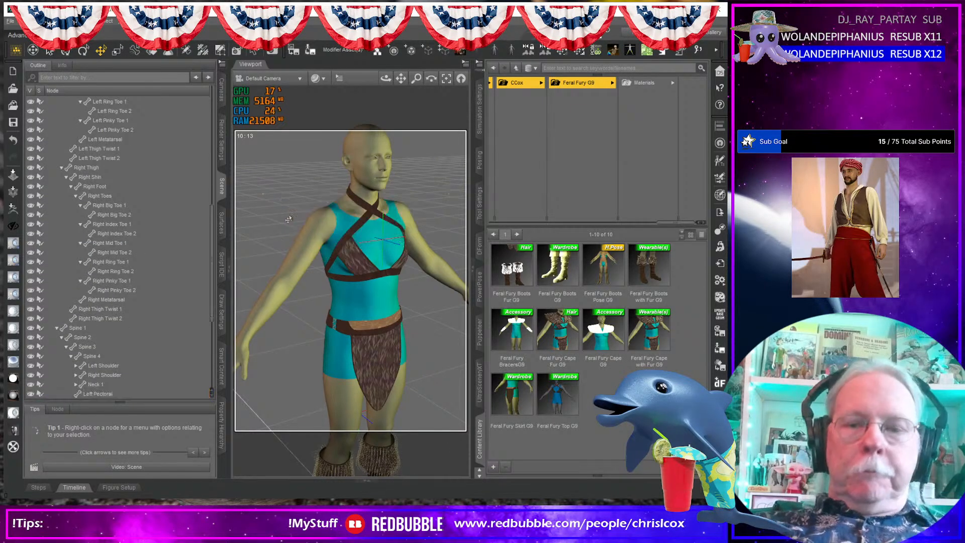
- Fit Feral Fury Top G9 to Genesis 9 Favorites
{"action": "left_click", "coordinate": [354, 264]}
{"action": "right_click", "coordinate": [355, 260]}
{"action": "left_click", "coordinate": [386, 276]}
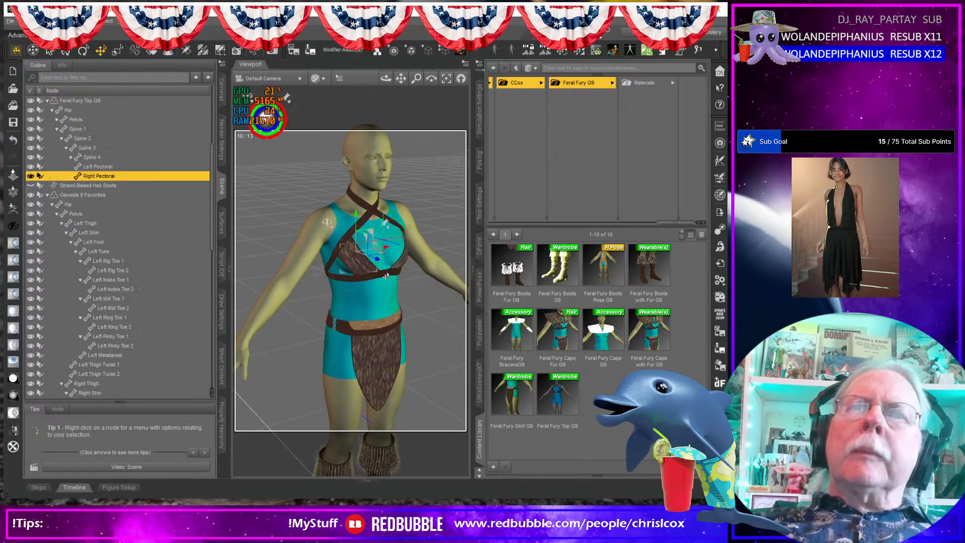
{"action": "left_click", "coordinate": [481, 107]}
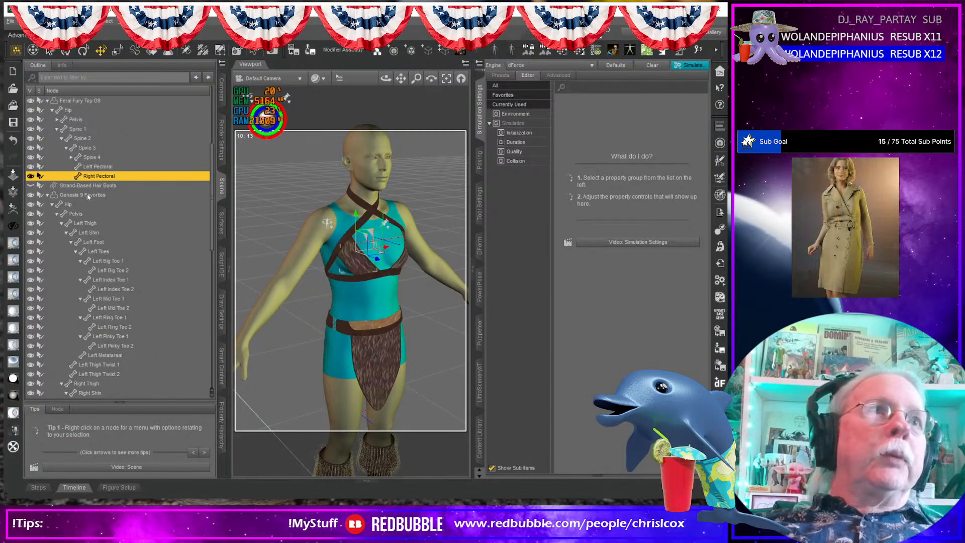
{"action": "scroll", "coordinate": [135, 195], "scroll_direction": "up", "scroll_amount": 1}
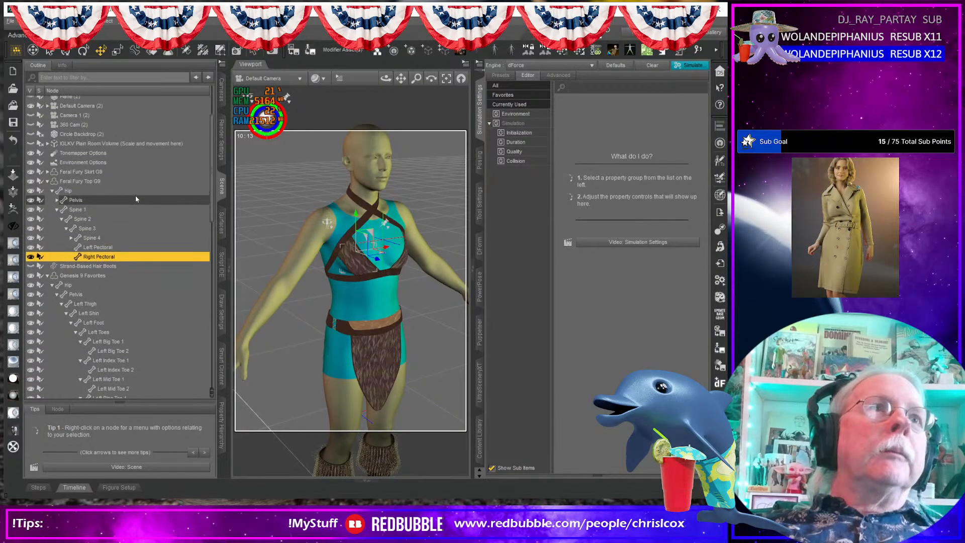
{"action": "left_click", "coordinate": [120, 181]}
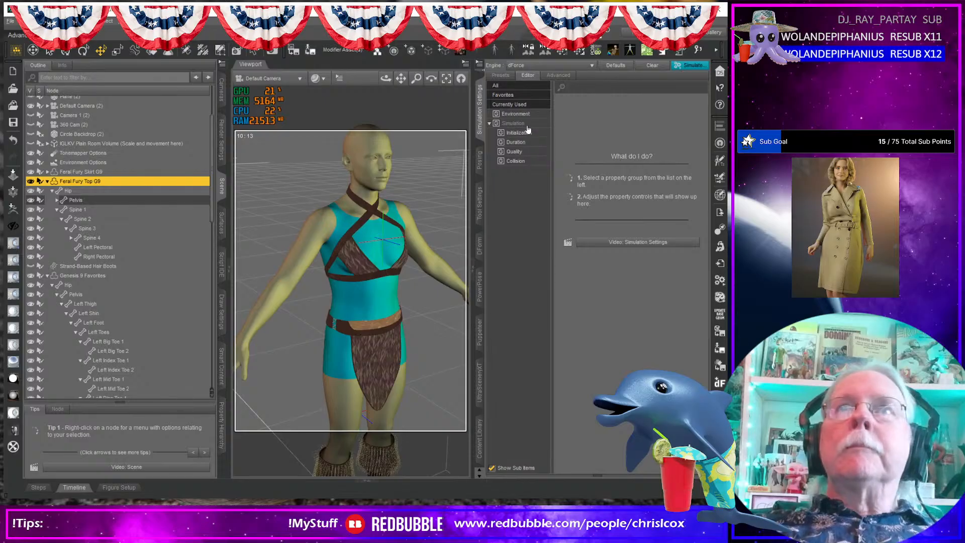
{"action": "left_click", "coordinate": [479, 103]}
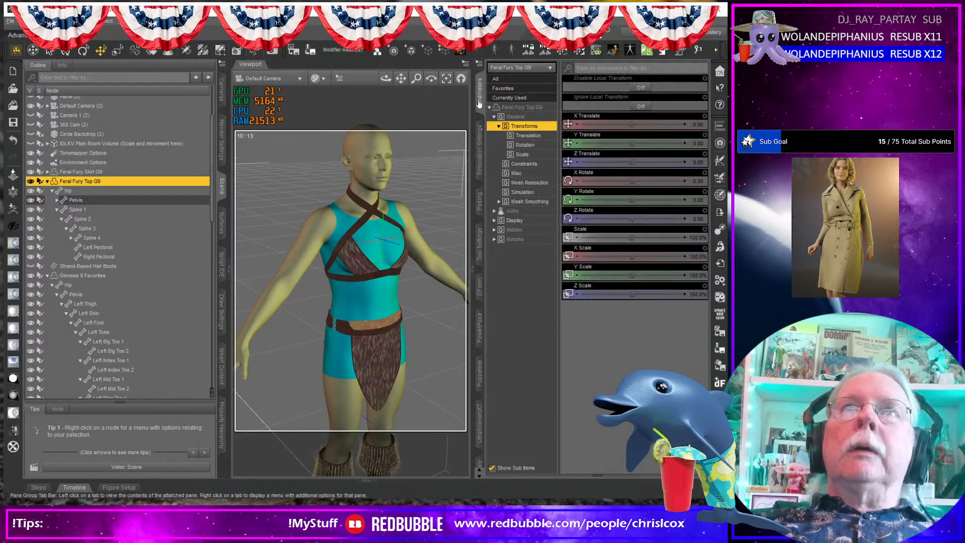
{"action": "left_click", "coordinate": [528, 174]}
{"action": "left_click", "coordinate": [615, 89]}
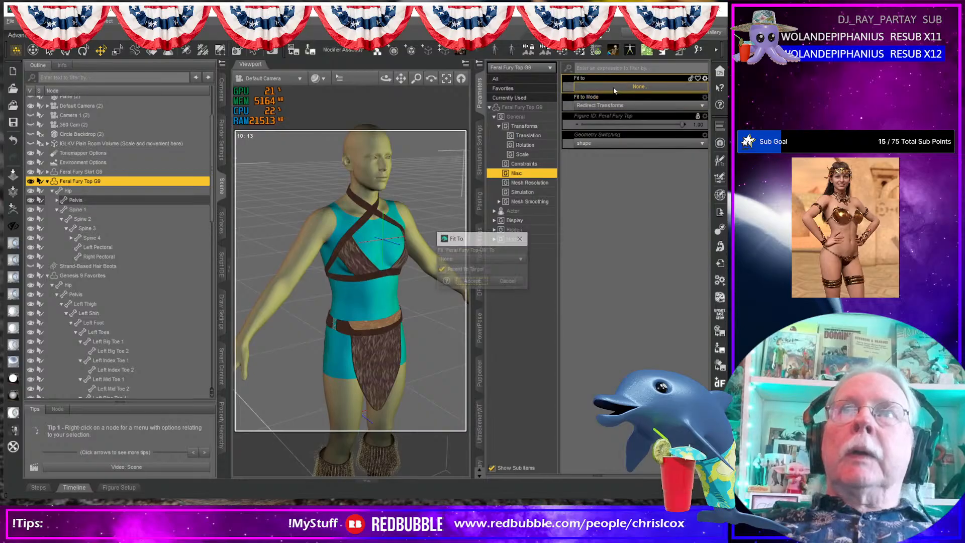
{"action": "left_click", "coordinate": [466, 260]}
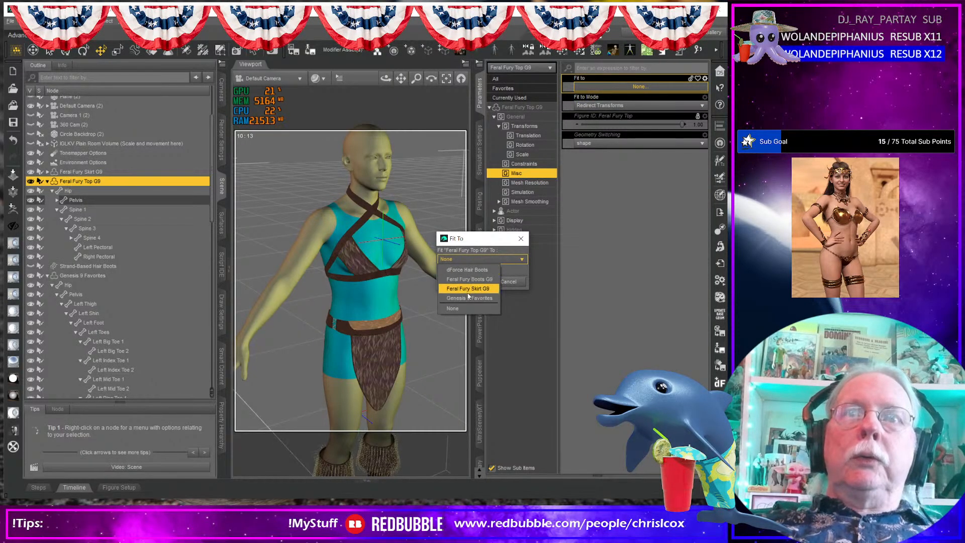
{"action": "left_click", "coordinate": [469, 298]}
{"action": "left_click", "coordinate": [480, 281]}
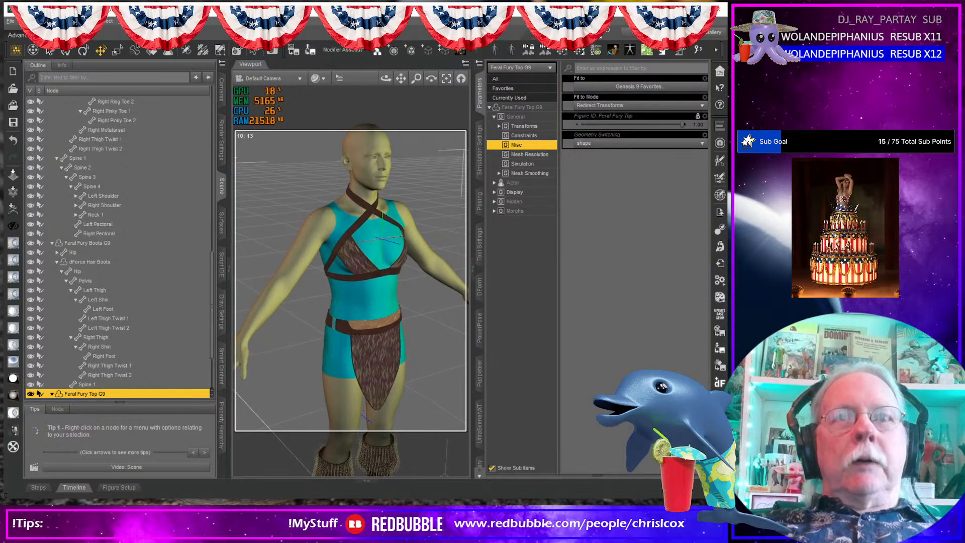
- Create a strand-based hair named and labelled Strand-Based Hair Top on Feral Fury Top G9, and enable its Top surface
{"action": "scroll", "coordinate": [338, 430], "scroll_direction": "up", "scroll_amount": 3}
{"action": "scroll", "coordinate": [412, 411], "scroll_direction": "up", "scroll_amount": 2}
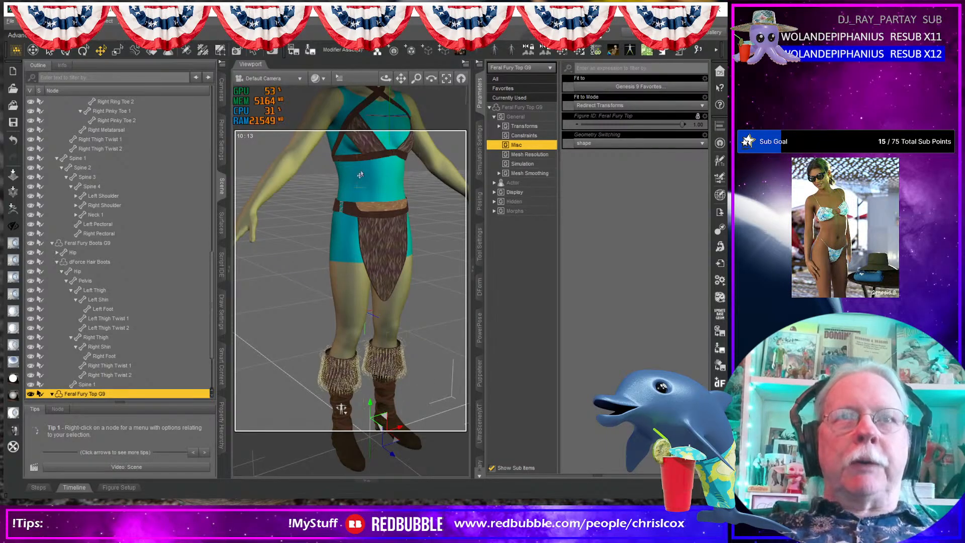
{"action": "middle_click_drag", "start_coordinate": [386, 229], "coordinate": [375, 299]}
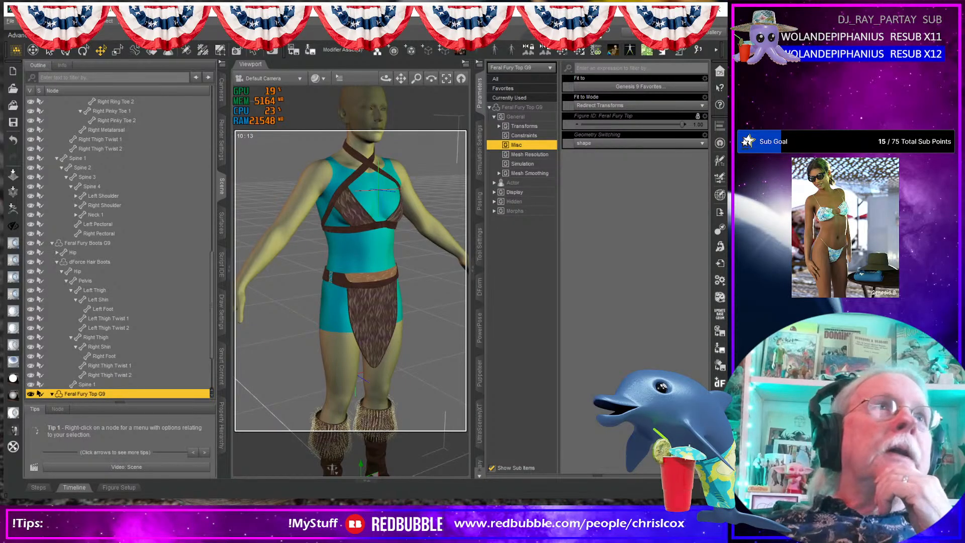
{"action": "left_click", "coordinate": [40, 21]}
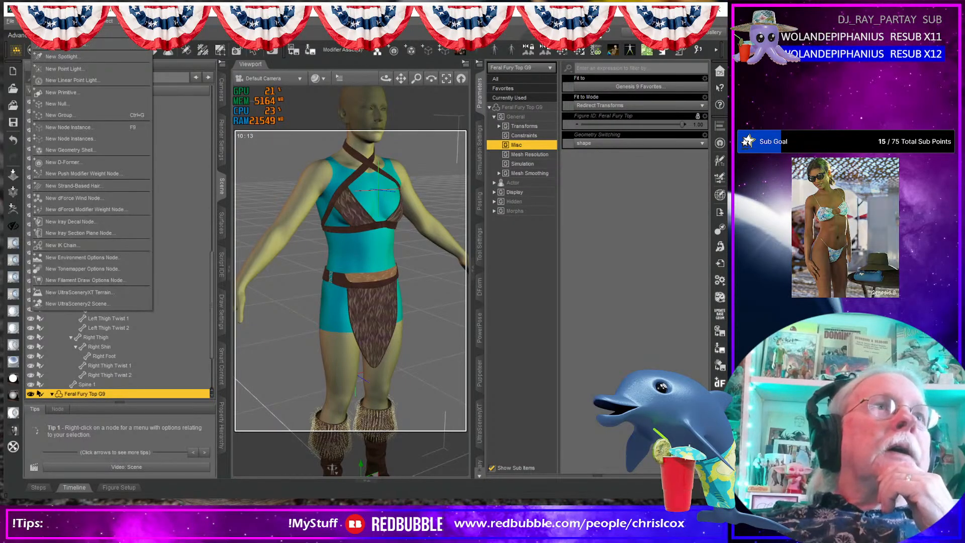
{"action": "left_click", "coordinate": [79, 186]}
{"action": "left_click", "coordinate": [330, 220]}
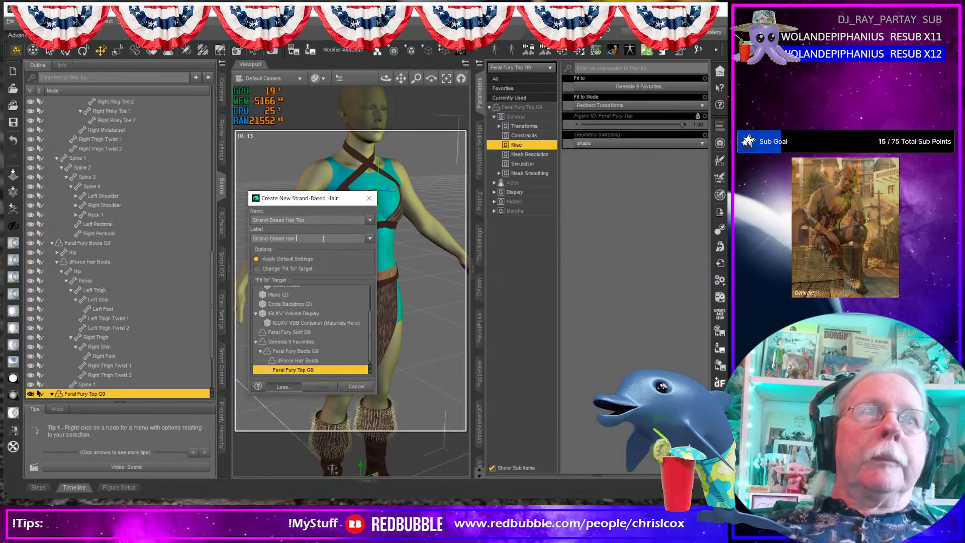
{"action": "key", "text": "Return"}
{"action": "type", "text": "Top"}
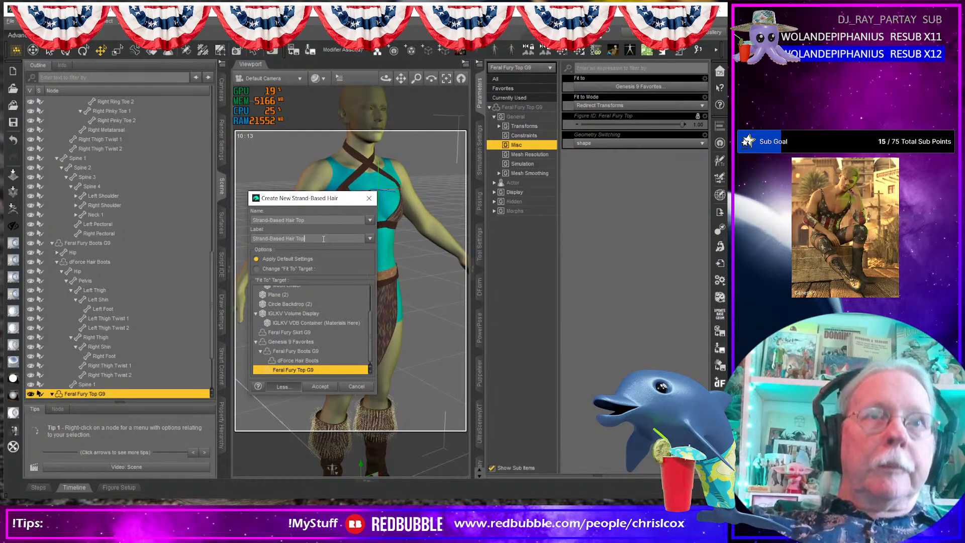
{"action": "left_click", "coordinate": [320, 386]}
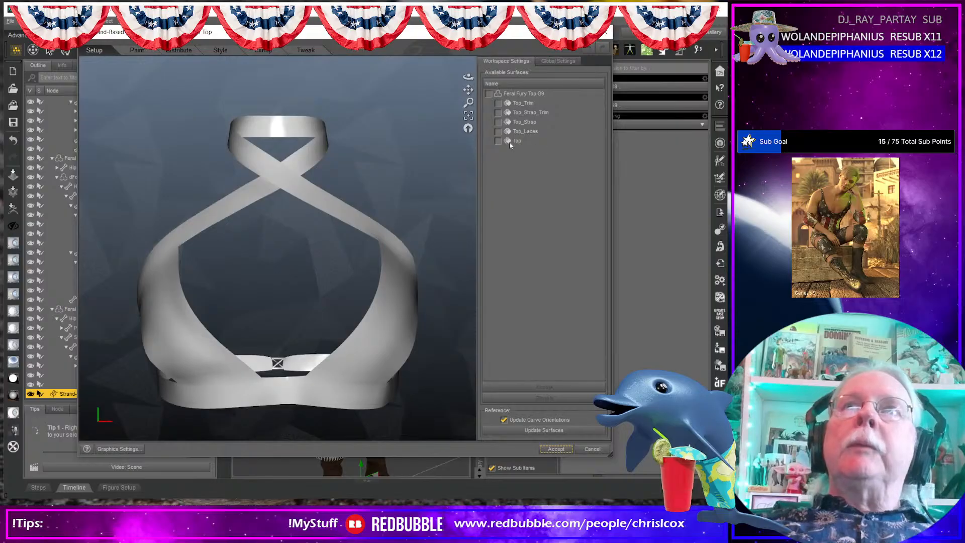
{"action": "left_click", "coordinate": [498, 141]}
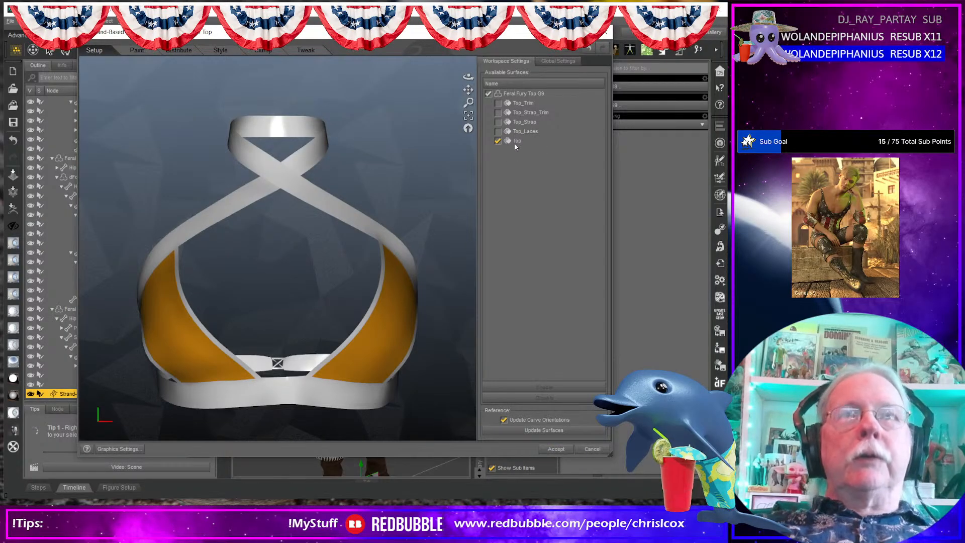
- Invert the Gray - Hair Density map so hair grows over the whole Top surface
{"action": "left_click", "coordinate": [137, 50]}
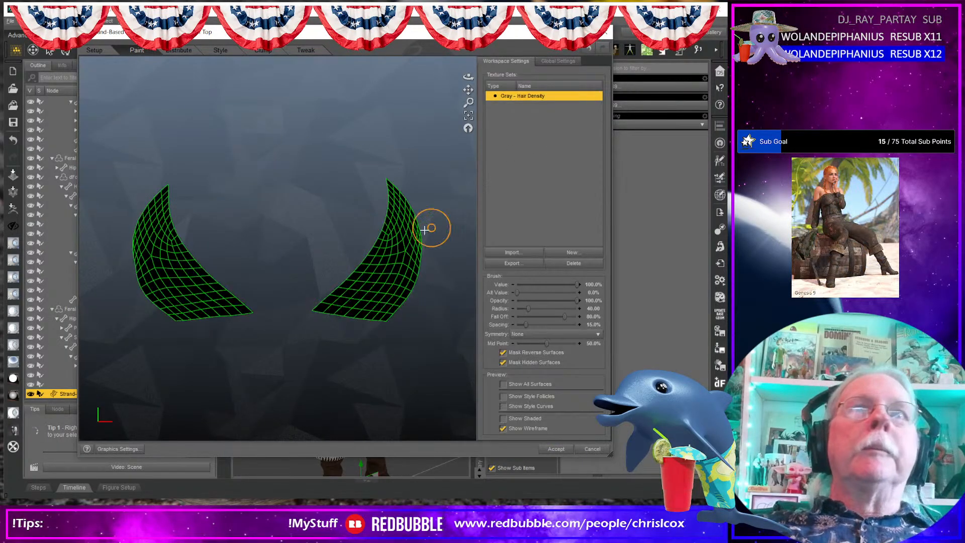
{"action": "right_click", "coordinate": [534, 98]}
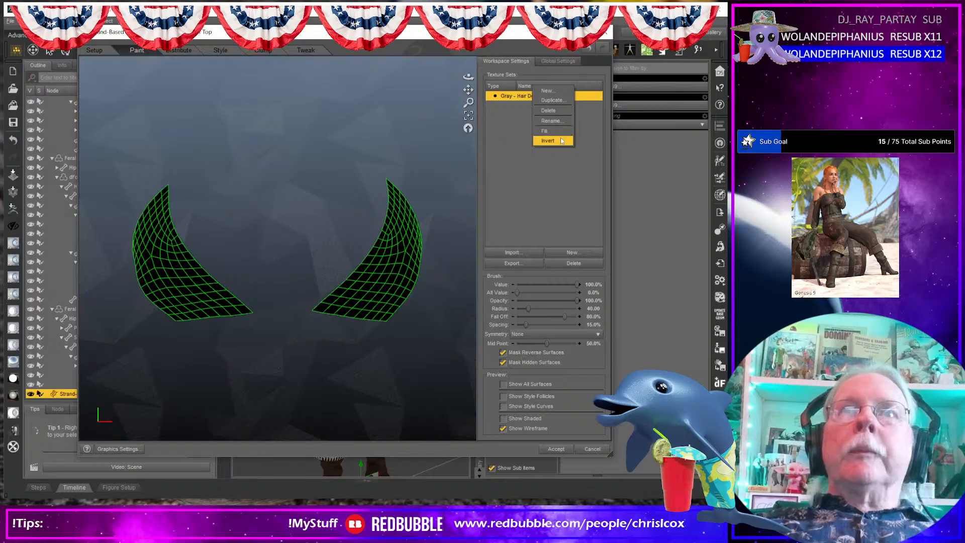
{"action": "left_click", "coordinate": [553, 139]}
- Set the hair distribution density to 50 and the base width to 0.40 mm
{"action": "left_click", "coordinate": [183, 50]}
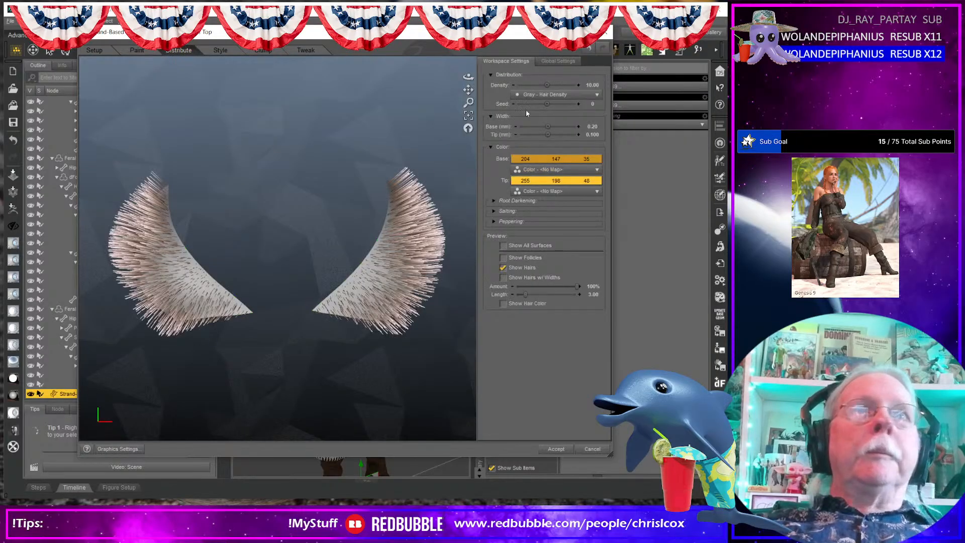
{"action": "left_click", "coordinate": [590, 85]}
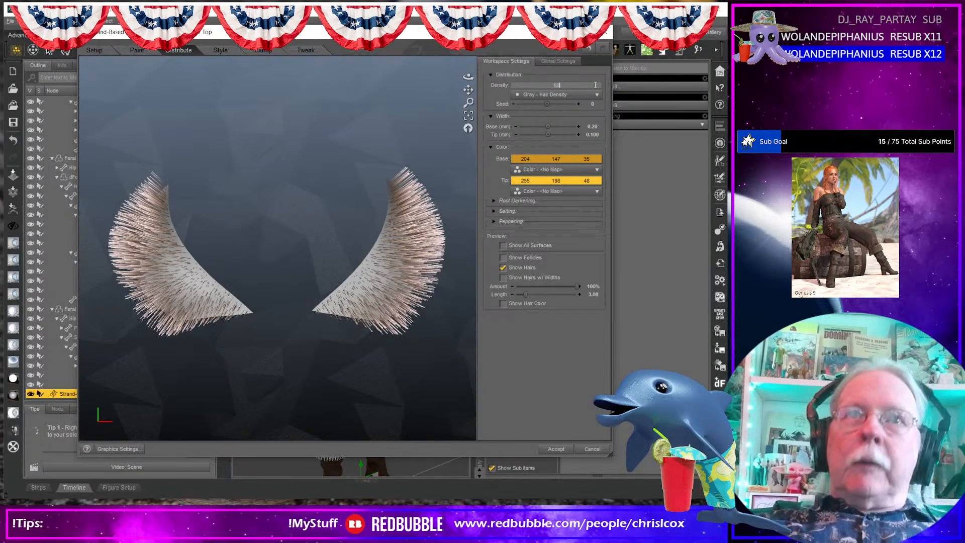
{"action": "type", "text": "50"}
{"action": "key", "text": "Return"}
{"action": "left_click", "coordinate": [592, 127]}
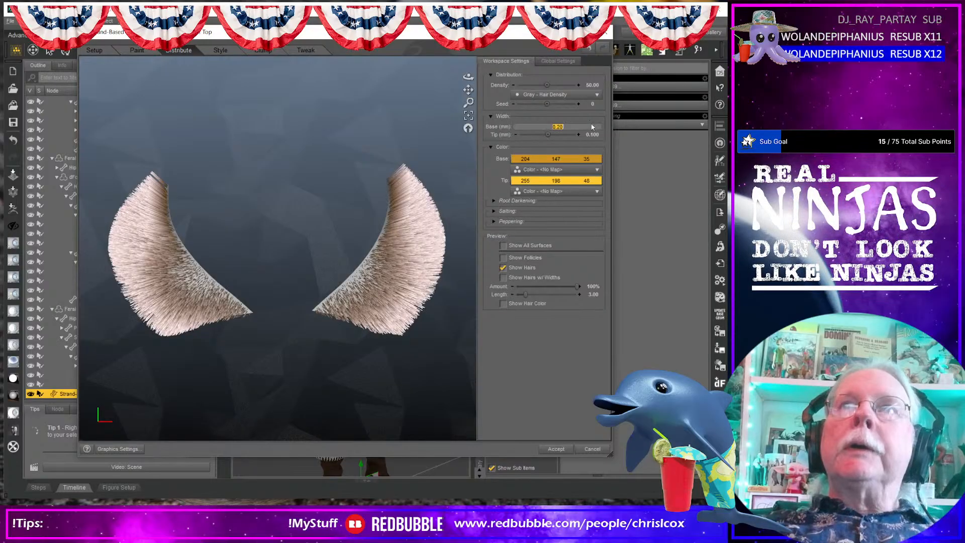
{"action": "key", "text": "Return"}
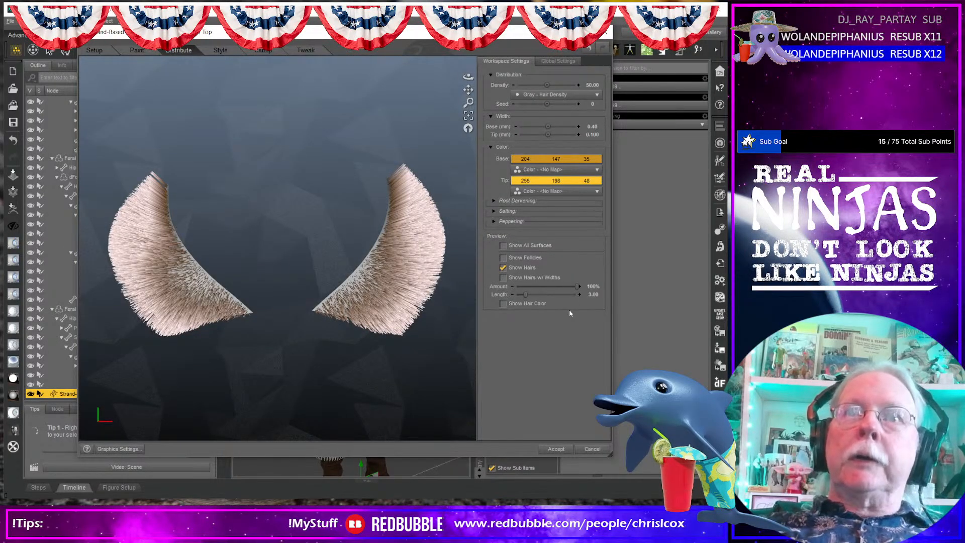
- Increase the hair length in the distribution settings
{"action": "left_click", "coordinate": [593, 294]}
{"action": "type", "text": "1"}
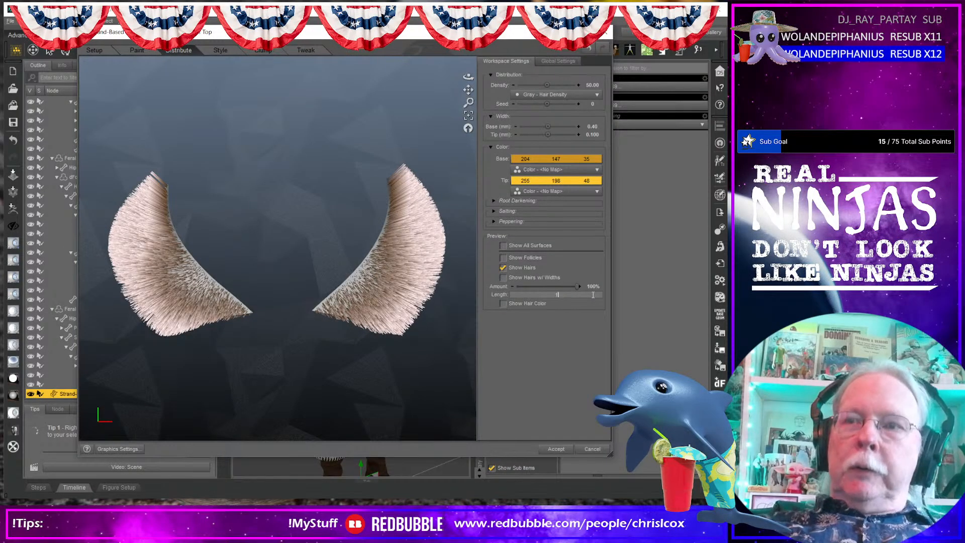
{"action": "key", "text": "Return"}
- Curl all the style curves downward with a curl value of about 0.58
{"action": "left_click", "coordinate": [220, 50]}
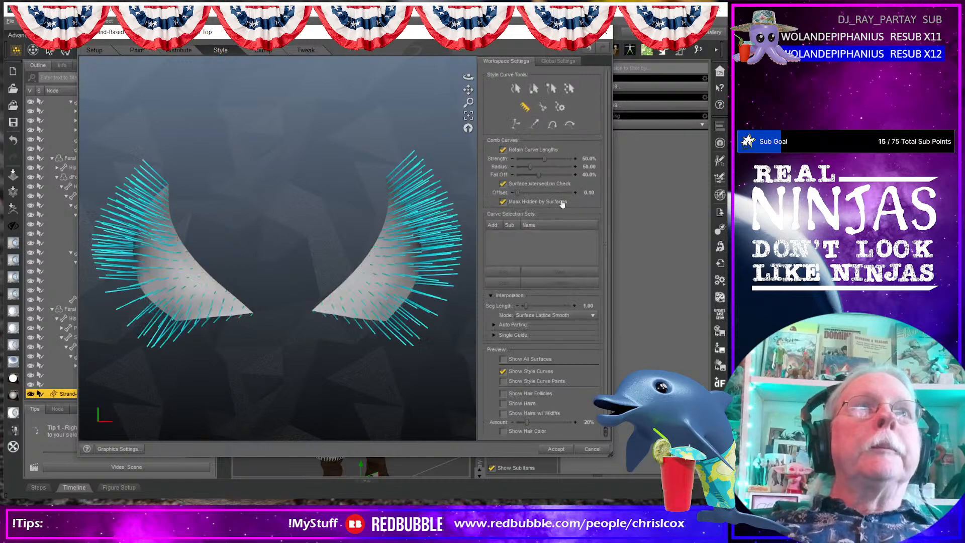
{"action": "left_click", "coordinate": [553, 125]}
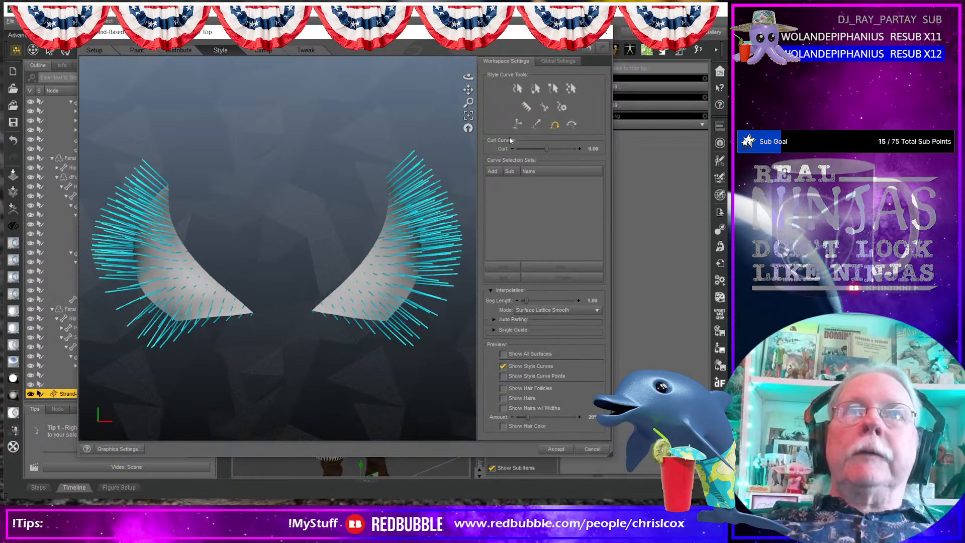
{"action": "left_click_drag", "start_coordinate": [547, 149], "coordinate": [564, 150]}
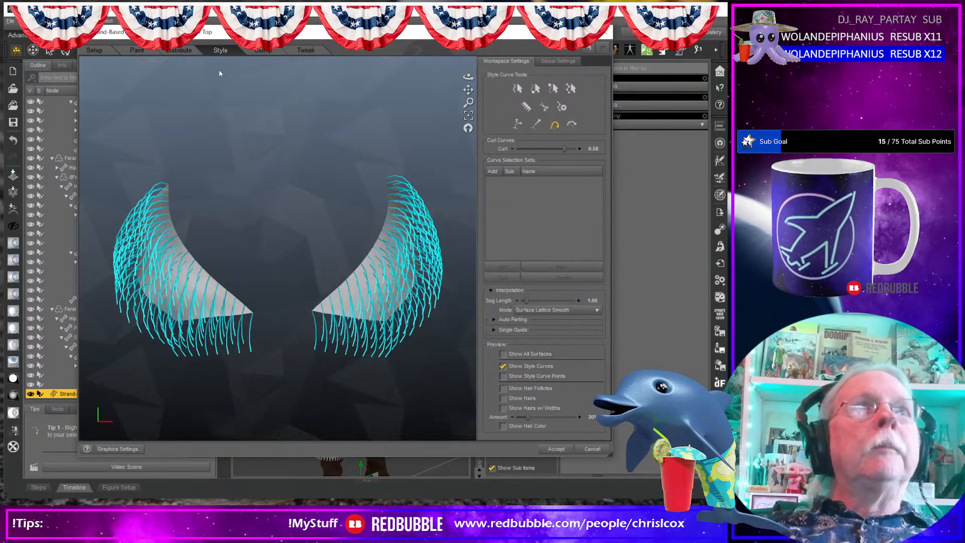
- Set the Clumping 1 strength to 50% and accept the strand-based hair edits
{"action": "left_click", "coordinate": [263, 52]}
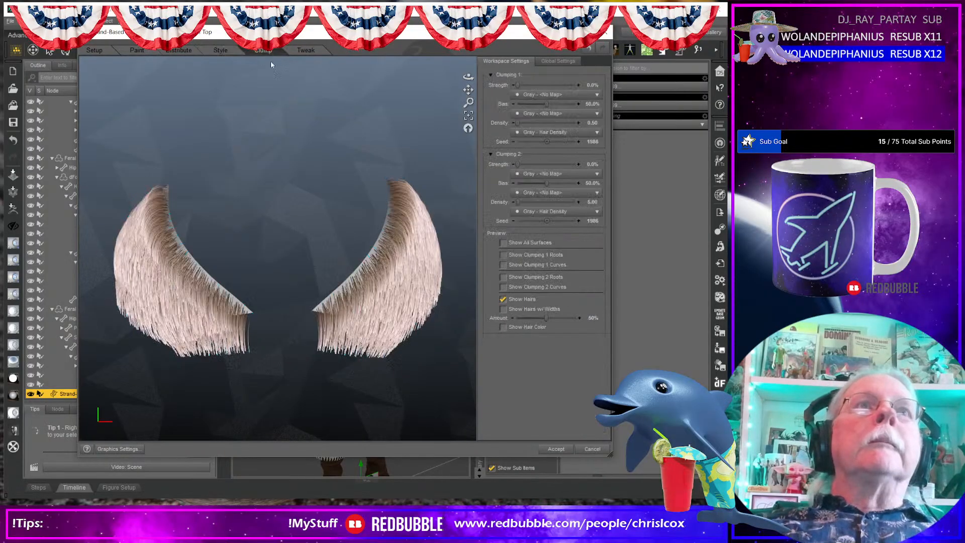
{"action": "left_click", "coordinate": [593, 85]}
{"action": "type", "text": "50"}
{"action": "key", "text": "Return"}
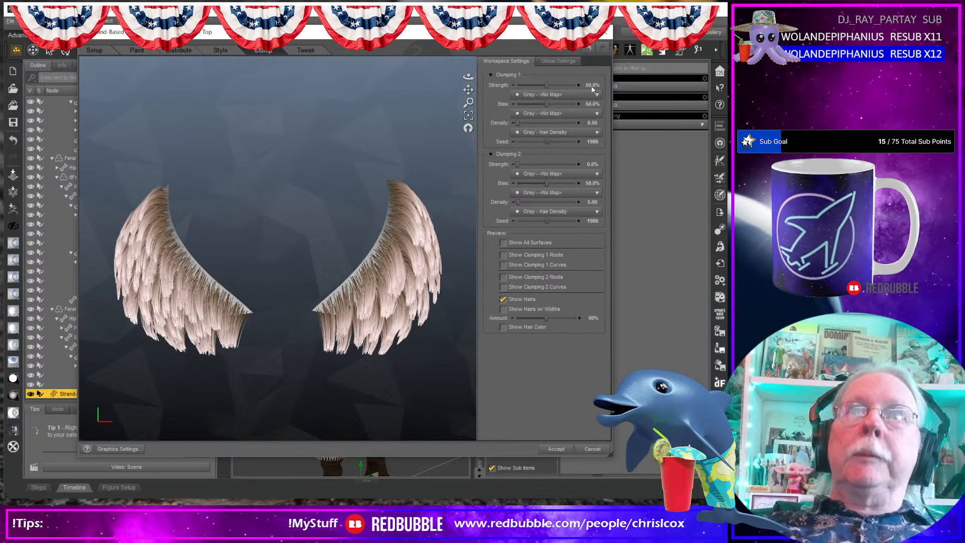
{"action": "left_click", "coordinate": [556, 449]}
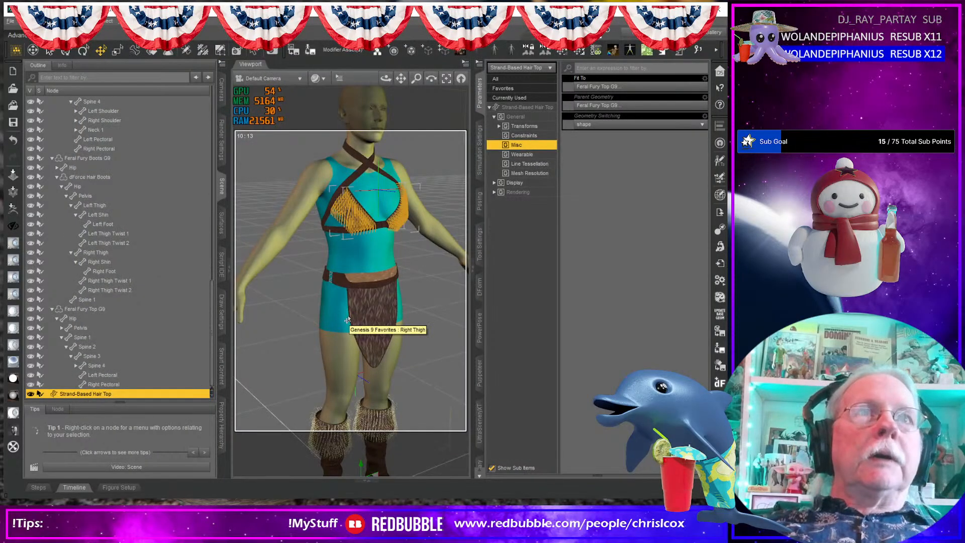
- Paste the copied hair material settings onto the Top surface of Strand-Based Hair Top
{"action": "left_click", "coordinate": [221, 223]}
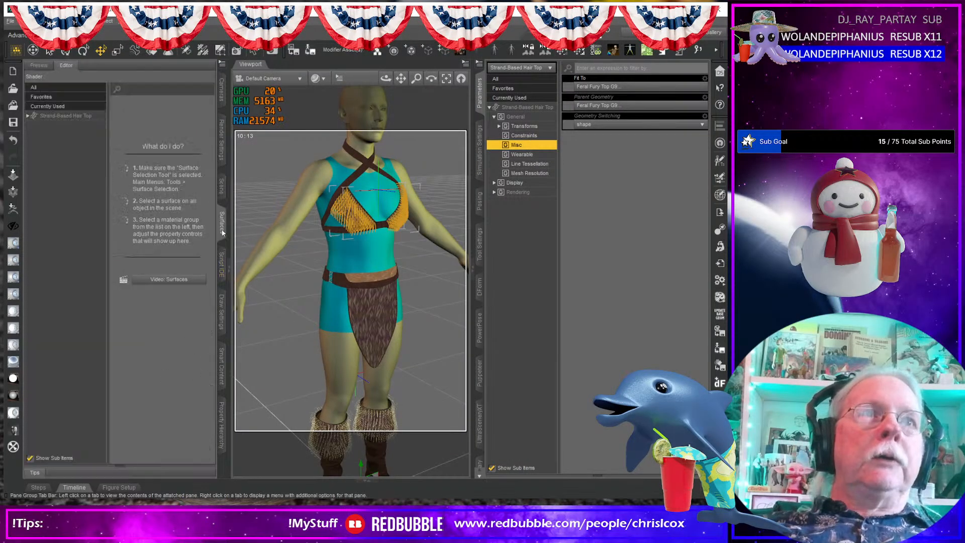
{"action": "left_click", "coordinate": [50, 106]}
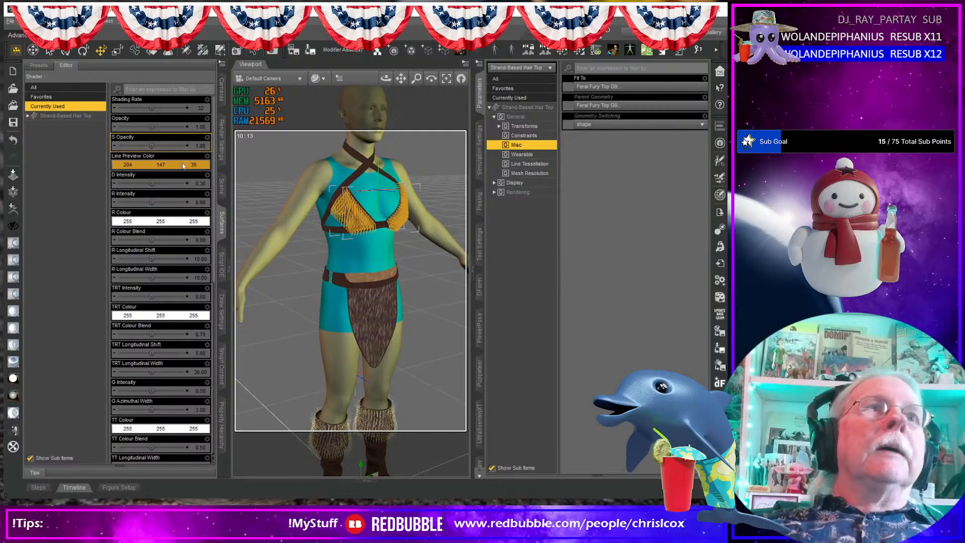
{"action": "left_click", "coordinate": [28, 115]}
{"action": "left_click", "coordinate": [64, 135]}
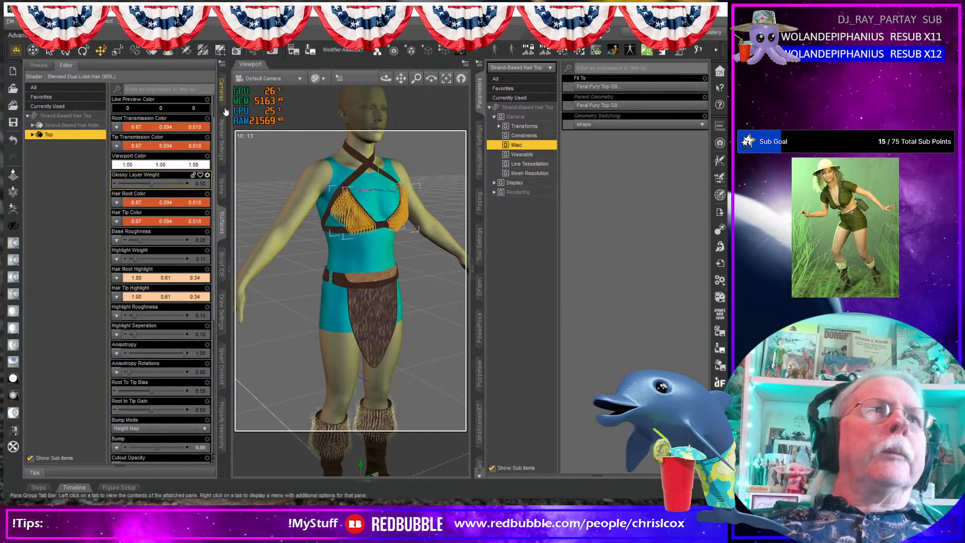
{"action": "left_click", "coordinate": [222, 64]}
{"action": "left_click", "coordinate": [266, 88]}
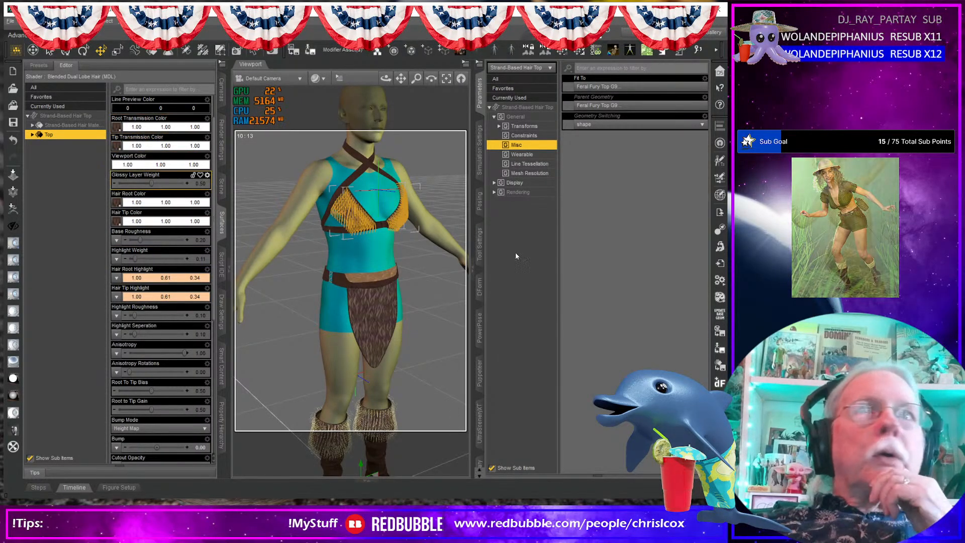
- Start converting the strand-based hair to dForce hair, with the Feral Fury folder as the mapped directory for the texture maps
{"action": "left_click", "coordinate": [481, 168]}
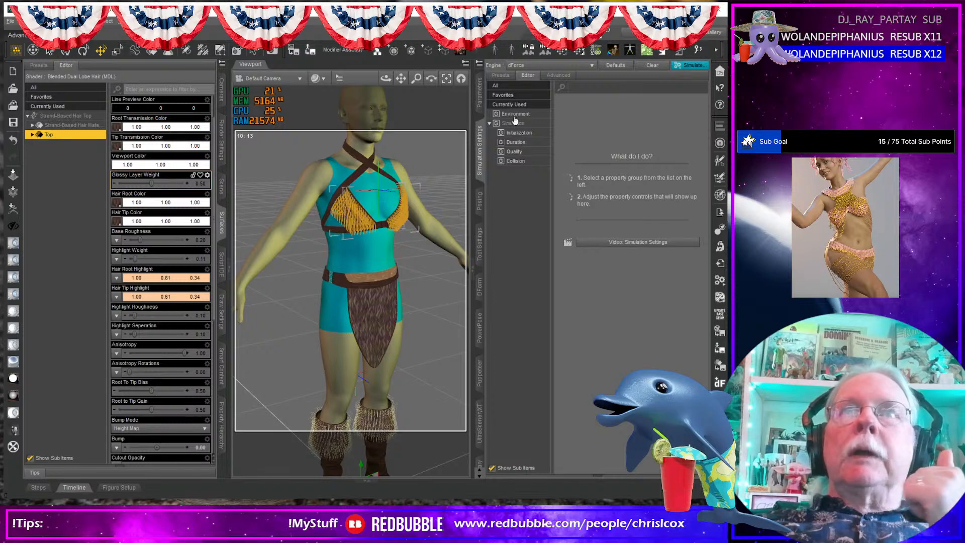
{"action": "left_click", "coordinate": [479, 64]}
{"action": "mouse_move", "coordinate": [523, 113]}
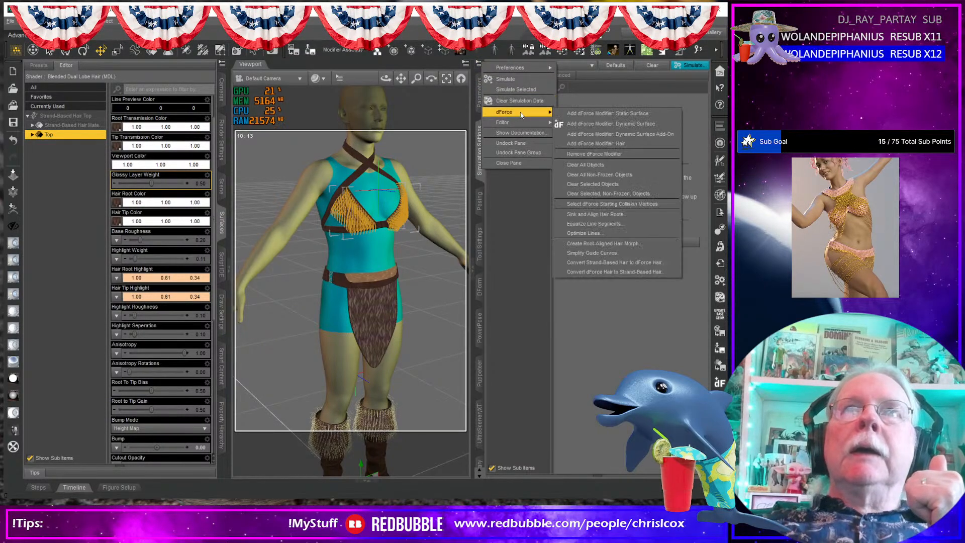
{"action": "left_click", "coordinate": [635, 262]}
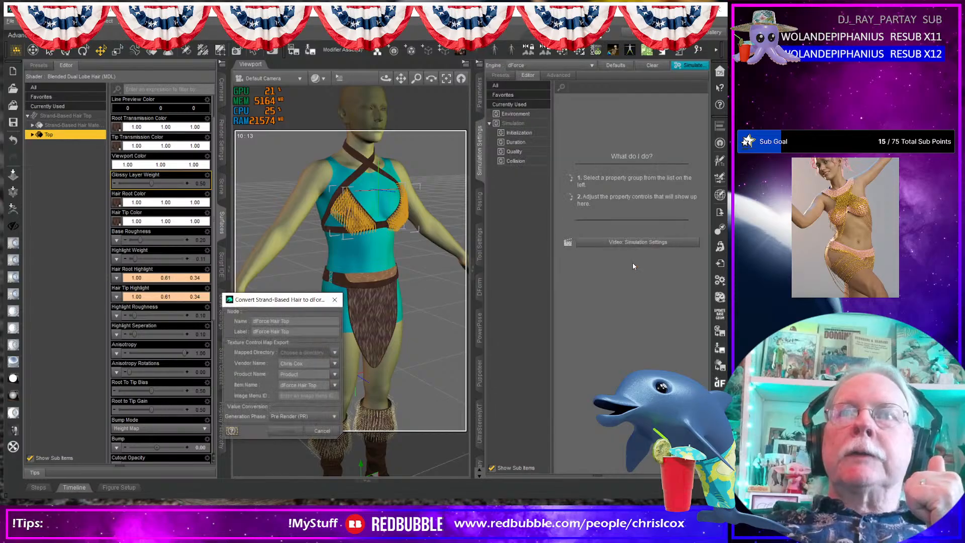
{"action": "left_click", "coordinate": [334, 353]}
{"action": "left_click", "coordinate": [564, 120]}
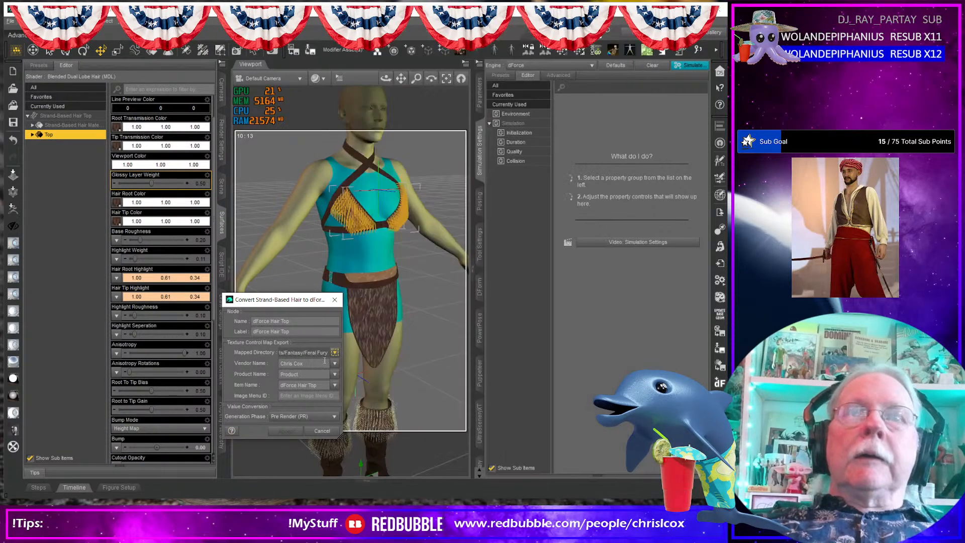
- Set both the product name and the image menu ID to Feral Fury and run the dForce hair conversion
{"action": "left_click", "coordinate": [335, 374]}
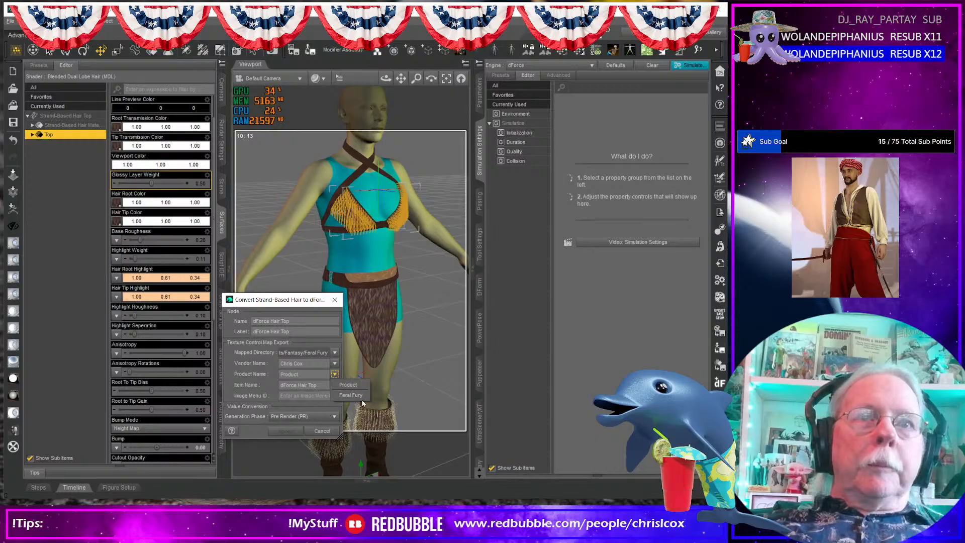
{"action": "left_click", "coordinate": [358, 399]}
{"action": "left_click", "coordinate": [321, 397]}
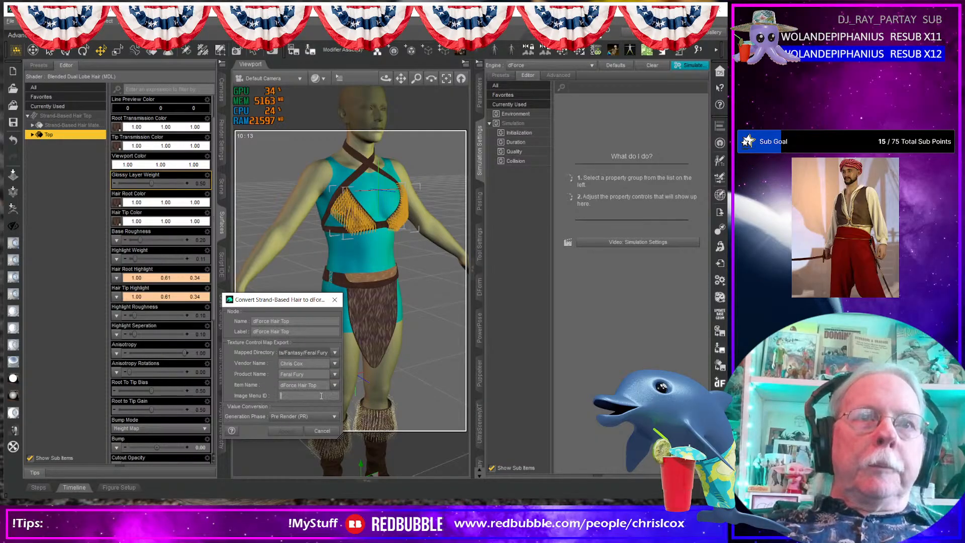
{"action": "type", "text": "Feral Fury"}
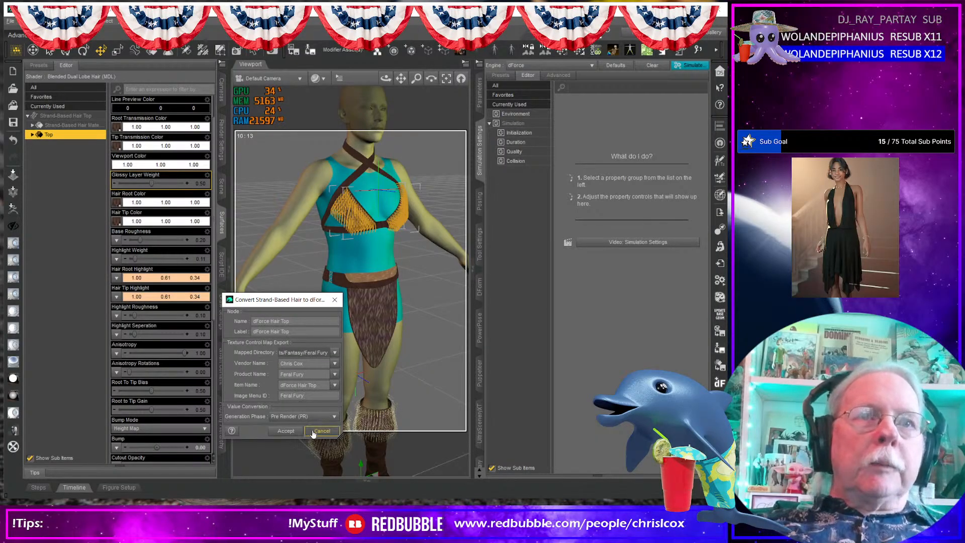
{"action": "left_click", "coordinate": [286, 431]}
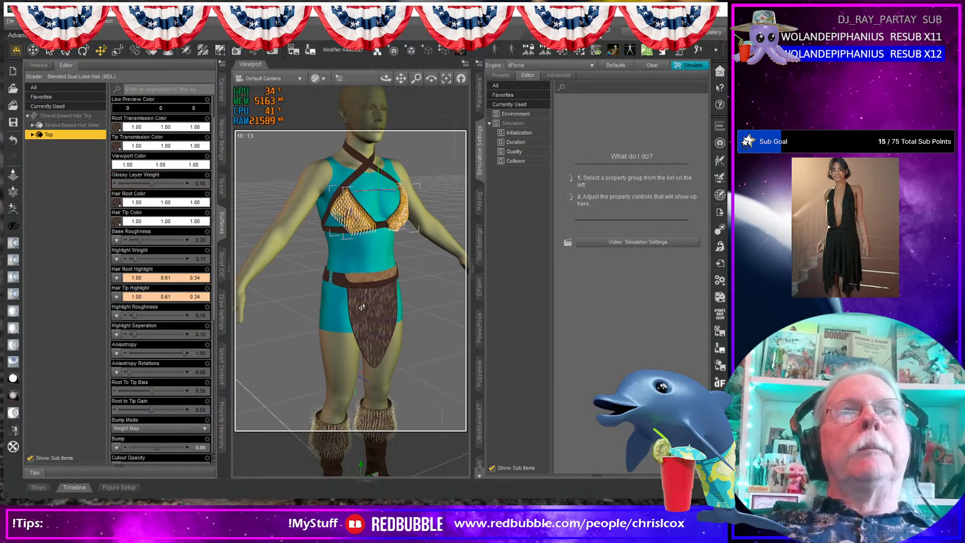
- Delete the original Strand-Based Hair Top node from the scene
{"action": "left_click", "coordinate": [222, 186]}
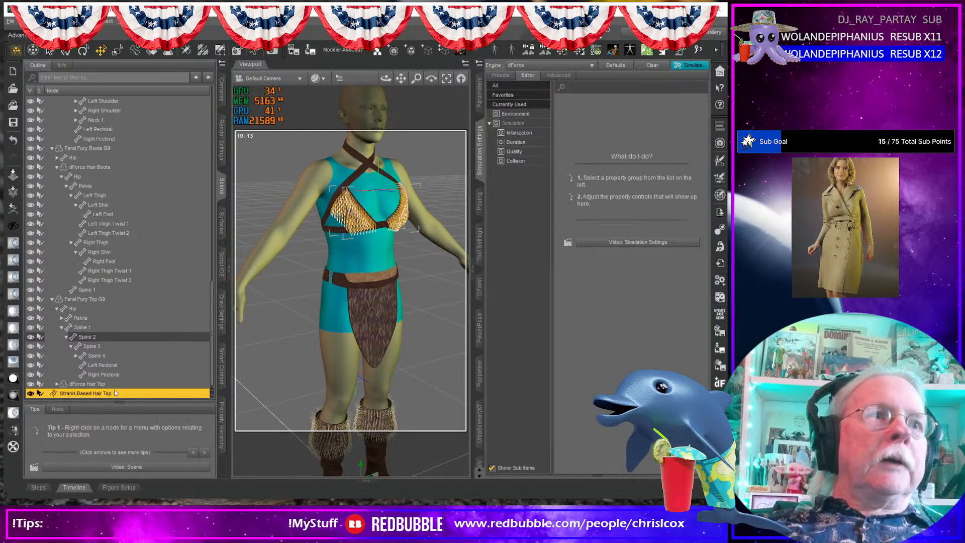
{"action": "left_click", "coordinate": [115, 386]}
{"action": "left_click", "coordinate": [117, 394]}
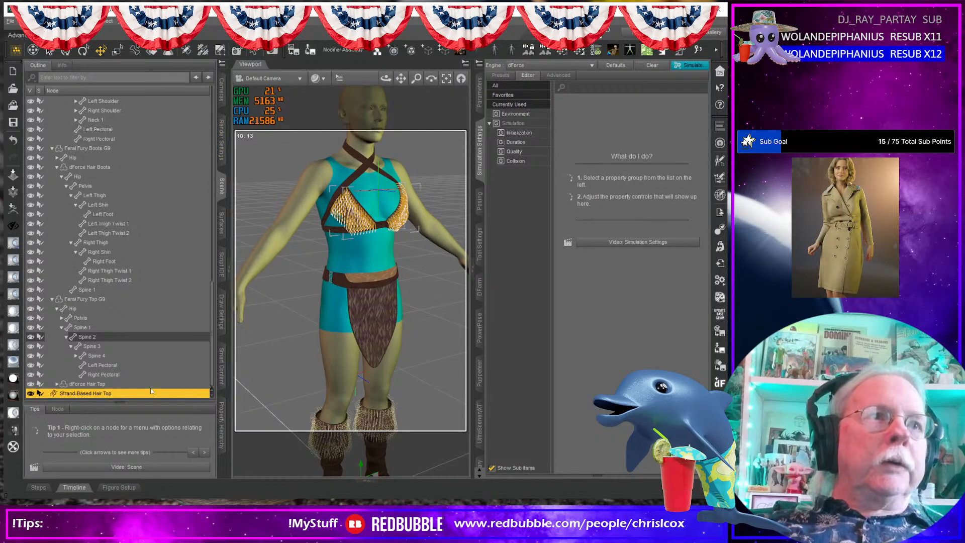
{"action": "scroll", "coordinate": [158, 390], "scroll_direction": "up", "scroll_amount": 1}
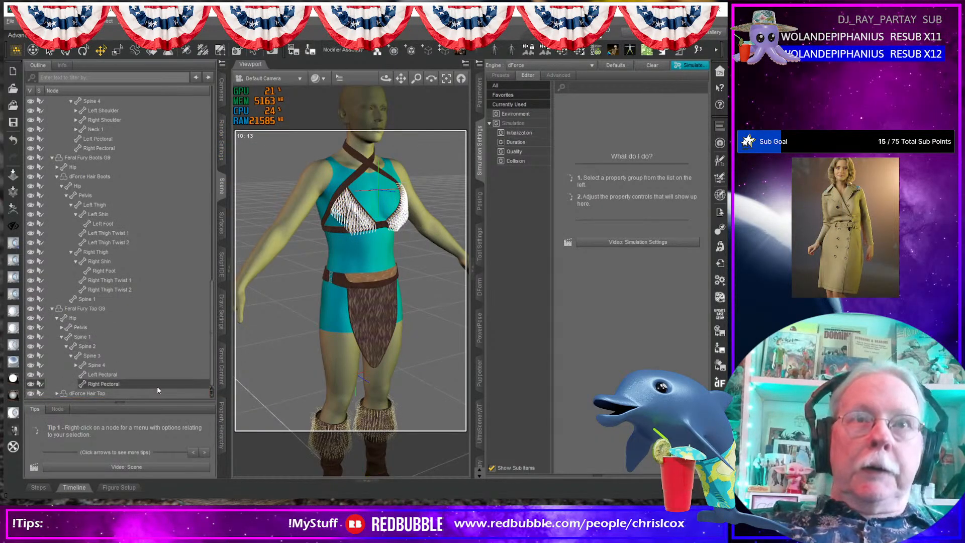
- Set the Viewport Line Tessellation Sides of dForce Hair Top to 3
{"action": "left_click", "coordinate": [115, 395]}
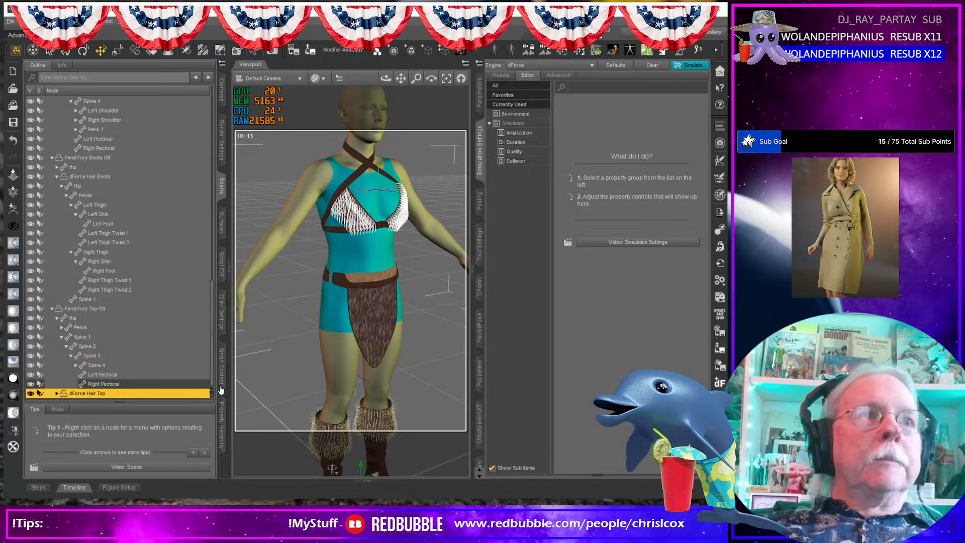
{"action": "left_click", "coordinate": [480, 96]}
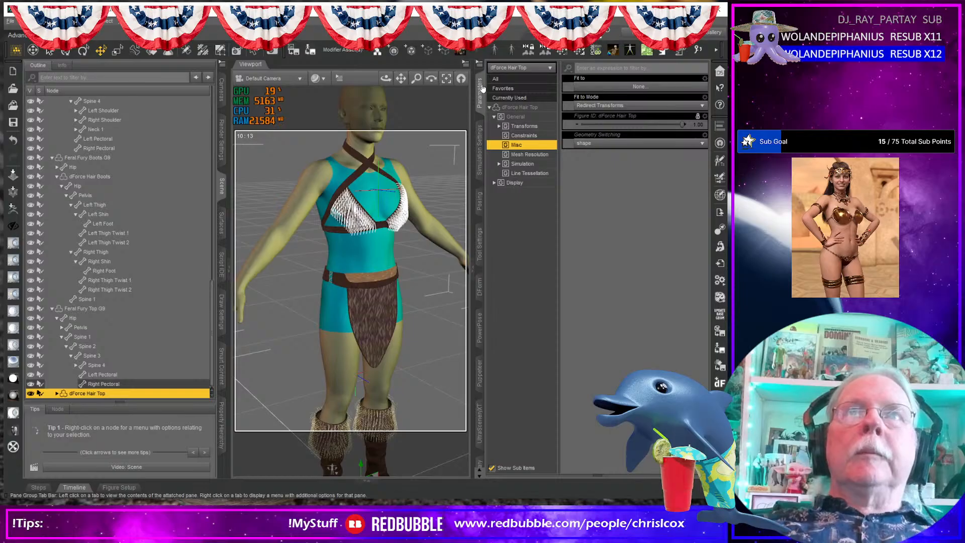
{"action": "left_click", "coordinate": [543, 174]}
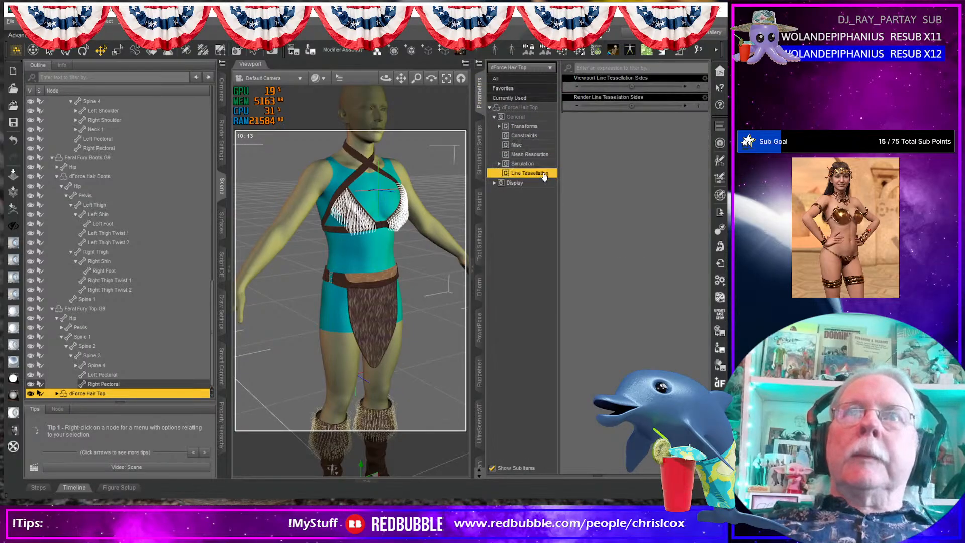
{"action": "left_click", "coordinate": [702, 88]}
{"action": "type", "text": "3"}
{"action": "key", "text": "Return"}
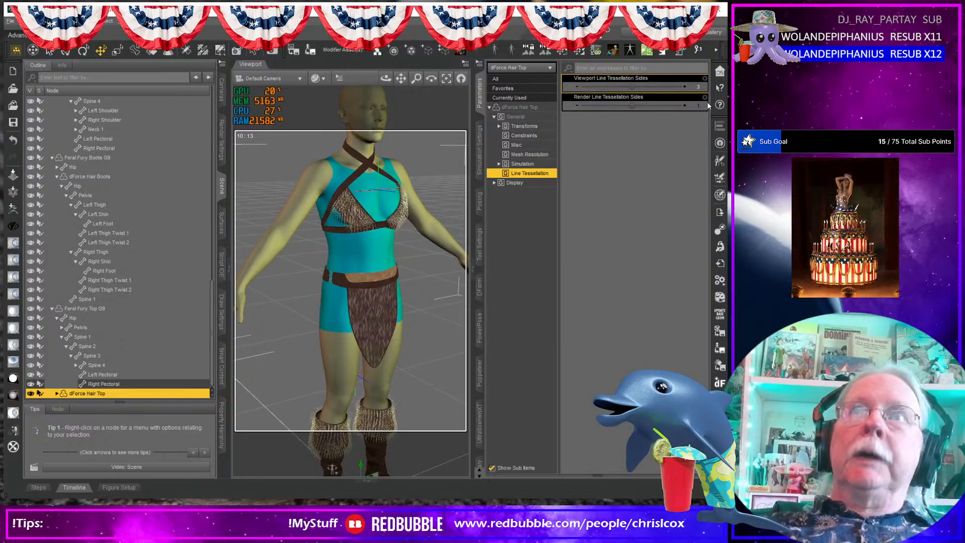
- Turn off Visible in Simulation for the Top surface of dForce Hair Top
{"action": "left_click", "coordinate": [222, 222]}
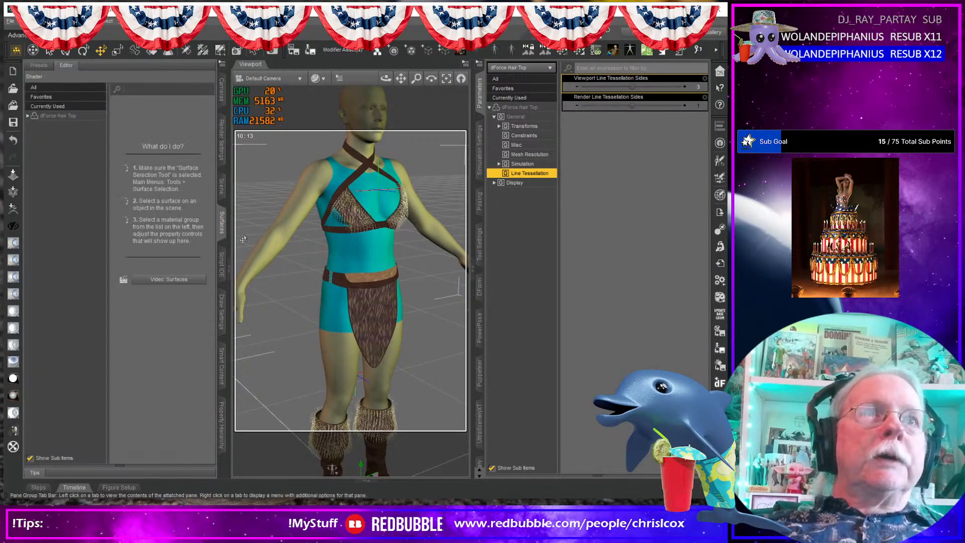
{"action": "left_click", "coordinate": [53, 116]}
{"action": "double_click", "coordinate": [49, 119]}
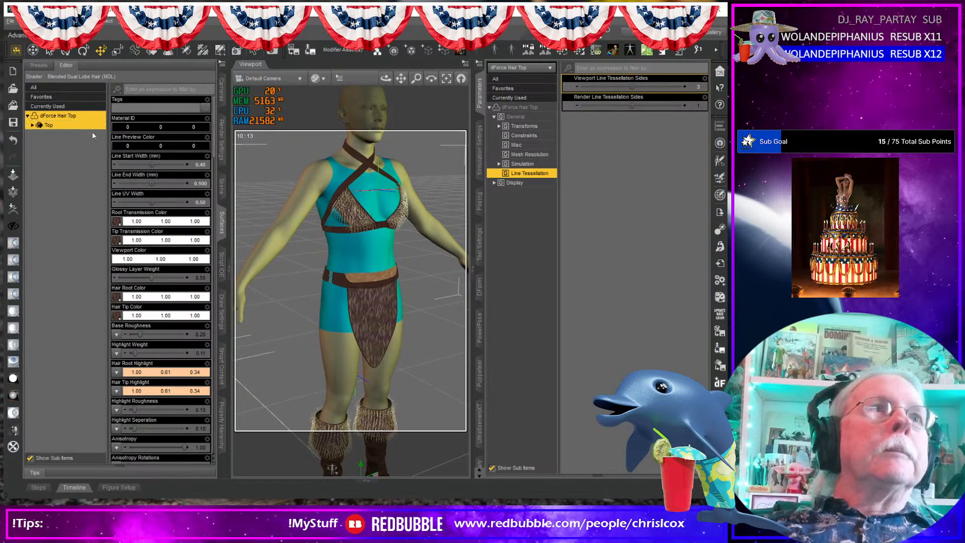
{"action": "double_click", "coordinate": [48, 126]}
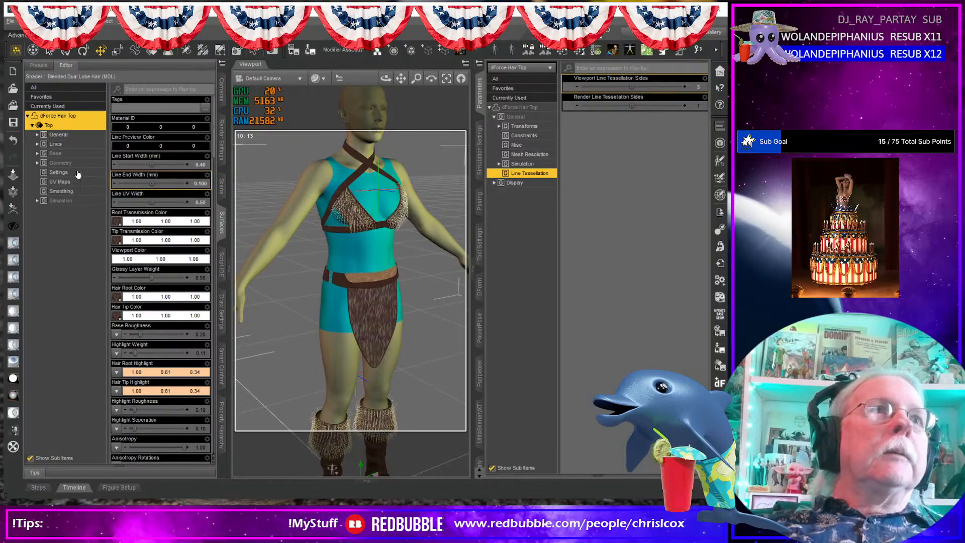
{"action": "left_click", "coordinate": [82, 202]}
{"action": "left_click", "coordinate": [161, 109]}
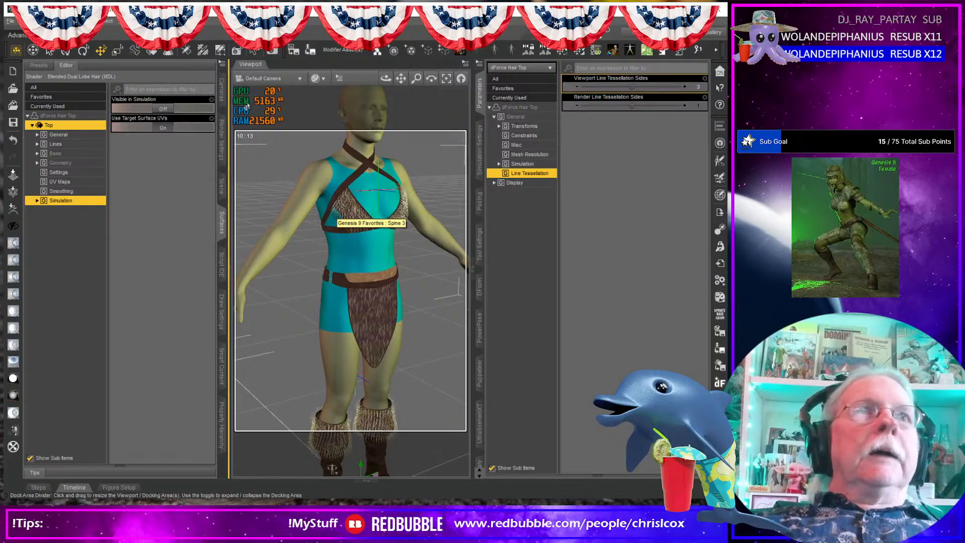
- Start saving the hair as a Figure/Prop asset named Feral Fury Top Fur G9 in the Feral Fury G9 folder
{"action": "left_click", "coordinate": [310, 51]}
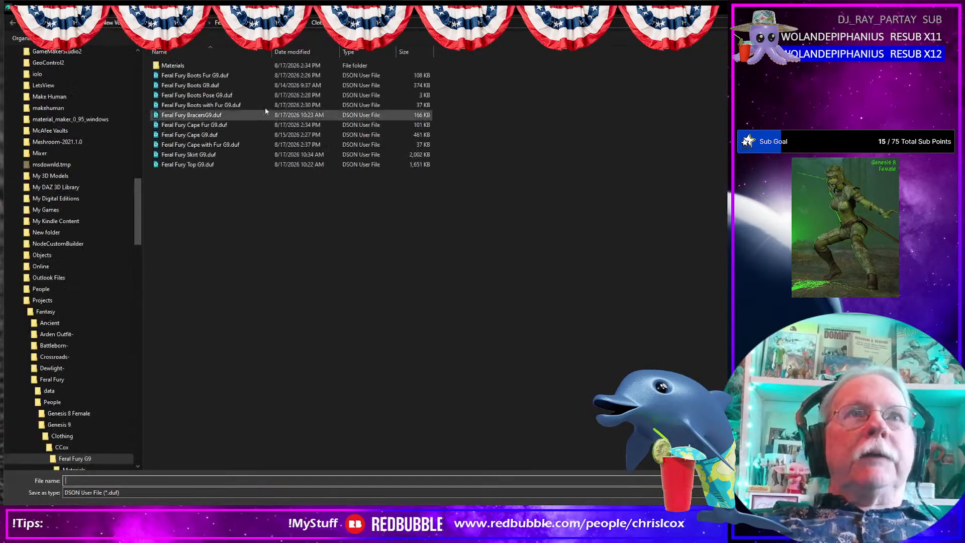
{"action": "left_click", "coordinate": [187, 165]}
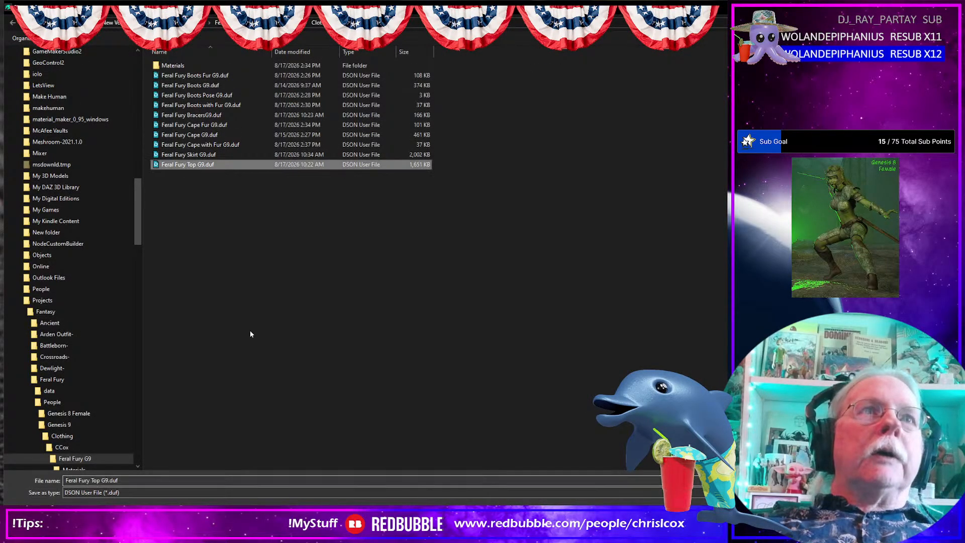
{"action": "left_click", "coordinate": [134, 481]}
{"action": "left_click", "coordinate": [134, 482]}
{"action": "key", "text": "Left"}
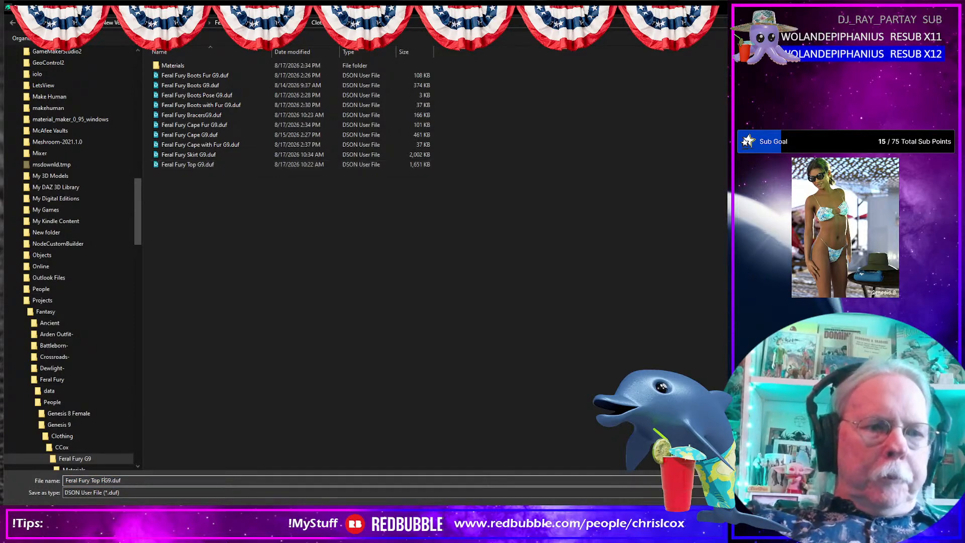
{"action": "key", "text": "Return"}
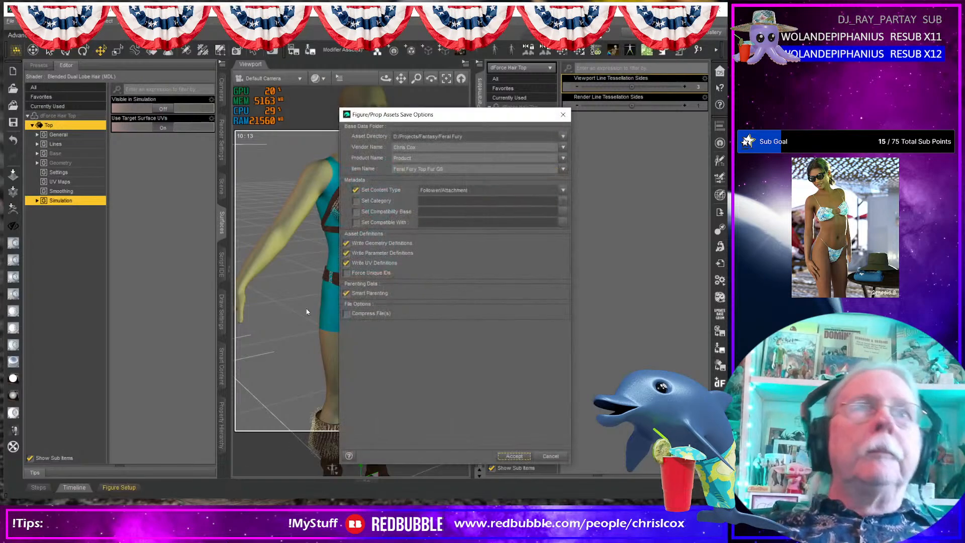
- Set the asset's product name to Feral Fury and its content type to Follower/Hair, and save it
{"action": "left_click", "coordinate": [563, 158]}
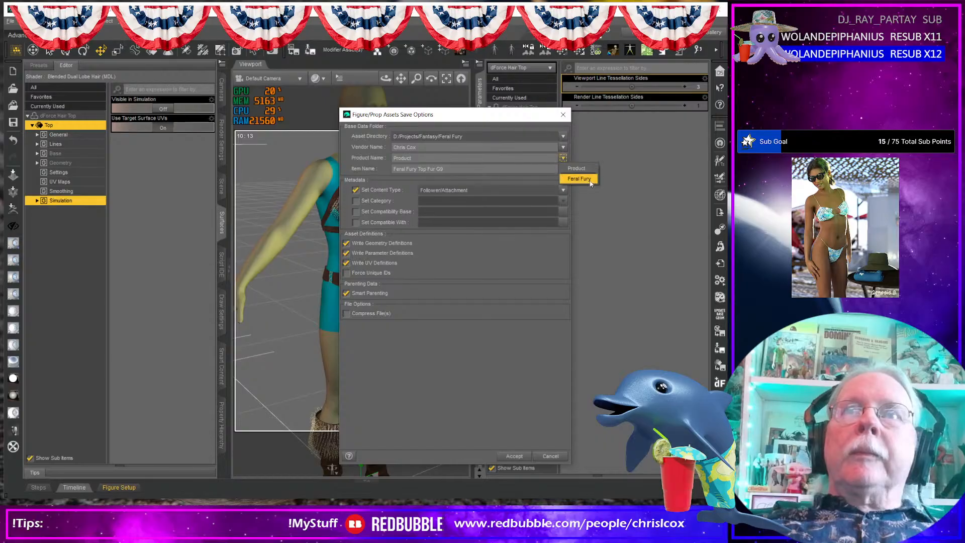
{"action": "left_click", "coordinate": [578, 179]}
{"action": "left_click", "coordinate": [562, 190]}
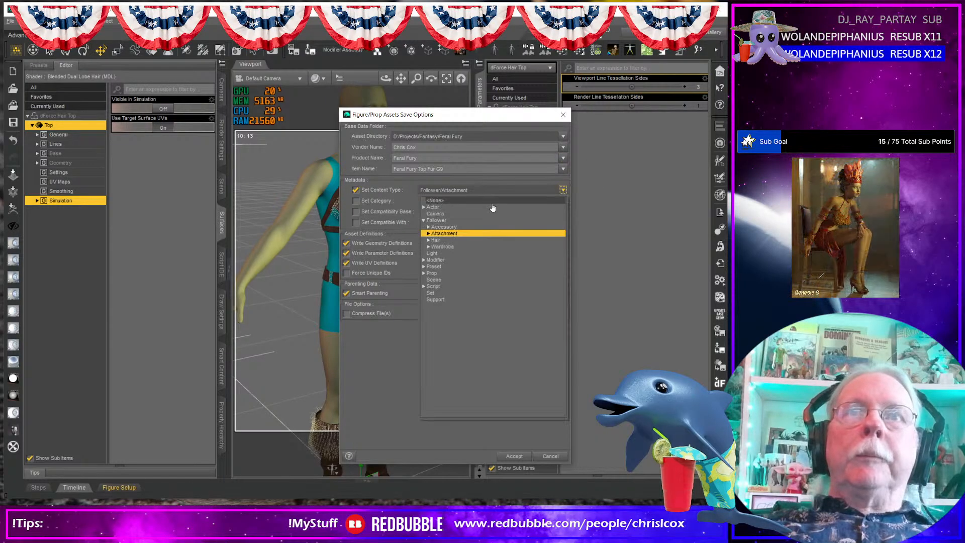
{"action": "left_click", "coordinate": [436, 240]}
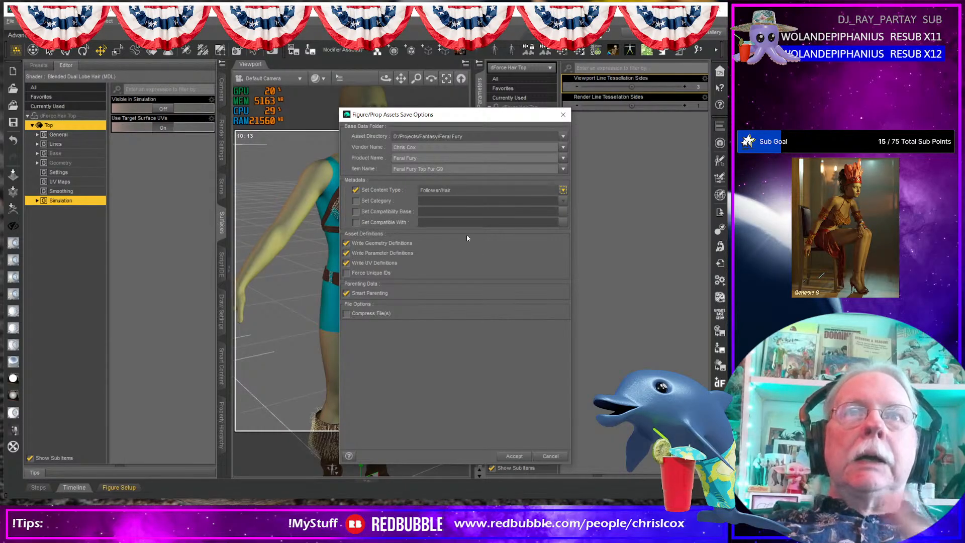
{"action": "left_click", "coordinate": [514, 462]}
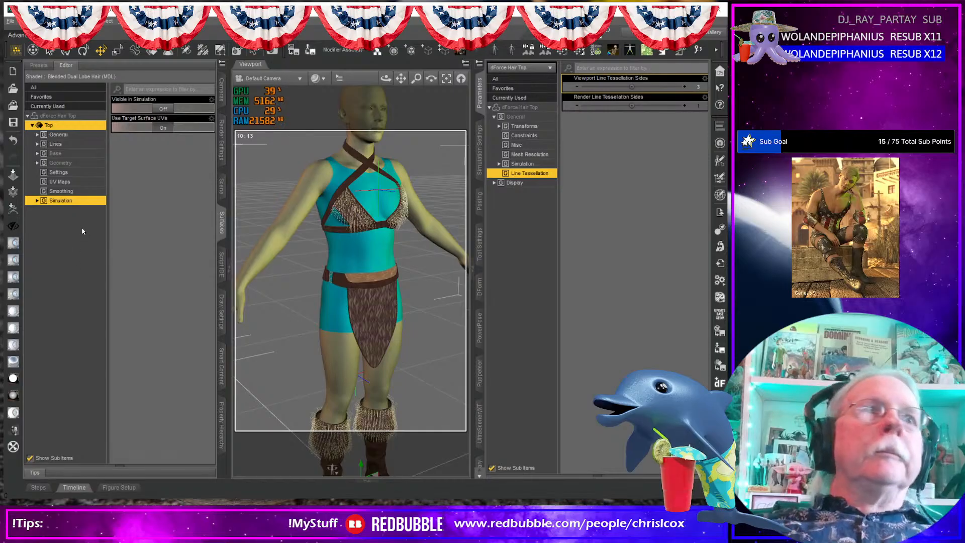
- Delete dForce Hair Top from the Feral Fury Top G9 in the scene
{"action": "left_click", "coordinate": [222, 186]}
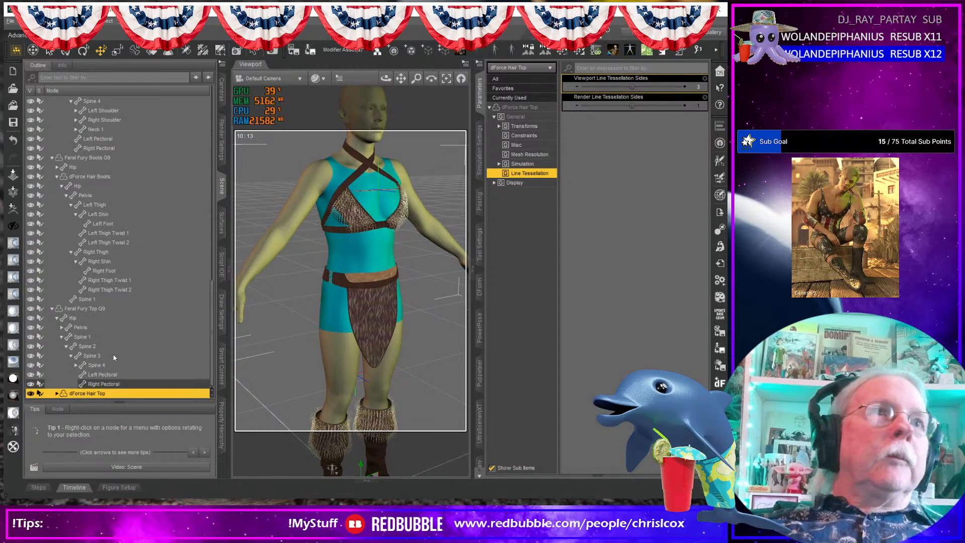
{"action": "left_click", "coordinate": [115, 375]}
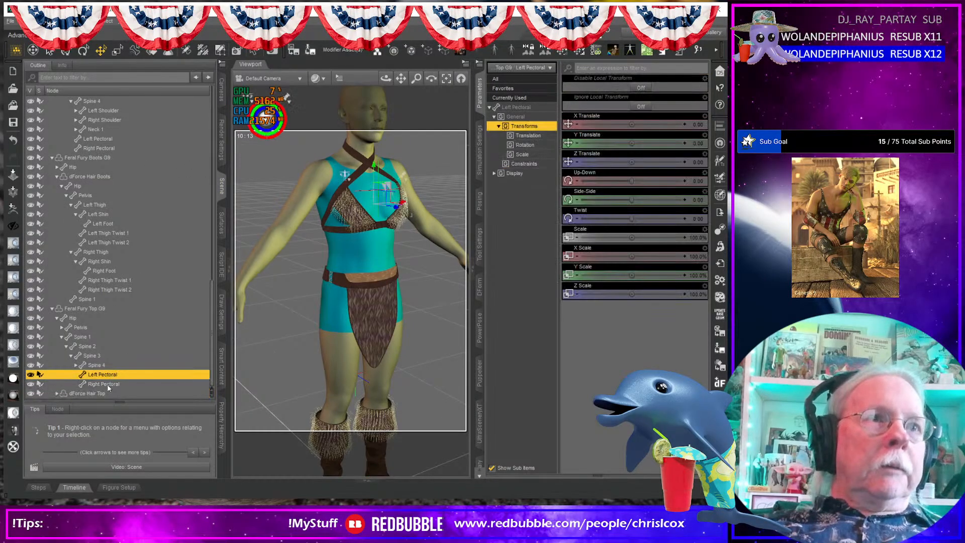
{"action": "left_click", "coordinate": [108, 393]}
{"action": "key", "text": "Delete"}
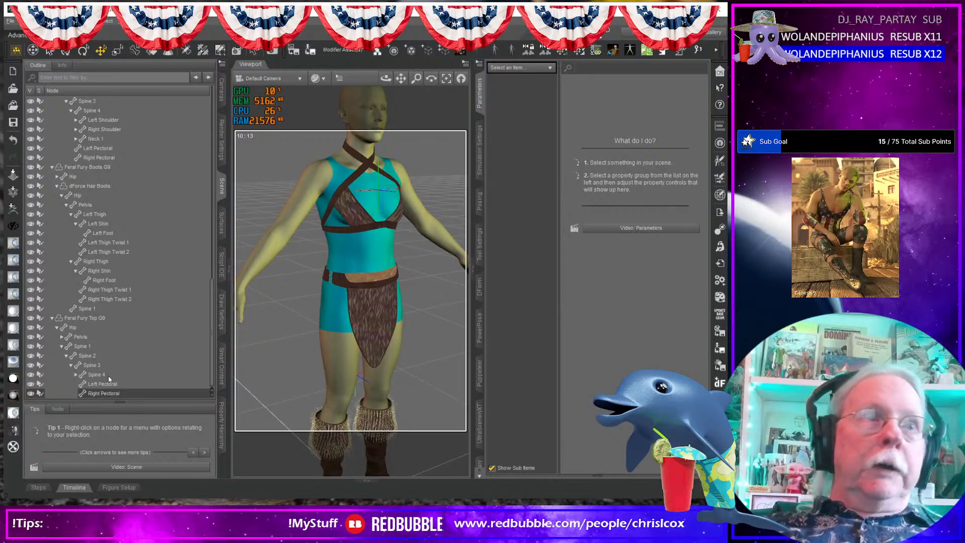
- Load the saved Feral Fury Top Fur G9 from the content library onto Feral Fury Top G9
{"action": "left_click", "coordinate": [99, 317]}
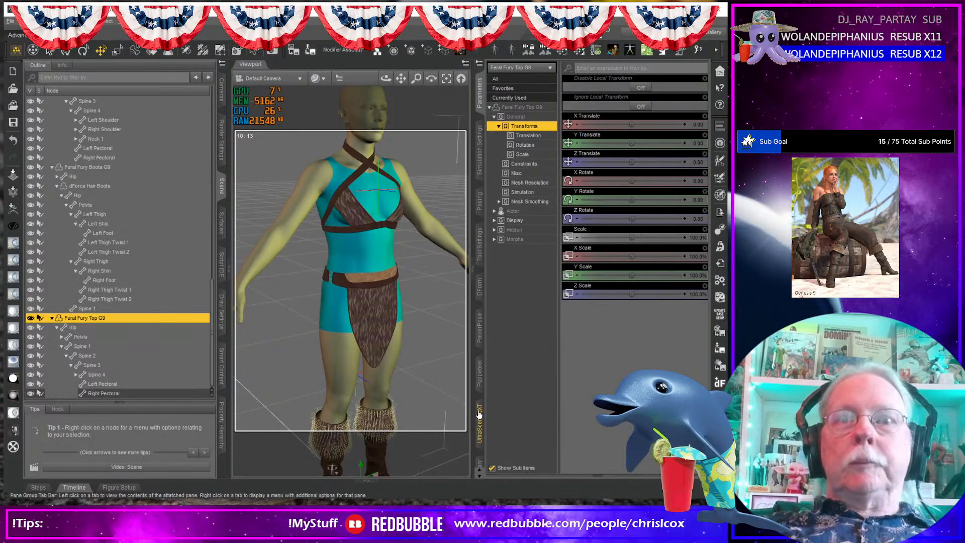
{"action": "scroll", "coordinate": [479, 438], "scroll_direction": "down", "scroll_amount": 3}
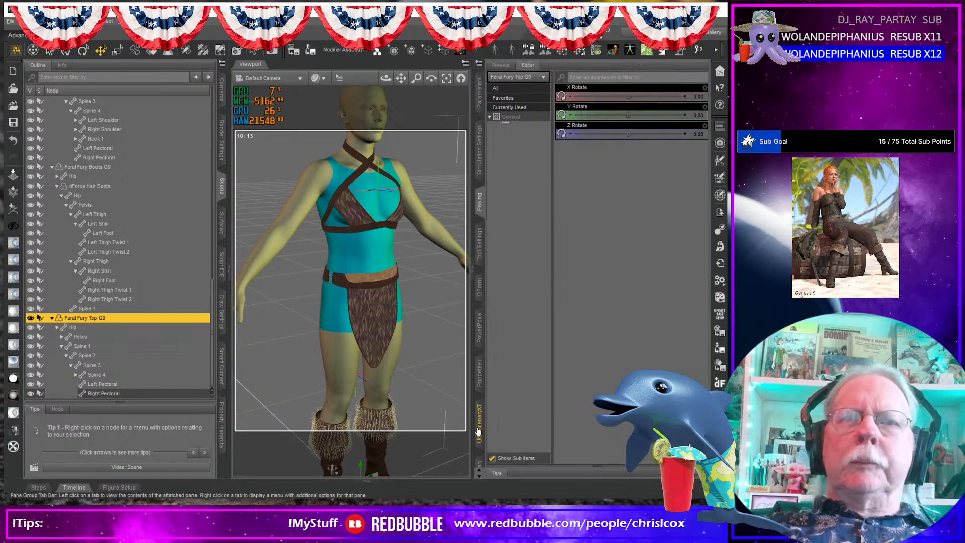
{"action": "left_click", "coordinate": [480, 462]}
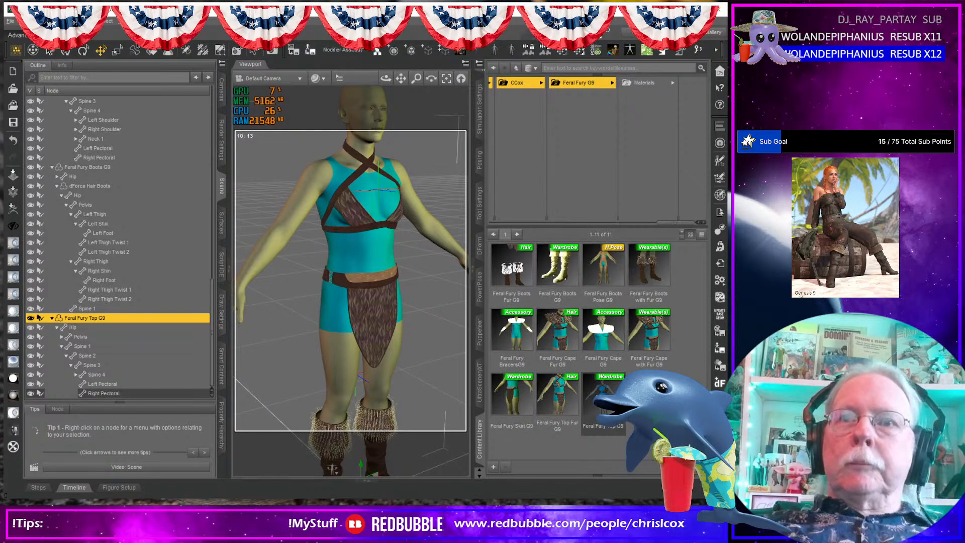
{"action": "double_click", "coordinate": [556, 396]}
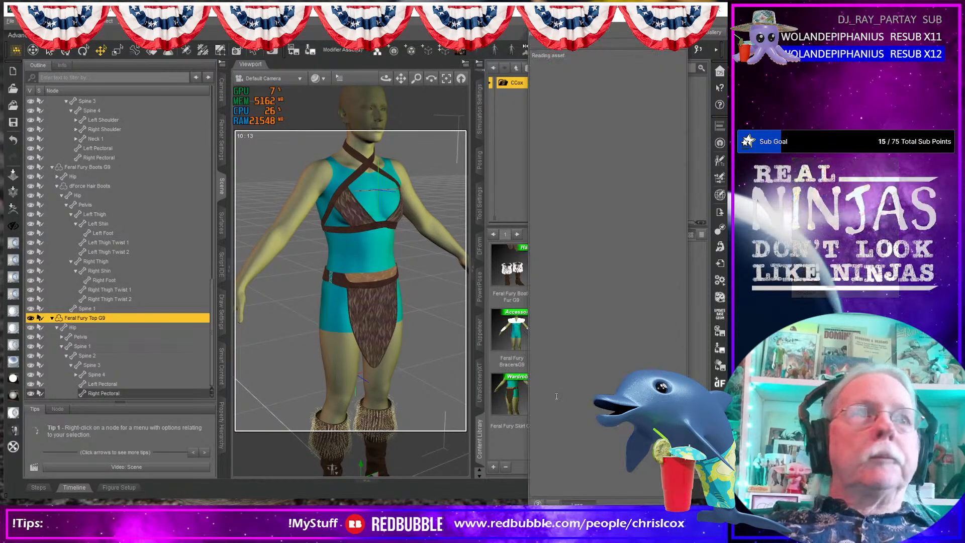
{"action": "scroll", "coordinate": [131, 373], "scroll_direction": "down", "scroll_amount": 1}
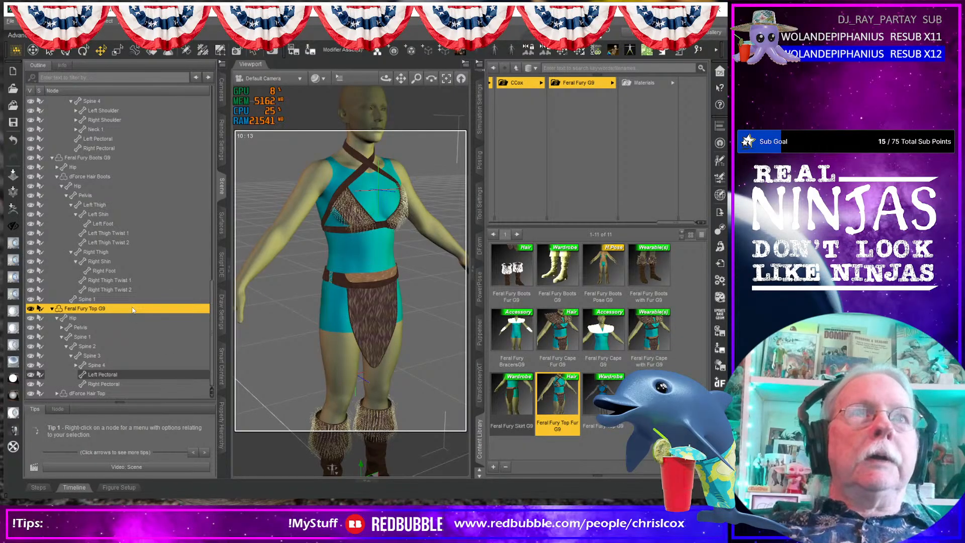
- Start saving a wearables preset of the Genesis 9 figure's clothing named Feral Fury Top with Fur G9
{"action": "left_click", "coordinate": [439, 235]}
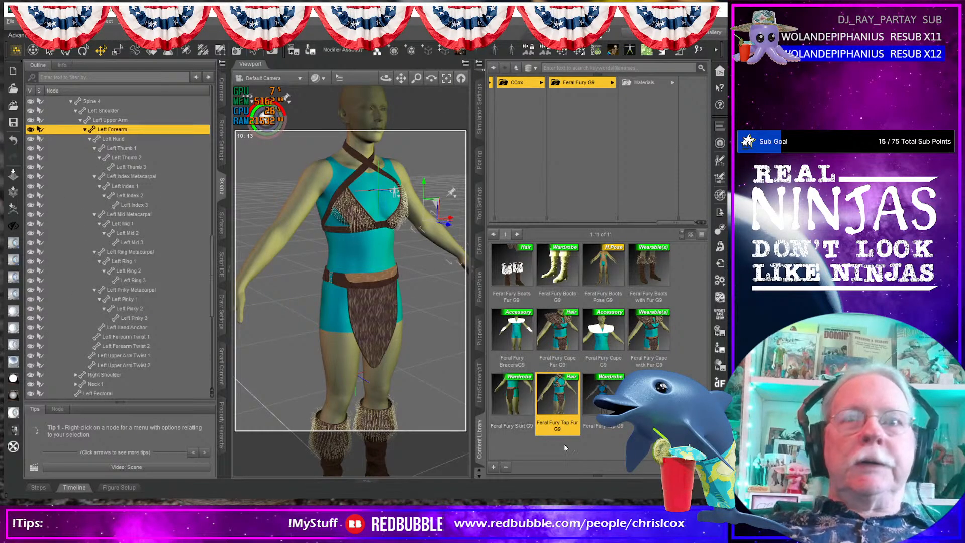
{"action": "left_click", "coordinate": [493, 467]}
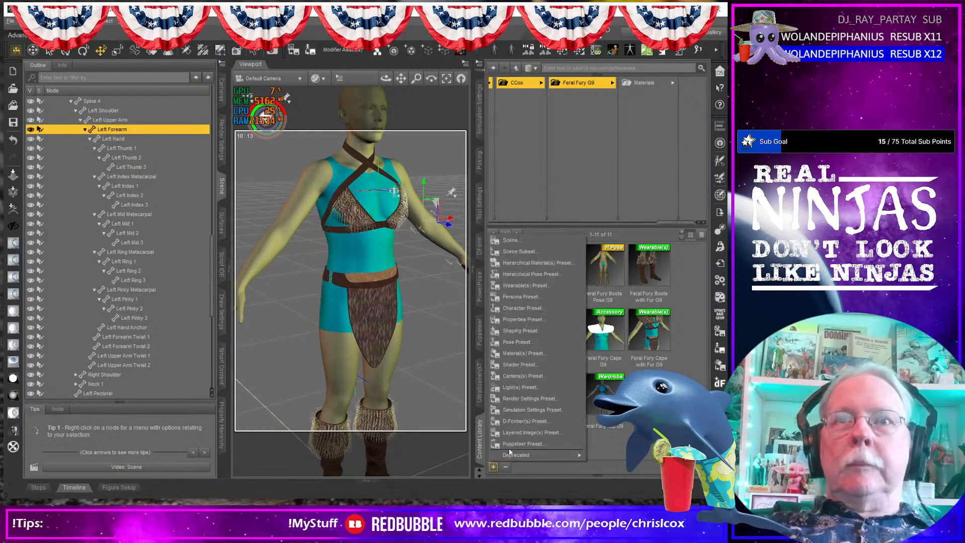
{"action": "left_click", "coordinate": [535, 285]}
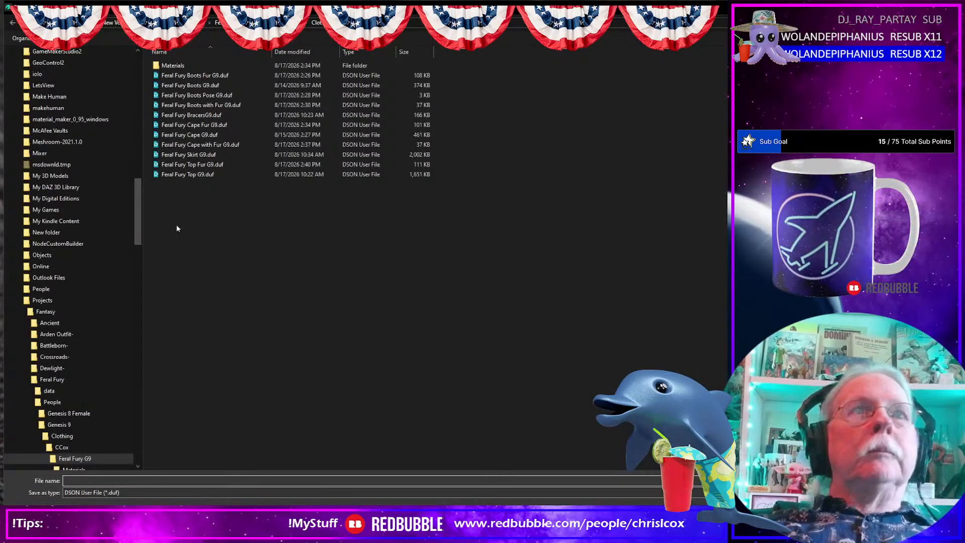
{"action": "left_click", "coordinate": [193, 165]}
{"action": "left_click", "coordinate": [100, 481]}
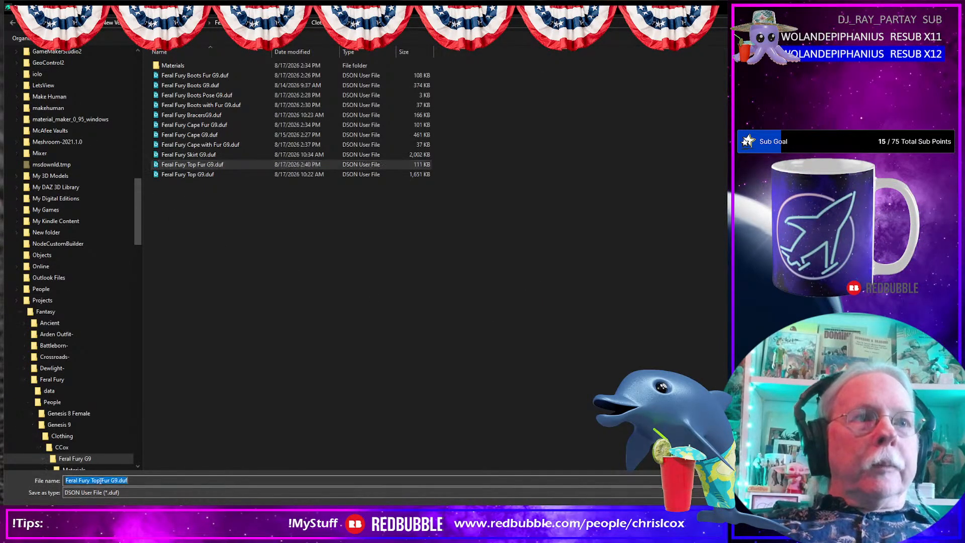
{"action": "left_click", "coordinate": [101, 481]}
{"action": "type", "text": "with"}
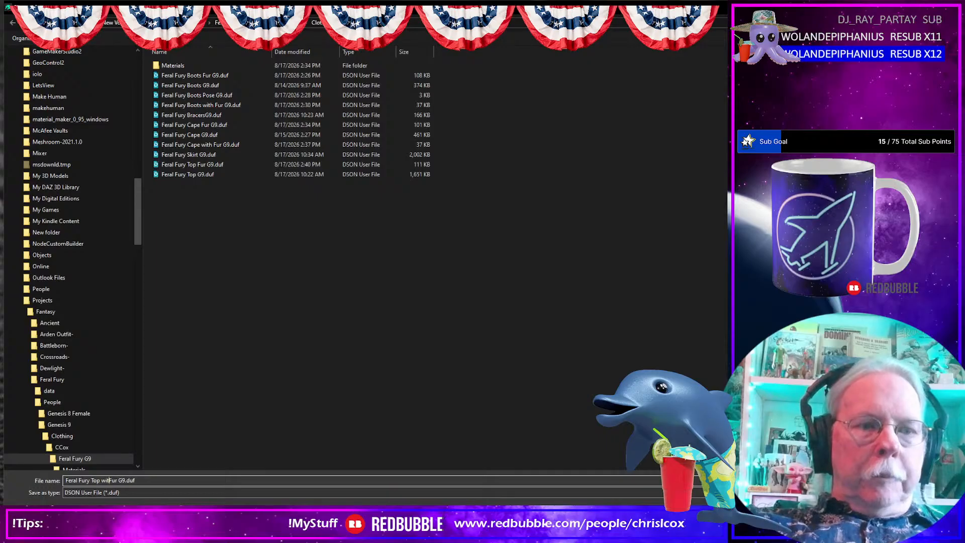
{"action": "key", "text": "Return"}
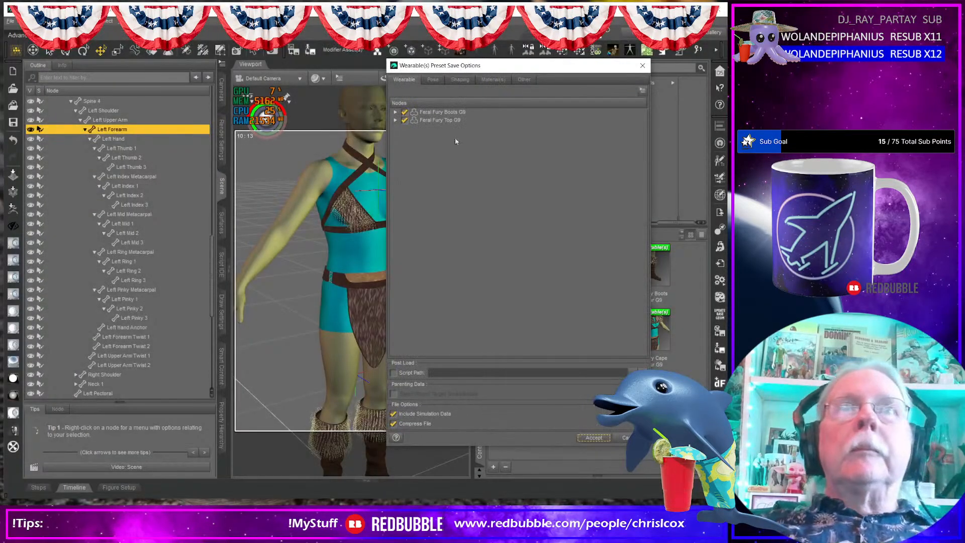
- Exclude Feral Fury Boots G9 from the preset, keep the top with its dForce hair, and save it
{"action": "left_click", "coordinate": [405, 112]}
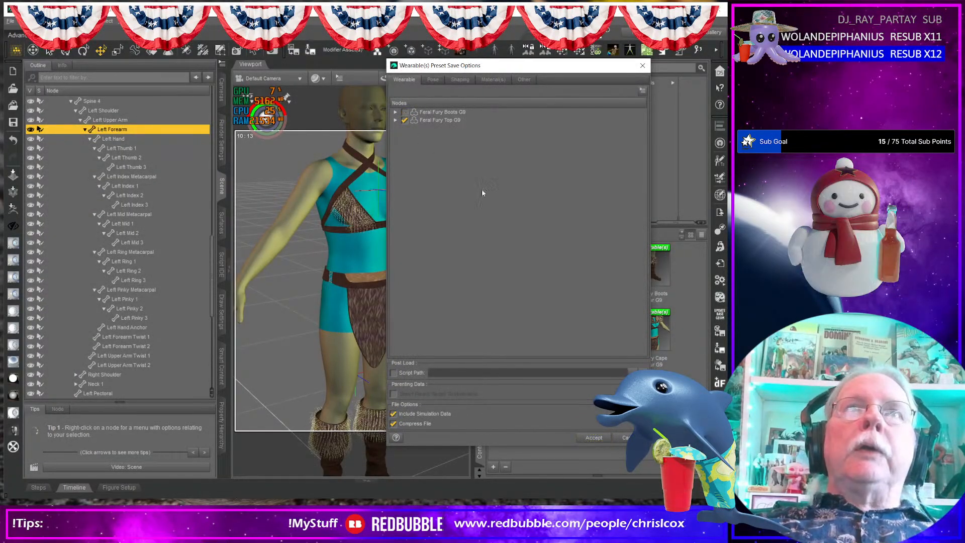
{"action": "left_click", "coordinate": [395, 120]}
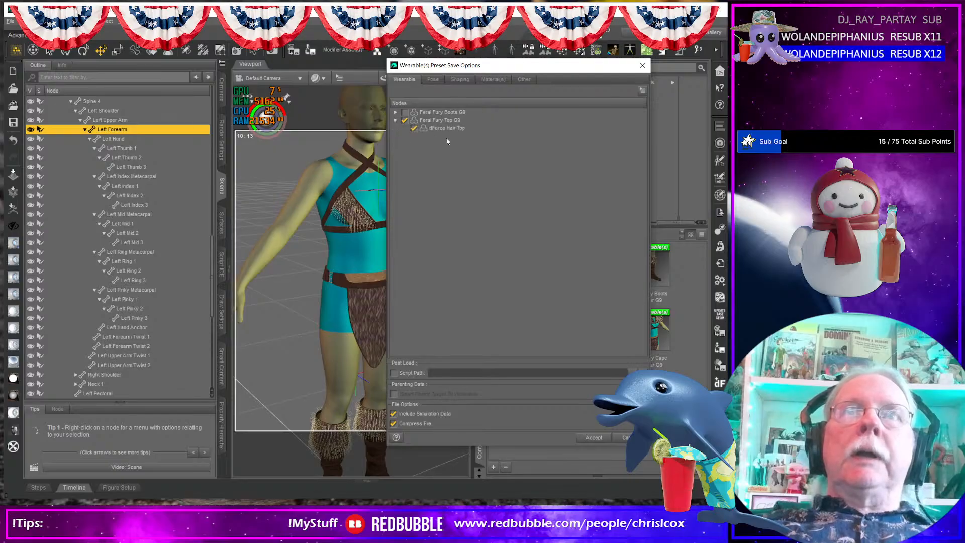
{"action": "left_click", "coordinate": [594, 438]}
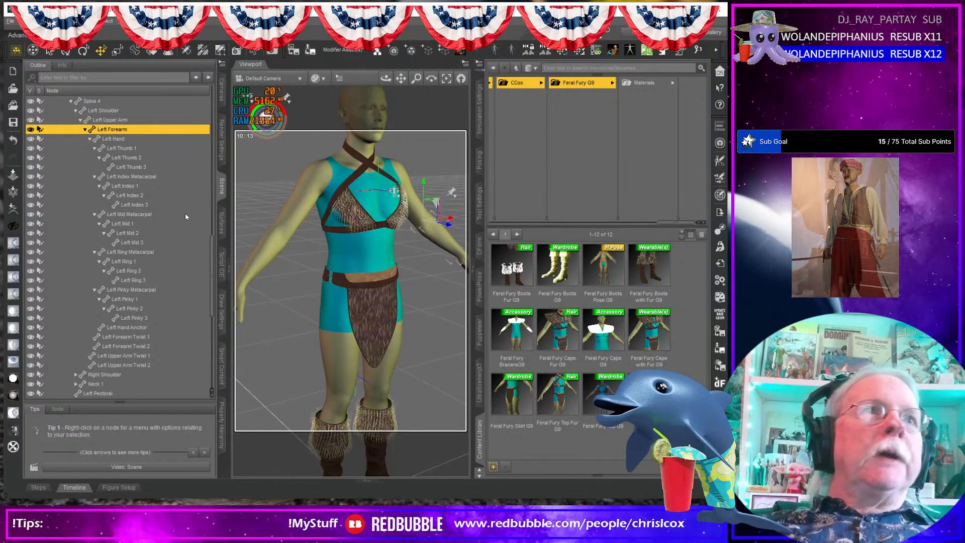
- Delete Feral Fury Boots G9, Feral Fury Top G9 and the Strand-Based Hair Boots node from the scene
{"action": "scroll", "coordinate": [186, 213], "scroll_direction": "up", "scroll_amount": 15}
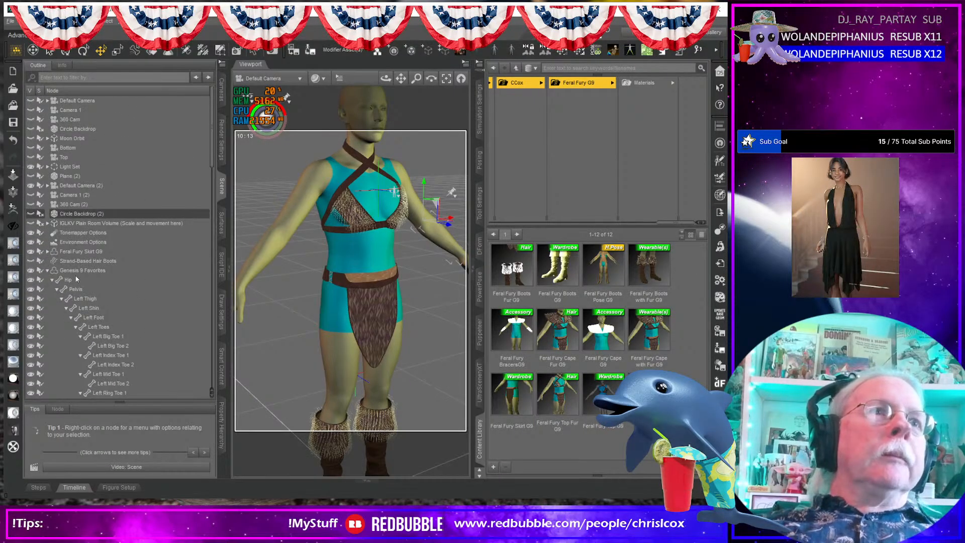
{"action": "left_click", "coordinate": [52, 280]}
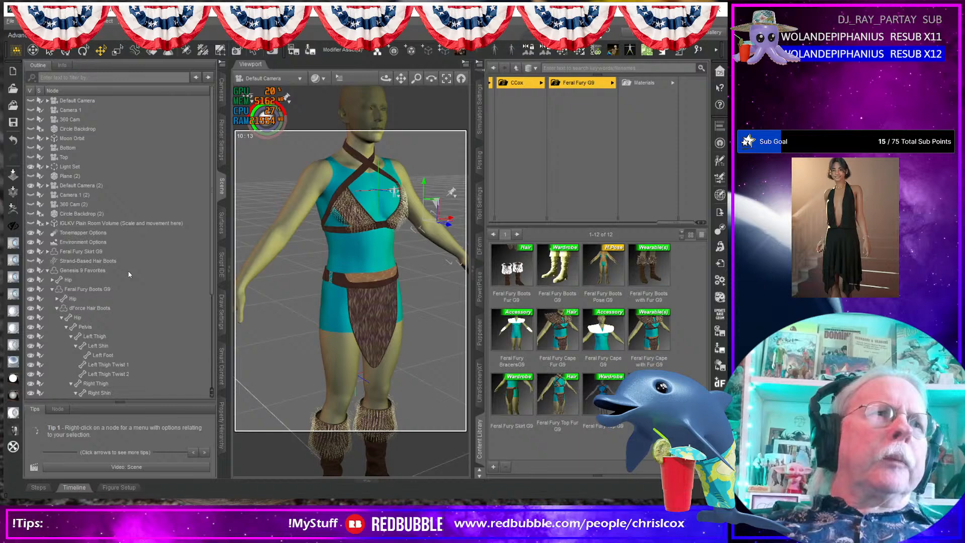
{"action": "left_click", "coordinate": [91, 291]}
{"action": "key", "text": "Delete"}
{"action": "left_click", "coordinate": [92, 289]}
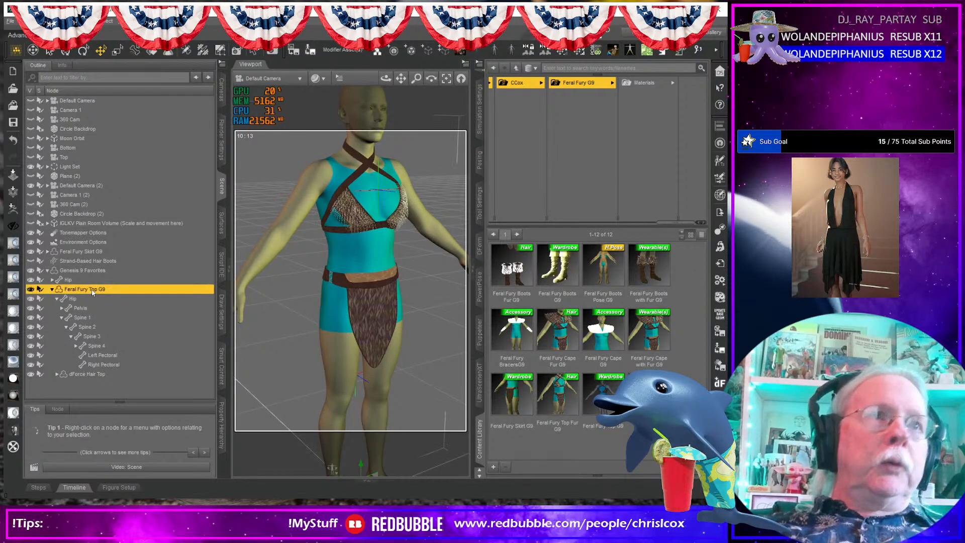
{"action": "key", "text": "Delete"}
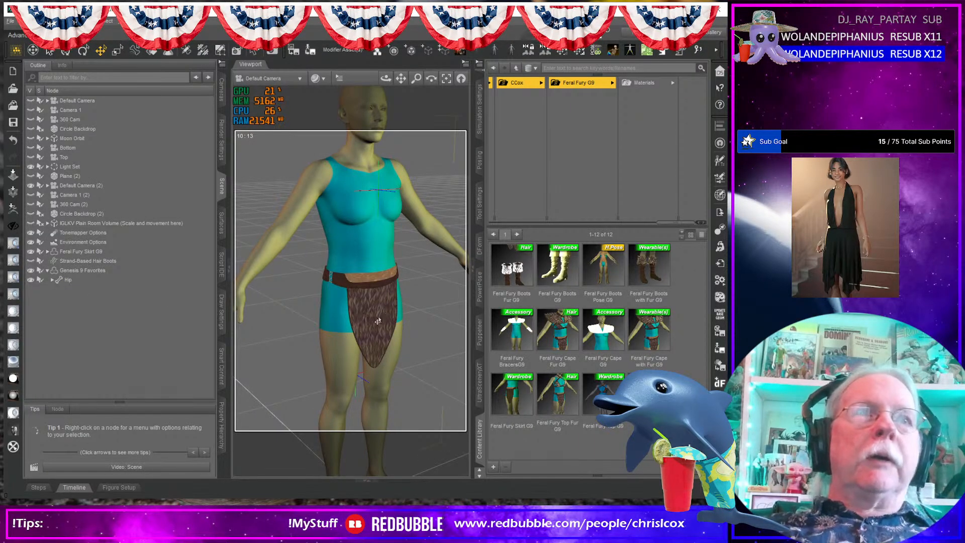
{"action": "left_click", "coordinate": [101, 263]}
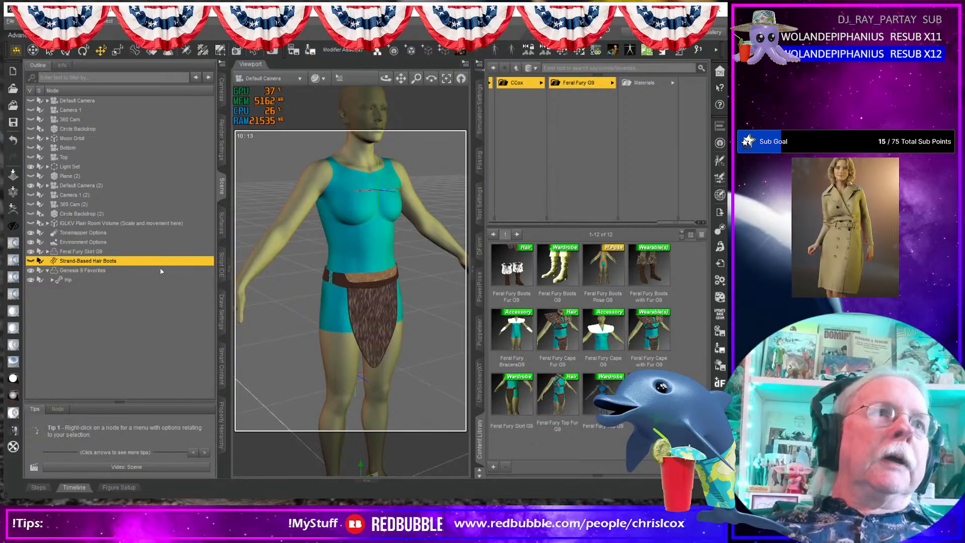
{"action": "key", "text": "Delete"}
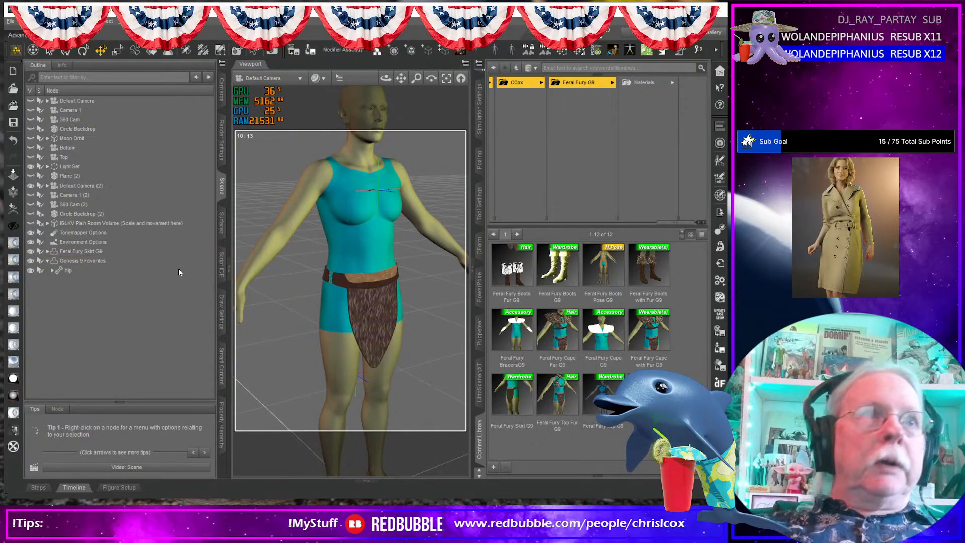
- Fit Feral Fury Skirt G9 to the Genesis 9 Favorites figure
{"action": "left_click", "coordinate": [102, 251]}
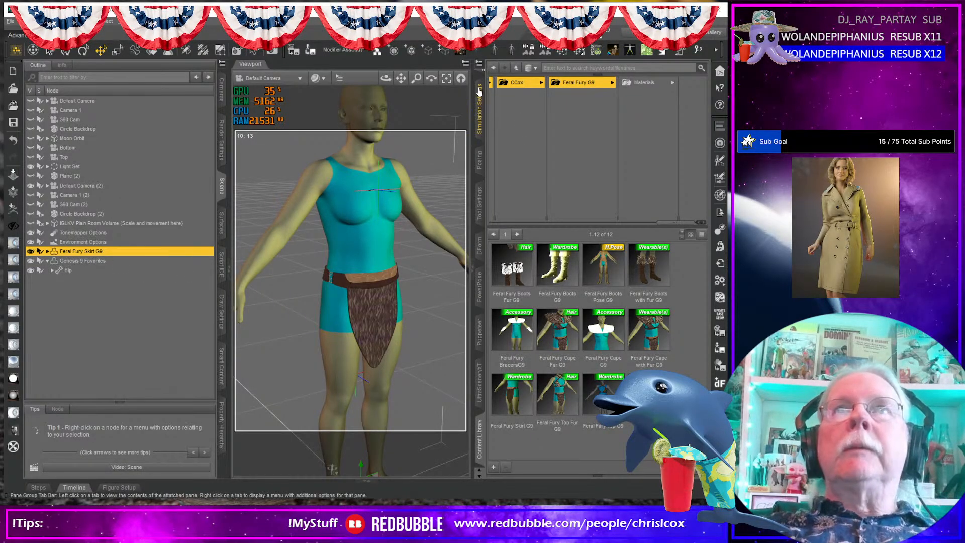
{"action": "left_click", "coordinate": [481, 128]}
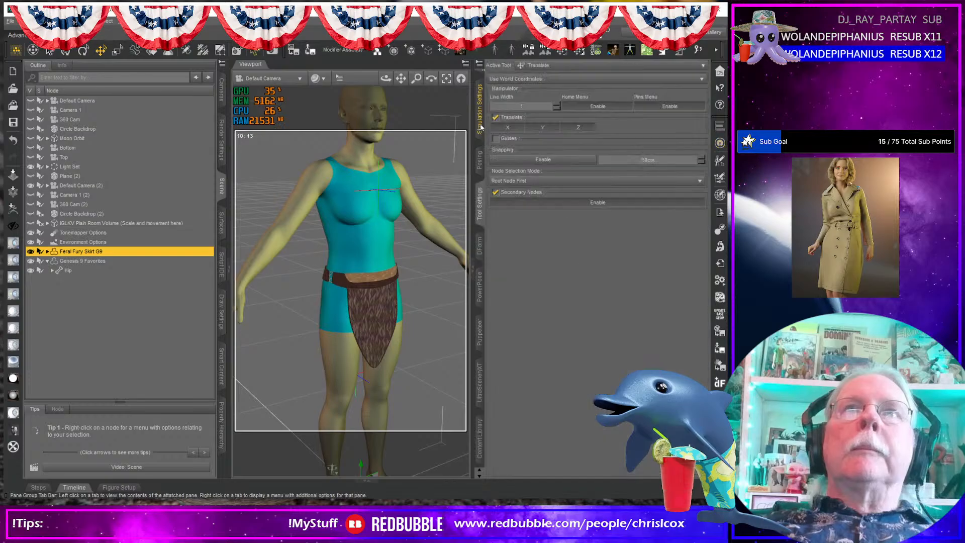
{"action": "scroll", "coordinate": [481, 127], "scroll_direction": "up", "scroll_amount": 1}
{"action": "left_click", "coordinate": [523, 174]}
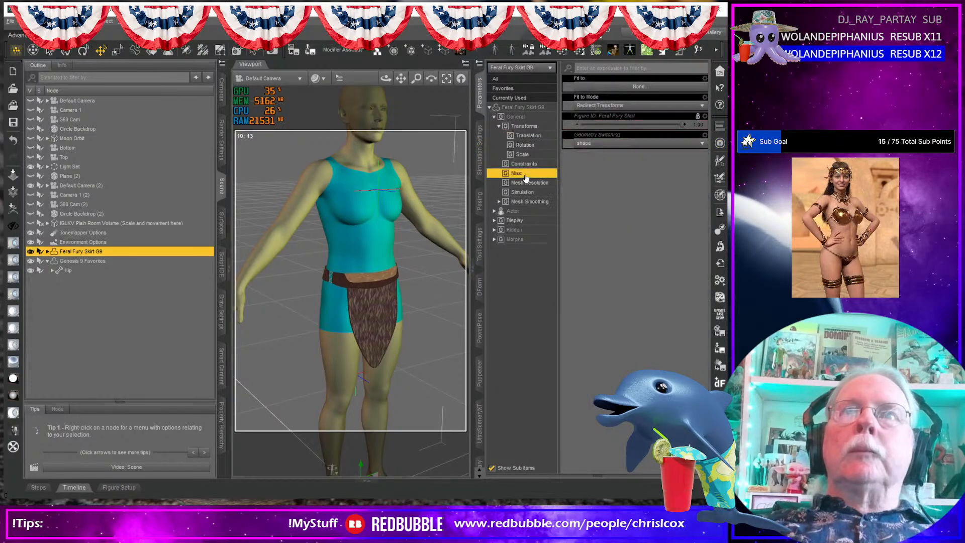
{"action": "left_click", "coordinate": [619, 87]}
{"action": "left_click", "coordinate": [482, 259]}
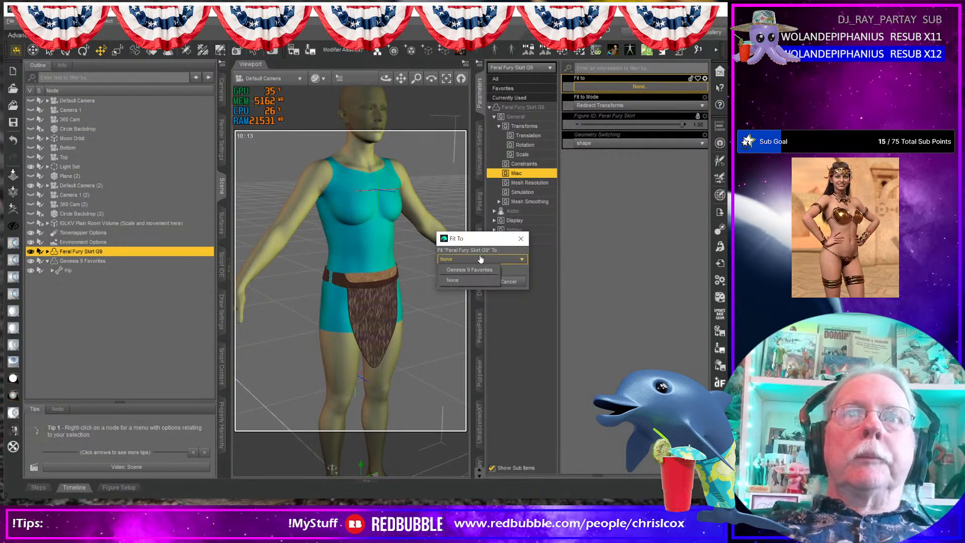
{"action": "left_click", "coordinate": [482, 272]}
{"action": "left_click", "coordinate": [482, 282]}
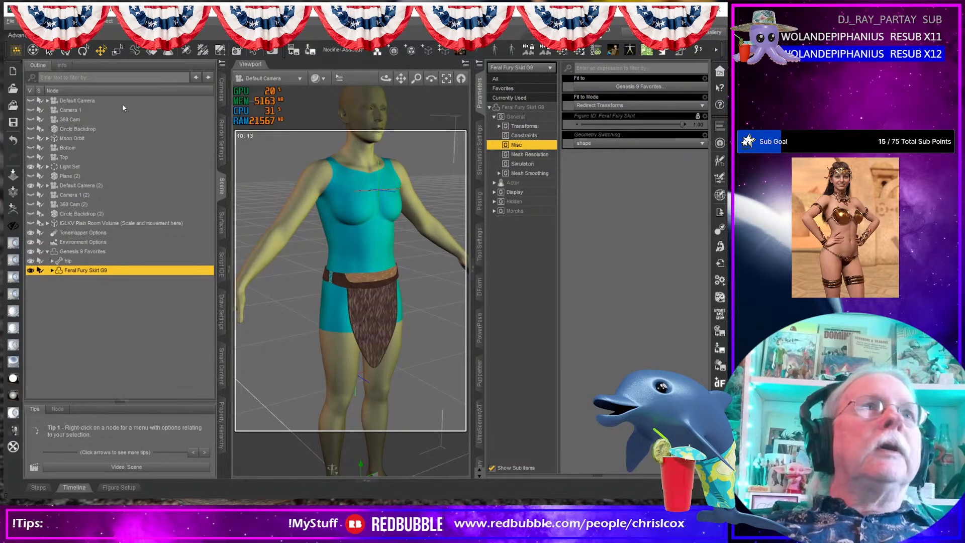
- Try to create strand-based hair on Feral Fury Skirt G9 with the name and label Strand-Based Hair Skirt, cancelling its hair editor
{"action": "left_click", "coordinate": [43, 20]}
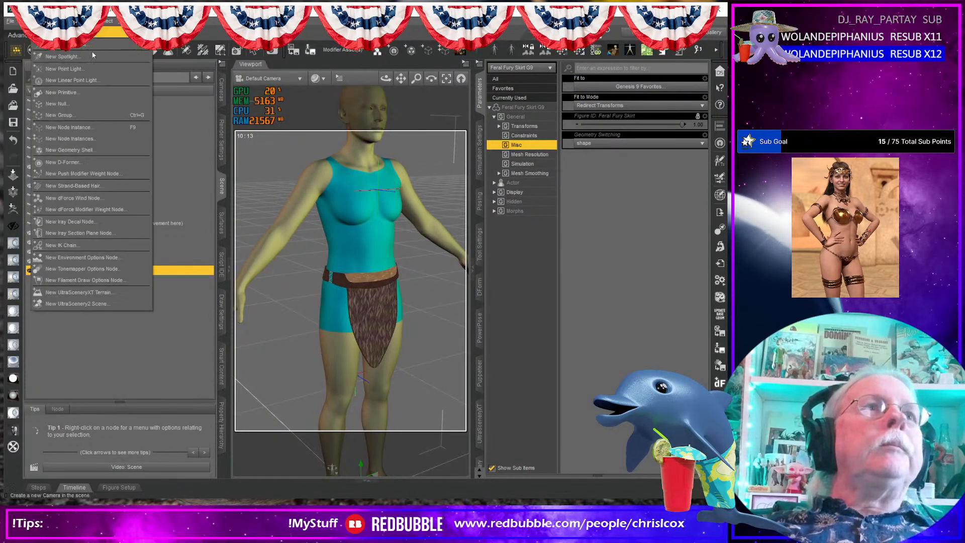
{"action": "left_click", "coordinate": [89, 186]}
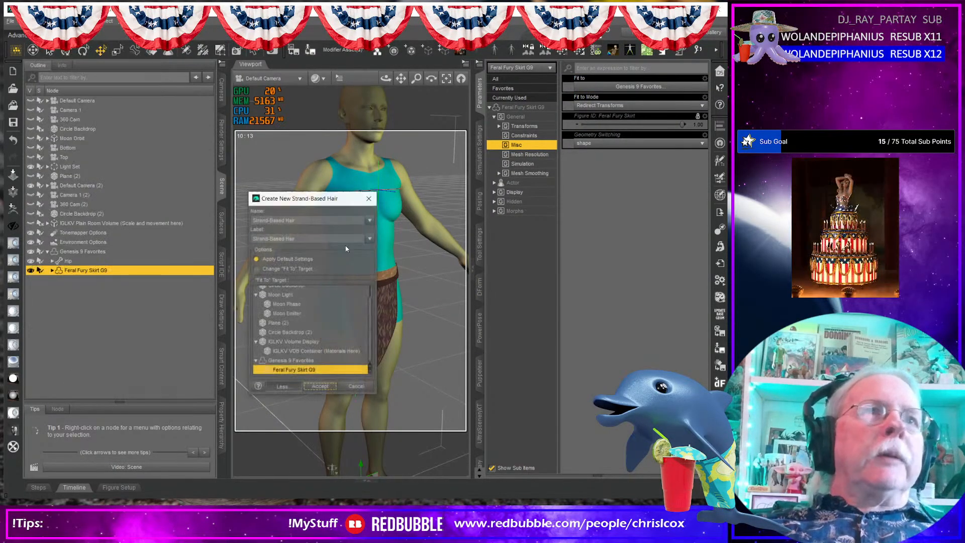
{"action": "left_click", "coordinate": [323, 219]}
{"action": "type", "text": "Skirt"}
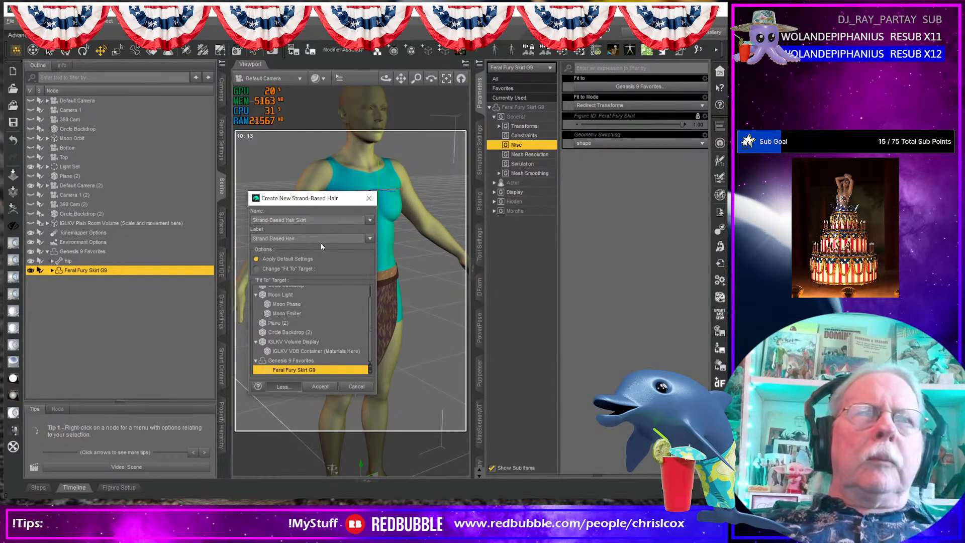
{"action": "left_click", "coordinate": [323, 240]}
{"action": "type", "text": "S"}
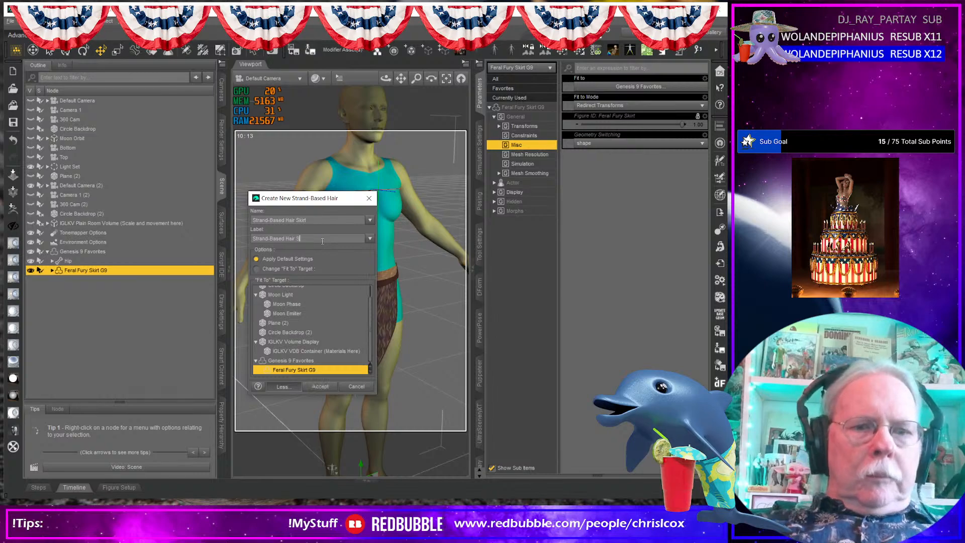
{"action": "type", "text": "kirt"}
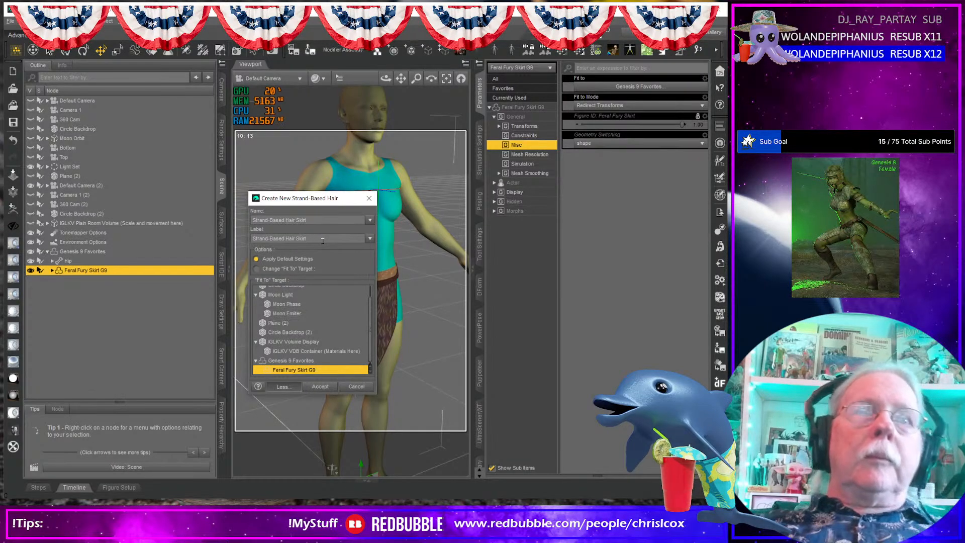
{"action": "left_click", "coordinate": [320, 387]}
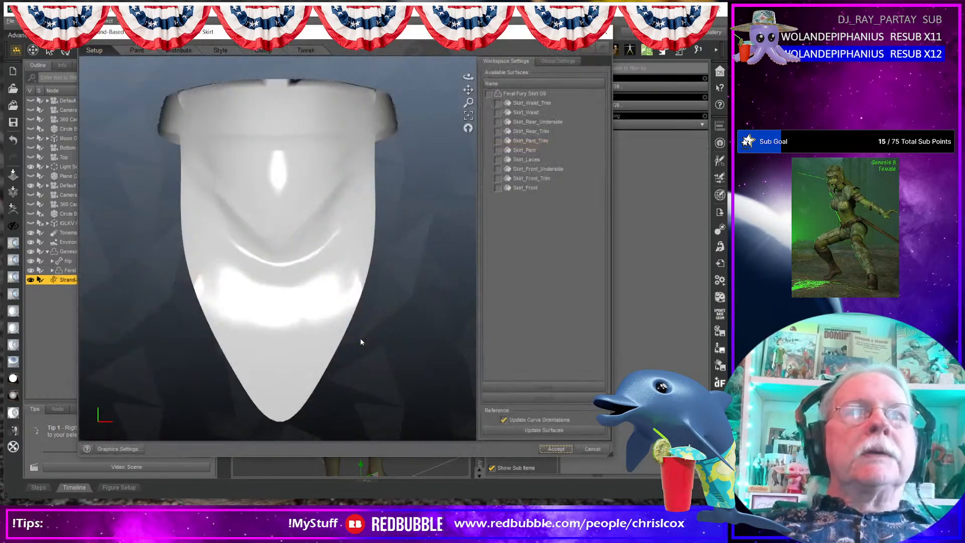
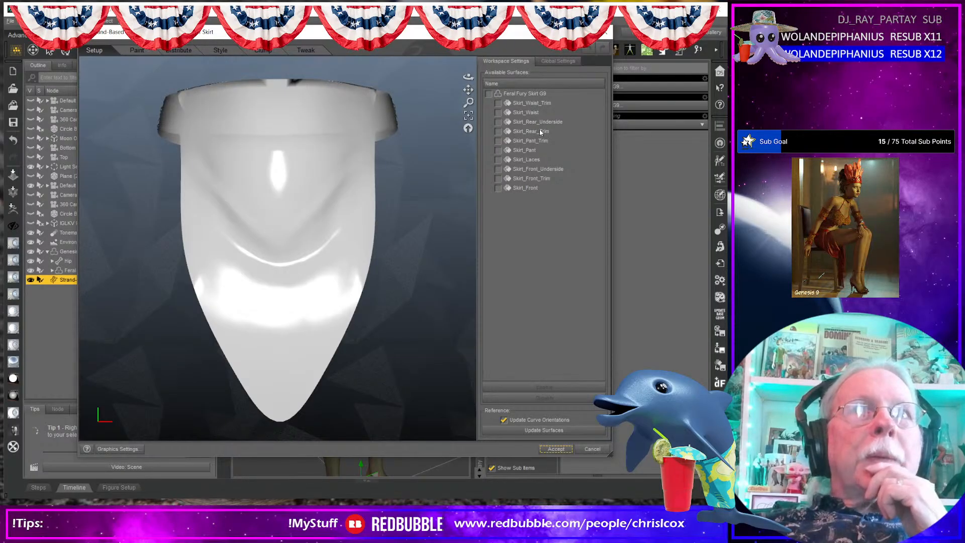
{"action": "left_click", "coordinate": [592, 449]}
- Activate the Geometry Editor tool and show its tool settings
{"action": "mouse_move", "coordinate": [377, 374]}
{"action": "middle_mouse_down"}
{"action": "mouse_move", "coordinate": [302, 371]}
{"action": "mouse_move", "coordinate": [377, 360]}
{"action": "middle_mouse_up"}
{"action": "mouse_move", "coordinate": [375, 317]}
{"action": "middle_mouse_down"}
{"action": "mouse_move", "coordinate": [302, 318]}
{"action": "mouse_move", "coordinate": [369, 318]}
{"action": "middle_mouse_up"}
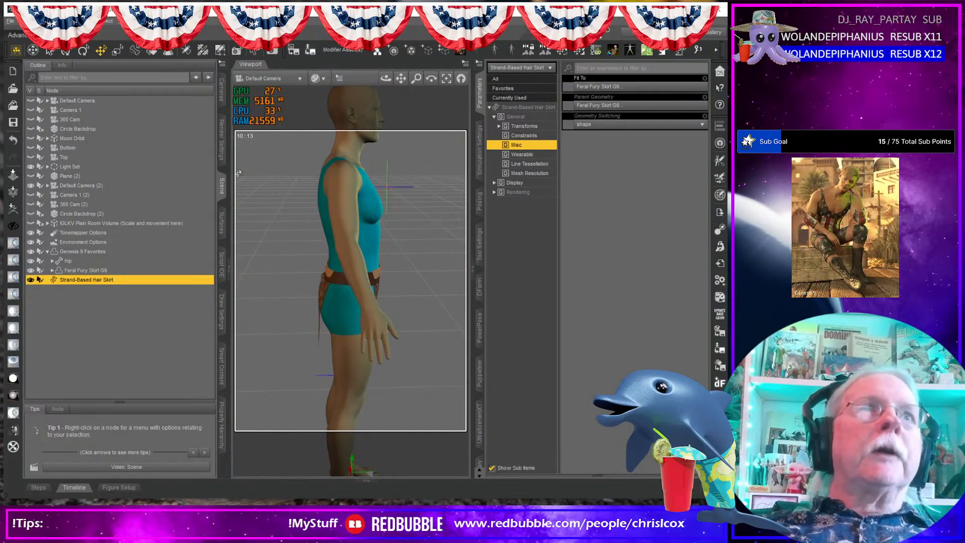
{"action": "left_click", "coordinate": [220, 50]}
{"action": "middle_click_drag", "start_coordinate": [371, 350], "coordinate": [369, 315]}
{"action": "scroll", "coordinate": [363, 353], "scroll_direction": "up", "scroll_amount": 4}
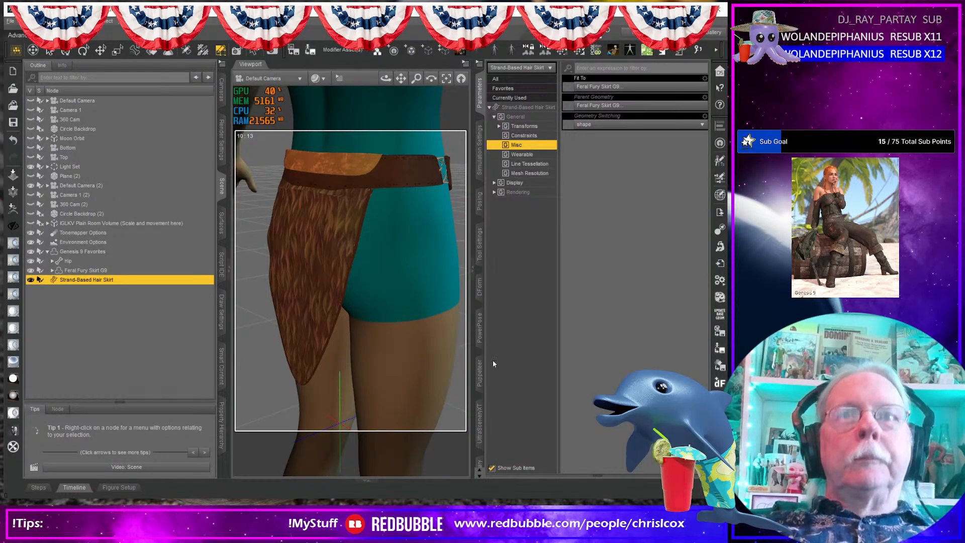
{"action": "left_click", "coordinate": [220, 51]}
{"action": "left_click", "coordinate": [480, 252]}
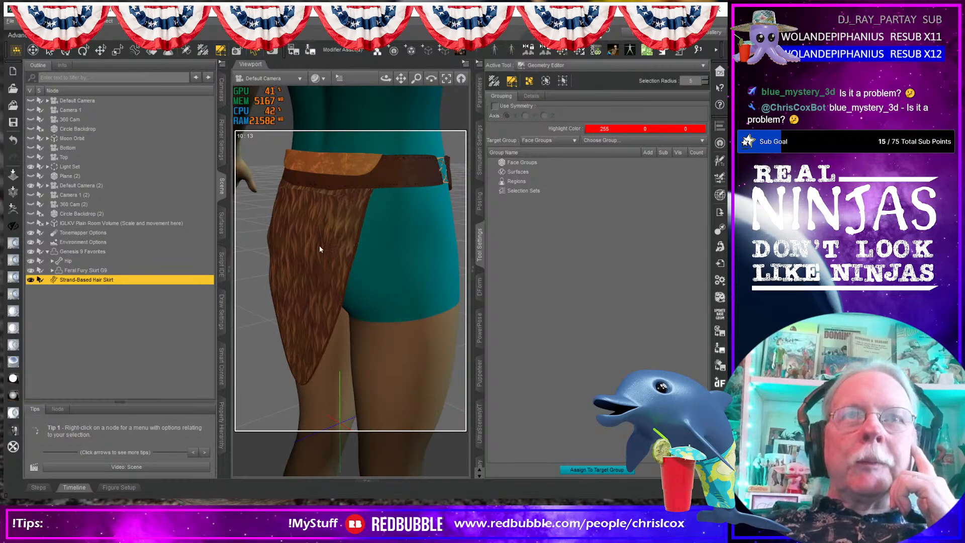
- Inspect the skirt from the front and back, and delete the Strand-Based Hair Skirt node from the scene
{"action": "scroll", "coordinate": [327, 273], "scroll_direction": "down", "scroll_amount": 2}
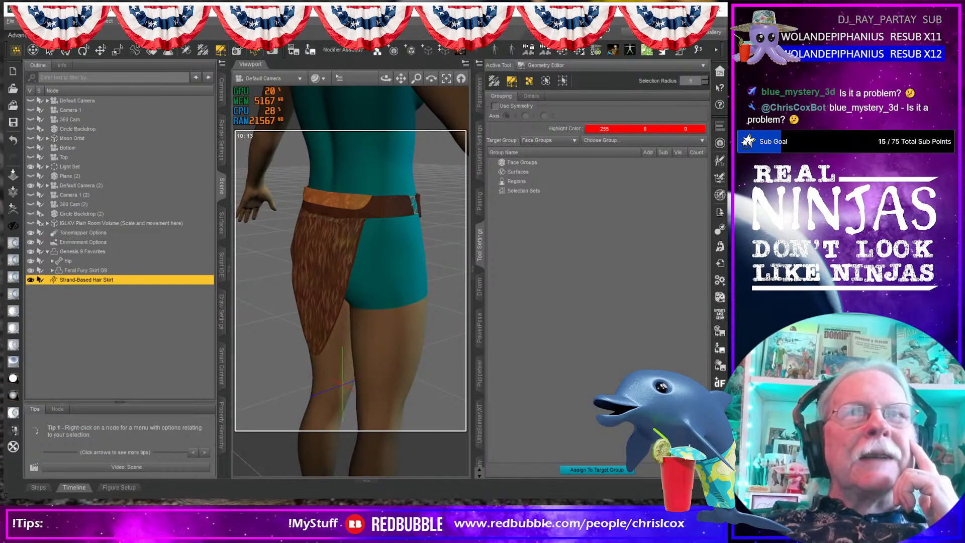
{"action": "mouse_move", "coordinate": [327, 277]}
{"action": "middle_mouse_down"}
{"action": "mouse_move", "coordinate": [274, 263]}
{"action": "mouse_move", "coordinate": [262, 231]}
{"action": "mouse_move", "coordinate": [281, 186]}
{"action": "mouse_move", "coordinate": [312, 211]}
{"action": "mouse_move", "coordinate": [331, 267]}
{"action": "middle_mouse_up"}
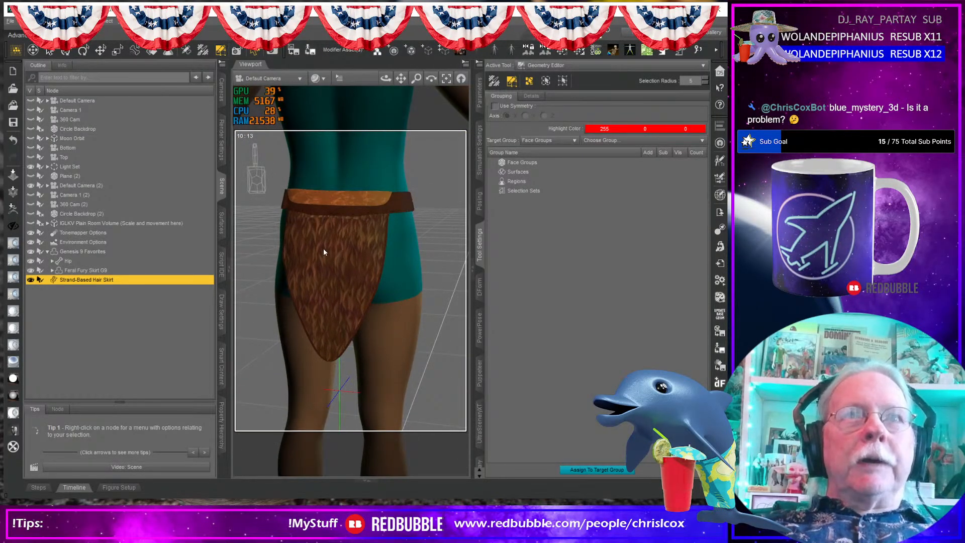
{"action": "middle_click_drag", "start_coordinate": [342, 251], "coordinate": [416, 262]}
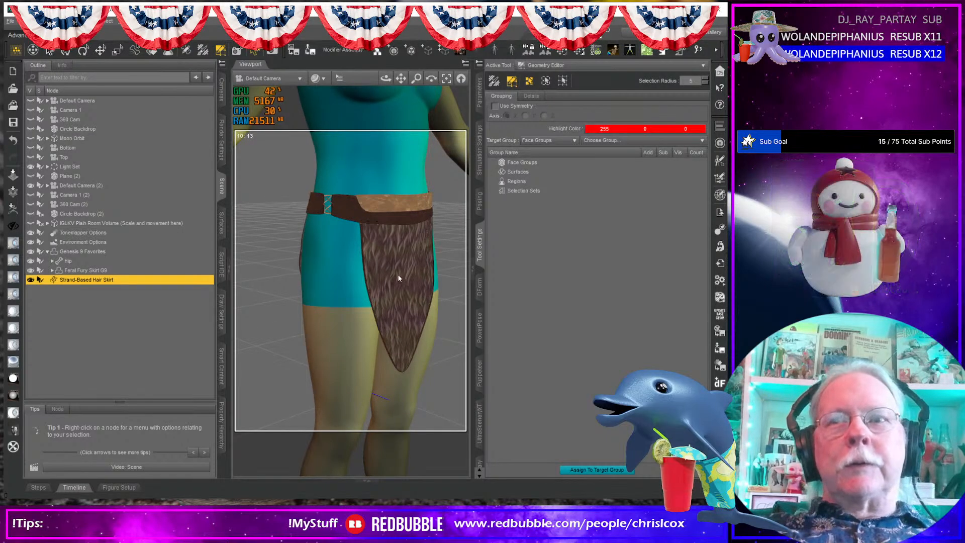
{"action": "middle_click_drag", "start_coordinate": [393, 280], "coordinate": [358, 282]}
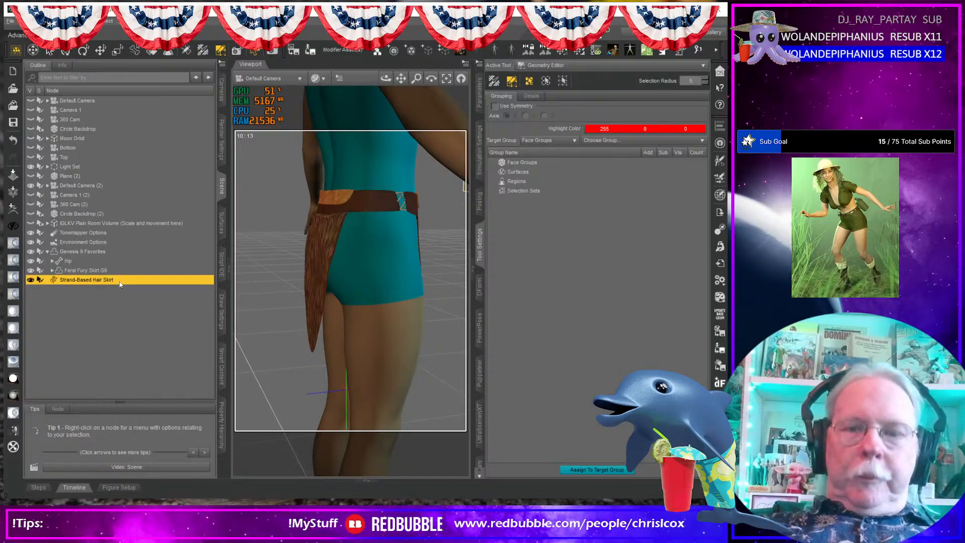
{"action": "key", "text": "Delete"}
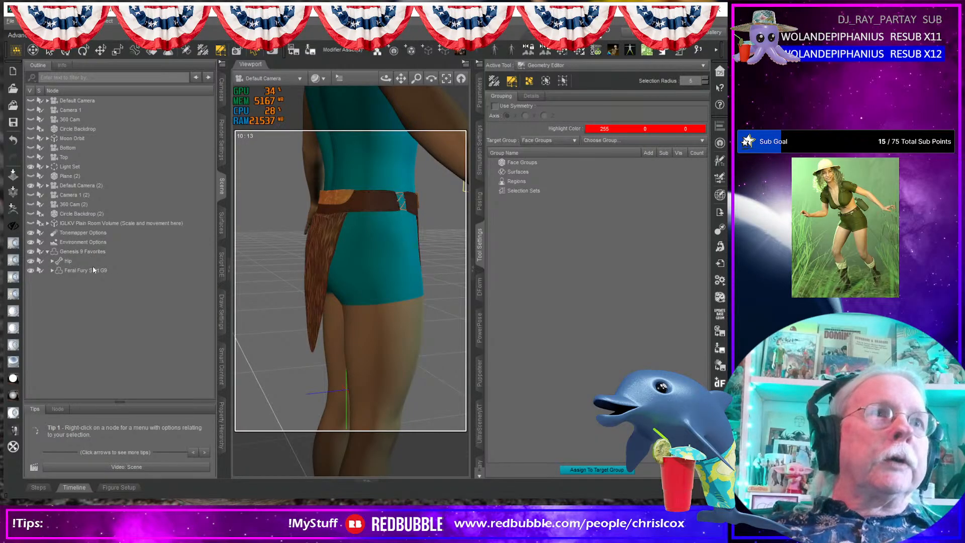
- Check which surfaces cover the rear panel of Feral Fury Skirt G9 and hide Skirt_Rear_Trim and Skirt_Waist_Trim
{"action": "left_click", "coordinate": [92, 270]}
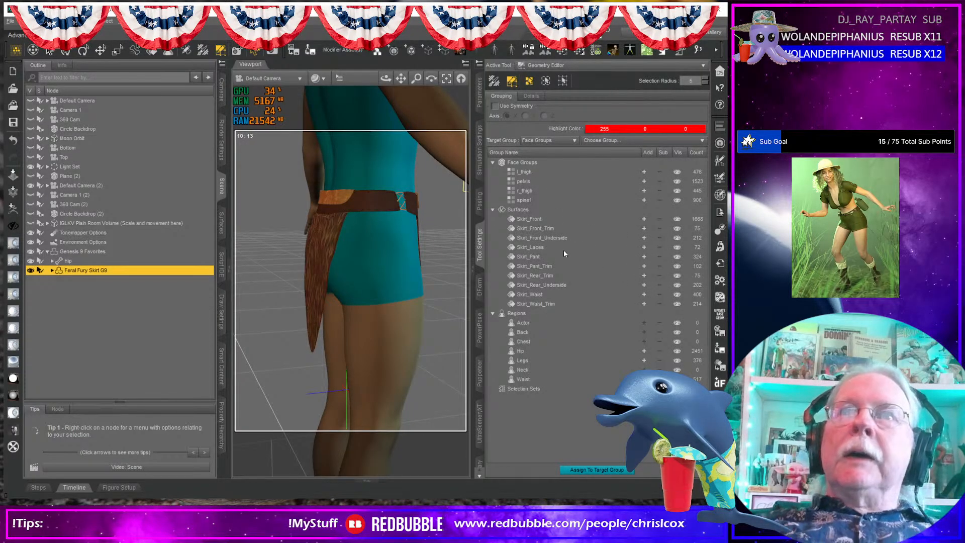
{"action": "left_click", "coordinate": [536, 276]}
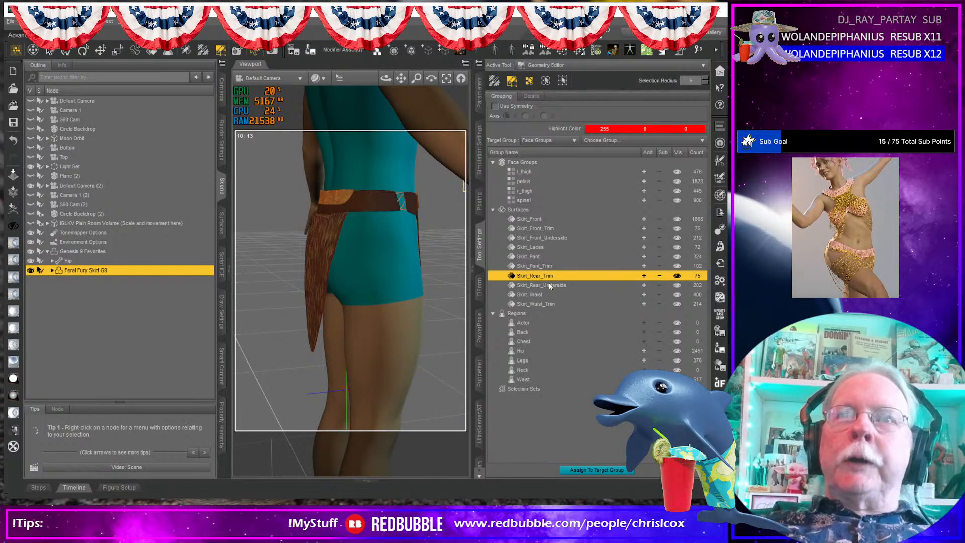
{"action": "middle_click_drag", "start_coordinate": [354, 275], "coordinate": [519, 280]}
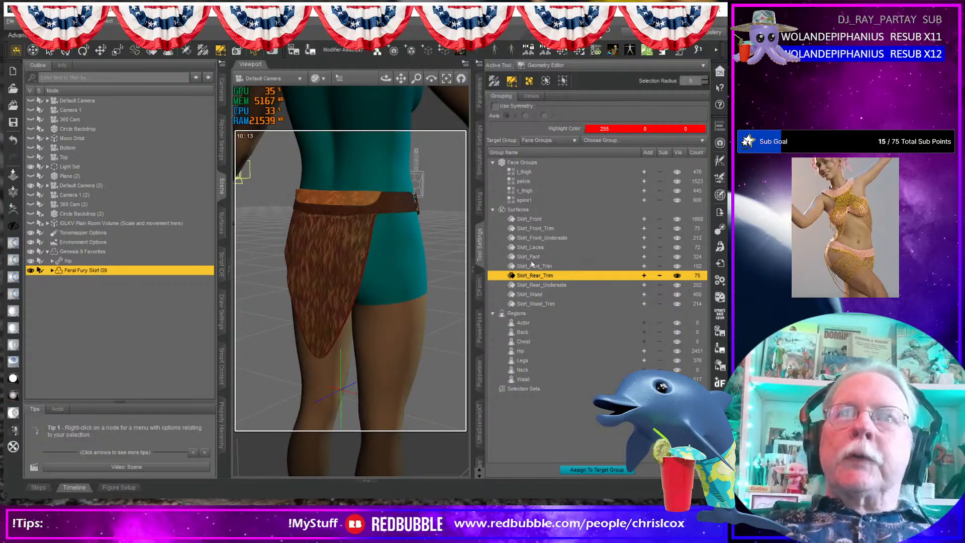
{"action": "left_click", "coordinate": [677, 220]}
{"action": "left_click", "coordinate": [677, 220]}
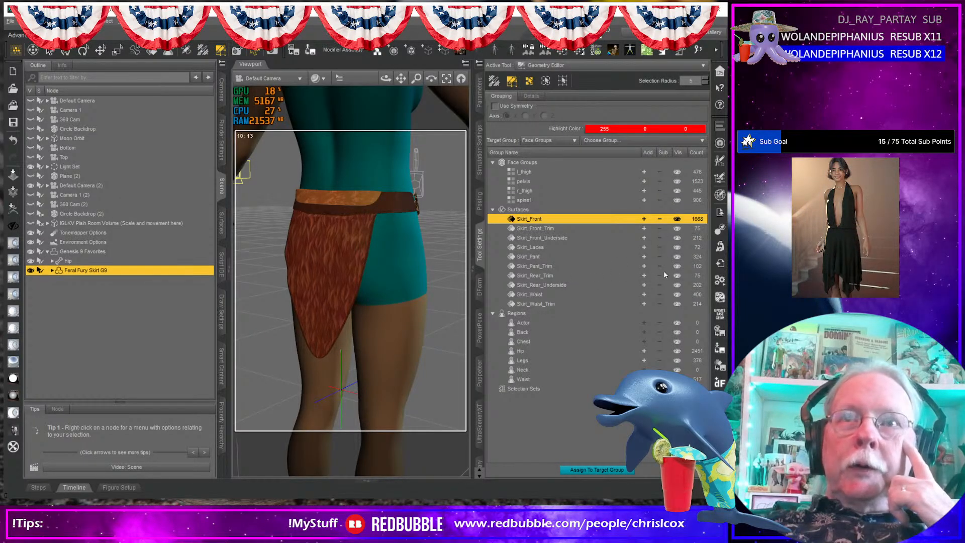
{"action": "left_click", "coordinate": [677, 276]}
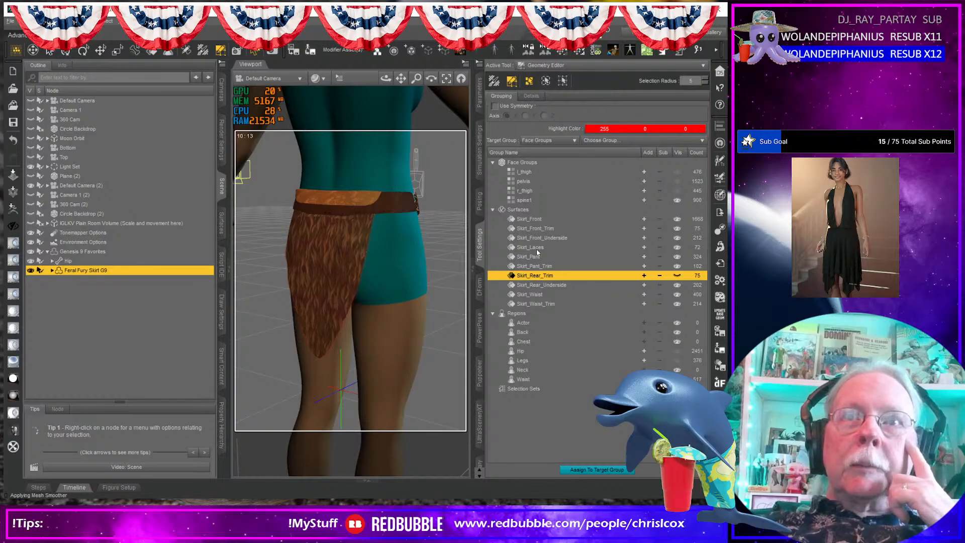
{"action": "left_click", "coordinate": [677, 304]}
- Select the loop of polygons along the upper edge of the skirt's rear fur panel
{"action": "mouse_move", "coordinate": [340, 237]}
{"action": "middle_mouse_down"}
{"action": "mouse_move", "coordinate": [382, 238]}
{"action": "mouse_move", "coordinate": [337, 207]}
{"action": "mouse_move", "coordinate": [341, 149]}
{"action": "mouse_move", "coordinate": [347, 207]}
{"action": "mouse_move", "coordinate": [334, 238]}
{"action": "middle_mouse_up"}
{"action": "scroll", "coordinate": [342, 243], "scroll_direction": "up", "scroll_amount": 3}
{"action": "scroll", "coordinate": [319, 222], "scroll_direction": "down", "scroll_amount": 3}
{"action": "scroll", "coordinate": [318, 222], "scroll_direction": "up", "scroll_amount": 4}
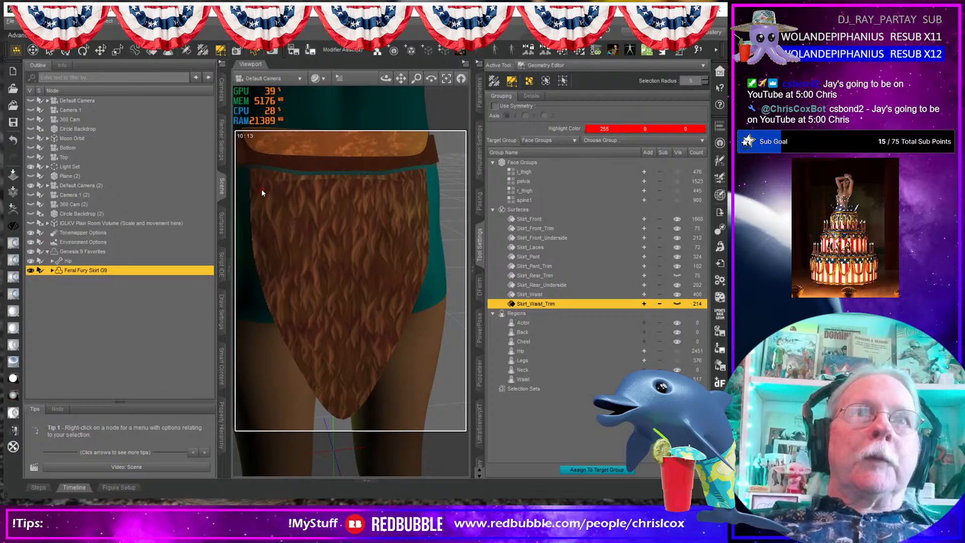
{"action": "scroll", "coordinate": [254, 174], "scroll_direction": "up", "scroll_amount": 2}
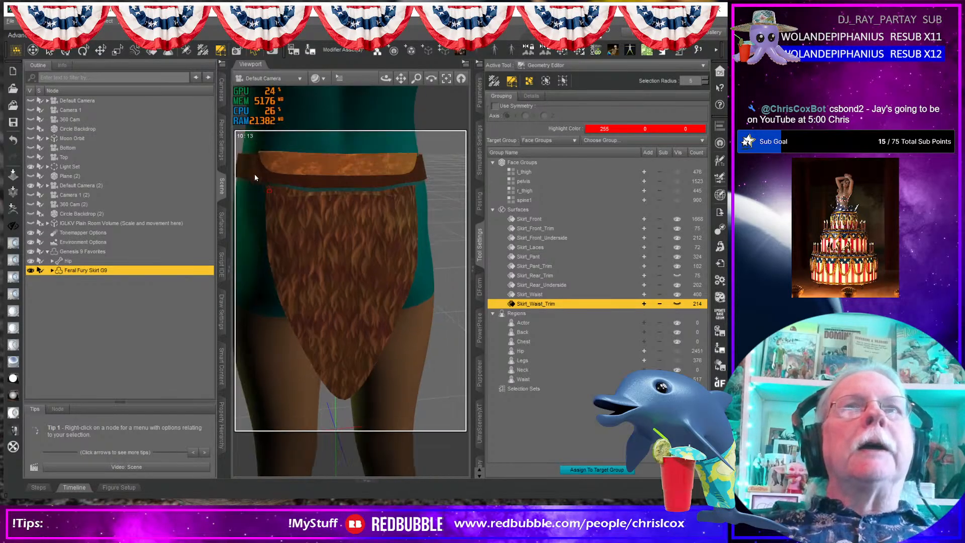
{"action": "middle_click_drag", "start_coordinate": [333, 219], "coordinate": [367, 251]}
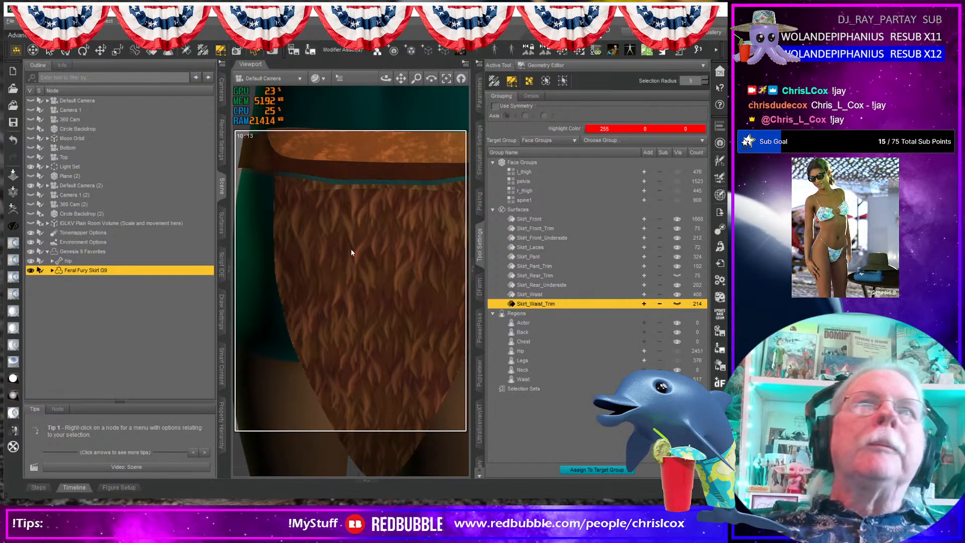
{"action": "left_click", "coordinate": [306, 184]}
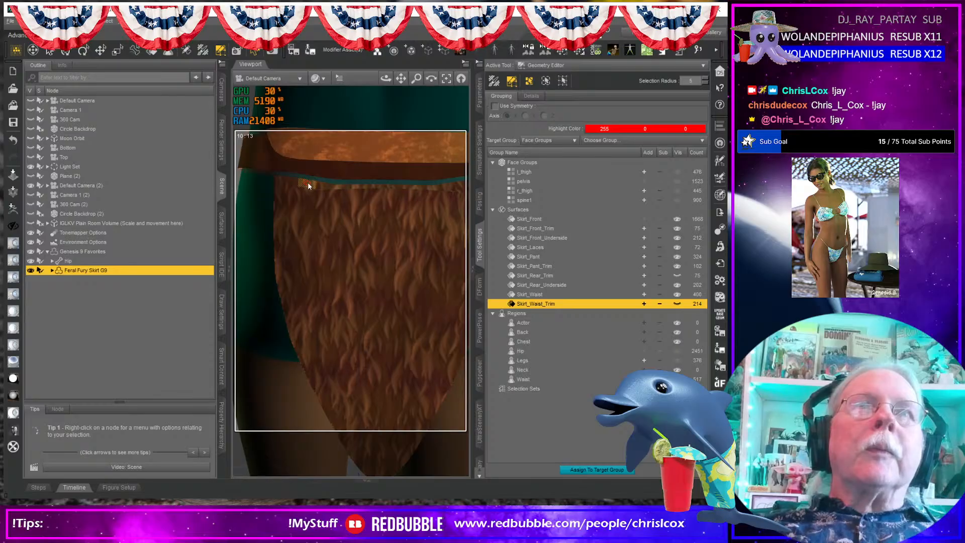
{"action": "right_click", "coordinate": [308, 184]}
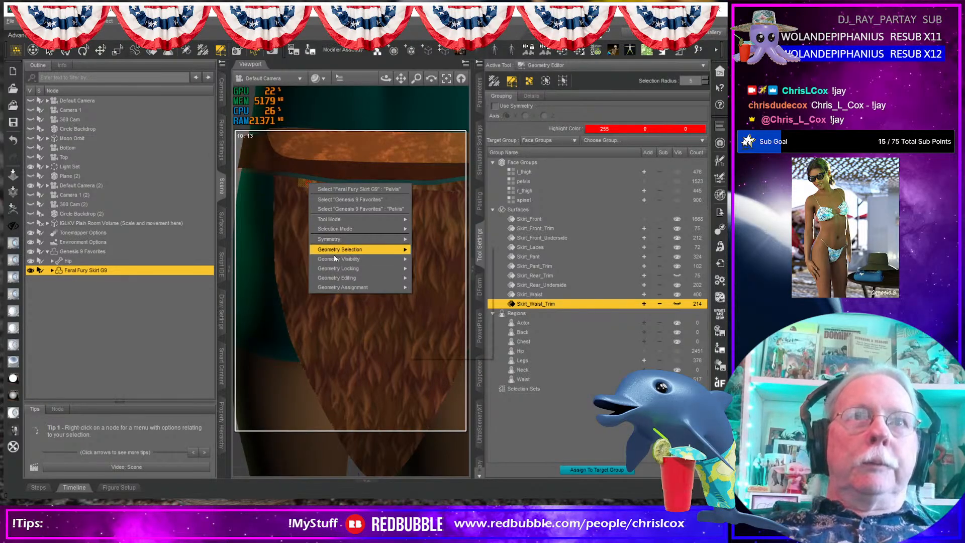
{"action": "mouse_move", "coordinate": [338, 263]}
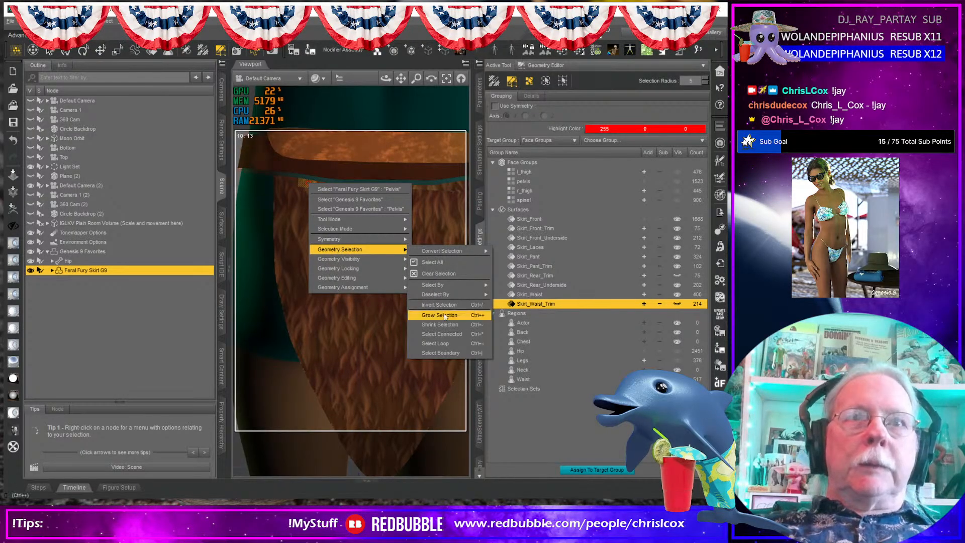
{"action": "left_click", "coordinate": [444, 345]}
{"action": "left_click_drag", "start_coordinate": [446, 325], "coordinate": [623, 289], "text": "alt"}
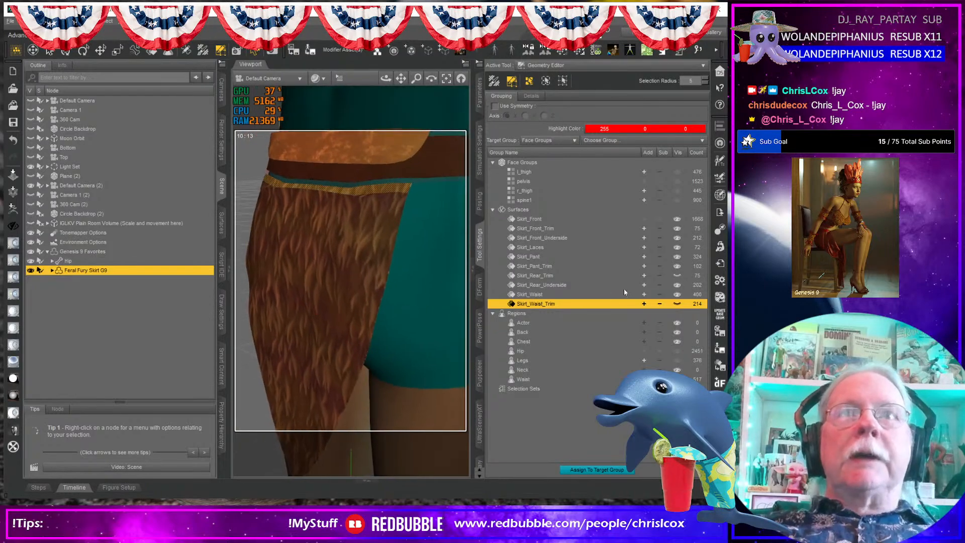
- Create a new surface named Skirt_Rear from the selected polygons
{"action": "right_click", "coordinate": [529, 211]}
{"action": "left_click", "coordinate": [553, 229]}
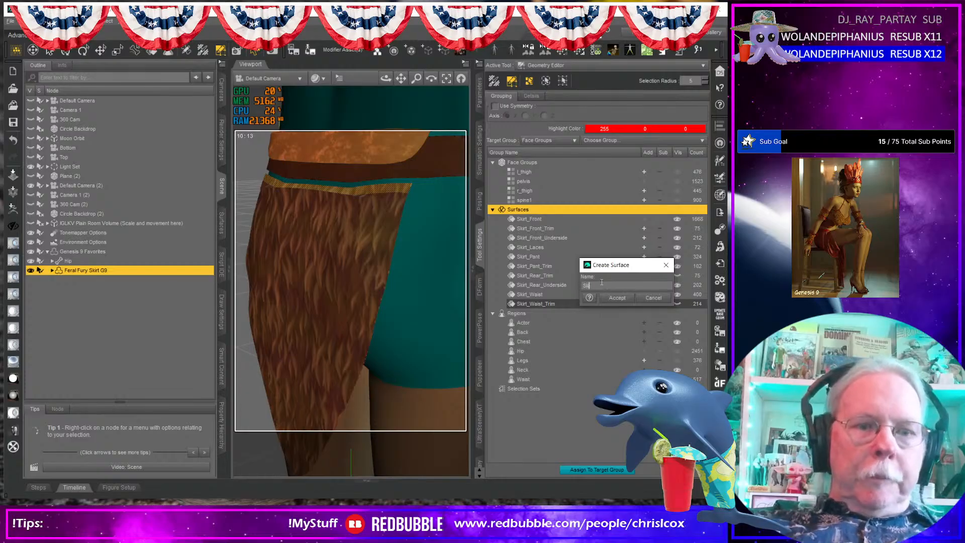
{"action": "type", "text": "Skirt_Rear"}
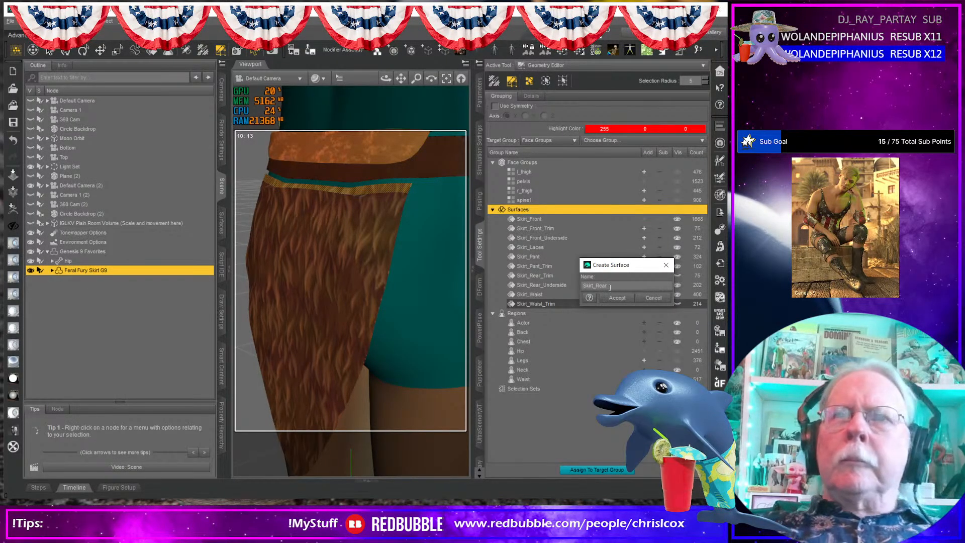
{"action": "left_click", "coordinate": [617, 298]}
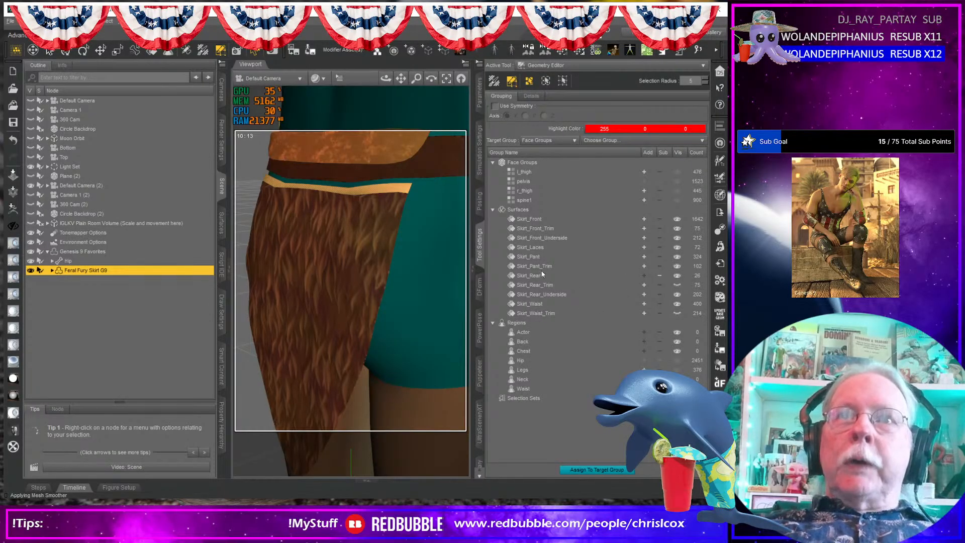
- Hide the new Skirt_Rear surface, select all connected polygons of the rear fur panel, and assign them to Skirt_Rear
{"action": "left_click", "coordinate": [678, 276]}
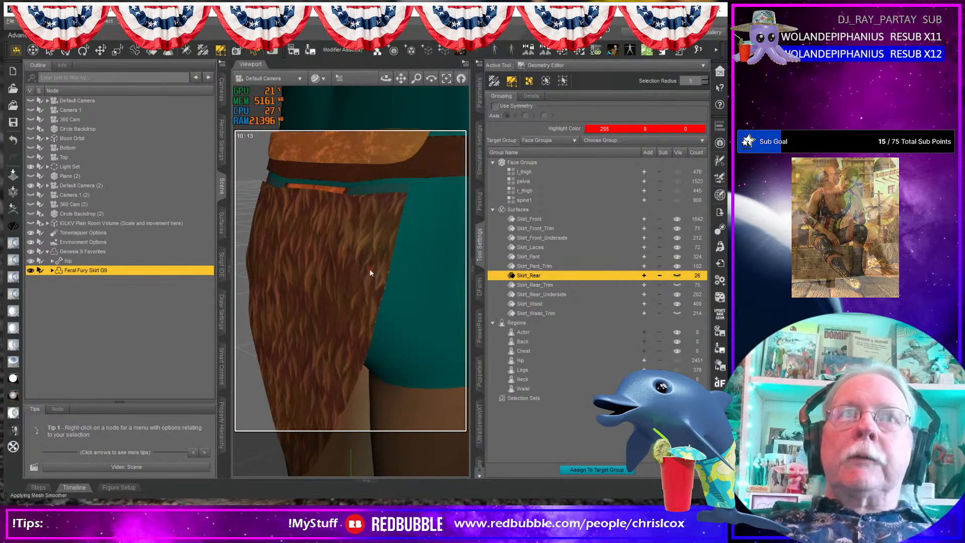
{"action": "middle_click_drag", "start_coordinate": [354, 274], "coordinate": [337, 274]}
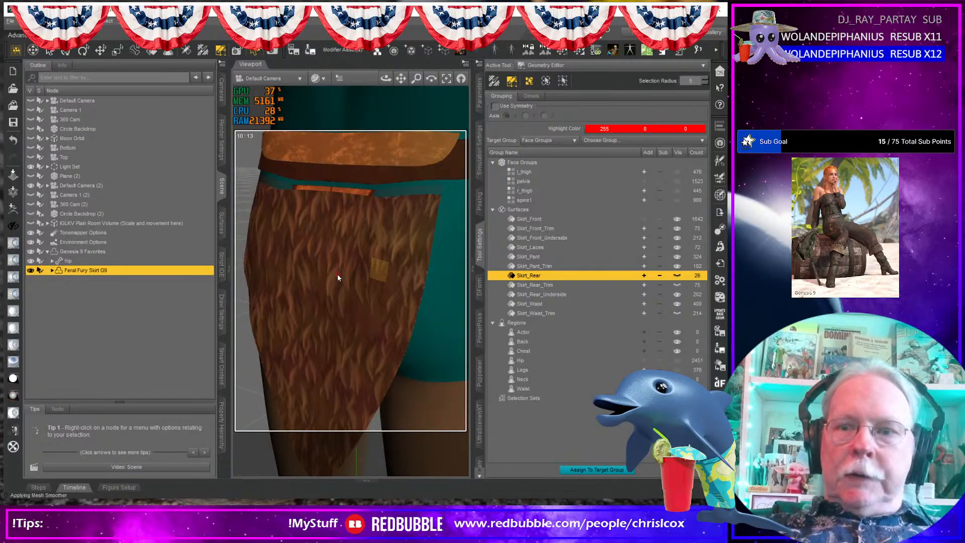
{"action": "key", "text": "ctrl+asterisk"}
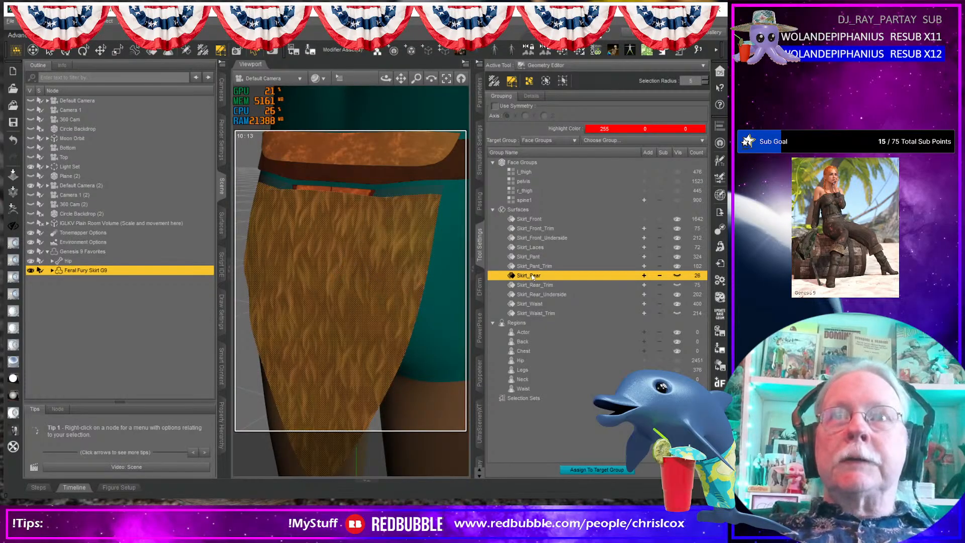
{"action": "right_click", "coordinate": [532, 276]}
{"action": "left_click", "coordinate": [550, 281]}
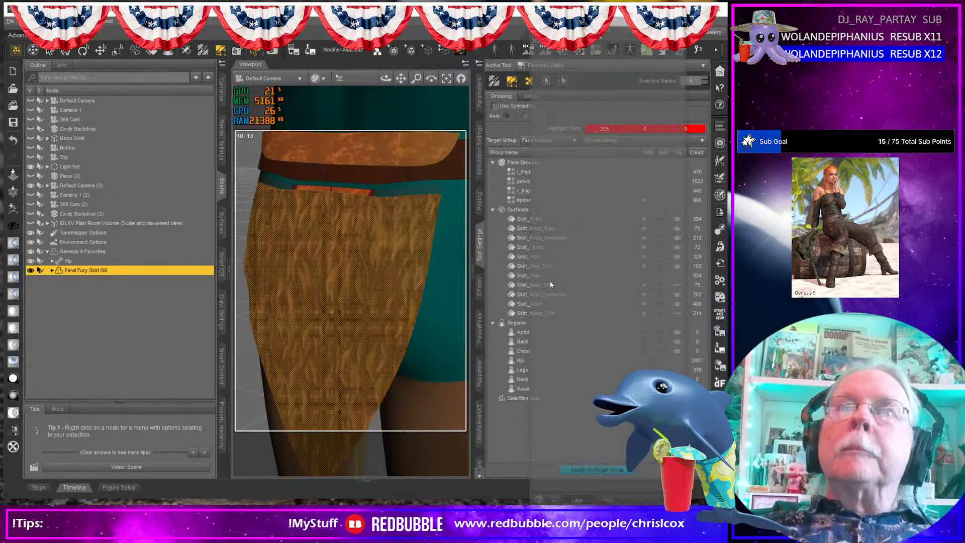
- Make the Skirt_Rear, Skirt_Rear_Trim and Skirt_Waist_Trim surfaces visible again
{"action": "left_click", "coordinate": [678, 277]}
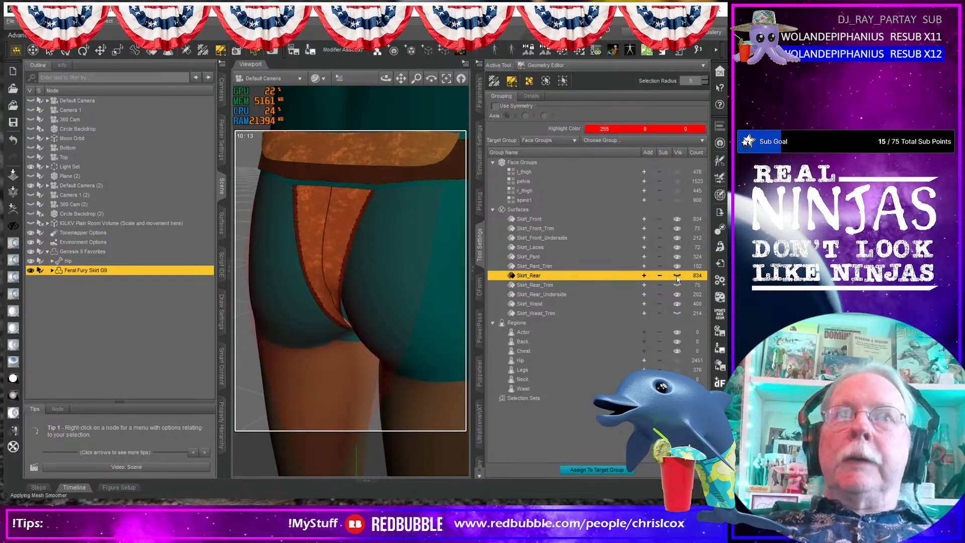
{"action": "left_click", "coordinate": [678, 278]}
{"action": "left_click", "coordinate": [678, 286]}
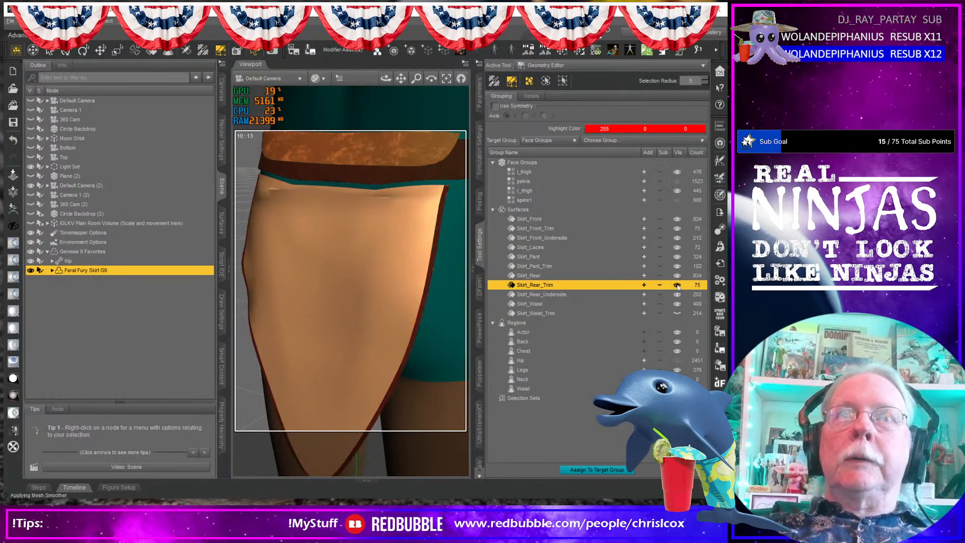
{"action": "left_click", "coordinate": [676, 314]}
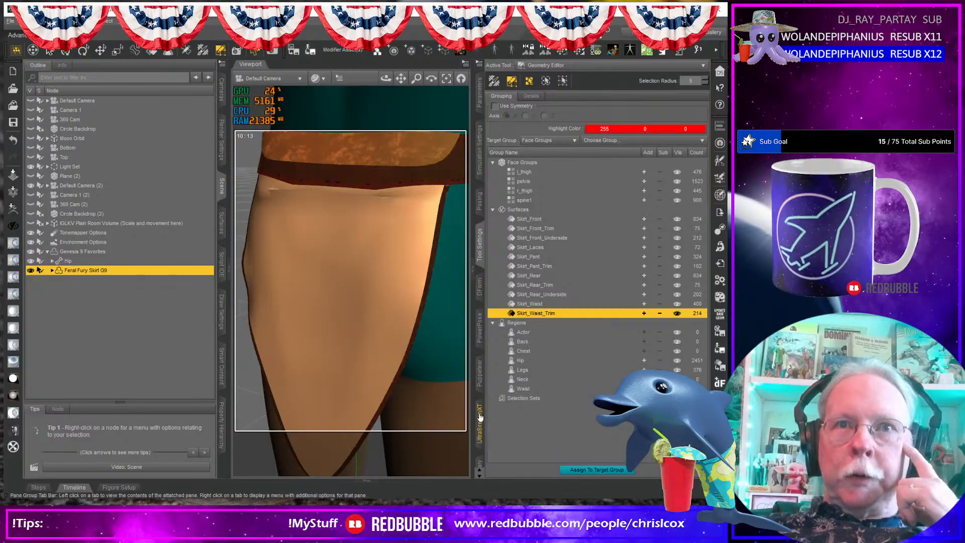
- Apply the 01 Feral Fury Brown and 03 Feral Fury Fur Brown materials to the skirt and check both fur panels
{"action": "left_click", "coordinate": [480, 460]}
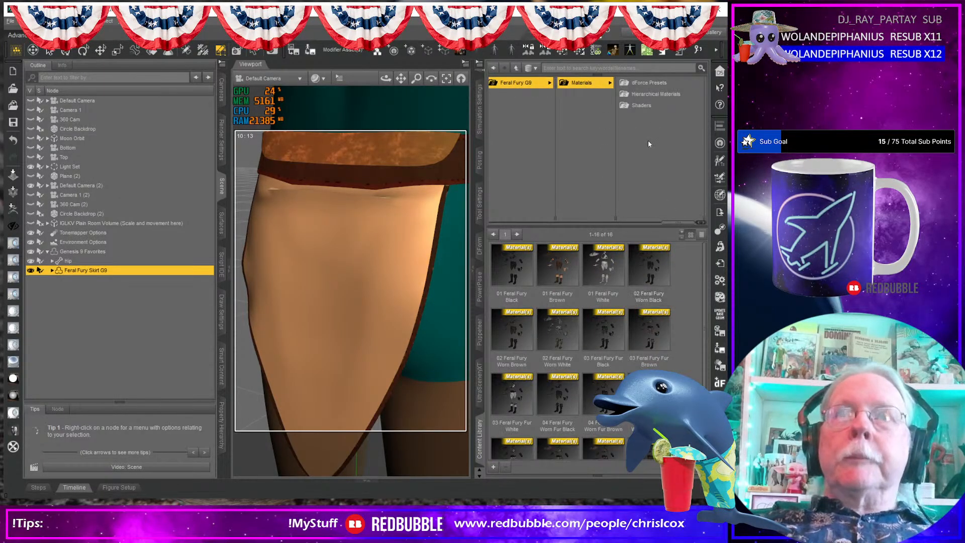
{"action": "double_click", "coordinate": [558, 274]}
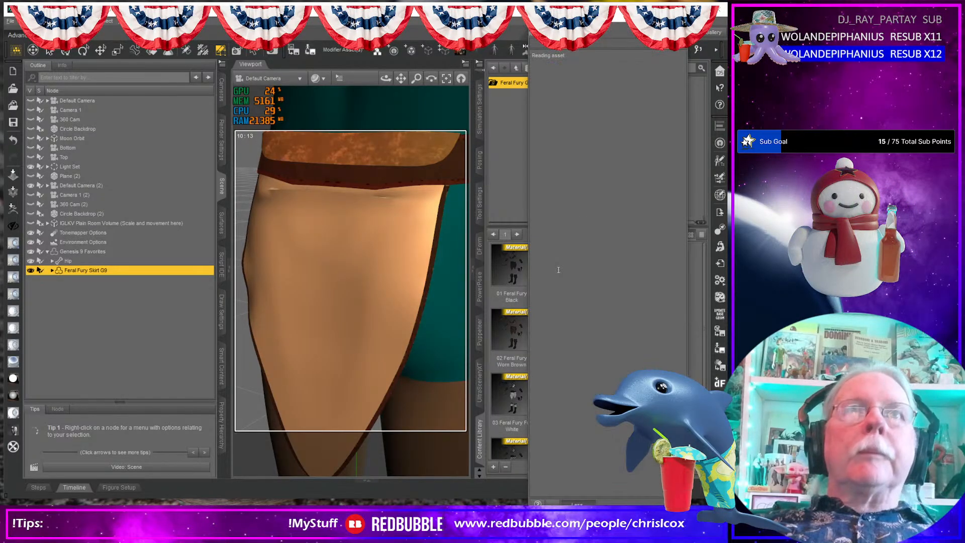
{"action": "scroll", "coordinate": [397, 294], "scroll_direction": "down", "scroll_amount": 5}
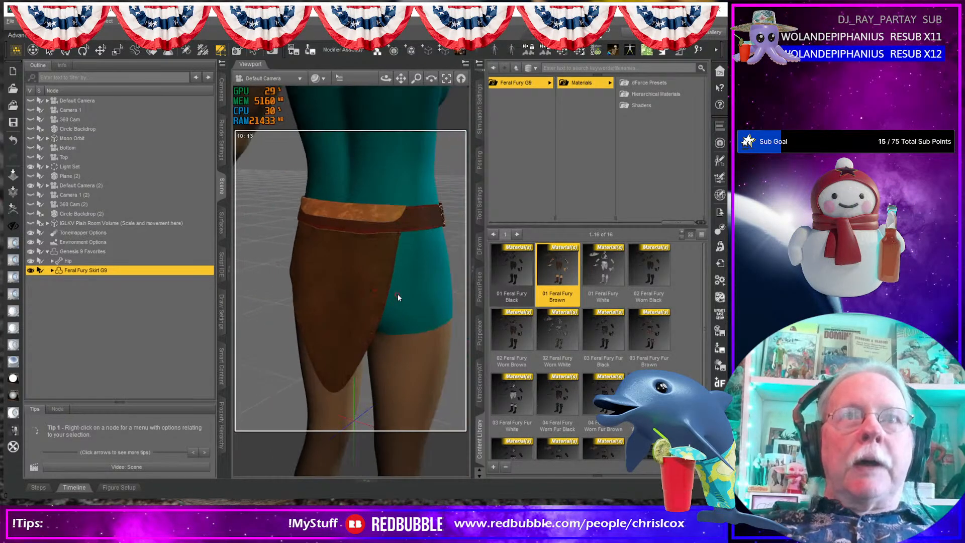
{"action": "double_click", "coordinate": [649, 332]}
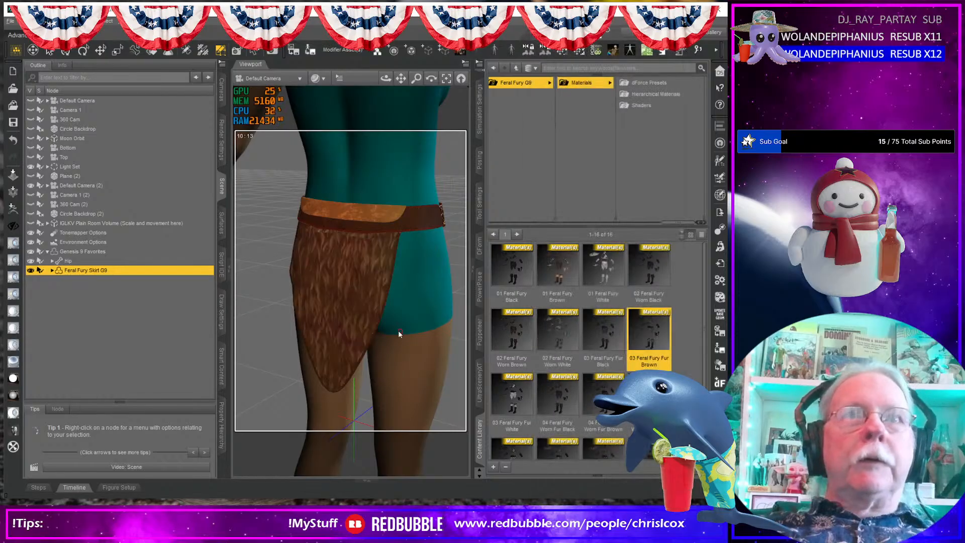
{"action": "scroll", "coordinate": [397, 331], "scroll_direction": "down", "scroll_amount": 2}
{"action": "middle_click_drag", "start_coordinate": [397, 331], "coordinate": [342, 334]}
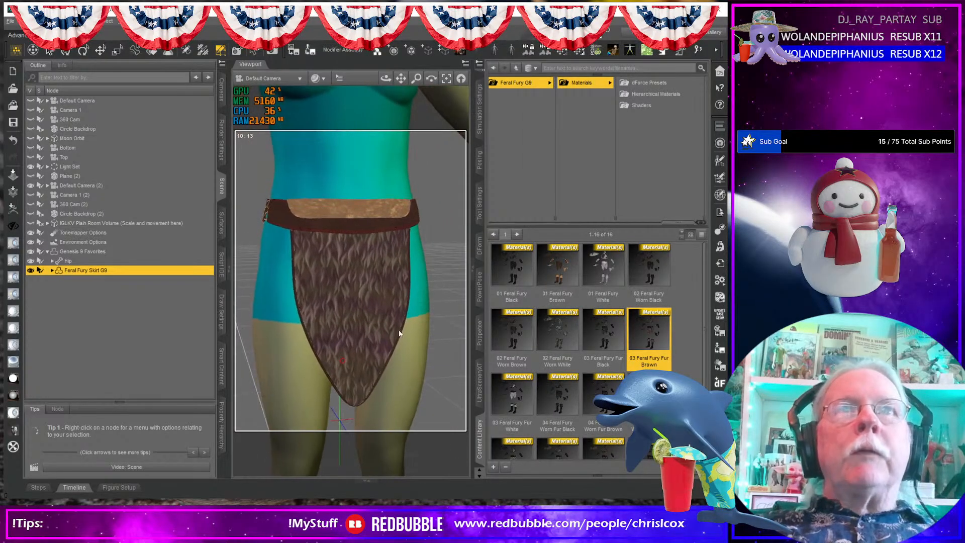
{"action": "middle_click_drag", "start_coordinate": [387, 281], "coordinate": [259, 303]}
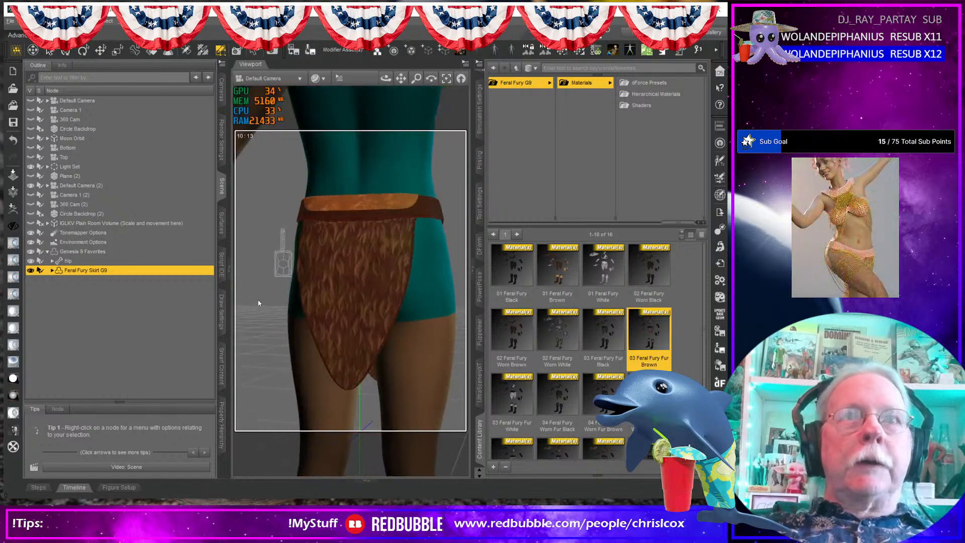
{"action": "middle_click_drag", "start_coordinate": [374, 289], "coordinate": [344, 290]}
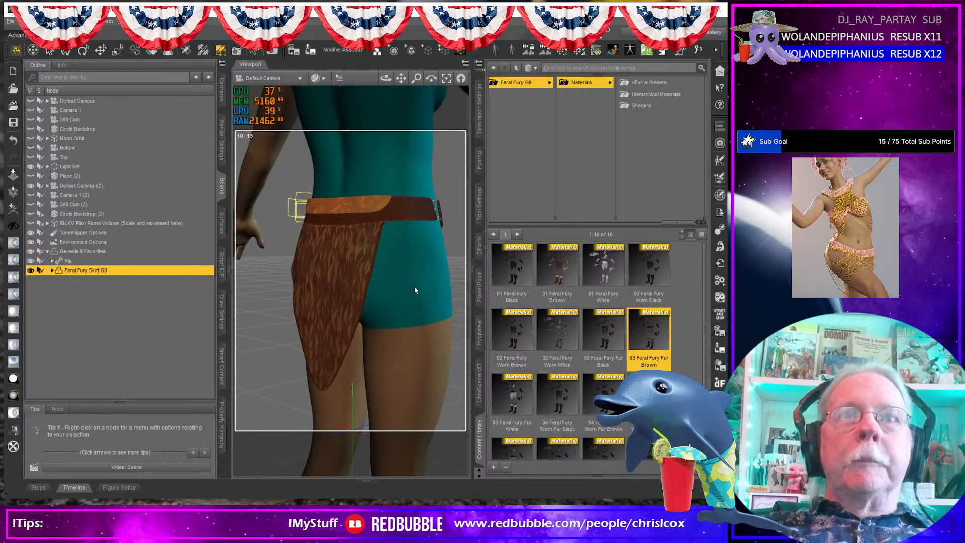
{"action": "middle_click_drag", "start_coordinate": [414, 286], "coordinate": [268, 290]}
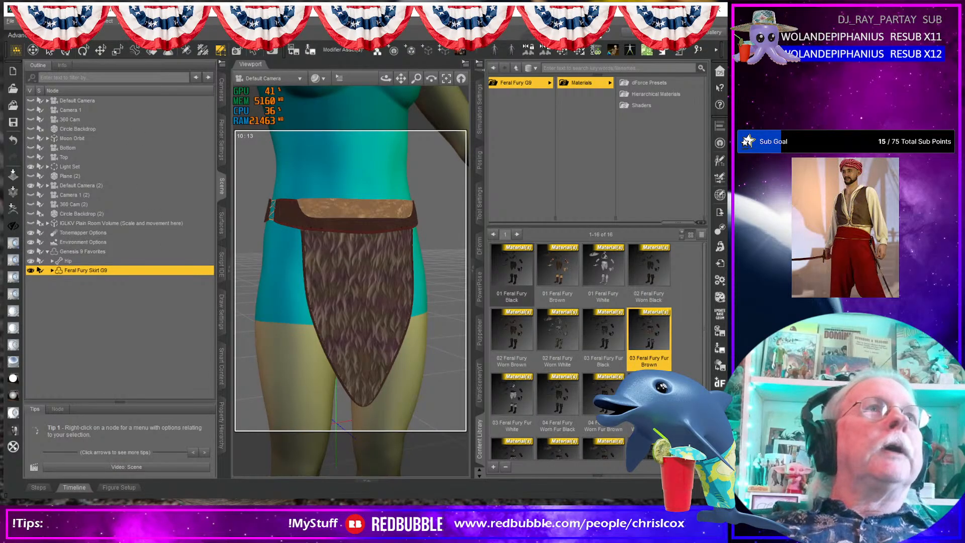
- Create a new strand-based hair with name and label Strand-Based Hair Skirt, fitted to Feral Fury Skirt G9
{"action": "left_click", "coordinate": [41, 21]}
{"action": "left_click", "coordinate": [90, 186]}
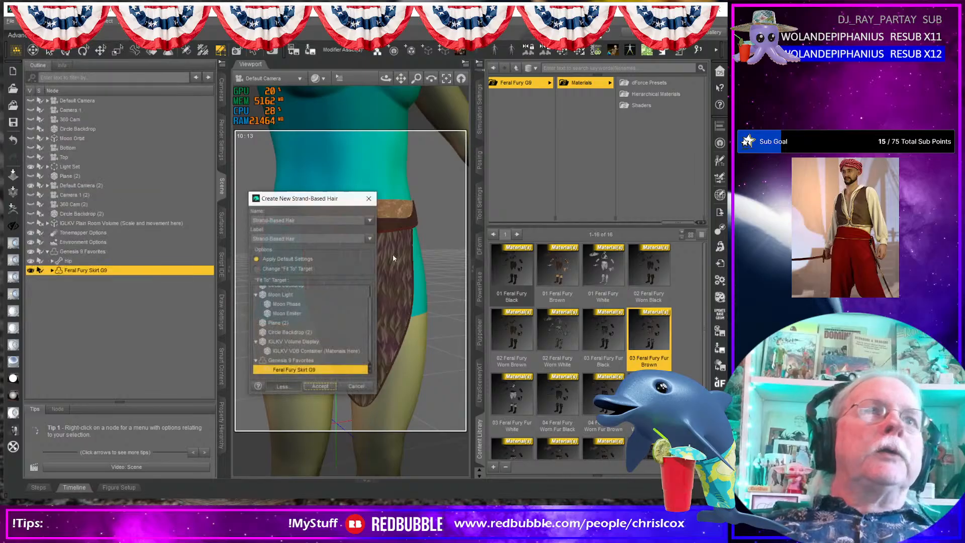
{"action": "left_click", "coordinate": [327, 224]}
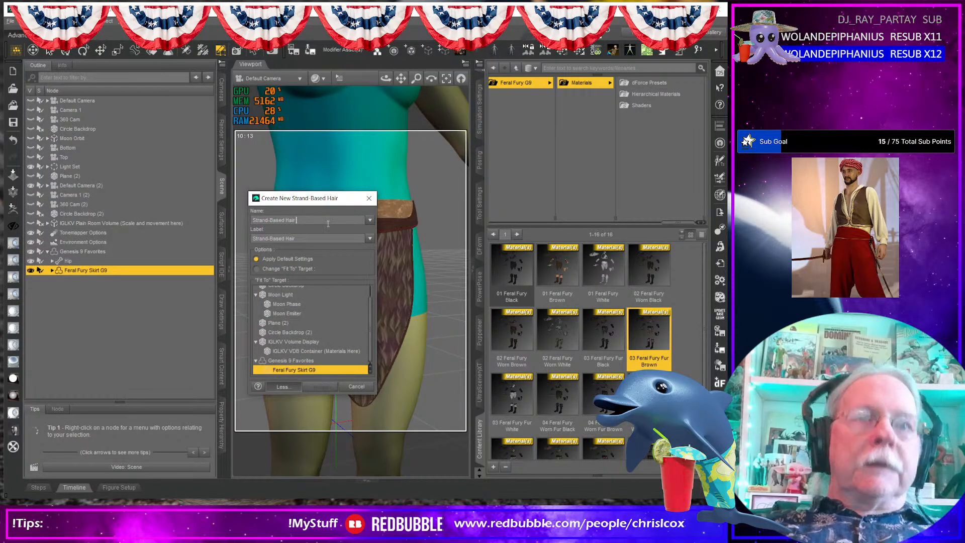
{"action": "type", "text": "Skirt"}
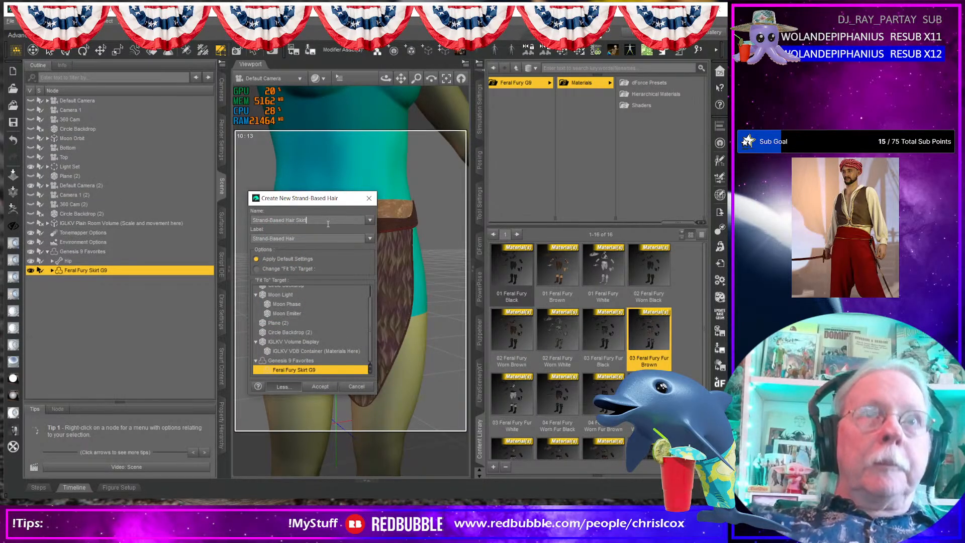
{"action": "left_click", "coordinate": [333, 238]}
{"action": "type", "text": "Skirt"}
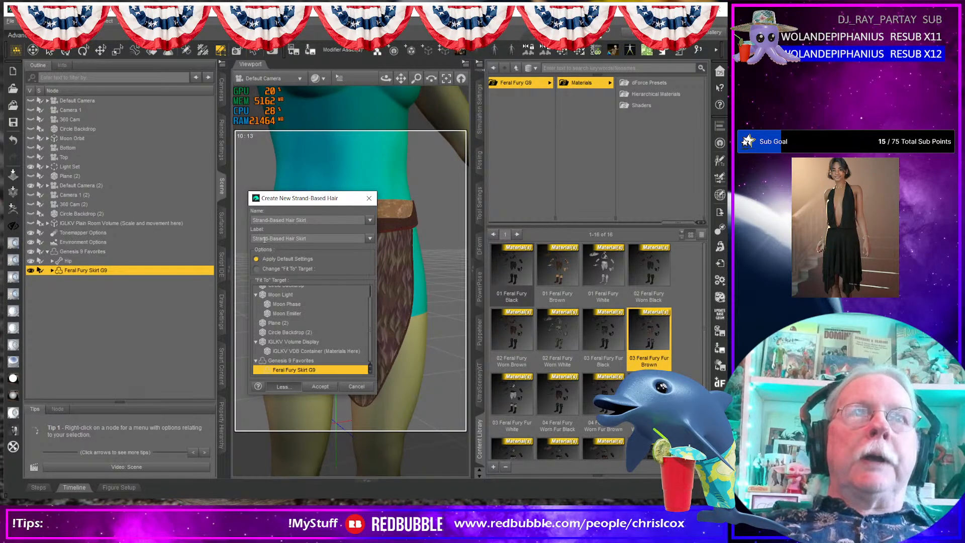
{"action": "left_click_drag", "start_coordinate": [333, 200], "coordinate": [381, 219]}
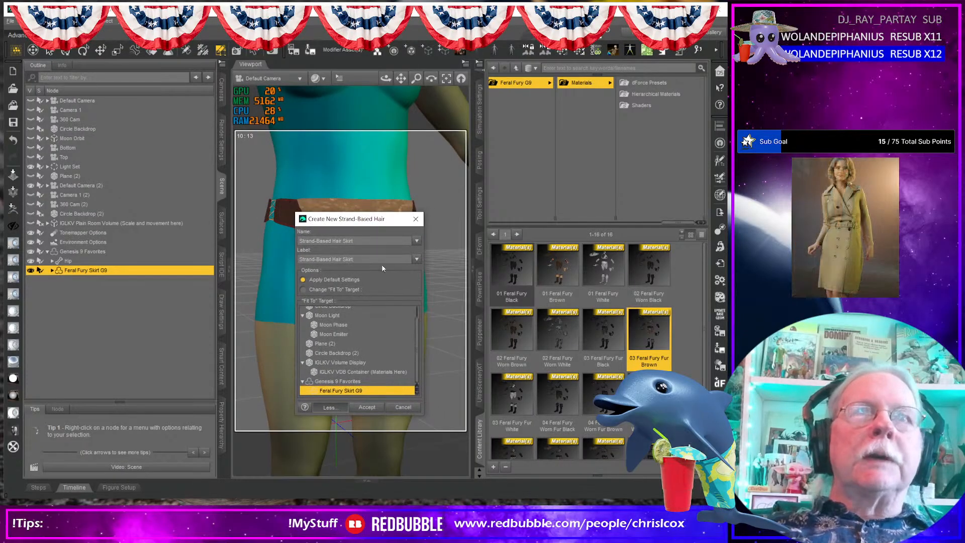
{"action": "left_click", "coordinate": [367, 407]}
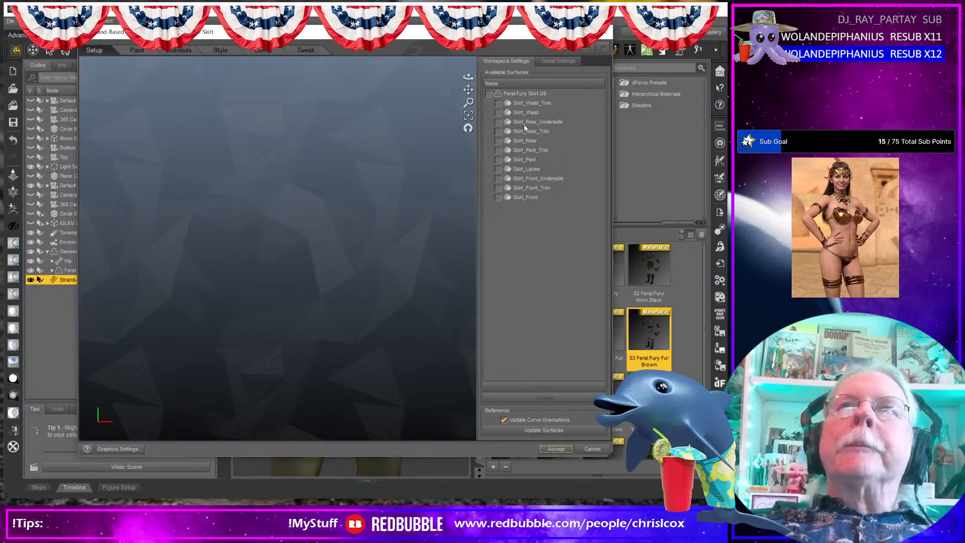
- Use Skirt_Rear and Skirt_Front as the hair surfaces and fill their Hair Density map completely
{"action": "left_click", "coordinate": [499, 141]}
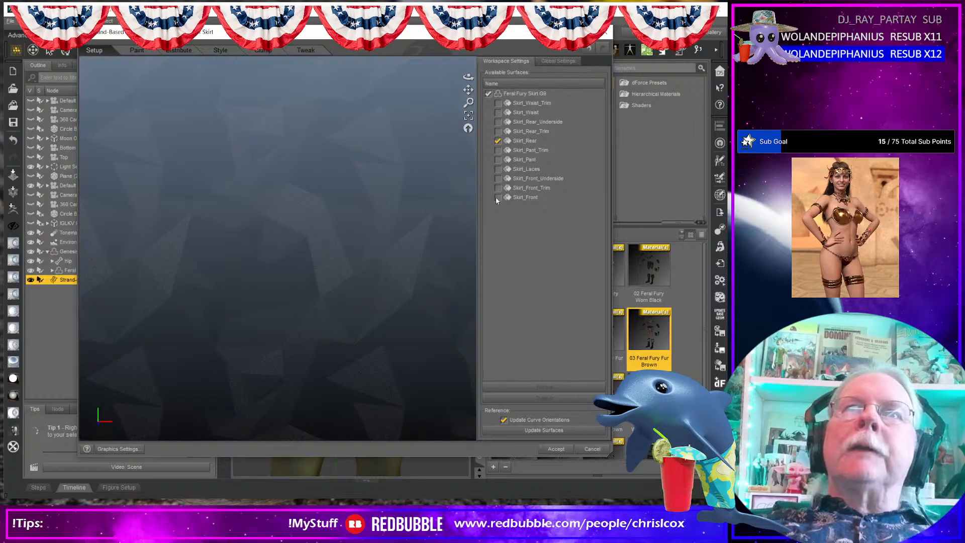
{"action": "left_click", "coordinate": [141, 50]}
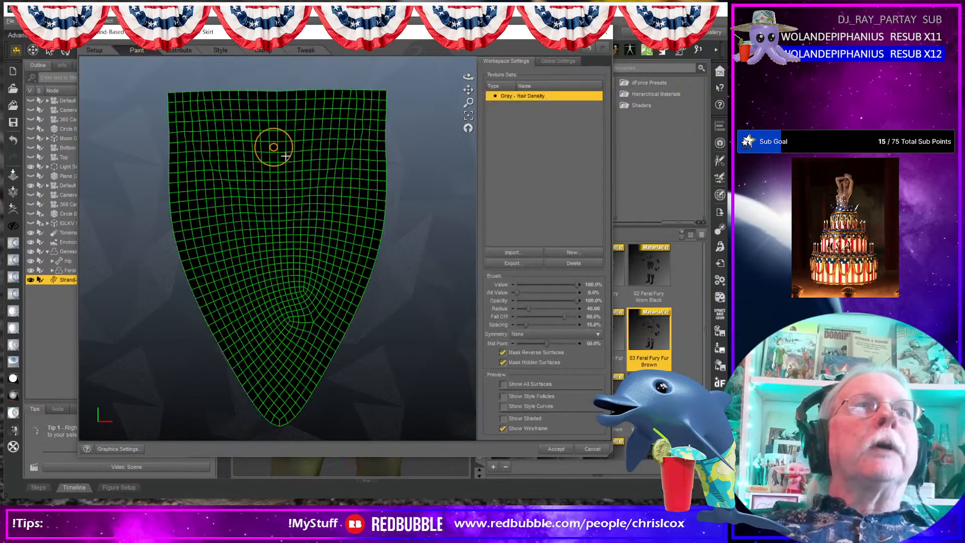
{"action": "middle_click_drag", "start_coordinate": [352, 237], "coordinate": [295, 247]}
{"action": "right_click", "coordinate": [530, 96]}
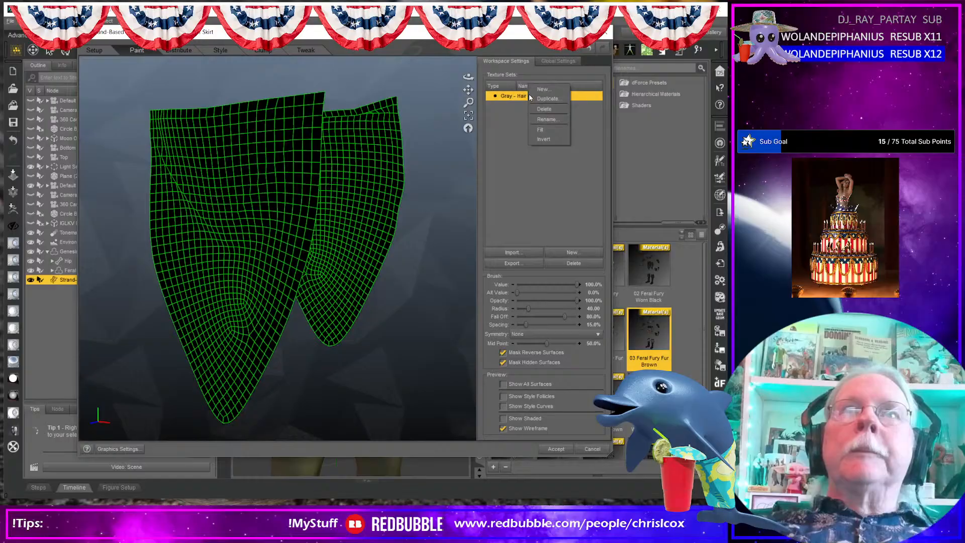
{"action": "left_click", "coordinate": [548, 132]}
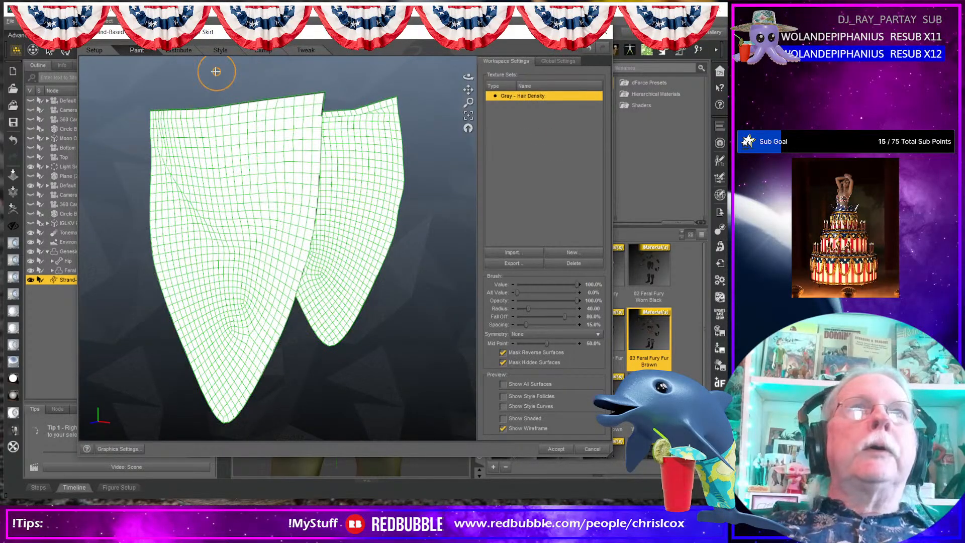
- Set the hair distribution density to 50, the base width to 0.40 mm and the preview length to 1
{"action": "left_click", "coordinate": [179, 50]}
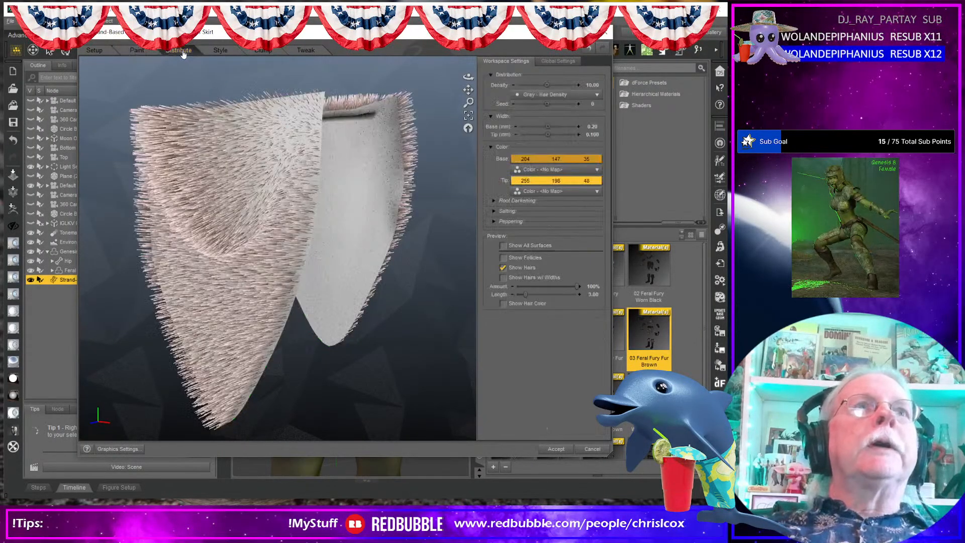
{"action": "left_click", "coordinate": [595, 86]}
{"action": "type", "text": "50"}
{"action": "key", "text": "Return"}
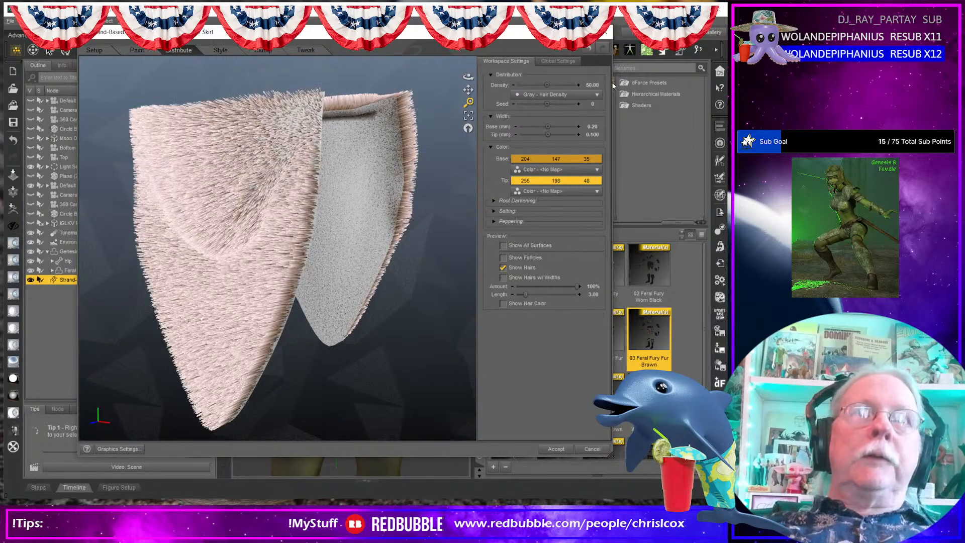
{"action": "left_click", "coordinate": [593, 127]}
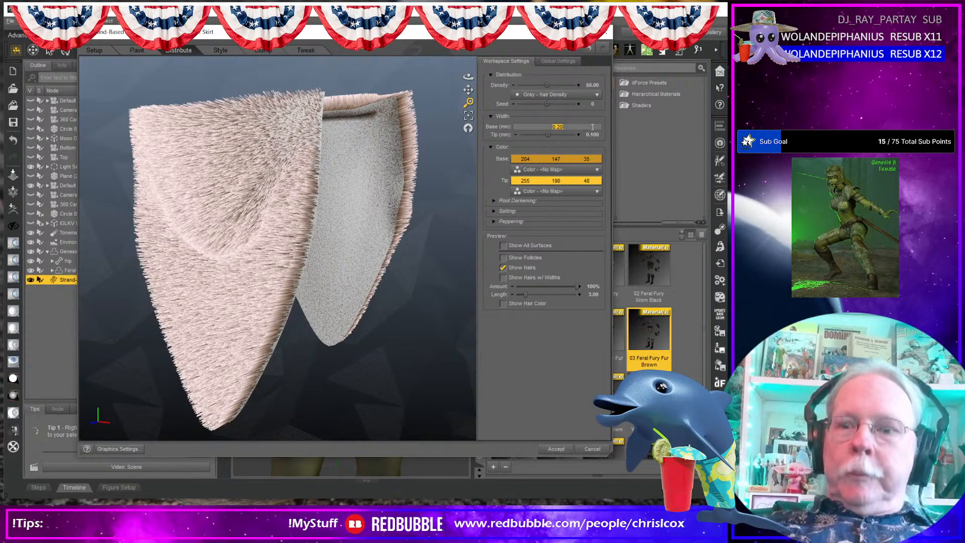
{"action": "type", "text": "0.4"}
{"action": "key", "text": "Return"}
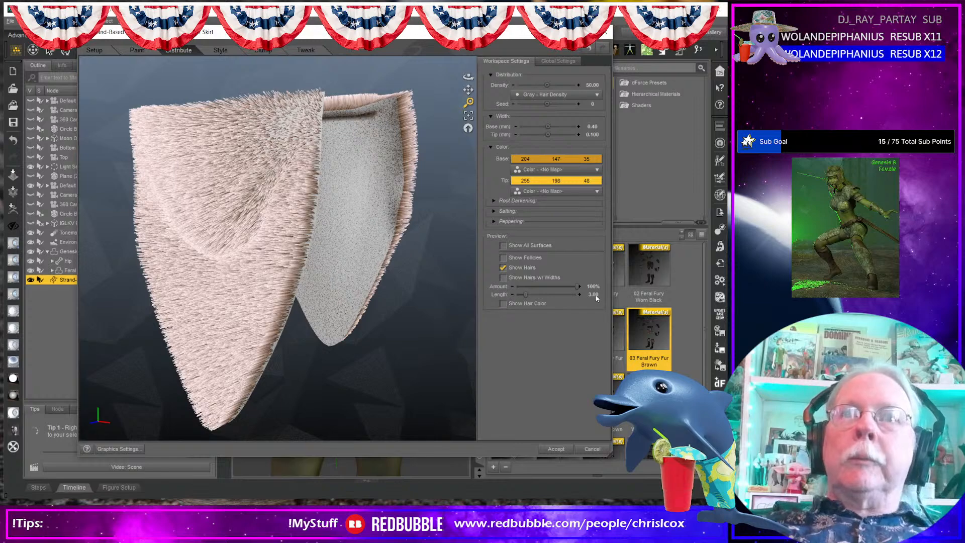
{"action": "left_click", "coordinate": [595, 295]}
{"action": "type", "text": "1"}
{"action": "key", "text": "Return"}
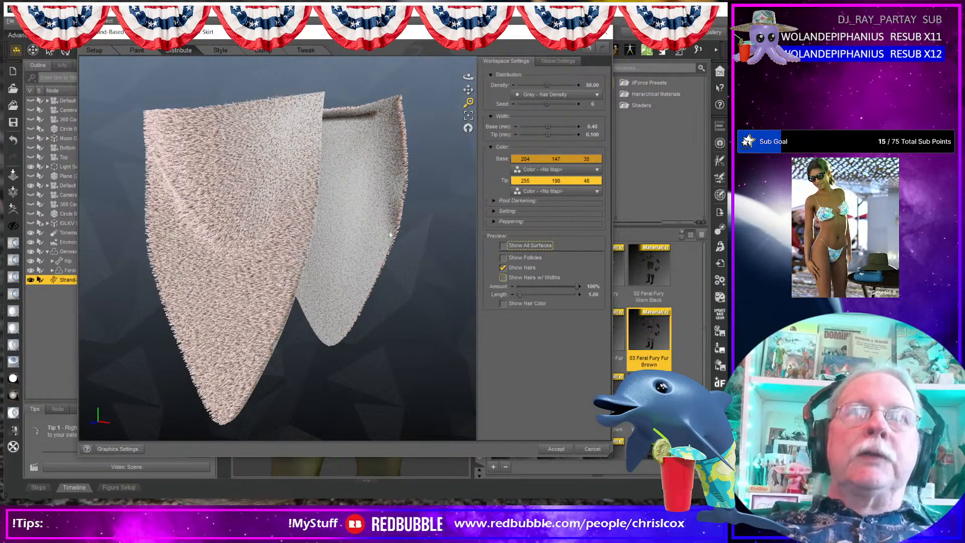
- Curl the style curves on both skirt panels downward with a Curl value of about 0.45
{"action": "left_click", "coordinate": [221, 50]}
{"action": "left_click", "coordinate": [555, 124]}
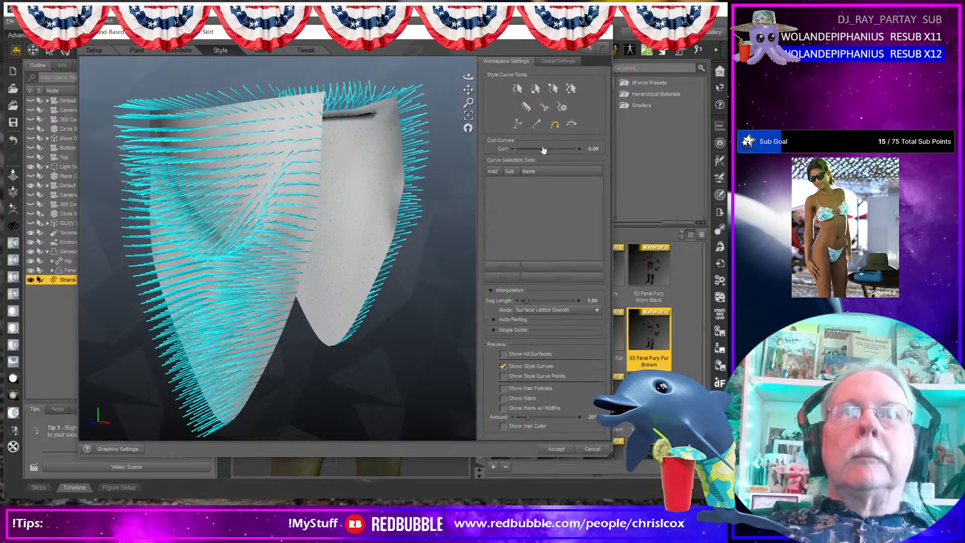
{"action": "left_click_drag", "start_coordinate": [544, 150], "coordinate": [561, 148]}
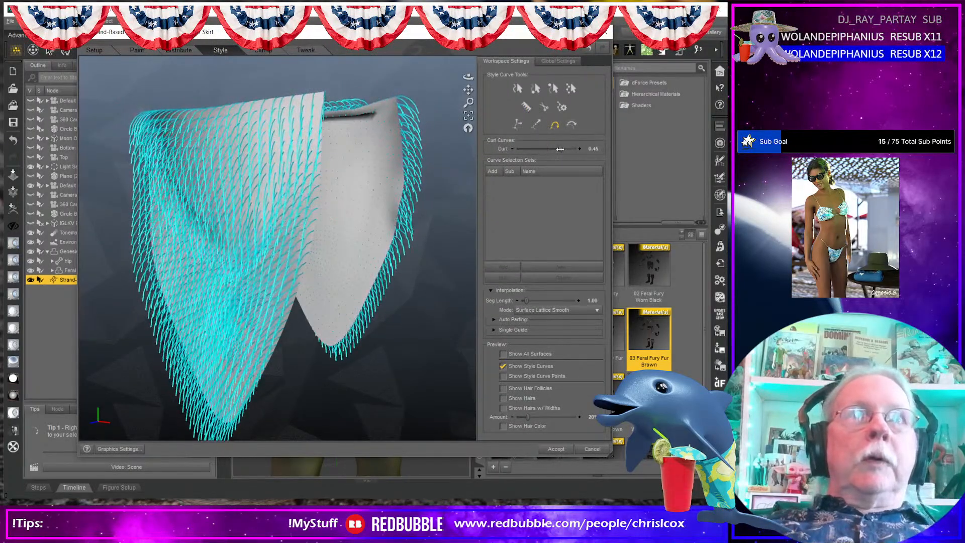
- Set the Clumping 1 strength of the skirt fur to 50%
{"action": "left_click", "coordinate": [263, 50]}
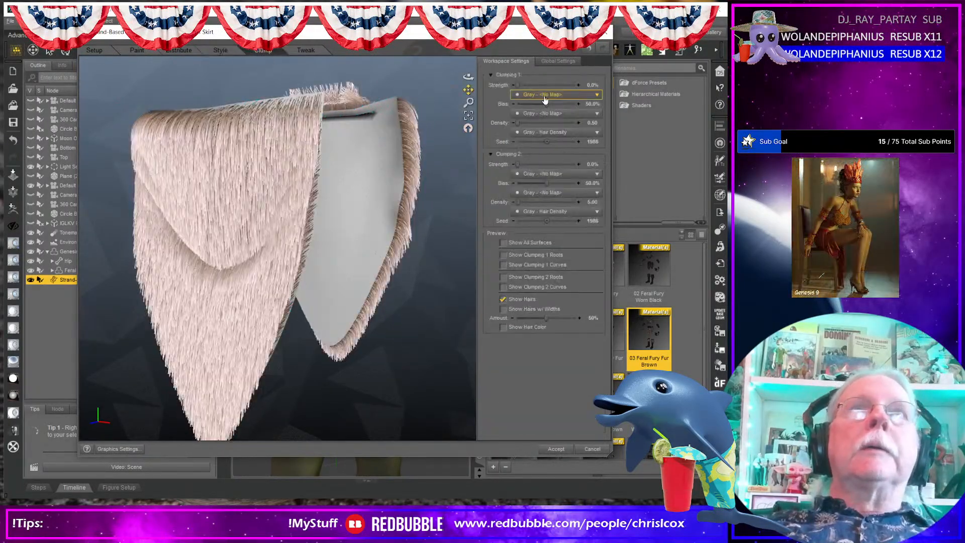
{"action": "left_click", "coordinate": [594, 84]}
{"action": "type", "text": "50"}
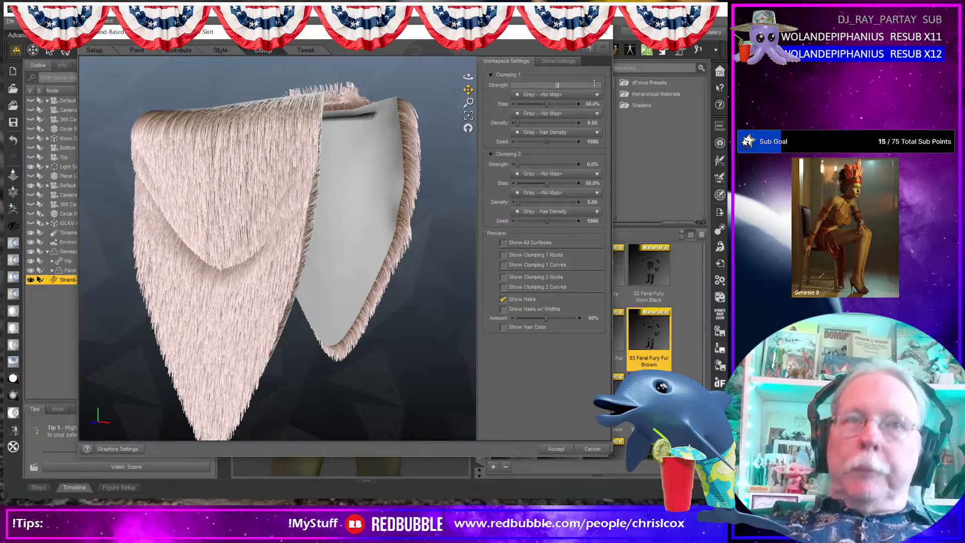
{"action": "key", "text": "Return"}
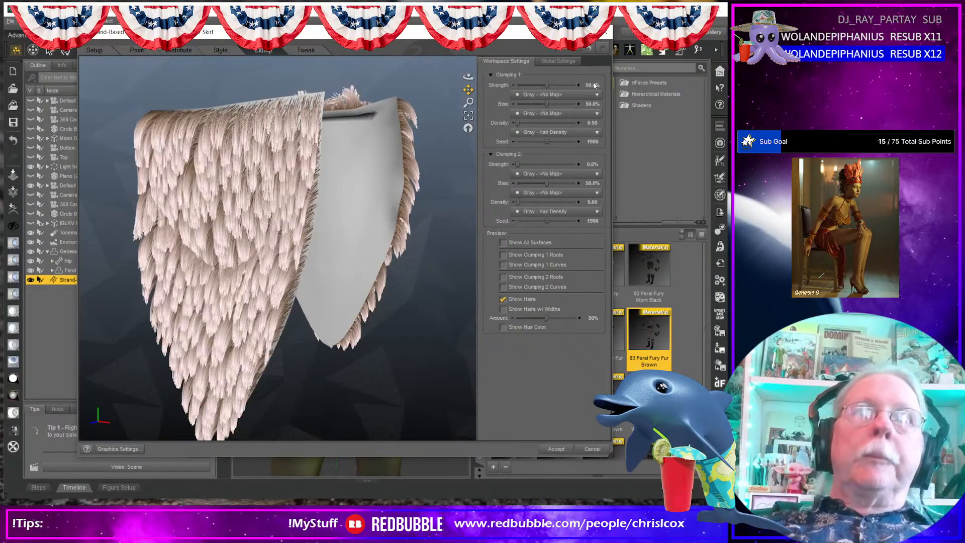
- Accept the skirt strand edits and give Skirt_Front and Skirt_Rear texture-mapped root and tip colors with values of 1.00
{"action": "left_click", "coordinate": [556, 449]}
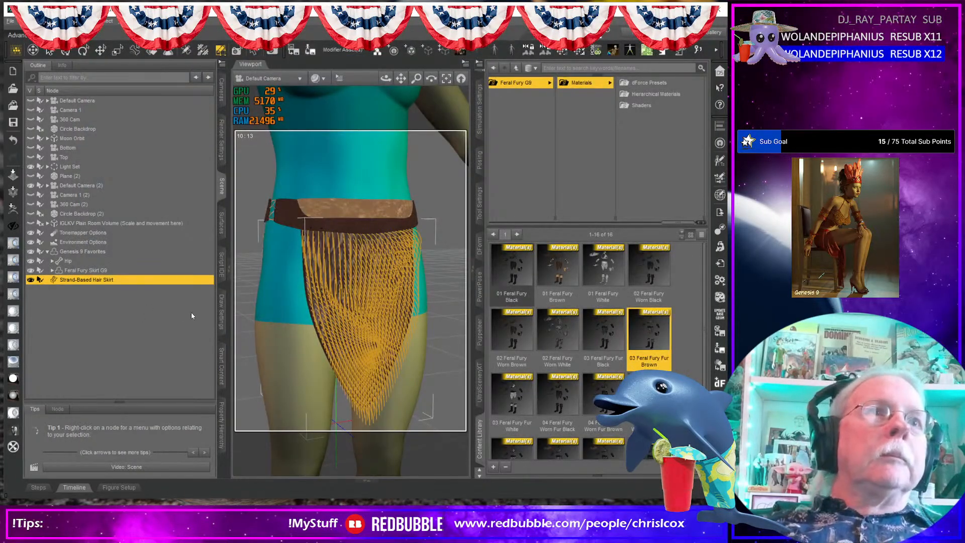
{"action": "left_click", "coordinate": [222, 222]}
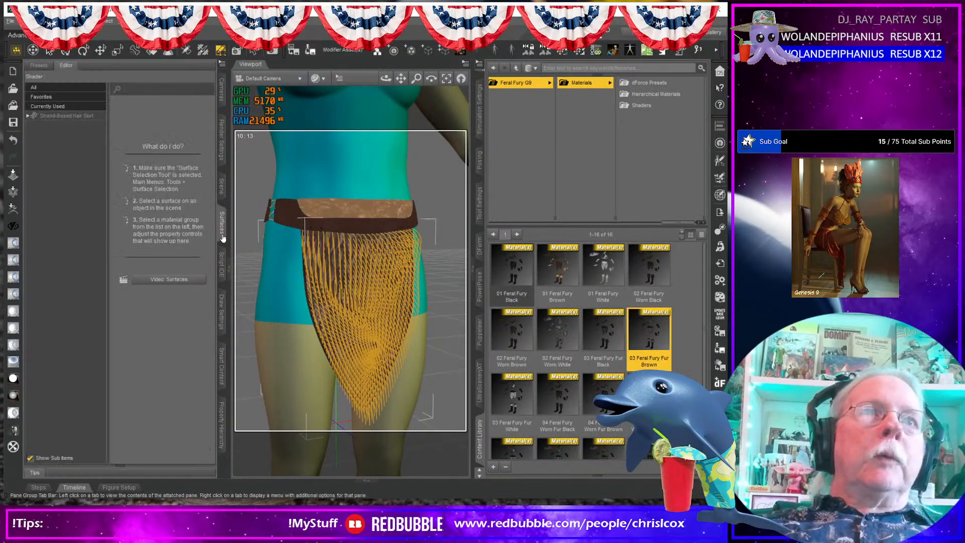
{"action": "left_click", "coordinate": [56, 115]}
{"action": "left_click", "coordinate": [27, 117]}
{"action": "left_click", "coordinate": [71, 282]}
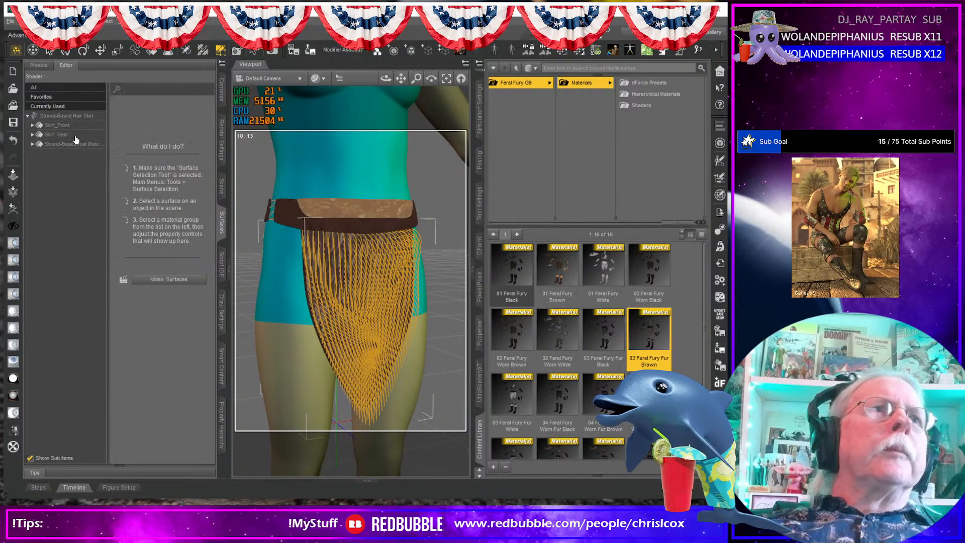
{"action": "left_click", "coordinate": [70, 126]}
{"action": "left_click", "coordinate": [71, 135], "text": "ctrl"}
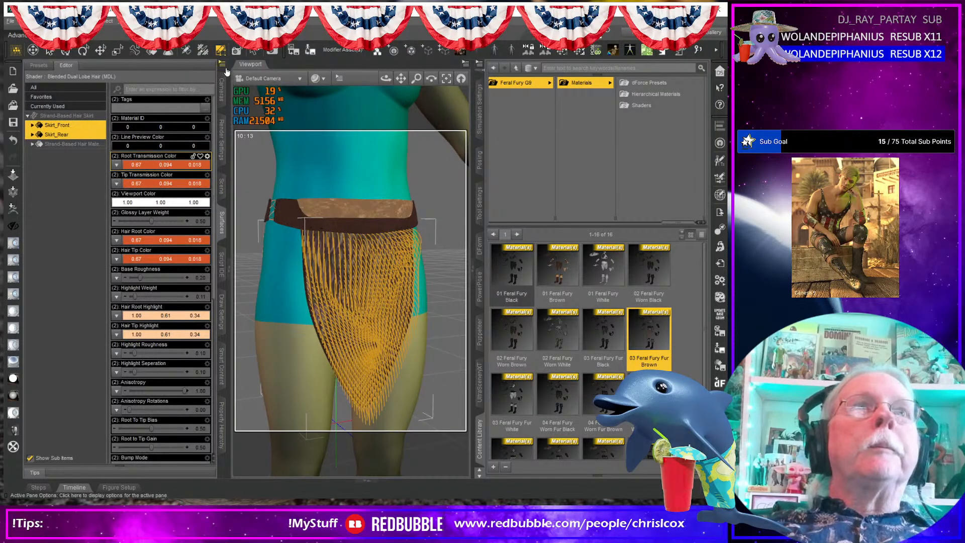
{"action": "left_click", "coordinate": [224, 65]}
{"action": "left_click", "coordinate": [258, 96]}
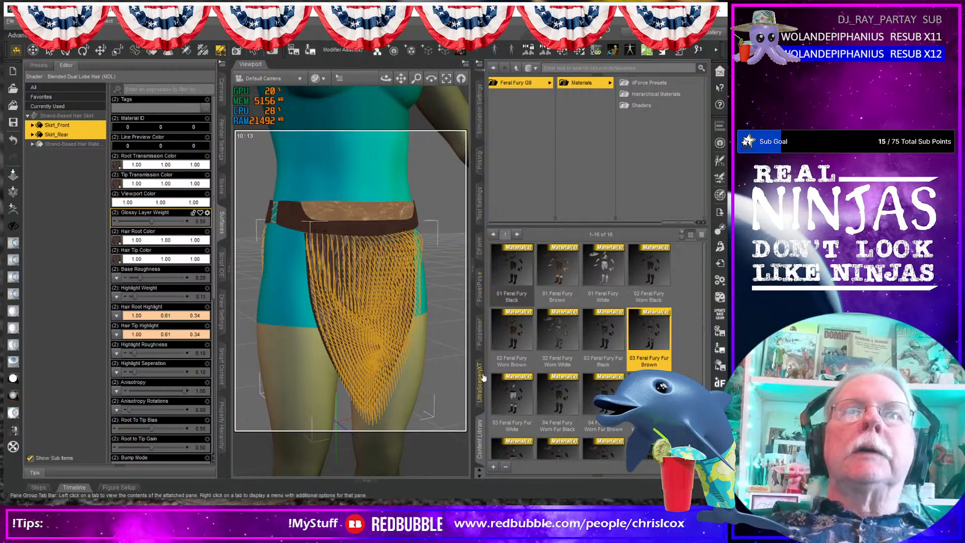
- Convert the strand-based skirt hair to dForce hair, with D:/Projects/Fantasy/Feral Fury as mapped directory and Feral Fury as product name and image menu ID
{"action": "left_click", "coordinate": [480, 111]}
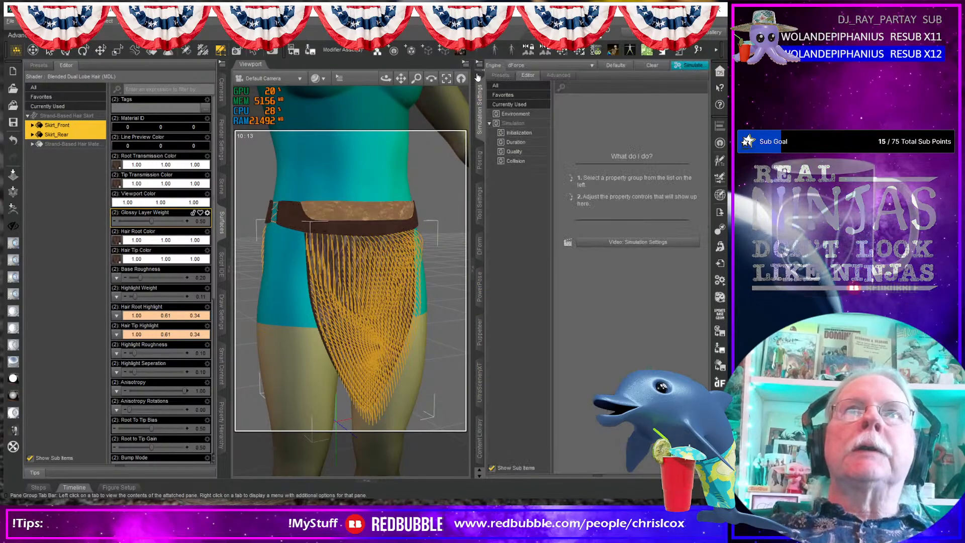
{"action": "left_click", "coordinate": [478, 66]}
{"action": "mouse_move", "coordinate": [516, 119]}
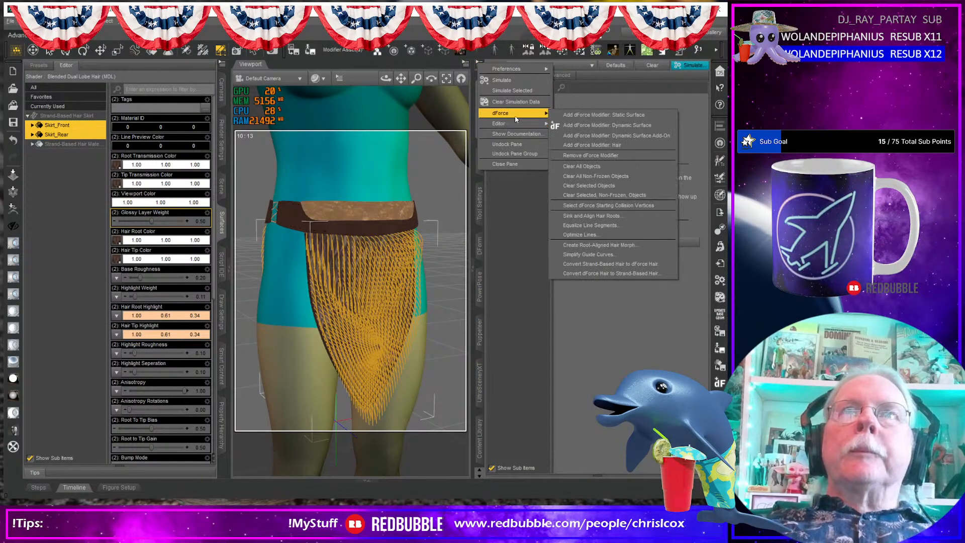
{"action": "left_click", "coordinate": [611, 264]}
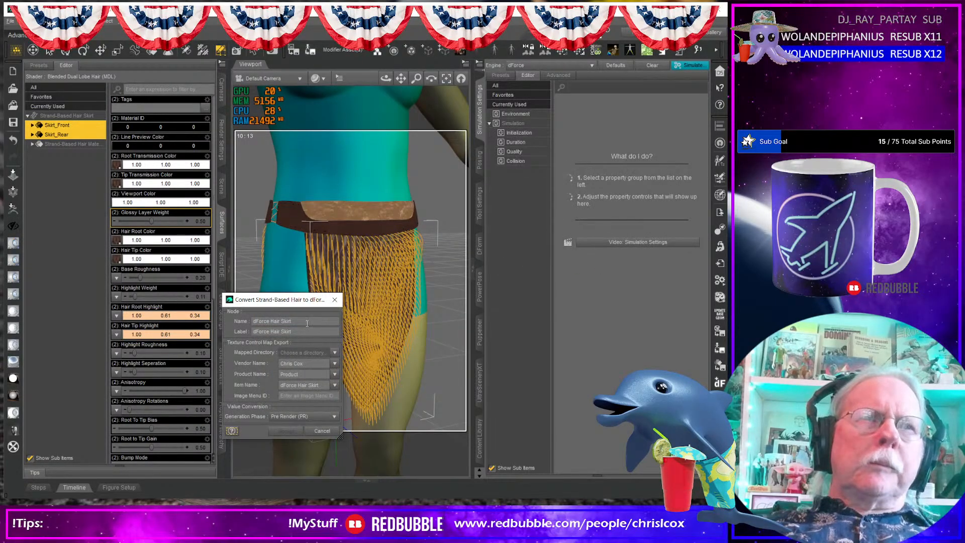
{"action": "left_click", "coordinate": [334, 353]}
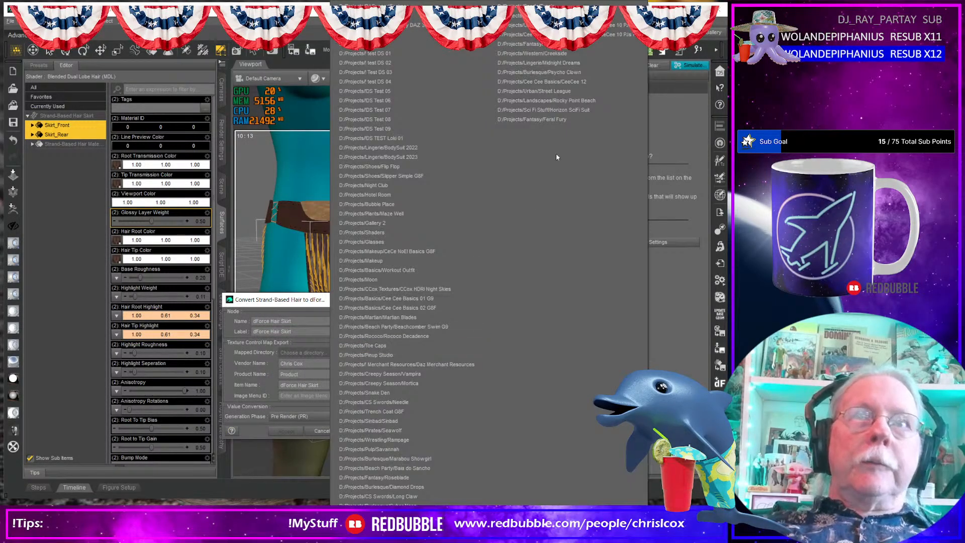
{"action": "left_click", "coordinate": [555, 121]}
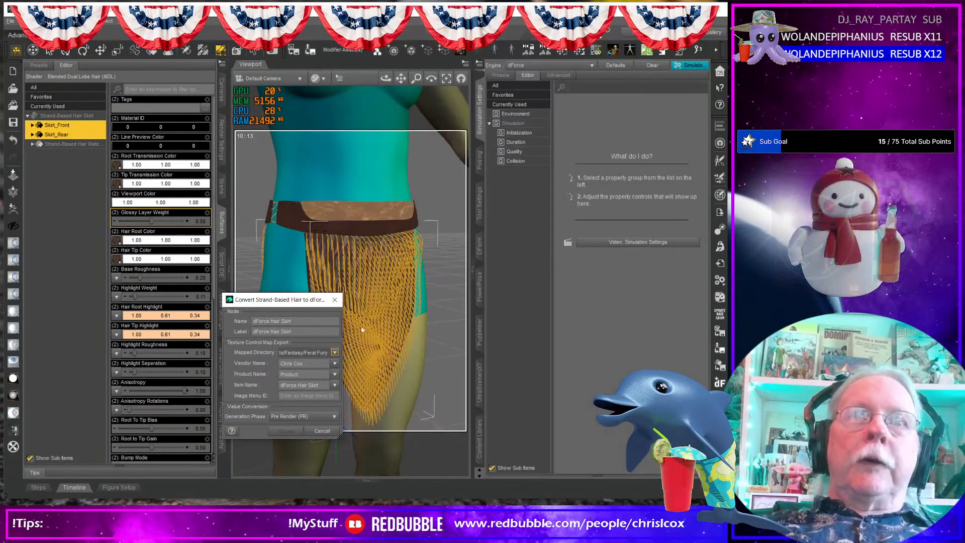
{"action": "left_click", "coordinate": [335, 374]}
{"action": "left_click", "coordinate": [351, 395]}
{"action": "left_click", "coordinate": [300, 396]}
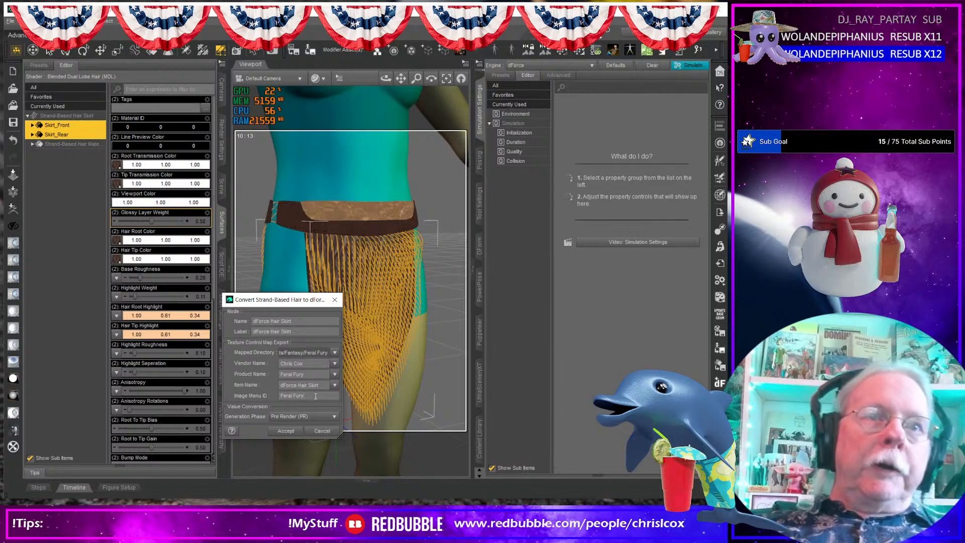
{"action": "left_click", "coordinate": [285, 431]}
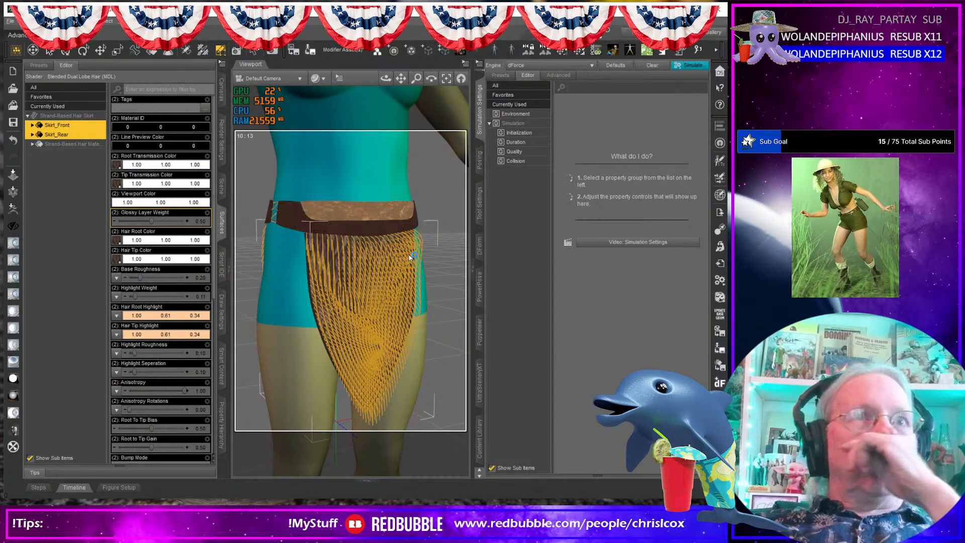
- Delete the original Strand-Based Hair Skirt node from the scene
{"action": "left_click", "coordinate": [222, 185]}
{"action": "left_click", "coordinate": [112, 281]}
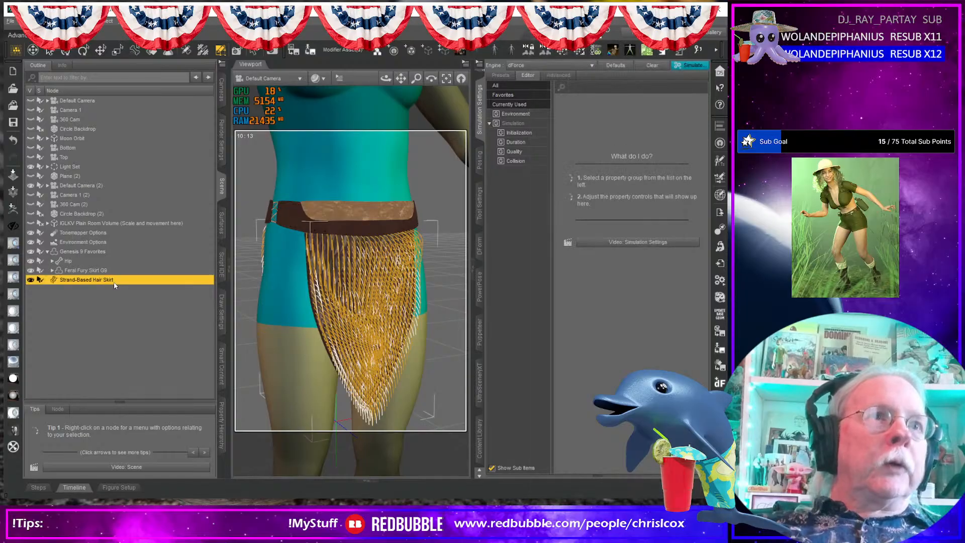
{"action": "key", "text": "Delete"}
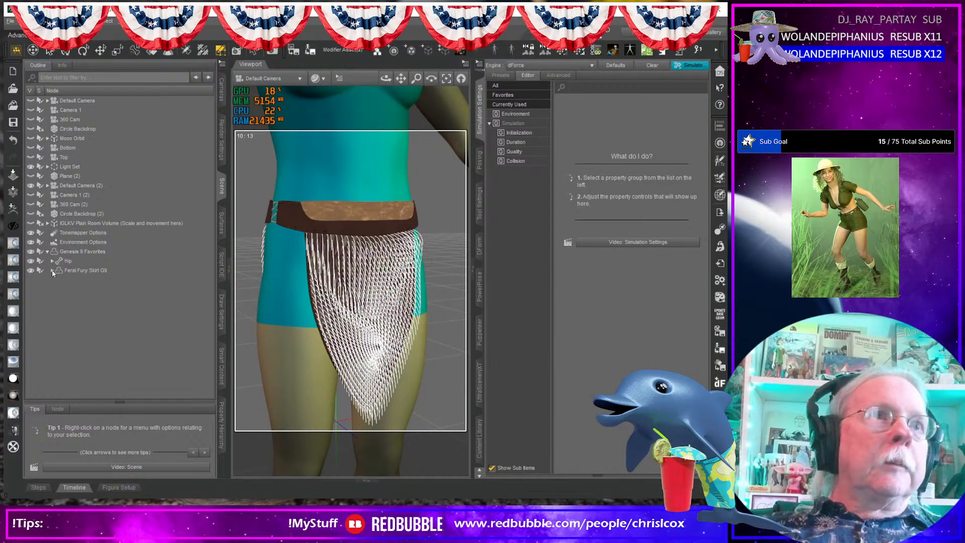
- Set the Viewport Line Tessellation Sides of the dForce Hair Skirt under Feral Fury Skirt G9 to 3
{"action": "left_click", "coordinate": [52, 270]}
{"action": "left_click", "coordinate": [128, 289]}
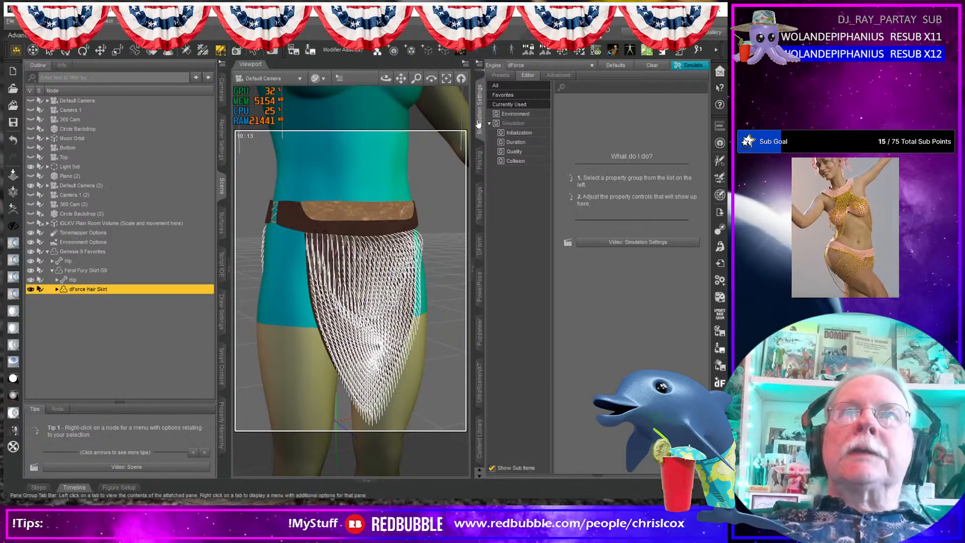
{"action": "left_click", "coordinate": [483, 103]}
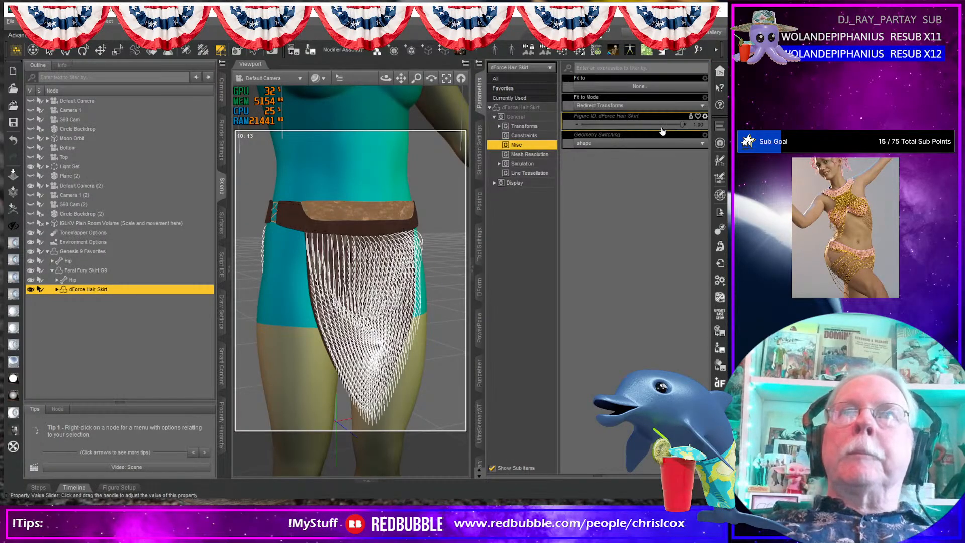
{"action": "left_click", "coordinate": [544, 174]}
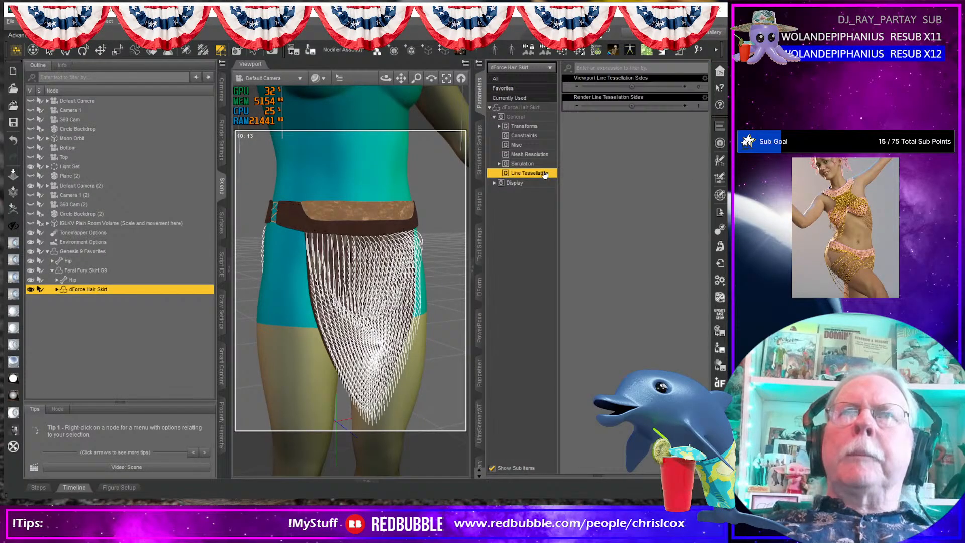
{"action": "left_click", "coordinate": [700, 87]}
{"action": "type", "text": "3"}
{"action": "key", "text": "Return"}
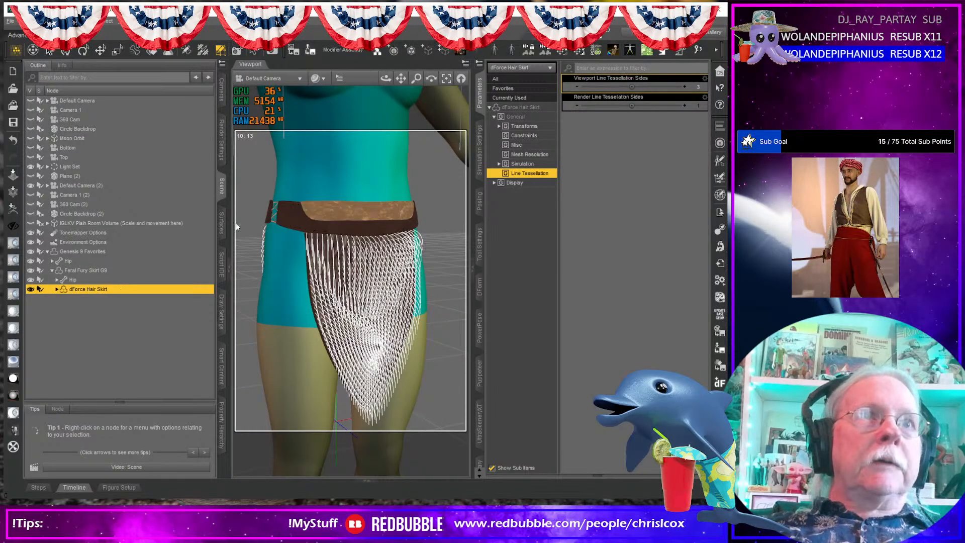
- Turn off Visible in Simulation for the Skirt_Front and Skirt_Rear surfaces of the dForce Hair Skirt
{"action": "left_click", "coordinate": [219, 229]}
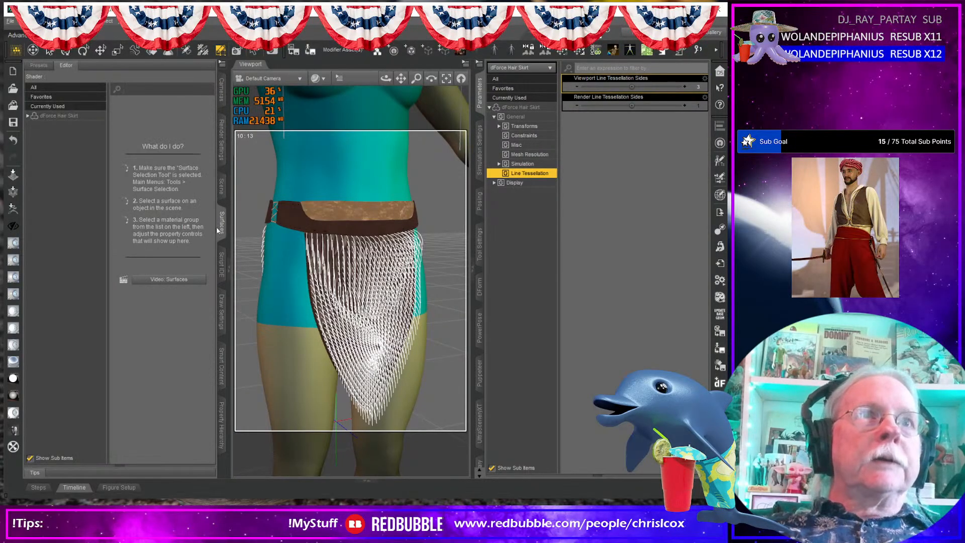
{"action": "left_click", "coordinate": [28, 116]}
{"action": "left_click", "coordinate": [70, 116]}
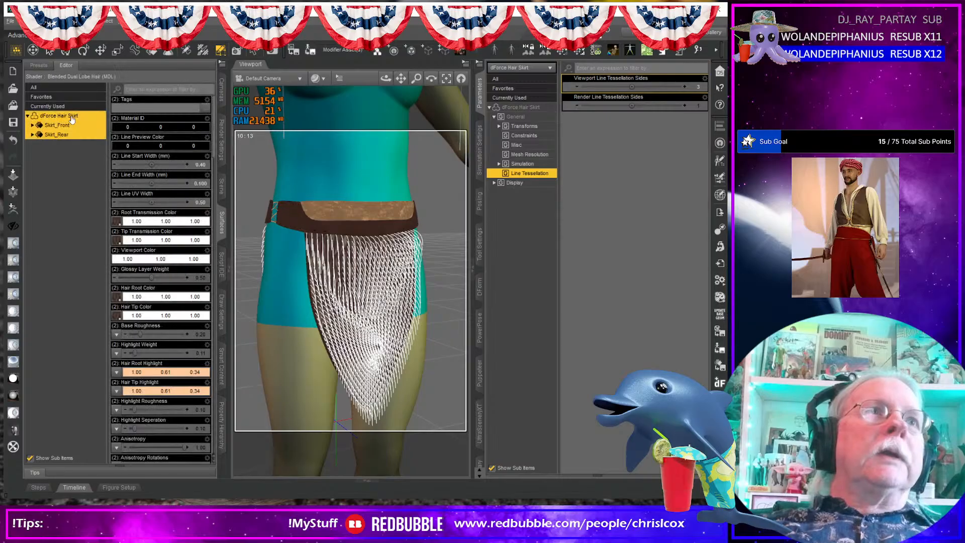
{"action": "scroll", "coordinate": [171, 303], "scroll_direction": "down", "scroll_amount": 5}
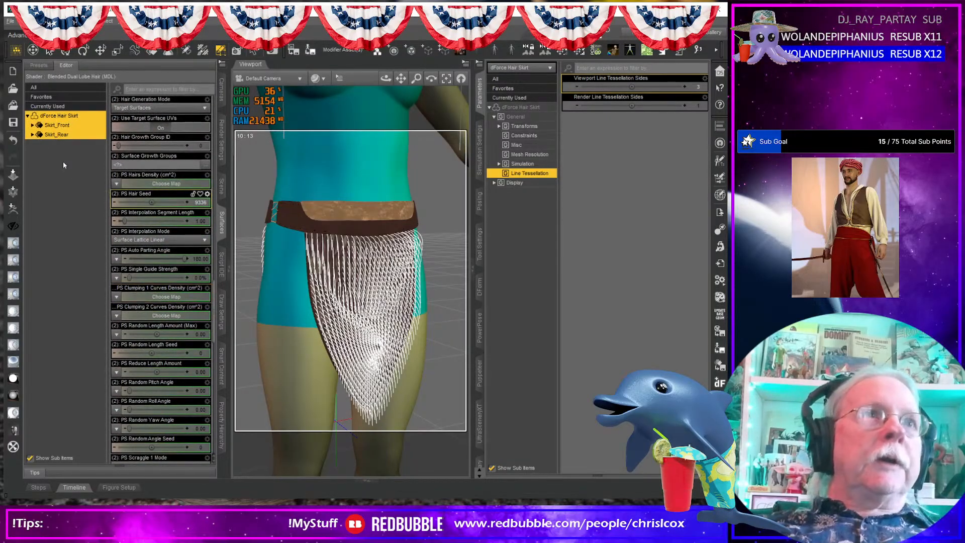
{"action": "left_click", "coordinate": [32, 134]}
{"action": "left_click", "coordinate": [33, 125]}
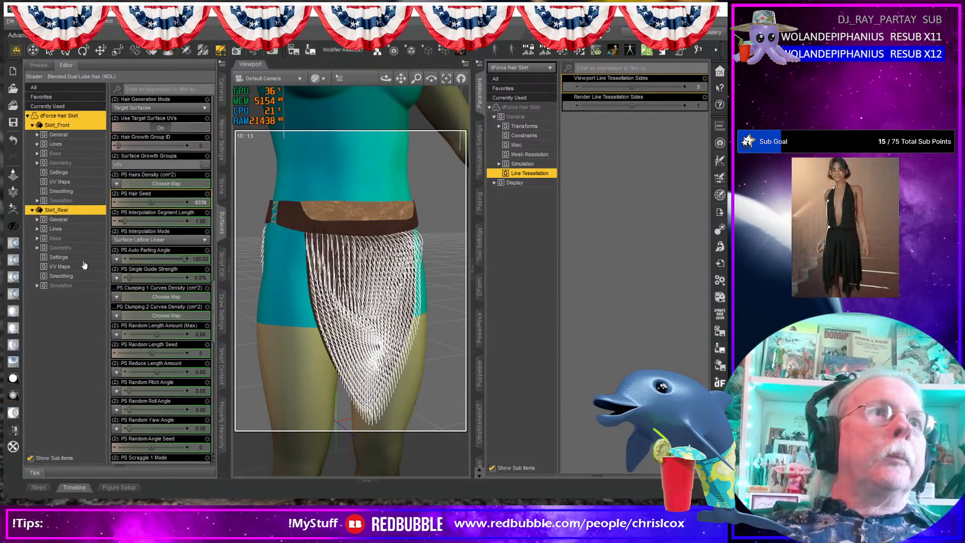
{"action": "left_click", "coordinate": [82, 287]}
{"action": "left_click", "coordinate": [75, 201], "text": "ctrl"}
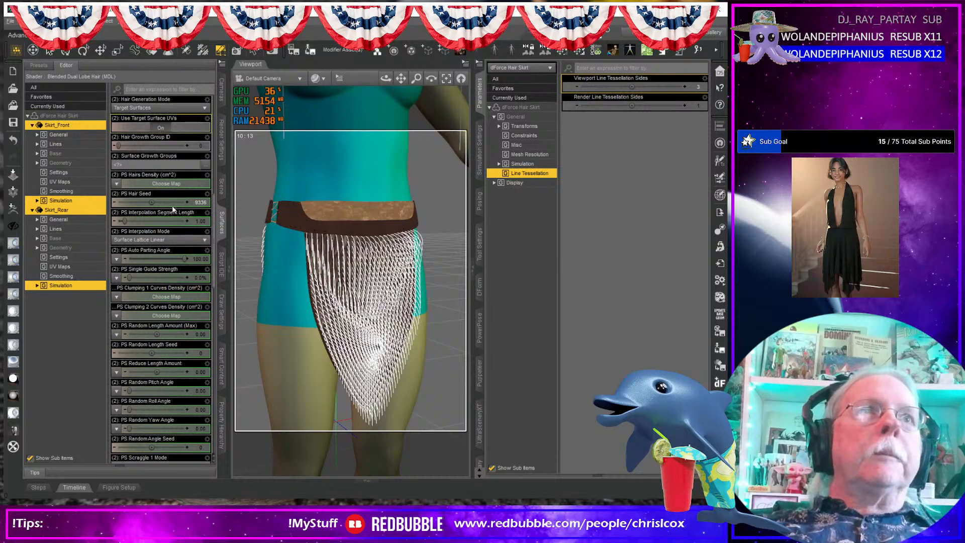
{"action": "scroll", "coordinate": [175, 211], "scroll_direction": "up", "scroll_amount": 5}
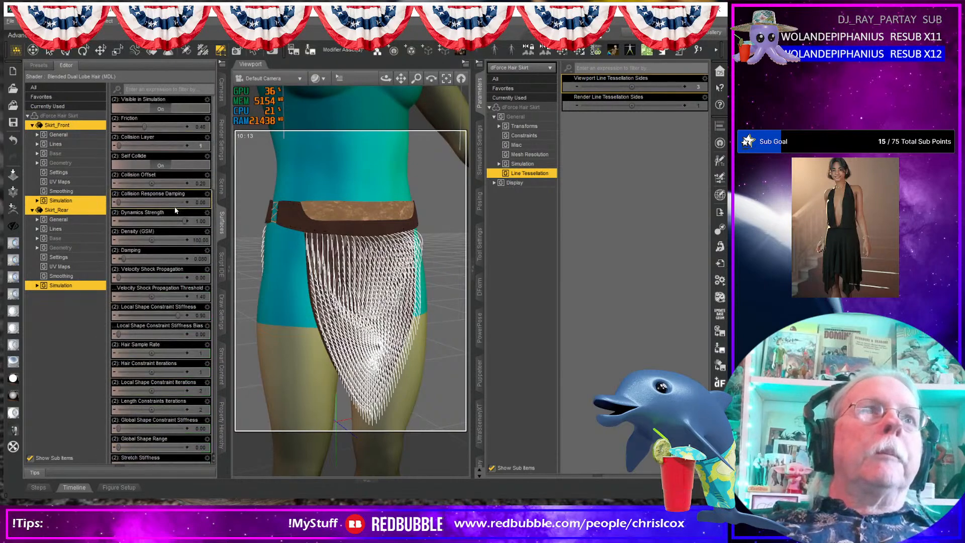
{"action": "left_click", "coordinate": [158, 110]}
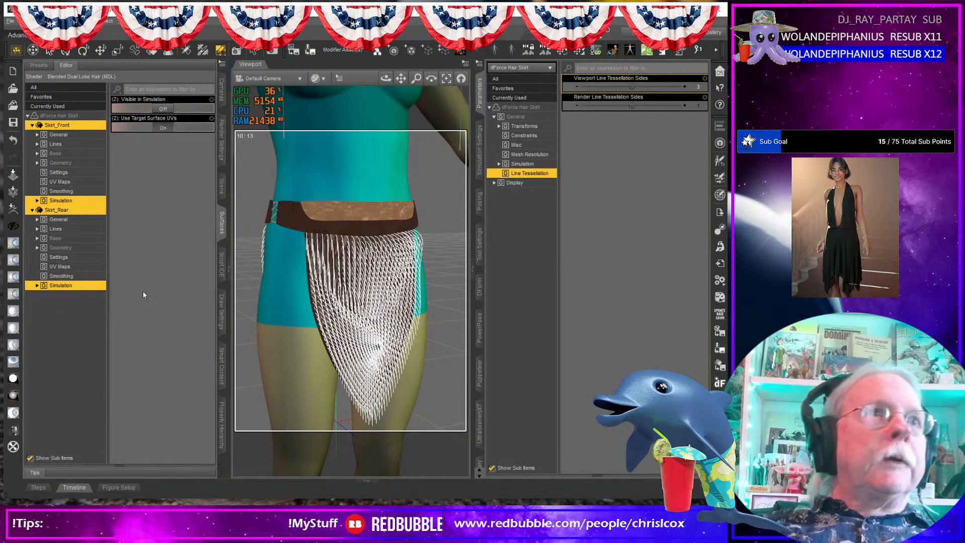
- Start saving the dForce skirt hair as a figure/prop asset named Feral Fury Skirt Fur G9 in the Feral Fury G9 folder
{"action": "left_click", "coordinate": [310, 50]}
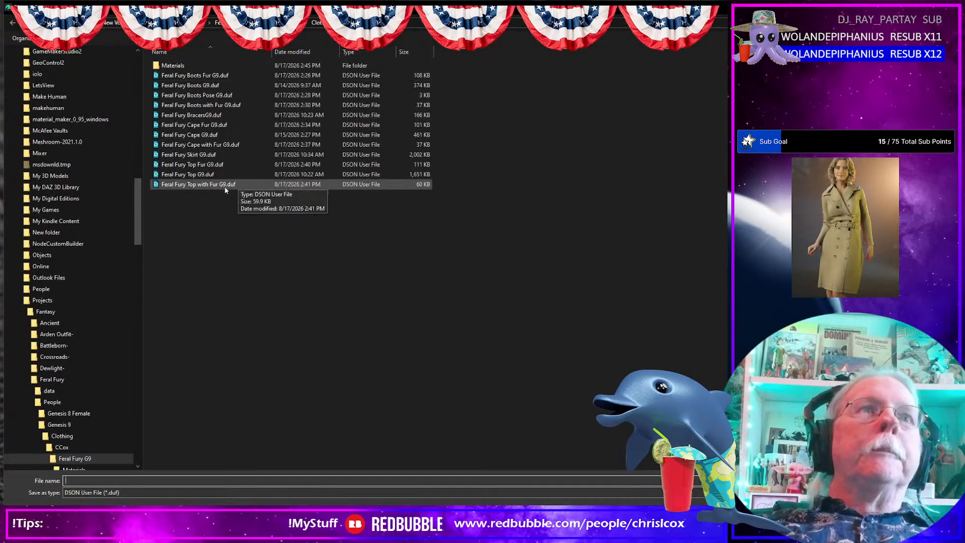
{"action": "left_click", "coordinate": [201, 155]}
{"action": "left_click", "coordinate": [104, 481]}
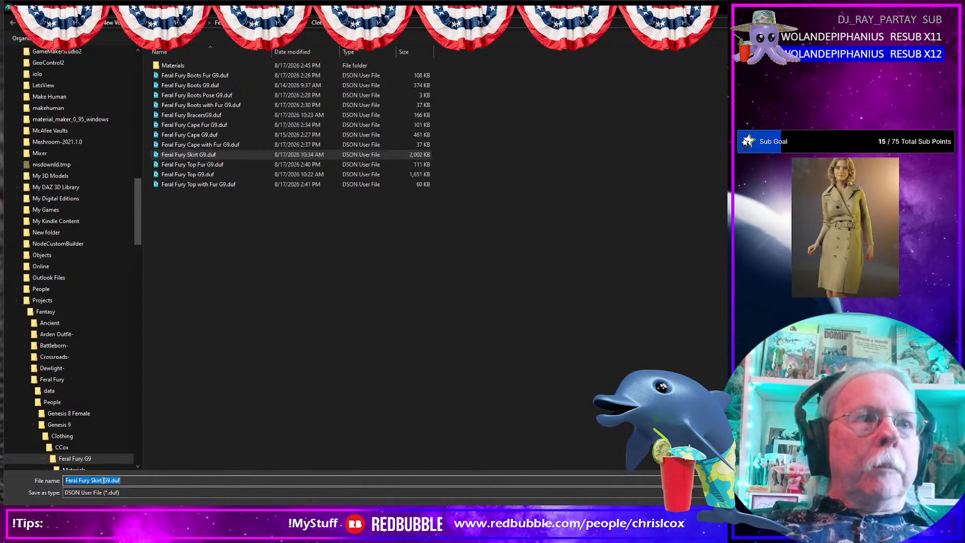
{"action": "type", "text": "Fur"}
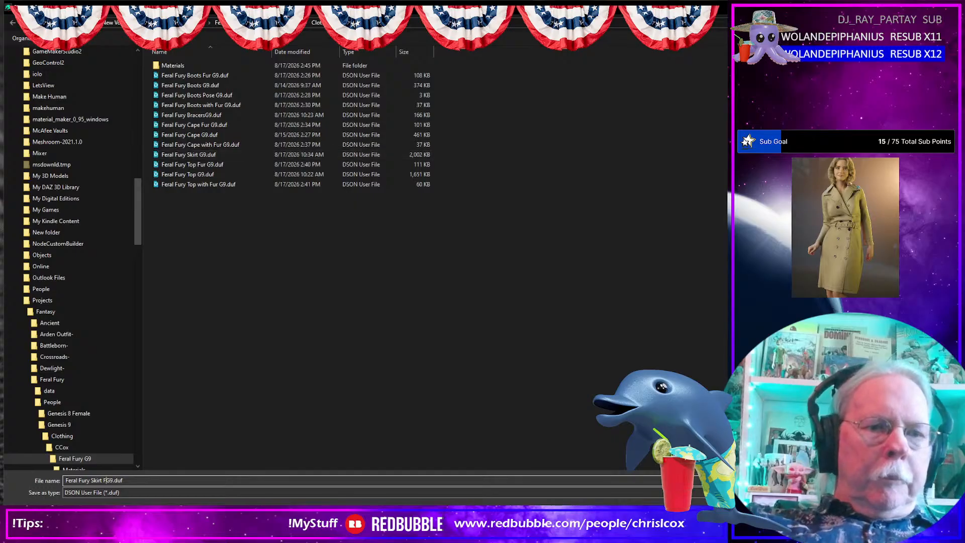
{"action": "key", "text": "Return"}
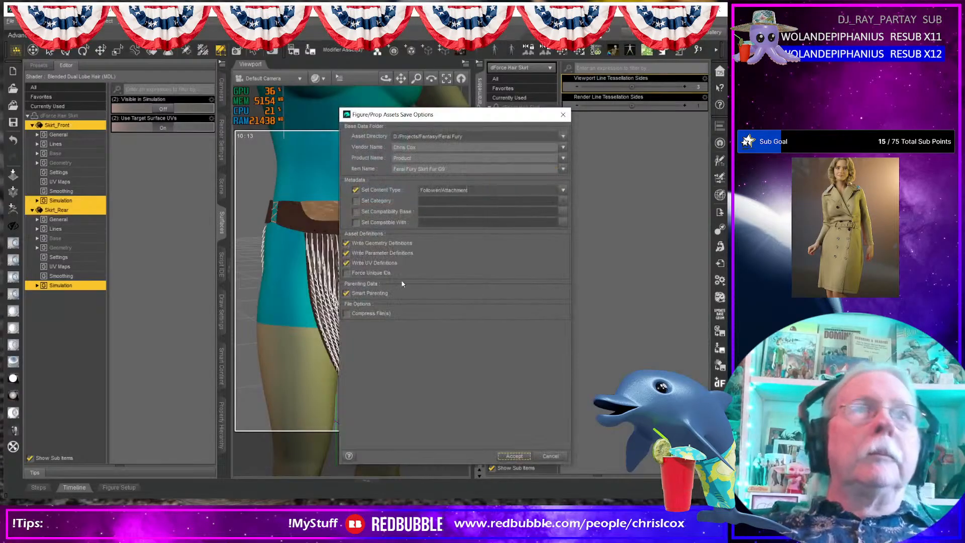
- Set the asset's product name to Feral Fury and its content type to Follower/Hair, and complete the save
{"action": "left_click", "coordinate": [563, 158]}
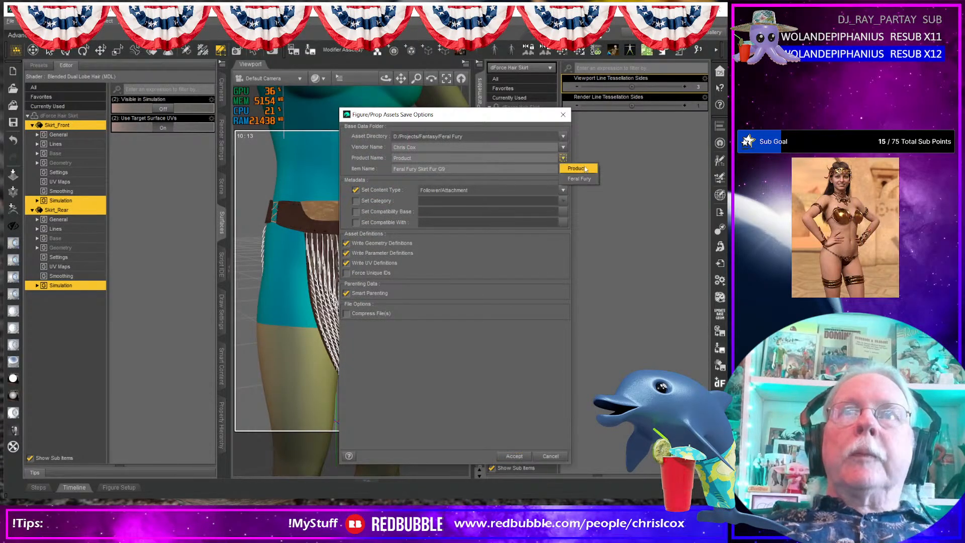
{"action": "left_click", "coordinate": [579, 179]}
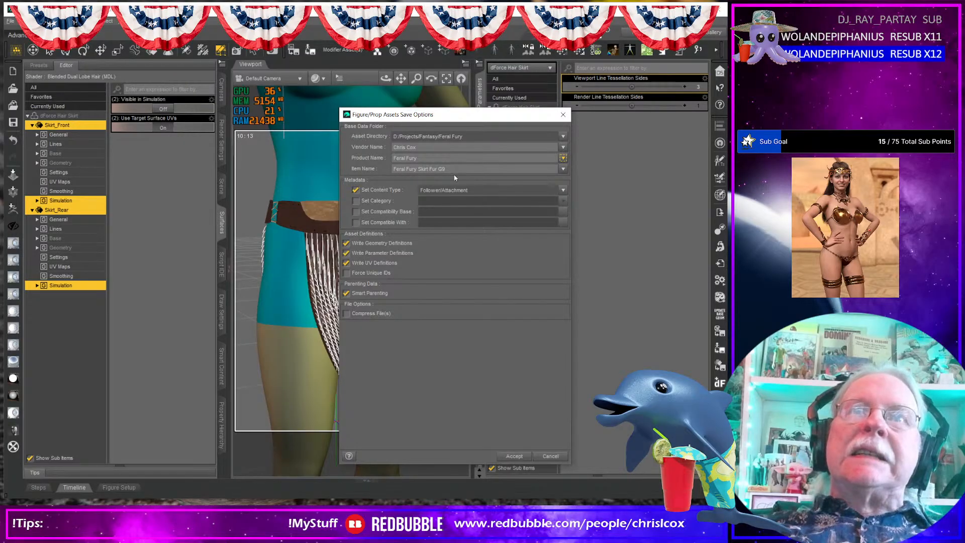
{"action": "left_click", "coordinate": [564, 190]}
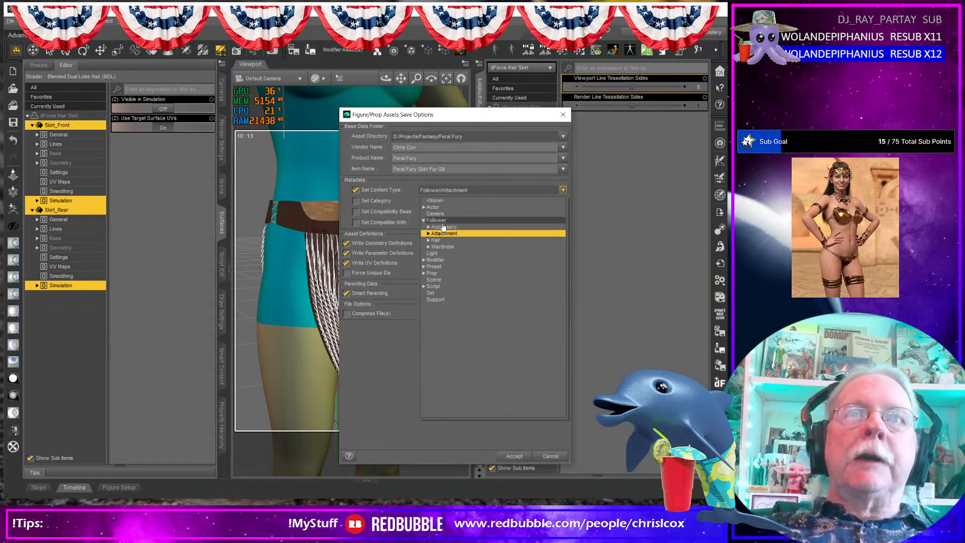
{"action": "left_click", "coordinate": [435, 232]}
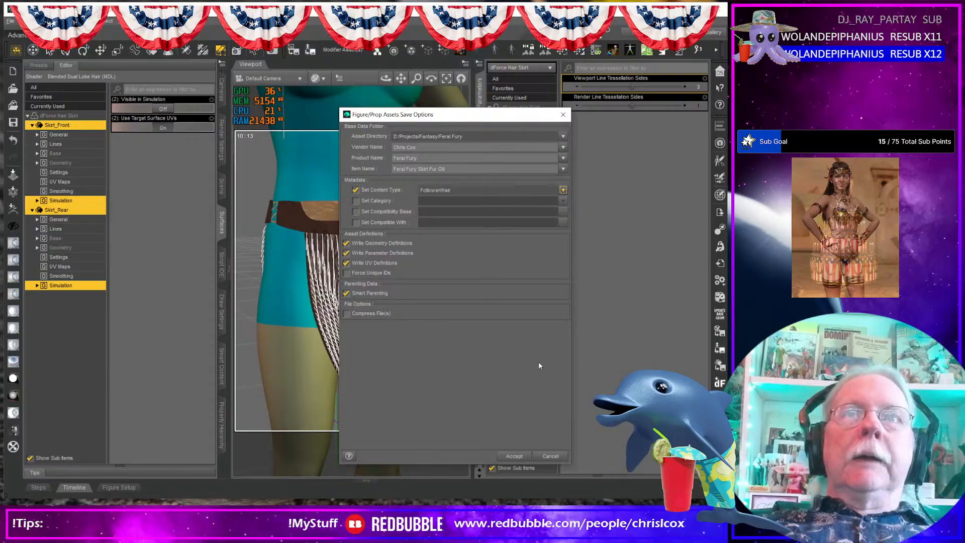
{"action": "left_click", "coordinate": [515, 456]}
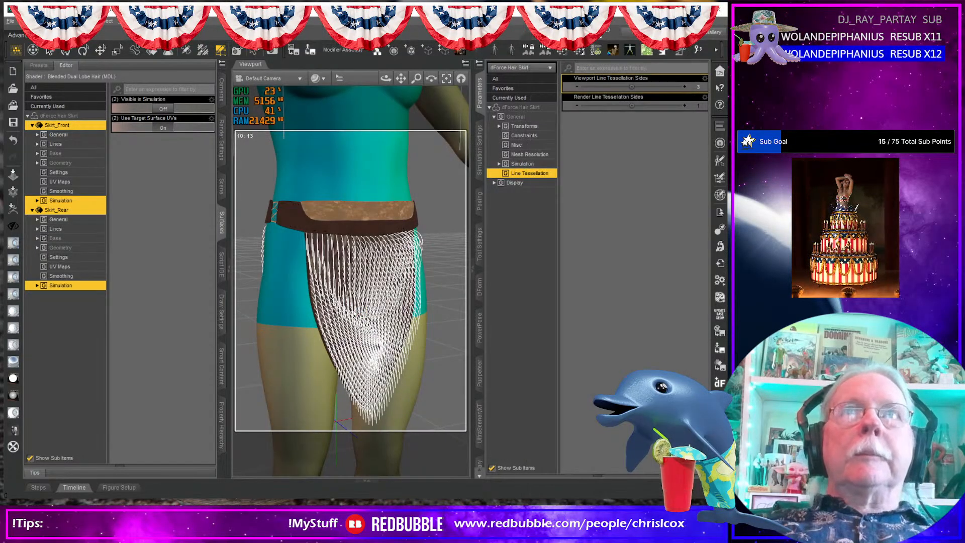
{"action": "left_click", "coordinate": [221, 186]}
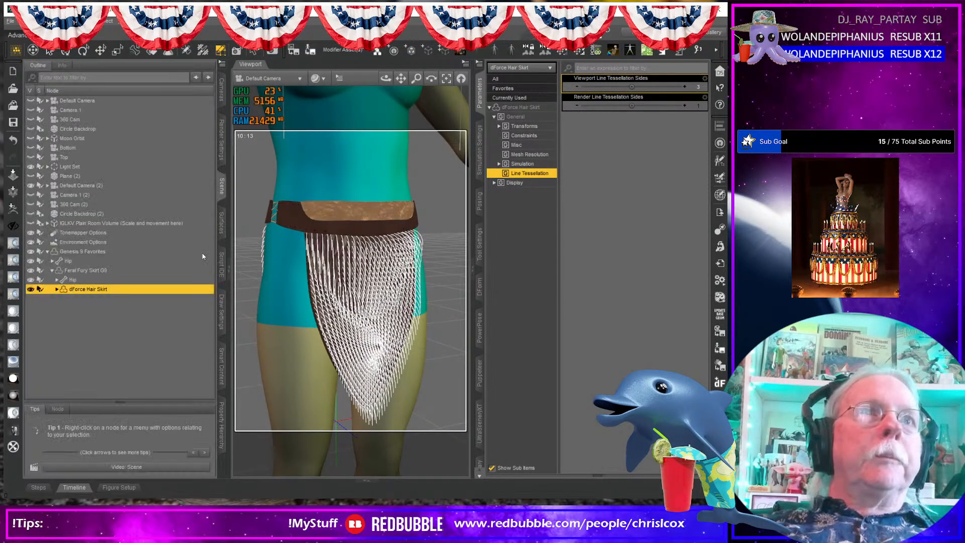
- Delete the dForce Hair Skirt from Feral Fury Skirt G9
{"action": "left_click", "coordinate": [122, 322]}
{"action": "left_click", "coordinate": [115, 291]}
{"action": "key", "text": "Delete"}
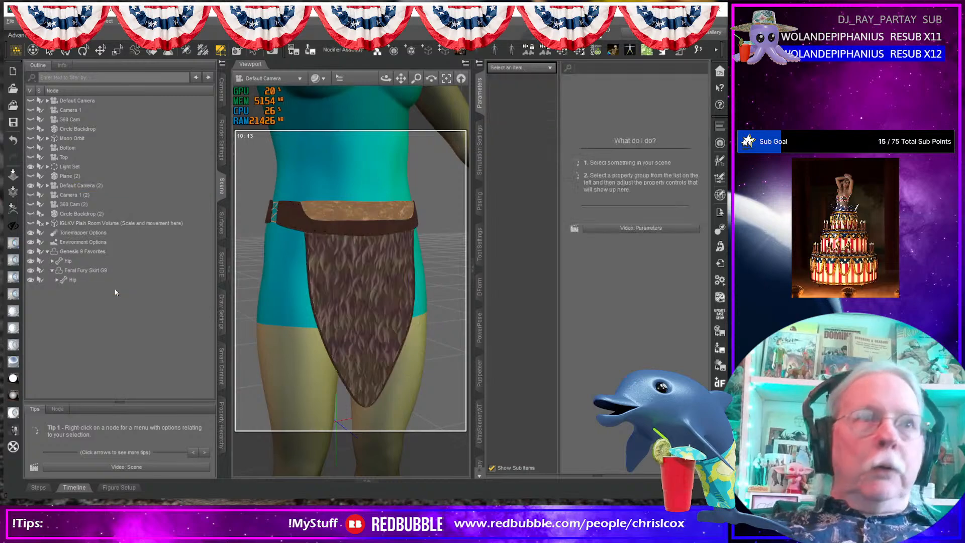
- Try the 05 Feral Fury Chainmail, 06 Feral Fury Worn Chainmail and 05 Feral Fury Scales material presets on Feral Fury Skirt G9
{"action": "left_click", "coordinate": [116, 271]}
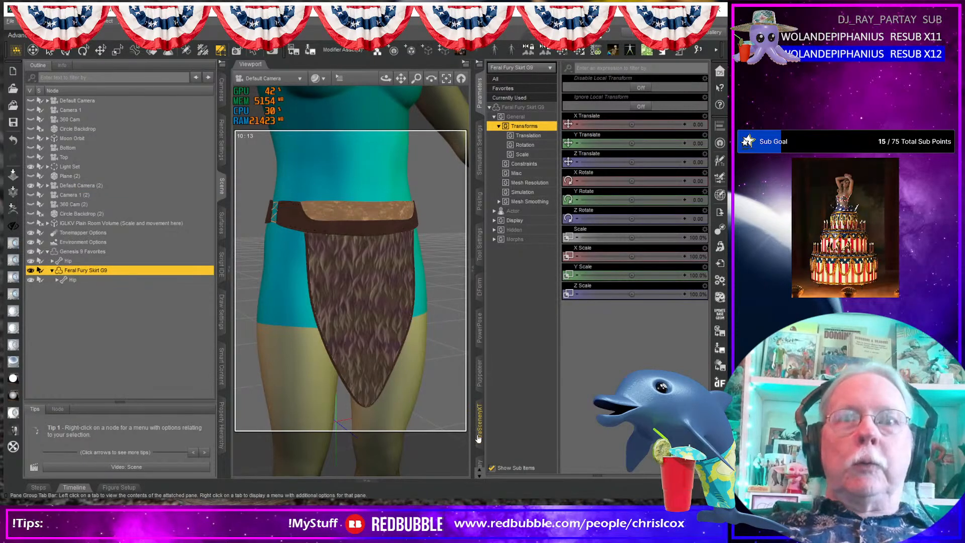
{"action": "scroll", "coordinate": [478, 442], "scroll_direction": "down", "scroll_amount": 3}
{"action": "scroll", "coordinate": [478, 442], "scroll_direction": "down", "scroll_amount": 5}
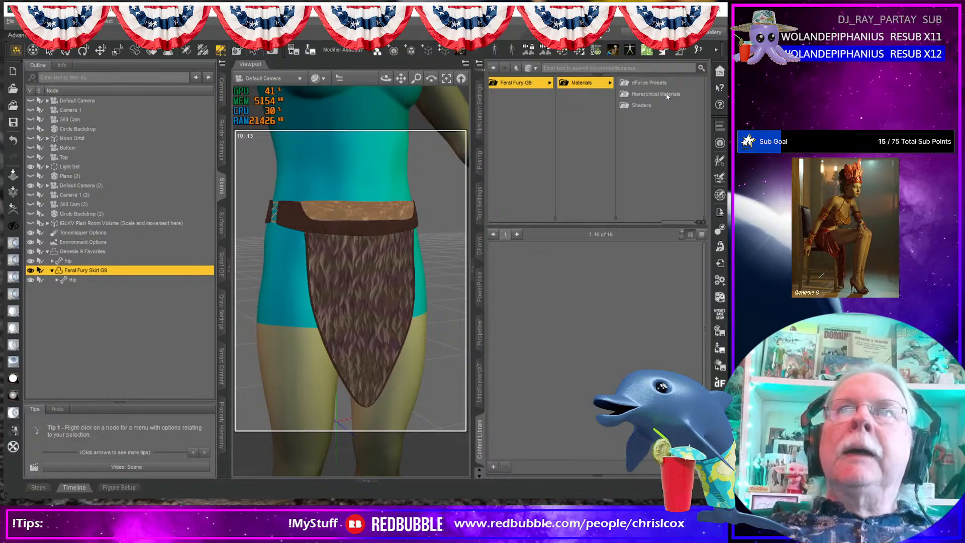
{"action": "left_click", "coordinate": [508, 84]}
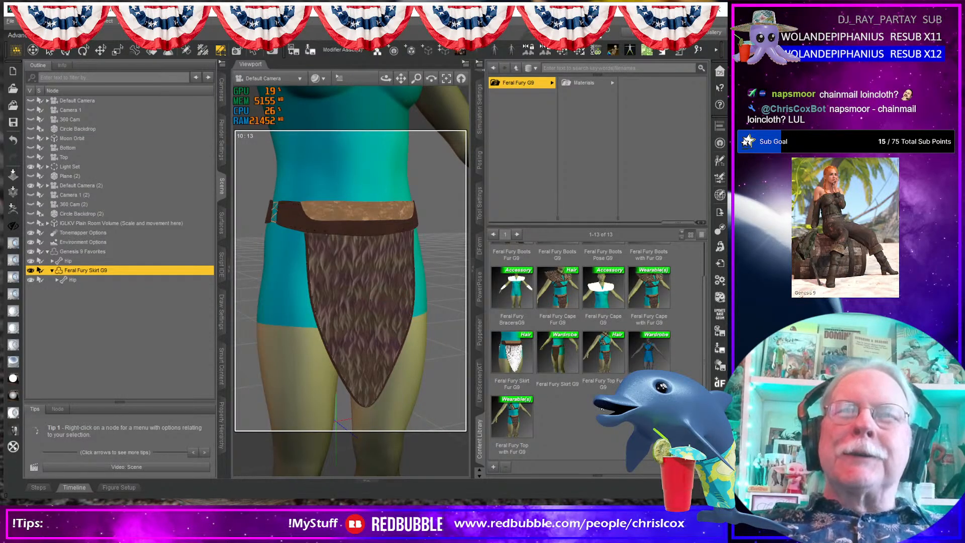
{"action": "left_click", "coordinate": [583, 83]}
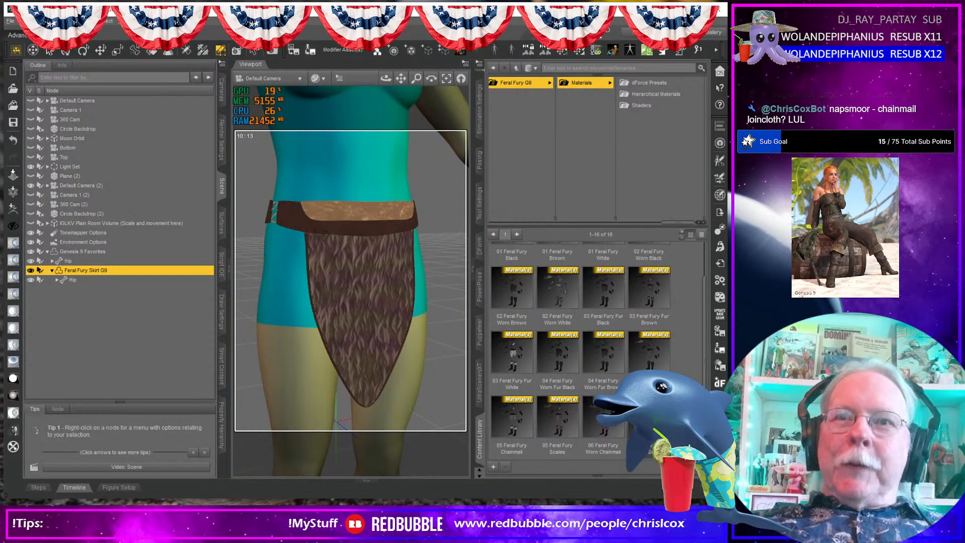
{"action": "double_click", "coordinate": [512, 418]}
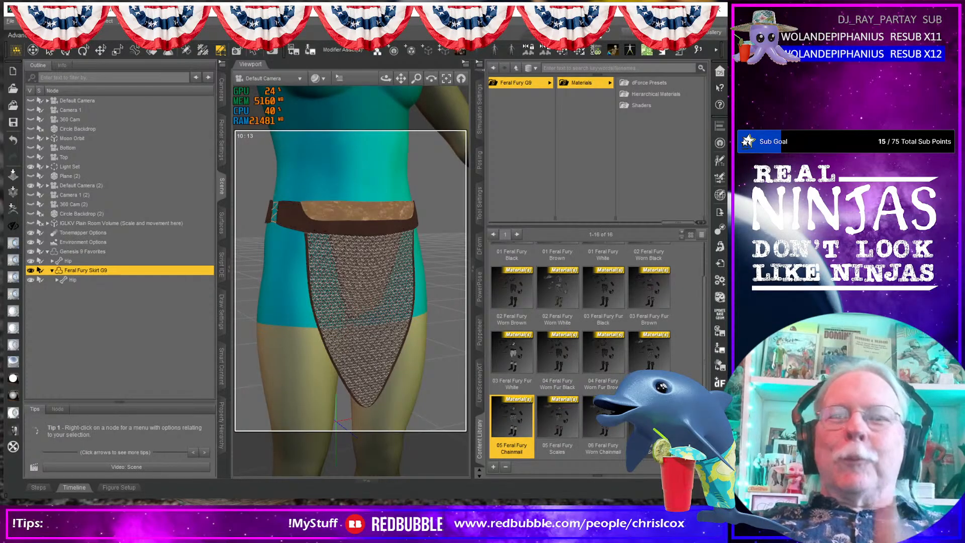
{"action": "double_click", "coordinate": [605, 432]}
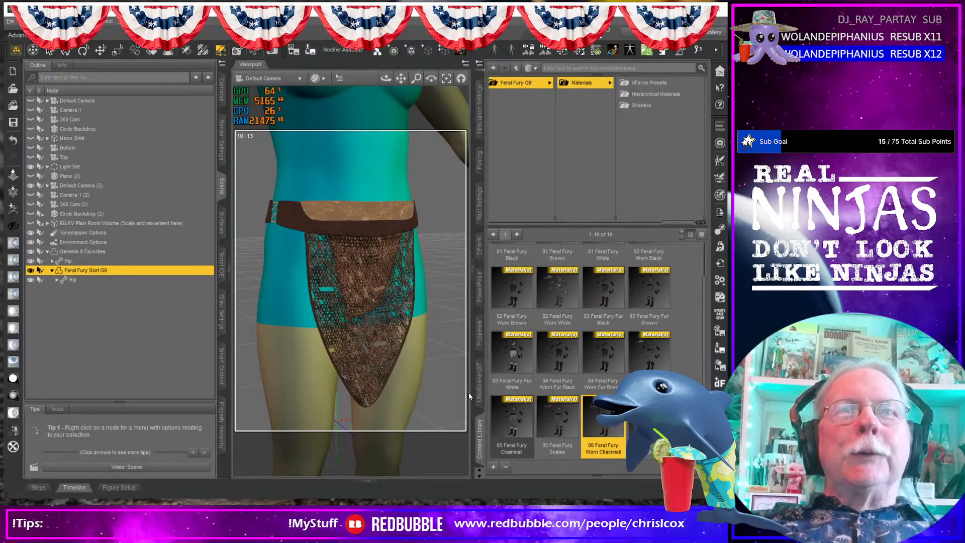
{"action": "double_click", "coordinate": [562, 425]}
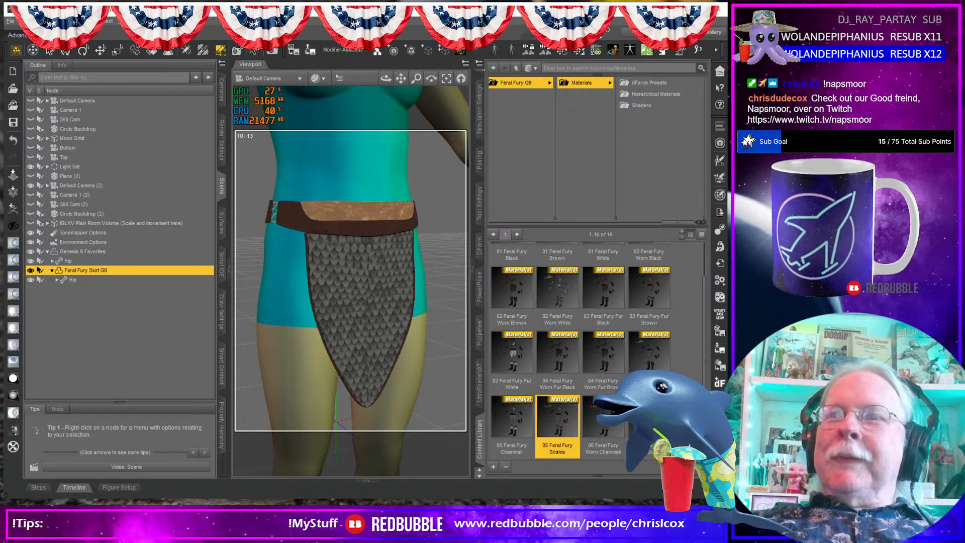
- Try the 01 Feral Fury leather materials and the 03 Feral Fury Fur Black, Brown and White materials on the skirt
{"action": "scroll", "coordinate": [521, 274], "scroll_direction": "up", "scroll_amount": 1}
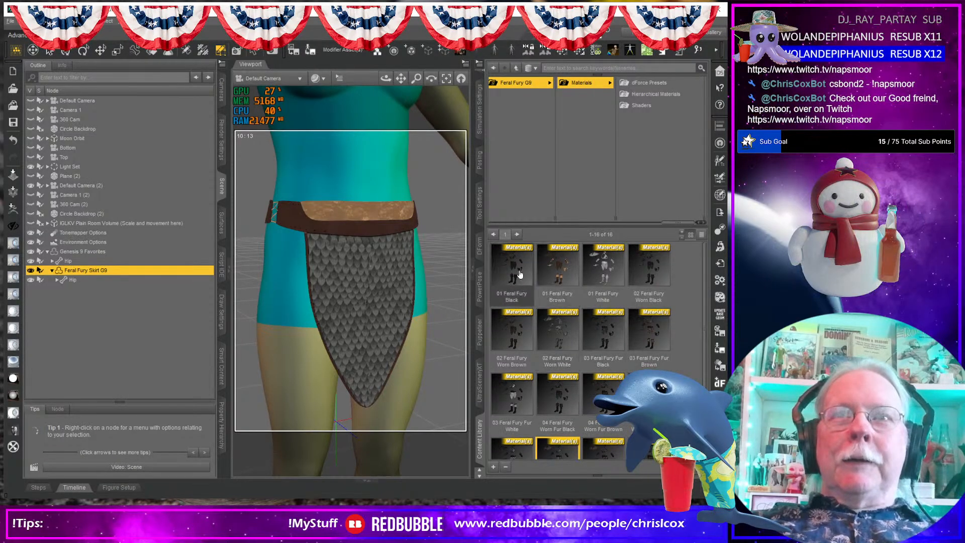
{"action": "double_click", "coordinate": [548, 271]}
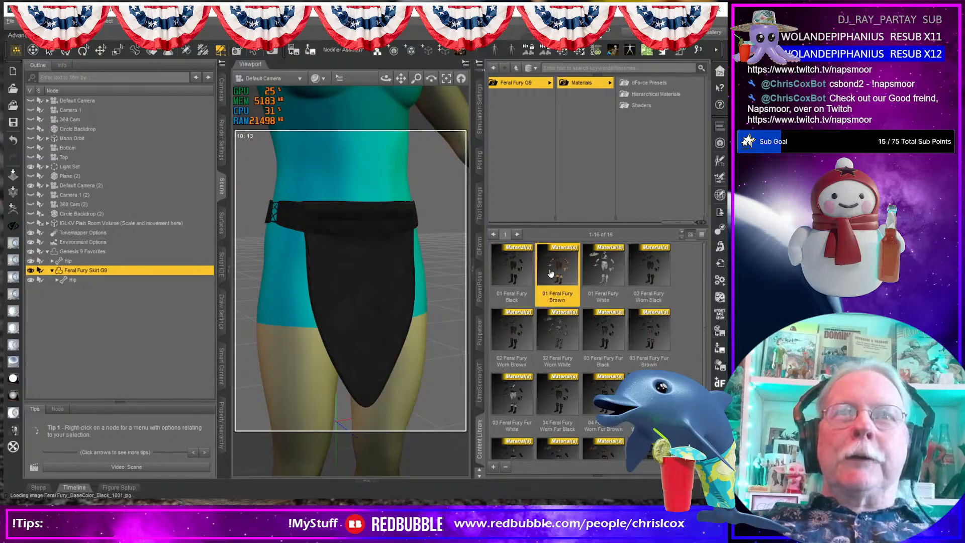
{"action": "double_click", "coordinate": [597, 272]}
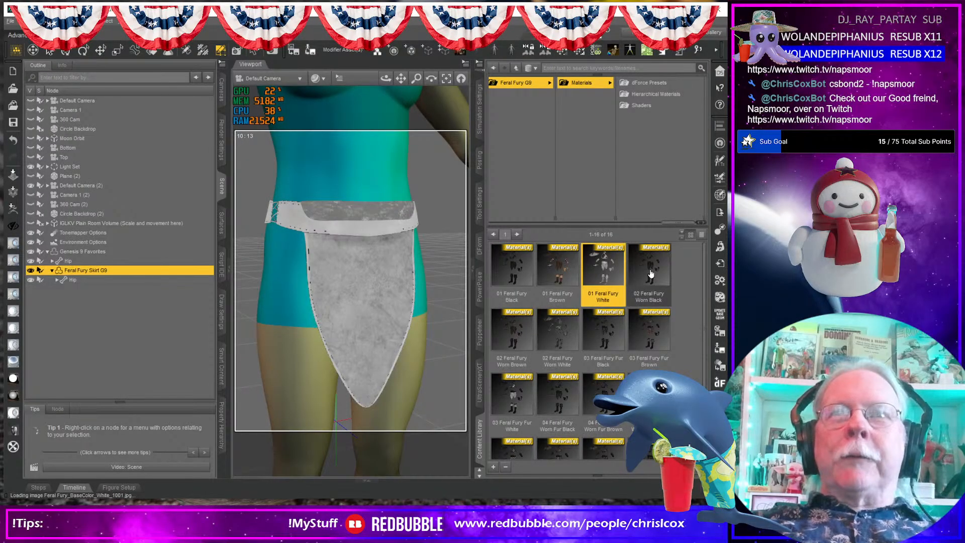
{"action": "mouse_move", "coordinate": [560, 339]}
{"action": "double_click", "coordinate": [605, 334]}
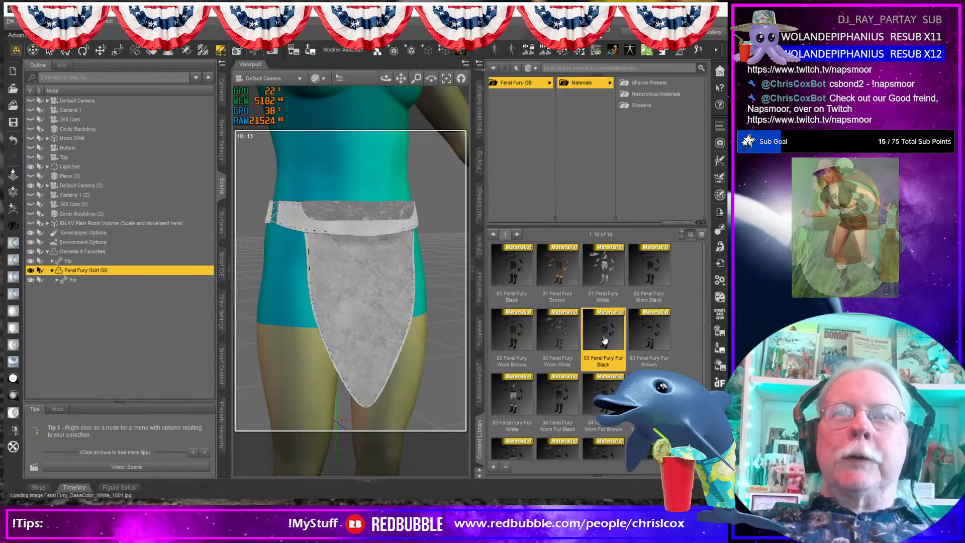
{"action": "double_click", "coordinate": [650, 333]}
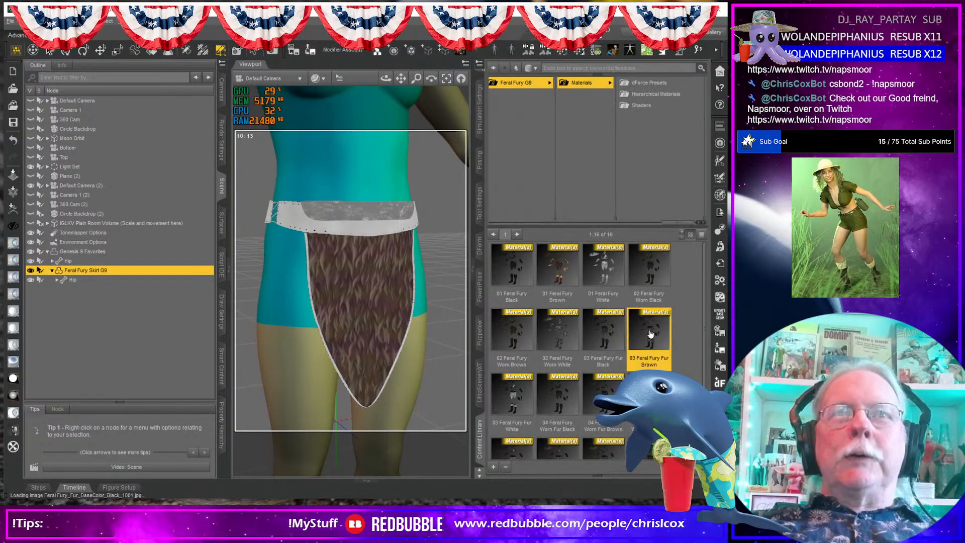
{"action": "double_click", "coordinate": [525, 402]}
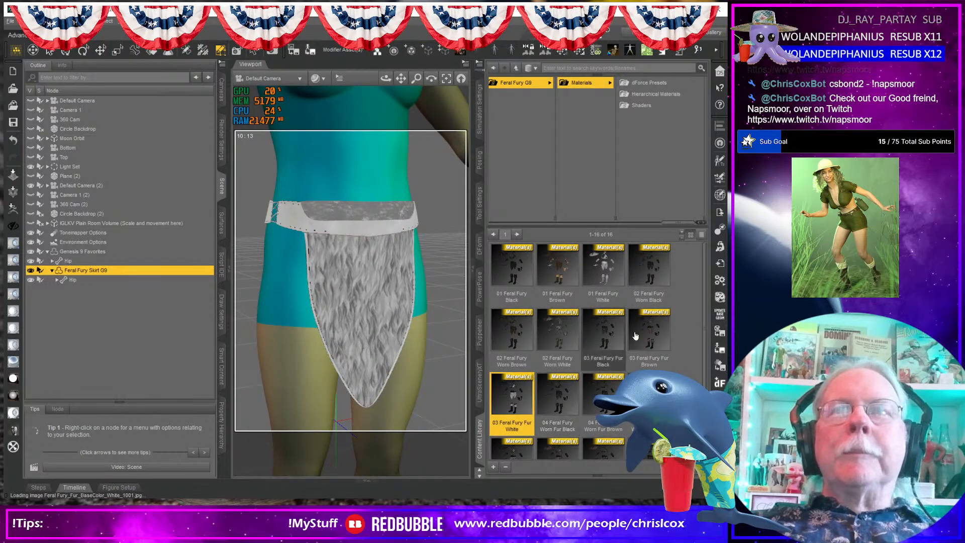
- Apply the 01 Feral Fury Brown and 03 Feral Fury Fur Brown material presets to the skirt
{"action": "double_click", "coordinate": [559, 274]}
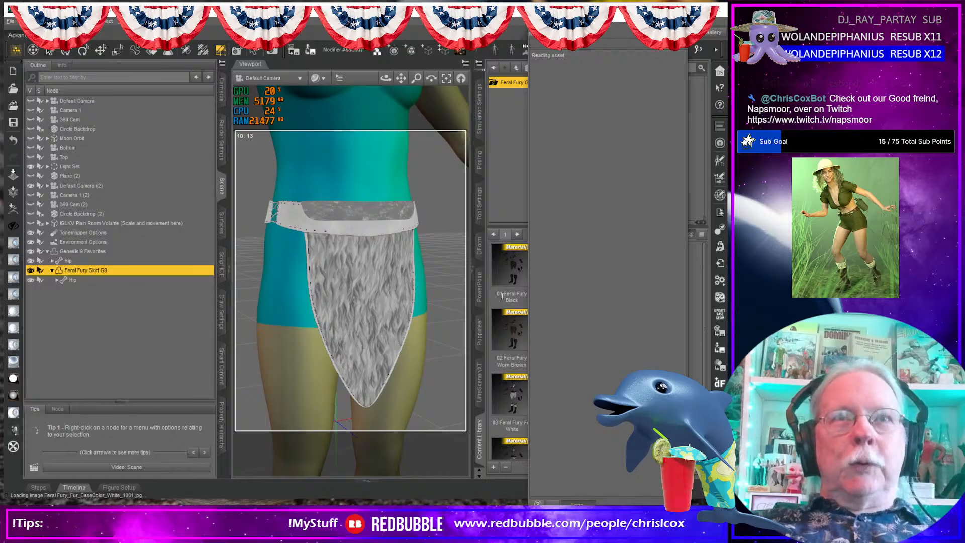
{"action": "double_click", "coordinate": [649, 330]}
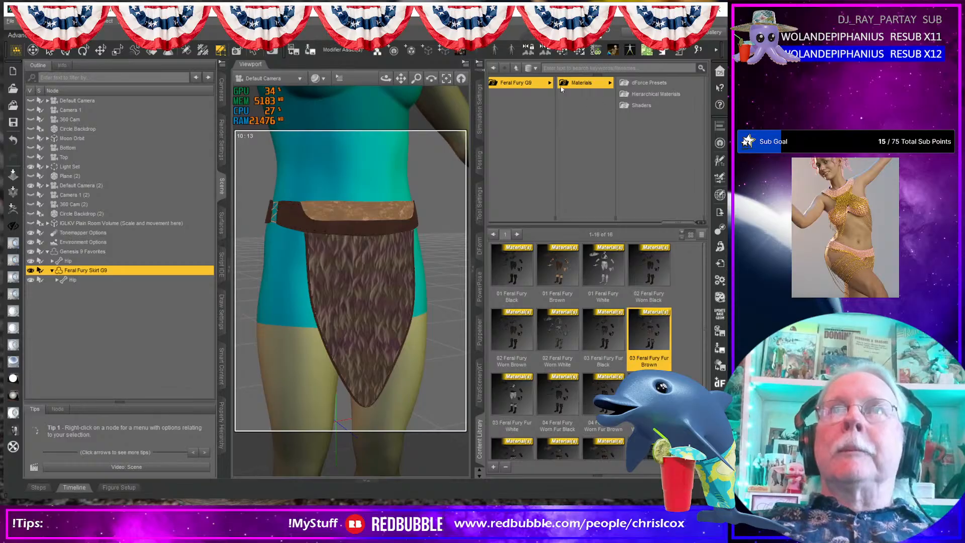
- Load the saved Feral Fury Skirt Fur G9 hair from the Feral Fury G9 folder onto the skirt and select it in the scene
{"action": "left_click", "coordinate": [520, 82]}
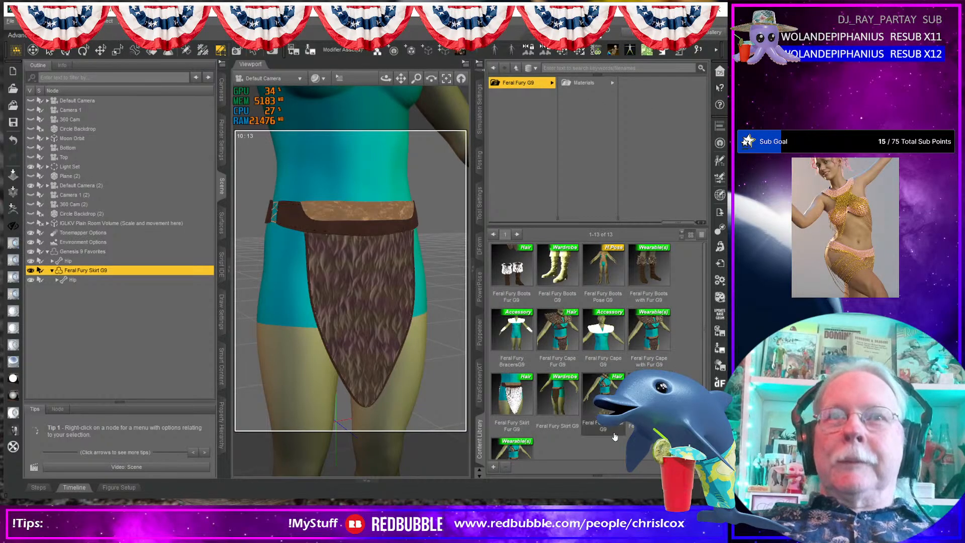
{"action": "scroll", "coordinate": [409, 281], "scroll_direction": "up", "scroll_amount": 2}
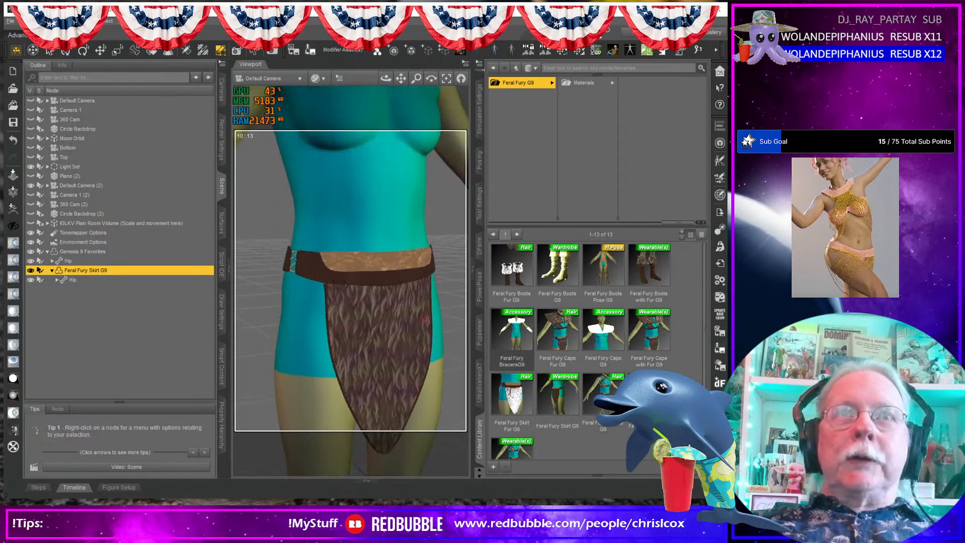
{"action": "middle_click_drag", "start_coordinate": [425, 318], "coordinate": [402, 265]}
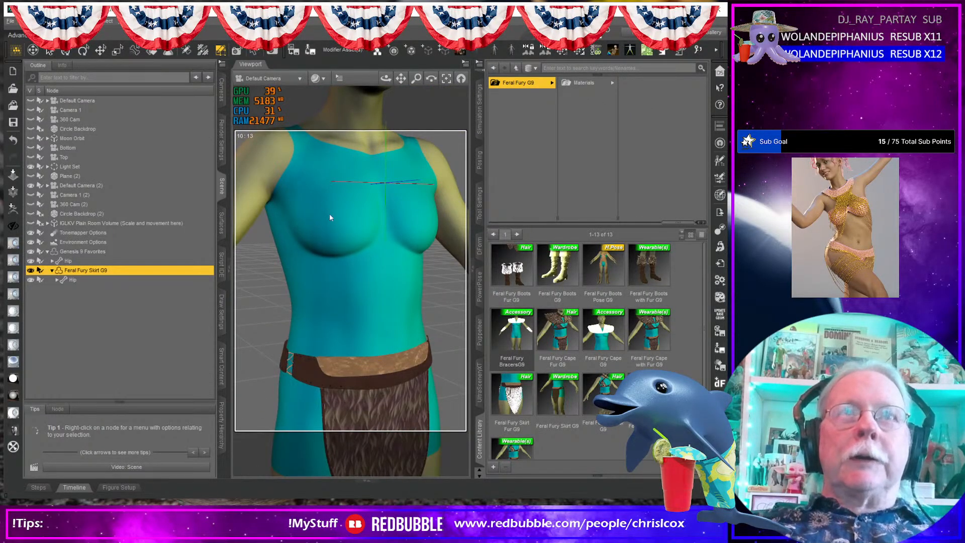
{"action": "middle_click_drag", "start_coordinate": [384, 280], "coordinate": [382, 141]}
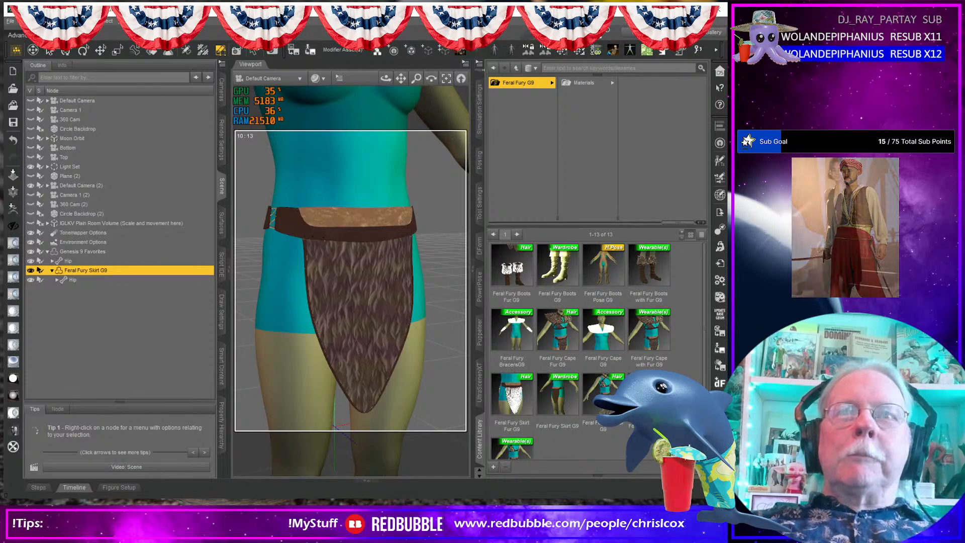
{"action": "scroll", "coordinate": [583, 352], "scroll_direction": "down", "scroll_amount": 1}
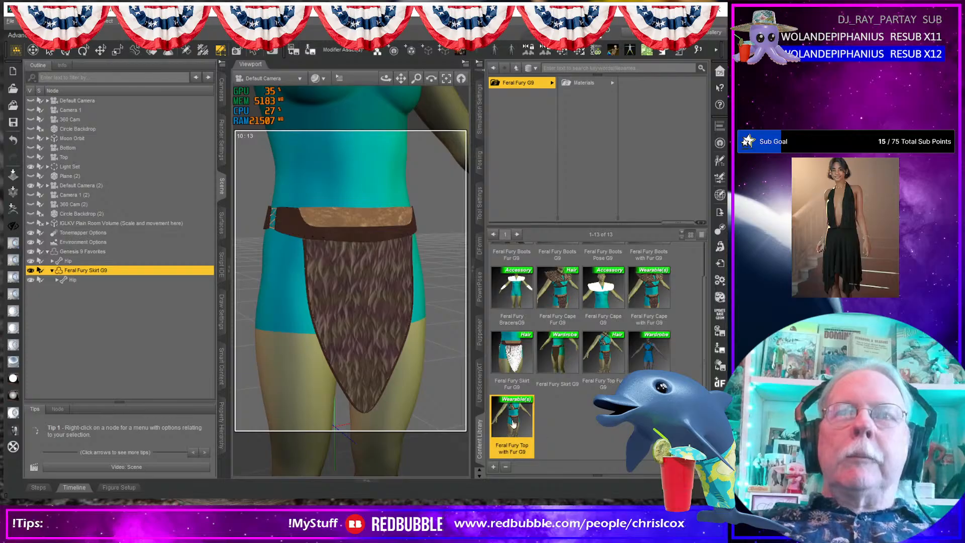
{"action": "mouse_move", "coordinate": [514, 424]}
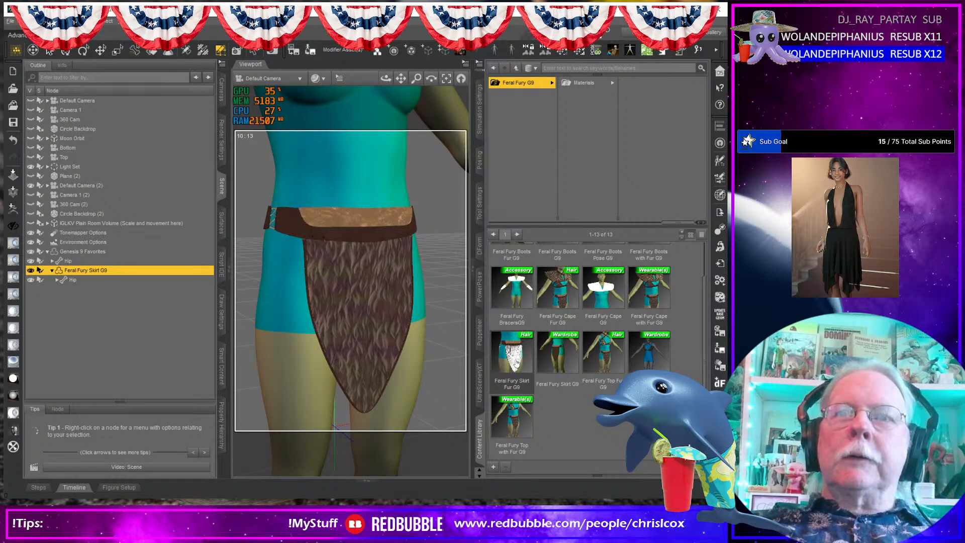
{"action": "left_click", "coordinate": [517, 361]}
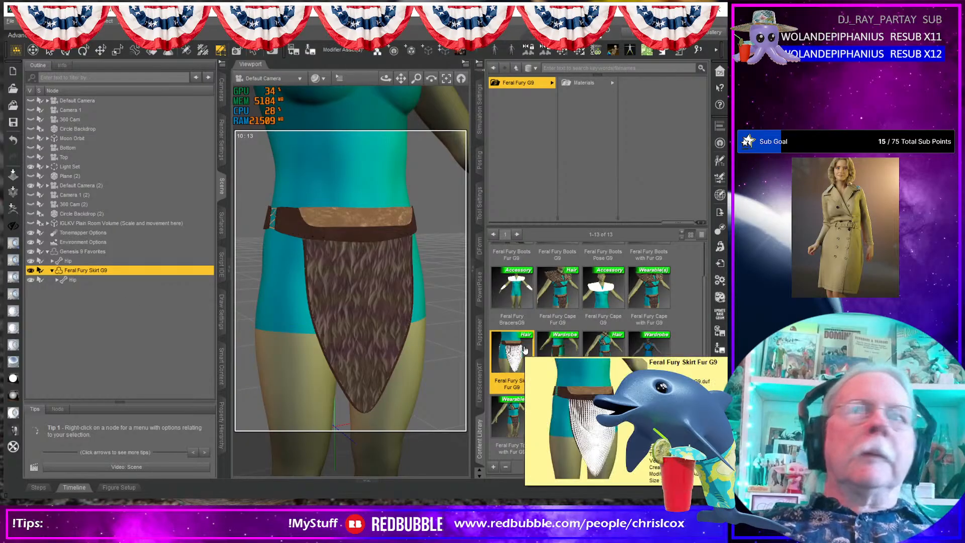
{"action": "double_click", "coordinate": [512, 357]}
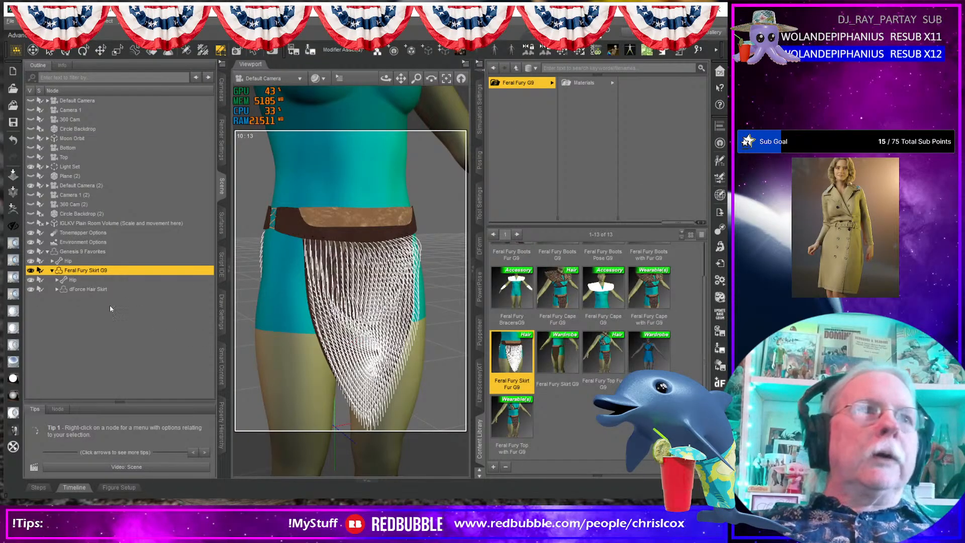
{"action": "left_click", "coordinate": [101, 290]}
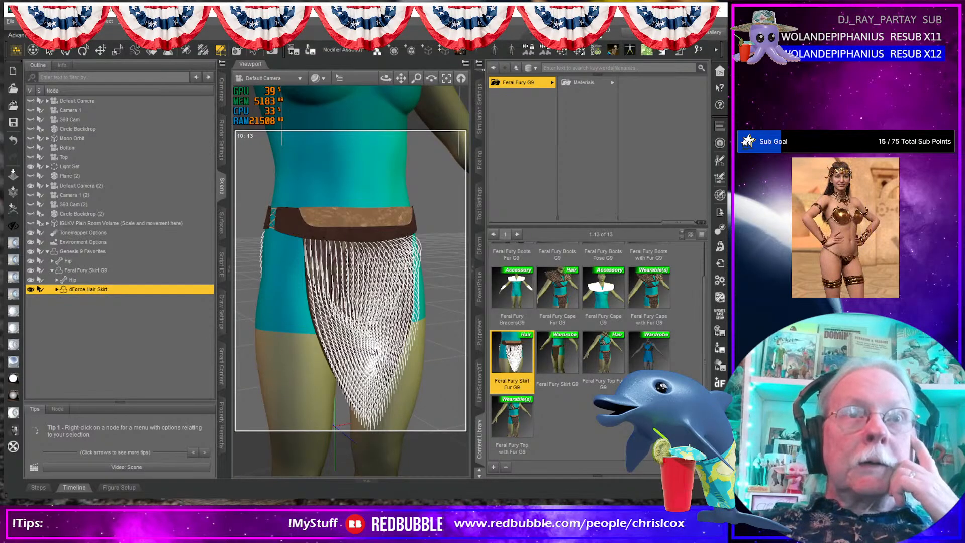
- Save a Wearable(s) preset from Genesis 9 Favorites as Feral Fury Skirt with Fur G9, including the skirt and its dForce hair
{"action": "left_click", "coordinate": [84, 251]}
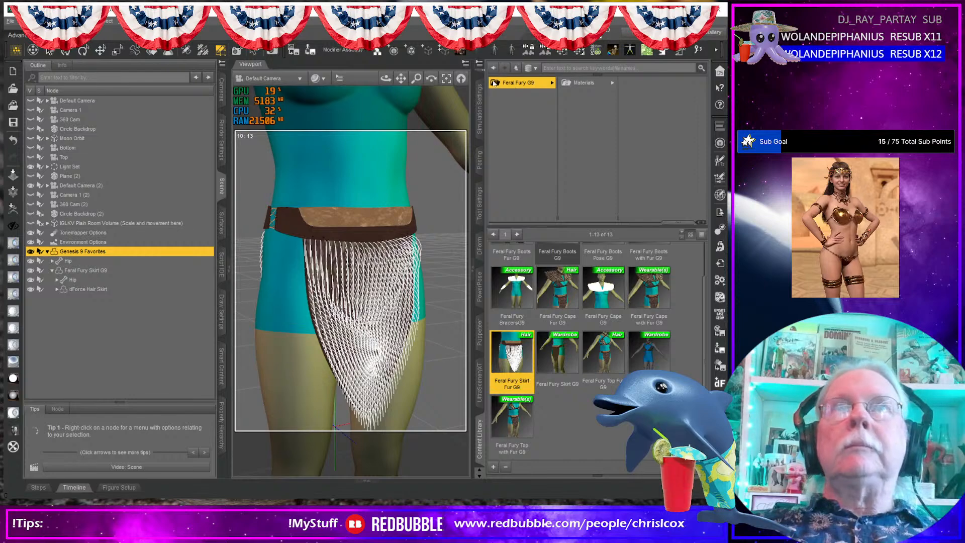
{"action": "left_click", "coordinate": [495, 470]}
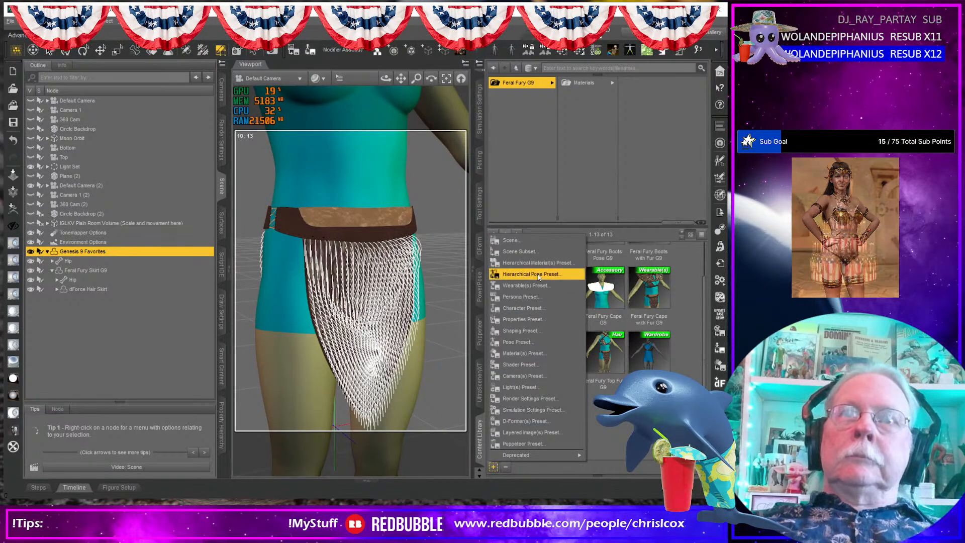
{"action": "left_click", "coordinate": [539, 286]}
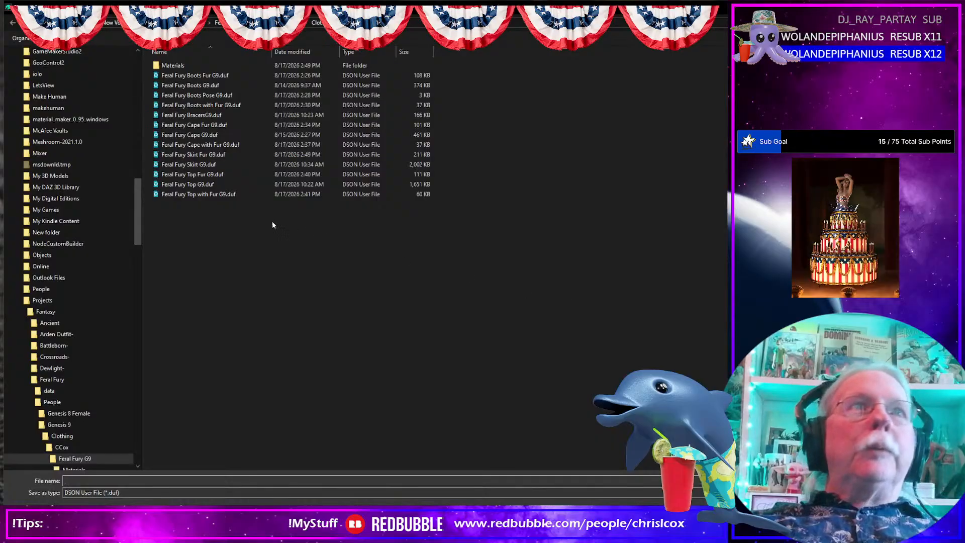
{"action": "left_click", "coordinate": [196, 155]}
{"action": "left_click", "coordinate": [104, 481]}
{"action": "left_click", "coordinate": [105, 481]}
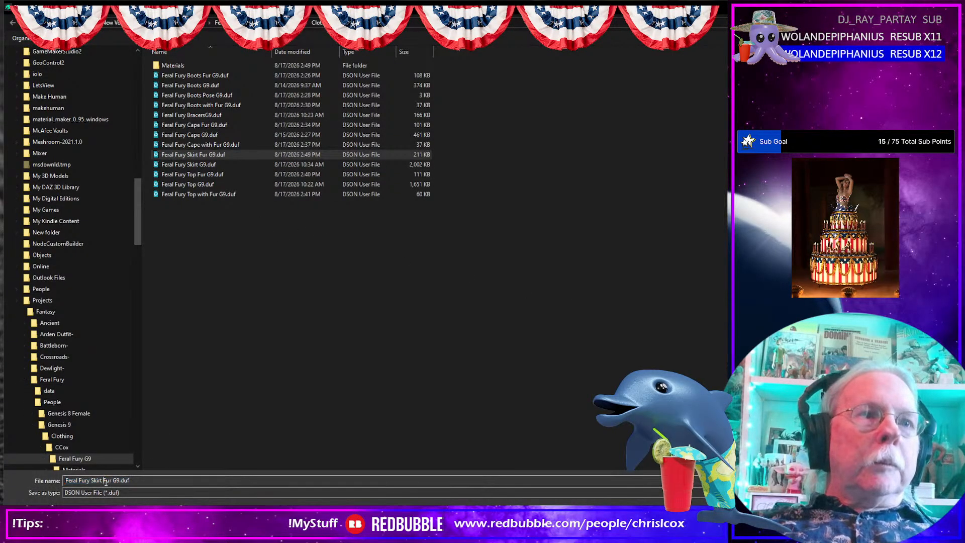
{"action": "type", "text": "with"}
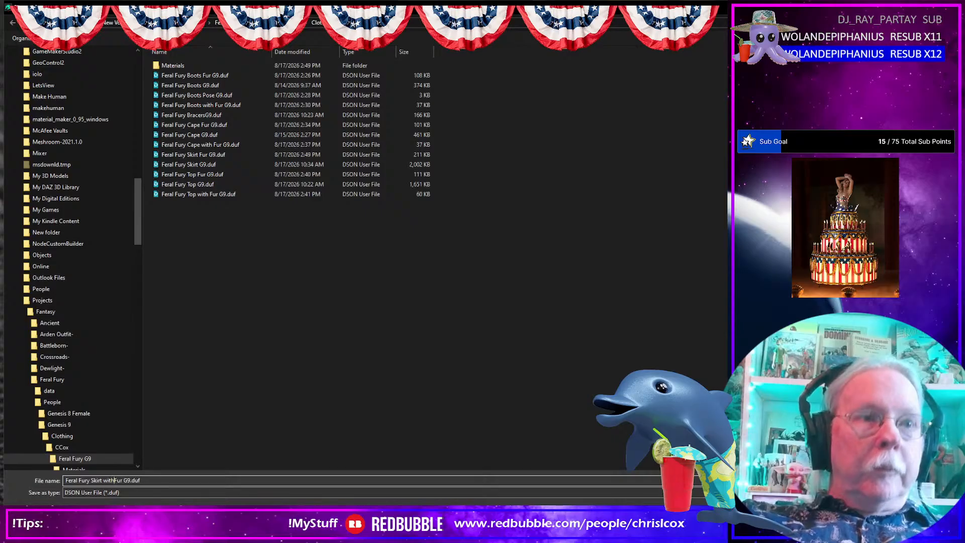
{"action": "key", "text": "Return"}
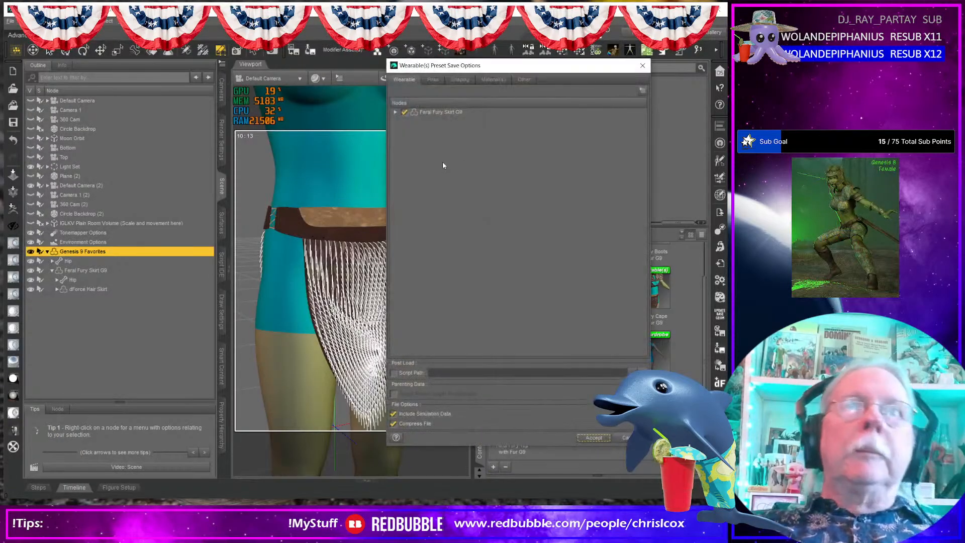
{"action": "left_click", "coordinate": [396, 113]}
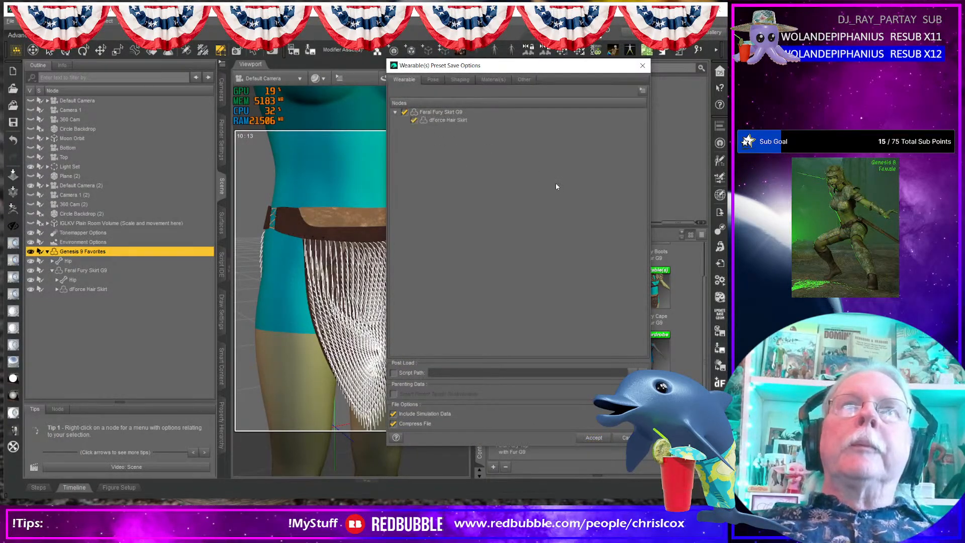
{"action": "left_click", "coordinate": [595, 438]}
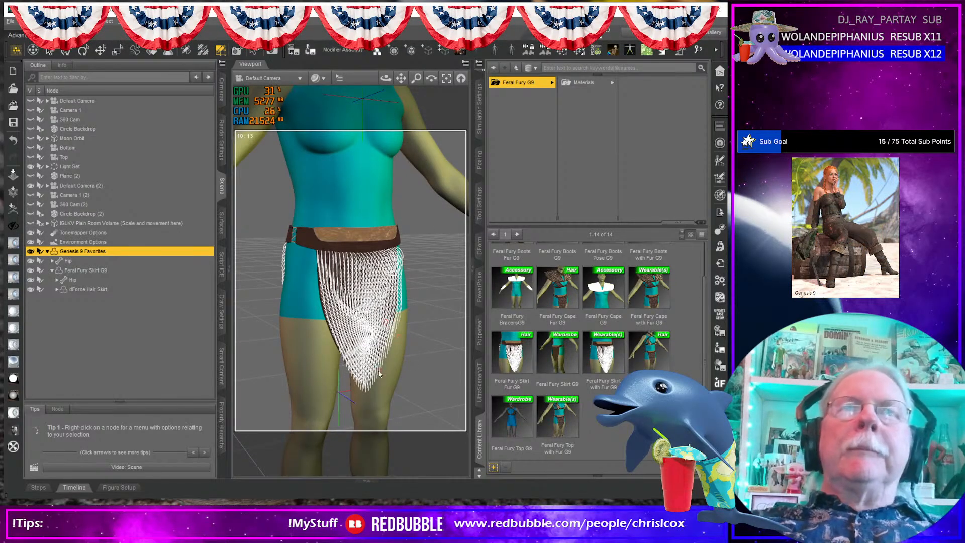
{"action": "left_click_drag", "start_coordinate": [400, 339], "coordinate": [379, 374], "text": "alt"}
{"action": "scroll", "coordinate": [375, 348], "scroll_direction": "down", "scroll_amount": 3}
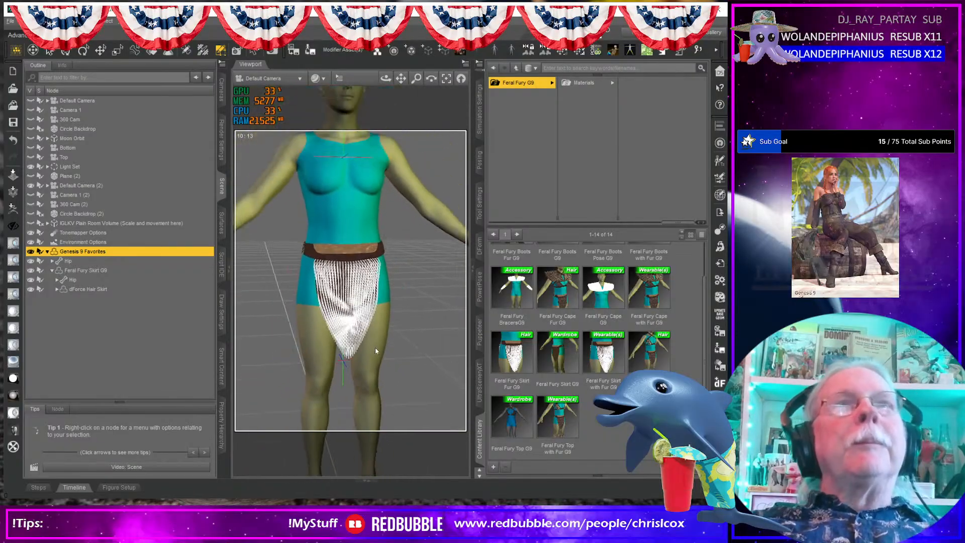
{"action": "right_click_drag", "start_coordinate": [374, 302], "coordinate": [379, 320], "text": "alt"}
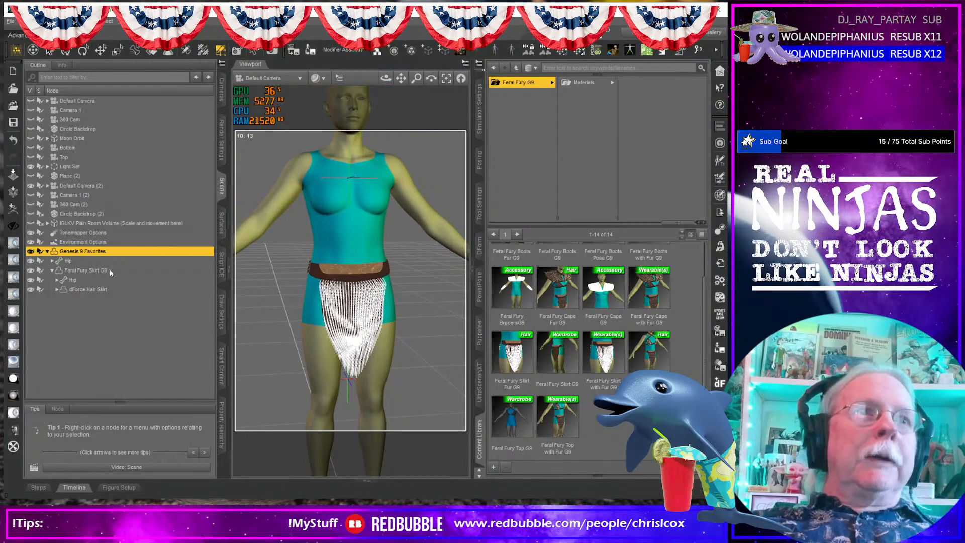
- Delete the Feral Fury Skirt G9 with its dForce hair from the figure and select Genesis 9 Favorites
{"action": "left_click", "coordinate": [110, 271]}
{"action": "key", "text": "Delete"}
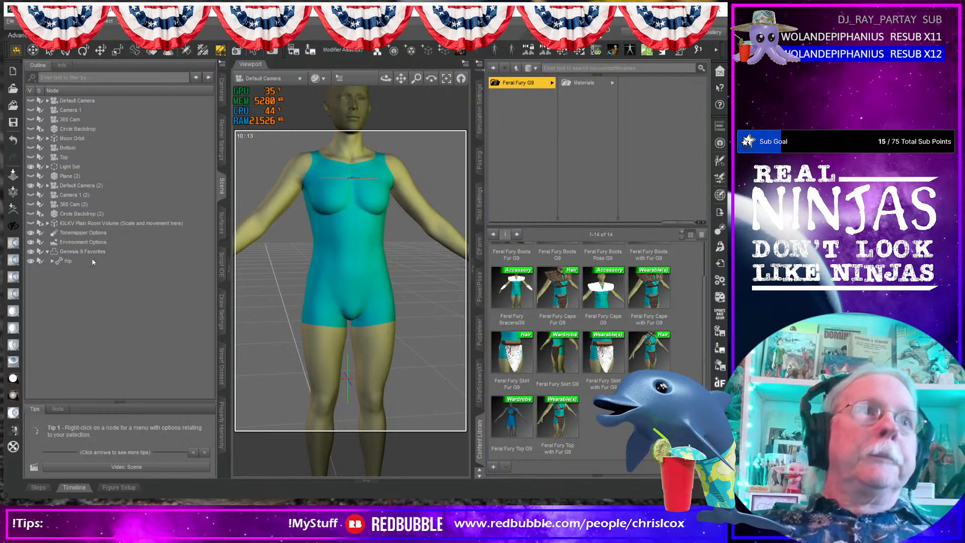
{"action": "left_click", "coordinate": [92, 253]}
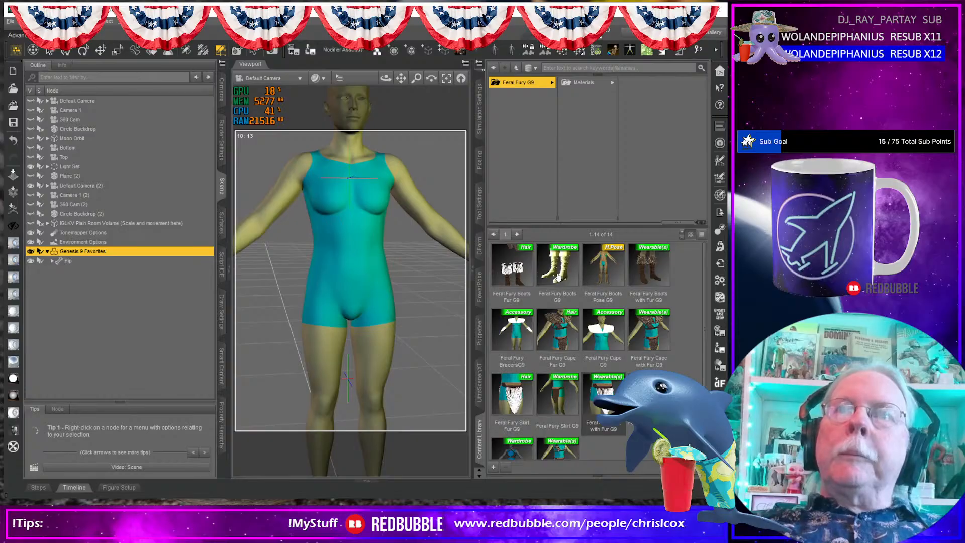
- Load the Feral Fury Boots with Fur G9 preset and the Feral Fury Bracers G9 onto the figure
{"action": "left_click", "coordinate": [521, 276]}
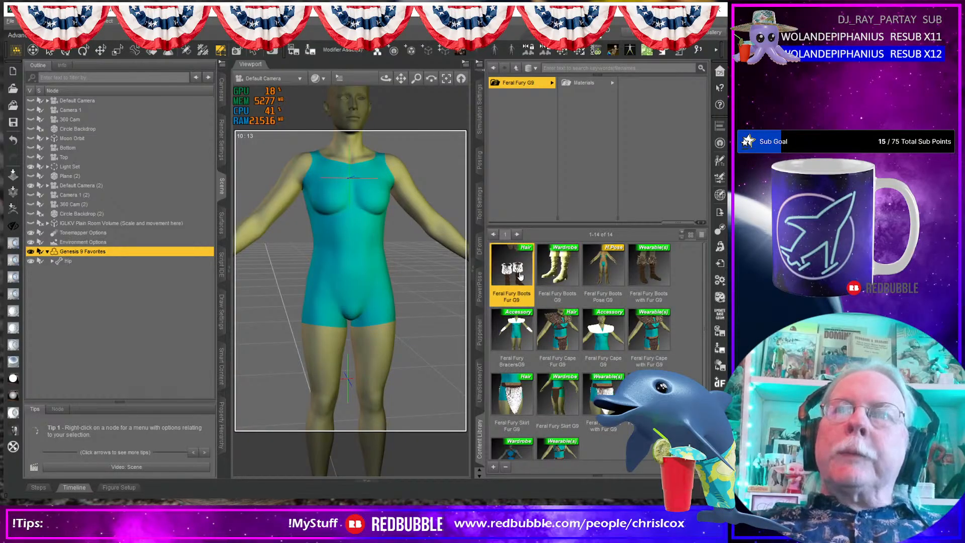
{"action": "left_click", "coordinate": [650, 278]}
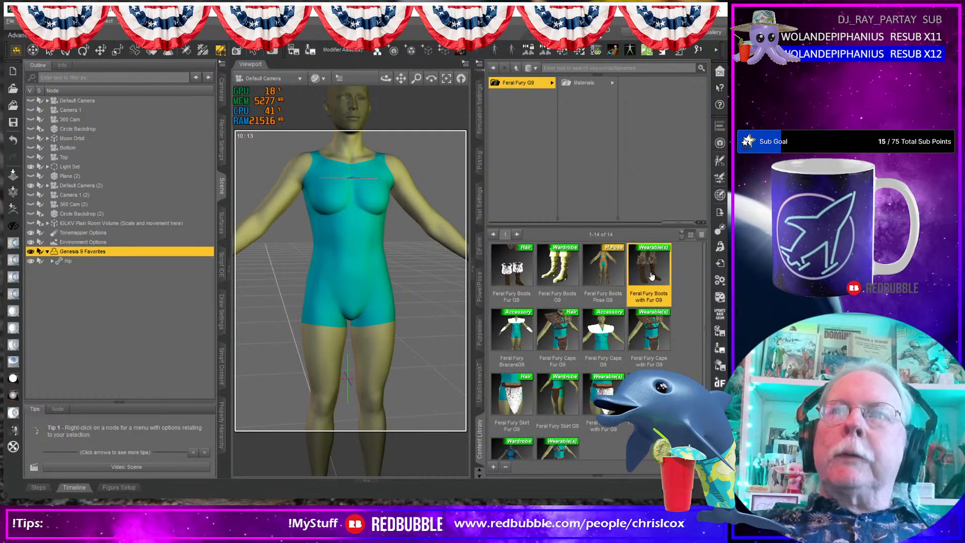
{"action": "double_click", "coordinate": [652, 276]}
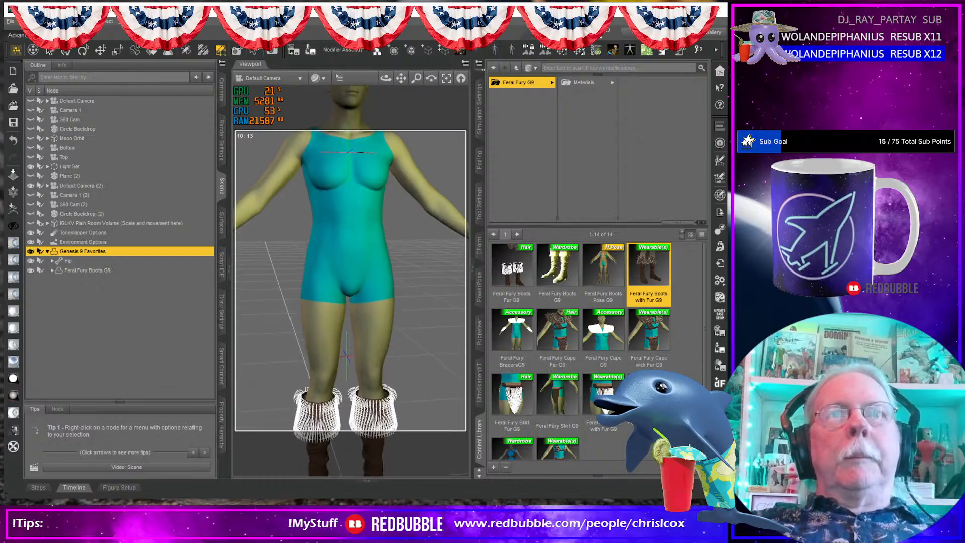
{"action": "middle_click_drag", "start_coordinate": [447, 417], "coordinate": [442, 377]}
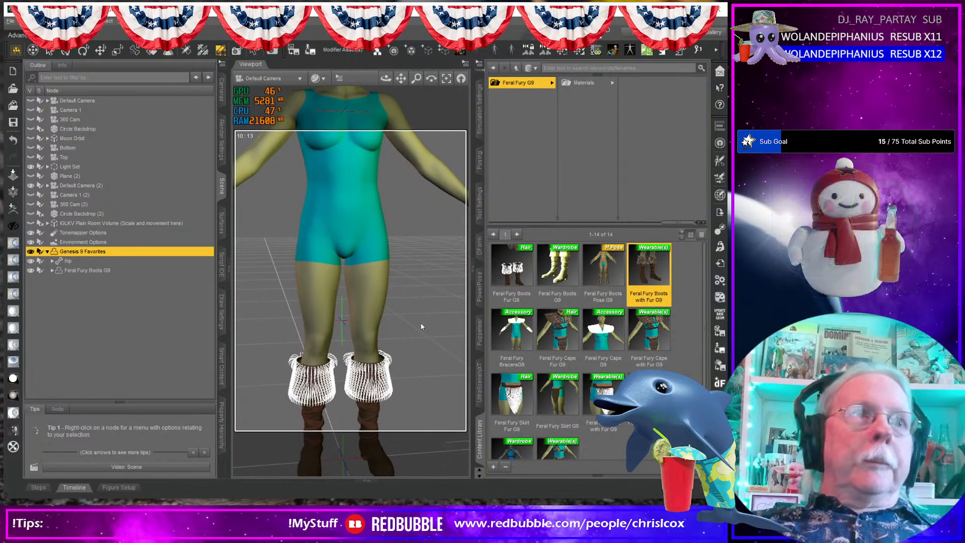
{"action": "double_click", "coordinate": [512, 329]}
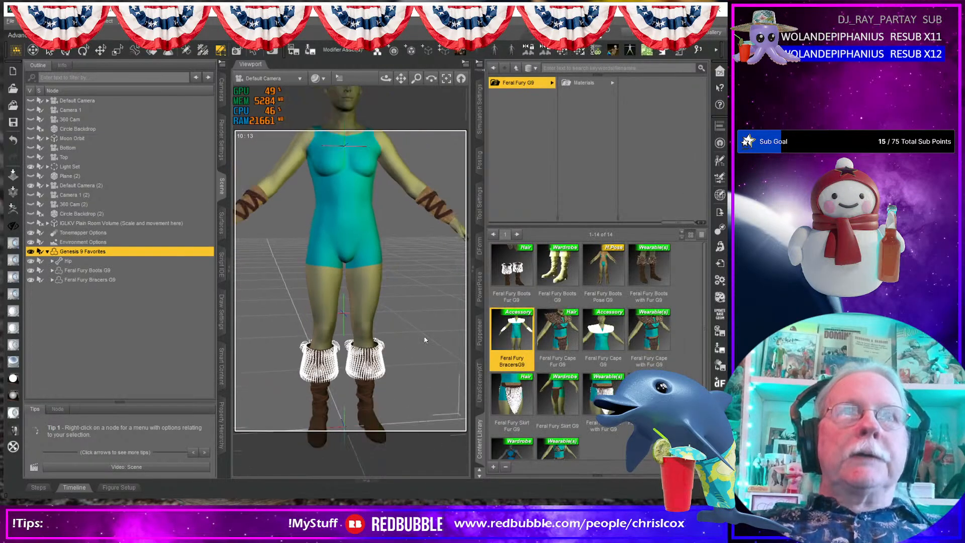
{"action": "scroll", "coordinate": [425, 340], "scroll_direction": "down", "scroll_amount": 3}
{"action": "middle_click_drag", "start_coordinate": [423, 299], "coordinate": [429, 323]}
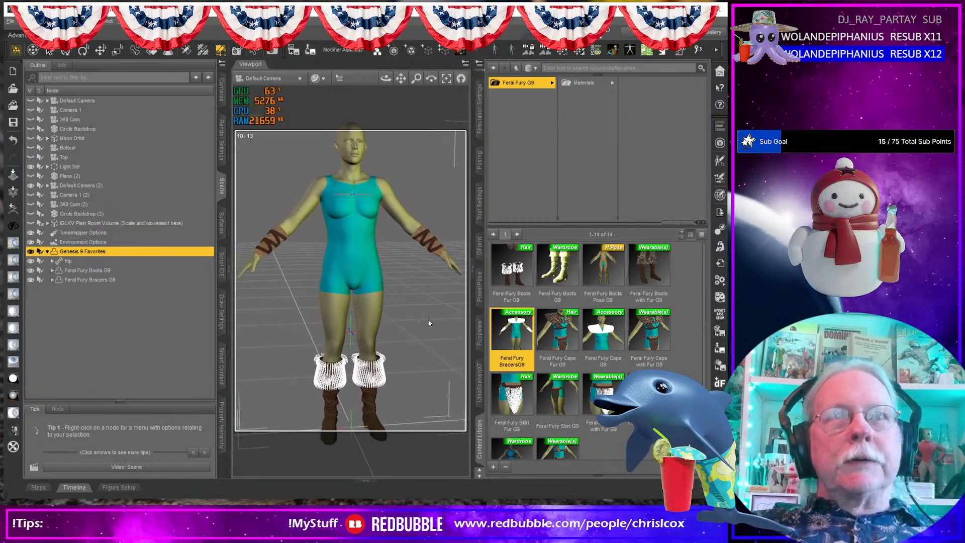
- Add the Feral Fury Cape, Skirt and Top with Fur G9 wearable presets to the figure
{"action": "mouse_move", "coordinate": [562, 334]}
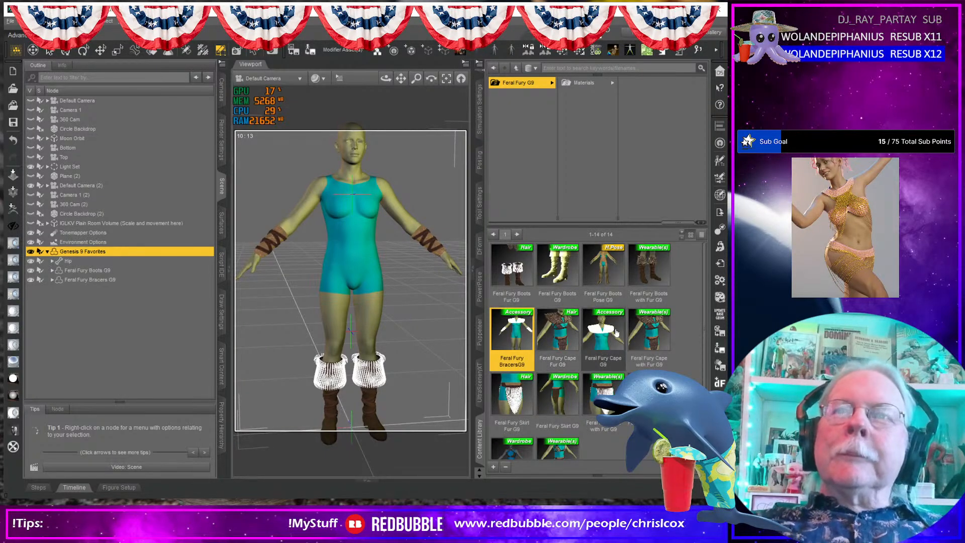
{"action": "double_click", "coordinate": [649, 336]}
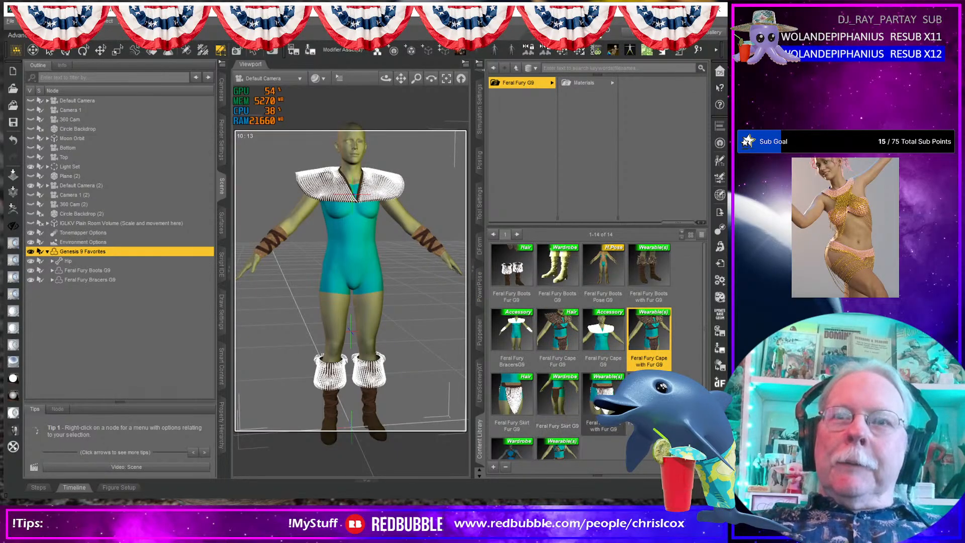
{"action": "left_click", "coordinate": [603, 398]}
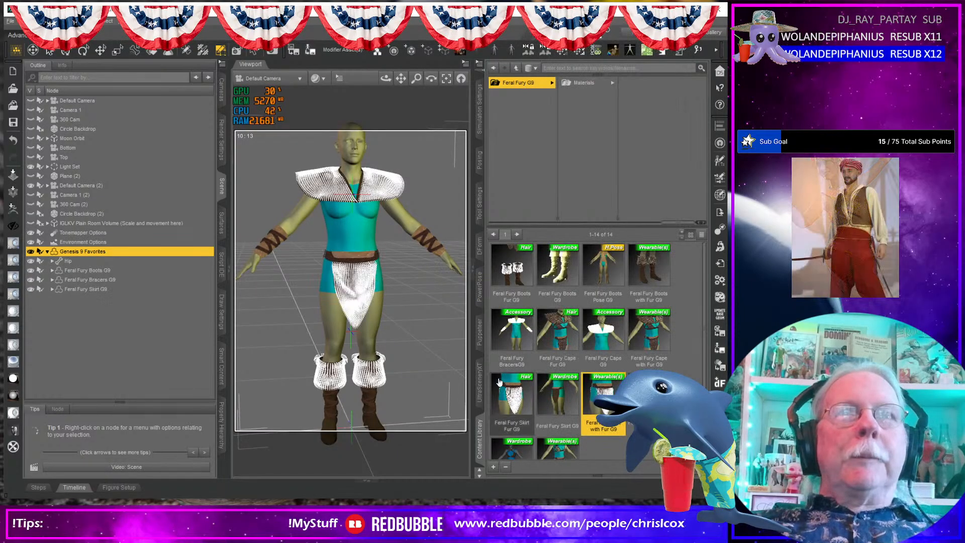
{"action": "scroll", "coordinate": [559, 425], "scroll_direction": "down", "scroll_amount": 1}
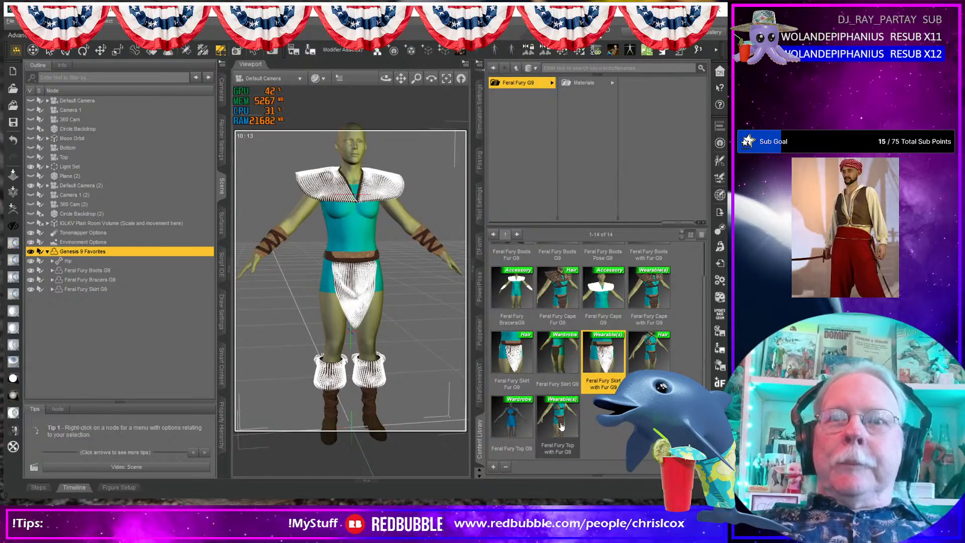
{"action": "left_click", "coordinate": [562, 426]}
{"action": "mouse_move", "coordinate": [411, 340]}
{"action": "middle_mouse_down"}
{"action": "mouse_move", "coordinate": [452, 340]}
{"action": "mouse_move", "coordinate": [428, 339]}
{"action": "middle_mouse_up"}
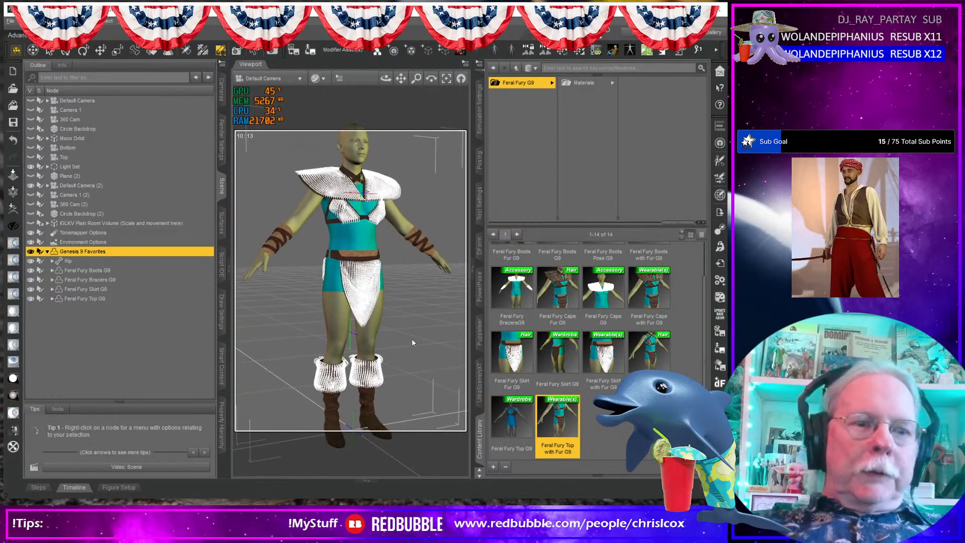
- Render the figure in the full outfit, examine the fur on each piece, and close the render without saving it
{"action": "key", "text": "ctrl+r"}
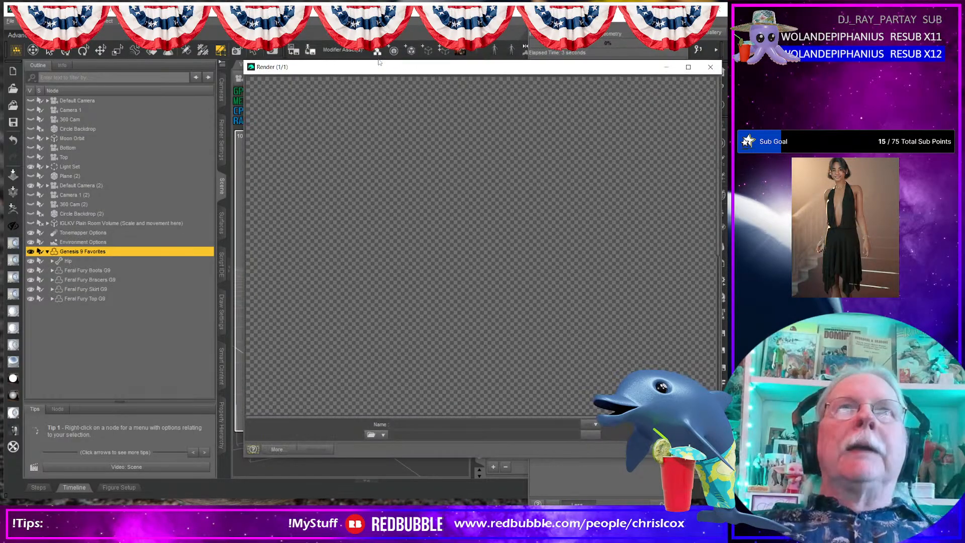
{"action": "left_click_drag", "start_coordinate": [380, 67], "coordinate": [252, 13]}
{"action": "left_click_drag", "start_coordinate": [427, 406], "coordinate": [431, 505]}
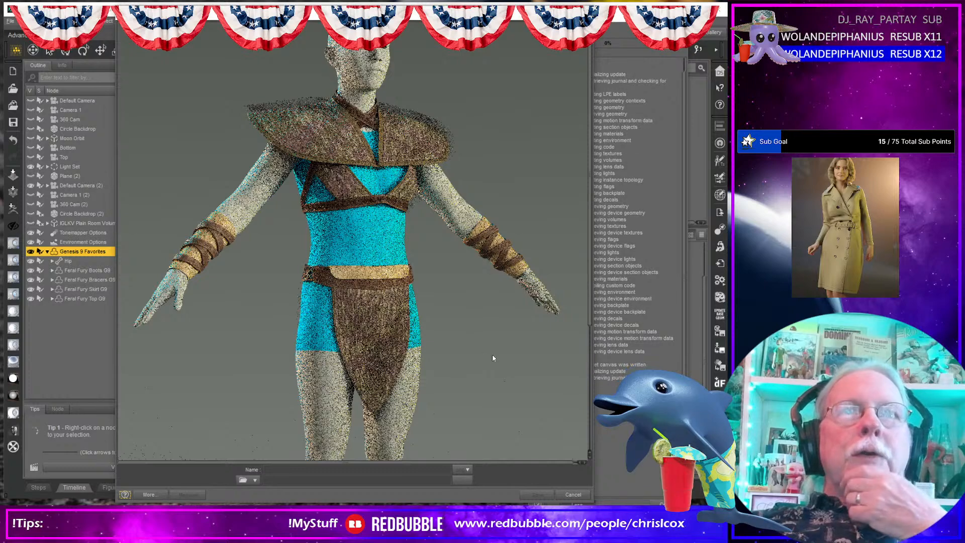
{"action": "scroll", "coordinate": [494, 355], "scroll_direction": "down", "scroll_amount": 3}
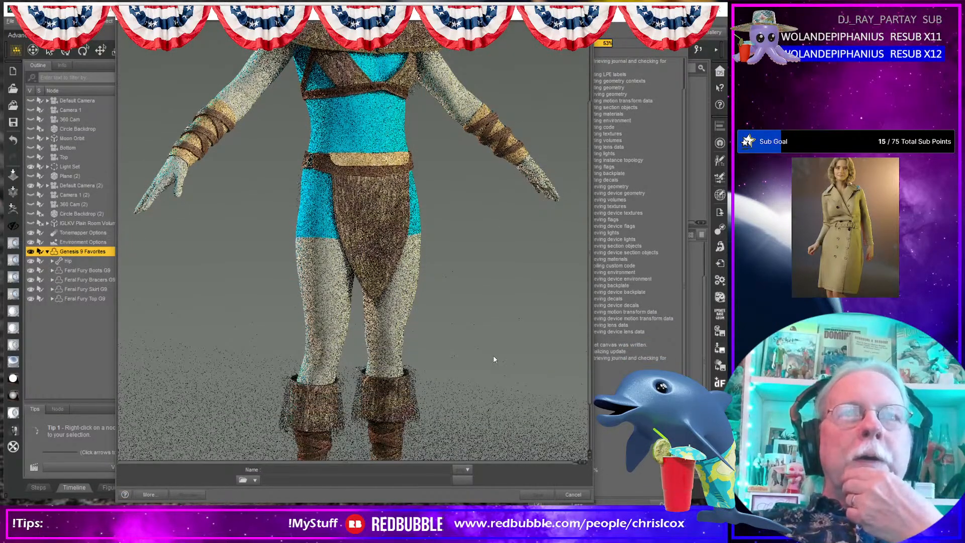
{"action": "scroll", "coordinate": [493, 359], "scroll_direction": "up", "scroll_amount": 3}
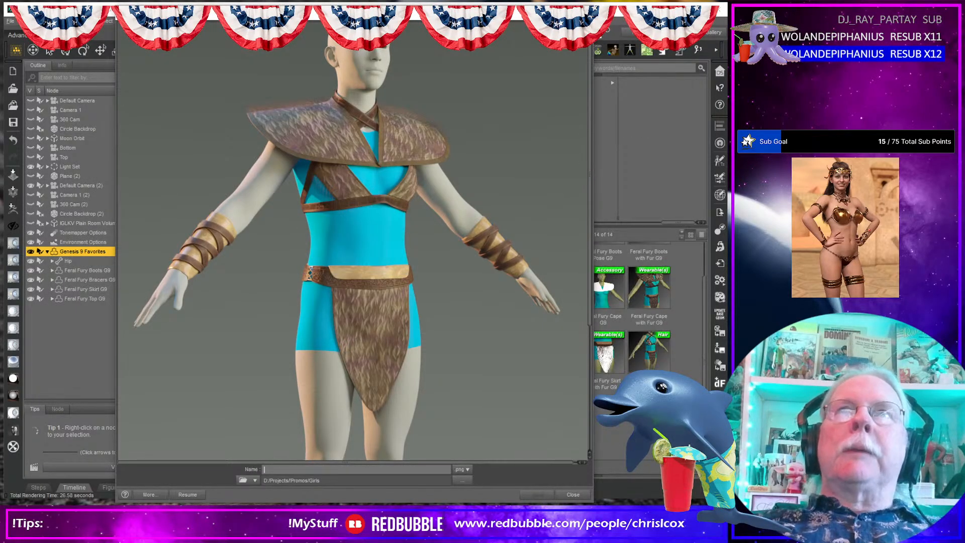
{"action": "left_click", "coordinate": [582, 10]}
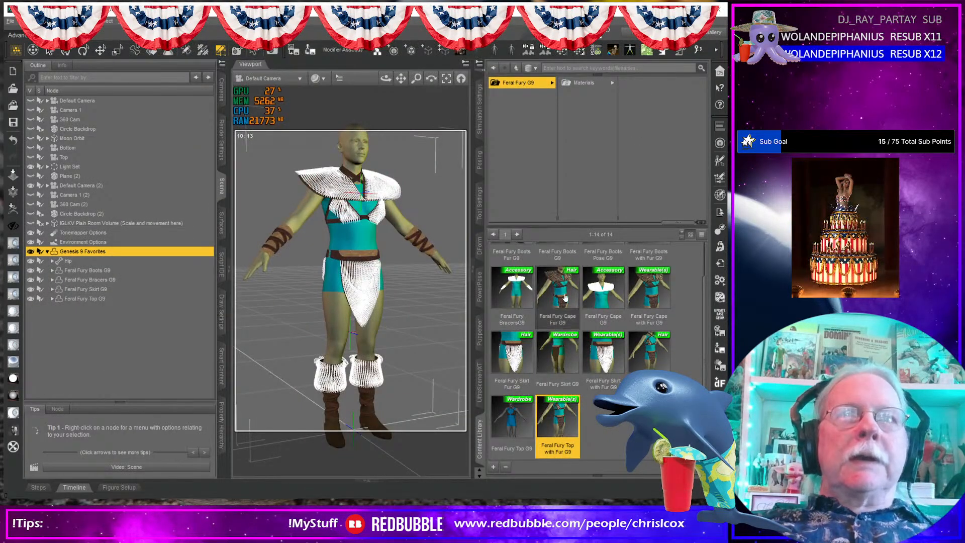
- Start a Wearable(s) preset of the full outfit in the Feral Fury G9 folder, named Feral Fury !outfit with Fur G9
{"action": "mouse_move", "coordinate": [573, 298]}
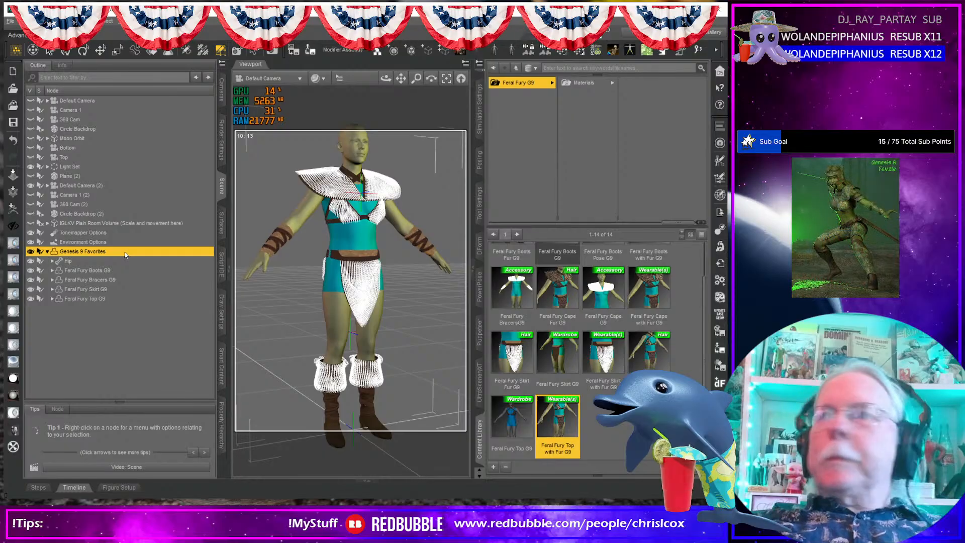
{"action": "left_click", "coordinate": [493, 466]}
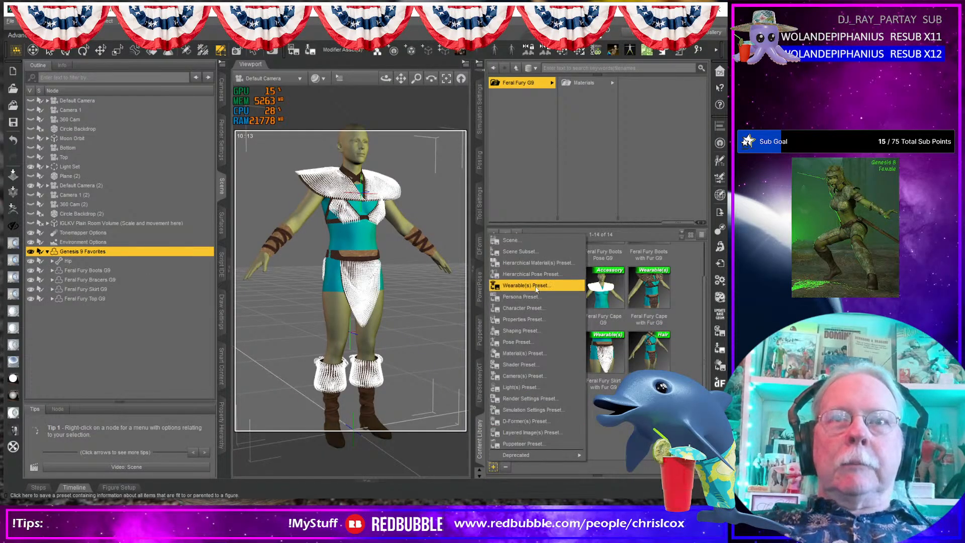
{"action": "left_click", "coordinate": [524, 285]}
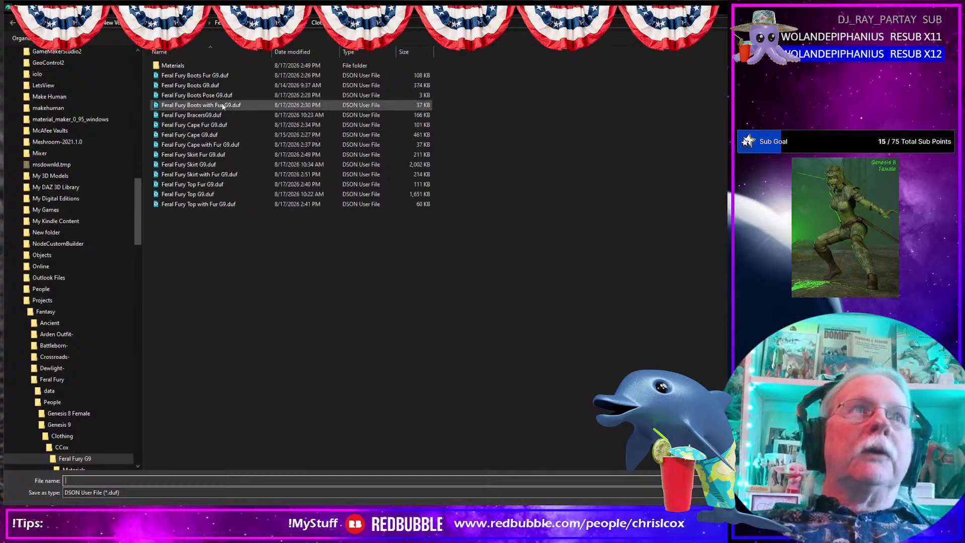
{"action": "left_click", "coordinate": [210, 75]}
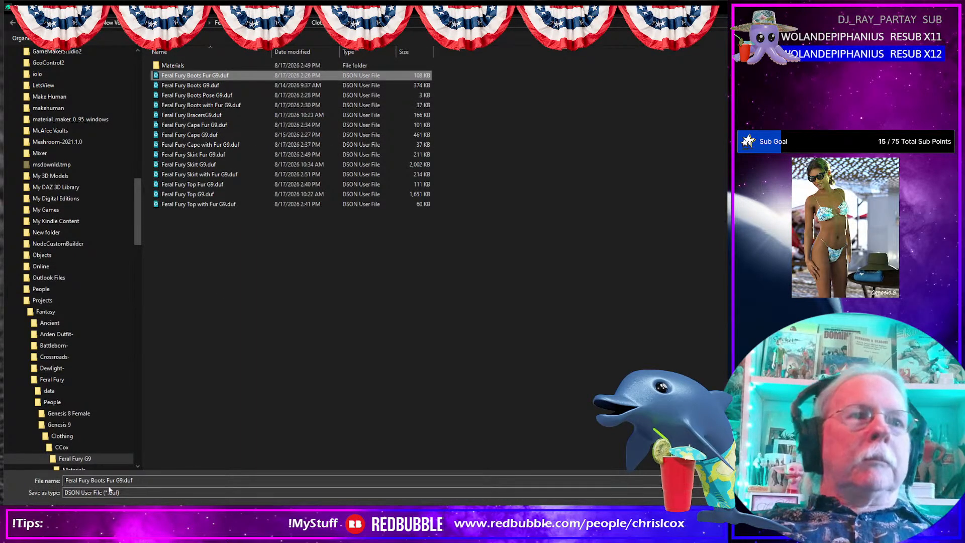
{"action": "left_click", "coordinate": [92, 481]}
{"action": "left_click", "coordinate": [92, 481]}
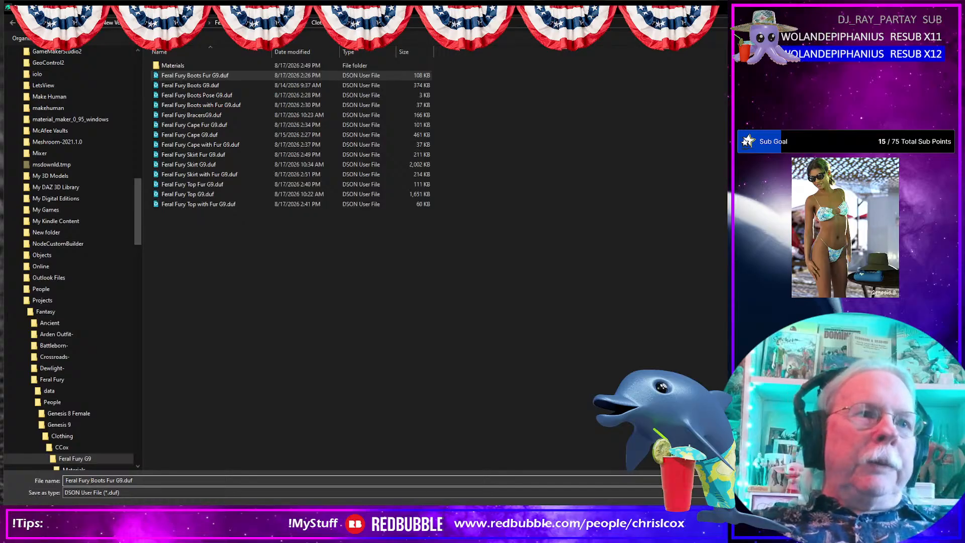
{"action": "double_click", "coordinate": [98, 481]}
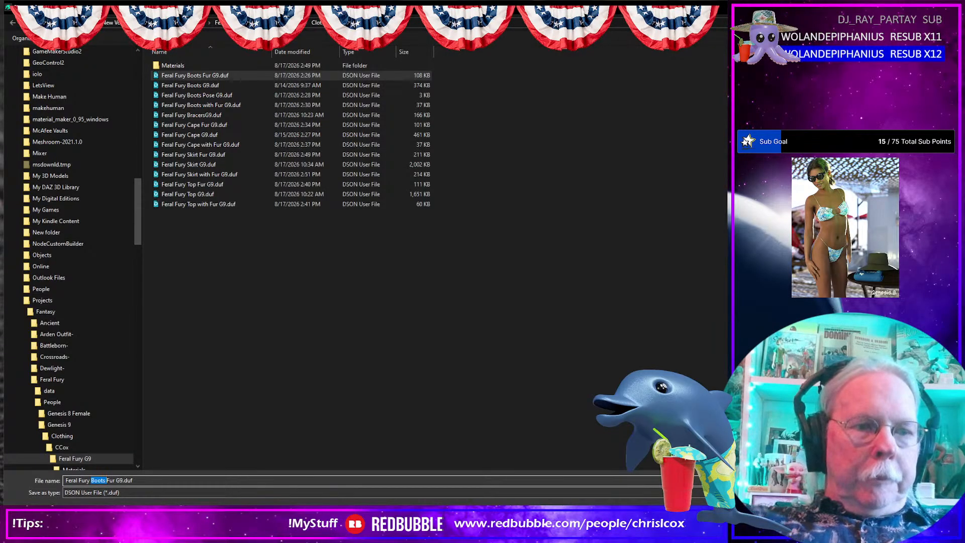
{"action": "key", "text": "Delete"}
{"action": "type", "text": "outfit "}
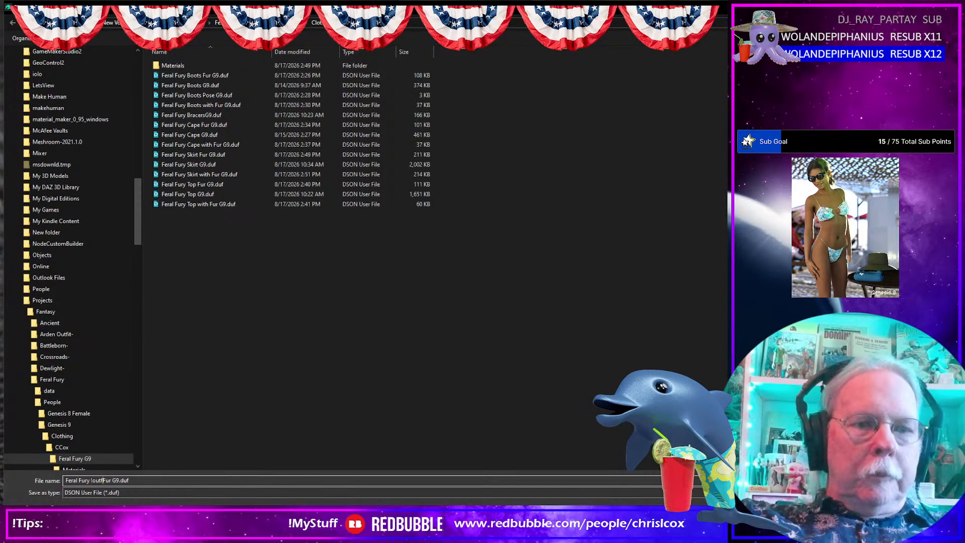
{"action": "type", "text": "with"}
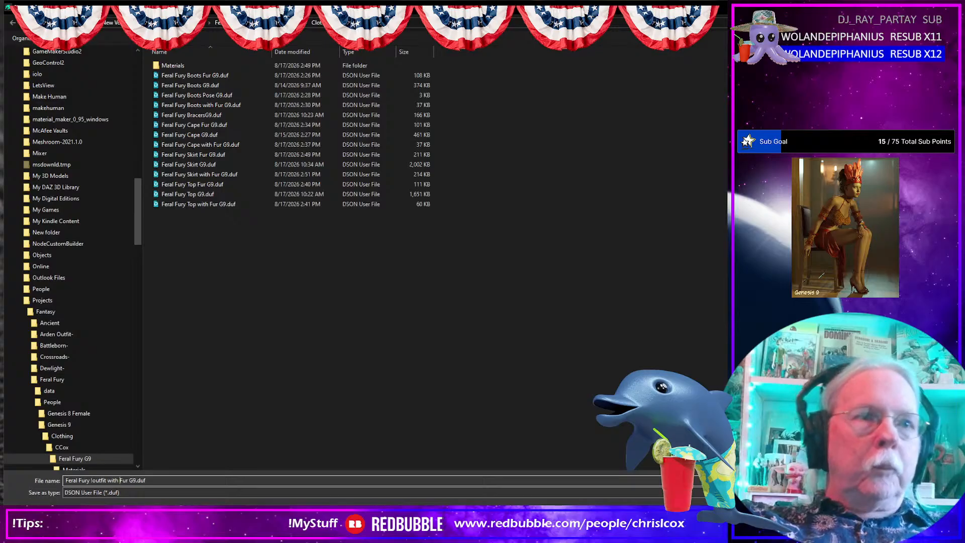
{"action": "key", "text": "Return"}
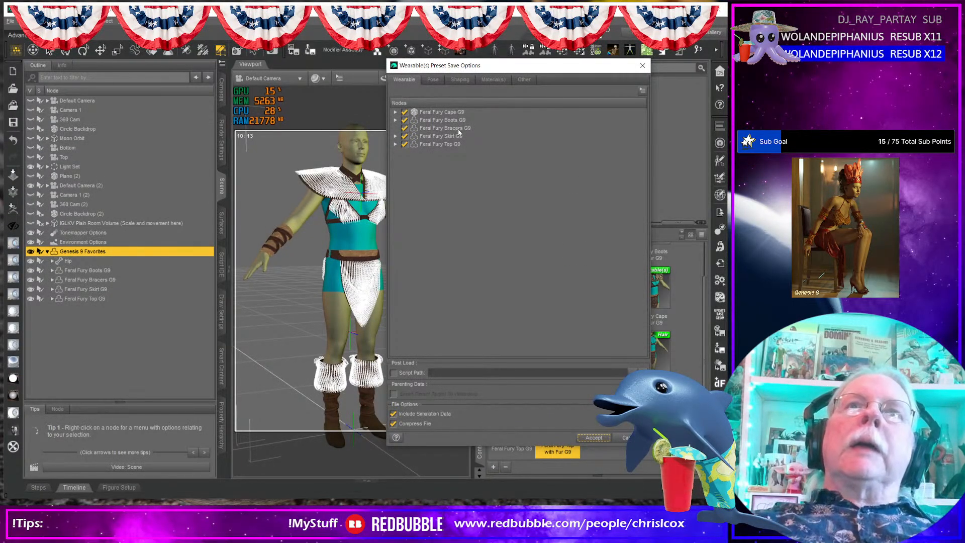
- Include pose settings for only the Left Foot and Right Foot in the outfit's wearable preset and save it
{"action": "left_click", "coordinate": [434, 80]}
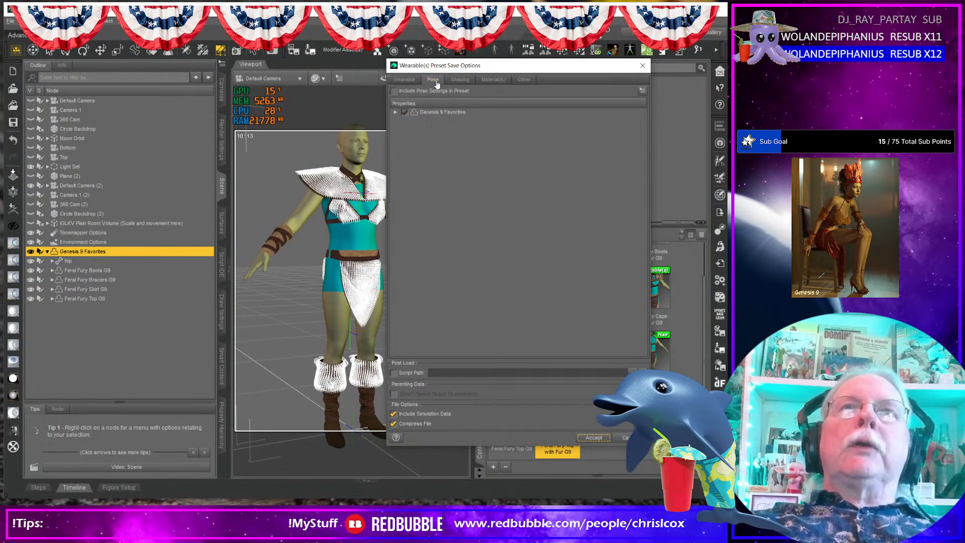
{"action": "left_click", "coordinate": [393, 91]}
{"action": "left_click", "coordinate": [396, 112]}
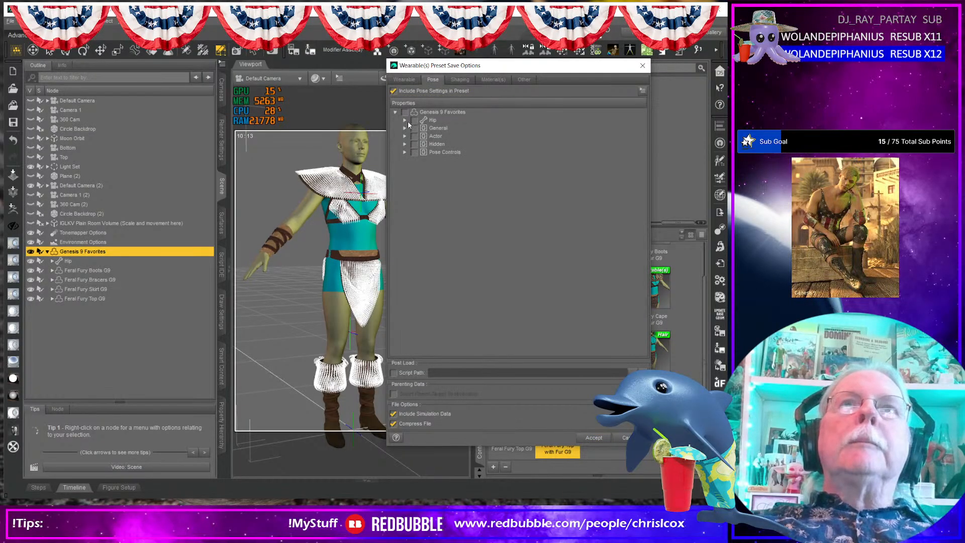
{"action": "left_click", "coordinate": [405, 120]}
{"action": "left_click", "coordinate": [415, 128]}
{"action": "left_click", "coordinate": [423, 136]}
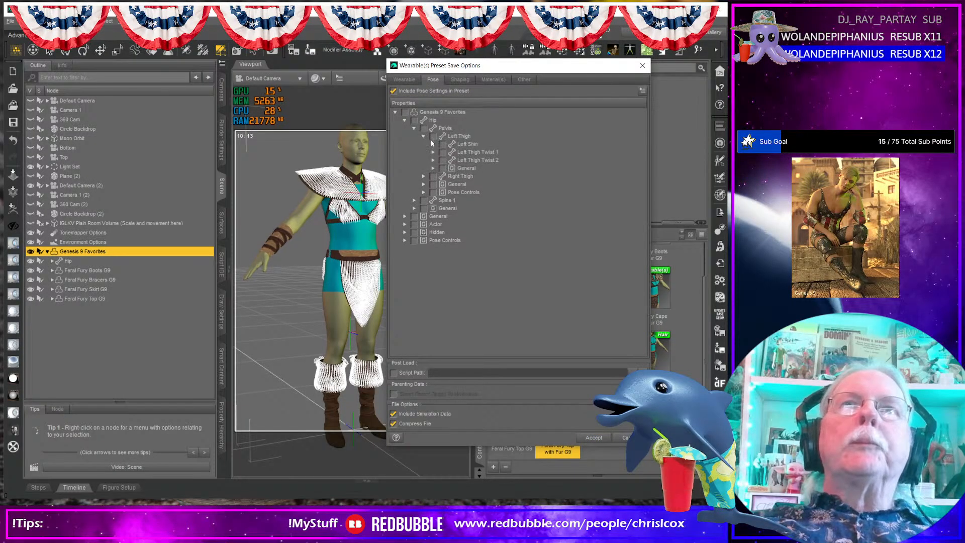
{"action": "left_click", "coordinate": [432, 144]}
{"action": "left_click", "coordinate": [452, 153]}
{"action": "left_click", "coordinate": [424, 192]}
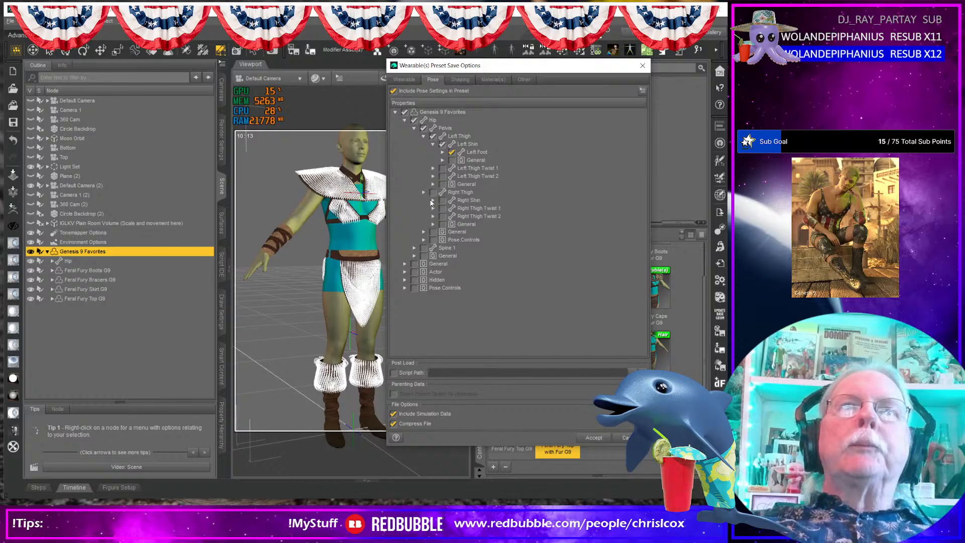
{"action": "left_click", "coordinate": [433, 200]}
{"action": "left_click", "coordinate": [452, 208]}
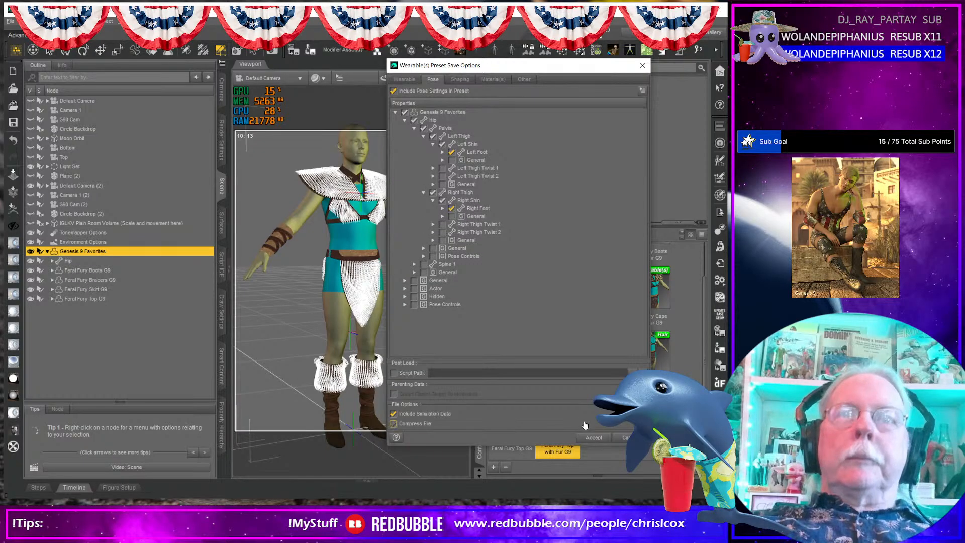
{"action": "left_click", "coordinate": [588, 439]}
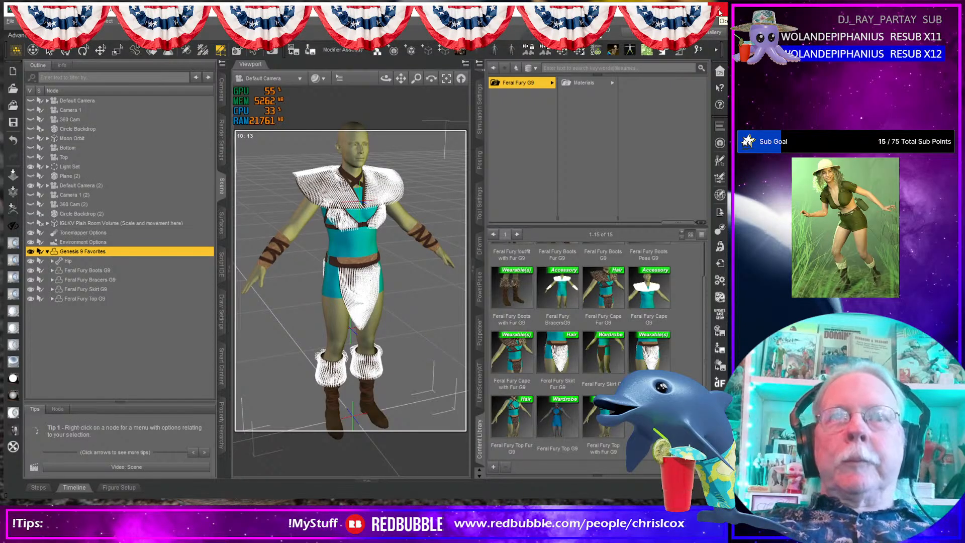
- Close the program without saving the changes to the current scene
{"action": "left_click", "coordinate": [719, 11]}
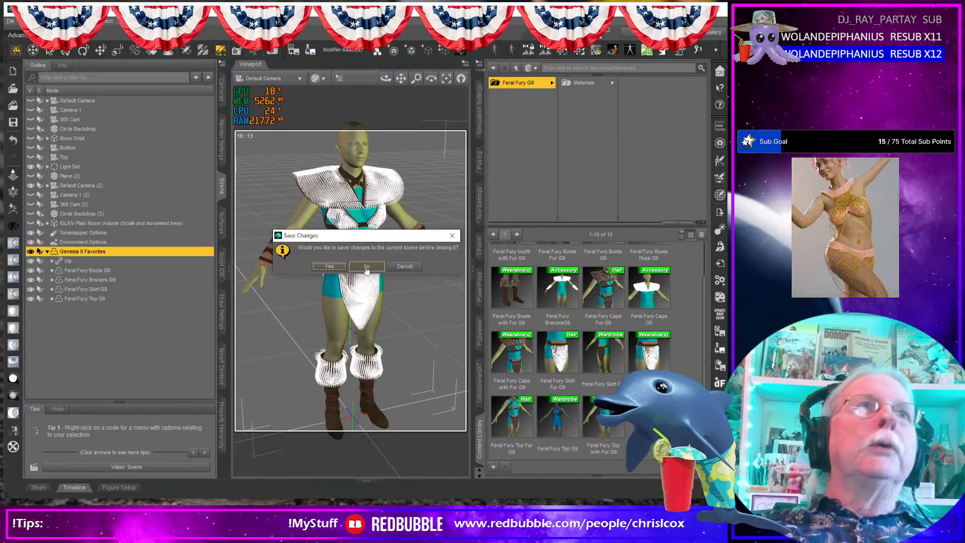
{"action": "left_click", "coordinate": [368, 267]}
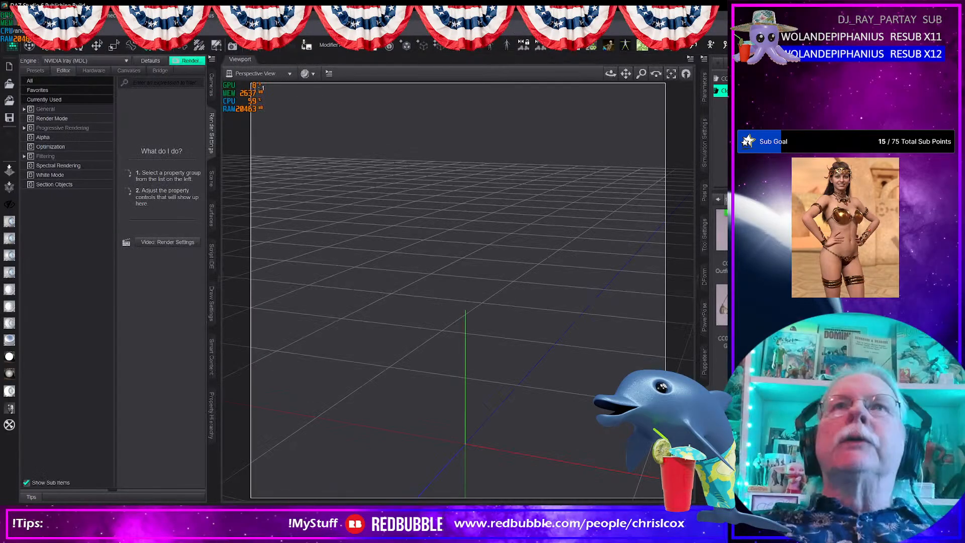
- Dismiss the welcome dialog of the restarted program and resize its window to the working area
{"action": "left_click_drag", "start_coordinate": [276, 2], "coordinate": [218, 9]}
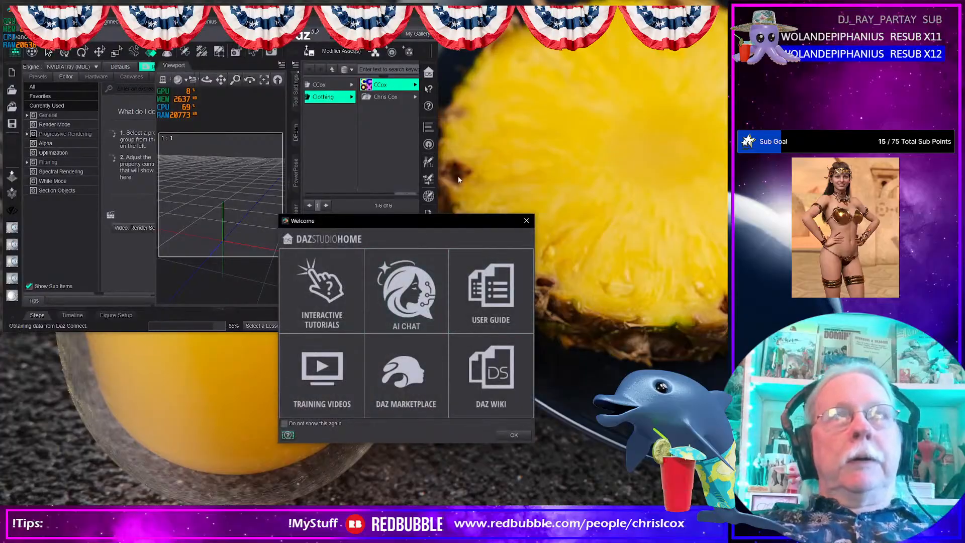
{"action": "left_click", "coordinate": [526, 220]}
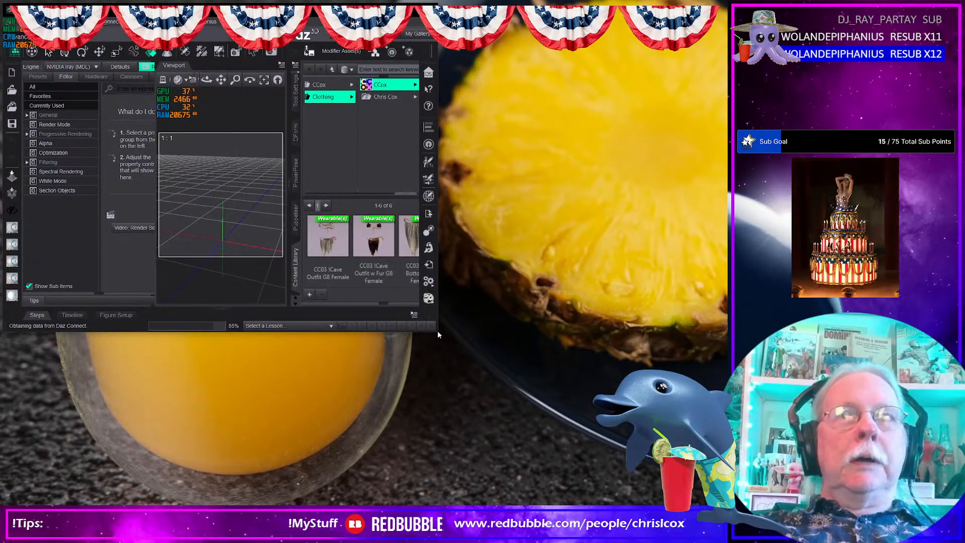
{"action": "left_click_drag", "start_coordinate": [438, 334], "coordinate": [726, 498]}
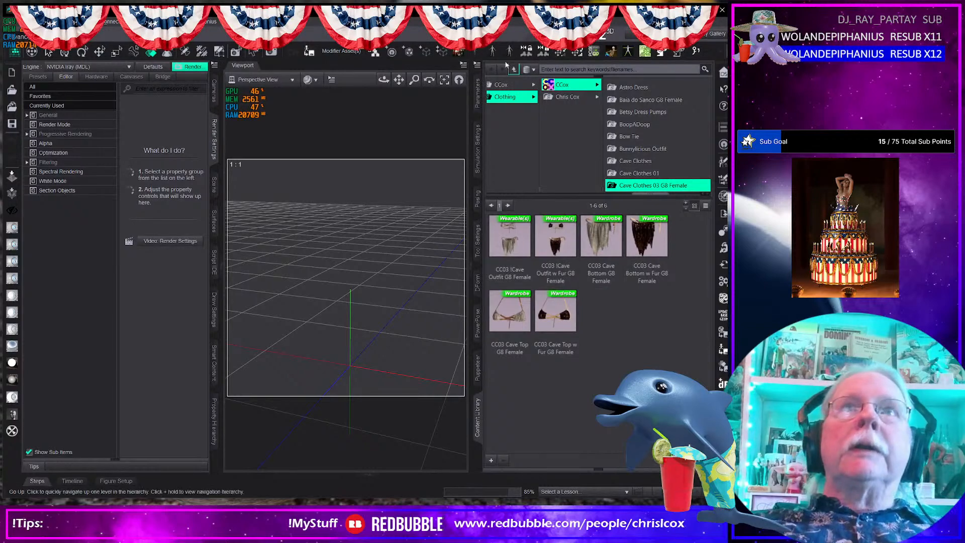
- Load the base Genesis 9 figure and look for the Feral Fury folder among the Daz Studio Formats directories
{"action": "left_click", "coordinate": [492, 51]}
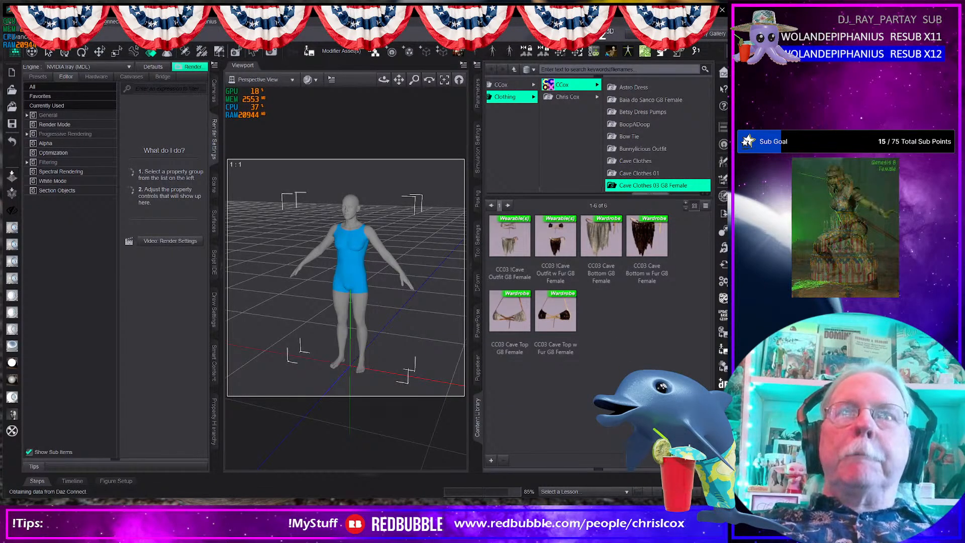
{"action": "scroll", "coordinate": [653, 151], "scroll_direction": "down", "scroll_amount": 10}
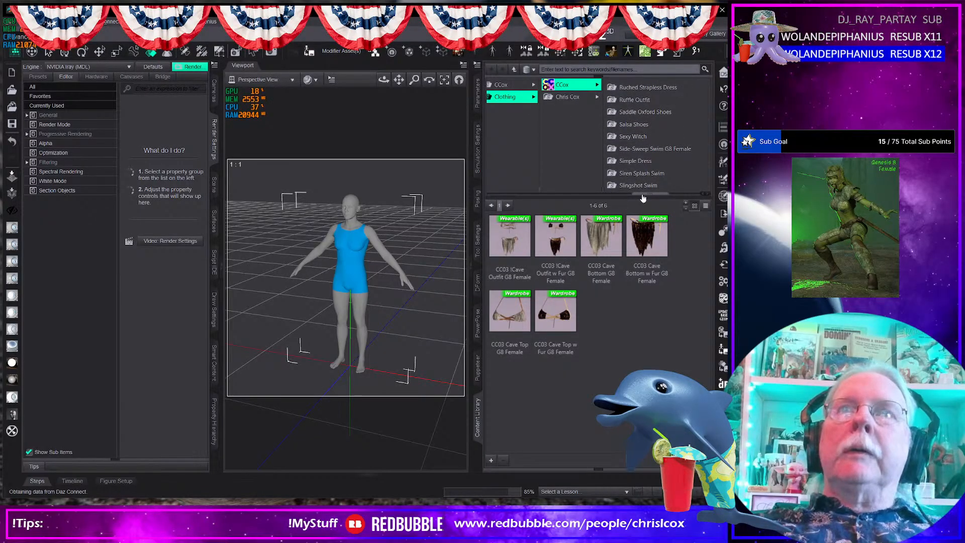
{"action": "scroll", "coordinate": [643, 198], "scroll_direction": "left", "scroll_amount": 5}
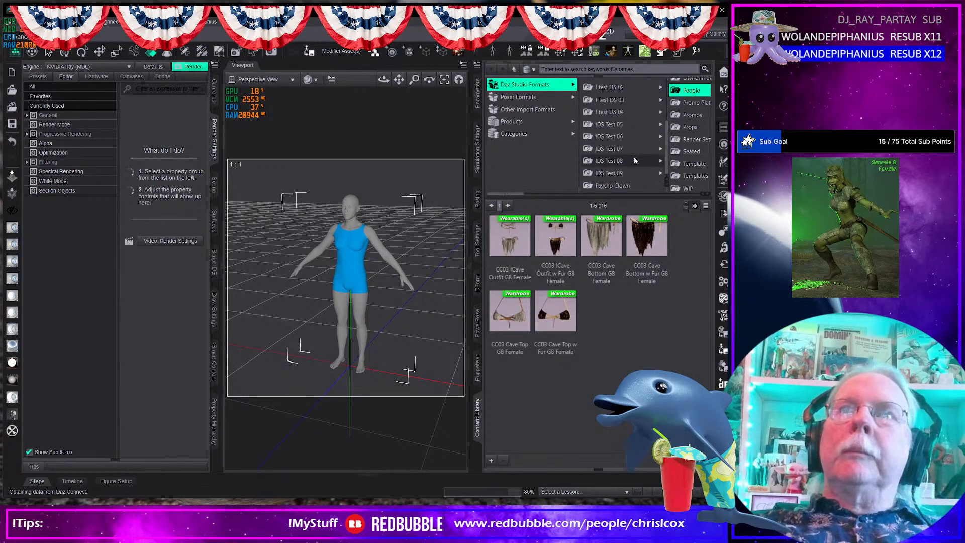
{"action": "scroll", "coordinate": [622, 185], "scroll_direction": "up", "scroll_amount": 3}
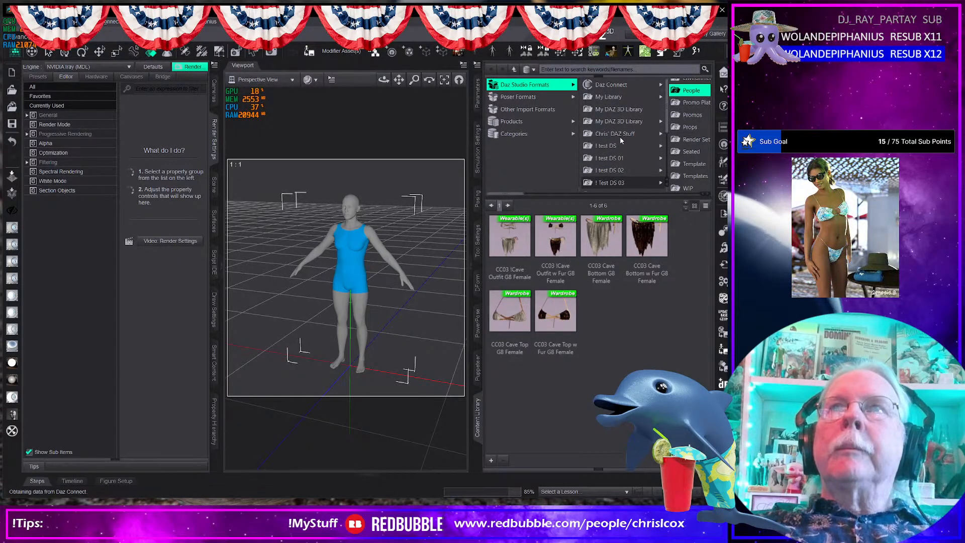
{"action": "scroll", "coordinate": [620, 137], "scroll_direction": "down", "scroll_amount": 3}
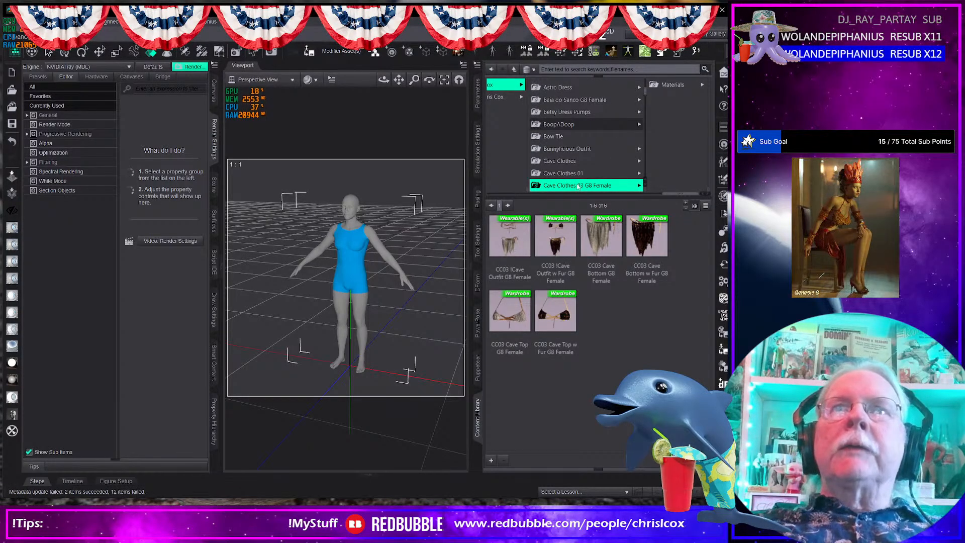
- Add D:/Projects/Fantasy/Feral Fury as a DAZ Studio Formats content directory in the Content Directory Manager and accept the change
{"action": "left_click", "coordinate": [477, 67]}
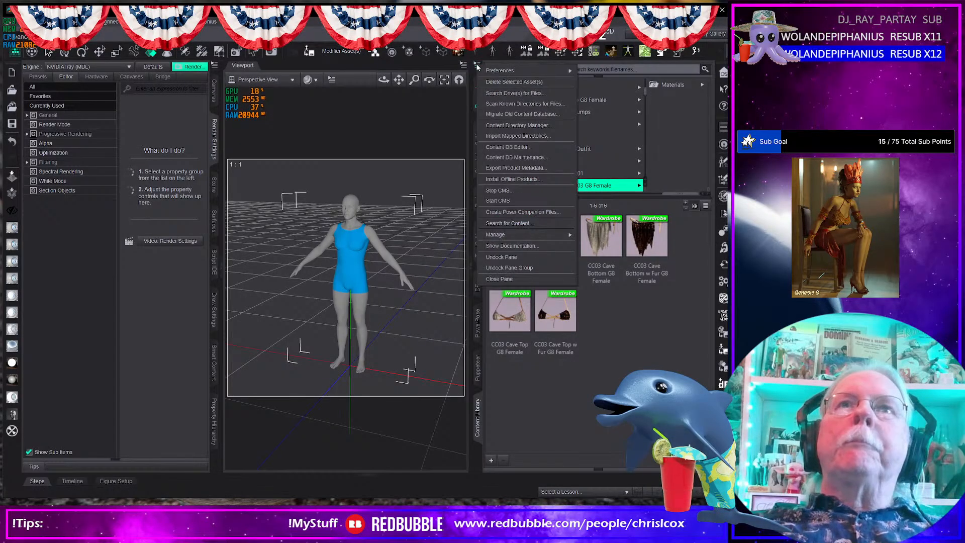
{"action": "left_click", "coordinate": [517, 126]}
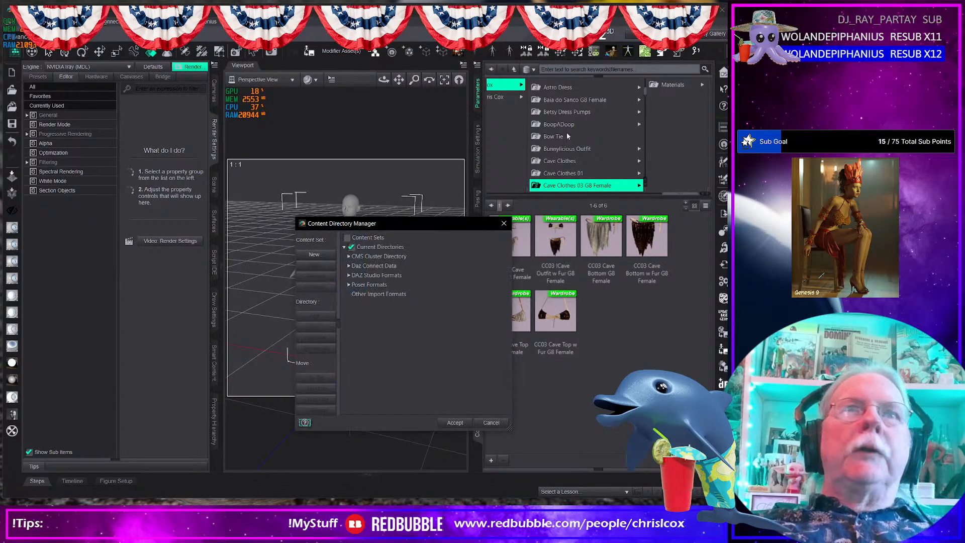
{"action": "left_click", "coordinate": [375, 278]}
{"action": "left_click", "coordinate": [314, 315]}
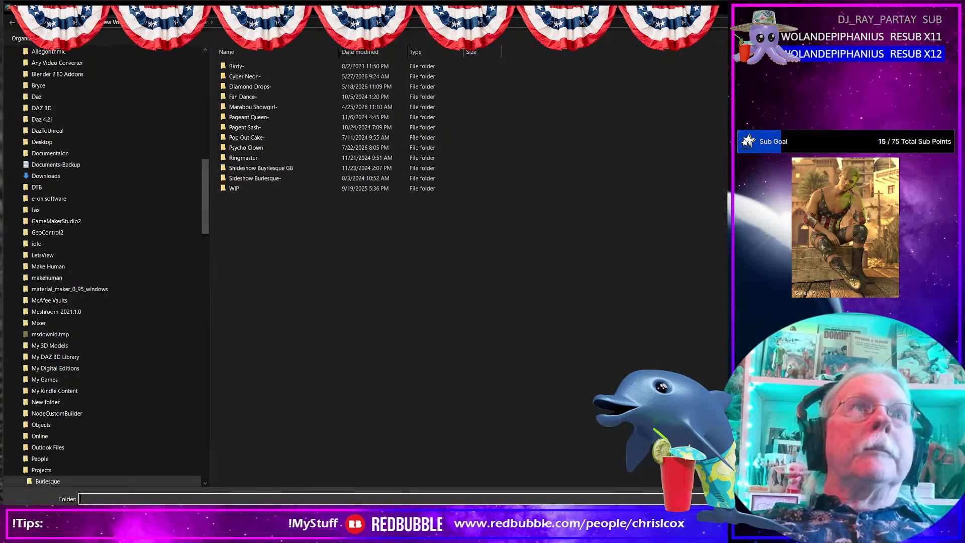
{"action": "left_click", "coordinate": [159, 22]}
{"action": "scroll", "coordinate": [312, 124], "scroll_direction": "down", "scroll_amount": 7}
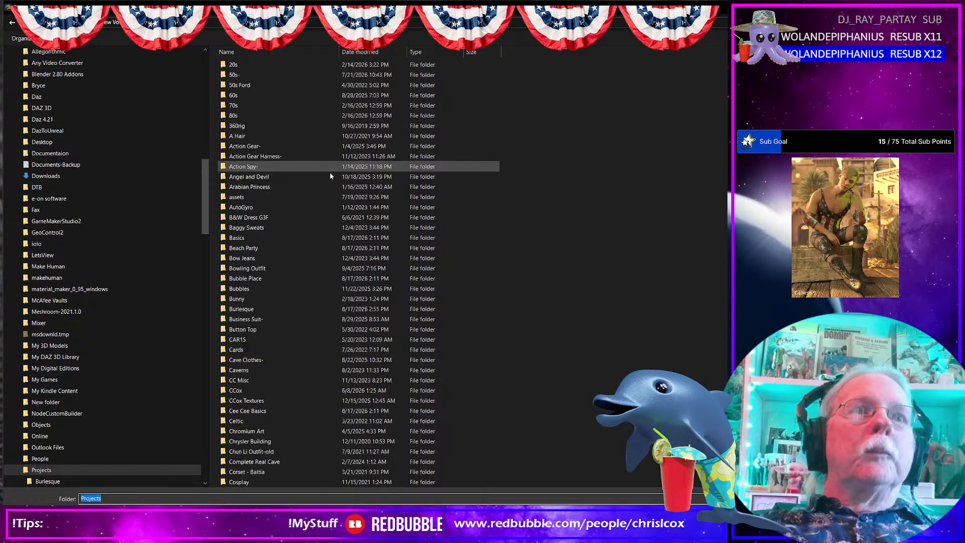
{"action": "scroll", "coordinate": [330, 173], "scroll_direction": "down", "scroll_amount": 15}
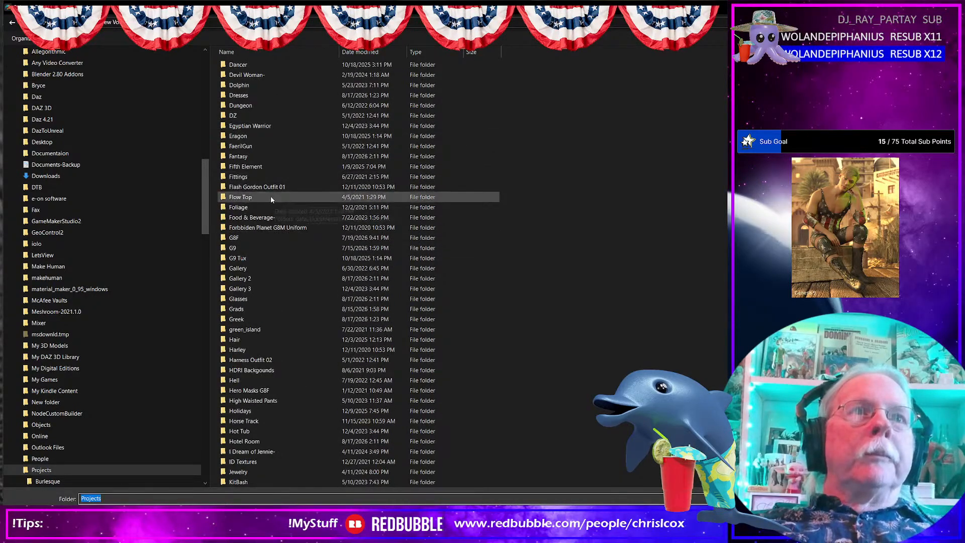
{"action": "left_click", "coordinate": [311, 154]}
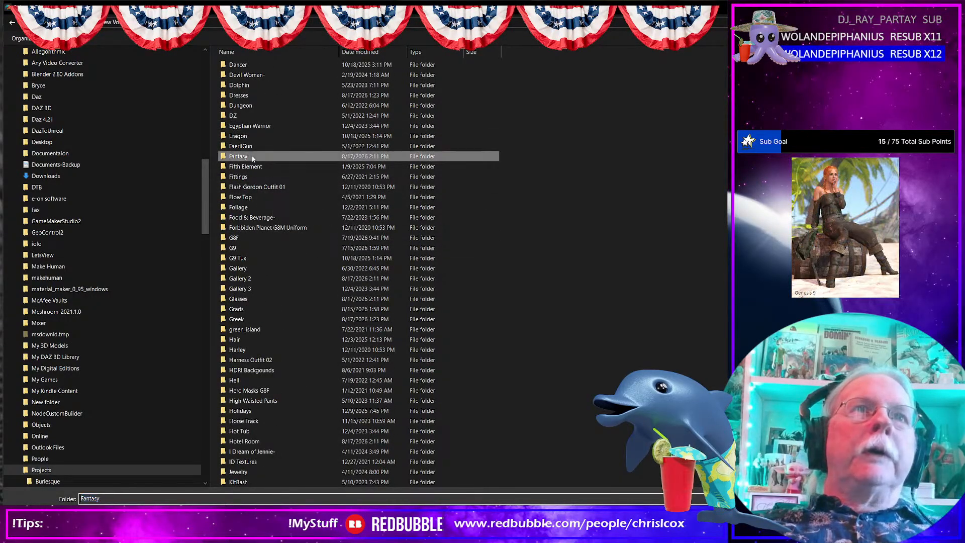
{"action": "double_click", "coordinate": [312, 152]}
{"action": "left_click", "coordinate": [256, 116]}
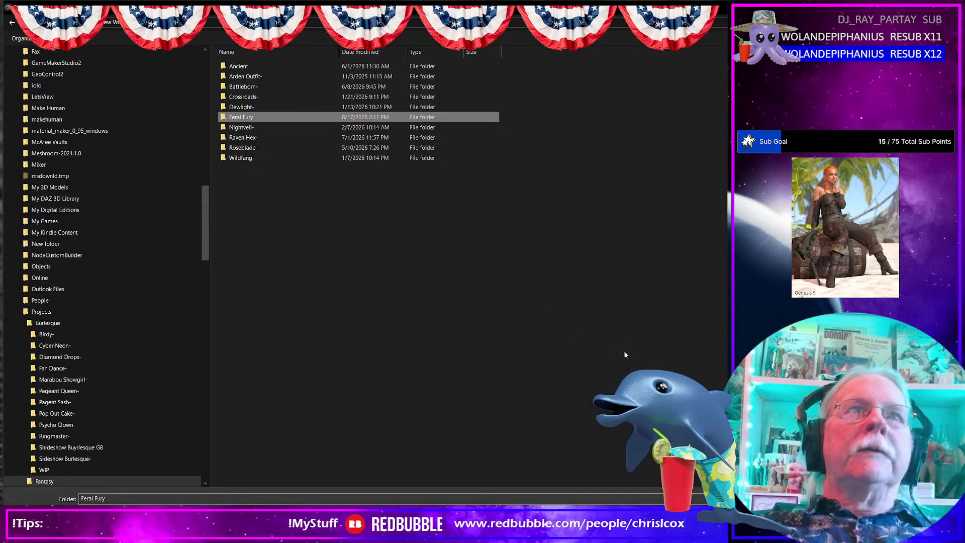
{"action": "left_click", "coordinate": [641, 511]}
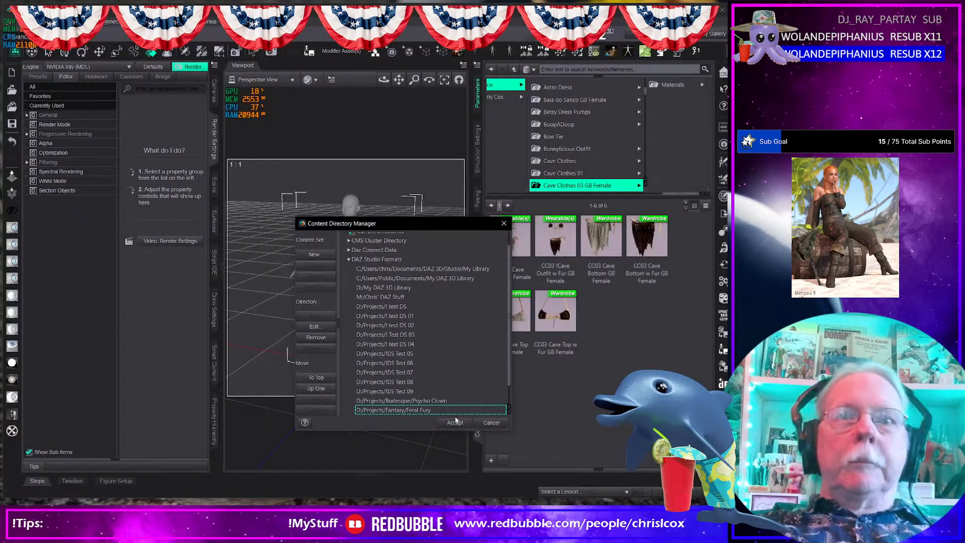
{"action": "left_click", "coordinate": [456, 422]}
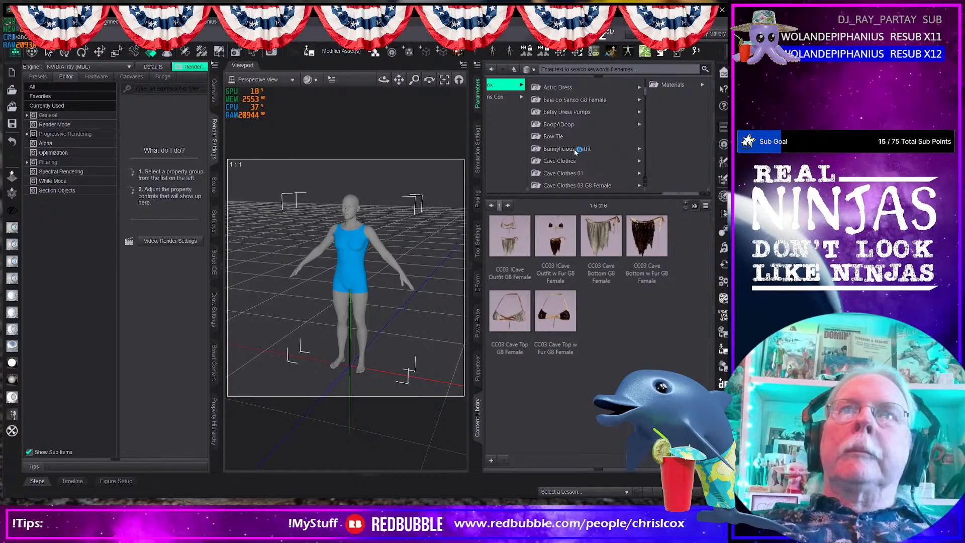
- Browse the content library to the Feral Fury G9 clothing folder under Feral Fury, People, Genesis 9, Clothing, CCox
{"action": "scroll", "coordinate": [573, 151], "scroll_direction": "down", "scroll_amount": 5}
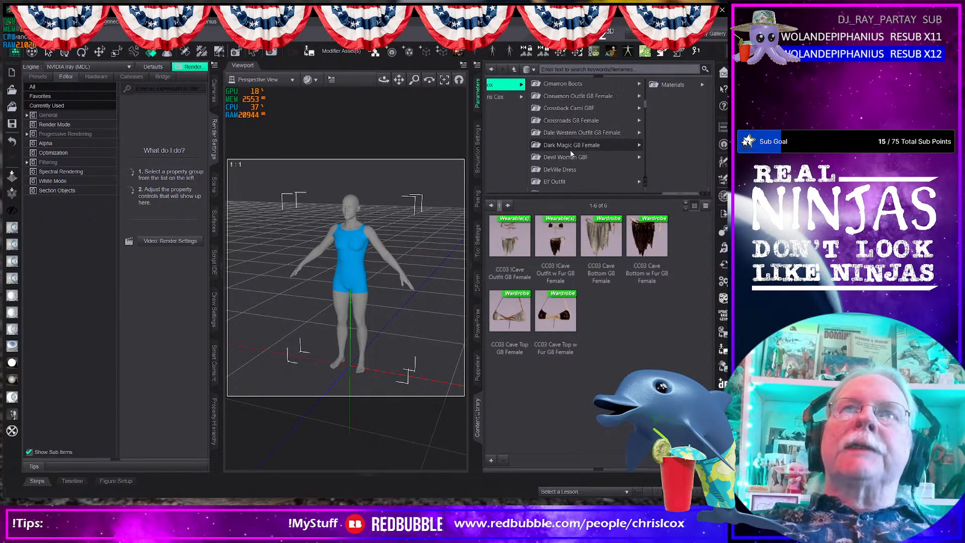
{"action": "scroll", "coordinate": [570, 153], "scroll_direction": "down", "scroll_amount": 15}
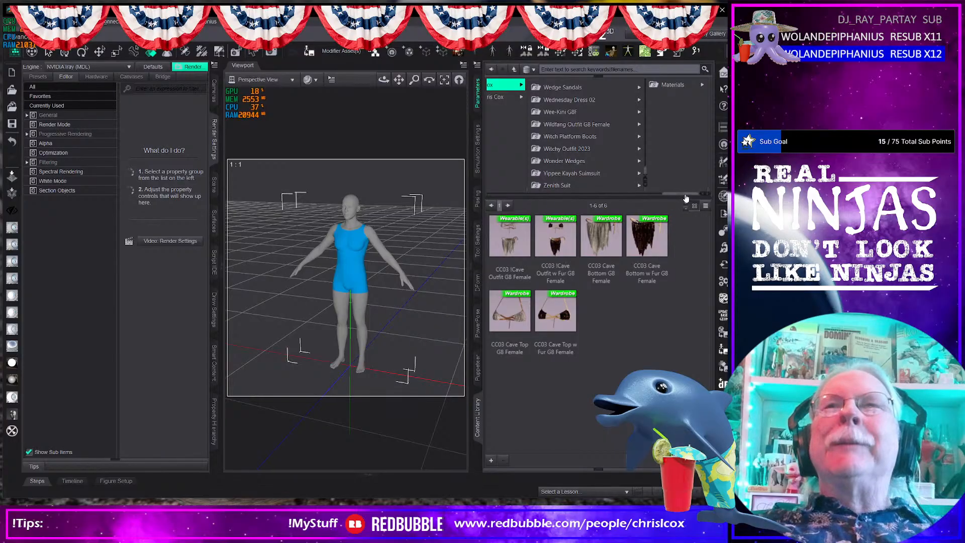
{"action": "left_click_drag", "start_coordinate": [681, 193], "coordinate": [510, 197]}
{"action": "scroll", "coordinate": [594, 171], "scroll_direction": "down", "scroll_amount": 3}
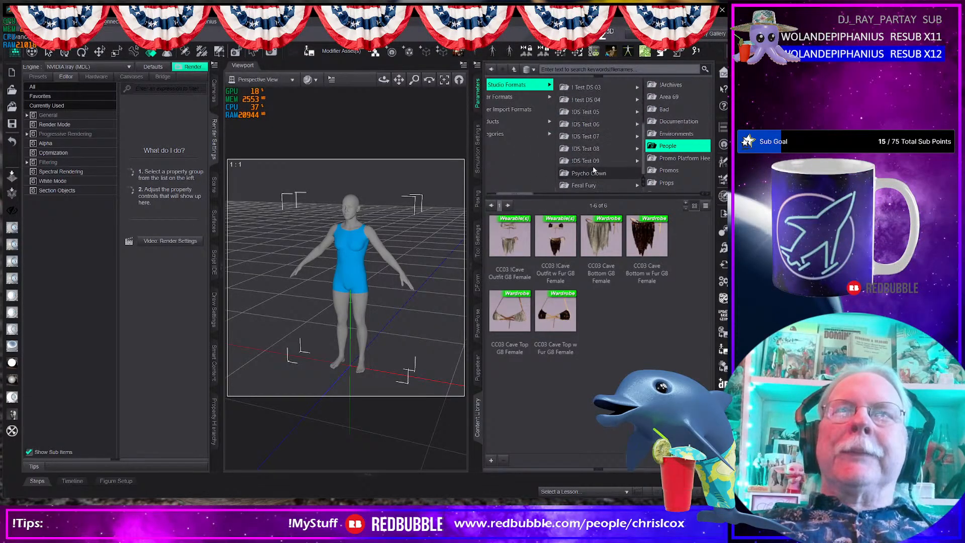
{"action": "left_click", "coordinate": [594, 186]}
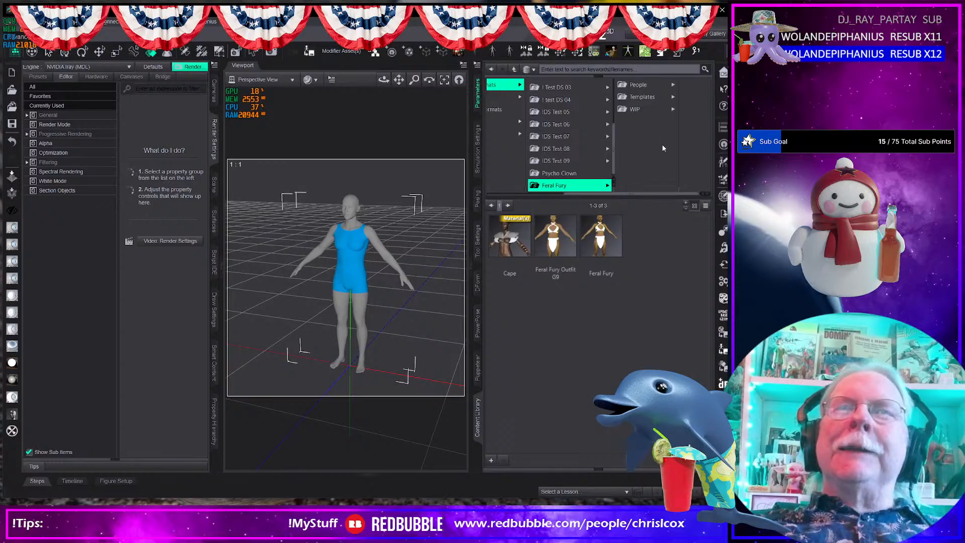
{"action": "left_click", "coordinate": [644, 88]}
{"action": "left_click", "coordinate": [659, 96]}
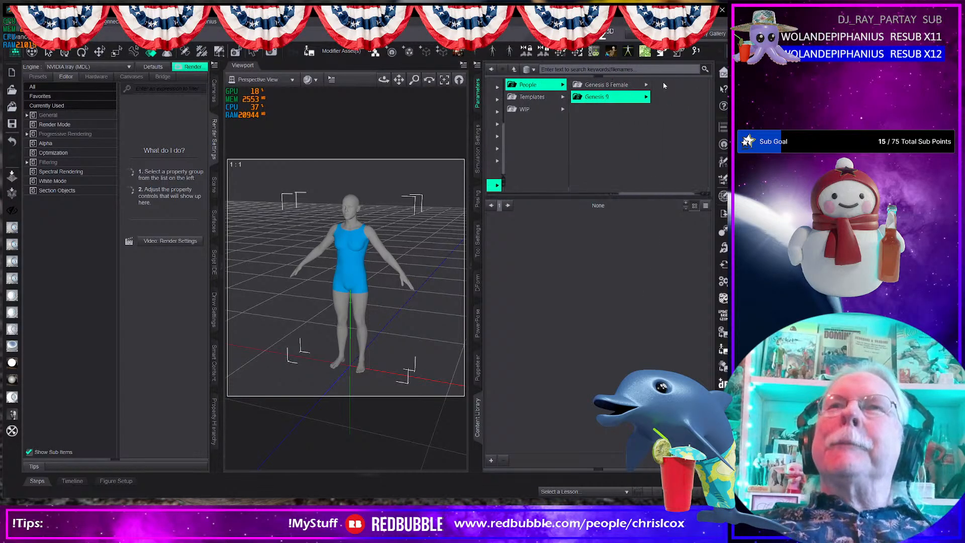
{"action": "left_click", "coordinate": [669, 85]}
{"action": "left_click", "coordinate": [669, 85]}
{"action": "left_click", "coordinate": [671, 86]}
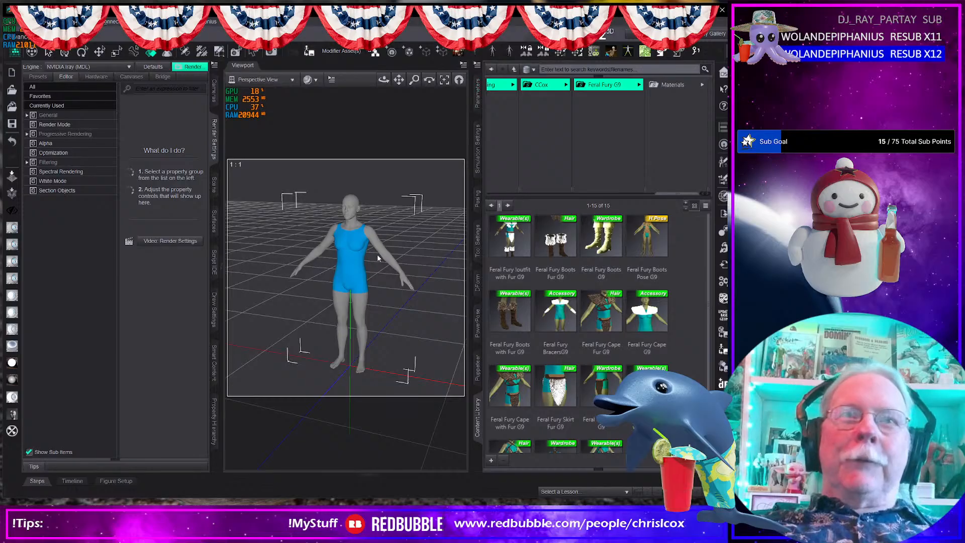
- Load the Feral Fury !outfit with Fur G9 wearables preset onto the figure and inspect how it fits
{"action": "double_click", "coordinate": [510, 236]}
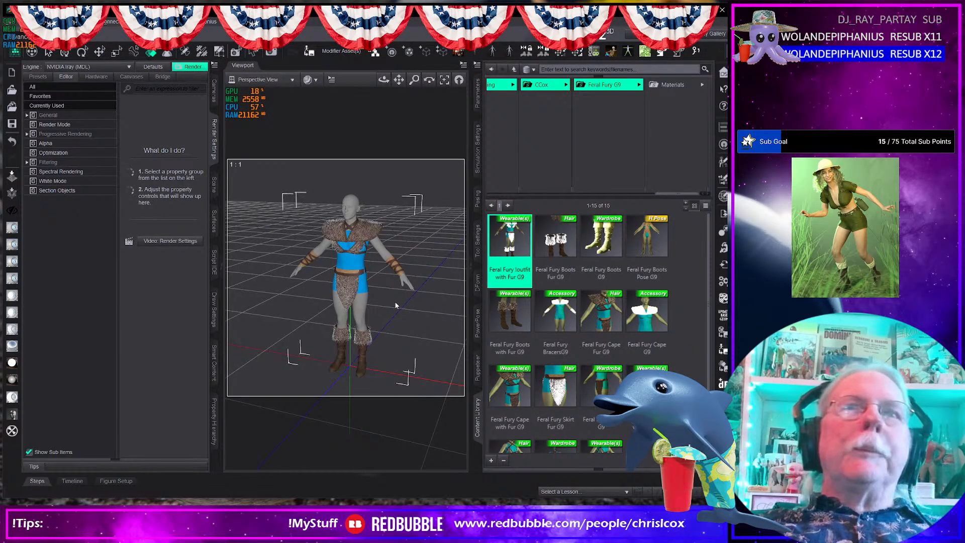
{"action": "scroll", "coordinate": [395, 305], "scroll_direction": "up", "scroll_amount": 6}
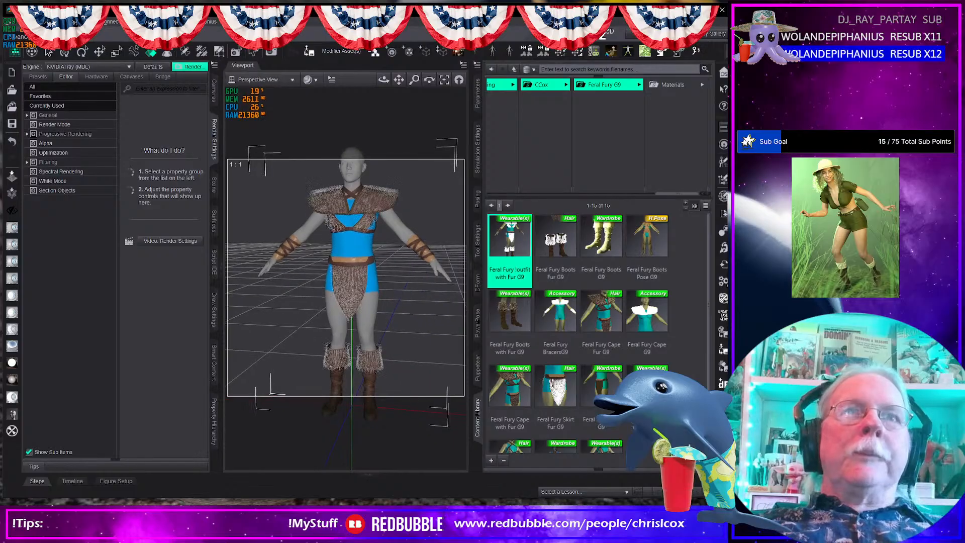
{"action": "scroll", "coordinate": [387, 310], "scroll_direction": "up", "scroll_amount": 3}
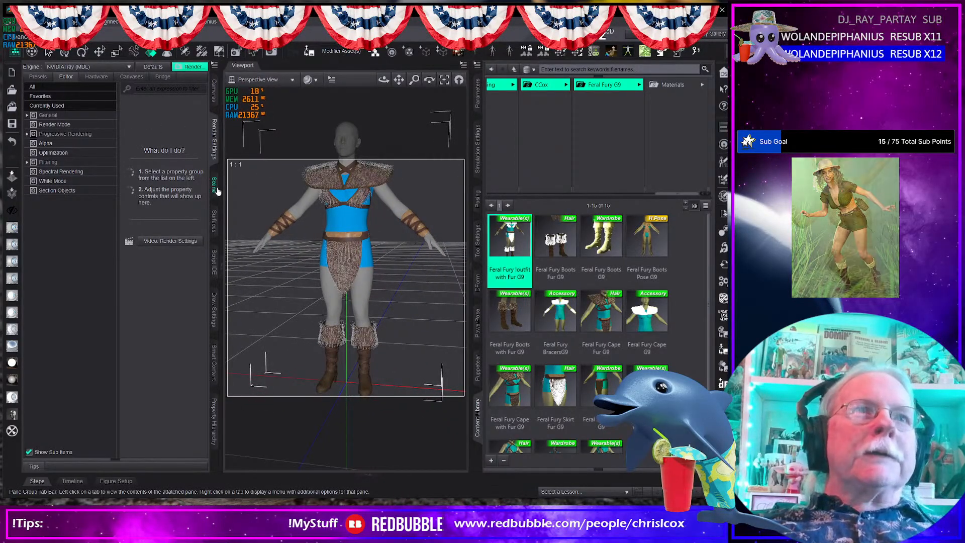
- Display the general render settings, render the dressed figure to check the unsimulated fur, and close the render without saving it
{"action": "left_click", "coordinate": [64, 116]}
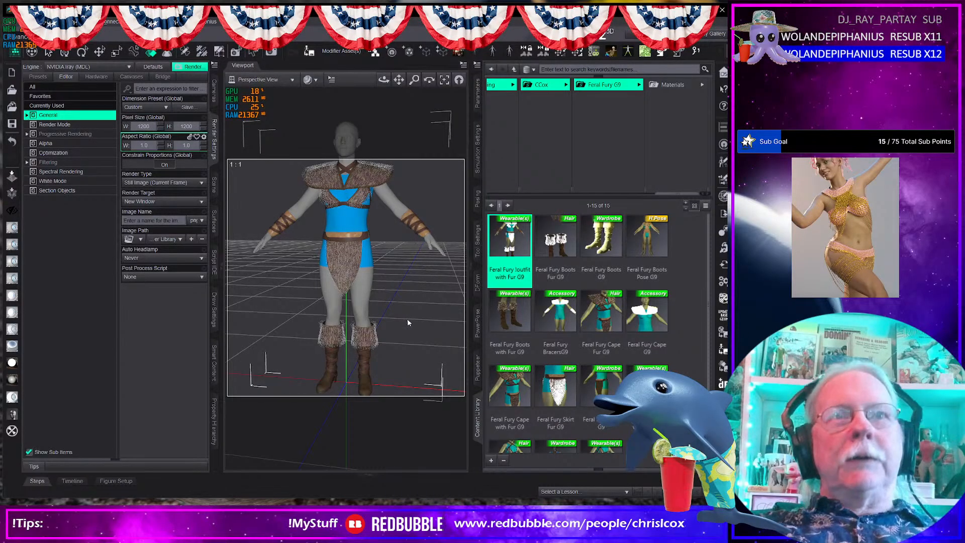
{"action": "scroll", "coordinate": [408, 320], "scroll_direction": "down", "scroll_amount": 1}
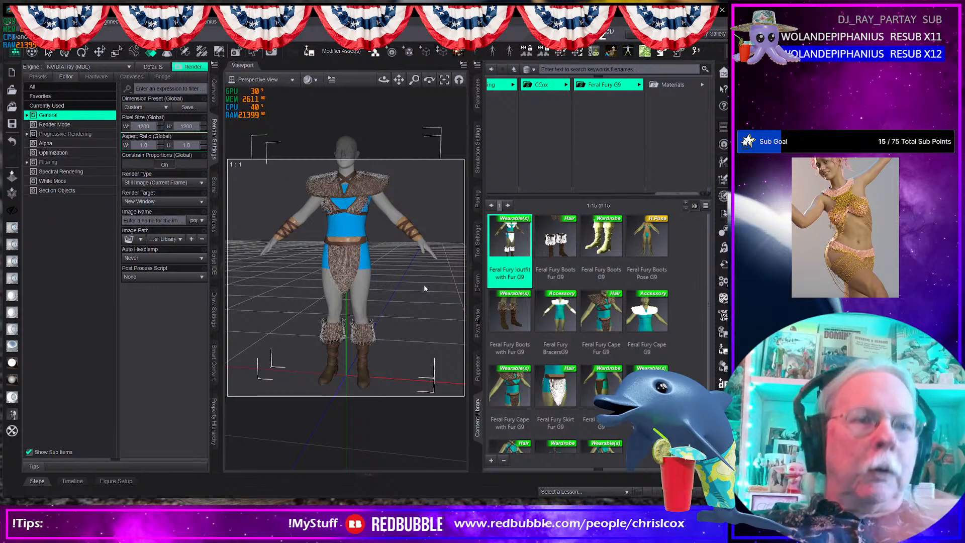
{"action": "key", "text": "ctrl+r"}
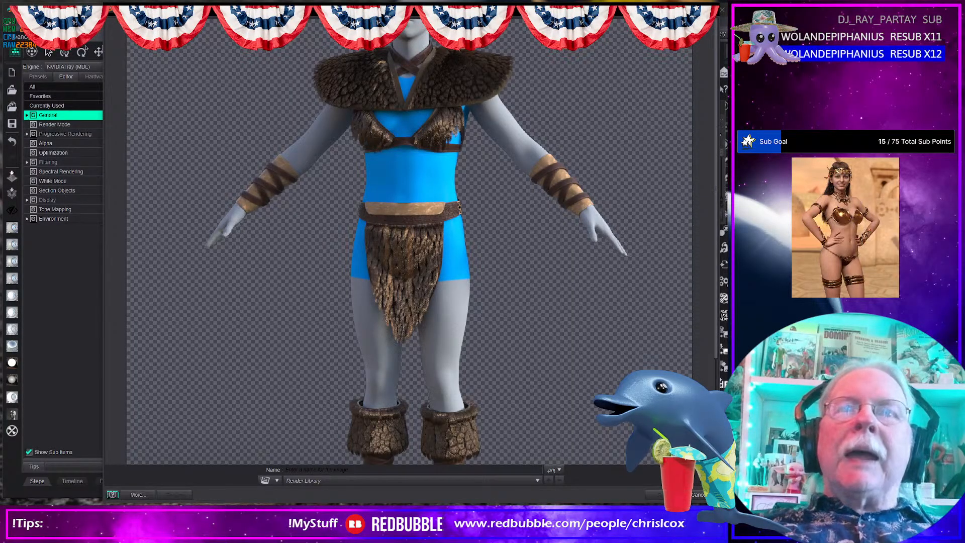
{"action": "left_click", "coordinate": [708, 9]}
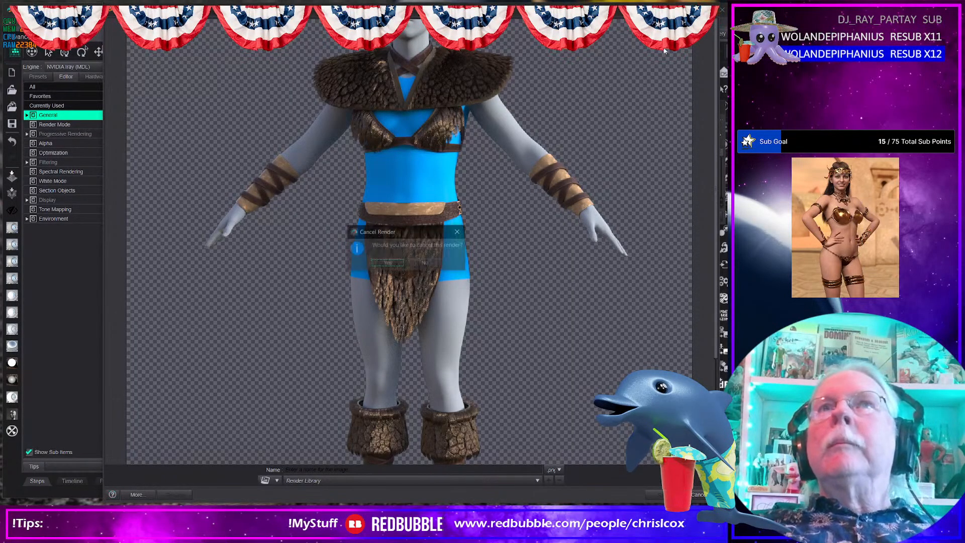
{"action": "left_click", "coordinate": [388, 264]}
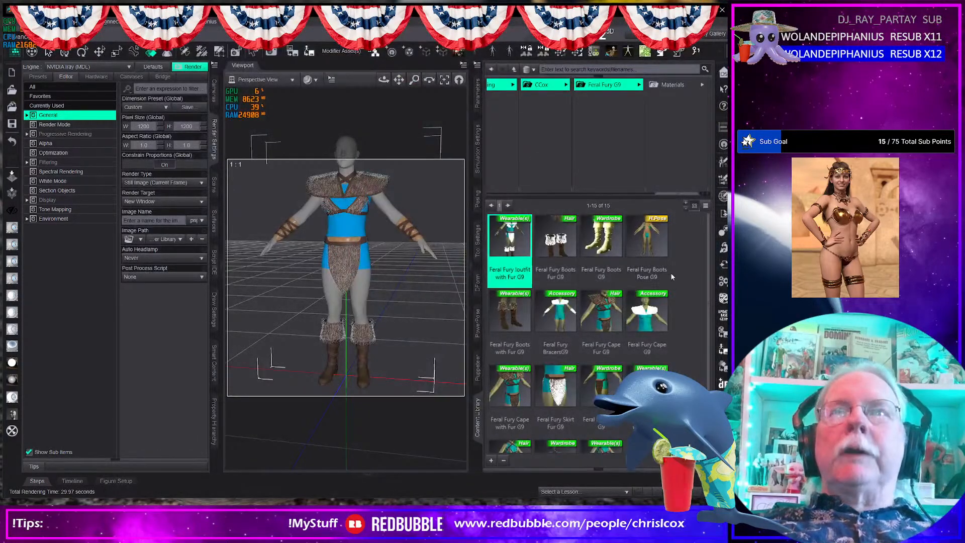
- Run the dForce simulation on the outfit and render the figure again to examine the simulated fur from cape to boots
{"action": "left_click", "coordinate": [724, 283]}
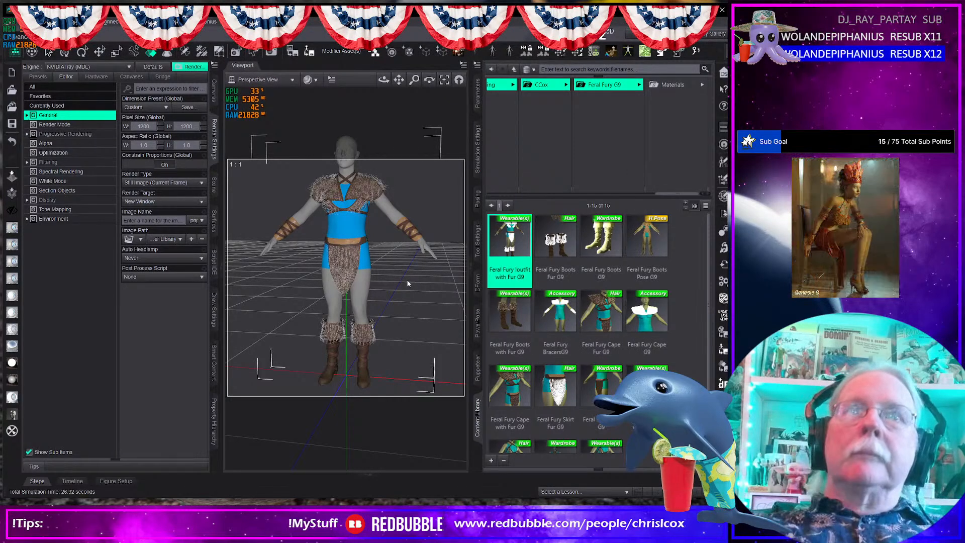
{"action": "key", "text": "ctrl+r"}
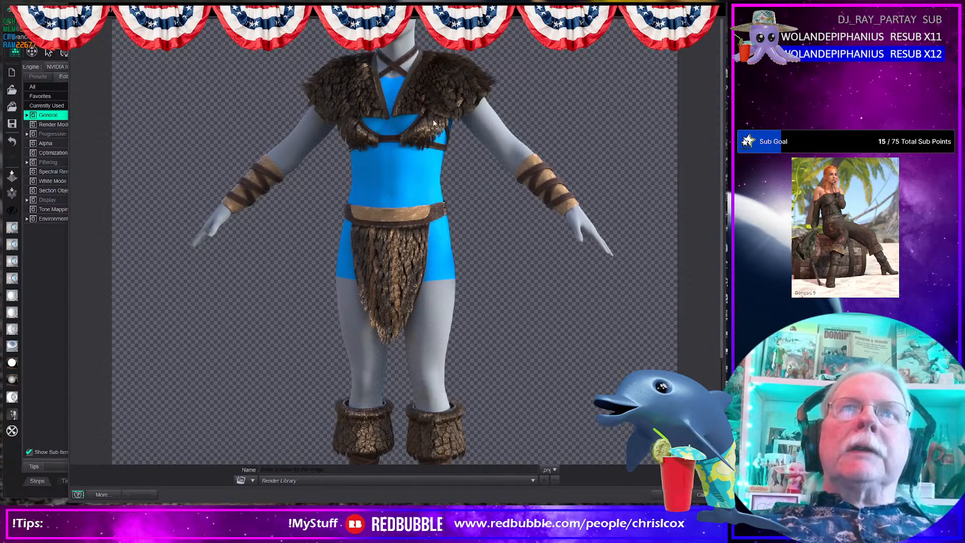
{"action": "scroll", "coordinate": [538, 283], "scroll_direction": "down", "scroll_amount": 3}
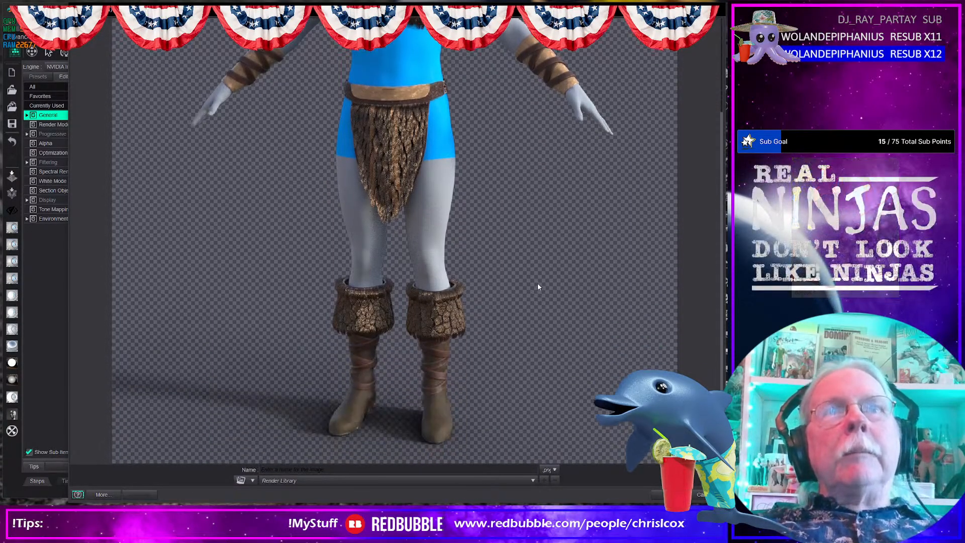
{"action": "scroll", "coordinate": [538, 284], "scroll_direction": "up", "scroll_amount": 3}
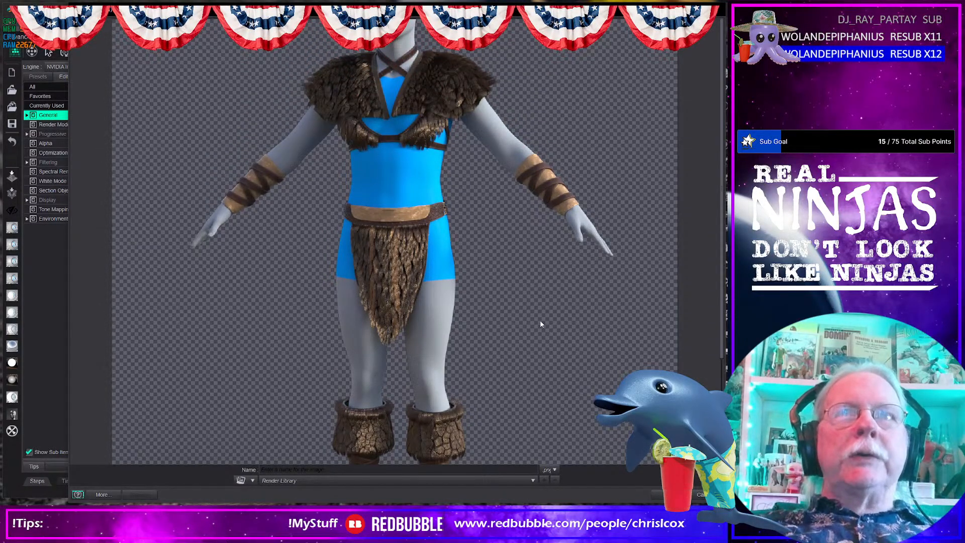
- Examine the simulated fur down to the boots in the render, then cancel the render and close it without saving
{"action": "scroll", "coordinate": [541, 325], "scroll_direction": "down", "scroll_amount": 2}
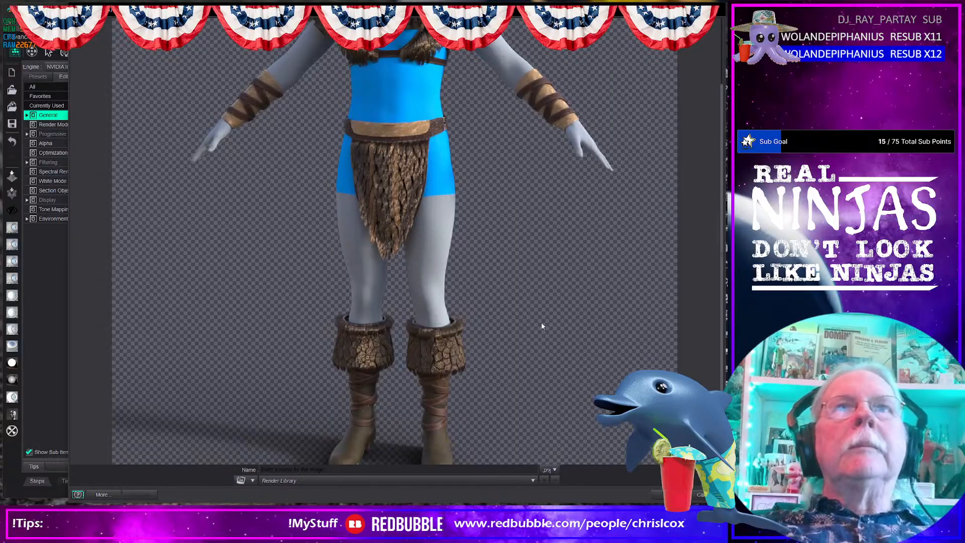
{"action": "scroll", "coordinate": [542, 325], "scroll_direction": "up", "scroll_amount": 2}
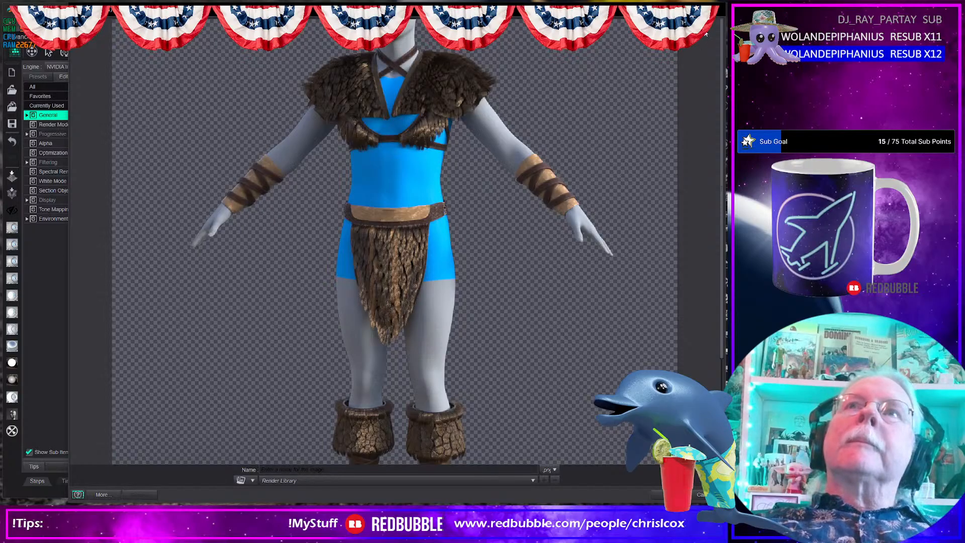
{"action": "left_click", "coordinate": [715, 9]}
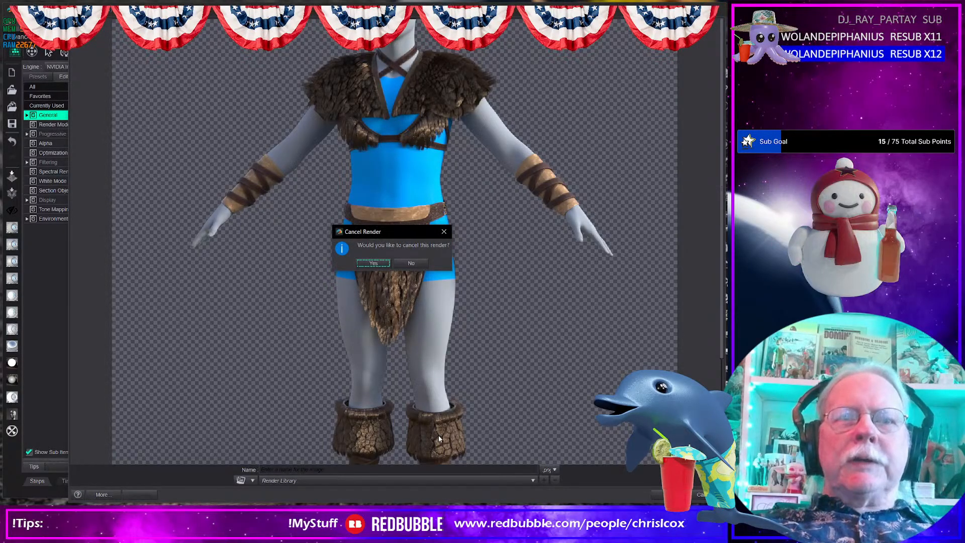
{"action": "left_click", "coordinate": [375, 263]}
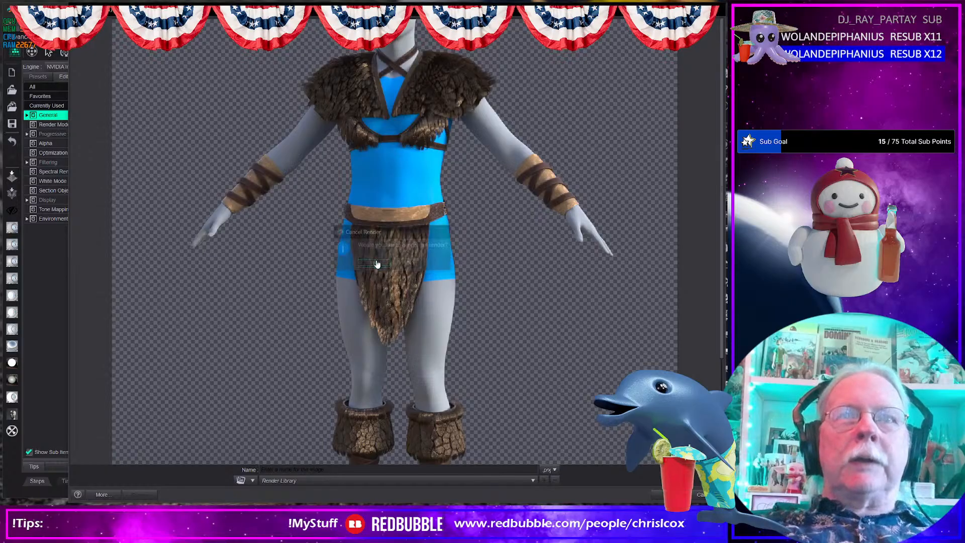
{"action": "left_click", "coordinate": [717, 15]}
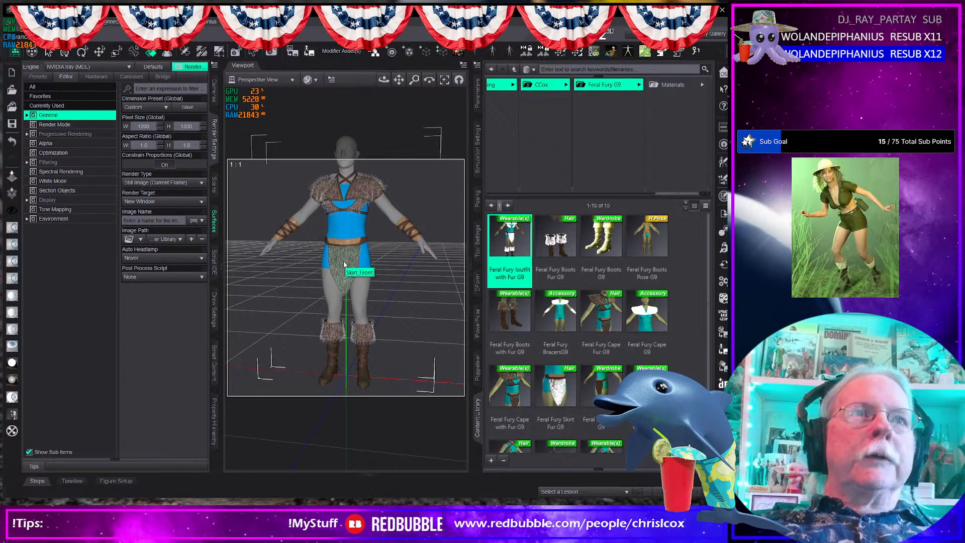
- Select dForce Hair Boots under Feral Fury Boots G9 and expand its Boots_Cuff_Fur surface groups
{"action": "left_click", "coordinate": [331, 336]}
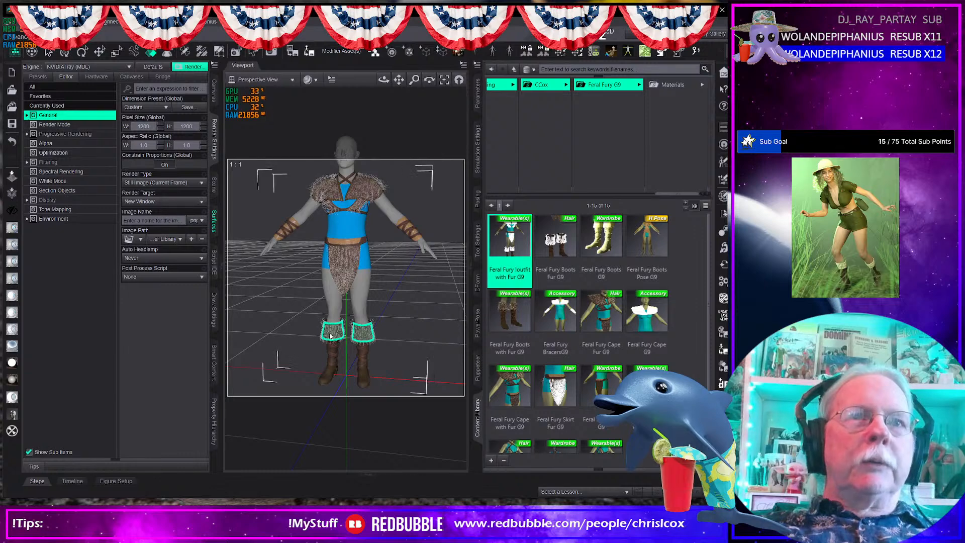
{"action": "right_click", "coordinate": [325, 334]}
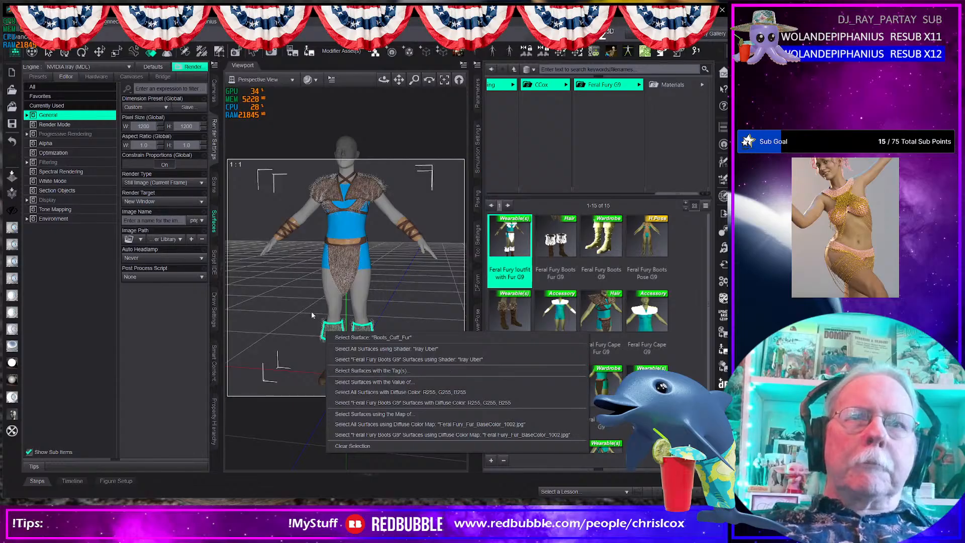
{"action": "left_click", "coordinate": [213, 186]}
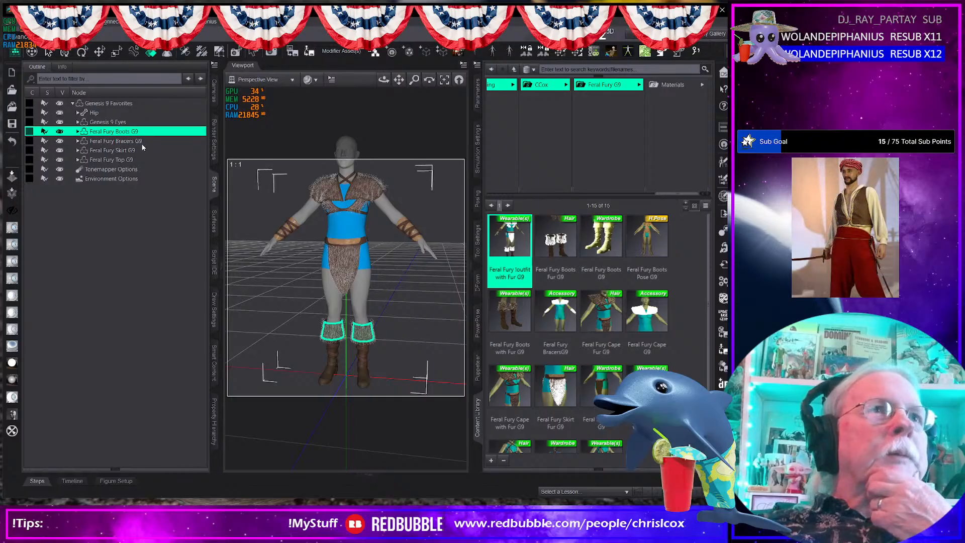
{"action": "left_click", "coordinate": [77, 132]}
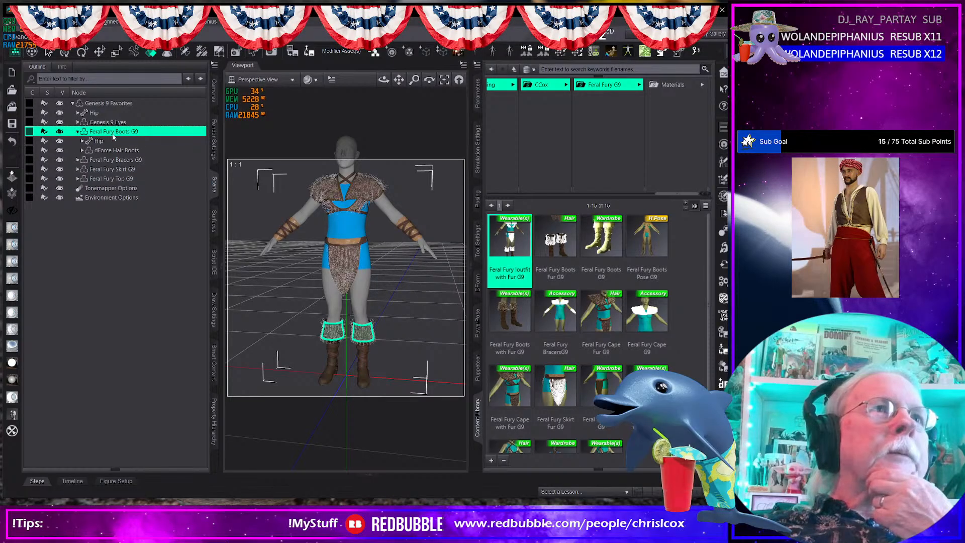
{"action": "left_click", "coordinate": [116, 150]}
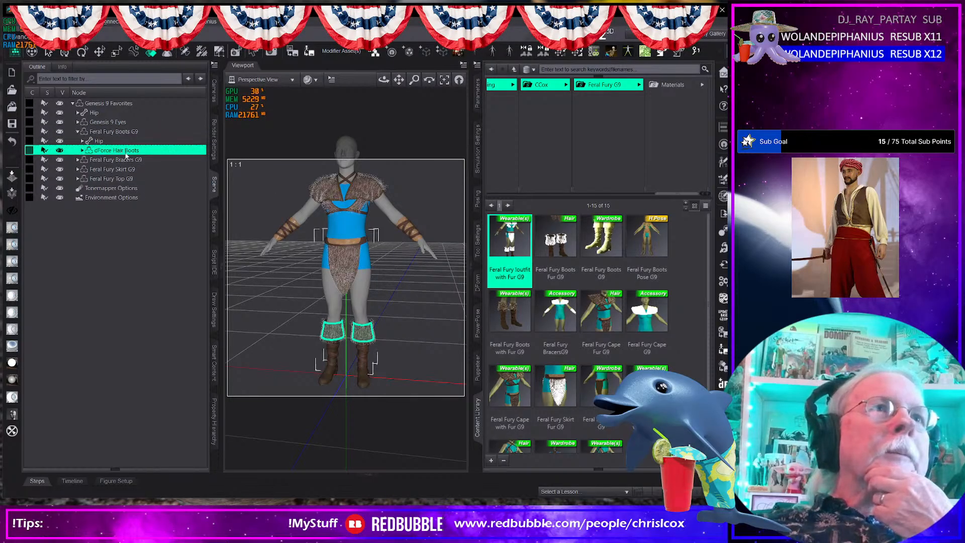
{"action": "left_click", "coordinate": [214, 226]}
{"action": "left_click", "coordinate": [27, 118]}
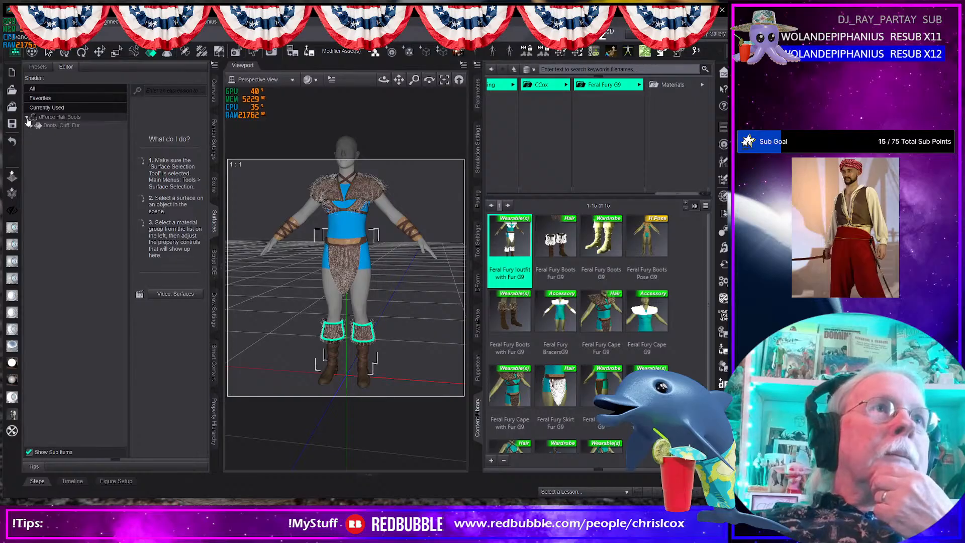
{"action": "left_click", "coordinate": [31, 127]}
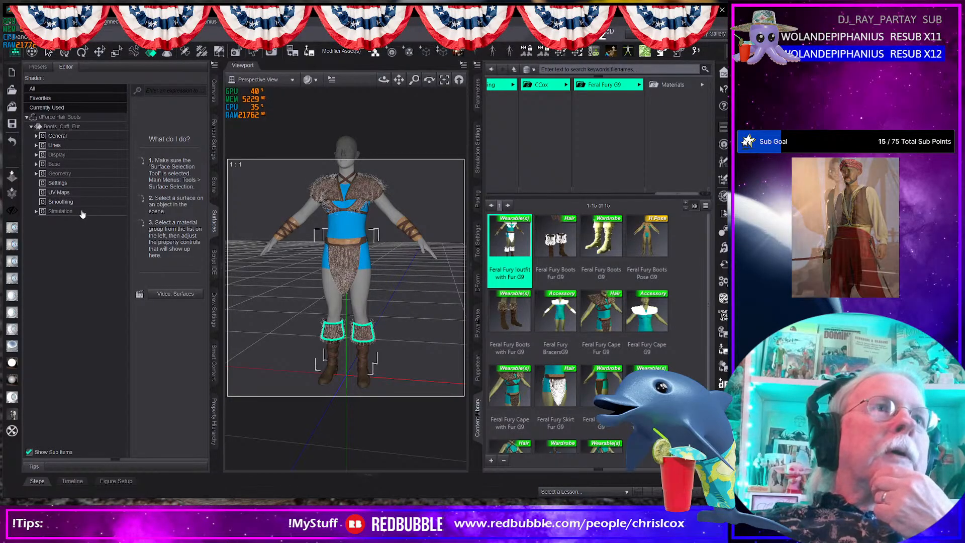
- Review the Boots_Cuff_Fur simulation and structure properties, then list only the currently used hair settings
{"action": "left_click", "coordinate": [61, 212]}
{"action": "left_click", "coordinate": [170, 110]}
{"action": "scroll", "coordinate": [171, 226], "scroll_direction": "down", "scroll_amount": 5}
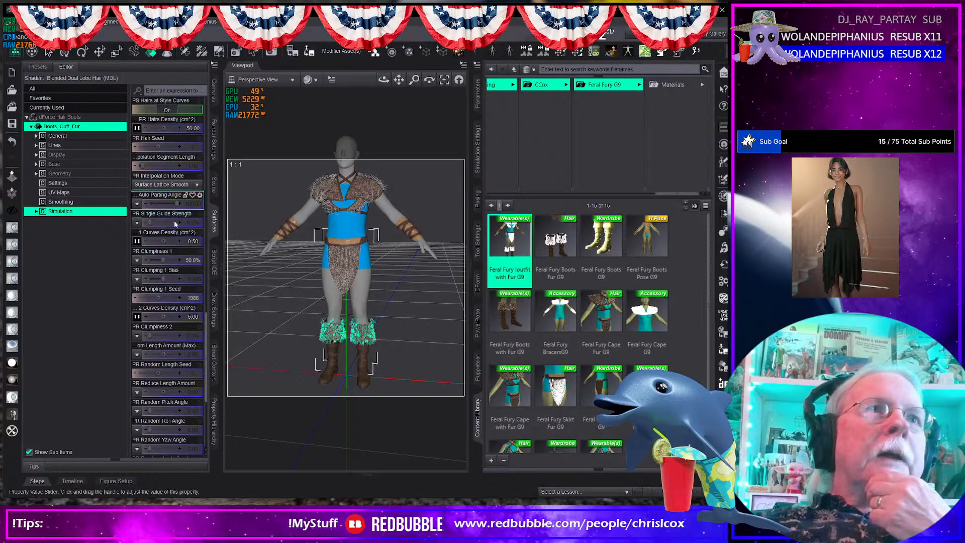
{"action": "scroll", "coordinate": [181, 266], "scroll_direction": "down", "scroll_amount": 5}
{"action": "scroll", "coordinate": [184, 271], "scroll_direction": "down", "scroll_amount": 10}
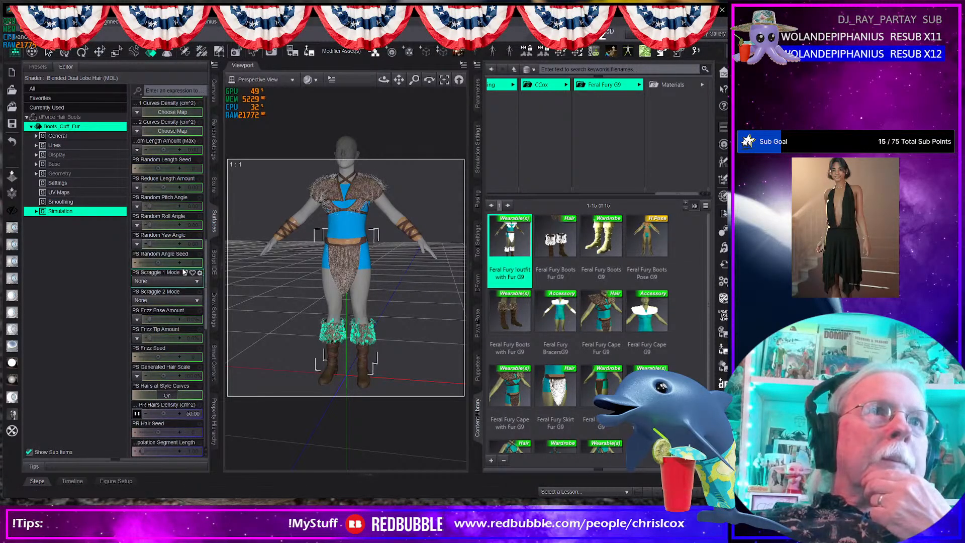
{"action": "scroll", "coordinate": [183, 272], "scroll_direction": "up", "scroll_amount": 5}
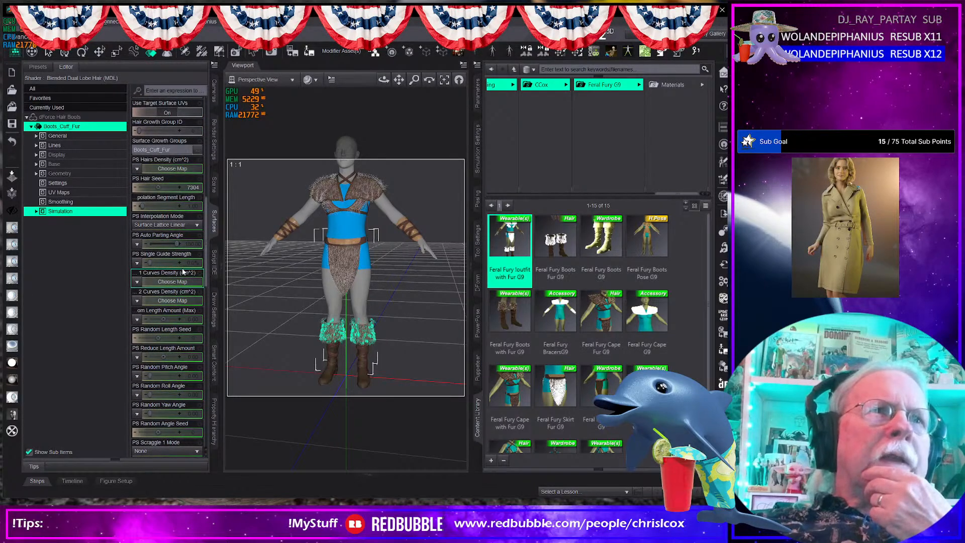
{"action": "scroll", "coordinate": [184, 272], "scroll_direction": "up", "scroll_amount": 6}
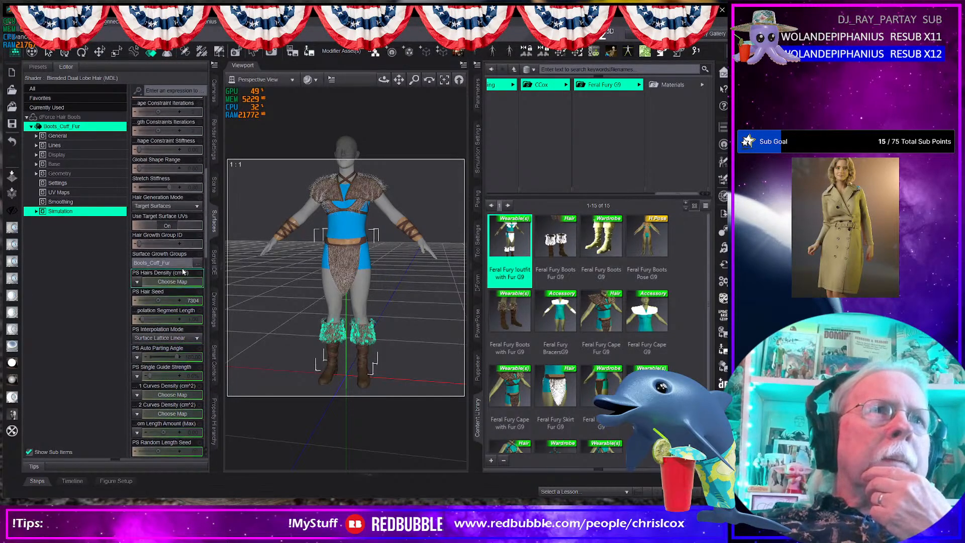
{"action": "left_click", "coordinate": [36, 211]}
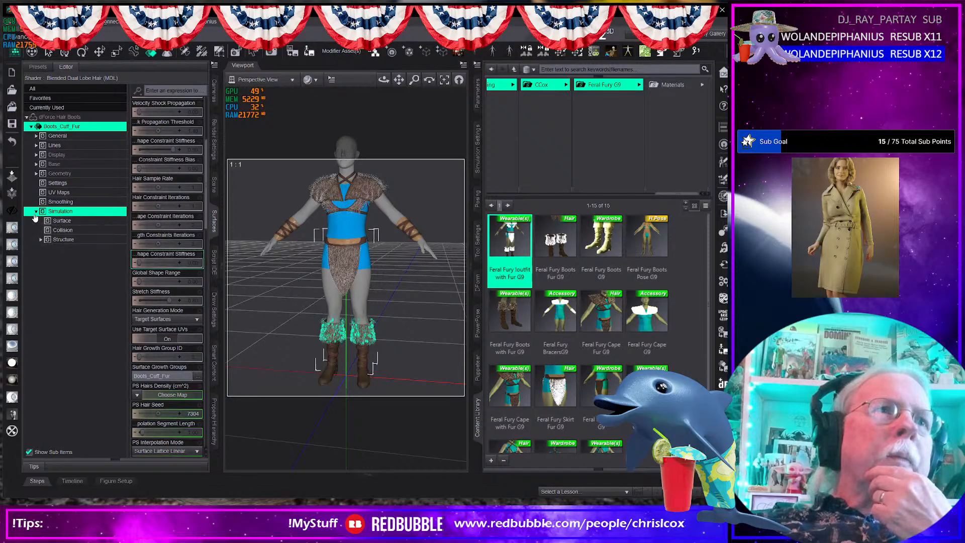
{"action": "left_click", "coordinate": [74, 239]}
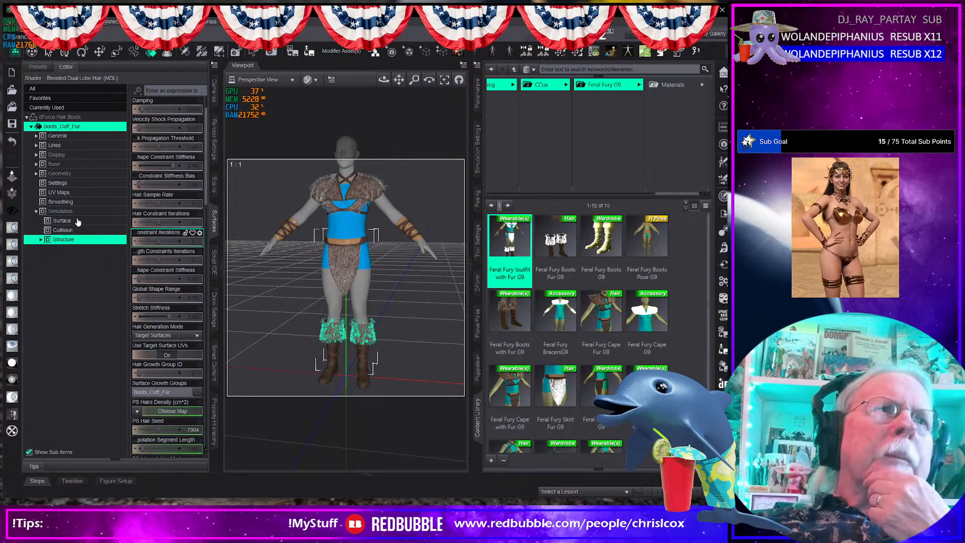
{"action": "left_click", "coordinate": [86, 112]}
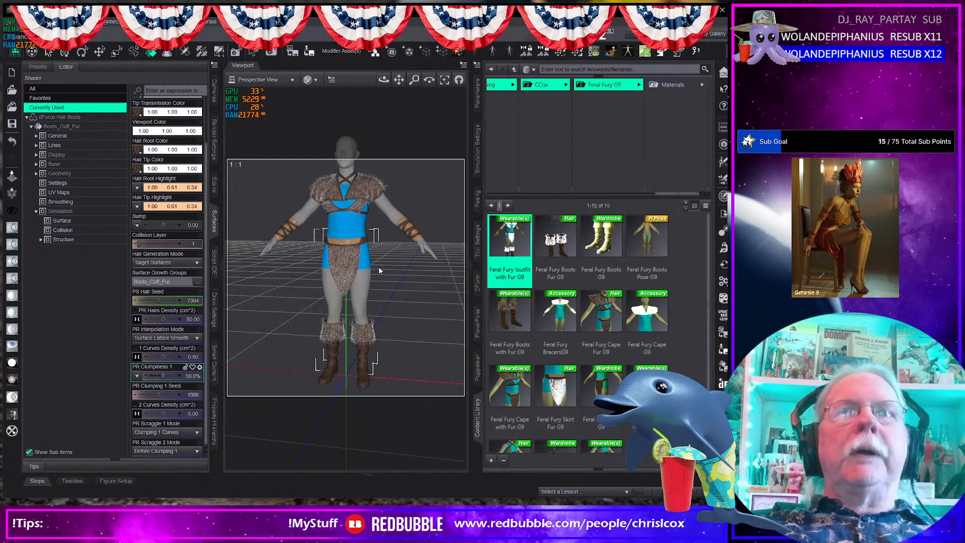
- Move the Feral Fury Boots, Cape, Skirt and Top Fur G9 hair presets into the top-level Feral Fury library folder
{"action": "left_click", "coordinate": [556, 249]}
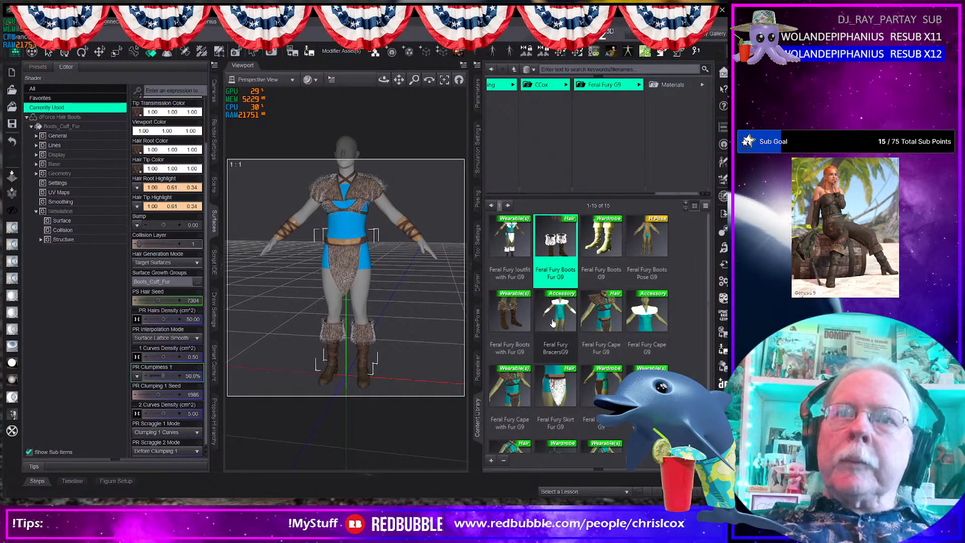
{"action": "left_click", "coordinate": [602, 322]}
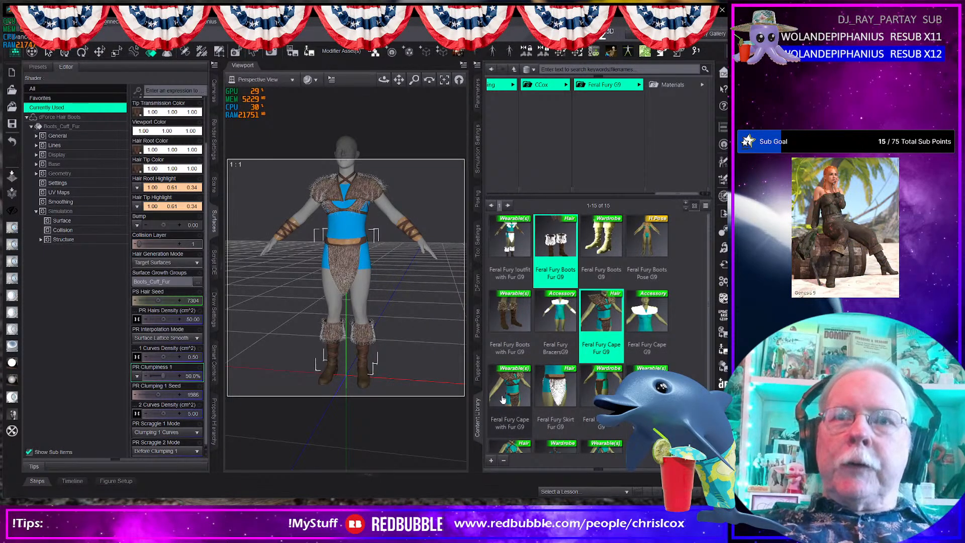
{"action": "left_click", "coordinate": [552, 401]}
{"action": "scroll", "coordinate": [552, 400], "scroll_direction": "down", "scroll_amount": 1}
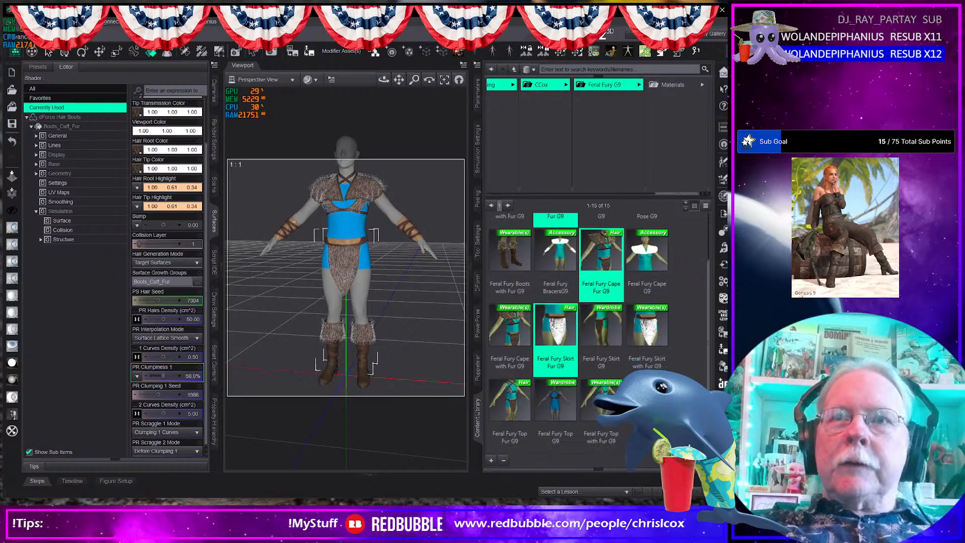
{"action": "left_click", "coordinate": [513, 404]}
{"action": "right_click", "coordinate": [517, 404]}
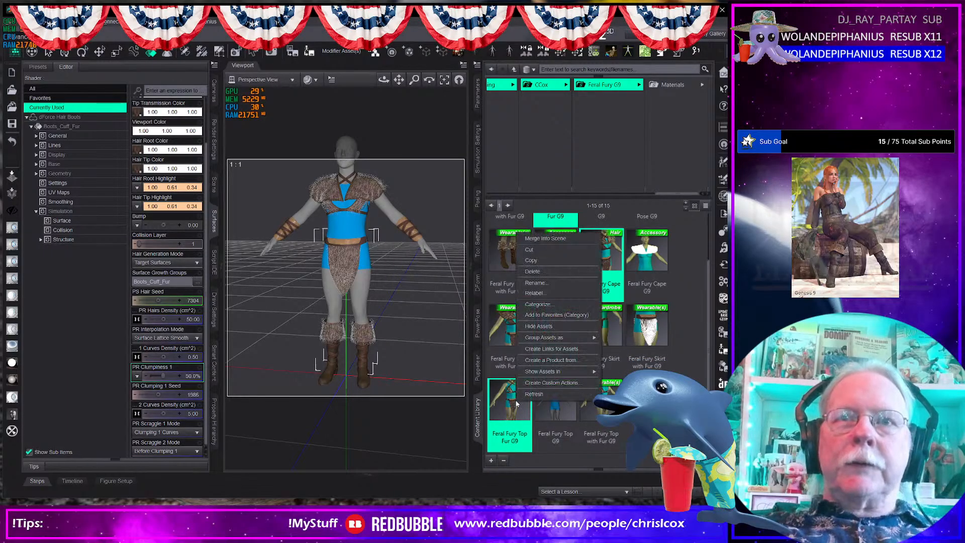
{"action": "left_click", "coordinate": [535, 250]}
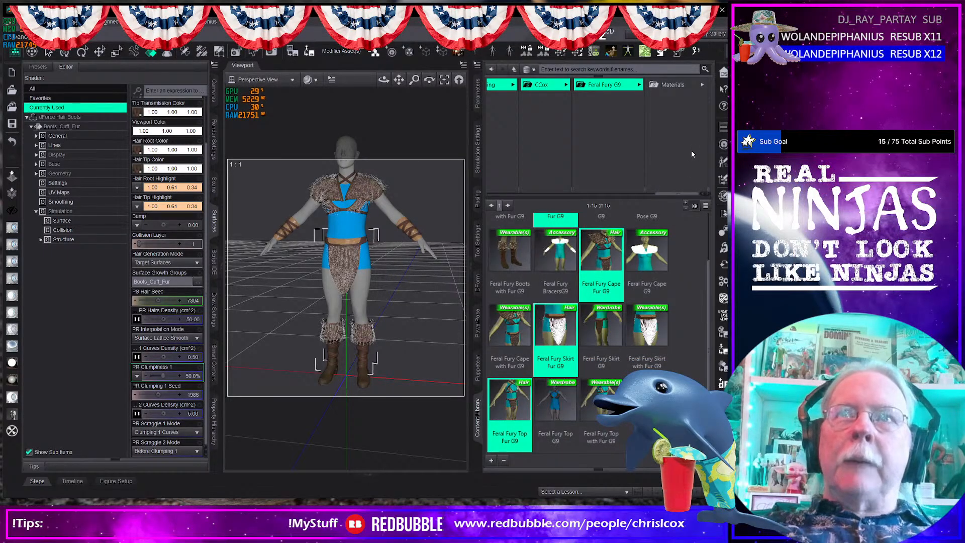
{"action": "left_click_drag", "start_coordinate": [674, 200], "coordinate": [527, 203]}
{"action": "left_click", "coordinate": [553, 187]}
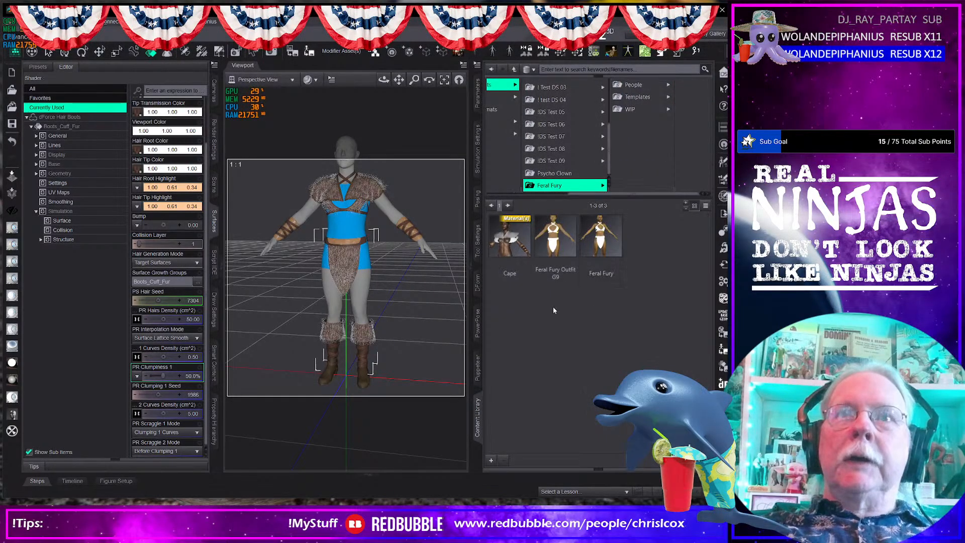
{"action": "right_click", "coordinate": [529, 313]}
{"action": "left_click", "coordinate": [552, 318]}
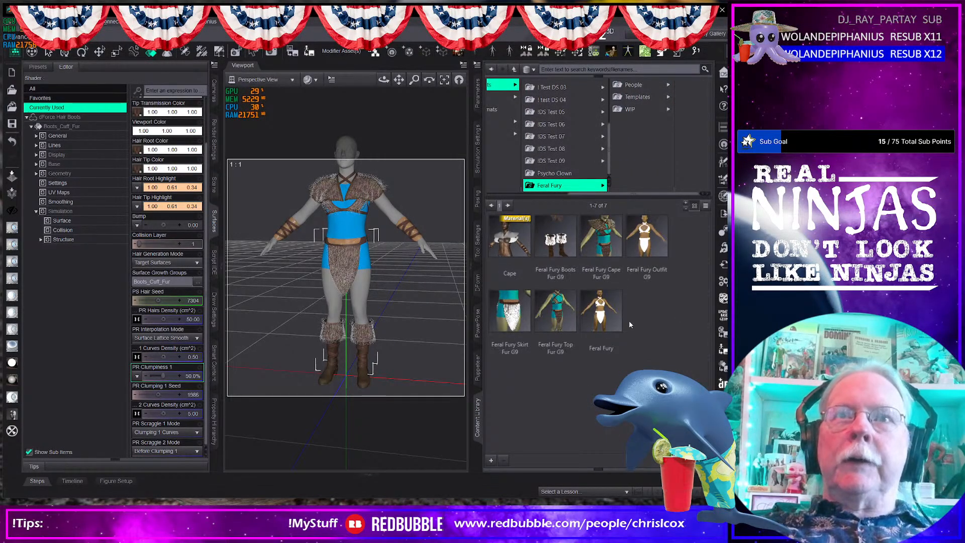
- Browse the content library to the Feral Fury G8 Female clothing folder under People, Genesis 8 Female, CCox
{"action": "left_click", "coordinate": [635, 86]}
{"action": "left_click", "coordinate": [669, 85]}
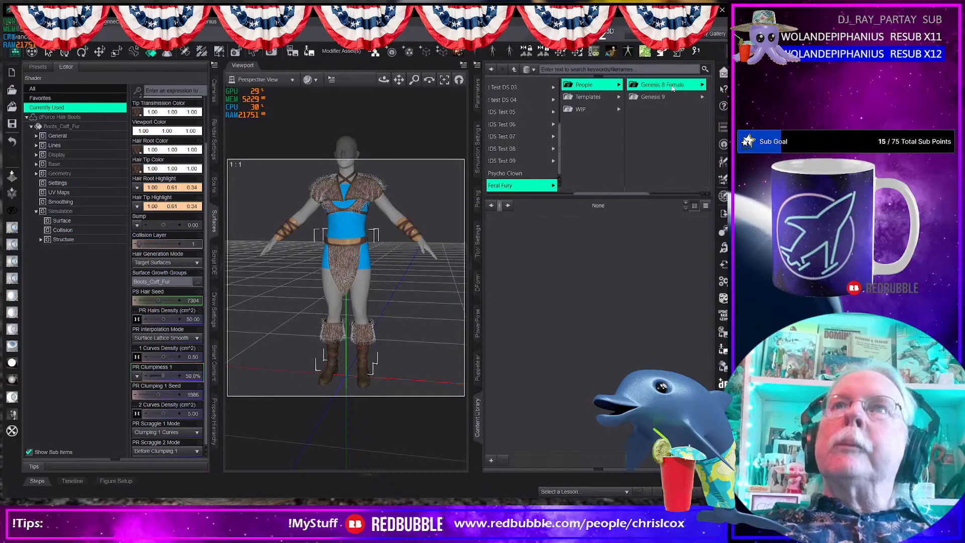
{"action": "left_click", "coordinate": [674, 86]}
{"action": "left_click", "coordinate": [672, 85]}
{"action": "left_click", "coordinate": [672, 85]}
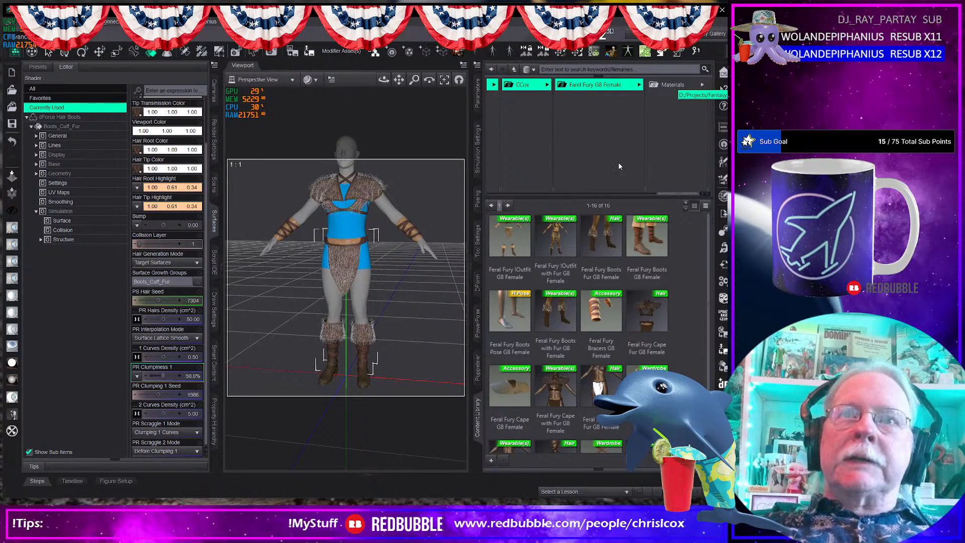
- Move the Feral Fury Boots, Cape, Skirt and Top Fur G8 Female hair presets into the top-level Feral Fury library folder
{"action": "left_click", "coordinate": [556, 246]}
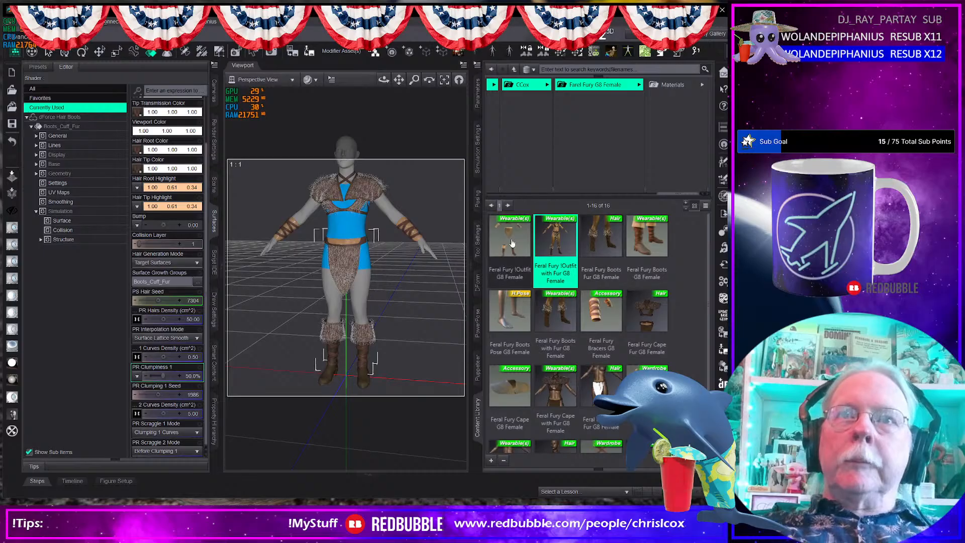
{"action": "left_click", "coordinate": [602, 235]}
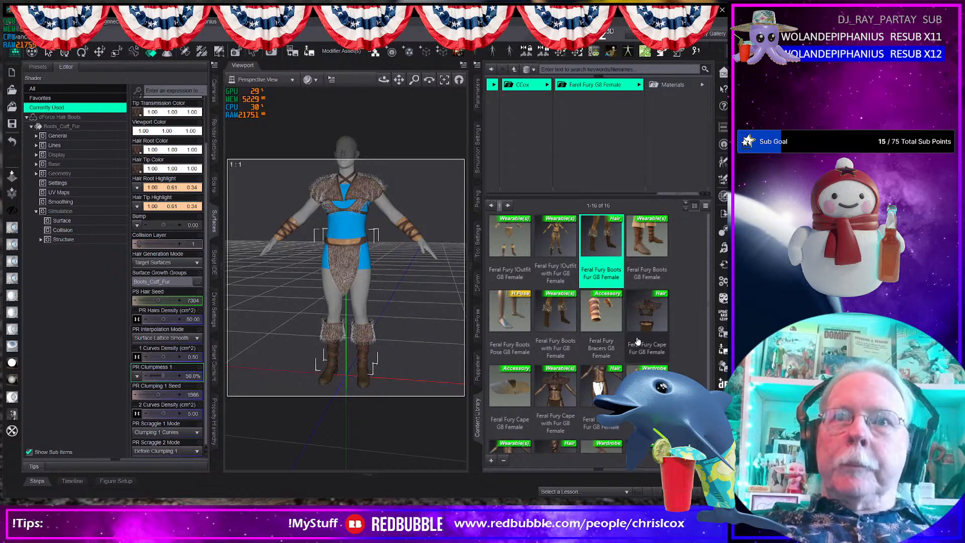
{"action": "left_click", "coordinate": [655, 320]}
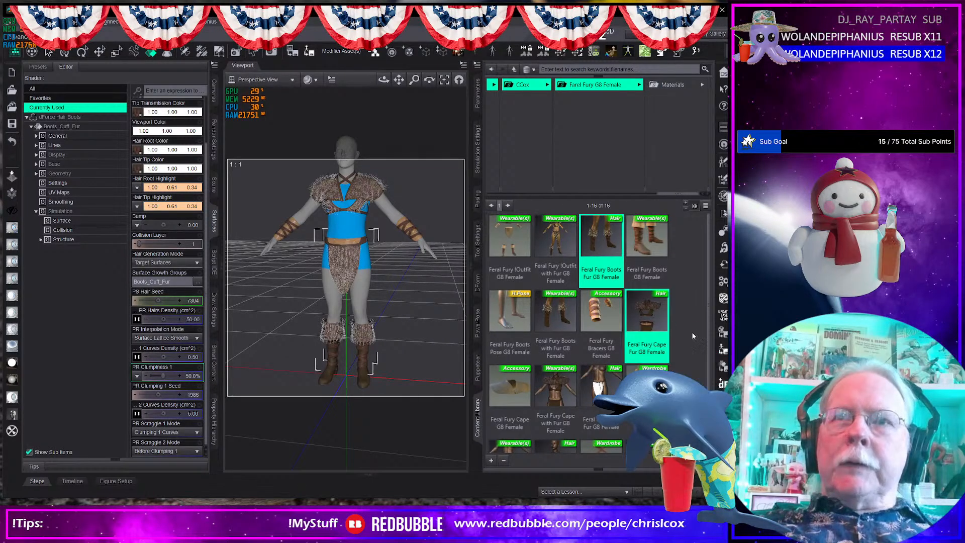
{"action": "left_click", "coordinate": [603, 389]}
{"action": "scroll", "coordinate": [602, 388], "scroll_direction": "down", "scroll_amount": 1}
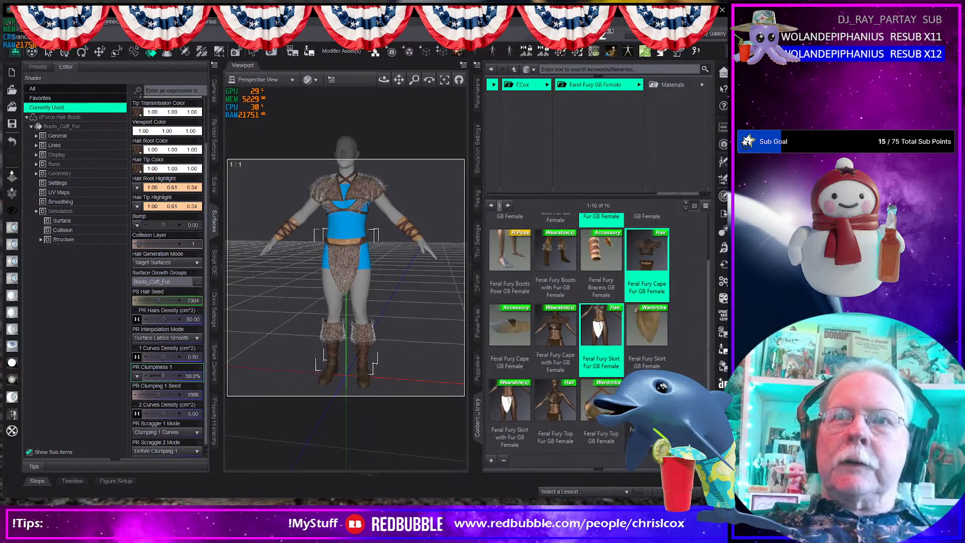
{"action": "left_click", "coordinate": [554, 410], "text": "ctrl"}
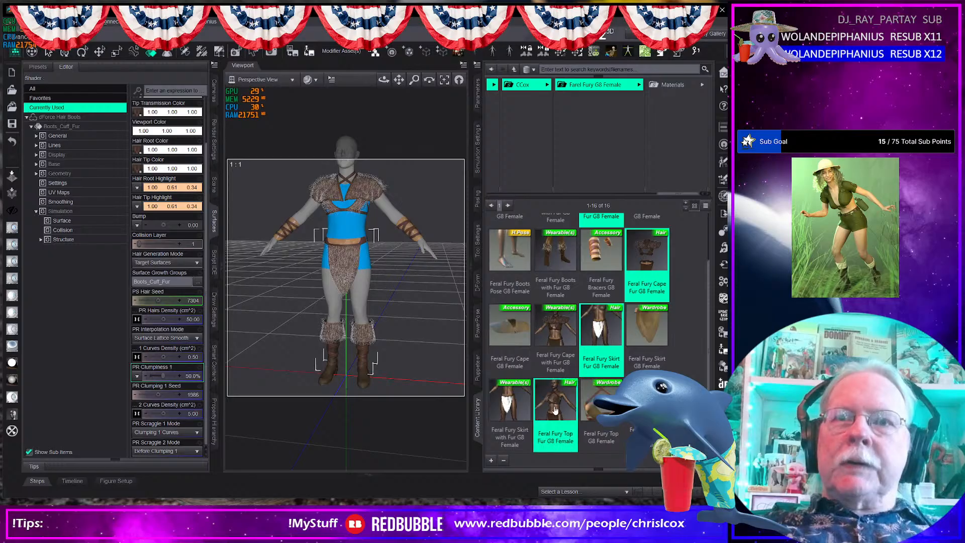
{"action": "right_click", "coordinate": [556, 410]}
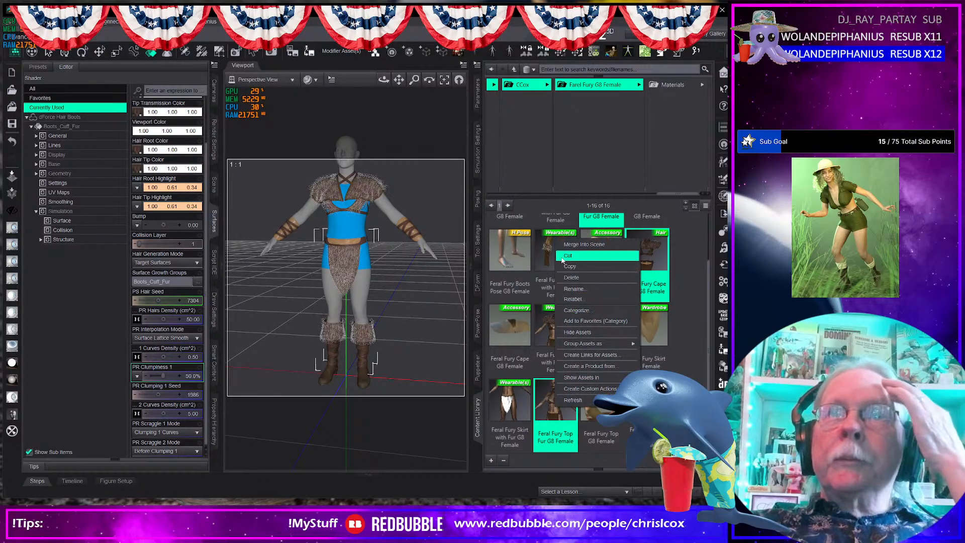
{"action": "left_click", "coordinate": [565, 260]}
{"action": "left_click_drag", "start_coordinate": [674, 196], "coordinate": [507, 201]}
{"action": "left_click", "coordinate": [605, 186]}
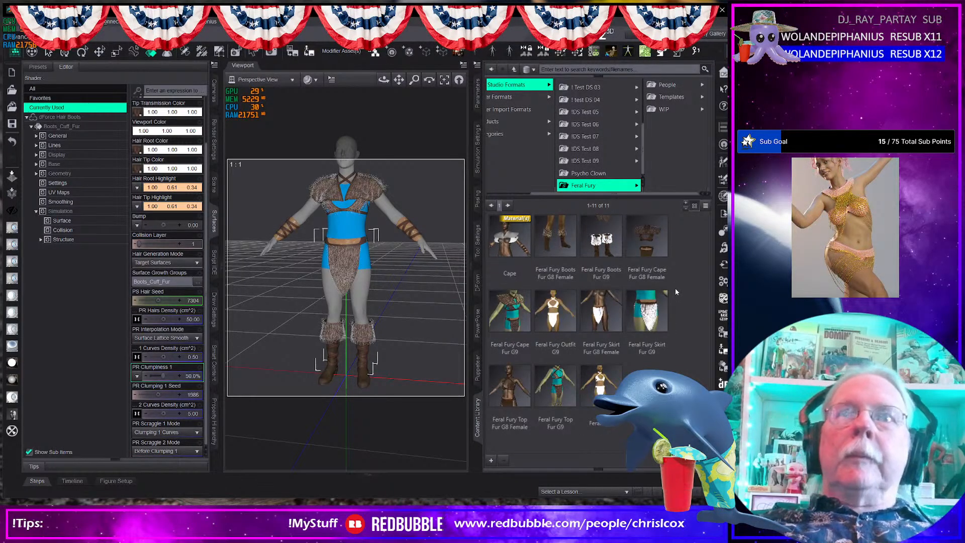
- Review the Feral Fury G8 Female clothing folder, and close Daz Studio without saving the scene
{"action": "left_click", "coordinate": [667, 85]}
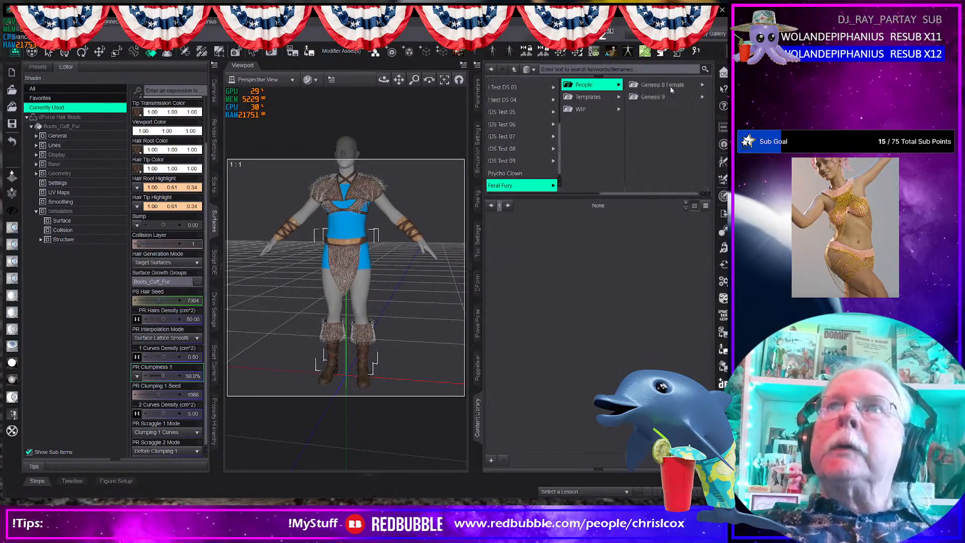
{"action": "left_click", "coordinate": [674, 88]}
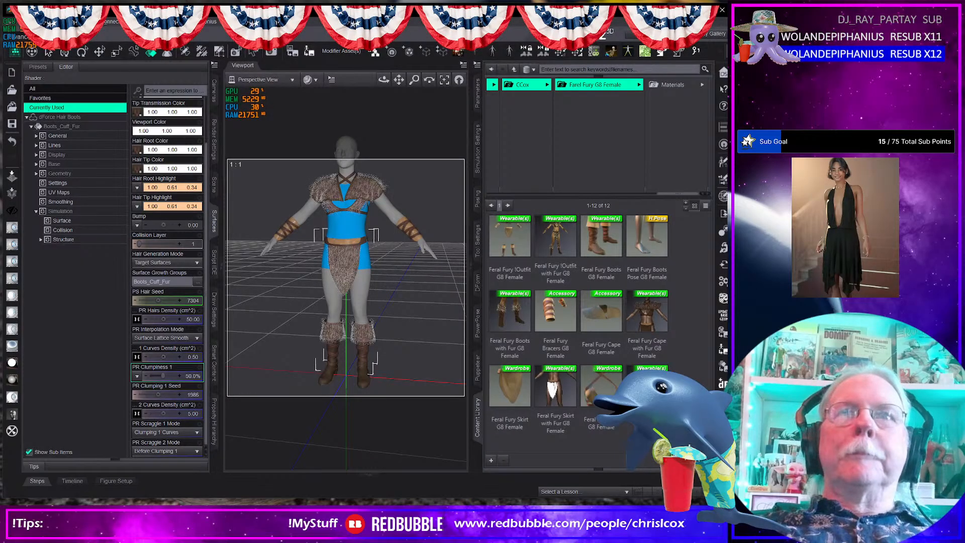
{"action": "left_click", "coordinate": [722, 10]}
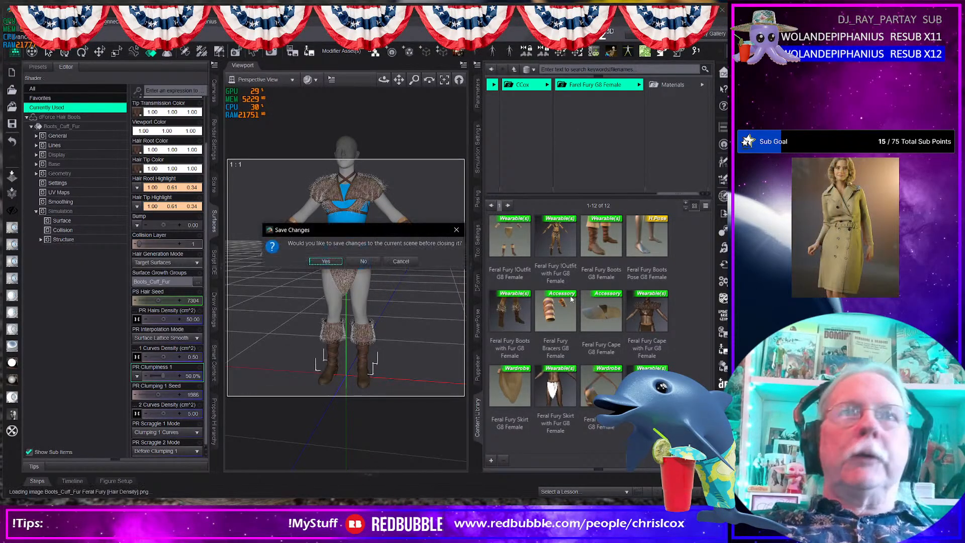
{"action": "left_click", "coordinate": [364, 261]}
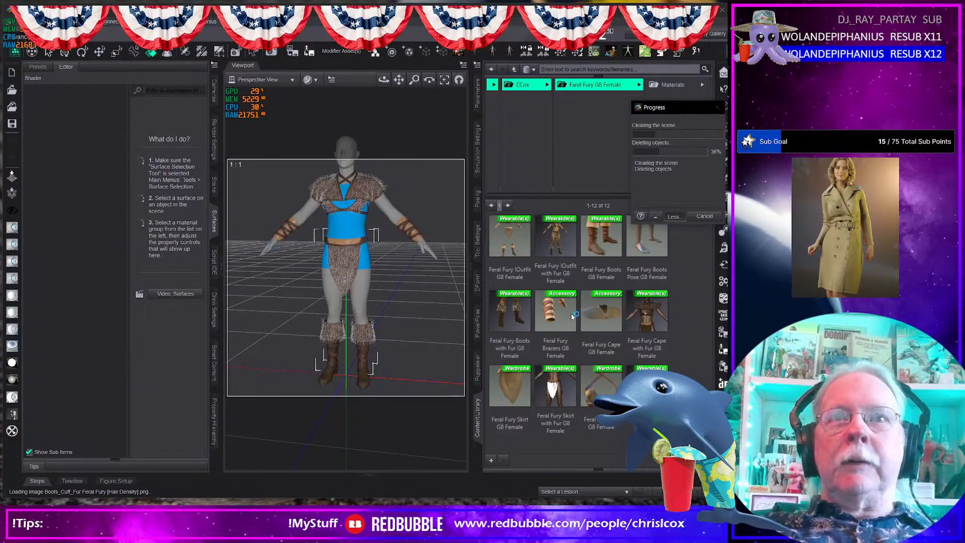
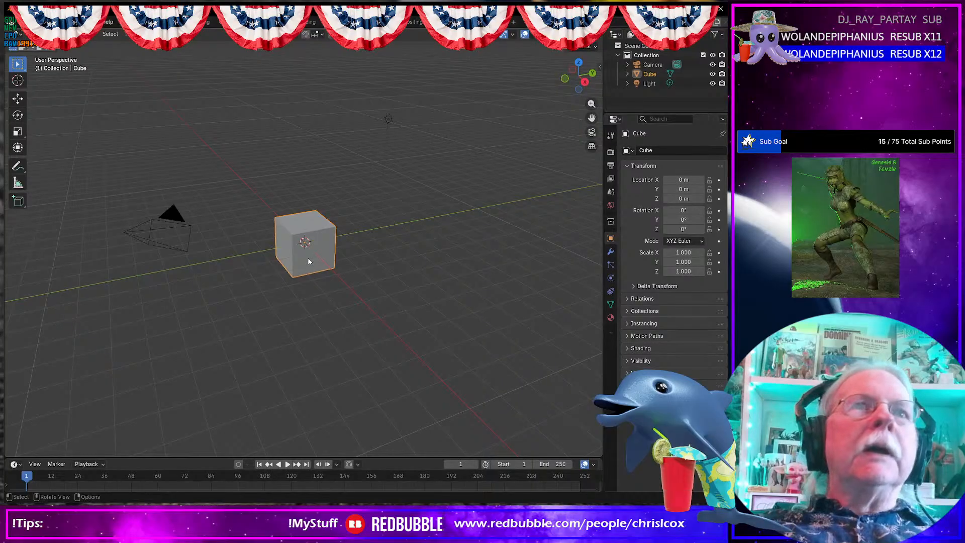
- In Blender, delete the default cube and open the recent axe file, discarding changes to the untitled scene
{"action": "key", "text": "Delete"}
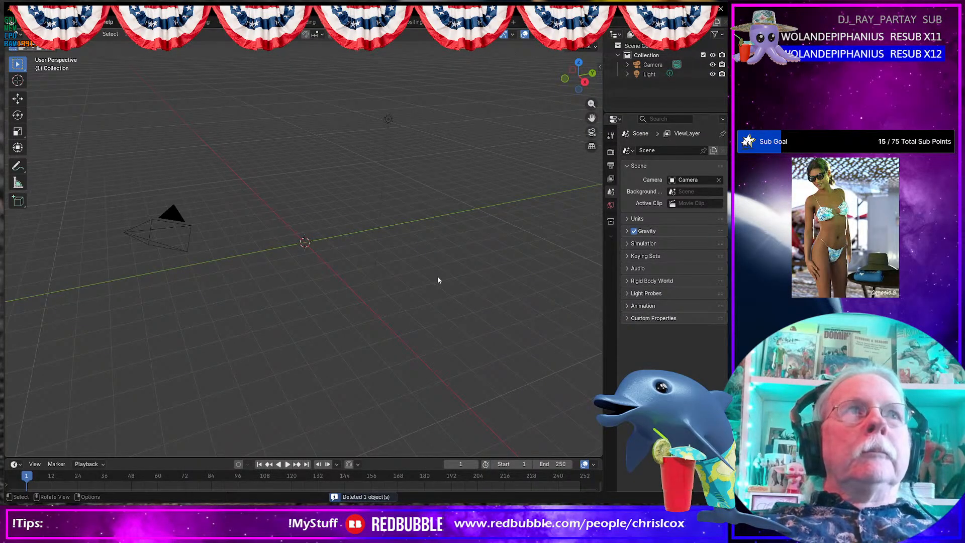
{"action": "left_click", "coordinate": [23, 22]}
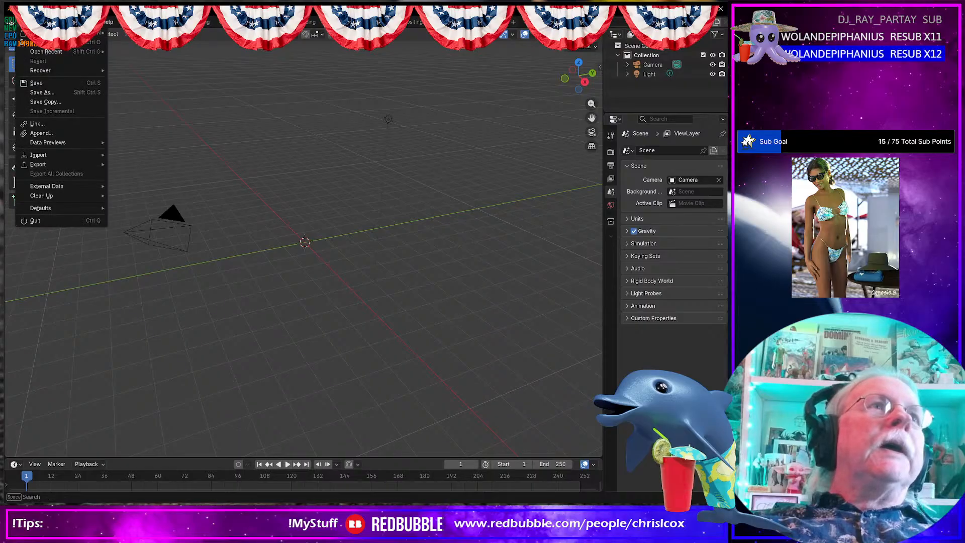
{"action": "mouse_move", "coordinate": [47, 51]}
{"action": "left_click", "coordinate": [151, 51]}
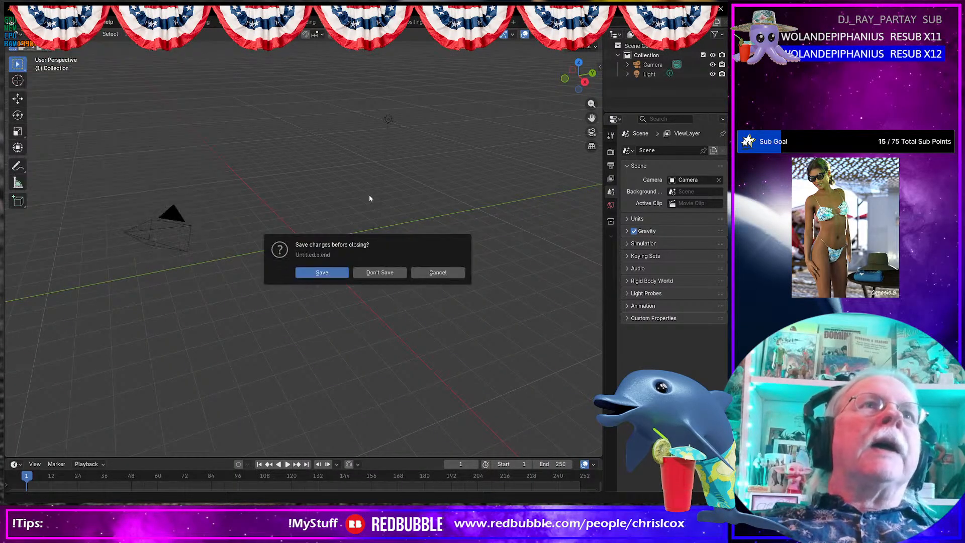
{"action": "left_click", "coordinate": [395, 275]}
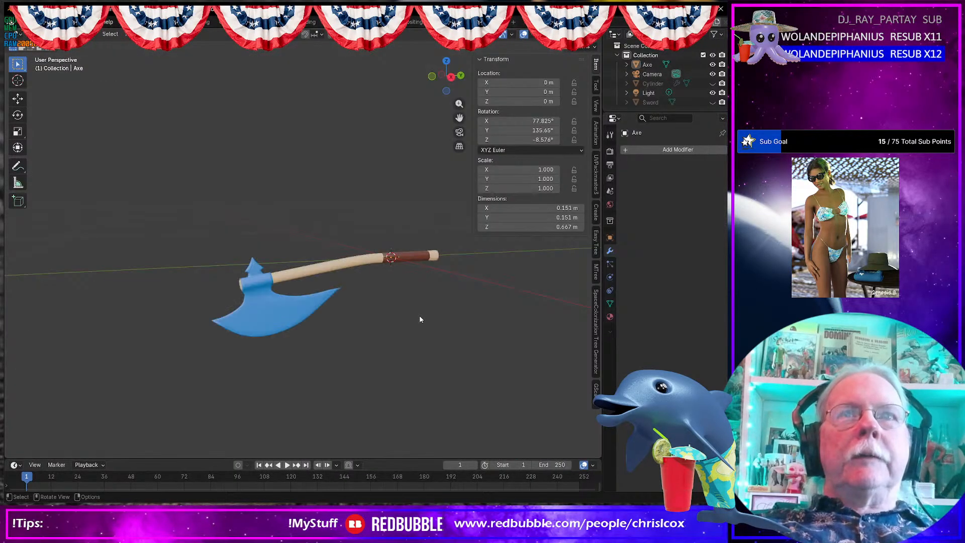
- Select the Axe object and enter Edit Mode close up on its brown handle grip
{"action": "left_click", "coordinate": [420, 260]}
{"action": "scroll", "coordinate": [384, 290], "scroll_direction": "up", "scroll_amount": 4}
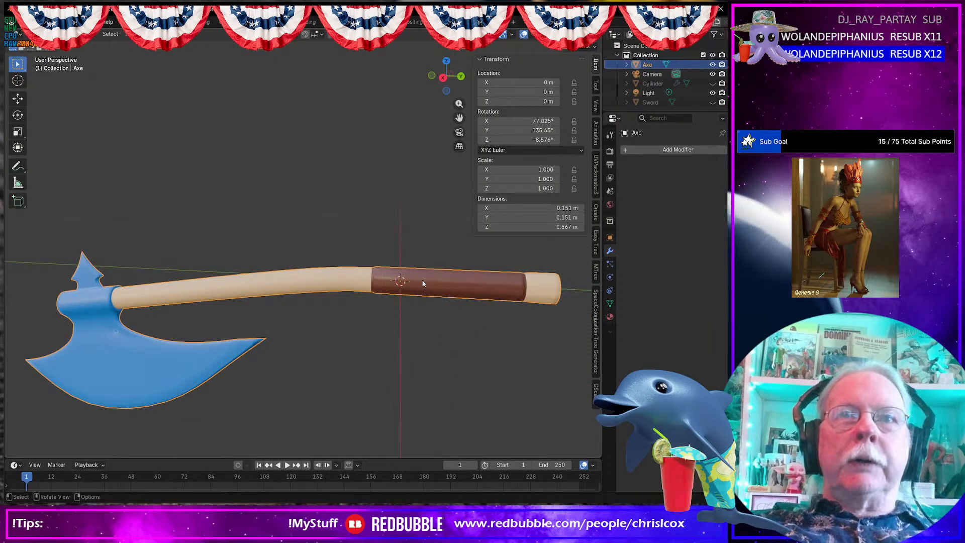
{"action": "key", "text": "Tab"}
{"action": "scroll", "coordinate": [404, 279], "scroll_direction": "up", "scroll_amount": 5}
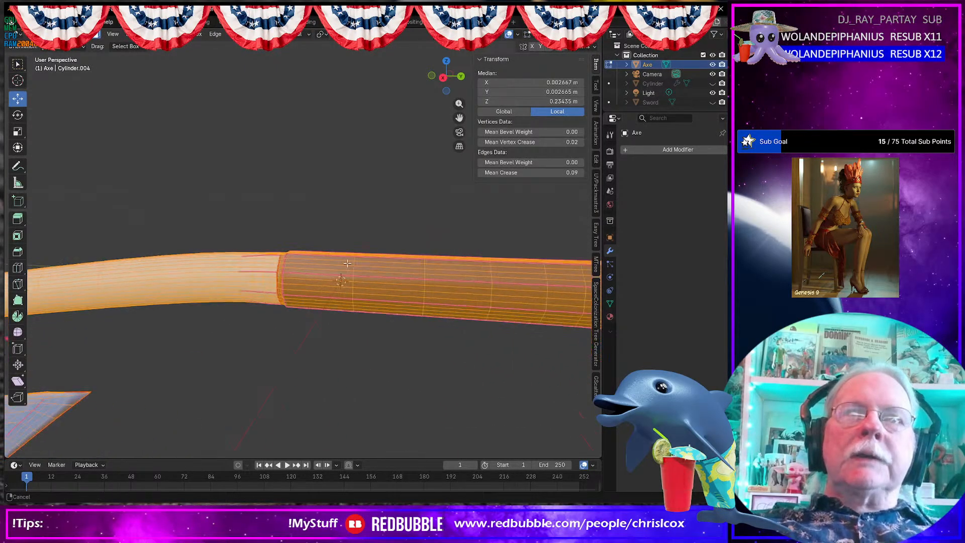
{"action": "left_click", "coordinate": [360, 276], "text": "alt"}
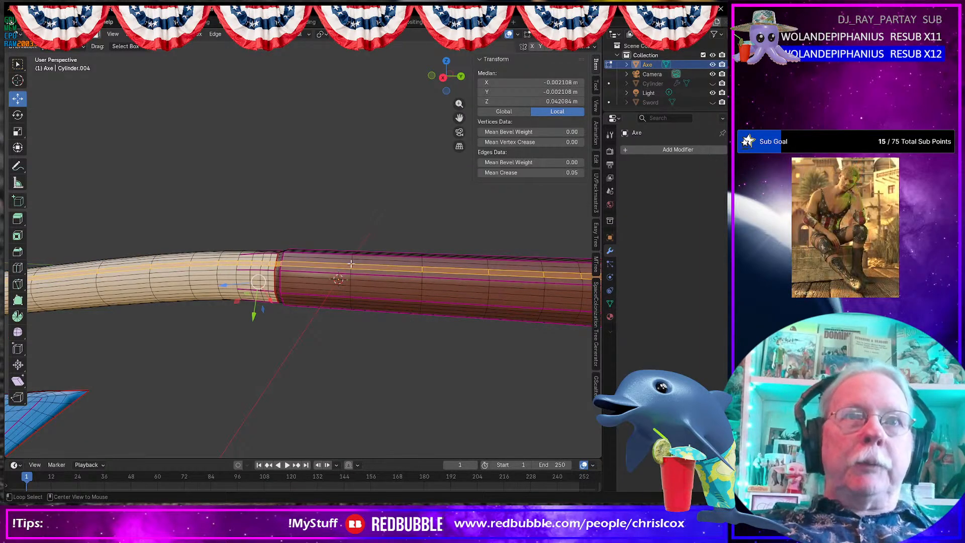
{"action": "left_click", "coordinate": [353, 263], "text": "alt"}
{"action": "middle_click_drag", "start_coordinate": [450, 283], "coordinate": [381, 296], "text": "shift"}
{"action": "key", "text": "alt+a"}
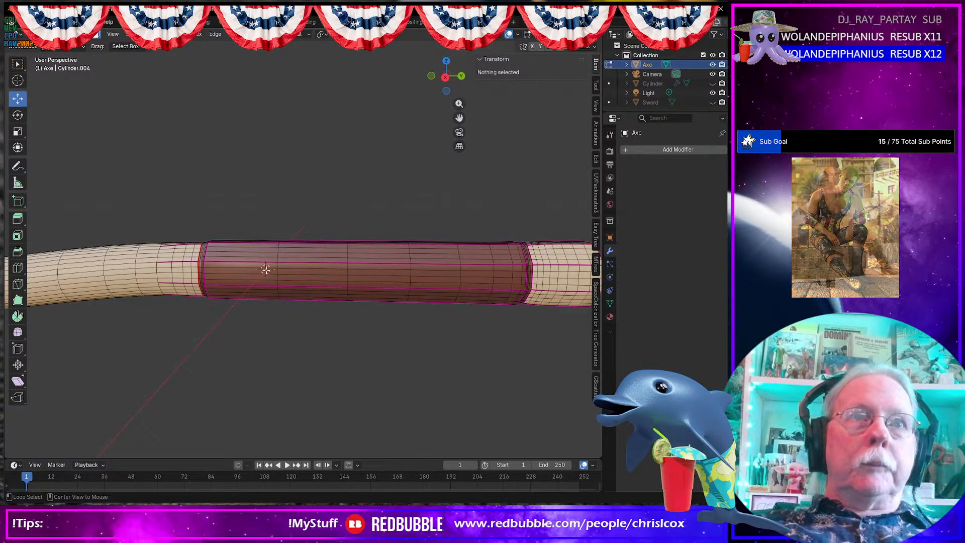
- Select the first wide face loop around the brown grip, just past the rim facing the axe head
{"action": "left_click", "coordinate": [256, 269], "text": "alt"}
{"action": "middle_click_drag", "start_coordinate": [255, 269], "coordinate": [338, 279]}
{"action": "scroll", "coordinate": [345, 283], "scroll_direction": "up", "scroll_amount": 4}
{"action": "scroll", "coordinate": [340, 280], "scroll_direction": "down", "scroll_amount": 3}
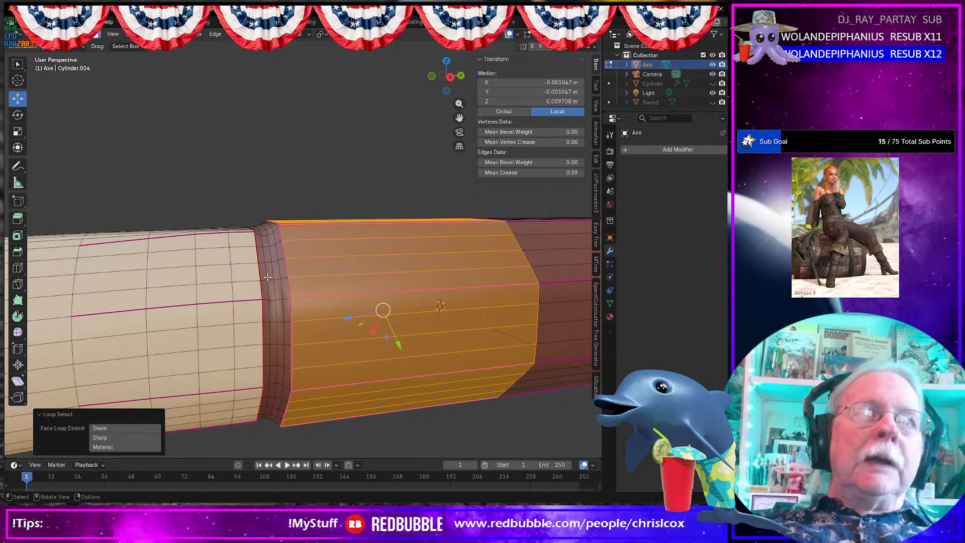
{"action": "middle_click_drag", "start_coordinate": [268, 277], "coordinate": [263, 276]}
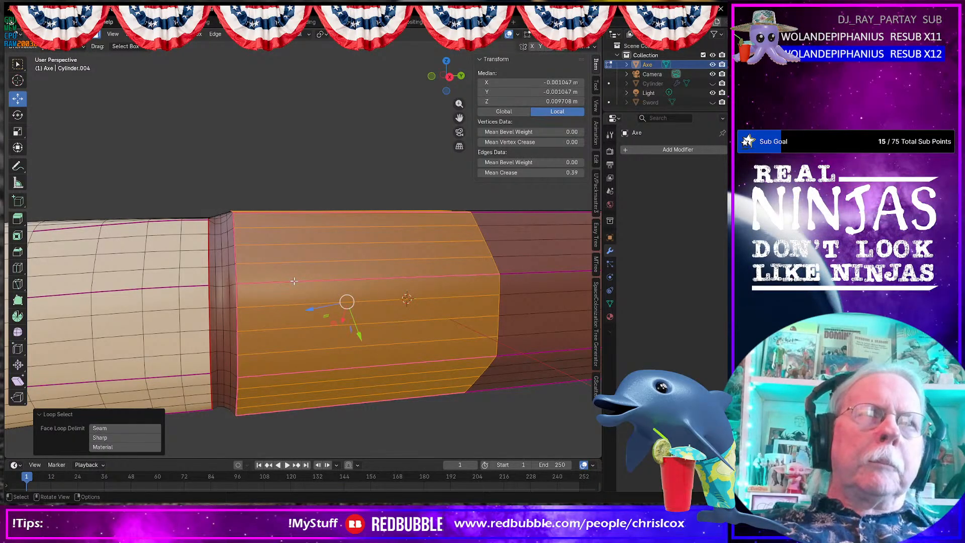
{"action": "scroll", "coordinate": [294, 281], "scroll_direction": "down", "scroll_amount": 5}
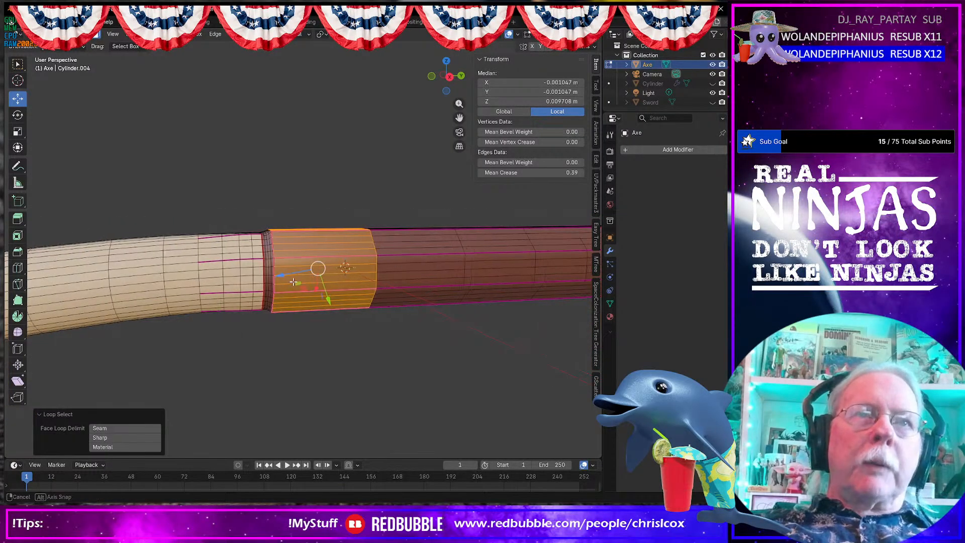
{"action": "middle_click_drag", "start_coordinate": [301, 281], "coordinate": [287, 282]}
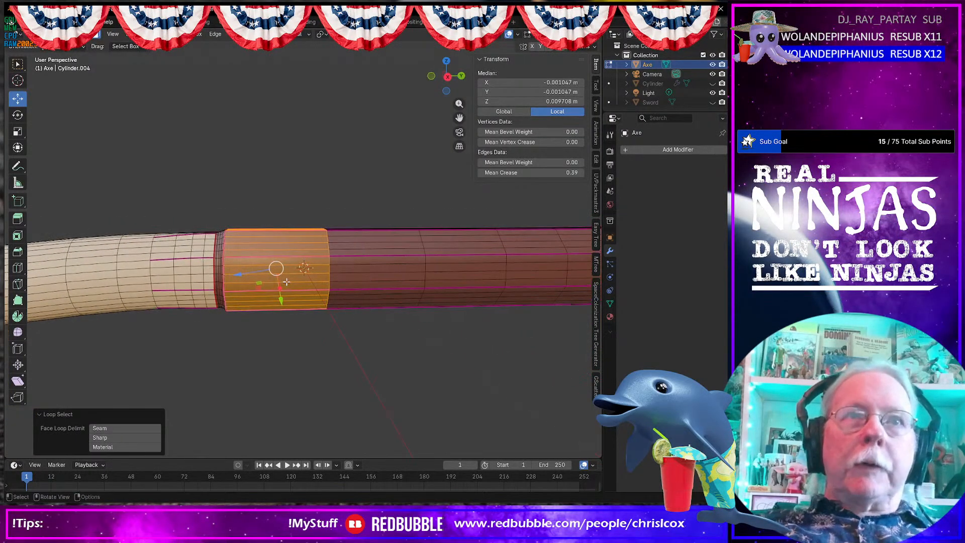
- Extend the selection with the remaining face loops along the brown grip, up to the rim at its far end
{"action": "left_click", "coordinate": [391, 267], "text": "alt+shift"}
{"action": "left_click", "coordinate": [475, 265], "text": "alt+shift"}
{"action": "middle_click_drag", "start_coordinate": [518, 276], "coordinate": [500, 276]}
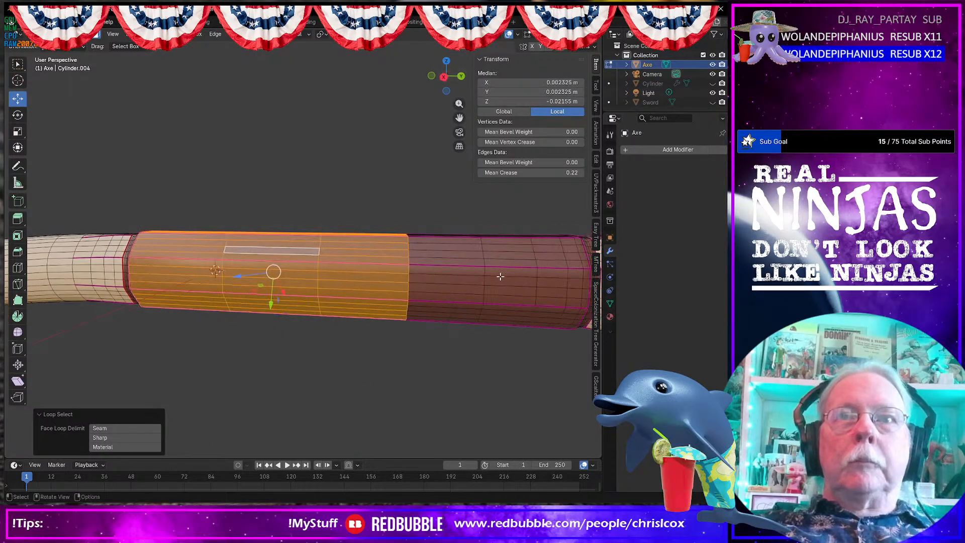
{"action": "left_click", "coordinate": [460, 277], "text": "alt+shift"}
{"action": "left_click", "coordinate": [508, 277], "text": "alt+shift"}
{"action": "left_click", "coordinate": [552, 279], "text": "alt+shift"}
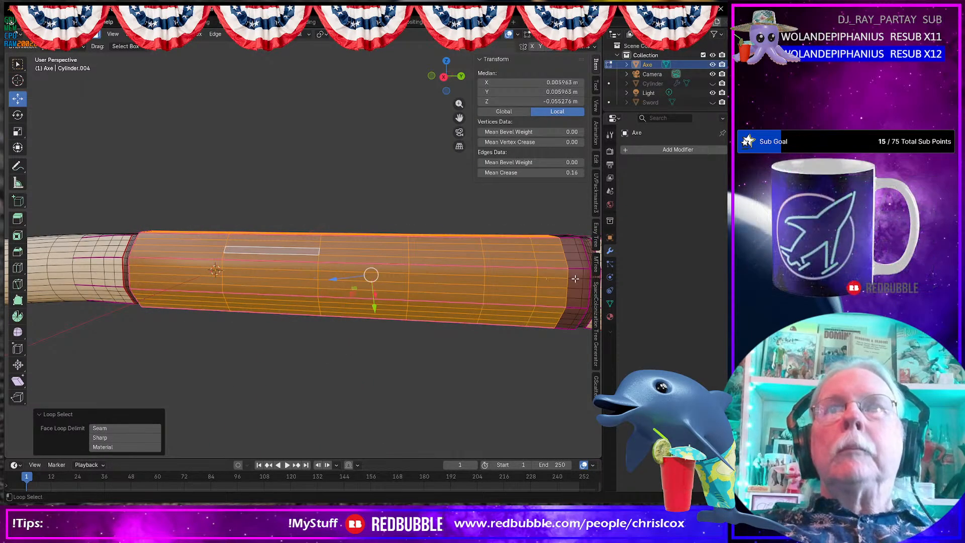
{"action": "left_click", "coordinate": [576, 280], "text": "alt+shift"}
{"action": "left_click", "coordinate": [584, 280], "text": "alt+shift"}
{"action": "middle_click_drag", "start_coordinate": [582, 280], "coordinate": [420, 289]}
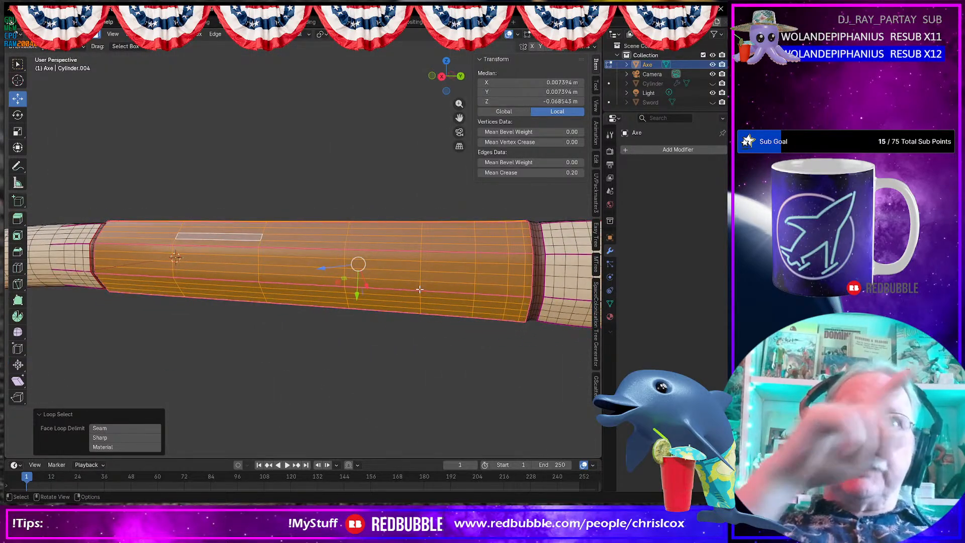
- Try scaling the selected grip faces with the local Y axis excluded, and undo the attempts
{"action": "key", "text": "s"}
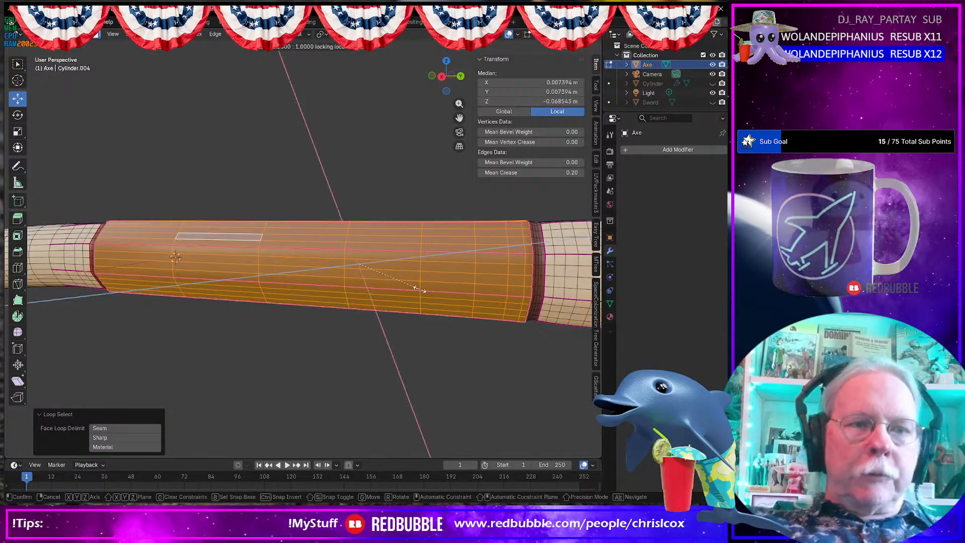
{"action": "key", "text": "shift+y"}
{"action": "key", "text": "shift+y"}
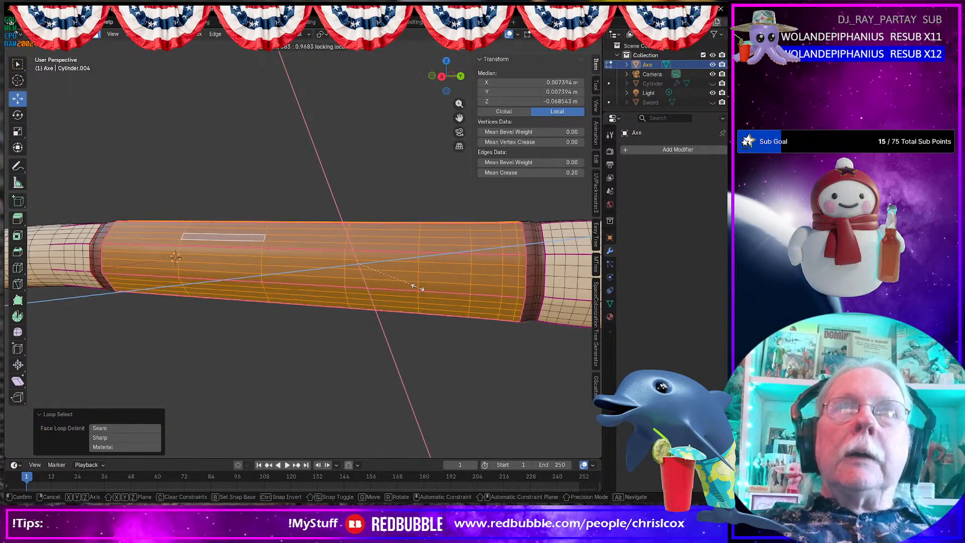
{"action": "left_click", "coordinate": [417, 287]}
{"action": "key", "text": "ctrl+z"}
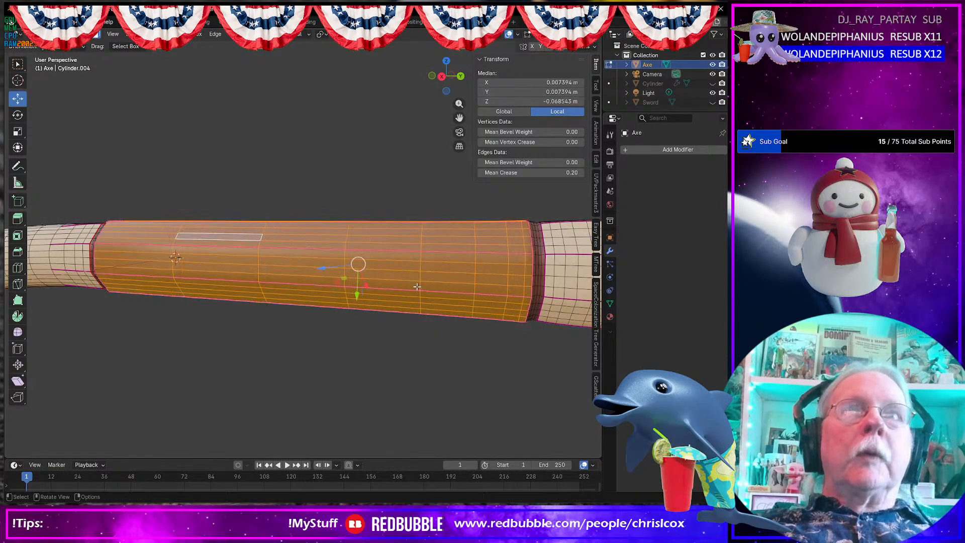
{"action": "middle_click_drag", "start_coordinate": [417, 287], "coordinate": [430, 289]}
{"action": "key", "text": "s"}
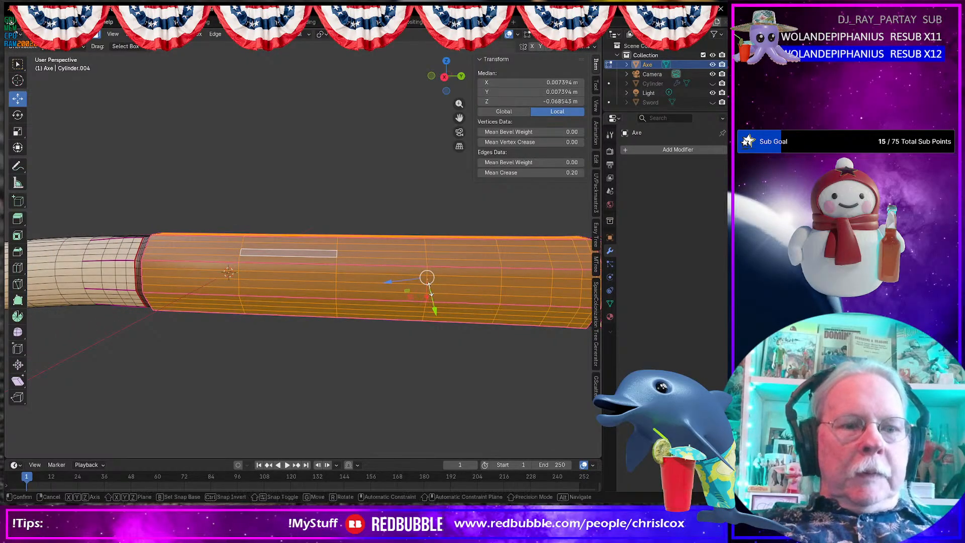
{"action": "key", "text": "shift+y"}
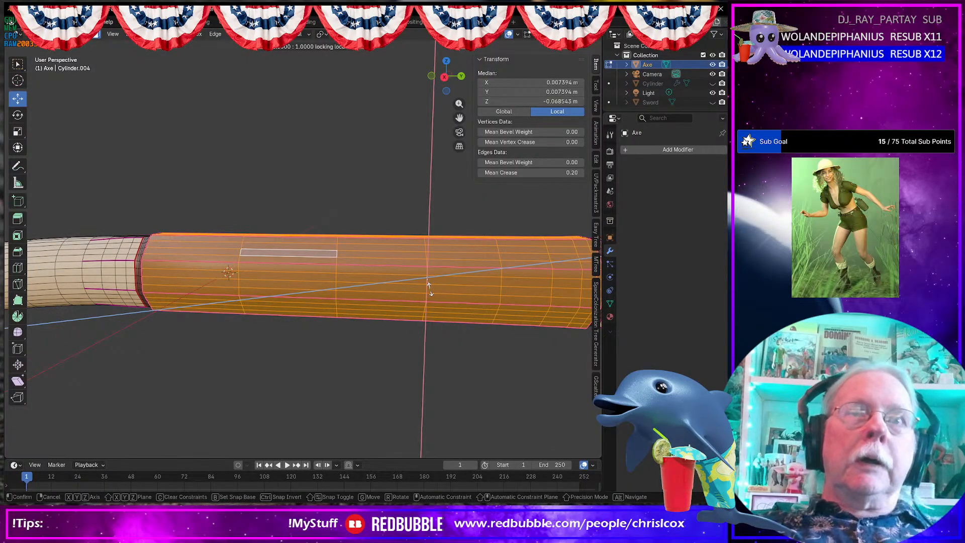
{"action": "left_click", "coordinate": [427, 278]}
{"action": "key", "text": "ctrl+z"}
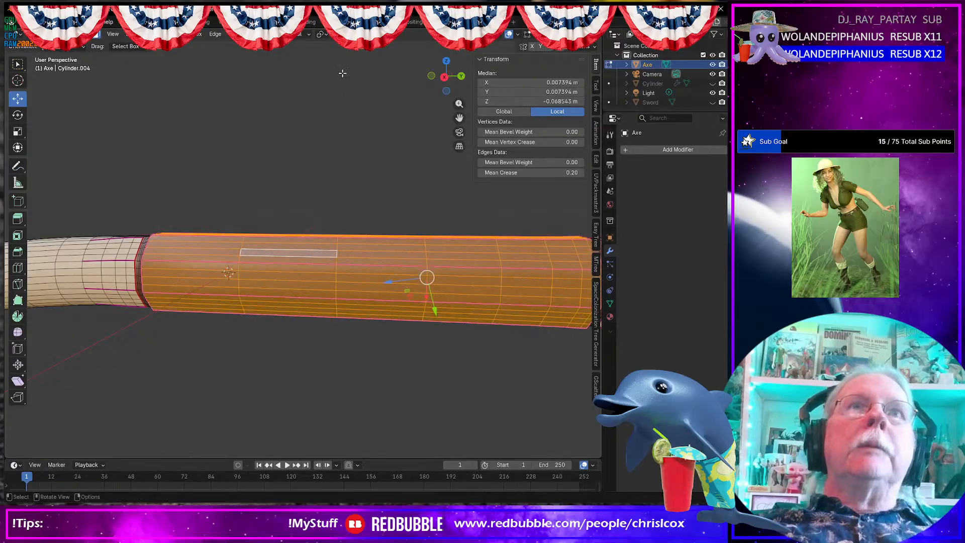
- Set the transform orientation to Global and scale the selected grip faces to 0.890 in X and Z, excluding Y
{"action": "left_click", "coordinate": [309, 34]}
{"action": "left_click", "coordinate": [279, 64]}
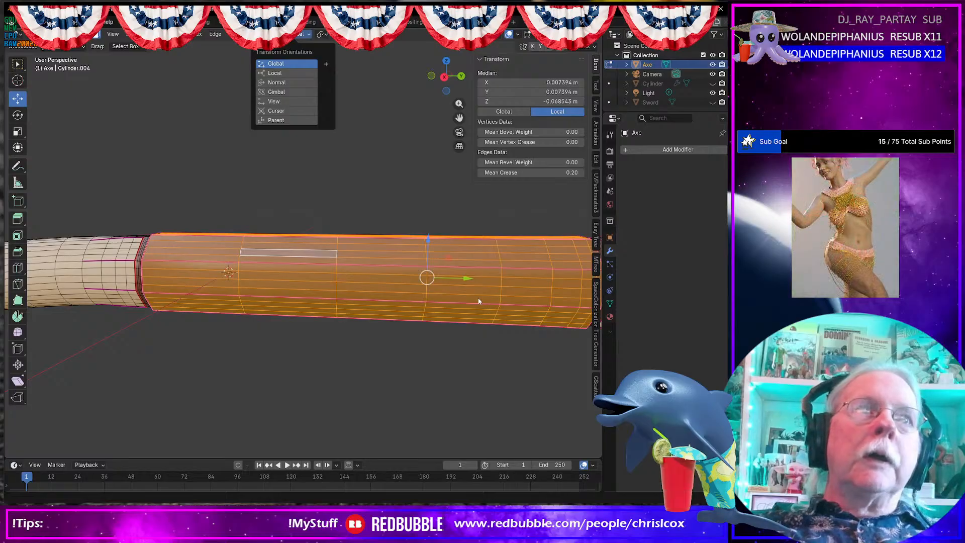
{"action": "key", "text": "s"}
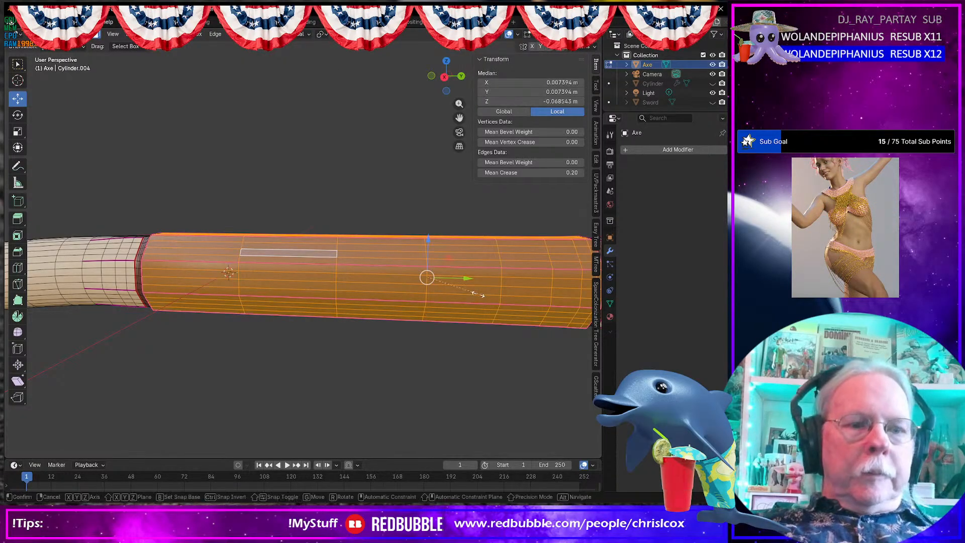
{"action": "key", "text": "shift+y"}
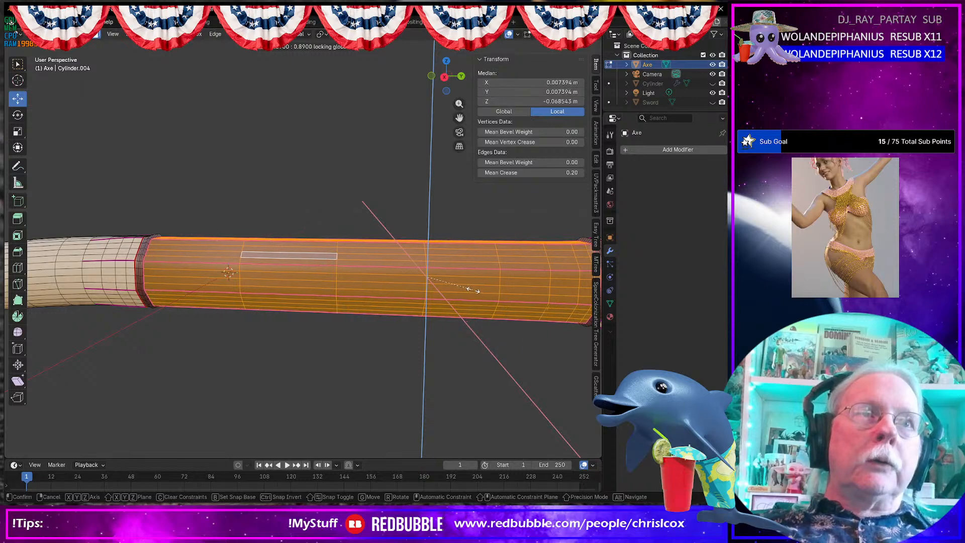
{"action": "left_click", "coordinate": [472, 290]}
{"action": "scroll", "coordinate": [485, 297], "scroll_direction": "down", "scroll_amount": 5}
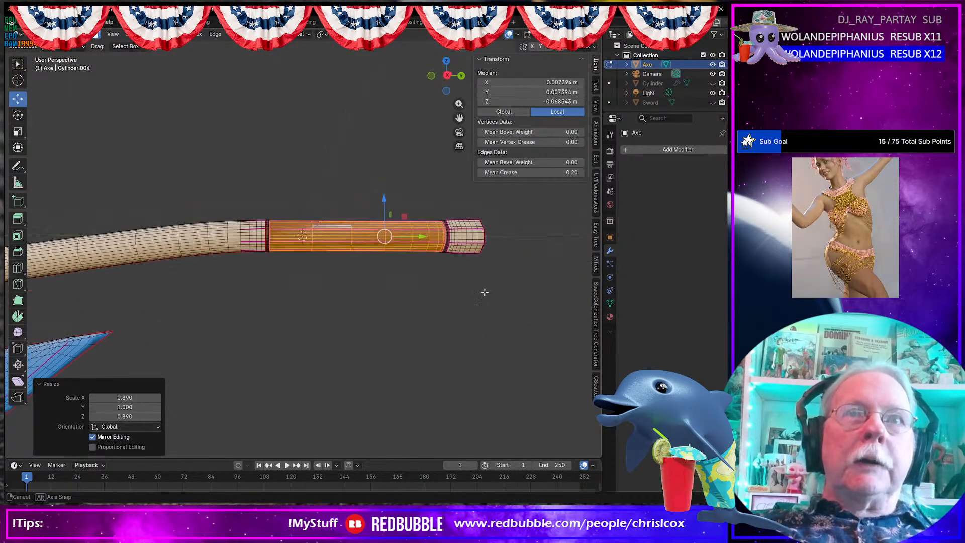
{"action": "scroll", "coordinate": [487, 300], "scroll_direction": "up", "scroll_amount": 6}
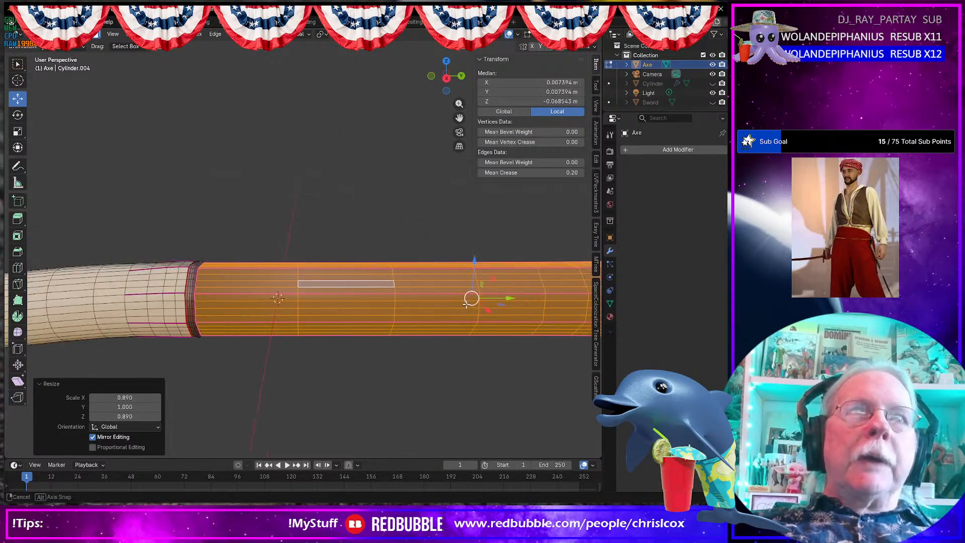
{"action": "middle_click_drag", "start_coordinate": [462, 301], "coordinate": [459, 301]}
{"action": "scroll", "coordinate": [459, 302], "scroll_direction": "up", "scroll_amount": 2}
{"action": "scroll", "coordinate": [459, 302], "scroll_direction": "down", "scroll_amount": 4}
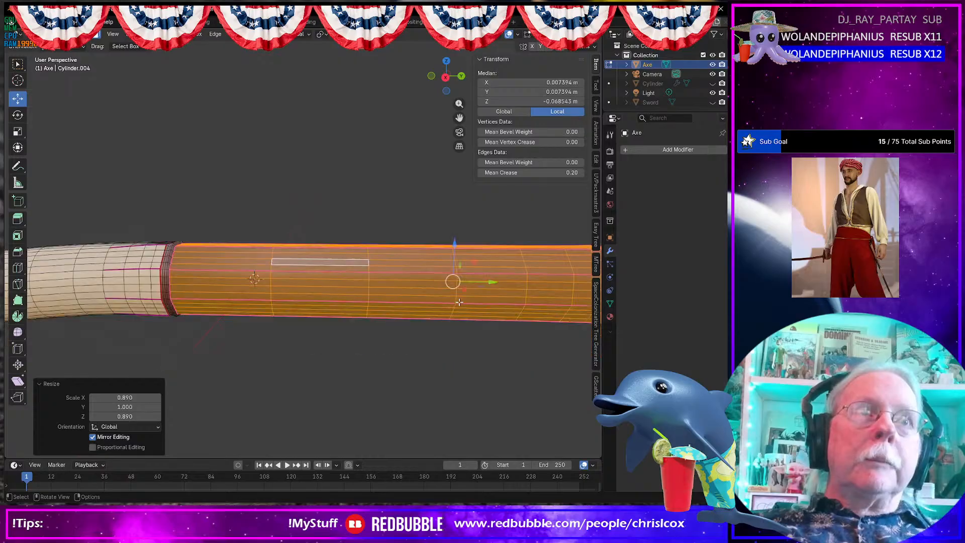
{"action": "scroll", "coordinate": [443, 305], "scroll_direction": "down", "scroll_amount": 7}
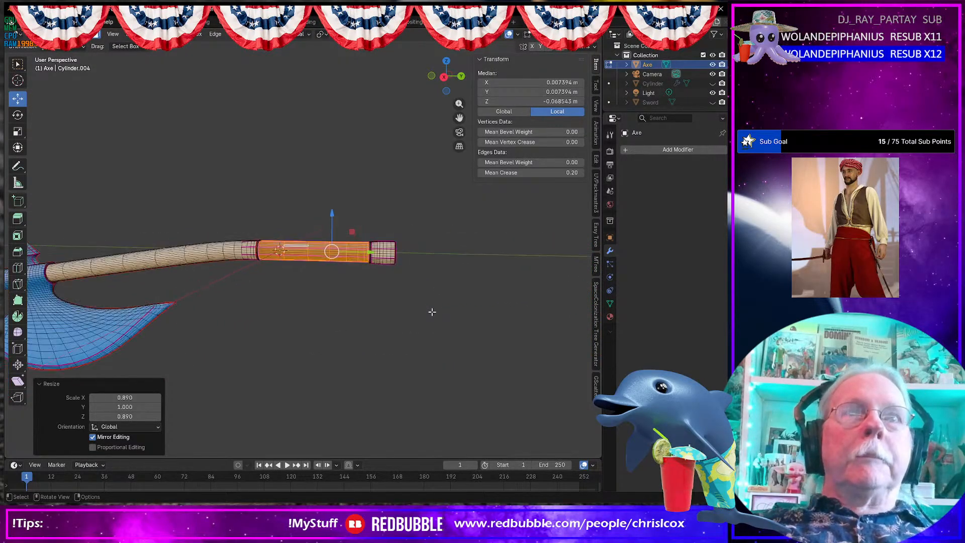
- Enlarge the timeline area and change its editor type to Asset Browser
{"action": "left_click_drag", "start_coordinate": [351, 459], "coordinate": [375, 378]}
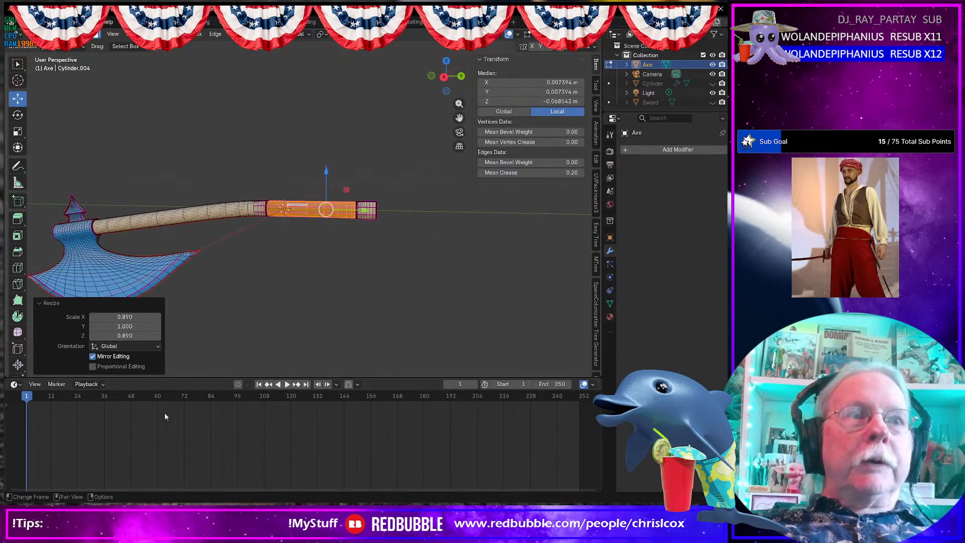
{"action": "left_click", "coordinate": [18, 385]}
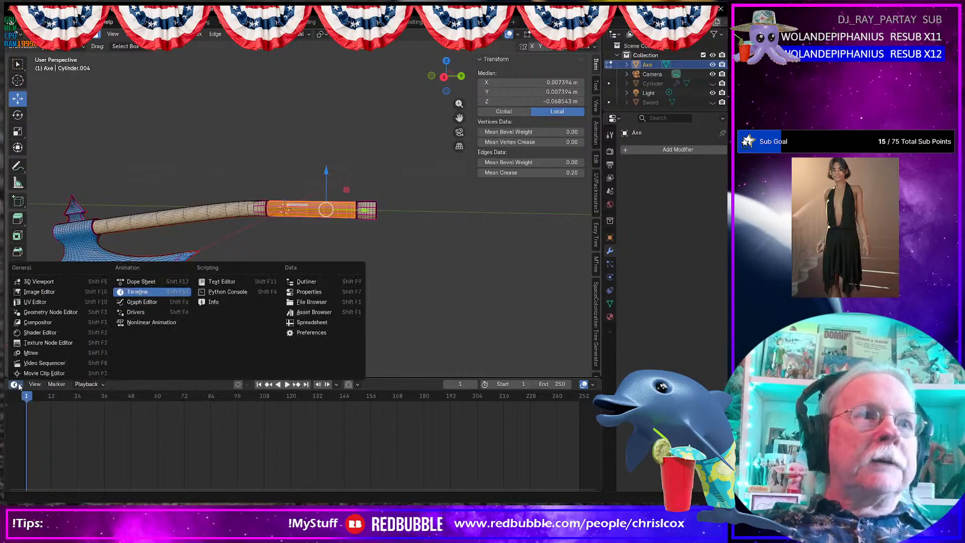
{"action": "left_click", "coordinate": [321, 314]}
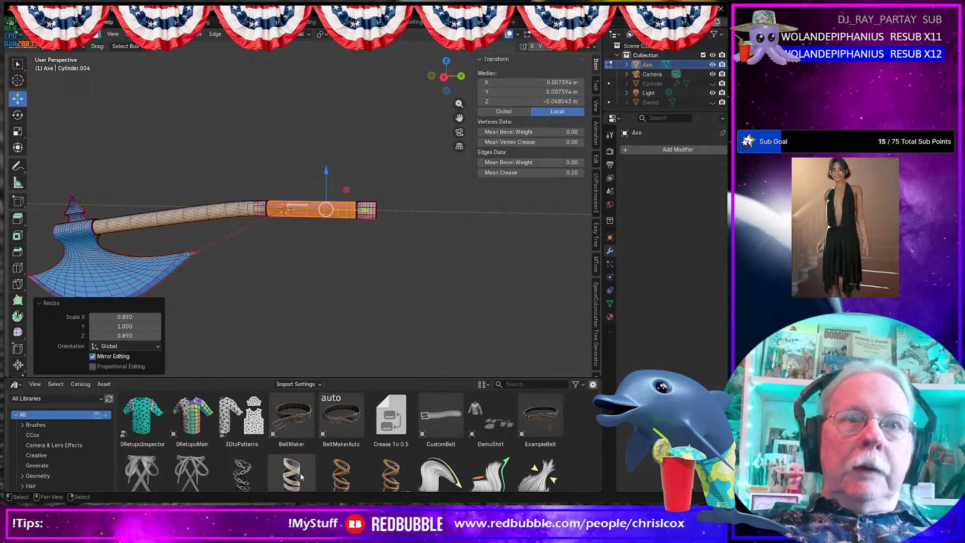
- Leave mesh editing and return the axe to Object Mode
{"action": "left_click_drag", "start_coordinate": [297, 476], "coordinate": [360, 213]}
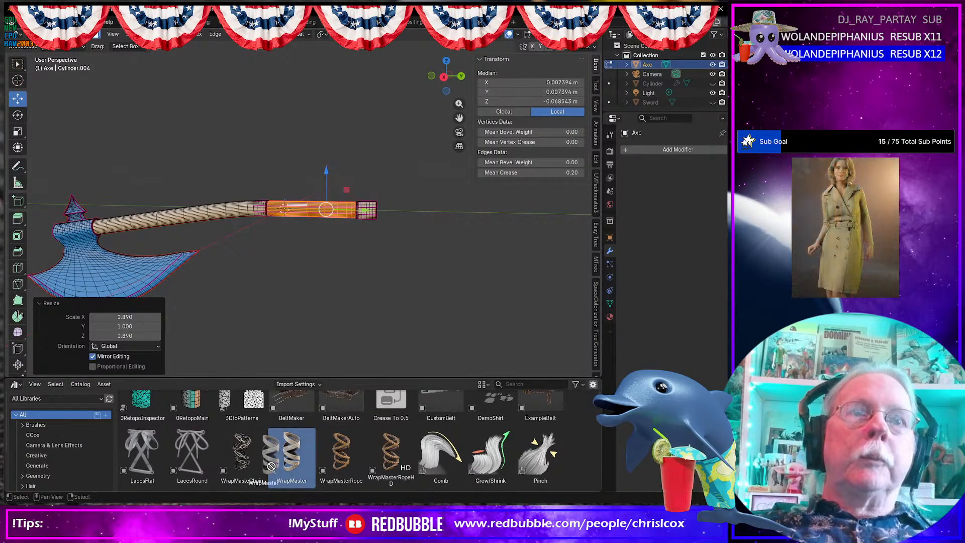
{"action": "left_click", "coordinate": [372, 260]}
{"action": "key", "text": "Tab"}
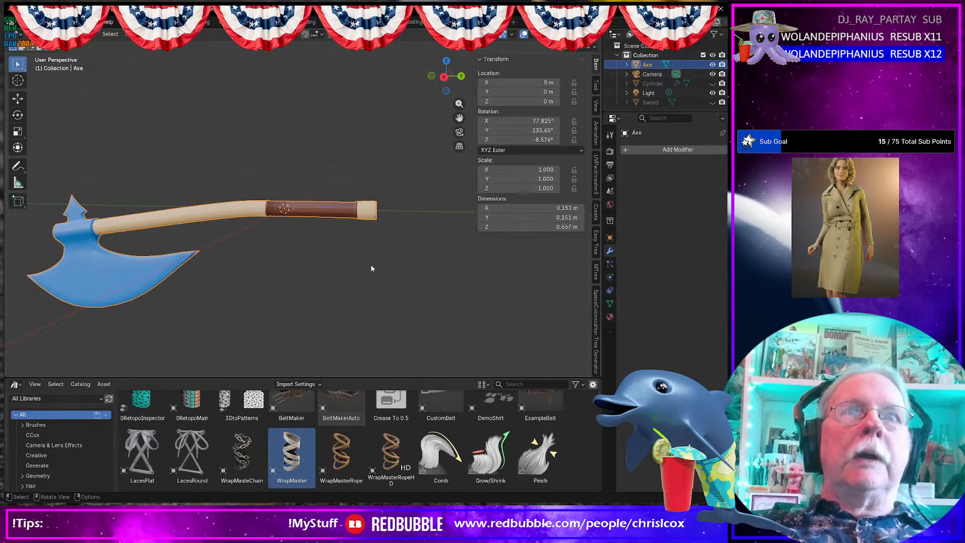
- Place the WrapMaster asset on the brown grip and rotate it 97.3° in Top view to run along the handle
{"action": "scroll", "coordinate": [378, 264], "scroll_direction": "down", "scroll_amount": 3}
{"action": "left_click_drag", "start_coordinate": [301, 465], "coordinate": [346, 205]}
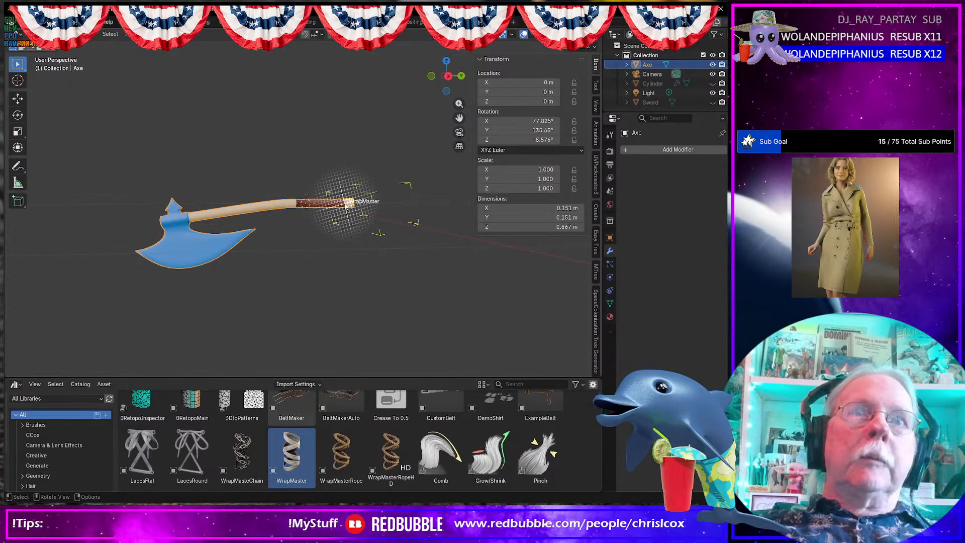
{"action": "left_click_drag", "start_coordinate": [356, 254], "coordinate": [363, 256]}
{"action": "middle_click_drag", "start_coordinate": [363, 255], "coordinate": [374, 313]}
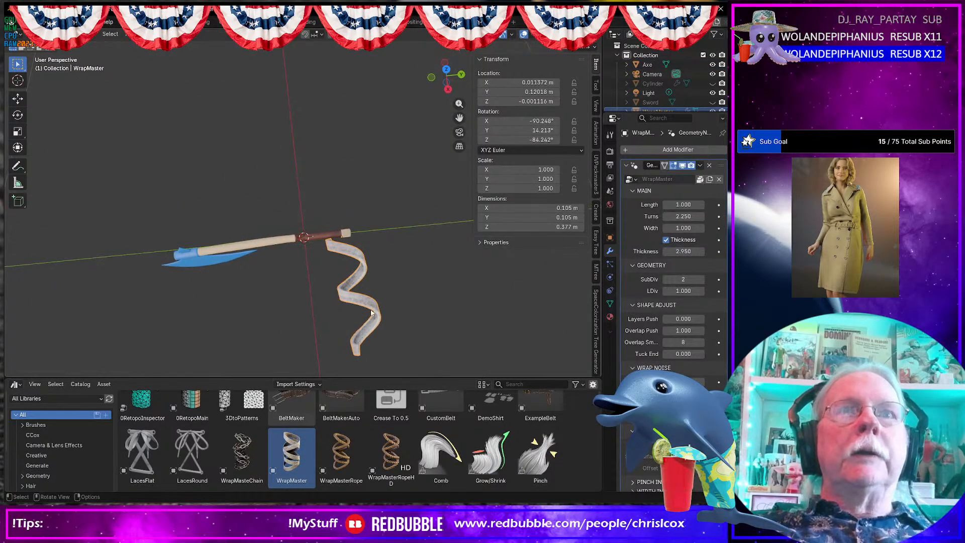
{"action": "key", "text": "KP_7"}
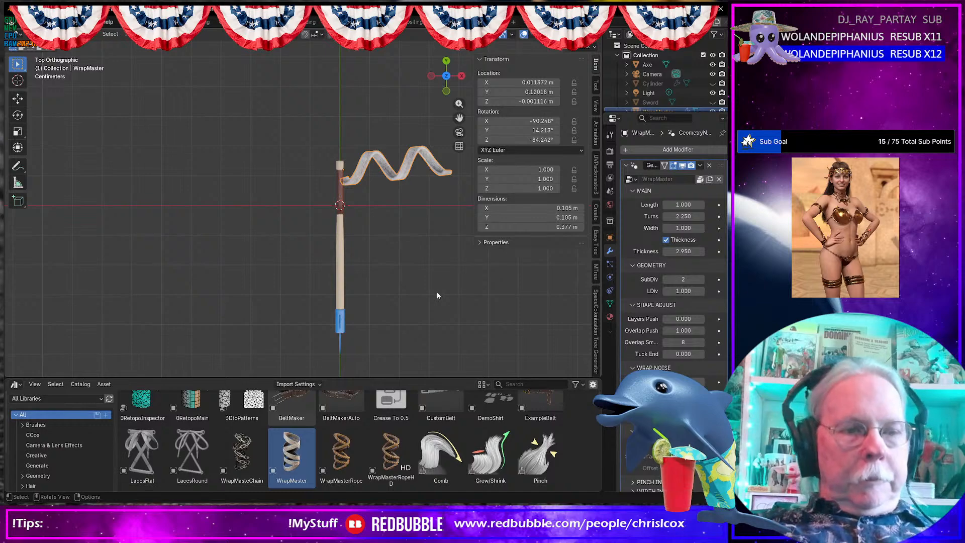
{"action": "key", "text": "r"}
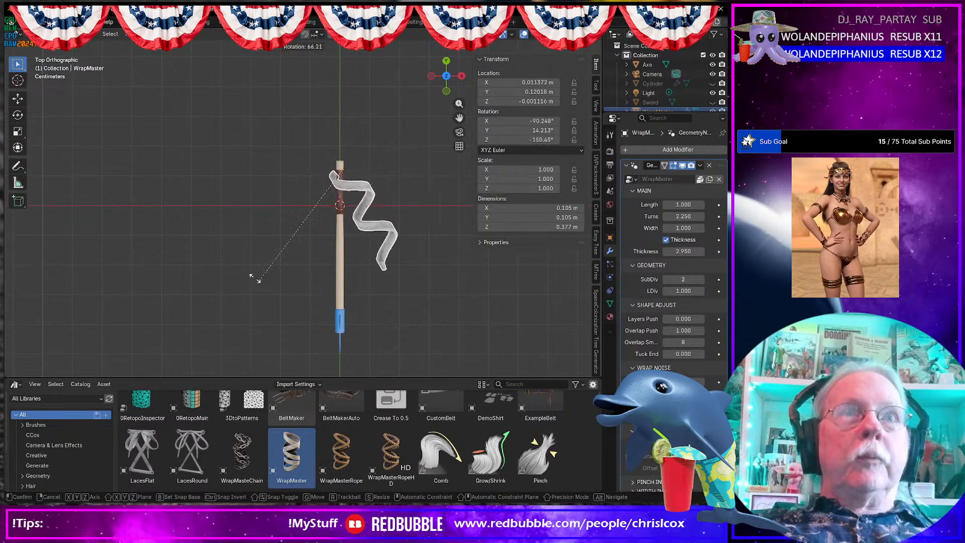
{"action": "left_click", "coordinate": [223, 217]}
{"action": "middle_click_drag", "start_coordinate": [224, 217], "coordinate": [315, 211]}
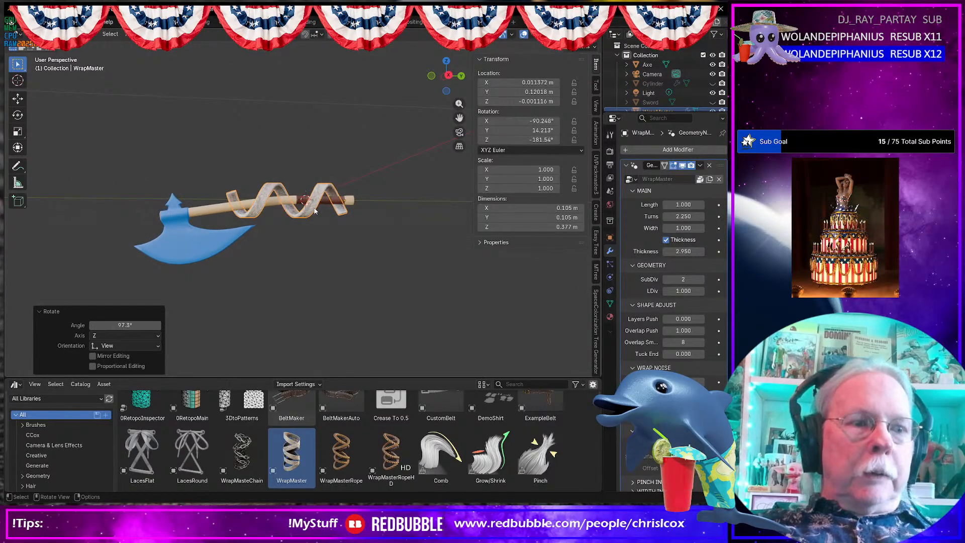
- Try to edit the placed WrapMaster mesh, and delete the wrap
{"action": "key", "text": "Tab"}
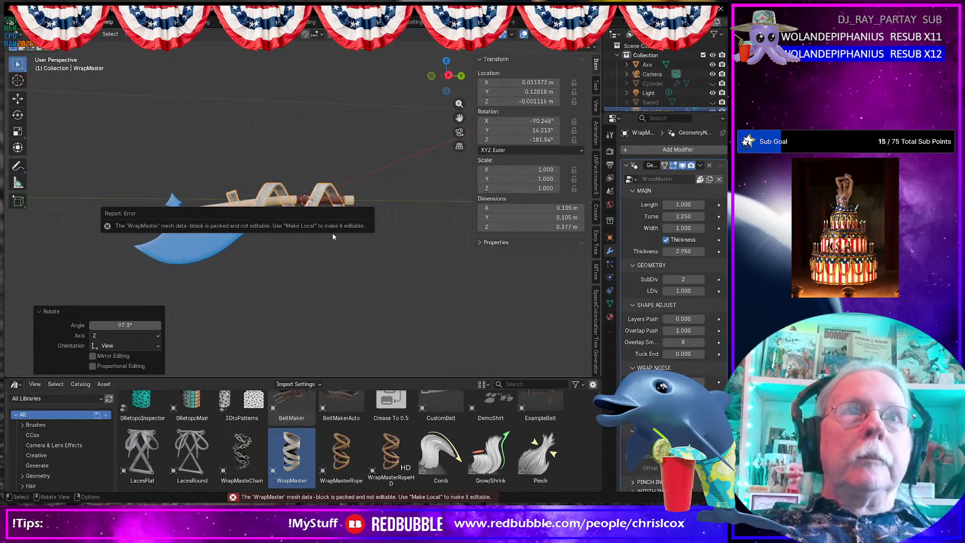
{"action": "key", "text": "Tab"}
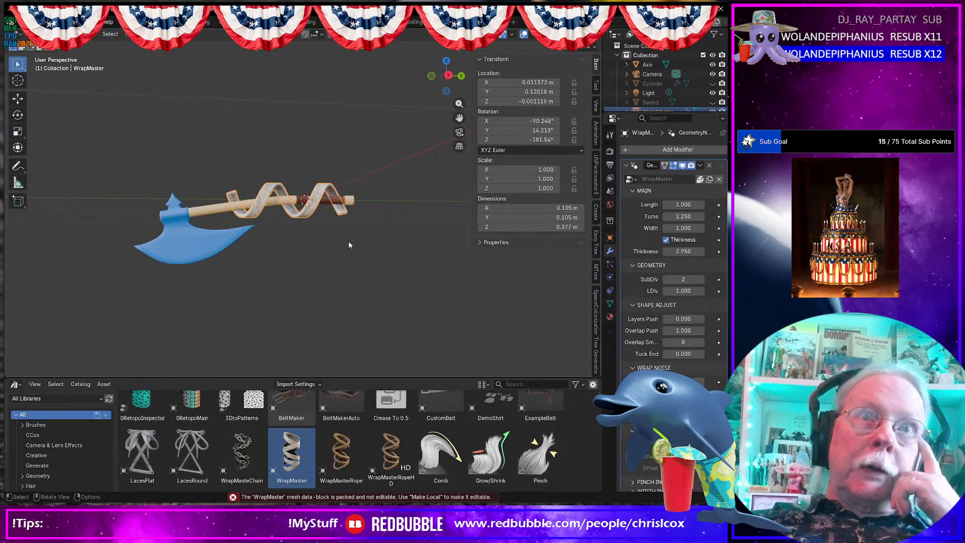
{"action": "key", "text": "Delete"}
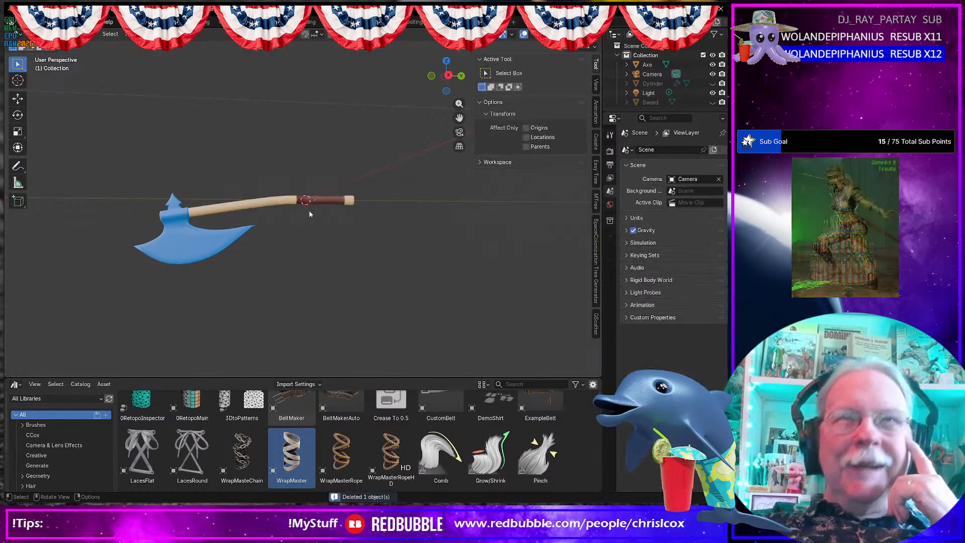
- Select the axe and save the file
{"action": "left_click", "coordinate": [329, 203]}
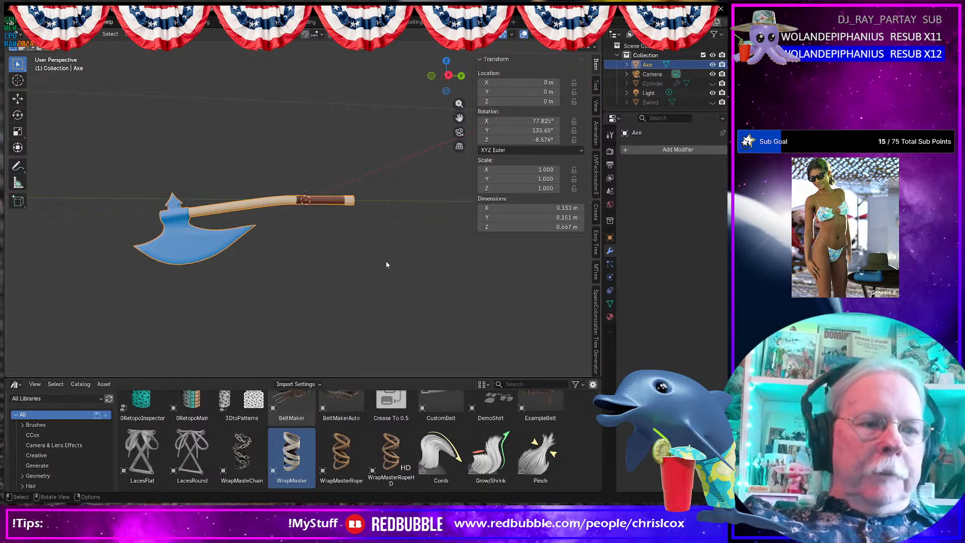
{"action": "key", "text": "s"}
{"action": "left_click", "coordinate": [385, 261]}
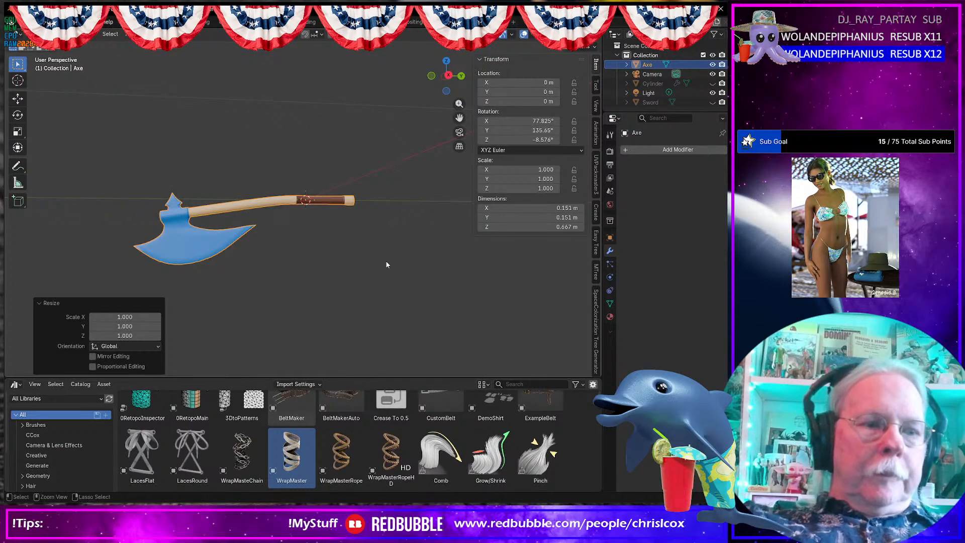
{"action": "key", "text": "ctrl+s"}
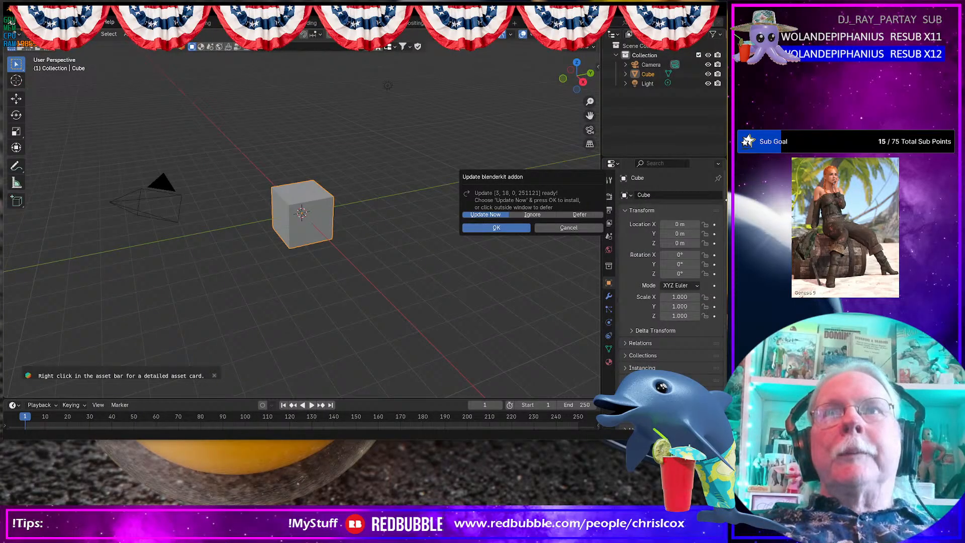
- In the other Blender version, cancel the BlenderKit add-on update and delete the default cube
{"action": "left_click", "coordinate": [567, 229]}
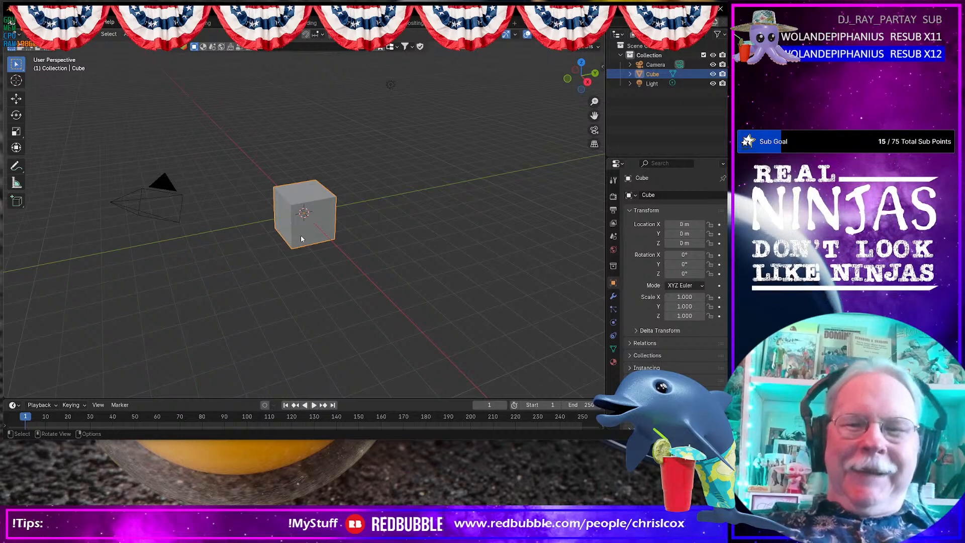
{"action": "key", "text": "Delete"}
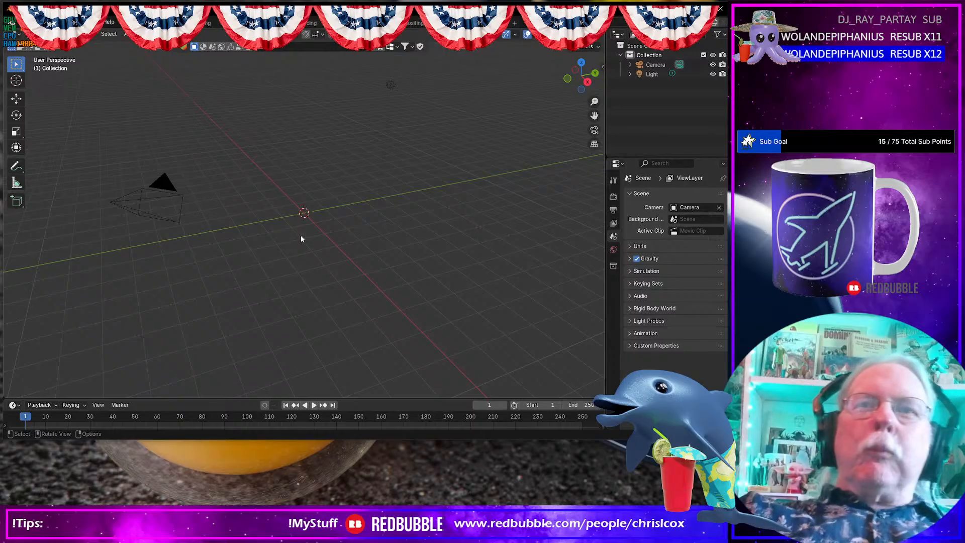
- Open Feral Fury Axe.blend from the Feral Fury WIP folder
{"action": "left_click", "coordinate": [25, 22]}
{"action": "mouse_move", "coordinate": [50, 52]}
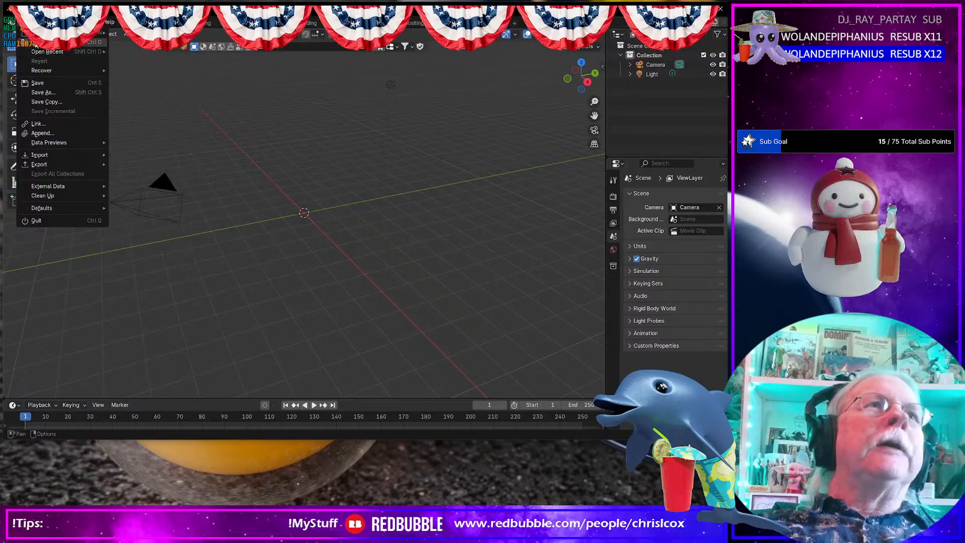
{"action": "left_click", "coordinate": [37, 220]}
{"action": "left_click", "coordinate": [381, 241]}
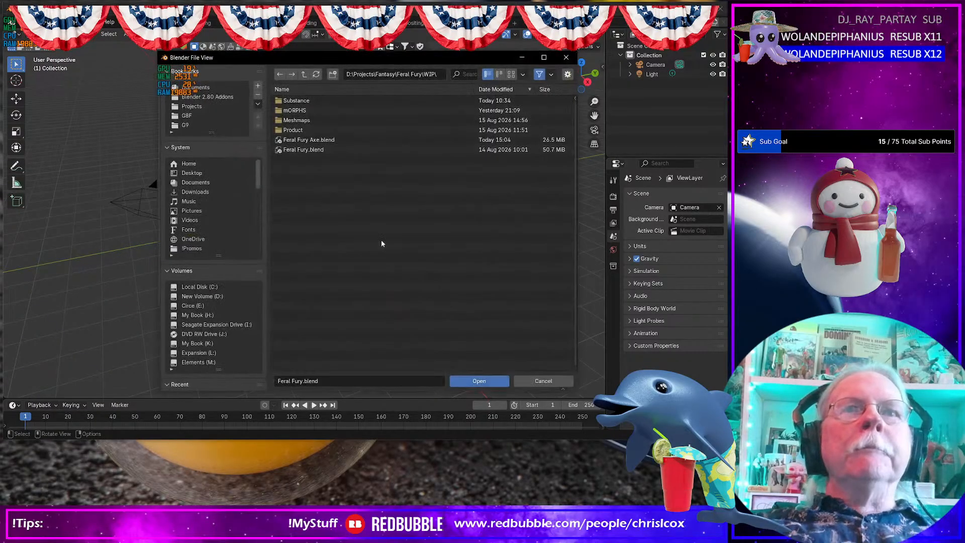
{"action": "left_click", "coordinate": [352, 140]}
{"action": "key", "text": "Return"}
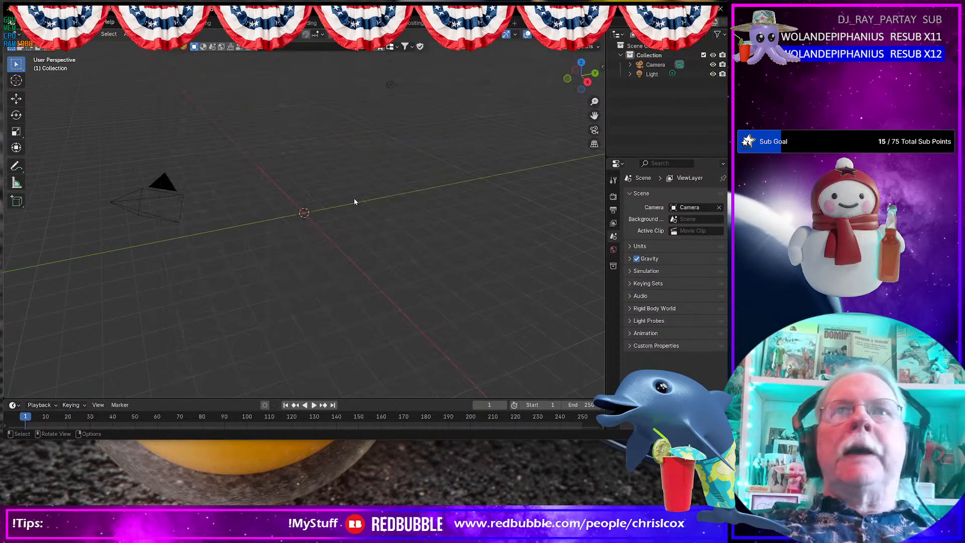
{"action": "left_click", "coordinate": [351, 239]}
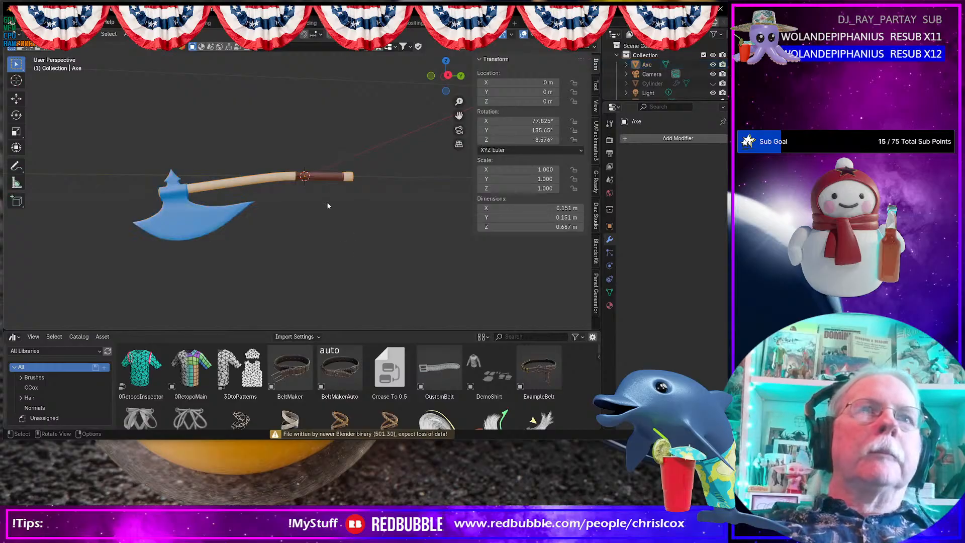
- Add the WrapMaster asset with its colliders at the butt end of the axe's brown grip
{"action": "left_click", "coordinate": [324, 182]}
{"action": "scroll", "coordinate": [322, 227], "scroll_direction": "up", "scroll_amount": 3}
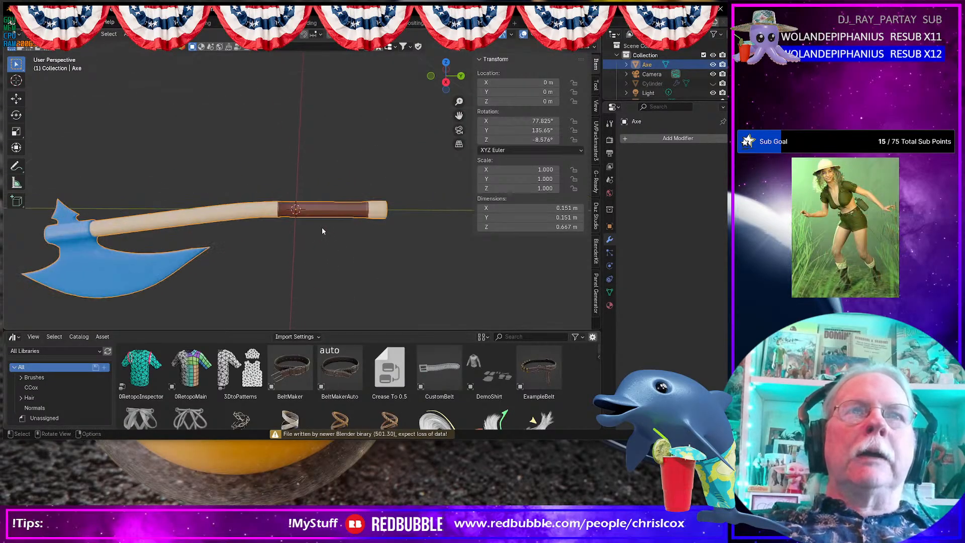
{"action": "scroll", "coordinate": [290, 397], "scroll_direction": "down", "scroll_amount": 2}
{"action": "left_click_drag", "start_coordinate": [290, 389], "coordinate": [386, 220]}
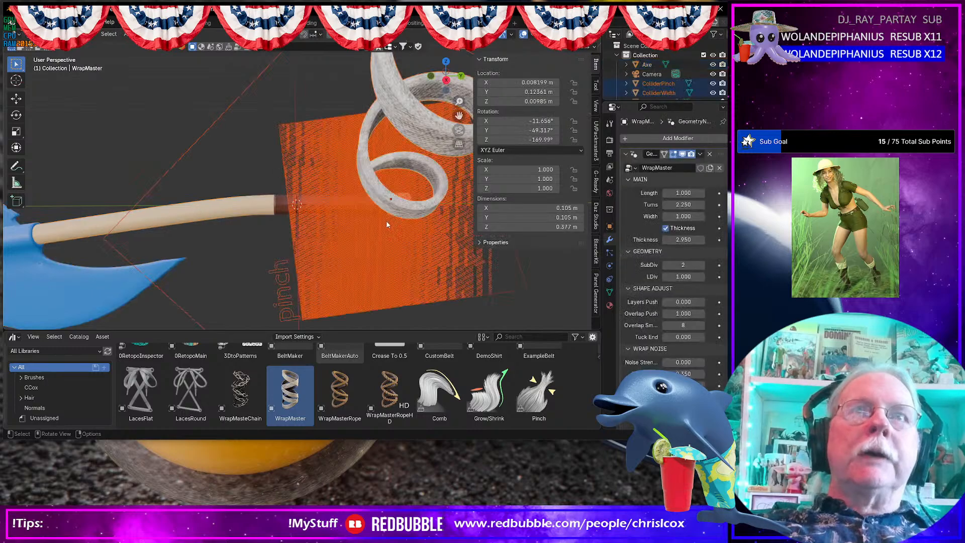
{"action": "scroll", "coordinate": [386, 221], "scroll_direction": "up", "scroll_amount": 5}
{"action": "scroll", "coordinate": [386, 222], "scroll_direction": "down", "scroll_amount": 8}
{"action": "middle_click_drag", "start_coordinate": [387, 222], "coordinate": [380, 209]}
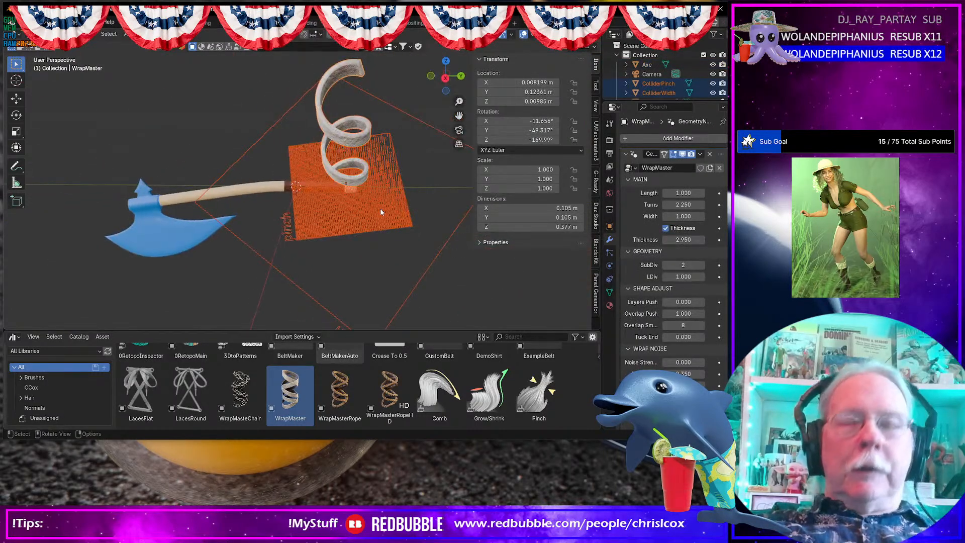
- Rotate the wrap and its colliders 81° in Top view and tilt them in Right view to line up with the handle
{"action": "key", "text": "KP_7"}
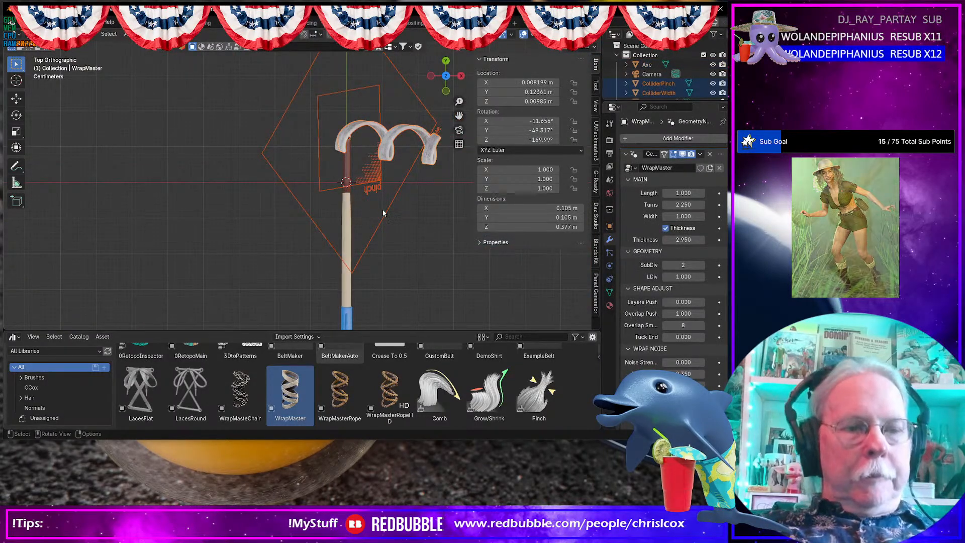
{"action": "key", "text": "r"}
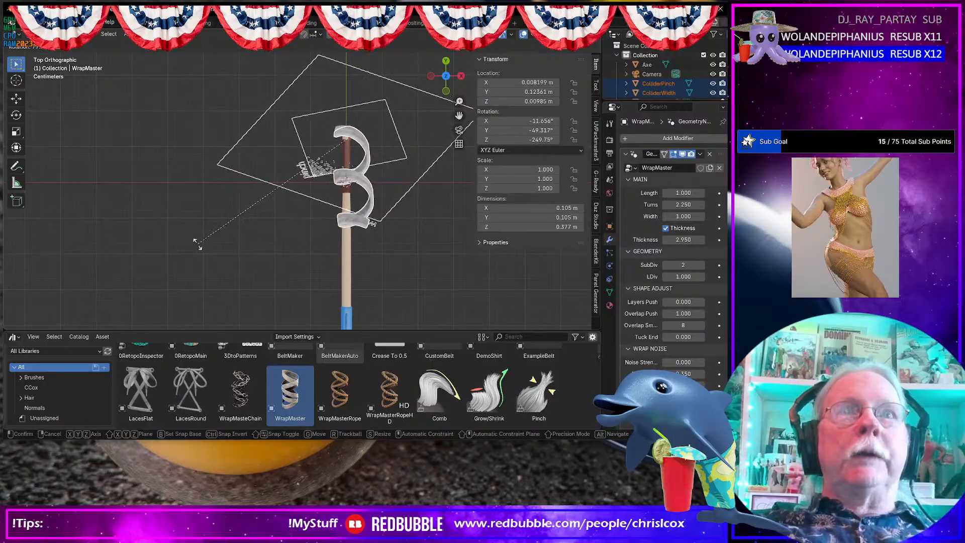
{"action": "left_click", "coordinate": [193, 244]}
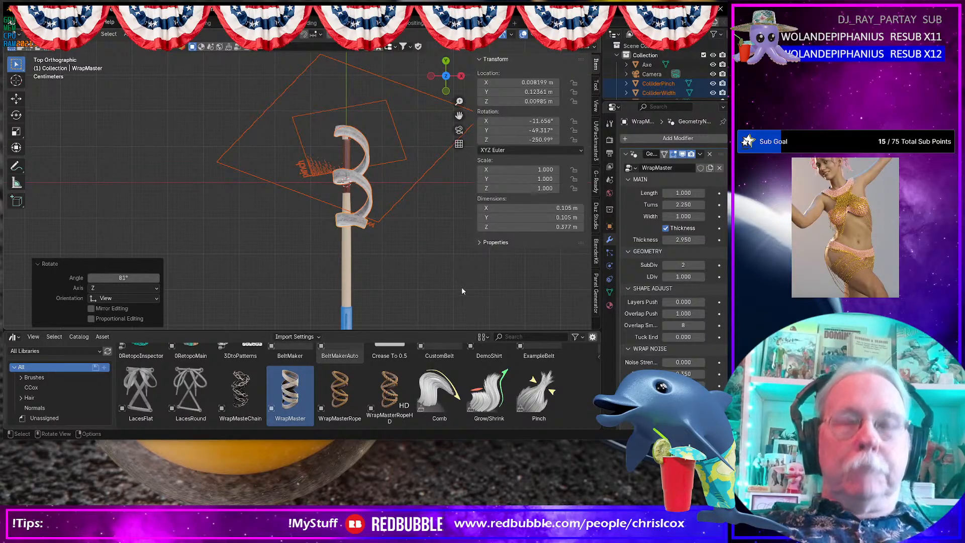
{"action": "key", "text": "KP_3"}
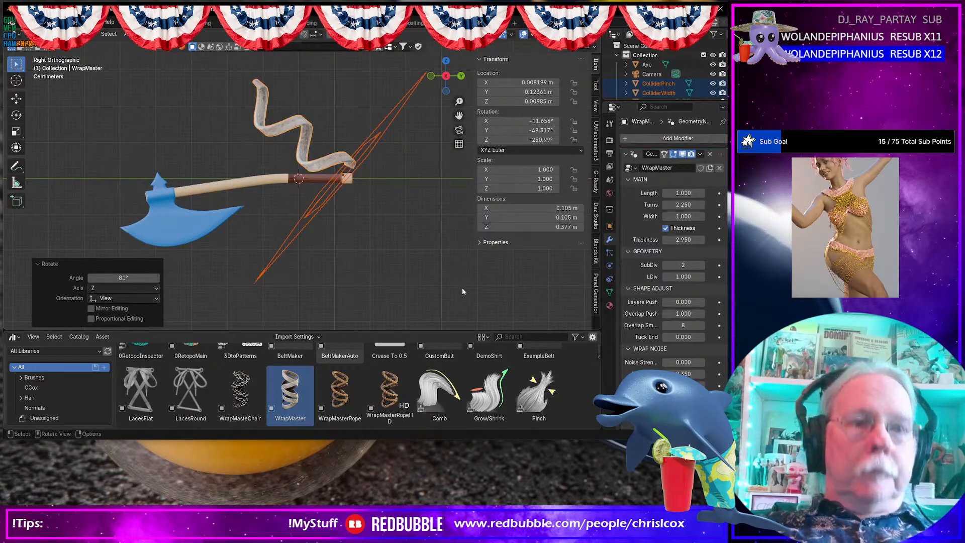
{"action": "key", "text": "r"}
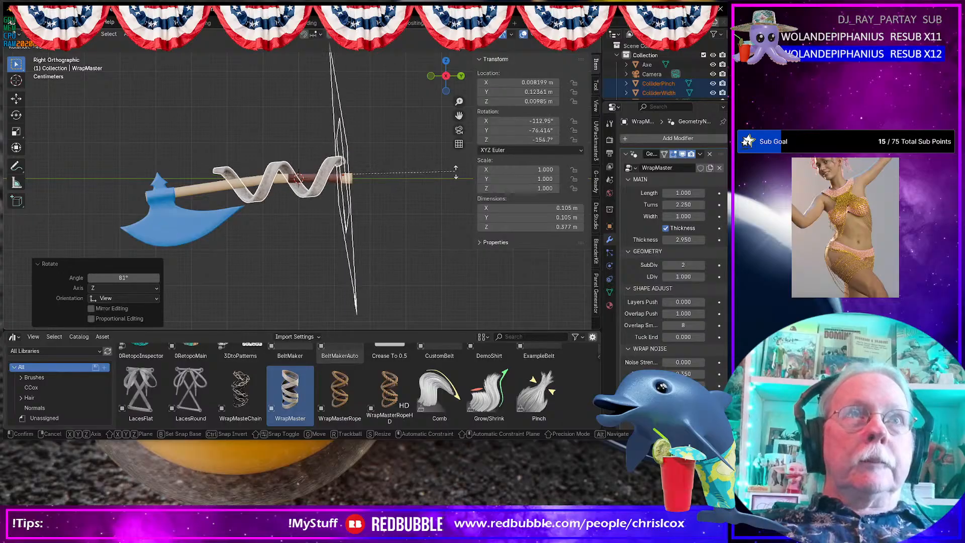
{"action": "left_click", "coordinate": [455, 177]}
- In Edit Mode, move the wrap cage's end loop nearest the axe head along Y to the grip's rim and -0.02733 m along X
{"action": "key", "text": "Tab"}
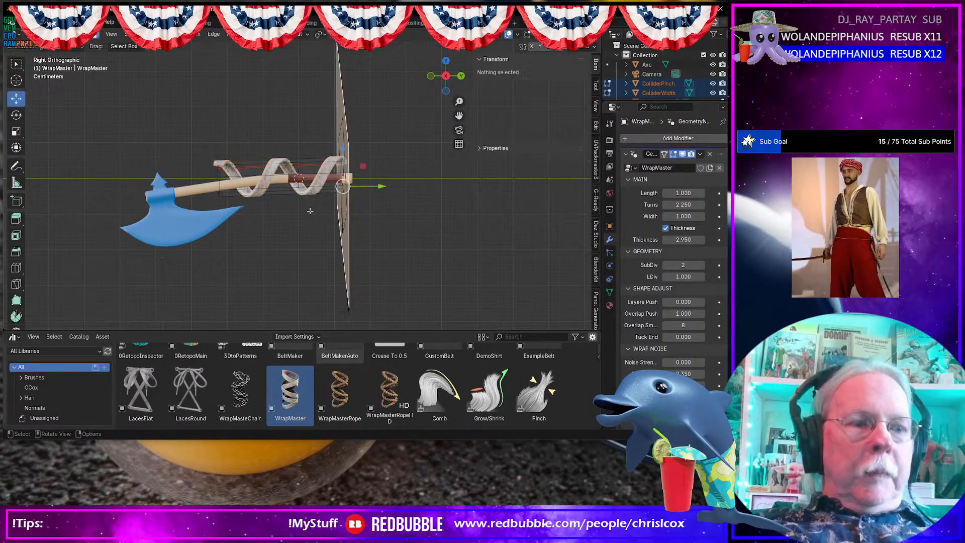
{"action": "mouse_move", "coordinate": [318, 214]}
{"action": "middle_mouse_down"}
{"action": "mouse_move", "coordinate": [359, 212]}
{"action": "mouse_move", "coordinate": [302, 216]}
{"action": "middle_mouse_up"}
{"action": "scroll", "coordinate": [278, 216], "scroll_direction": "up", "scroll_amount": 5}
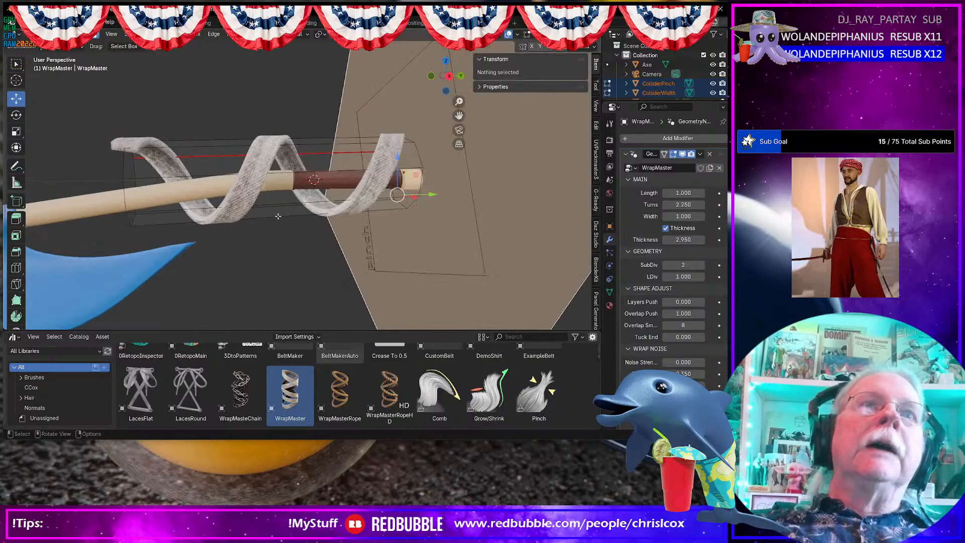
{"action": "key", "text": "alt+a"}
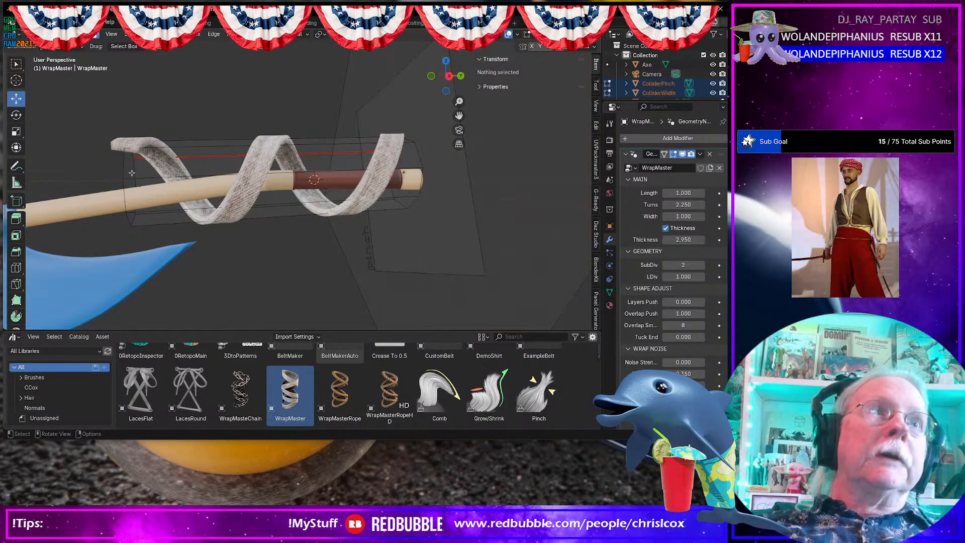
{"action": "left_click", "coordinate": [133, 166]}
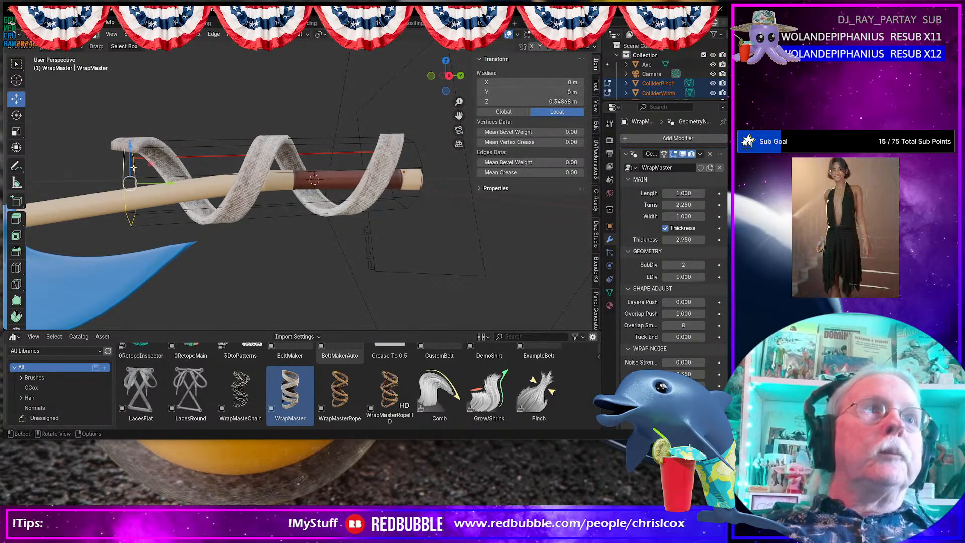
{"action": "left_click_drag", "start_coordinate": [168, 182], "coordinate": [335, 204]}
{"action": "middle_click_drag", "start_coordinate": [336, 205], "coordinate": [431, 222]}
{"action": "left_click_drag", "start_coordinate": [439, 196], "coordinate": [434, 198]}
{"action": "middle_click_drag", "start_coordinate": [434, 198], "coordinate": [418, 242]}
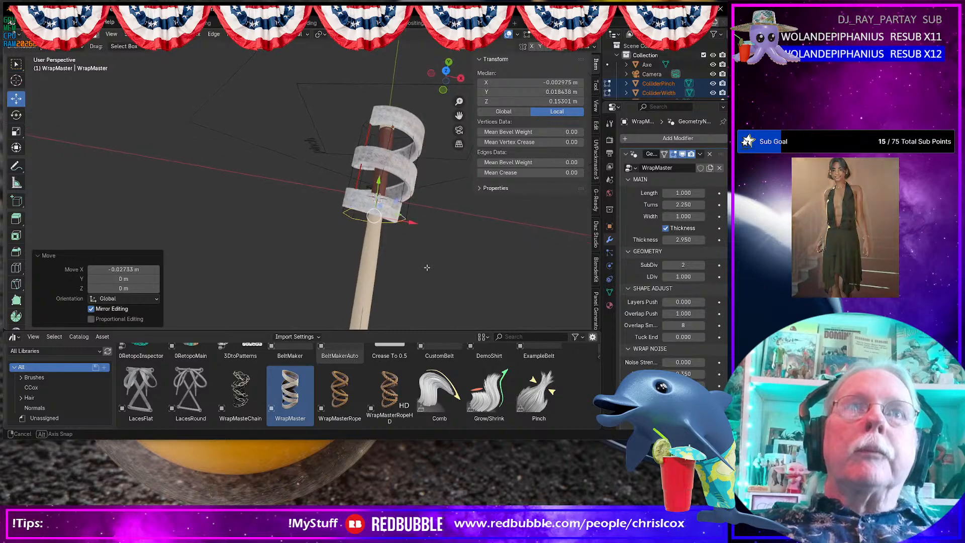
- Nudge the wrap cage's end loop nearest the axe head 0.00368 m along X and 0.001129 m along Y
{"action": "left_click_drag", "start_coordinate": [411, 222], "coordinate": [418, 221]}
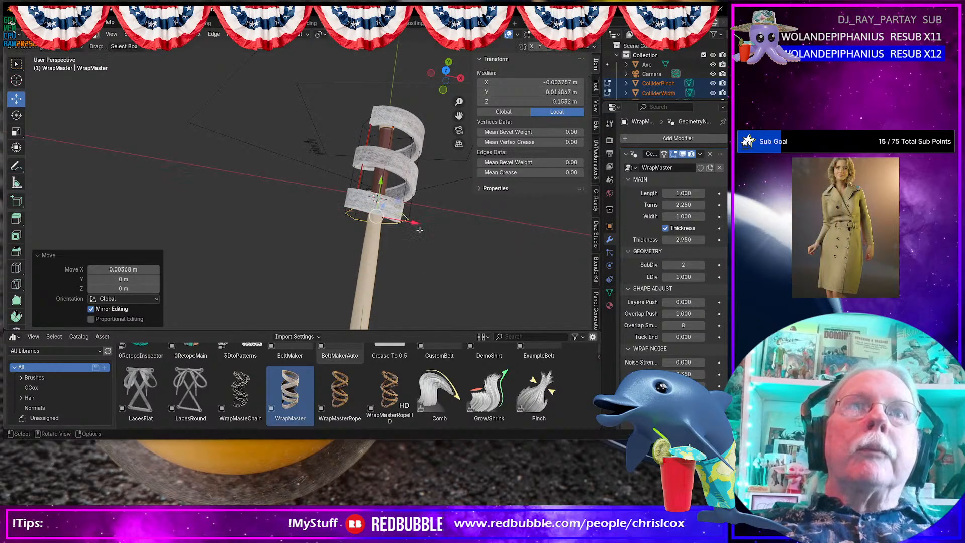
{"action": "middle_click_drag", "start_coordinate": [417, 222], "coordinate": [306, 202]}
{"action": "scroll", "coordinate": [285, 126], "scroll_direction": "up", "scroll_amount": 5}
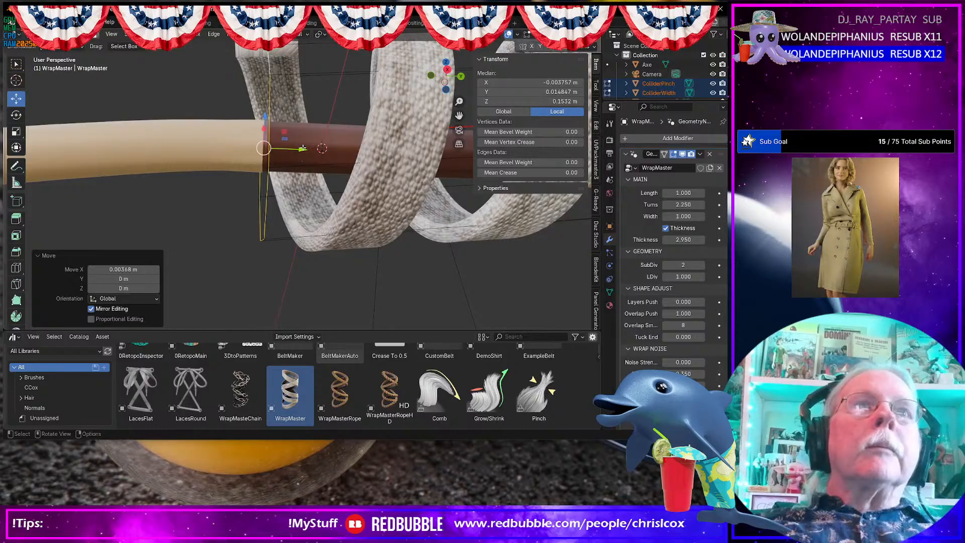
{"action": "left_click_drag", "start_coordinate": [302, 148], "coordinate": [306, 149]}
{"action": "scroll", "coordinate": [356, 183], "scroll_direction": "down", "scroll_amount": 2}
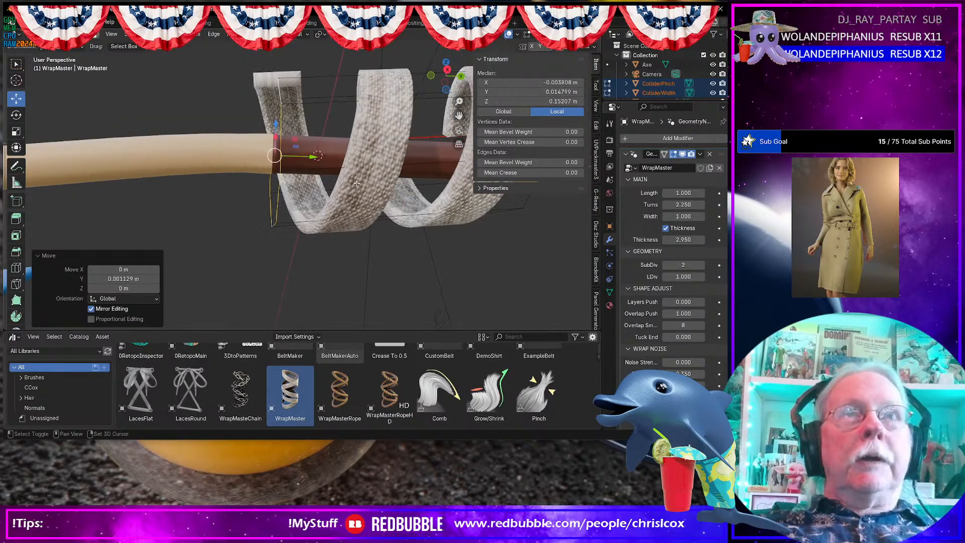
- Select the cage's end loop nearest the handle's butt, rotate it 3.68° in Top view and move it -0.005299 m along X
{"action": "middle_click_drag", "start_coordinate": [356, 183], "coordinate": [225, 194], "text": "shift"}
{"action": "left_click", "coordinate": [402, 168], "text": "alt"}
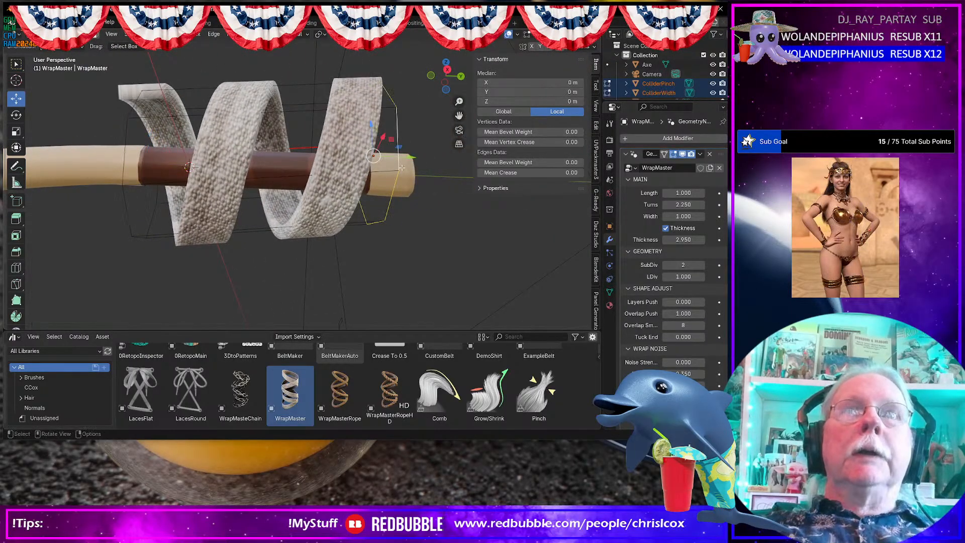
{"action": "key", "text": "KP_7"}
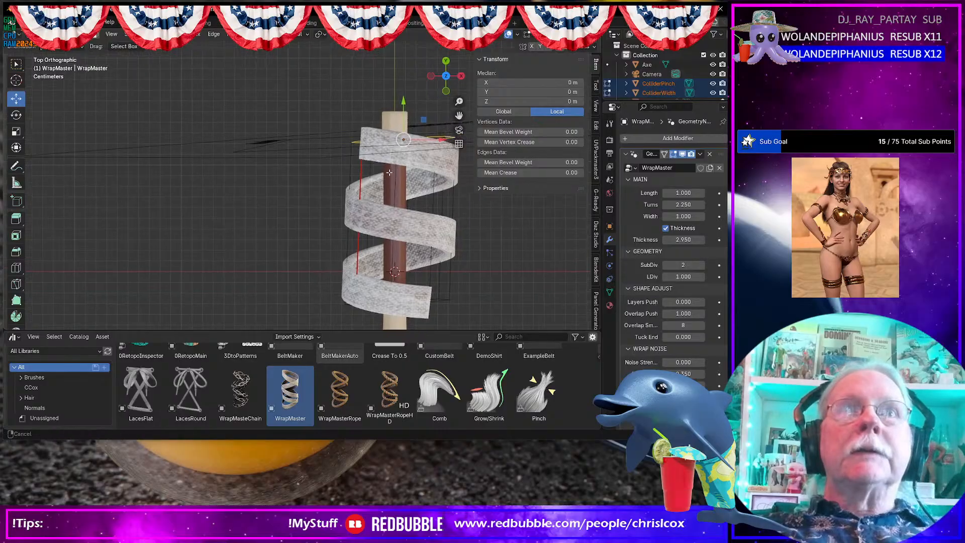
{"action": "key", "text": "r"}
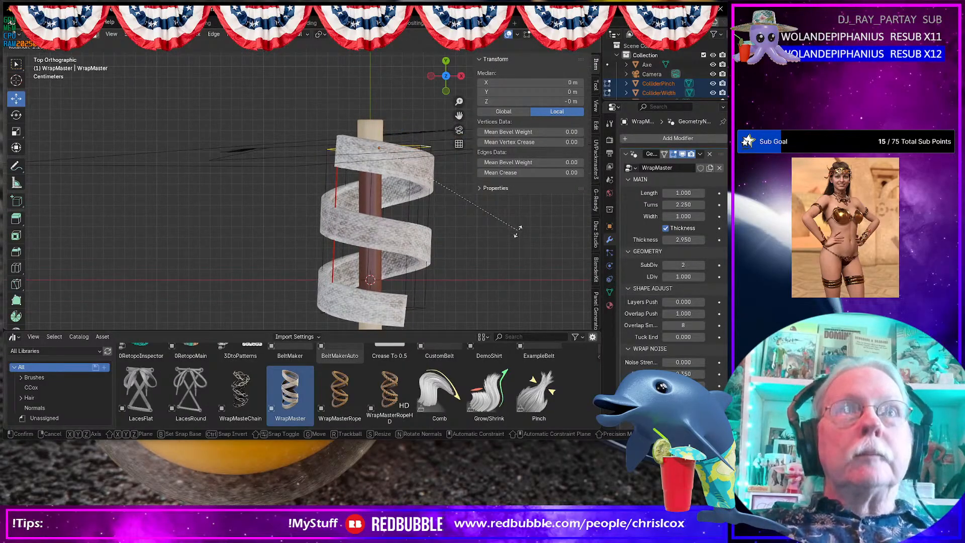
{"action": "left_click", "coordinate": [518, 233]}
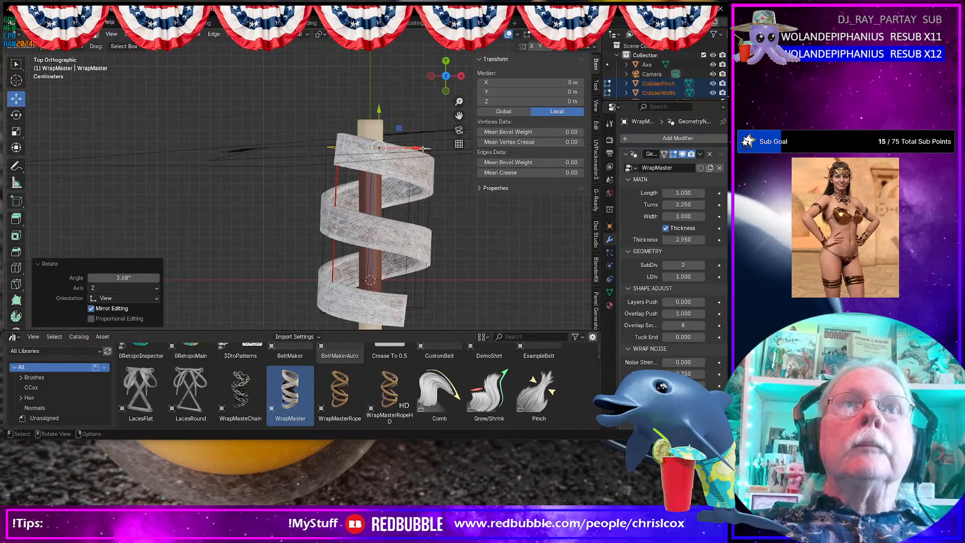
{"action": "left_click_drag", "start_coordinate": [424, 149], "coordinate": [418, 149]}
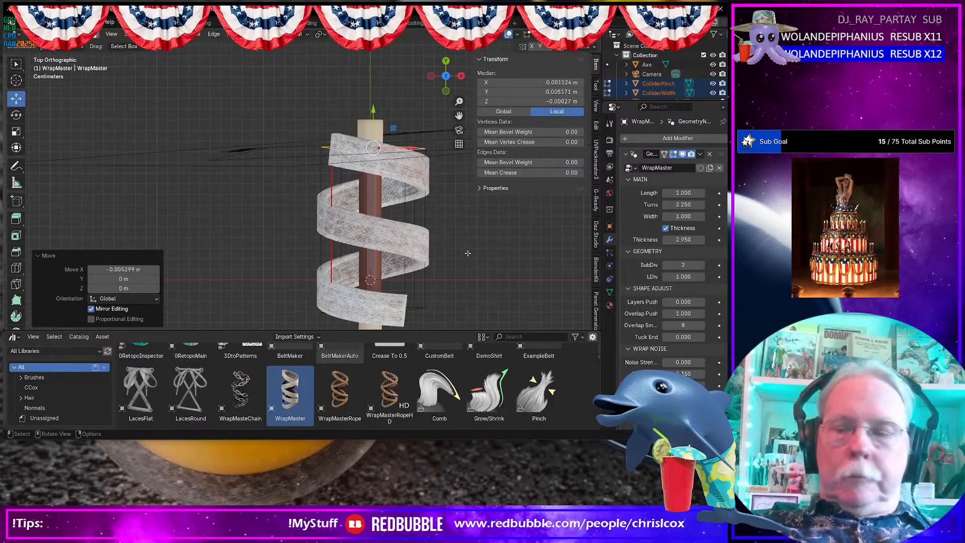
- In Right view, move the butt-end loop along Y to the grip's rim and -0.006712 m along Z, and select all the wrap's geometry
{"action": "key", "text": "KP_3"}
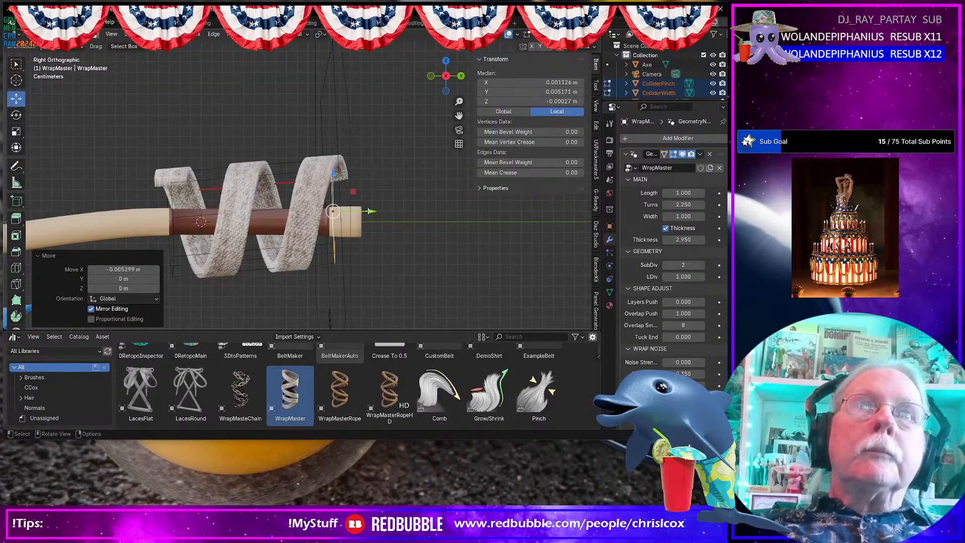
{"action": "left_click_drag", "start_coordinate": [368, 211], "coordinate": [345, 200]}
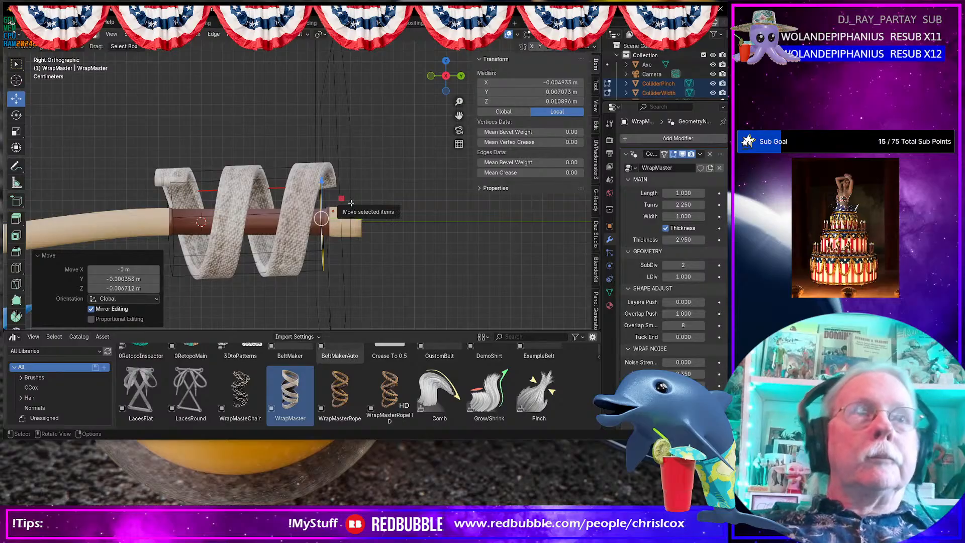
{"action": "key", "text": "a"}
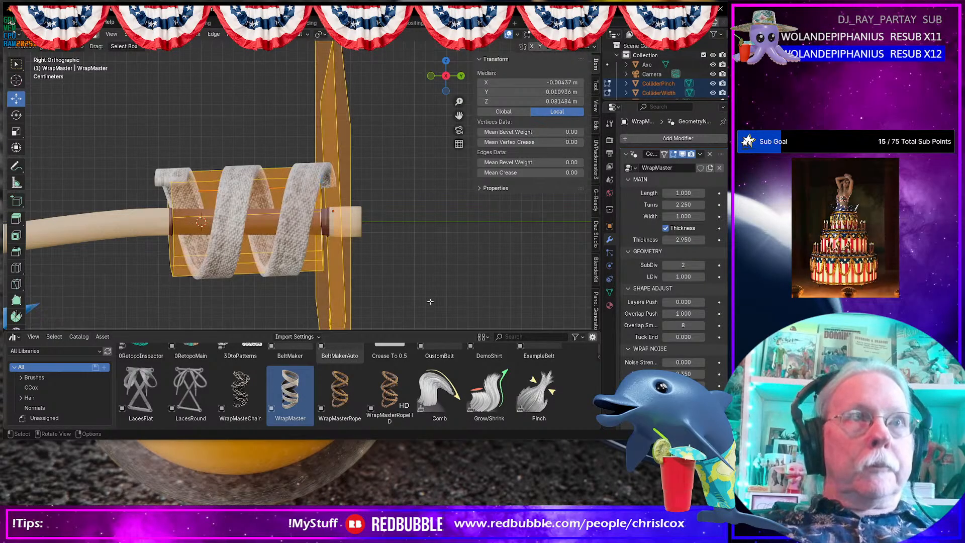
{"action": "key", "text": "s"}
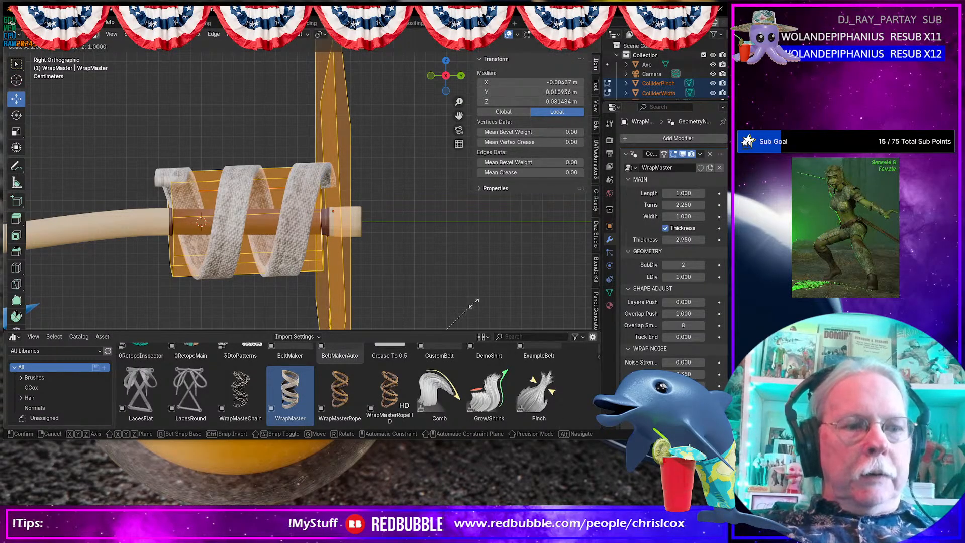
{"action": "key", "text": "y"}
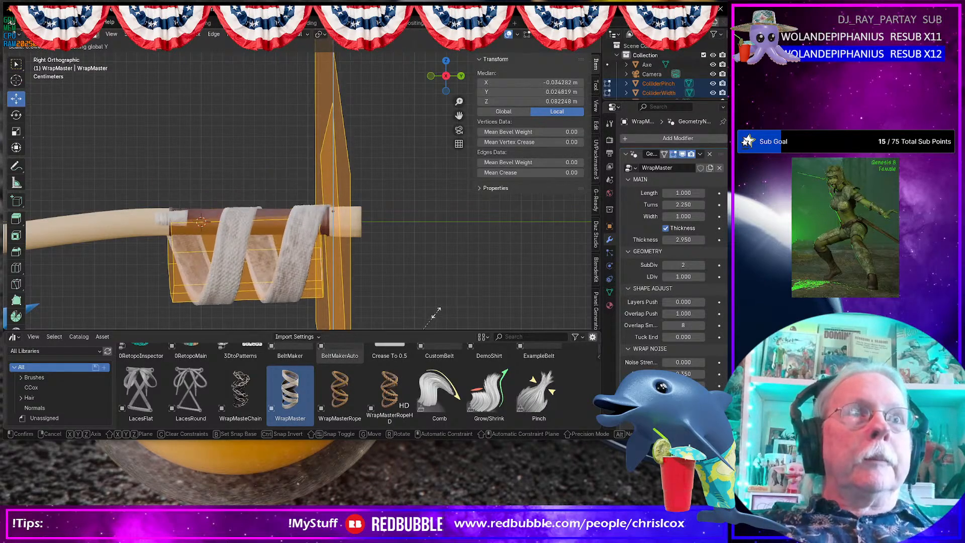
{"action": "key", "text": "Return"}
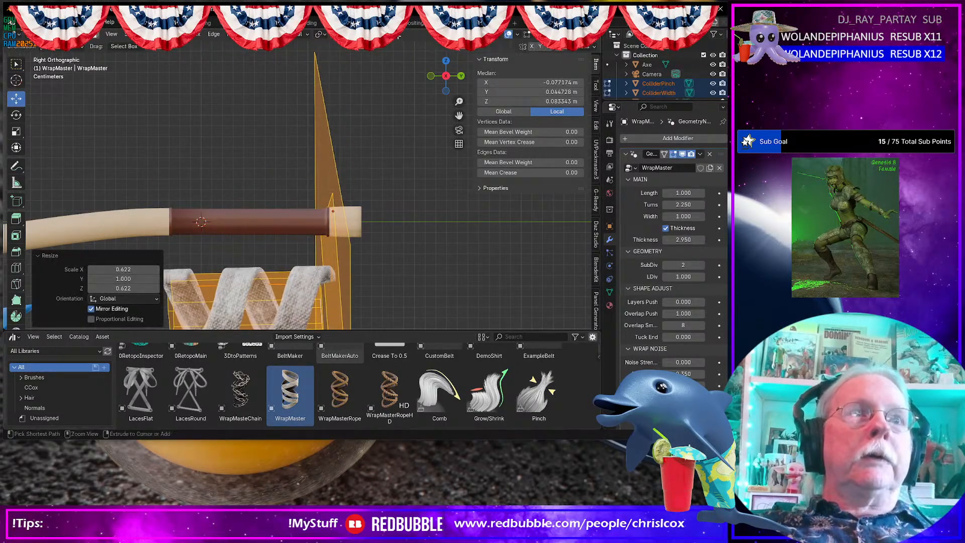
{"action": "key", "text": "ctrl+z"}
- Select only the wrap's linked guide cylinder and scale it to about 0.456 in X and Z, leaving Y out
{"action": "left_click", "coordinate": [369, 171]}
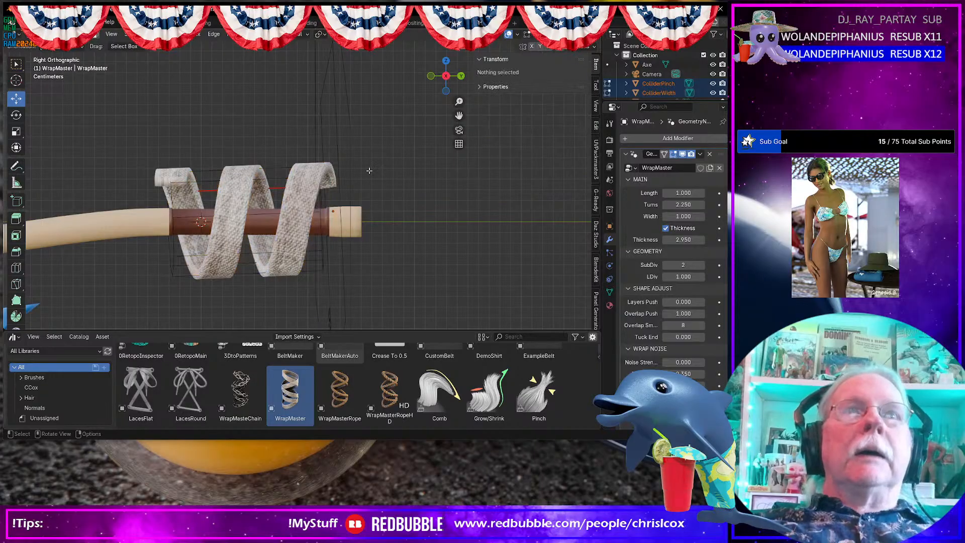
{"action": "left_click", "coordinate": [180, 255]}
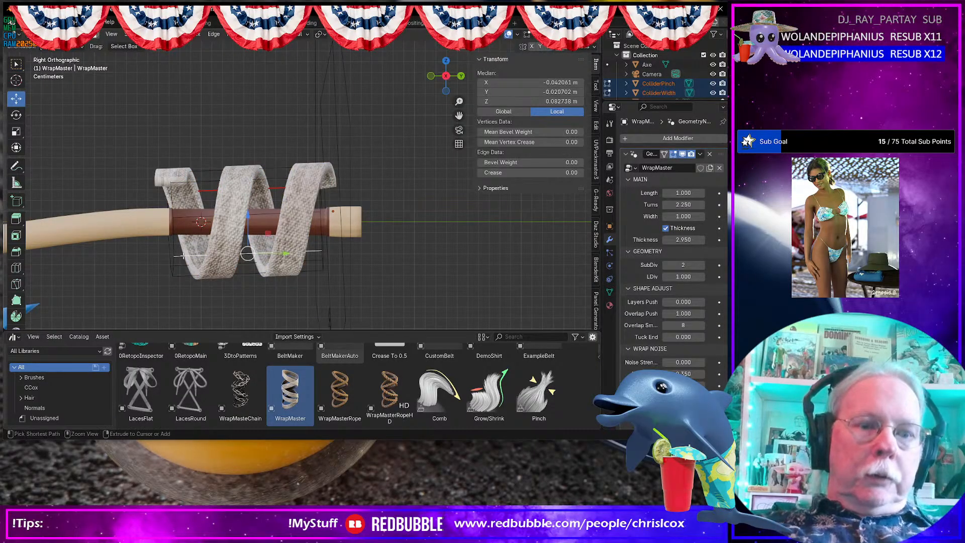
{"action": "key", "text": "ctrl+l"}
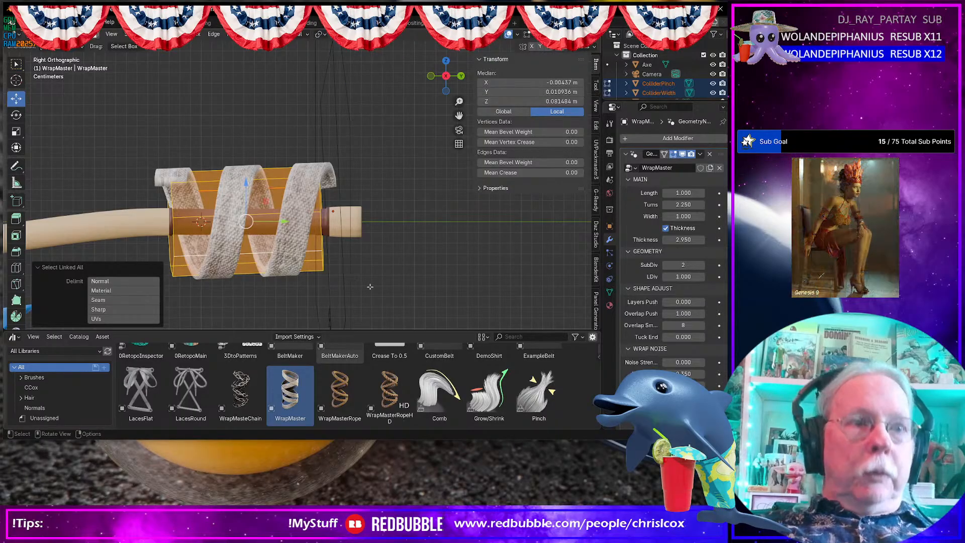
{"action": "key", "text": "s"}
{"action": "key", "text": "y"}
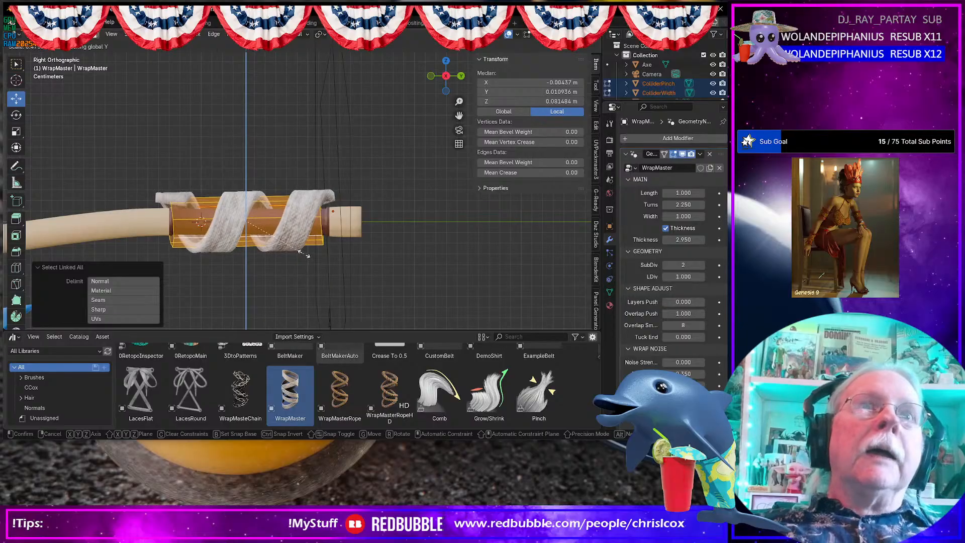
{"action": "left_click", "coordinate": [329, 227]}
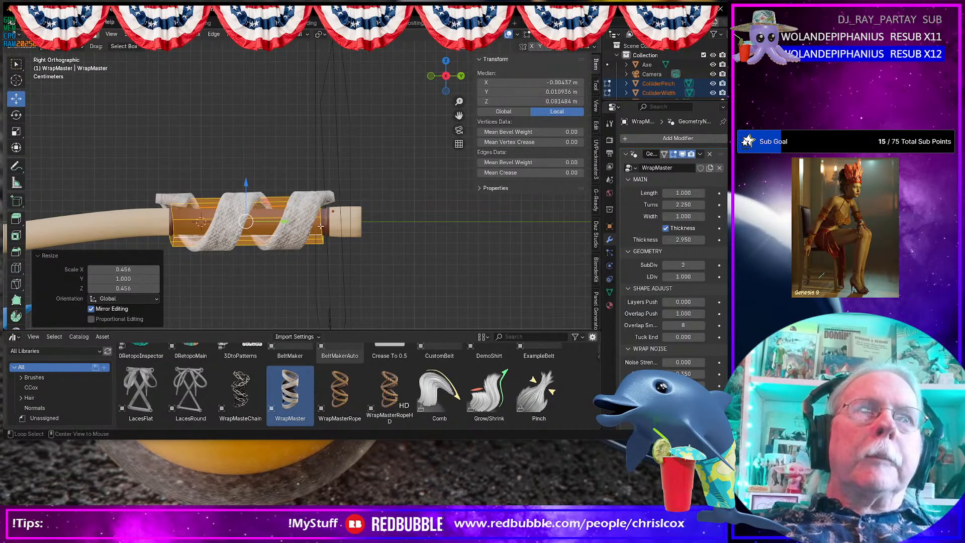
- Rotate the guide cylinder's edge loop at the handle's butt end by about 4.64° and shift it slightly inward along Y
{"action": "left_click", "coordinate": [321, 227], "text": "alt"}
{"action": "key", "text": "r"}
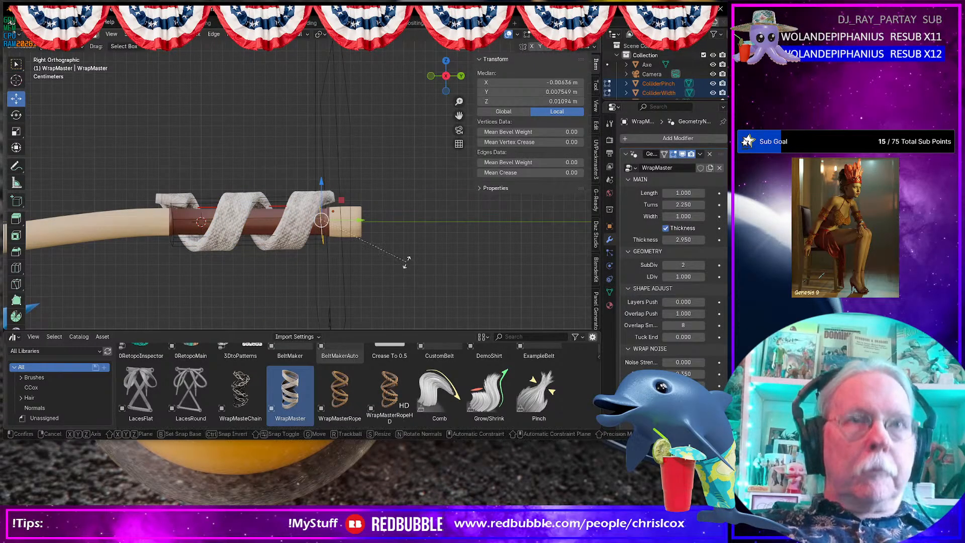
{"action": "left_click", "coordinate": [407, 271]}
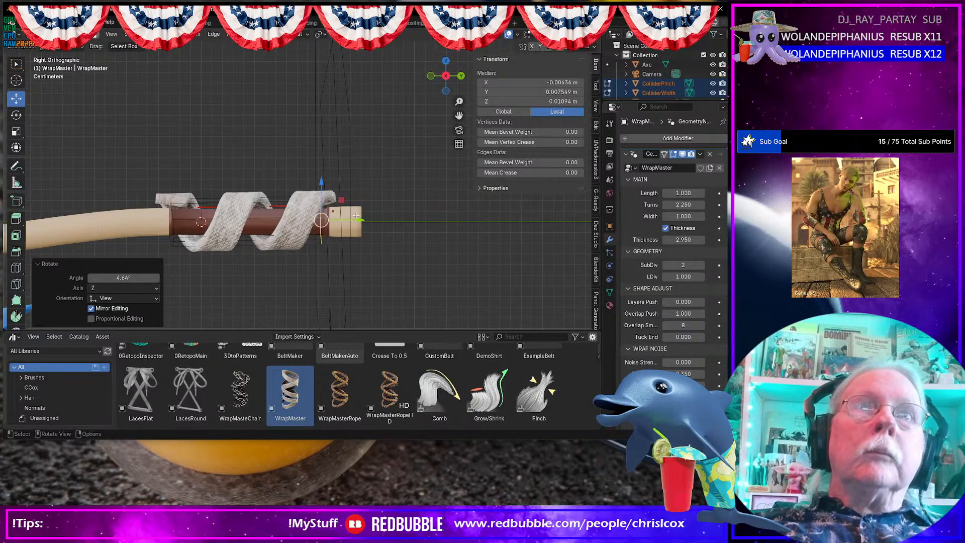
{"action": "key", "text": "g"}
{"action": "key", "text": "y"}
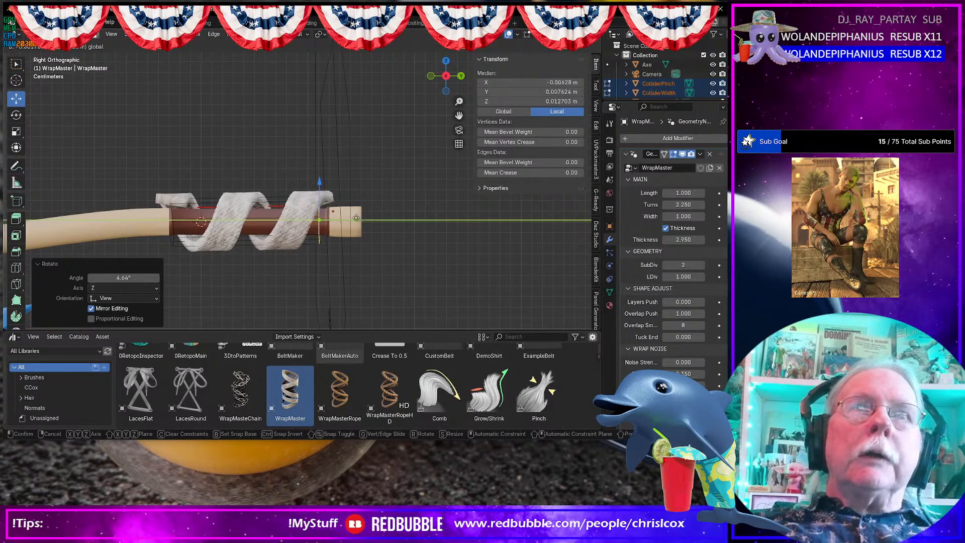
{"action": "left_click", "coordinate": [356, 218]}
- Move the guide cylinder's opposite end loop inward along Y onto the brown grip, and return to Object Mode
{"action": "left_click", "coordinate": [174, 214], "text": "alt"}
{"action": "key", "text": "g"}
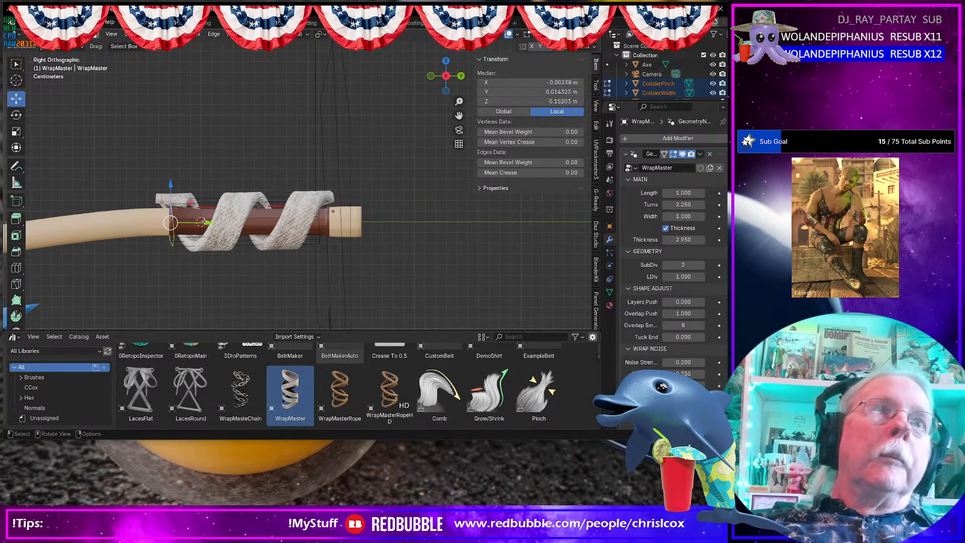
{"action": "key", "text": "y"}
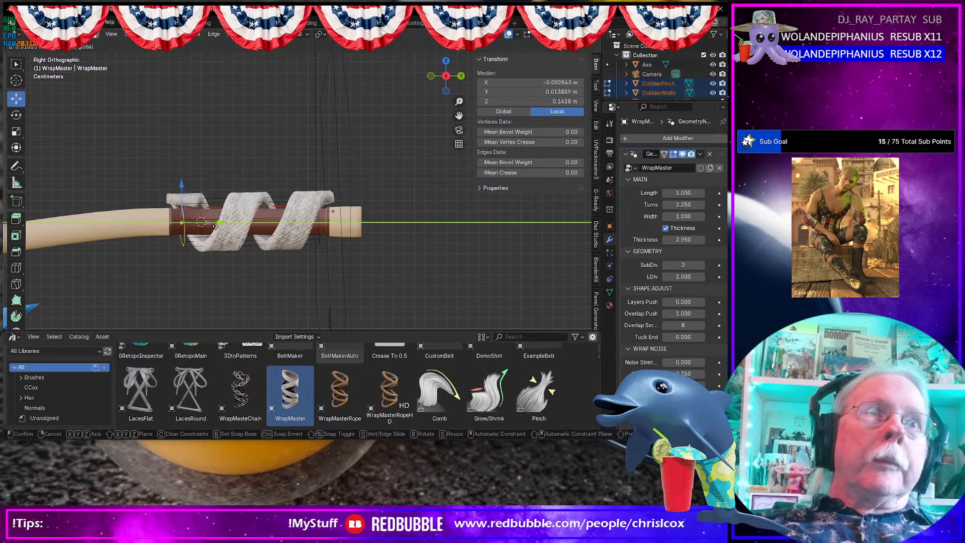
{"action": "left_click", "coordinate": [227, 225]}
{"action": "key", "text": "Tab"}
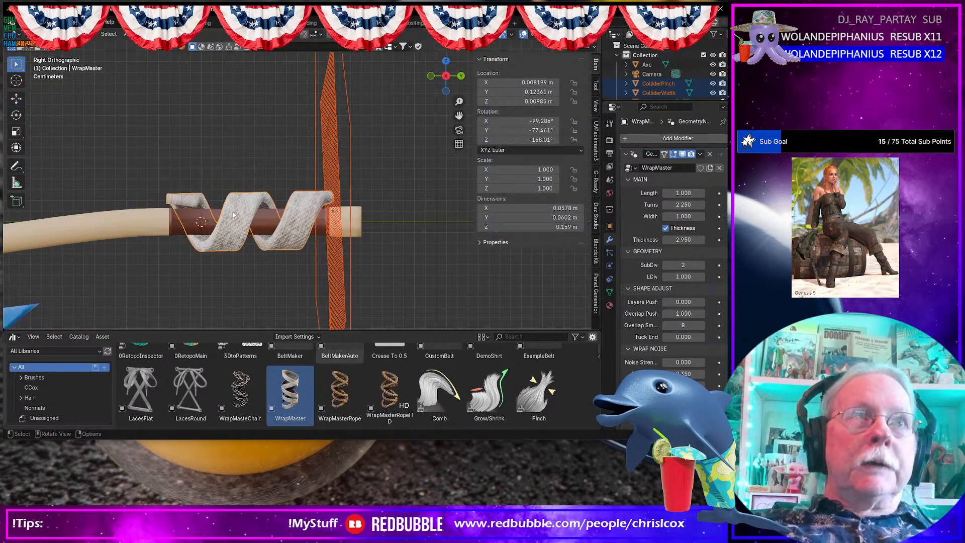
- Select the wrap object alone and set its Length to 2.910
{"action": "left_click", "coordinate": [249, 231]}
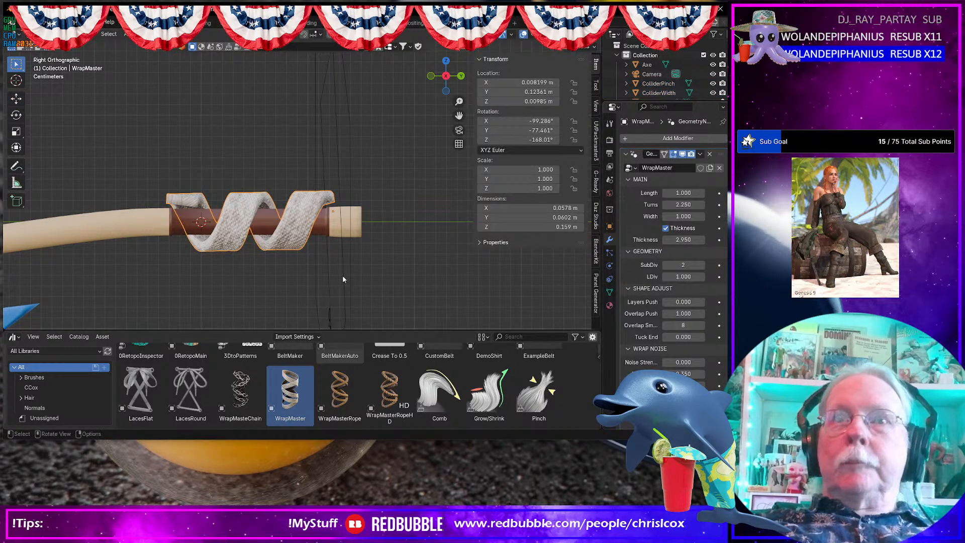
{"action": "middle_click_drag", "start_coordinate": [343, 279], "coordinate": [374, 274]}
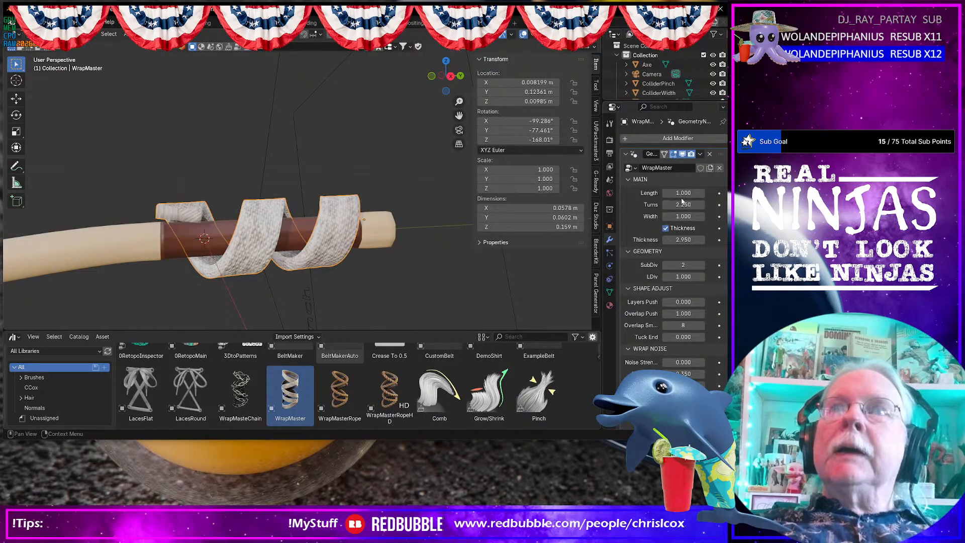
{"action": "left_click_drag", "start_coordinate": [683, 193], "coordinate": [740, 193]}
{"action": "middle_click_drag", "start_coordinate": [451, 228], "coordinate": [405, 237]}
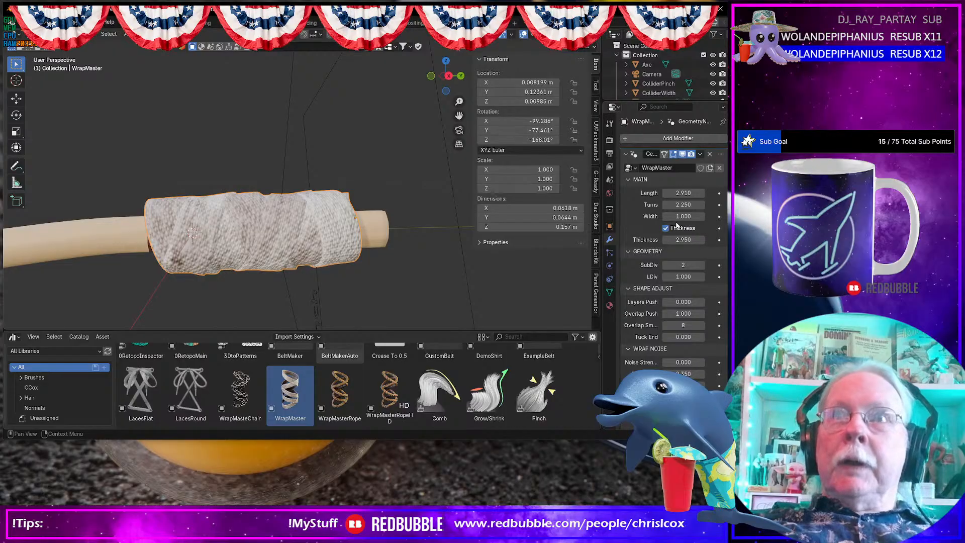
- Enable Snap to Surface for the wrap with Axe as the snap surface
{"action": "scroll", "coordinate": [693, 364], "scroll_direction": "down", "scroll_amount": 5}
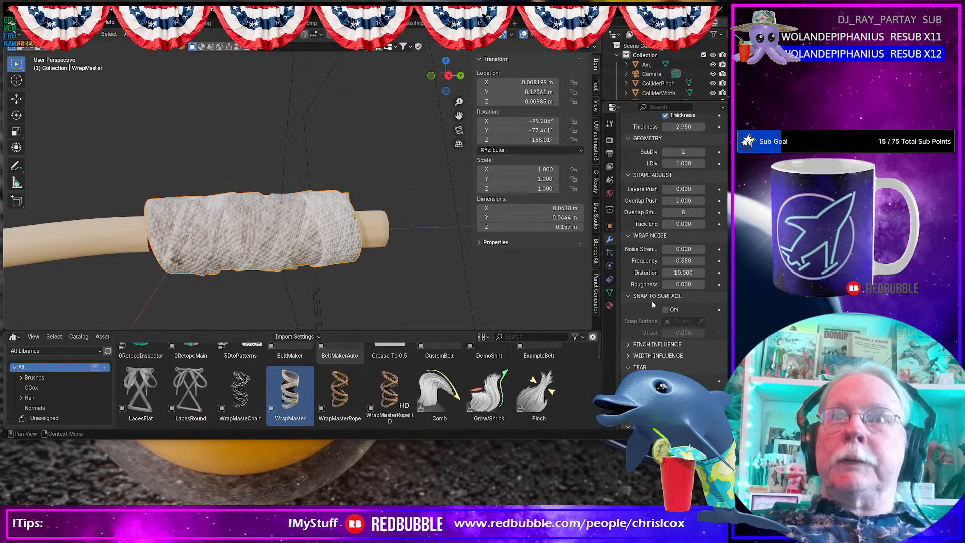
{"action": "left_click", "coordinate": [667, 309]}
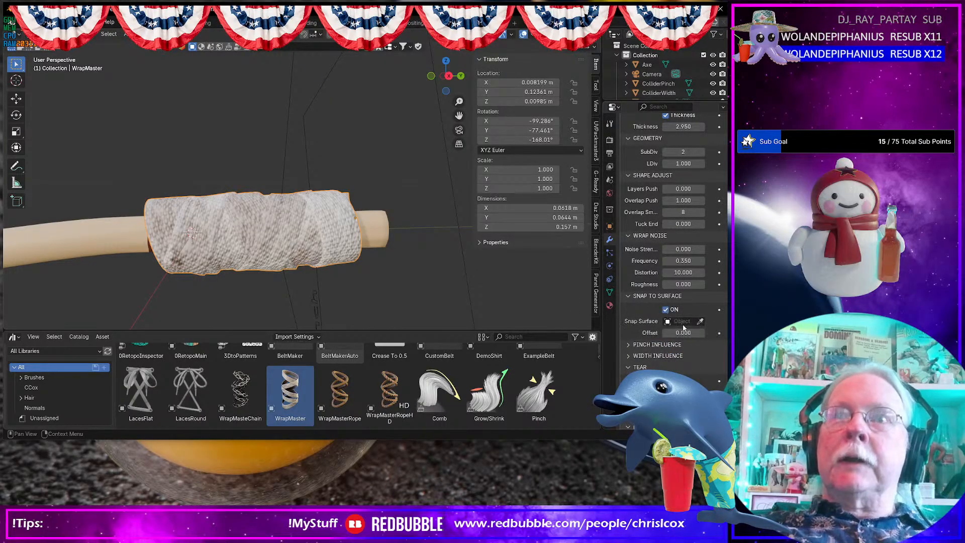
{"action": "left_click", "coordinate": [685, 322]}
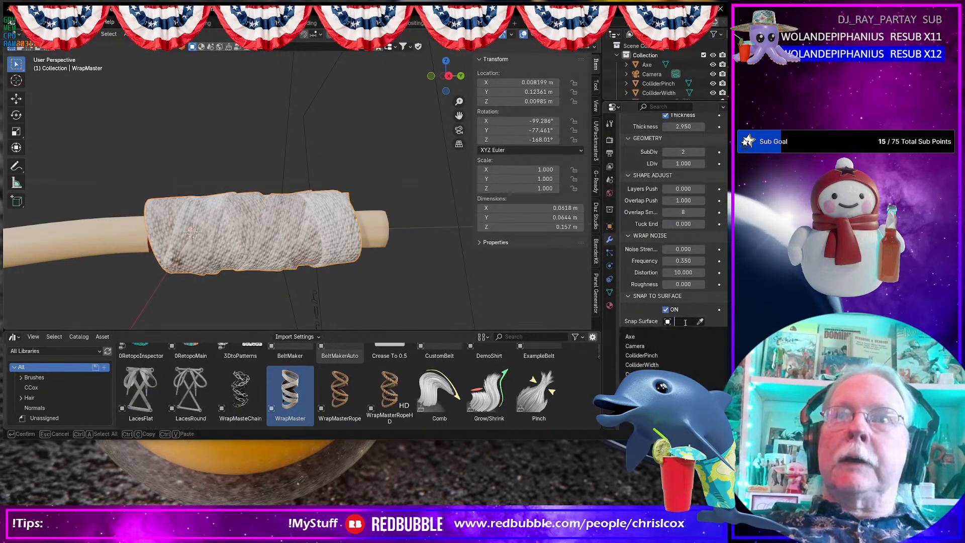
{"action": "left_click", "coordinate": [661, 336]}
{"action": "middle_click_drag", "start_coordinate": [407, 285], "coordinate": [325, 237]}
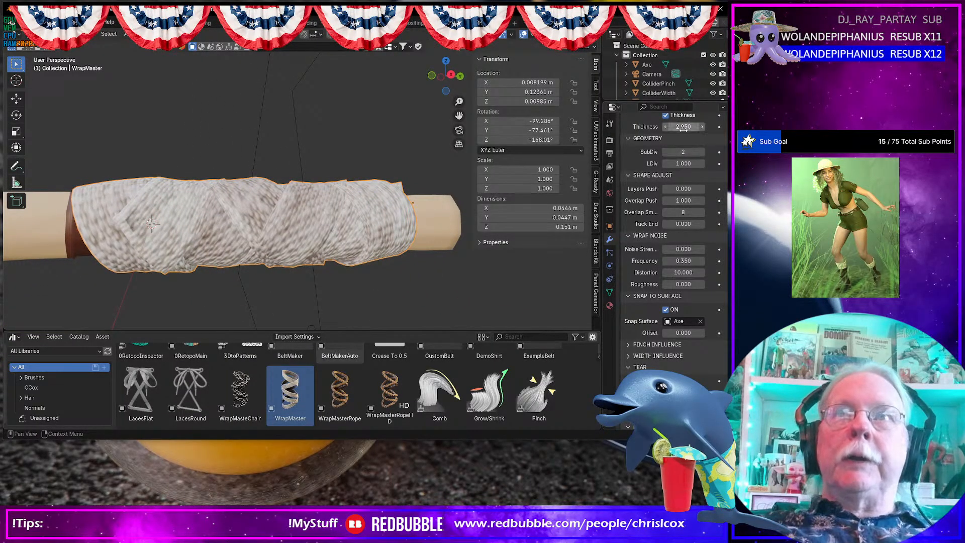
- Thin the wrap to a Thickness of 0.540 and set its Width to 0.560
{"action": "scroll", "coordinate": [683, 127], "scroll_direction": "up", "scroll_amount": 5}
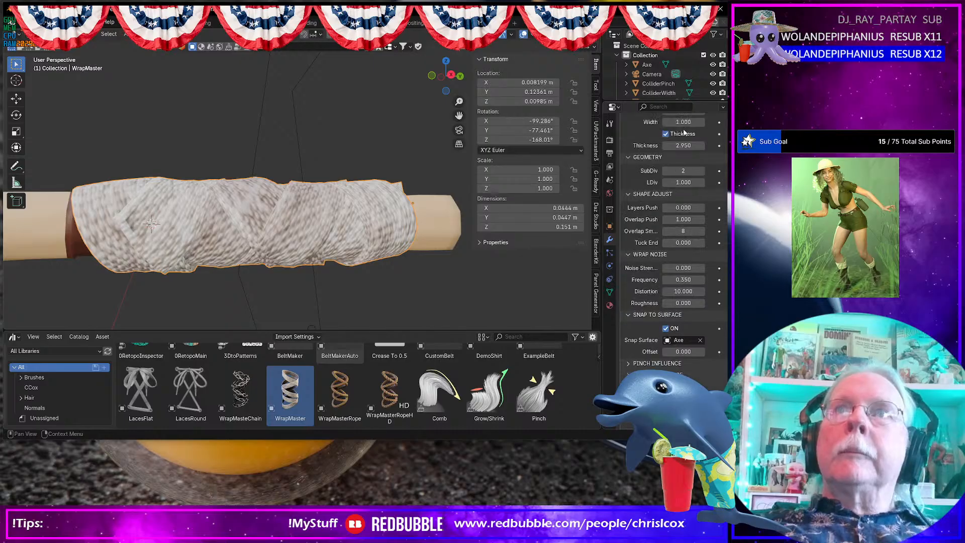
{"action": "left_click", "coordinate": [684, 203]}
{"action": "key", "text": "BackSpace"}
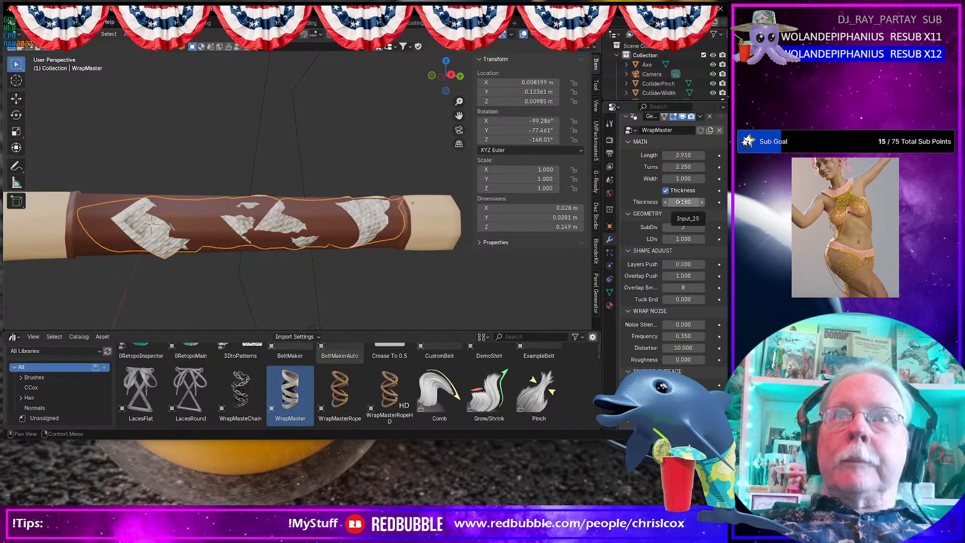
{"action": "left_click_drag", "start_coordinate": [683, 202], "coordinate": [719, 202]}
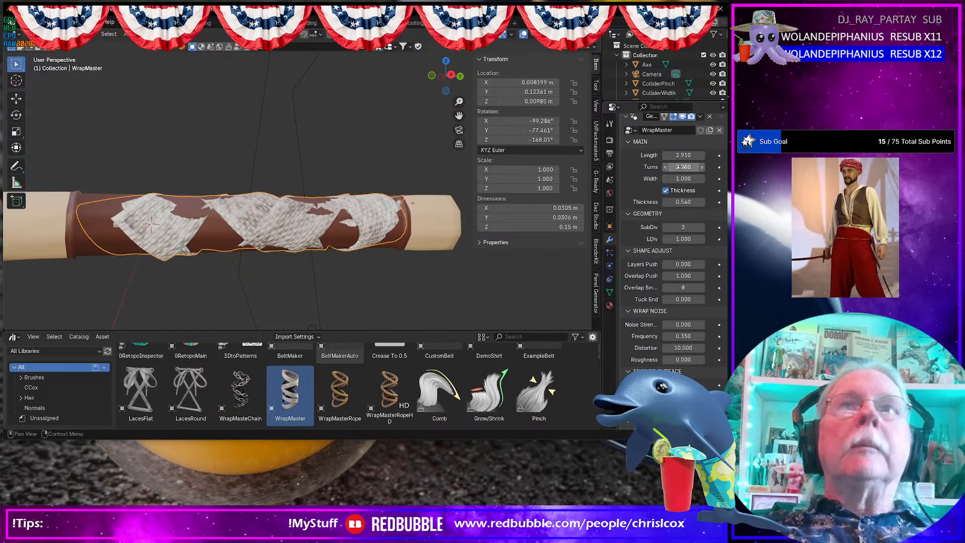
{"action": "left_click_drag", "start_coordinate": [684, 179], "coordinate": [635, 178]}
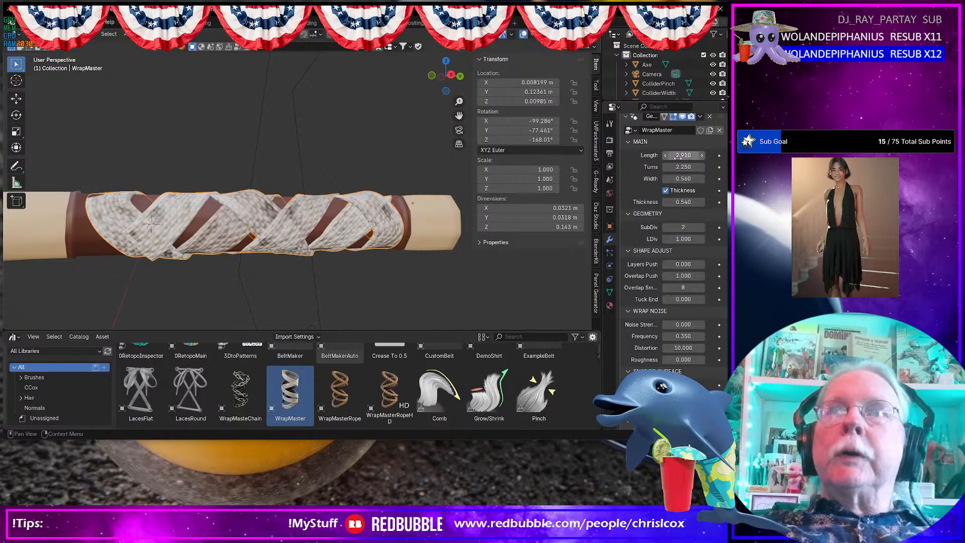
- Set the wrap's Length to 4.100 and its SubDiv to 1
{"action": "left_click_drag", "start_coordinate": [678, 155], "coordinate": [890, 155]}
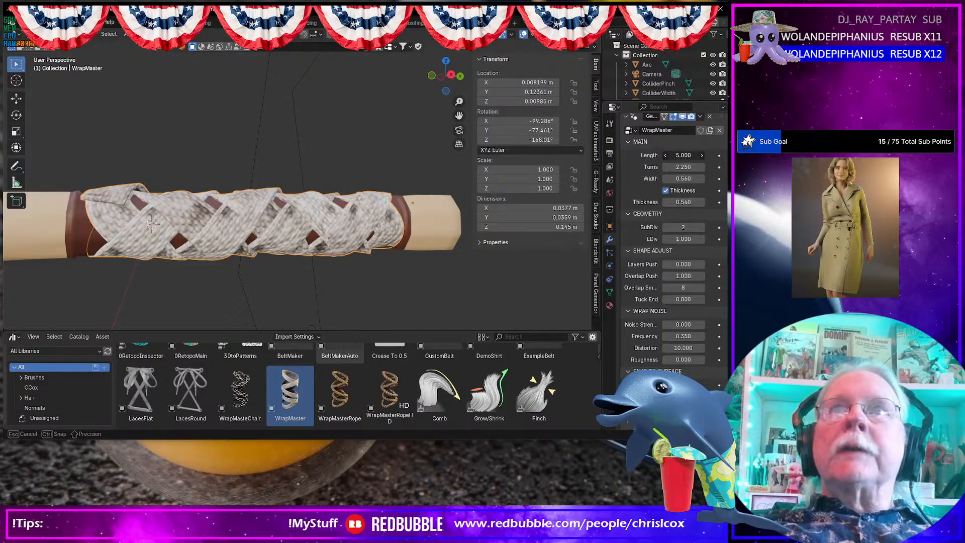
{"action": "middle_click_drag", "start_coordinate": [417, 250], "coordinate": [307, 235]}
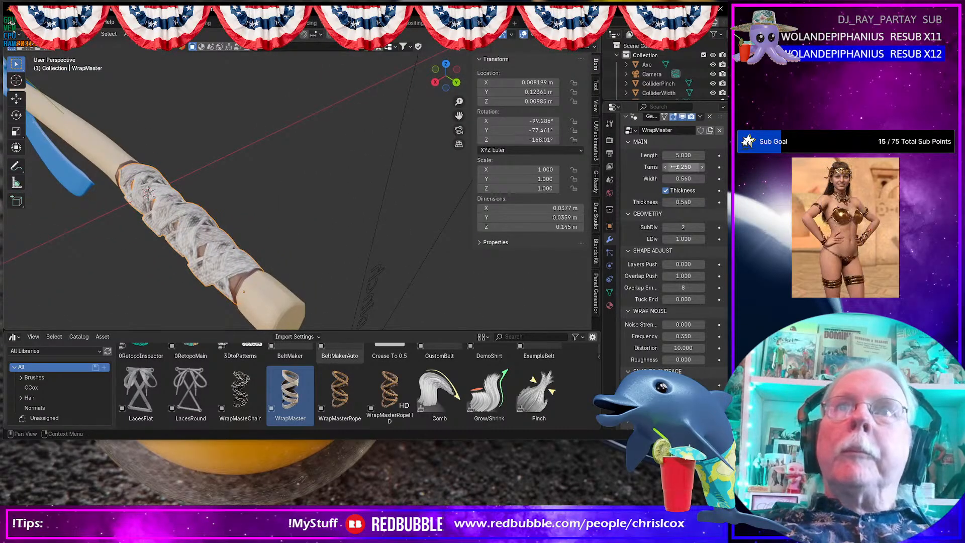
{"action": "left_click_drag", "start_coordinate": [684, 156], "coordinate": [660, 155]}
{"action": "mouse_move", "coordinate": [361, 236]}
{"action": "middle_mouse_down"}
{"action": "mouse_move", "coordinate": [425, 201]}
{"action": "mouse_move", "coordinate": [372, 228]}
{"action": "middle_mouse_up"}
{"action": "scroll", "coordinate": [302, 166], "scroll_direction": "up", "scroll_amount": 1}
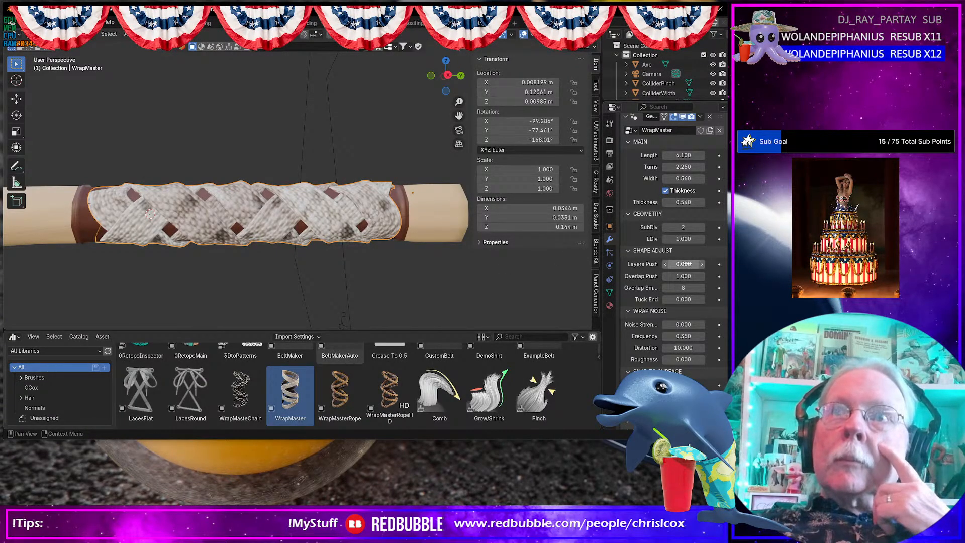
{"action": "left_click", "coordinate": [665, 227]}
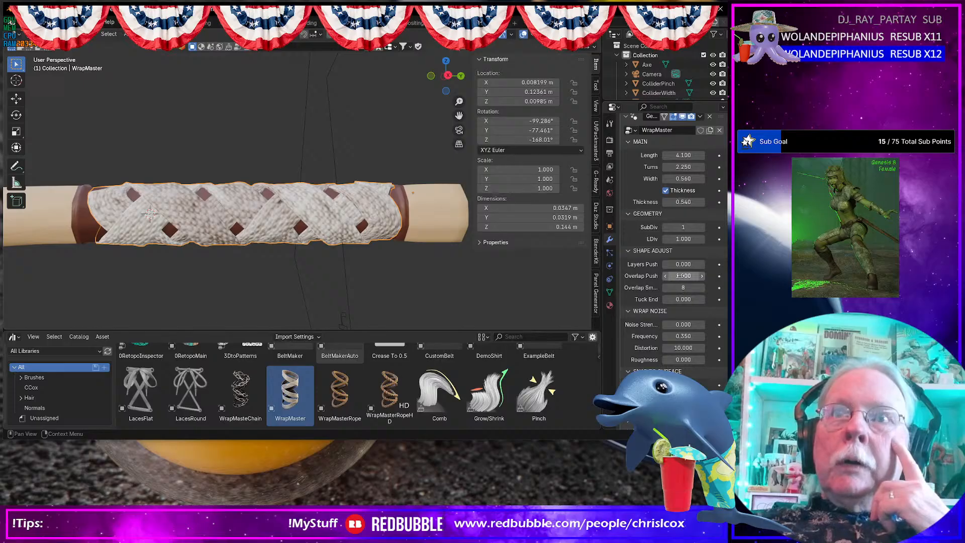
- Try a Layers Push of 0.310 on the wrap and reset it to 0
{"action": "left_click_drag", "start_coordinate": [683, 264], "coordinate": [713, 264]}
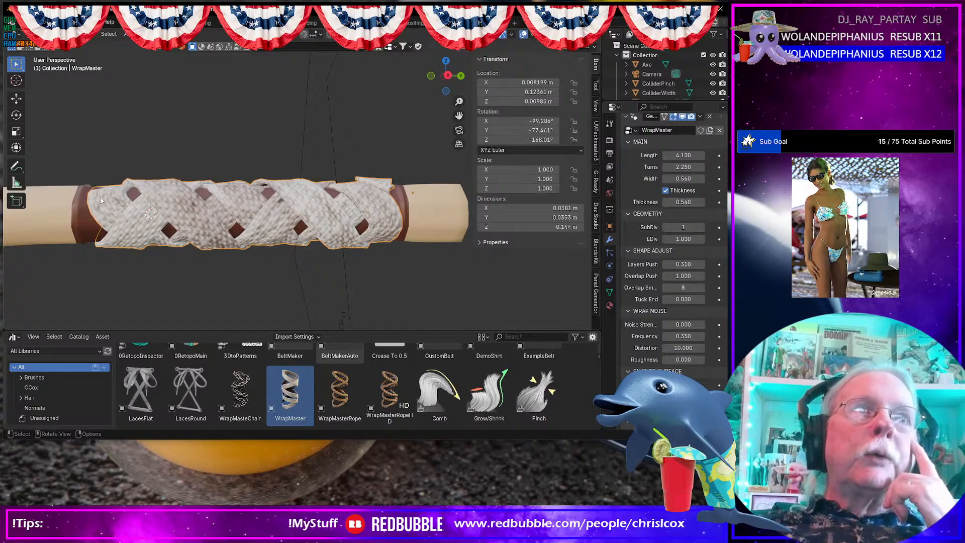
{"action": "middle_click_drag", "start_coordinate": [101, 200], "coordinate": [173, 181]}
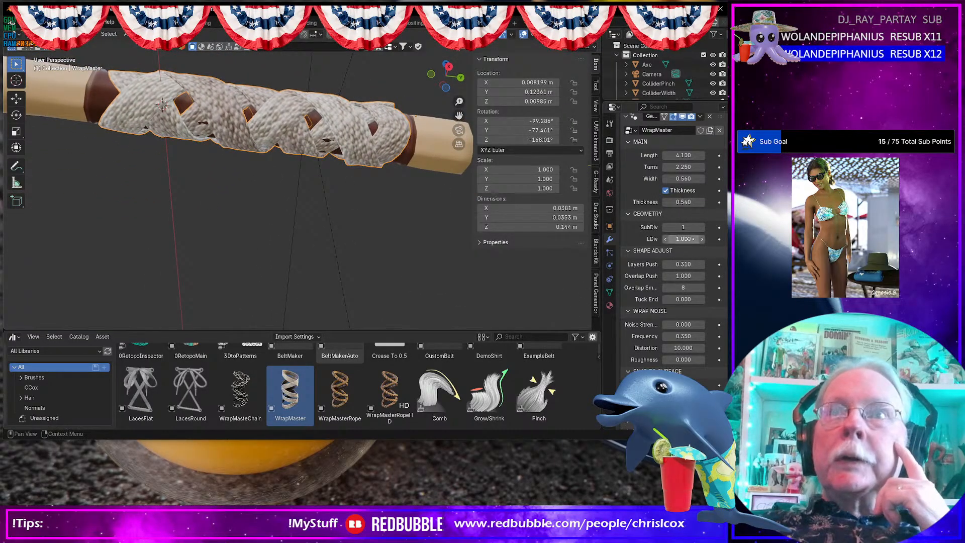
{"action": "left_click_drag", "start_coordinate": [683, 264], "coordinate": [716, 264]}
{"action": "key", "text": "ctrl+z"}
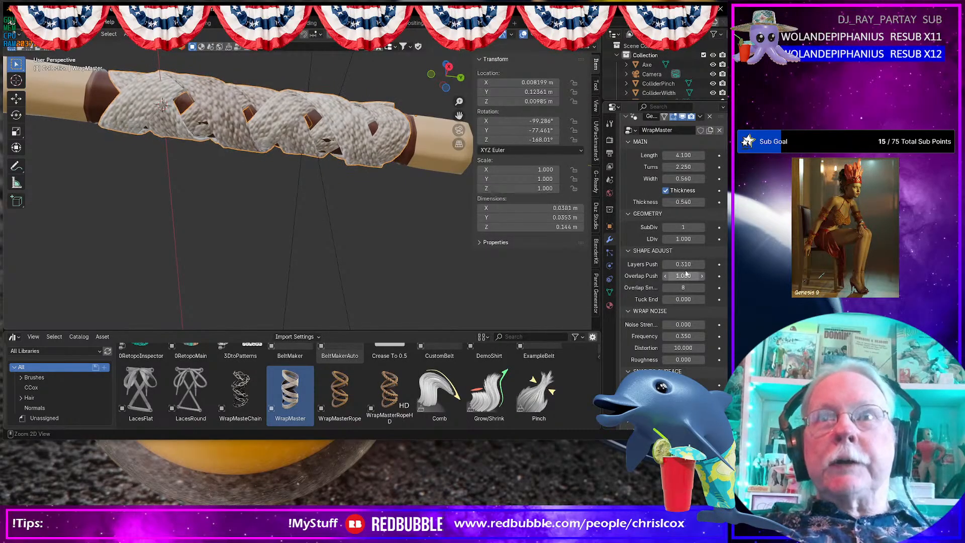
{"action": "left_click", "coordinate": [687, 264]}
{"action": "type", "text": "0"}
{"action": "key", "text": "Return"}
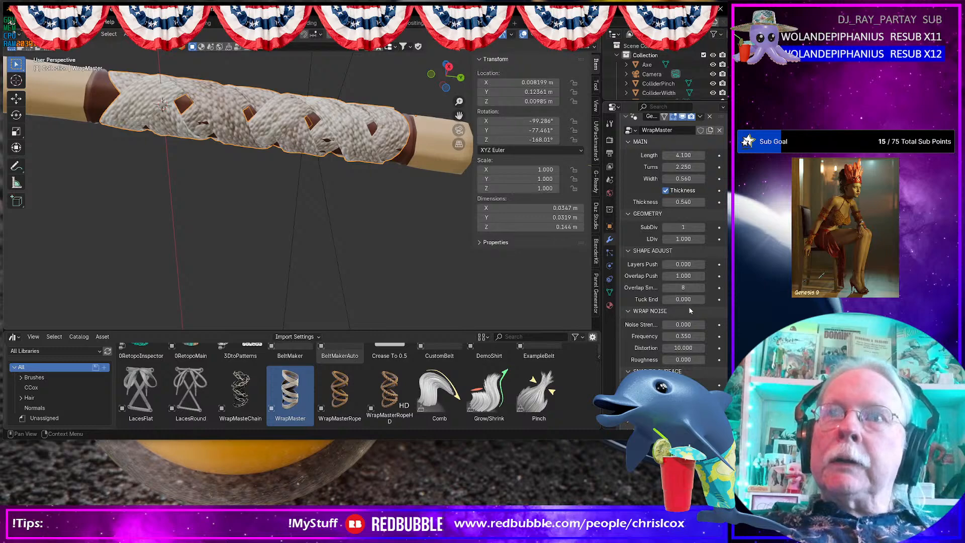
- Turn off the Thickness option of the wrap
{"action": "scroll", "coordinate": [678, 273], "scroll_direction": "up", "scroll_amount": 3}
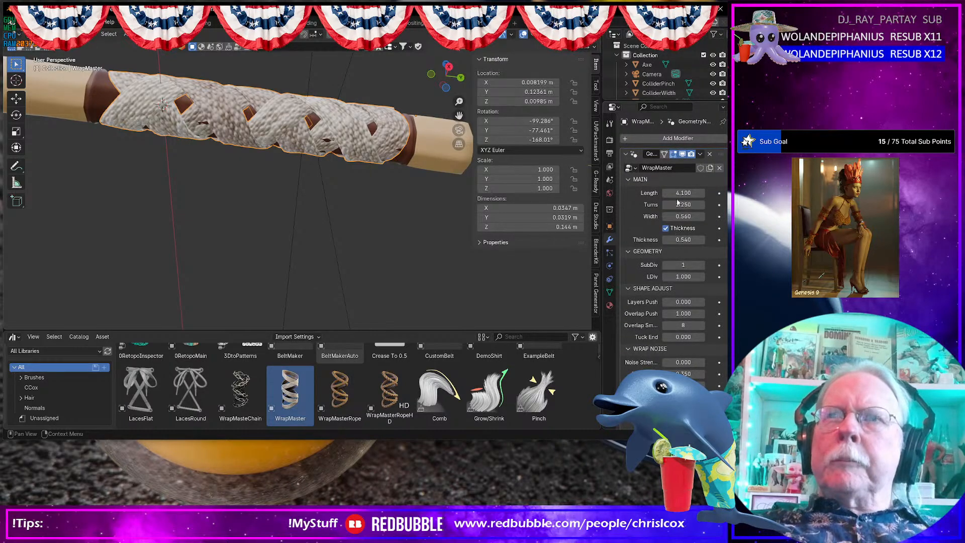
{"action": "left_click", "coordinate": [665, 229]}
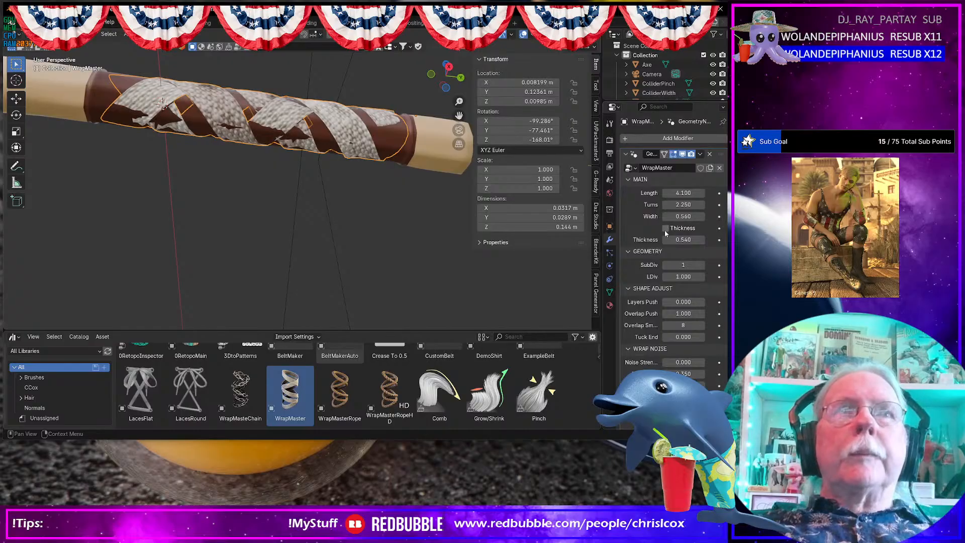
- Turn the wrap's Thickness option back on and slightly raise its surface offset from the handle
{"action": "left_click", "coordinate": [665, 229]}
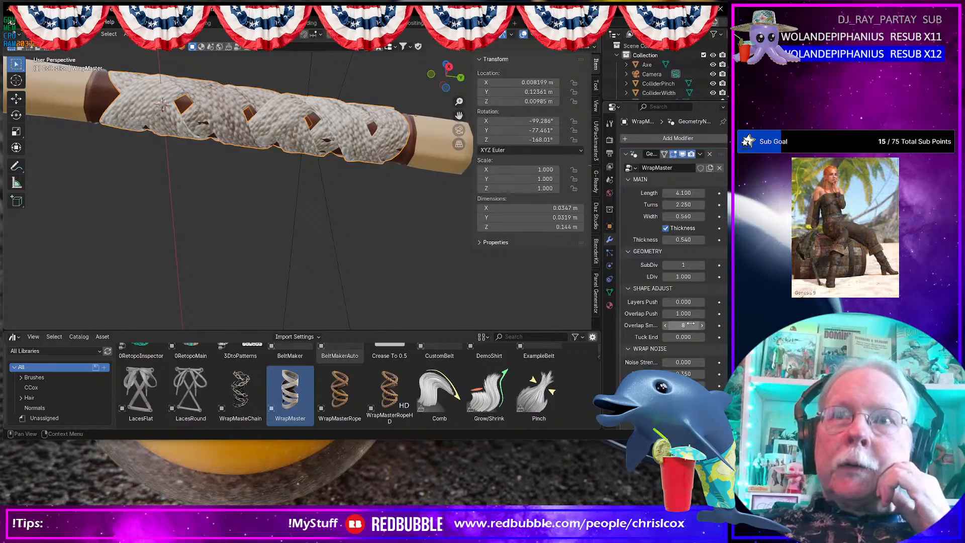
{"action": "scroll", "coordinate": [695, 354], "scroll_direction": "down", "scroll_amount": 2}
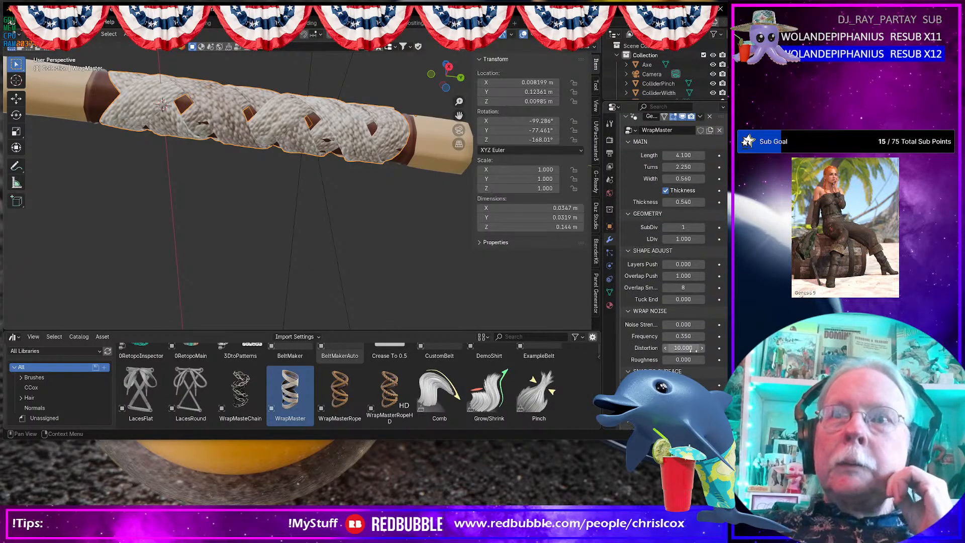
{"action": "left_click_drag", "start_coordinate": [683, 384], "coordinate": [698, 384]}
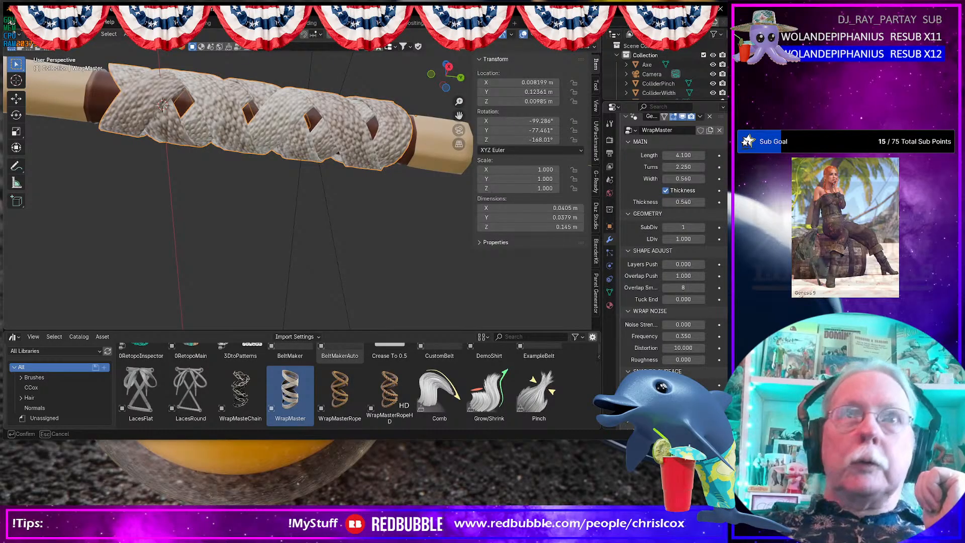
{"action": "left_click_drag", "start_coordinate": [699, 385], "coordinate": [683, 384]}
{"action": "middle_click_drag", "start_coordinate": [367, 270], "coordinate": [354, 286]}
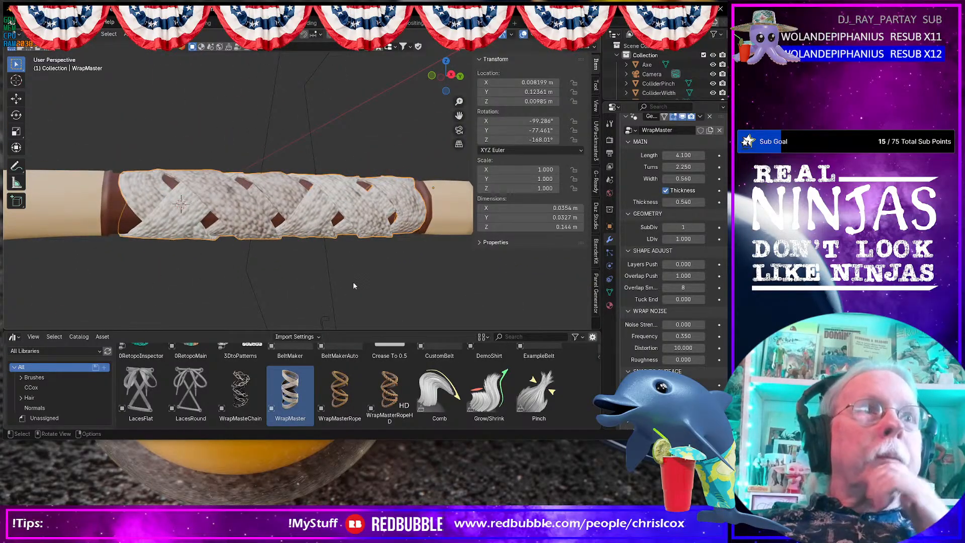
- Lengthen the wrap to about 0.15 m by moving both end loops of its cage outward along the handle
{"action": "middle_click_drag", "start_coordinate": [145, 211], "coordinate": [144, 245]}
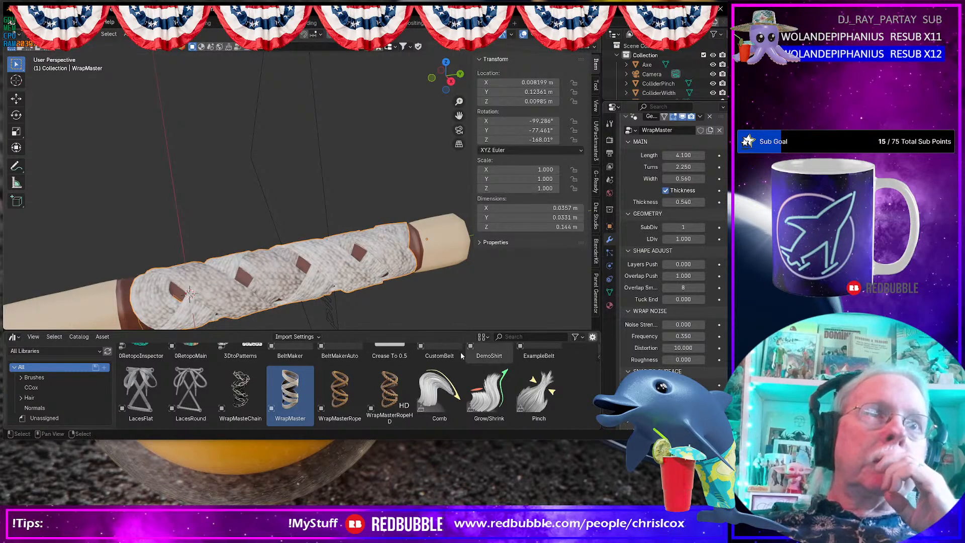
{"action": "middle_click_drag", "start_coordinate": [399, 277], "coordinate": [322, 228]}
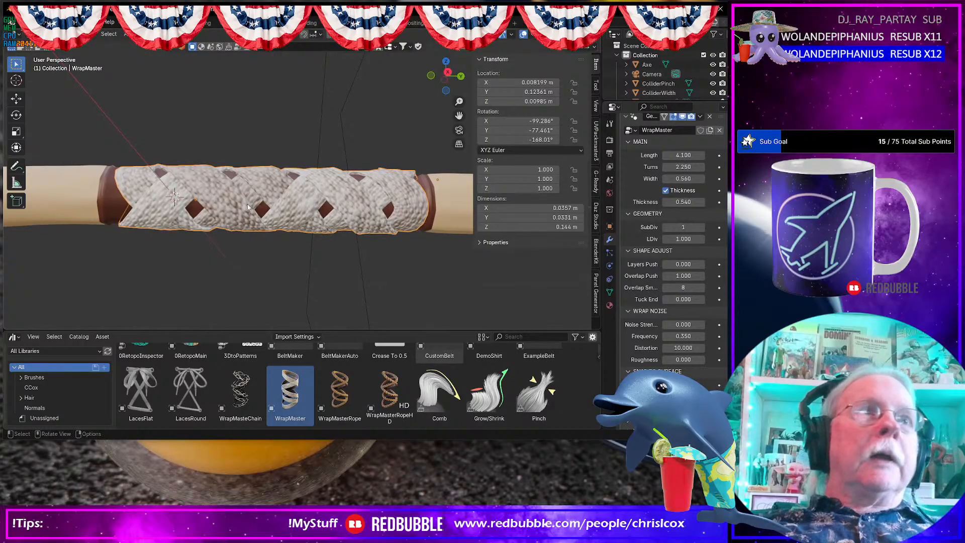
{"action": "middle_click_drag", "start_coordinate": [141, 185], "coordinate": [184, 167]}
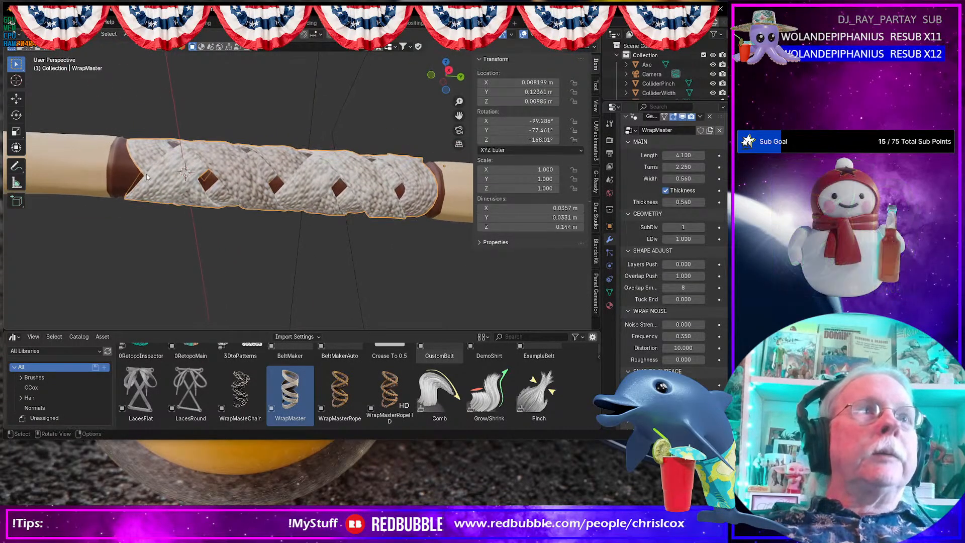
{"action": "key", "text": "Tab"}
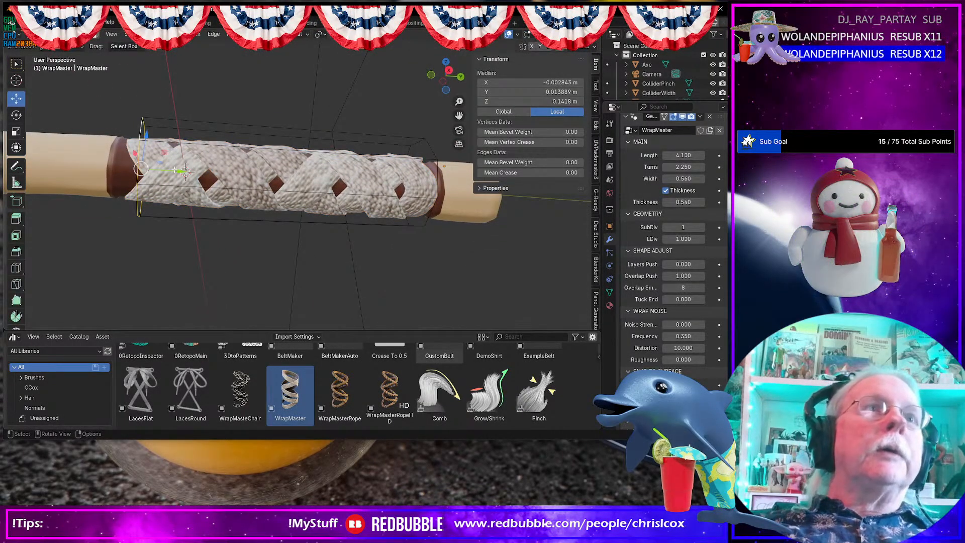
{"action": "left_click_drag", "start_coordinate": [181, 171], "coordinate": [174, 172]}
{"action": "middle_click_drag", "start_coordinate": [346, 197], "coordinate": [332, 201]}
{"action": "left_click", "coordinate": [410, 164], "text": "alt"}
{"action": "middle_click_drag", "start_coordinate": [410, 164], "coordinate": [426, 192]}
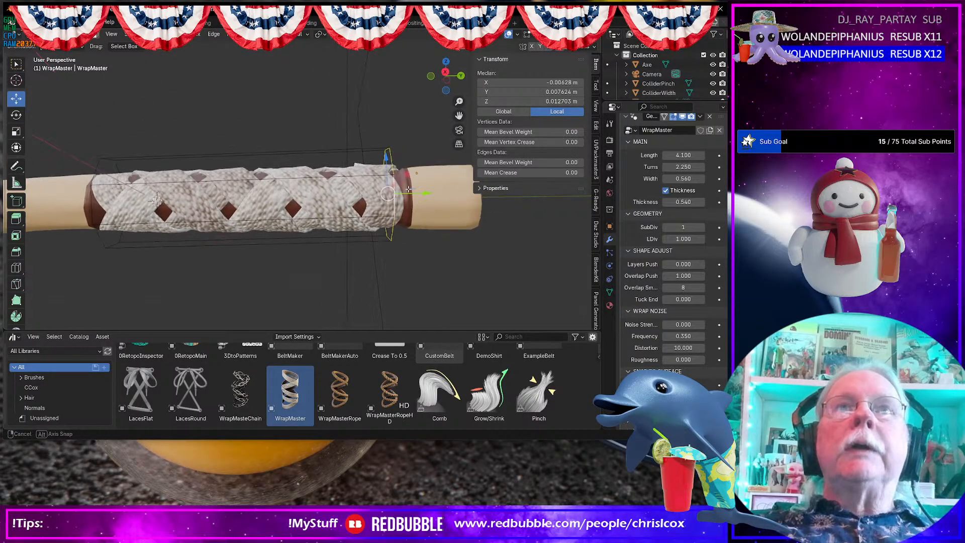
{"action": "left_click_drag", "start_coordinate": [426, 192], "coordinate": [433, 192]}
{"action": "scroll", "coordinate": [433, 193], "scroll_direction": "down", "scroll_amount": 6}
{"action": "middle_click_drag", "start_coordinate": [354, 206], "coordinate": [391, 230]}
{"action": "key", "text": "Tab"}
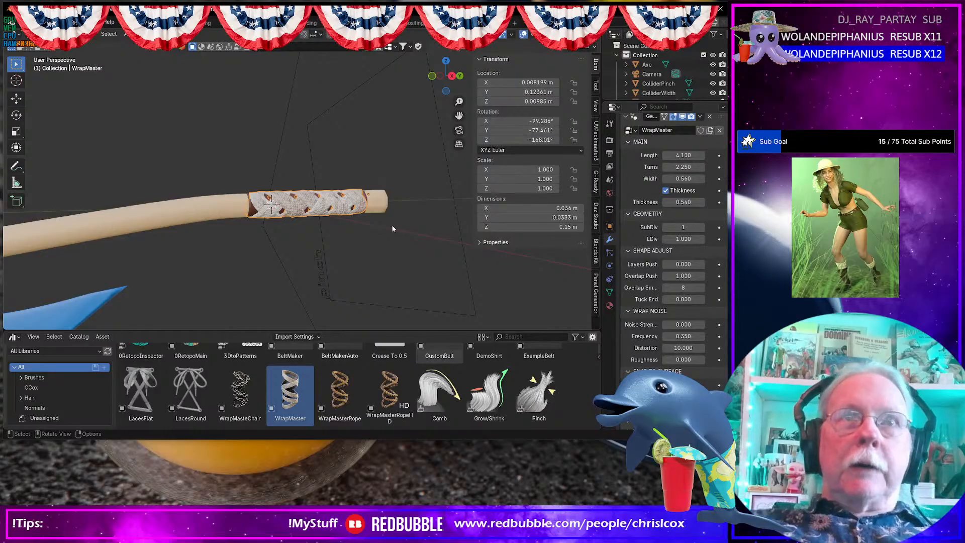
- Duplicate the WrapMaster object in place and hide the original
{"action": "mouse_move", "coordinate": [375, 222]}
{"action": "middle_mouse_down"}
{"action": "mouse_move", "coordinate": [265, 222]}
{"action": "mouse_move", "coordinate": [243, 188]}
{"action": "mouse_move", "coordinate": [301, 164]}
{"action": "mouse_move", "coordinate": [275, 206]}
{"action": "mouse_move", "coordinate": [385, 232]}
{"action": "mouse_move", "coordinate": [376, 236]}
{"action": "middle_mouse_up"}
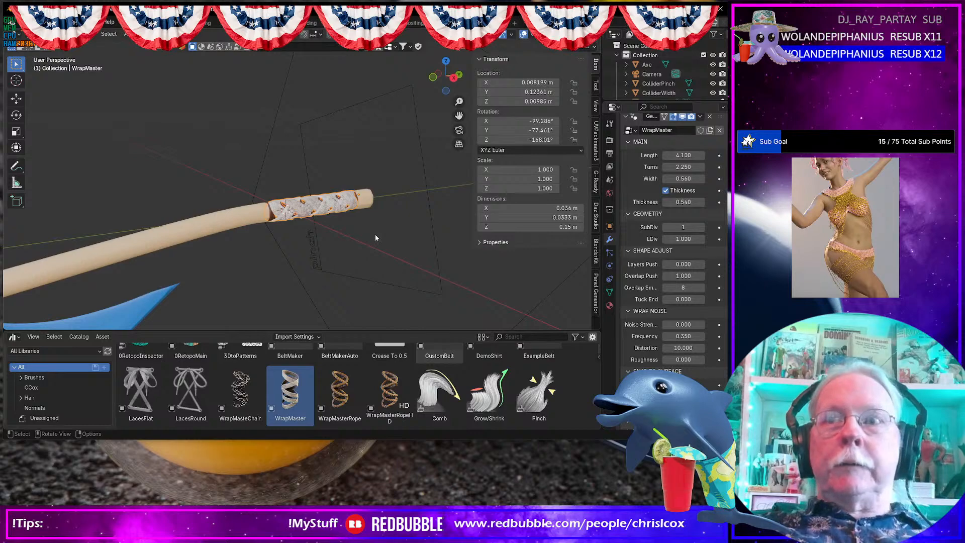
{"action": "scroll", "coordinate": [376, 237], "scroll_direction": "up", "scroll_amount": 2}
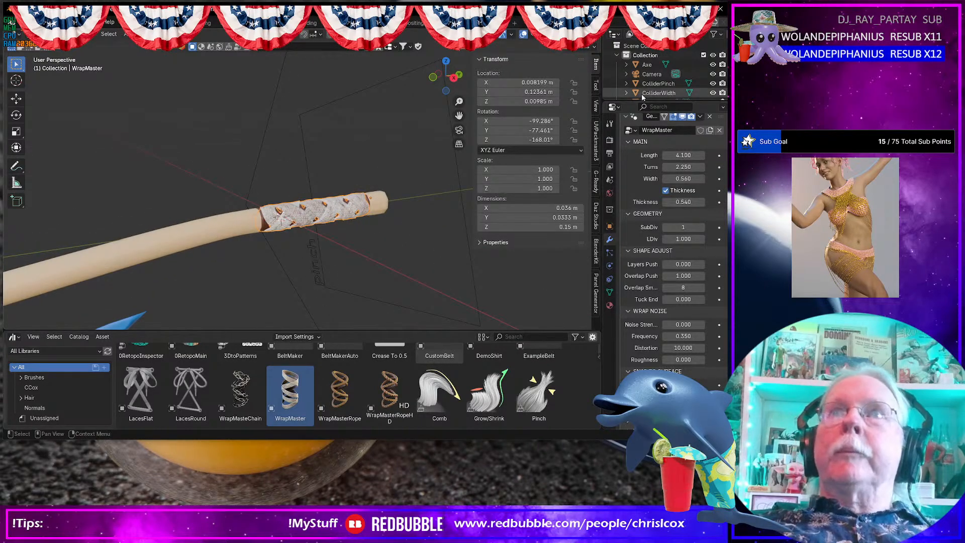
{"action": "left_click_drag", "start_coordinate": [643, 100], "coordinate": [644, 316]}
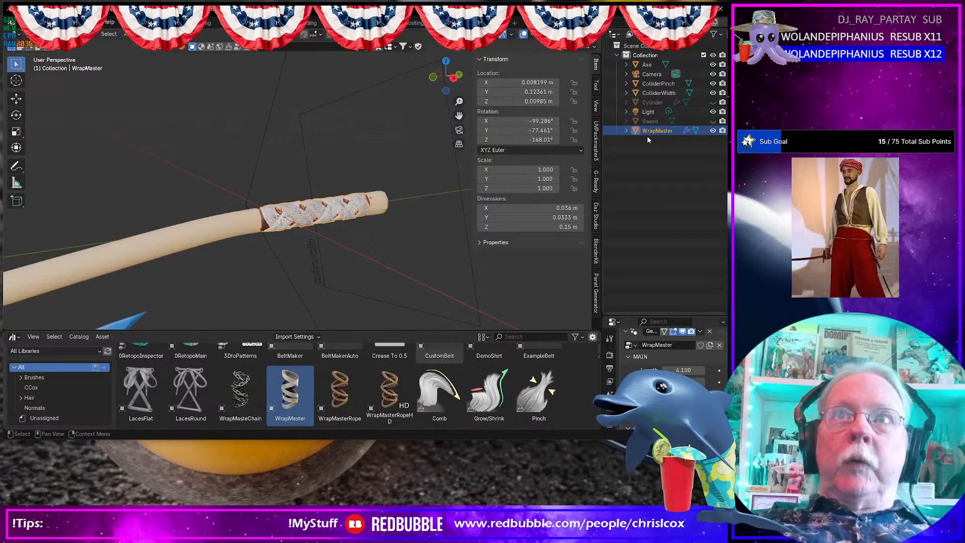
{"action": "key", "text": "Tab"}
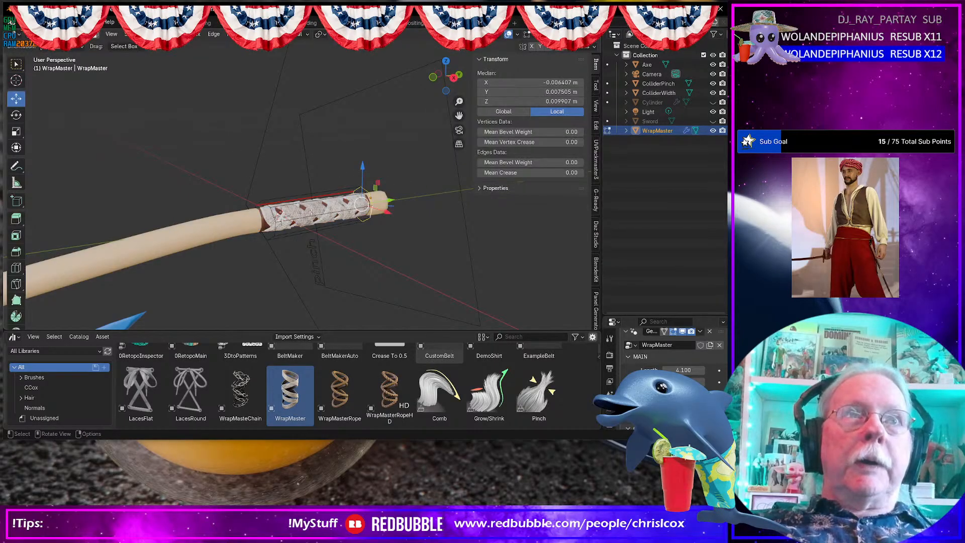
{"action": "key", "text": "Tab"}
{"action": "key", "text": "shift+d"}
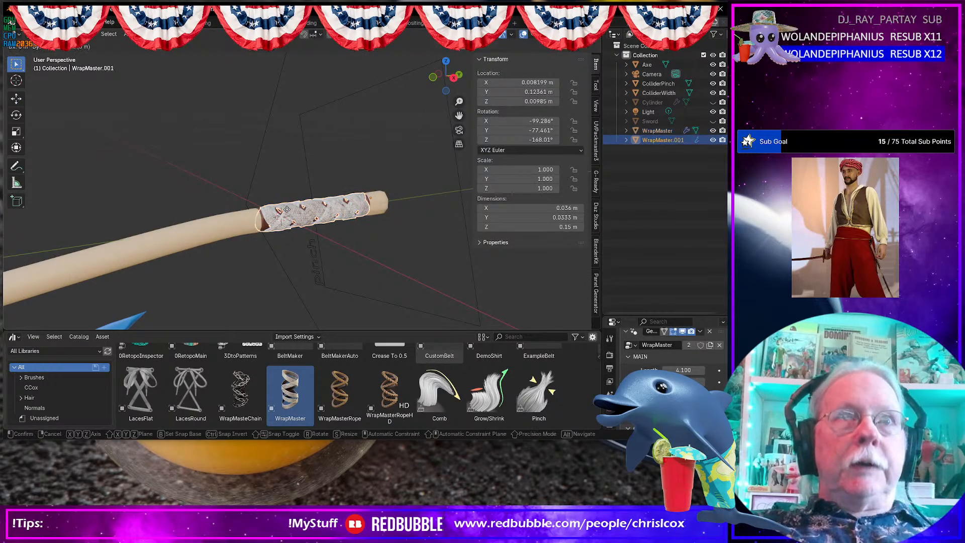
{"action": "key", "text": "Escape"}
{"action": "left_click", "coordinate": [713, 130]}
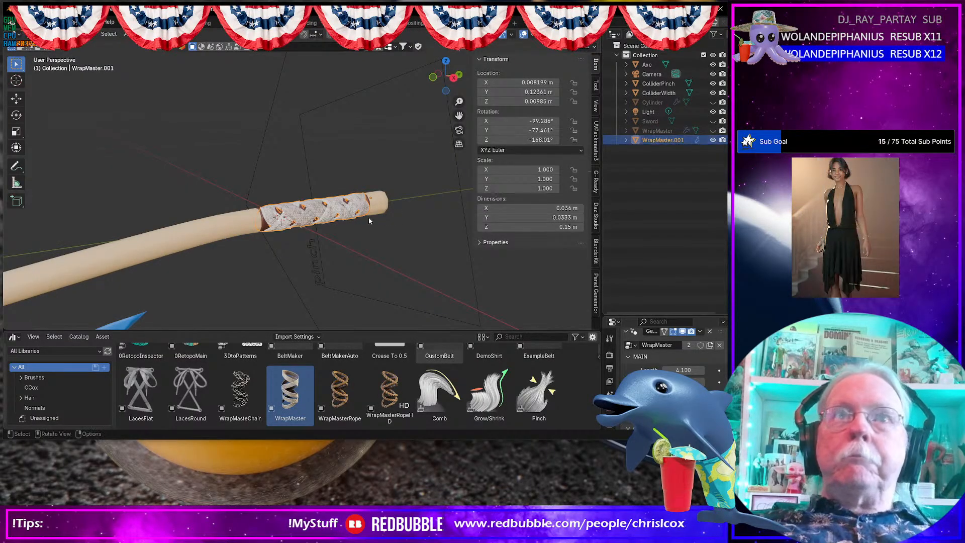
- Try to convert the duplicated wrap to a curve and check its geometry in Edit Mode
{"action": "right_click", "coordinate": [285, 229]}
{"action": "mouse_move", "coordinate": [273, 256]}
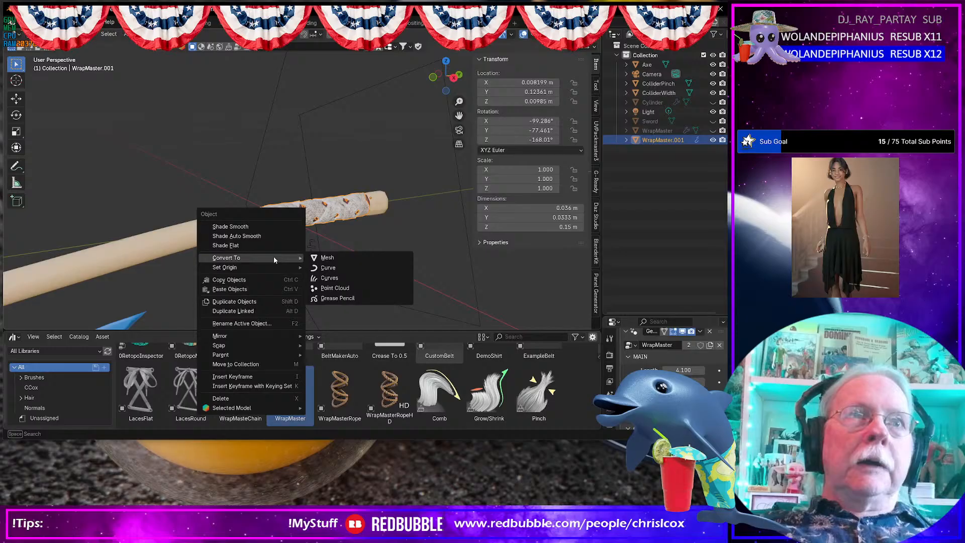
{"action": "left_click", "coordinate": [342, 269]}
{"action": "middle_click_drag", "start_coordinate": [341, 267], "coordinate": [336, 263]}
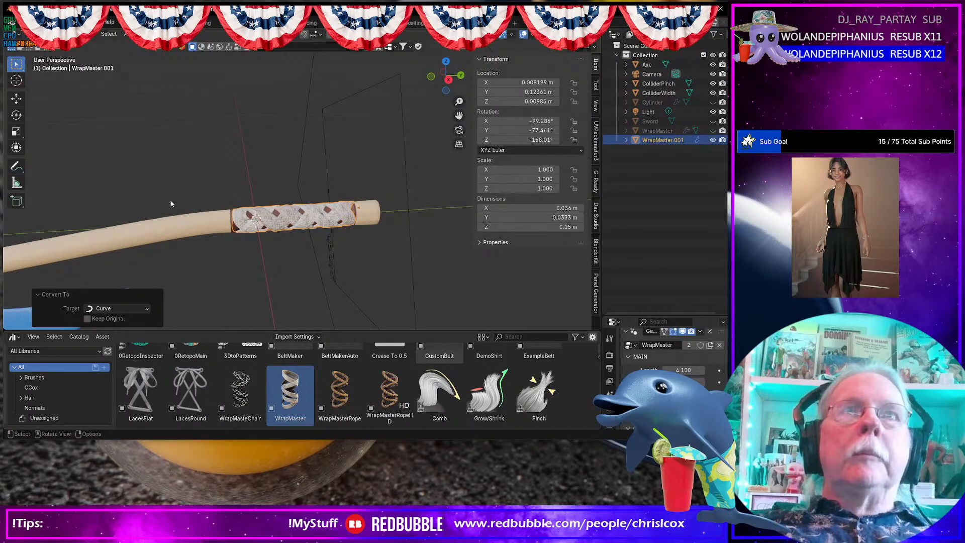
{"action": "key", "text": "Tab"}
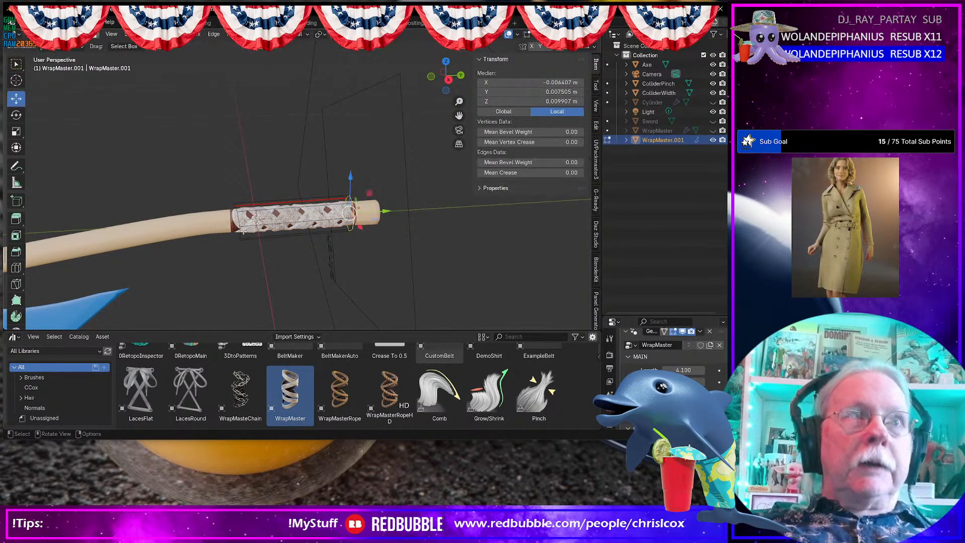
{"action": "scroll", "coordinate": [244, 231], "scroll_direction": "up", "scroll_amount": 3}
{"action": "key", "text": "Tab"}
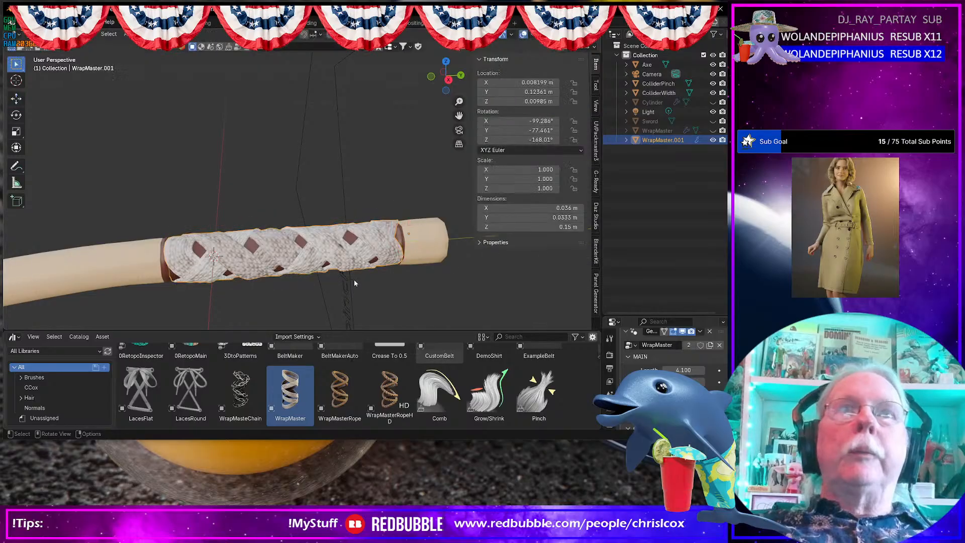
- Convert the duplicated wrap to a mesh and open it in Edit Mode
{"action": "middle_click_drag", "start_coordinate": [277, 272], "coordinate": [231, 220]}
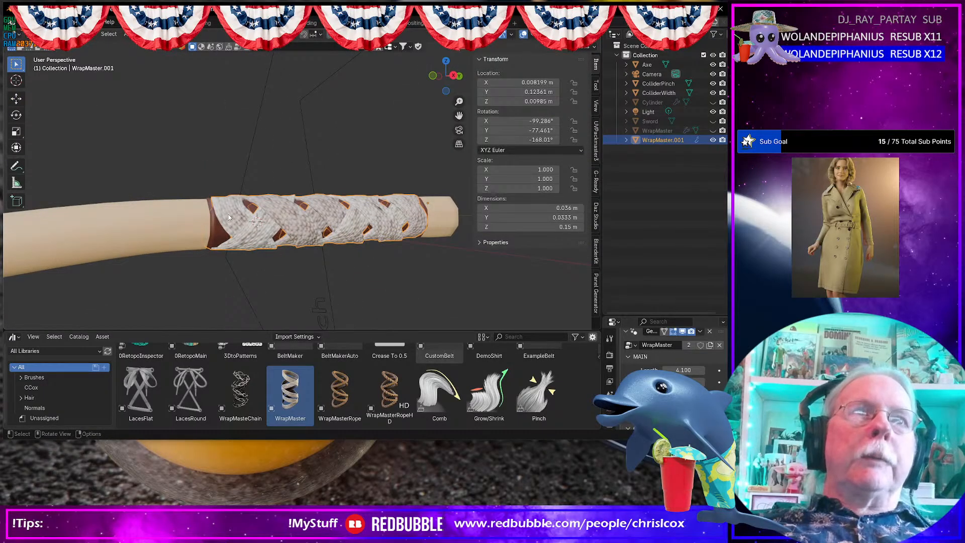
{"action": "right_click", "coordinate": [229, 217]}
{"action": "mouse_move", "coordinate": [228, 213]}
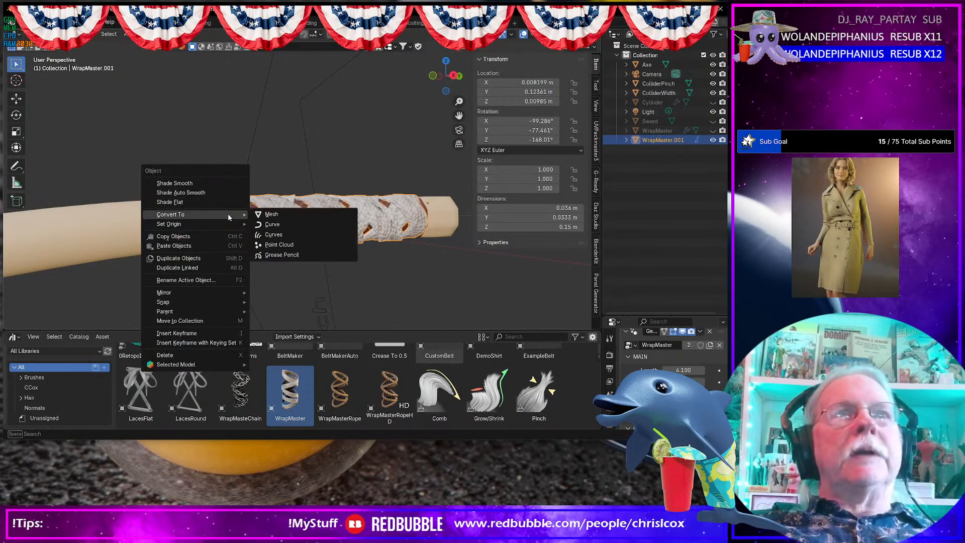
{"action": "left_click", "coordinate": [272, 214]}
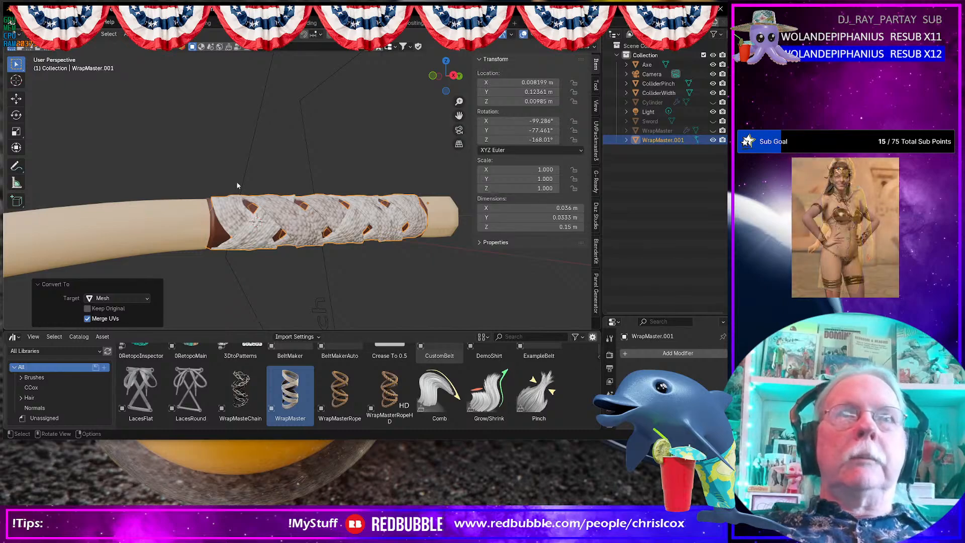
{"action": "key", "text": "Tab"}
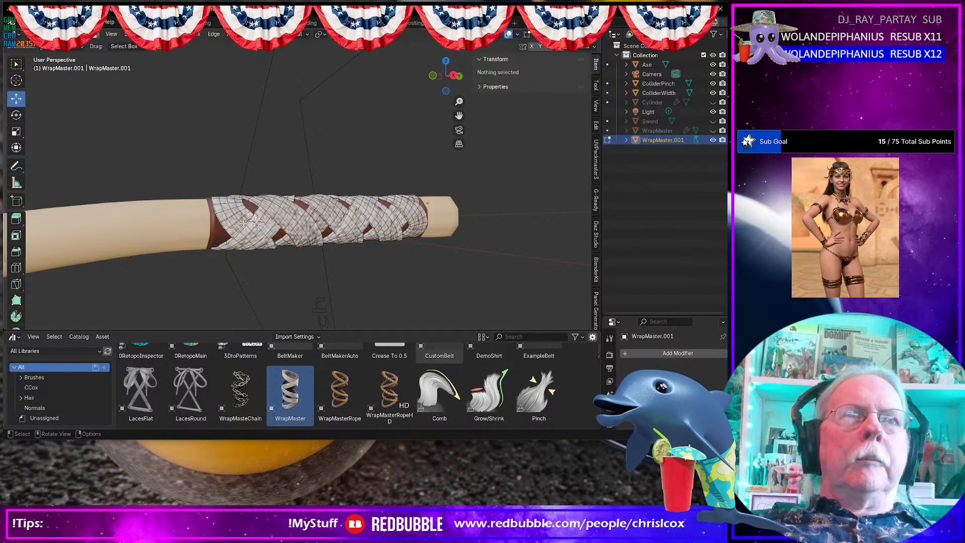
- Select the face loop along the strip's thickness edge and hide it to separate the inner and outer layers
{"action": "scroll", "coordinate": [255, 221], "scroll_direction": "up", "scroll_amount": 6}
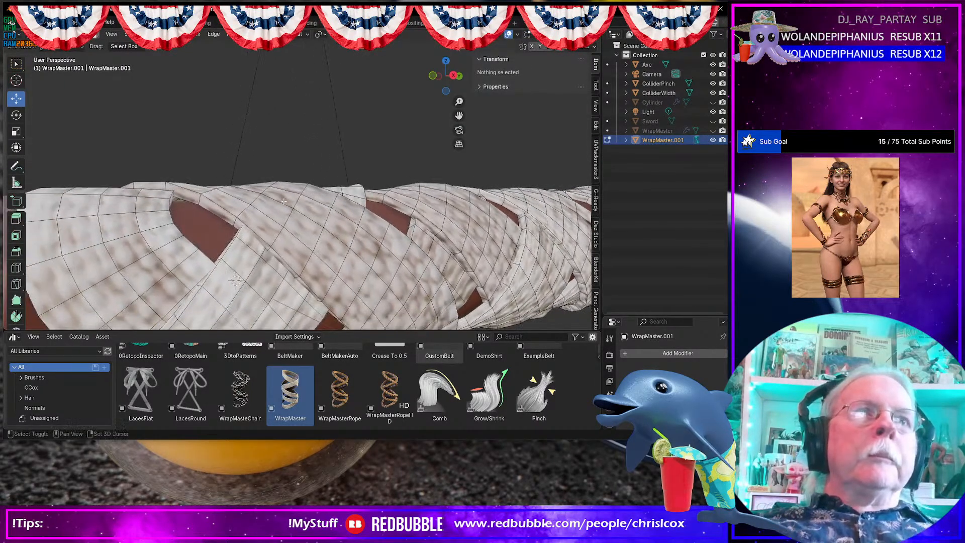
{"action": "middle_click_drag", "start_coordinate": [213, 208], "coordinate": [218, 200]}
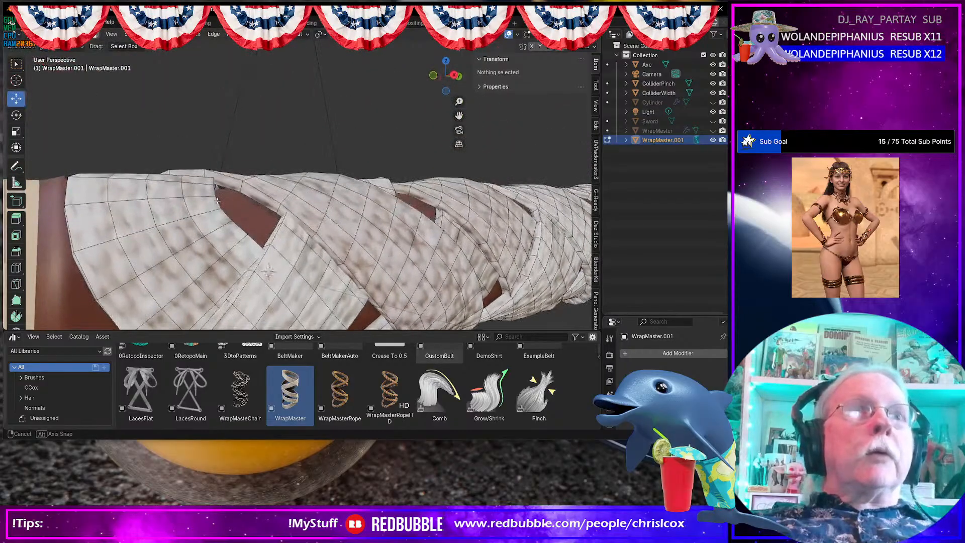
{"action": "left_click", "coordinate": [241, 186], "text": "alt"}
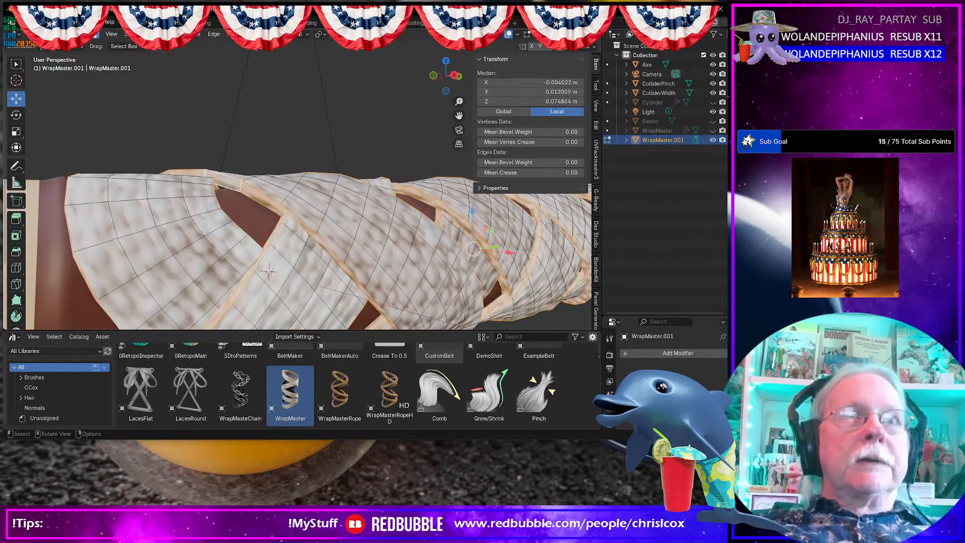
{"action": "key", "text": "h"}
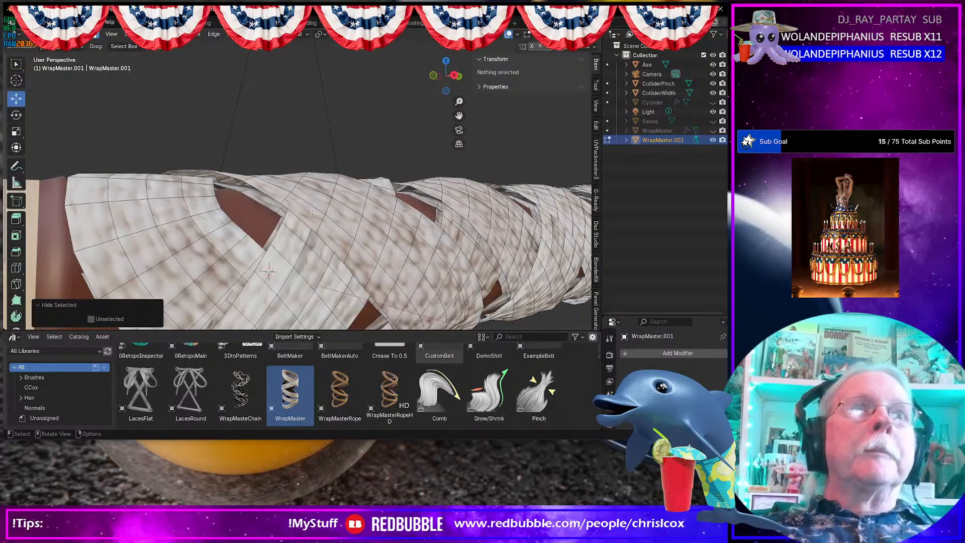
- Select the linked inner layer of the wrap, delete it, and reveal the hidden geometry
{"action": "left_click", "coordinate": [265, 199]}
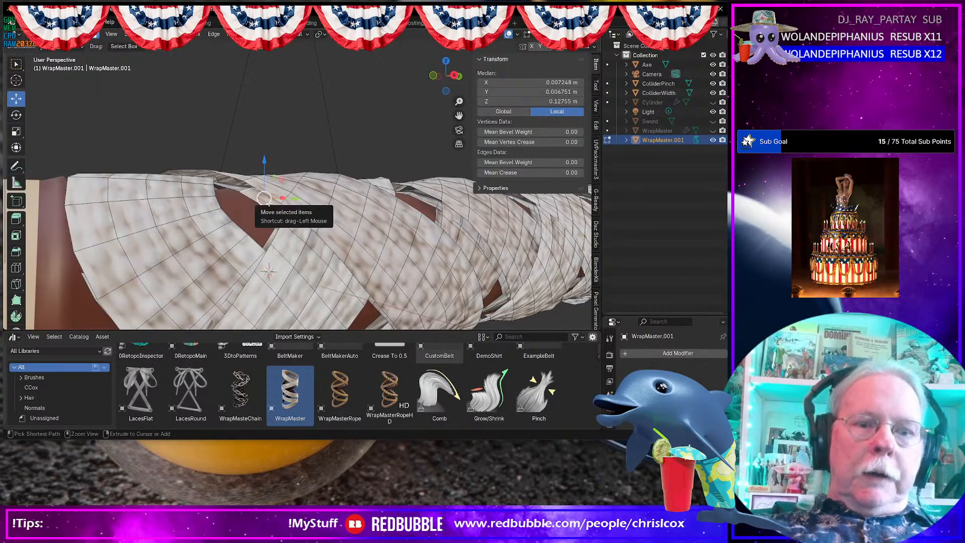
{"action": "key", "text": "ctrl+l"}
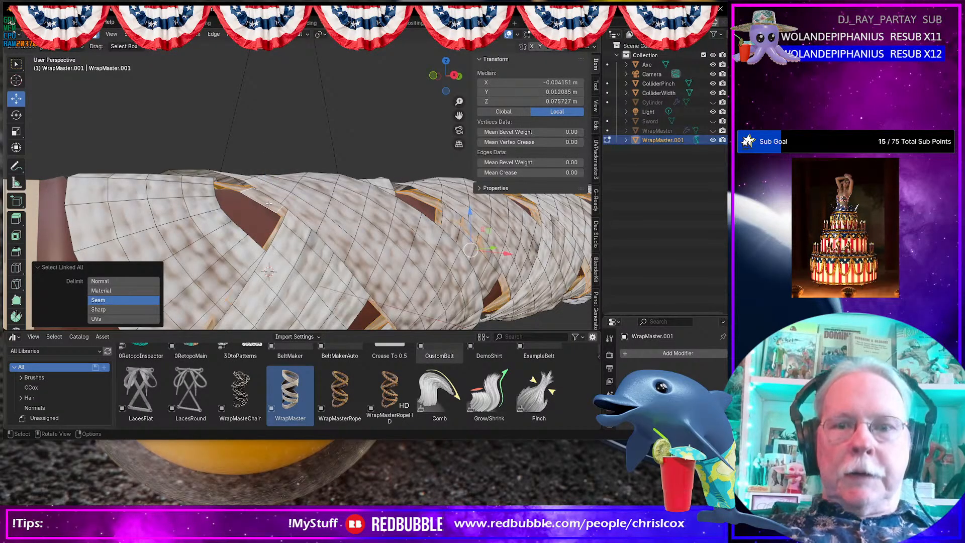
{"action": "key", "text": "x"}
{"action": "left_click", "coordinate": [268, 202]}
{"action": "scroll", "coordinate": [299, 220], "scroll_direction": "down", "scroll_amount": 5}
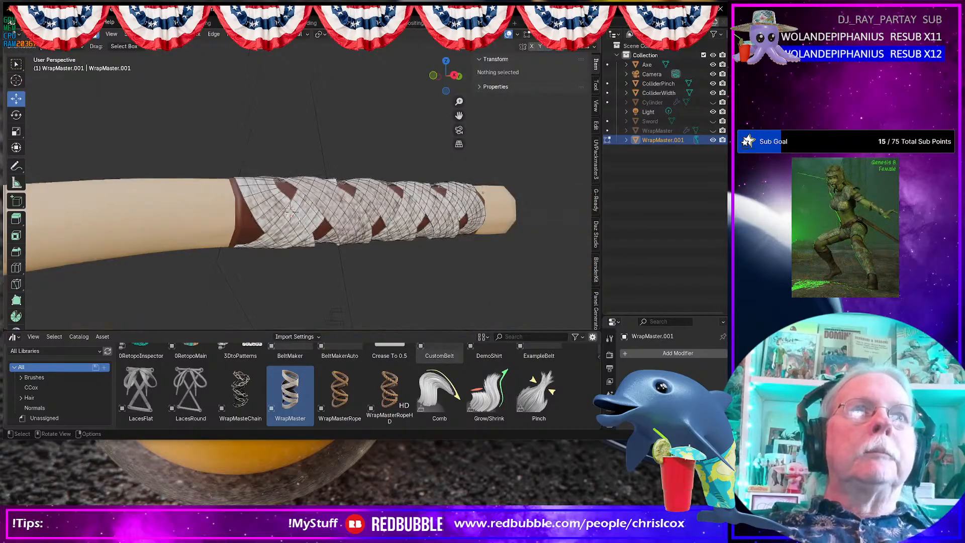
{"action": "middle_click_drag", "start_coordinate": [300, 219], "coordinate": [283, 250]}
{"action": "key", "text": "alt+h"}
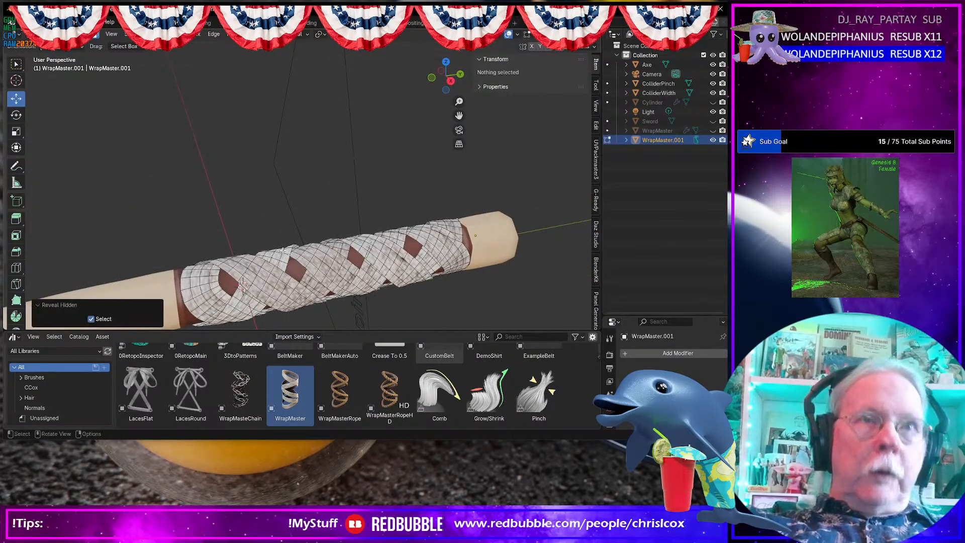
- Hide and reveal a single face of the outer wrap to check for leftover geometry beneath it
{"action": "left_click", "coordinate": [258, 281]}
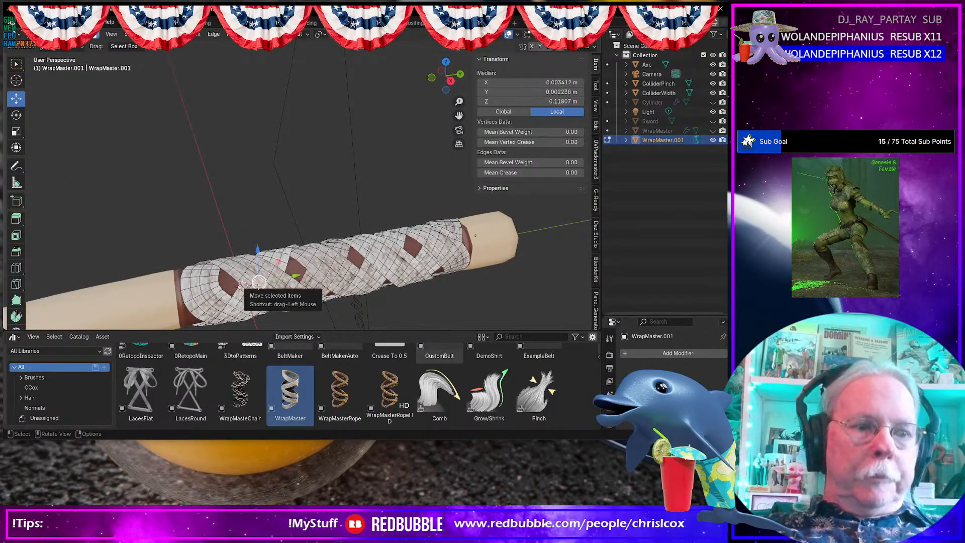
{"action": "key", "text": "alt+h"}
{"action": "key", "text": "h"}
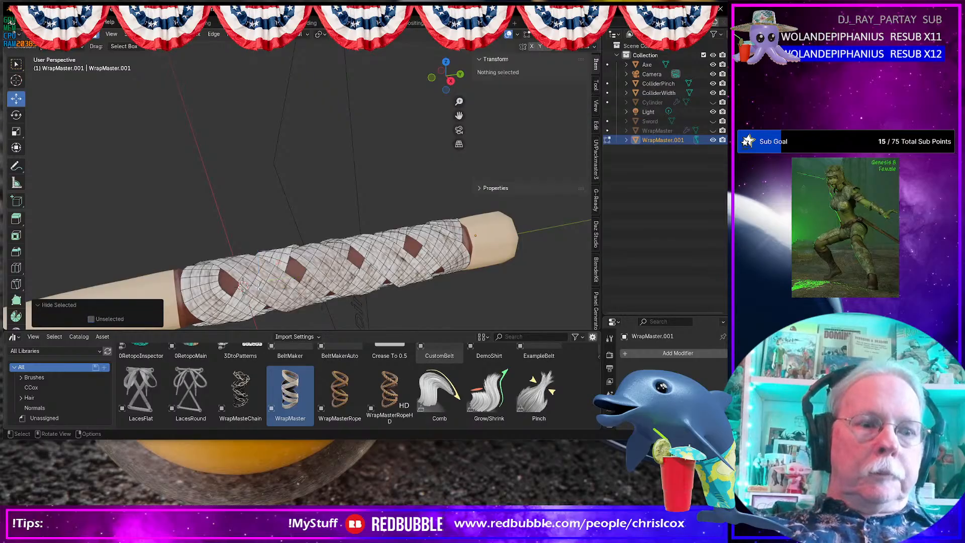
{"action": "key", "text": "alt+h"}
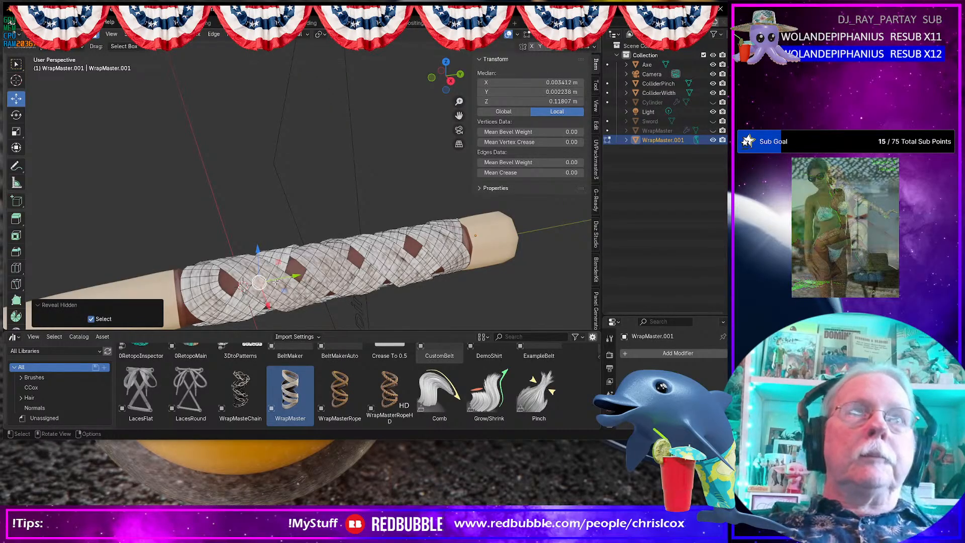
- Select another face on the outer wrap and reveal hidden geometry to check for a remaining layer beneath it
{"action": "middle_click_drag", "start_coordinate": [258, 286], "coordinate": [286, 245]}
{"action": "scroll", "coordinate": [308, 224], "scroll_direction": "down", "scroll_amount": 3}
{"action": "scroll", "coordinate": [308, 223], "scroll_direction": "up", "scroll_amount": 4}
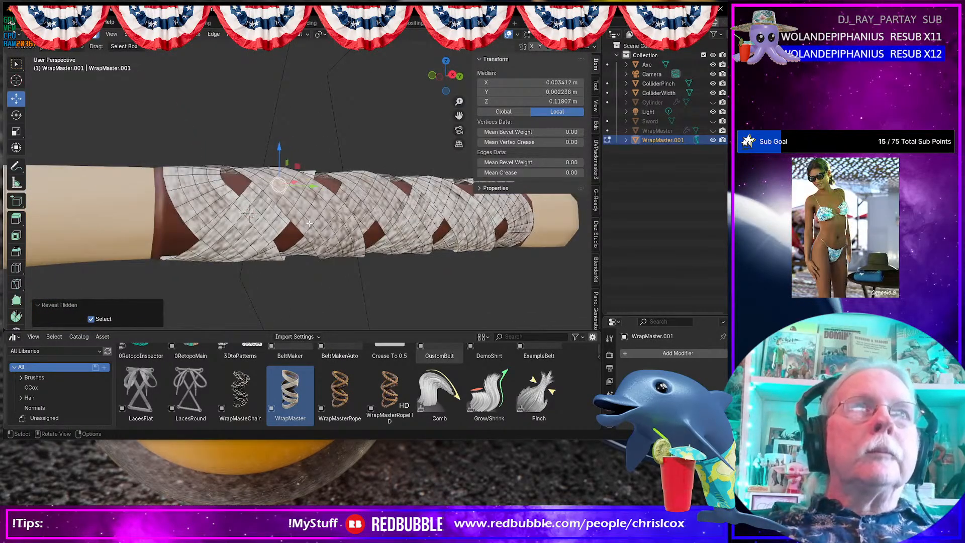
{"action": "left_click", "coordinate": [347, 213]}
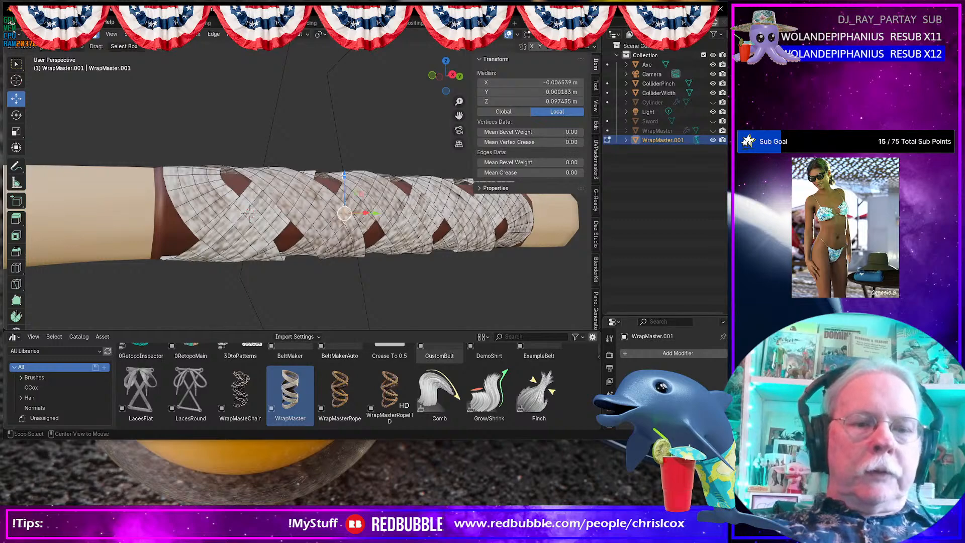
{"action": "key", "text": "alt+h"}
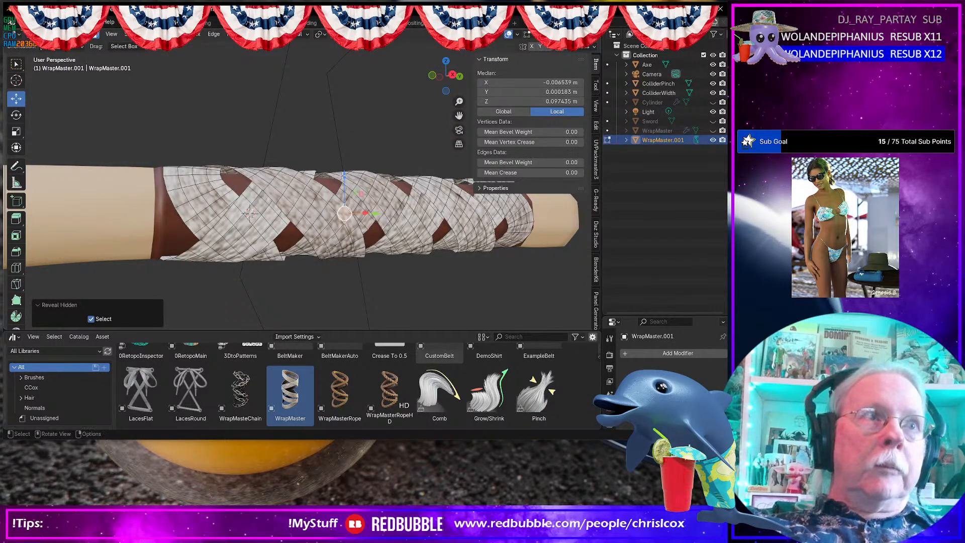
- Compare the duplicated wrap in Object Mode and Edit Mode to inspect its surface for leftover inner geometry
{"action": "key", "text": "Tab"}
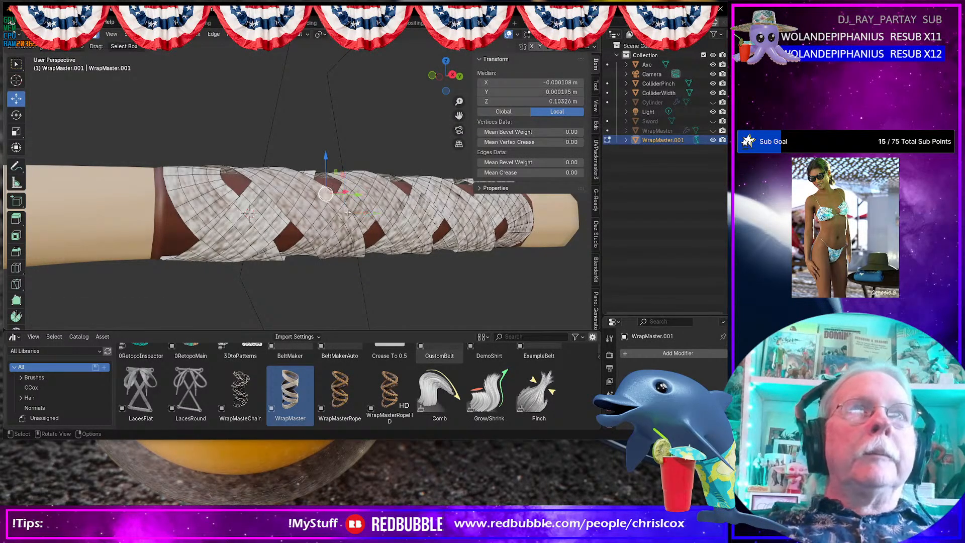
{"action": "key", "text": "Tab"}
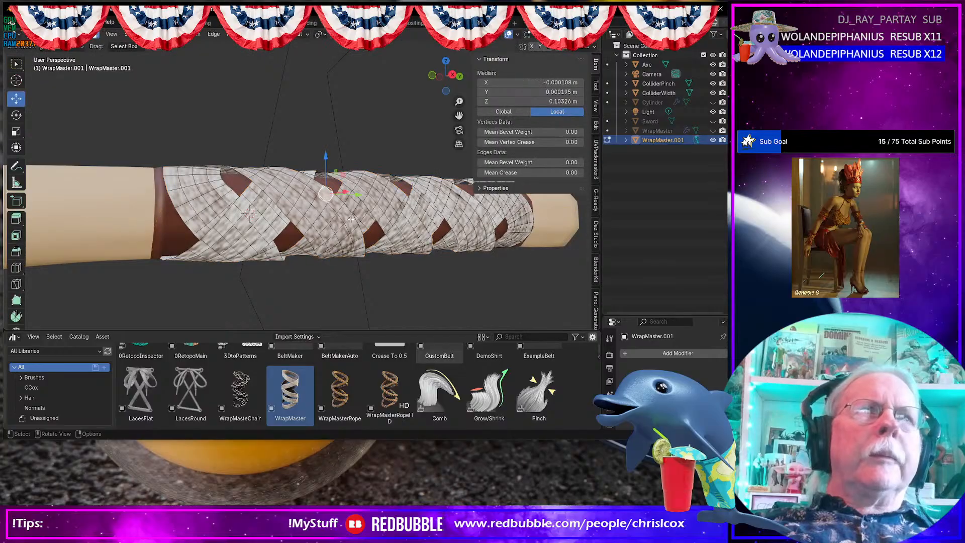
{"action": "key", "text": "Tab"}
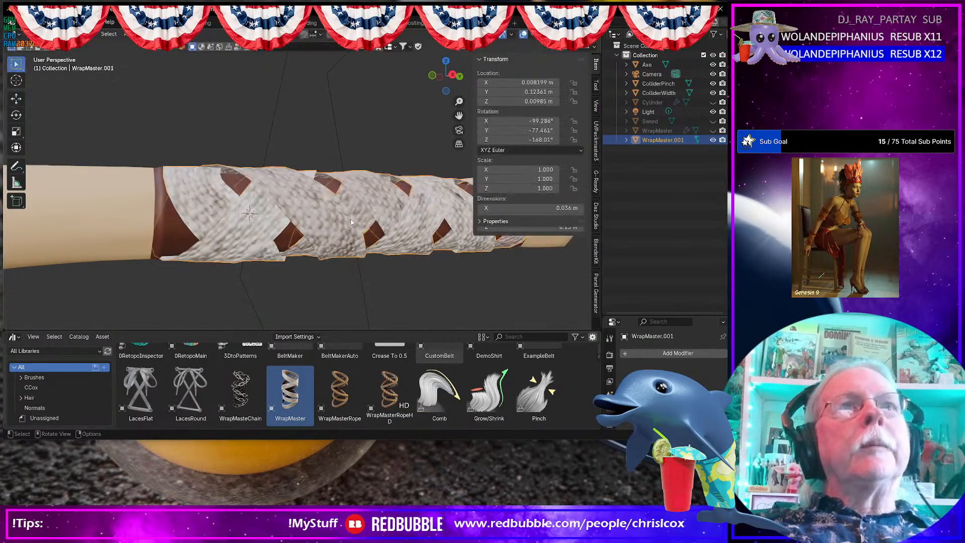
{"action": "key", "text": "Tab"}
{"action": "key", "text": "Tab"}
{"action": "key", "text": "Tab"}
{"action": "key", "text": "Tab"}
{"action": "key", "text": "Tab"}
{"action": "key", "text": "Tab"}
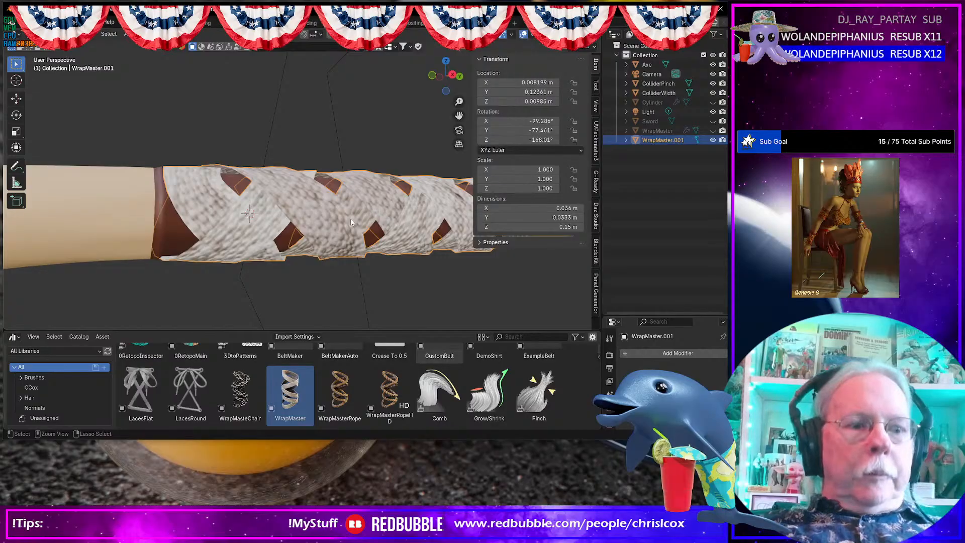
{"action": "key", "text": "Tab"}
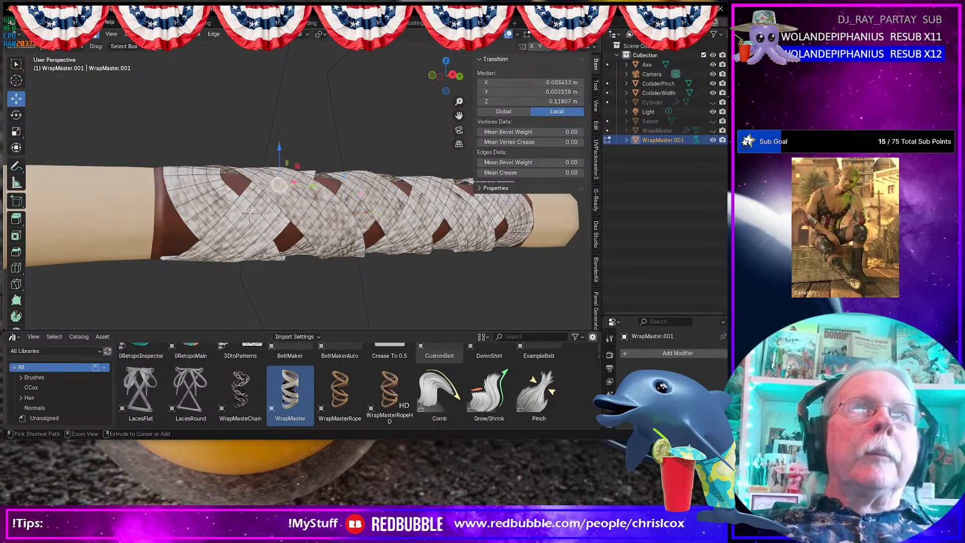
{"action": "key", "text": "Tab"}
{"action": "key", "text": "Tab"}
- Undo back to the selected face loop along the strip's thickness edge and hide that loop again
{"action": "key", "text": "alt+a"}
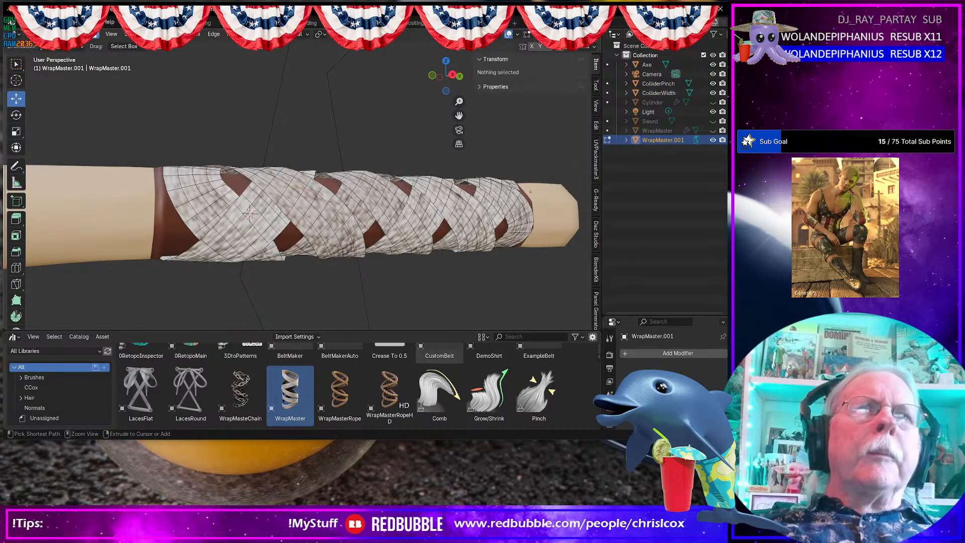
{"action": "key", "text": "ctrl+z"}
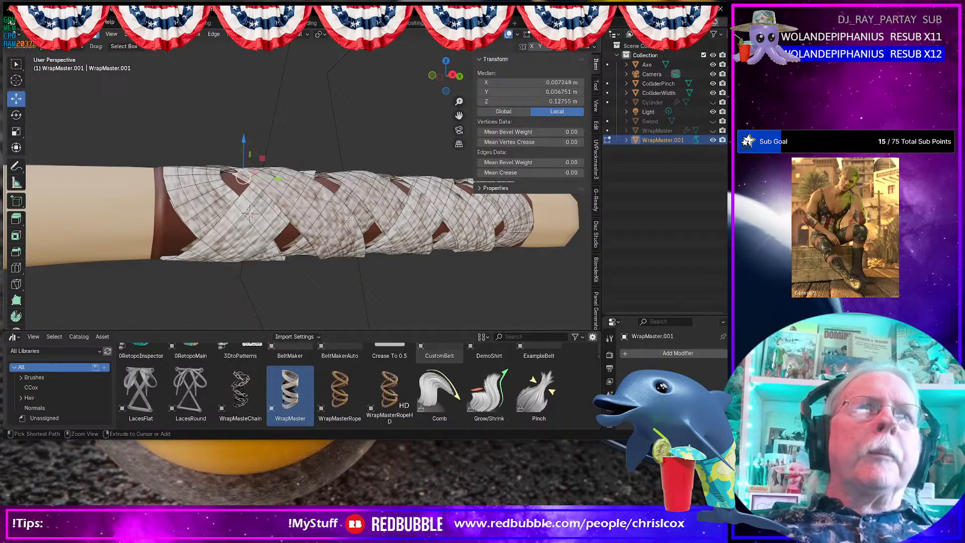
{"action": "key", "text": "ctrl+z"}
{"action": "key", "text": "a"}
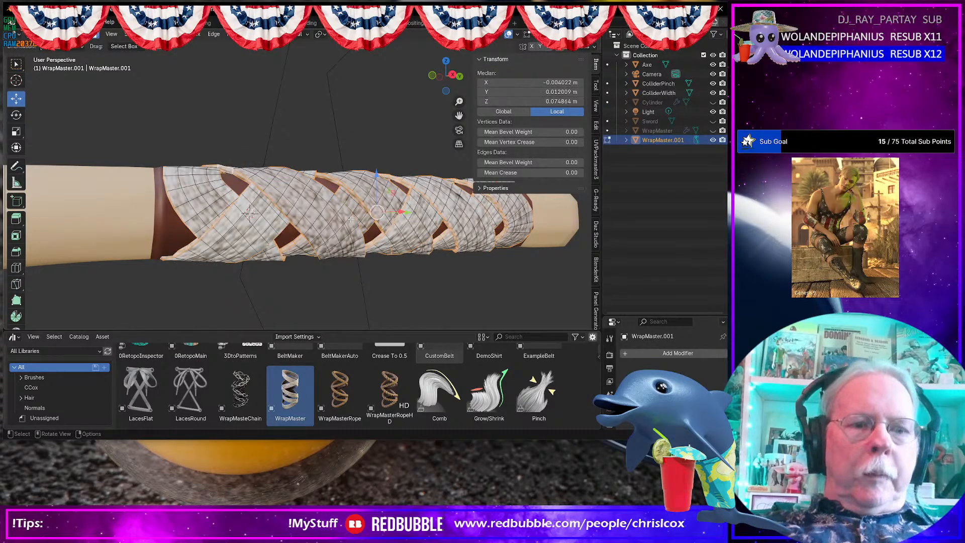
{"action": "key", "text": "h"}
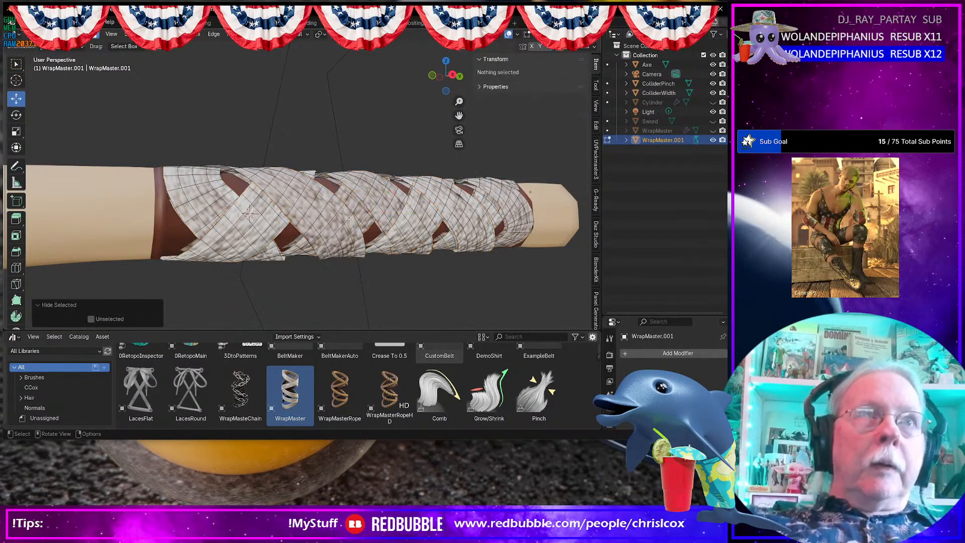
- Select the linked inner layer through a gap in the wrap, delete it, and reveal the hidden faces
{"action": "left_click", "coordinate": [243, 177]}
{"action": "key", "text": "ctrl+l"}
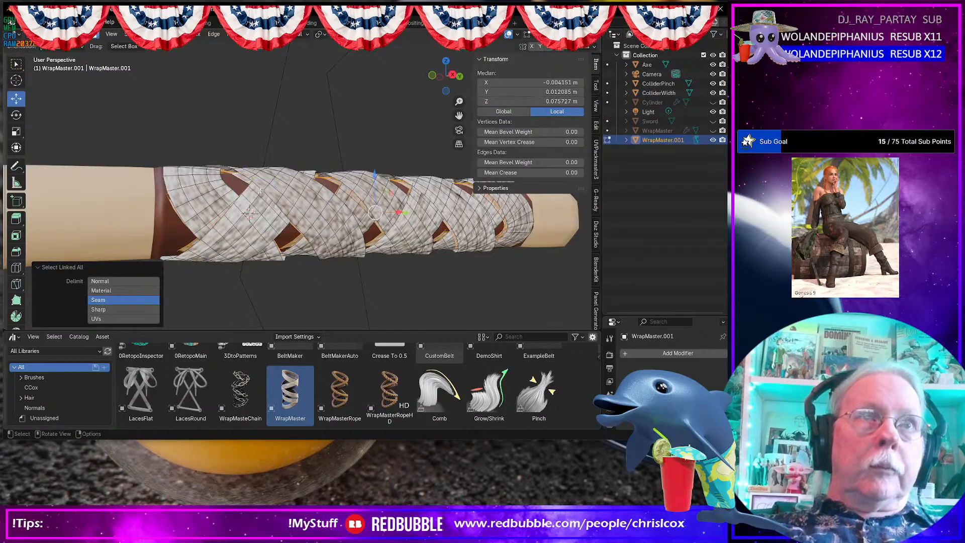
{"action": "key", "text": "x"}
{"action": "left_click", "coordinate": [260, 191]}
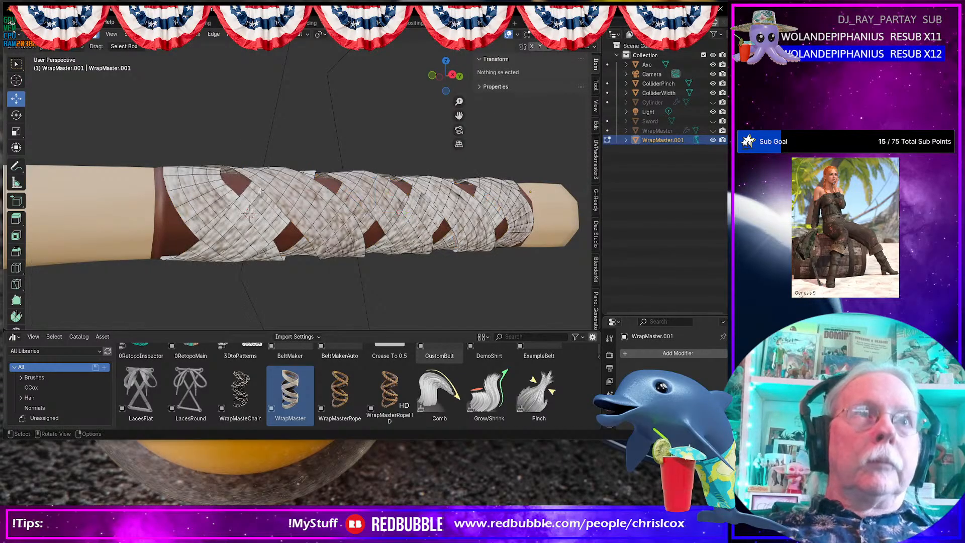
{"action": "key", "text": "ctrl+h"}
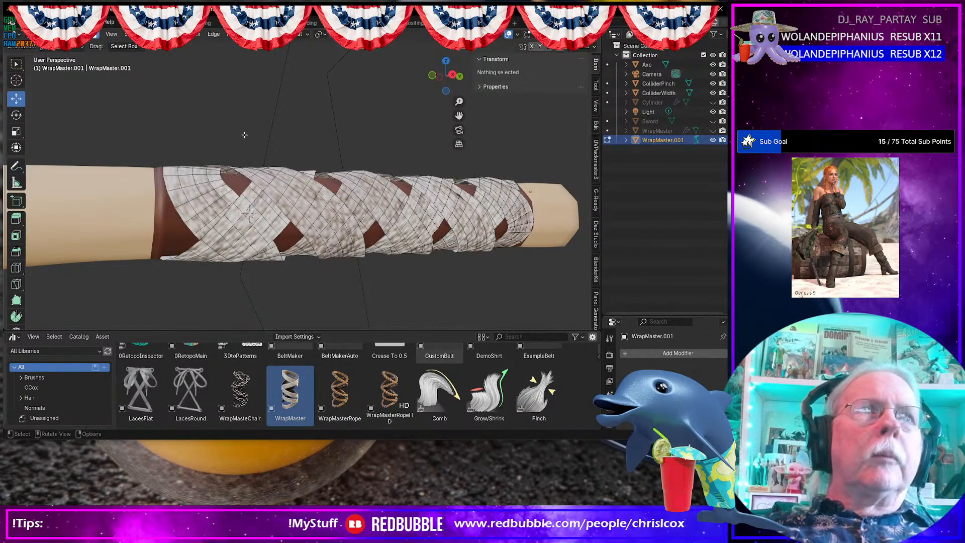
- Examine the outer wrap up close by selecting single faces and revealing hidden geometry around them
{"action": "left_click", "coordinate": [285, 205]}
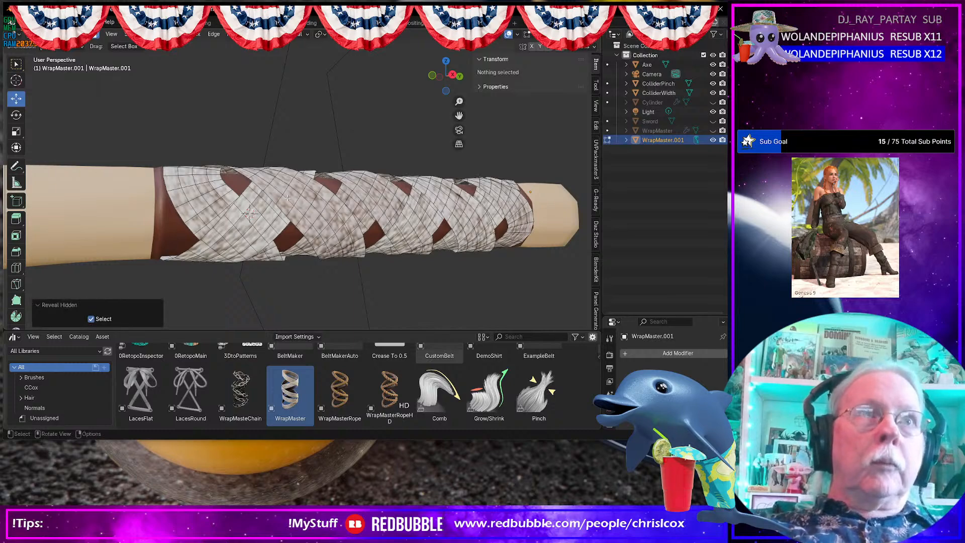
{"action": "scroll", "coordinate": [281, 200], "scroll_direction": "up", "scroll_amount": 5}
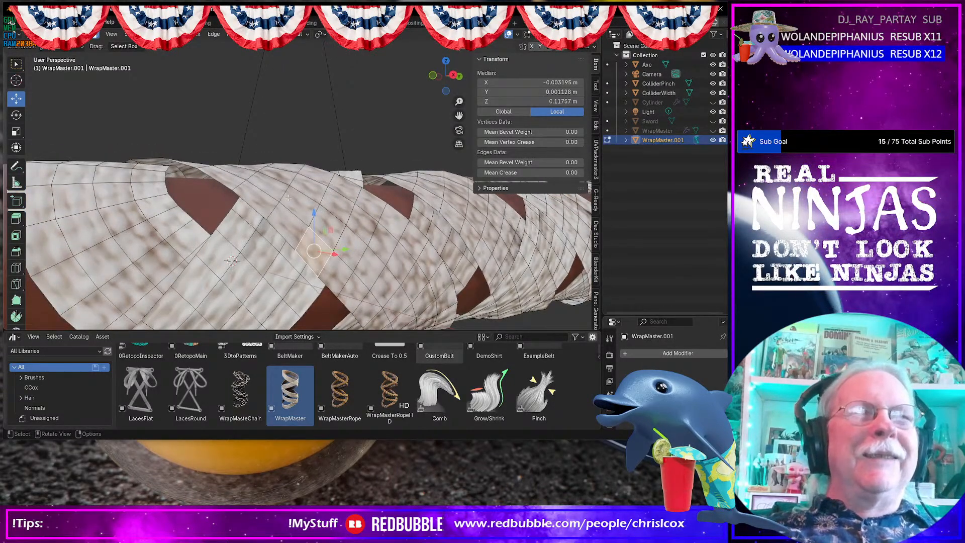
{"action": "key", "text": "alt+h"}
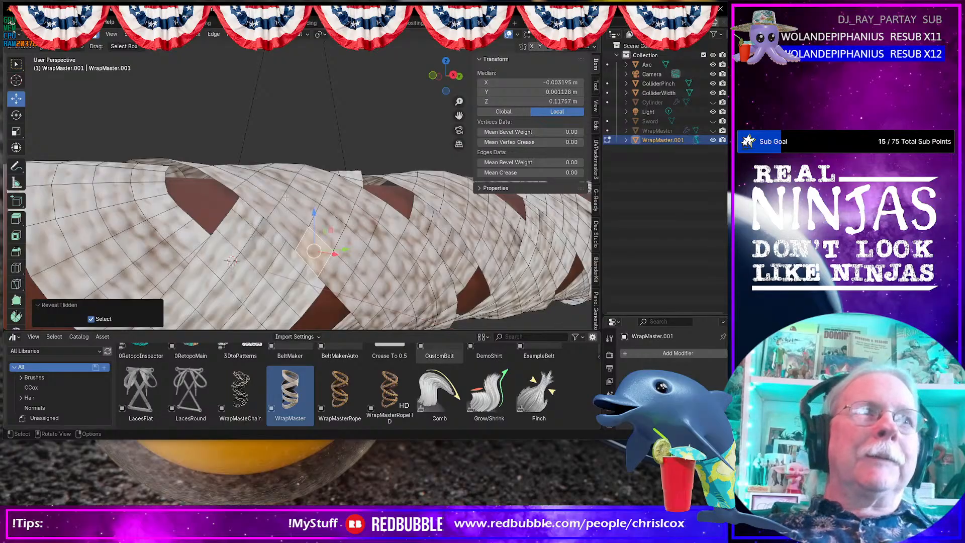
{"action": "left_click", "coordinate": [285, 198]}
{"action": "scroll", "coordinate": [286, 199], "scroll_direction": "down", "scroll_amount": 5}
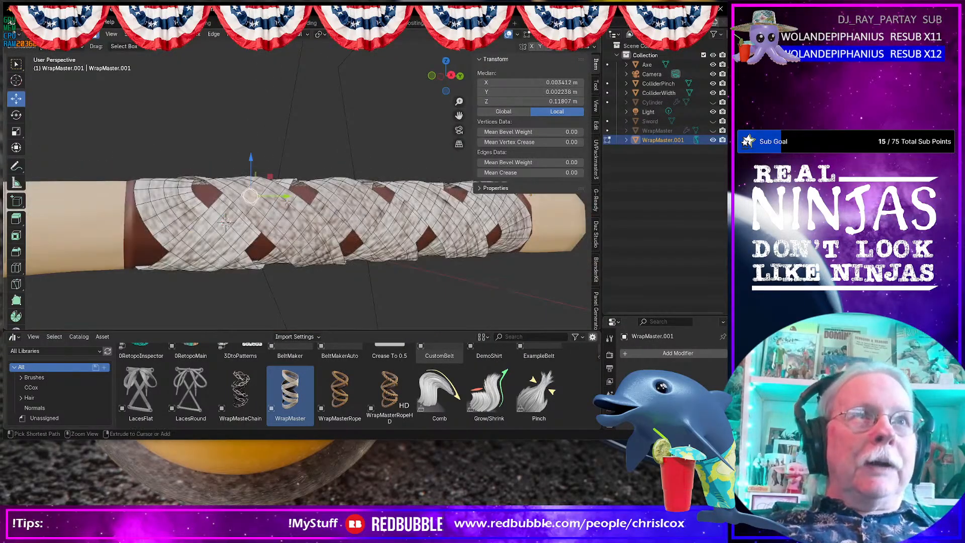
- Undo the inner-layer deletion and the hiding, back to the selected thickness-edge face loop
{"action": "left_click", "coordinate": [287, 202]}
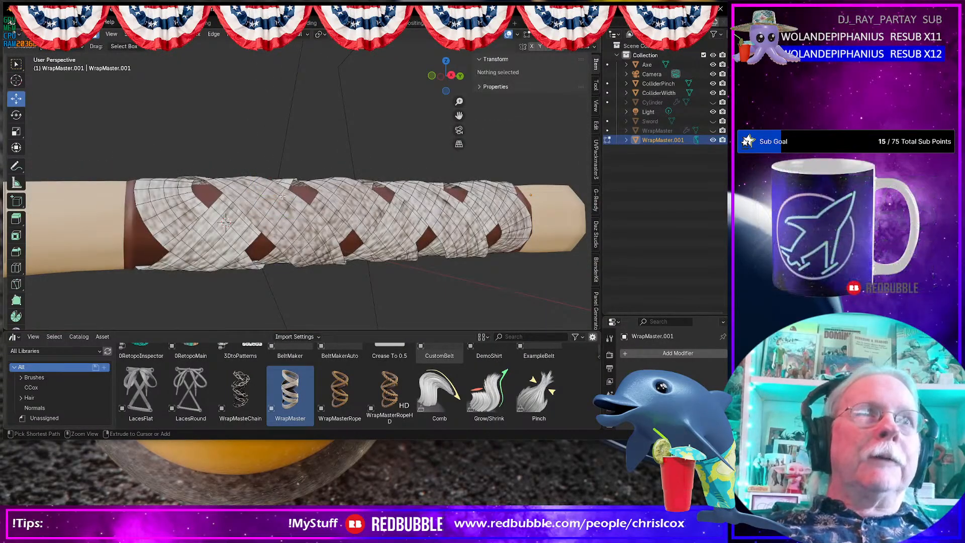
{"action": "key", "text": "l"}
{"action": "scroll", "coordinate": [283, 197], "scroll_direction": "up", "scroll_amount": 4}
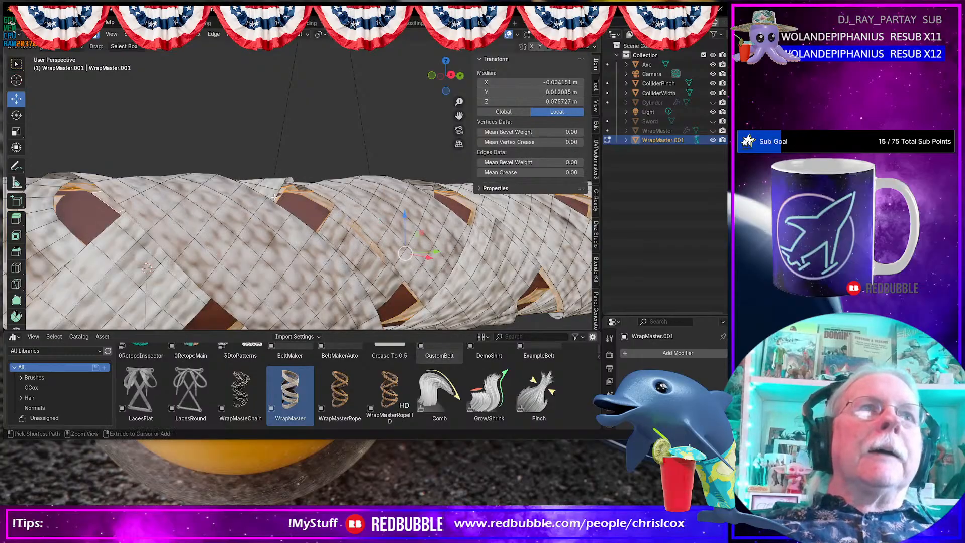
{"action": "key", "text": "alt+a"}
{"action": "key", "text": "ctrl+z"}
- Select the edge loop running along the strip's thickness in edge mode and mark it as a seam
{"action": "middle_click_drag", "start_coordinate": [274, 197], "coordinate": [281, 200]}
{"action": "key", "text": "2"}
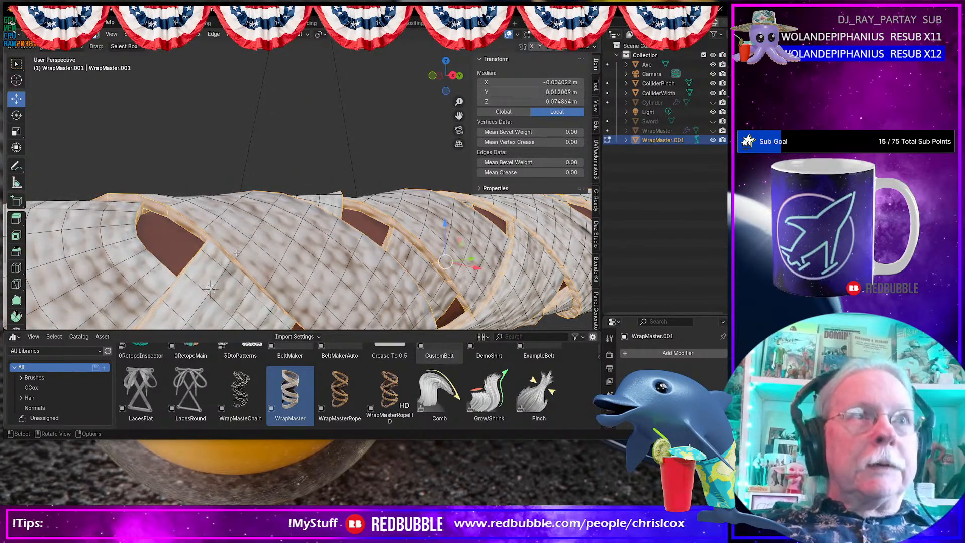
{"action": "left_click", "coordinate": [194, 232], "text": "alt"}
{"action": "right_click", "coordinate": [192, 232]}
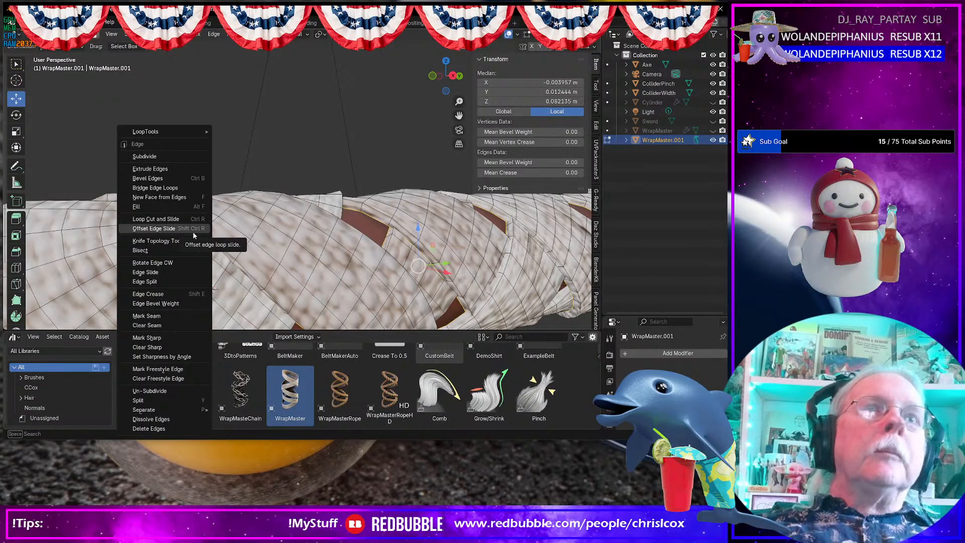
{"action": "left_click", "coordinate": [164, 313]}
- Hide the Axe object to expose the inside of the wrap at its open end
{"action": "scroll", "coordinate": [235, 276], "scroll_direction": "down", "scroll_amount": 4}
{"action": "mouse_move", "coordinate": [251, 259]}
{"action": "middle_mouse_down"}
{"action": "mouse_move", "coordinate": [216, 258]}
{"action": "mouse_move", "coordinate": [137, 282]}
{"action": "mouse_move", "coordinate": [229, 276]}
{"action": "mouse_move", "coordinate": [236, 256]}
{"action": "middle_mouse_up"}
{"action": "scroll", "coordinate": [229, 275], "scroll_direction": "up", "scroll_amount": 3}
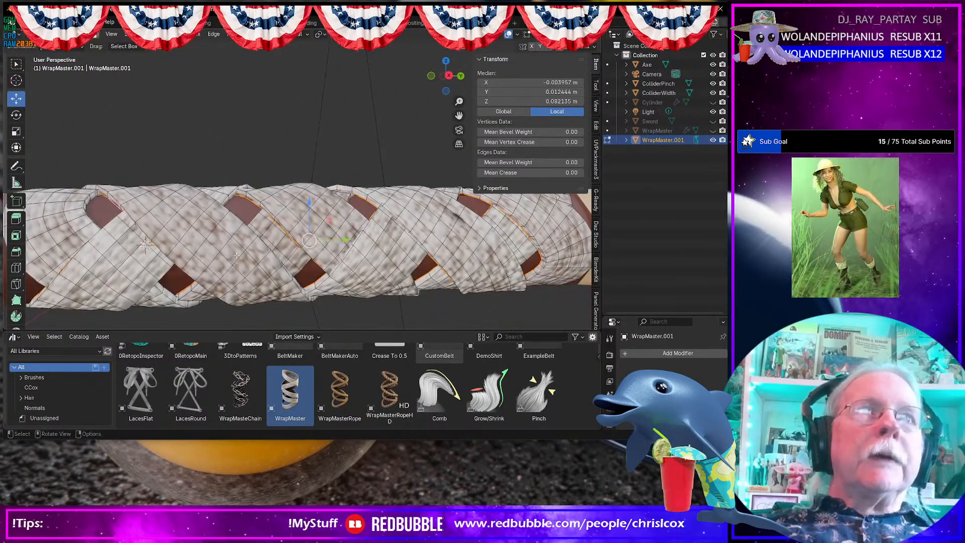
{"action": "left_click", "coordinate": [713, 65]}
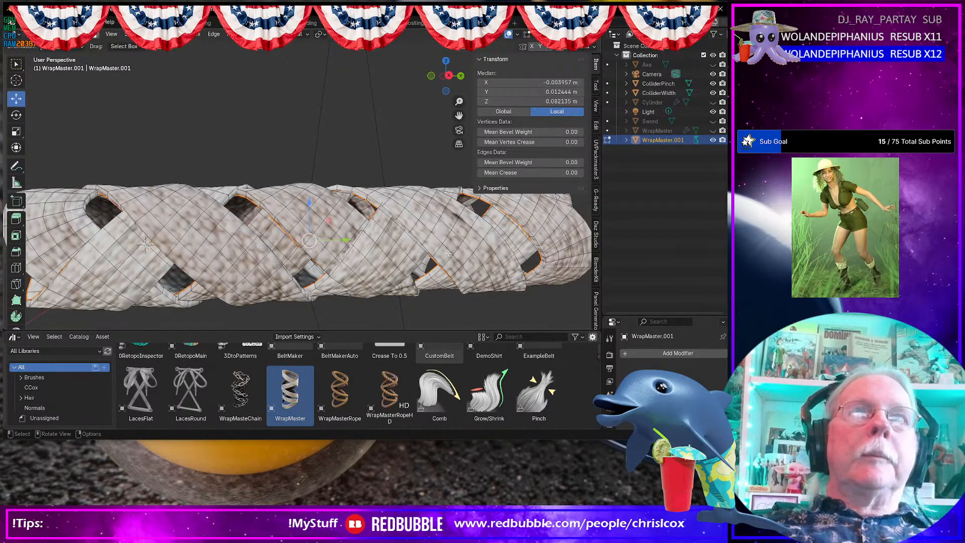
{"action": "middle_click_drag", "start_coordinate": [382, 231], "coordinate": [433, 229]}
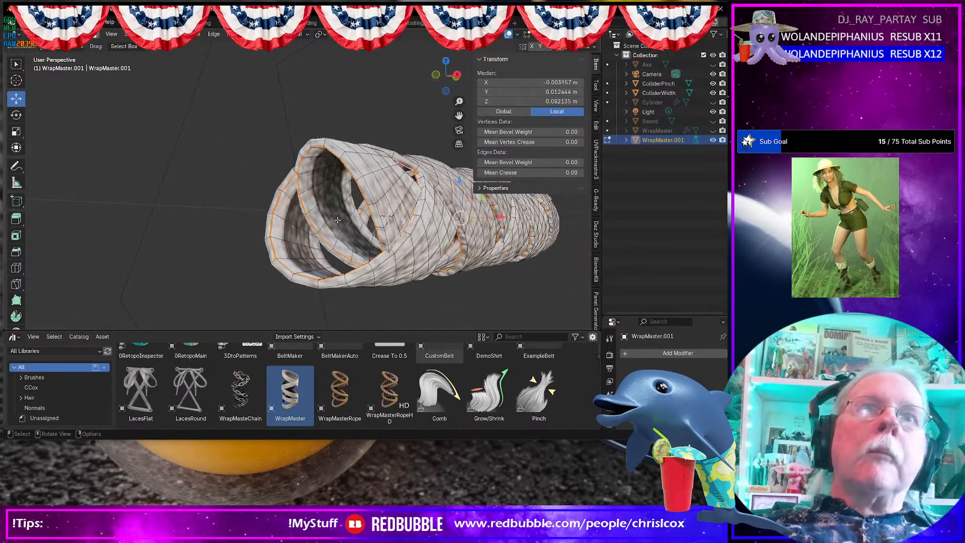
{"action": "middle_click_drag", "start_coordinate": [327, 206], "coordinate": [284, 191]}
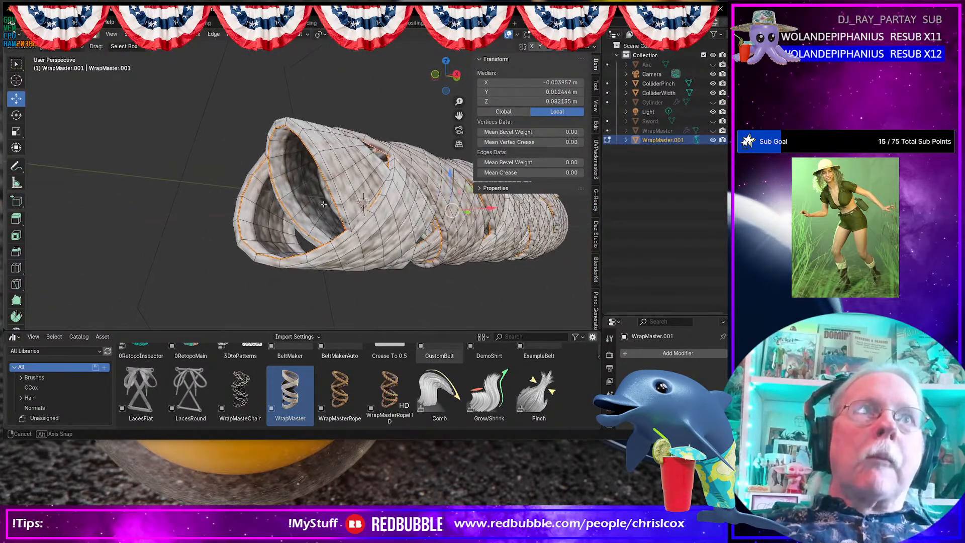
- Try selecting the inner layer from one of its faces with Select Linked delimited by seam, and undo the selection
{"action": "left_click", "coordinate": [284, 190]}
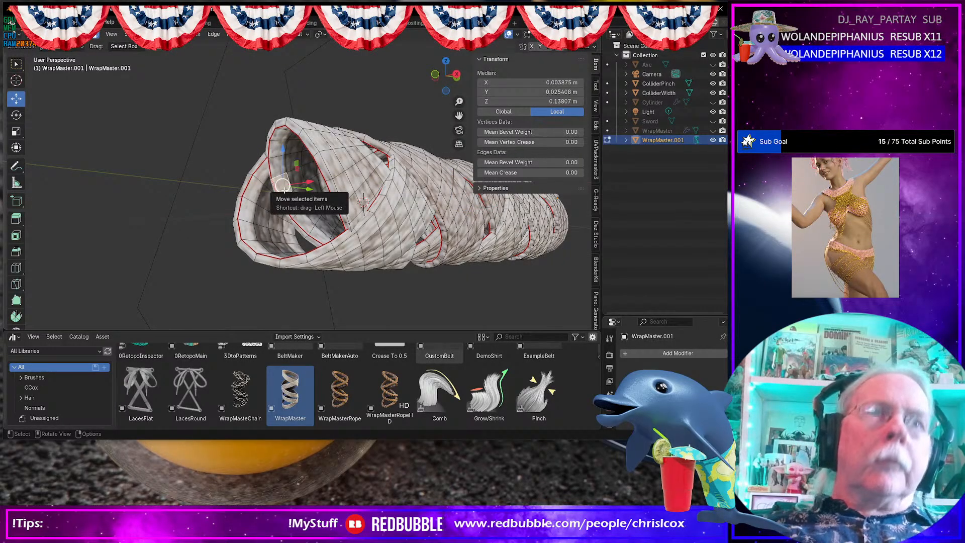
{"action": "key", "text": "ctrl"}
{"action": "key", "text": "ctrl+l"}
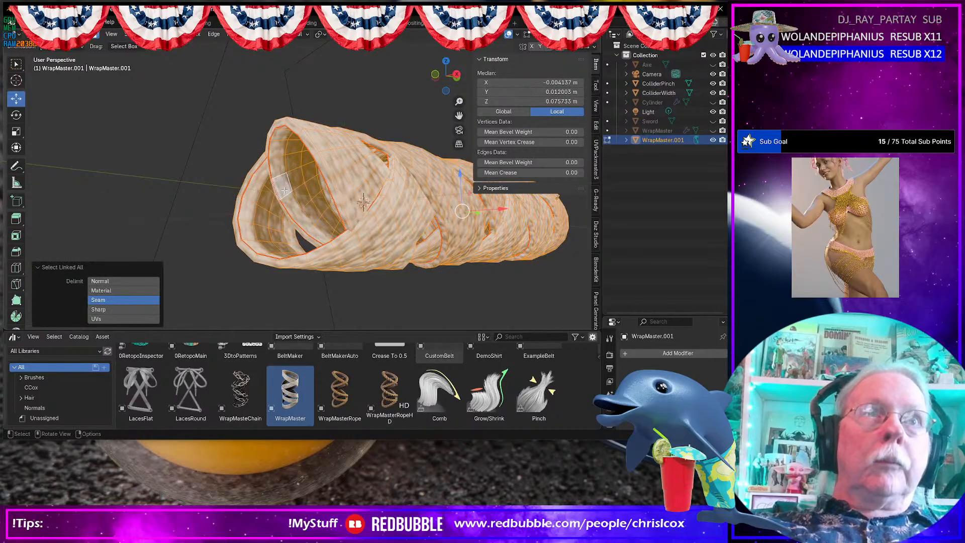
{"action": "key", "text": "ctrl+z"}
- Select the remaining long edge loop along the strip's border at the other open end and mark it as a seam
{"action": "middle_click_drag", "start_coordinate": [294, 193], "coordinate": [260, 193]}
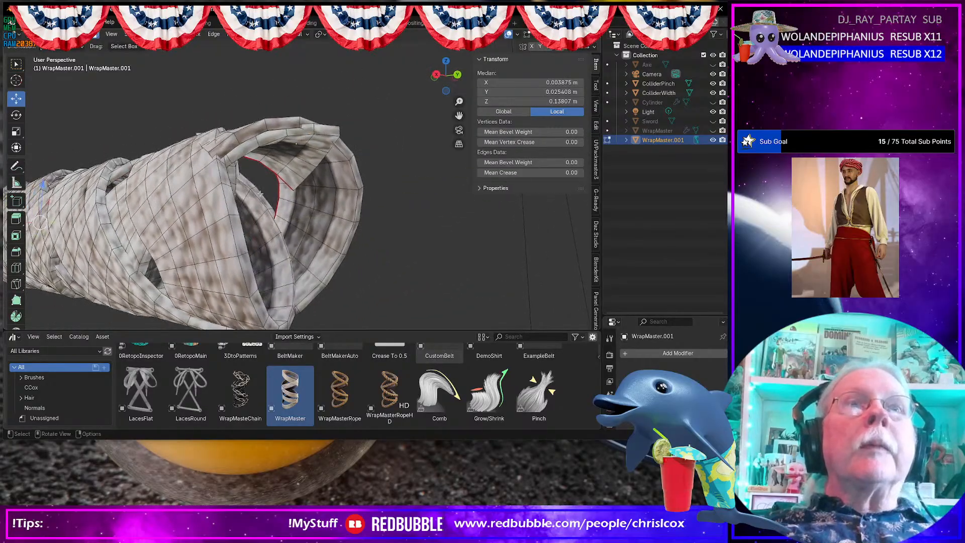
{"action": "left_click", "coordinate": [298, 137], "text": "shift"}
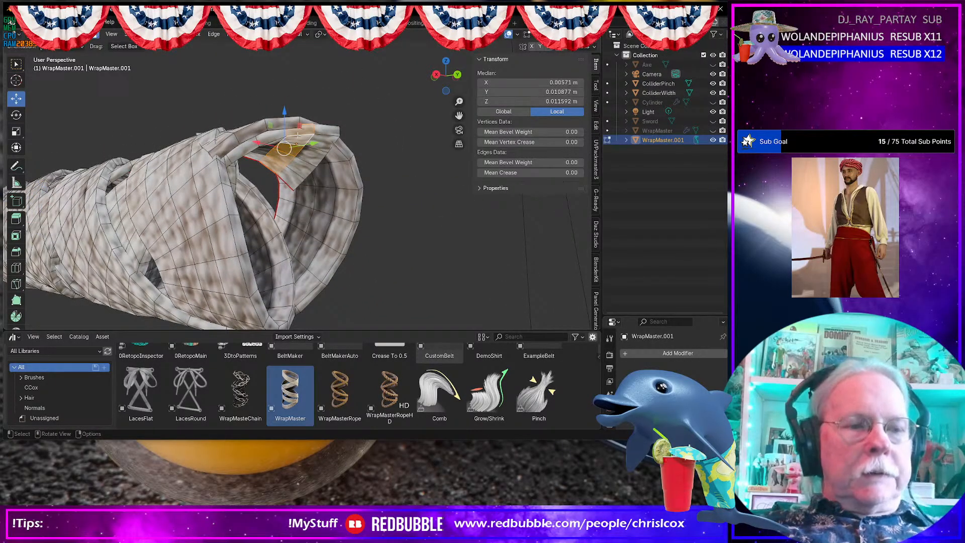
{"action": "left_click", "coordinate": [298, 136], "text": "alt"}
{"action": "key", "text": "ctrl+e"}
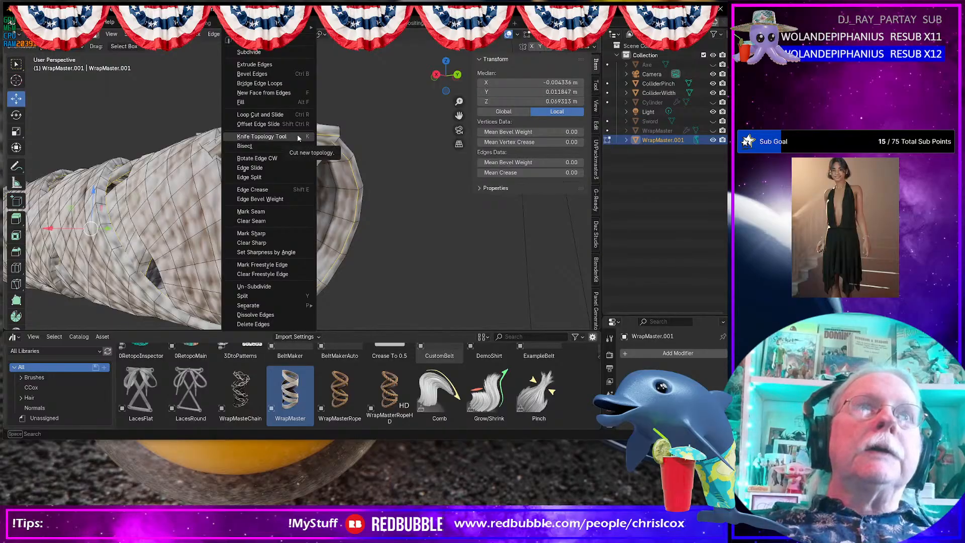
{"action": "left_click", "coordinate": [267, 213]}
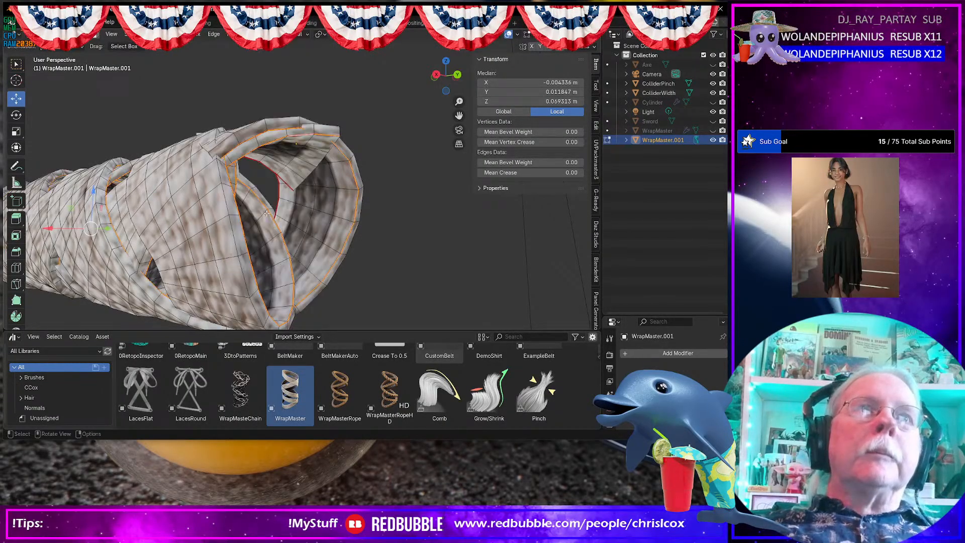
- Select the edges across the strip's end and mark them as a seam
{"action": "left_click", "coordinate": [331, 148], "text": "alt"}
{"action": "key", "text": "ctrl+e"}
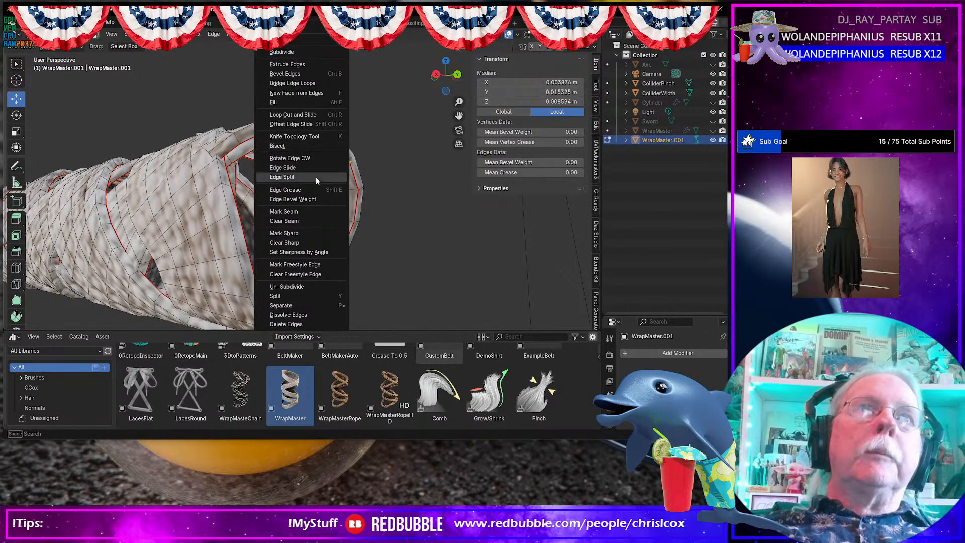
{"action": "left_click", "coordinate": [304, 211]}
- Mark the remaining edges between the inner and outer layers at the wrap's opposite open end as a seam, and clear the selection
{"action": "middle_click_drag", "start_coordinate": [304, 209], "coordinate": [344, 123]}
{"action": "left_click", "coordinate": [220, 148]}
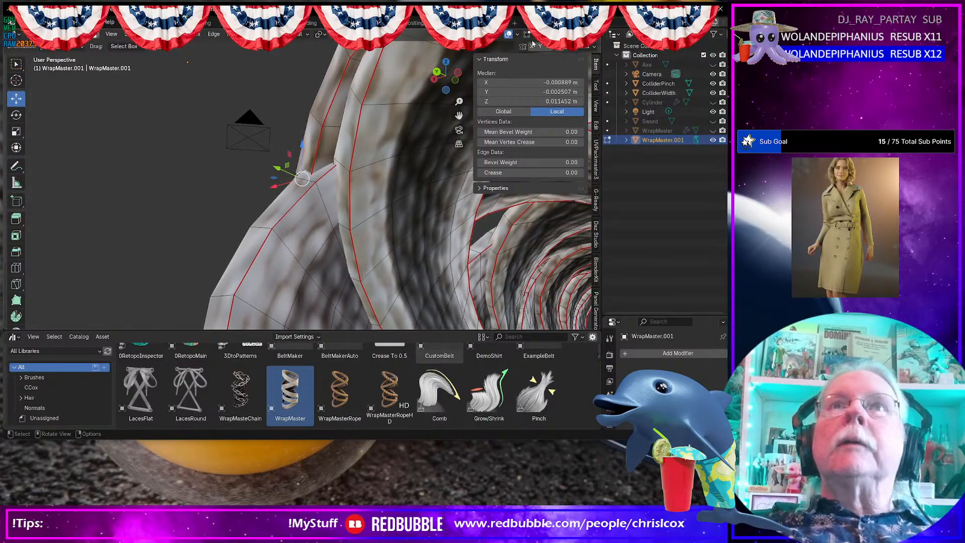
{"action": "scroll", "coordinate": [310, 218], "scroll_direction": "up", "scroll_amount": 2}
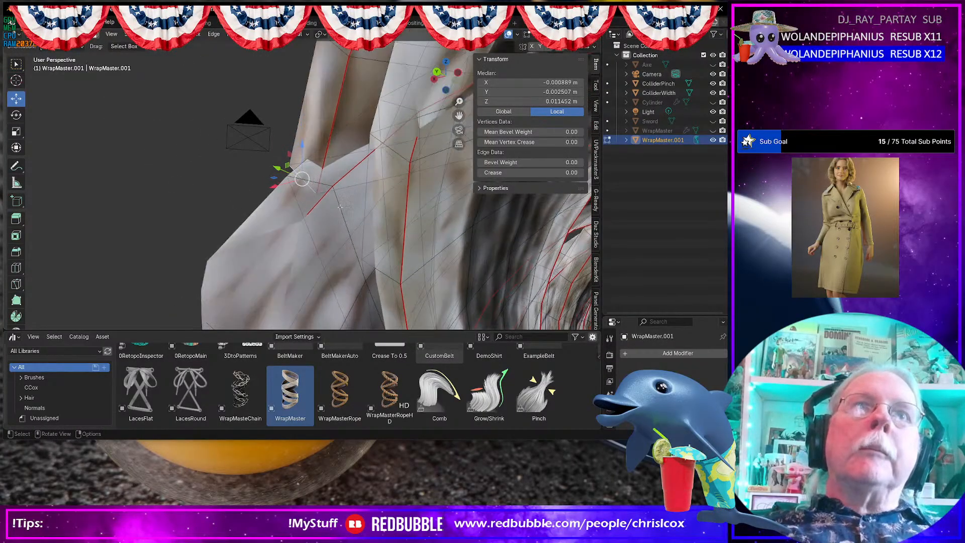
{"action": "left_click", "coordinate": [355, 186], "text": "shift"}
{"action": "right_click", "coordinate": [355, 186]}
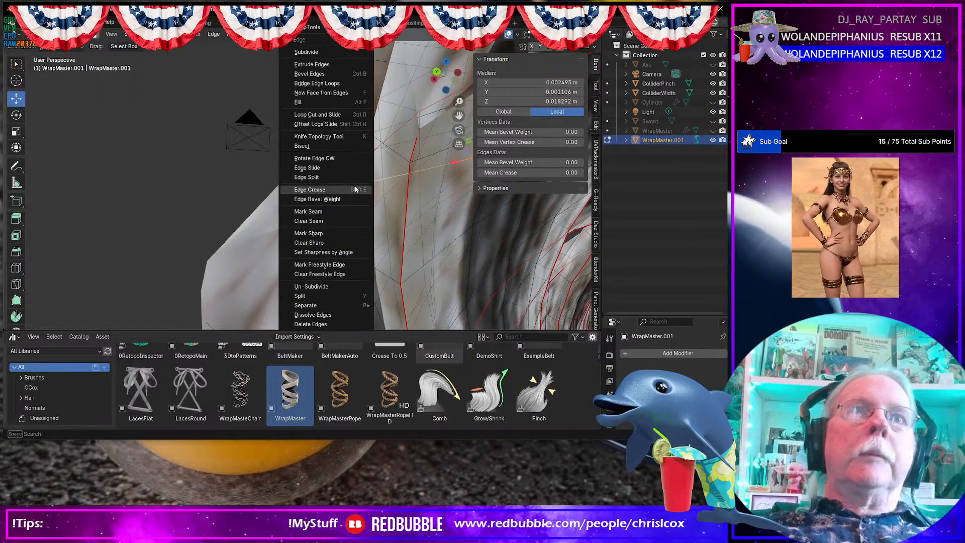
{"action": "left_click", "coordinate": [346, 214]}
{"action": "scroll", "coordinate": [346, 213], "scroll_direction": "down", "scroll_amount": 3}
{"action": "middle_click_drag", "start_coordinate": [346, 213], "coordinate": [322, 230]}
{"action": "key", "text": "alt+a"}
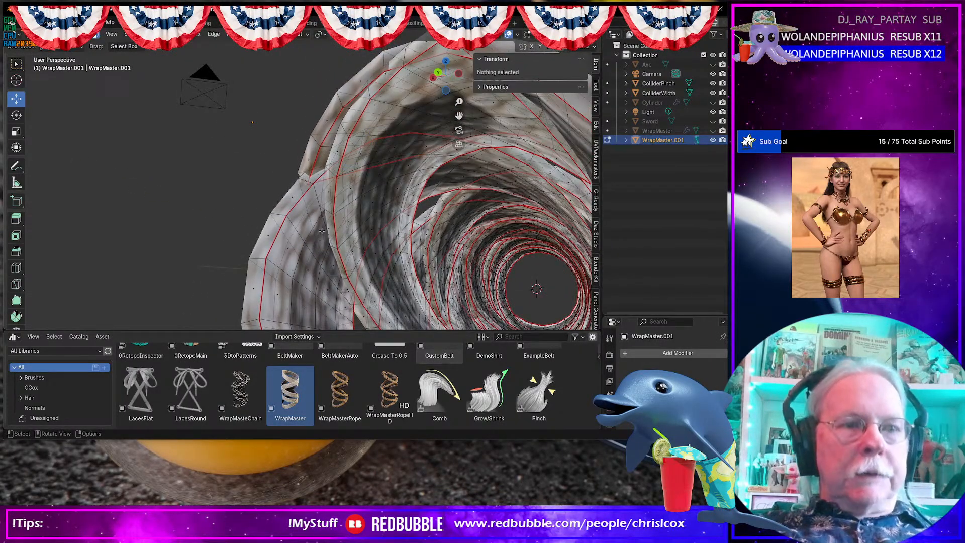
- Select the wrap's inner layer from one of its faces with Select Linked delimited by seam, and delete its faces
{"action": "left_click", "coordinate": [289, 248], "text": "ctrl"}
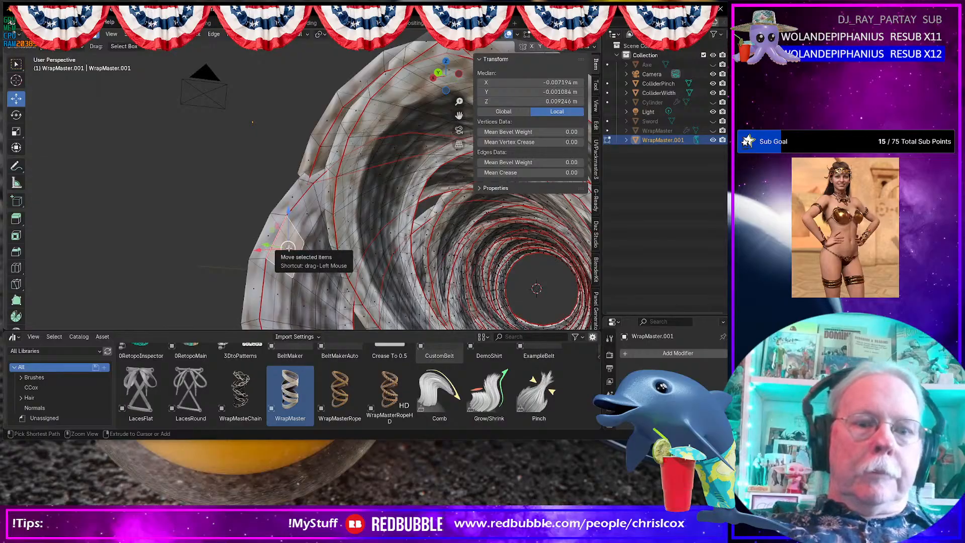
{"action": "key", "text": "ctrl+l"}
{"action": "middle_click_drag", "start_coordinate": [288, 248], "coordinate": [328, 249]}
{"action": "key", "text": "x"}
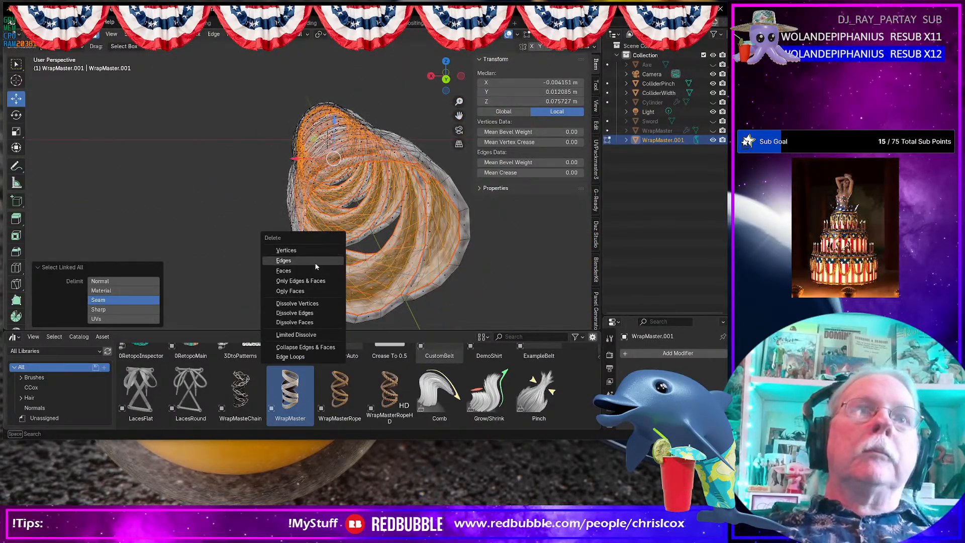
{"action": "left_click", "coordinate": [313, 270]}
{"action": "middle_click_drag", "start_coordinate": [313, 271], "coordinate": [391, 215]}
- Show the Axe object again, inspect the wrap on the handle, and return to Object Mode
{"action": "left_click", "coordinate": [713, 64]}
{"action": "scroll", "coordinate": [457, 212], "scroll_direction": "up", "scroll_amount": 2}
{"action": "scroll", "coordinate": [390, 214], "scroll_direction": "down", "scroll_amount": 7}
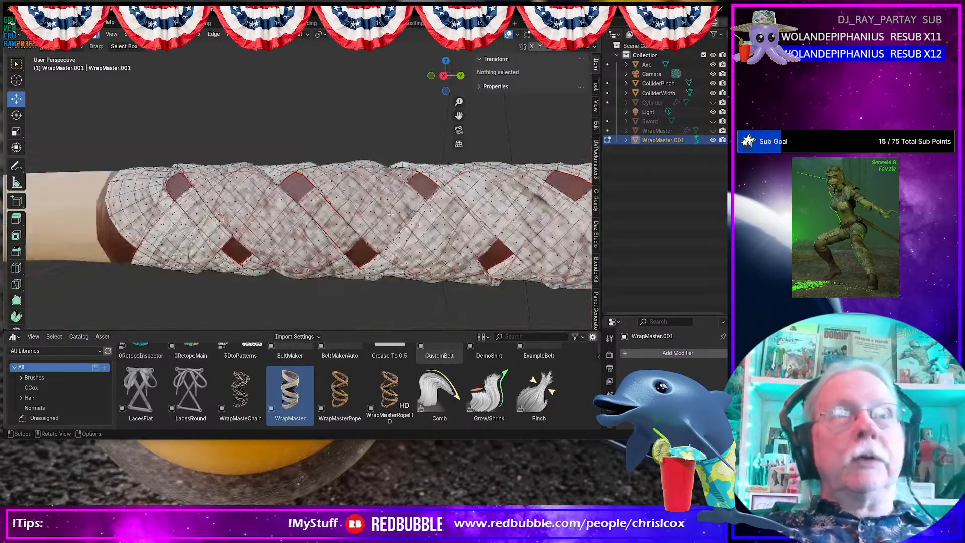
{"action": "mouse_move", "coordinate": [390, 214]}
{"action": "middle_mouse_down"}
{"action": "mouse_move", "coordinate": [304, 190]}
{"action": "mouse_move", "coordinate": [388, 223]}
{"action": "middle_mouse_up"}
{"action": "key", "text": "Tab"}
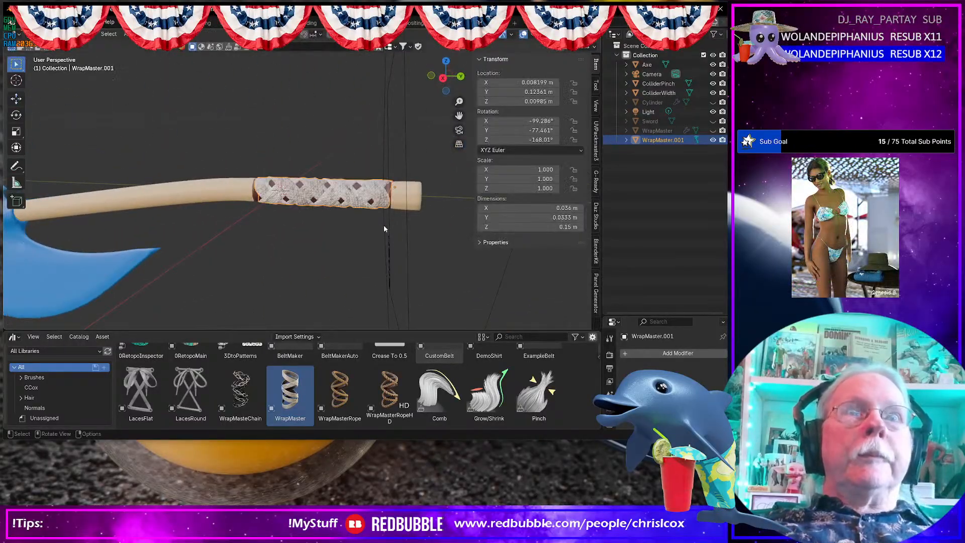
{"action": "scroll", "coordinate": [375, 228], "scroll_direction": "down", "scroll_amount": 4}
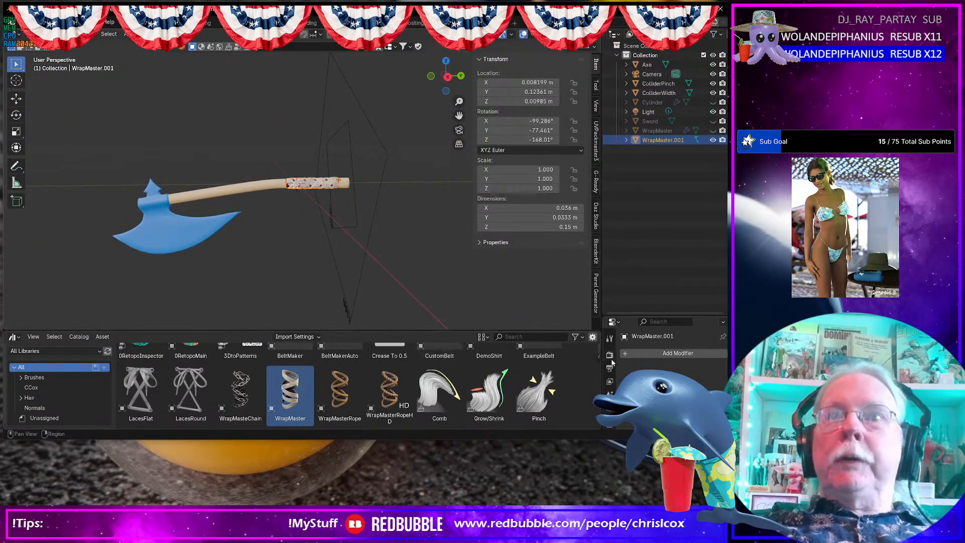
- Select the axe, enlarge the properties area to show its materials, and rename the Axwe_Head material to Axe_Head
{"action": "left_click", "coordinate": [201, 201]}
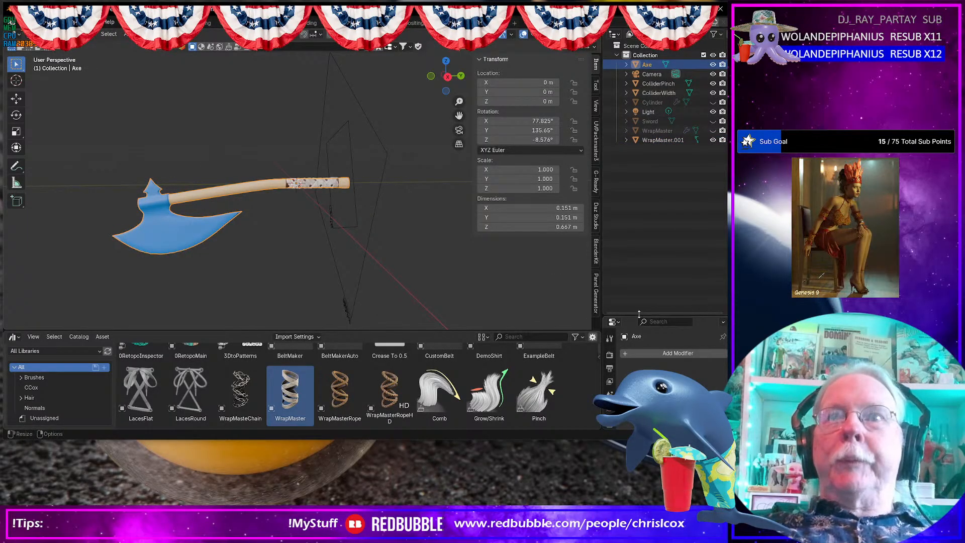
{"action": "left_click_drag", "start_coordinate": [638, 317], "coordinate": [647, 160]}
{"action": "left_click", "coordinate": [610, 369]}
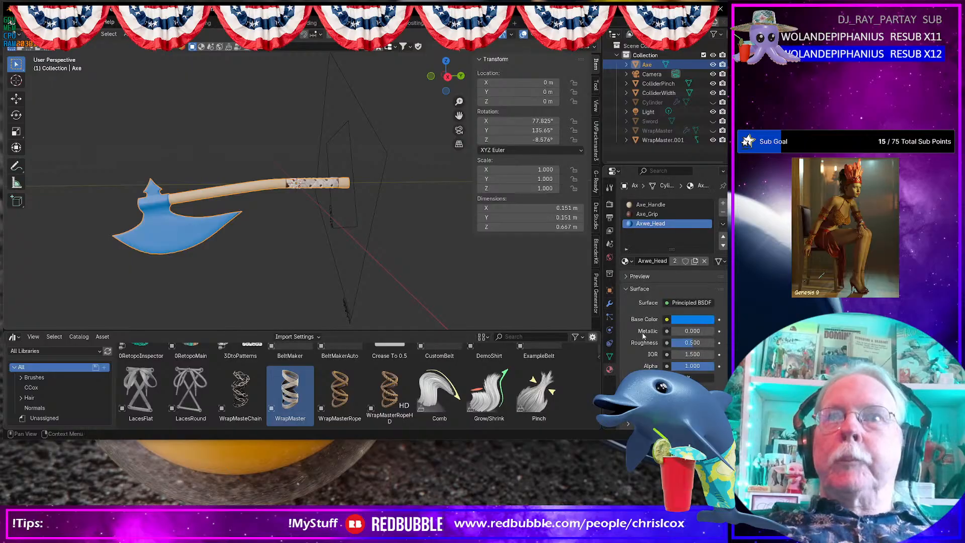
{"action": "double_click", "coordinate": [647, 227]}
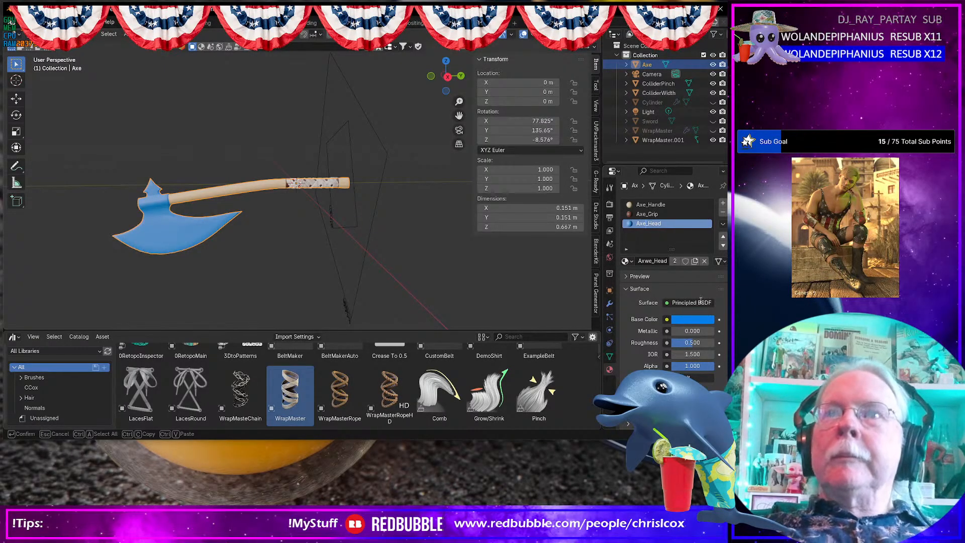
{"action": "key", "text": "Return"}
- Add a material slot to the axe and create a new material named Axe_Wrap in it
{"action": "left_click", "coordinate": [722, 203]}
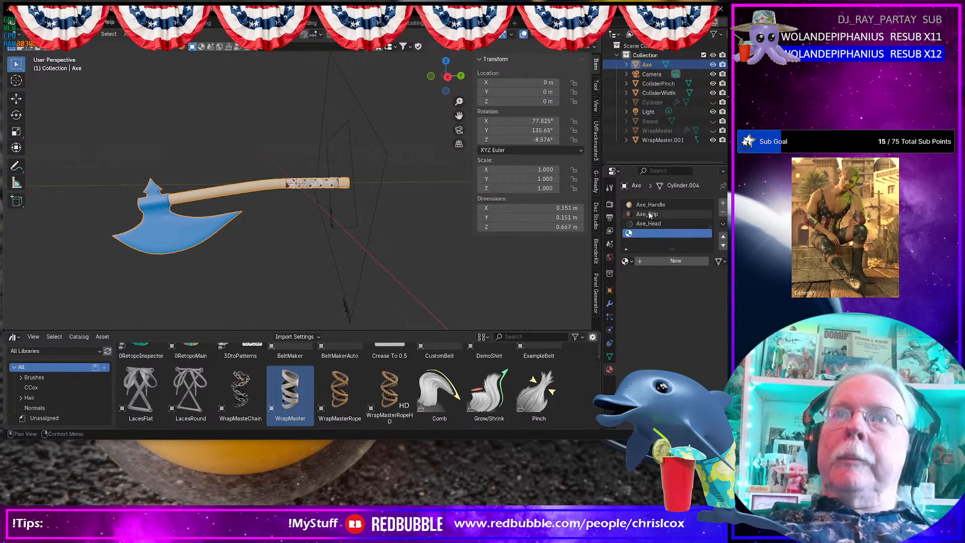
{"action": "left_click", "coordinate": [643, 261]}
{"action": "double_click", "coordinate": [645, 262]}
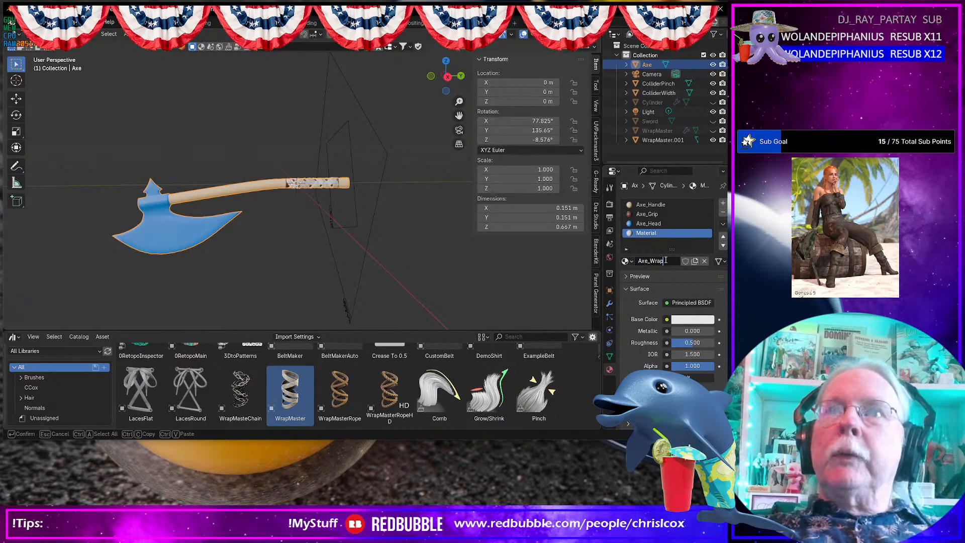
{"action": "type", "text": "Axe_Wrap"}
{"action": "key", "text": "Return"}
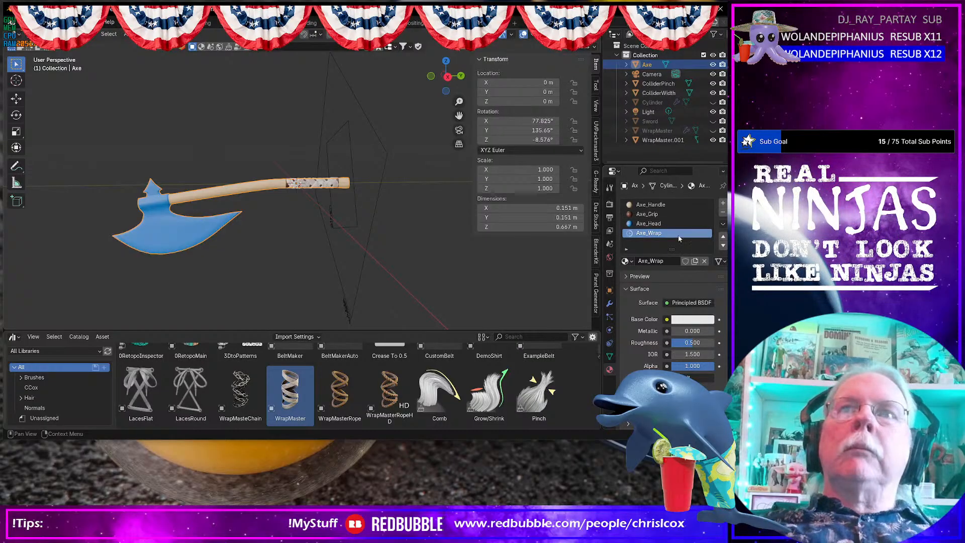
- Edit the WrapMaster.001 mesh and grow its face selection repeatedly until the whole wrap is selected
{"action": "scroll", "coordinate": [313, 186], "scroll_direction": "up", "scroll_amount": 8}
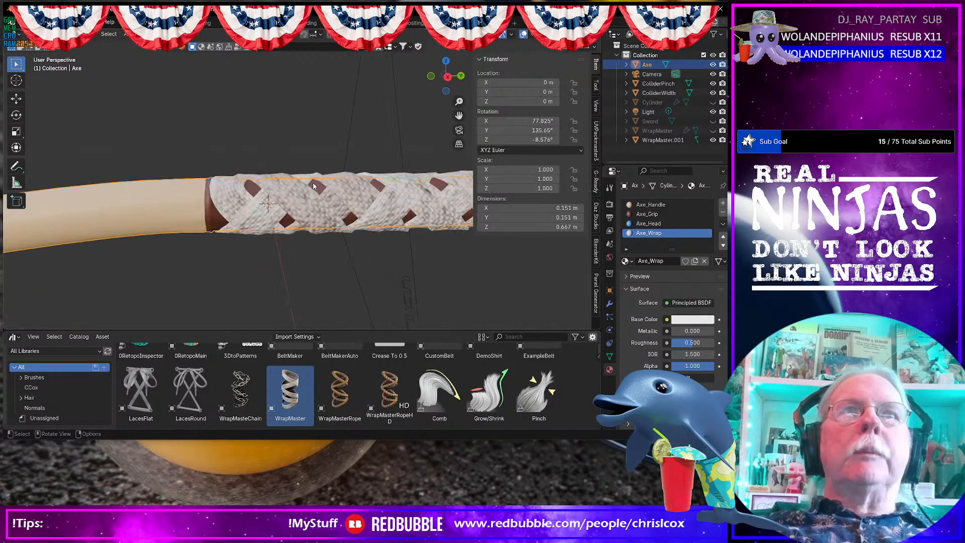
{"action": "scroll", "coordinate": [313, 186], "scroll_direction": "down", "scroll_amount": 5}
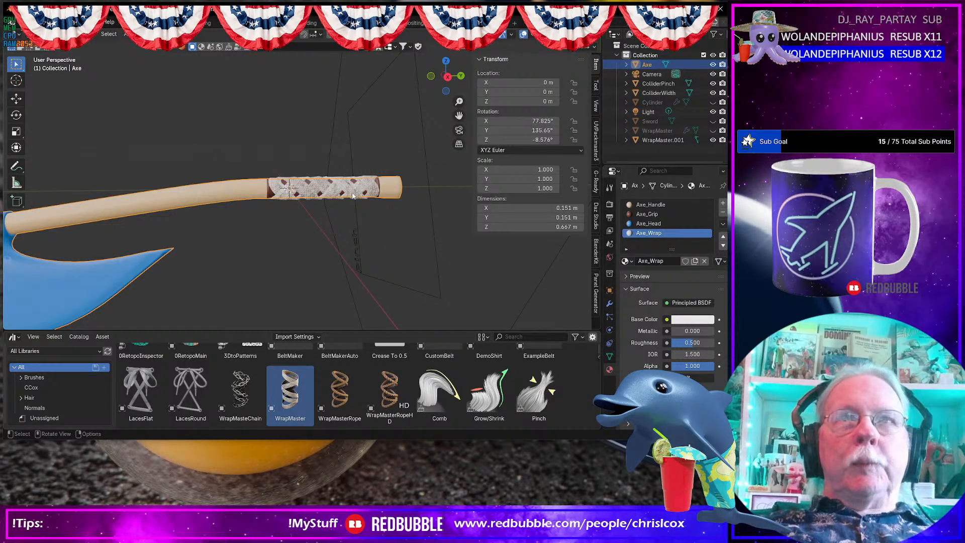
{"action": "scroll", "coordinate": [345, 195], "scroll_direction": "down", "scroll_amount": 5}
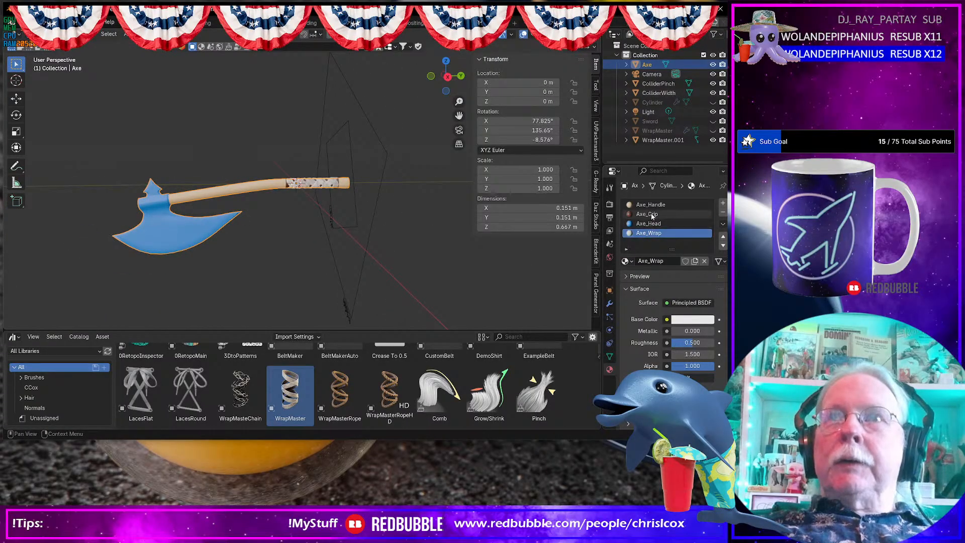
{"action": "left_click", "coordinate": [308, 190]}
{"action": "key", "text": "Tab"}
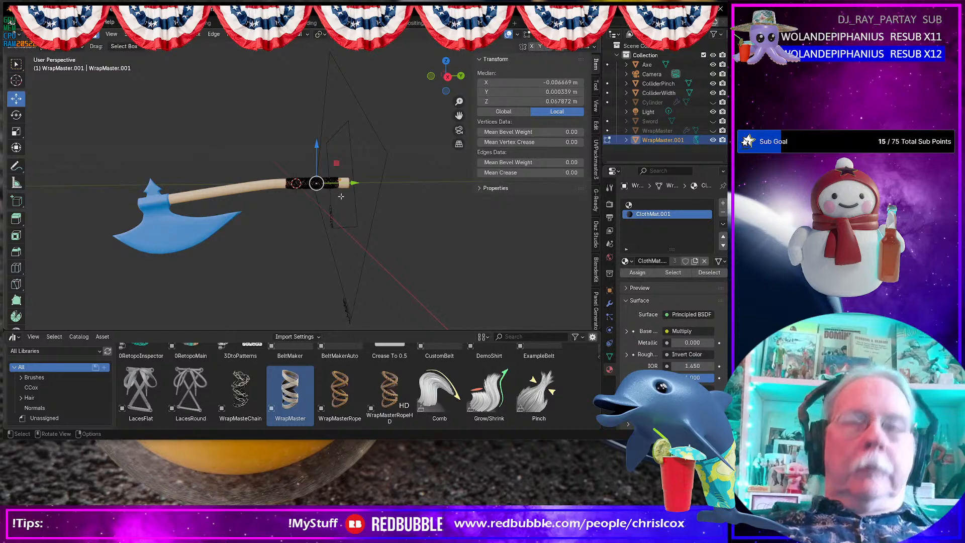
{"action": "key", "text": "ctrl+KP_Add"}
{"action": "key", "text": "ctrl+KP_Add"}
{"action": "key", "text": "ctrl+KP_Add"}
{"action": "key", "text": "ctrl+KP_Add"}
{"action": "key", "text": "ctrl+KP_Add"}
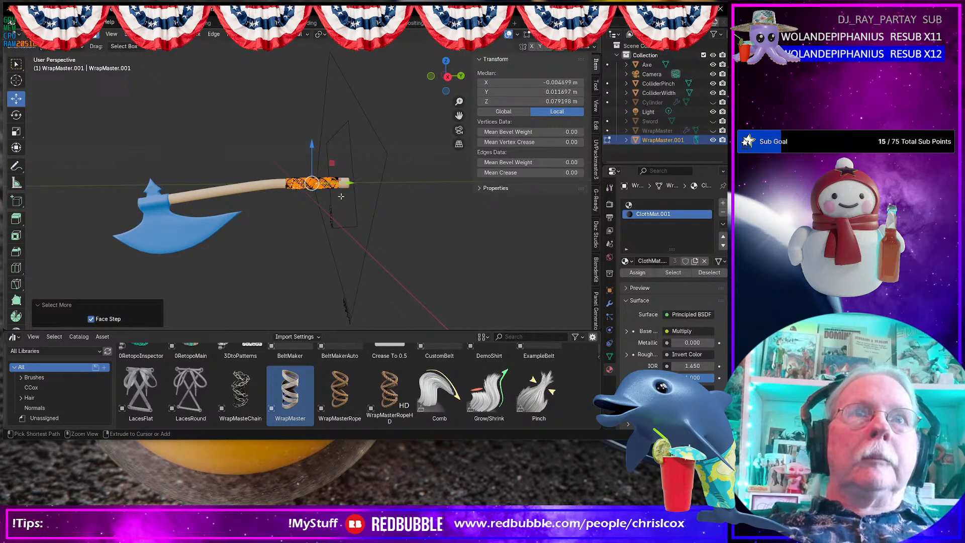
{"action": "key", "text": "ctrl+KP_Add"}
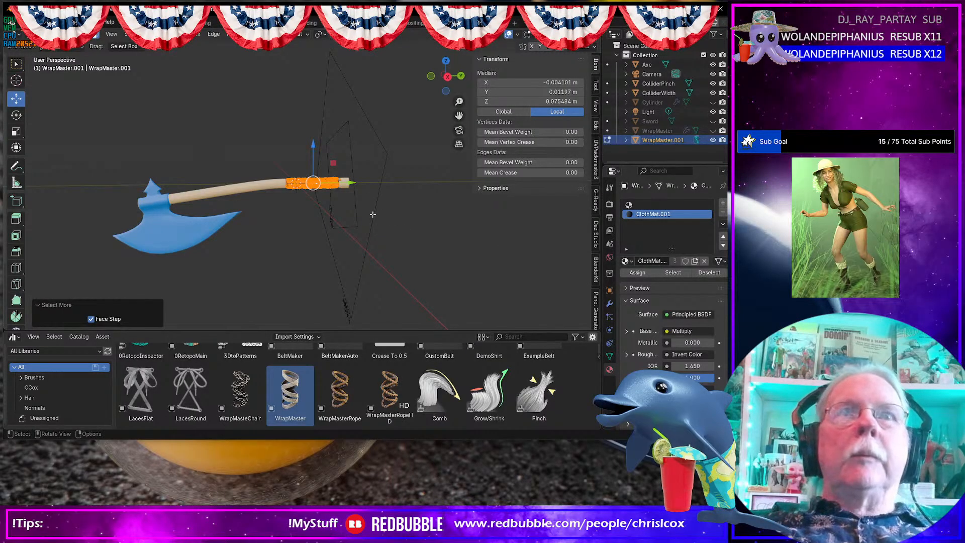
- Leave Edit Mode and join the wrap object into the Axe object, with the axe as the active object
{"action": "key", "text": "Tab"}
{"action": "left_click", "coordinate": [265, 188], "text": "shift"}
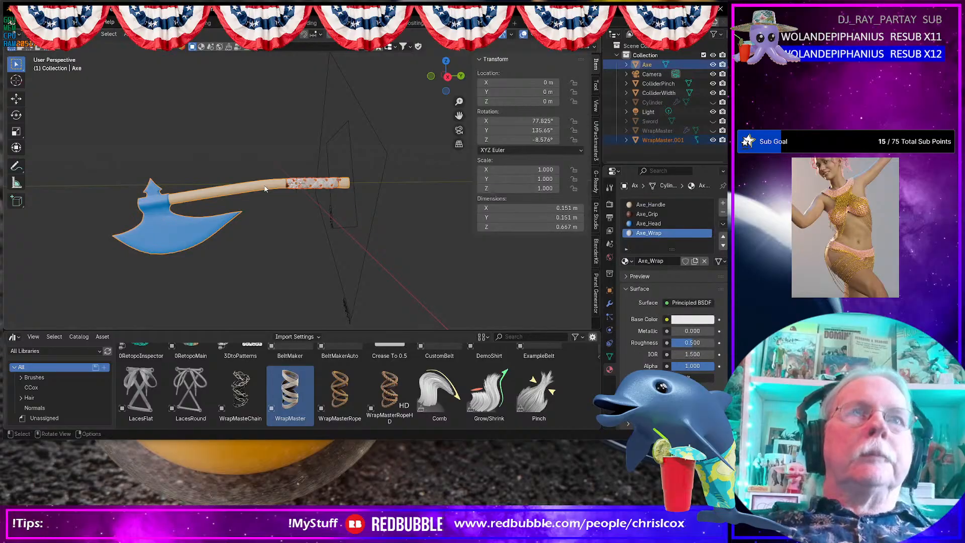
{"action": "key", "text": "ctrl+j"}
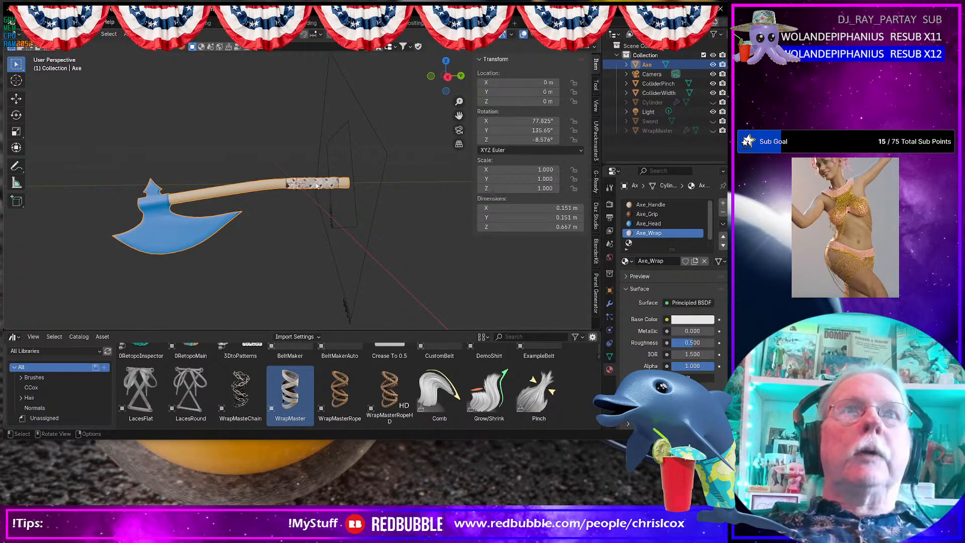
- Assign the Axe_Grip material to the selected wrap faces in the joined Axe mesh
{"action": "key", "text": "Tab"}
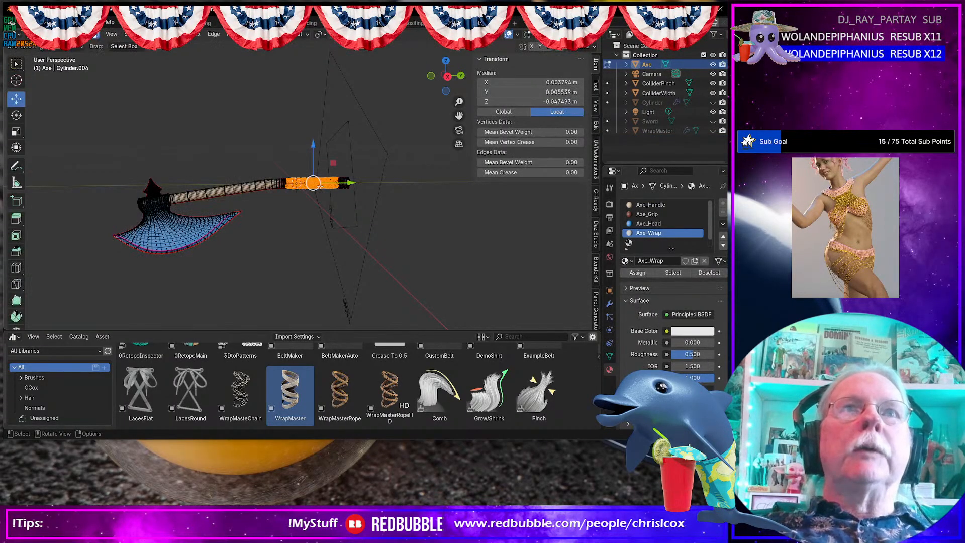
{"action": "left_click", "coordinate": [654, 214]}
{"action": "left_click", "coordinate": [641, 273]}
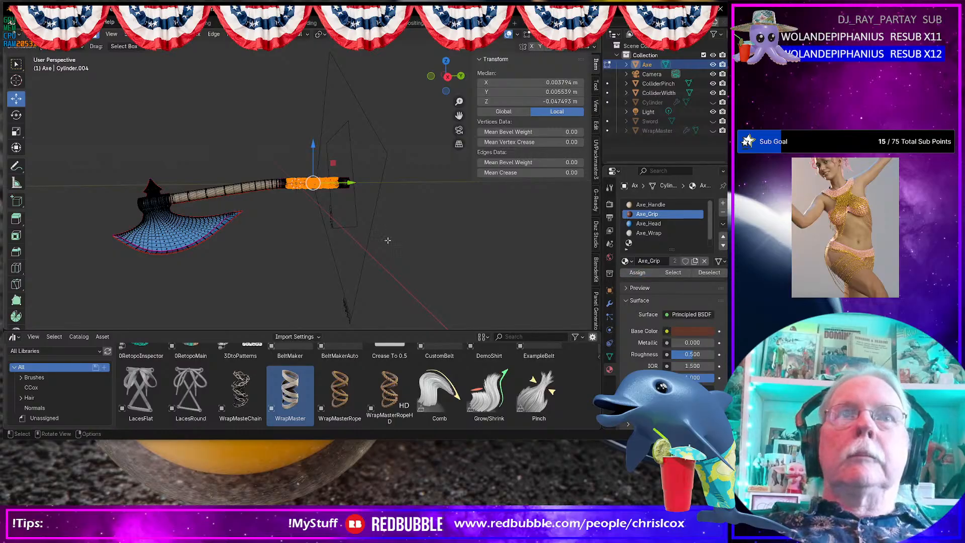
- Remove the empty, Axe_Wrap and ClothMat.001 material slots from the axe in Object Mode, and inspect the grip
{"action": "left_click", "coordinate": [648, 244]}
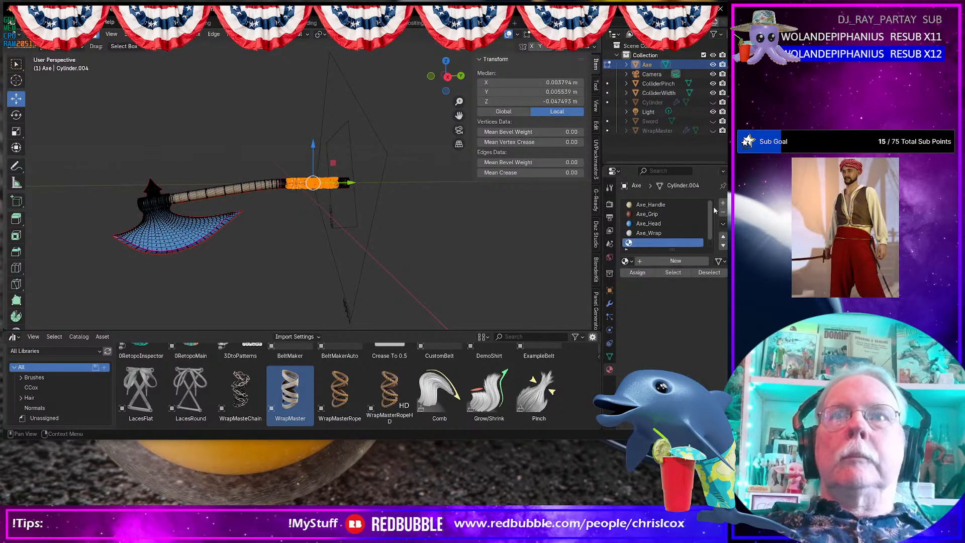
{"action": "left_click", "coordinate": [724, 211]}
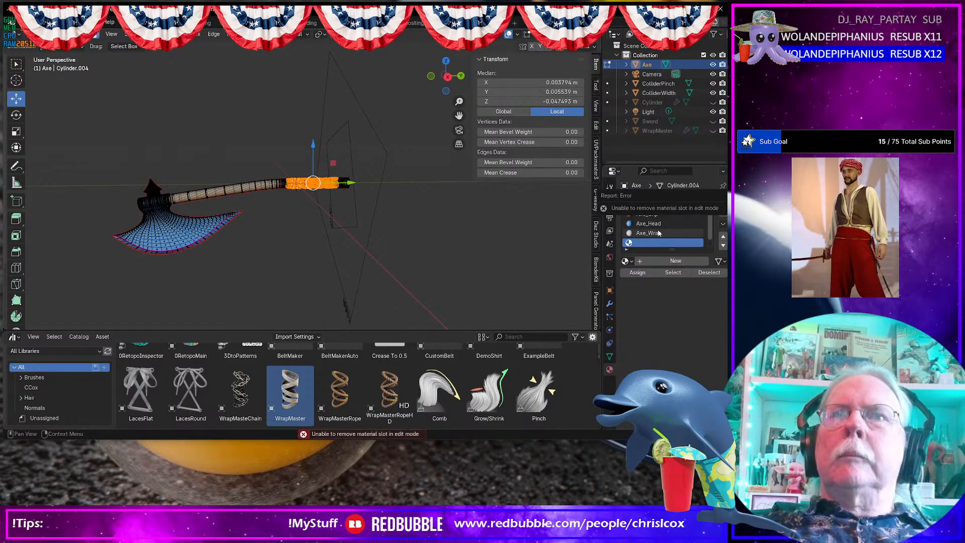
{"action": "key", "text": "Tab"}
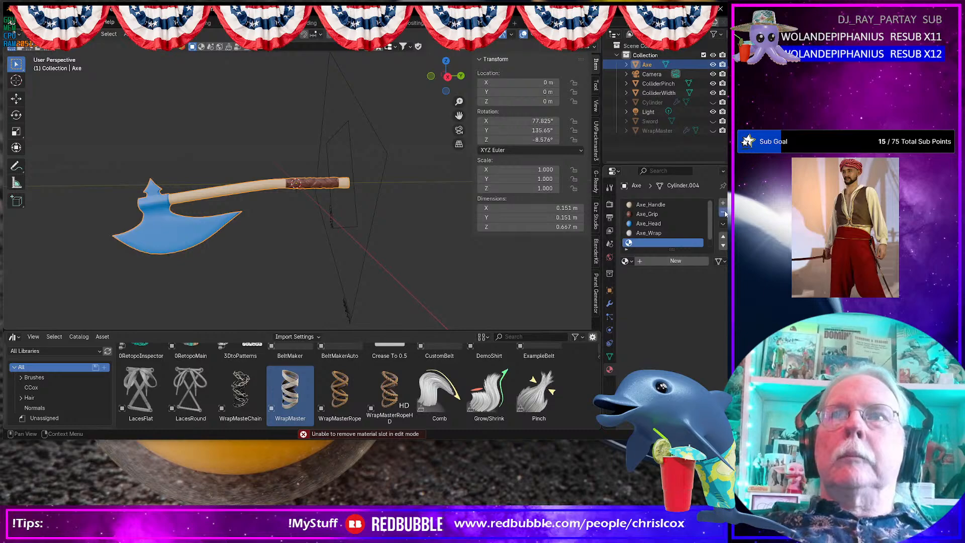
{"action": "left_click", "coordinate": [724, 212]}
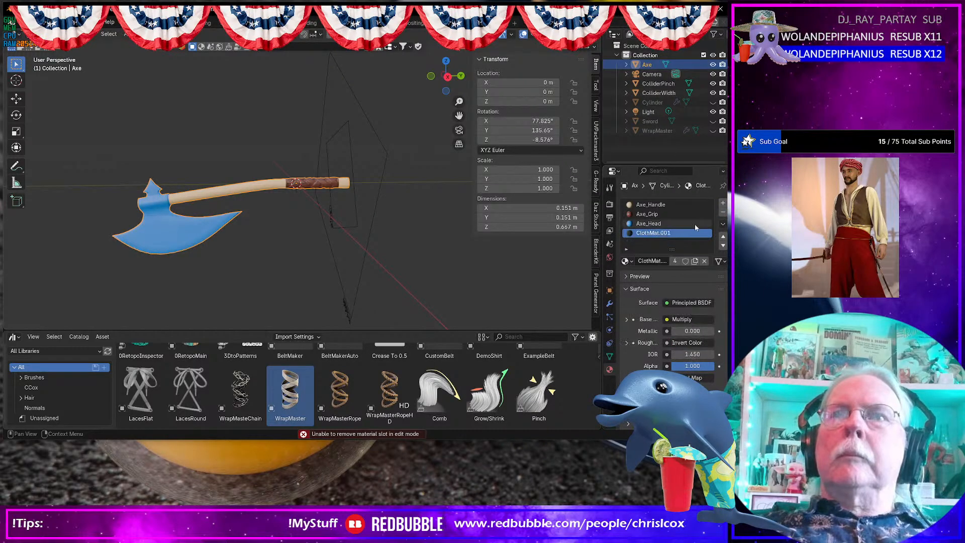
{"action": "left_click", "coordinate": [724, 212]}
{"action": "middle_click_drag", "start_coordinate": [383, 244], "coordinate": [309, 249]}
{"action": "scroll", "coordinate": [355, 236], "scroll_direction": "up", "scroll_amount": 6}
{"action": "scroll", "coordinate": [355, 236], "scroll_direction": "down", "scroll_amount": 5}
{"action": "scroll", "coordinate": [343, 234], "scroll_direction": "up", "scroll_amount": 8}
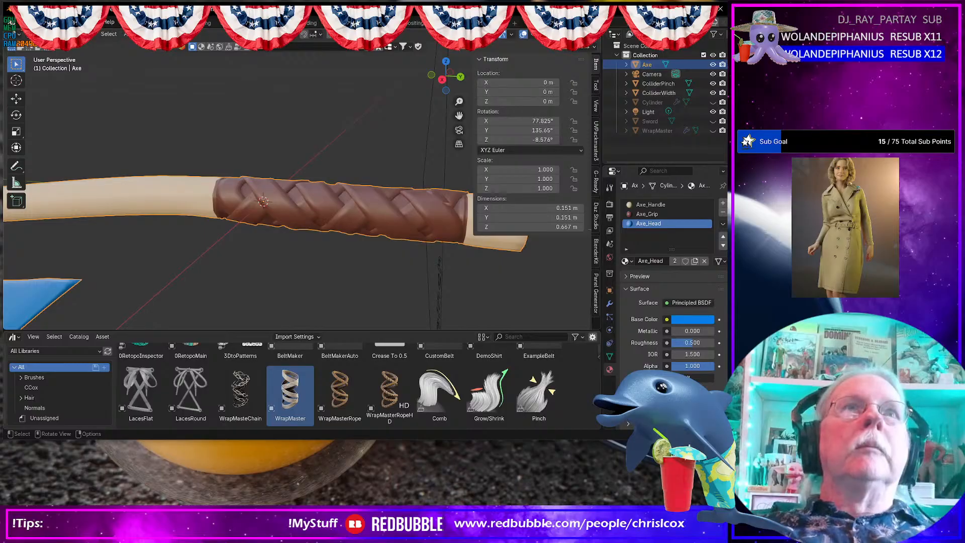
- Switch to the UV Editing workspace and unwrap the entire axe mesh with Unwrap Minimum Stretch
{"action": "left_click", "coordinate": [235, 22]}
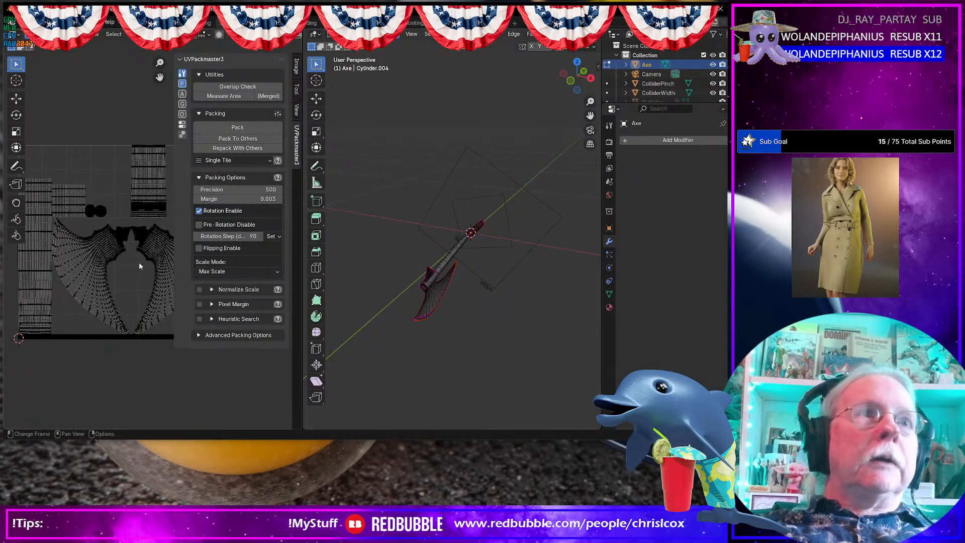
{"action": "scroll", "coordinate": [139, 262], "scroll_direction": "up", "scroll_amount": 3}
{"action": "scroll", "coordinate": [139, 262], "scroll_direction": "down", "scroll_amount": 3}
{"action": "middle_click_drag", "start_coordinate": [140, 260], "coordinate": [128, 258]}
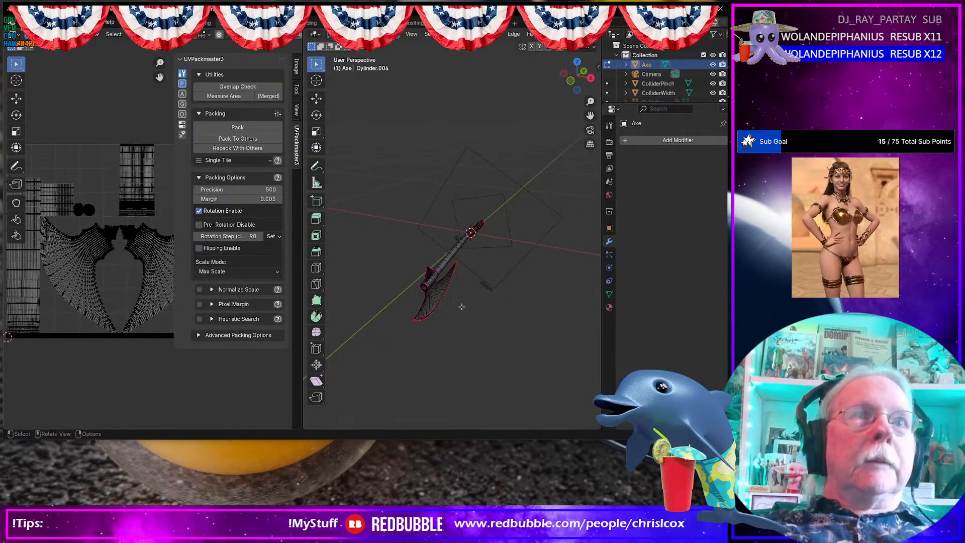
{"action": "key", "text": "a"}
{"action": "key", "text": "u"}
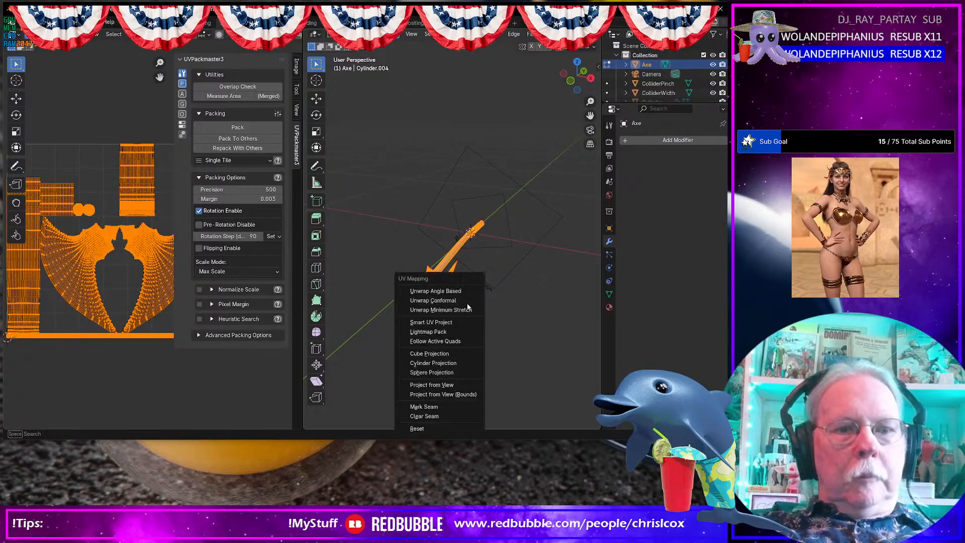
{"action": "left_click", "coordinate": [449, 311]}
{"action": "scroll", "coordinate": [153, 303], "scroll_direction": "up", "scroll_amount": 2}
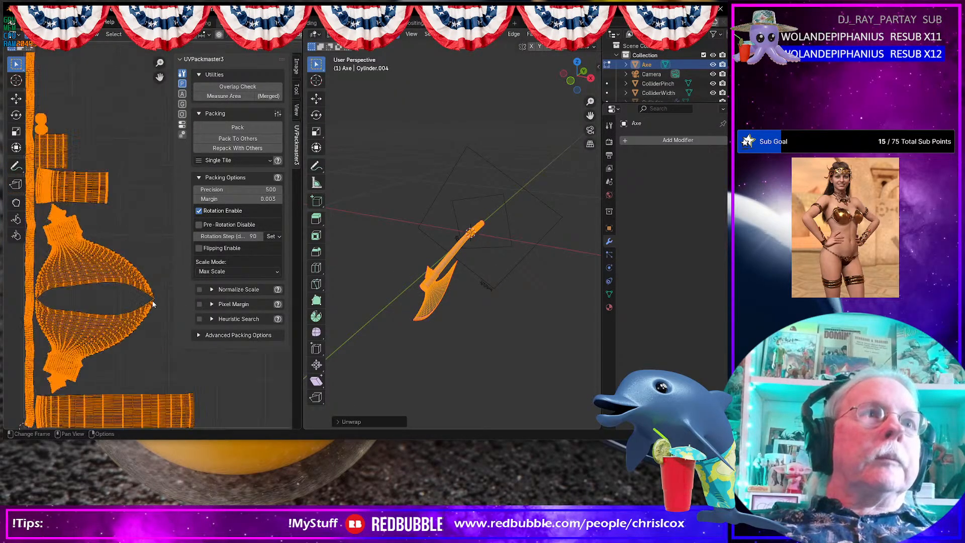
{"action": "middle_click_drag", "start_coordinate": [153, 304], "coordinate": [190, 294]}
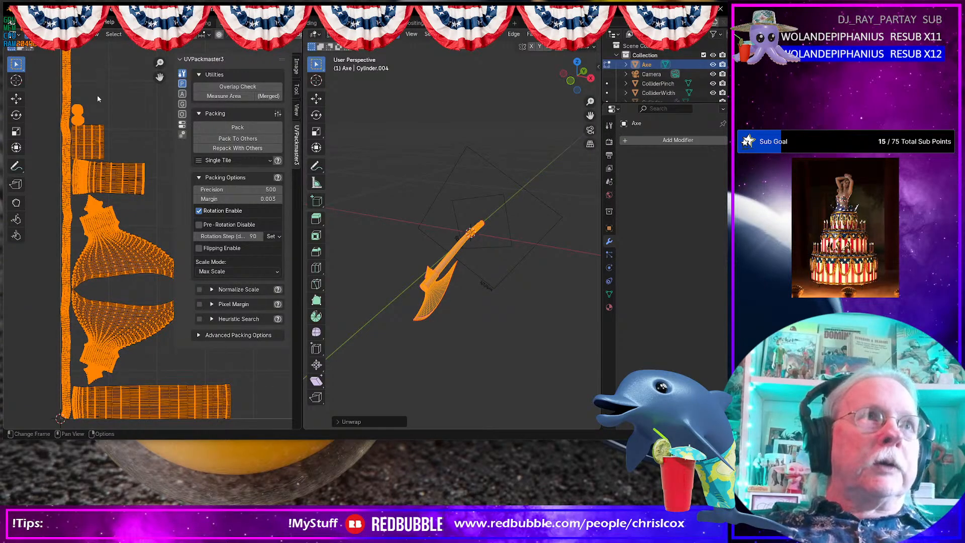
- Select an edge loop across the upper part of the long strip UV island and mark it as a seam
{"action": "middle_click_drag", "start_coordinate": [98, 96], "coordinate": [110, 150]}
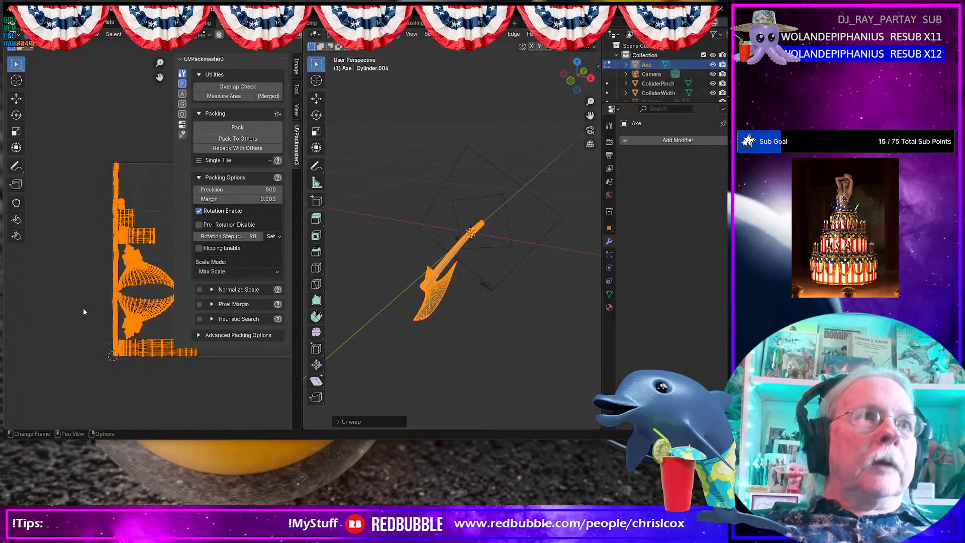
{"action": "scroll", "coordinate": [83, 308], "scroll_direction": "up", "scroll_amount": 4}
{"action": "scroll", "coordinate": [115, 280], "scroll_direction": "down", "scroll_amount": 5}
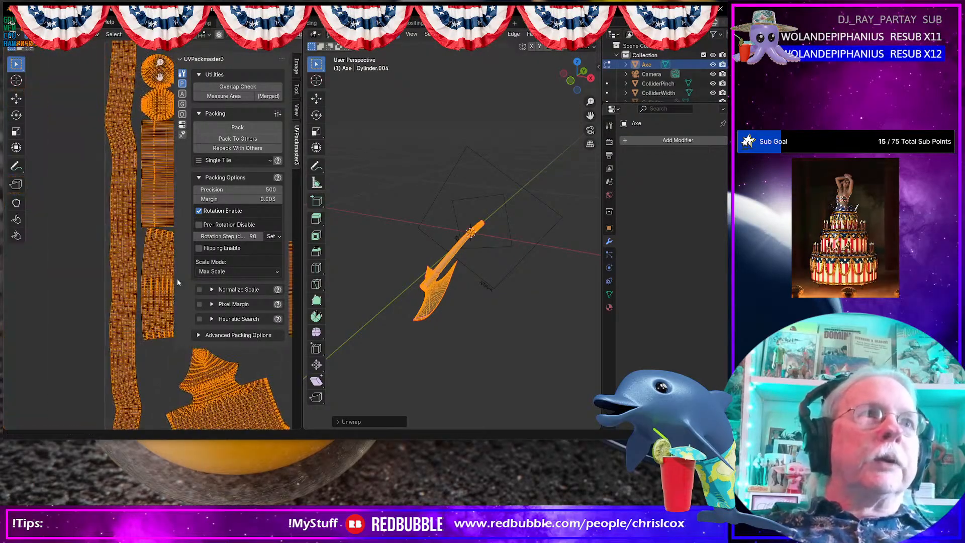
{"action": "scroll", "coordinate": [140, 246], "scroll_direction": "up", "scroll_amount": 3}
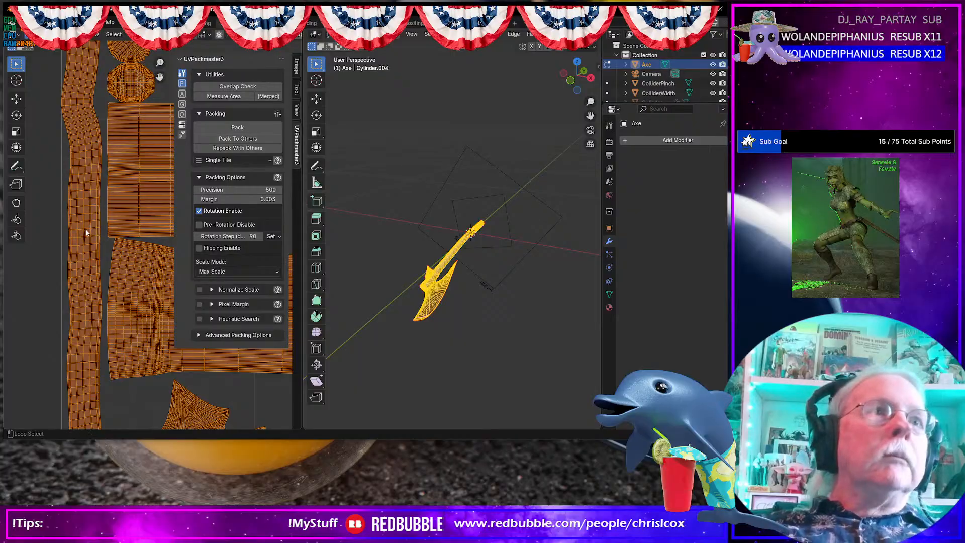
{"action": "left_click", "coordinate": [86, 230]}
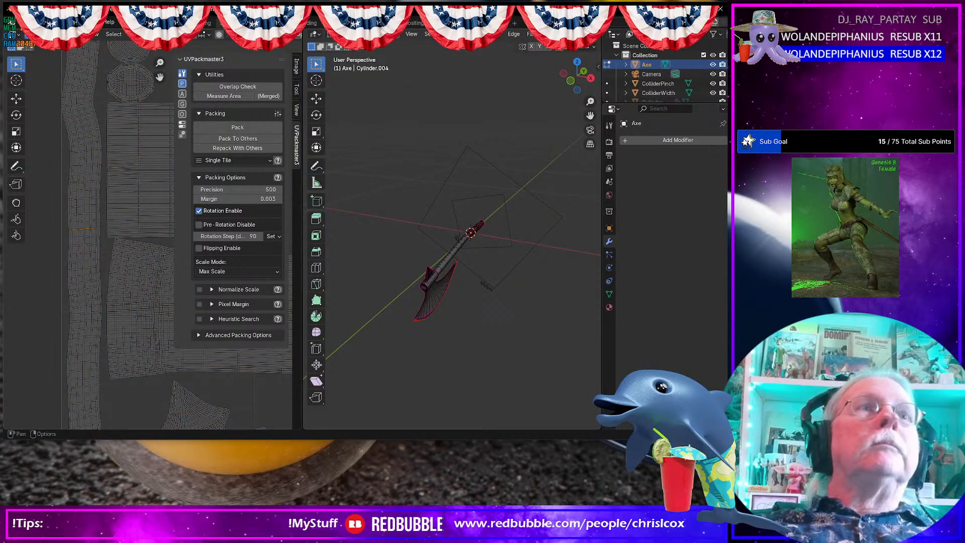
{"action": "left_click", "coordinate": [156, 34]}
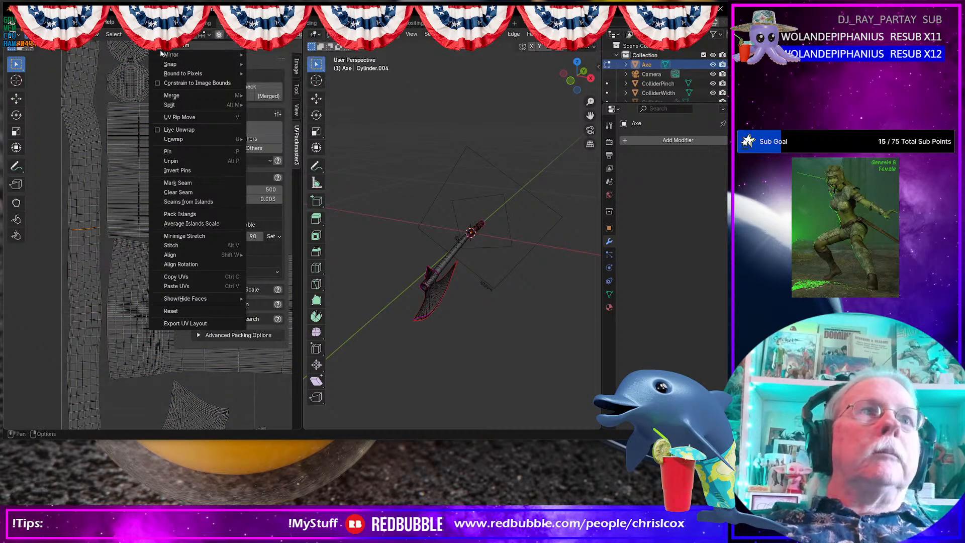
{"action": "left_click", "coordinate": [182, 182]}
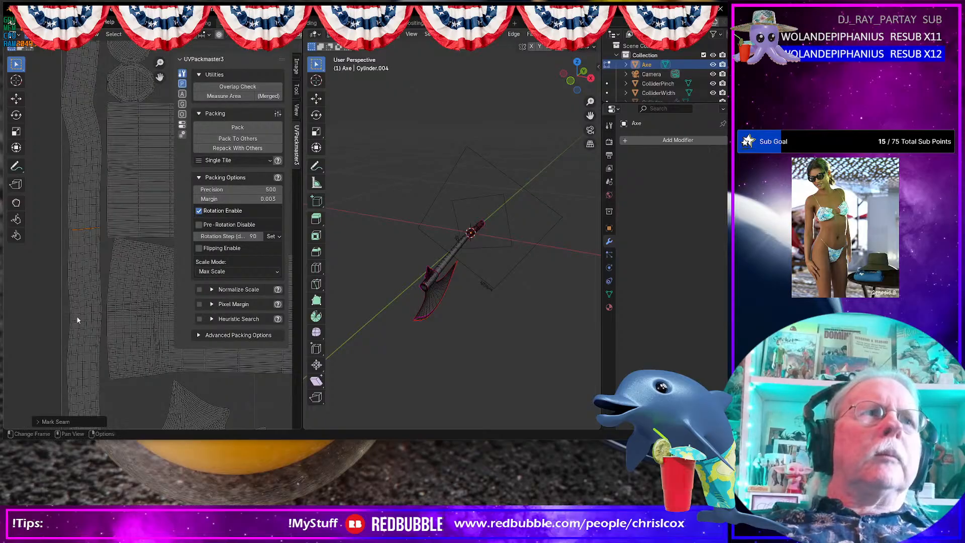
- Mark two more seams across the long strip UV island, on edge loops farther down its length
{"action": "middle_click_drag", "start_coordinate": [127, 344], "coordinate": [138, 126]}
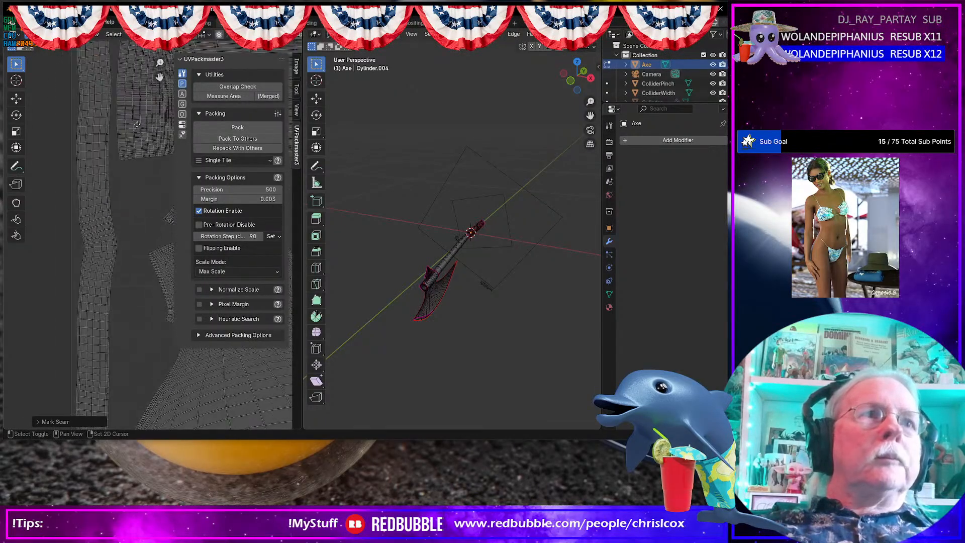
{"action": "left_click", "coordinate": [98, 246], "text": "alt"}
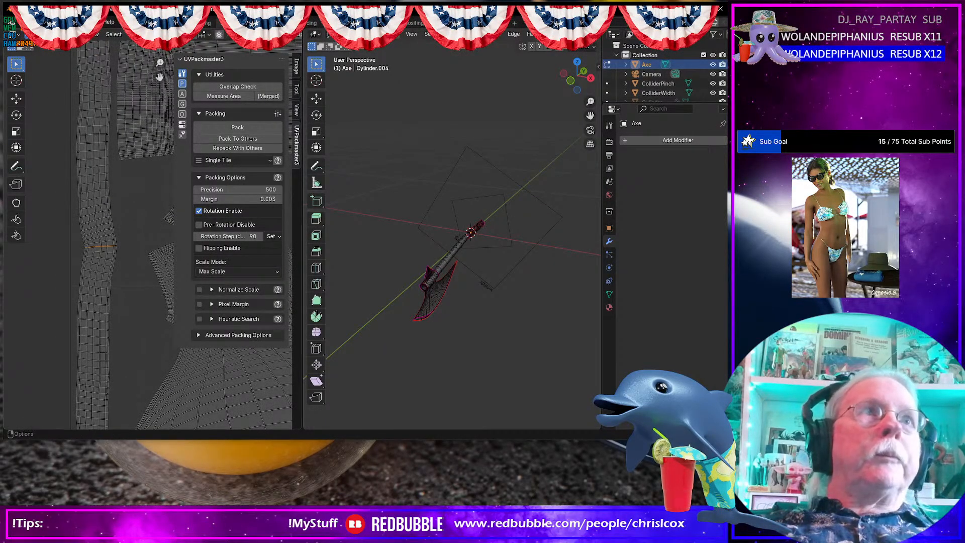
{"action": "left_click", "coordinate": [157, 34]}
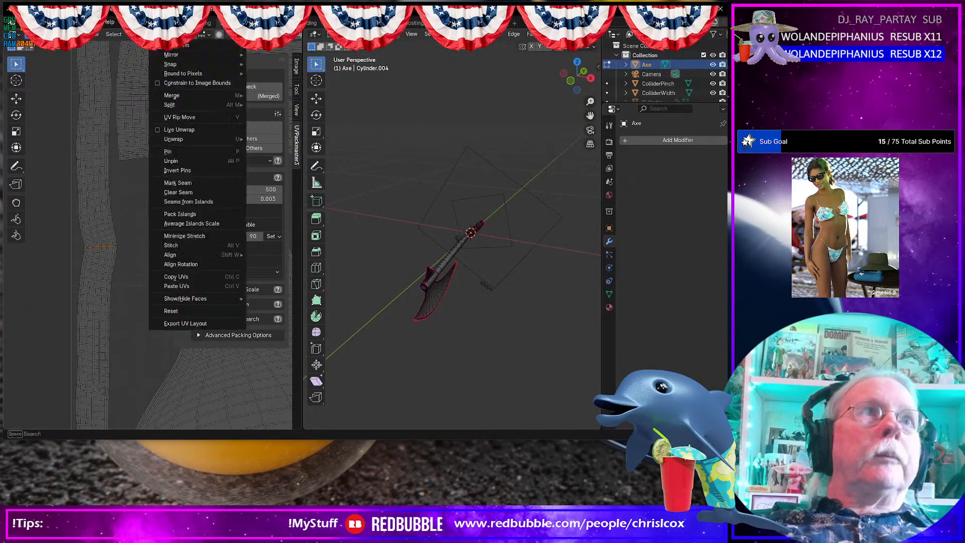
{"action": "left_click", "coordinate": [178, 183]}
{"action": "scroll", "coordinate": [135, 263], "scroll_direction": "down", "scroll_amount": 4}
{"action": "scroll", "coordinate": [85, 285], "scroll_direction": "up", "scroll_amount": 5}
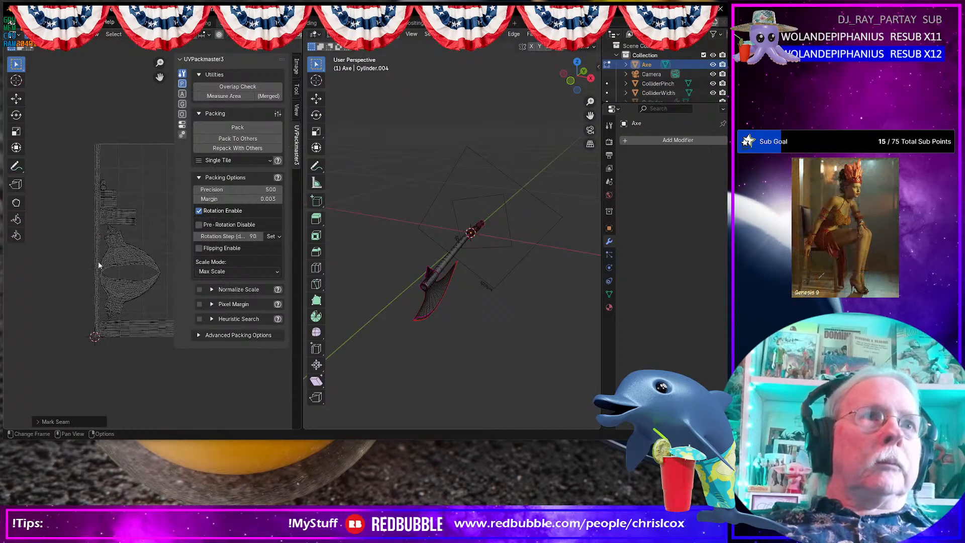
{"action": "scroll", "coordinate": [87, 287], "scroll_direction": "up", "scroll_amount": 4}
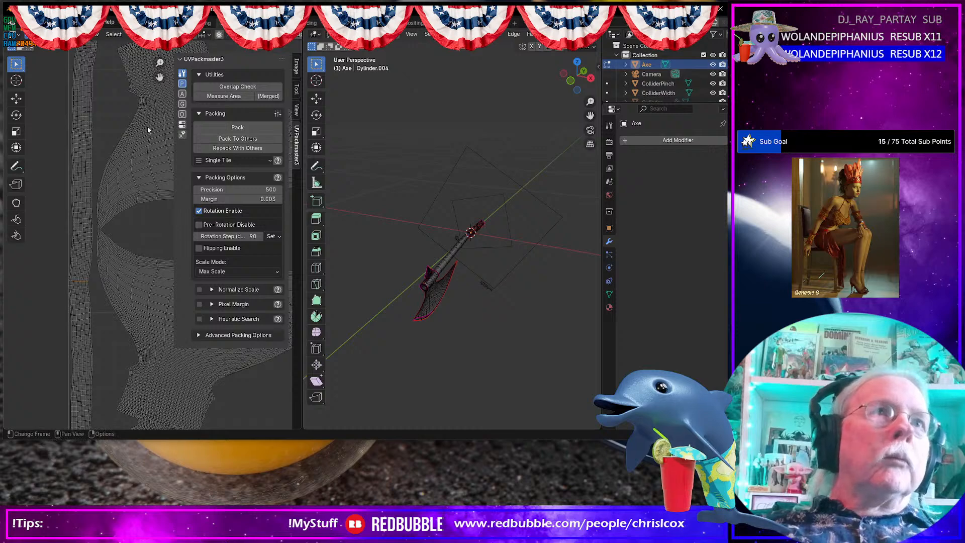
{"action": "left_click", "coordinate": [157, 34]}
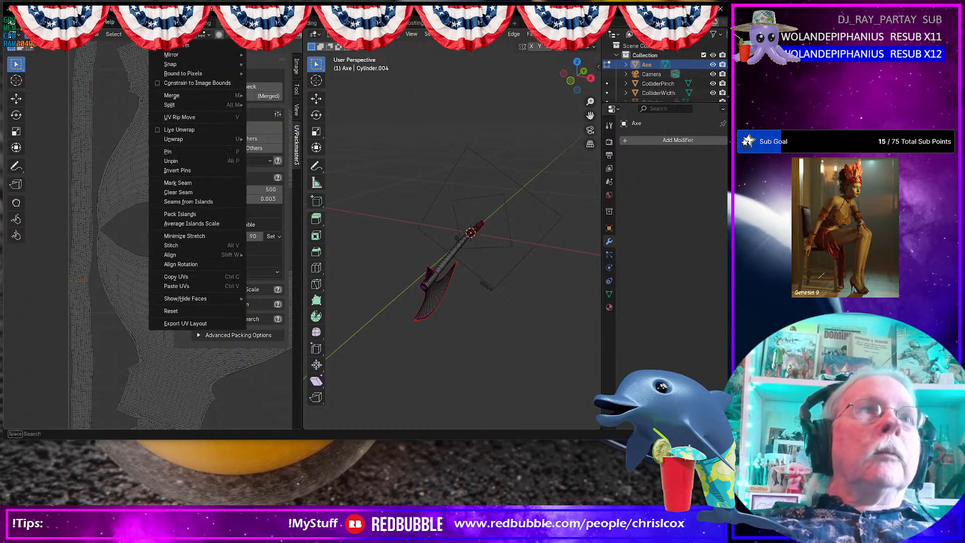
{"action": "left_click", "coordinate": [176, 185]}
- Select all of the axe's UVs and unwrap them again with Unwrap Minimum Stretch
{"action": "scroll", "coordinate": [113, 266], "scroll_direction": "down", "scroll_amount": 4}
{"action": "middle_click_drag", "start_coordinate": [117, 259], "coordinate": [57, 260]}
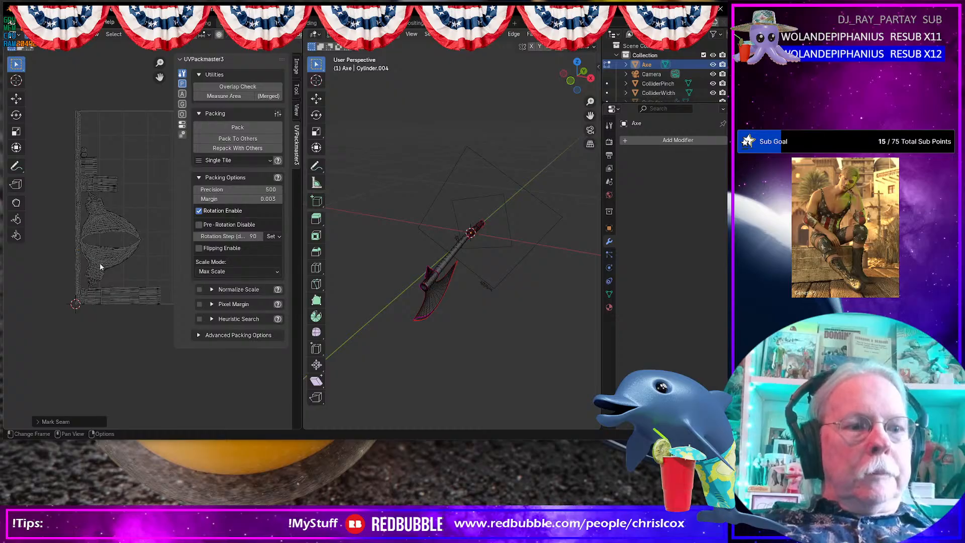
{"action": "key", "text": "a"}
{"action": "key", "text": "u"}
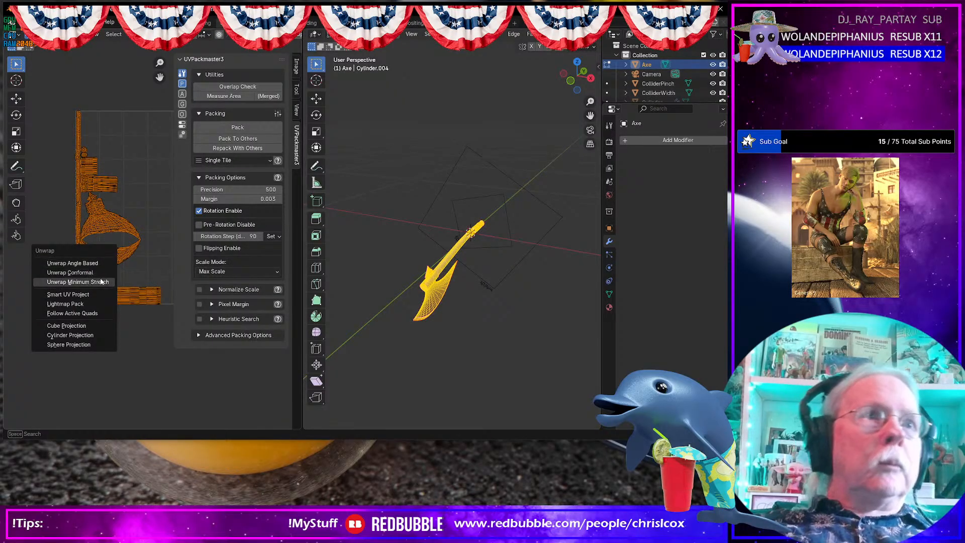
{"action": "left_click", "coordinate": [78, 282]}
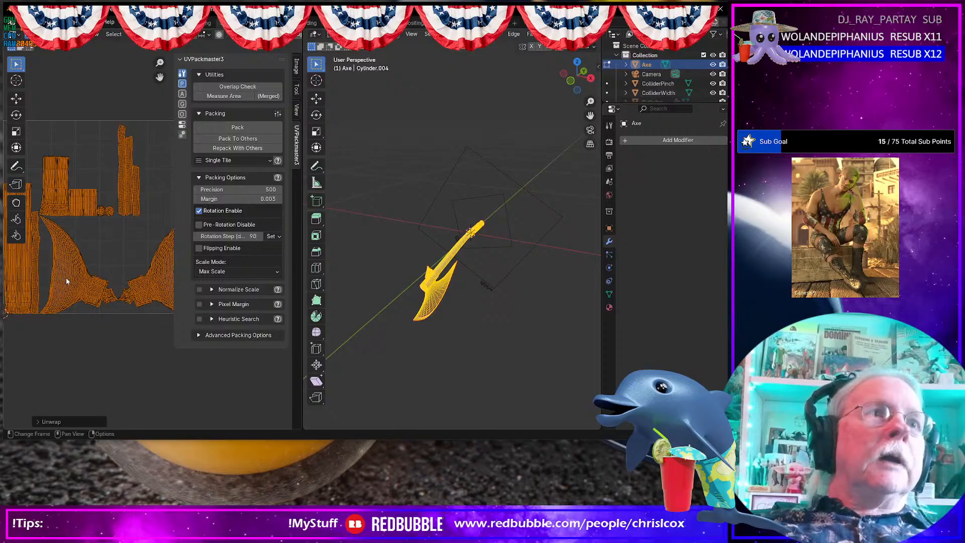
- Pack the axe's UV islands into the single tile with UVPackmaster3 and inspect the layout
{"action": "left_click", "coordinate": [237, 128]}
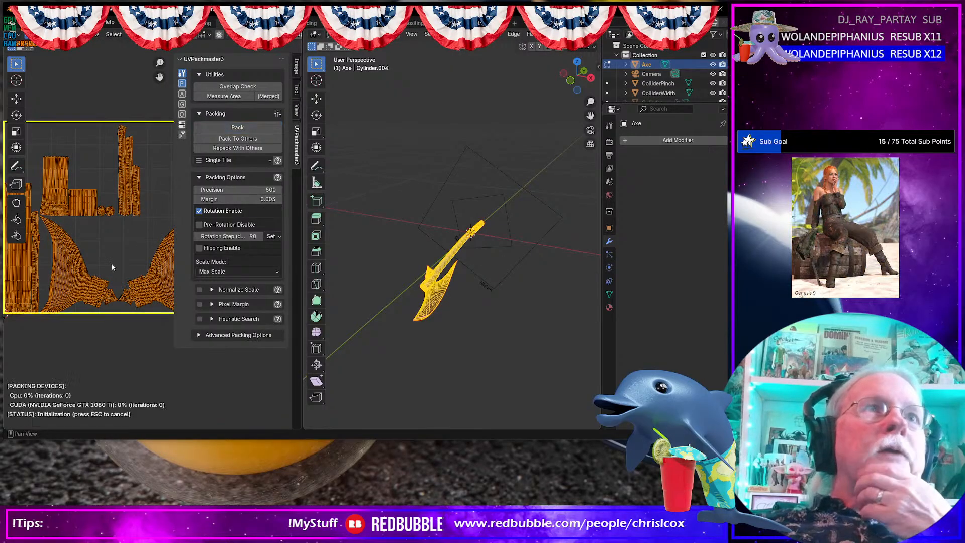
{"action": "scroll", "coordinate": [111, 266], "scroll_direction": "up", "scroll_amount": 3}
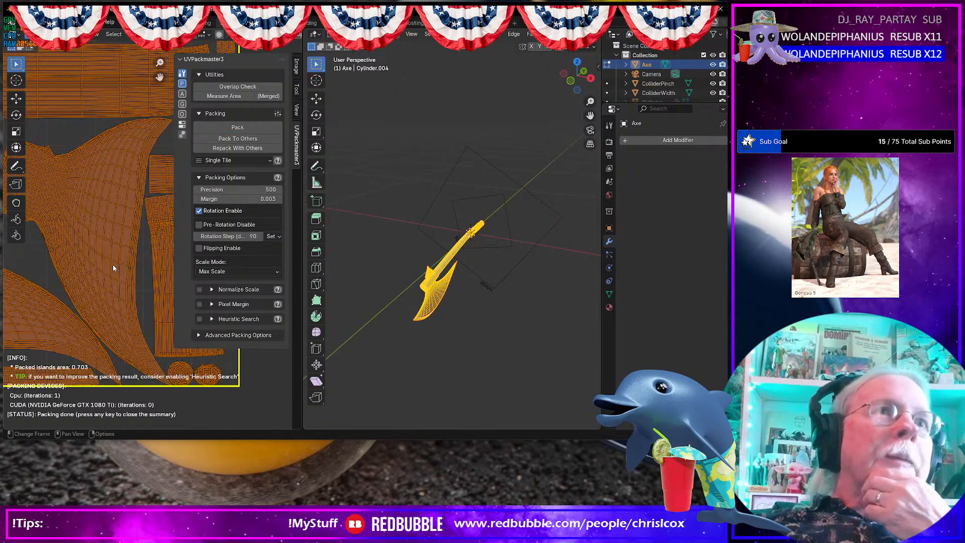
{"action": "scroll", "coordinate": [111, 266], "scroll_direction": "down", "scroll_amount": 3}
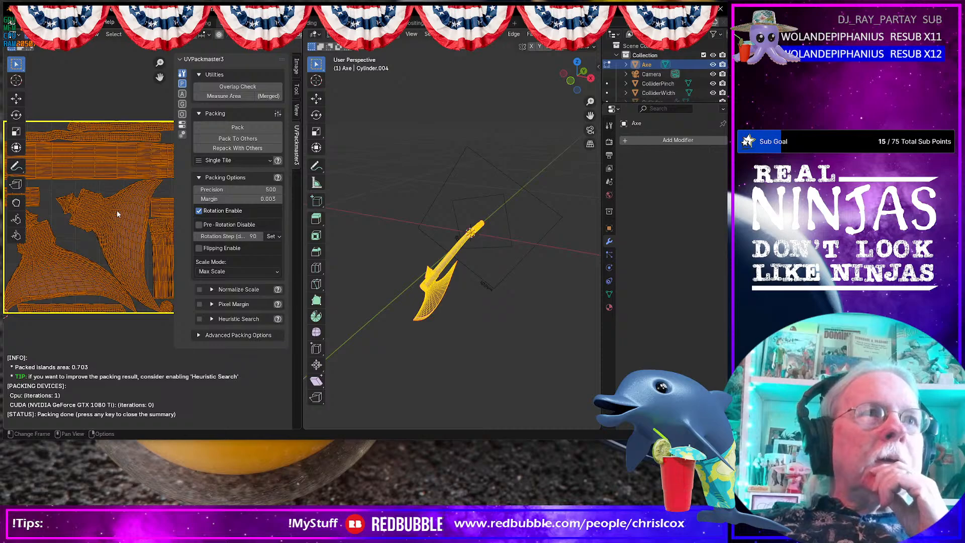
{"action": "scroll", "coordinate": [117, 210], "scroll_direction": "down", "scroll_amount": 2}
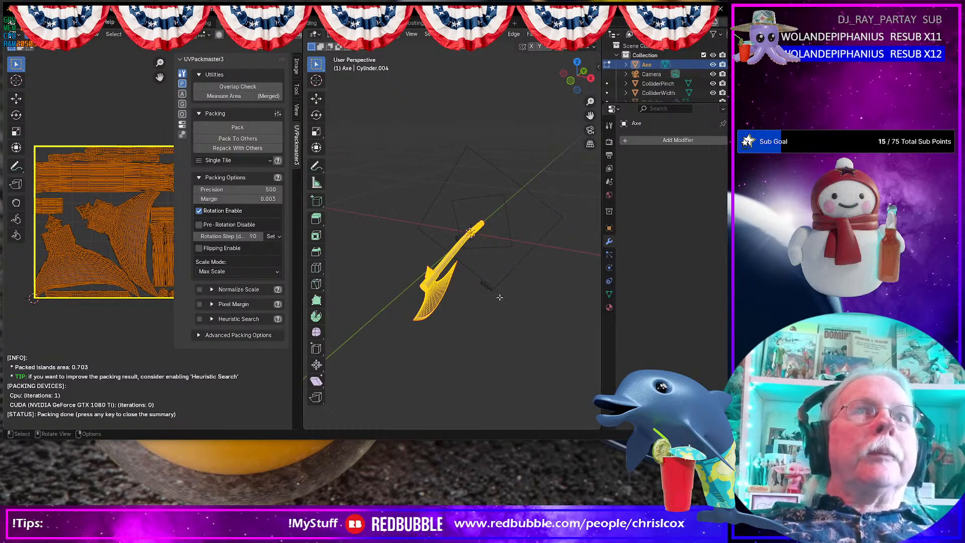
- Inspect the braided grip wrap on the axe and return to the main 3D workspace with the mesh in Edit Mode
{"action": "middle_click_drag", "start_coordinate": [403, 302], "coordinate": [465, 247]}
{"action": "scroll", "coordinate": [476, 242], "scroll_direction": "up", "scroll_amount": 10}
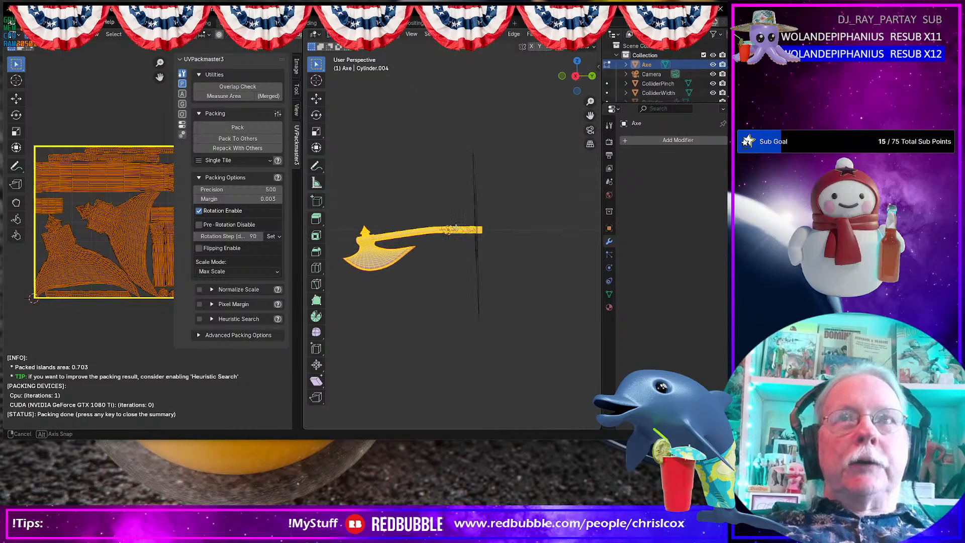
{"action": "middle_click_drag", "start_coordinate": [468, 251], "coordinate": [445, 283]}
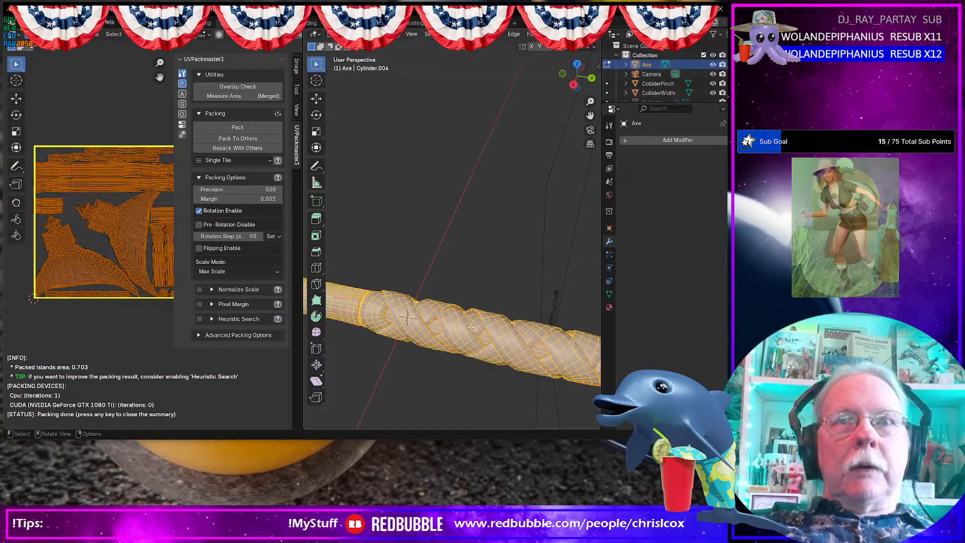
{"action": "middle_click_drag", "start_coordinate": [471, 327], "coordinate": [483, 253]}
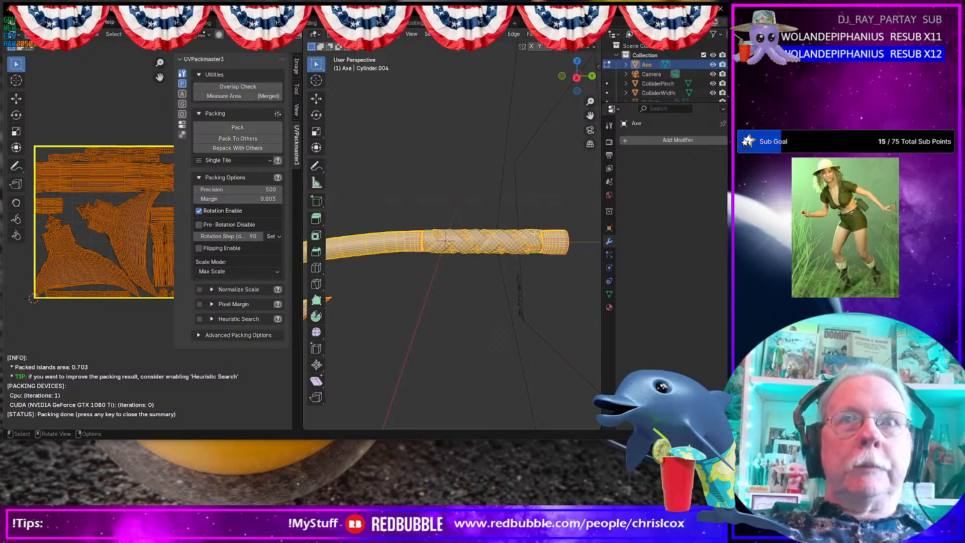
{"action": "key", "text": "Tab"}
{"action": "key", "text": "Tab"}
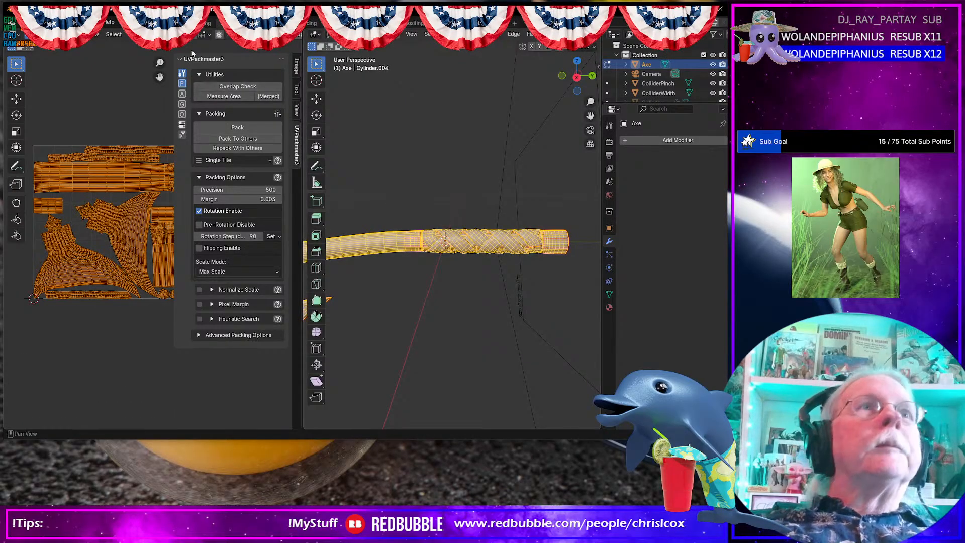
{"action": "left_click", "coordinate": [139, 22]}
{"action": "key", "text": "Tab"}
{"action": "scroll", "coordinate": [336, 247], "scroll_direction": "up", "scroll_amount": 3}
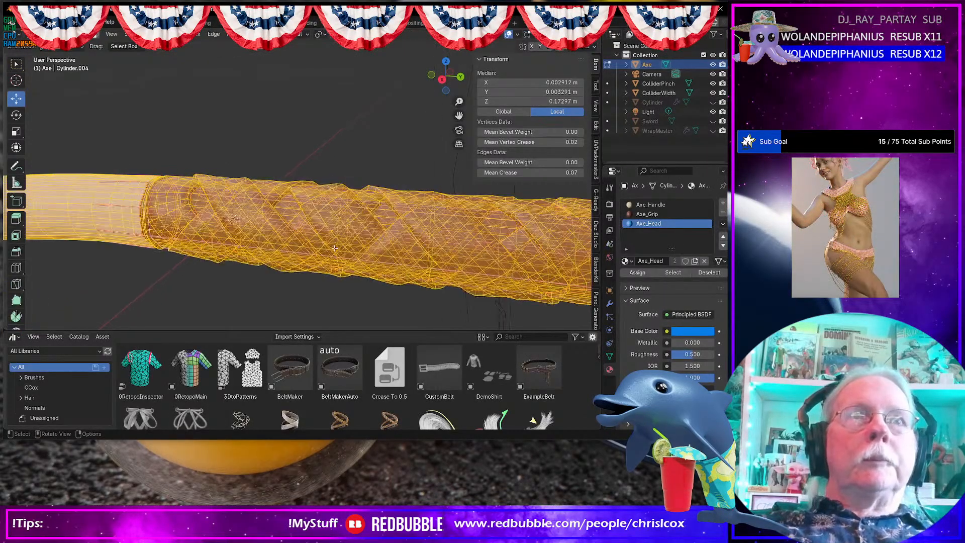
{"action": "scroll", "coordinate": [336, 245], "scroll_direction": "down", "scroll_amount": 5}
{"action": "scroll", "coordinate": [336, 245], "scroll_direction": "down", "scroll_amount": 2}
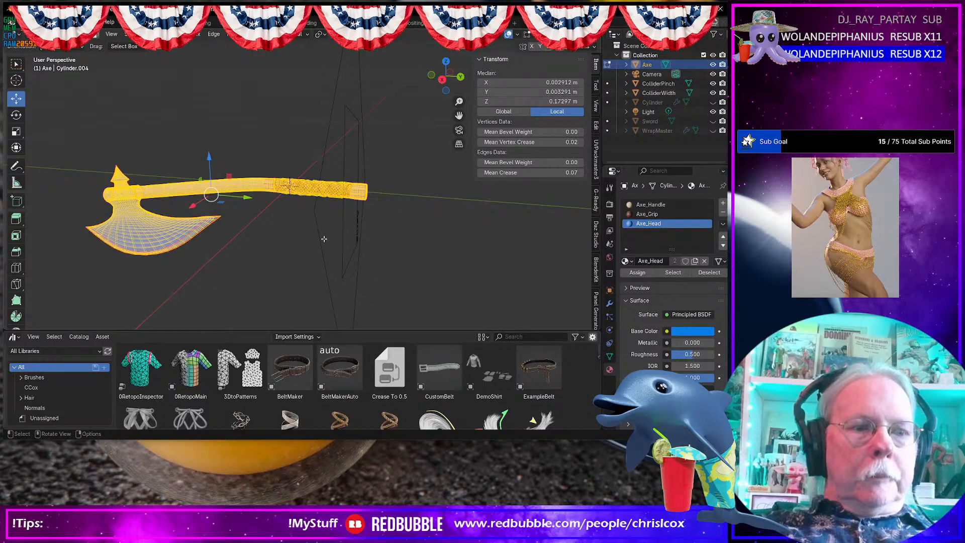
- In right orthographic view, move the whole axe mesh about -0.0239 m along global Y to center the grip on the origin
{"action": "key", "text": "KP_3"}
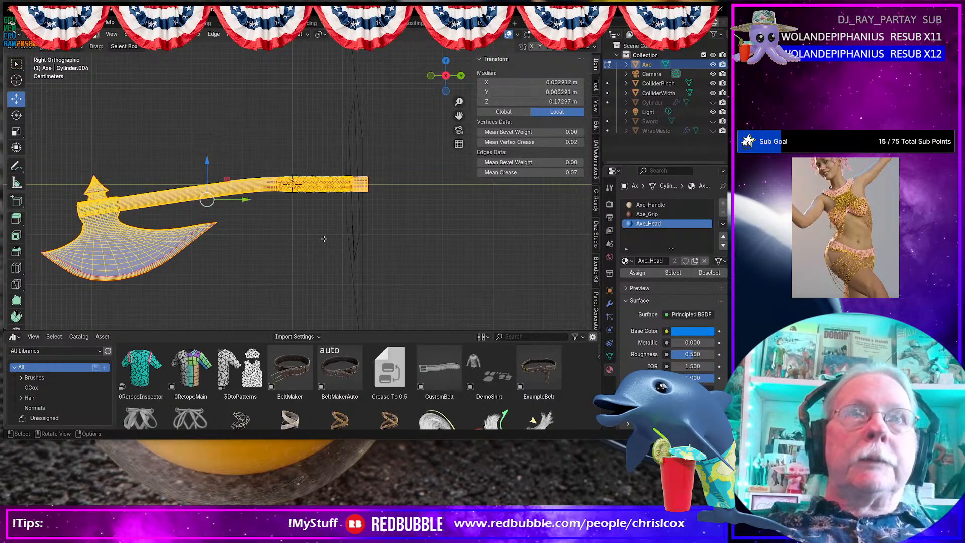
{"action": "scroll", "coordinate": [324, 239], "scroll_direction": "up", "scroll_amount": 5}
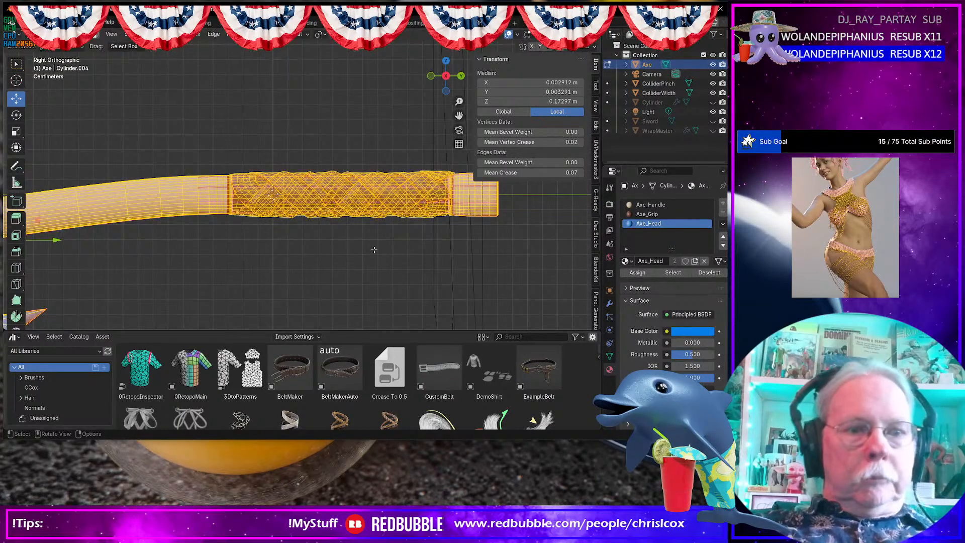
{"action": "key", "text": "g"}
{"action": "key", "text": "y"}
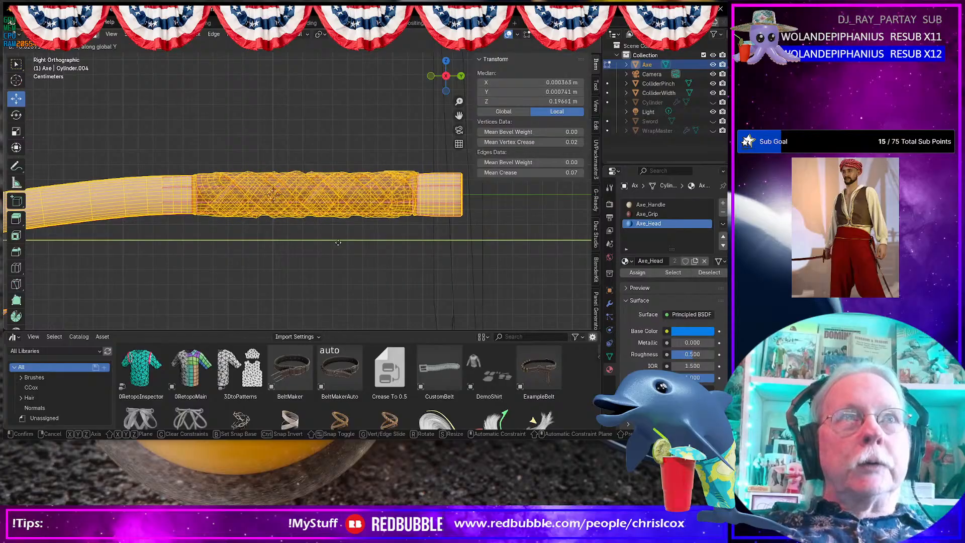
{"action": "left_click", "coordinate": [339, 243]}
{"action": "middle_click_drag", "start_coordinate": [339, 243], "coordinate": [340, 205]}
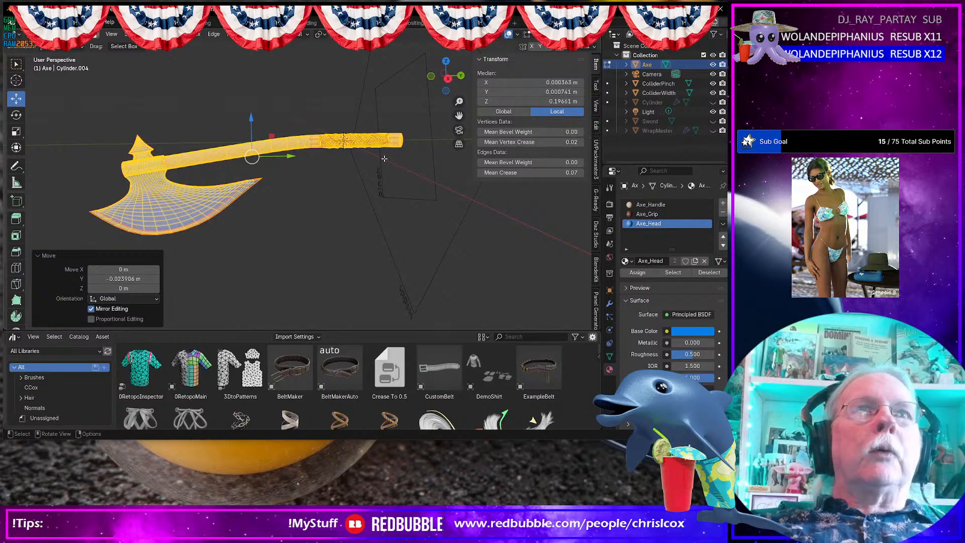
- Inspect the repositioned axe from several angles and return to Object Mode
{"action": "middle_click_drag", "start_coordinate": [385, 158], "coordinate": [374, 187]}
{"action": "scroll", "coordinate": [378, 191], "scroll_direction": "up", "scroll_amount": 4}
{"action": "scroll", "coordinate": [377, 191], "scroll_direction": "down", "scroll_amount": 5}
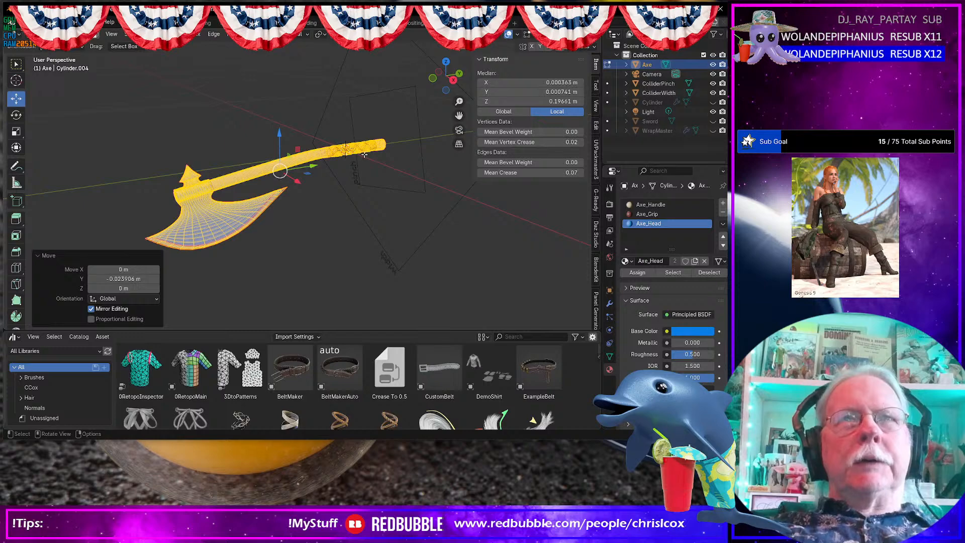
{"action": "middle_click_drag", "start_coordinate": [365, 154], "coordinate": [394, 142]}
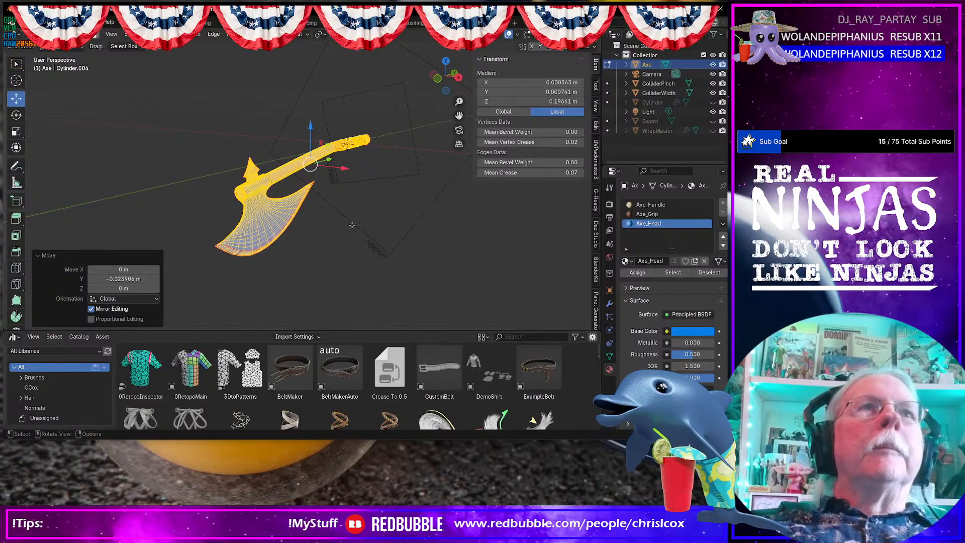
{"action": "key", "text": "Tab"}
{"action": "middle_click_drag", "start_coordinate": [284, 225], "coordinate": [223, 210]}
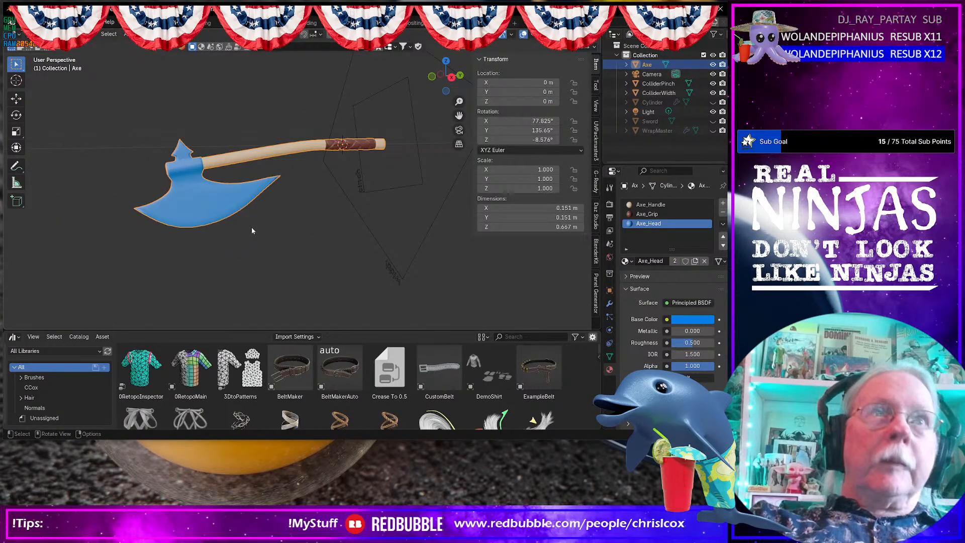
- Export the axe as Feral Fury Axe.obj into the WIP Substance folder, using the Daz operator preset
{"action": "key", "text": "ctrl+shift+e"}
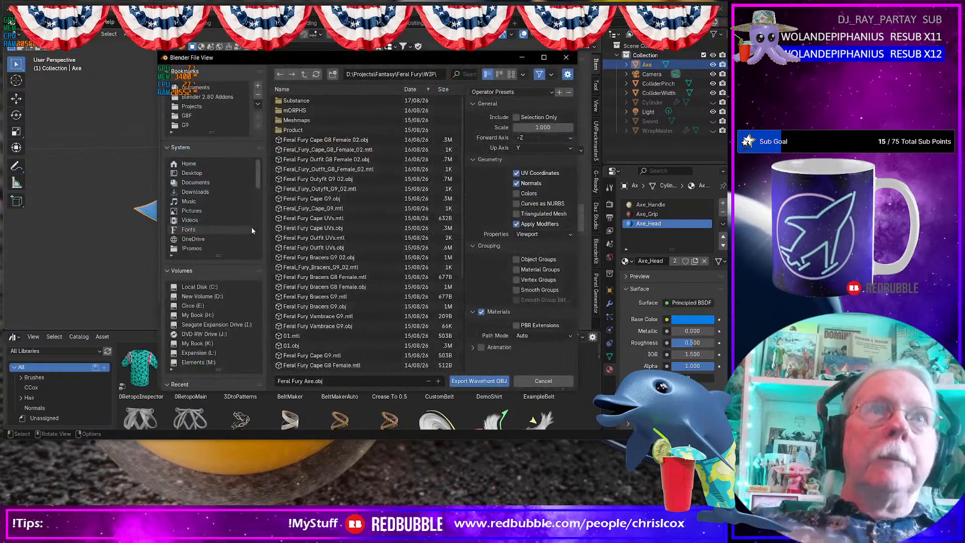
{"action": "left_click", "coordinate": [508, 92]}
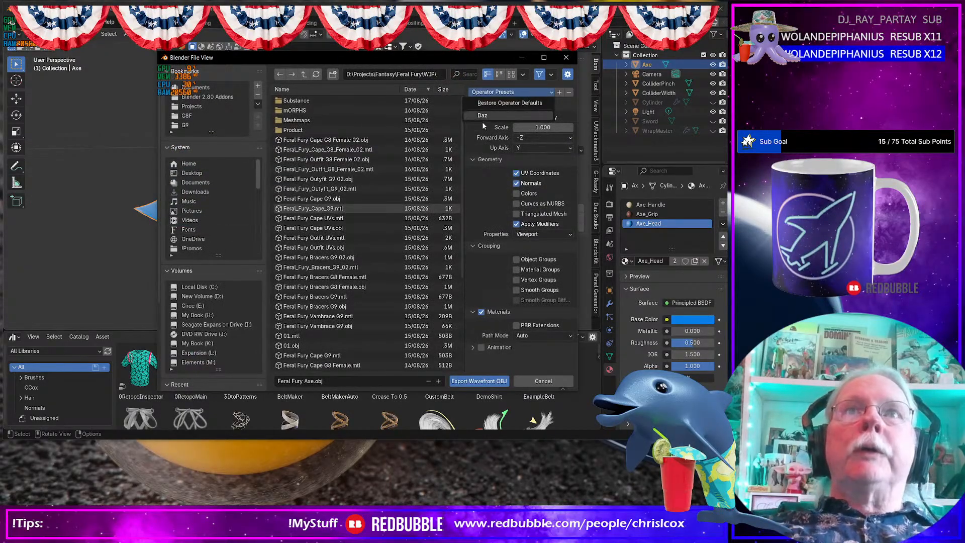
{"action": "left_click", "coordinate": [500, 119]}
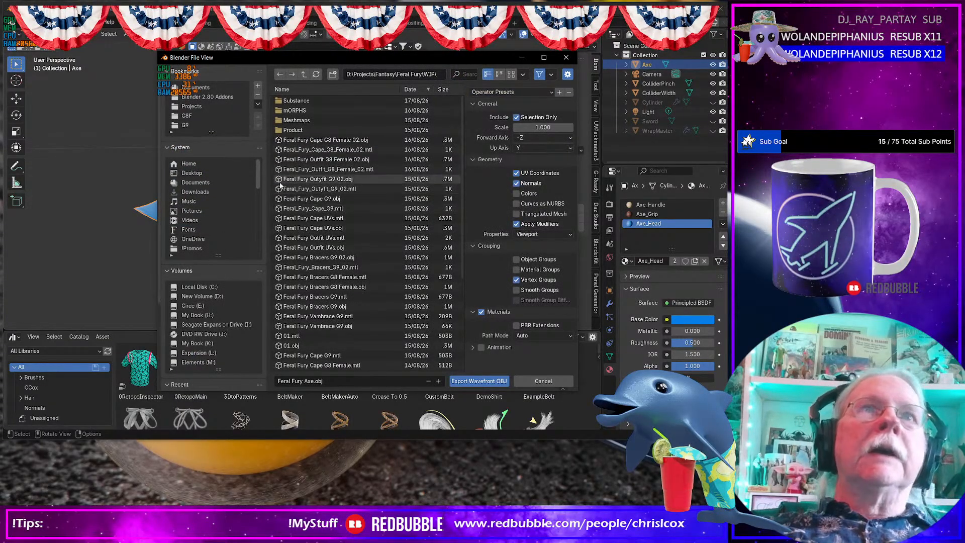
{"action": "left_click", "coordinate": [307, 200]}
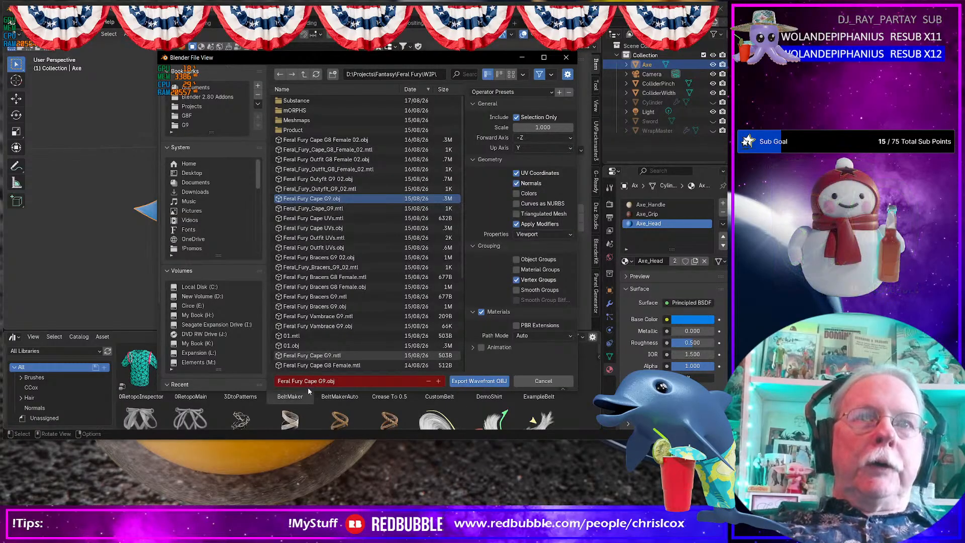
{"action": "left_click_drag", "start_coordinate": [305, 381], "coordinate": [420, 382]}
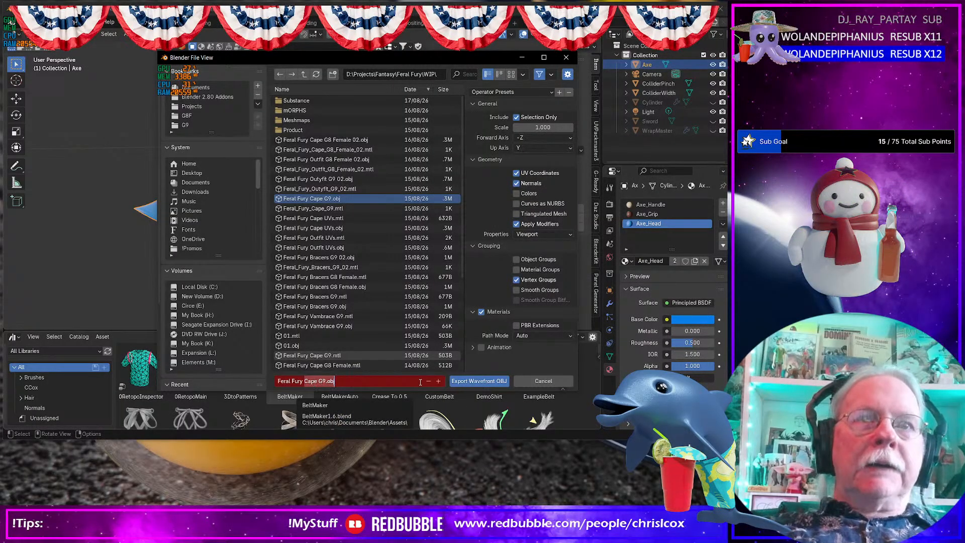
{"action": "type", "text": "Axe"}
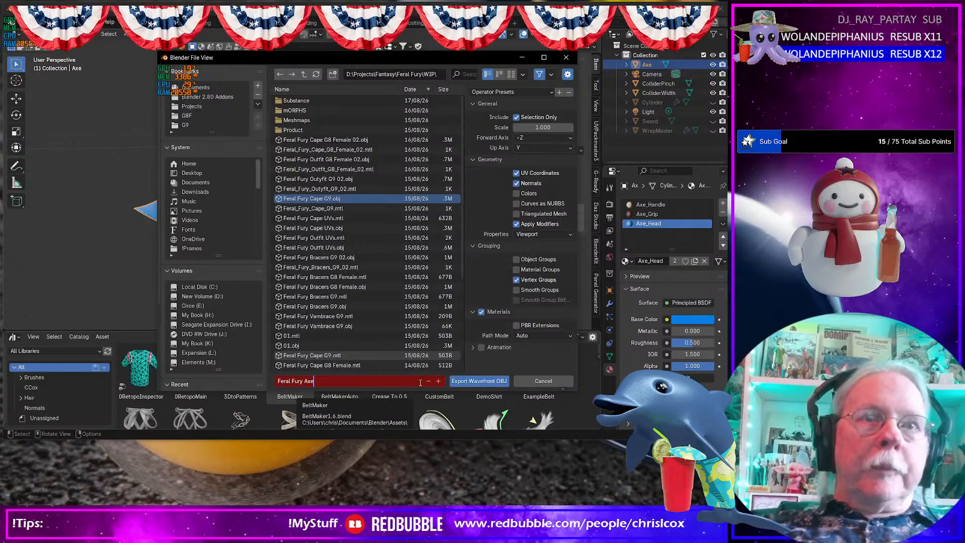
{"action": "left_click", "coordinate": [486, 382]}
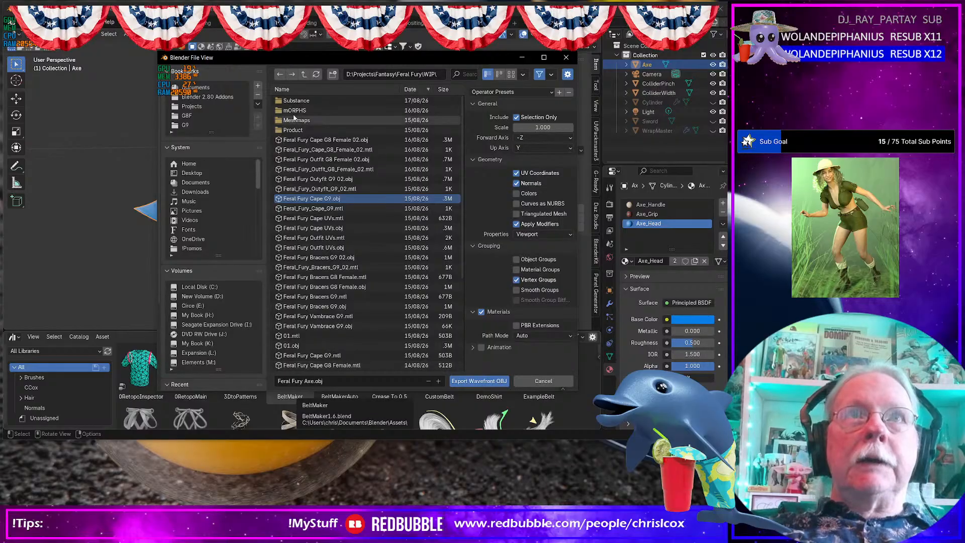
{"action": "left_click", "coordinate": [487, 381]}
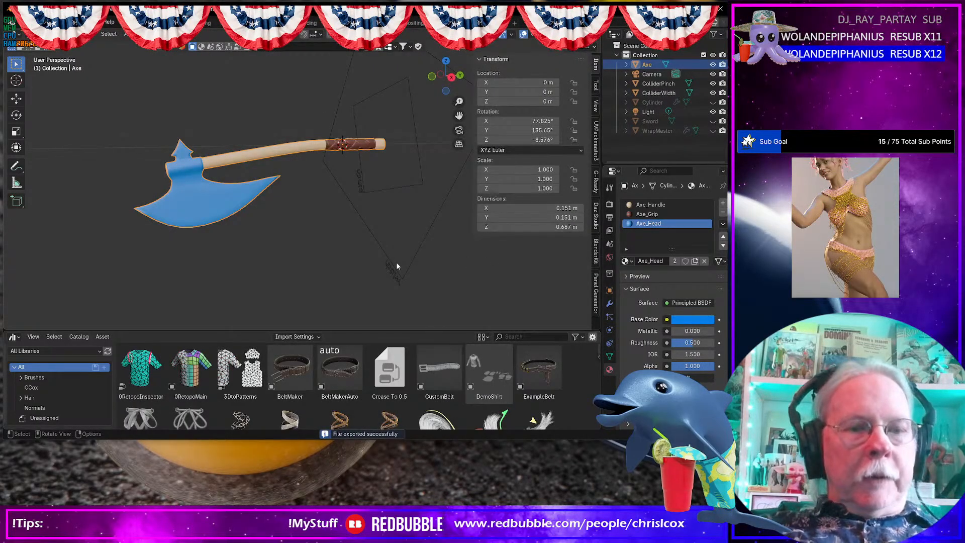
- Export the axe again as Feral Fury Axe NM.obj in the Substance folder and save the Blender file
{"action": "key", "text": "ctrl+i"}
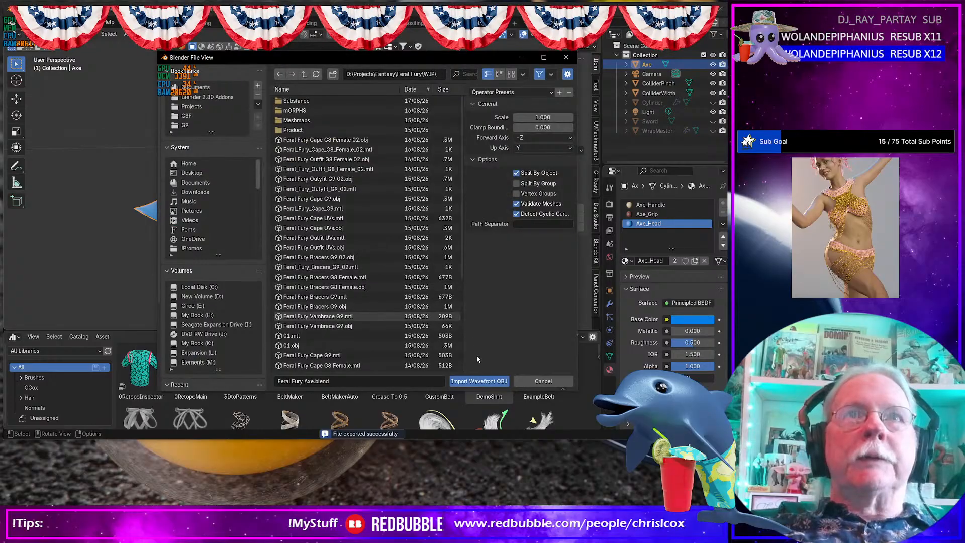
{"action": "left_click", "coordinate": [540, 381]}
{"action": "key", "text": "ctrl+e"}
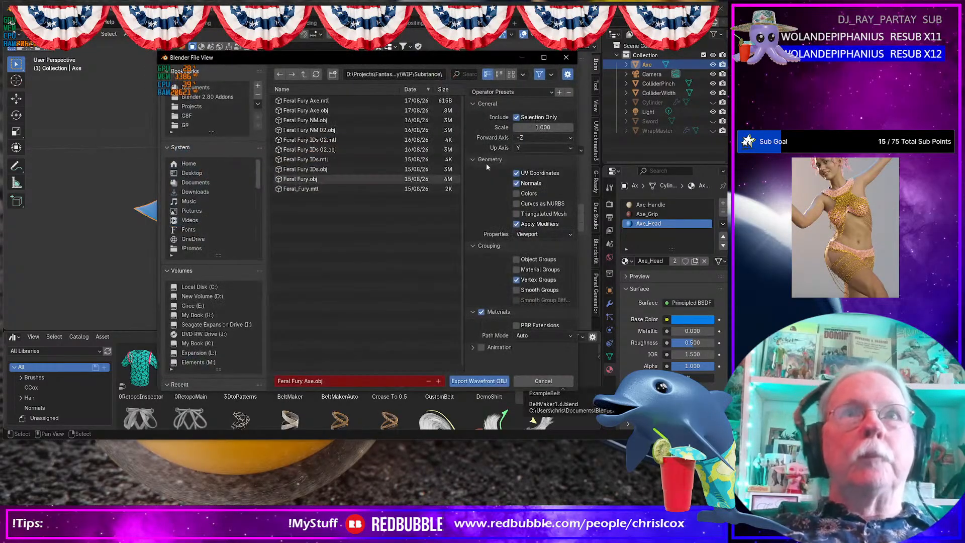
{"action": "left_click", "coordinate": [486, 313]}
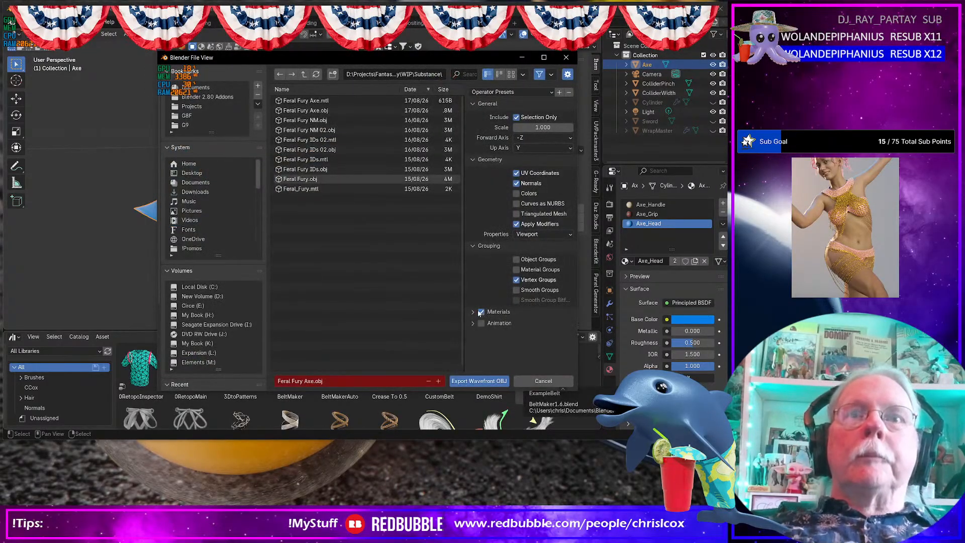
{"action": "left_click", "coordinate": [342, 381]}
{"action": "key", "text": "Left"}
{"action": "key", "text": "Left"}
{"action": "key", "text": "Left"}
{"action": "key", "text": "Left"}
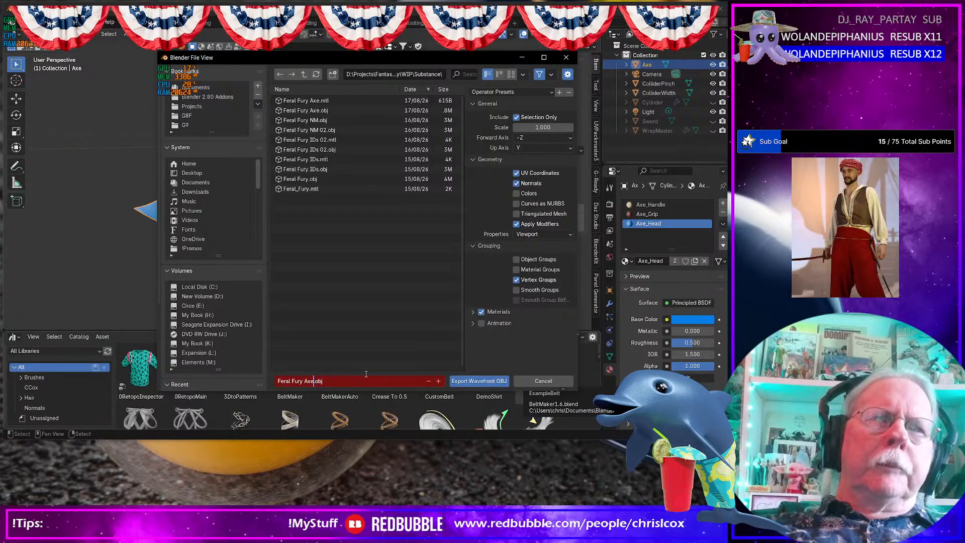
{"action": "type", "text": "Nm"}
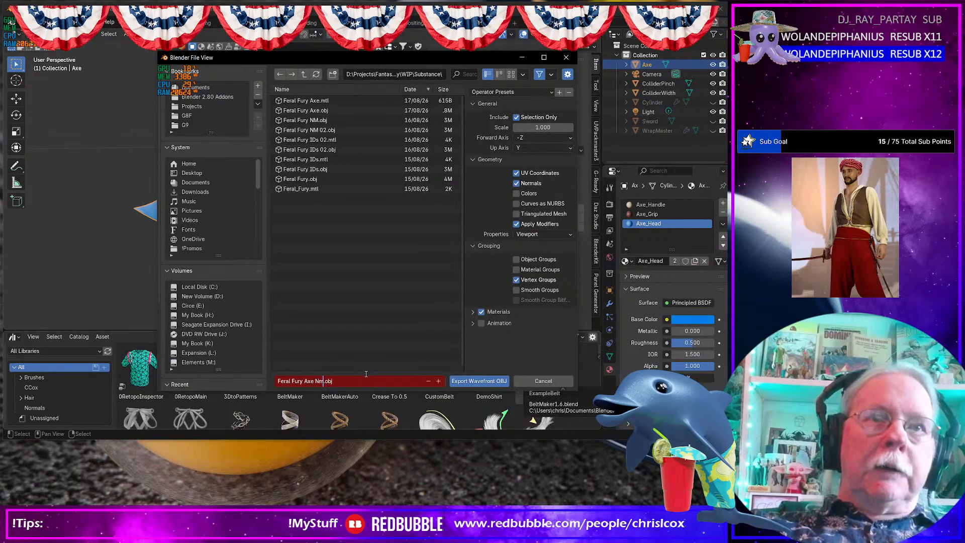
{"action": "key", "text": "BackSpace"}
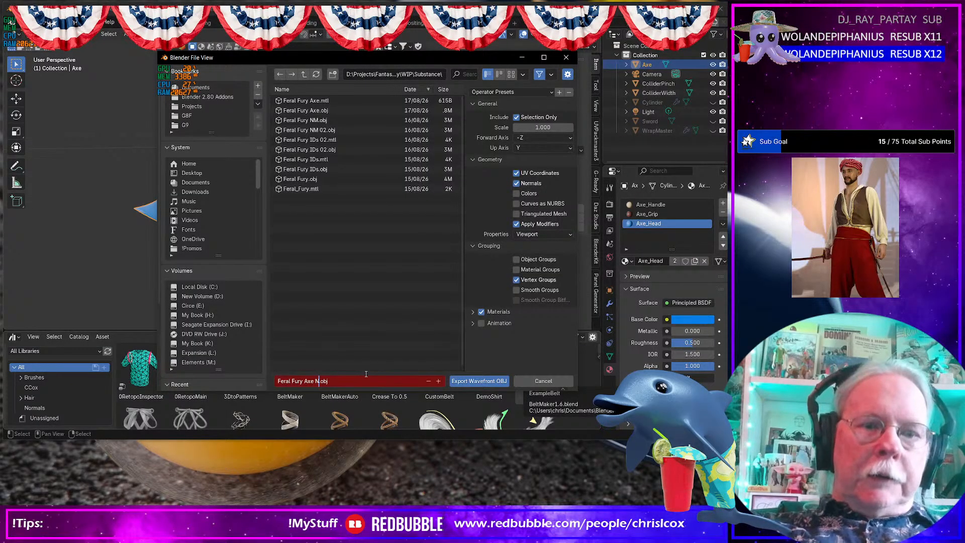
{"action": "type", "text": "M"}
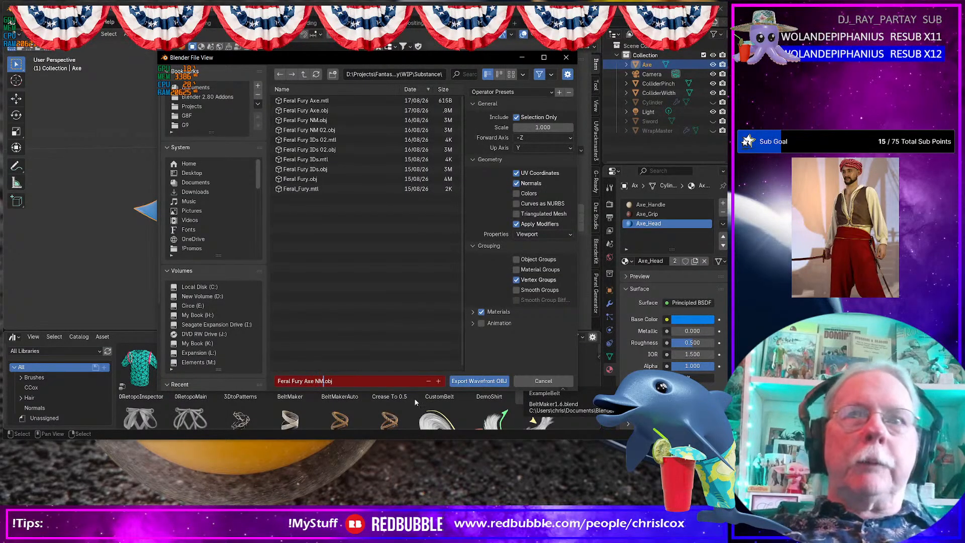
{"action": "left_click", "coordinate": [482, 381]}
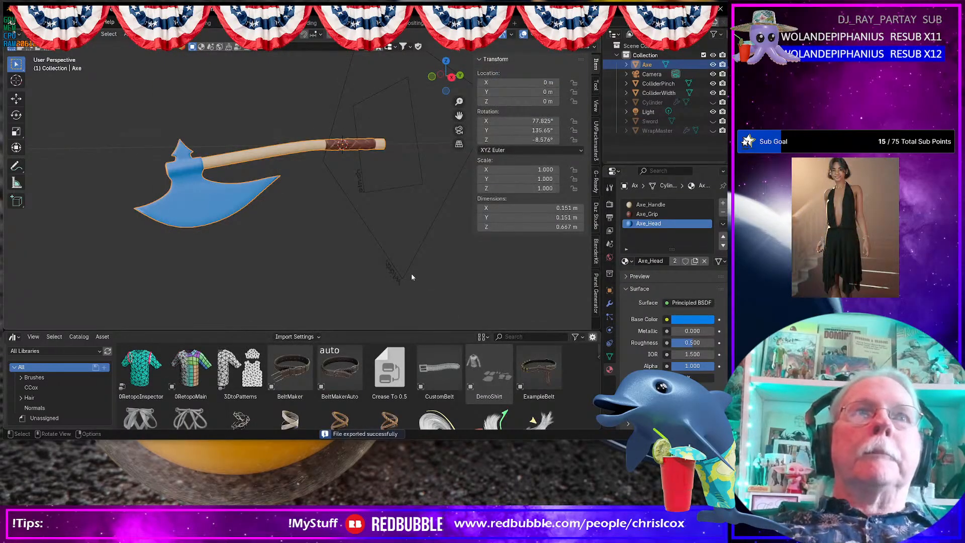
{"action": "middle_click_drag", "start_coordinate": [412, 273], "coordinate": [422, 275]}
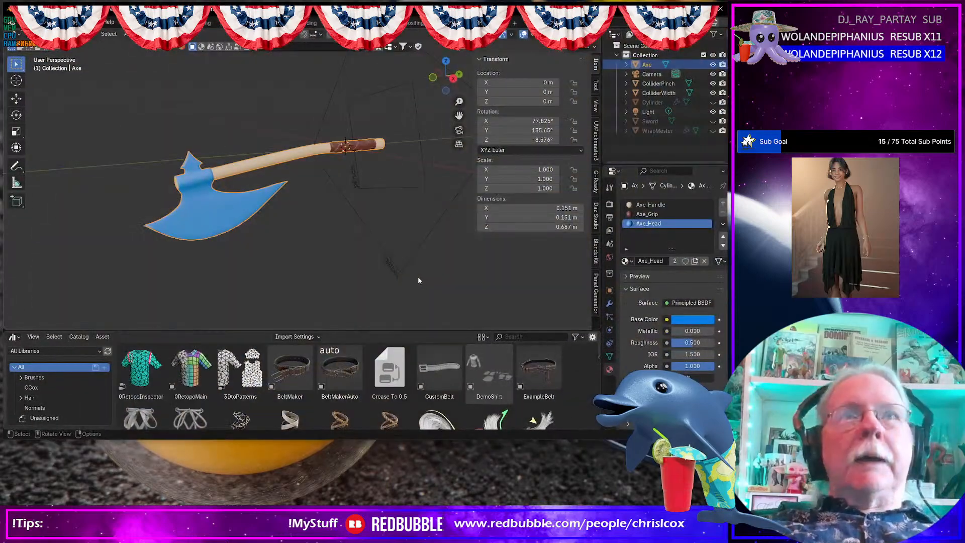
{"action": "key", "text": "ctrl+s"}
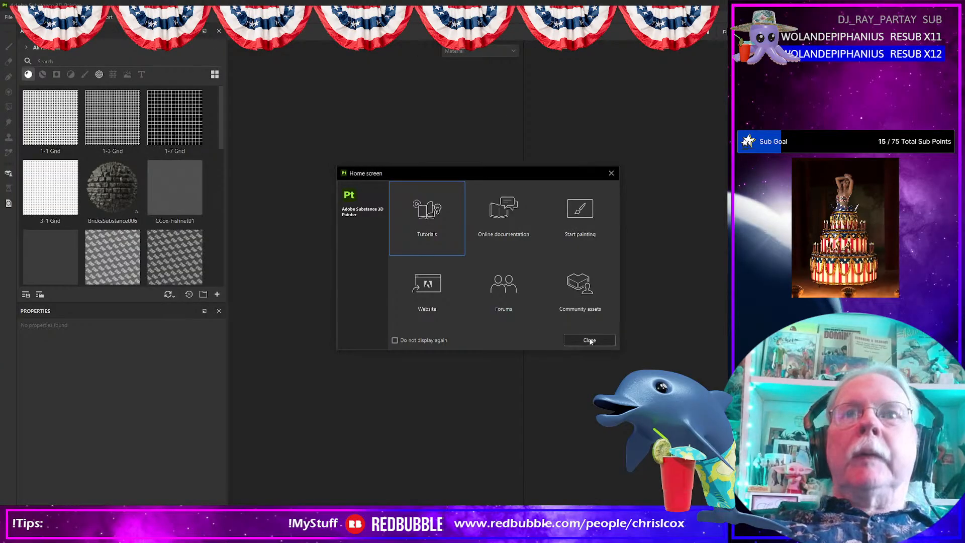
- Switch to Substance 3D Painter and create a project from Feral Fury Axe NM.obj with the ccox2 template at 2048 x 2048
{"action": "left_click", "coordinate": [589, 340]}
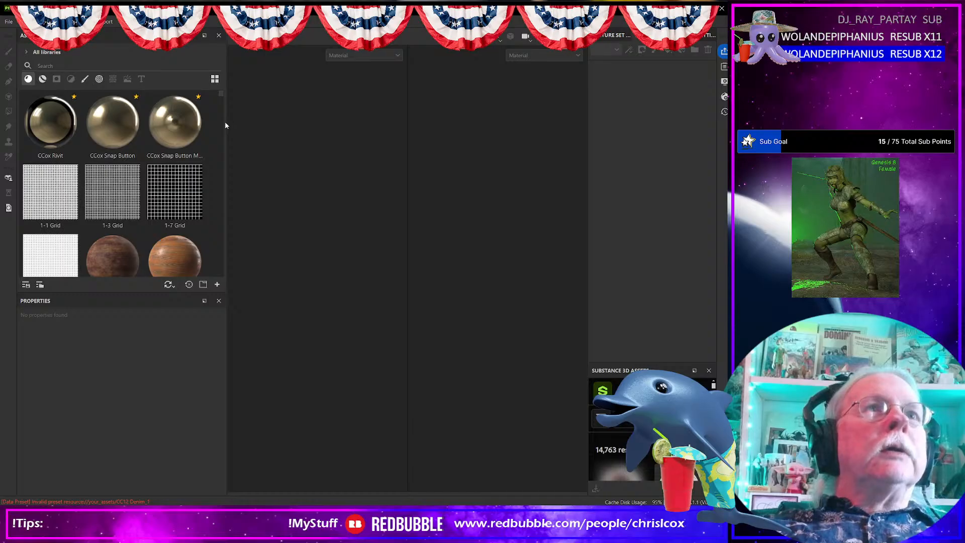
{"action": "left_click_drag", "start_coordinate": [226, 123], "coordinate": [221, 124]}
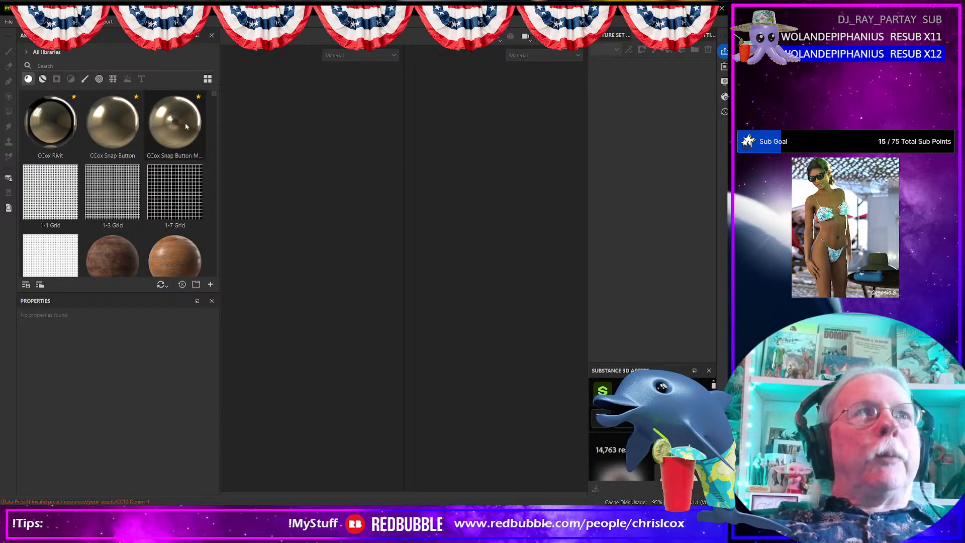
{"action": "left_click", "coordinate": [10, 22]}
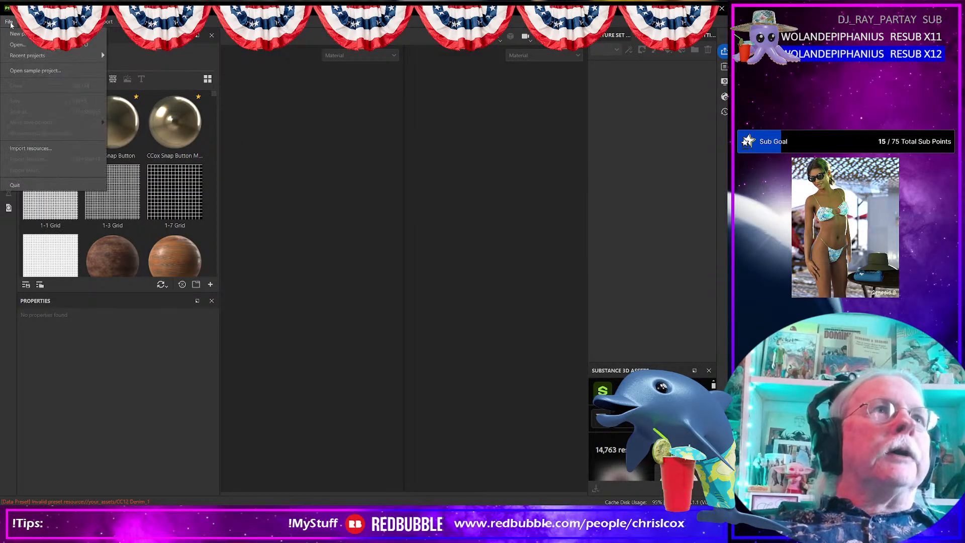
{"action": "mouse_move", "coordinate": [24, 56]}
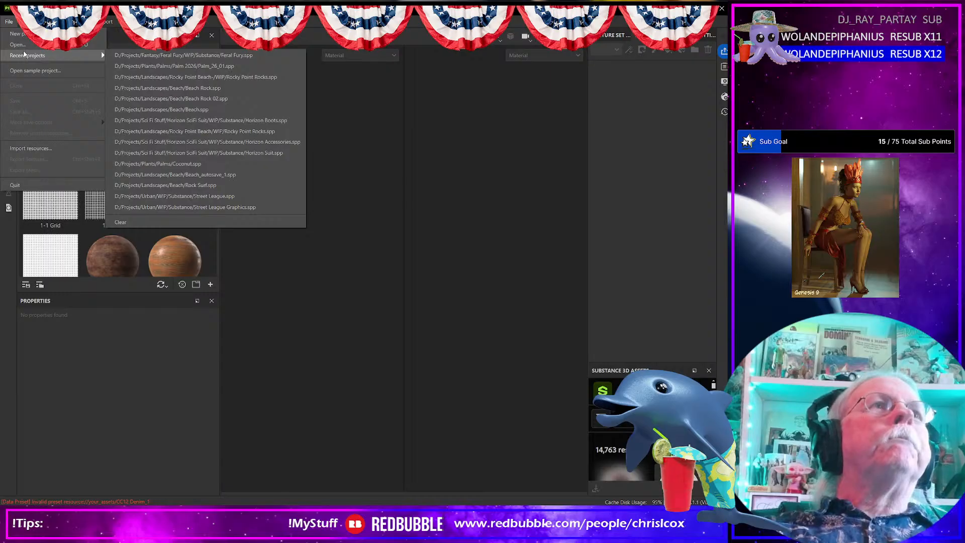
{"action": "left_click", "coordinate": [18, 33]}
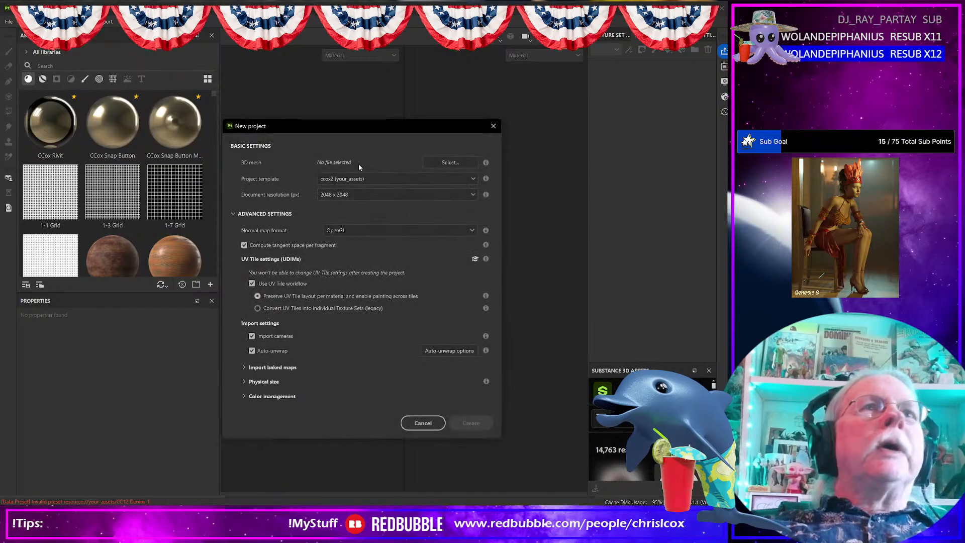
{"action": "left_click", "coordinate": [434, 163]}
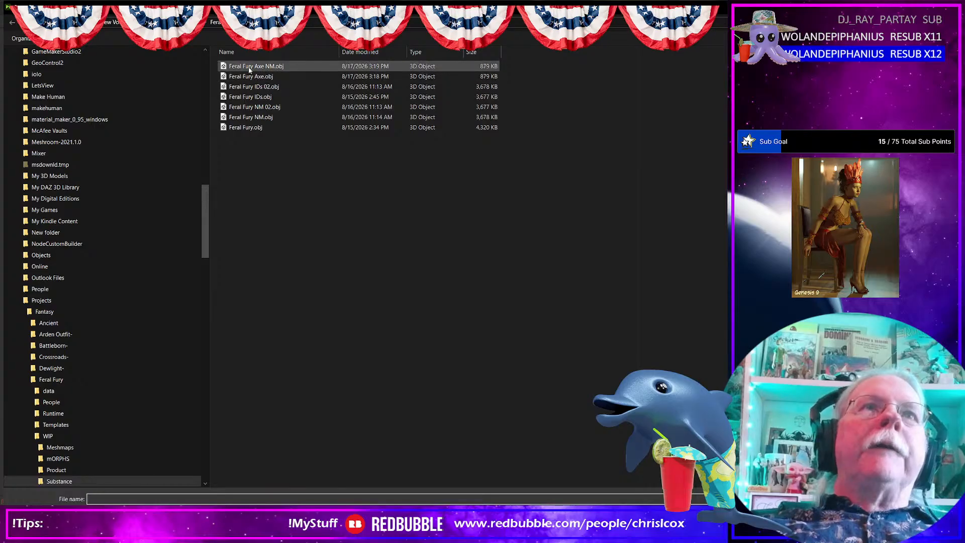
{"action": "double_click", "coordinate": [269, 67]}
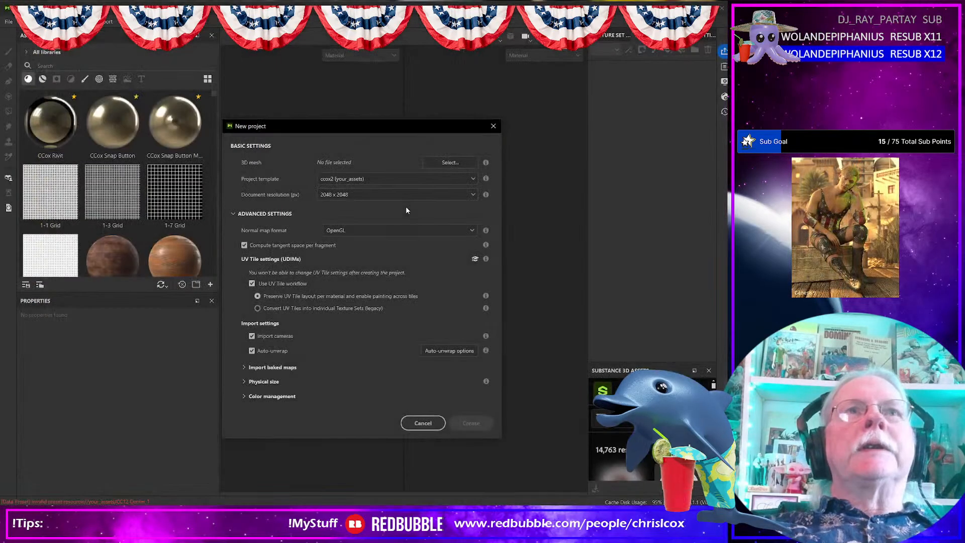
{"action": "left_click", "coordinate": [465, 421]}
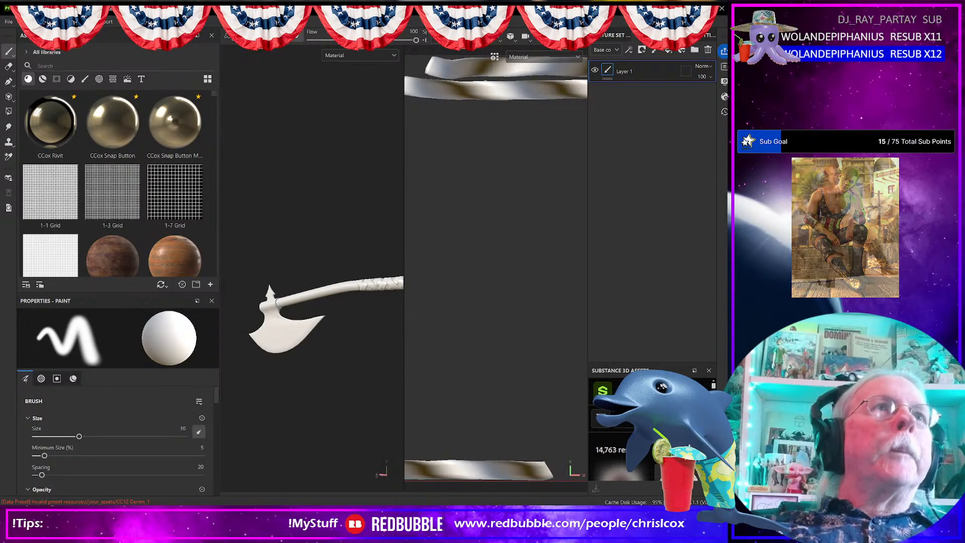
- Bake the normal, world space normal, ambient occlusion, curvature and position maps at 2048, and enlarge the texture set list to show every set
{"action": "key", "text": "F8"}
{"action": "left_click", "coordinate": [494, 471]}
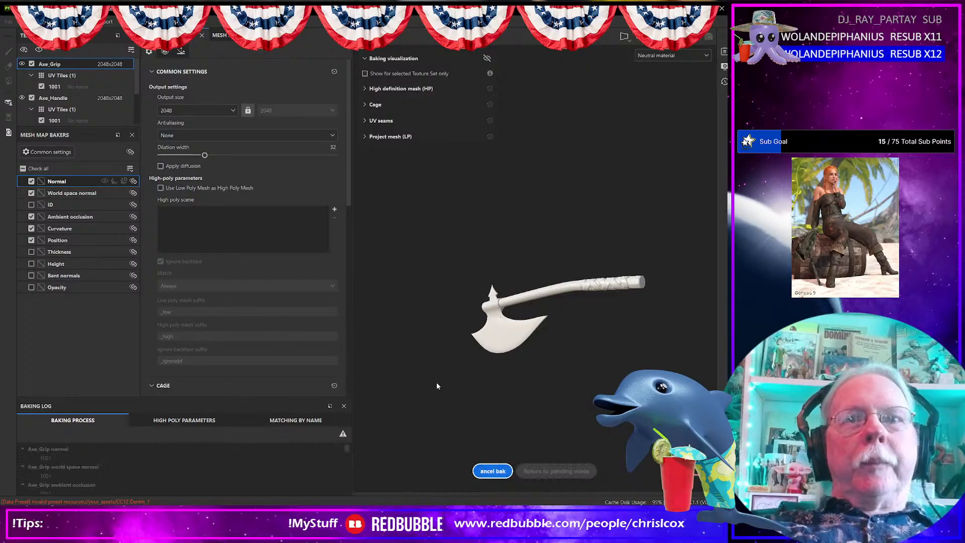
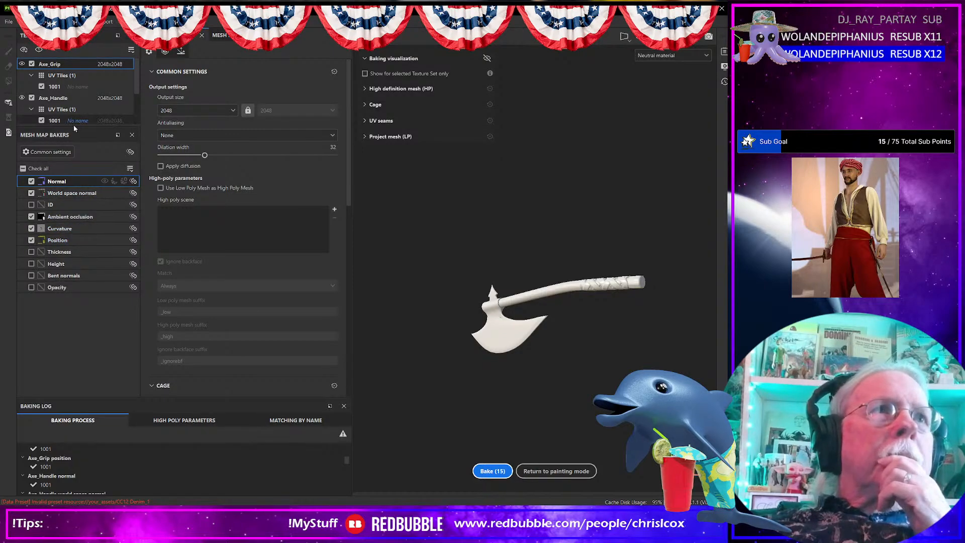
{"action": "left_click_drag", "start_coordinate": [87, 126], "coordinate": [102, 182]}
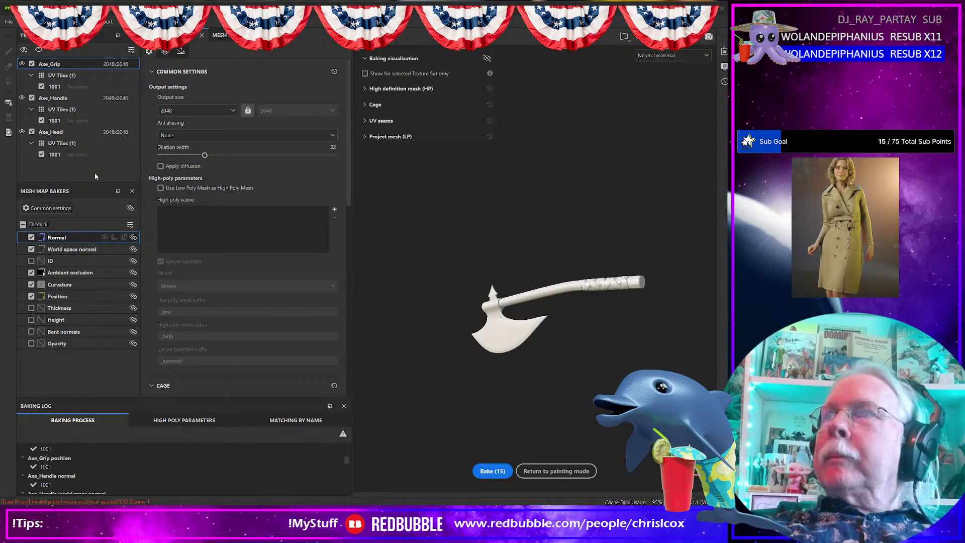
- Switch to Blender, re-export the axe over Feral Fury Axe NM.obj with Materials turned off, and return to Substance 3D Painter
{"action": "key", "text": "alt+Tab"}
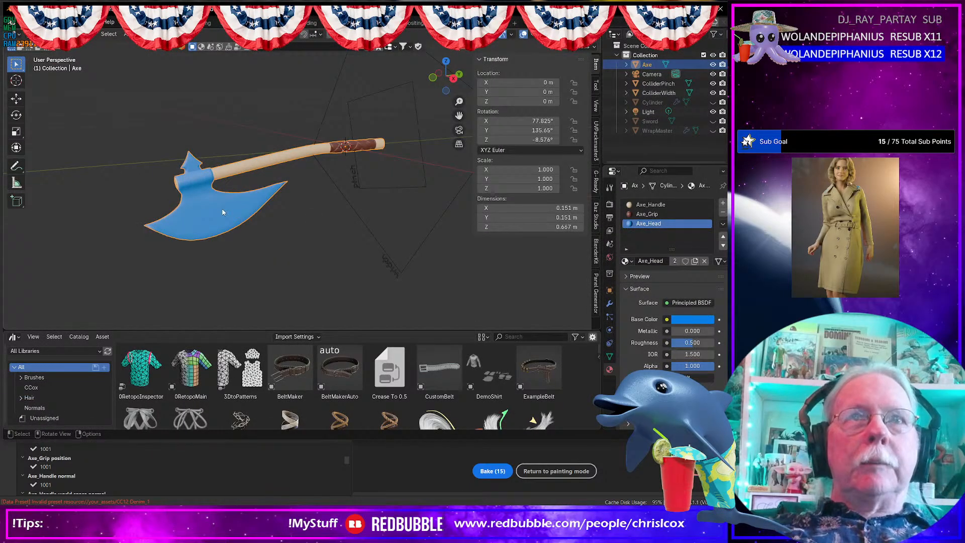
{"action": "key", "text": "alt+Tab"}
{"action": "key", "text": "alt+Tab"}
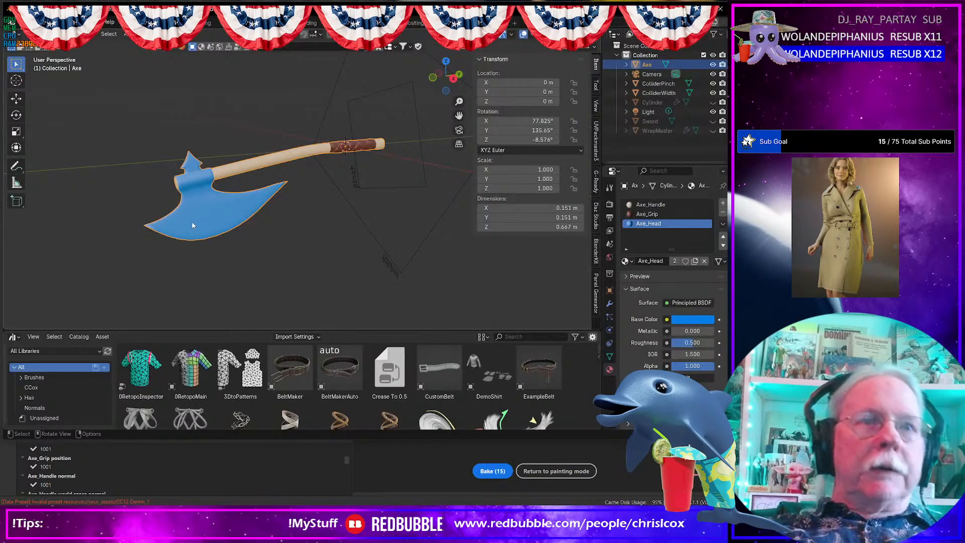
{"action": "key", "text": "ctrl+shift+e"}
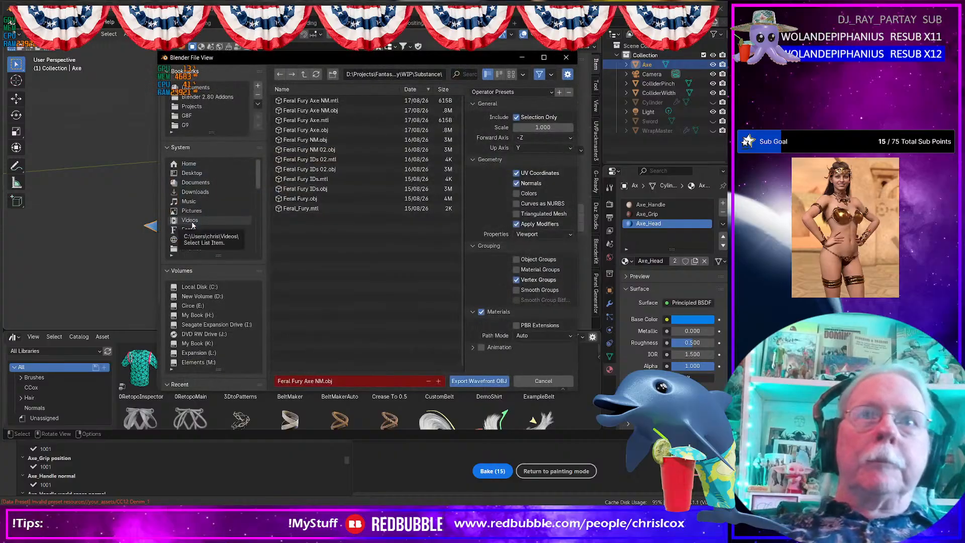
{"action": "left_click", "coordinate": [481, 312]}
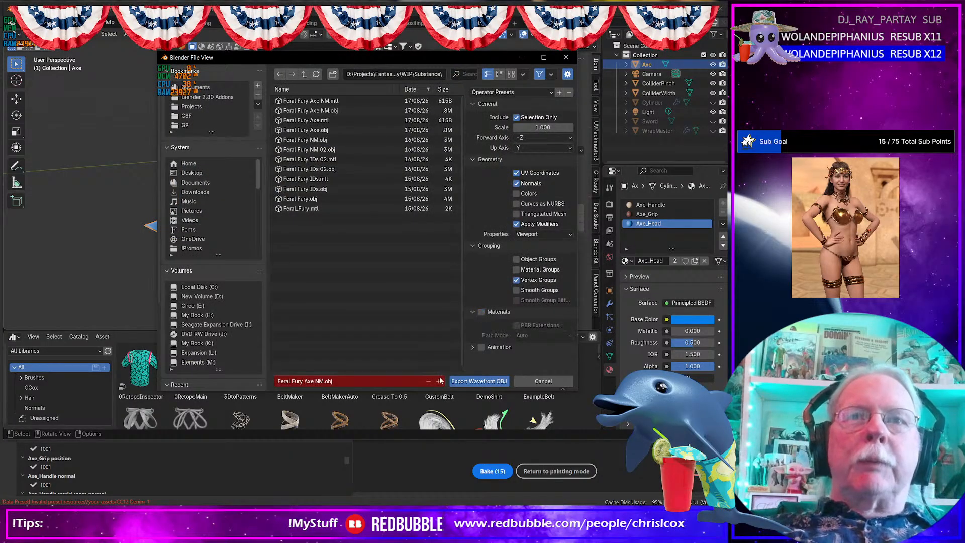
{"action": "left_click", "coordinate": [493, 380]}
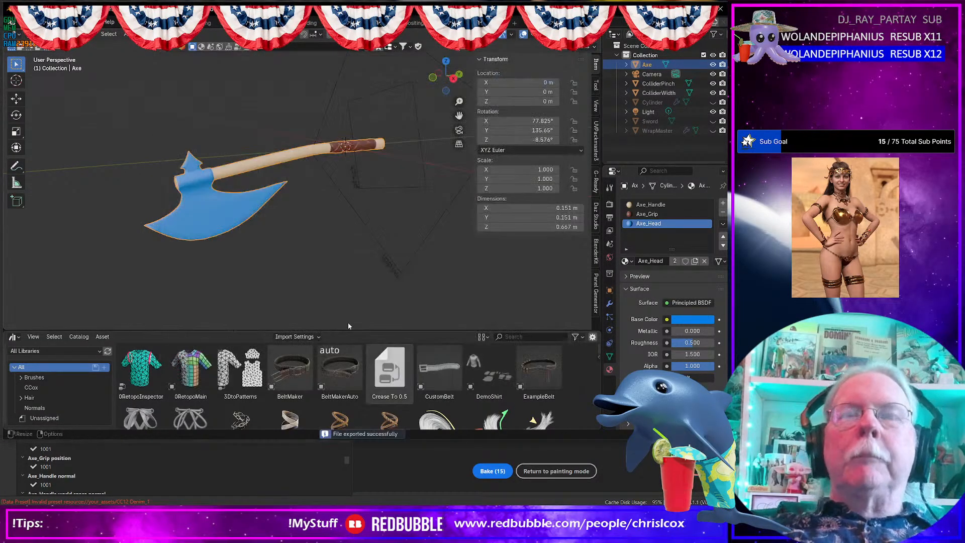
{"action": "key", "text": "alt+Tab"}
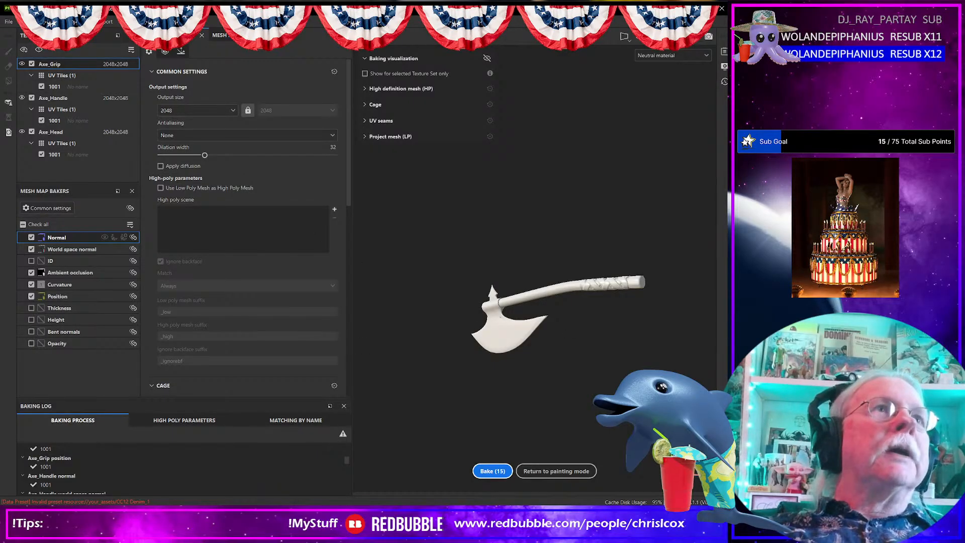
- Dismiss the crash report without sending it, restart Substance 3D Painter and close its home screen
{"action": "left_click", "coordinate": [25, 22]}
{"action": "left_click", "coordinate": [40, 69]}
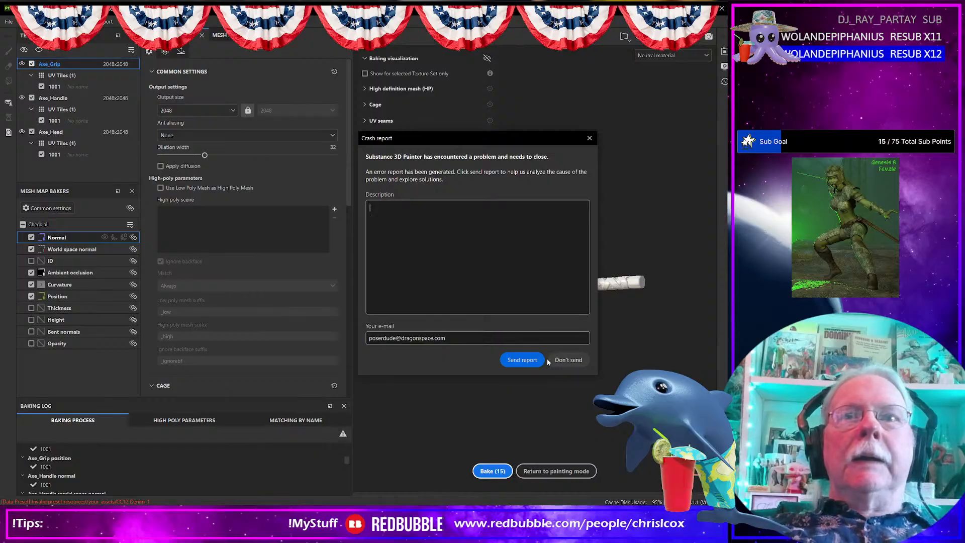
{"action": "left_click", "coordinate": [568, 360]}
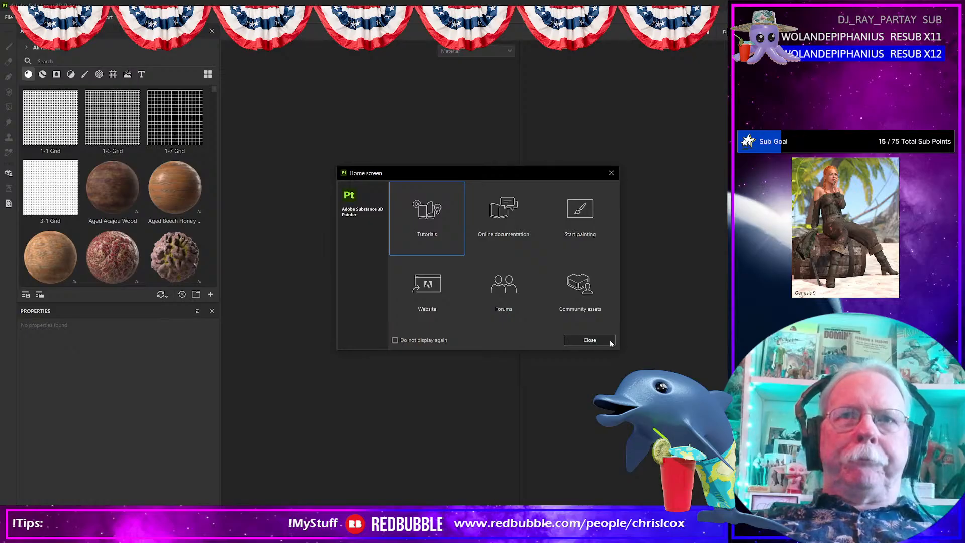
{"action": "left_click", "coordinate": [608, 342]}
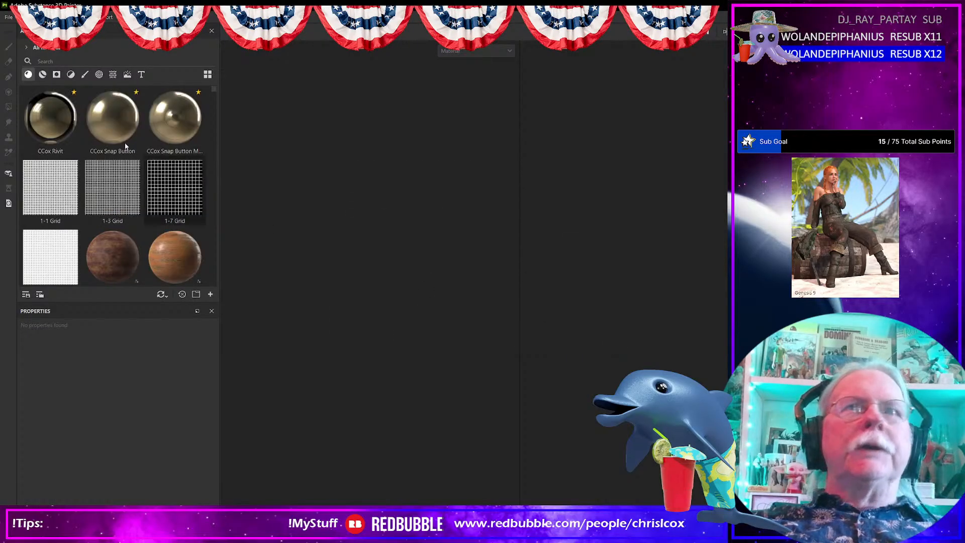
- Create a project from the re-exported Feral Fury Axe NM.obj with the ccox2 template at 2048 x 2048 and the UV Tile workflow
{"action": "left_click", "coordinate": [9, 17]}
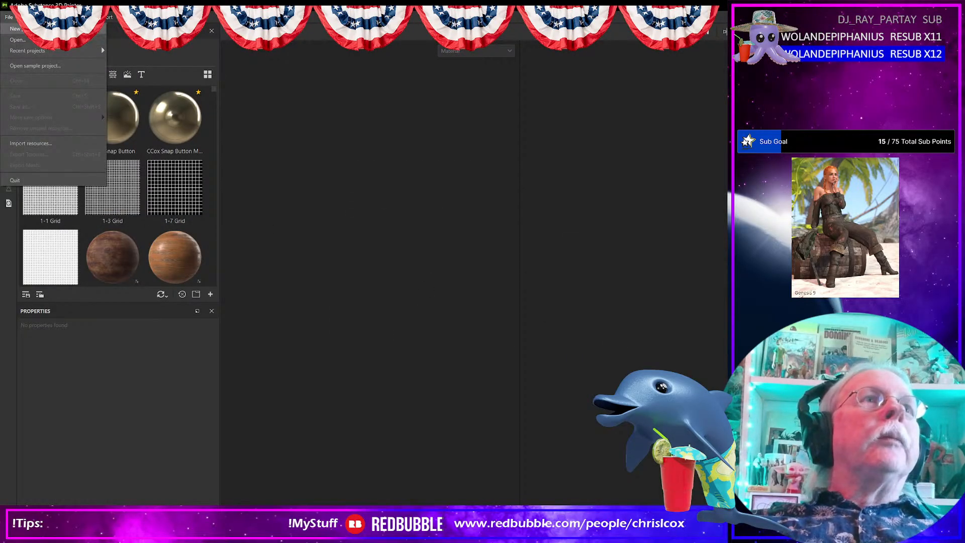
{"action": "left_click", "coordinate": [15, 29]}
{"action": "left_click", "coordinate": [573, 173]}
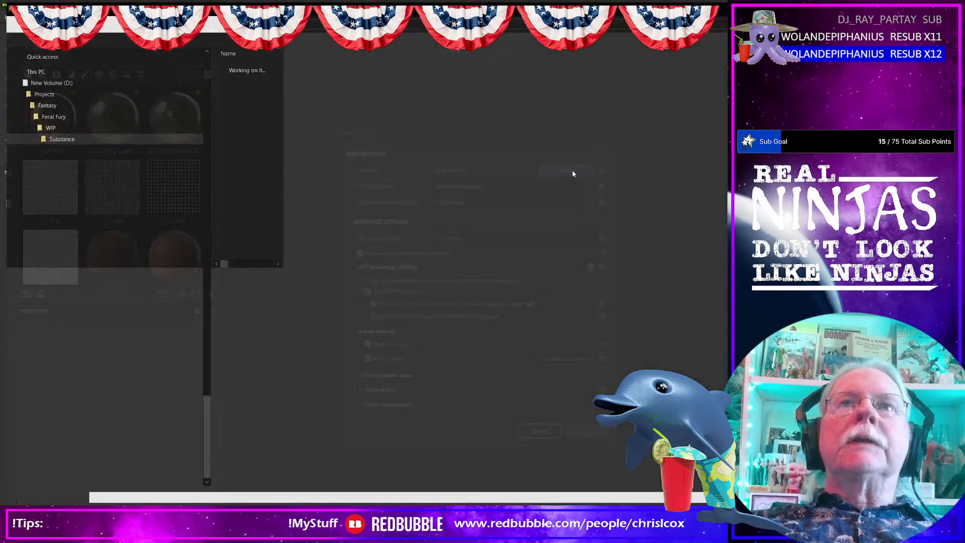
{"action": "left_click", "coordinate": [276, 67]}
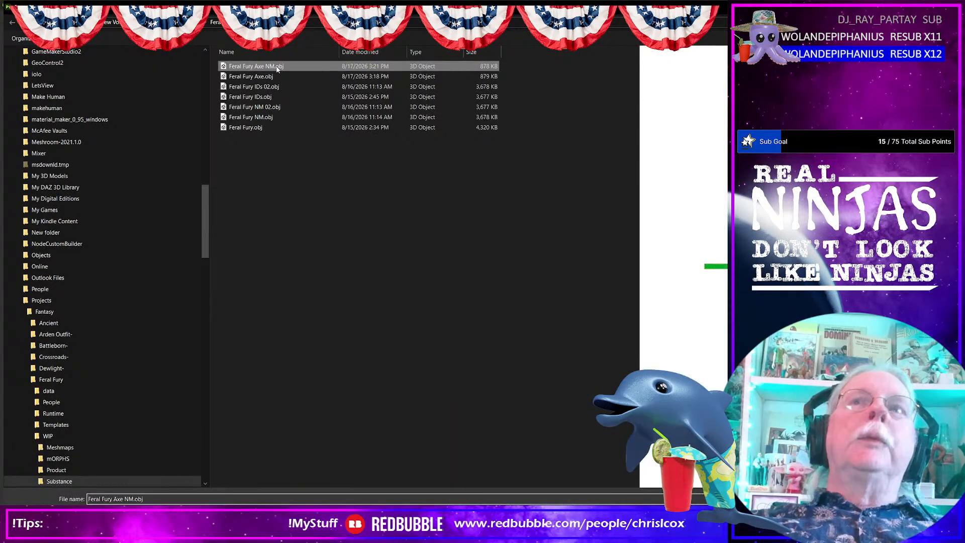
{"action": "double_click", "coordinate": [277, 67]}
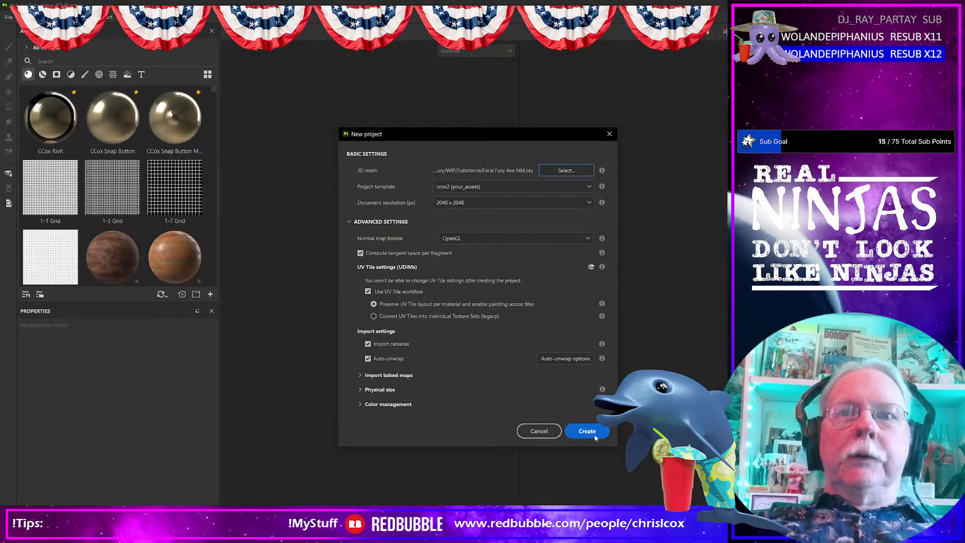
{"action": "left_click", "coordinate": [593, 432]}
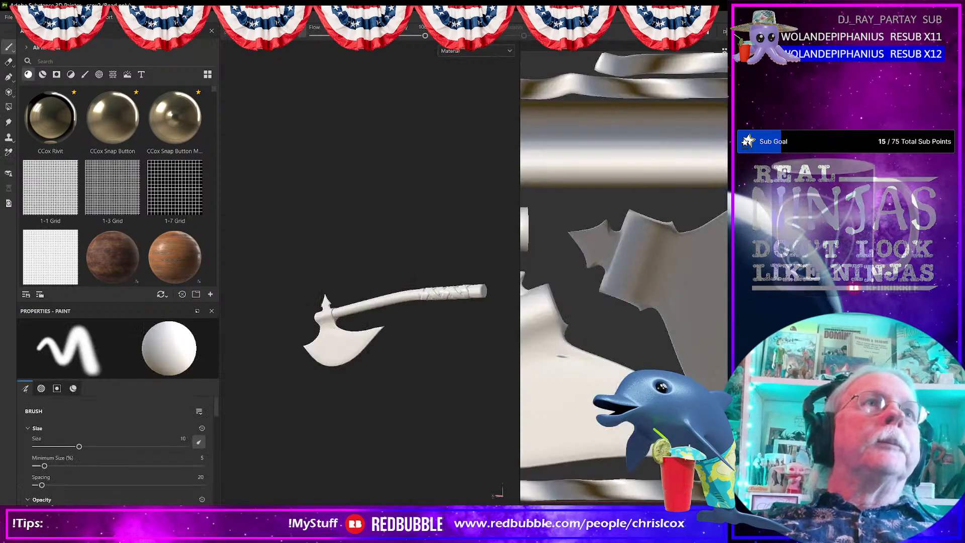
- Bake the normal, world space normal, ambient occlusion, curvature and position maps of the single-material axe at 2048
{"action": "left_click", "coordinate": [70, 40]}
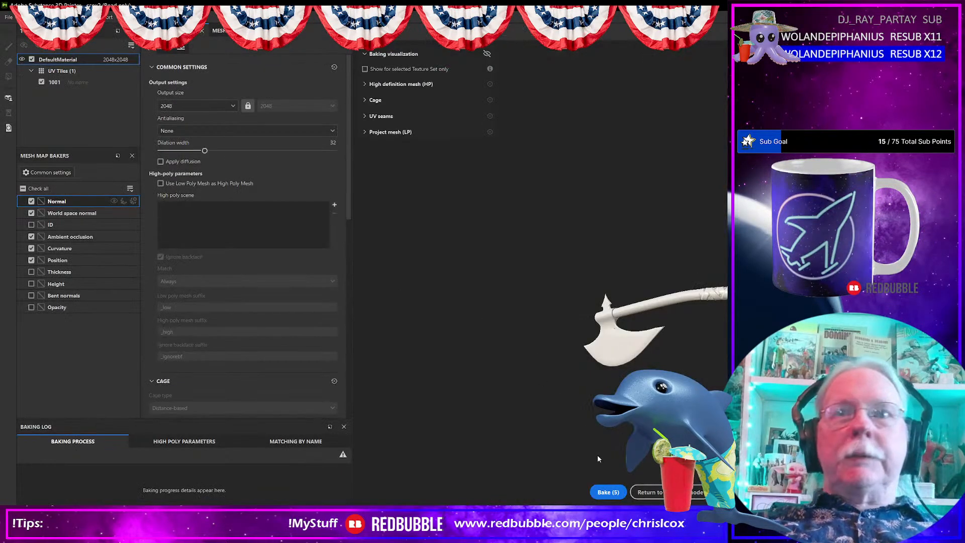
{"action": "left_click", "coordinate": [608, 492]}
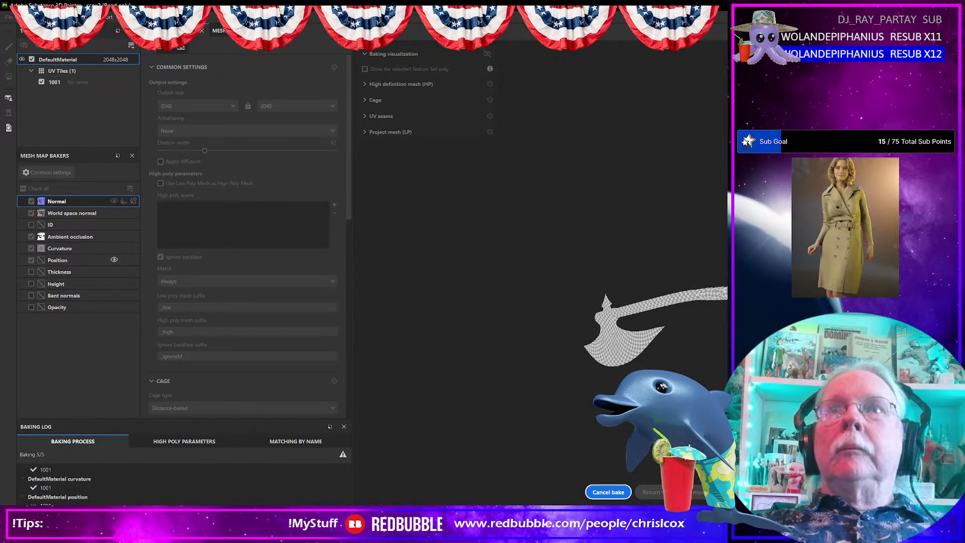
{"action": "key", "text": "super+Down"}
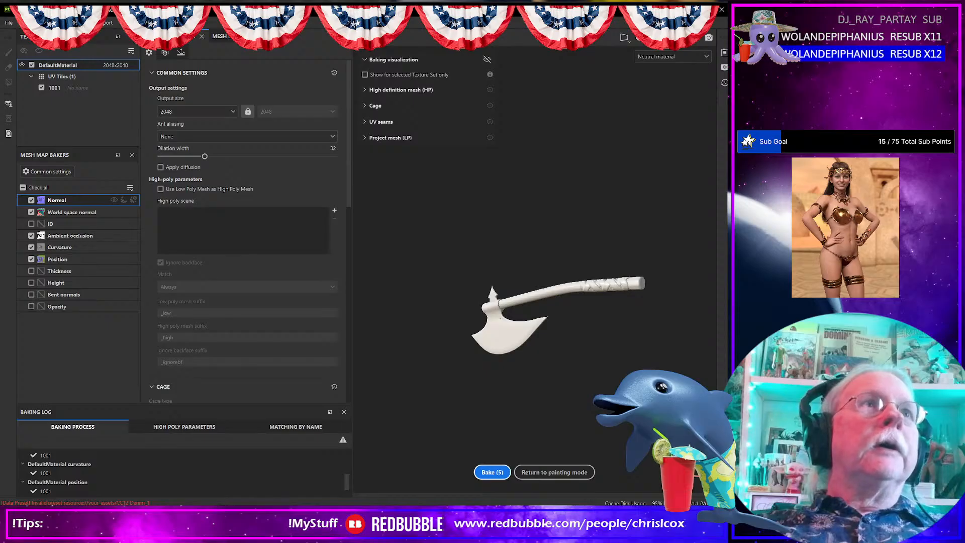
- Exclude the normal, world space normal, ambient occlusion, curvature and position maps from baking and enable only the ID map
{"action": "left_click", "coordinate": [31, 260]}
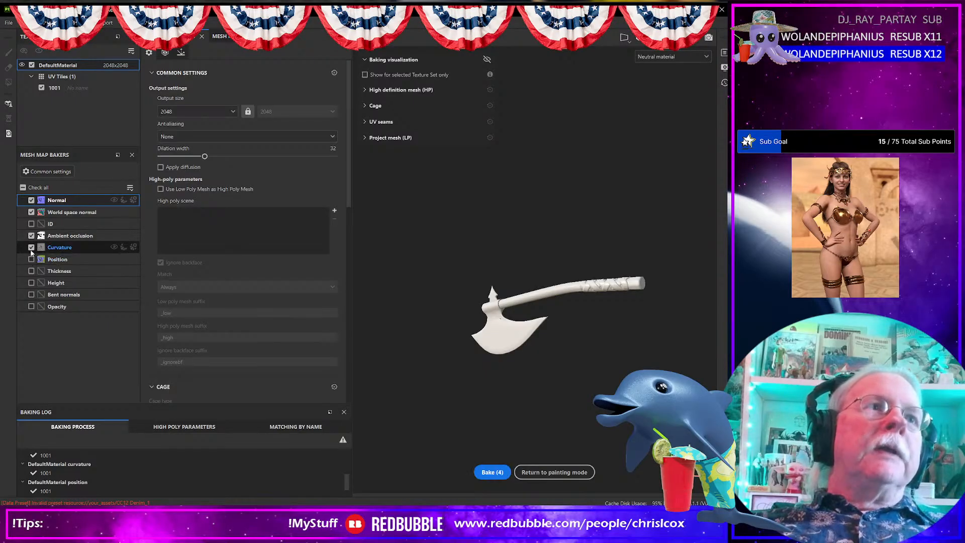
{"action": "left_click", "coordinate": [31, 247]}
{"action": "left_click", "coordinate": [31, 236]}
{"action": "left_click", "coordinate": [31, 223]}
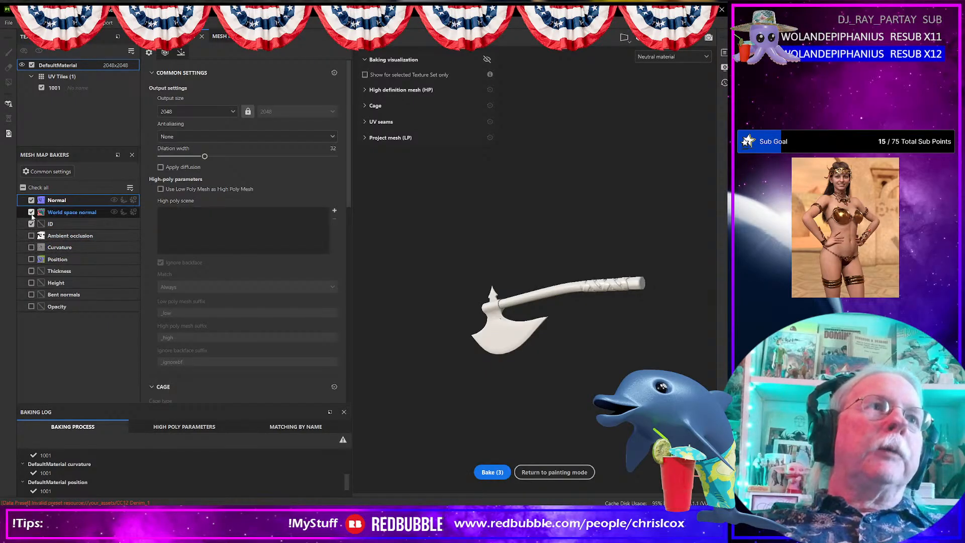
{"action": "left_click", "coordinate": [31, 212]}
{"action": "left_click", "coordinate": [31, 201]}
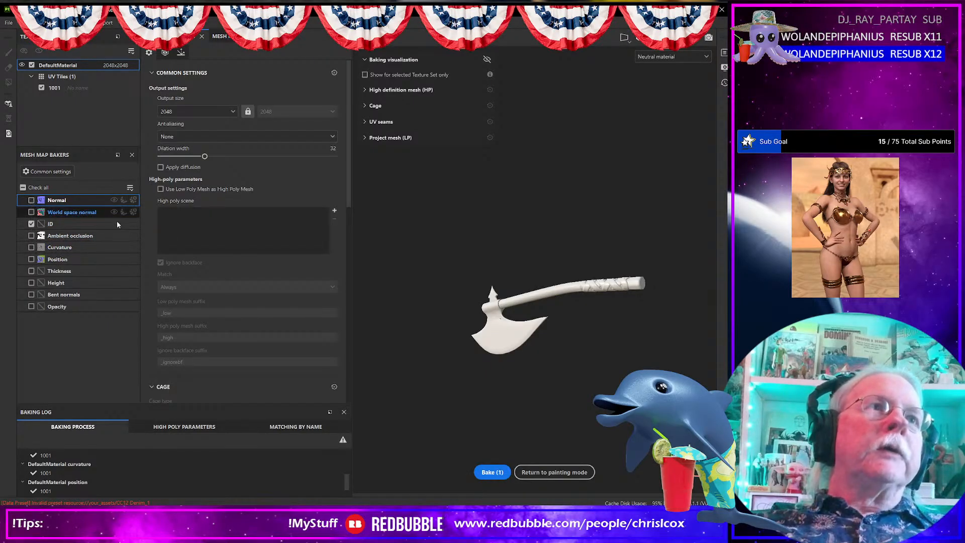
- Set the bake output size to 4096 and add Feral Fury Axe.obj as the high-poly scene
{"action": "left_click", "coordinate": [213, 112]}
{"action": "left_click", "coordinate": [180, 199]}
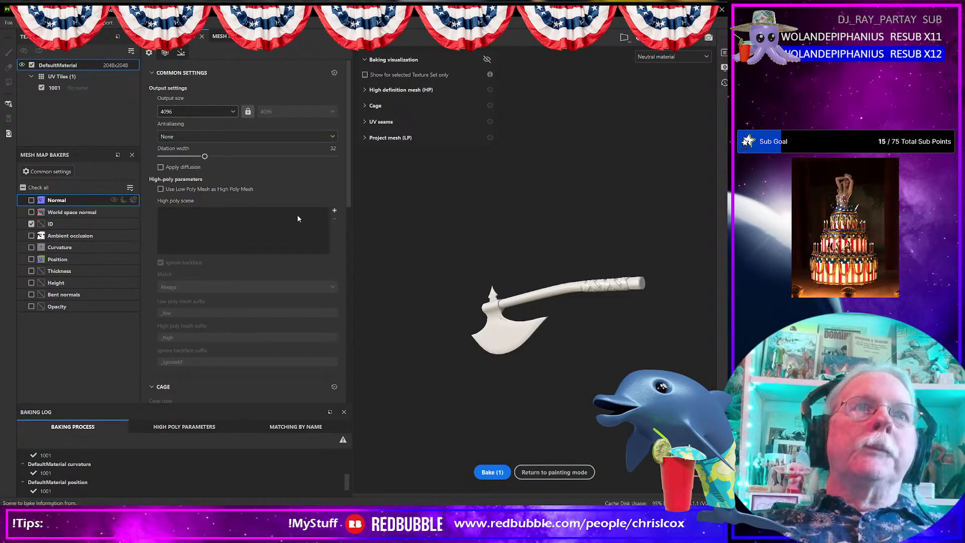
{"action": "left_click", "coordinate": [335, 211]}
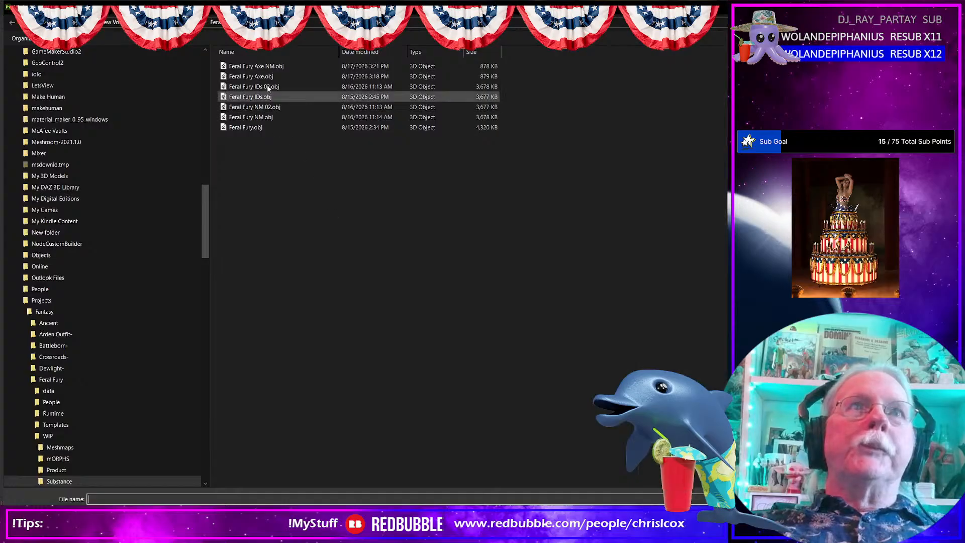
{"action": "double_click", "coordinate": [269, 77]}
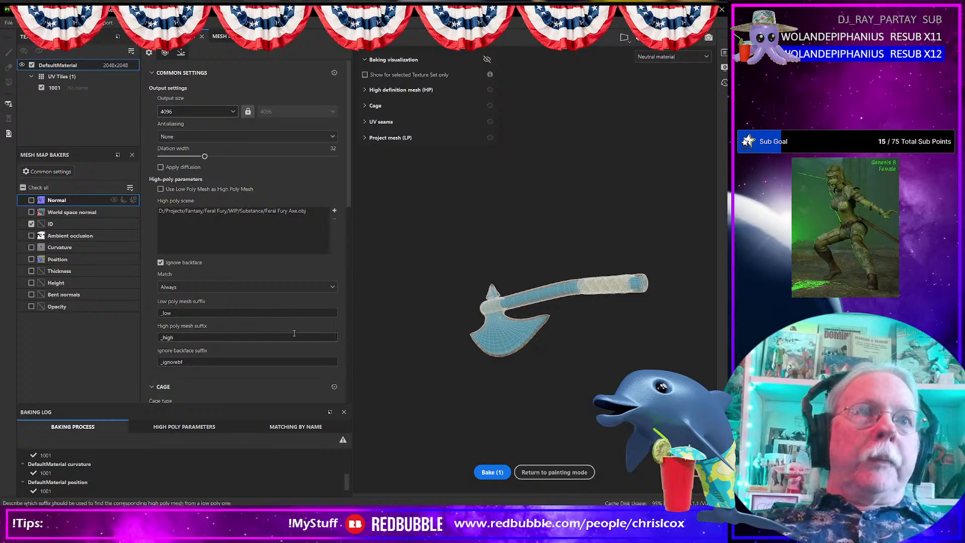
- Set the cage's max frontal and max rear distance to 0.000001 and bake the ID map
{"action": "scroll", "coordinate": [211, 264], "scroll_direction": "down", "scroll_amount": 3}
{"action": "left_click", "coordinate": [331, 288]}
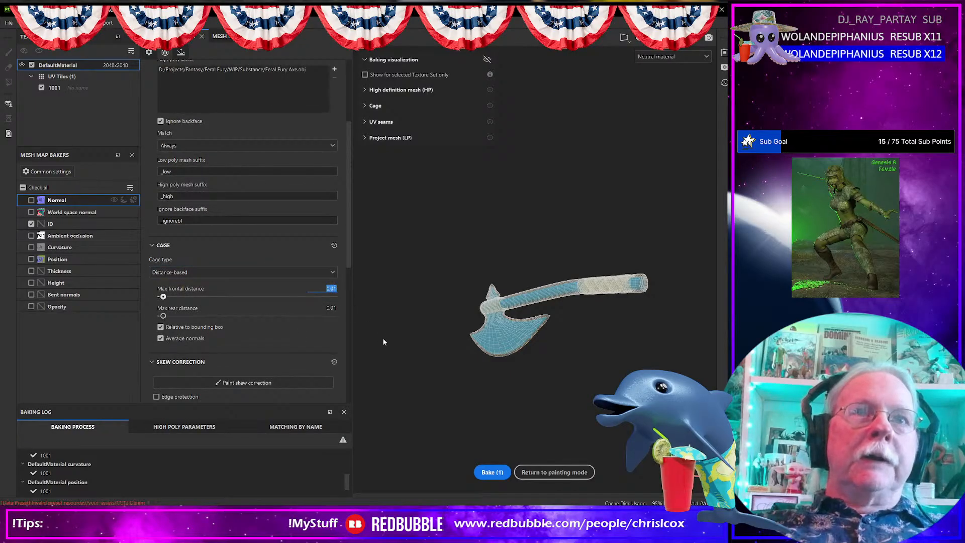
{"action": "type", "text": "0.00000"}
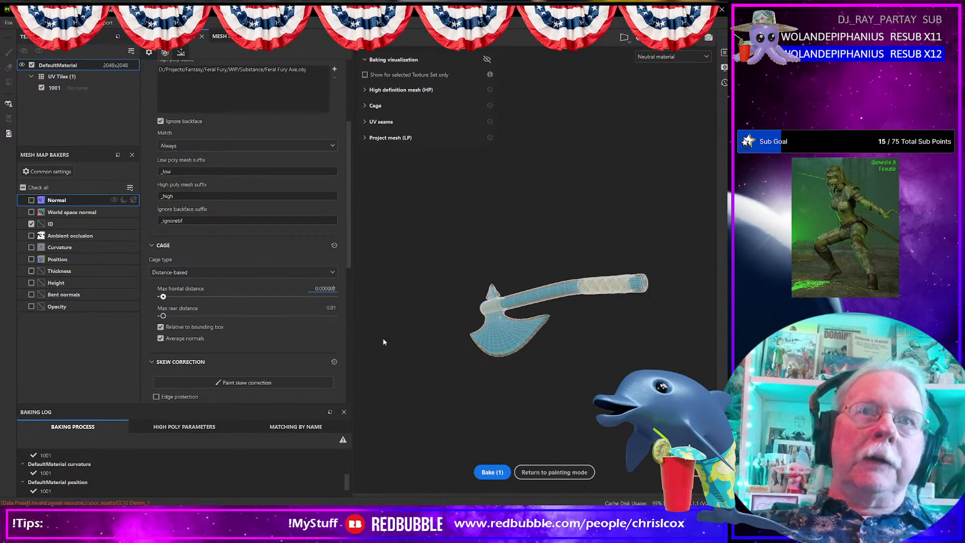
{"action": "type", "text": "1"}
{"action": "left_click", "coordinate": [330, 312]}
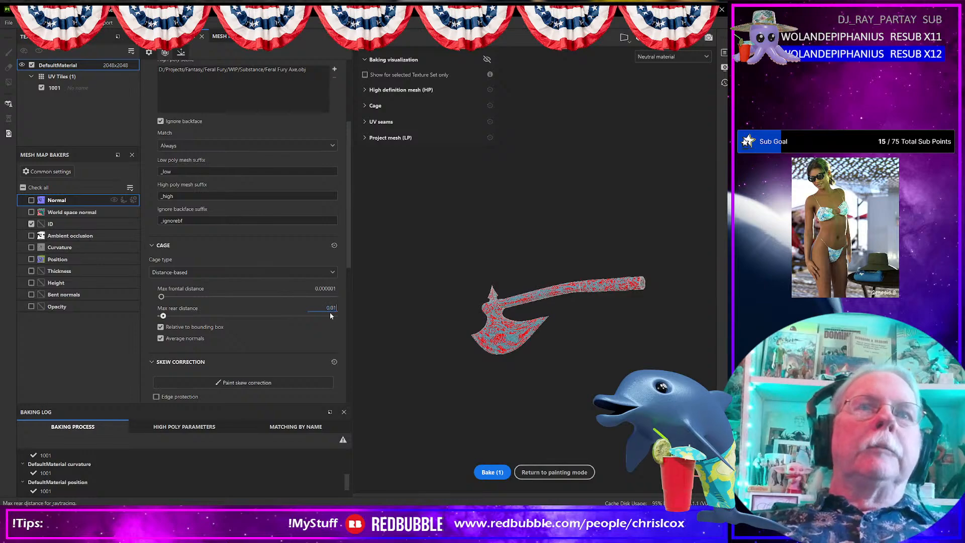
{"action": "type", "text": "0.000001"}
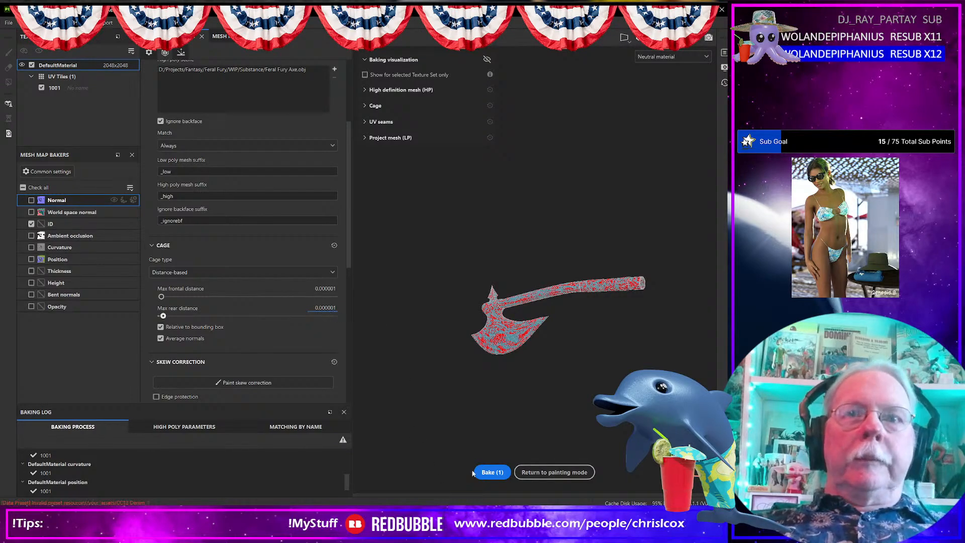
{"action": "left_click", "coordinate": [492, 472]}
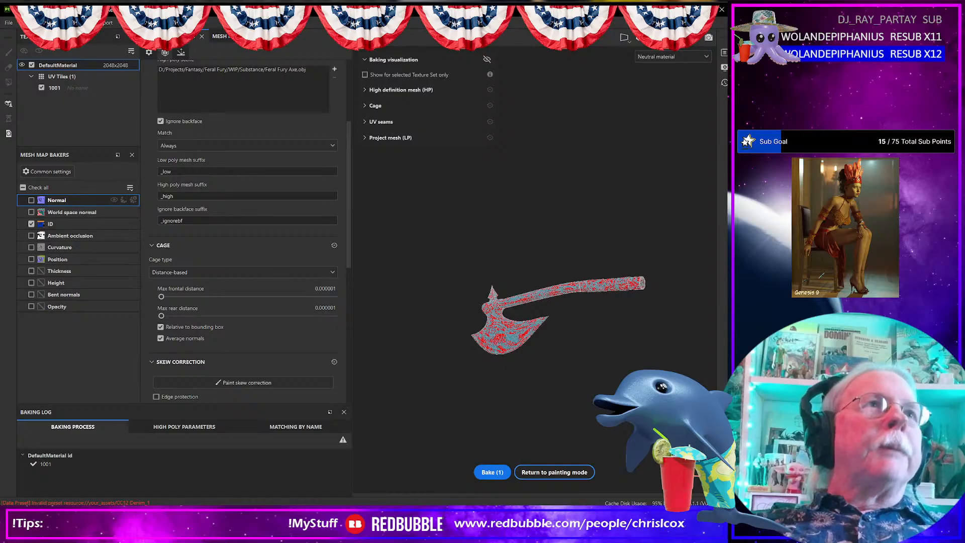
- Return to painting mode and save the project as Feral Fury Axe.spp in the Substance folder
{"action": "left_click", "coordinate": [43, 23]}
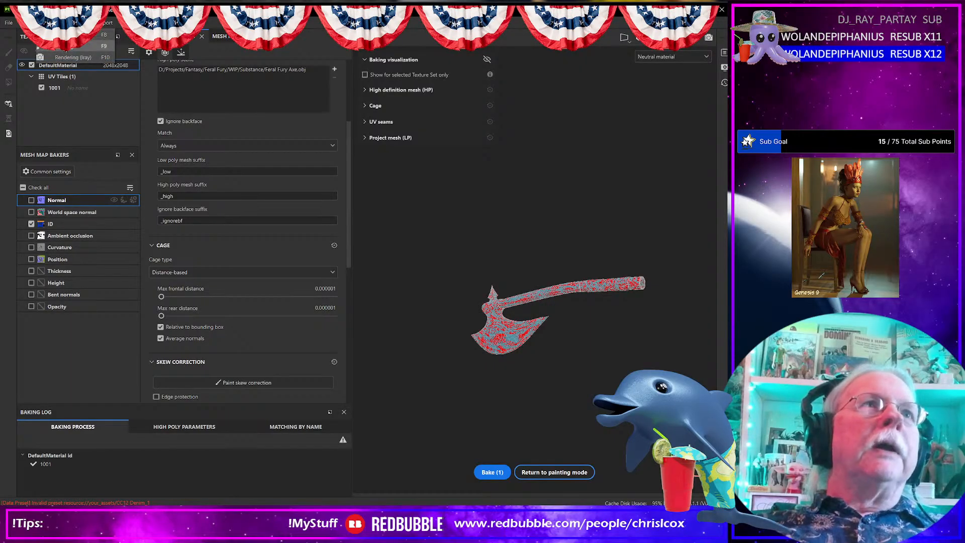
{"action": "left_click", "coordinate": [76, 46]}
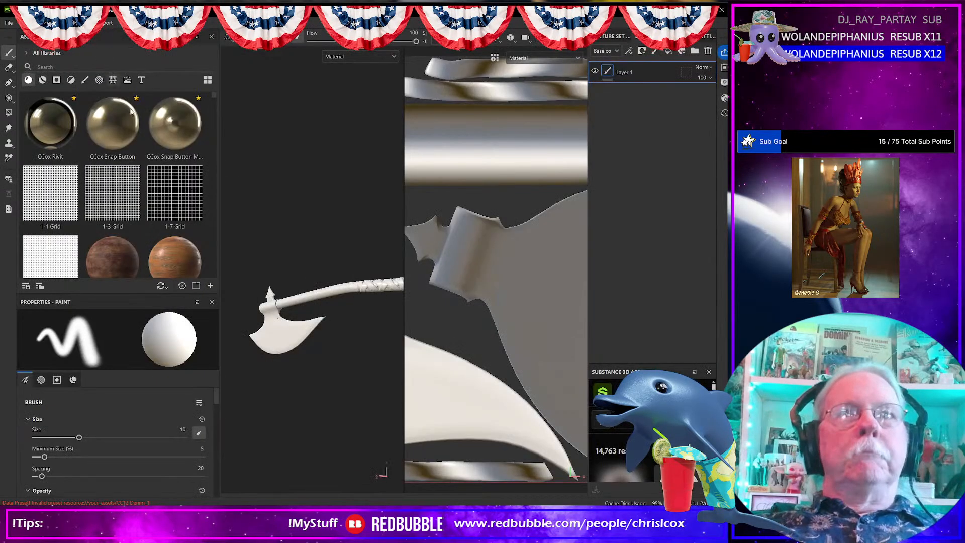
{"action": "left_click", "coordinate": [8, 22]}
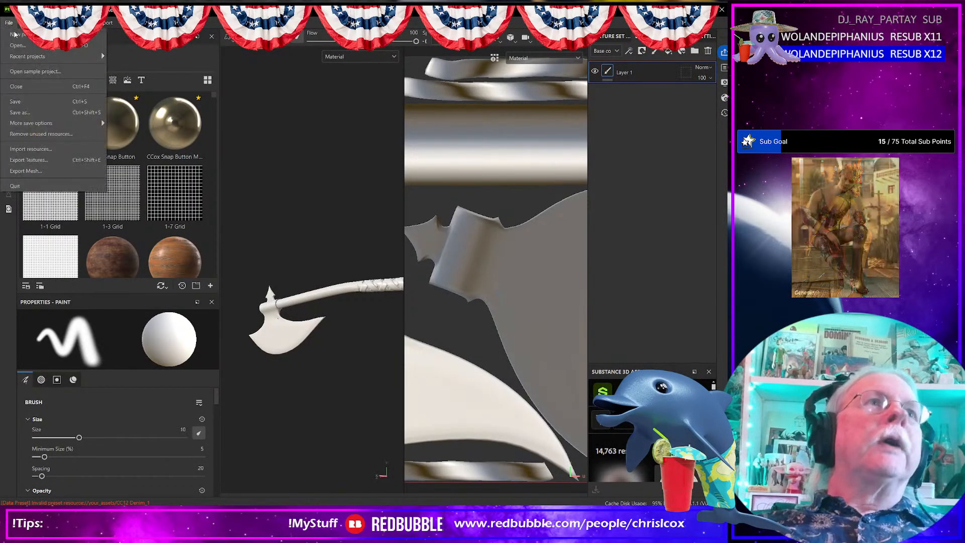
{"action": "left_click", "coordinate": [35, 112]}
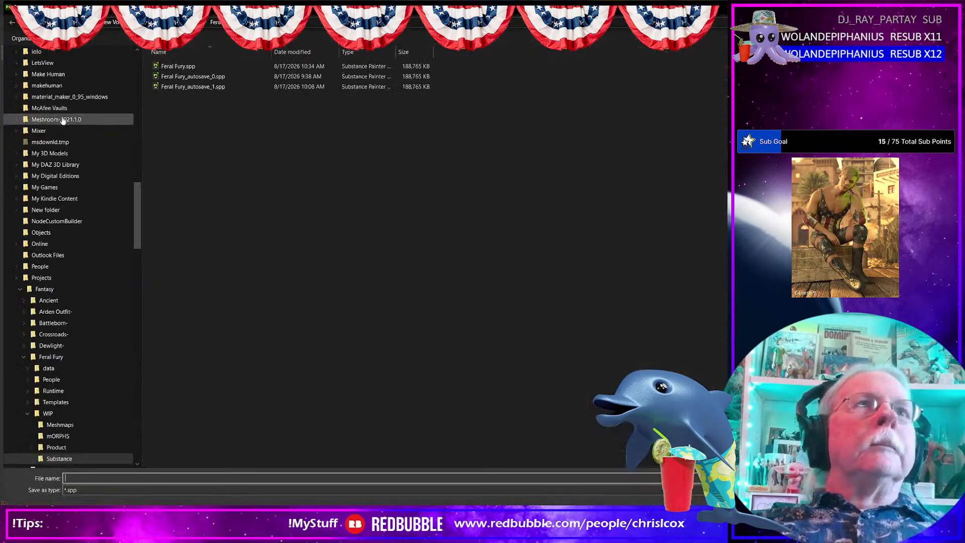
{"action": "left_click", "coordinate": [178, 66]}
{"action": "left_click", "coordinate": [107, 478]}
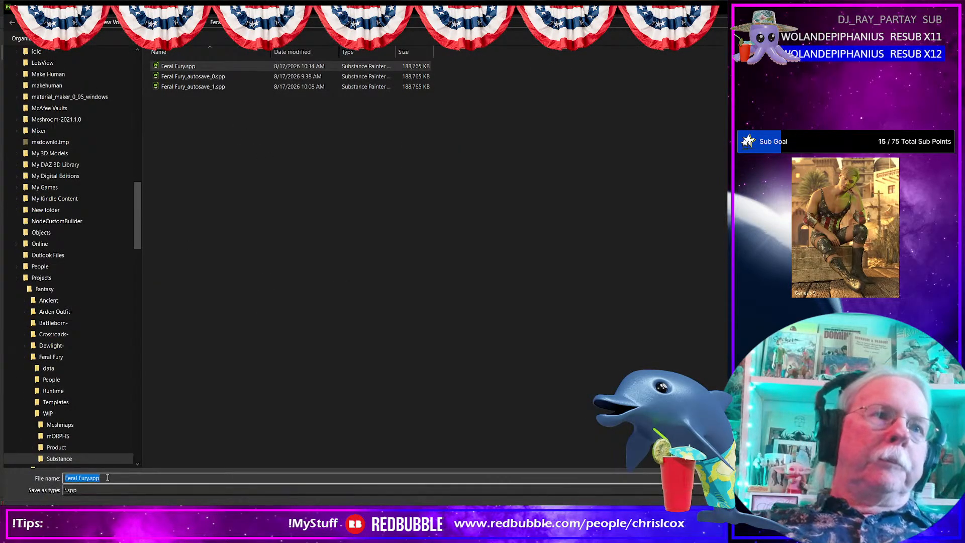
{"action": "left_click", "coordinate": [107, 478]}
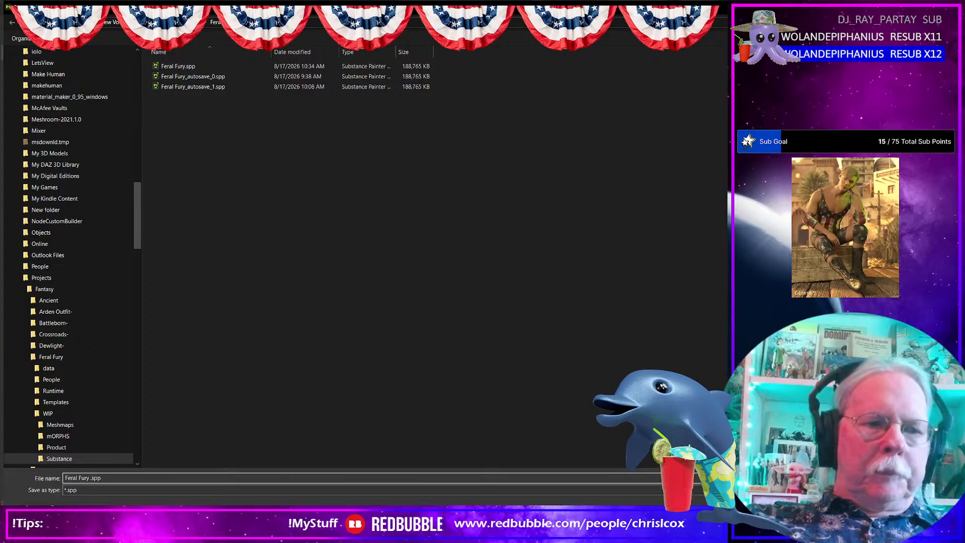
{"action": "type", "text": "Axe"}
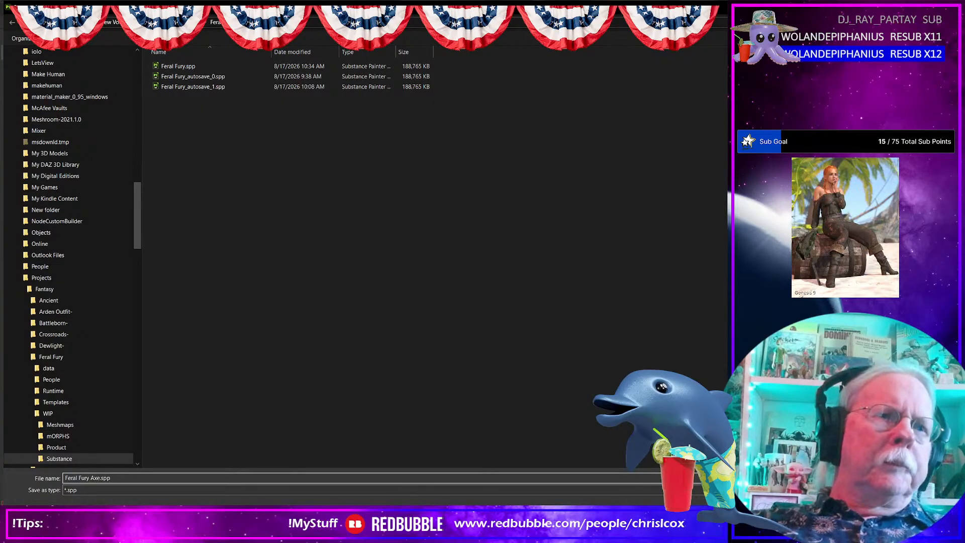
{"action": "key", "text": "Return"}
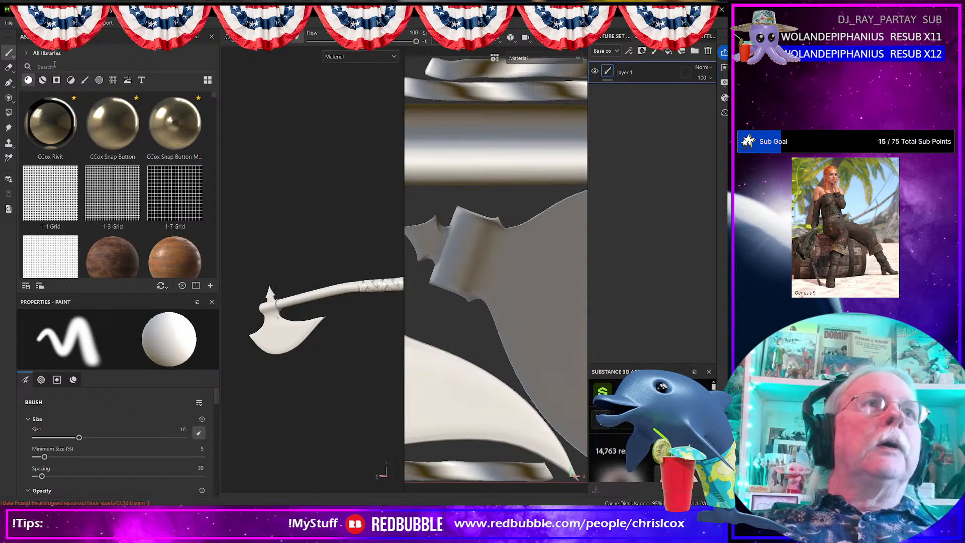
- Search the asset library for "wood" and apply the Stylized Wood Rough material to only the axe handle, masked by its ID color
{"action": "type", "text": "woo"}
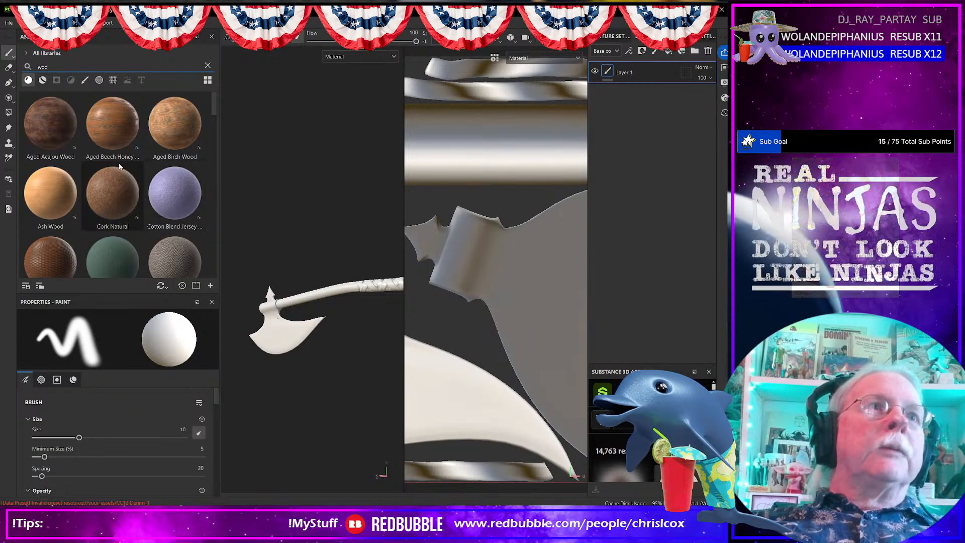
{"action": "type", "text": "d"}
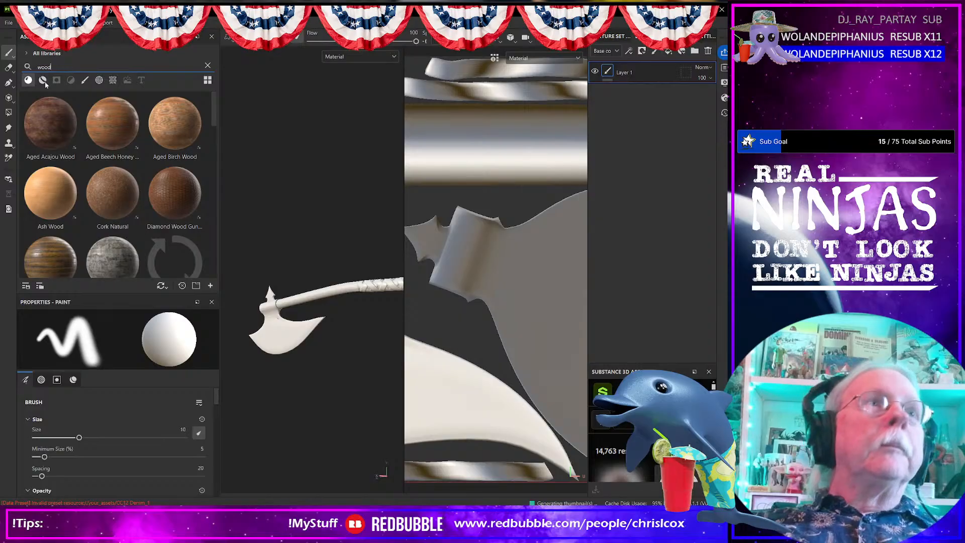
{"action": "left_click", "coordinate": [29, 80]}
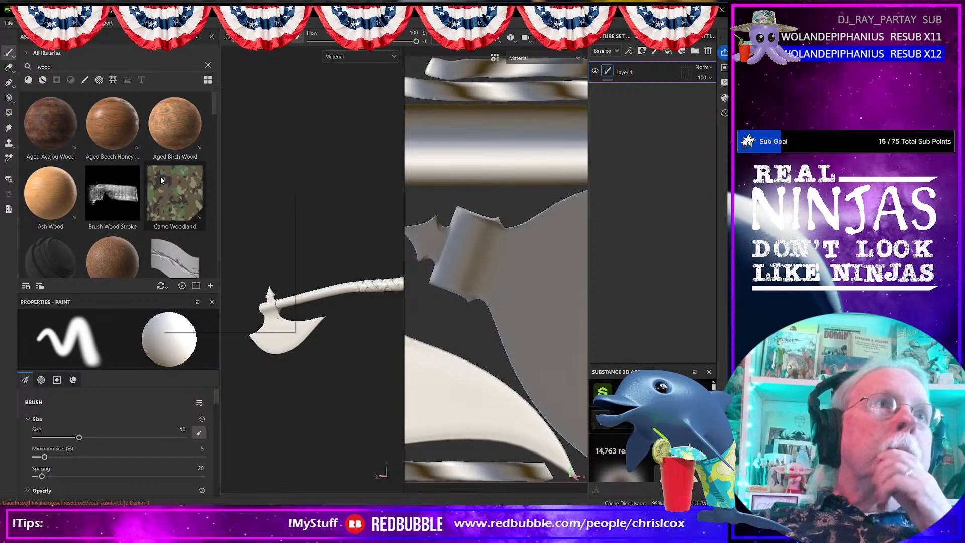
{"action": "scroll", "coordinate": [127, 160], "scroll_direction": "down", "scroll_amount": 3}
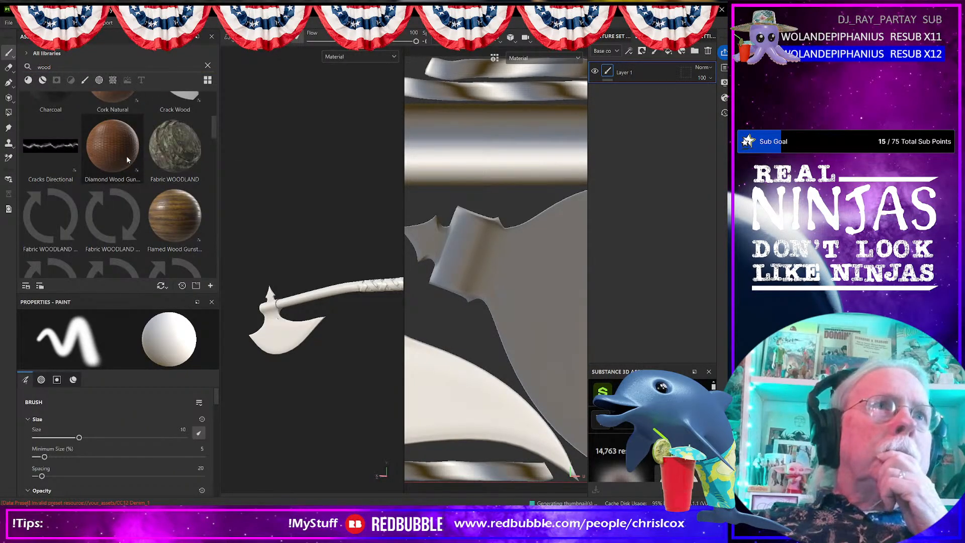
{"action": "scroll", "coordinate": [188, 177], "scroll_direction": "down", "scroll_amount": 3}
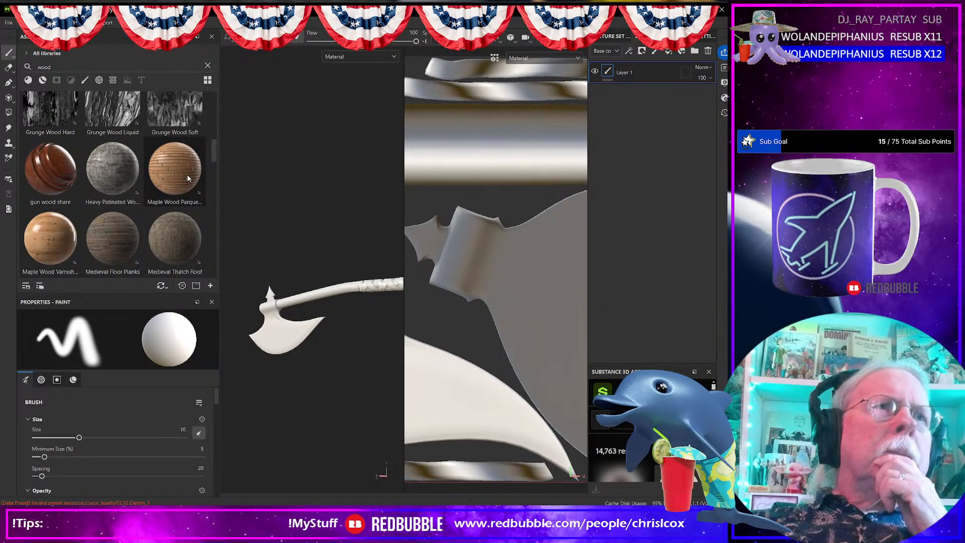
{"action": "scroll", "coordinate": [188, 174], "scroll_direction": "down", "scroll_amount": 3}
{"action": "scroll", "coordinate": [187, 177], "scroll_direction": "down", "scroll_amount": 3}
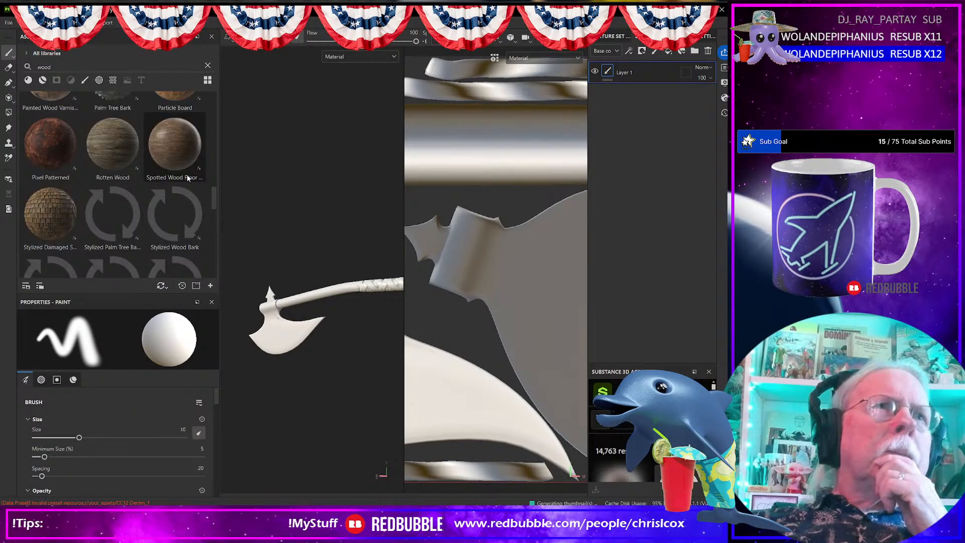
{"action": "scroll", "coordinate": [187, 177], "scroll_direction": "down", "scroll_amount": 3}
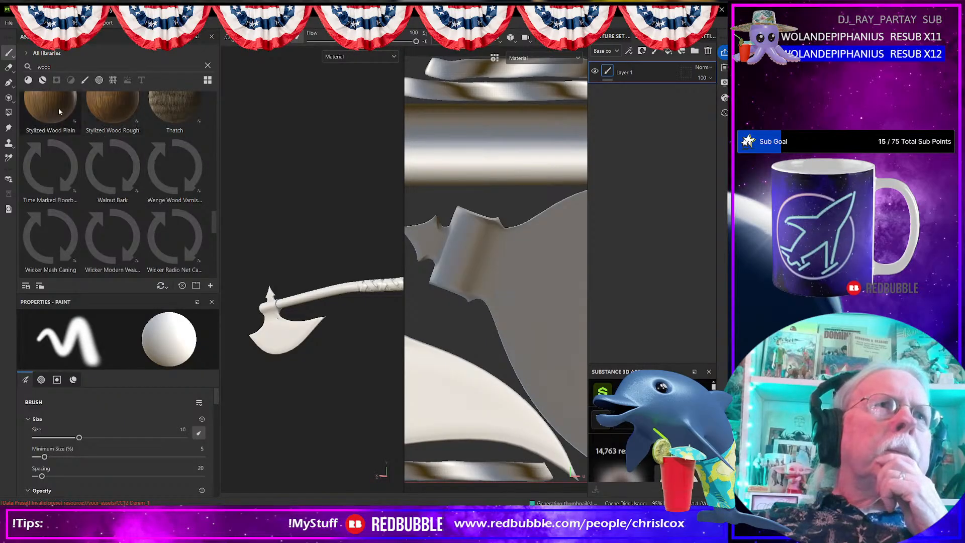
{"action": "left_click_drag", "start_coordinate": [115, 112], "coordinate": [324, 295]}
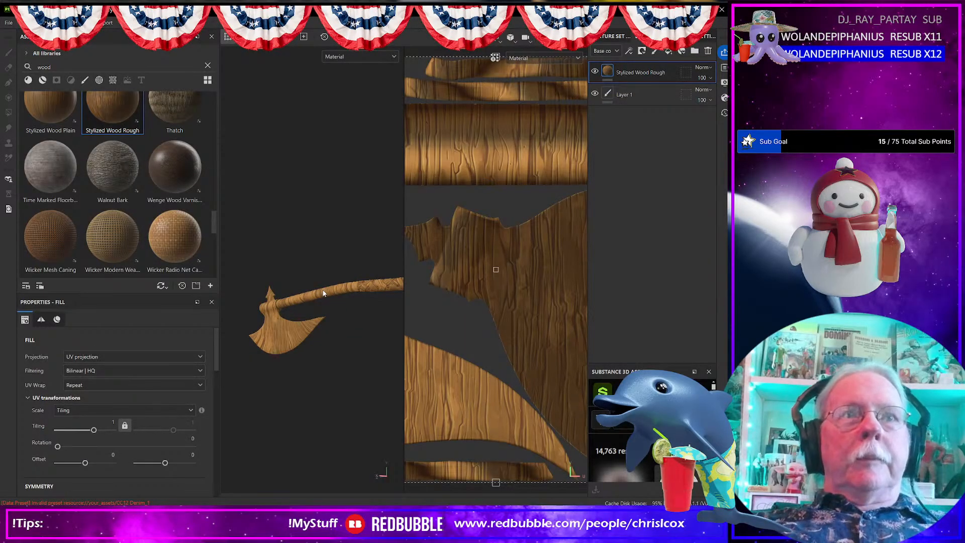
{"action": "key", "text": "ctrl+z"}
{"action": "left_click_drag", "start_coordinate": [164, 112], "coordinate": [309, 301]}
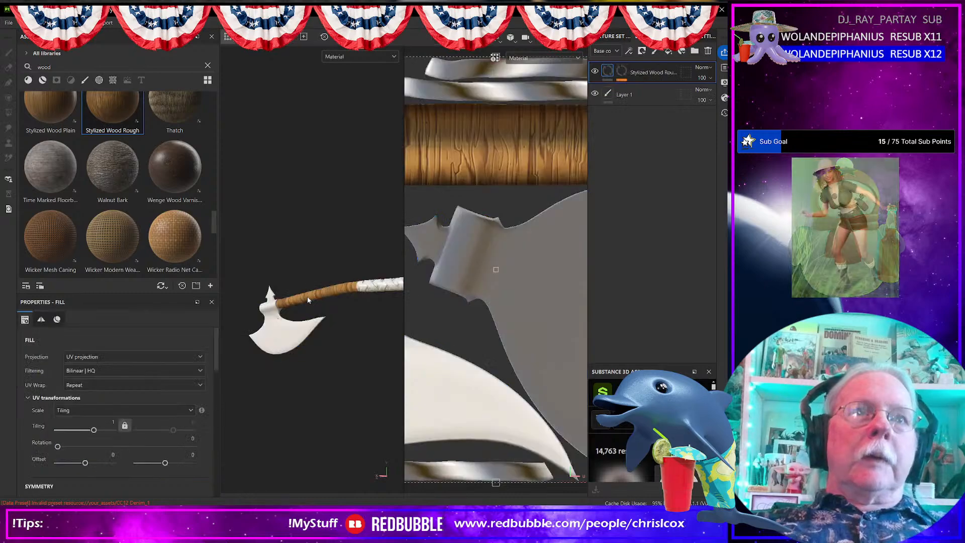
- Set the UV rotation of the Stylized Wood Rough fill to 90 so the grain runs along the handle
{"action": "left_click_drag", "start_coordinate": [287, 350], "coordinate": [329, 353], "text": "alt"}
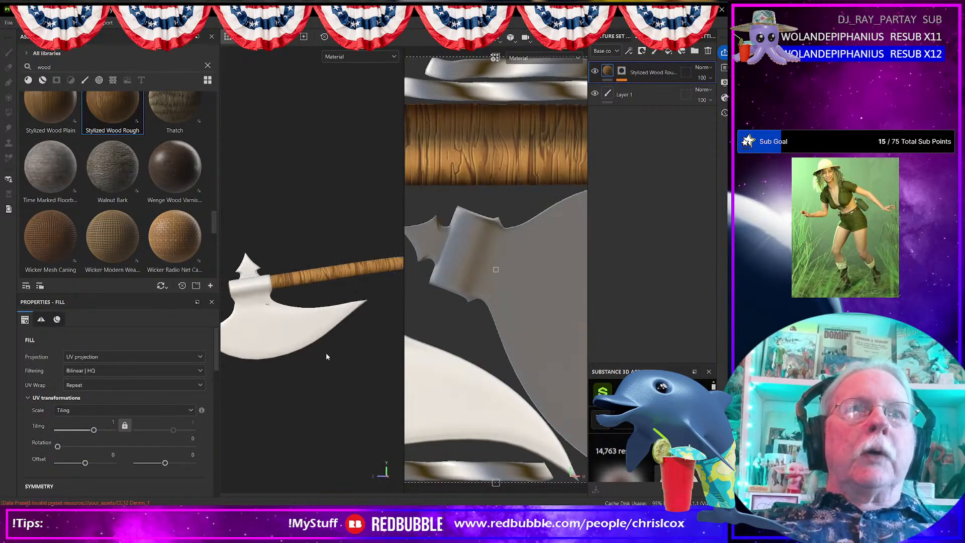
{"action": "right_click_drag", "start_coordinate": [330, 353], "coordinate": [425, 361], "text": "alt"}
{"action": "left_click_drag", "start_coordinate": [424, 360], "coordinate": [280, 355], "text": "alt"}
{"action": "middle_click_drag", "start_coordinate": [280, 355], "coordinate": [259, 362], "text": "alt"}
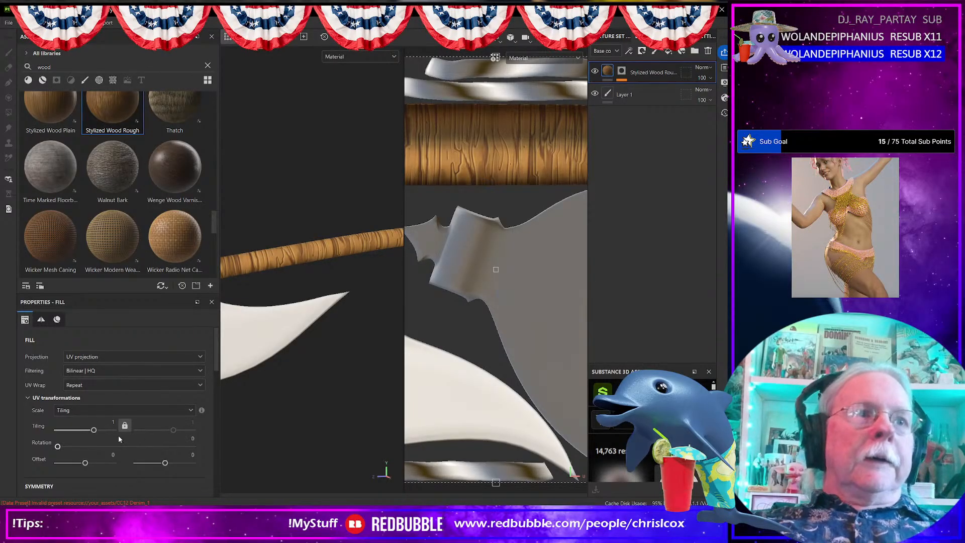
{"action": "left_click_drag", "start_coordinate": [57, 447], "coordinate": [90, 453]}
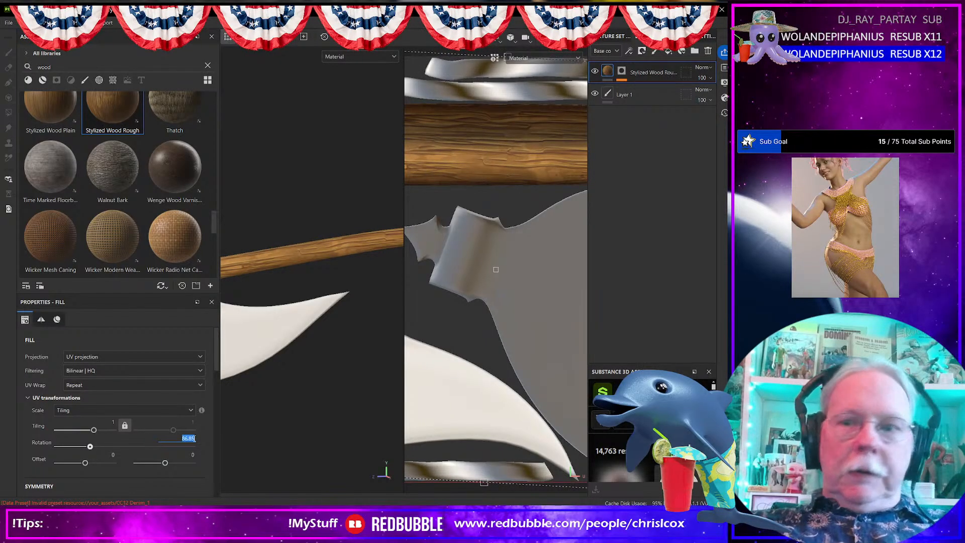
{"action": "type", "text": "90"}
{"action": "key", "text": "Return"}
{"action": "scroll", "coordinate": [340, 293], "scroll_direction": "down", "scroll_amount": 2}
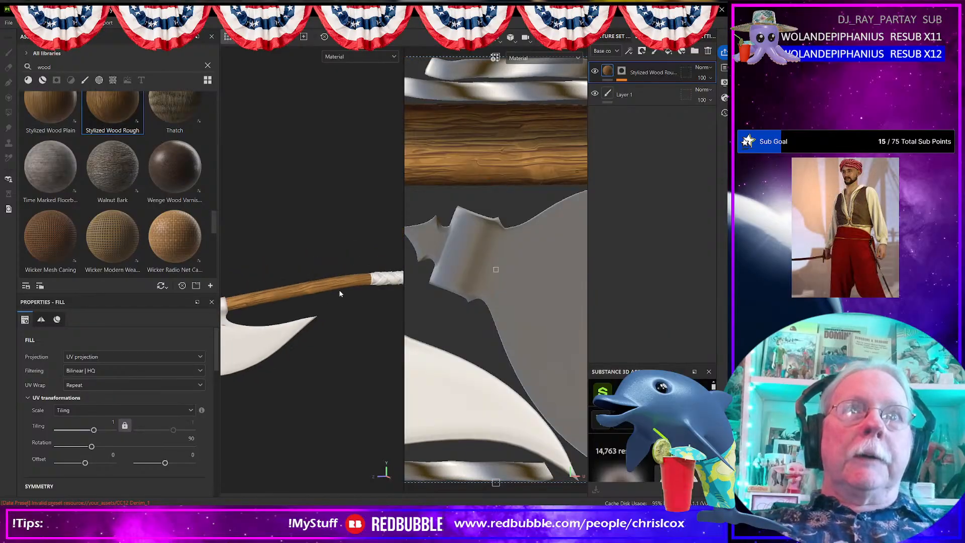
{"action": "left_click_drag", "start_coordinate": [296, 330], "coordinate": [318, 318], "text": "alt"}
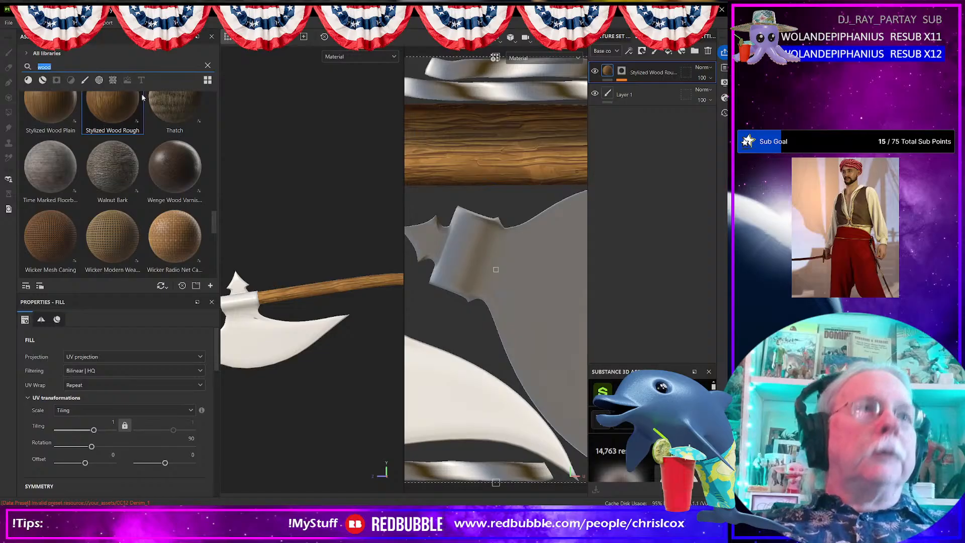
- Filter the asset library to "steel" materials and apply Steel Worn to only the axe head, masked by its ID color
{"action": "type", "text": "steel"}
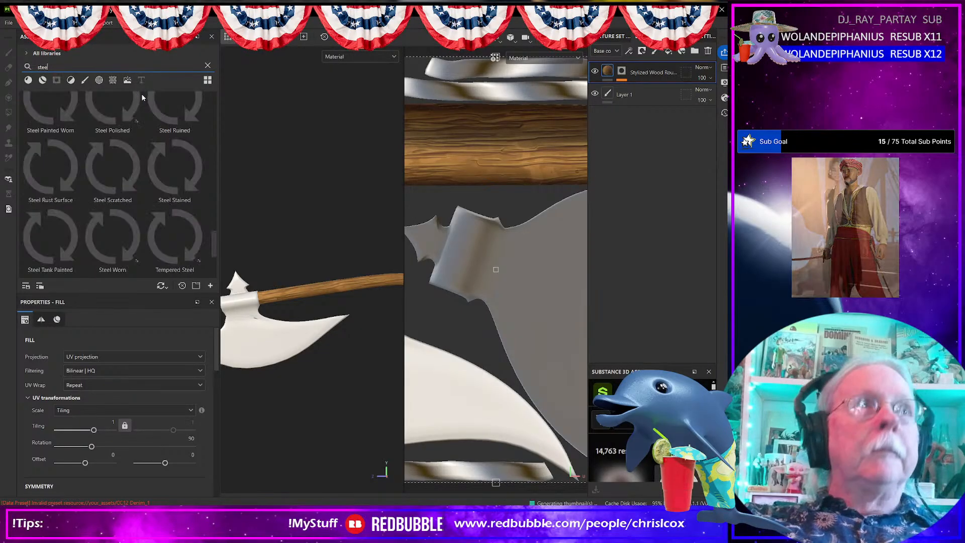
{"action": "left_click", "coordinate": [28, 79]}
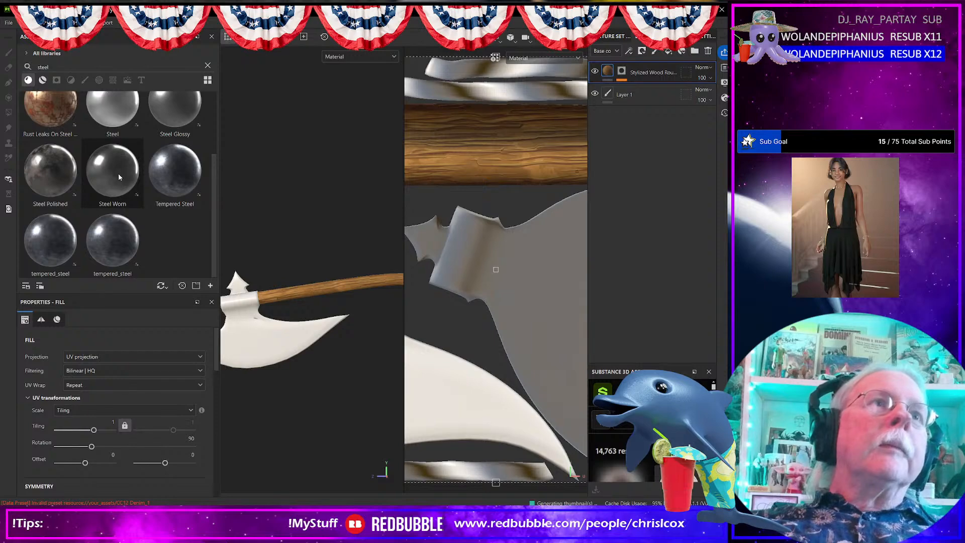
{"action": "left_click_drag", "start_coordinate": [109, 169], "coordinate": [255, 332]}
- Examine the steel surface of the axe head close up, around the inner curve below the handle socket
{"action": "scroll", "coordinate": [275, 348], "scroll_direction": "up", "scroll_amount": 2}
{"action": "scroll", "coordinate": [275, 347], "scroll_direction": "down", "scroll_amount": 4}
{"action": "scroll", "coordinate": [311, 342], "scroll_direction": "up", "scroll_amount": 4}
{"action": "scroll", "coordinate": [274, 342], "scroll_direction": "down", "scroll_amount": 4}
{"action": "scroll", "coordinate": [255, 330], "scroll_direction": "up", "scroll_amount": 2}
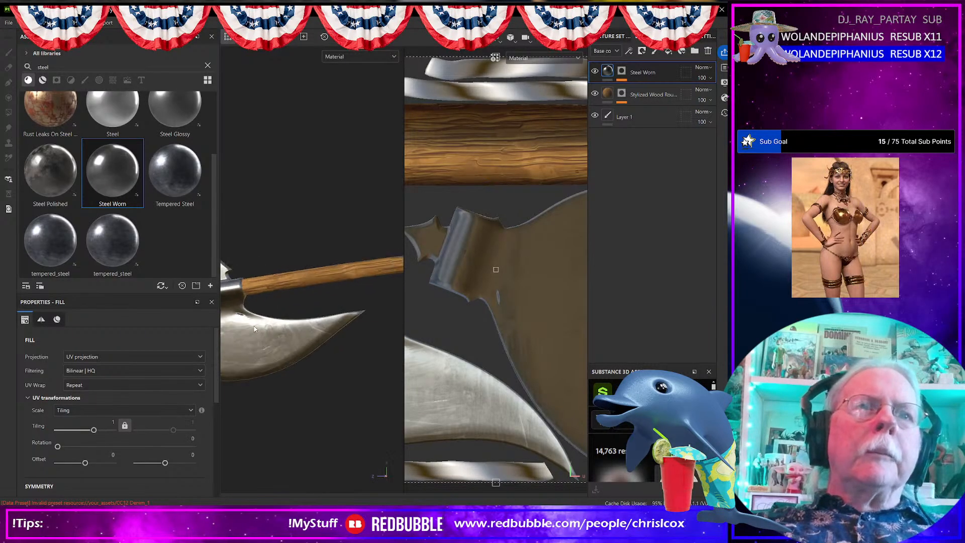
{"action": "scroll", "coordinate": [282, 331], "scroll_direction": "up", "scroll_amount": 4}
{"action": "scroll", "coordinate": [290, 328], "scroll_direction": "up", "scroll_amount": 2}
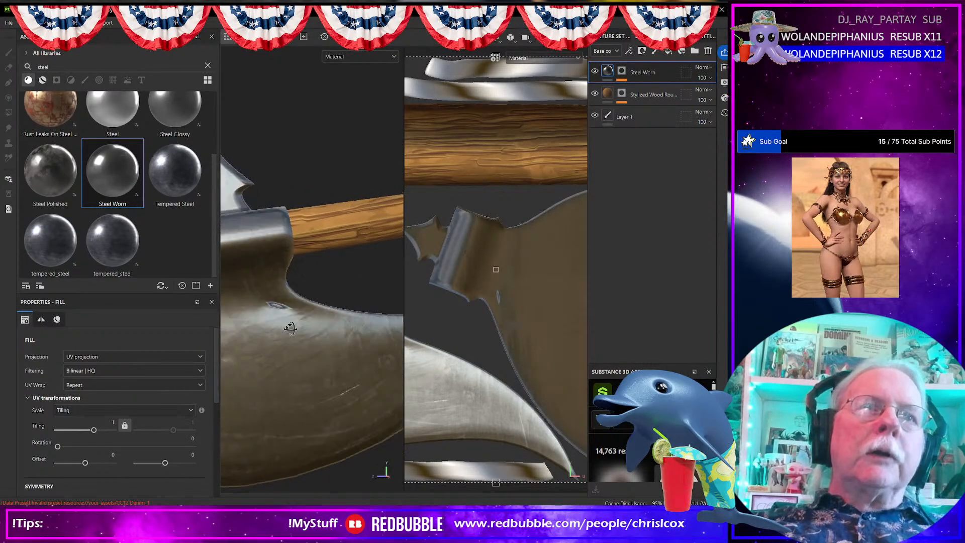
{"action": "mouse_move", "coordinate": [291, 328]}
{"action": "left_mouse_down", "text": "alt"}
{"action": "mouse_move", "coordinate": [373, 318]}
{"action": "mouse_move", "coordinate": [284, 321]}
{"action": "left_mouse_up", "text": "alt"}
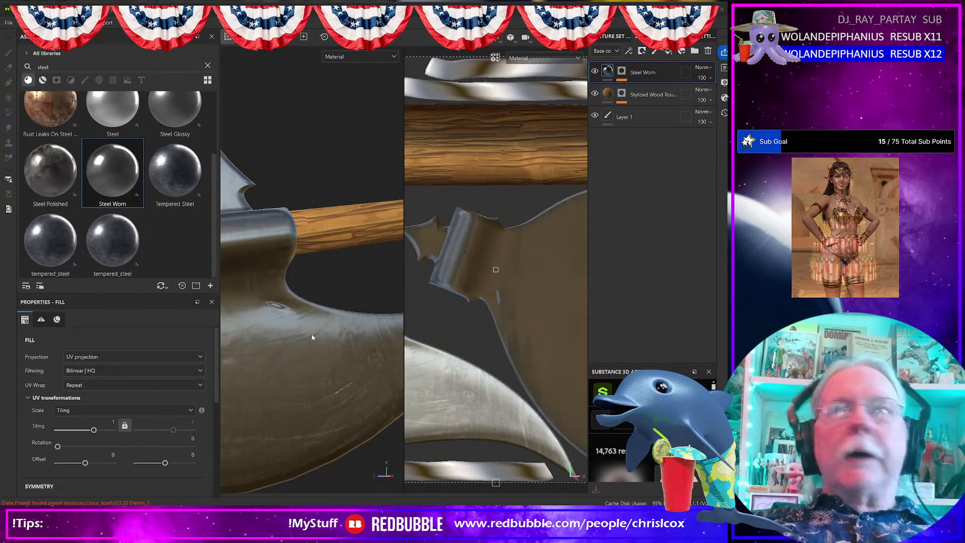
- Switch to Blender and open the axe mesh for editing at the blade area just below the handle socket
{"action": "key", "text": "alt+Tab"}
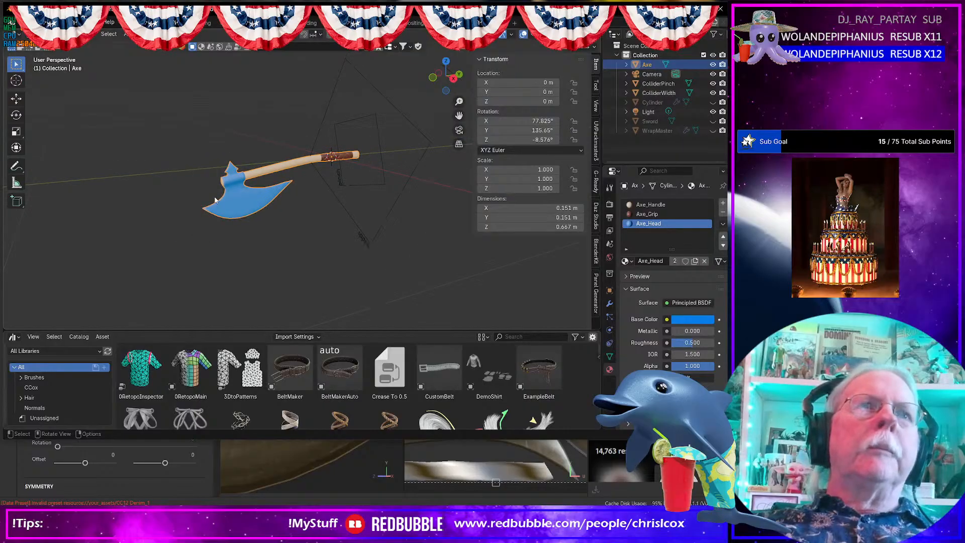
{"action": "scroll", "coordinate": [221, 200], "scroll_direction": "up", "scroll_amount": 6}
{"action": "scroll", "coordinate": [259, 224], "scroll_direction": "up", "scroll_amount": 6}
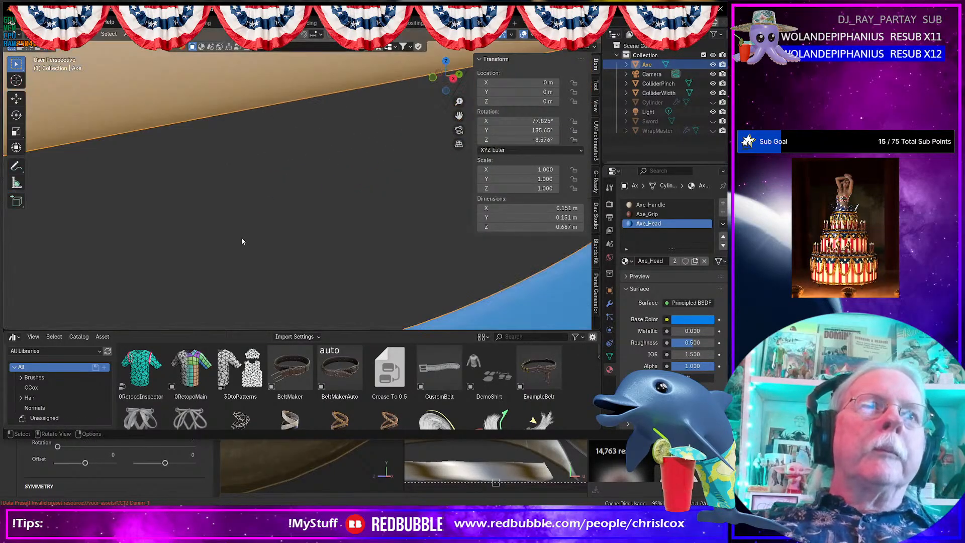
{"action": "scroll", "coordinate": [243, 240], "scroll_direction": "down", "scroll_amount": 4}
{"action": "key", "text": "Tab"}
{"action": "middle_click_drag", "start_coordinate": [213, 258], "coordinate": [221, 254]}
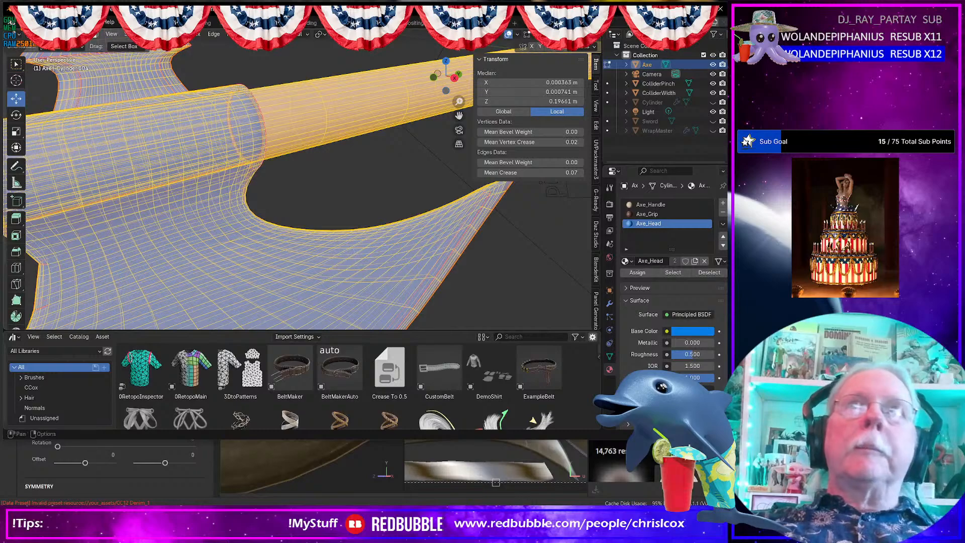
{"action": "scroll", "coordinate": [305, 247], "scroll_direction": "up", "scroll_amount": 5}
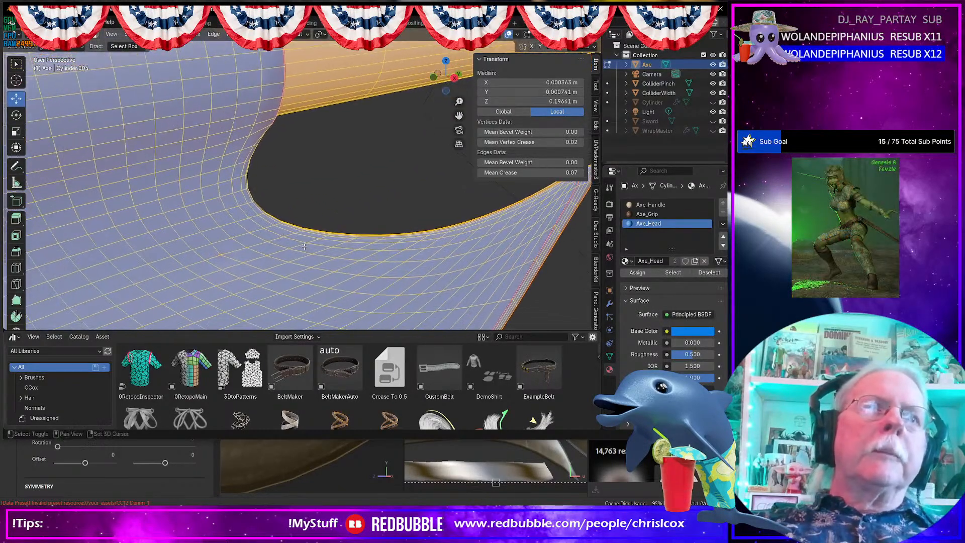
- Select the path of edges crossing the dent on the near side of the axe head and straighten it with LoopTools Gstretch
{"action": "left_click", "coordinate": [232, 254]}
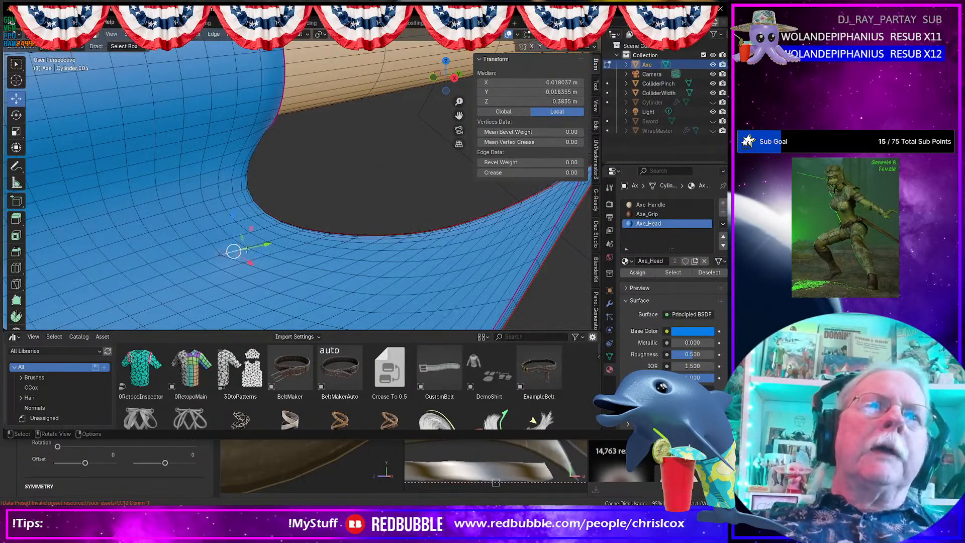
{"action": "middle_click_drag", "start_coordinate": [247, 249], "coordinate": [233, 246]}
{"action": "scroll", "coordinate": [249, 245], "scroll_direction": "up", "scroll_amount": 5}
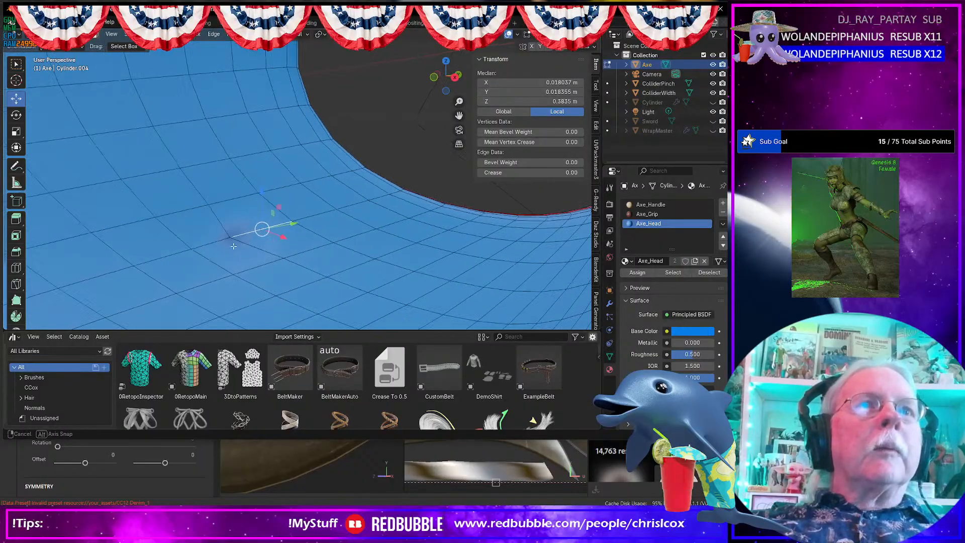
{"action": "left_click", "coordinate": [163, 259], "text": "ctrl"}
{"action": "left_click", "coordinate": [149, 258]}
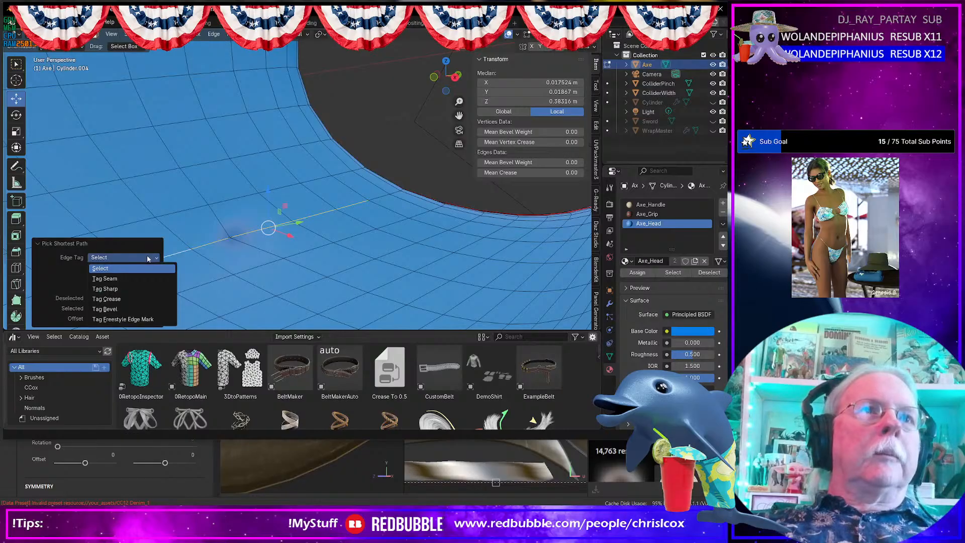
{"action": "left_click", "coordinate": [139, 243]}
{"action": "key", "text": "ctrl+e"}
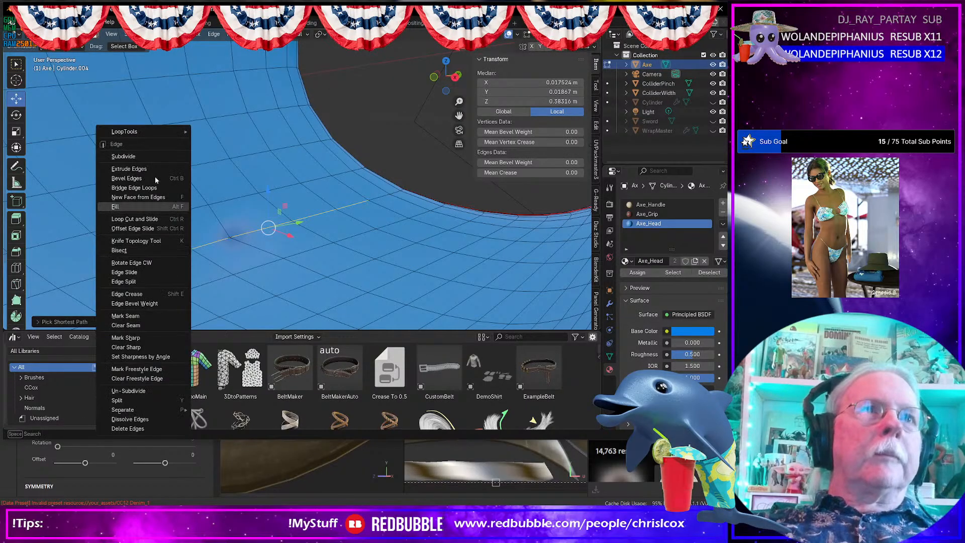
{"action": "mouse_move", "coordinate": [151, 132]}
{"action": "left_click", "coordinate": [216, 169]}
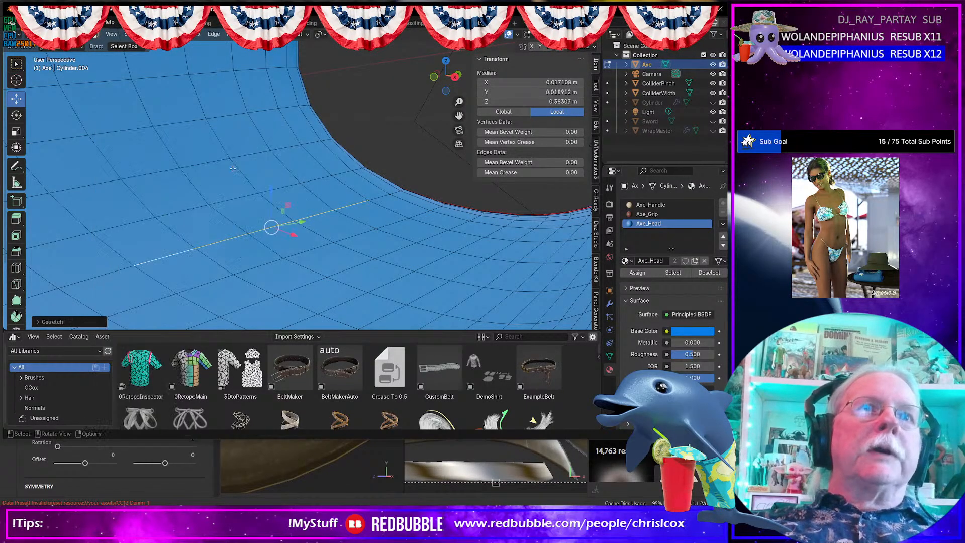
- Select the edge path across the matching dent on the opposite side of the axe head and straighten it with Gstretch
{"action": "scroll", "coordinate": [252, 197], "scroll_direction": "down", "scroll_amount": 7}
{"action": "middle_click_drag", "start_coordinate": [255, 200], "coordinate": [314, 215]}
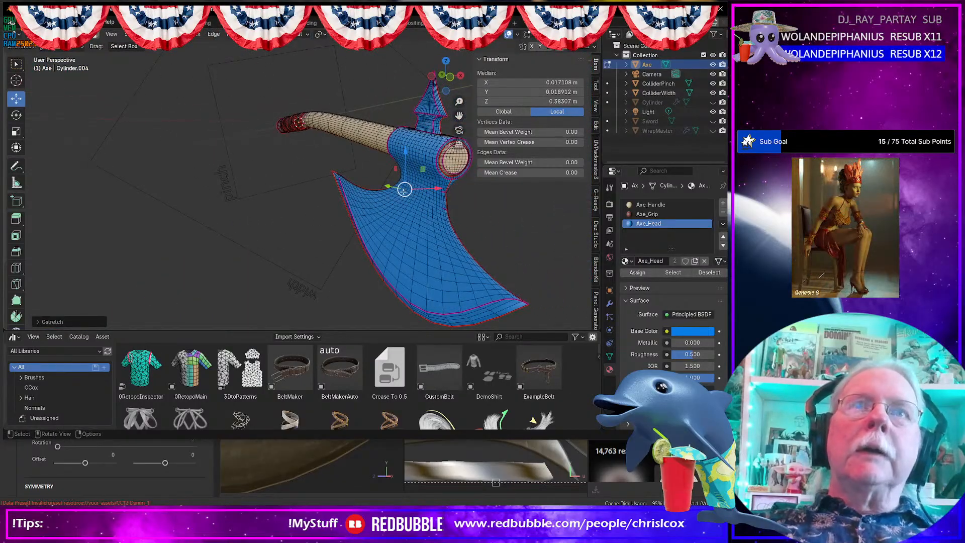
{"action": "left_click", "coordinate": [404, 191]}
{"action": "key", "text": "KP_Decimal"}
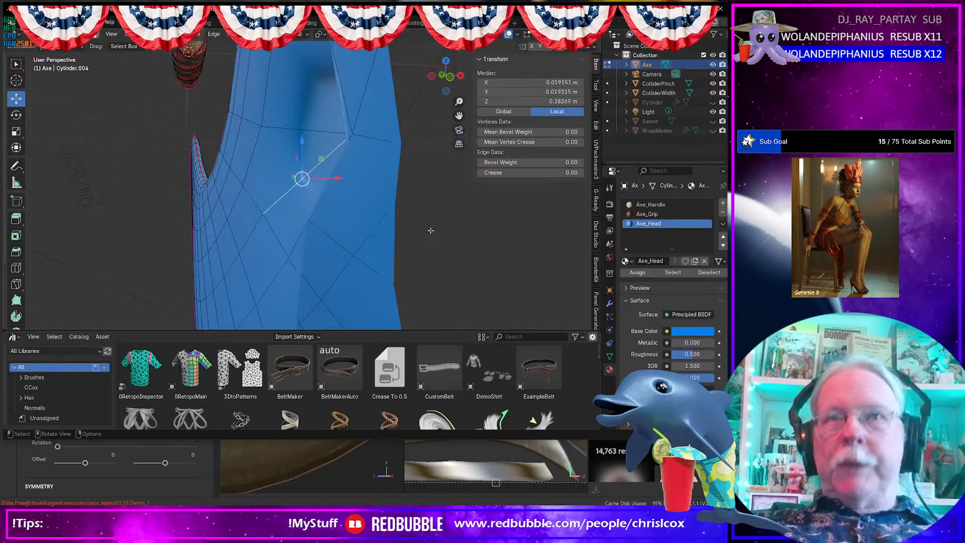
{"action": "middle_click_drag", "start_coordinate": [351, 201], "coordinate": [406, 195]}
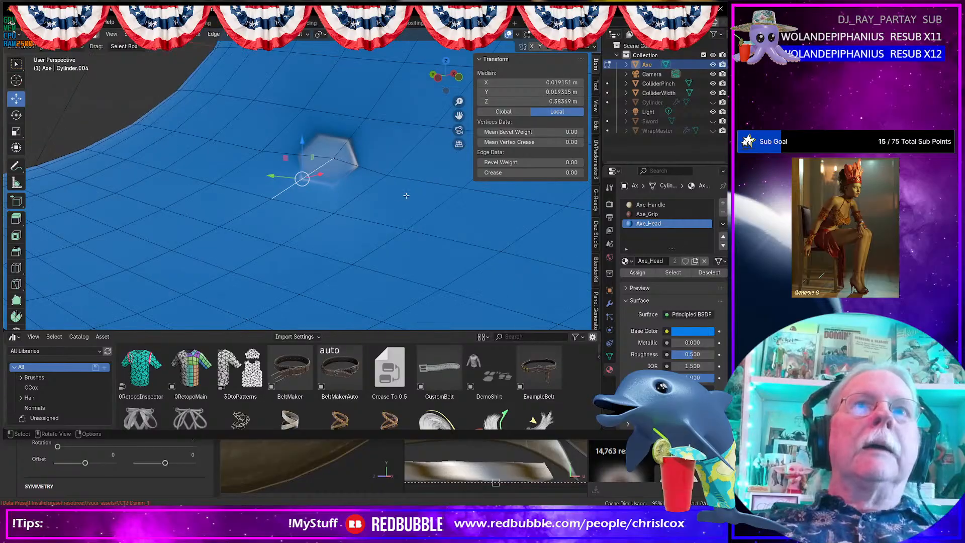
{"action": "left_click", "coordinate": [248, 145], "text": "ctrl"}
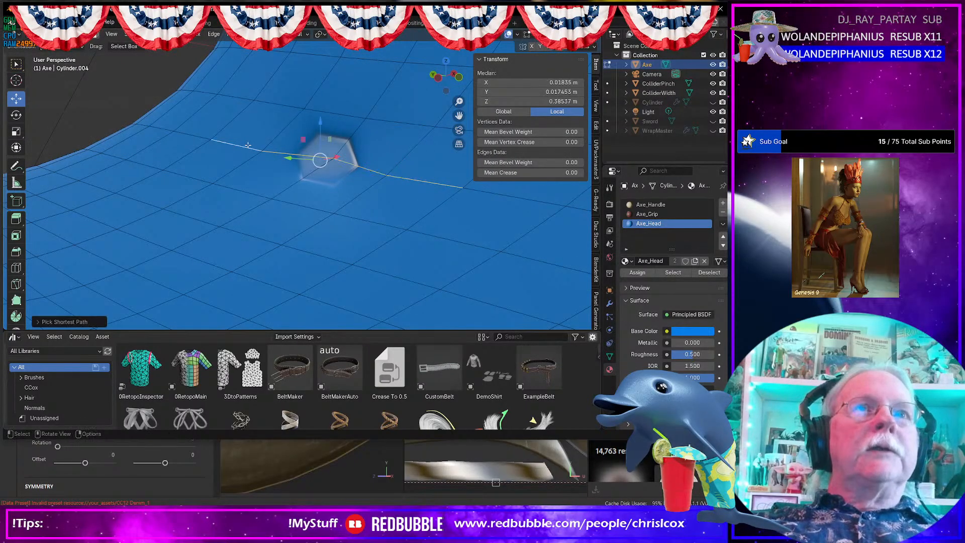
{"action": "key", "text": "ctrl+e"}
{"action": "mouse_move", "coordinate": [246, 132]}
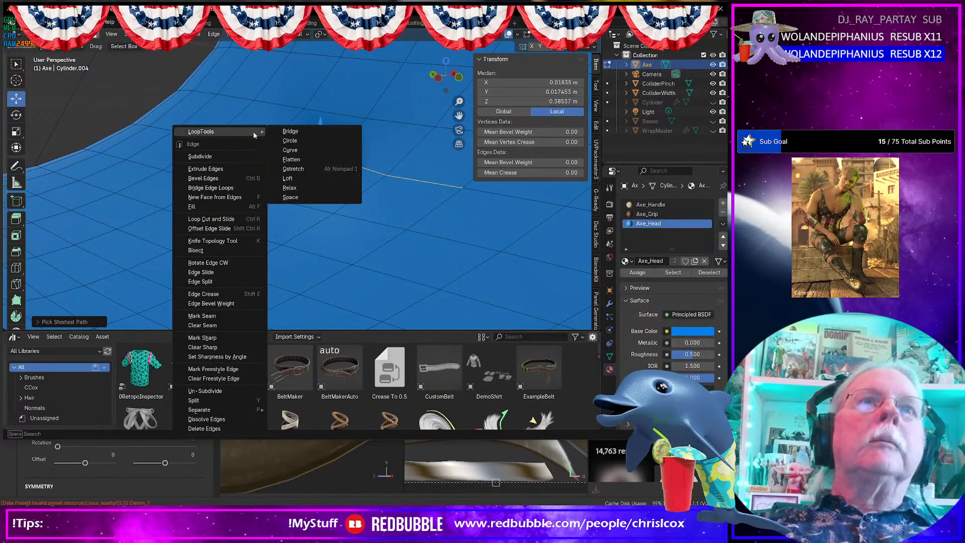
{"action": "left_click", "coordinate": [293, 169]}
{"action": "middle_click_drag", "start_coordinate": [297, 170], "coordinate": [190, 171]}
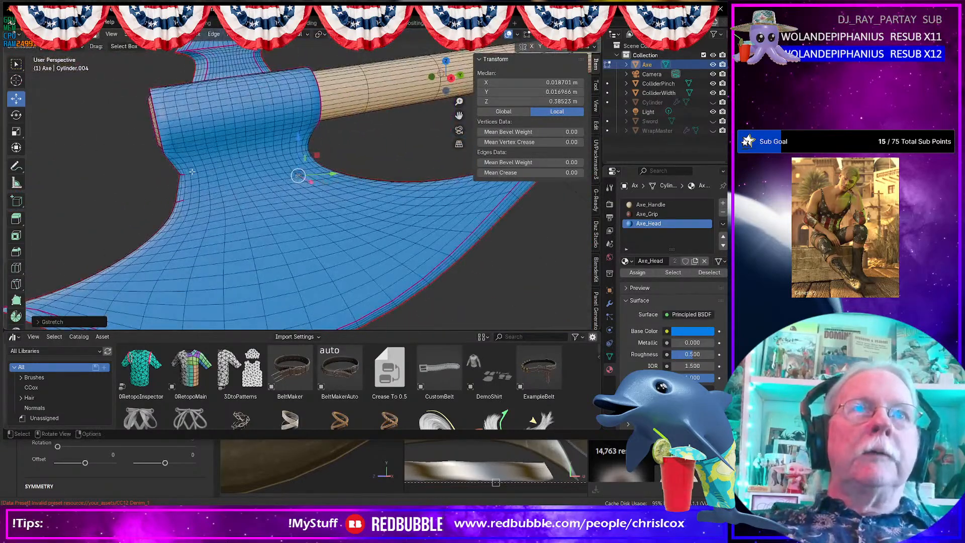
{"action": "scroll", "coordinate": [192, 171], "scroll_direction": "up", "scroll_amount": 4}
{"action": "scroll", "coordinate": [192, 172], "scroll_direction": "down", "scroll_amount": 4}
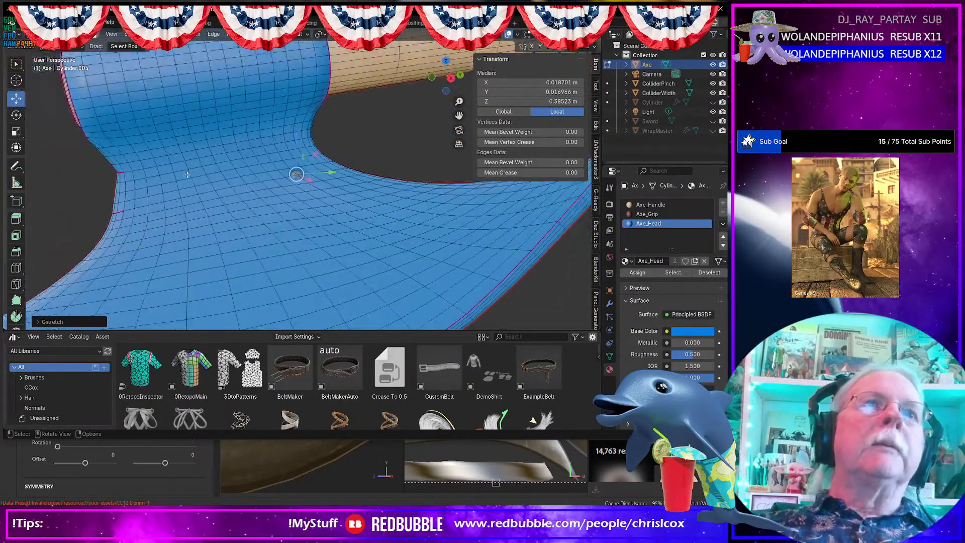
- Leave mesh editing and export the selected axe as a Wavefront OBJ, overwriting Feral Fury Axe NM.obj in the Substance folder
{"action": "middle_click_drag", "start_coordinate": [209, 181], "coordinate": [255, 183]}
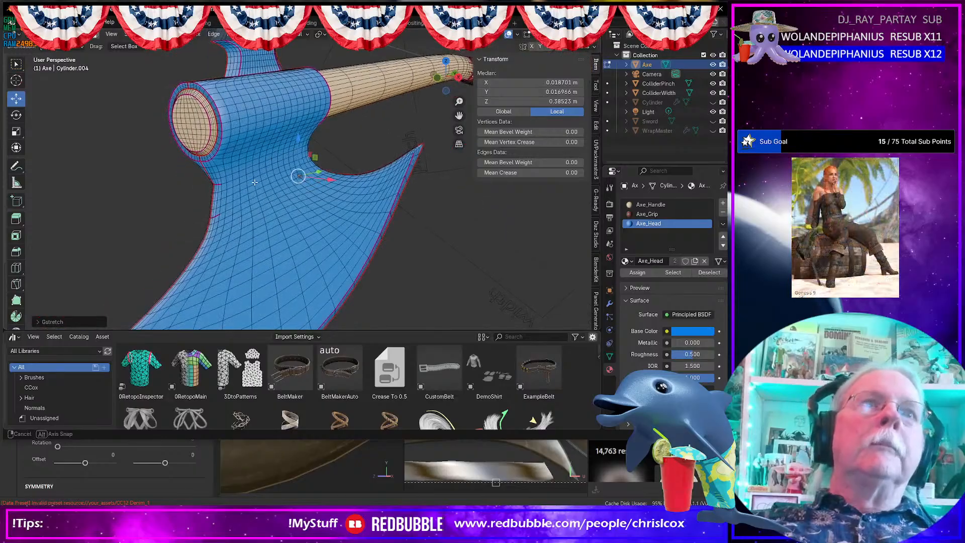
{"action": "key", "text": "Tab"}
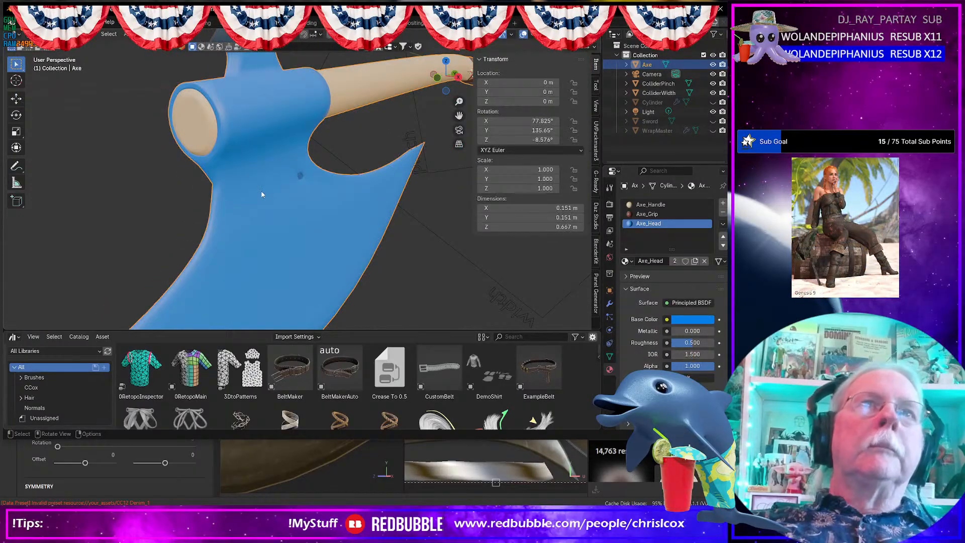
{"action": "key", "text": "ctrl+i"}
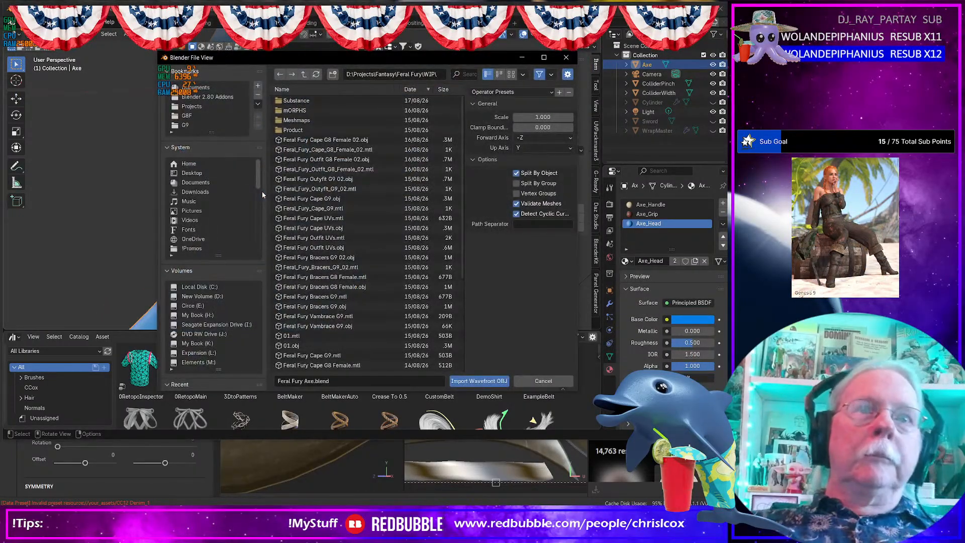
{"action": "left_click", "coordinate": [544, 381]}
{"action": "key", "text": "ctrl+e"}
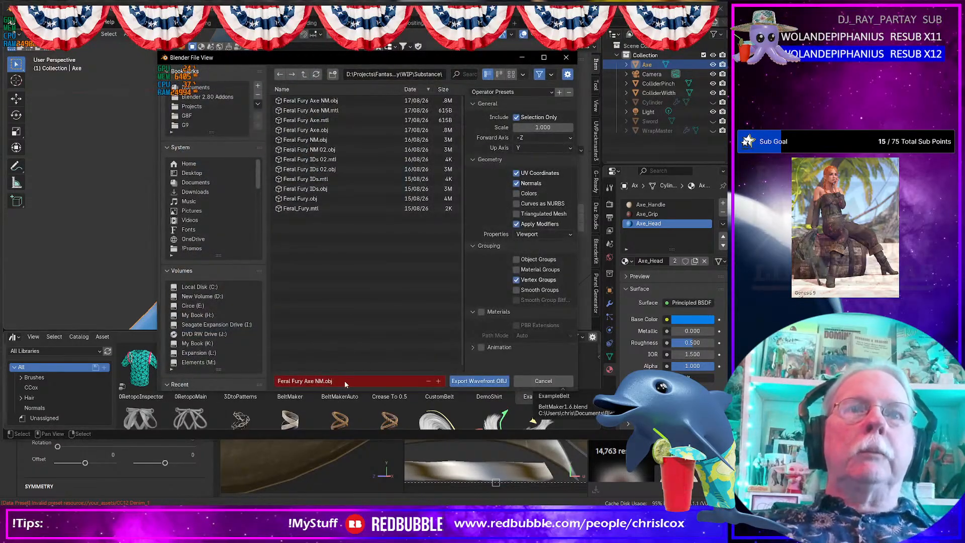
{"action": "left_click", "coordinate": [494, 379]}
- Switch to Substance 3D Painter, reload the axe mesh, and inspect the dent below the handle socket close up
{"action": "key", "text": "alt+Tab"}
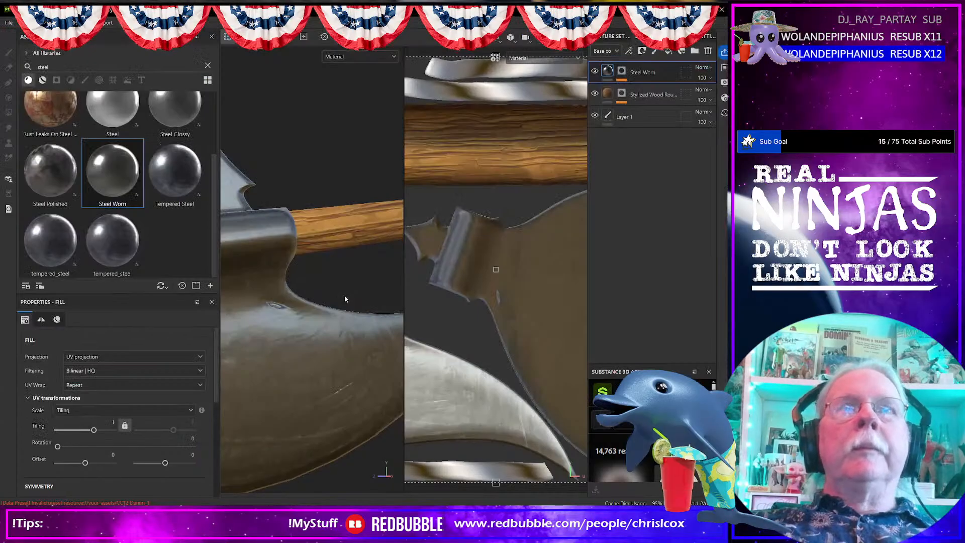
{"action": "left_click_drag", "start_coordinate": [290, 322], "coordinate": [345, 245], "text": "alt"}
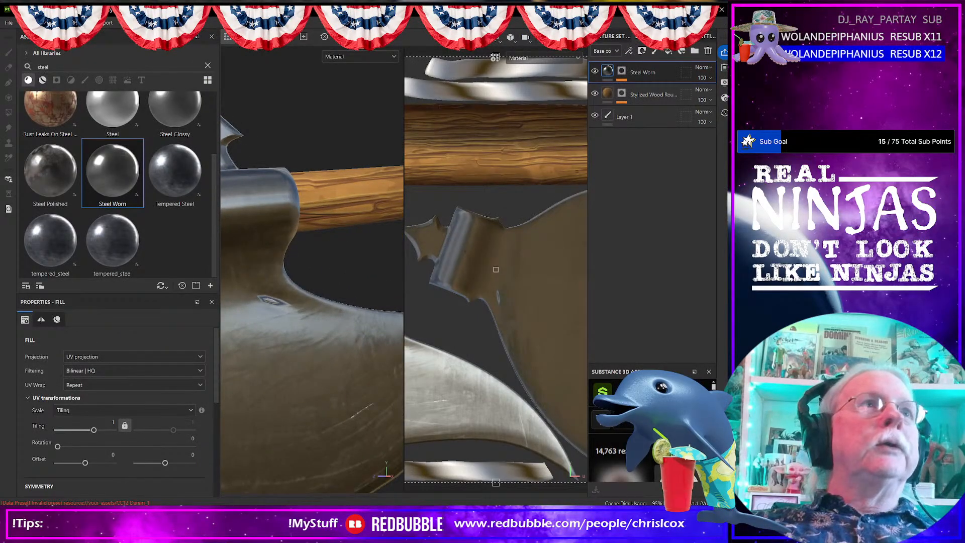
{"action": "left_click", "coordinate": [25, 22]}
{"action": "left_click", "coordinate": [57, 70]}
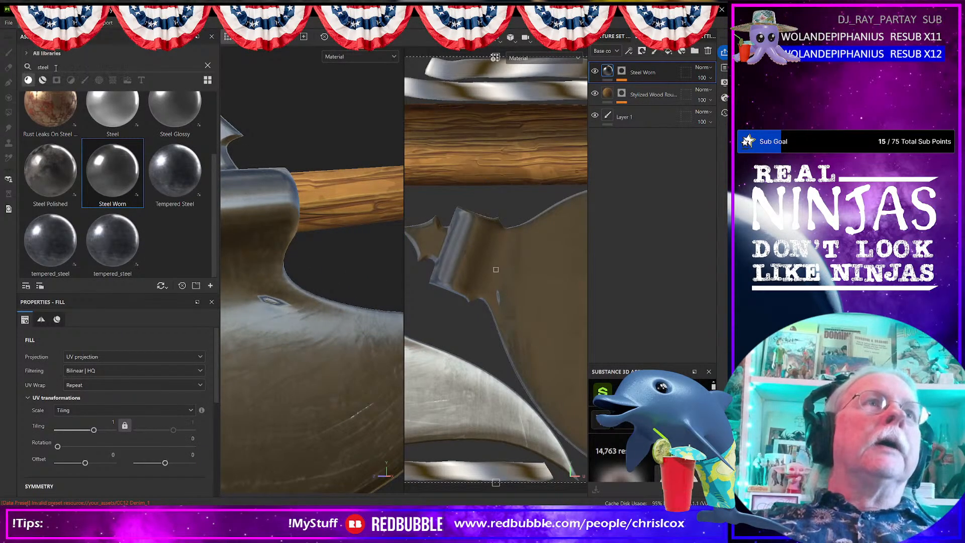
{"action": "scroll", "coordinate": [297, 328], "scroll_direction": "up", "scroll_amount": 3}
{"action": "scroll", "coordinate": [297, 328], "scroll_direction": "down", "scroll_amount": 5}
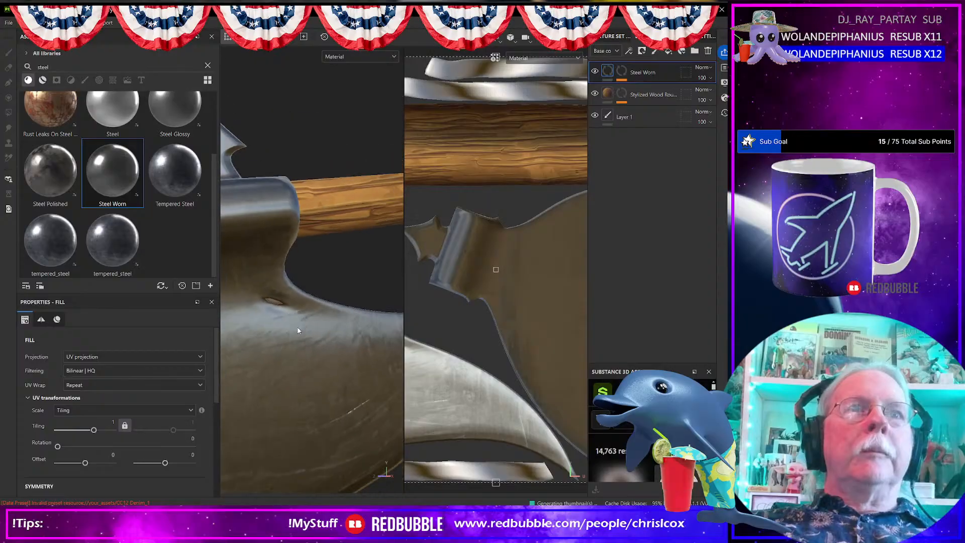
{"action": "left_click_drag", "start_coordinate": [322, 336], "coordinate": [222, 355], "text": "alt"}
{"action": "scroll", "coordinate": [287, 342], "scroll_direction": "up", "scroll_amount": 3}
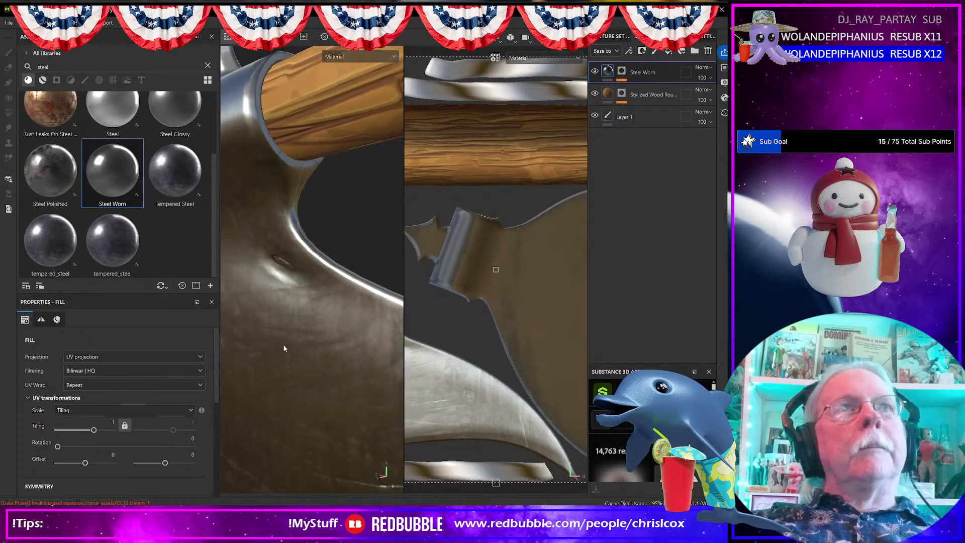
- Switch to Blender and open the axe mesh for editing, close up on the dent below the handle socket
{"action": "key", "text": "alt+Tab"}
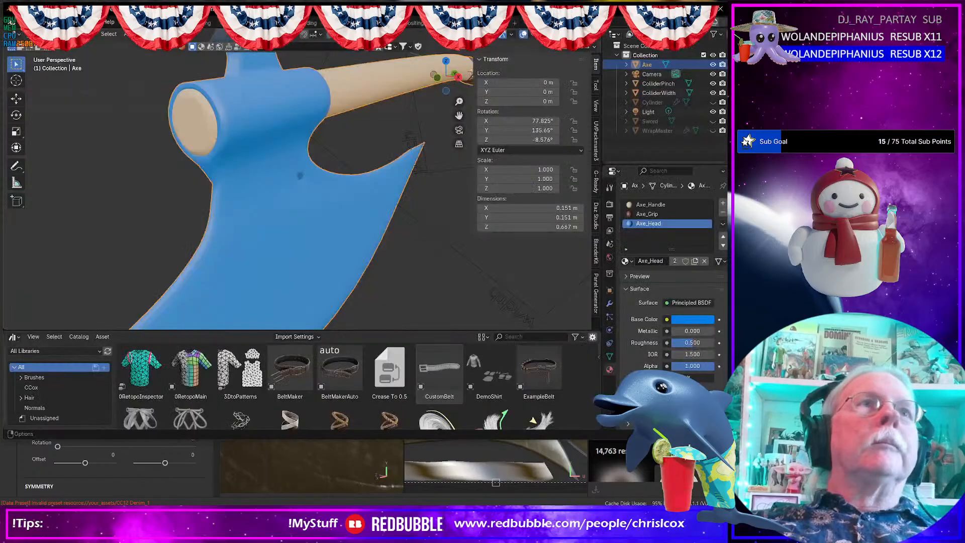
{"action": "middle_click_drag", "start_coordinate": [330, 192], "coordinate": [306, 195]}
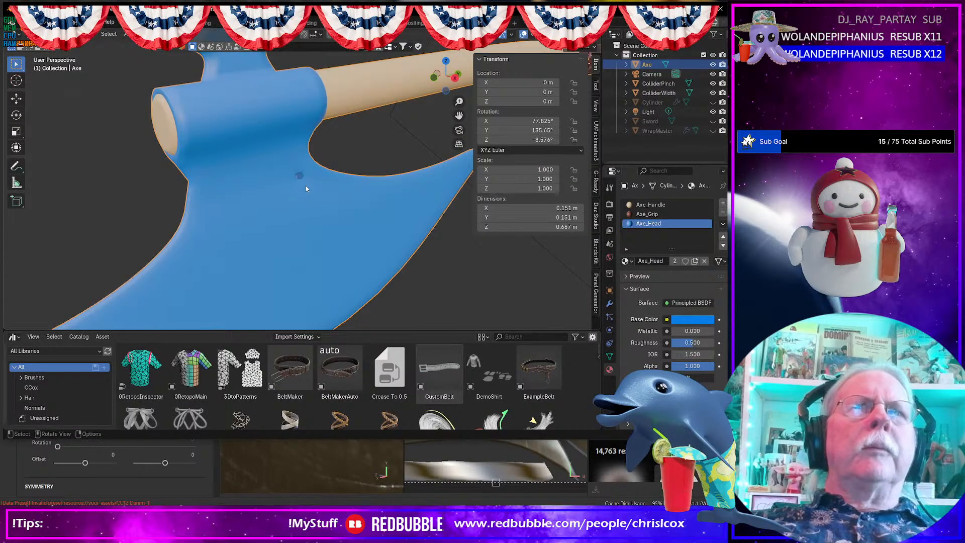
{"action": "scroll", "coordinate": [361, 197], "scroll_direction": "up", "scroll_amount": 4}
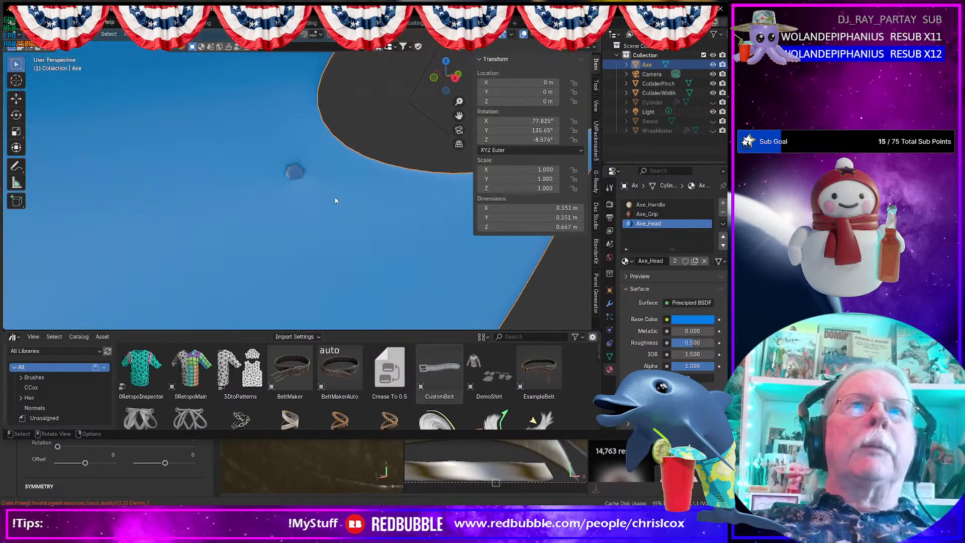
{"action": "key", "text": "Tab"}
{"action": "mouse_move", "coordinate": [316, 178]}
{"action": "middle_mouse_down"}
{"action": "mouse_move", "coordinate": [320, 201]}
{"action": "mouse_move", "coordinate": [341, 173]}
{"action": "mouse_move", "coordinate": [382, 158]}
{"action": "mouse_move", "coordinate": [424, 159]}
{"action": "mouse_move", "coordinate": [305, 170]}
{"action": "mouse_move", "coordinate": [285, 184]}
{"action": "mouse_move", "coordinate": [293, 198]}
{"action": "mouse_move", "coordinate": [263, 220]}
{"action": "mouse_move", "coordinate": [211, 192]}
{"action": "mouse_move", "coordinate": [144, 188]}
{"action": "mouse_move", "coordinate": [282, 197]}
{"action": "mouse_move", "coordinate": [320, 156]}
{"action": "middle_mouse_up"}
{"action": "scroll", "coordinate": [305, 170], "scroll_direction": "down", "scroll_amount": 3}
{"action": "scroll", "coordinate": [298, 172], "scroll_direction": "up", "scroll_amount": 10}
- Move the vertex at the dent along the X axis to the middle of the blade's thickness
{"action": "left_click", "coordinate": [343, 196]}
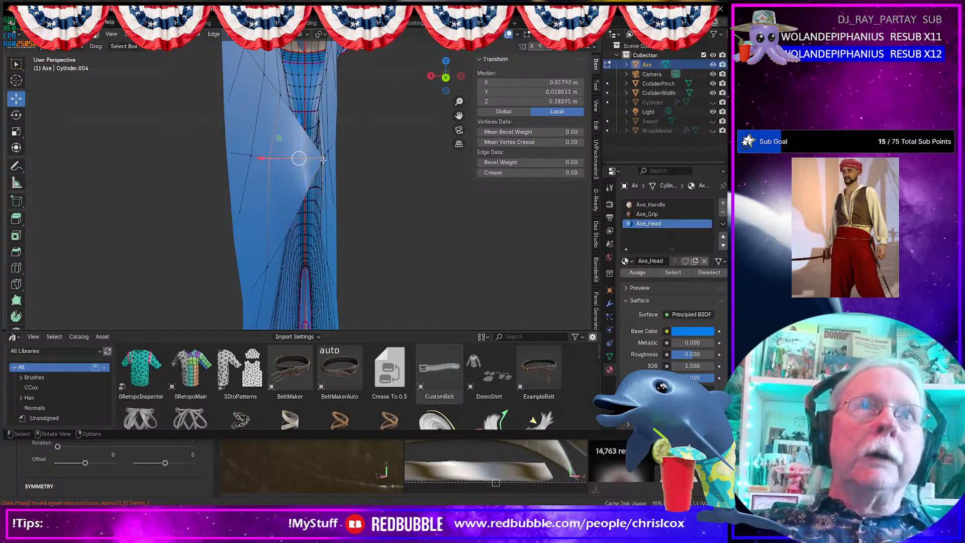
{"action": "left_click", "coordinate": [321, 158]}
{"action": "key", "text": "g"}
{"action": "key", "text": "x"}
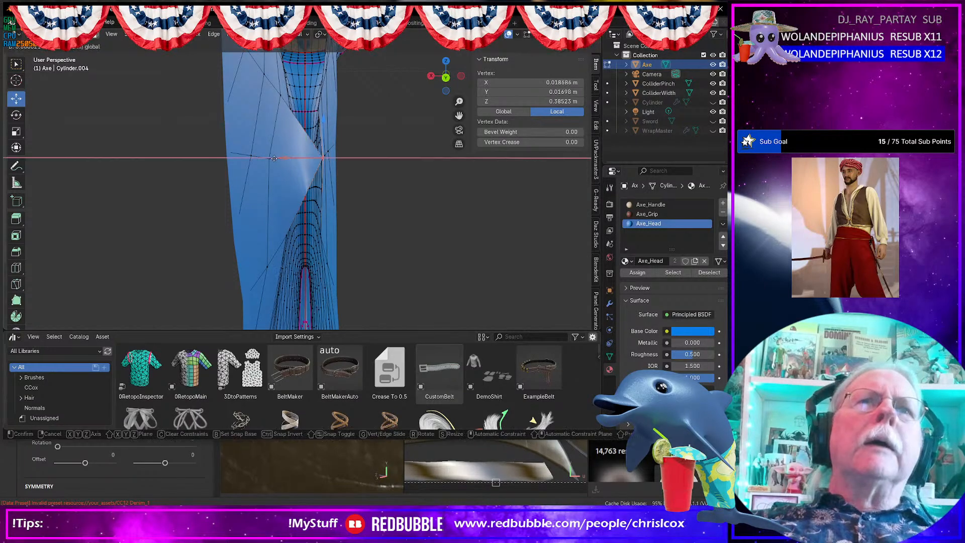
{"action": "left_click_drag", "start_coordinate": [261, 160], "coordinate": [260, 160]}
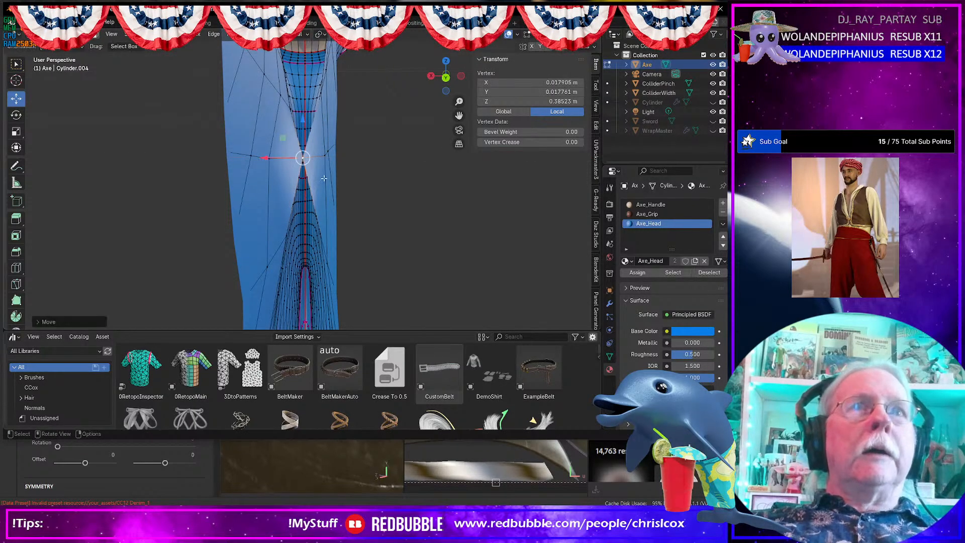
{"action": "middle_click_drag", "start_coordinate": [261, 160], "coordinate": [235, 168]}
{"action": "scroll", "coordinate": [286, 171], "scroll_direction": "up", "scroll_amount": 5}
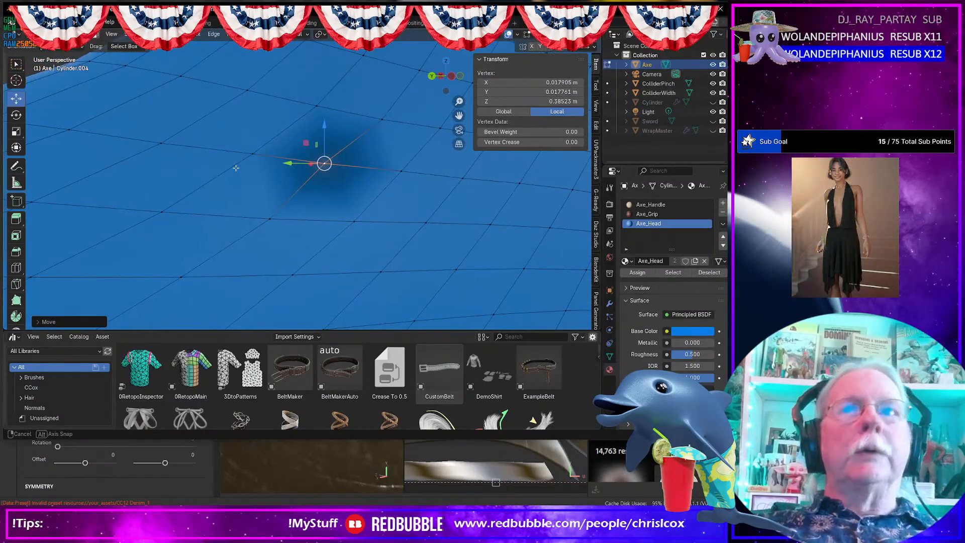
- Delete the vertex at the centre of the dent together with its surrounding faces
{"action": "right_click", "coordinate": [324, 163]}
{"action": "mouse_move", "coordinate": [325, 166]}
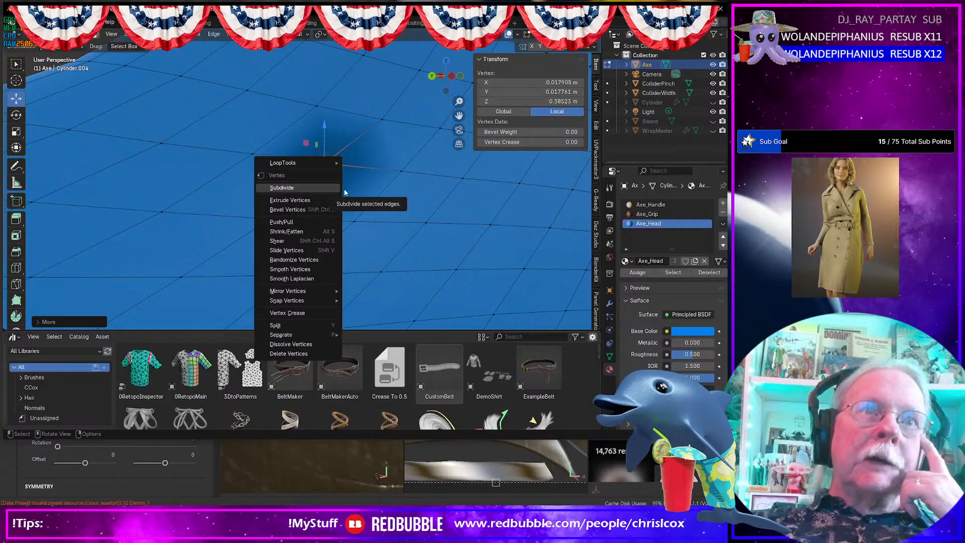
{"action": "left_click", "coordinate": [348, 154]}
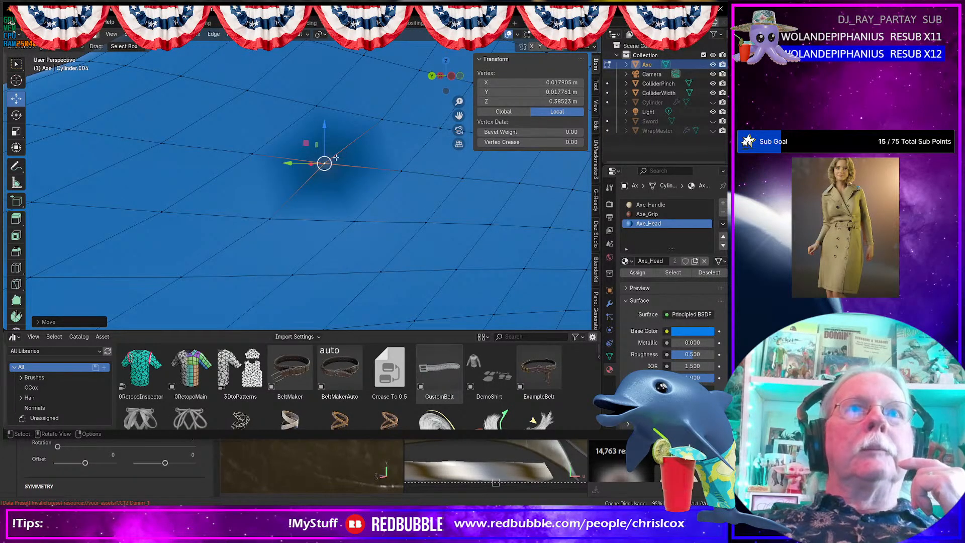
{"action": "right_click", "coordinate": [351, 158]}
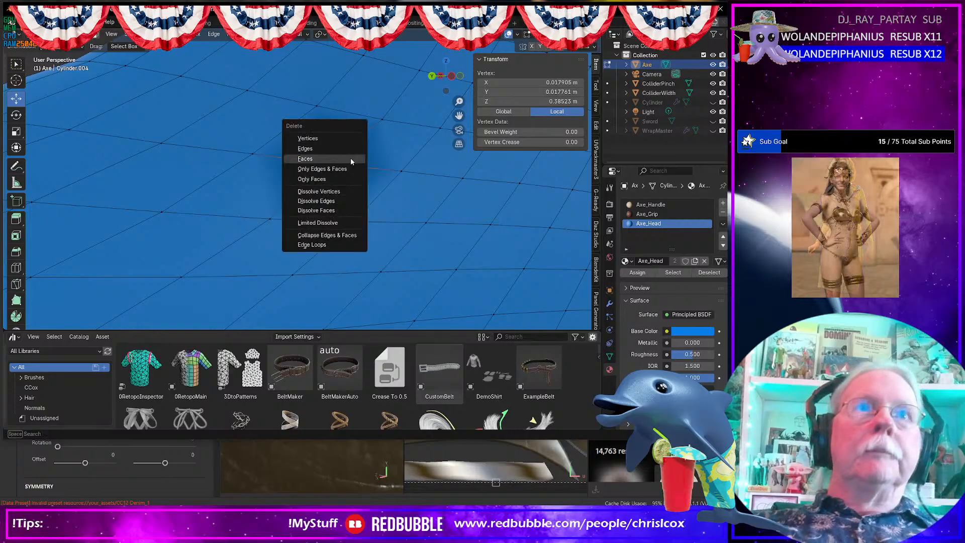
{"action": "left_click", "coordinate": [333, 139]}
- Connect the opposite midpoint vertices of the hole with a new edge, on both the near and far sides of the blade
{"action": "middle_click_drag", "start_coordinate": [357, 173], "coordinate": [278, 160]}
{"action": "left_click", "coordinate": [245, 153], "text": "shift"}
{"action": "left_click", "coordinate": [411, 169], "text": "shift"}
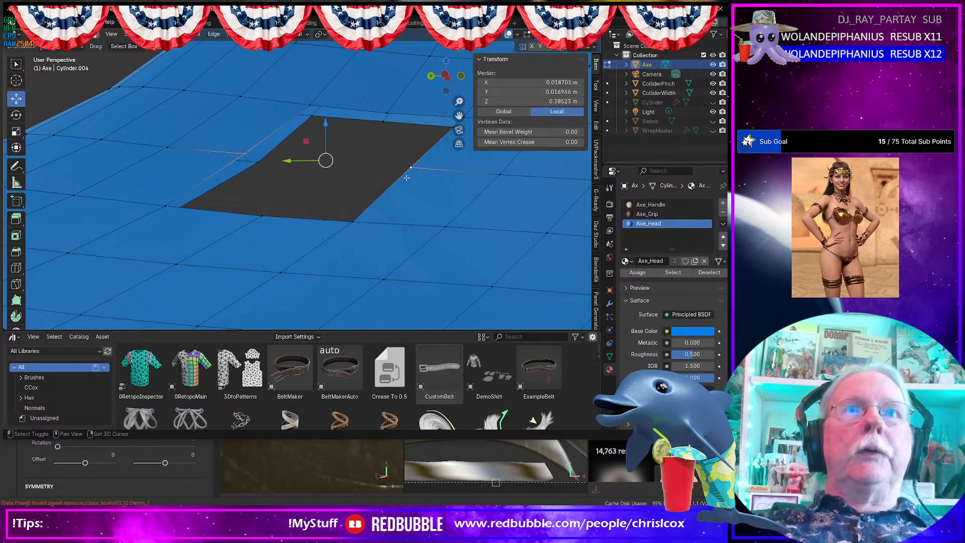
{"action": "middle_click_drag", "start_coordinate": [411, 169], "coordinate": [367, 187]}
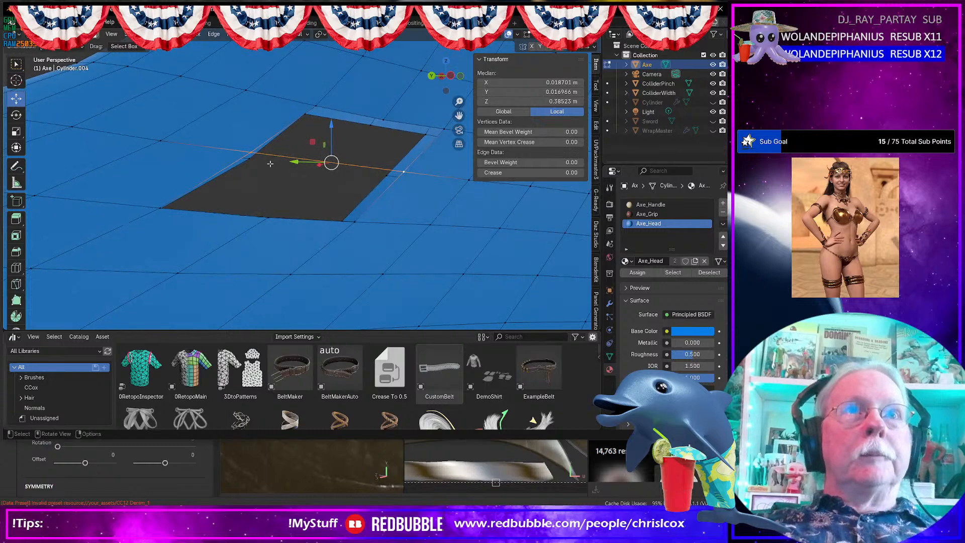
{"action": "left_click", "coordinate": [249, 158]}
{"action": "left_click", "coordinate": [388, 178], "text": "shift"}
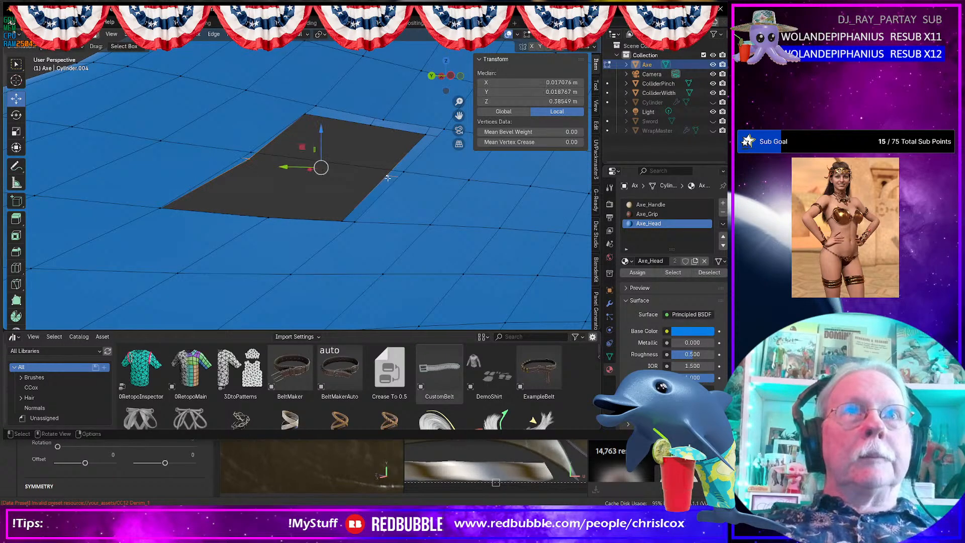
{"action": "key", "text": "f"}
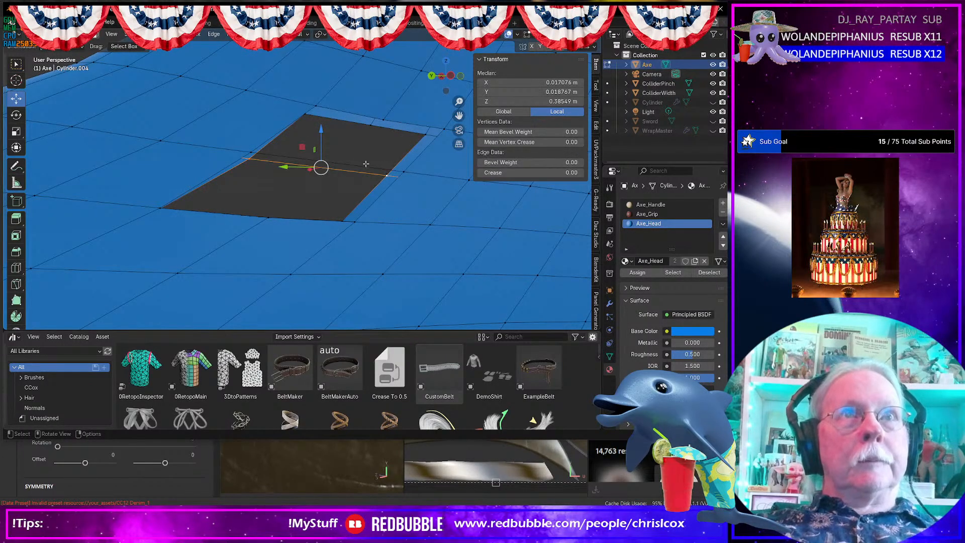
- Subdivide the two new edges spanning the near and far holes
{"action": "right_click", "coordinate": [332, 151]}
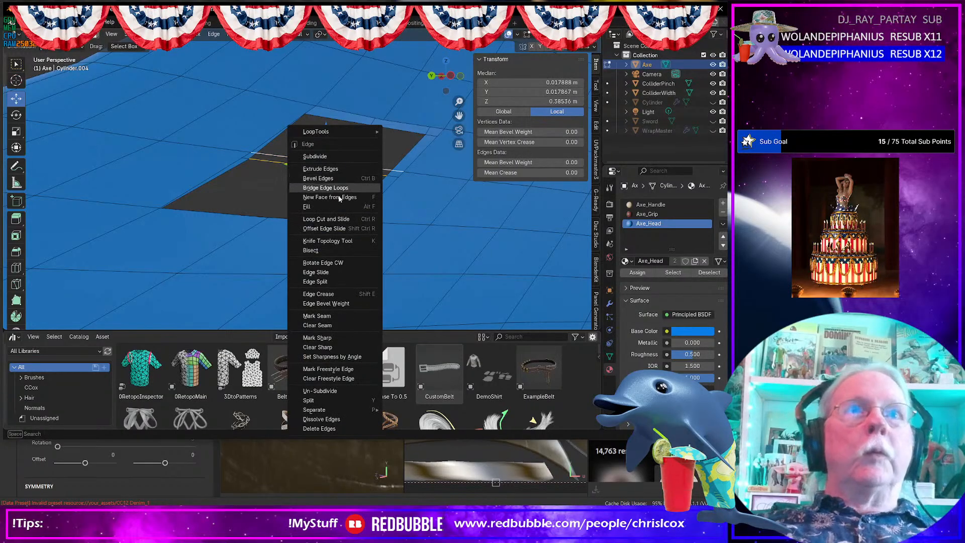
{"action": "left_click", "coordinate": [315, 157]}
{"action": "middle_click_drag", "start_coordinate": [315, 164], "coordinate": [312, 197]}
- Fill the lower-left quarter of the near-side hole with a quad face, using the new centre vertex as a corner
{"action": "key", "text": "1"}
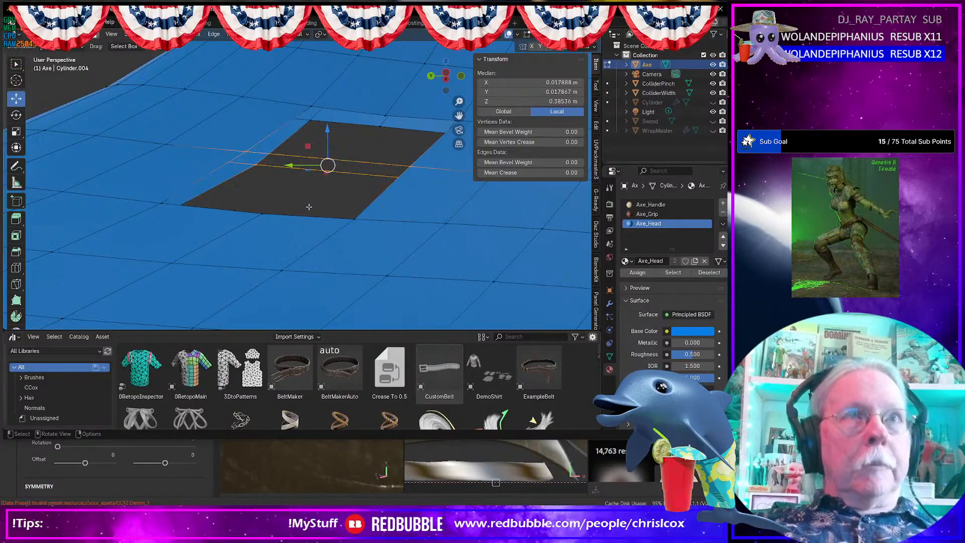
{"action": "left_click", "coordinate": [266, 211]}
{"action": "left_click", "coordinate": [327, 157], "text": "shift"}
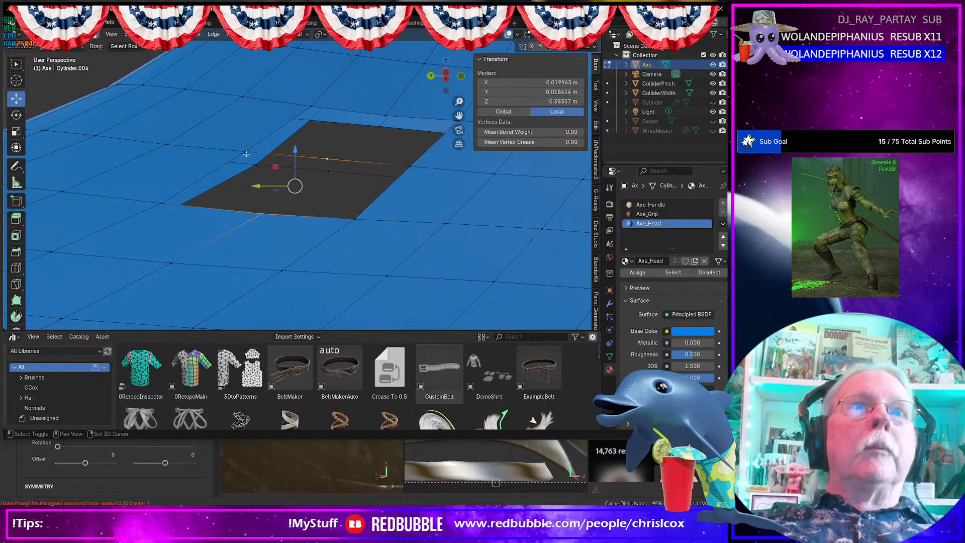
{"action": "left_click", "coordinate": [245, 151], "text": "shift"}
{"action": "left_click", "coordinate": [169, 206], "text": "shift"}
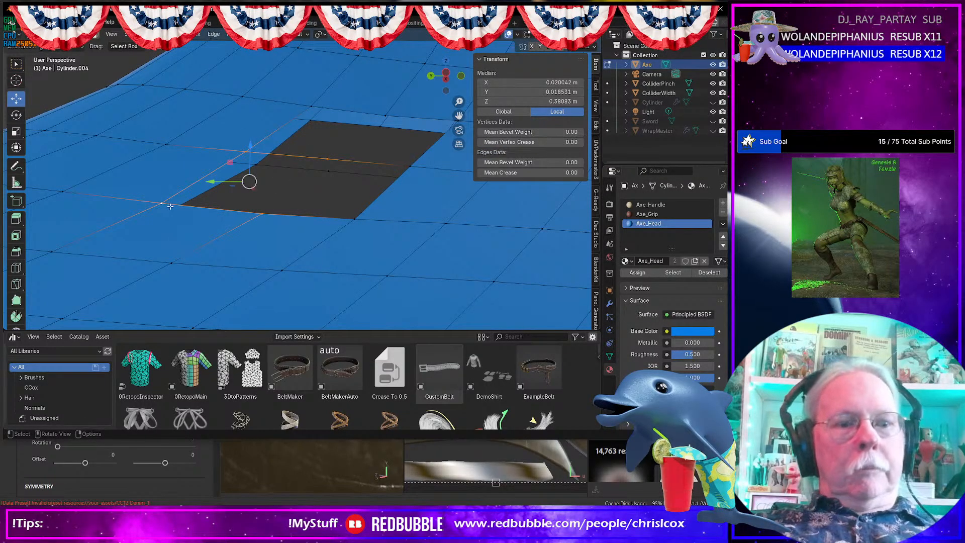
{"action": "key", "text": "f"}
- Fill the lower-right quarter of the near-side hole with a quad face
{"action": "left_click", "coordinate": [262, 213]}
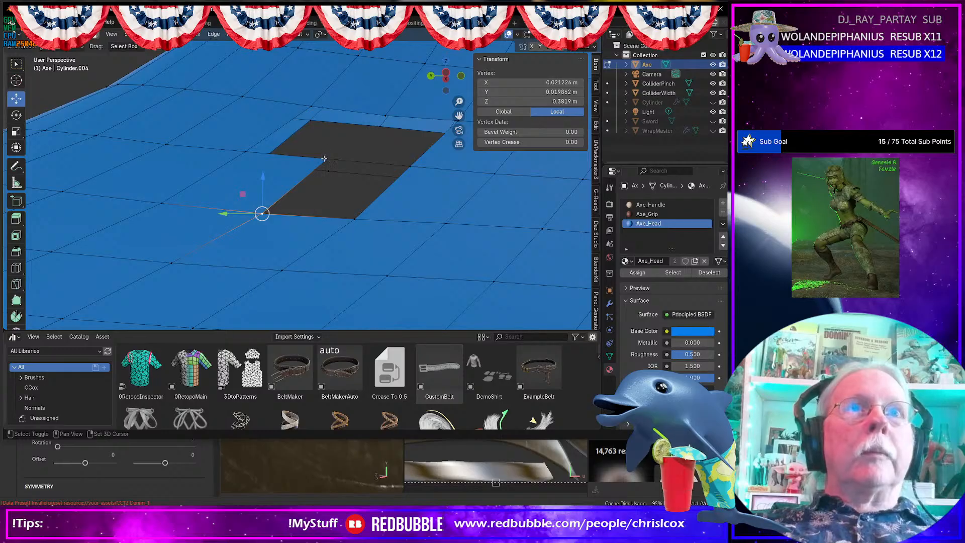
{"action": "left_click", "coordinate": [327, 158], "text": "shift"}
{"action": "left_click", "coordinate": [410, 166], "text": "shift"}
{"action": "left_click", "coordinate": [354, 218], "text": "shift"}
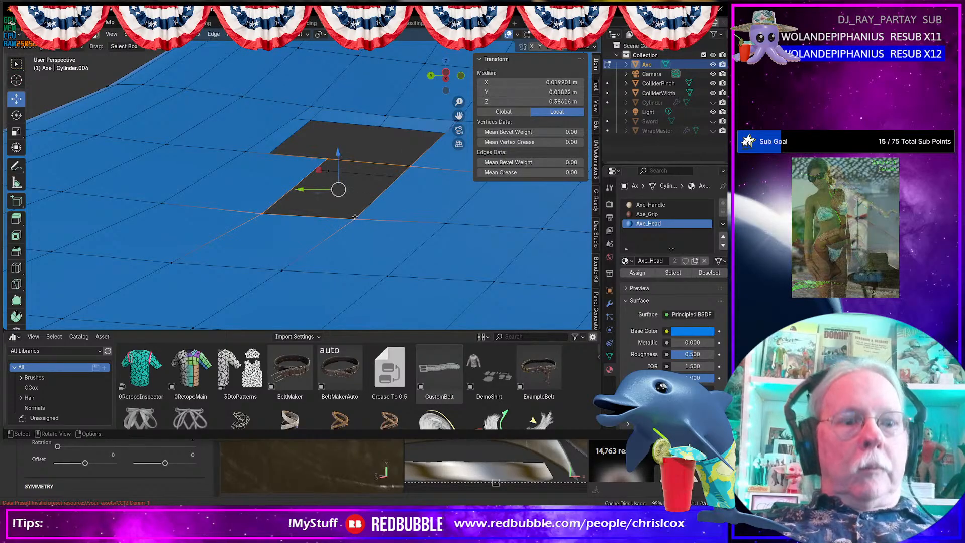
{"action": "key", "text": "f"}
- Fill the upper-left quarter of the near-side hole with a quad face
{"action": "left_click", "coordinate": [327, 159]}
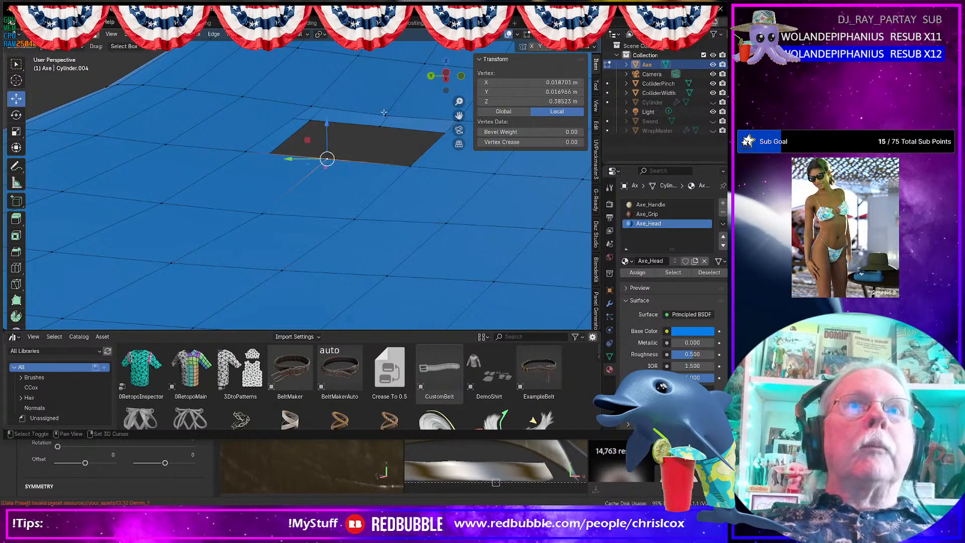
{"action": "left_click", "coordinate": [385, 115], "text": "shift"}
{"action": "left_click", "coordinate": [311, 106], "text": "shift"}
{"action": "left_click", "coordinate": [239, 152], "text": "shift"}
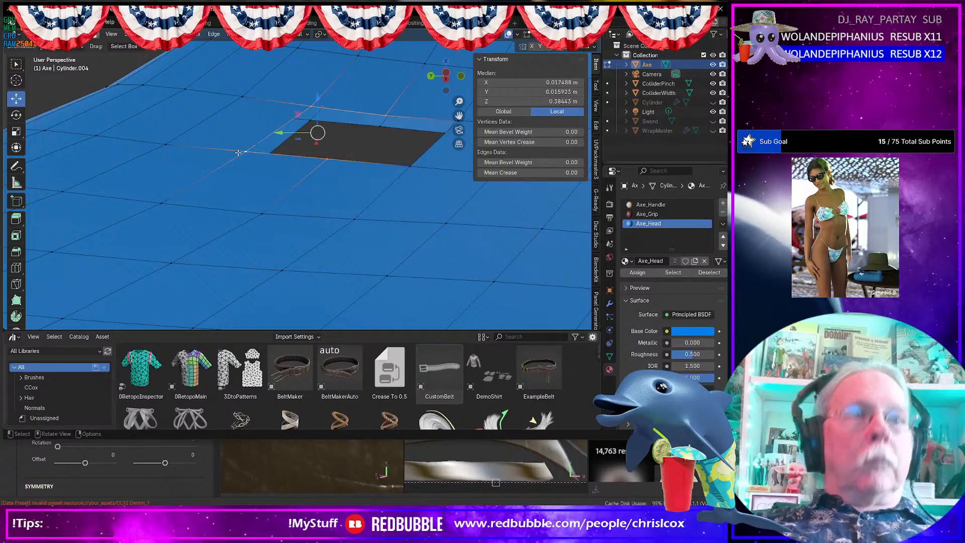
{"action": "key", "text": "f"}
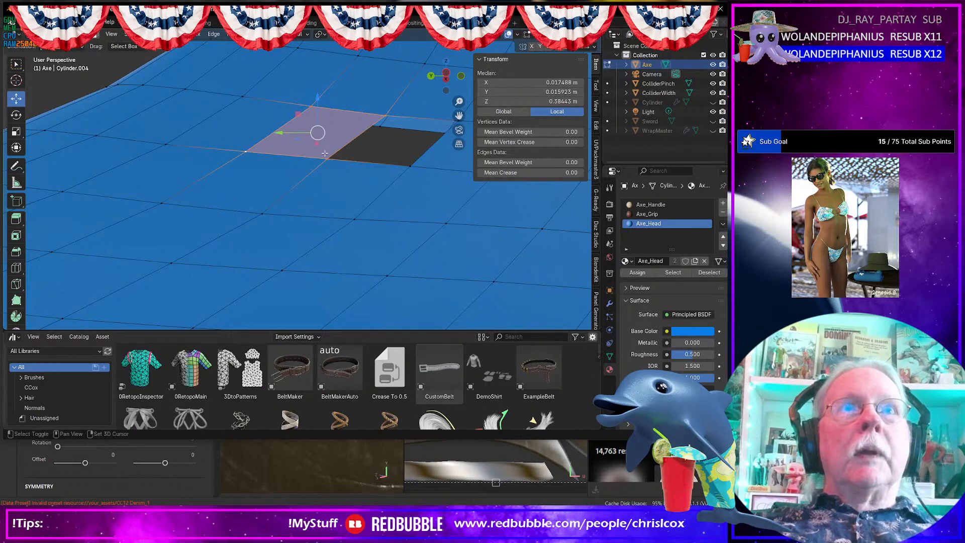
- Fill the remaining upper-right quarter of the near-side hole with a quad face
{"action": "left_click", "coordinate": [386, 116]}
{"action": "left_click", "coordinate": [326, 158], "text": "shift"}
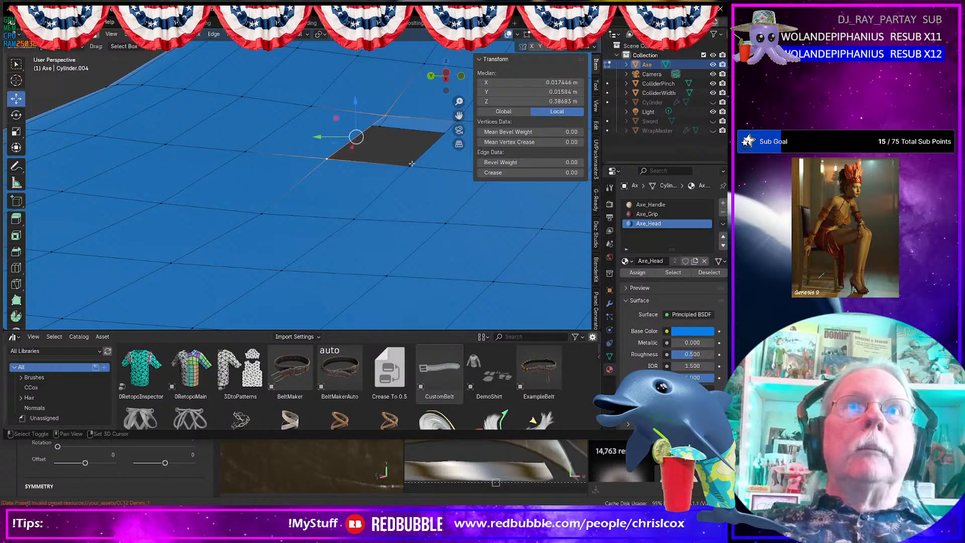
{"action": "left_click", "coordinate": [423, 152], "text": "shift"}
{"action": "middle_click_drag", "start_coordinate": [424, 151], "coordinate": [360, 165], "text": "shift"}
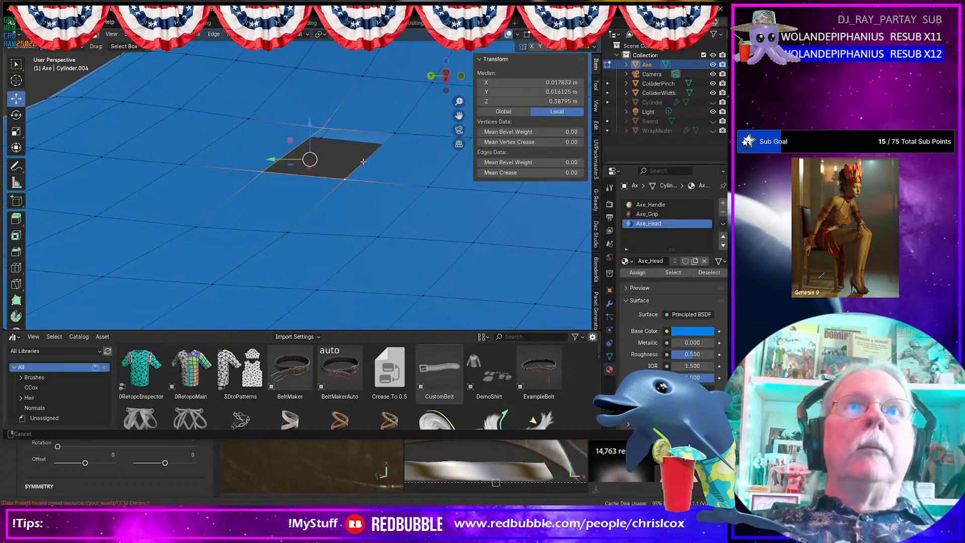
{"action": "left_click", "coordinate": [396, 132], "text": "shift"}
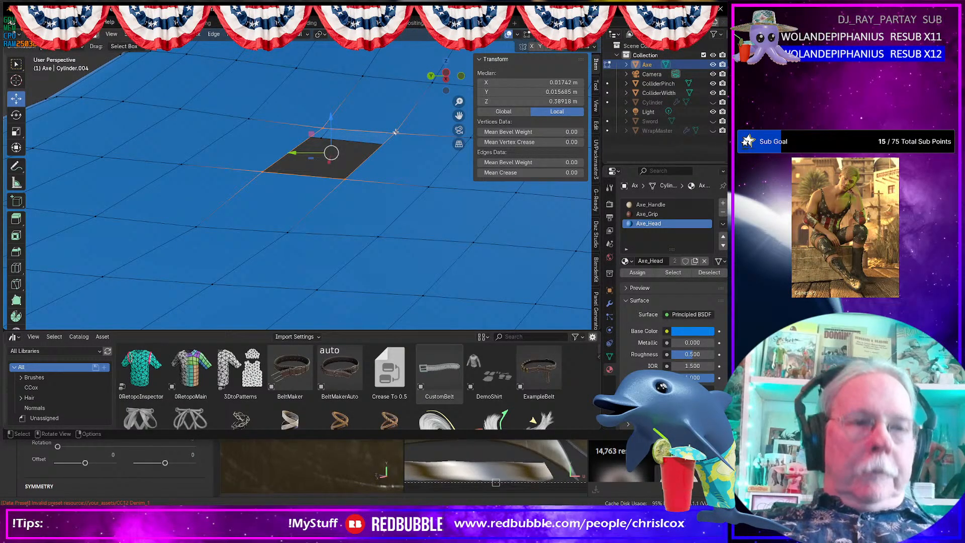
{"action": "key", "text": "f"}
{"action": "scroll", "coordinate": [395, 132], "scroll_direction": "down", "scroll_amount": 4}
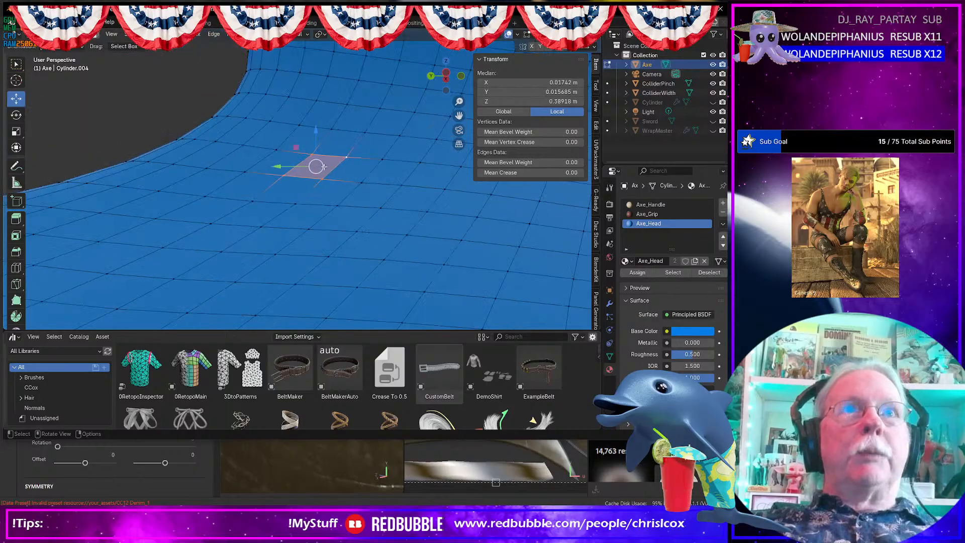
- Fill the upper-left quarter of the far-side hole with a quad face, using the new centre vertex as a corner
{"action": "middle_click_drag", "start_coordinate": [306, 166], "coordinate": [387, 184]}
{"action": "scroll", "coordinate": [385, 188], "scroll_direction": "up", "scroll_amount": 4}
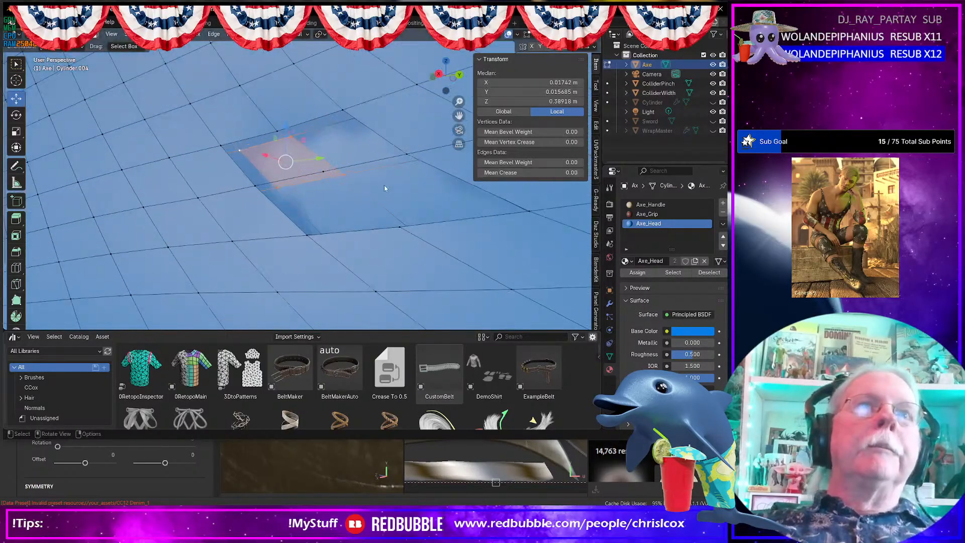
{"action": "left_click", "coordinate": [323, 171]}
{"action": "left_click", "coordinate": [277, 131], "text": "shift"}
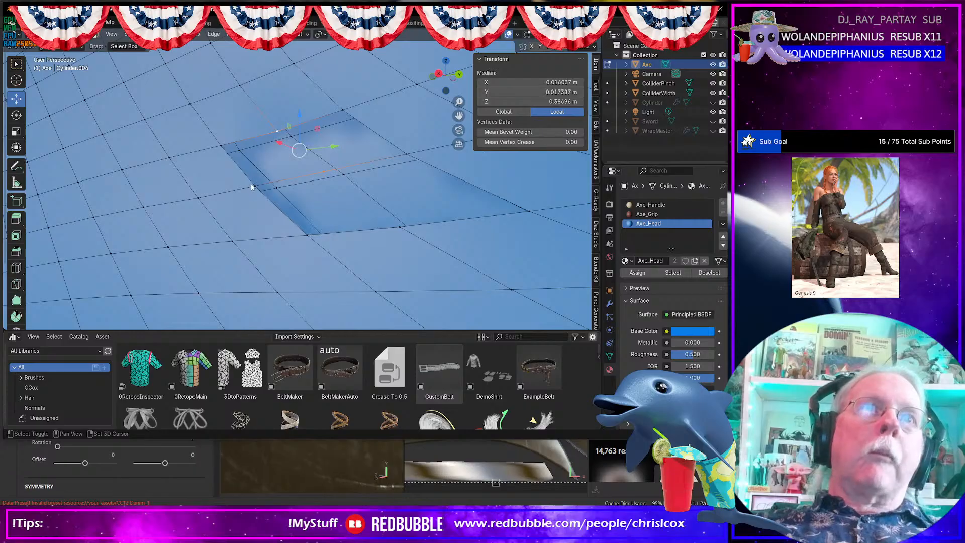
{"action": "left_click", "coordinate": [234, 175], "text": "shift"}
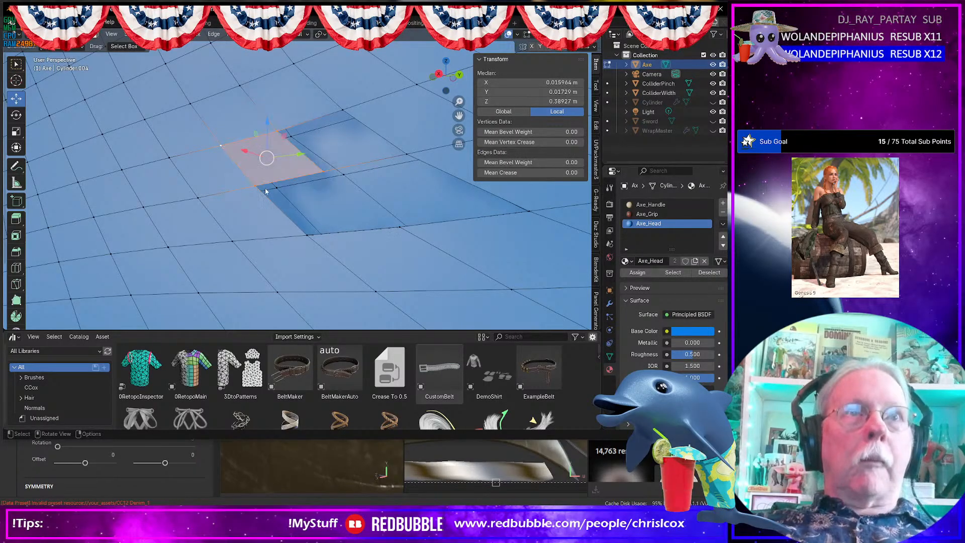
- Fill the lower-left quarter of the far-side hole with a quad face
{"action": "left_click", "coordinate": [256, 187]}
{"action": "left_click", "coordinate": [322, 172], "text": "shift"}
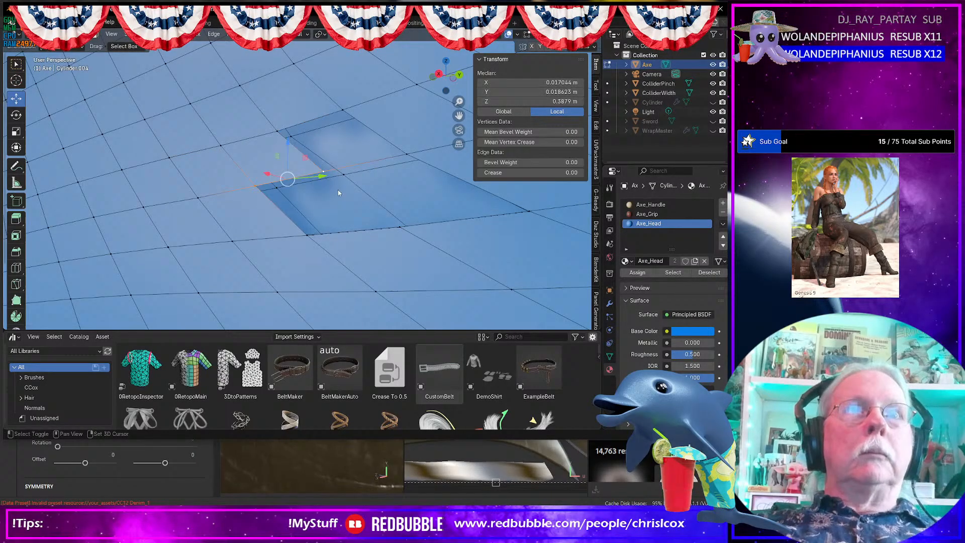
{"action": "left_click", "coordinate": [404, 229], "text": "shift"}
{"action": "left_click", "coordinate": [307, 235], "text": "shift"}
{"action": "middle_click_drag", "start_coordinate": [308, 235], "coordinate": [286, 255]}
- Fill the lower-right quarter of the far-side hole with a quad face joining its four corner vertices
{"action": "left_click", "coordinate": [341, 245]}
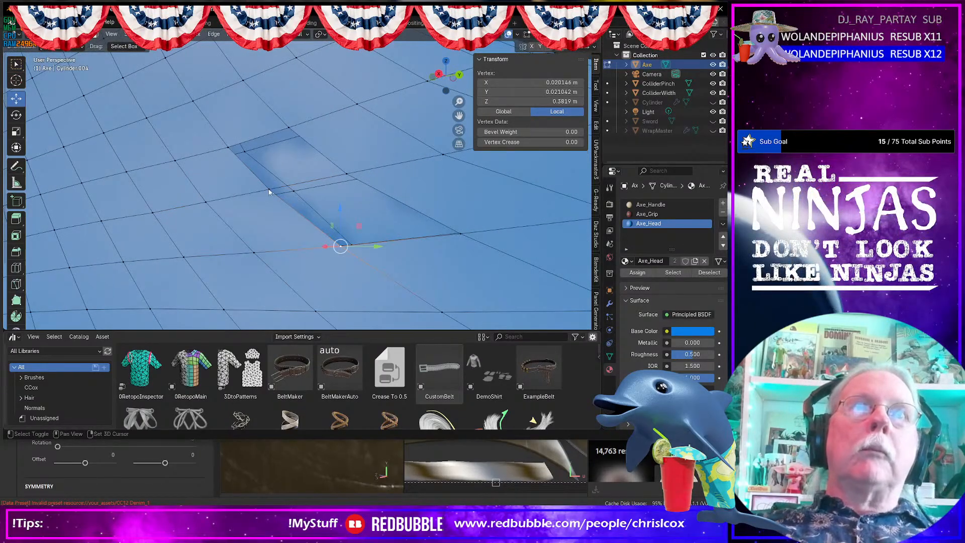
{"action": "left_click", "coordinate": [268, 193], "text": "shift"}
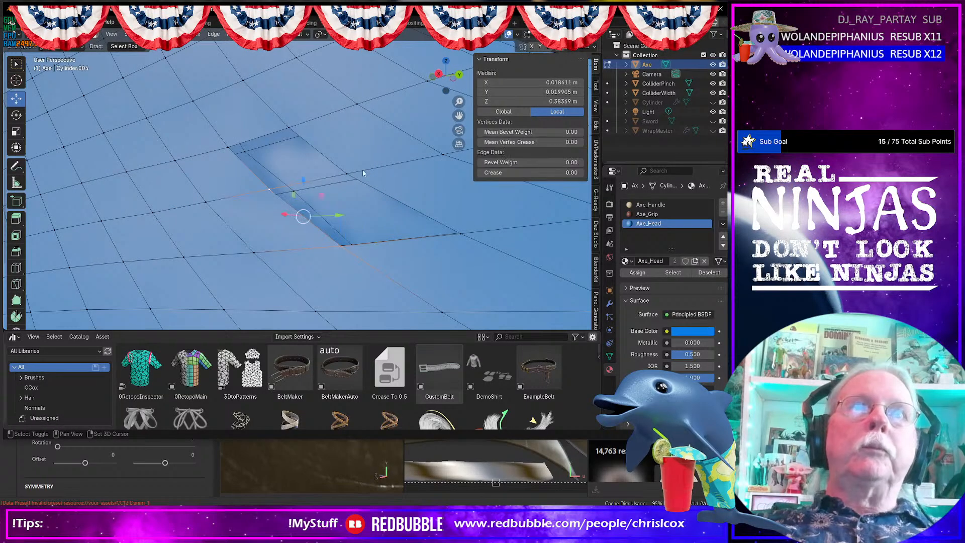
{"action": "left_click", "coordinate": [467, 238], "text": "shift"}
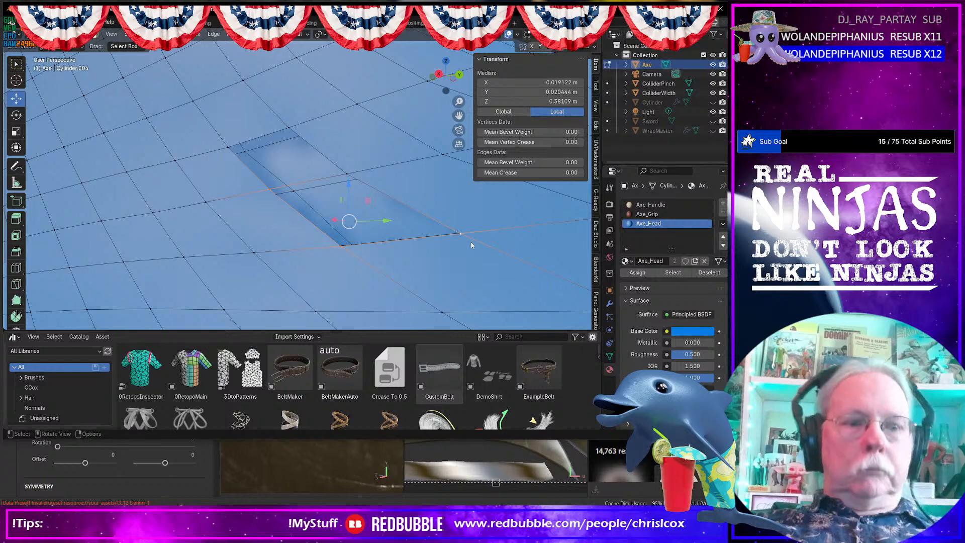
{"action": "key", "text": "f"}
{"action": "key", "text": "ctrl+z"}
{"action": "left_click", "coordinate": [357, 176], "text": "shift"}
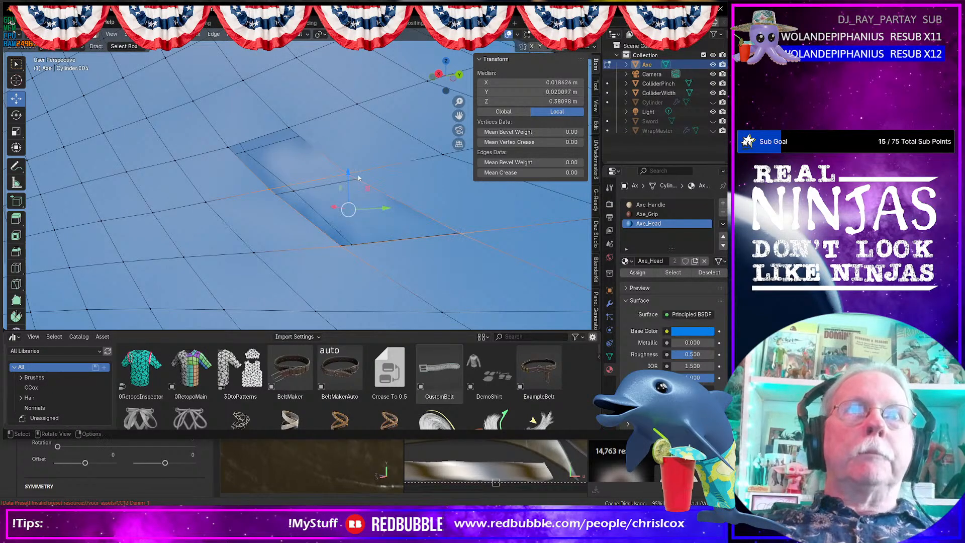
{"action": "key", "text": "f"}
- Close the last upper quarter of the far-side hole with a quad face and leave Edit Mode
{"action": "left_click", "coordinate": [352, 174]}
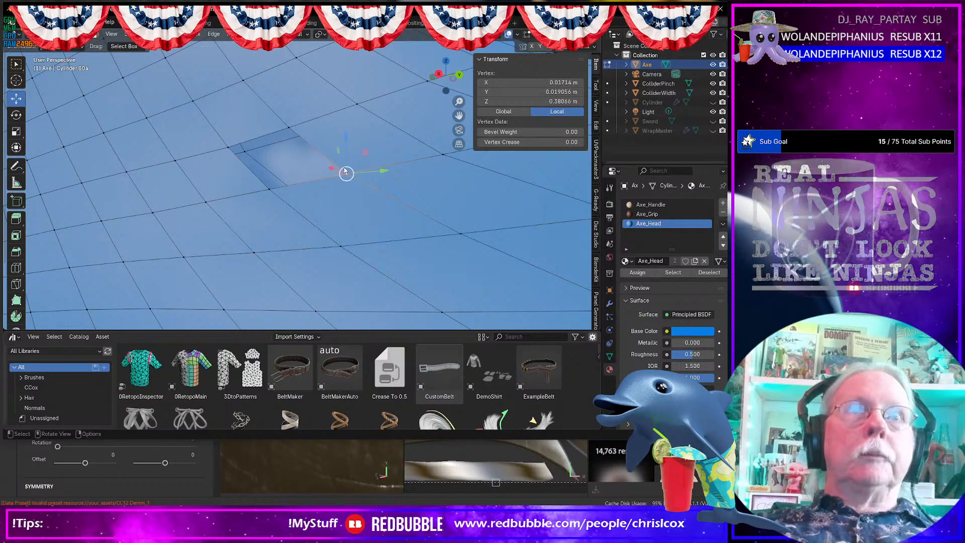
{"action": "left_click", "coordinate": [293, 126], "text": "shift"}
{"action": "left_click", "coordinate": [230, 146], "text": "shift"}
{"action": "left_click", "coordinate": [268, 191], "text": "shift"}
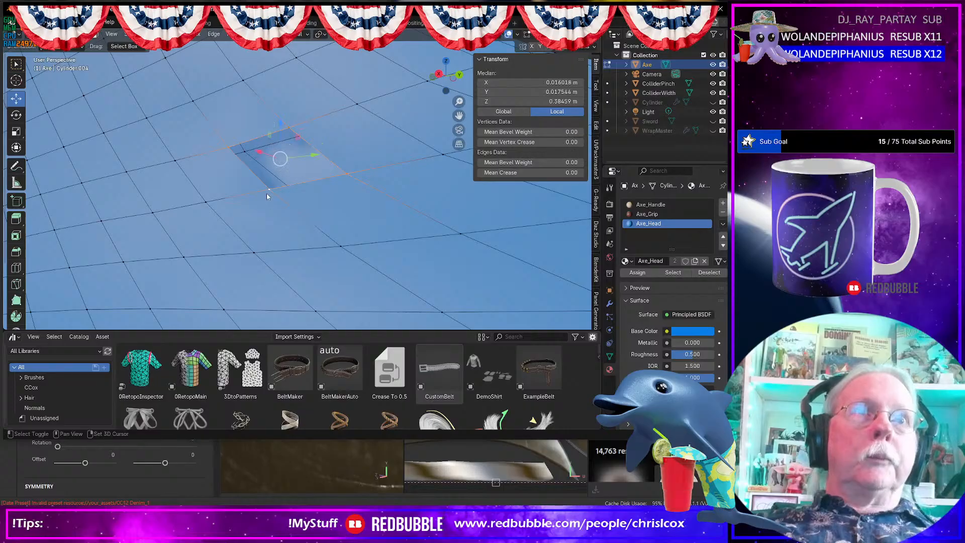
{"action": "key", "text": "f"}
{"action": "scroll", "coordinate": [304, 196], "scroll_direction": "down", "scroll_amount": 3}
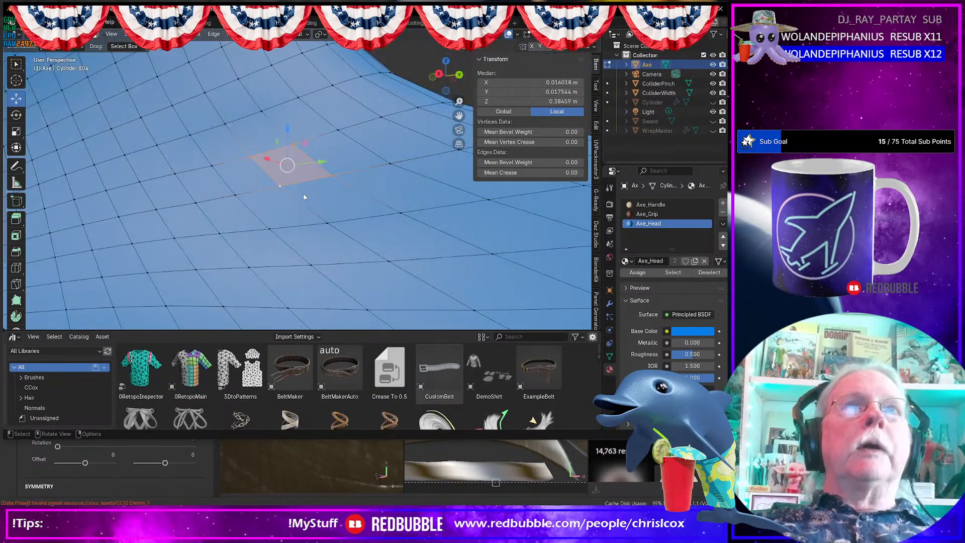
{"action": "key", "text": "Tab"}
- Unwrap the entire axe mesh in the UV Editing workspace with Unwrap Minimum Stretch and pack the UV islands with UVPackmaster
{"action": "left_click", "coordinate": [226, 23]}
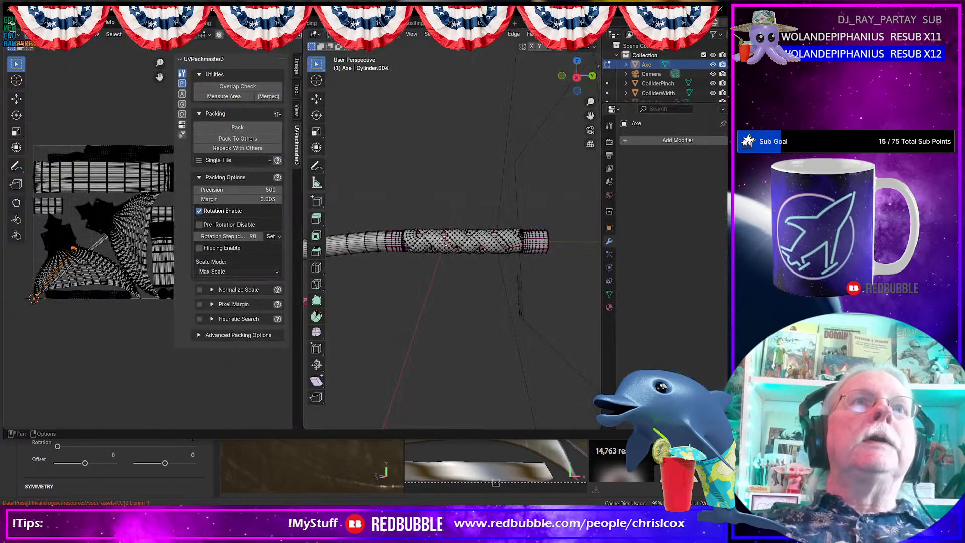
{"action": "scroll", "coordinate": [70, 266], "scroll_direction": "up", "scroll_amount": 5}
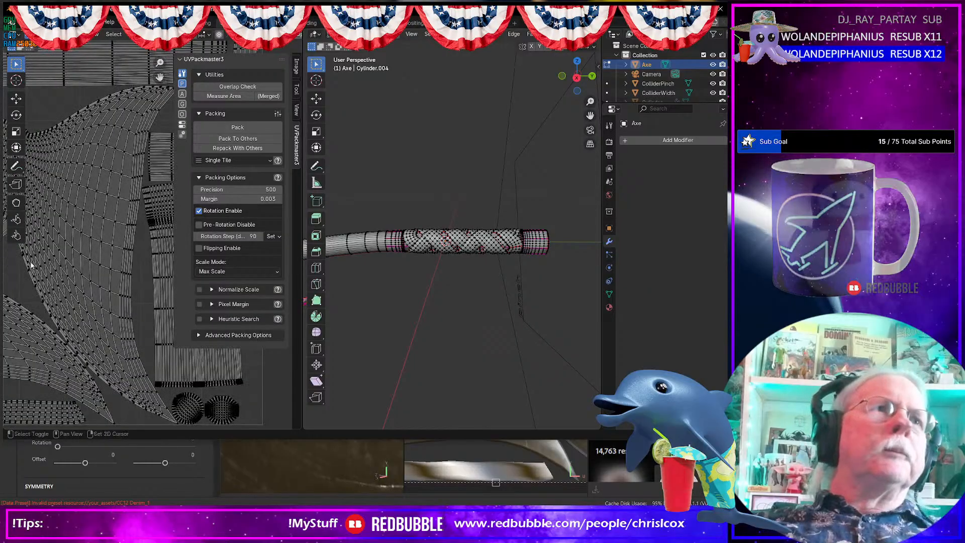
{"action": "scroll", "coordinate": [140, 247], "scroll_direction": "down", "scroll_amount": 6}
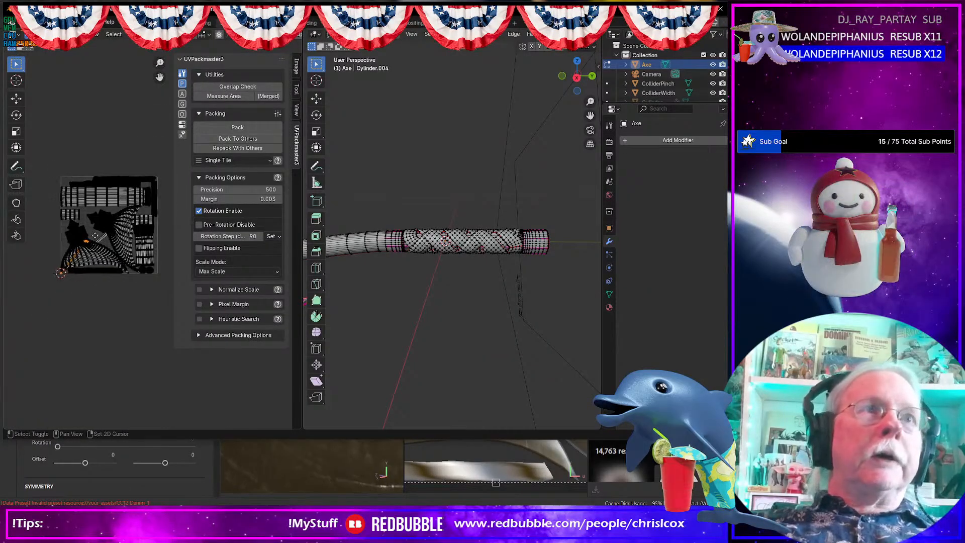
{"action": "key", "text": "u"}
{"action": "left_click", "coordinate": [428, 290]}
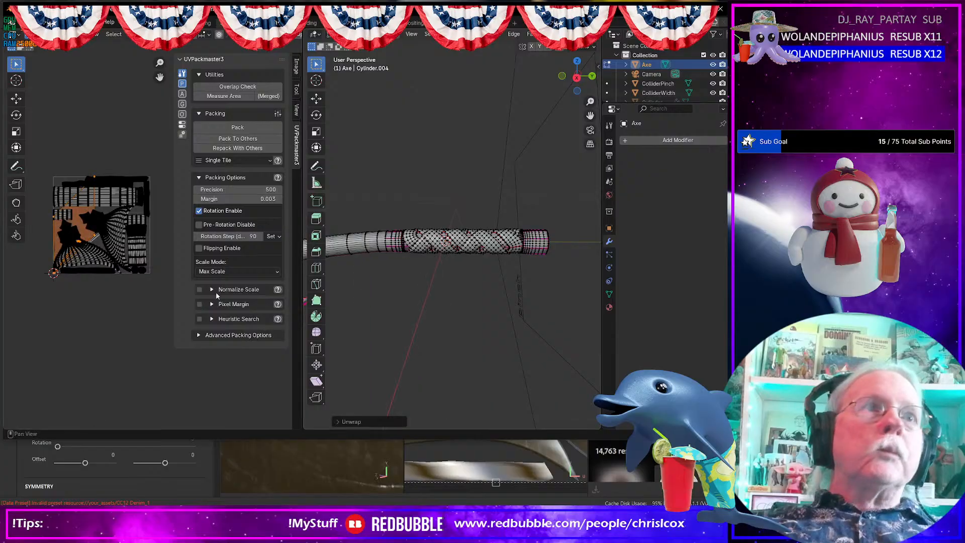
{"action": "key", "text": "a"}
{"action": "key", "text": "u"}
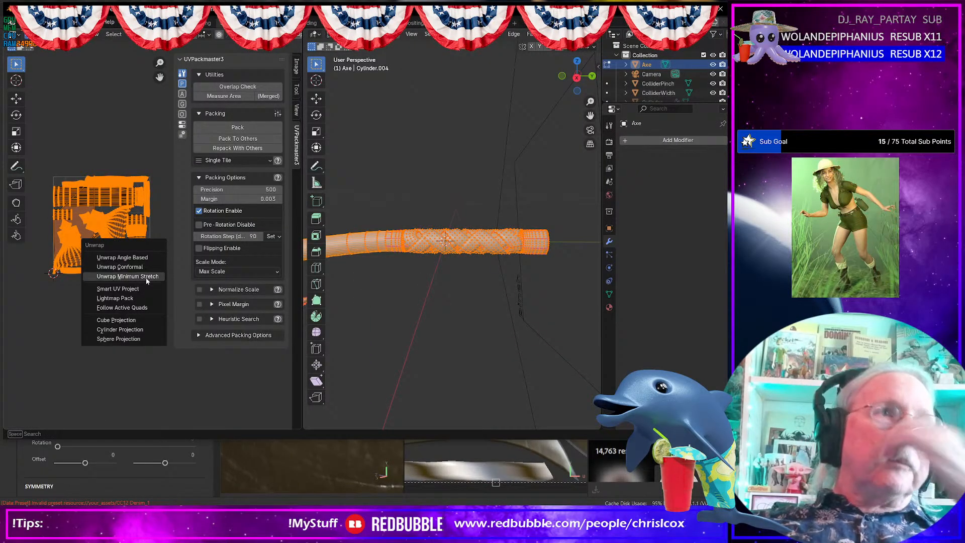
{"action": "left_click", "coordinate": [146, 277]}
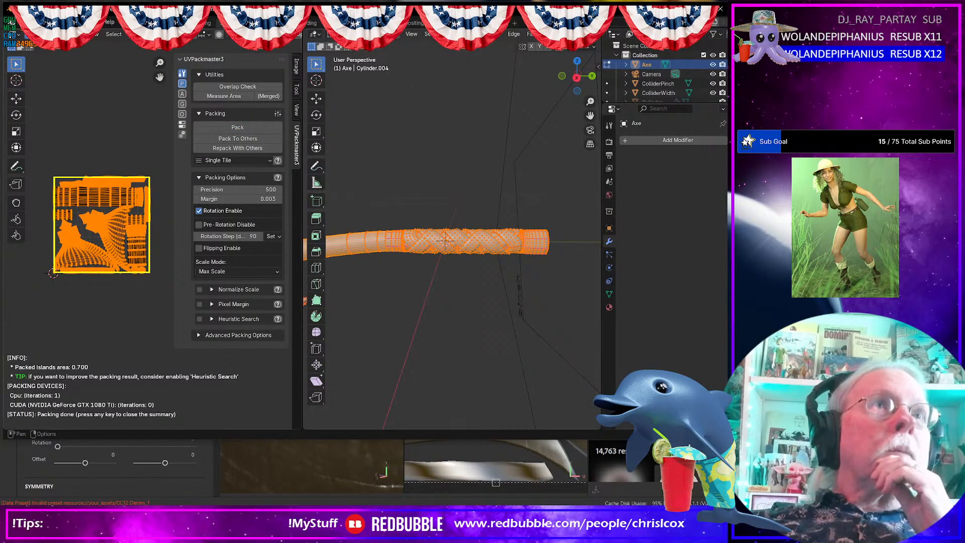
- Return to the Layout workspace and export the selected axe without materials, overwriting Feral Fury Axe NM.obj
{"action": "left_click", "coordinate": [135, 22]}
{"action": "scroll", "coordinate": [262, 206], "scroll_direction": "down", "scroll_amount": 10}
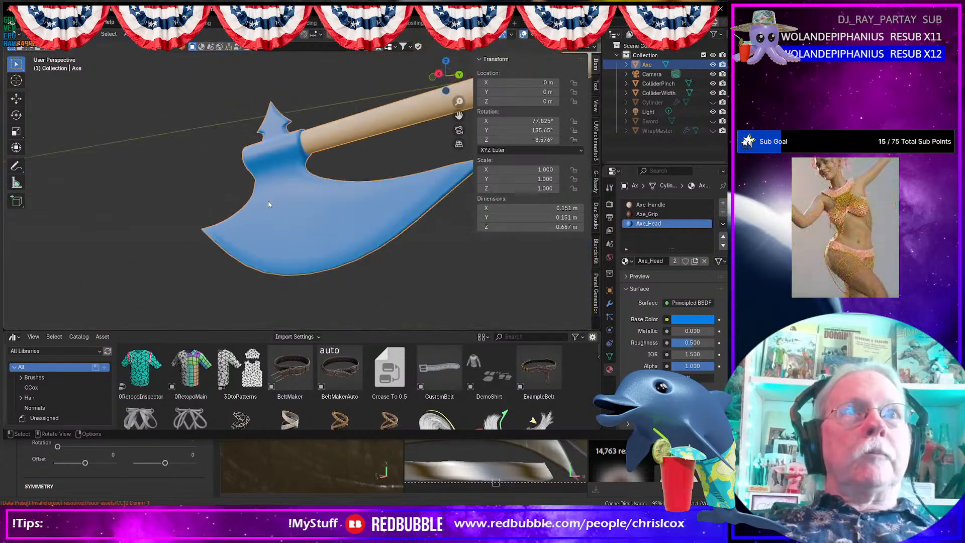
{"action": "middle_click_drag", "start_coordinate": [267, 201], "coordinate": [218, 245]}
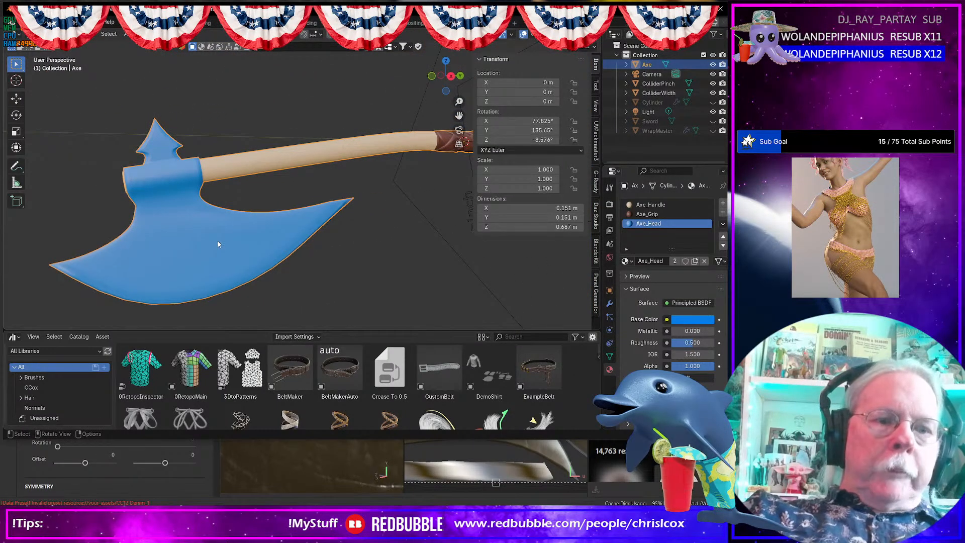
{"action": "key", "text": "ctrl+shift+e"}
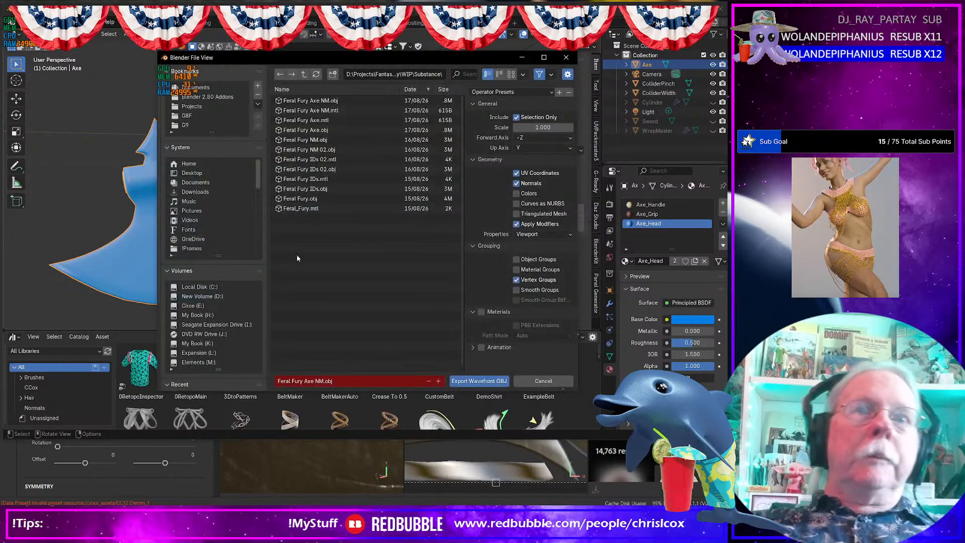
{"action": "left_click", "coordinate": [479, 381]}
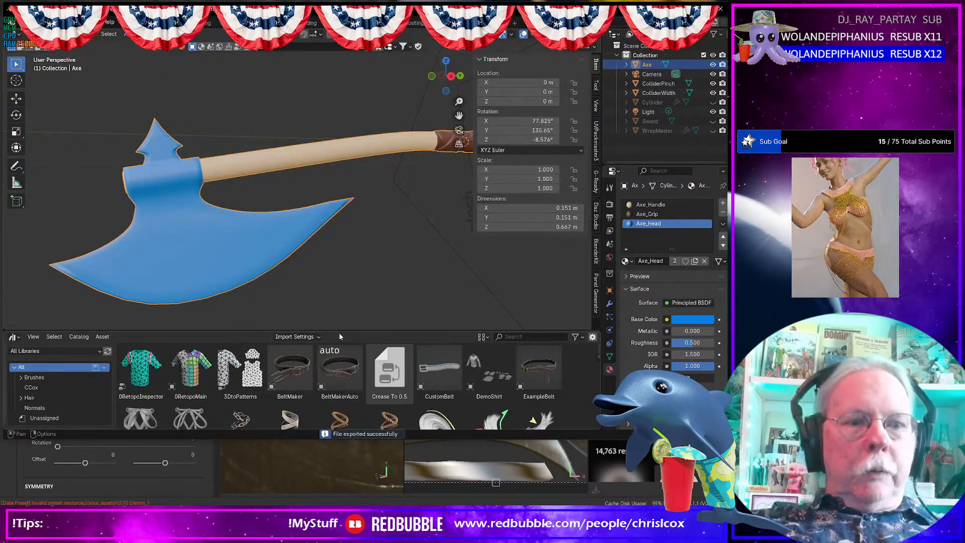
- Export the selected axe again with Materials enabled, overwriting Feral Fury Axe.obj
{"action": "key", "text": "ctrl+shift+e"}
{"action": "left_click", "coordinate": [481, 312]}
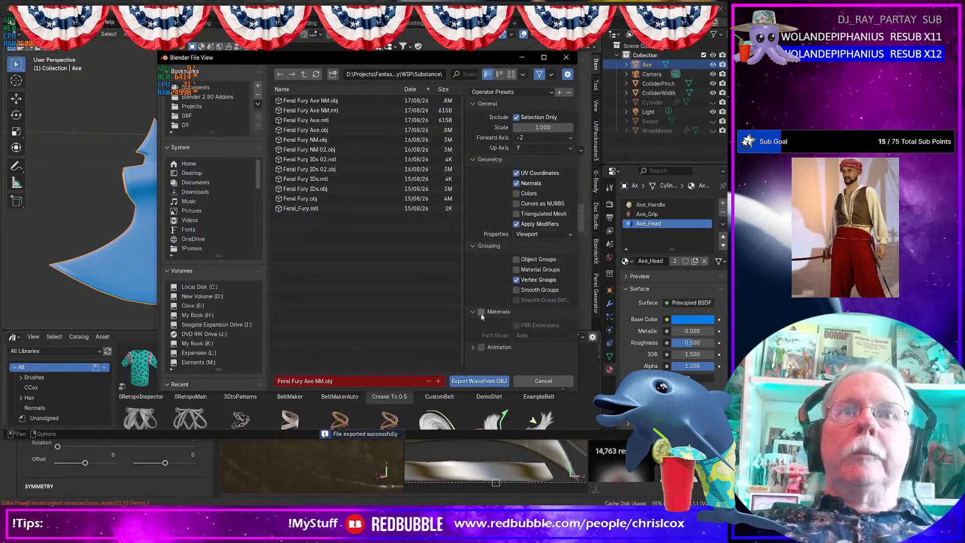
{"action": "left_click", "coordinate": [324, 130]}
{"action": "double_click", "coordinate": [324, 131]}
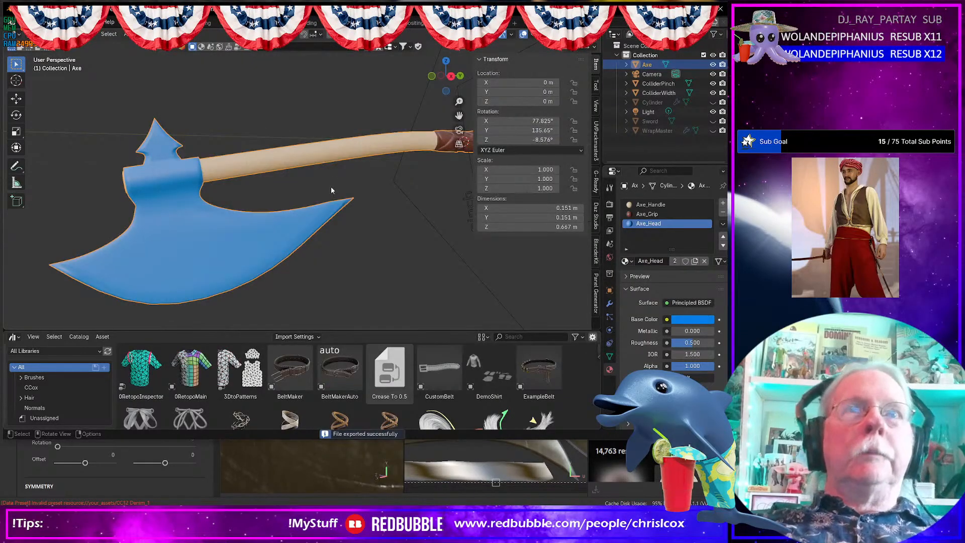
- Switch to Substance 3D Painter and inspect the steel blade surface just below the handle socket
{"action": "key", "text": "alt+Tab"}
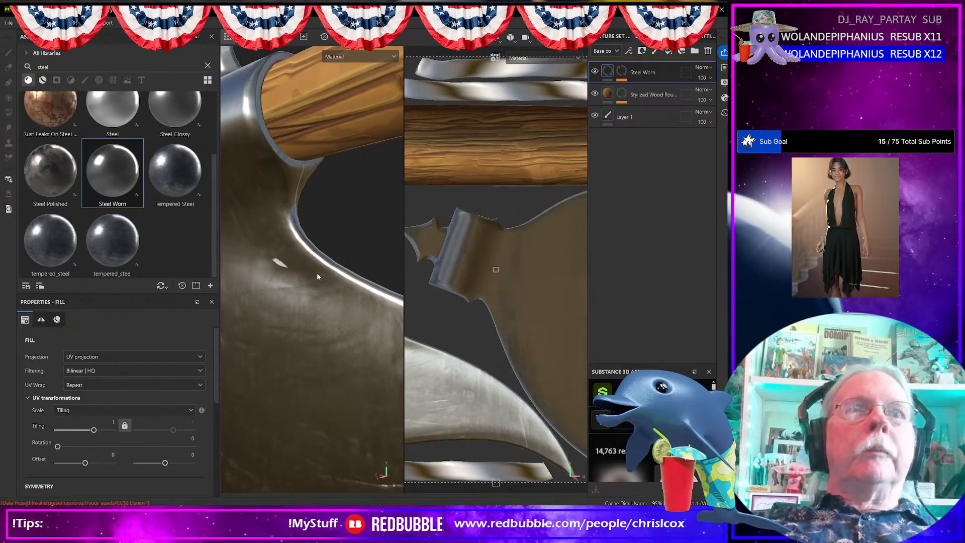
{"action": "scroll", "coordinate": [316, 273], "scroll_direction": "down", "scroll_amount": 5}
{"action": "left_click", "coordinate": [304, 274]}
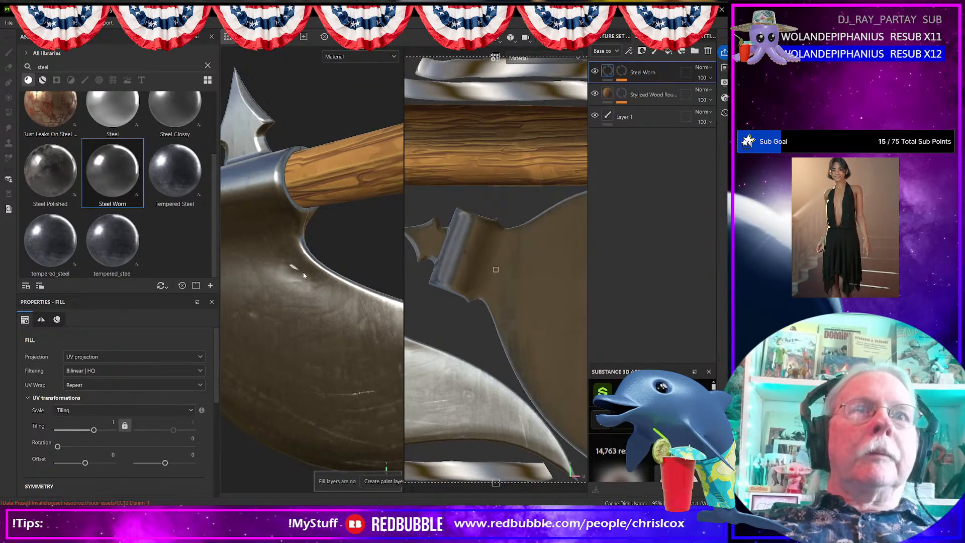
{"action": "left_click_drag", "start_coordinate": [311, 285], "coordinate": [345, 279], "text": "alt"}
{"action": "scroll", "coordinate": [345, 279], "scroll_direction": "up", "scroll_amount": 3}
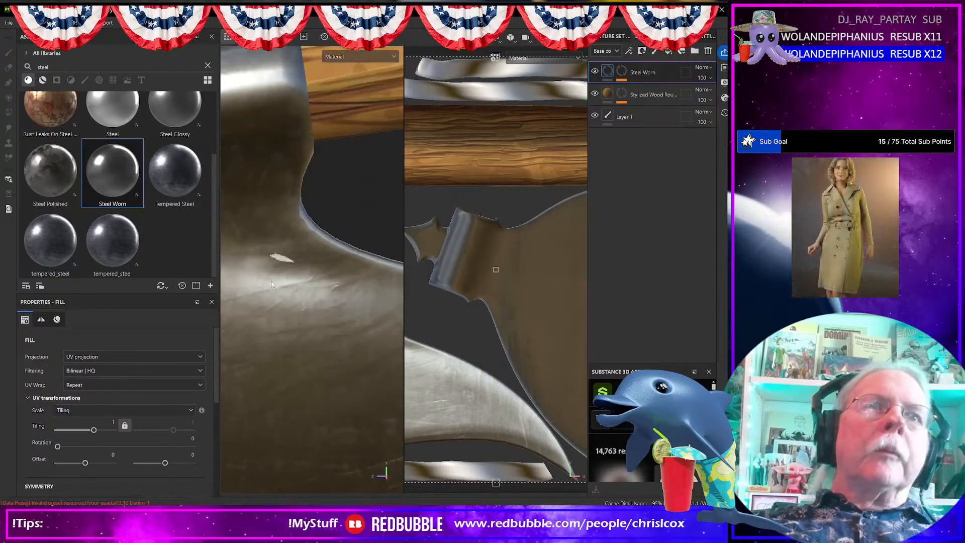
{"action": "left_click_drag", "start_coordinate": [272, 282], "coordinate": [317, 246], "text": "alt"}
{"action": "scroll", "coordinate": [283, 269], "scroll_direction": "down", "scroll_amount": 3}
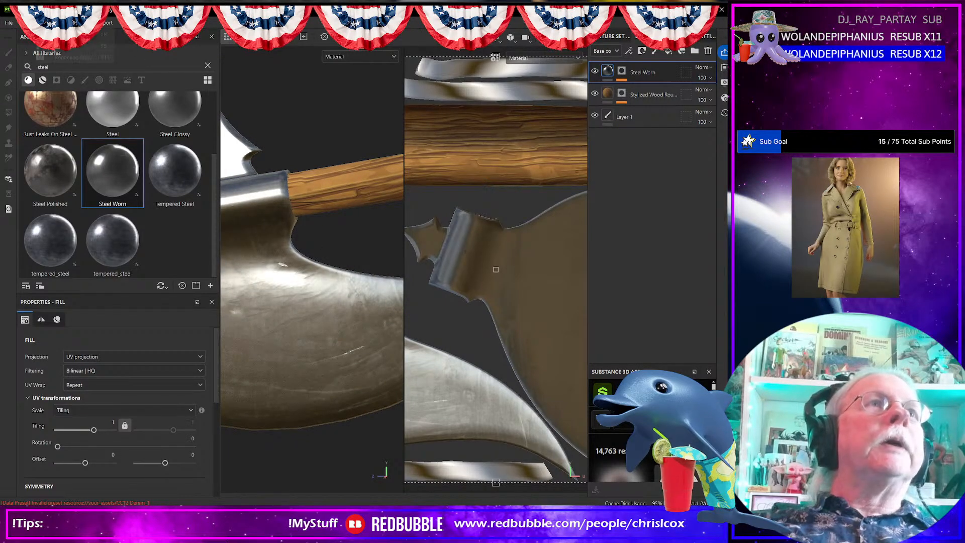
- Enter baking mode and rebake the ID map from the high-poly Feral Fury Axe.obj
{"action": "key", "text": "F8"}
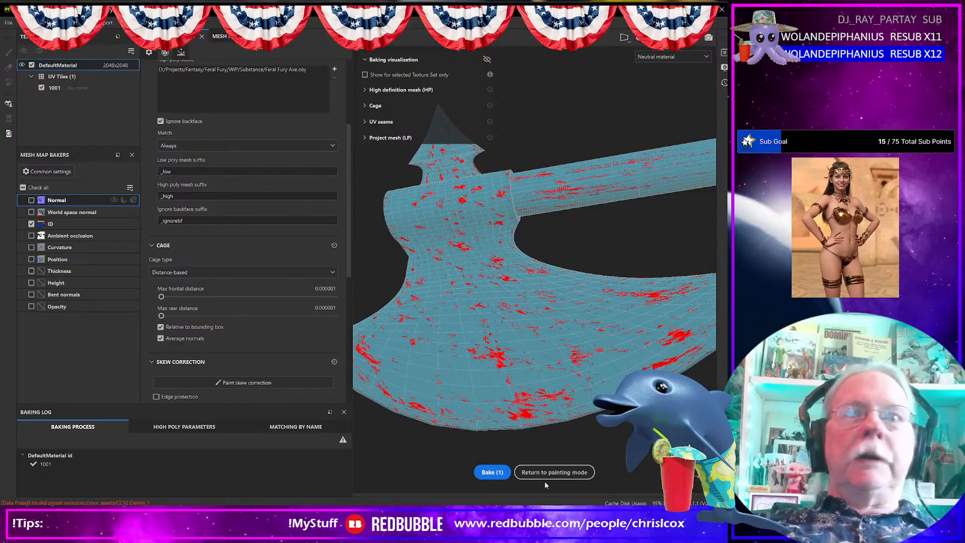
{"action": "left_click", "coordinate": [490, 473]}
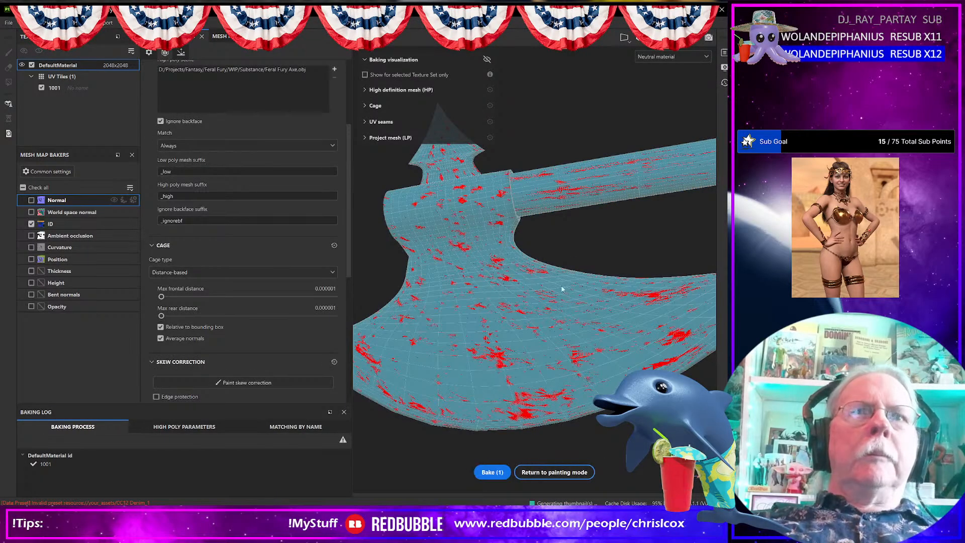
- Exclude the ID map from the bake and enable Normal, World space normal, Ambient occlusion, Curvature and Position
{"action": "left_click", "coordinate": [31, 224]}
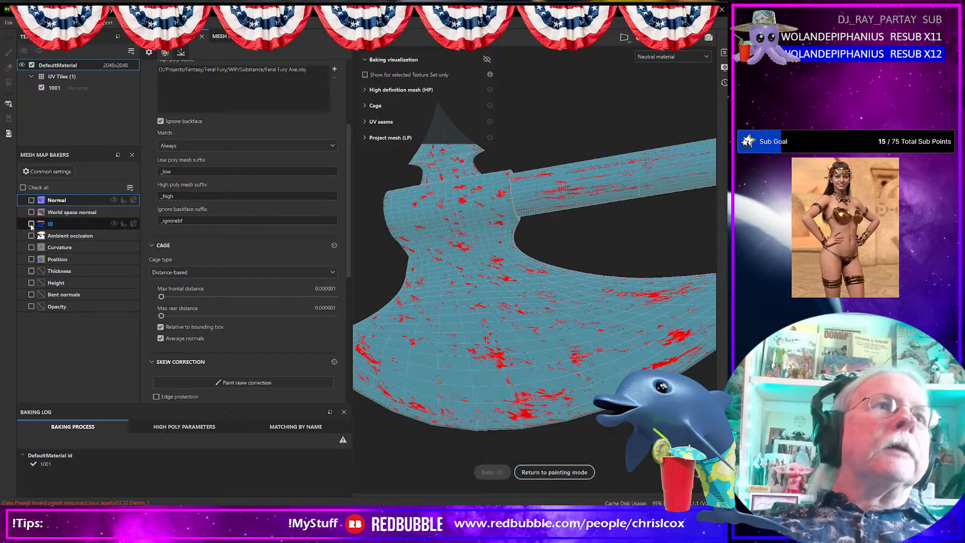
{"action": "left_click", "coordinate": [32, 259]}
{"action": "left_click", "coordinate": [32, 247]}
{"action": "left_click", "coordinate": [31, 236]}
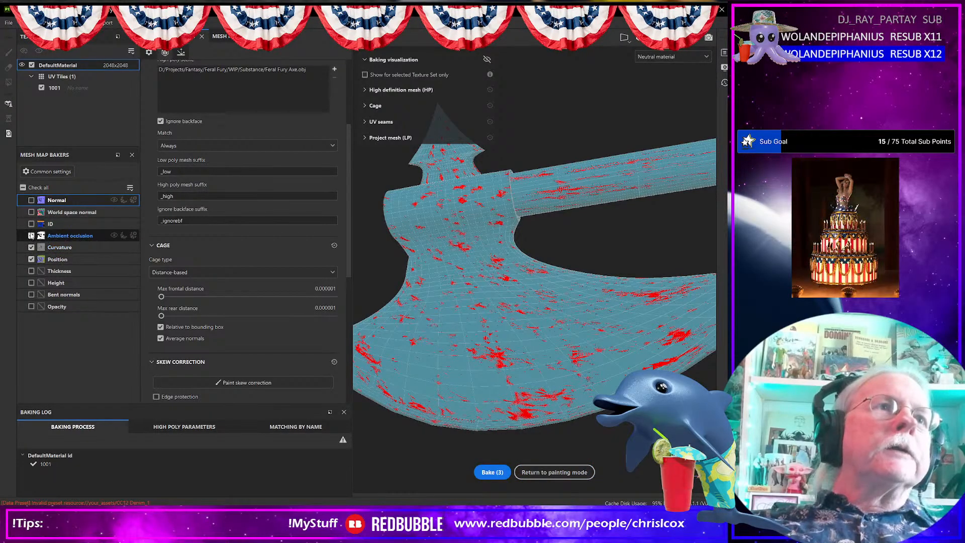
{"action": "left_click", "coordinate": [31, 212]}
{"action": "left_click", "coordinate": [31, 200]}
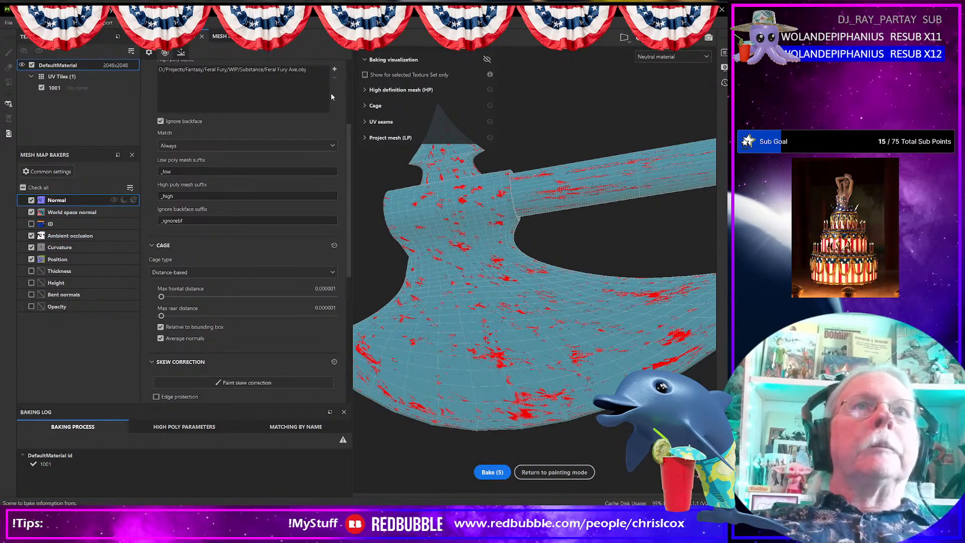
- Remove Feral Fury Axe.obj from the high-poly scene, set the output size to 2048, and bake the enabled mesh maps
{"action": "left_click", "coordinate": [306, 72]}
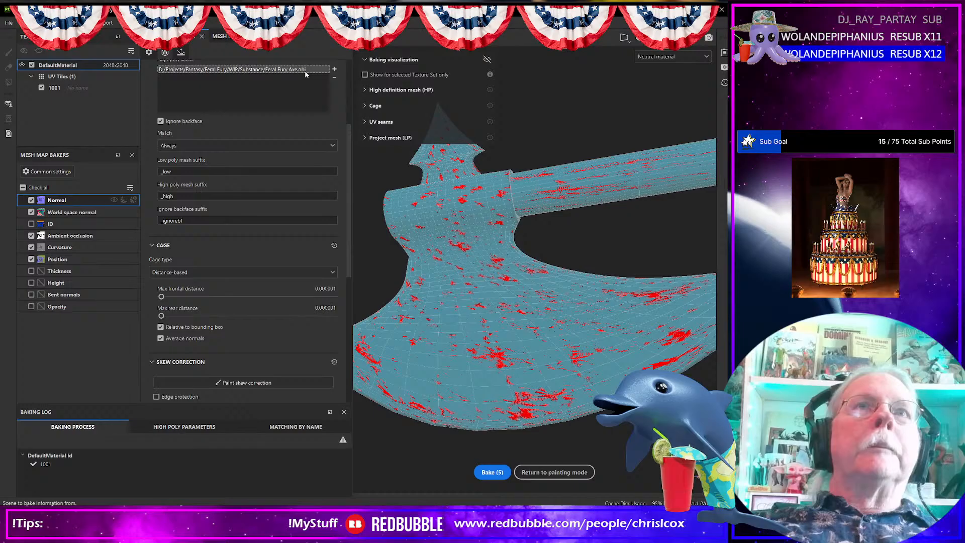
{"action": "left_click", "coordinate": [335, 80]}
{"action": "scroll", "coordinate": [291, 156], "scroll_direction": "up", "scroll_amount": 3}
{"action": "left_click", "coordinate": [212, 112]}
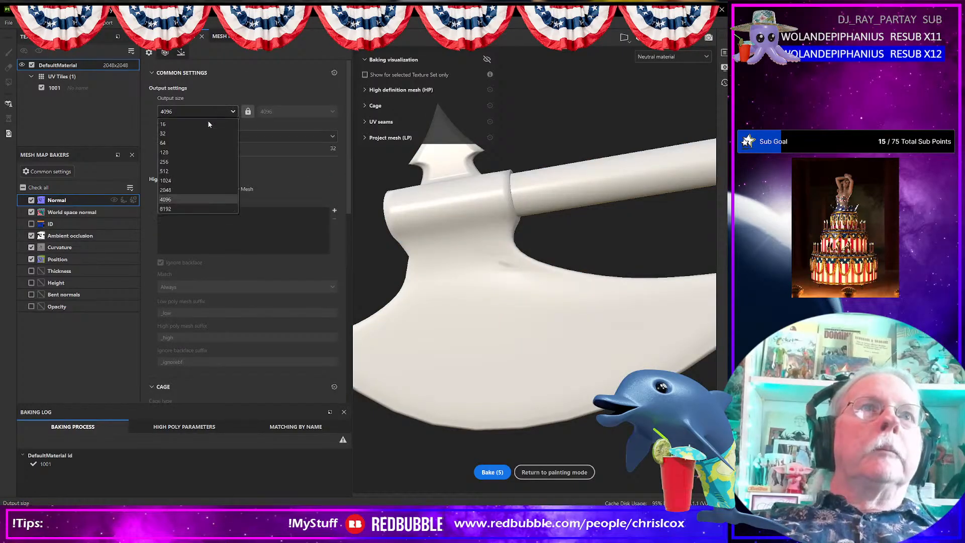
{"action": "left_click", "coordinate": [180, 190]}
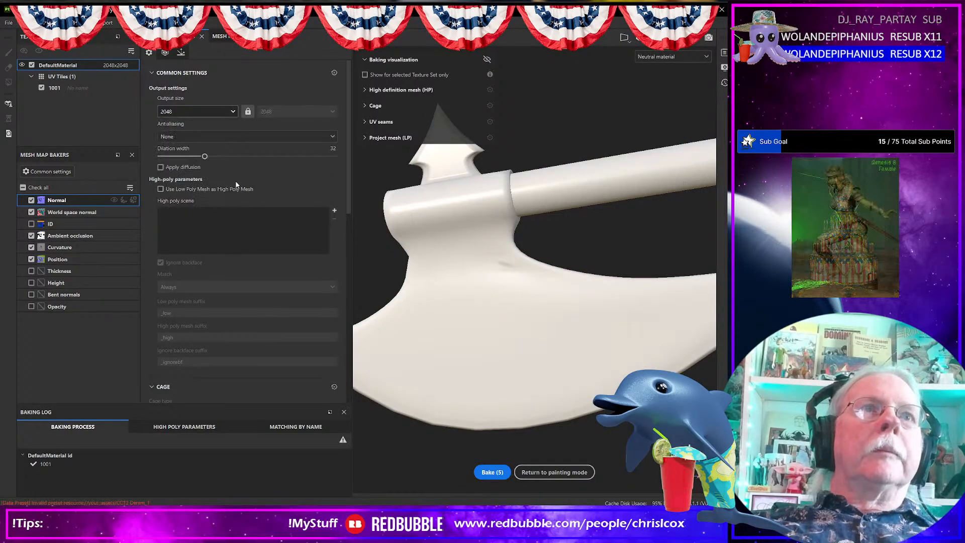
{"action": "left_click", "coordinate": [506, 473]}
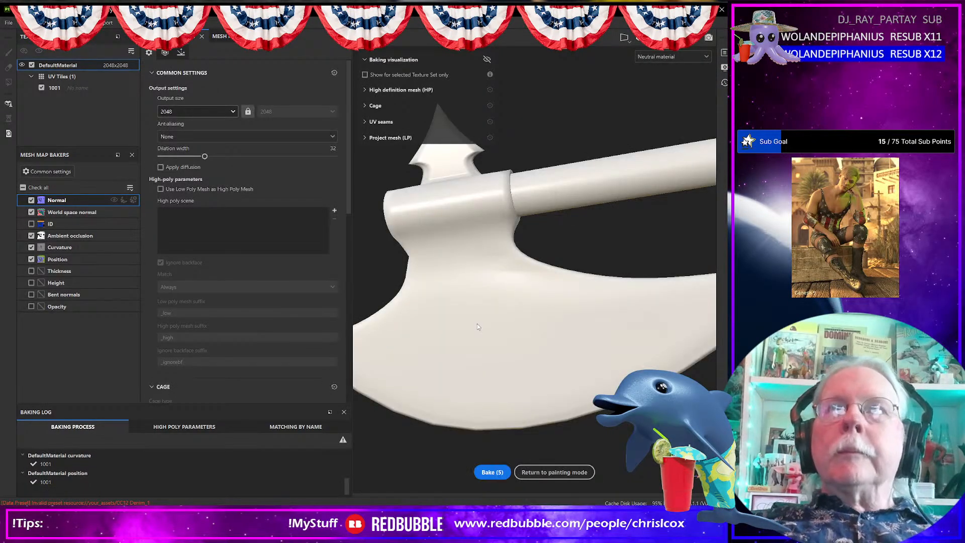
- Inspect the baked axe head and return to painting mode with the handle's wrapped grip in view
{"action": "key", "text": "f"}
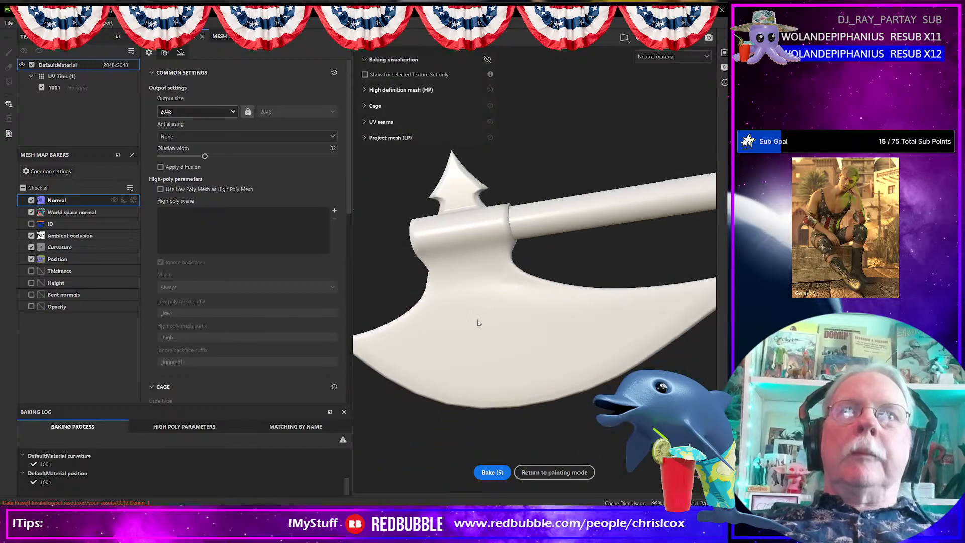
{"action": "left_click_drag", "start_coordinate": [502, 325], "coordinate": [560, 290], "text": "alt"}
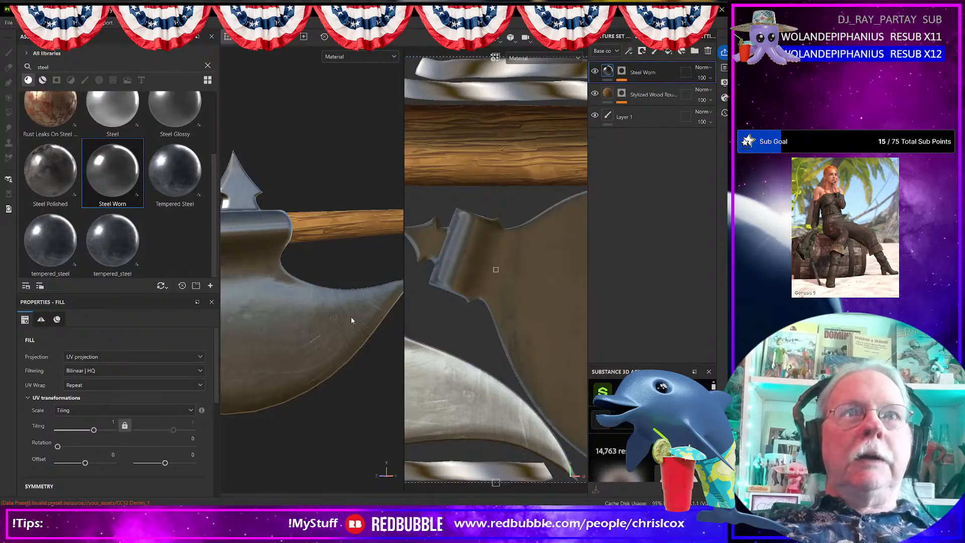
{"action": "scroll", "coordinate": [342, 318], "scroll_direction": "down", "scroll_amount": 3}
{"action": "left_click_drag", "start_coordinate": [341, 320], "coordinate": [224, 341], "text": "alt"}
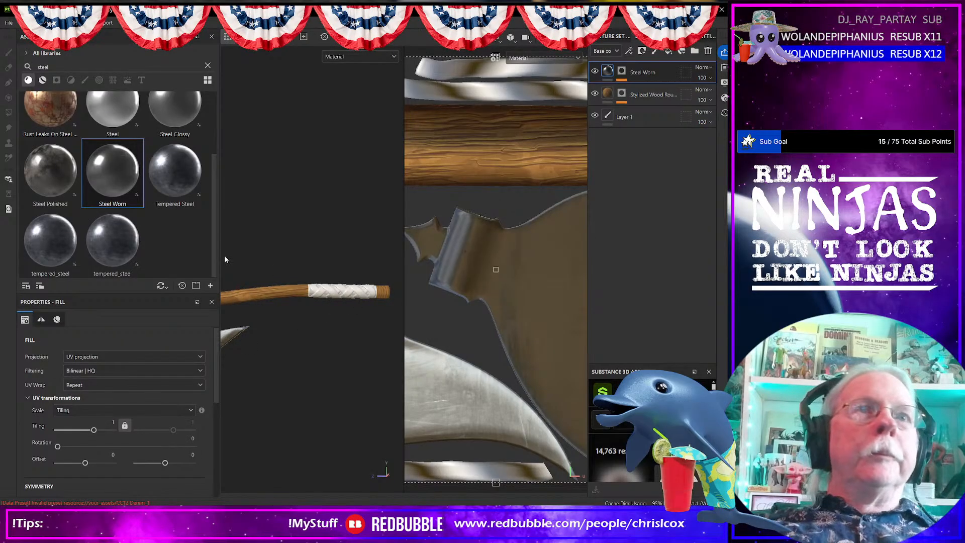
- Search the assets for "leather" and apply the Leather Stylized smart material to the handle's wrapped grip only
{"action": "left_click", "coordinate": [63, 64]}
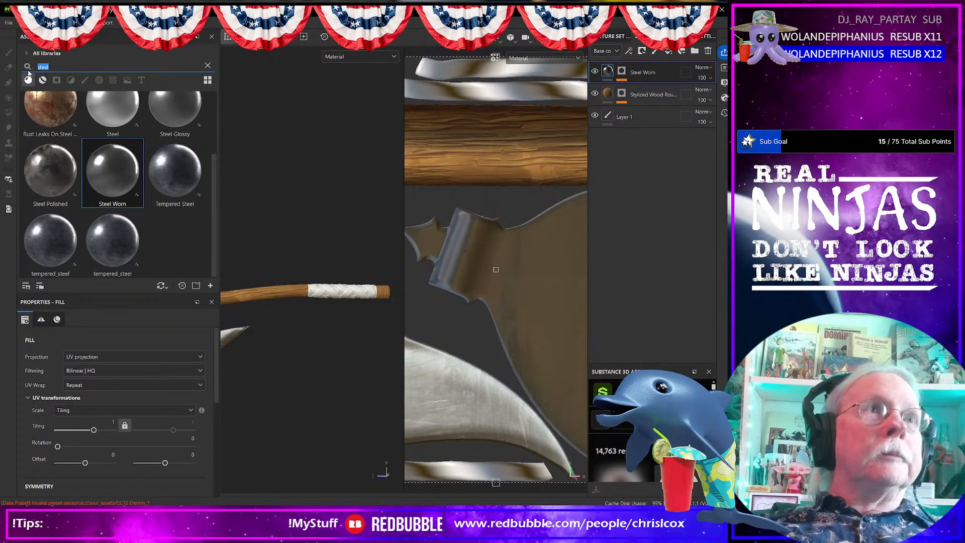
{"action": "type", "text": "le"}
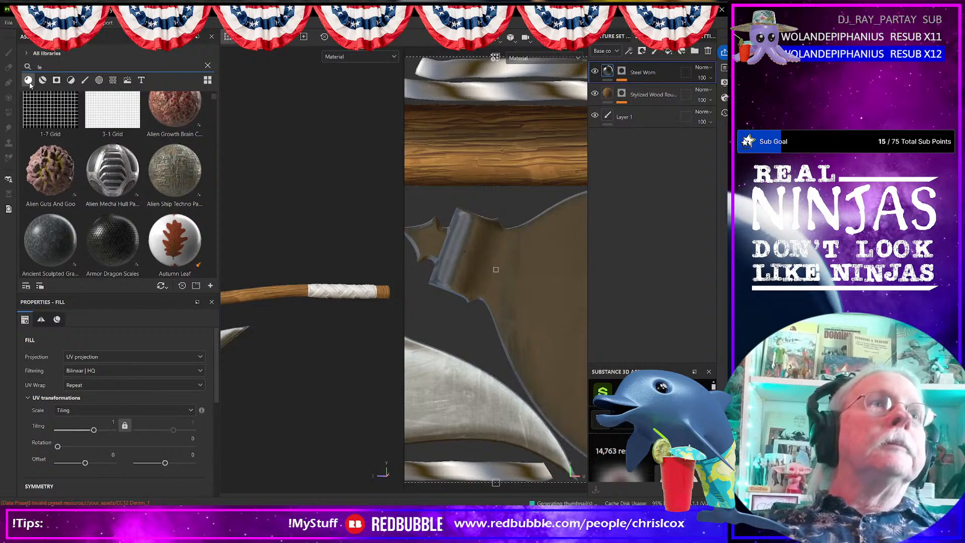
{"action": "type", "text": "ather"}
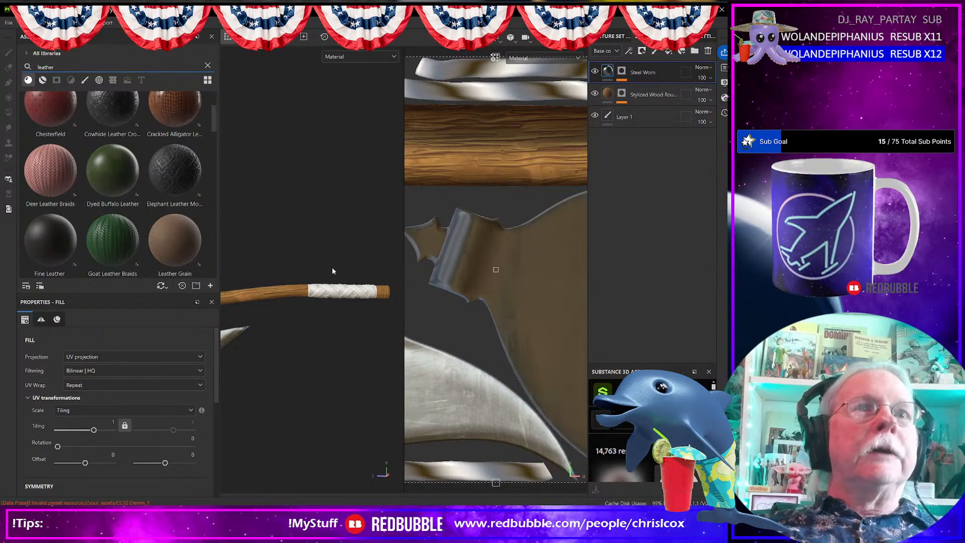
{"action": "scroll", "coordinate": [179, 245], "scroll_direction": "up", "scroll_amount": 2}
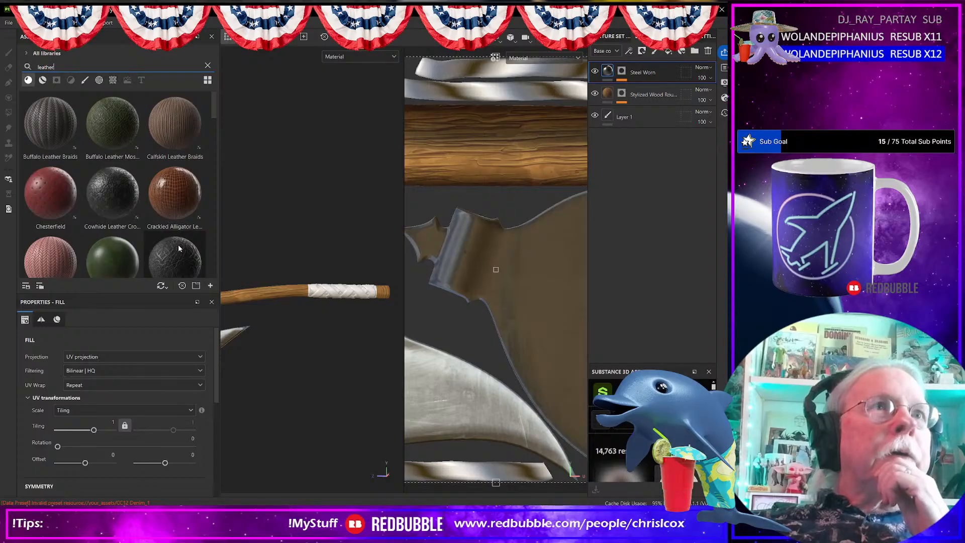
{"action": "left_click", "coordinate": [42, 81]}
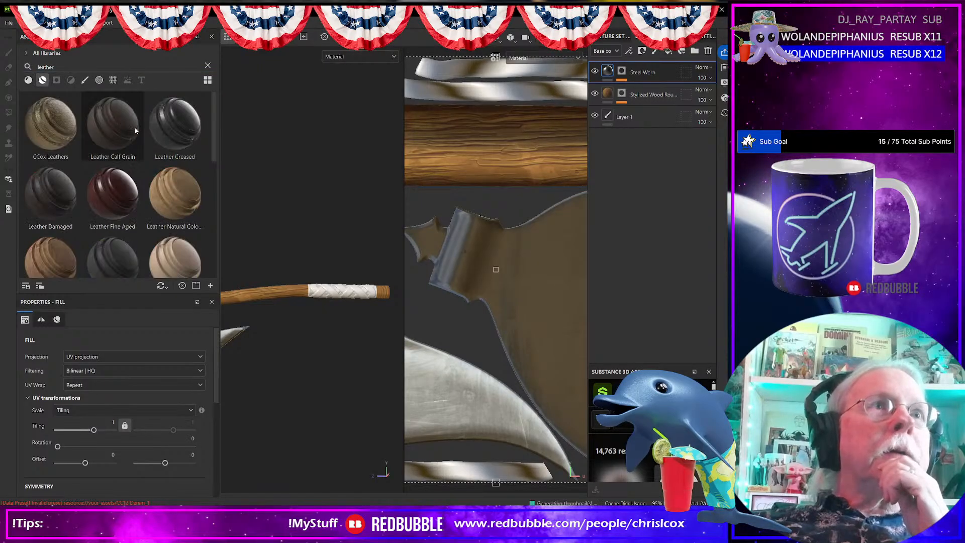
{"action": "scroll", "coordinate": [171, 191], "scroll_direction": "down", "scroll_amount": 3}
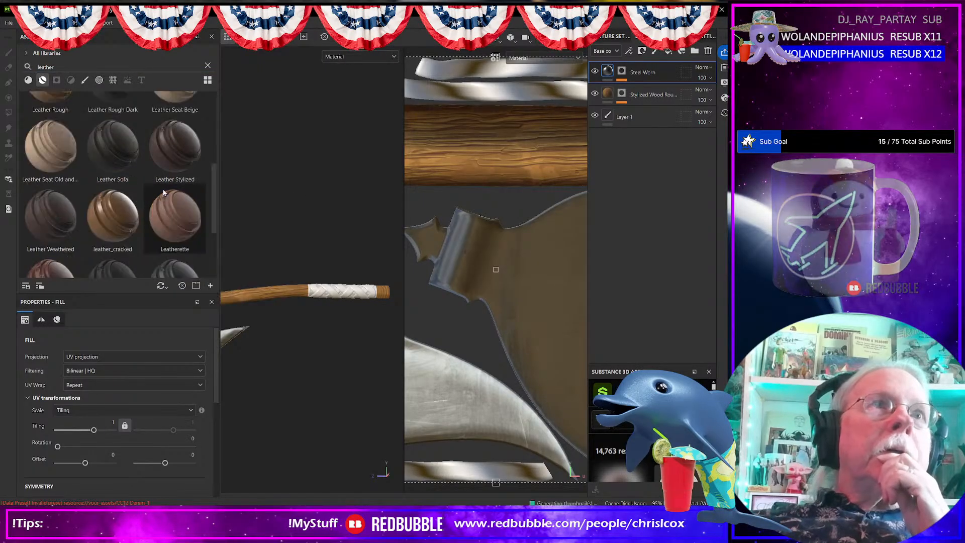
{"action": "left_click_drag", "start_coordinate": [167, 140], "coordinate": [348, 288]}
- Examine the leather grip wrap and the wooden handle end on the 3D model
{"action": "scroll", "coordinate": [348, 289], "scroll_direction": "up", "scroll_amount": 3}
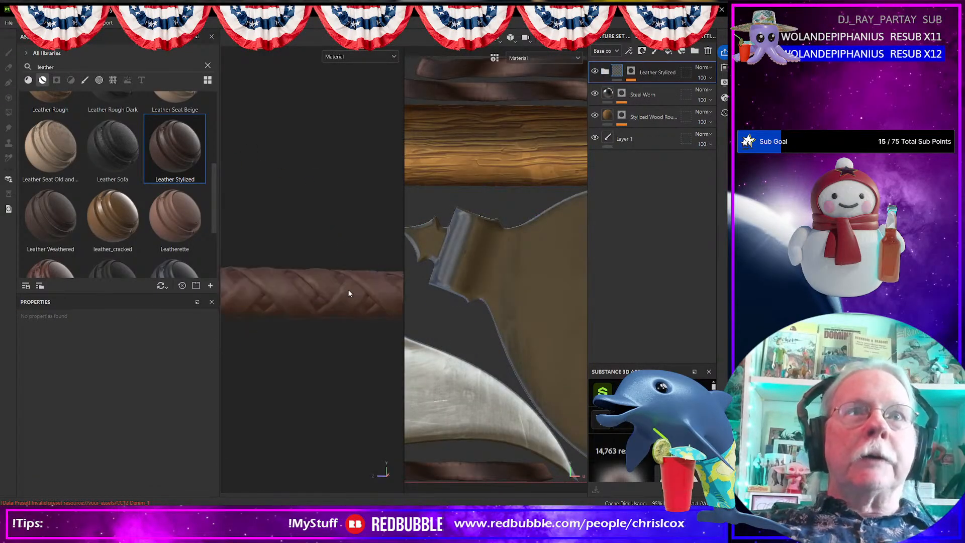
{"action": "scroll", "coordinate": [348, 289], "scroll_direction": "down", "scroll_amount": 5}
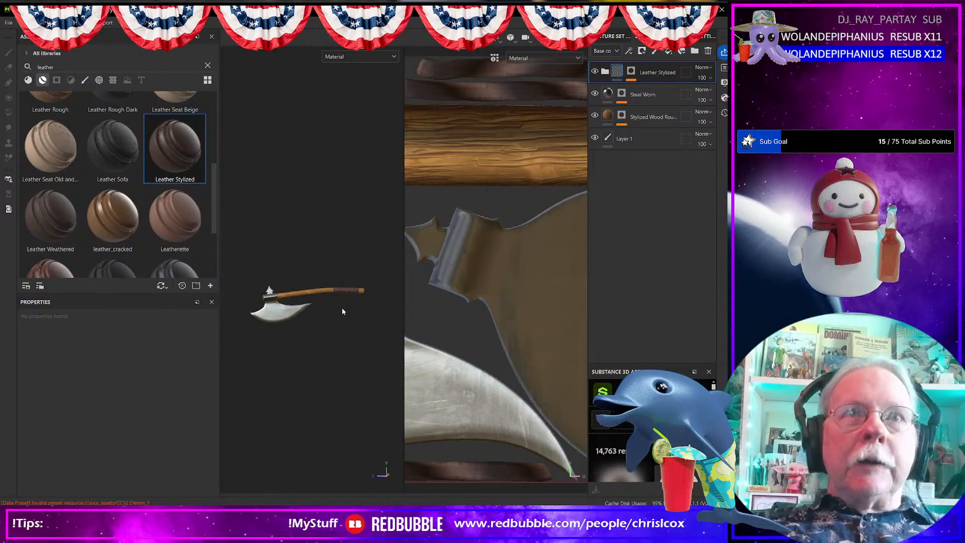
{"action": "scroll", "coordinate": [346, 297], "scroll_direction": "up", "scroll_amount": 2}
{"action": "scroll", "coordinate": [347, 291], "scroll_direction": "up", "scroll_amount": 2}
{"action": "left_click_drag", "start_coordinate": [347, 289], "coordinate": [341, 359], "text": "alt"}
{"action": "scroll", "coordinate": [301, 351], "scroll_direction": "down", "scroll_amount": 5}
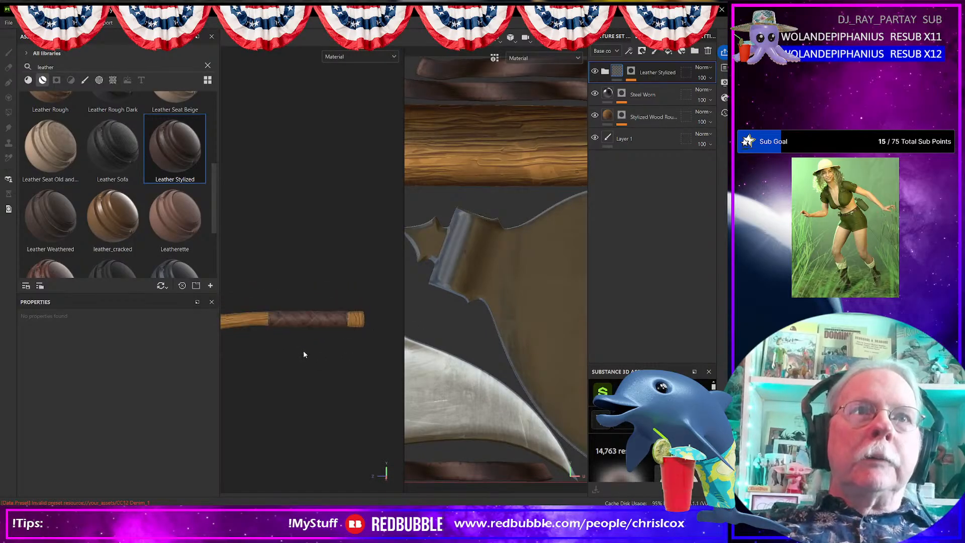
{"action": "scroll", "coordinate": [304, 349], "scroll_direction": "up", "scroll_amount": 5}
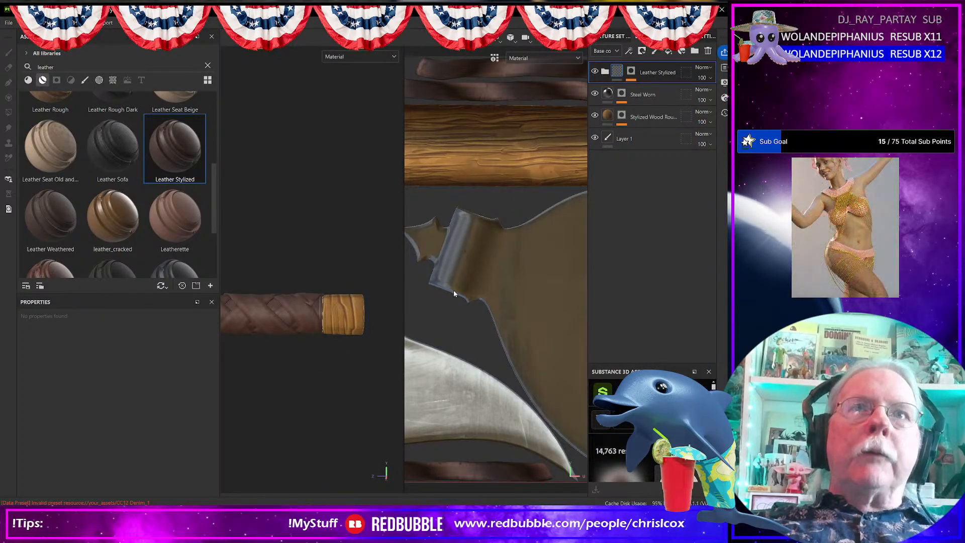
- Examine the wood grain and leather on the grip and handle-end UV islands in the 2D view
{"action": "scroll", "coordinate": [491, 285], "scroll_direction": "up", "scroll_amount": 3}
{"action": "scroll", "coordinate": [493, 285], "scroll_direction": "down", "scroll_amount": 8}
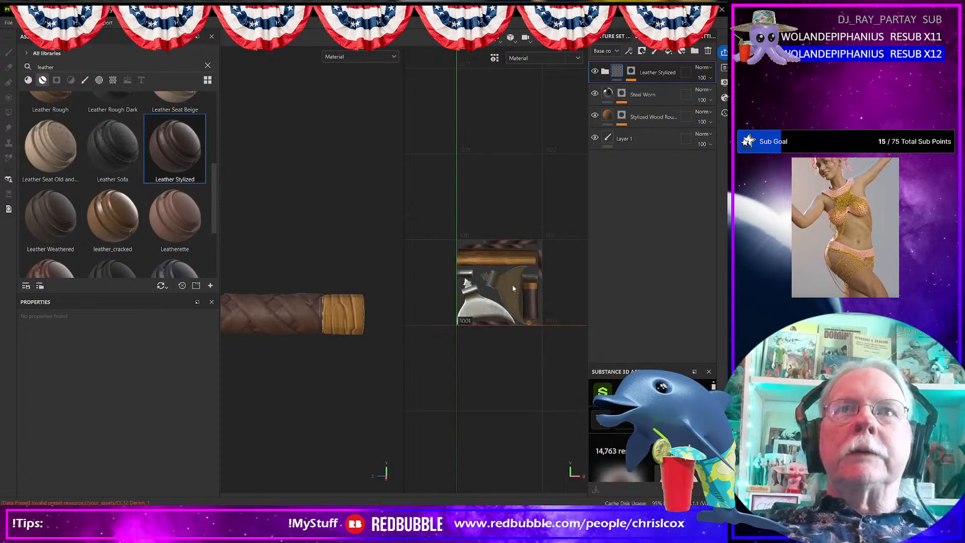
{"action": "scroll", "coordinate": [514, 285], "scroll_direction": "up", "scroll_amount": 6}
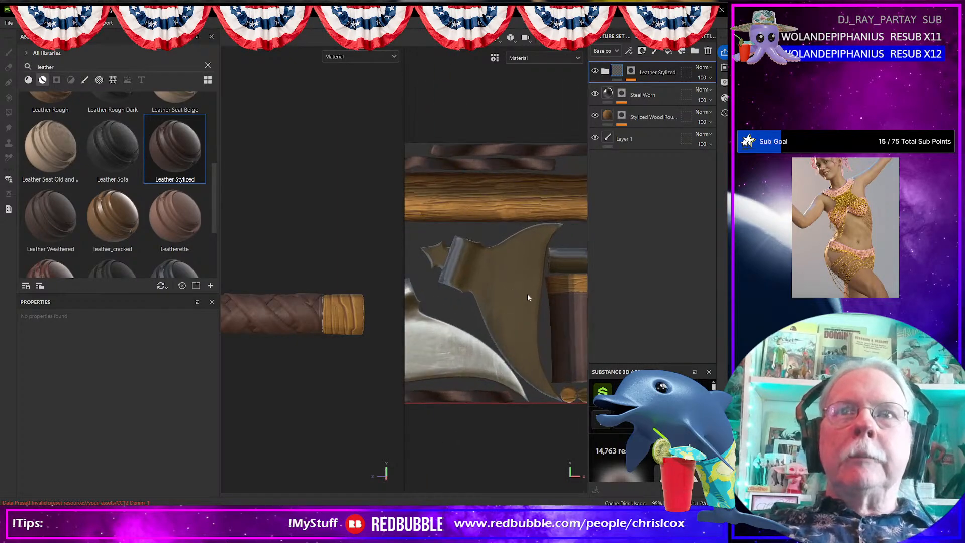
{"action": "middle_click_drag", "start_coordinate": [527, 294], "coordinate": [453, 298]}
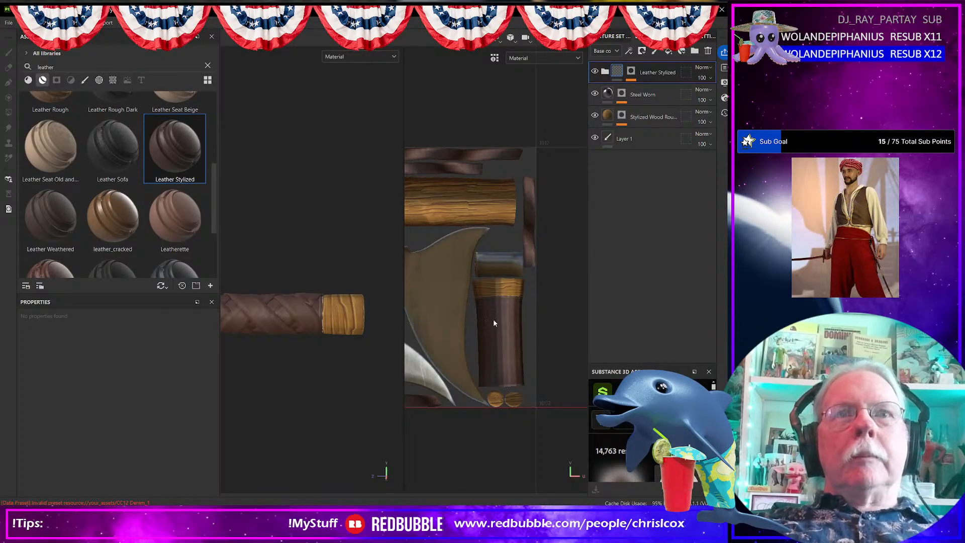
{"action": "scroll", "coordinate": [494, 321], "scroll_direction": "up", "scroll_amount": 8}
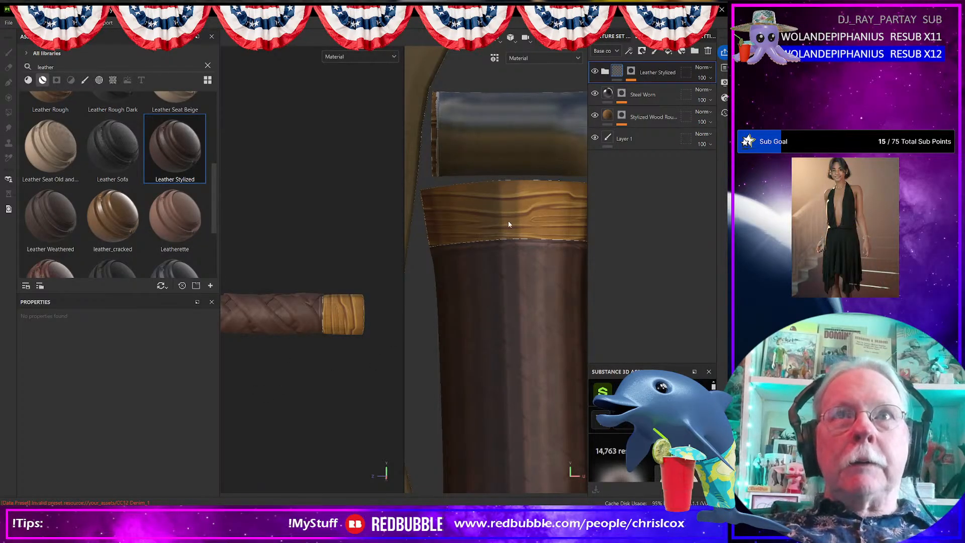
{"action": "scroll", "coordinate": [522, 237], "scroll_direction": "down", "scroll_amount": 6}
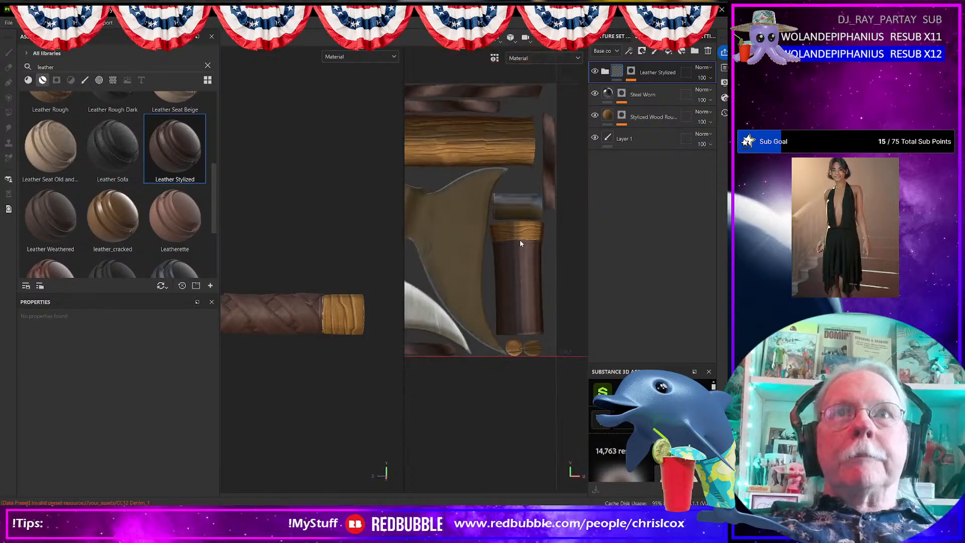
{"action": "scroll", "coordinate": [521, 244], "scroll_direction": "down", "scroll_amount": 2}
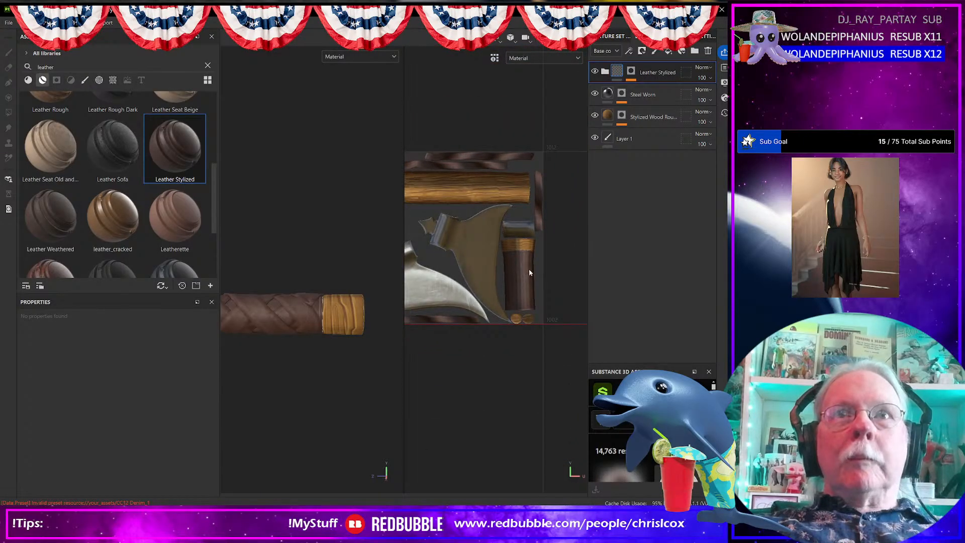
{"action": "scroll", "coordinate": [520, 256], "scroll_direction": "up", "scroll_amount": 3}
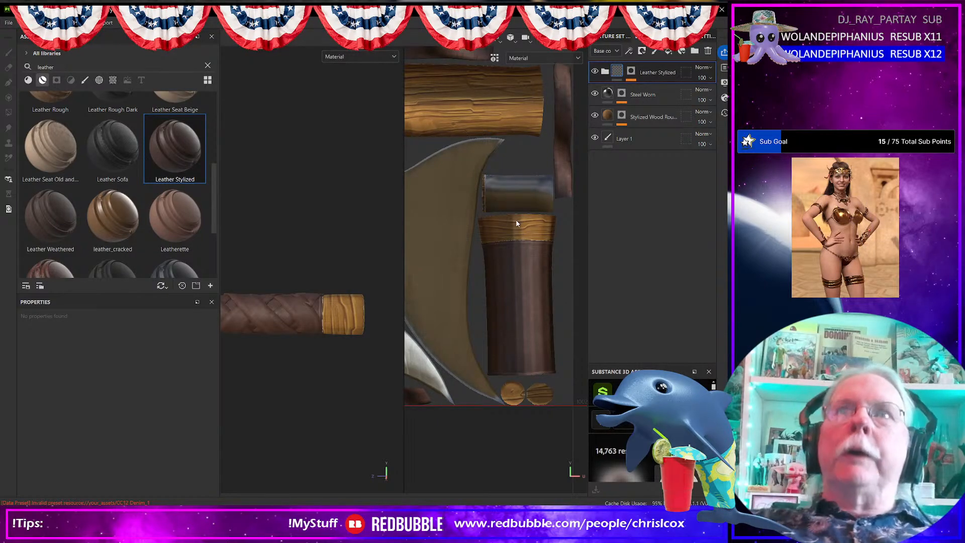
- Duplicate the Stylized Wood layer and hide the lower of the two copies
{"action": "left_click", "coordinate": [657, 117]}
{"action": "right_click", "coordinate": [657, 116]}
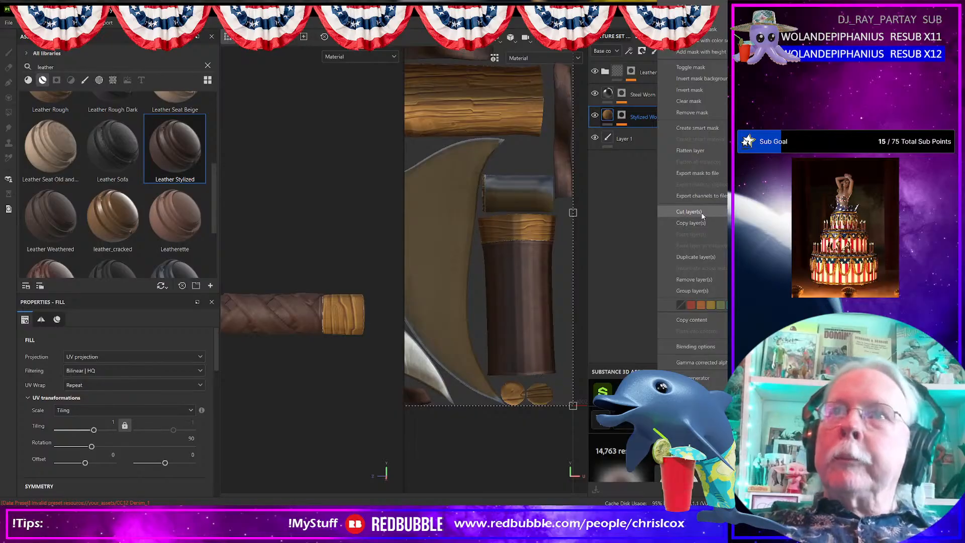
{"action": "left_click", "coordinate": [716, 258]}
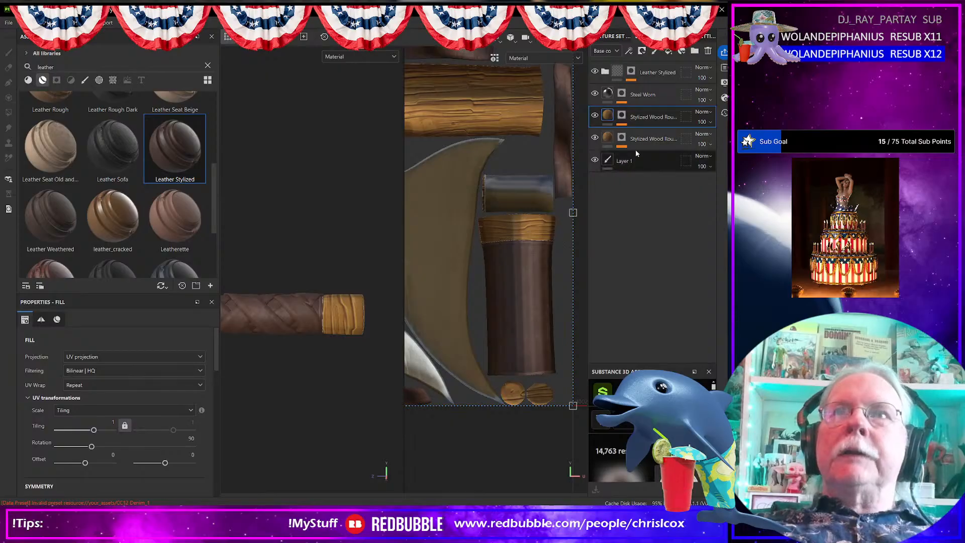
{"action": "left_click", "coordinate": [595, 137]}
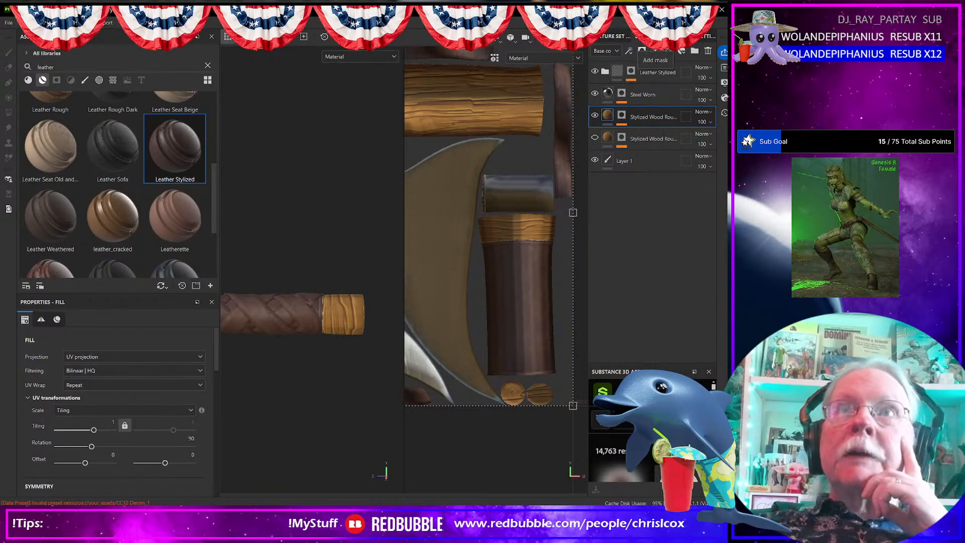
- Replace the mask on the upper Stylized Wood layer with a white mask and select that mask
{"action": "left_click", "coordinate": [642, 51]}
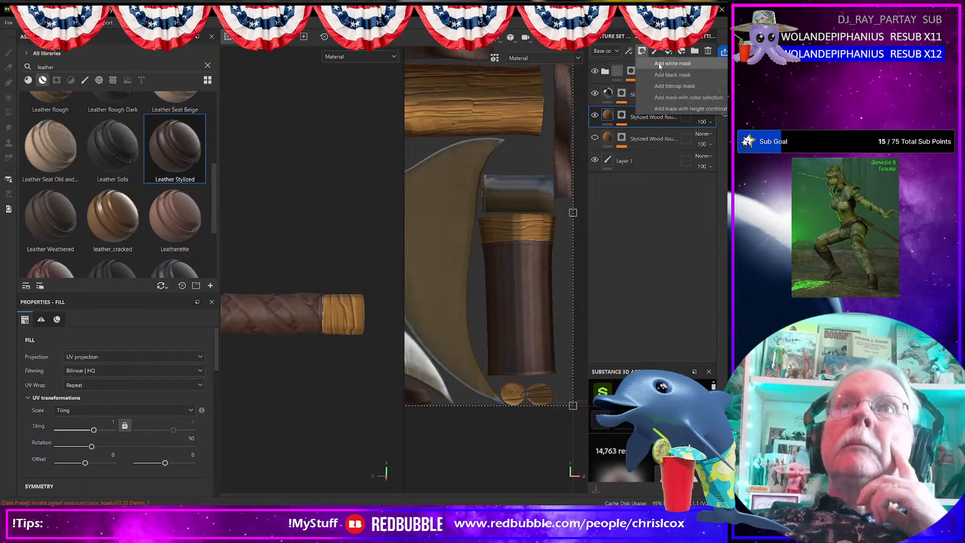
{"action": "left_click", "coordinate": [664, 65]}
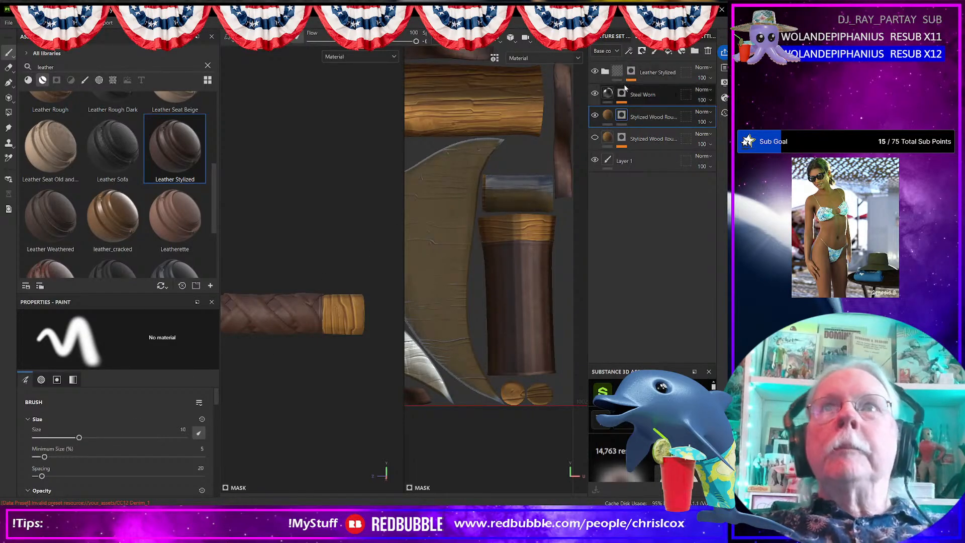
{"action": "left_click", "coordinate": [622, 115]}
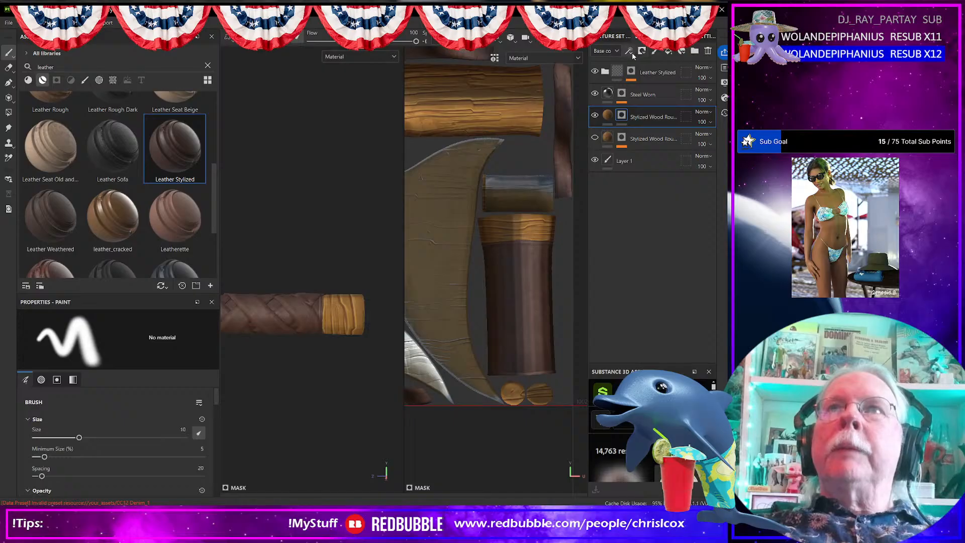
- Add a Paint effect to the upper Stylized Wood layer's mask, mask out the handle end, and unhide the lower copy
{"action": "left_click", "coordinate": [632, 53]}
{"action": "left_click", "coordinate": [650, 77]}
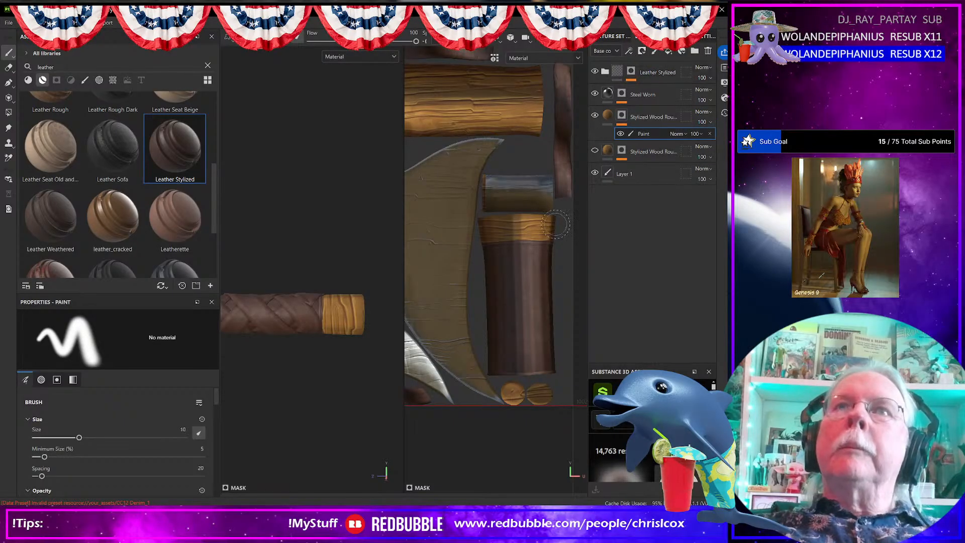
{"action": "mouse_move", "coordinate": [500, 215]}
{"action": "left_mouse_down"}
{"action": "mouse_move", "coordinate": [490, 224]}
{"action": "mouse_move", "coordinate": [548, 223]}
{"action": "mouse_move", "coordinate": [547, 232]}
{"action": "mouse_move", "coordinate": [489, 232]}
{"action": "left_mouse_up"}
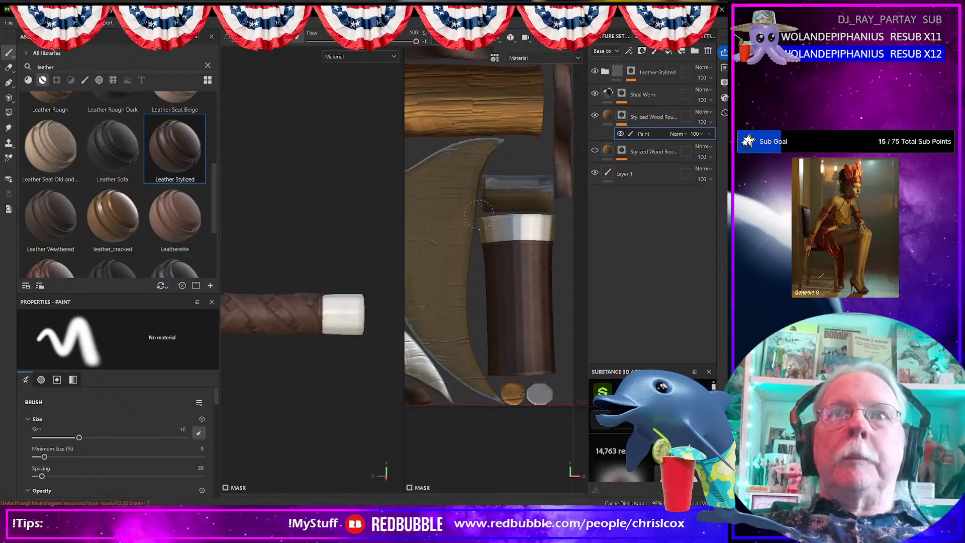
{"action": "left_click", "coordinate": [595, 150]}
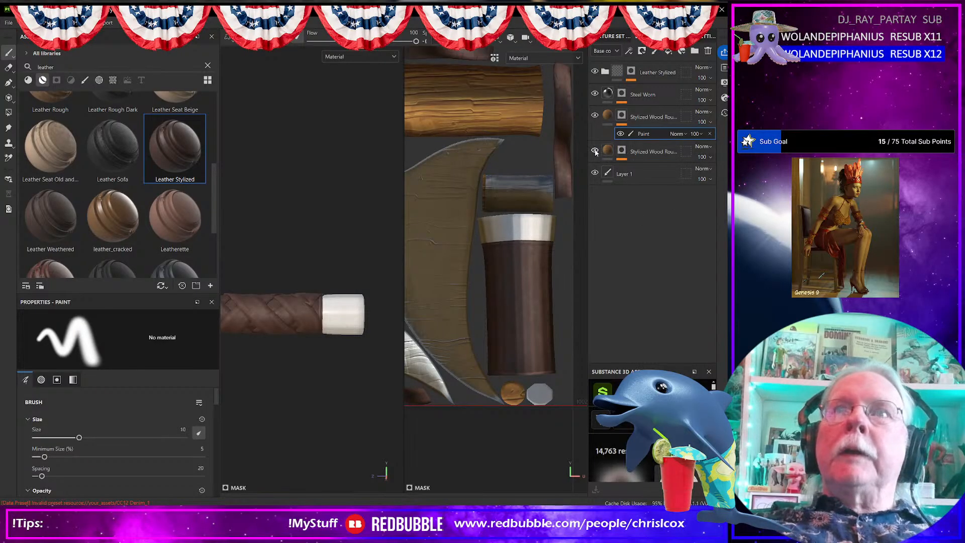
- Set the lower Stylized Wood layer's UV rotation to 0
{"action": "left_click", "coordinate": [608, 150]}
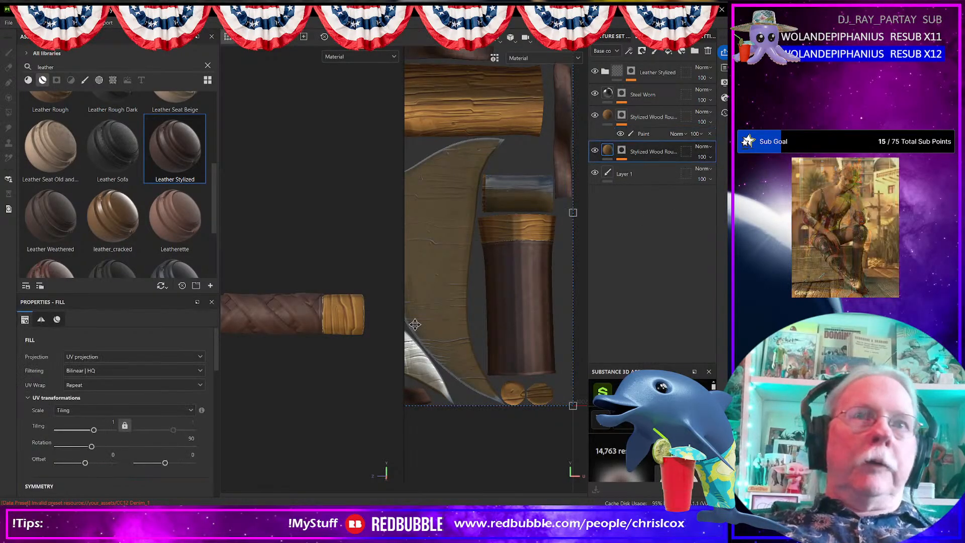
{"action": "scroll", "coordinate": [161, 387], "scroll_direction": "down", "scroll_amount": 3}
{"action": "scroll", "coordinate": [161, 401], "scroll_direction": "up", "scroll_amount": 3}
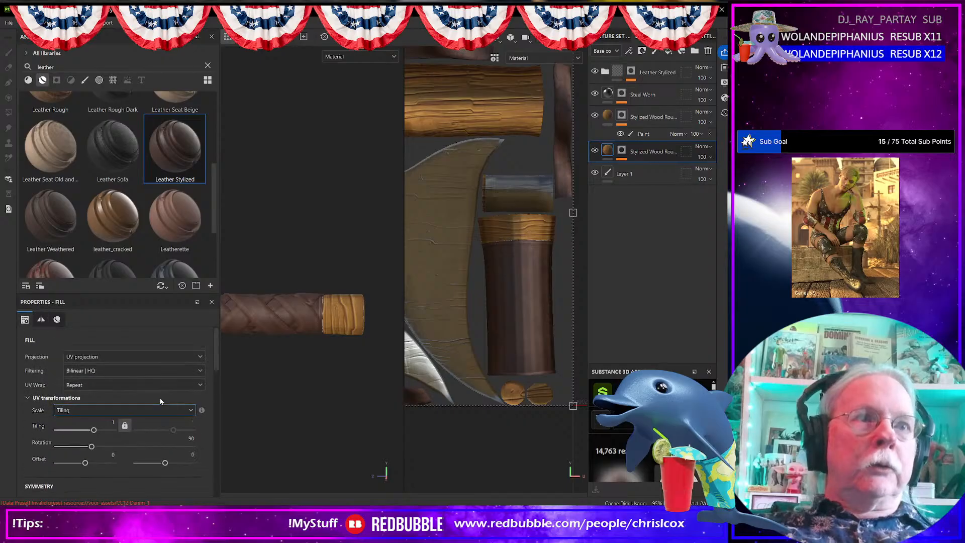
{"action": "left_click", "coordinate": [194, 438]}
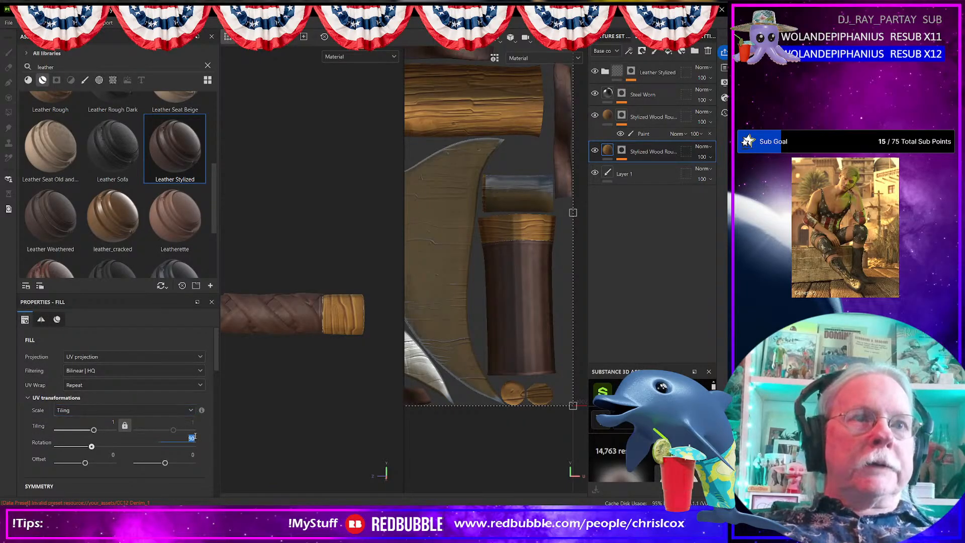
{"action": "type", "text": "0"}
{"action": "key", "text": "Return"}
- Examine the wooden handle and the Steel Worn surface of the axe head on the 3D model
{"action": "scroll", "coordinate": [337, 336], "scroll_direction": "down", "scroll_amount": 6}
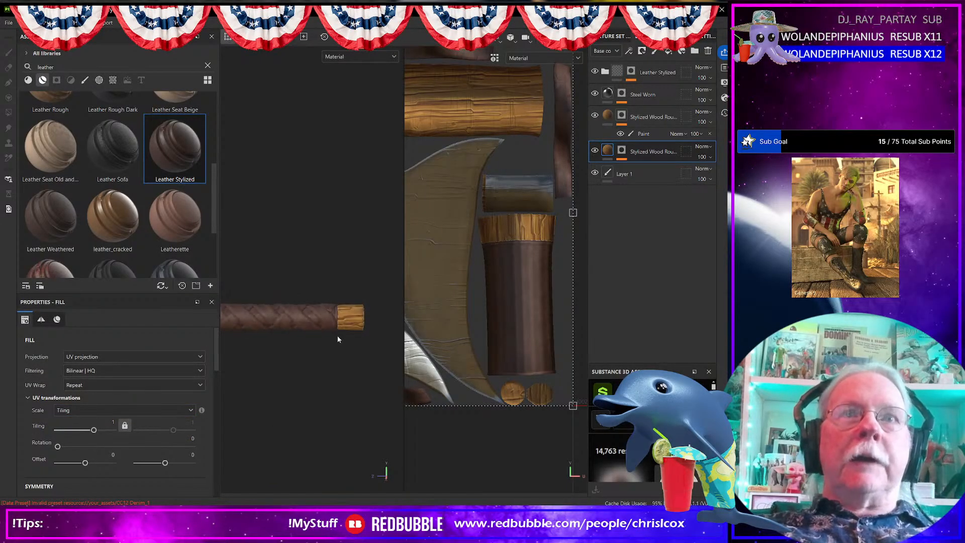
{"action": "scroll", "coordinate": [343, 335], "scroll_direction": "up", "scroll_amount": 1}
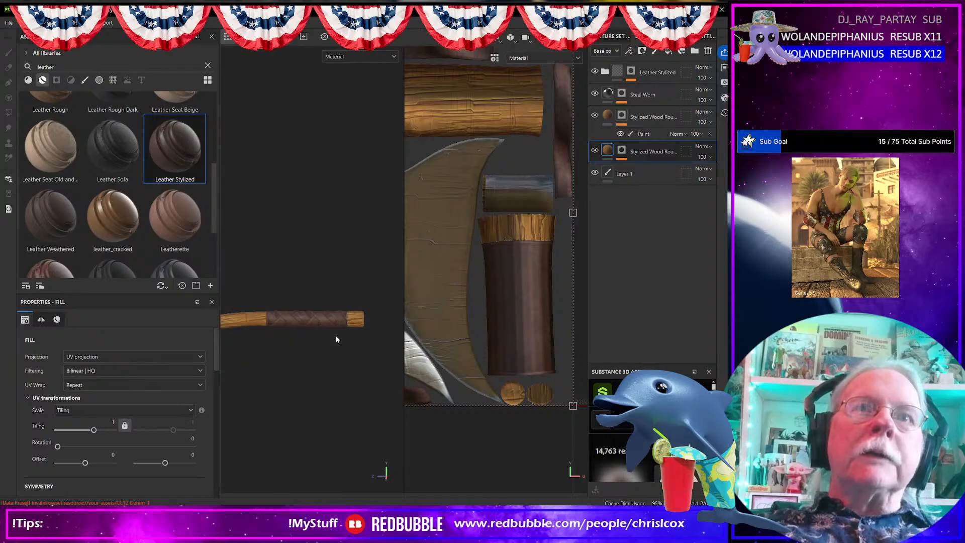
{"action": "left_click_drag", "start_coordinate": [336, 336], "coordinate": [316, 341], "text": "alt"}
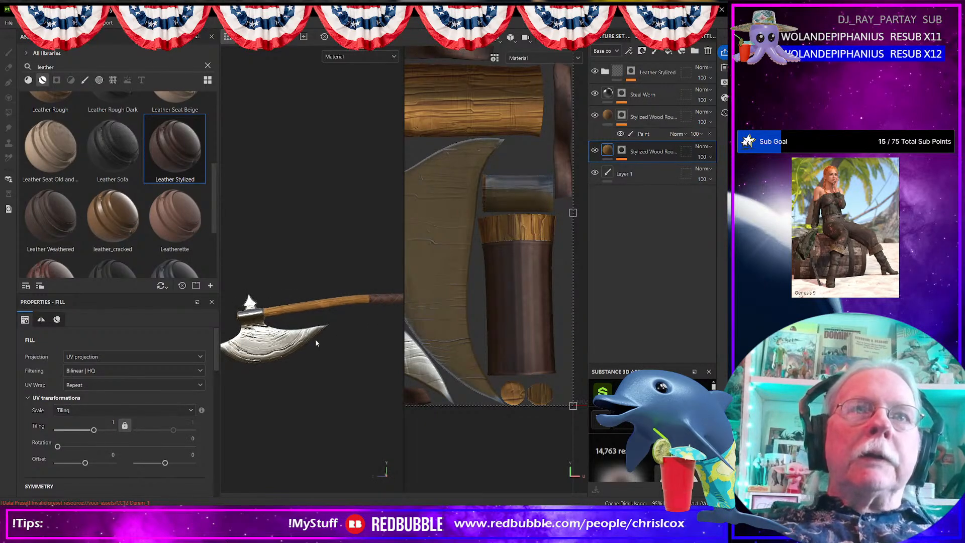
{"action": "left_click", "coordinate": [655, 95]}
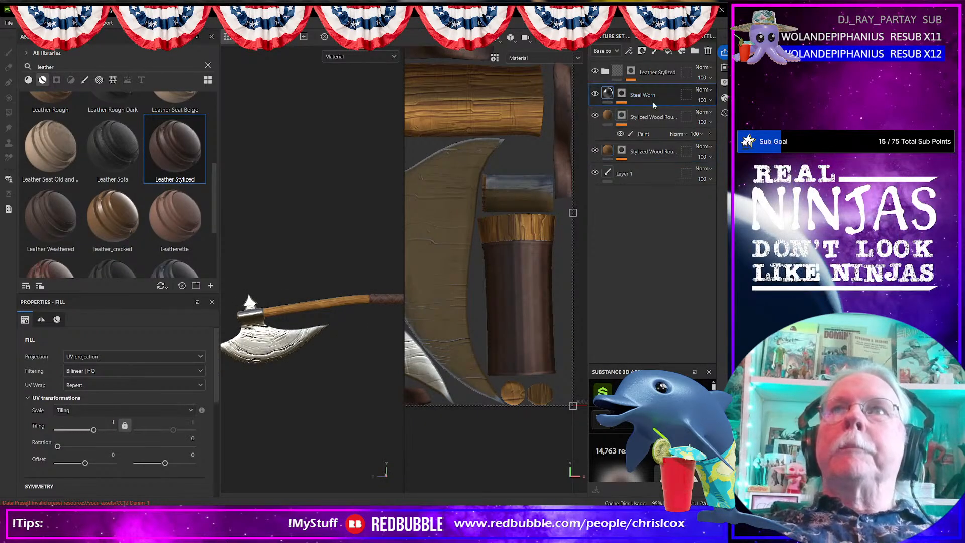
{"action": "scroll", "coordinate": [320, 340], "scroll_direction": "up", "scroll_amount": 3}
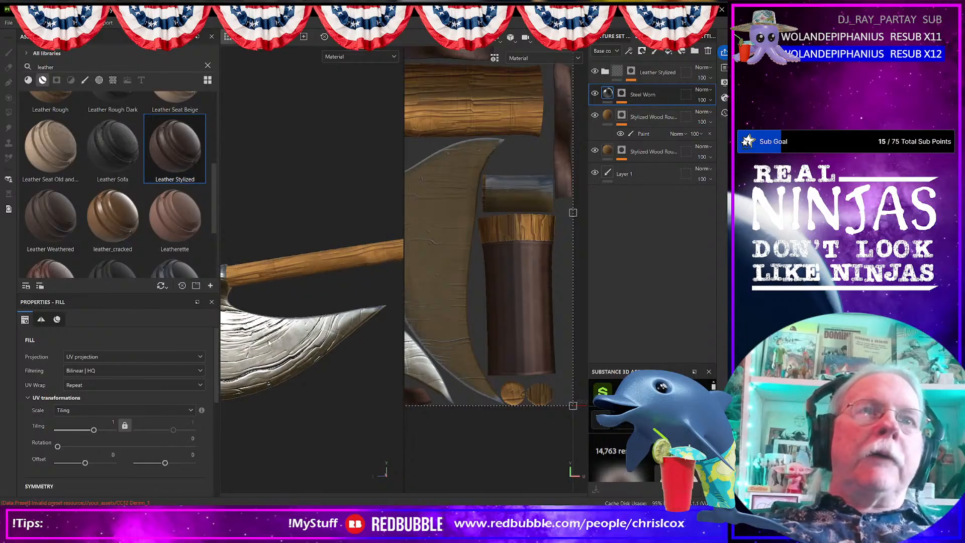
{"action": "middle_click_drag", "start_coordinate": [267, 342], "coordinate": [392, 303], "text": "alt"}
{"action": "left_click_drag", "start_coordinate": [333, 341], "coordinate": [348, 333], "text": "alt"}
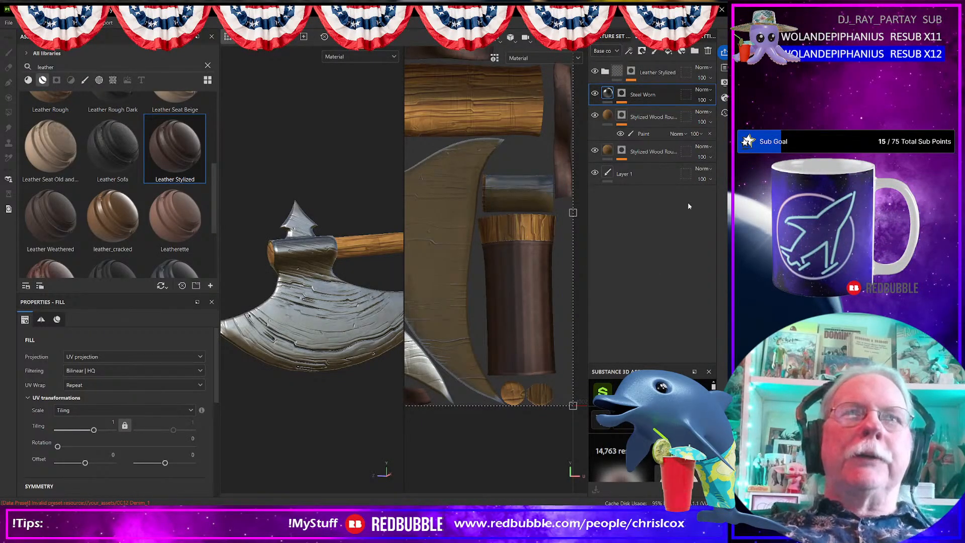
- Enable the normal channel in the upper Stylized Wood layer's material
{"action": "left_click", "coordinate": [653, 151]}
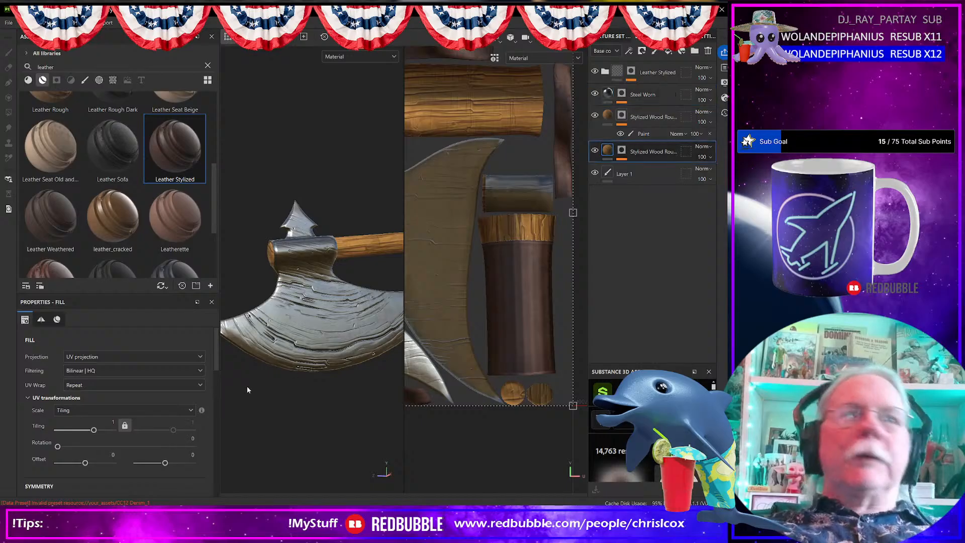
{"action": "scroll", "coordinate": [127, 411], "scroll_direction": "down", "scroll_amount": 3}
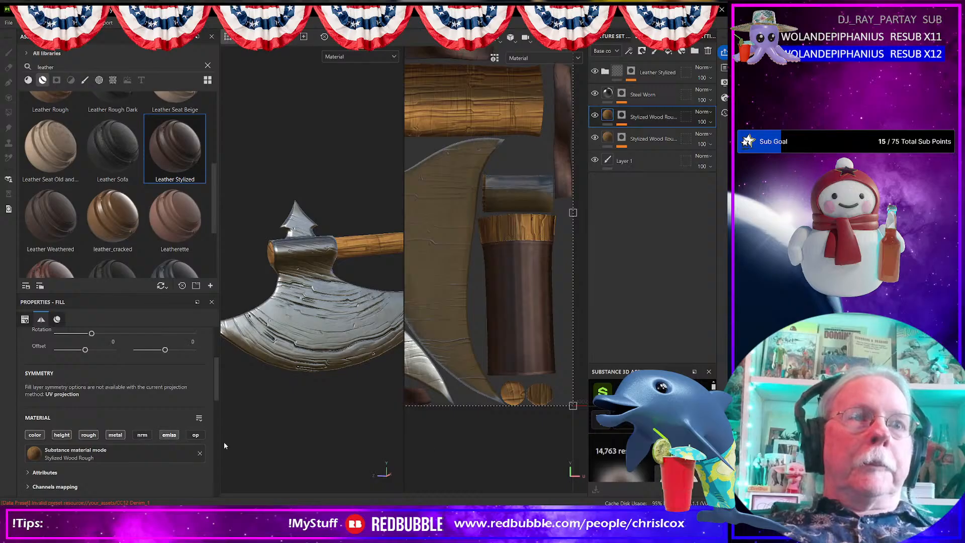
{"action": "left_click", "coordinate": [139, 435]}
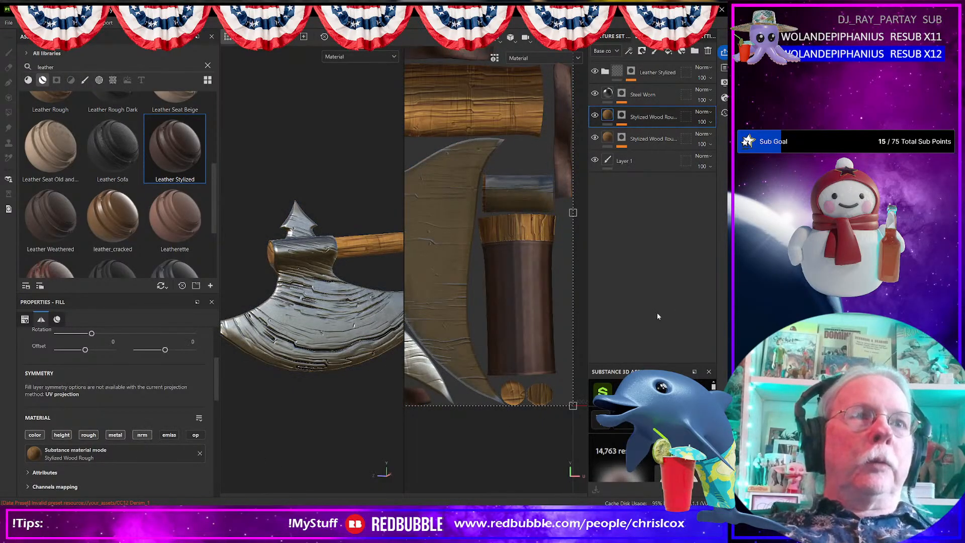
- Set the Steel Worn layer's blending mode to Normal for both the Height and Normal channels
{"action": "left_click", "coordinate": [660, 97]}
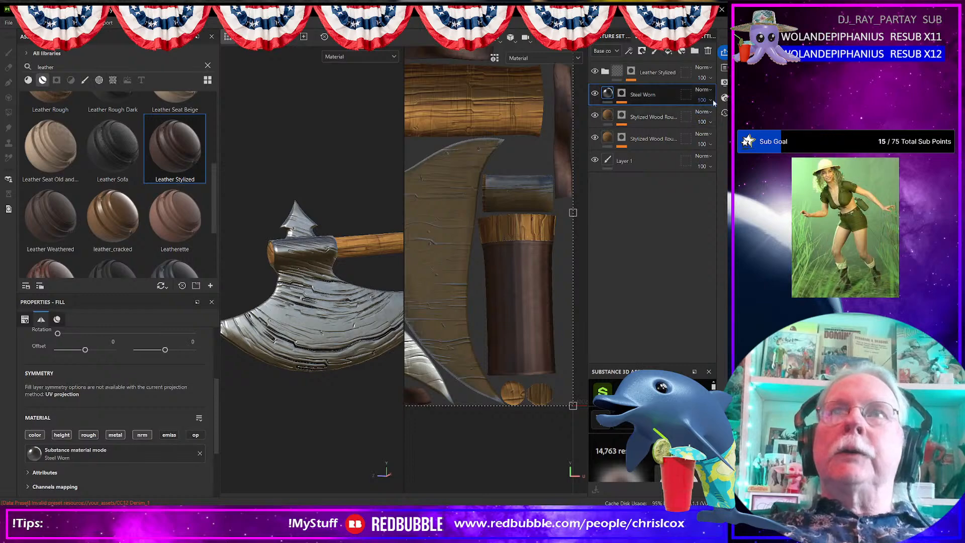
{"action": "left_click", "coordinate": [608, 51]}
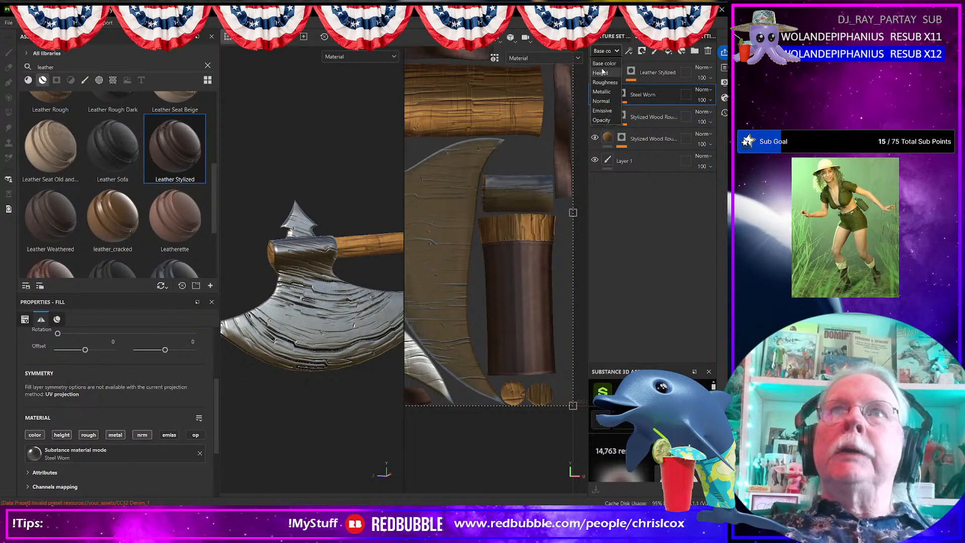
{"action": "left_click", "coordinate": [601, 73]}
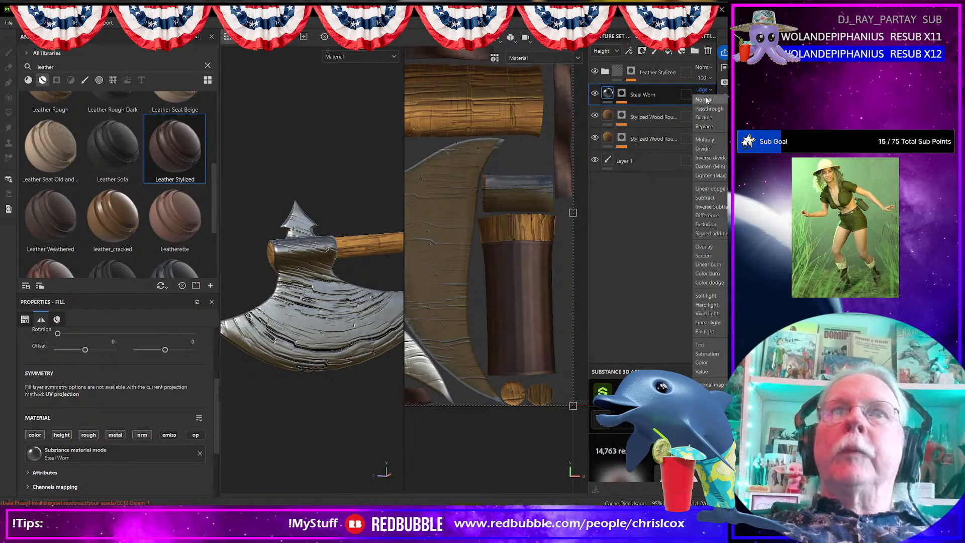
{"action": "left_click", "coordinate": [602, 52]}
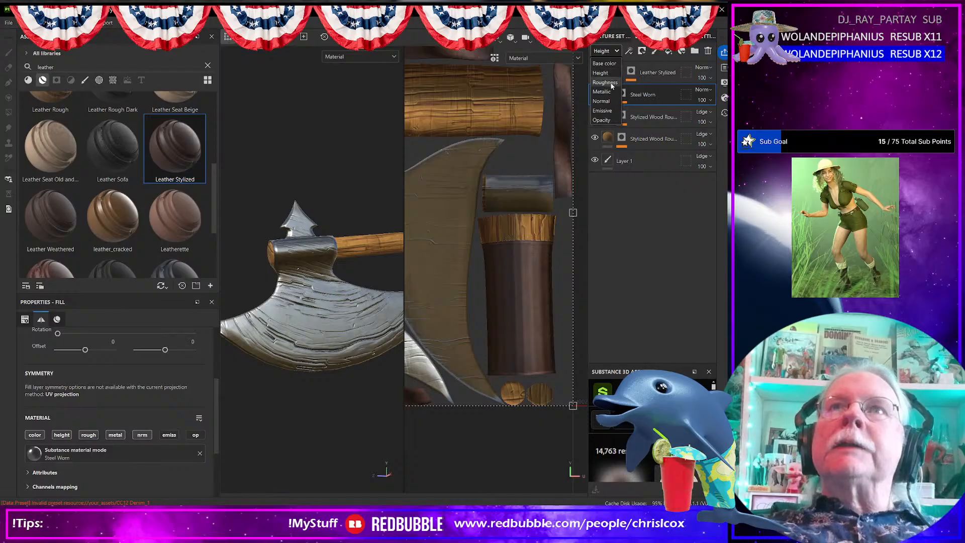
{"action": "left_click", "coordinate": [624, 104]}
{"action": "left_click", "coordinate": [710, 91]}
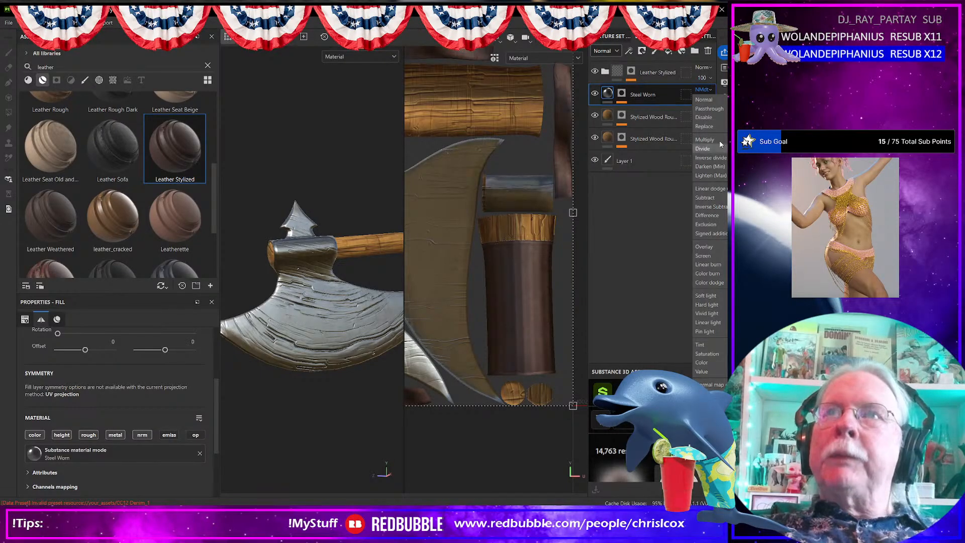
{"action": "left_click", "coordinate": [704, 100]}
{"action": "scroll", "coordinate": [359, 323], "scroll_direction": "down", "scroll_amount": 3}
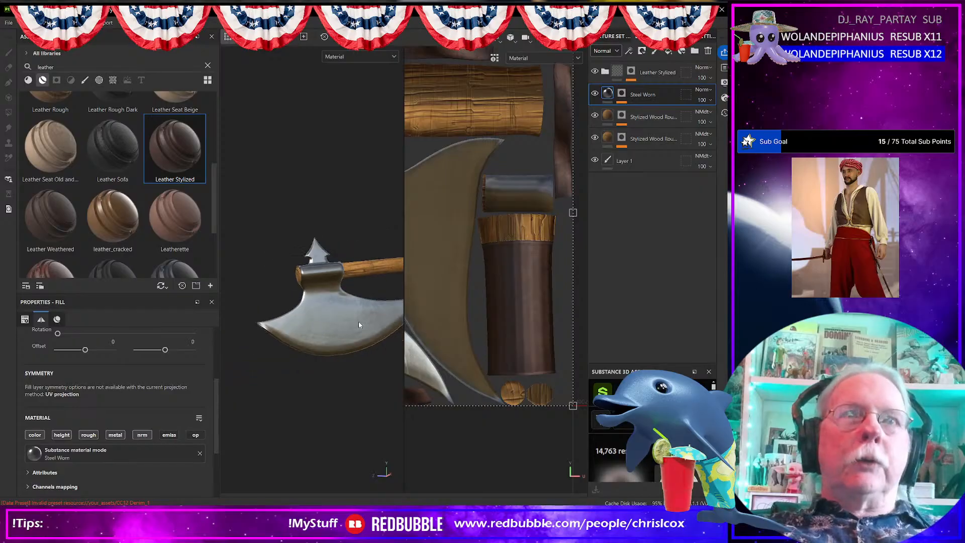
{"action": "middle_click_drag", "start_coordinate": [359, 322], "coordinate": [122, 405], "text": "alt"}
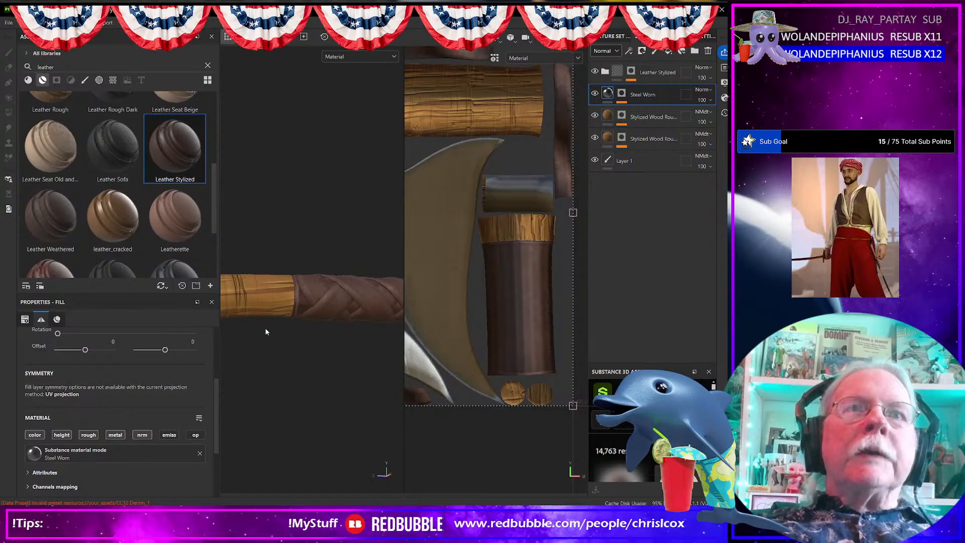
- Compare the handle with the upper Stylized Wood Rough layer hidden and shown, and set that layer's Normal channel blending to Normal
{"action": "scroll", "coordinate": [266, 343], "scroll_direction": "down", "scroll_amount": 2}
{"action": "left_click_drag", "start_coordinate": [354, 337], "coordinate": [274, 327], "text": "alt"}
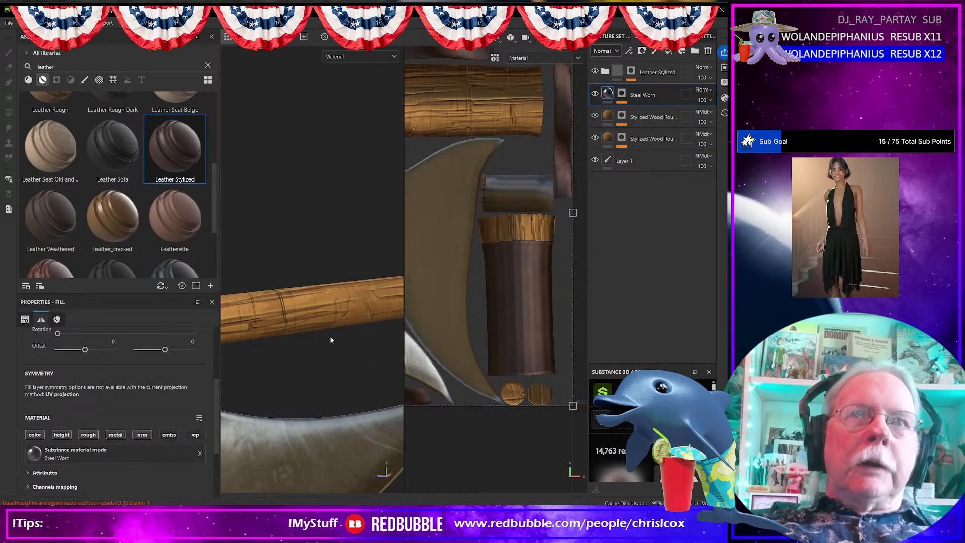
{"action": "left_click", "coordinate": [595, 116]}
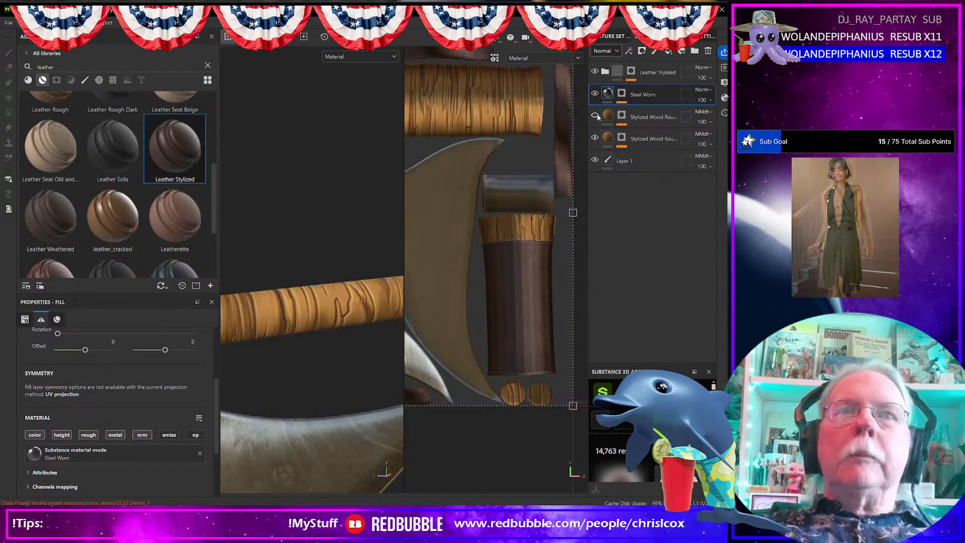
{"action": "left_click", "coordinate": [595, 116]}
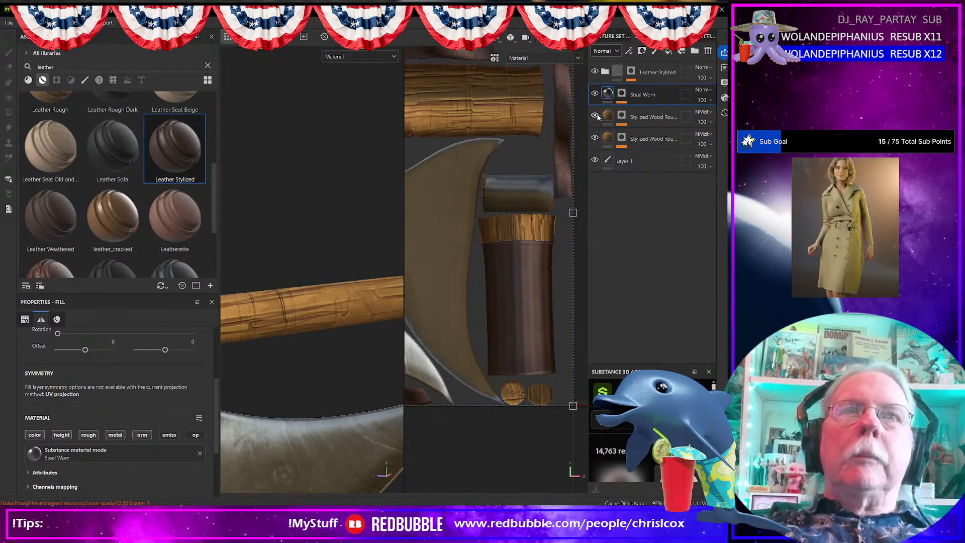
{"action": "left_click", "coordinate": [647, 118]}
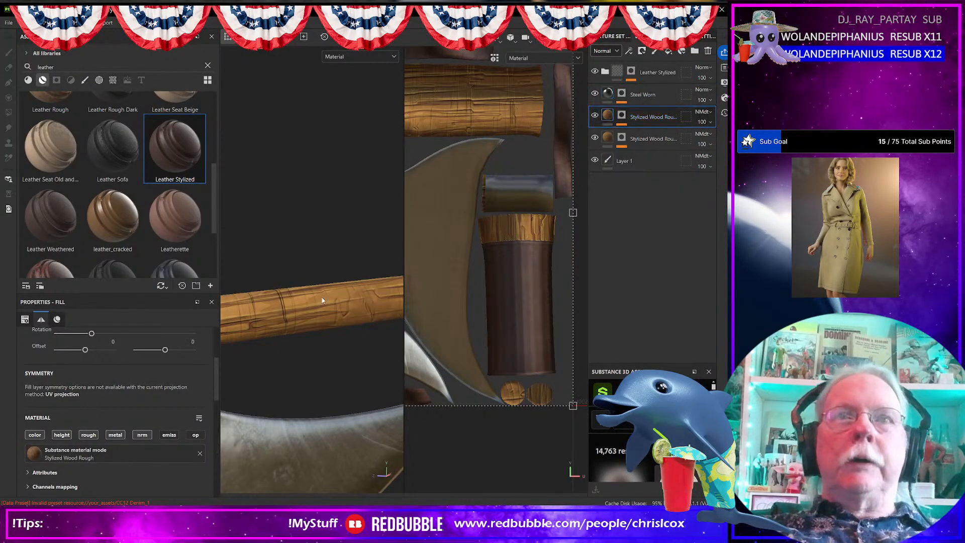
{"action": "left_click", "coordinate": [706, 118]}
{"action": "left_click", "coordinate": [707, 123]}
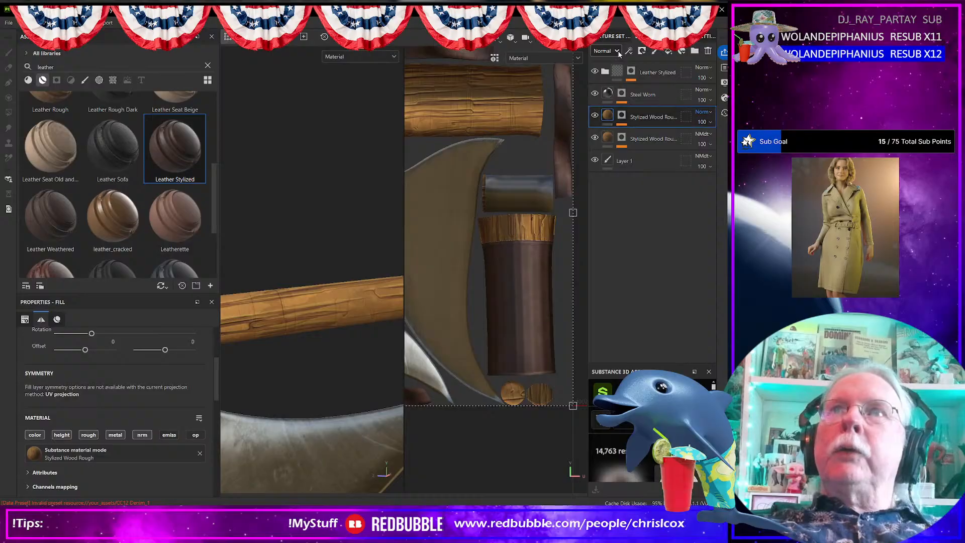
- Set the upper Stylized Wood Rough layer's blending mode to Normal in the Height channel
{"action": "left_click", "coordinate": [618, 51]}
{"action": "left_click", "coordinate": [617, 76]}
{"action": "left_click", "coordinate": [702, 113]}
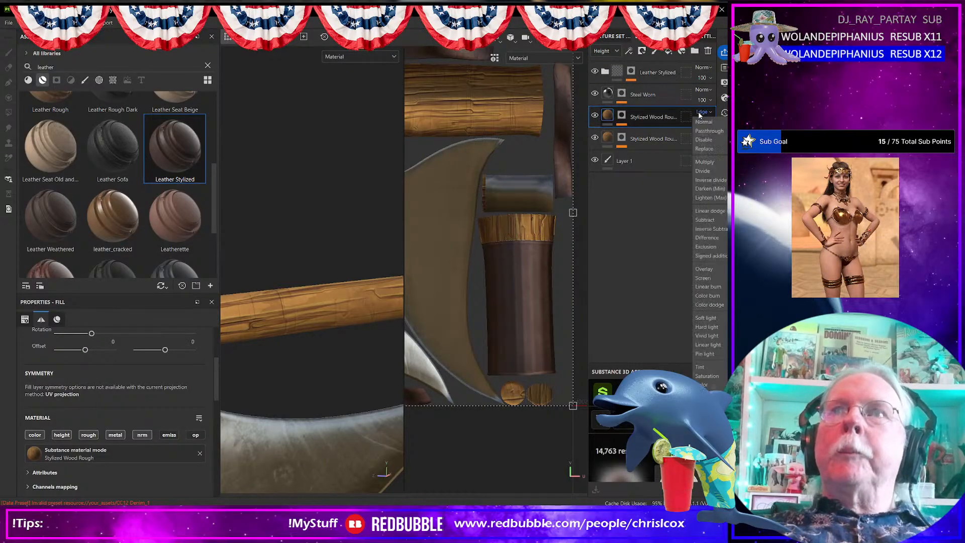
{"action": "left_click", "coordinate": [704, 122]}
- Widen the 3D viewport and examine the handle's wood grain and the steel axe head from both sides
{"action": "scroll", "coordinate": [378, 329], "scroll_direction": "up", "scroll_amount": 2}
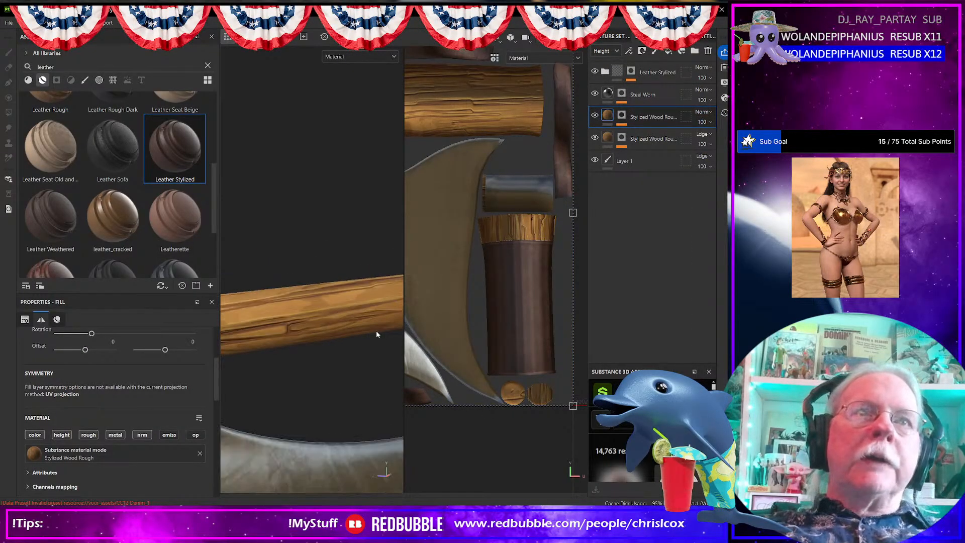
{"action": "scroll", "coordinate": [376, 331], "scroll_direction": "down", "scroll_amount": 3}
{"action": "middle_click_drag", "start_coordinate": [376, 332], "coordinate": [74, 336], "text": "alt"}
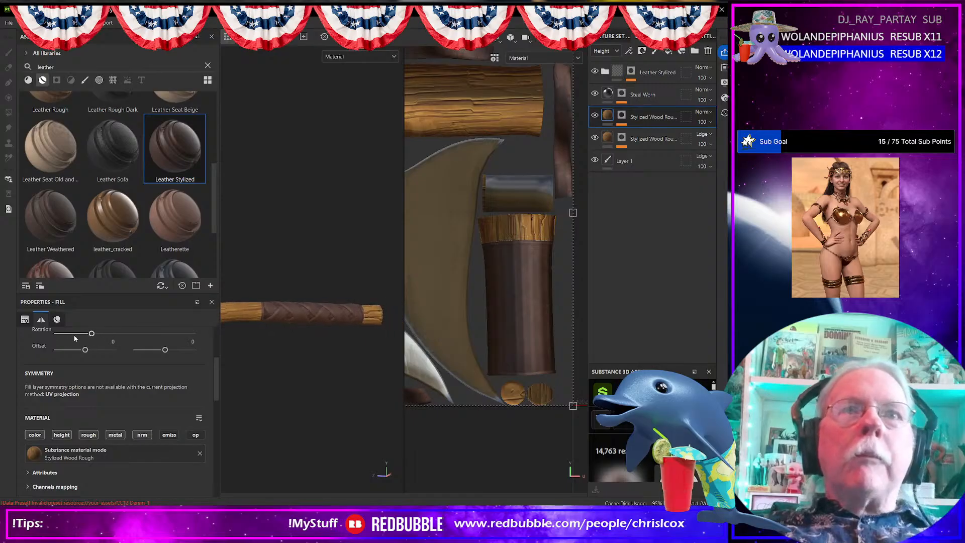
{"action": "middle_click_drag", "start_coordinate": [259, 405], "coordinate": [327, 376], "text": "alt"}
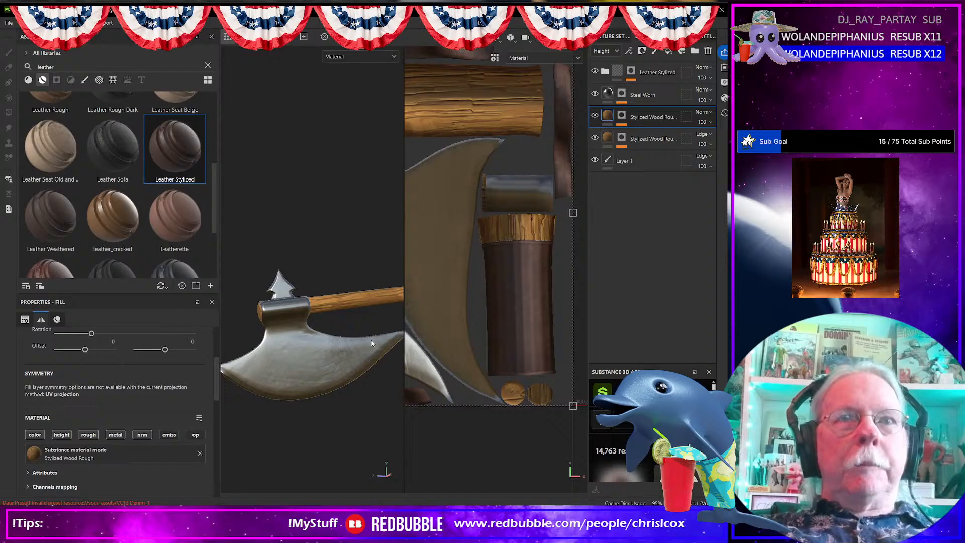
{"action": "scroll", "coordinate": [358, 351], "scroll_direction": "down", "scroll_amount": 2}
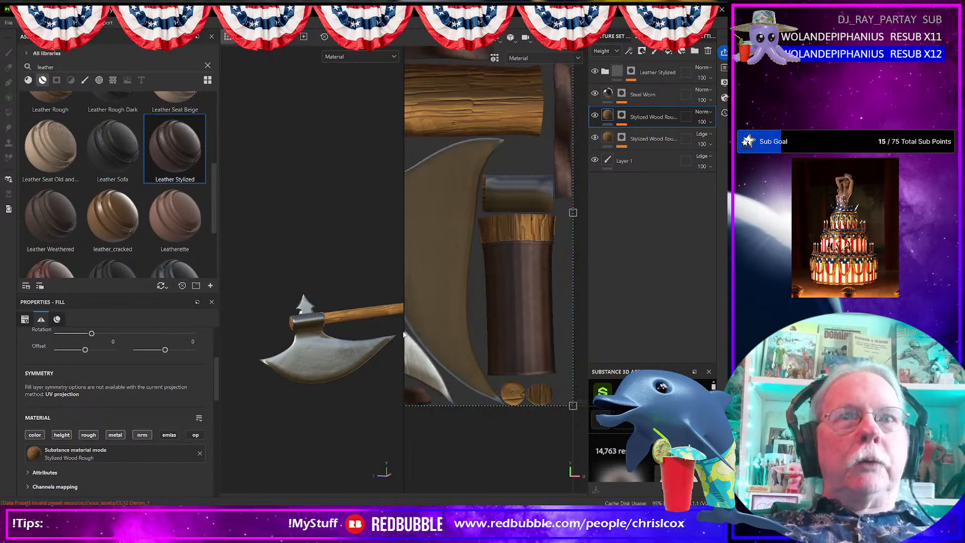
{"action": "left_click_drag", "start_coordinate": [404, 332], "coordinate": [548, 337]}
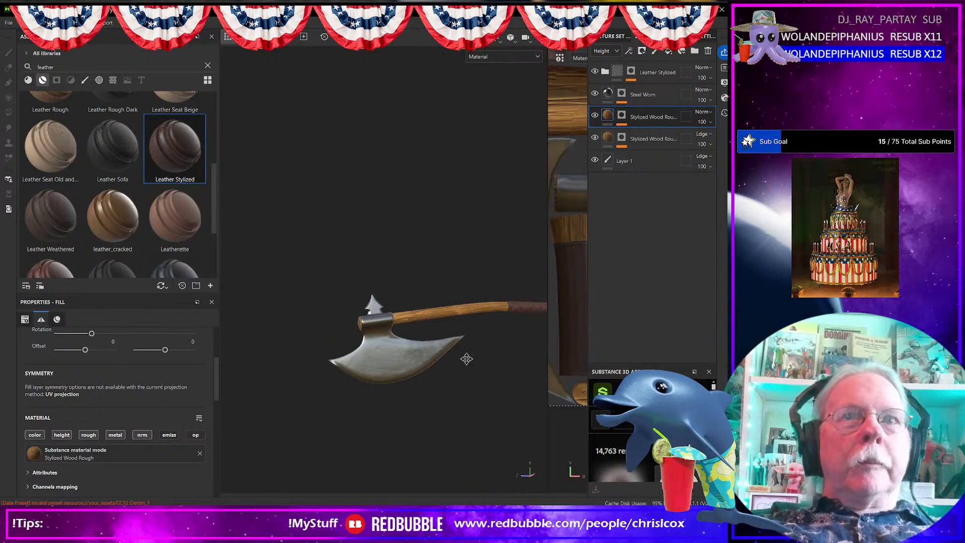
{"action": "scroll", "coordinate": [400, 345], "scroll_direction": "up", "scroll_amount": 2}
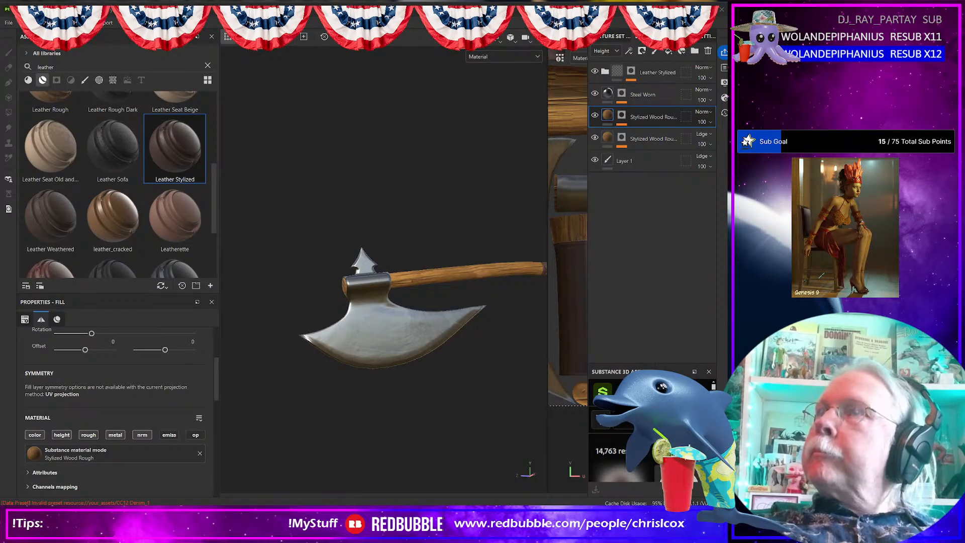
{"action": "scroll", "coordinate": [362, 298], "scroll_direction": "up", "scroll_amount": 5}
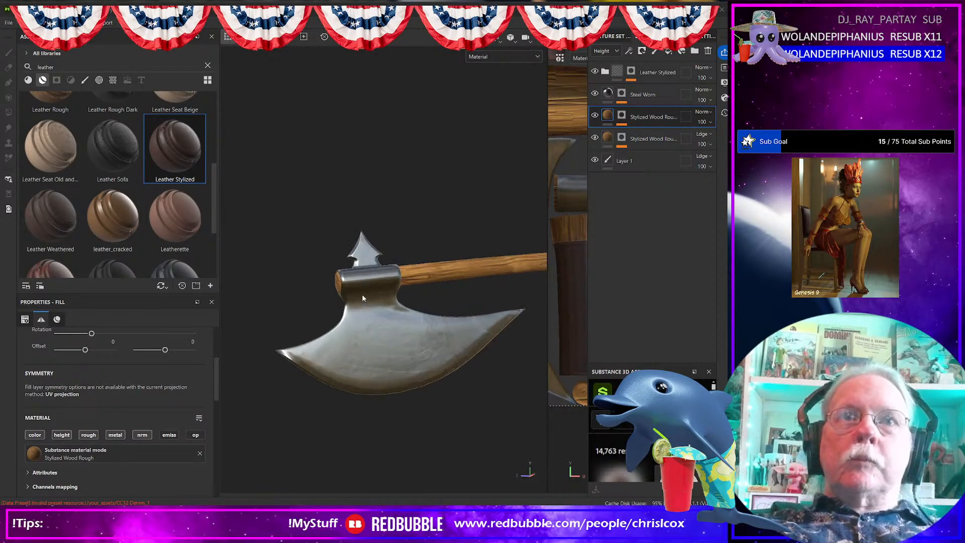
{"action": "left_click_drag", "start_coordinate": [376, 350], "coordinate": [503, 318], "text": "alt"}
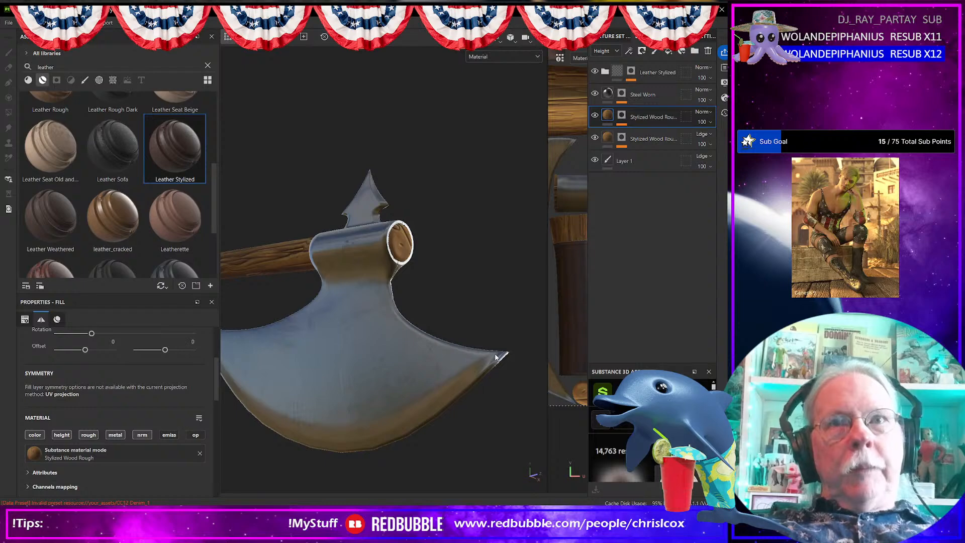
{"action": "scroll", "coordinate": [419, 373], "scroll_direction": "down", "scroll_amount": 1}
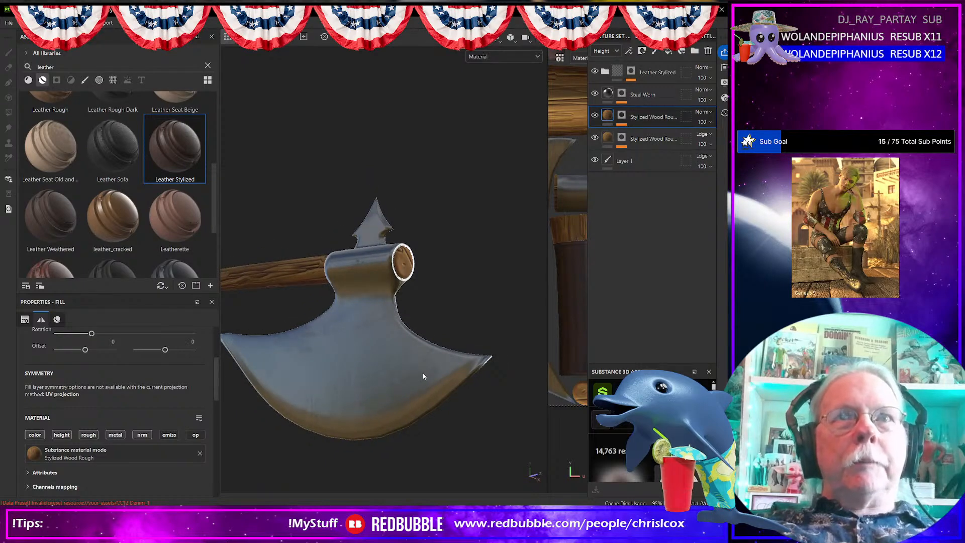
{"action": "scroll", "coordinate": [424, 372], "scroll_direction": "up", "scroll_amount": 2}
{"action": "left_click_drag", "start_coordinate": [380, 214], "coordinate": [240, 231], "text": "alt"}
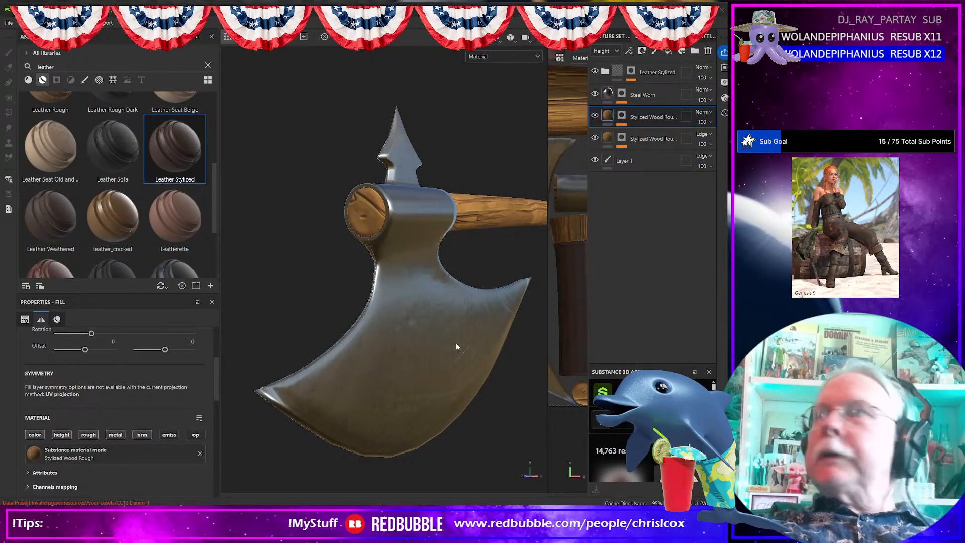
- Switch to Blender and select the creased edge loops just behind the cutting edge on both sides of the axe blade
{"action": "key", "text": "alt+Tab"}
{"action": "key", "text": "Tab"}
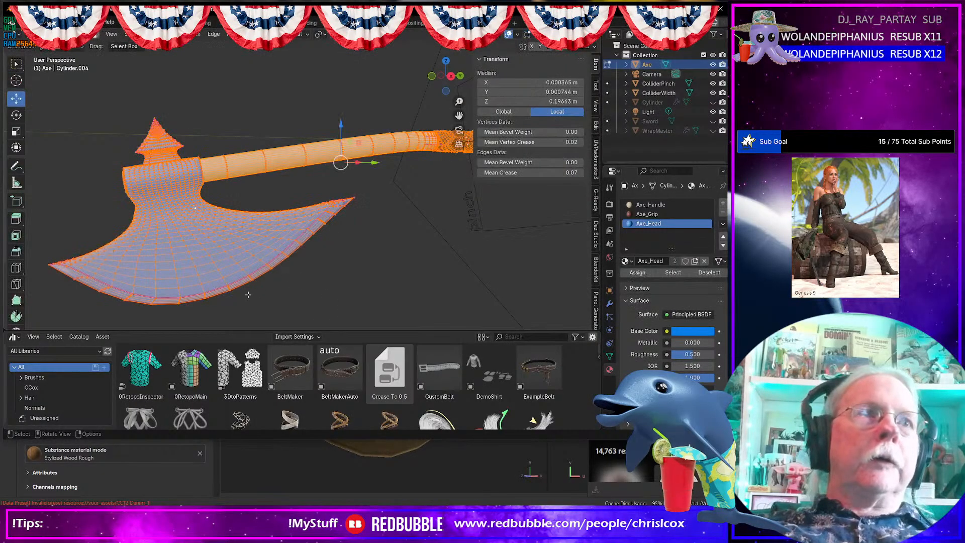
{"action": "scroll", "coordinate": [248, 218], "scroll_direction": "up", "scroll_amount": 6}
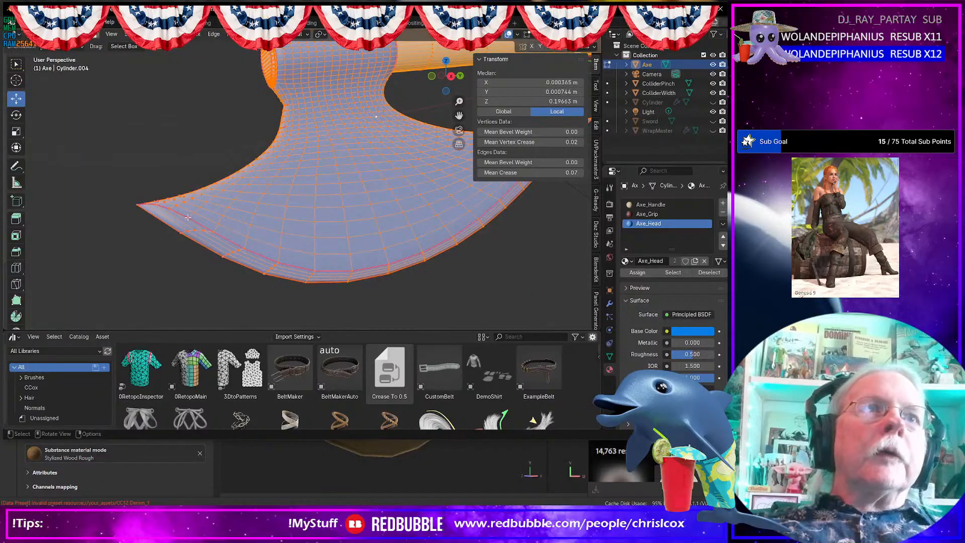
{"action": "left_click", "coordinate": [177, 214], "text": "alt"}
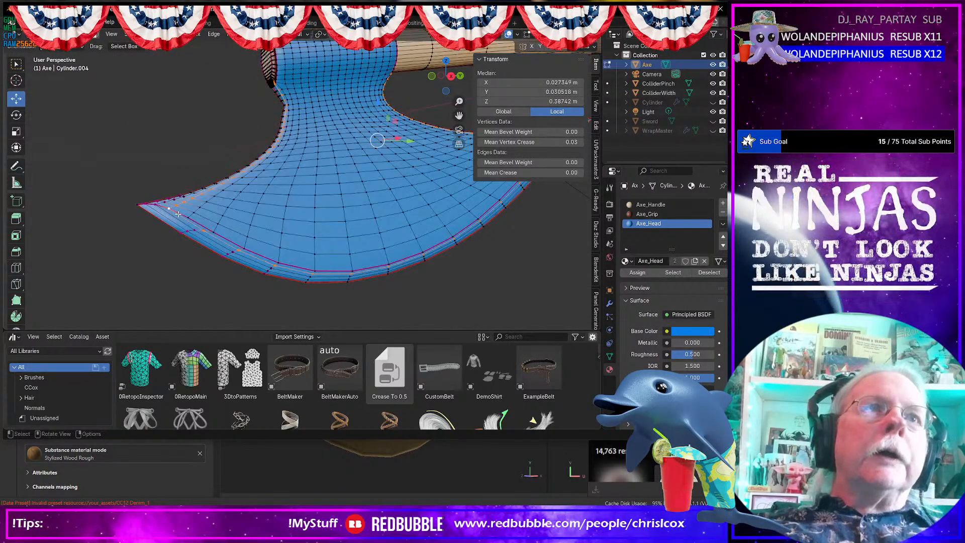
{"action": "key", "text": "2"}
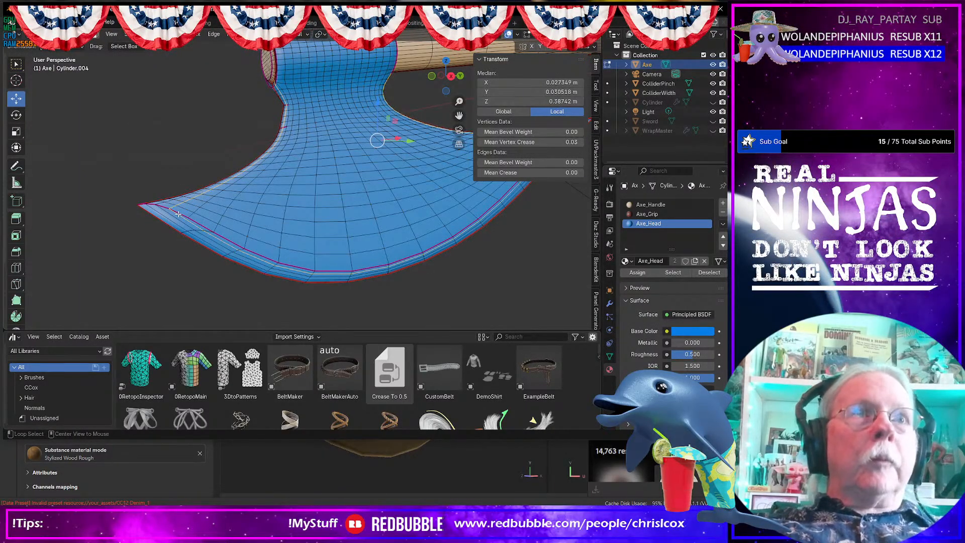
{"action": "left_click", "coordinate": [183, 215], "text": "alt"}
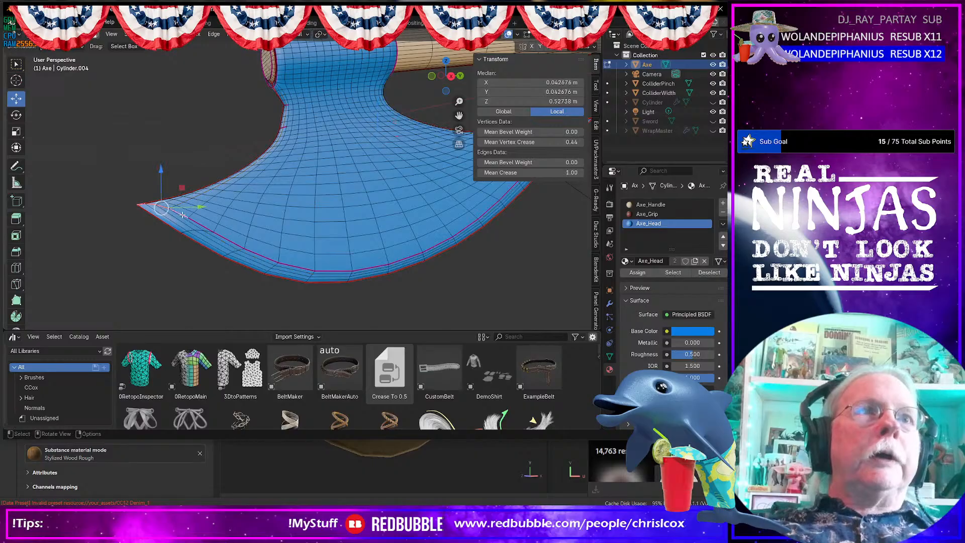
{"action": "left_click", "coordinate": [209, 227], "text": "alt"}
{"action": "middle_click_drag", "start_coordinate": [346, 243], "coordinate": [567, 211]}
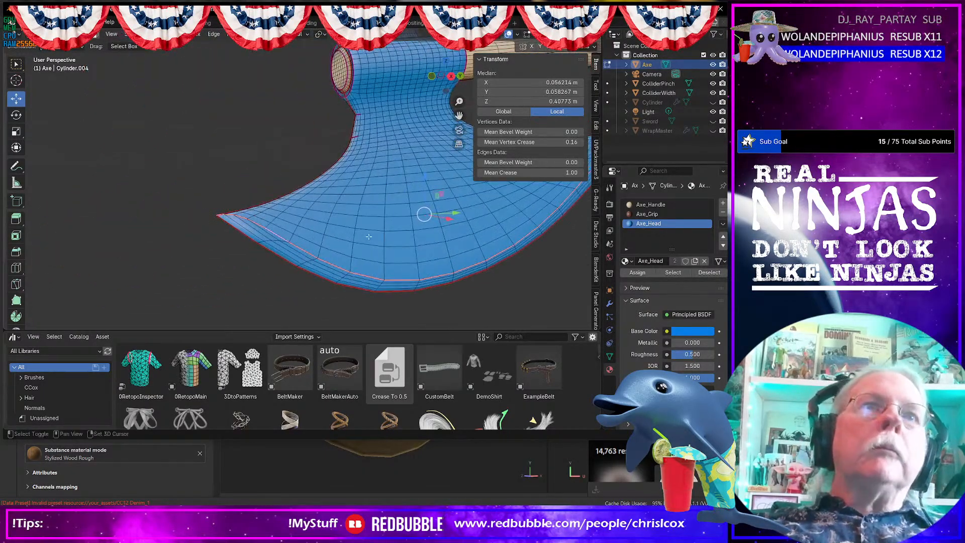
{"action": "scroll", "coordinate": [325, 259], "scroll_direction": "up", "scroll_amount": 2}
{"action": "mouse_move", "coordinate": [363, 261]}
{"action": "middle_mouse_down", "text": "shift"}
{"action": "mouse_move", "coordinate": [310, 228]}
{"action": "mouse_move", "coordinate": [330, 181]}
{"action": "mouse_move", "coordinate": [374, 261]}
{"action": "middle_mouse_up", "text": "shift"}
{"action": "scroll", "coordinate": [309, 230], "scroll_direction": "up", "scroll_amount": 2}
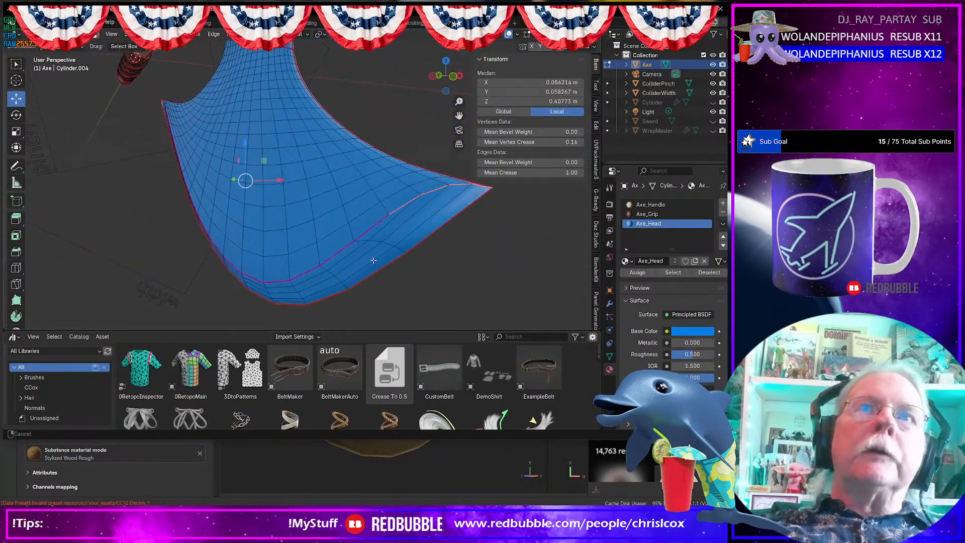
{"action": "left_click", "coordinate": [375, 222], "text": "alt+shift"}
- Bevel the selected blade edge loops by about 0.00036 m with 2 segments and return to Object Mode
{"action": "middle_click_drag", "start_coordinate": [375, 223], "coordinate": [320, 214]}
{"action": "scroll", "coordinate": [309, 244], "scroll_direction": "up", "scroll_amount": 3}
{"action": "key", "text": "ctrl+b"}
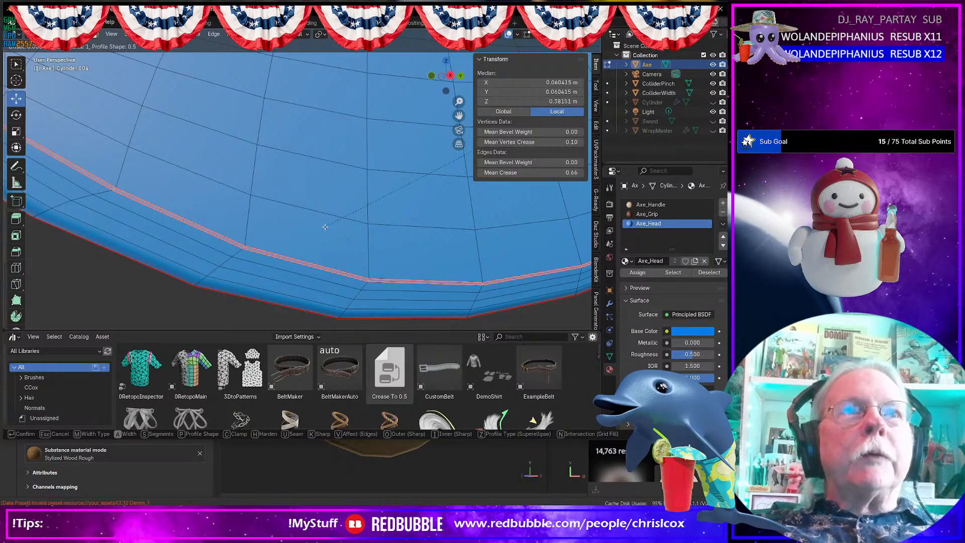
{"action": "left_click", "coordinate": [324, 228]}
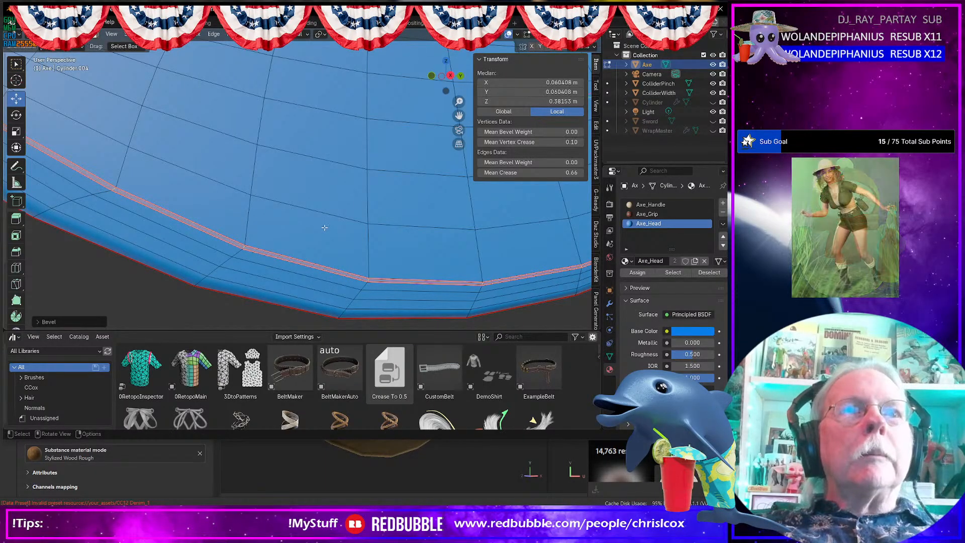
{"action": "left_click", "coordinate": [43, 321]}
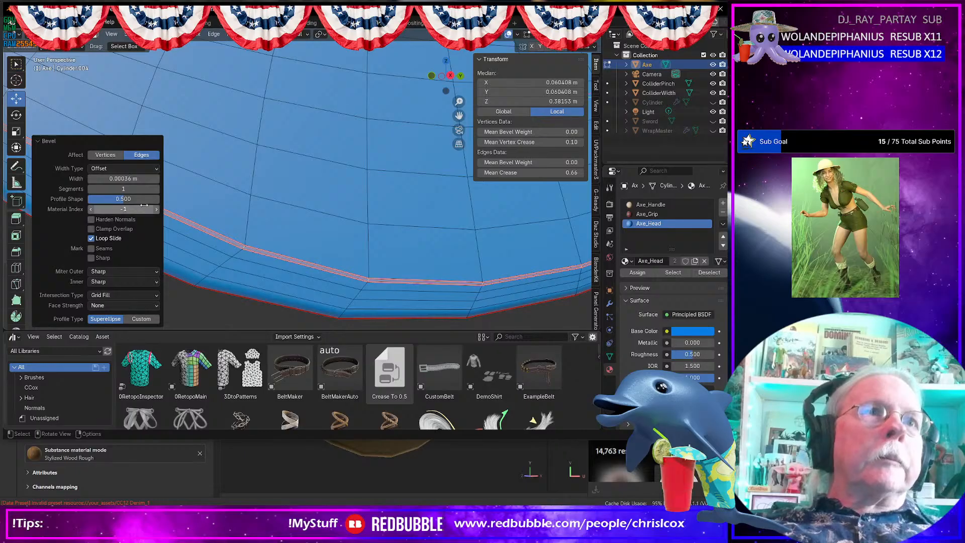
{"action": "left_click", "coordinate": [156, 189]}
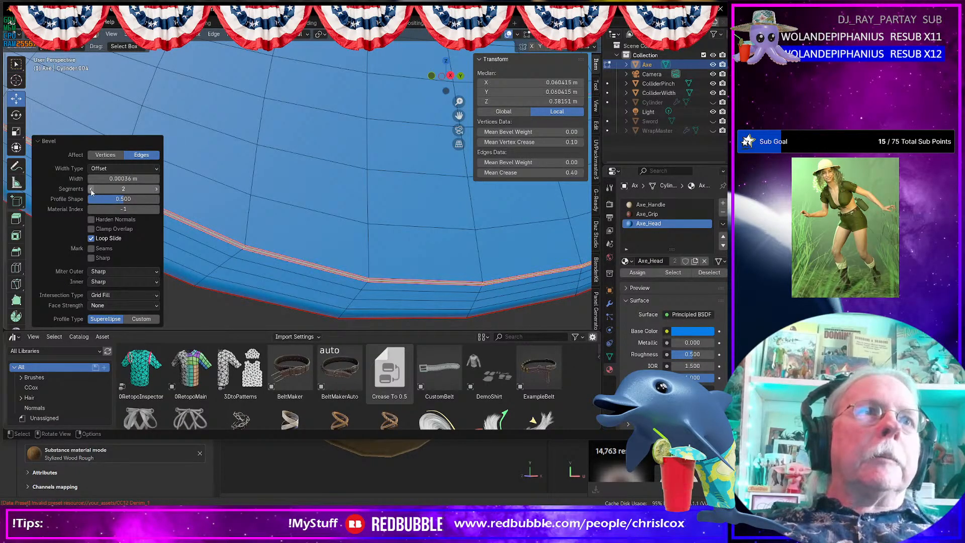
{"action": "scroll", "coordinate": [343, 246], "scroll_direction": "down", "scroll_amount": 8}
{"action": "middle_click_drag", "start_coordinate": [347, 240], "coordinate": [327, 257]}
{"action": "key", "text": "Tab"}
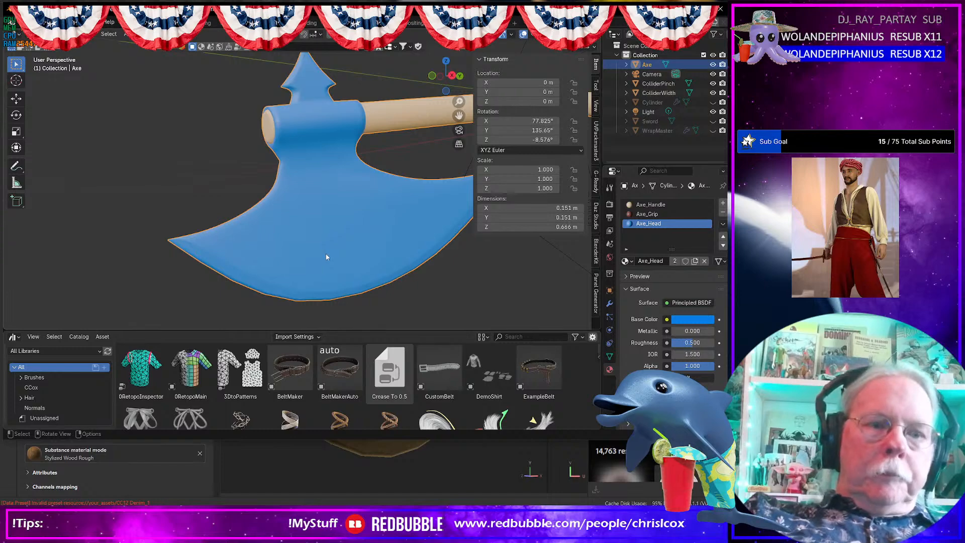
- Export the selected axe as a Wavefront OBJ without materials, overwriting Feral Fury Axe NM.obj
{"action": "key", "text": "ctrl+shift+e"}
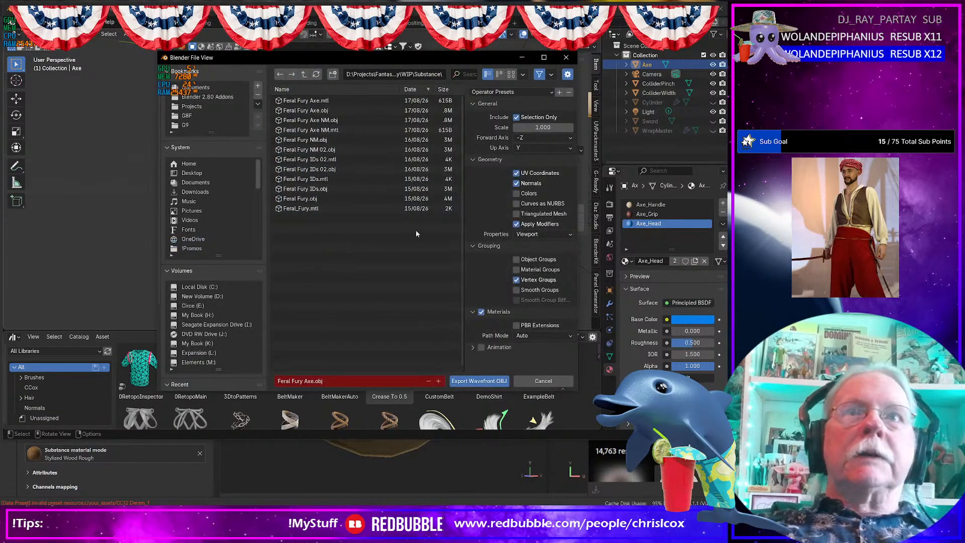
{"action": "left_click", "coordinate": [482, 312]}
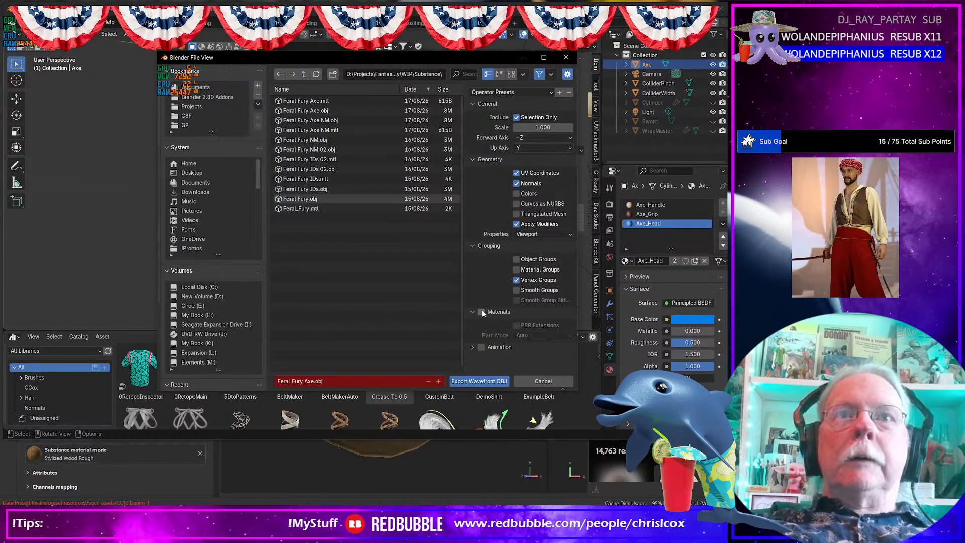
{"action": "double_click", "coordinate": [326, 122]}
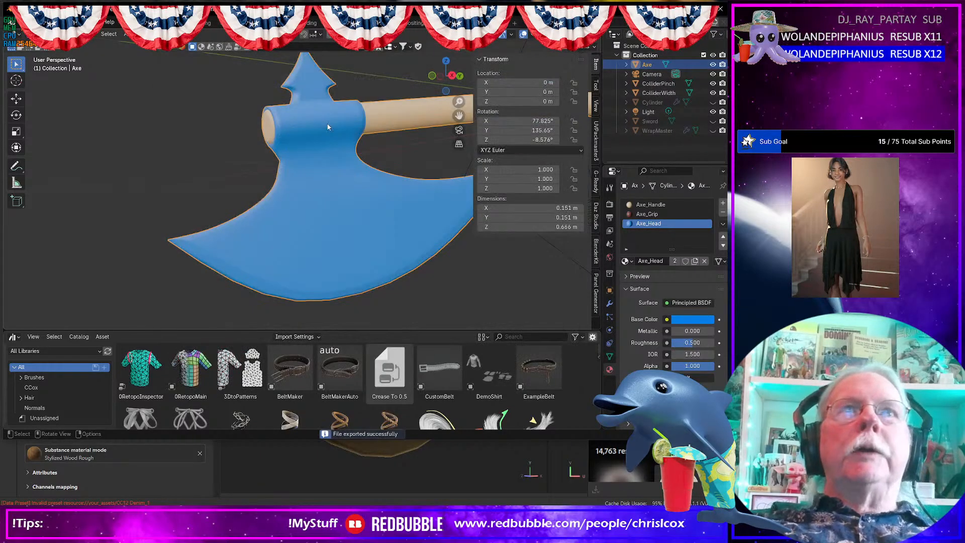
- Switch back to Substance 3D Painter and examine the textured axe blade and its cutting edge from several angles
{"action": "key", "text": "alt+Tab"}
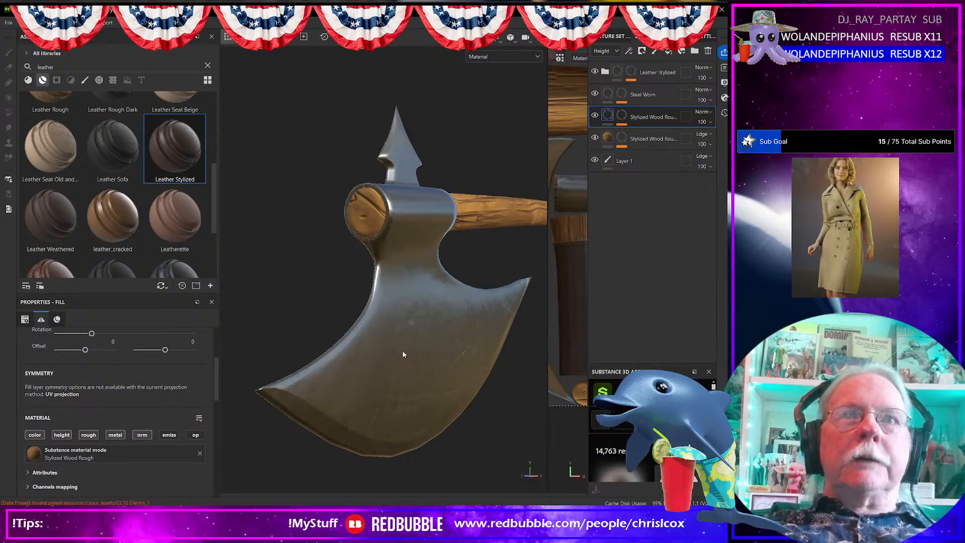
{"action": "scroll", "coordinate": [403, 354], "scroll_direction": "down", "scroll_amount": 2}
{"action": "mouse_move", "coordinate": [425, 393]}
{"action": "left_mouse_down", "text": "alt"}
{"action": "mouse_move", "coordinate": [379, 355]}
{"action": "mouse_move", "coordinate": [326, 363]}
{"action": "mouse_move", "coordinate": [416, 379]}
{"action": "mouse_move", "coordinate": [375, 412]}
{"action": "mouse_move", "coordinate": [350, 401]}
{"action": "mouse_move", "coordinate": [437, 402]}
{"action": "mouse_move", "coordinate": [340, 413]}
{"action": "mouse_move", "coordinate": [470, 403]}
{"action": "mouse_move", "coordinate": [391, 405]}
{"action": "left_mouse_up", "text": "alt"}
{"action": "middle_click_drag", "start_coordinate": [383, 405], "coordinate": [391, 384], "text": "alt"}
{"action": "left_click_drag", "start_coordinate": [383, 397], "coordinate": [341, 396], "text": "alt"}
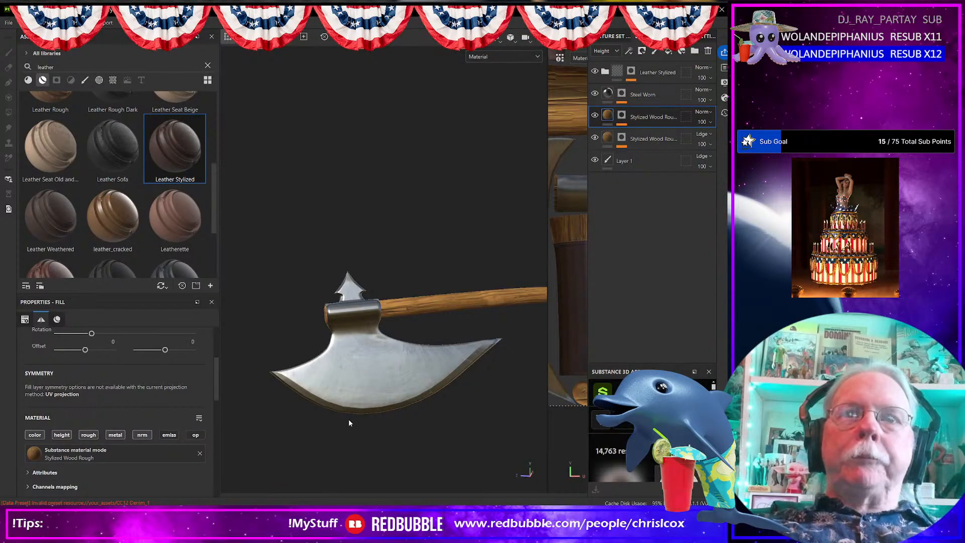
{"action": "mouse_move", "coordinate": [319, 429]}
{"action": "left_mouse_down", "text": "alt"}
{"action": "mouse_move", "coordinate": [441, 436]}
{"action": "mouse_move", "coordinate": [340, 446]}
{"action": "mouse_move", "coordinate": [388, 436]}
{"action": "left_mouse_up", "text": "alt"}
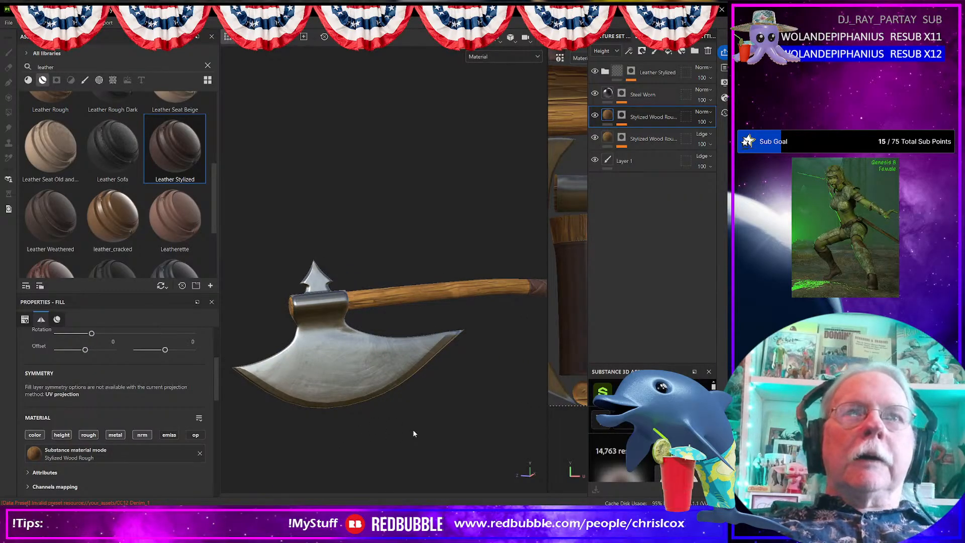
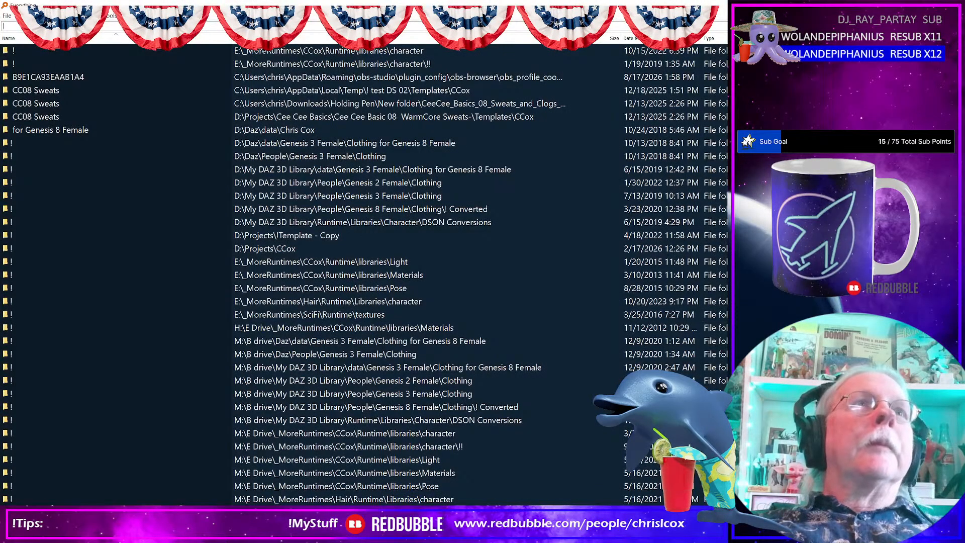
- Switch to File Explorer, enlarge its window and open the Celtic Vectors clip-art subfolder Images\JPG\001-100
{"action": "key", "text": "super+Down"}
{"action": "key", "text": "super+Down"}
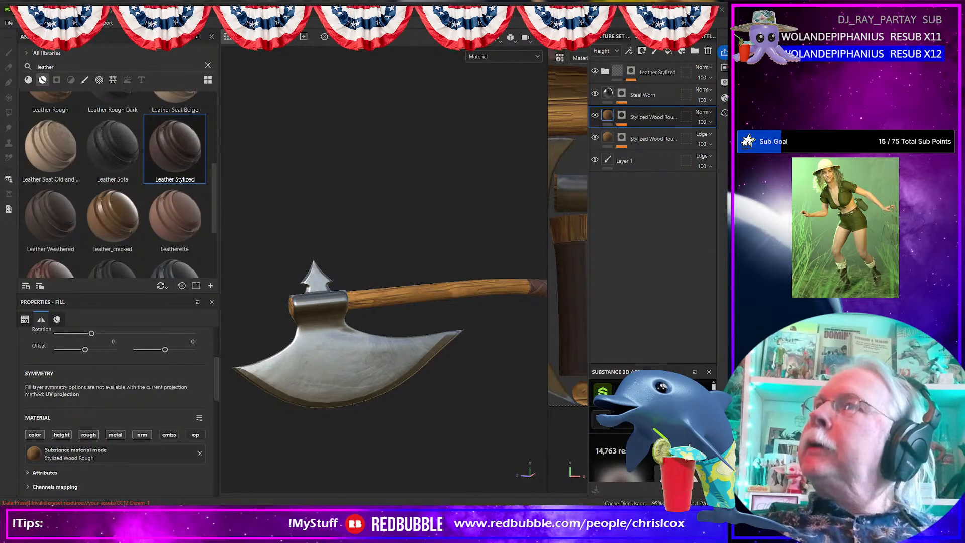
{"action": "key", "text": "alt+Tab"}
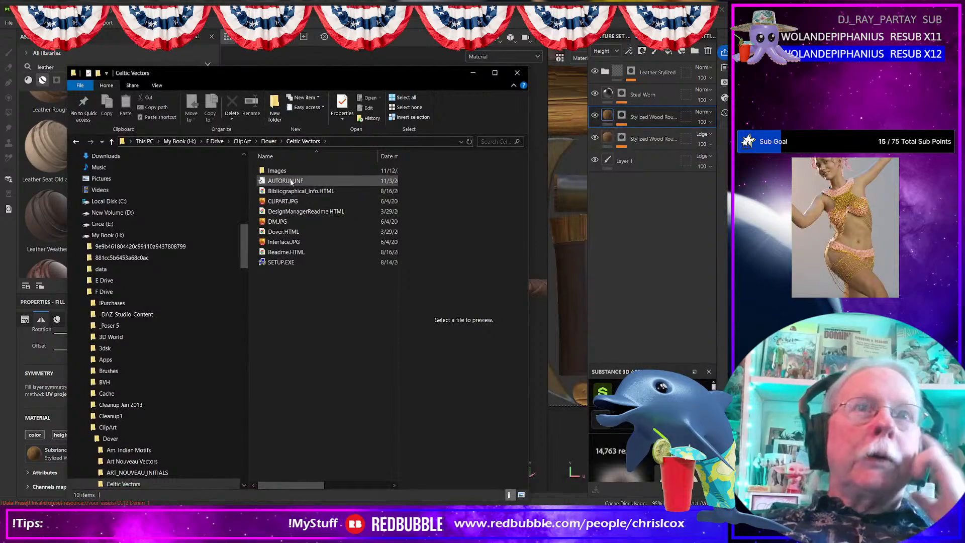
{"action": "left_click", "coordinate": [277, 171]}
{"action": "left_click_drag", "start_coordinate": [301, 75], "coordinate": [243, 11]}
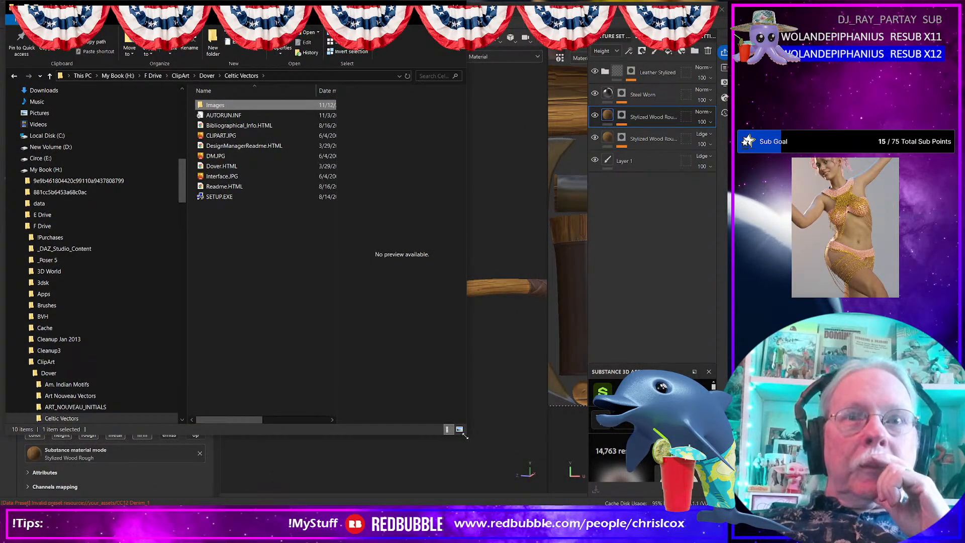
{"action": "left_click_drag", "start_coordinate": [468, 434], "coordinate": [727, 505]}
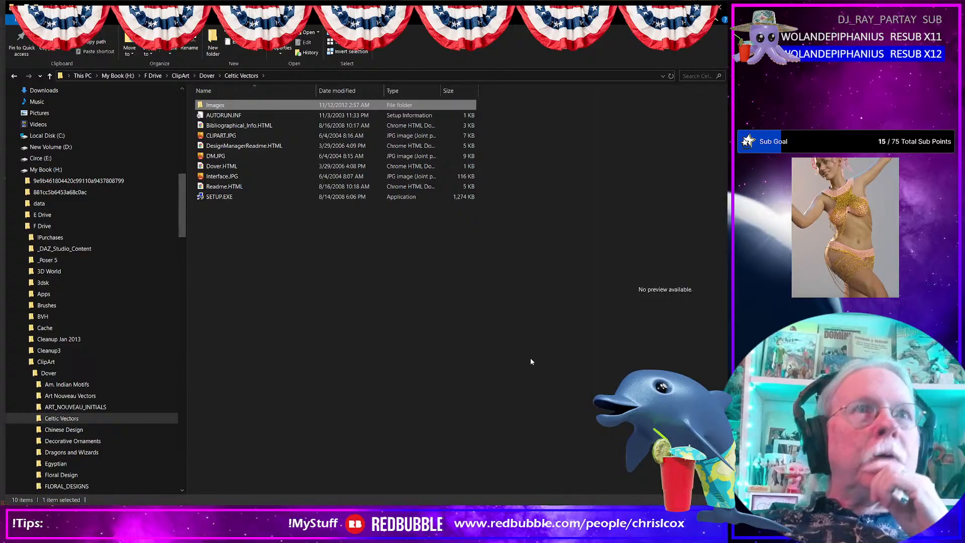
{"action": "double_click", "coordinate": [216, 106]}
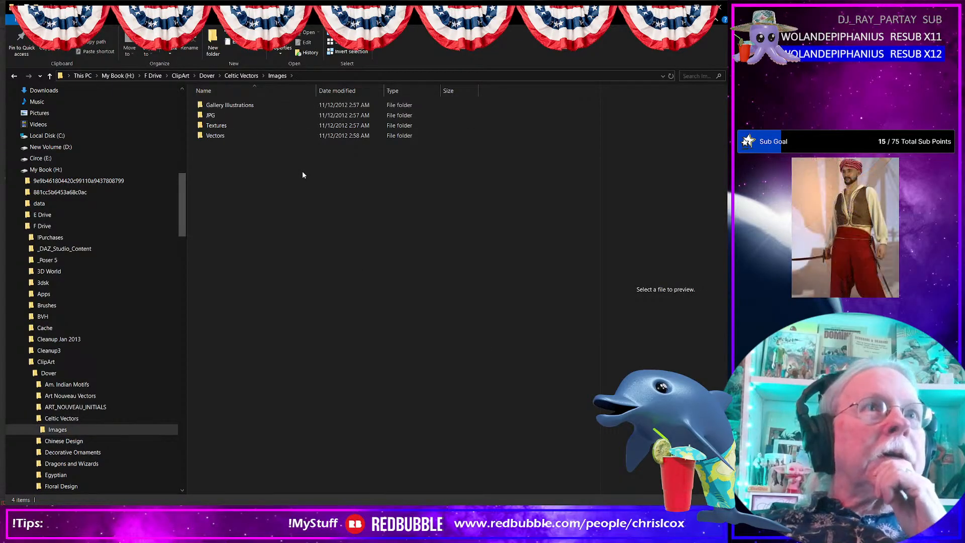
{"action": "double_click", "coordinate": [234, 115]}
{"action": "double_click", "coordinate": [224, 101]}
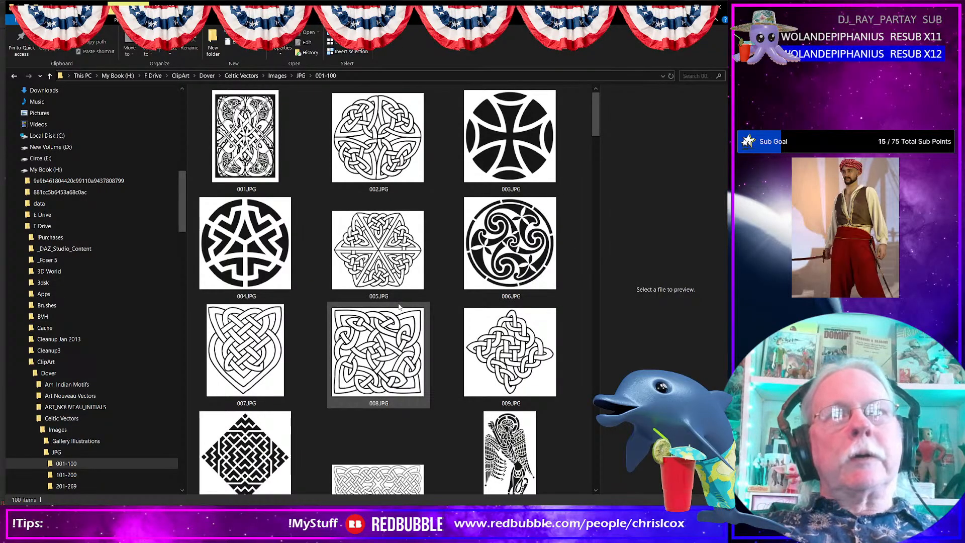
- Preview the round design 006.JPG, check the axe blade's shape in Substance 3D Painter, and browse the Celtic images to preview 094.JPG
{"action": "left_click", "coordinate": [496, 263]}
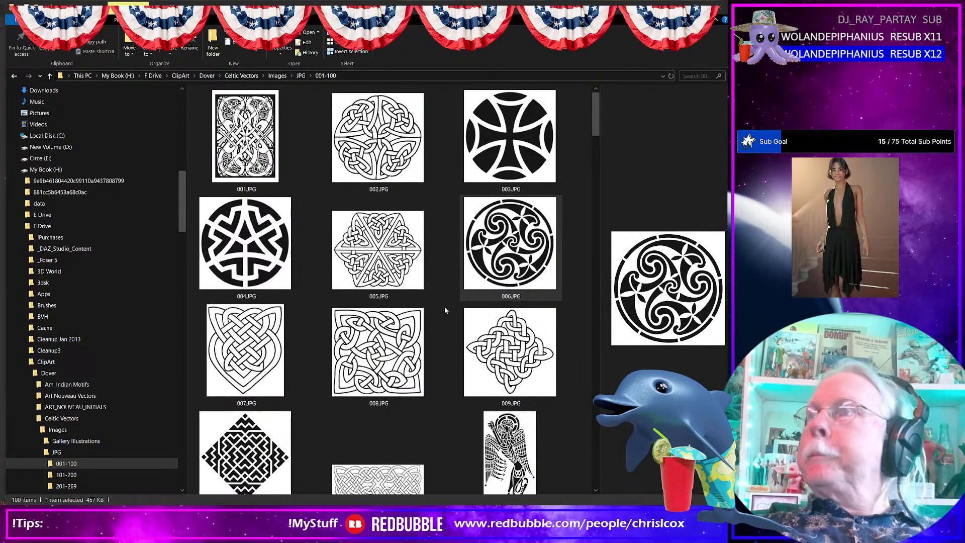
{"action": "key", "text": "alt+Tab"}
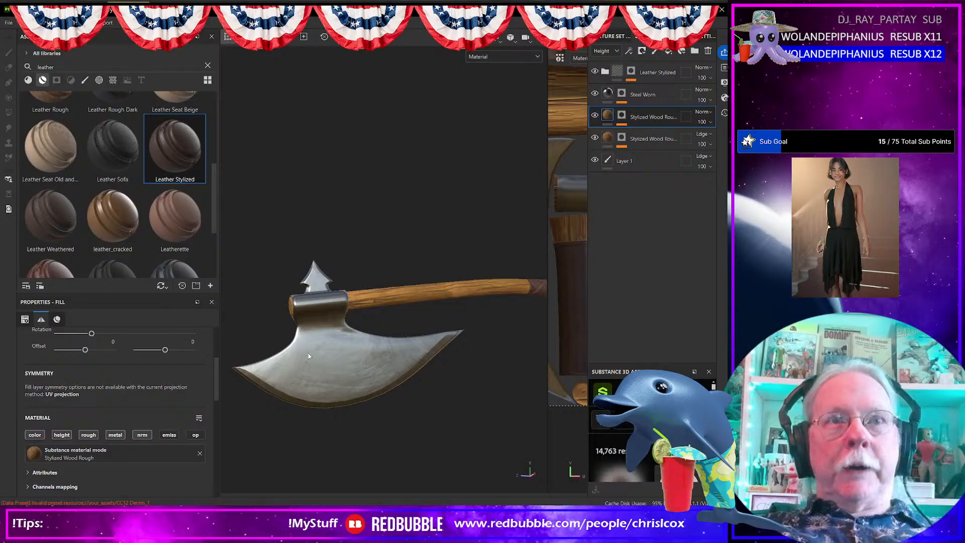
{"action": "key", "text": "alt+Tab"}
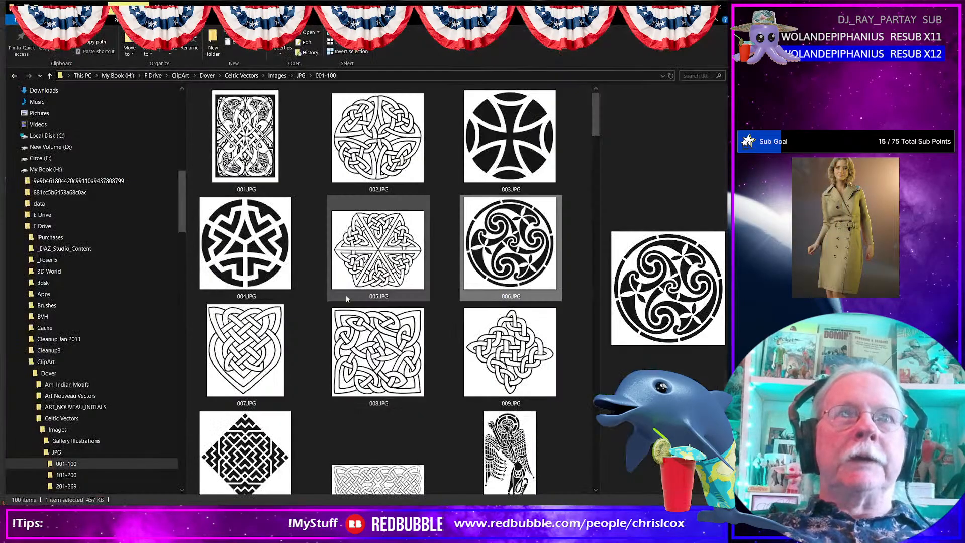
{"action": "scroll", "coordinate": [406, 302], "scroll_direction": "down", "scroll_amount": 5}
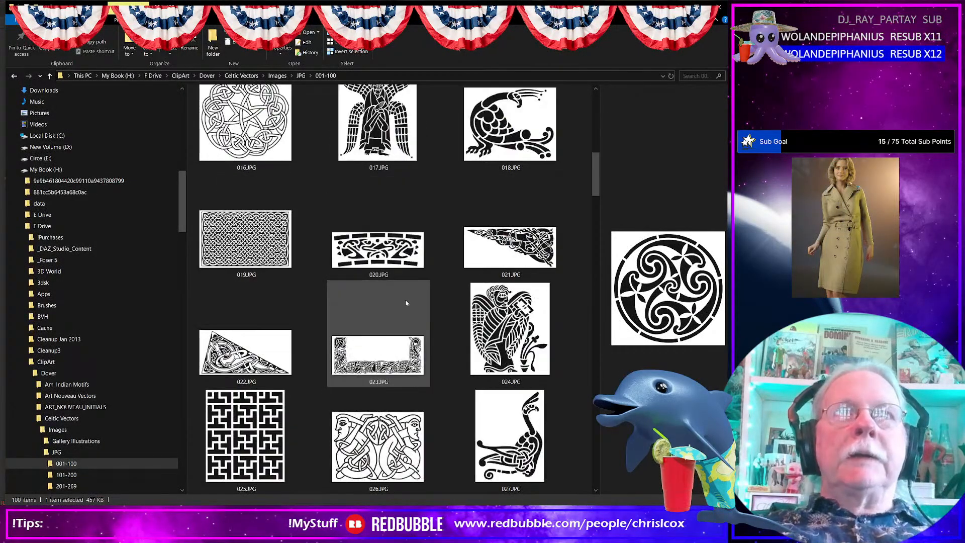
{"action": "scroll", "coordinate": [405, 302], "scroll_direction": "down", "scroll_amount": 6}
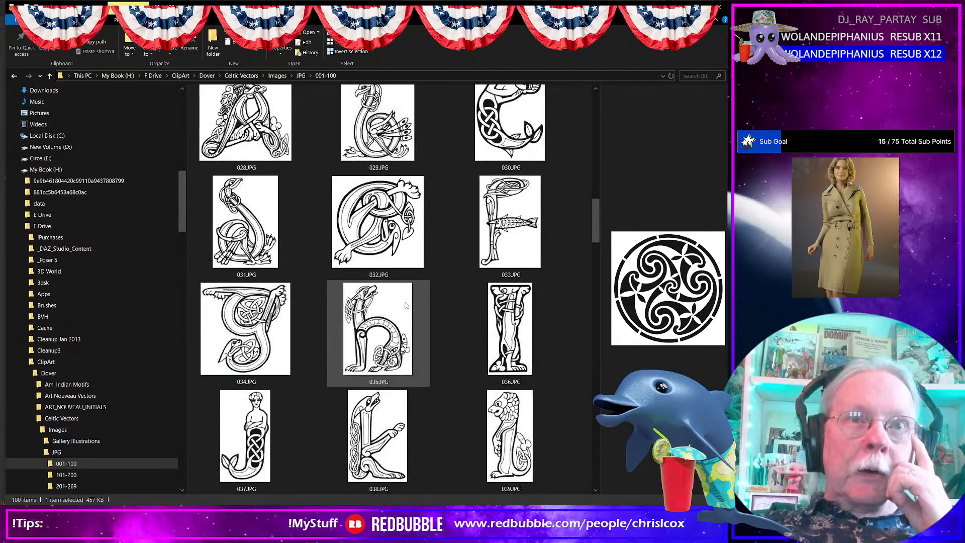
{"action": "scroll", "coordinate": [405, 307], "scroll_direction": "down", "scroll_amount": 6}
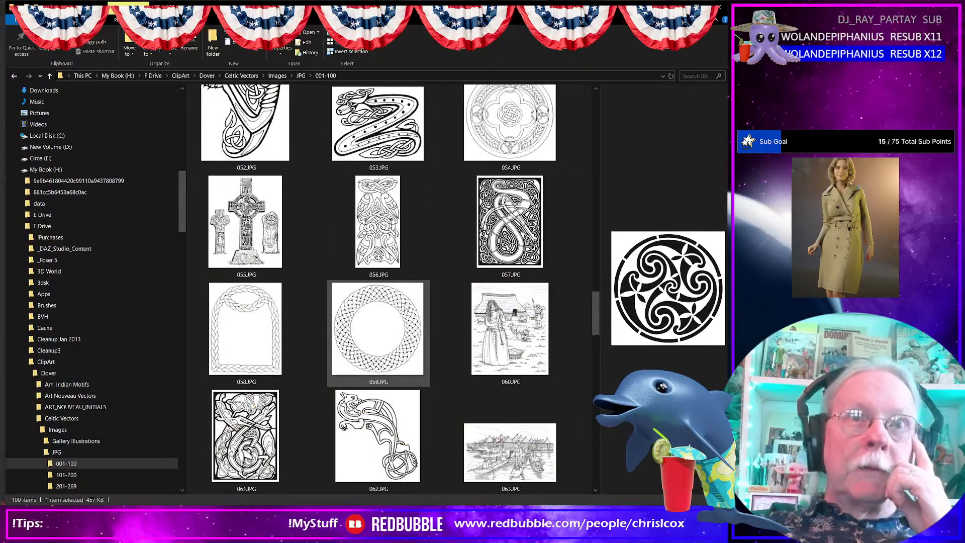
{"action": "scroll", "coordinate": [406, 303], "scroll_direction": "down", "scroll_amount": 4}
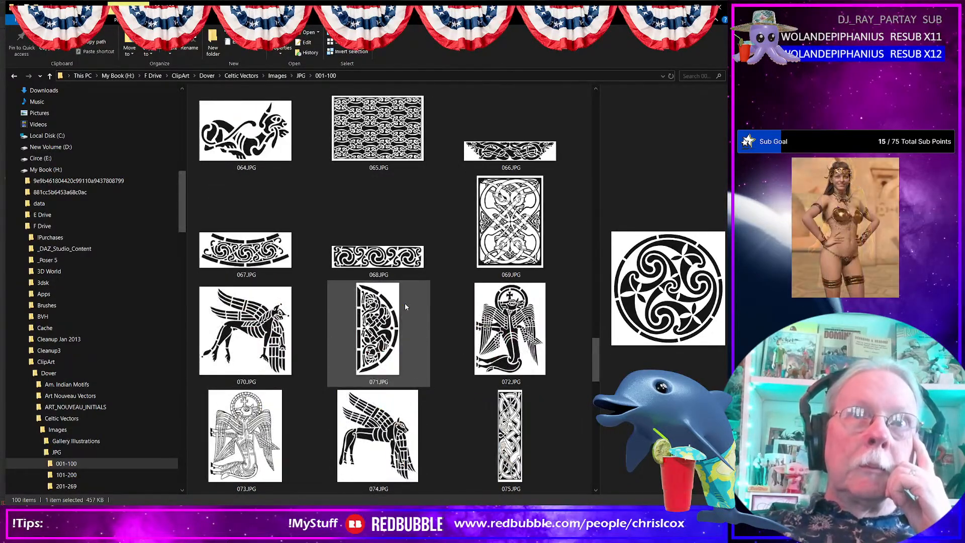
{"action": "scroll", "coordinate": [408, 302], "scroll_direction": "down", "scroll_amount": 4}
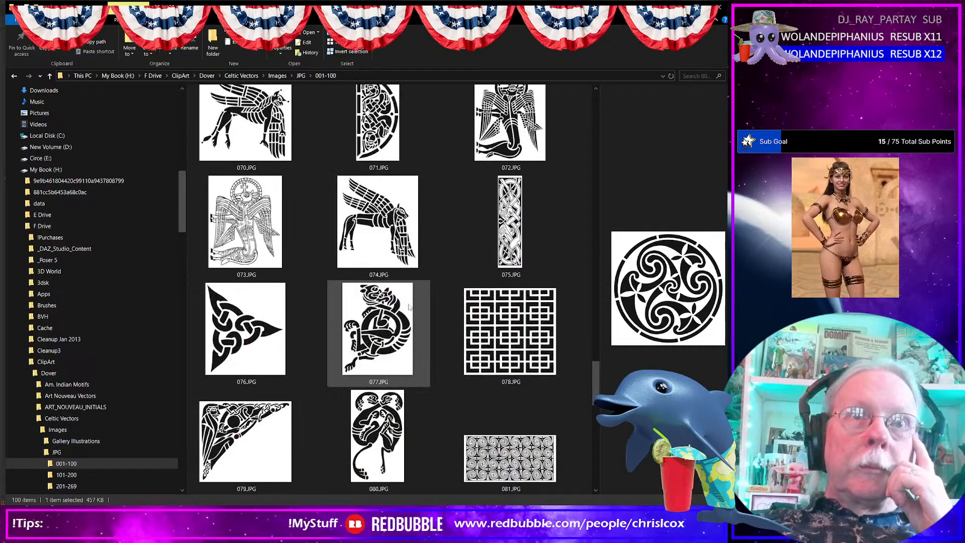
{"action": "scroll", "coordinate": [409, 307], "scroll_direction": "down", "scroll_amount": 4}
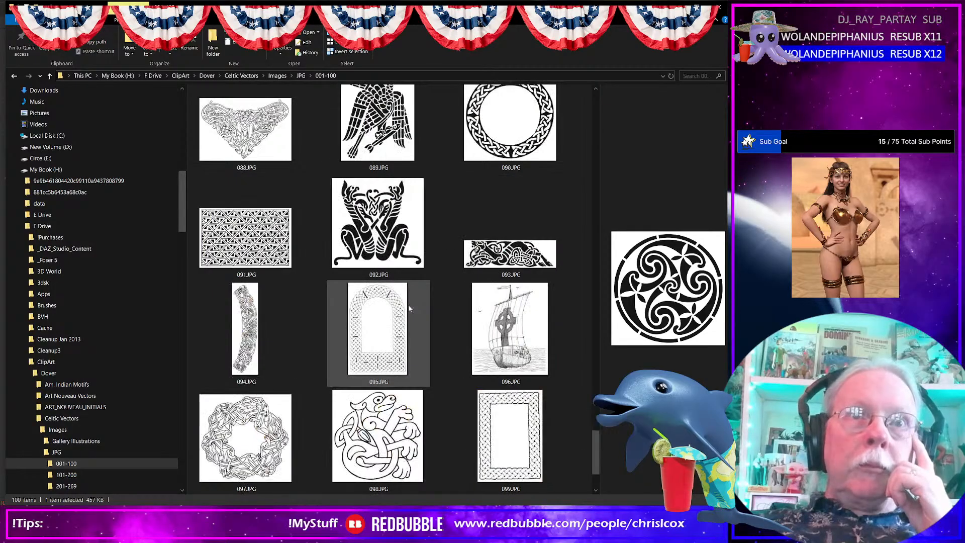
{"action": "left_click", "coordinate": [246, 327]}
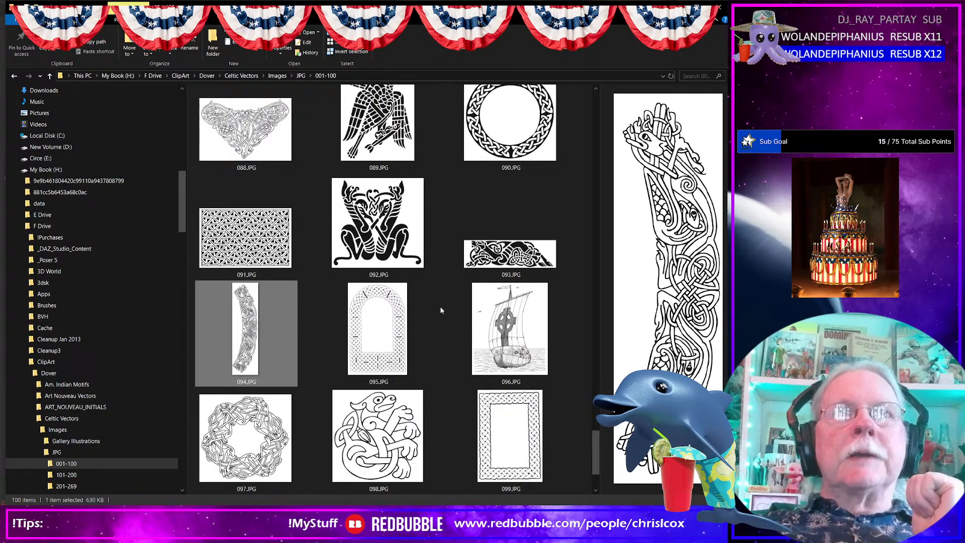
- Review the whole 001-100 set of Celtic designs again for an ornament suited to the axe blade, and preview 098.JPG
{"action": "scroll", "coordinate": [432, 309], "scroll_direction": "up", "scroll_amount": 2}
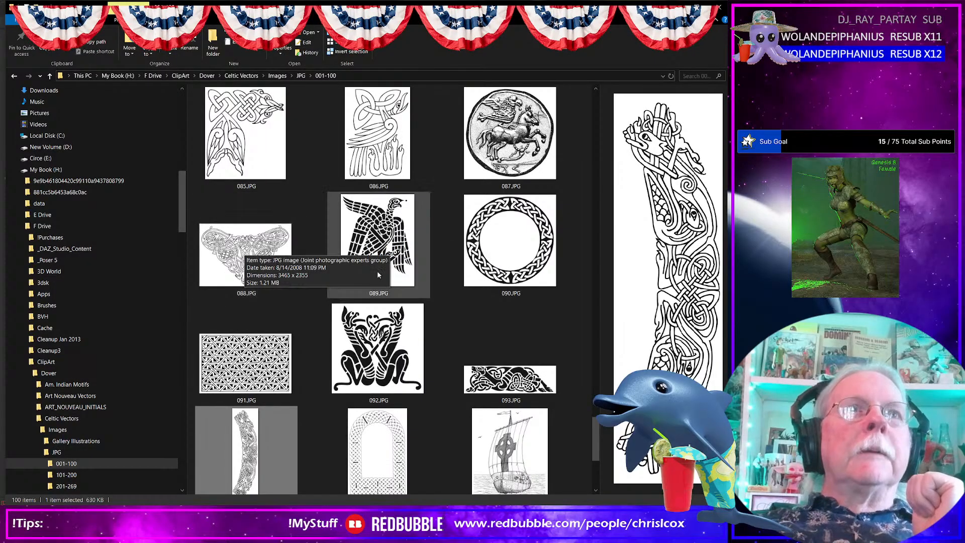
{"action": "scroll", "coordinate": [416, 283], "scroll_direction": "up", "scroll_amount": 4}
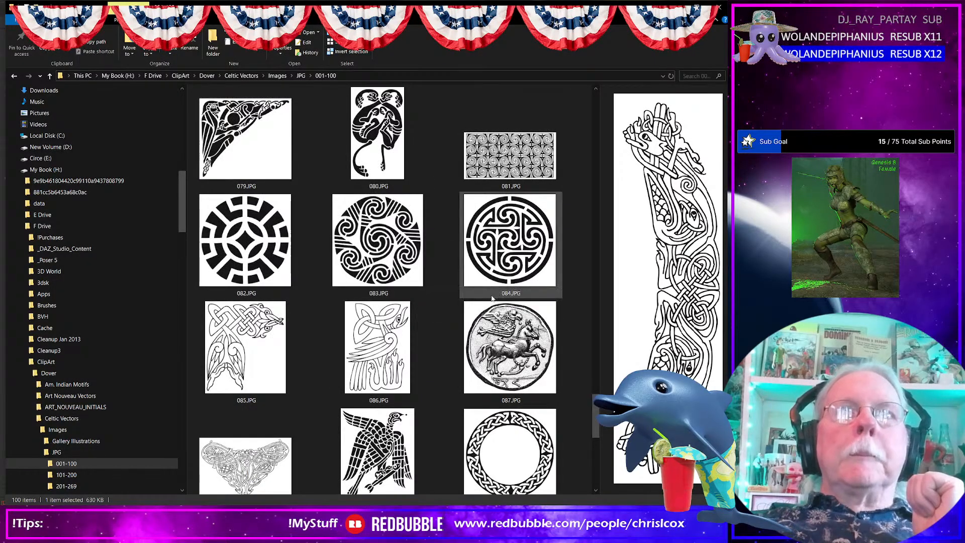
{"action": "scroll", "coordinate": [490, 295], "scroll_direction": "up", "scroll_amount": 5}
{"action": "scroll", "coordinate": [491, 295], "scroll_direction": "up", "scroll_amount": 5}
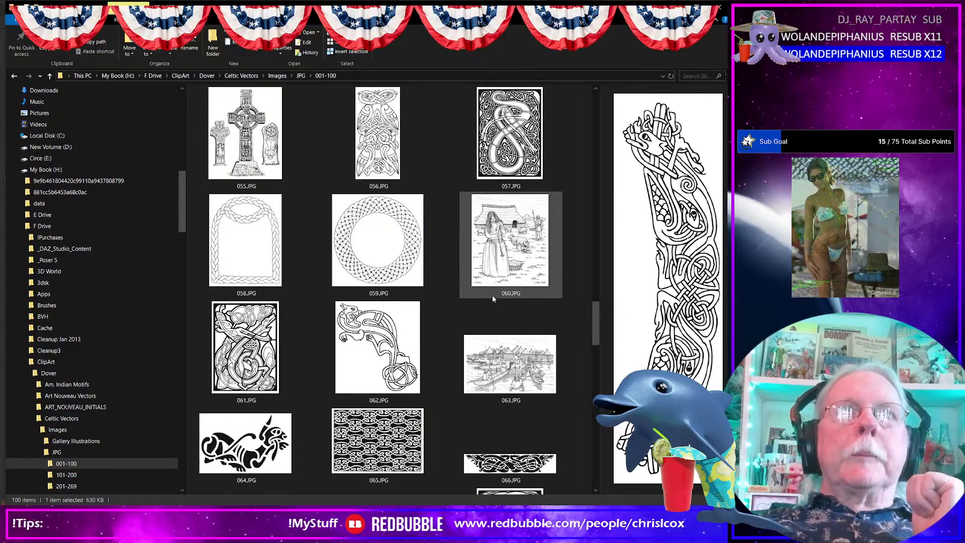
{"action": "scroll", "coordinate": [522, 304], "scroll_direction": "up", "scroll_amount": 4}
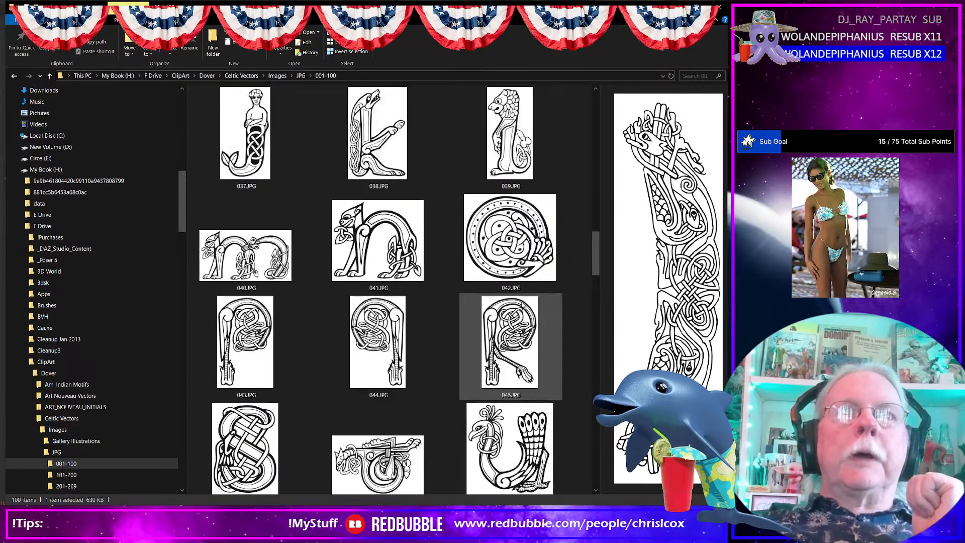
{"action": "scroll", "coordinate": [522, 304], "scroll_direction": "up", "scroll_amount": 9}
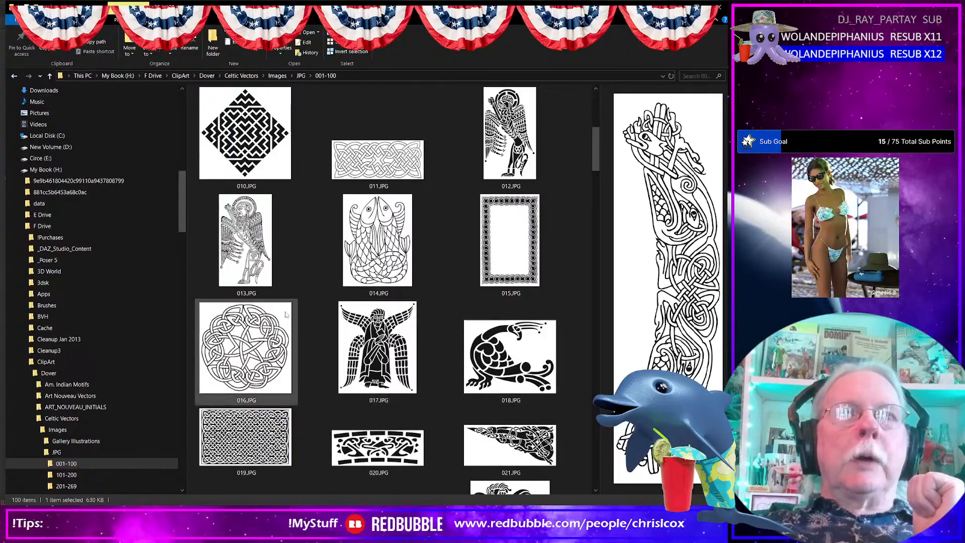
{"action": "scroll", "coordinate": [472, 355], "scroll_direction": "up", "scroll_amount": 3}
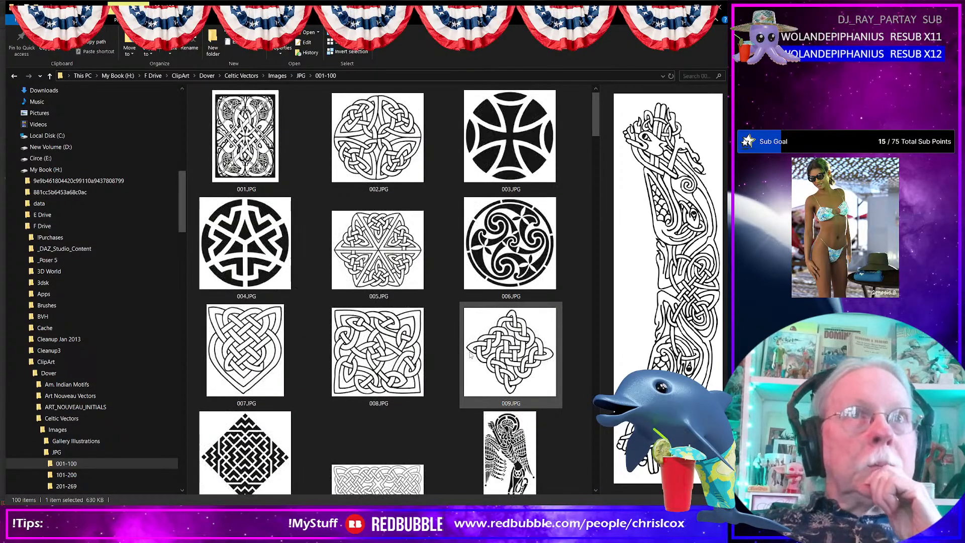
{"action": "scroll", "coordinate": [470, 355], "scroll_direction": "down", "scroll_amount": 10}
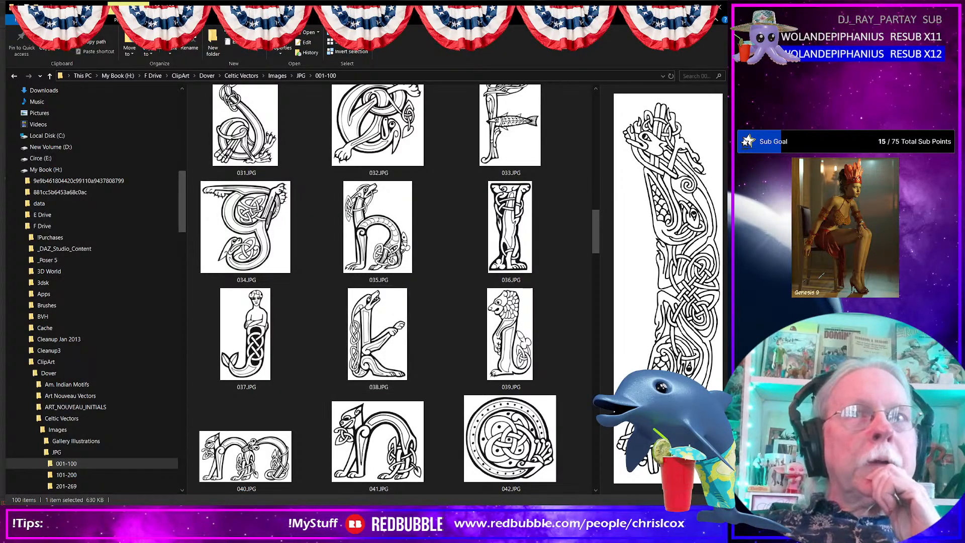
{"action": "scroll", "coordinate": [404, 385], "scroll_direction": "down", "scroll_amount": 11}
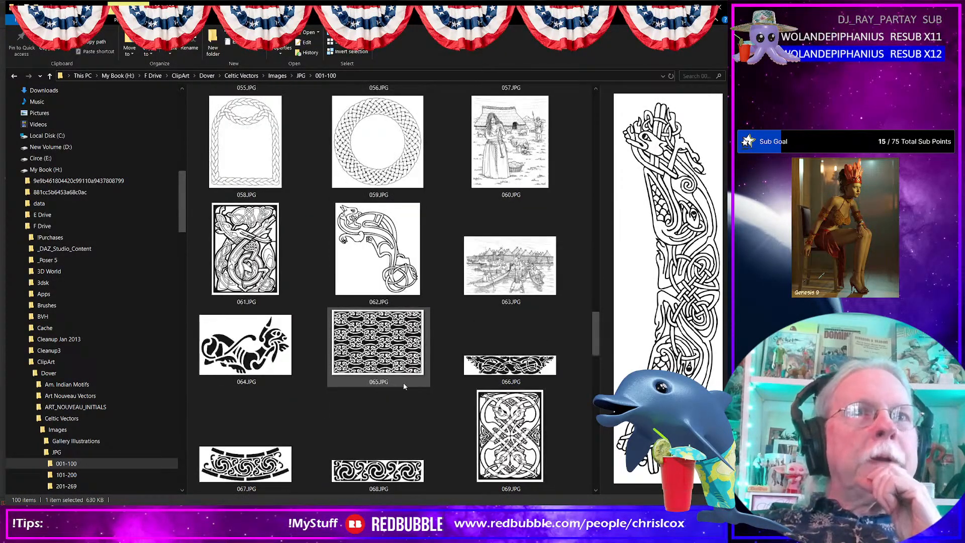
{"action": "scroll", "coordinate": [403, 384], "scroll_direction": "down", "scroll_amount": 2}
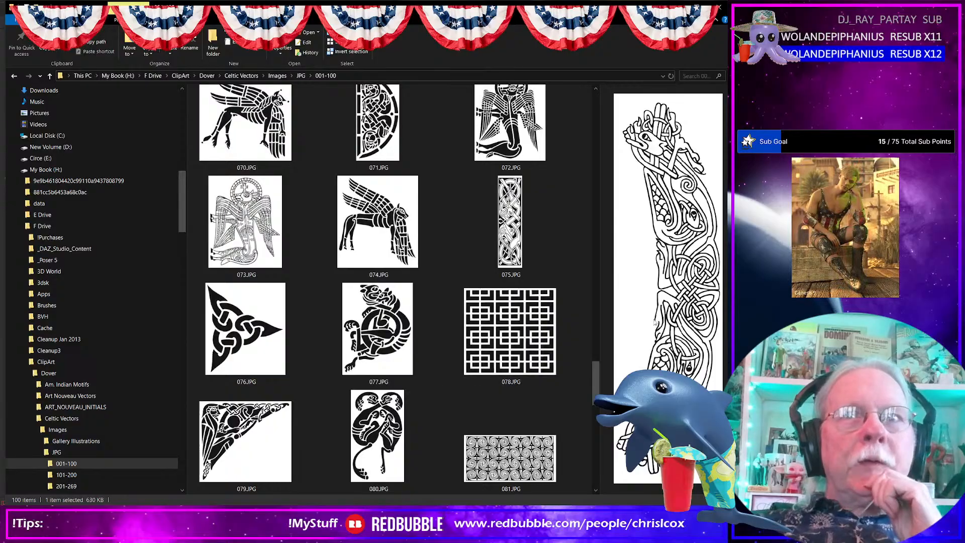
{"action": "scroll", "coordinate": [365, 373], "scroll_direction": "down", "scroll_amount": 4}
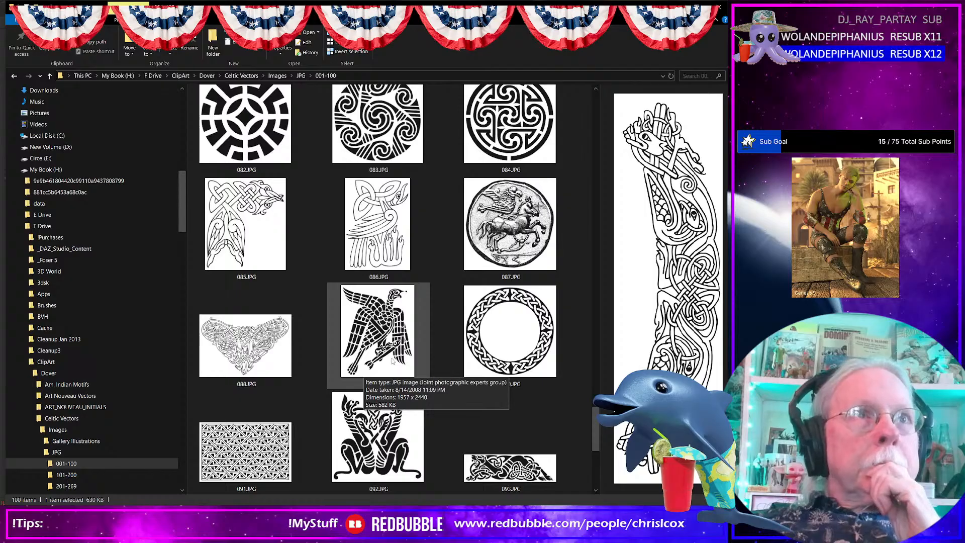
{"action": "scroll", "coordinate": [393, 361], "scroll_direction": "down", "scroll_amount": 3}
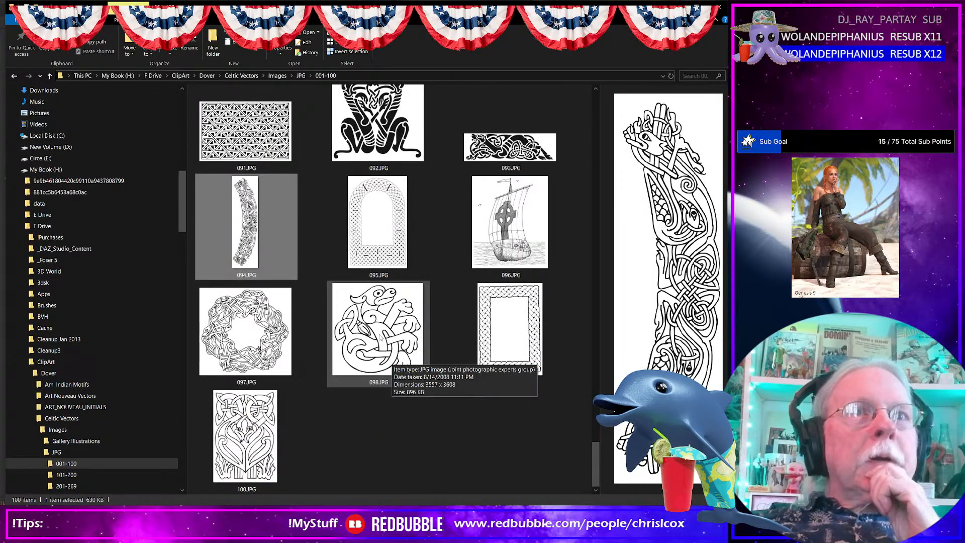
{"action": "left_click", "coordinate": [382, 339]}
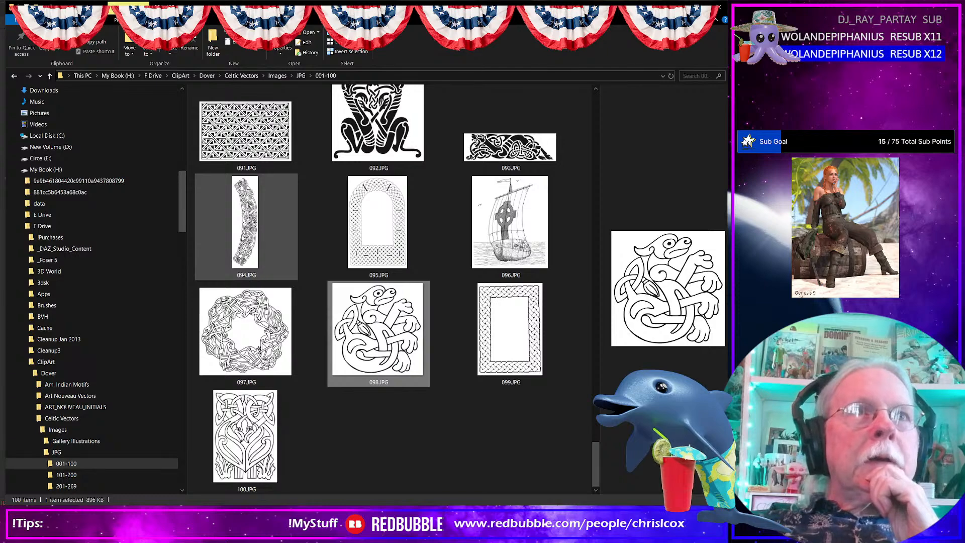
- Open the curved Celtic panel 094.JPG in Adobe Photoshop 2026, dismiss the plug-in notice and invert the image's colours
{"action": "left_click", "coordinate": [246, 226]}
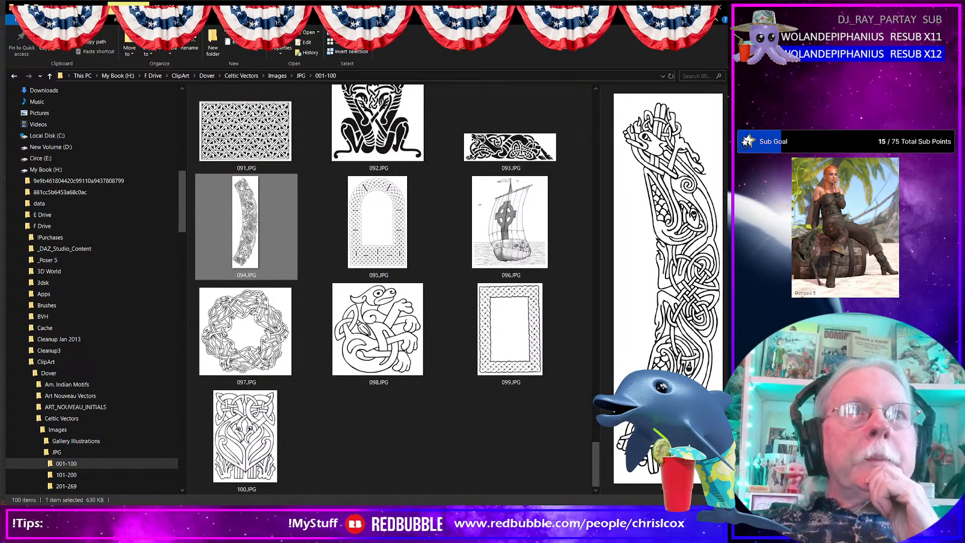
{"action": "right_click", "coordinate": [254, 230]}
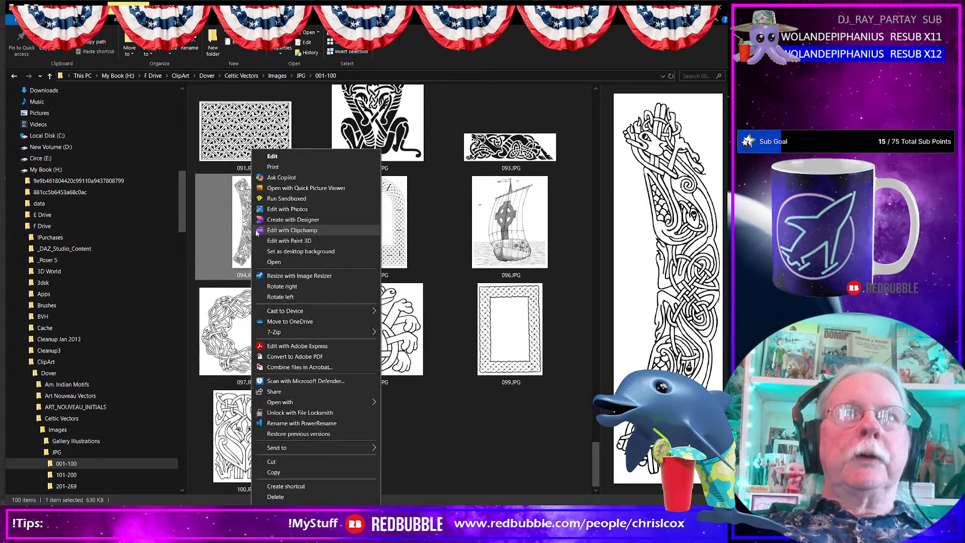
{"action": "mouse_move", "coordinate": [290, 401]}
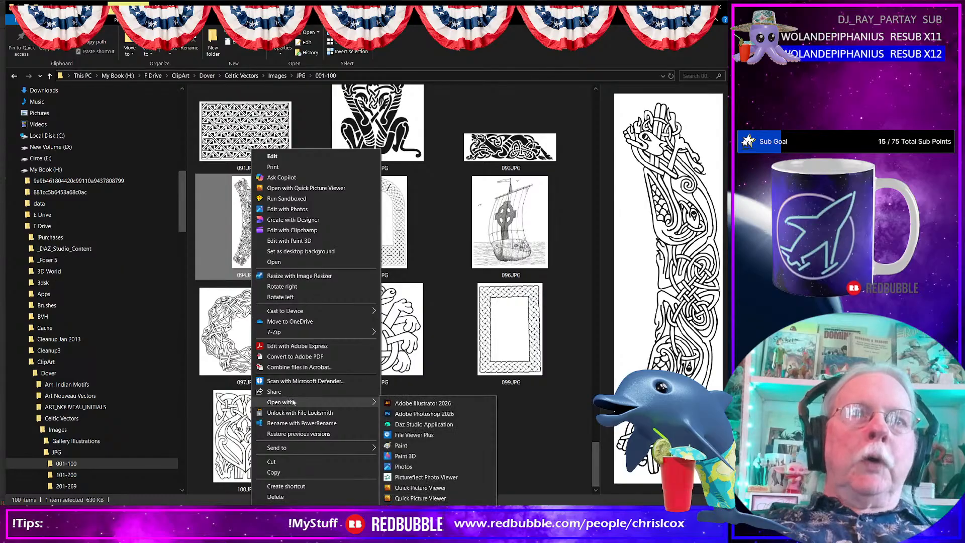
{"action": "left_click", "coordinate": [426, 413]}
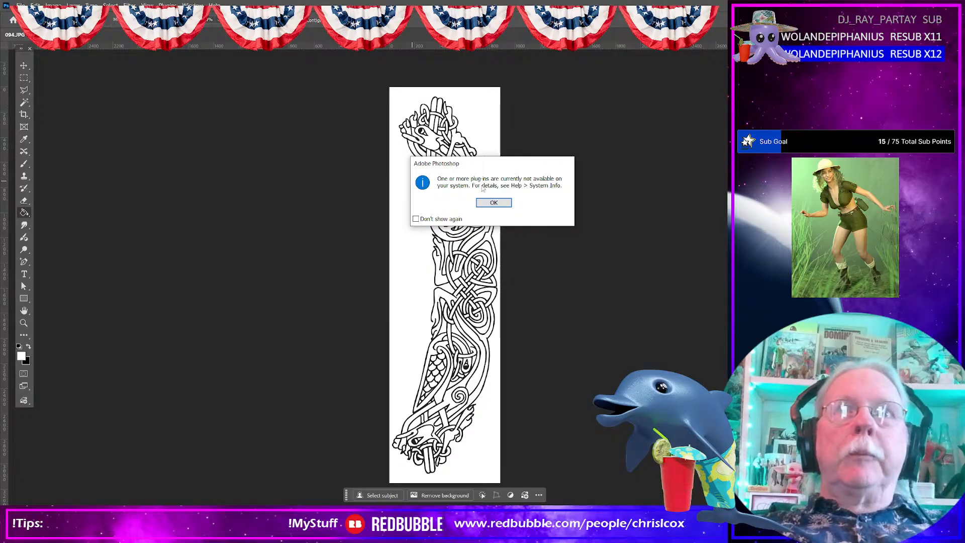
{"action": "left_click", "coordinate": [493, 204]}
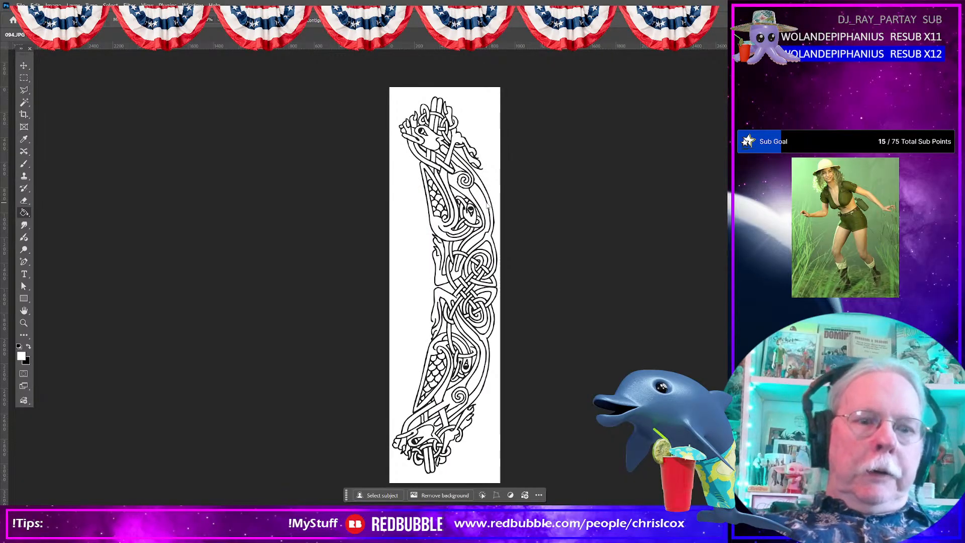
{"action": "key", "text": "i"}
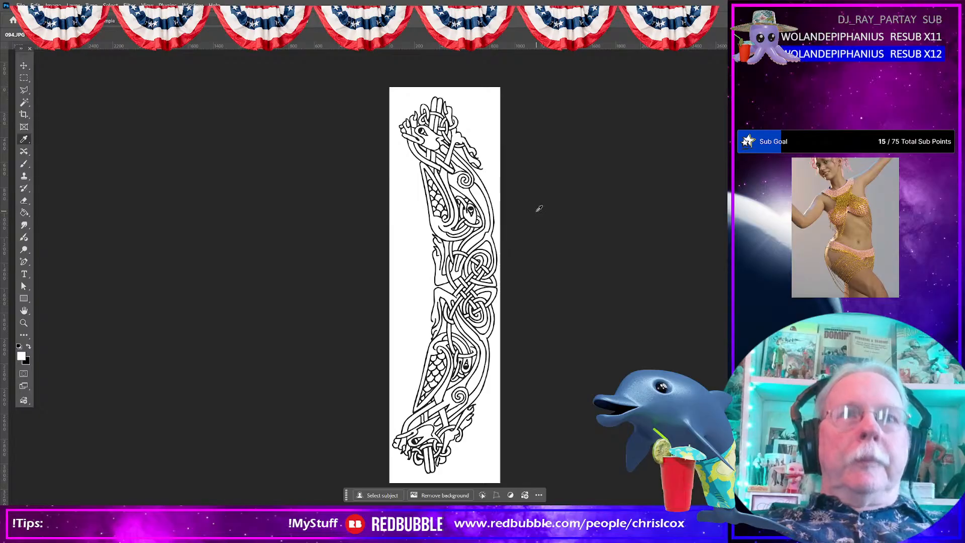
{"action": "key", "text": "ctrl+i"}
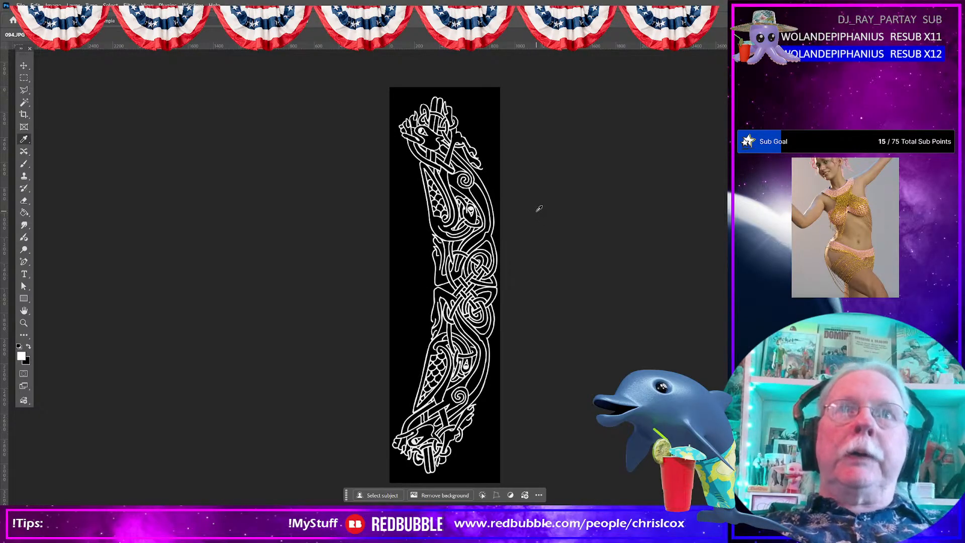
- Boost the contrast of the inverted 094.JPG with Curves, setting the black point to input 15 and the white point to input 93
{"action": "key", "text": "ctrl+m"}
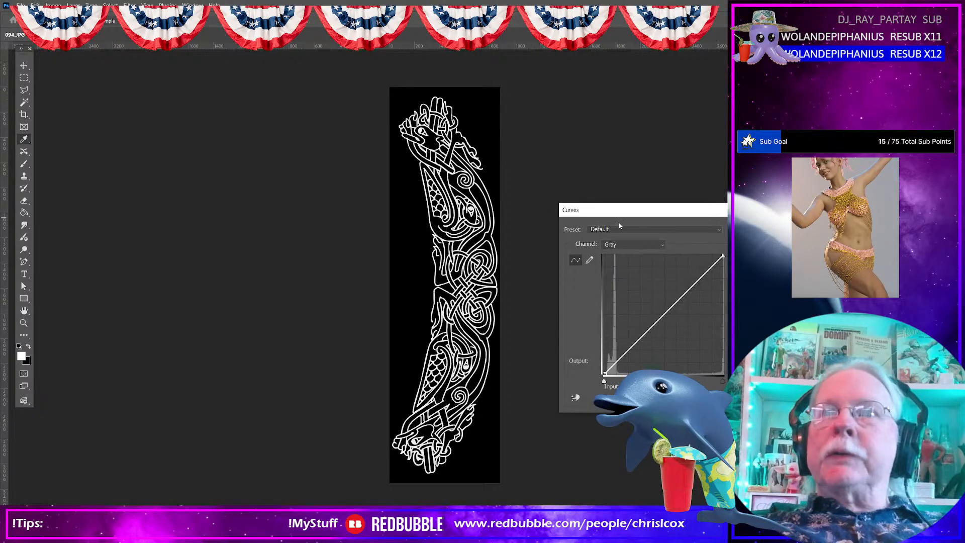
{"action": "left_click_drag", "start_coordinate": [631, 211], "coordinate": [574, 207]}
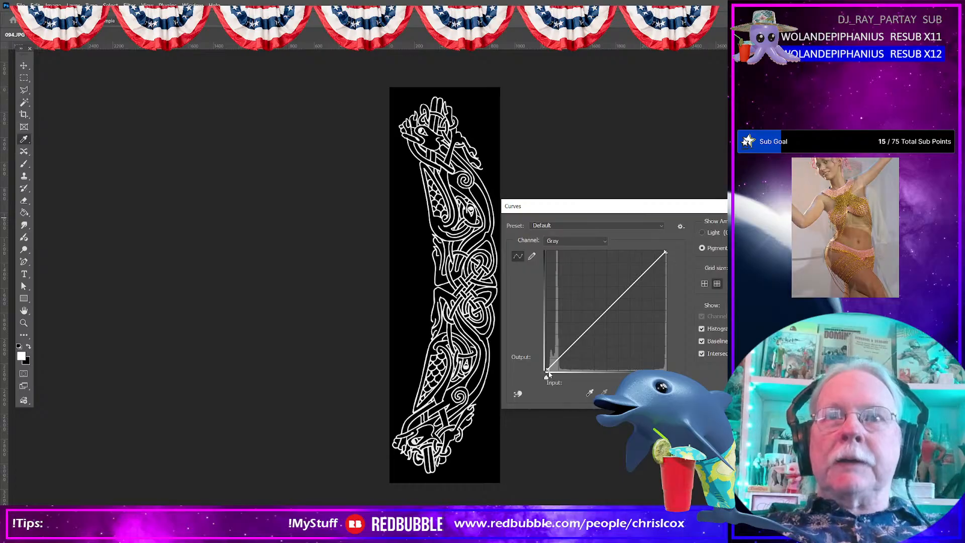
{"action": "left_click_drag", "start_coordinate": [546, 372], "coordinate": [565, 371]}
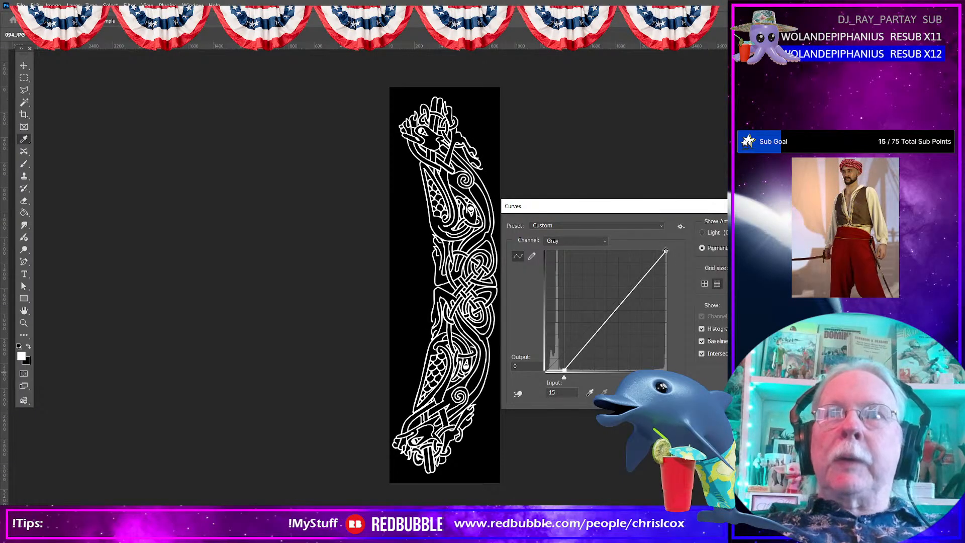
{"action": "left_click_drag", "start_coordinate": [667, 253], "coordinate": [658, 252]}
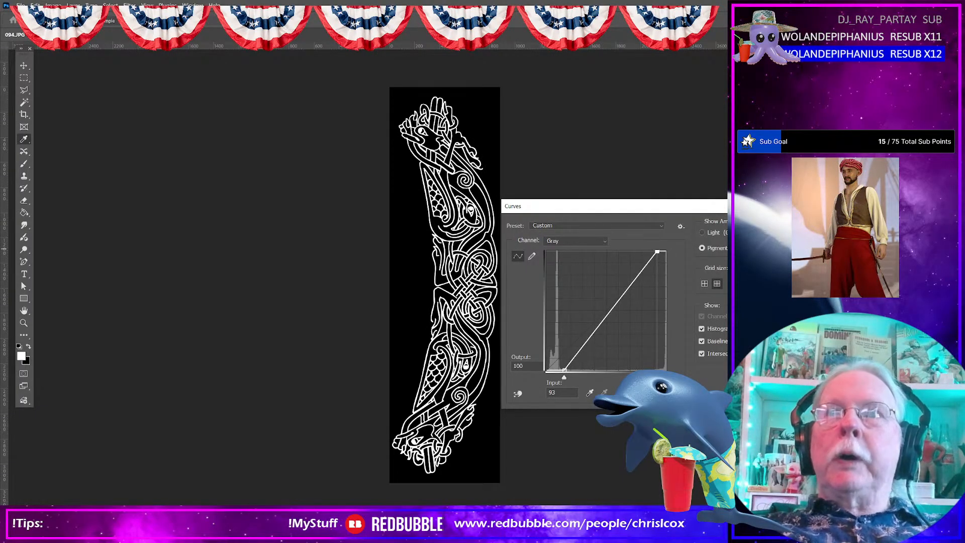
{"action": "key", "text": "Return"}
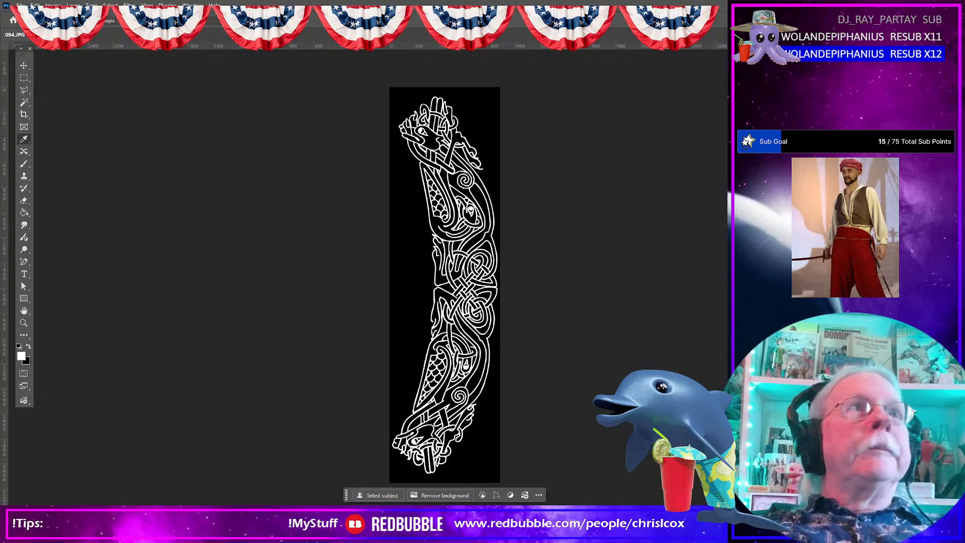
- Save the inverted panel as 094 copy.jpg in the 001-100 folder, using JPEG quality 10
{"action": "left_click", "coordinate": [20, 5]}
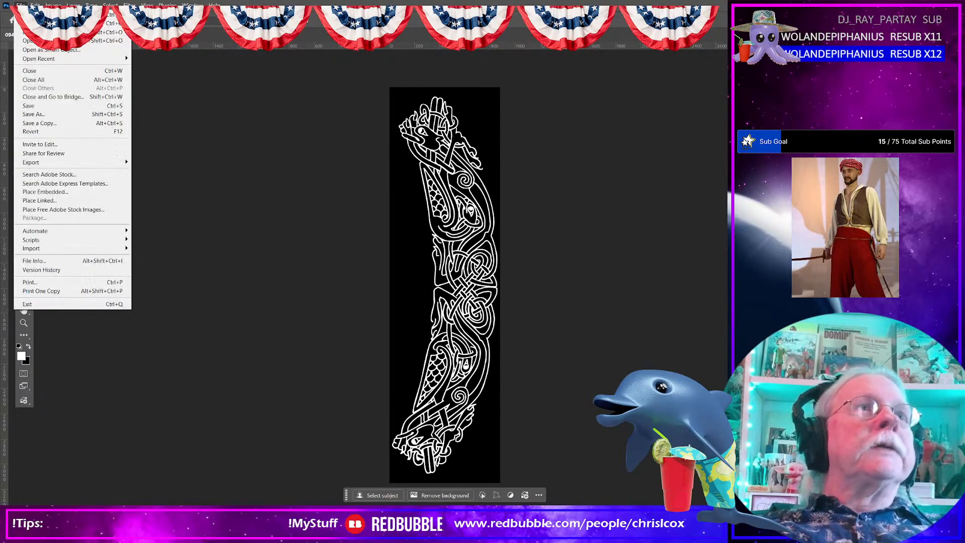
{"action": "left_click", "coordinate": [62, 125]}
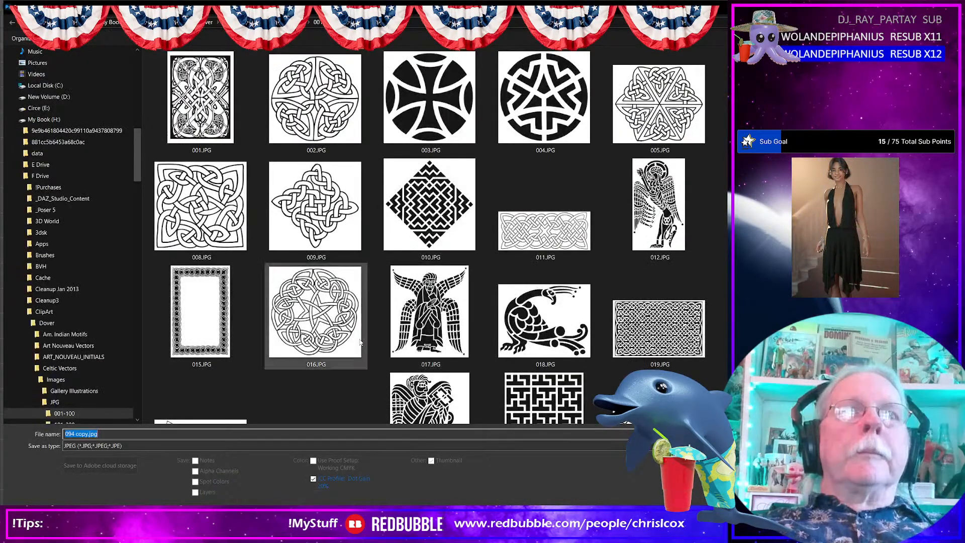
{"action": "scroll", "coordinate": [513, 334], "scroll_direction": "down", "scroll_amount": 7}
{"action": "scroll", "coordinate": [513, 333], "scroll_direction": "up", "scroll_amount": 7}
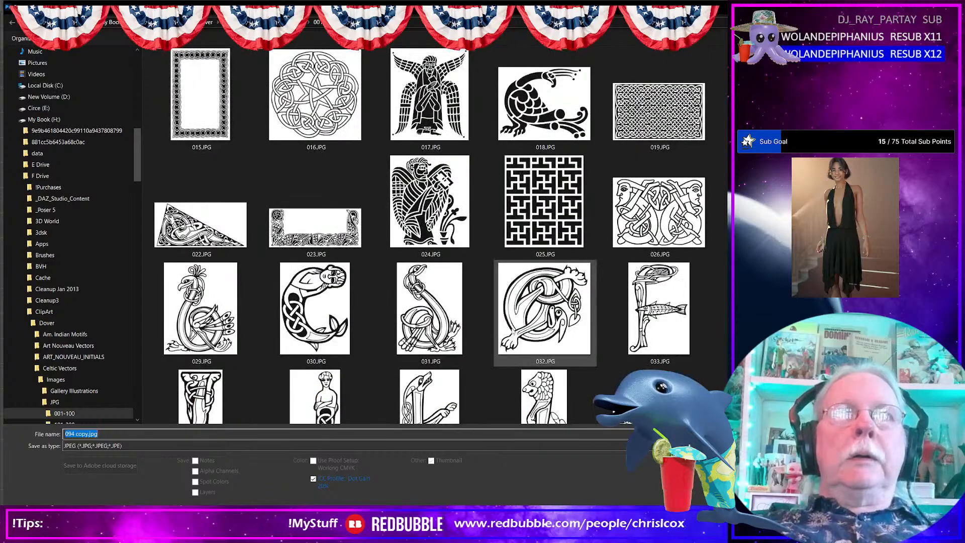
{"action": "scroll", "coordinate": [513, 334], "scroll_direction": "down", "scroll_amount": 10}
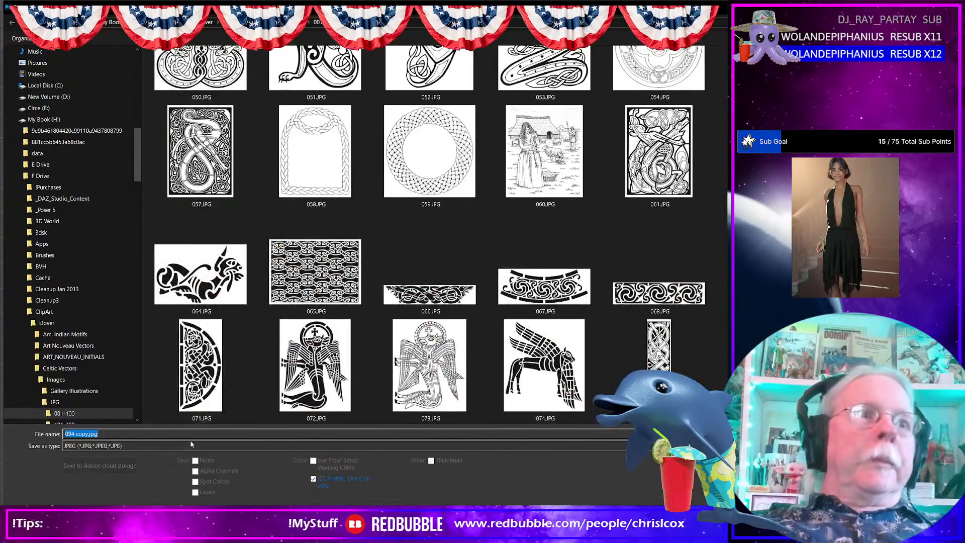
{"action": "left_click", "coordinate": [115, 436]}
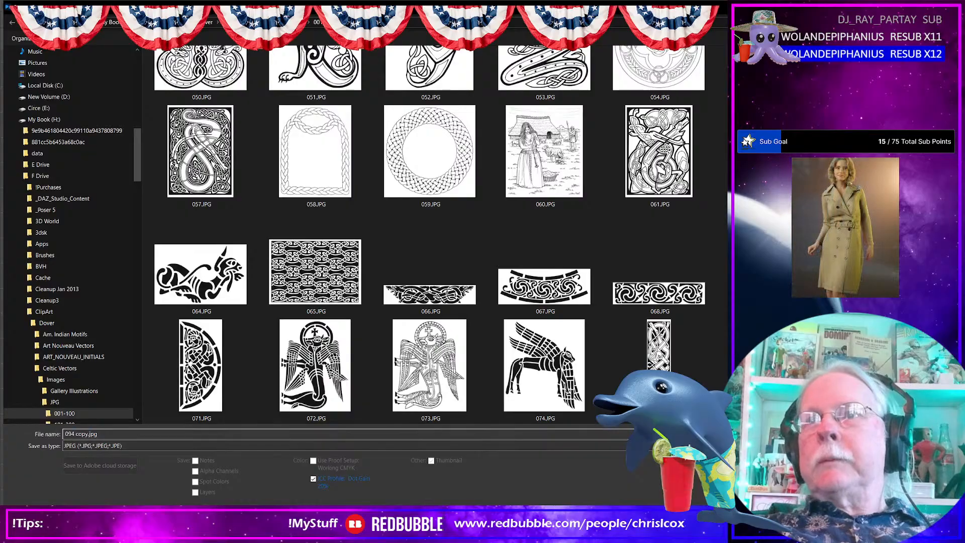
{"action": "key", "text": "Return"}
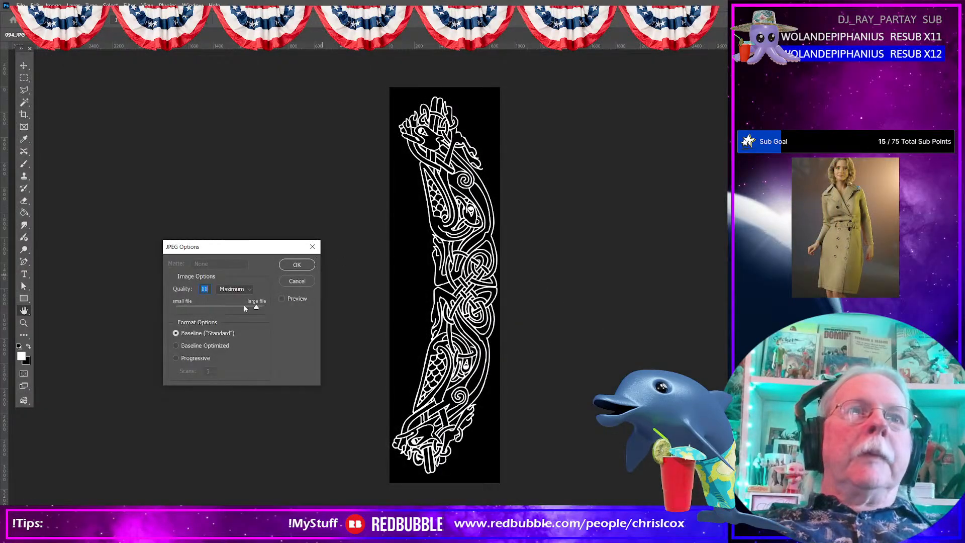
{"action": "left_click_drag", "start_coordinate": [254, 308], "coordinate": [253, 308]}
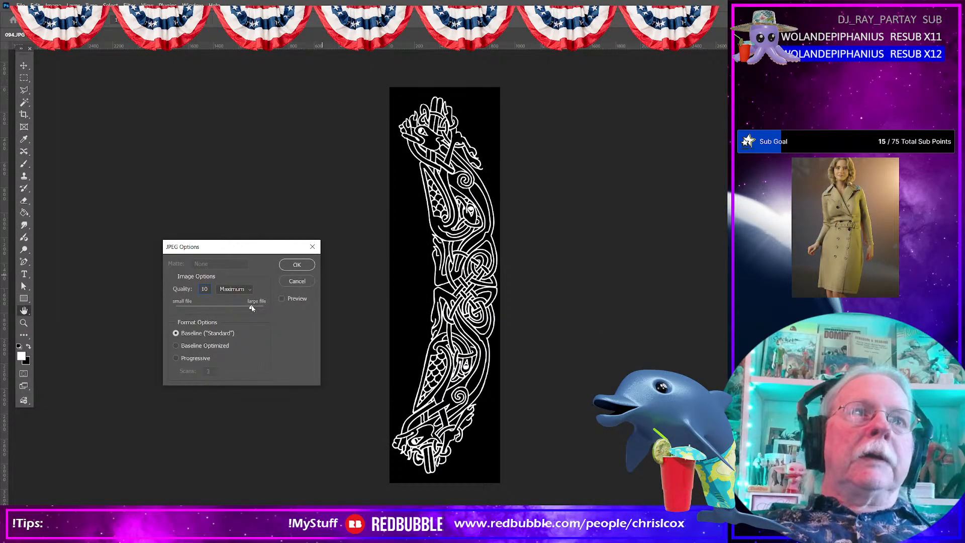
{"action": "left_click", "coordinate": [297, 265]}
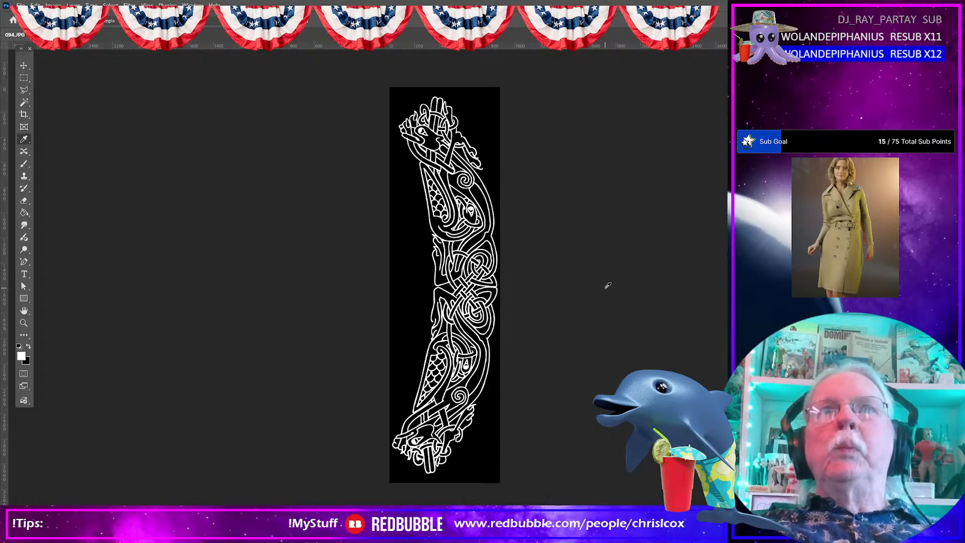
- Switch to File Explorer, open the knotted beast design 098.JPG in Photoshop and invert its colours
{"action": "key", "text": "alt+Tab"}
{"action": "left_click", "coordinate": [513, 314]}
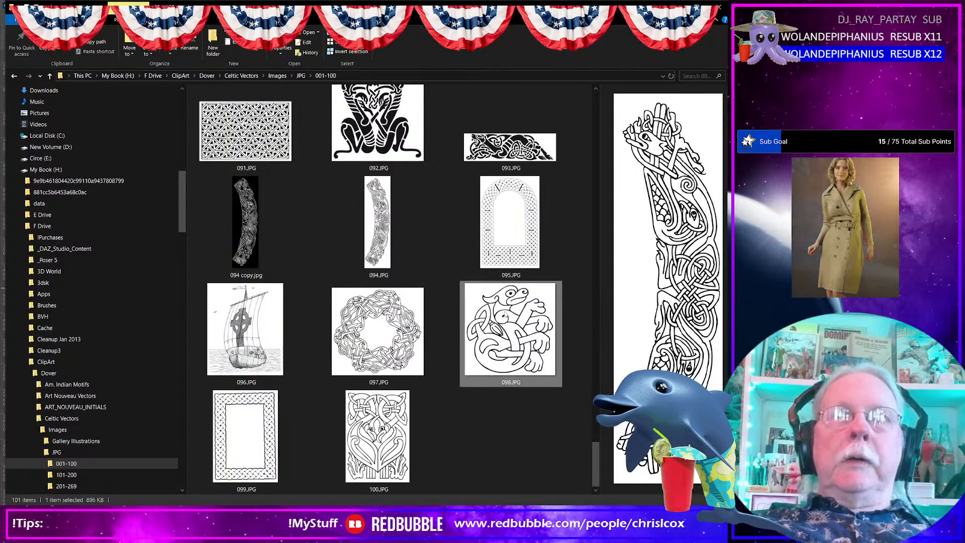
{"action": "right_click", "coordinate": [515, 317]}
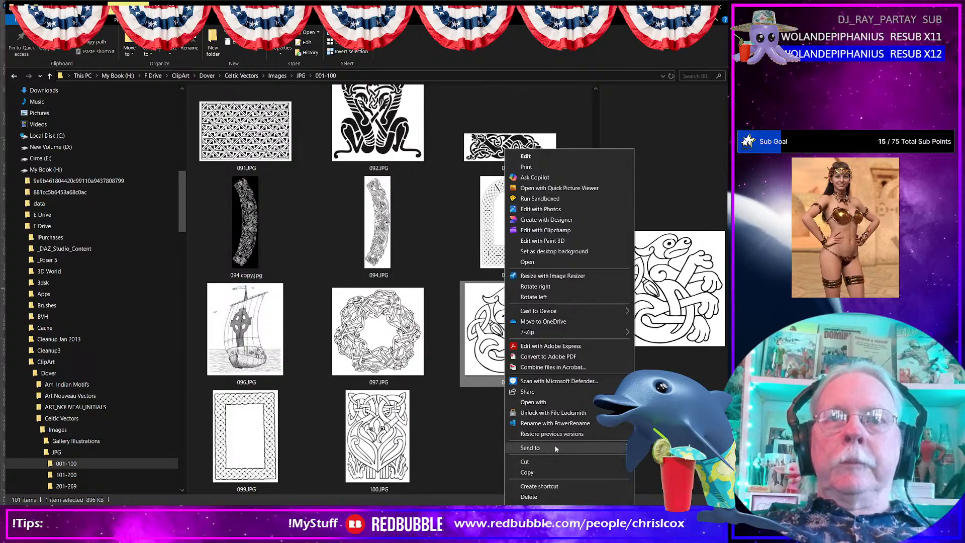
{"action": "mouse_move", "coordinate": [543, 402]}
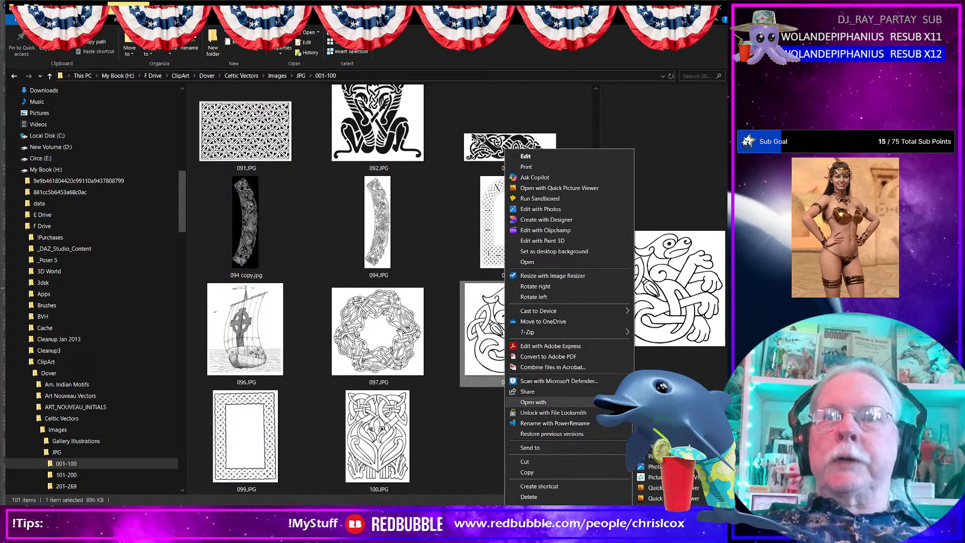
{"action": "left_click", "coordinate": [654, 466]}
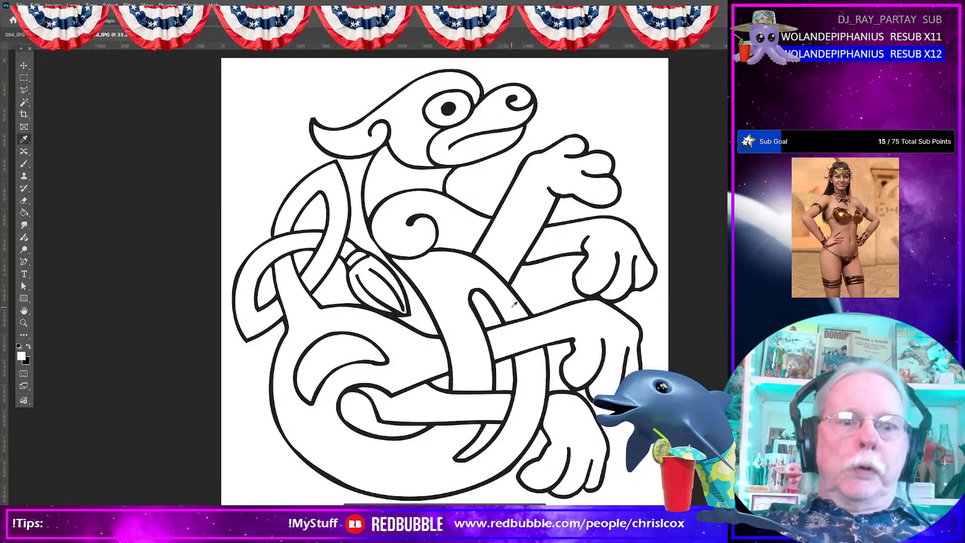
{"action": "key", "text": "ctrl+i"}
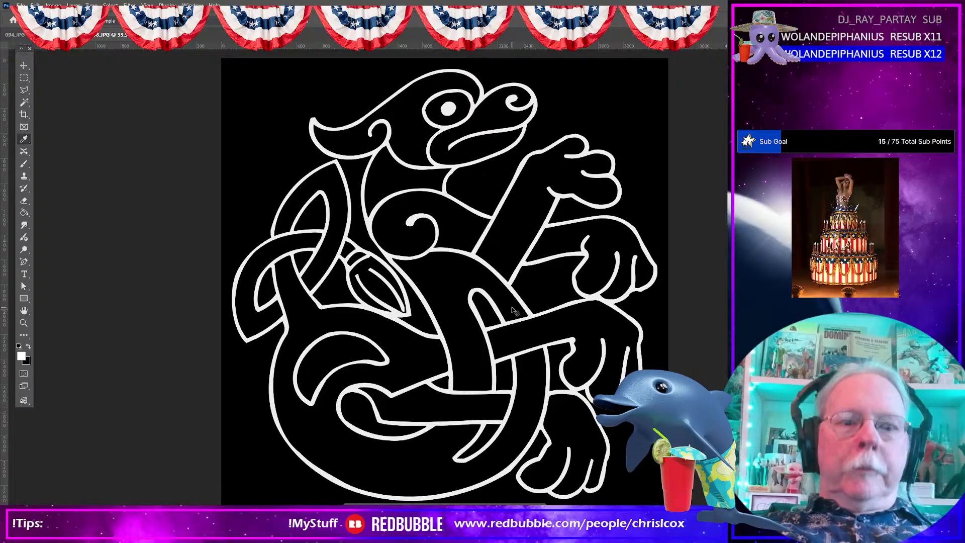
- Boost the beast image's contrast with Curves, moving the black point to input 11 and pulling the white point slightly inward
{"action": "key", "text": "ctrl+m"}
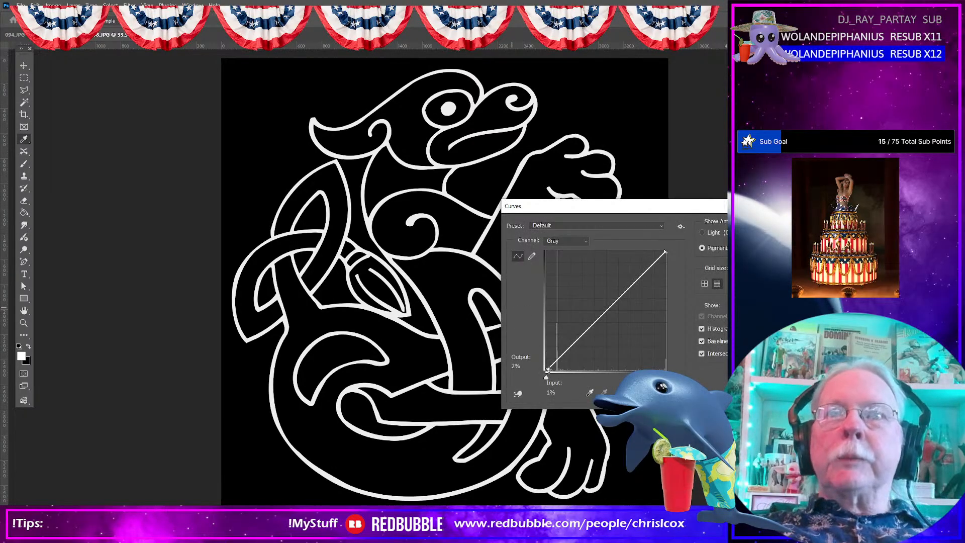
{"action": "left_click_drag", "start_coordinate": [547, 371], "coordinate": [562, 371]}
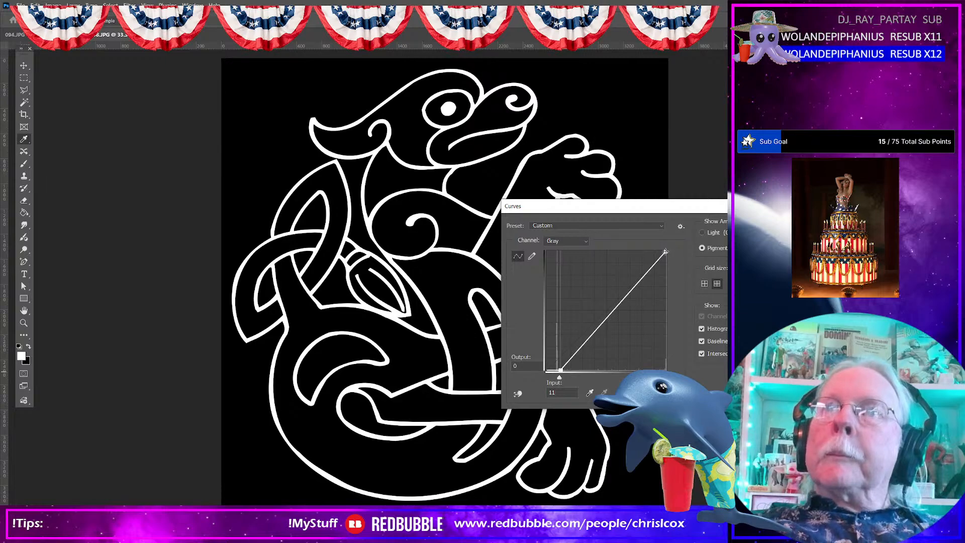
{"action": "left_click_drag", "start_coordinate": [665, 252], "coordinate": [659, 250]}
{"action": "key", "text": "Return"}
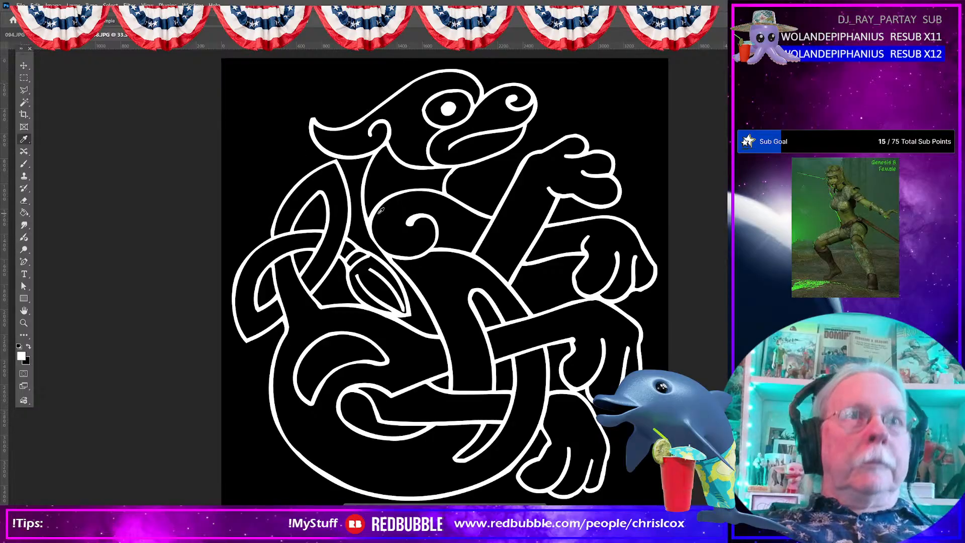
- Save the inverted beast as 098 copy.jpg in the 001-100 folder, using JPEG quality 10
{"action": "left_click", "coordinate": [21, 5]}
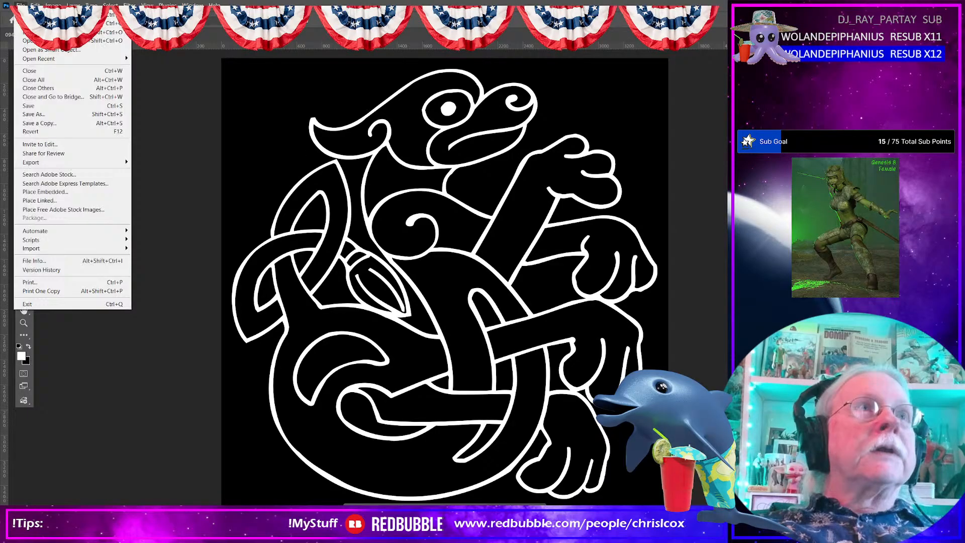
{"action": "left_click", "coordinate": [52, 124]}
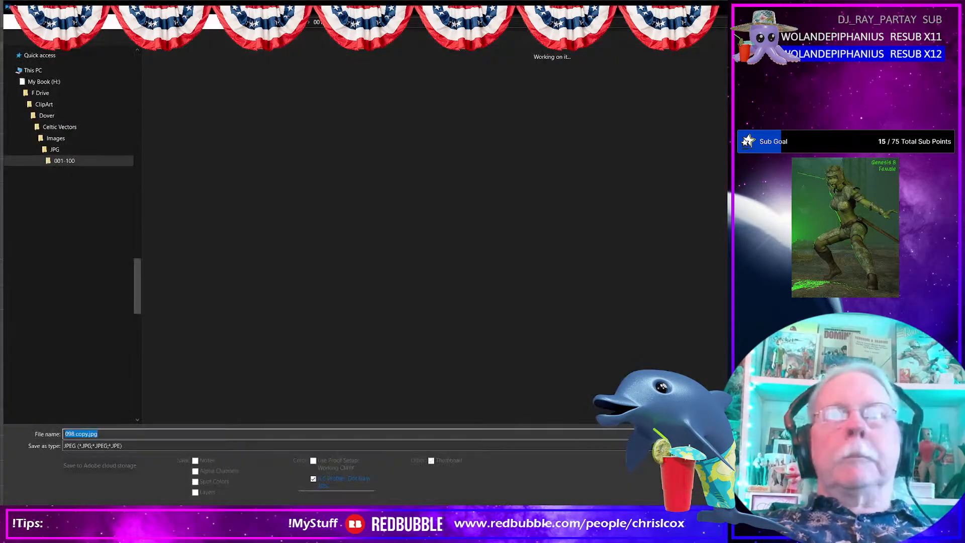
{"action": "key", "text": "Return"}
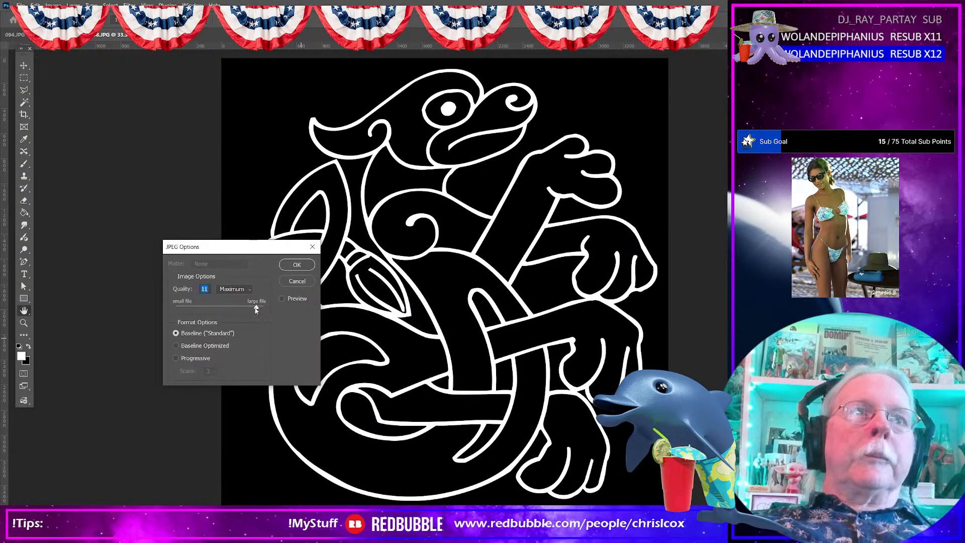
{"action": "left_click_drag", "start_coordinate": [258, 310], "coordinate": [250, 309]}
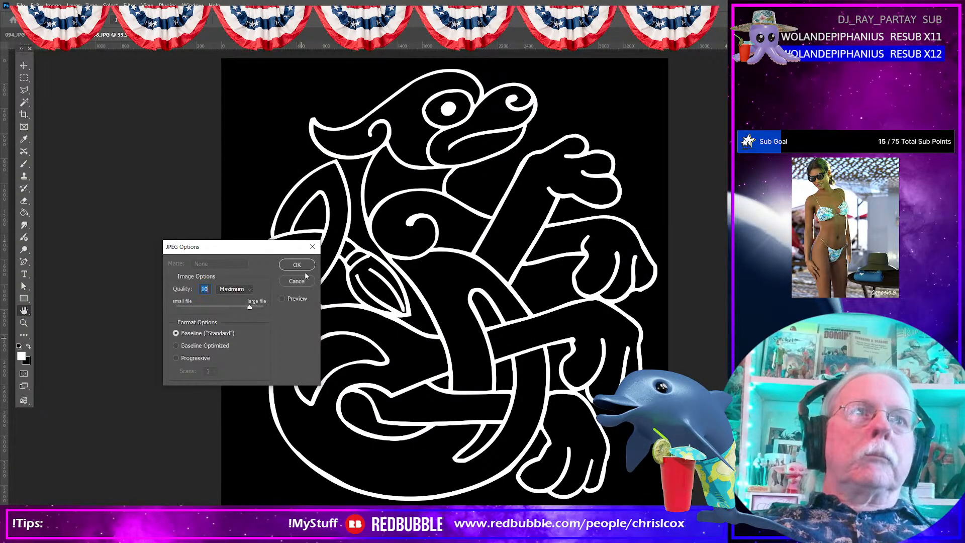
{"action": "left_click", "coordinate": [305, 263]}
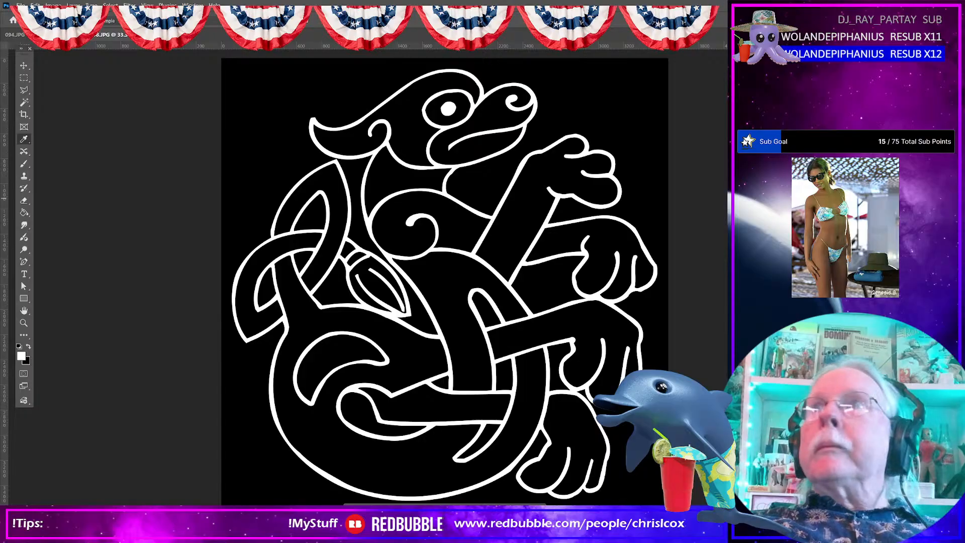
- Switch to Substance 3D Painter, start importing resources into the Feral Fury Axe project and open the file chooser for adding them
{"action": "key", "text": "alt+Tab"}
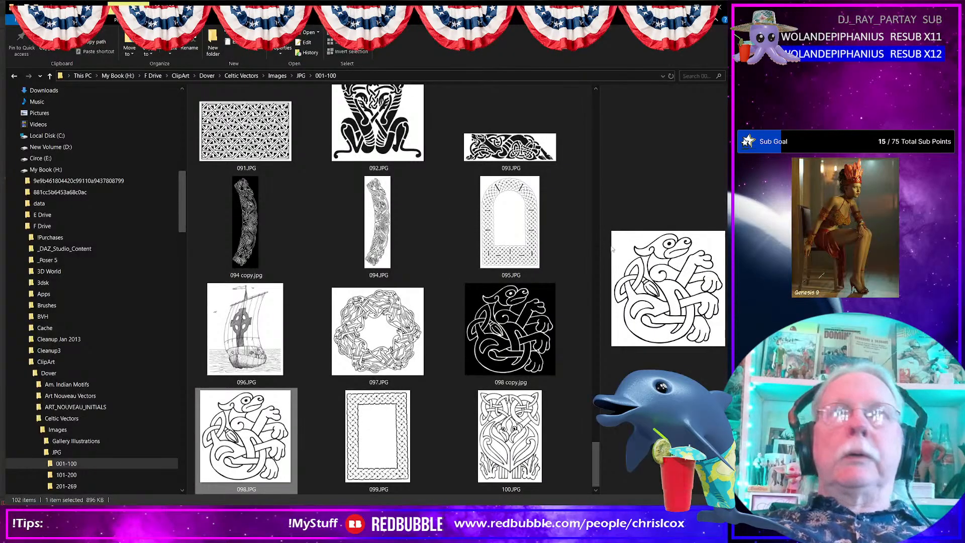
{"action": "key", "text": "alt+Tab"}
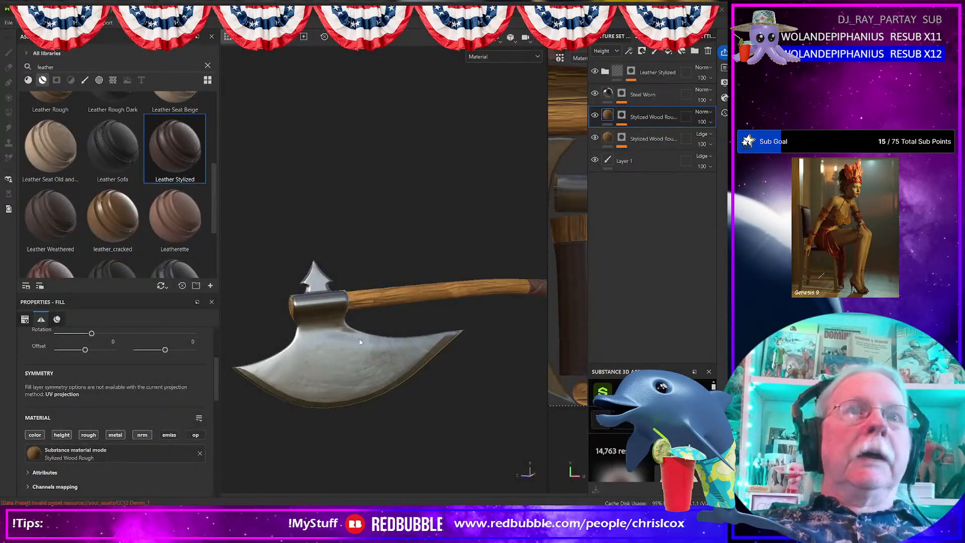
{"action": "left_click", "coordinate": [9, 22]}
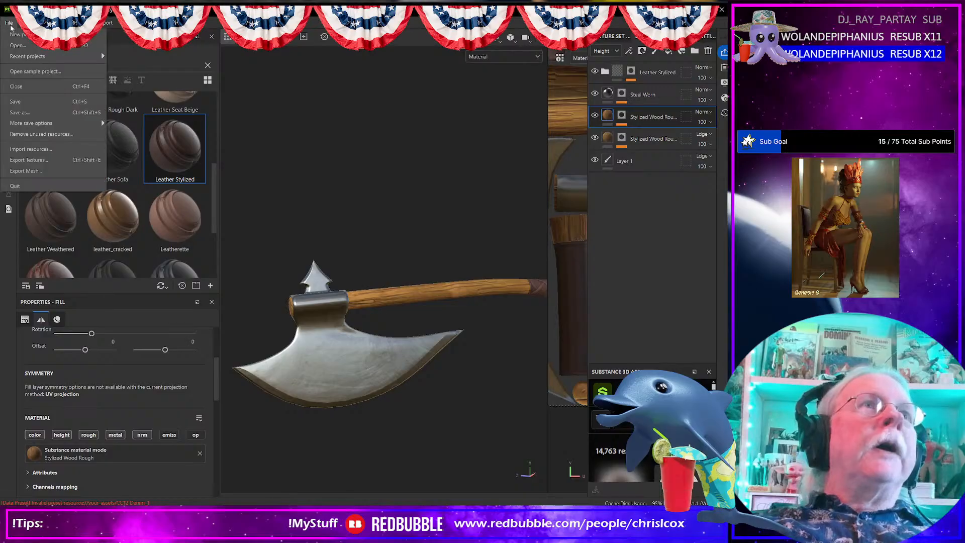
{"action": "left_click", "coordinate": [31, 148]}
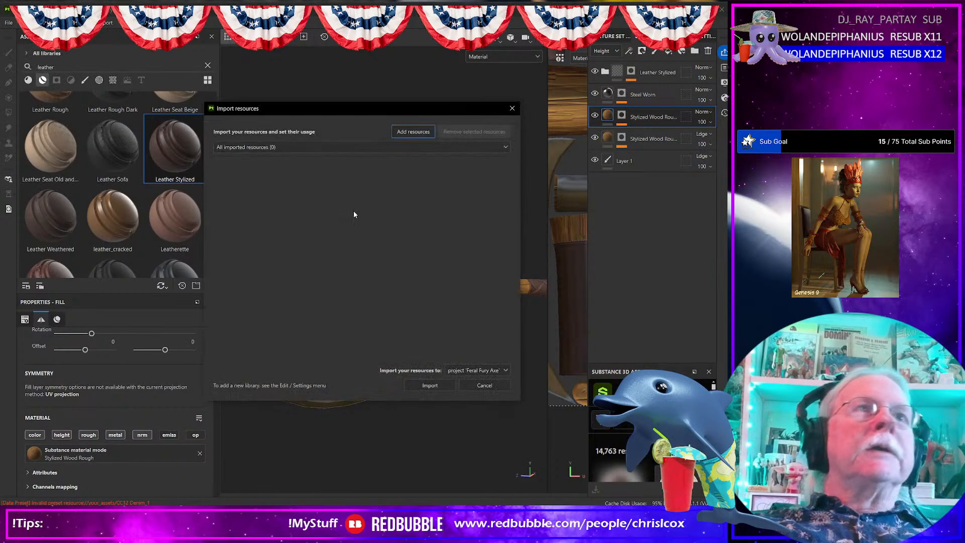
{"action": "left_click", "coordinate": [412, 130]}
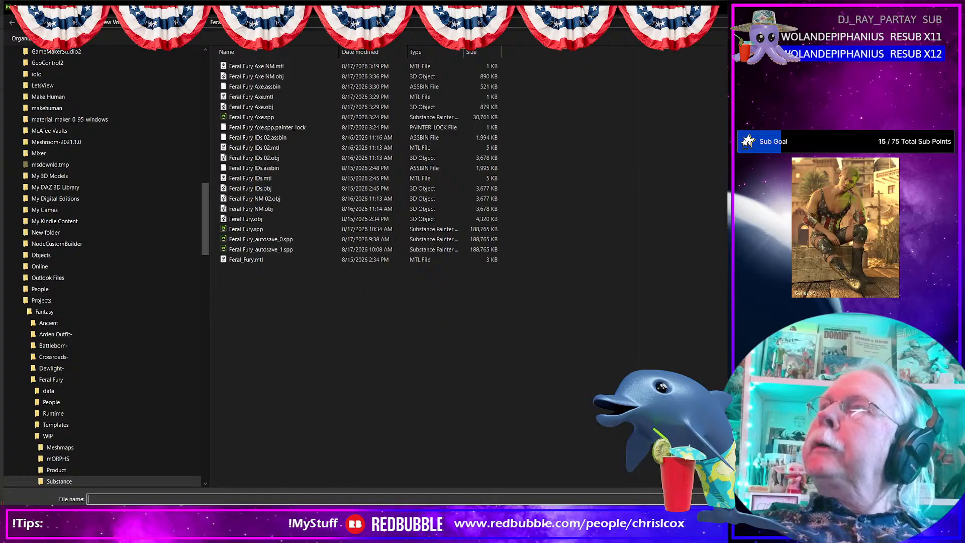
- Copy the path of the Celtic Vectors 001-100 folder from File Explorer and return to Substance 3D Painter's file chooser
{"action": "key", "text": "alt+Tab"}
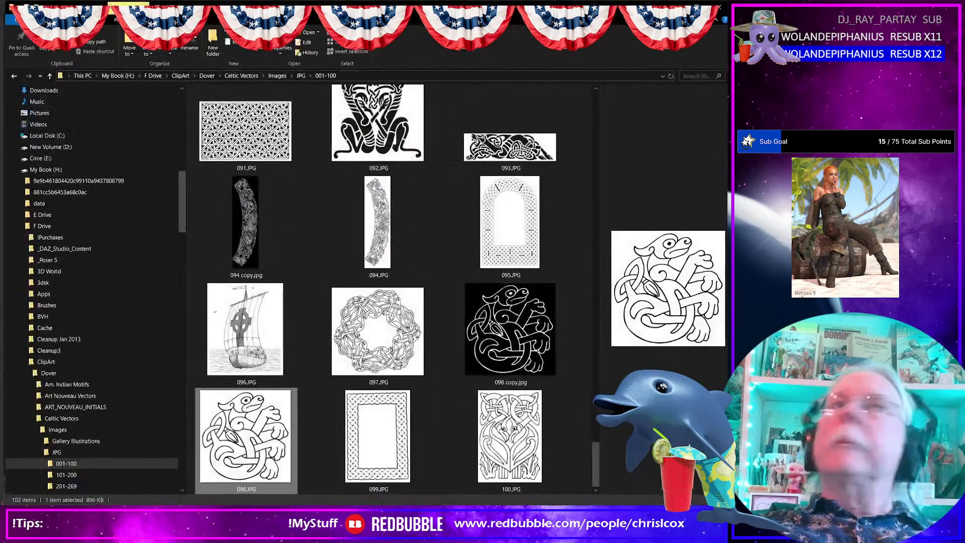
{"action": "left_click", "coordinate": [327, 75]}
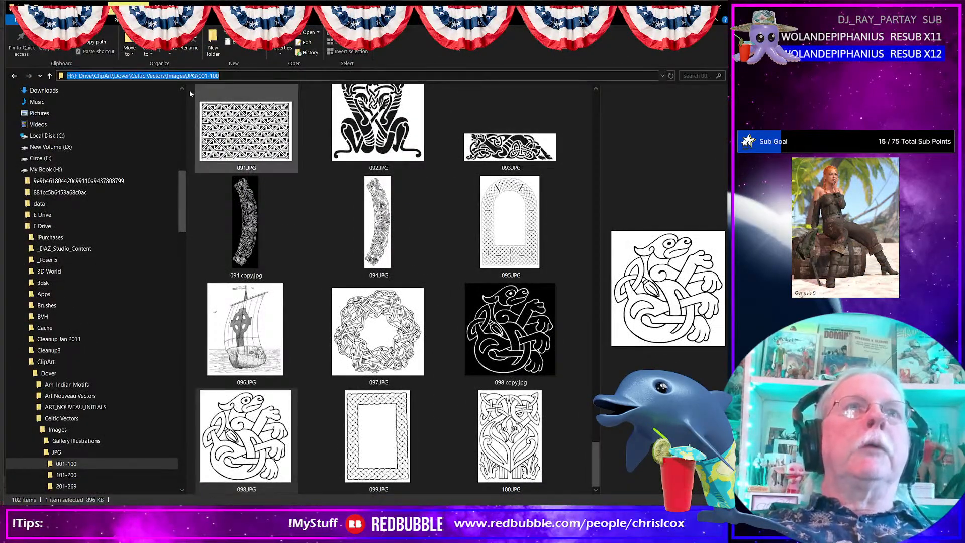
{"action": "right_click", "coordinate": [153, 81]}
{"action": "left_click", "coordinate": [172, 105]}
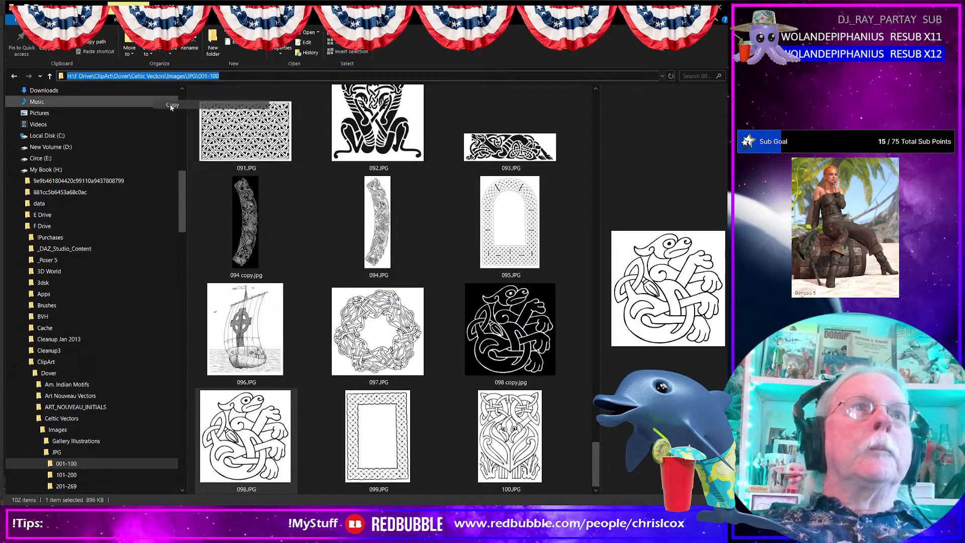
{"action": "key", "text": "alt+Tab"}
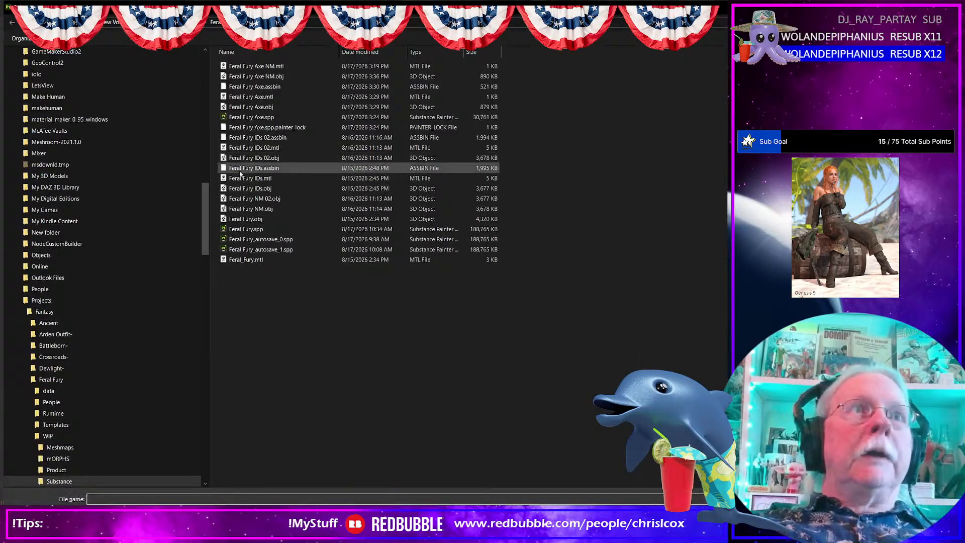
- Add 094 copy.jpg and 098 copy.jpg from the Celtic Vectors 001-100 folder to the resource import list
{"action": "left_click", "coordinate": [323, 26]}
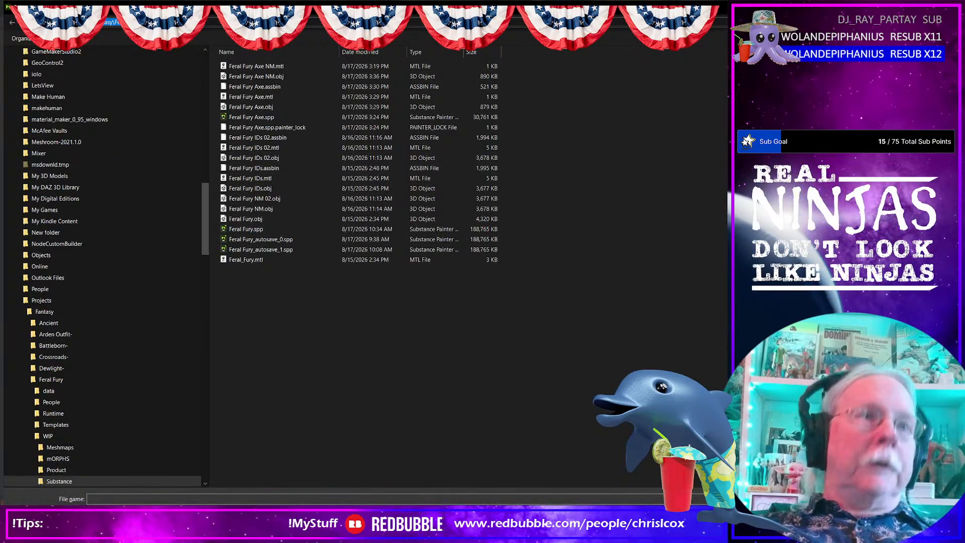
{"action": "key", "text": "ctrl+v"}
{"action": "key", "text": "Return"}
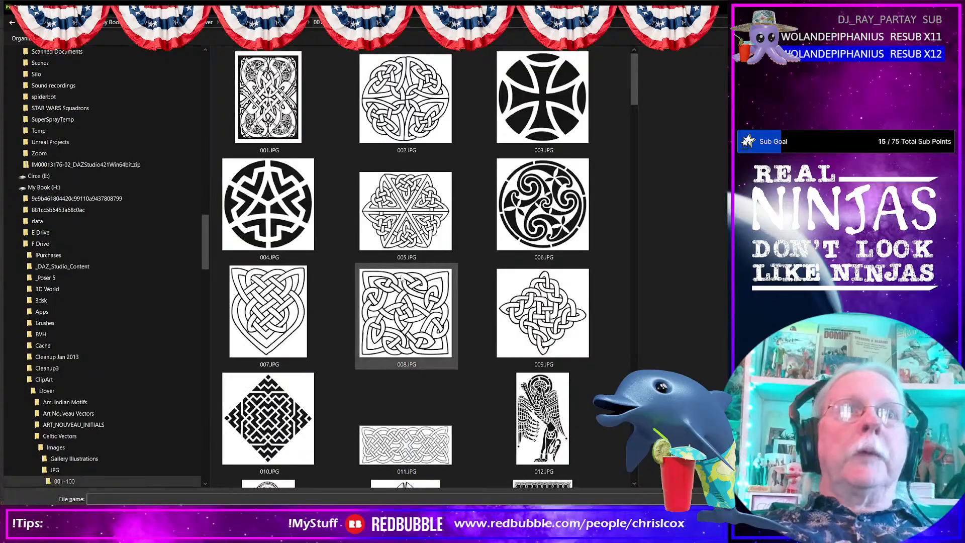
{"action": "scroll", "coordinate": [432, 275], "scroll_direction": "down", "scroll_amount": 10}
{"action": "scroll", "coordinate": [432, 274], "scroll_direction": "down", "scroll_amount": 10}
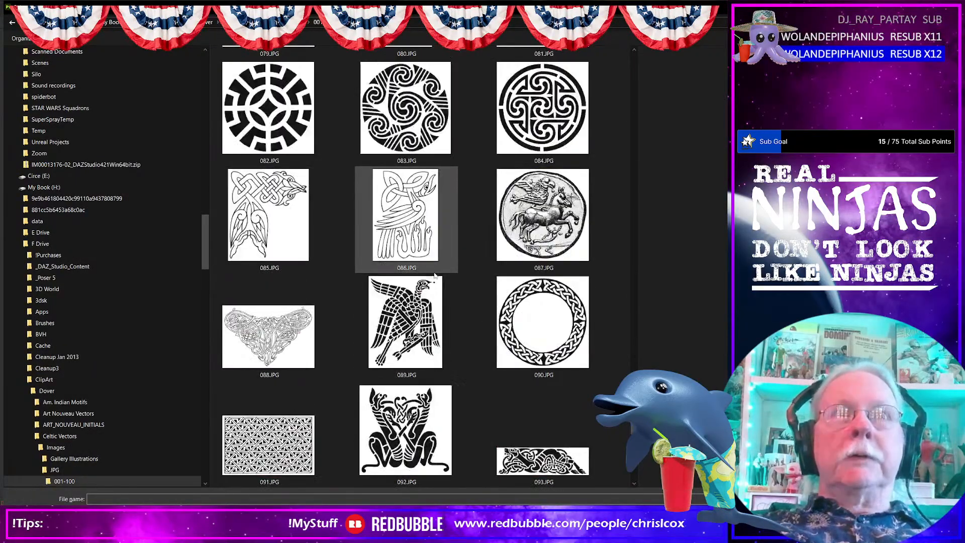
{"action": "left_click", "coordinate": [296, 216]}
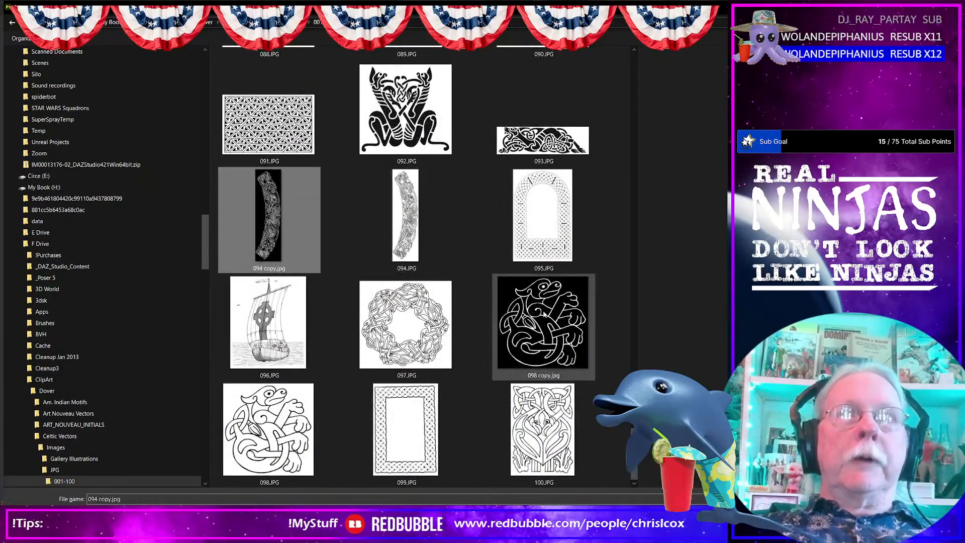
{"action": "left_click", "coordinate": [544, 315], "text": "ctrl"}
{"action": "key", "text": "Return"}
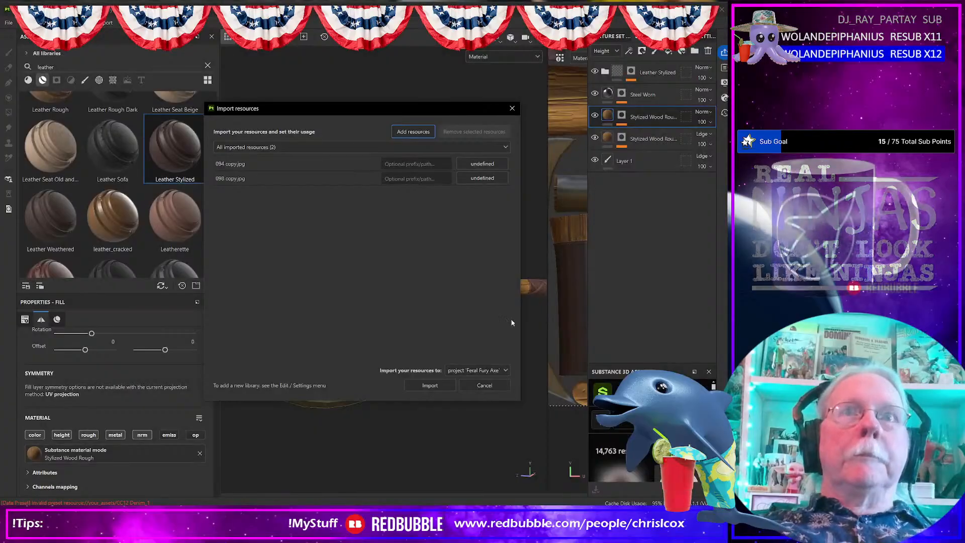
- Import both images into the Feral Fury Axe project as alphas, with the artist's name plus "Celtic" as their prefix
{"action": "left_click", "coordinate": [386, 164]}
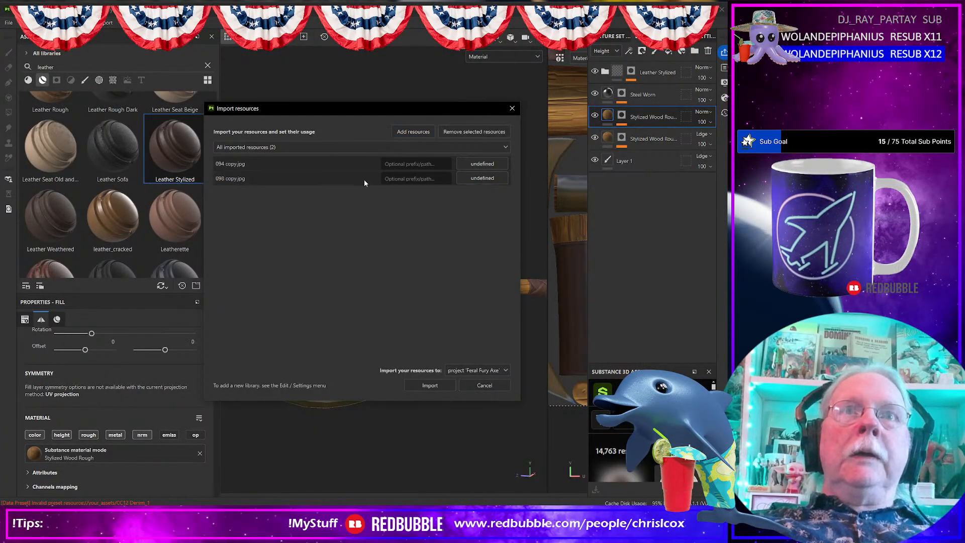
{"action": "left_click", "coordinate": [412, 164]}
{"action": "type", "text": "cc"}
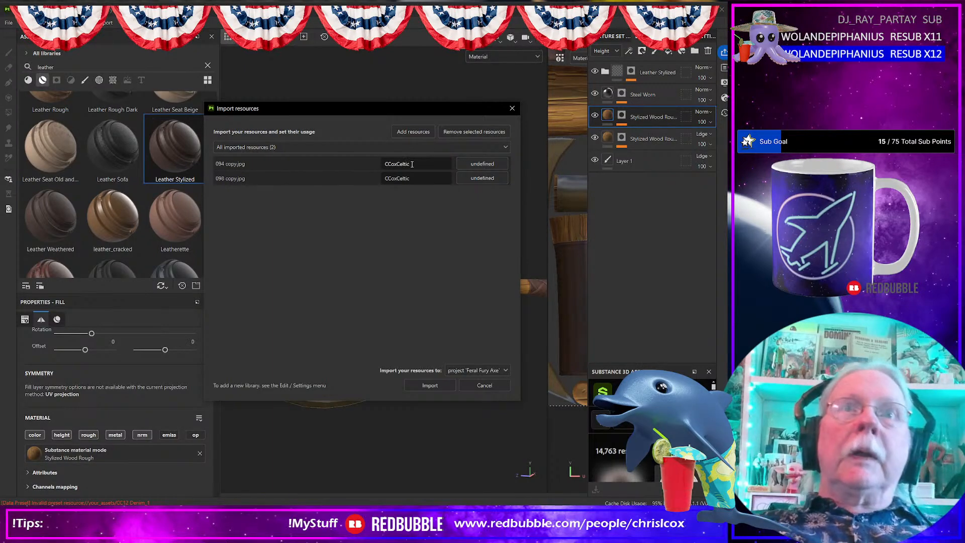
{"action": "left_click", "coordinate": [481, 163]}
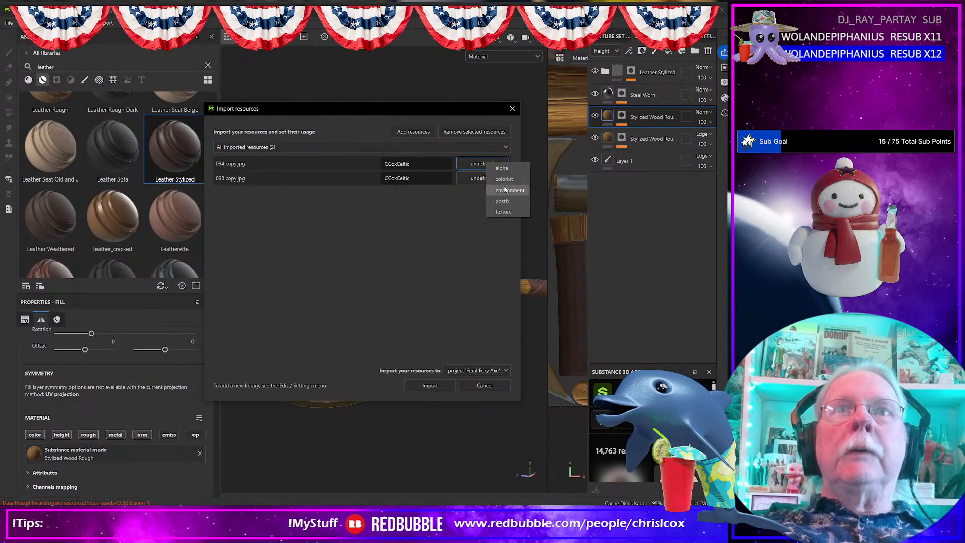
{"action": "left_click", "coordinate": [502, 169]}
{"action": "left_click", "coordinate": [430, 385]}
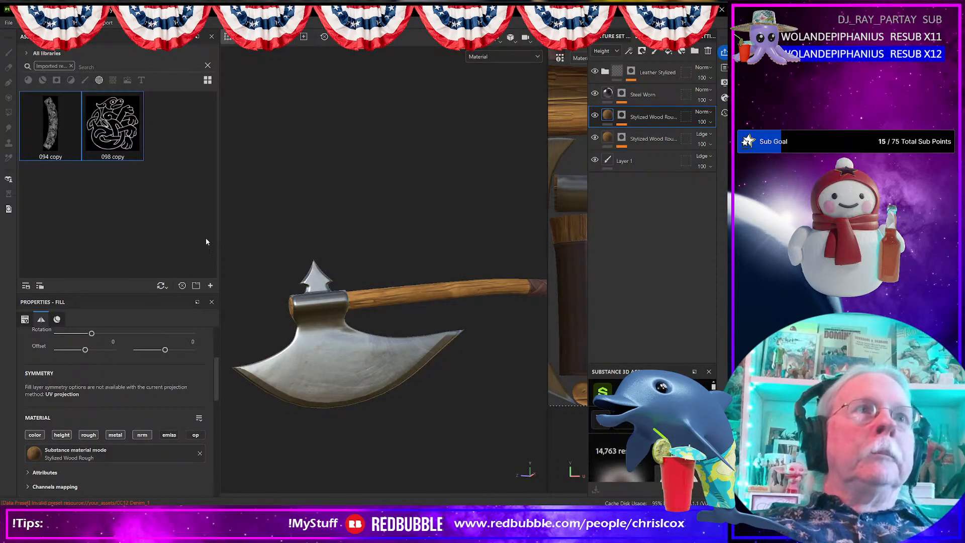
- Place the 098 copy beast alpha on the axe blade below the socket as a mask
{"action": "mouse_move", "coordinate": [121, 127]}
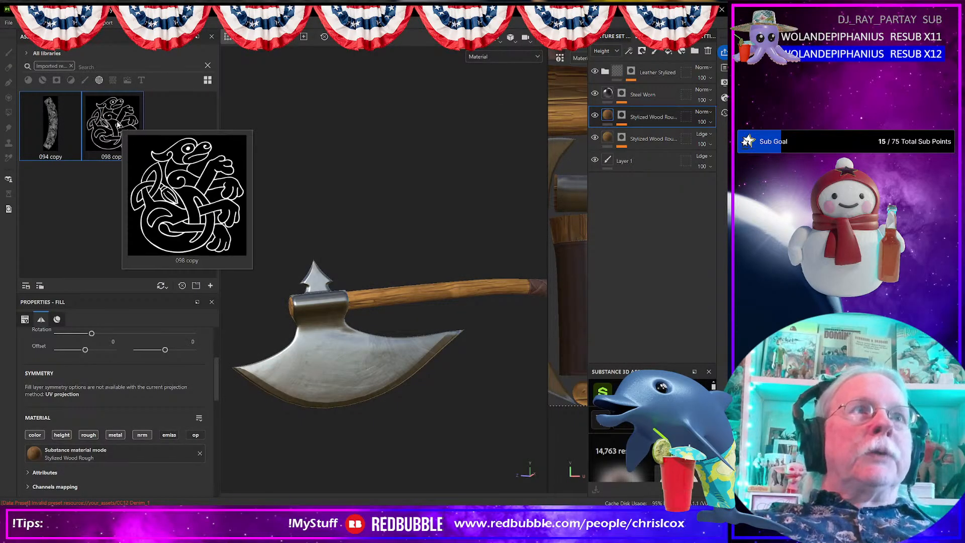
{"action": "left_click_drag", "start_coordinate": [117, 124], "coordinate": [330, 348]}
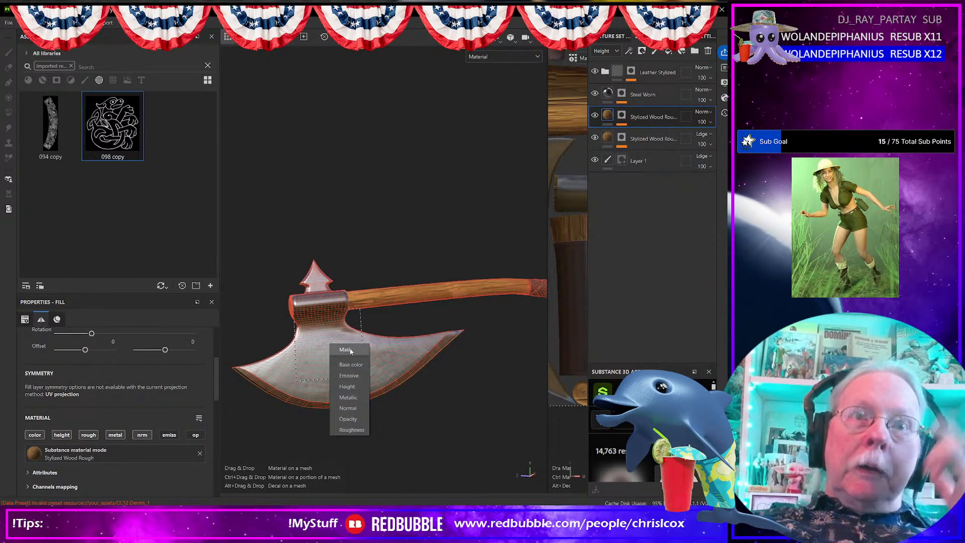
{"action": "left_click", "coordinate": [351, 350]}
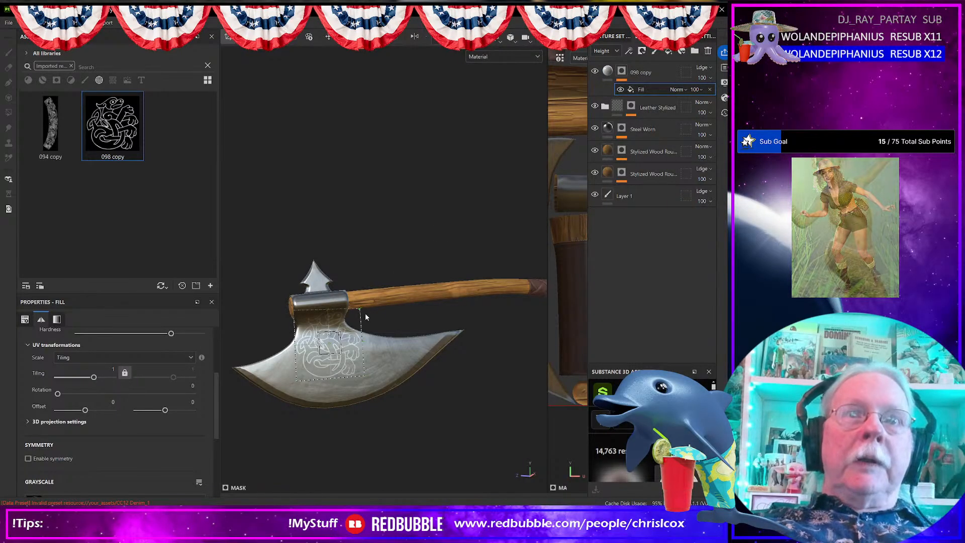
{"action": "scroll", "coordinate": [354, 344], "scroll_direction": "up", "scroll_amount": 2}
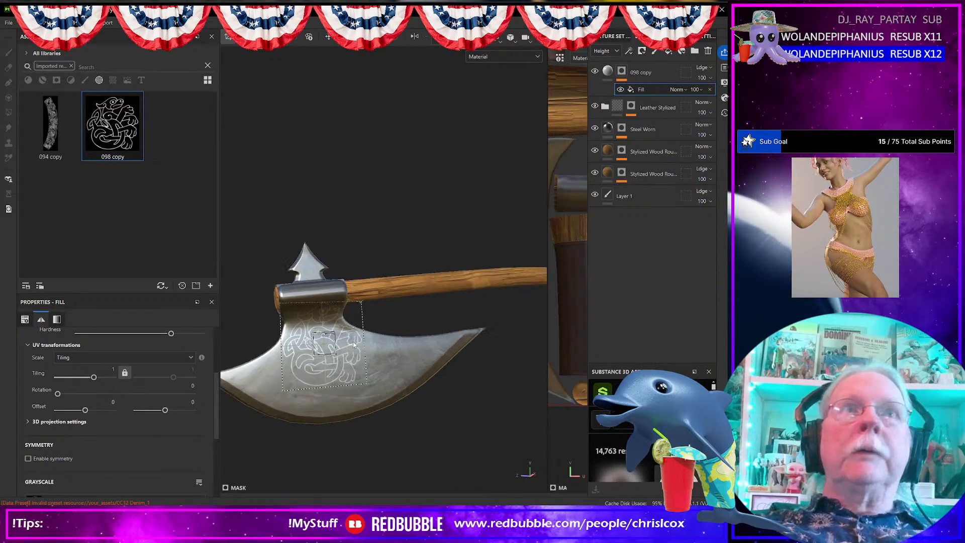
{"action": "left_click_drag", "start_coordinate": [411, 320], "coordinate": [373, 318], "text": "alt"}
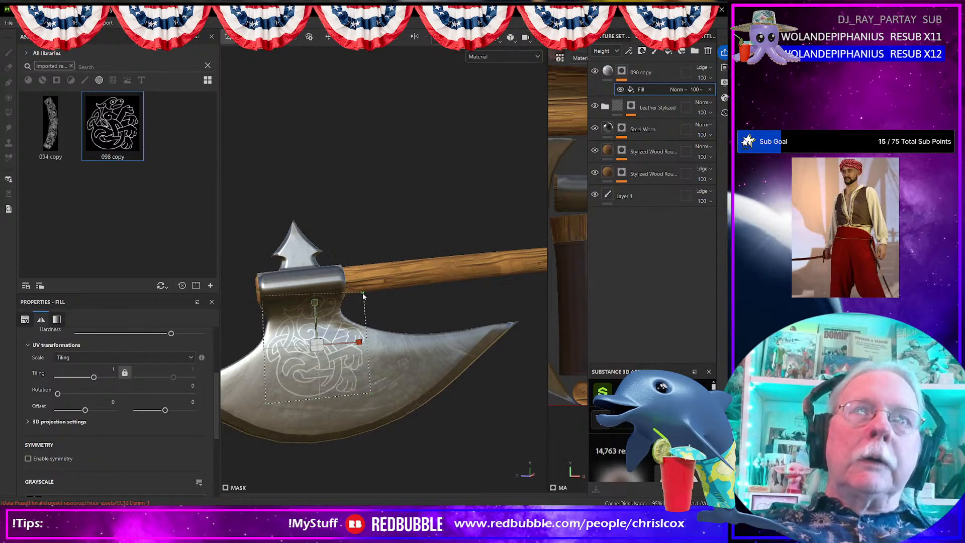
- Scale the beast decal down and shift it slightly so it sits within the blade's upper middle
{"action": "left_click_drag", "start_coordinate": [317, 345], "coordinate": [276, 366]}
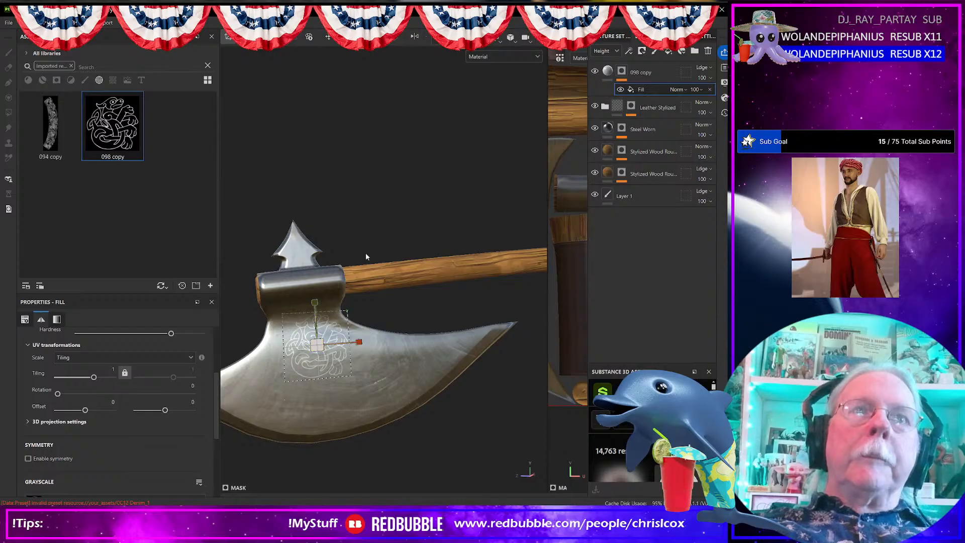
{"action": "key", "text": "e"}
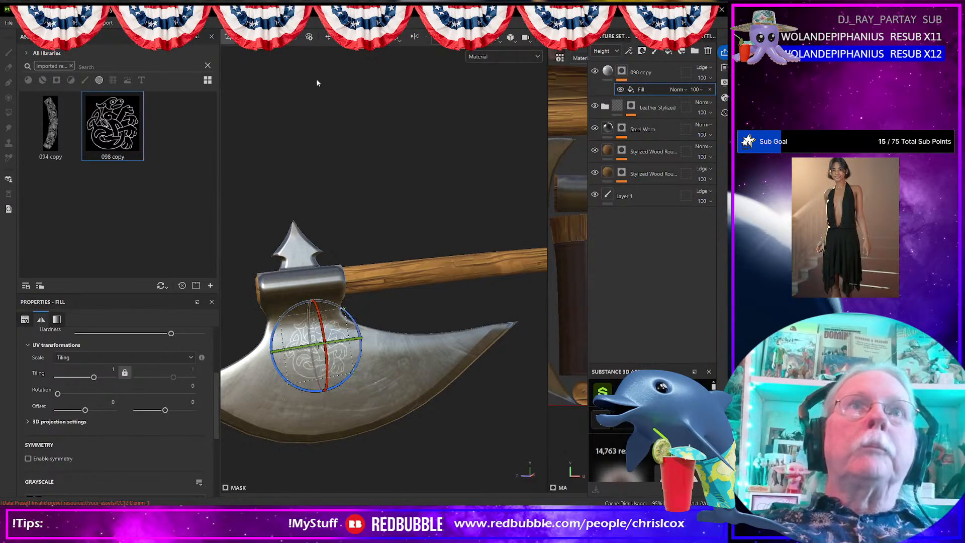
{"action": "left_click", "coordinate": [328, 37]}
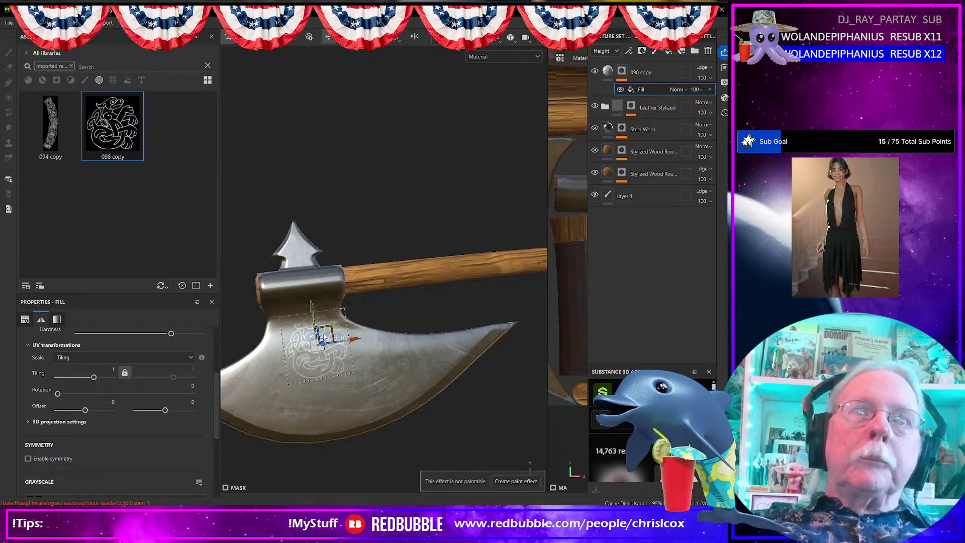
{"action": "left_click_drag", "start_coordinate": [330, 332], "coordinate": [322, 333]}
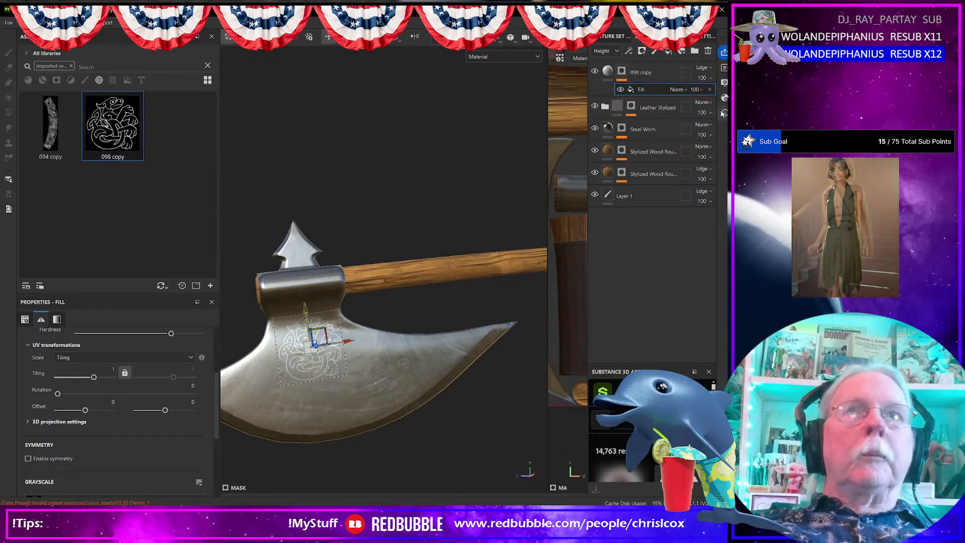
- Enable the height channel on the 098 copy fill layer, keeping color active as well
{"action": "left_click", "coordinate": [603, 84]}
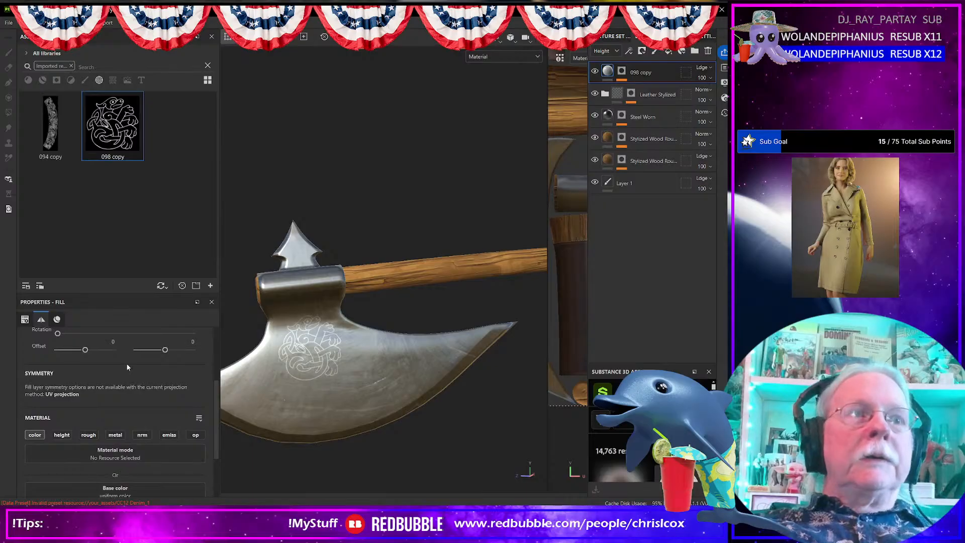
{"action": "left_click", "coordinate": [35, 435]}
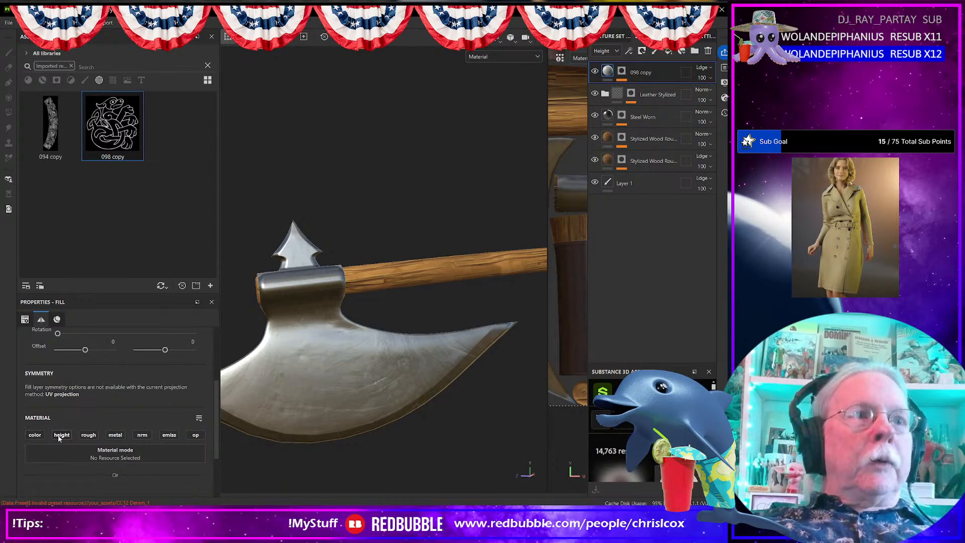
{"action": "left_click", "coordinate": [62, 434]}
{"action": "scroll", "coordinate": [114, 400], "scroll_direction": "down", "scroll_amount": 2}
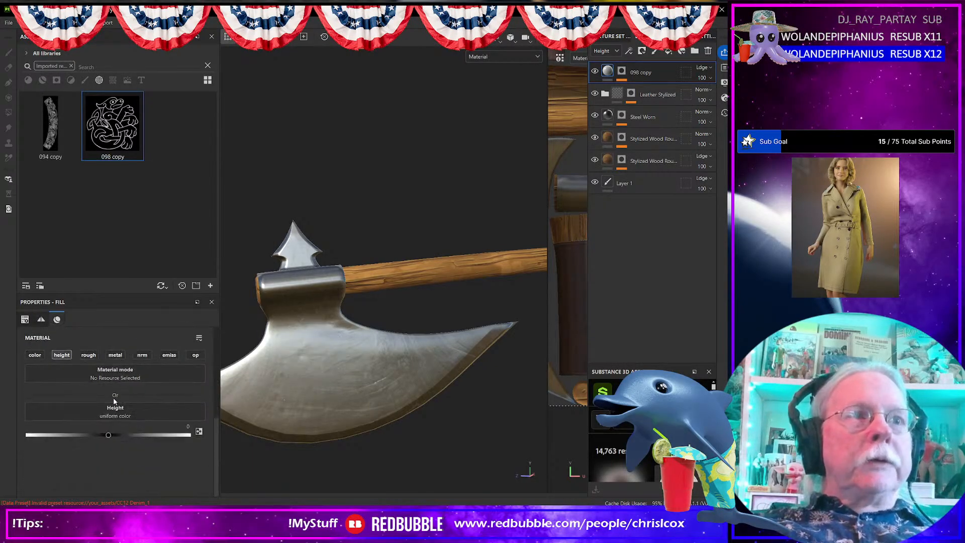
{"action": "left_click", "coordinate": [34, 355]}
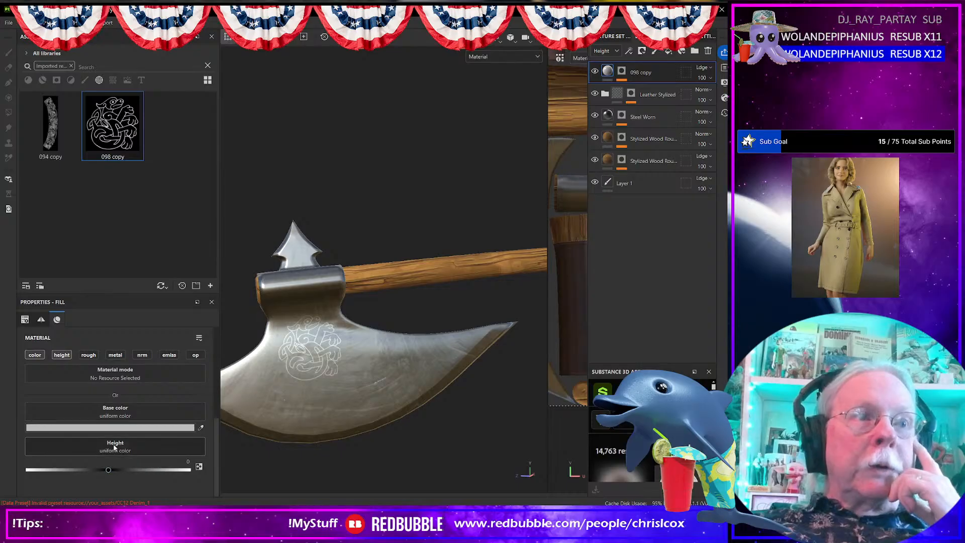
- Set the beast fill's base color to black and lower its height to about -0.71
{"action": "left_click", "coordinate": [138, 429]}
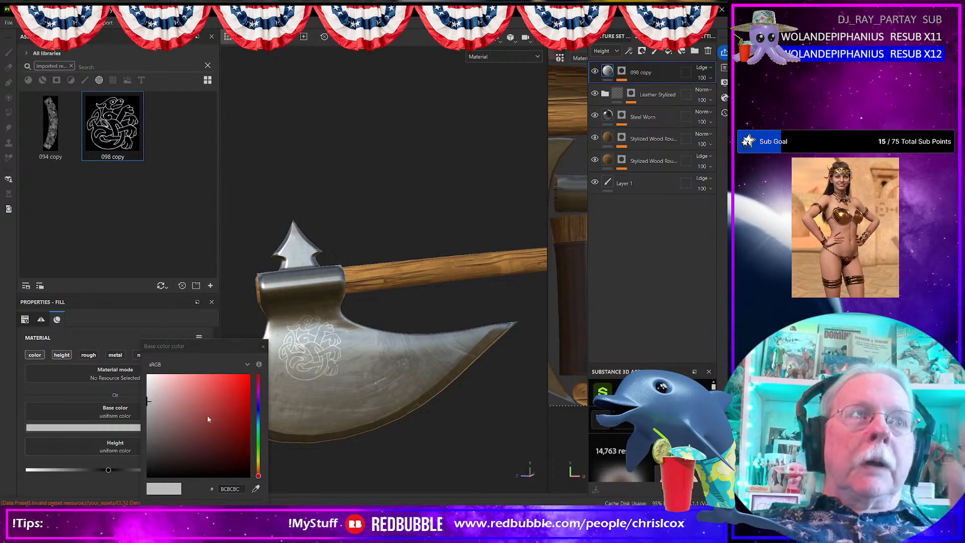
{"action": "left_click_drag", "start_coordinate": [155, 440], "coordinate": [140, 490]}
{"action": "left_click", "coordinate": [262, 346]}
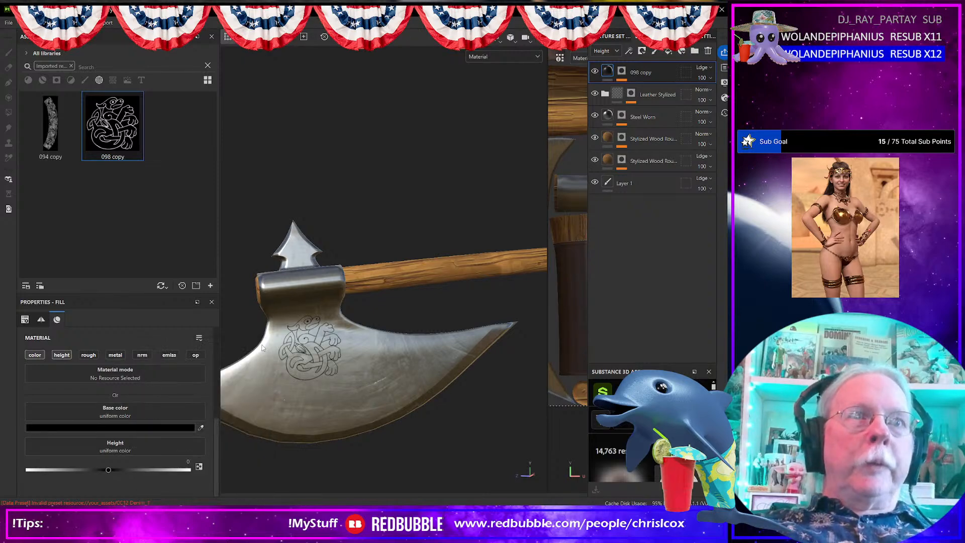
{"action": "left_click_drag", "start_coordinate": [109, 471], "coordinate": [51, 474]}
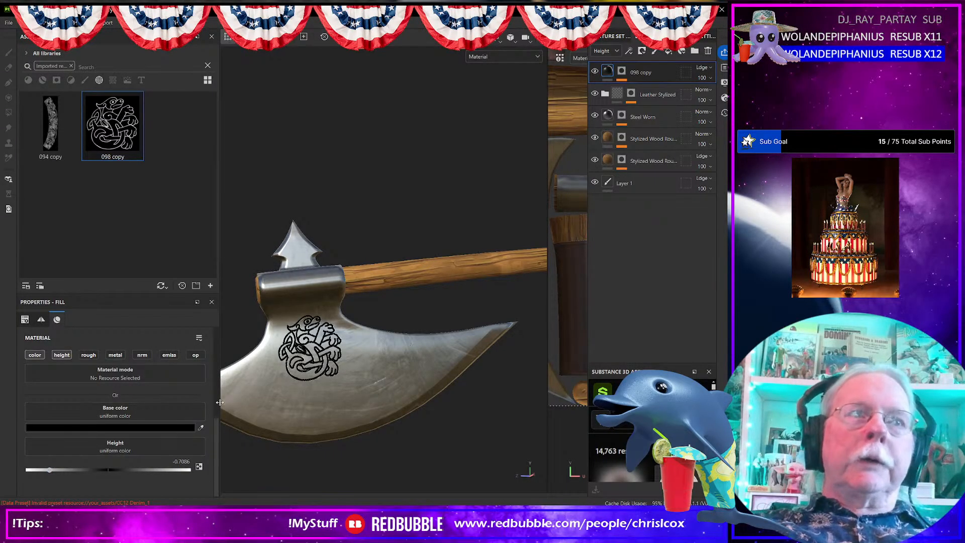
- Show the layer stack's base color channel and set the 098 copy layer's opacity to 36
{"action": "left_click", "coordinate": [617, 52]}
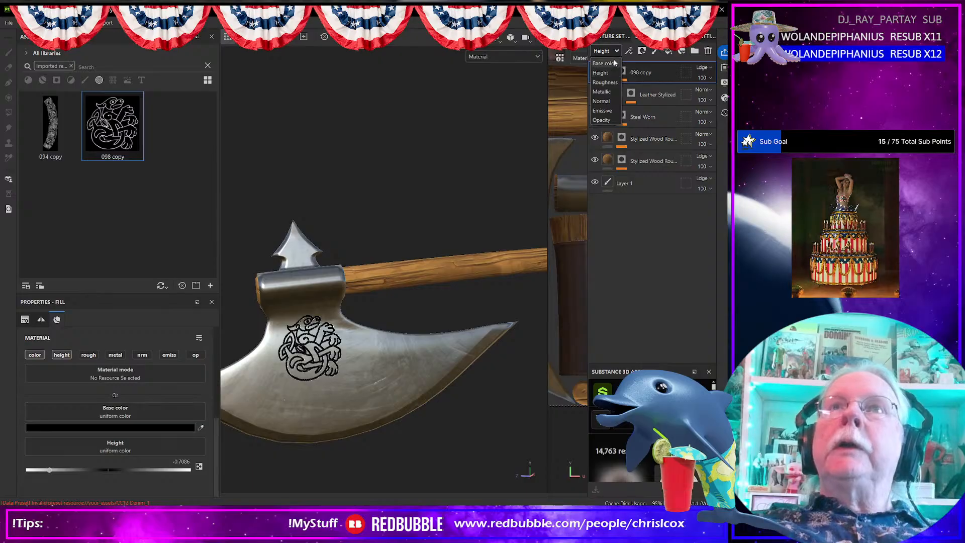
{"action": "left_click", "coordinate": [611, 63]}
{"action": "left_click", "coordinate": [713, 78]}
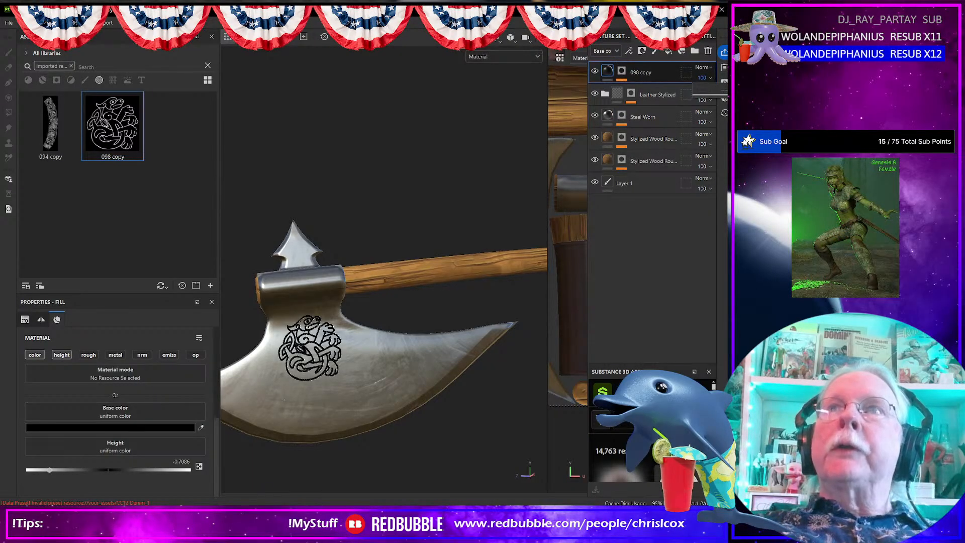
{"action": "left_click_drag", "start_coordinate": [728, 96], "coordinate": [711, 100]}
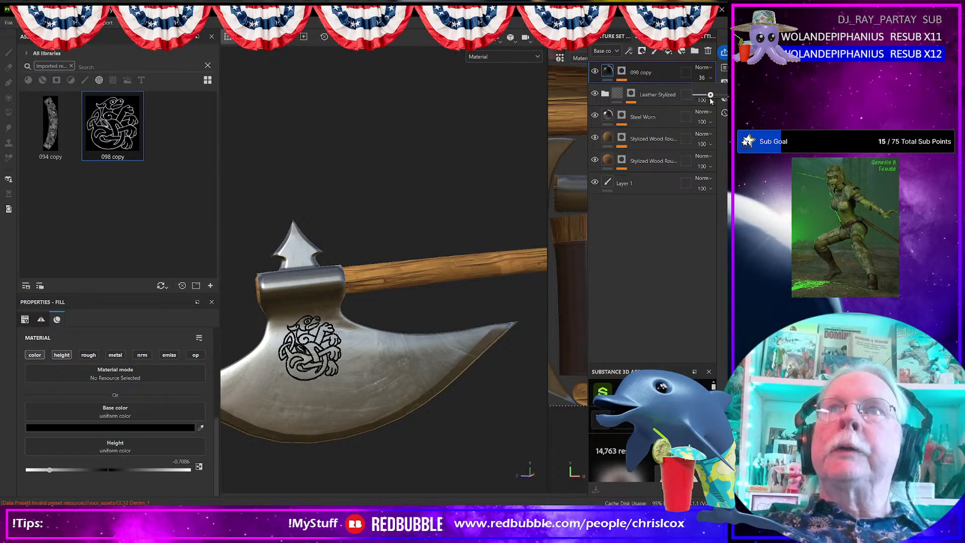
- Examine the engraved beast on the blade up close and from different angles
{"action": "middle_click_drag", "start_coordinate": [342, 361], "coordinate": [372, 347], "text": "alt"}
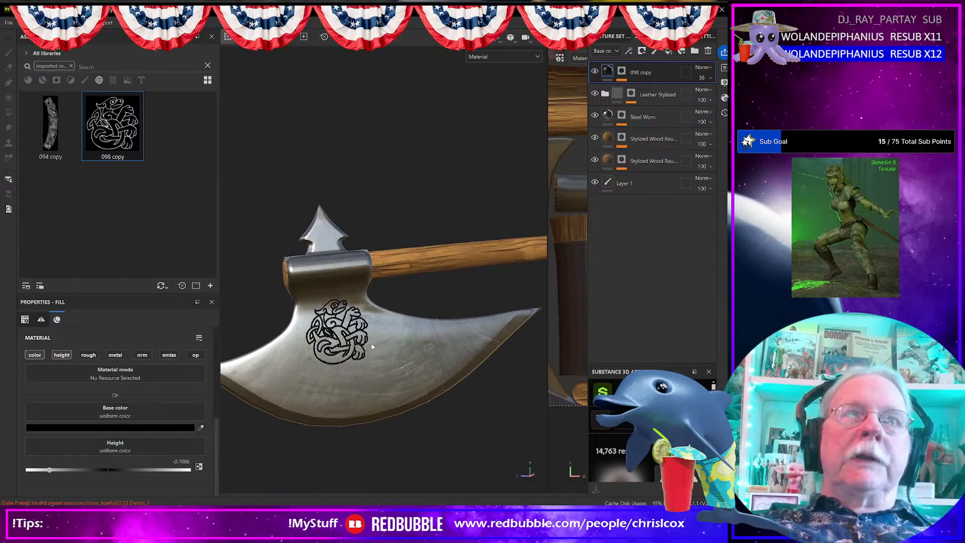
{"action": "left_click_drag", "start_coordinate": [294, 360], "coordinate": [500, 351], "text": "alt"}
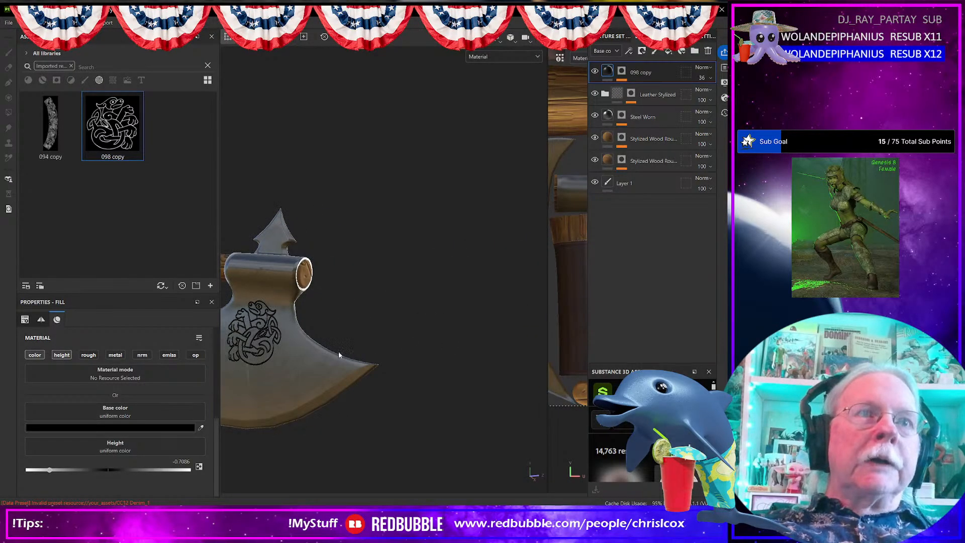
{"action": "scroll", "coordinate": [352, 361], "scroll_direction": "up", "scroll_amount": 5}
{"action": "scroll", "coordinate": [328, 357], "scroll_direction": "up", "scroll_amount": 2}
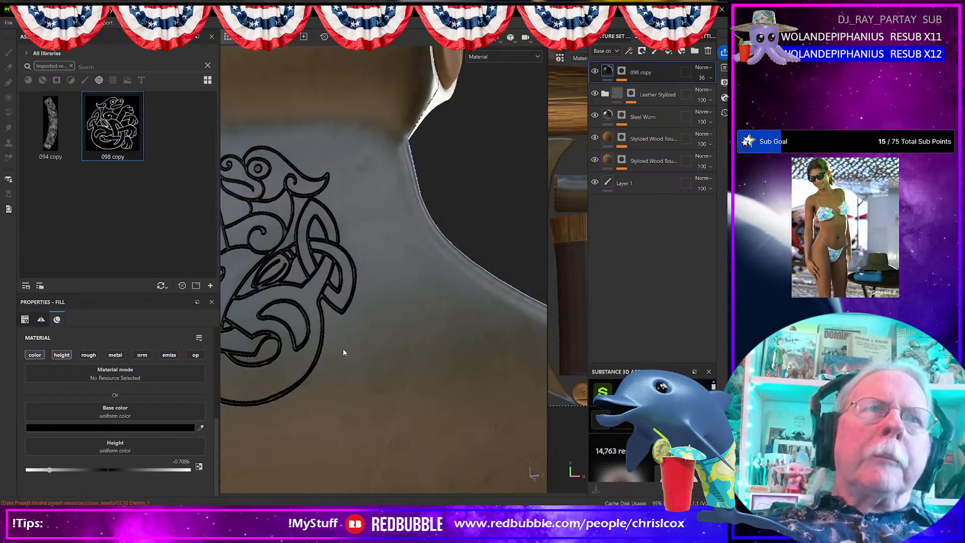
{"action": "scroll", "coordinate": [343, 349], "scroll_direction": "down", "scroll_amount": 5}
{"action": "left_click_drag", "start_coordinate": [374, 371], "coordinate": [349, 374], "text": "alt"}
{"action": "middle_click_drag", "start_coordinate": [452, 352], "coordinate": [315, 345], "text": "alt"}
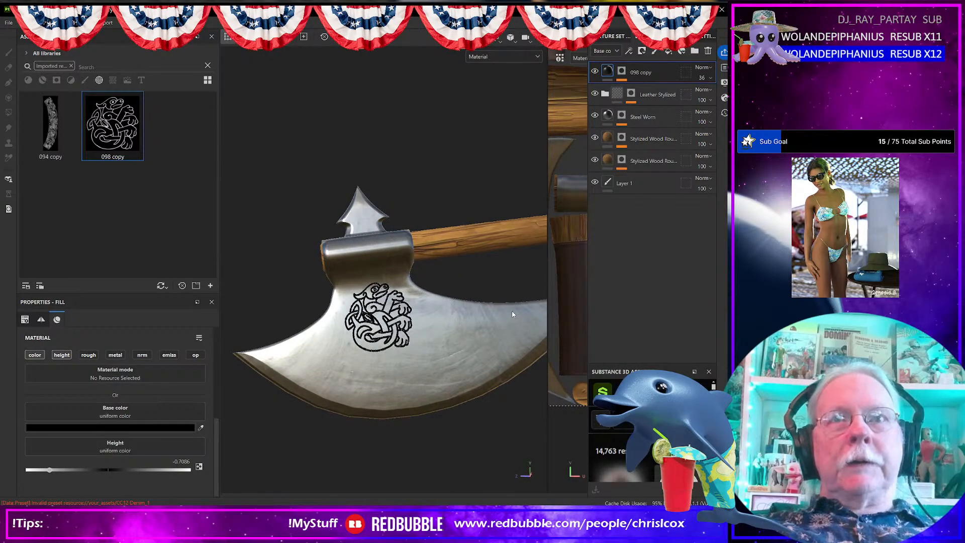
{"action": "middle_click_drag", "start_coordinate": [341, 372], "coordinate": [294, 340], "text": "alt"}
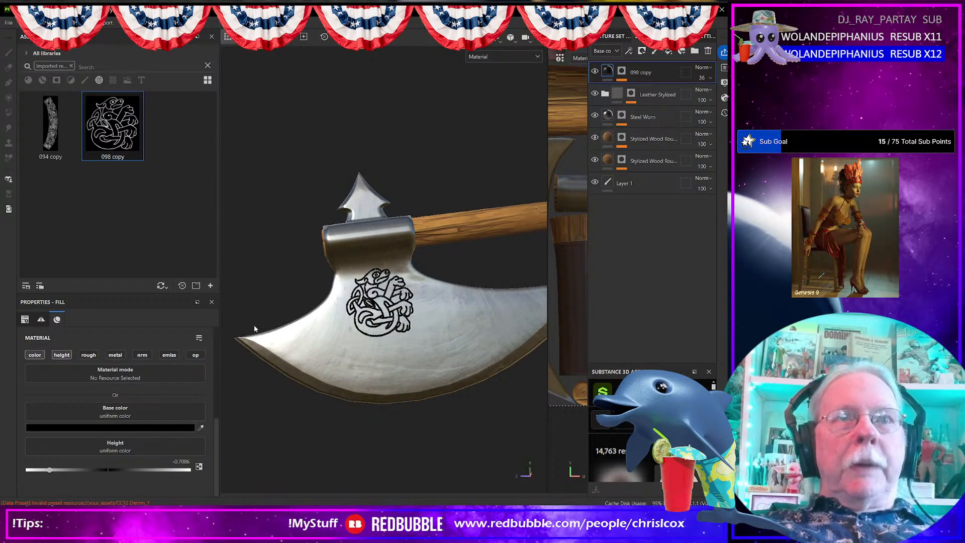
{"action": "left_click_drag", "start_coordinate": [310, 321], "coordinate": [408, 345], "text": "alt"}
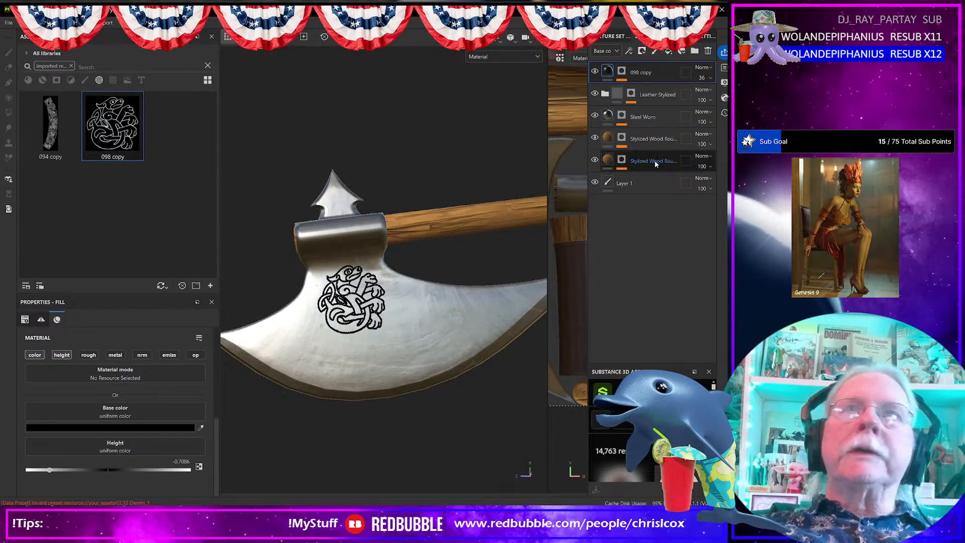
- Add a new paint layer above 098 copy and set up a Ribbon path on it with the basic Line Dashed preset
{"action": "left_click", "coordinate": [654, 51]}
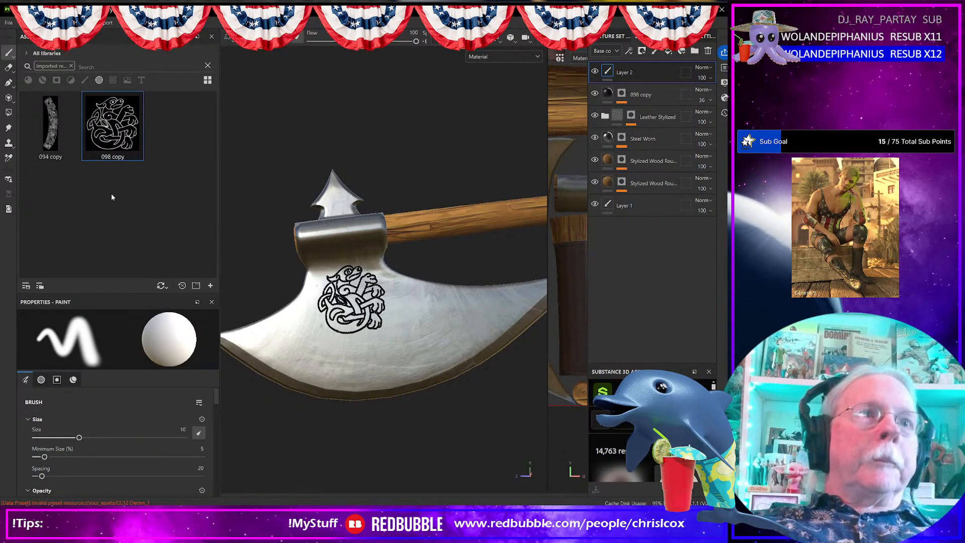
{"action": "left_click", "coordinate": [9, 84]}
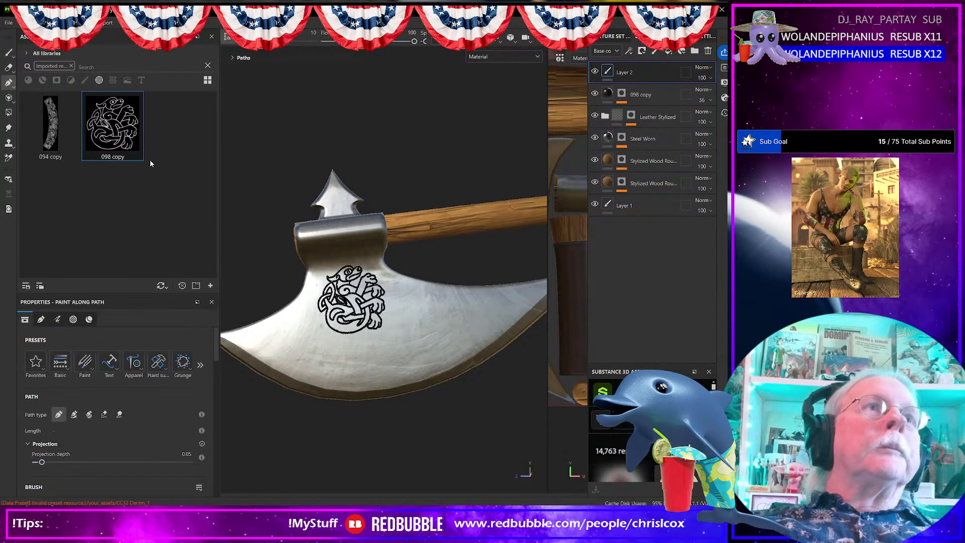
{"action": "left_click", "coordinate": [73, 414]}
{"action": "left_click", "coordinate": [59, 358]}
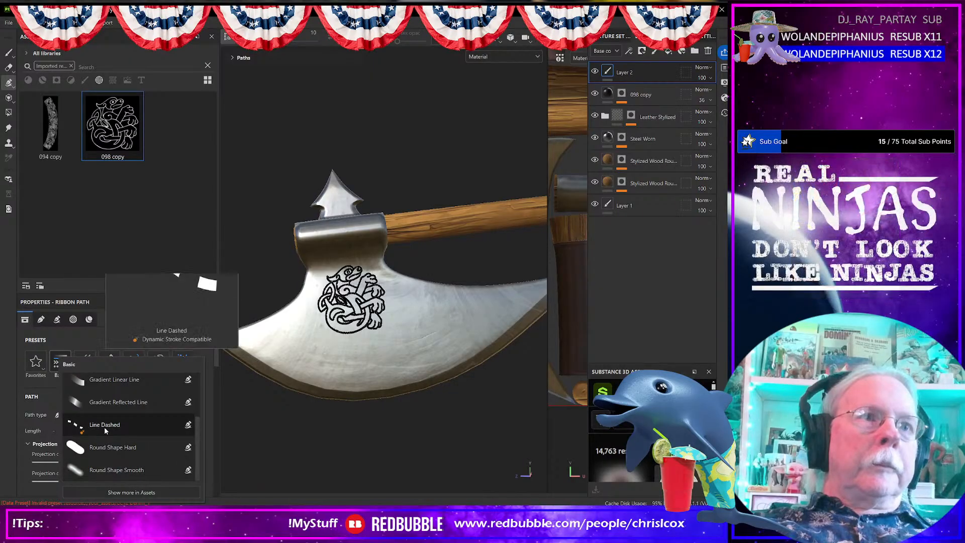
{"action": "left_click", "coordinate": [104, 426]}
- Set the ribbon material's base color to black (000000) and enable its height channel alongside color
{"action": "scroll", "coordinate": [115, 417], "scroll_direction": "down", "scroll_amount": 5}
{"action": "scroll", "coordinate": [119, 418], "scroll_direction": "down", "scroll_amount": 10}
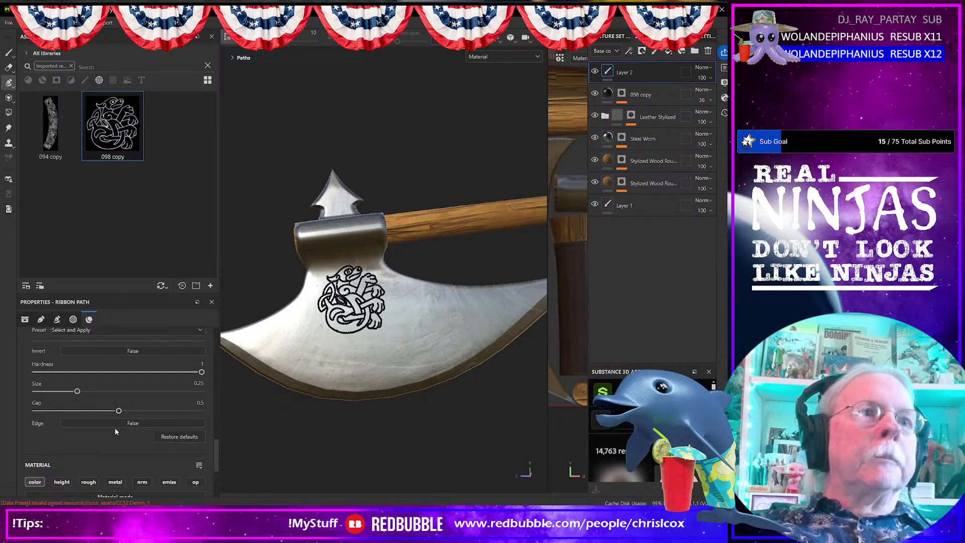
{"action": "scroll", "coordinate": [115, 432], "scroll_direction": "down", "scroll_amount": 5}
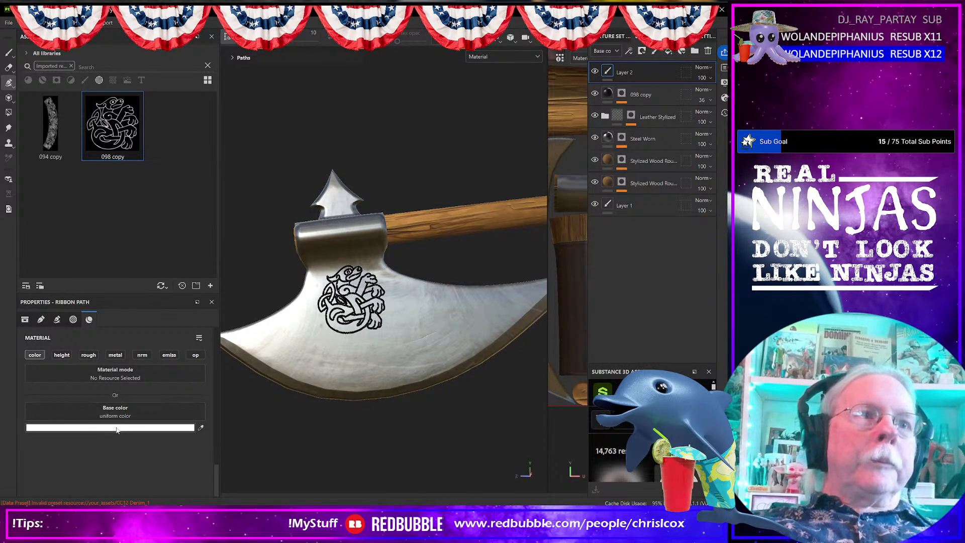
{"action": "left_click", "coordinate": [117, 428]}
{"action": "left_click_drag", "start_coordinate": [147, 466], "coordinate": [131, 486]}
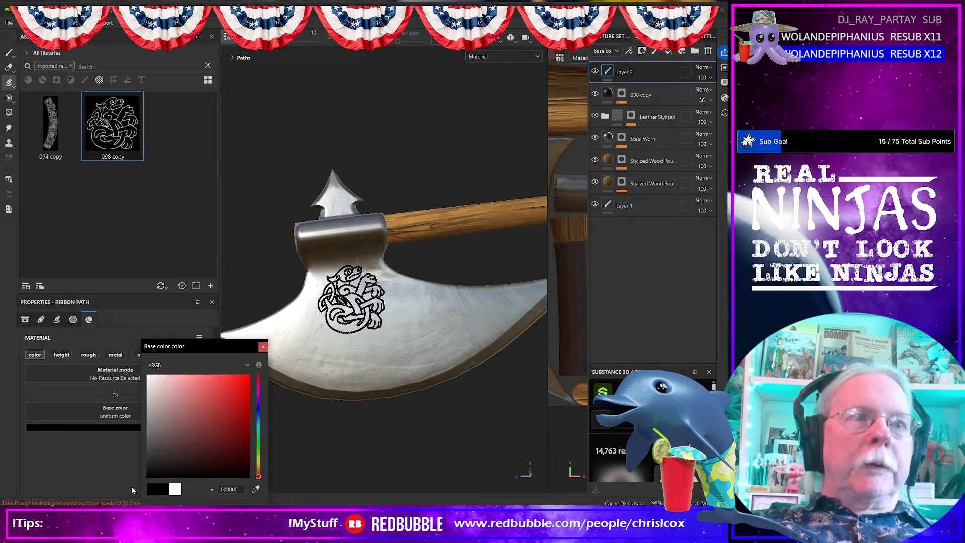
{"action": "left_click", "coordinate": [263, 347]}
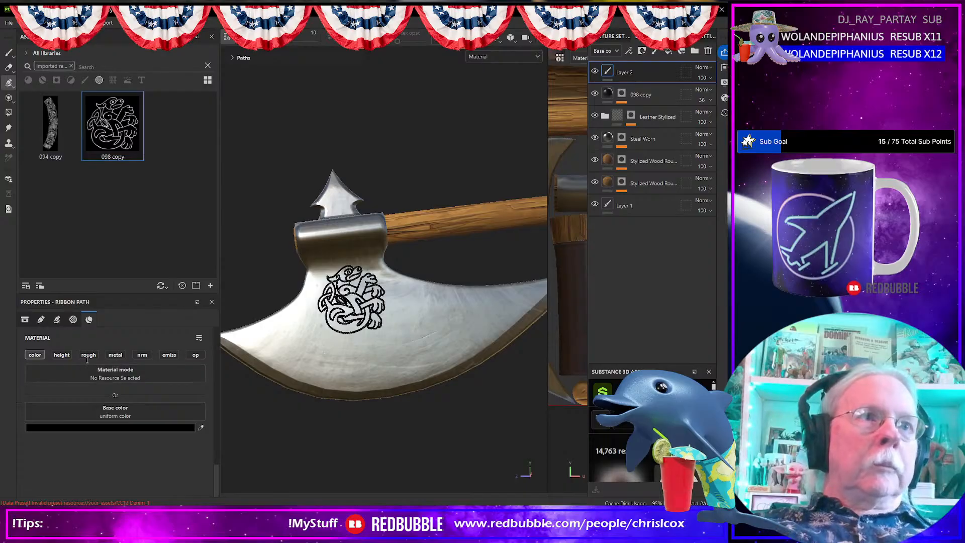
{"action": "left_click", "coordinate": [59, 354]}
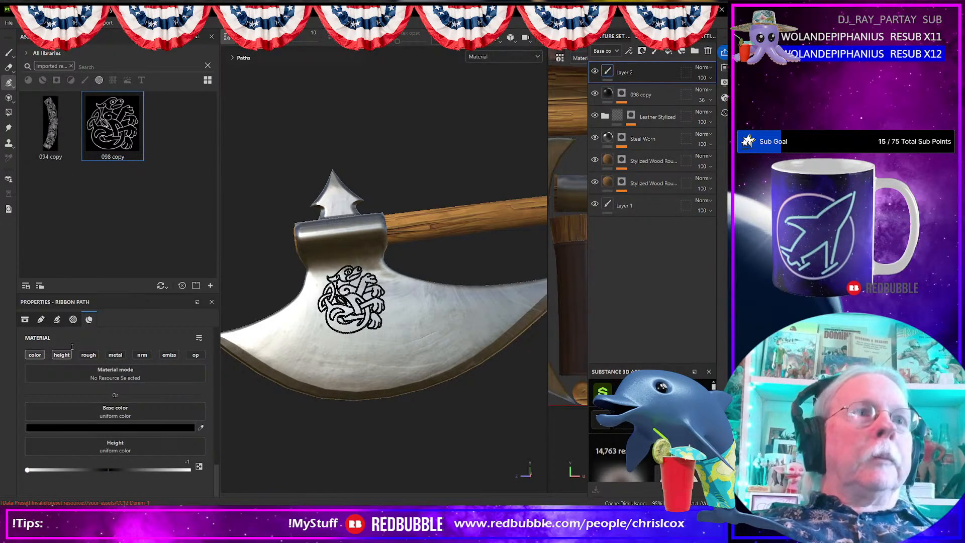
- Replace the ribbon's Dashed Line alpha with the imported 094 copy alpha
{"action": "scroll", "coordinate": [77, 364], "scroll_direction": "up", "scroll_amount": 1}
{"action": "scroll", "coordinate": [77, 363], "scroll_direction": "up", "scroll_amount": 8}
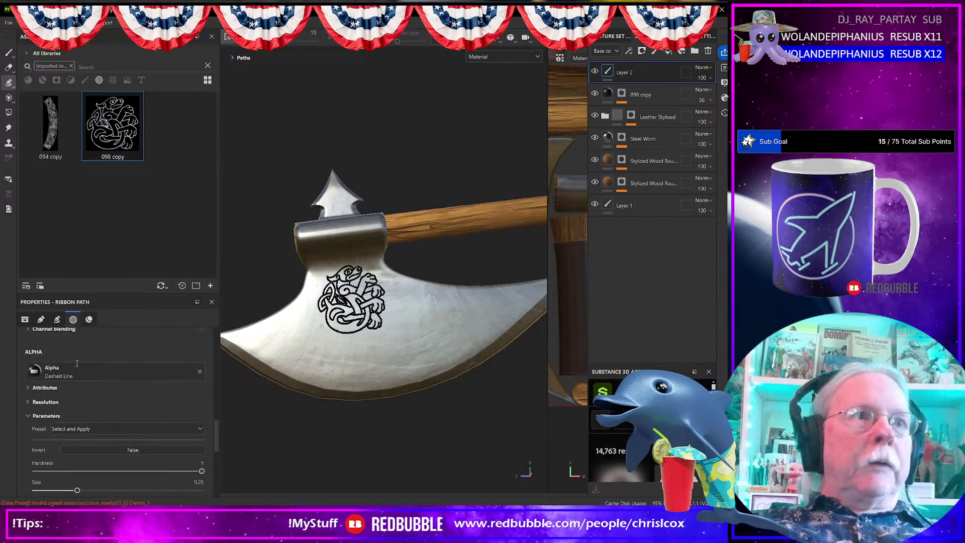
{"action": "scroll", "coordinate": [77, 364], "scroll_direction": "down", "scroll_amount": 1}
{"action": "left_click_drag", "start_coordinate": [50, 123], "coordinate": [35, 401]}
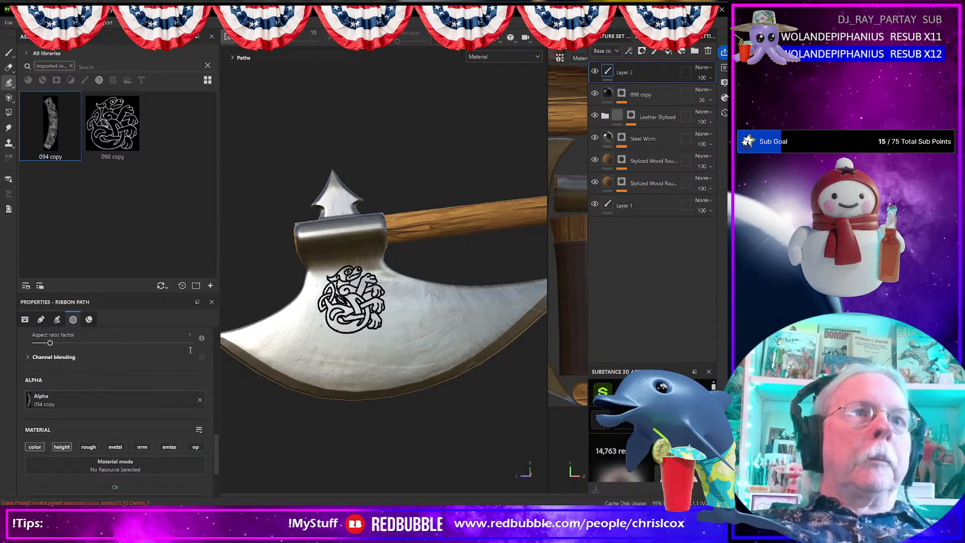
- Draw a three-point curved ribbon path across the blade below the beast, following the cutting edge, and extend its starting end slightly outward
{"action": "left_click", "coordinate": [265, 334]}
{"action": "left_click", "coordinate": [362, 367]}
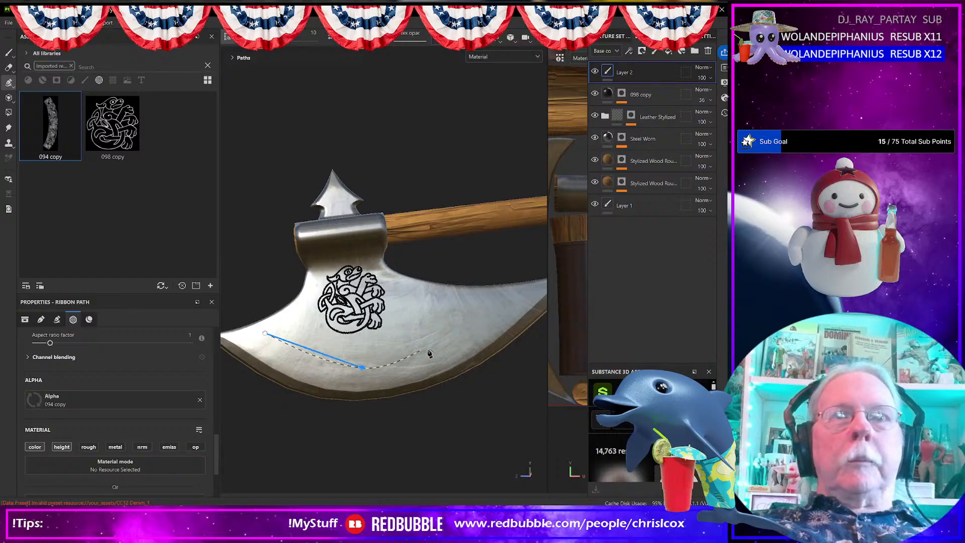
{"action": "left_click", "coordinate": [526, 287]}
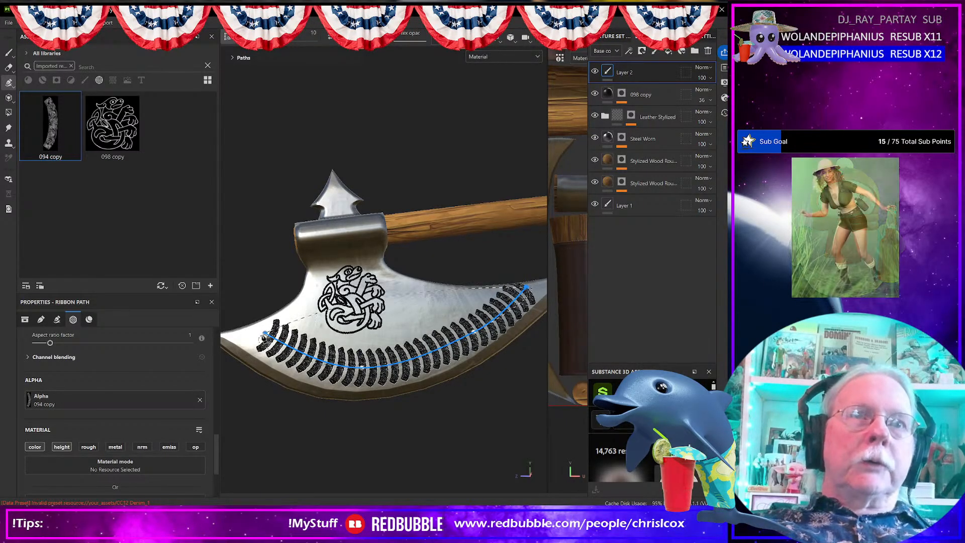
{"action": "left_click_drag", "start_coordinate": [265, 333], "coordinate": [253, 332]}
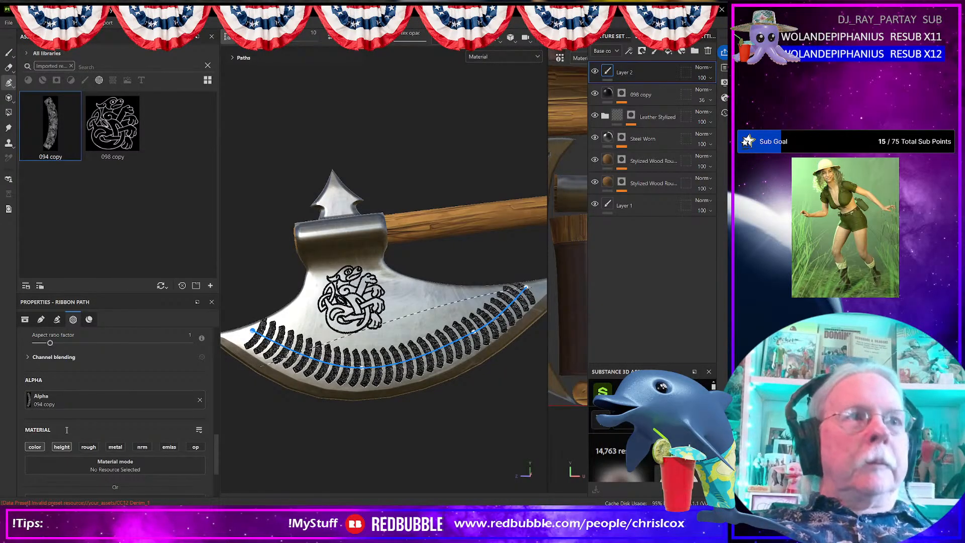
- Set the ribbon stroke's image orientation to up so the 094 copy pattern runs lengthwise along the path
{"action": "scroll", "coordinate": [89, 377], "scroll_direction": "up", "scroll_amount": 3}
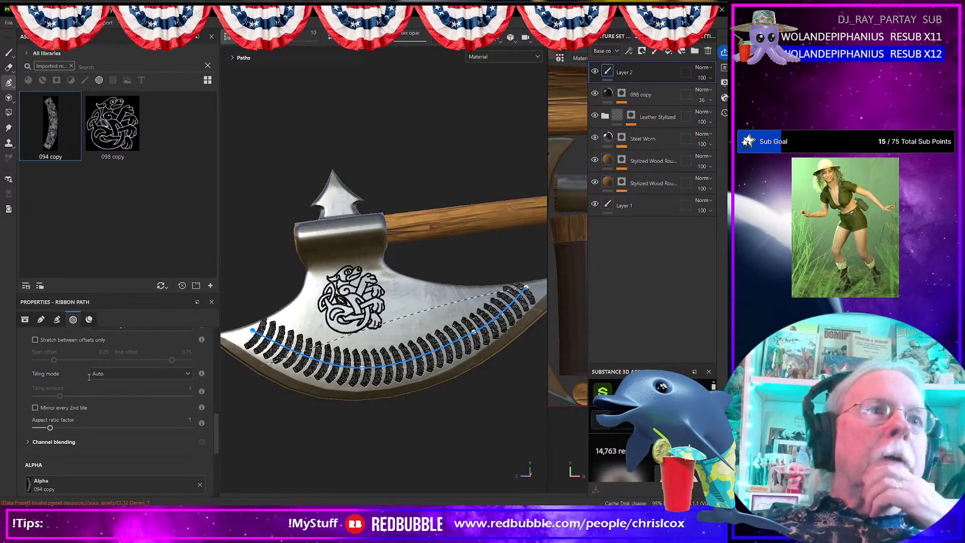
{"action": "scroll", "coordinate": [89, 377], "scroll_direction": "up", "scroll_amount": 5}
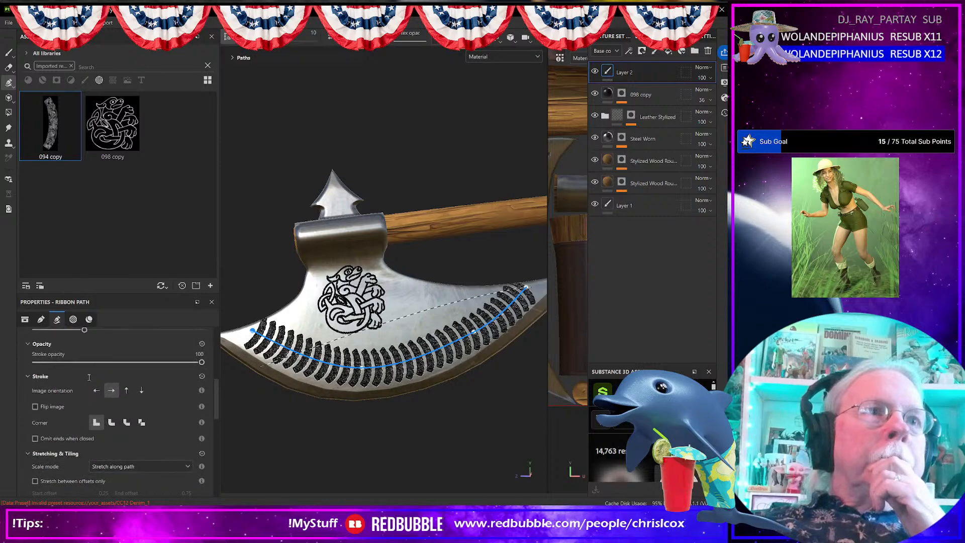
{"action": "left_click", "coordinate": [126, 392]}
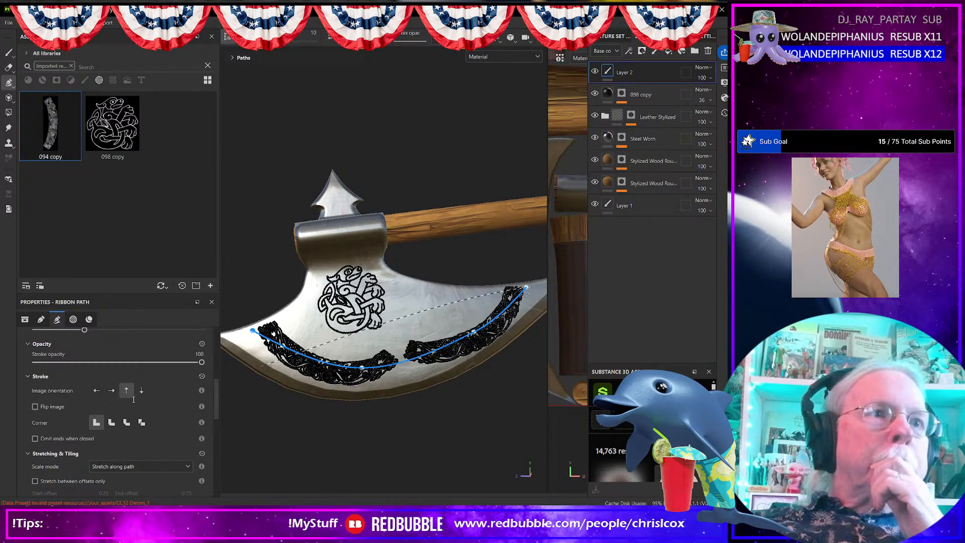
- Set the ribbon's tiling mode to None so a single knotwork image stretches along the whole path
{"action": "scroll", "coordinate": [143, 408], "scroll_direction": "up", "scroll_amount": 1}
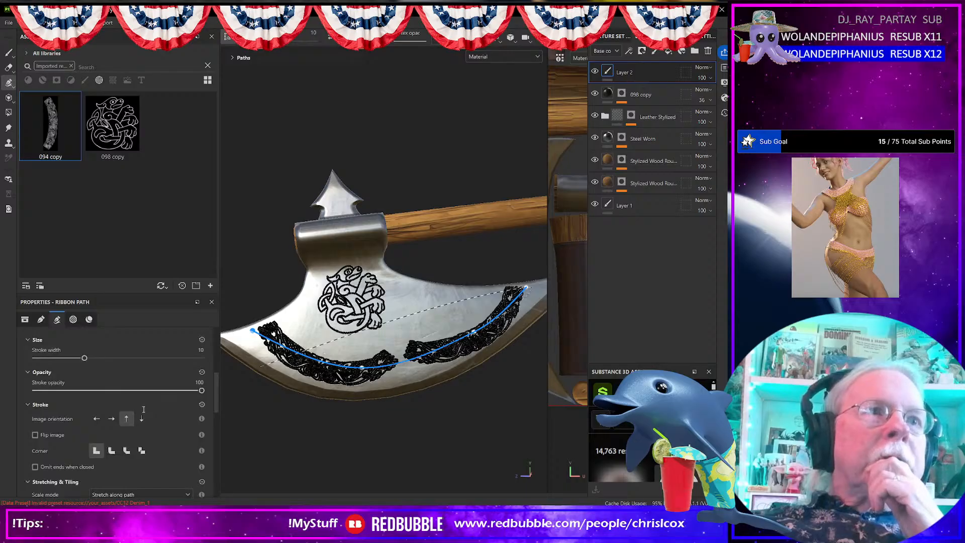
{"action": "scroll", "coordinate": [144, 409], "scroll_direction": "up", "scroll_amount": 2}
{"action": "scroll", "coordinate": [143, 410], "scroll_direction": "up", "scroll_amount": 1}
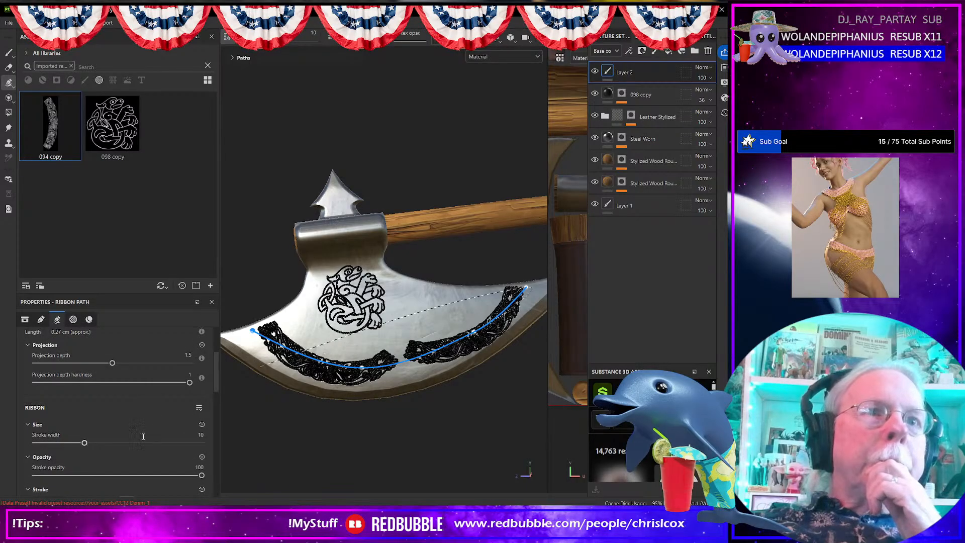
{"action": "scroll", "coordinate": [130, 403], "scroll_direction": "down", "scroll_amount": 5}
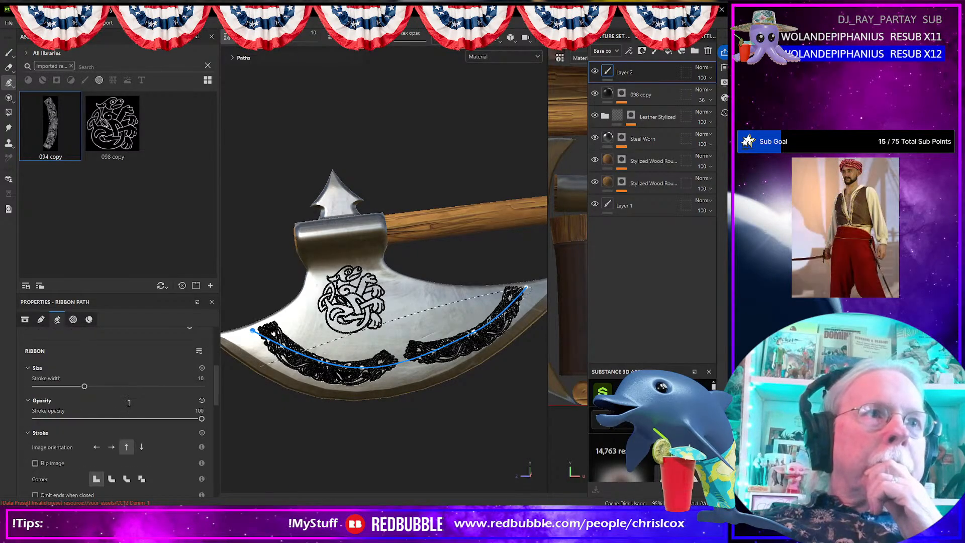
{"action": "scroll", "coordinate": [130, 403], "scroll_direction": "down", "scroll_amount": 3}
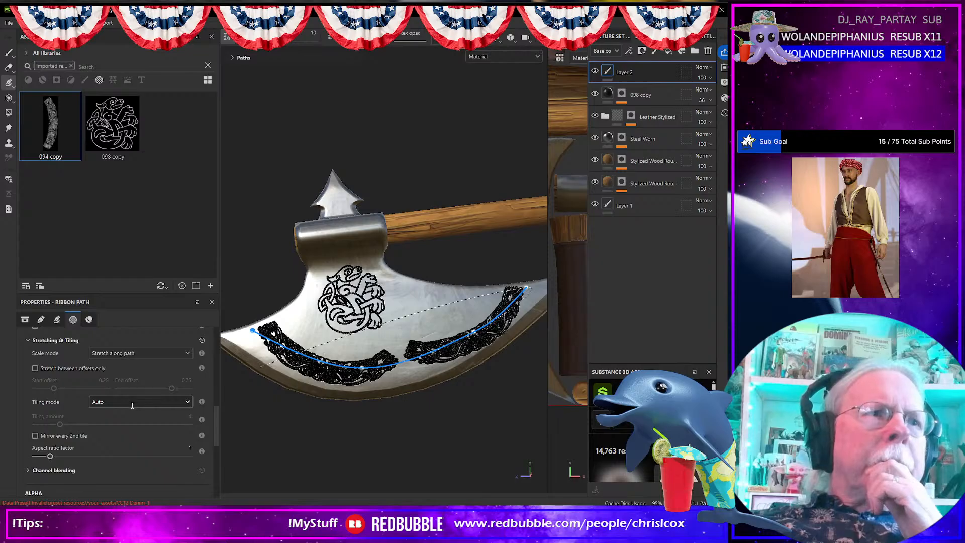
{"action": "left_click", "coordinate": [130, 402]}
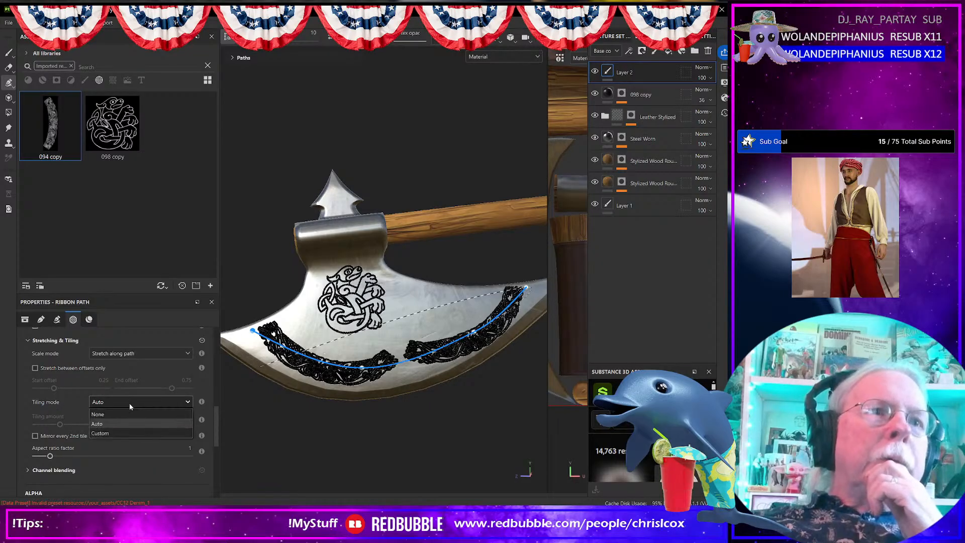
{"action": "left_click", "coordinate": [123, 415]}
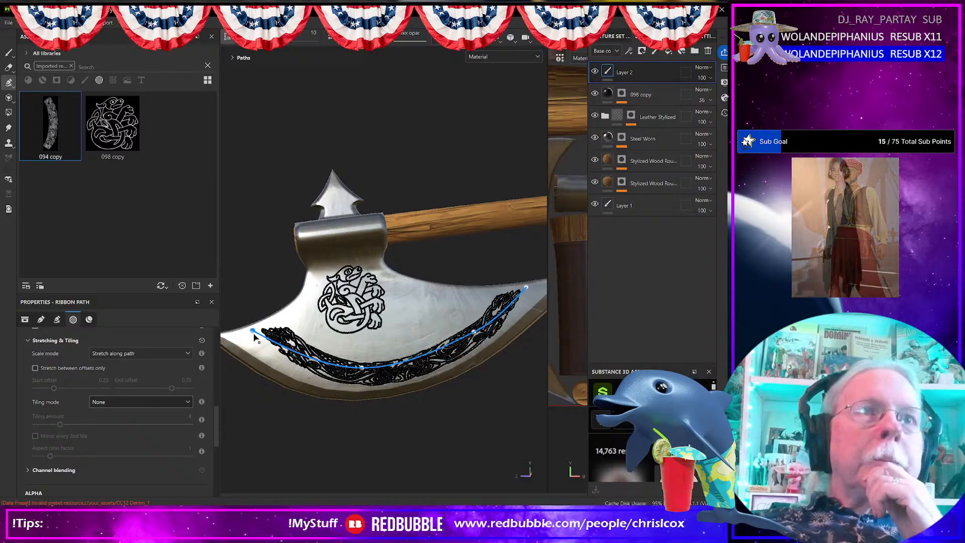
- Extend both ends of the ribbon path toward the blade tips and raise its middle point slightly
{"action": "left_click_drag", "start_coordinate": [253, 330], "coordinate": [225, 336]}
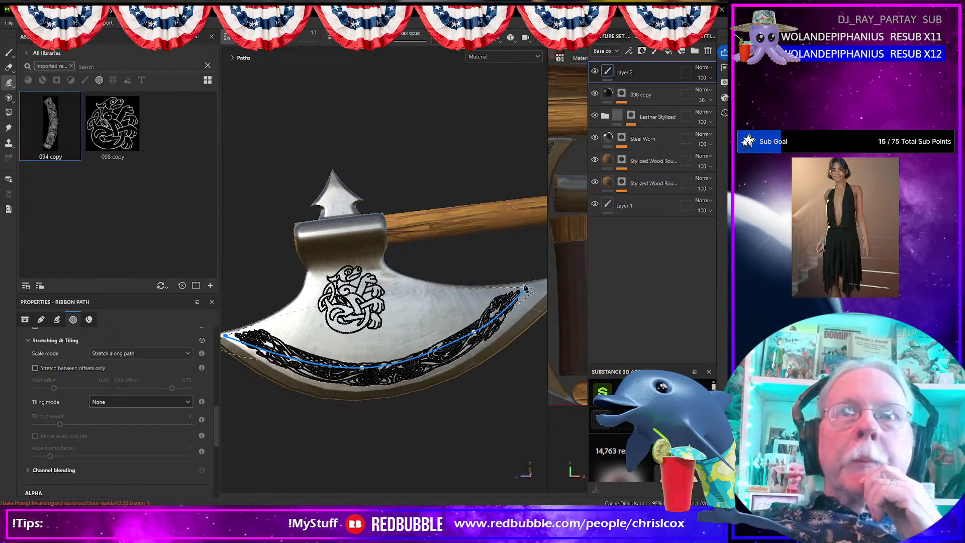
{"action": "left_click_drag", "start_coordinate": [528, 291], "coordinate": [549, 290]}
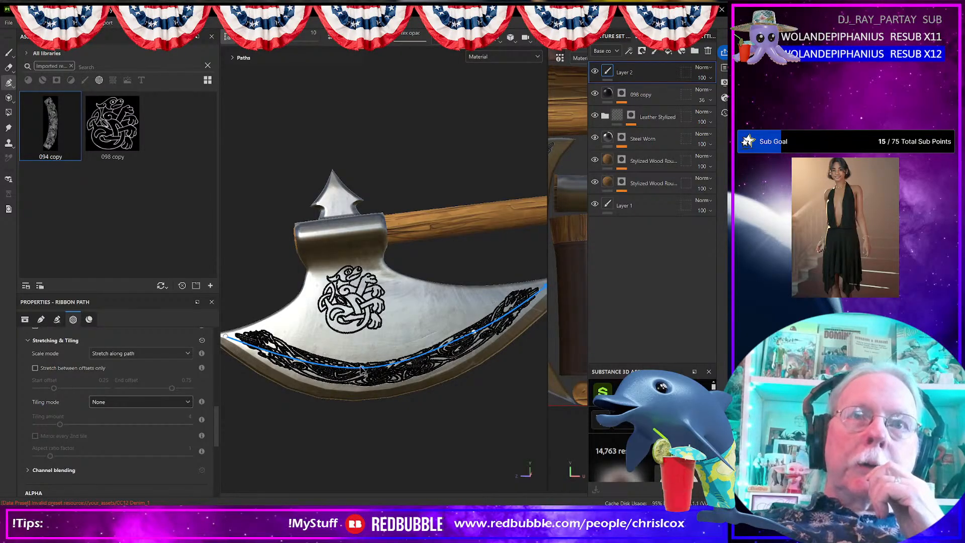
{"action": "left_click_drag", "start_coordinate": [360, 364], "coordinate": [362, 361]}
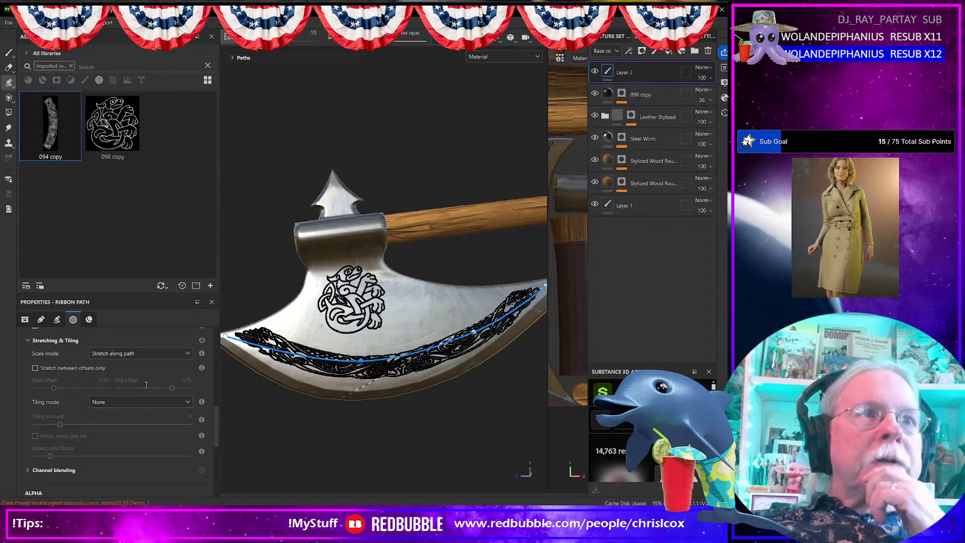
- Increase the ribbon's stroke width to 19.25
{"action": "scroll", "coordinate": [149, 390], "scroll_direction": "up", "scroll_amount": 3}
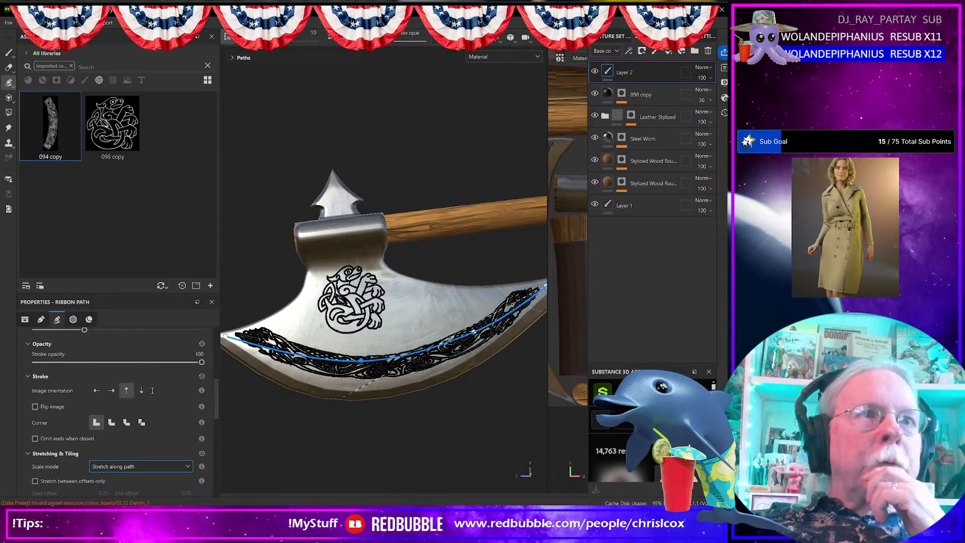
{"action": "scroll", "coordinate": [155, 385], "scroll_direction": "up", "scroll_amount": 2}
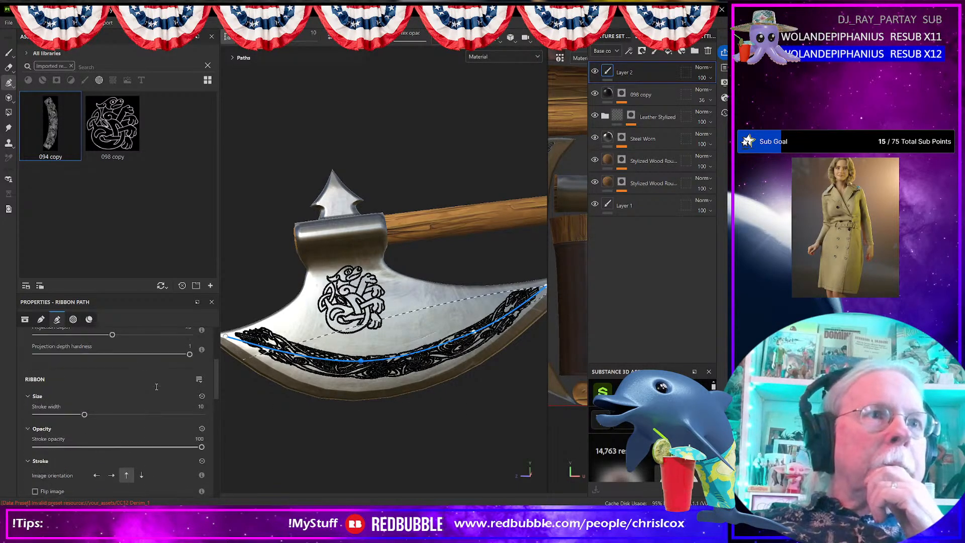
{"action": "scroll", "coordinate": [139, 405], "scroll_direction": "up", "scroll_amount": 2}
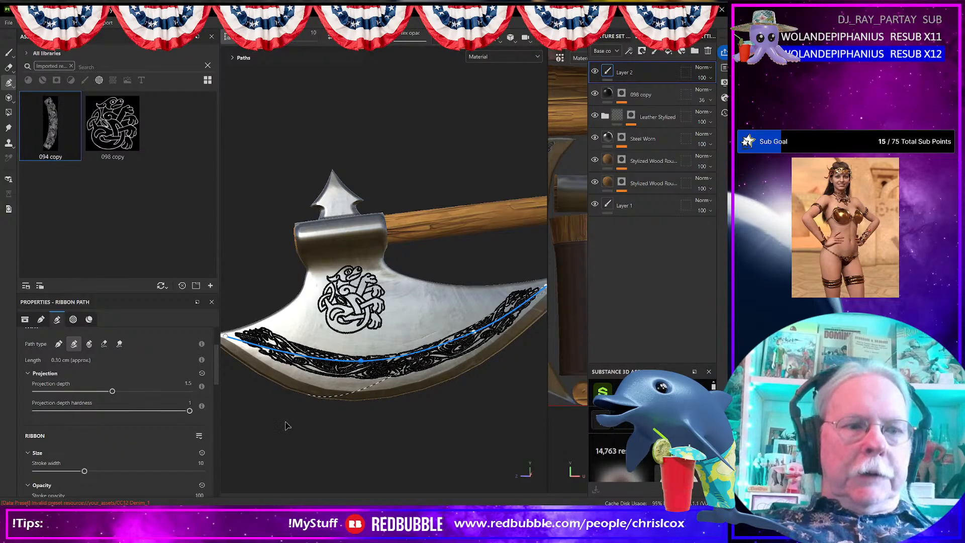
{"action": "mouse_move", "coordinate": [285, 426]}
{"action": "left_mouse_down", "text": "alt"}
{"action": "mouse_move", "coordinate": [469, 422]}
{"action": "mouse_move", "coordinate": [268, 432]}
{"action": "left_mouse_up", "text": "alt"}
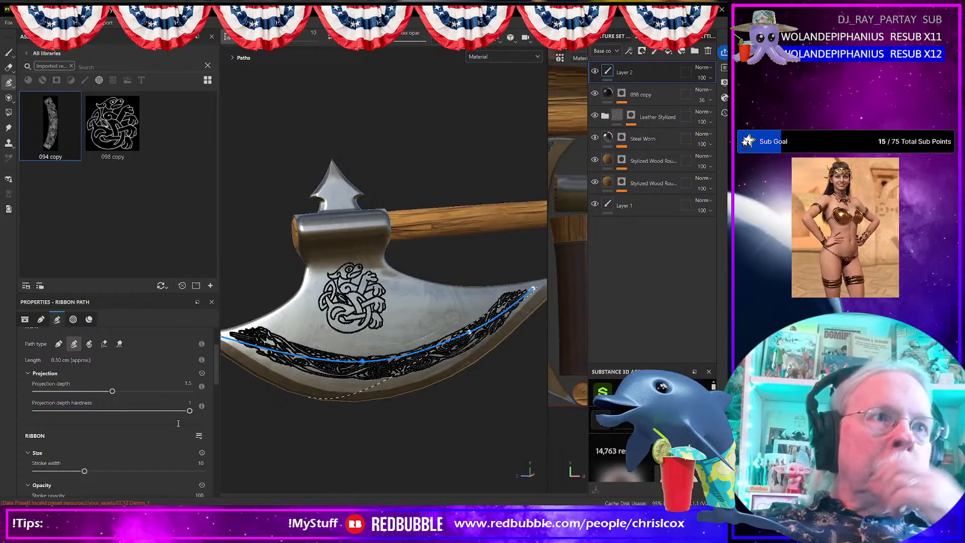
{"action": "left_click_drag", "start_coordinate": [84, 471], "coordinate": [105, 471]}
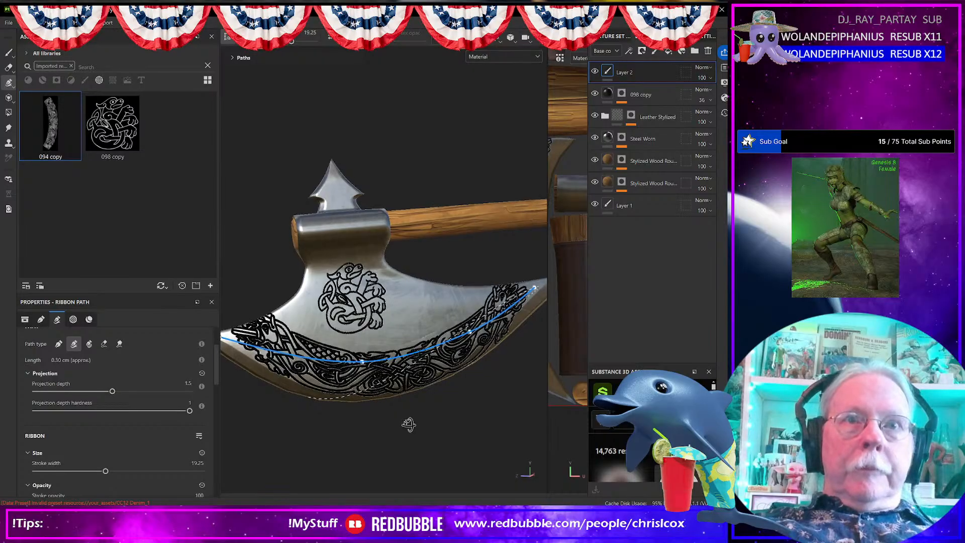
- Raise the ribbon path's interior points toward the beast to move the widened knotwork band away from the cutting edge
{"action": "left_click_drag", "start_coordinate": [408, 425], "coordinate": [390, 426], "text": "alt"}
{"action": "left_click_drag", "start_coordinate": [363, 362], "coordinate": [368, 353]}
{"action": "left_click_drag", "start_coordinate": [475, 334], "coordinate": [470, 323]}
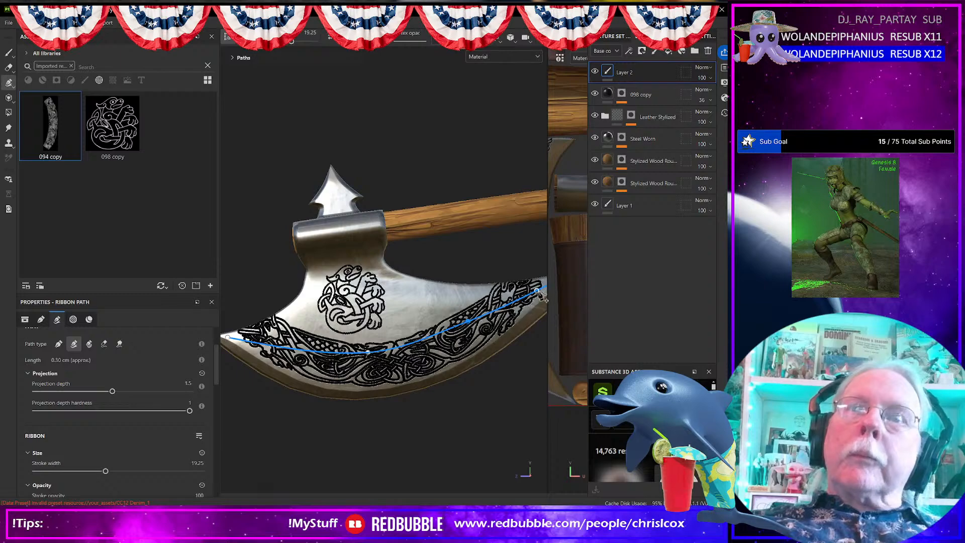
- Adjust both ends of the ribbon path, extend the handle-side end toward its blade tip, and reposition the neighbouring interior point
{"action": "middle_click_drag", "start_coordinate": [540, 297], "coordinate": [484, 313], "text": "alt"}
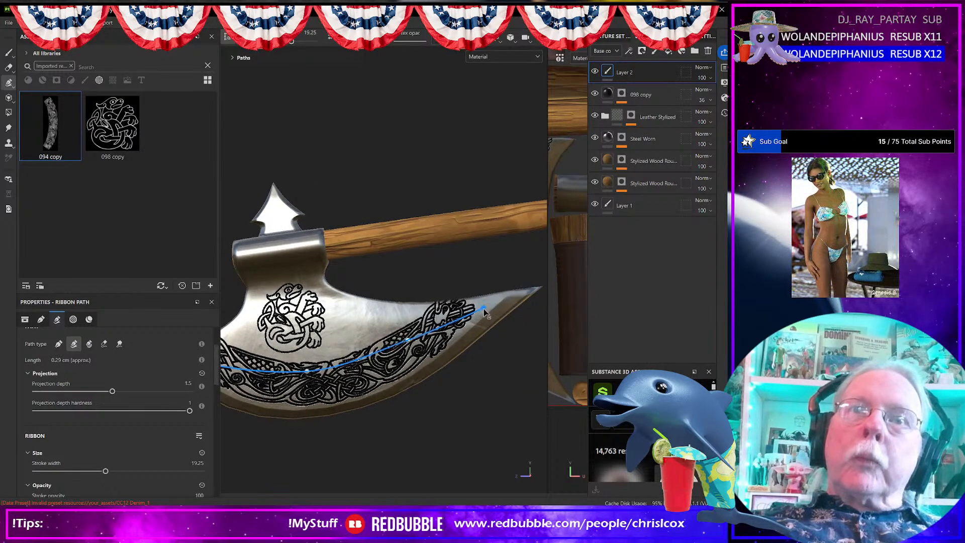
{"action": "left_click_drag", "start_coordinate": [483, 310], "coordinate": [471, 324]}
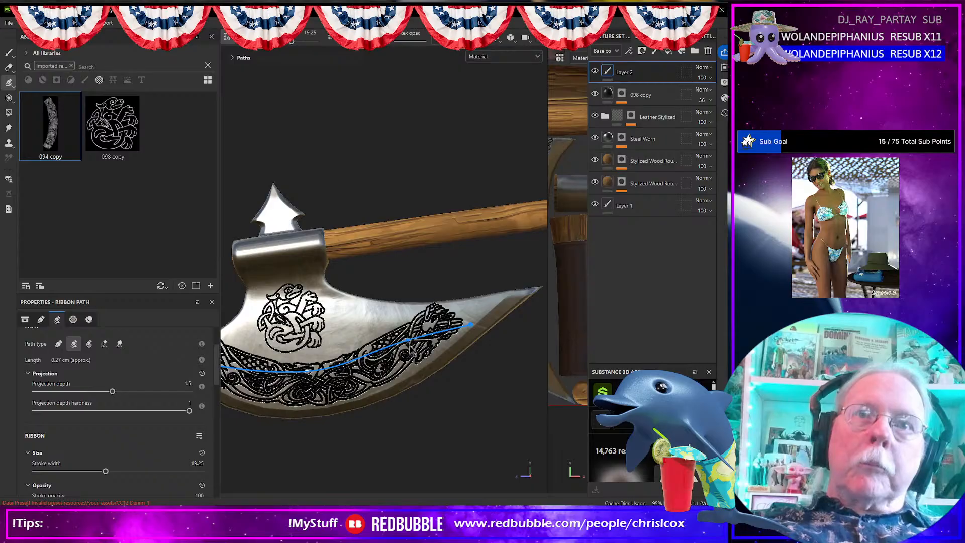
{"action": "left_click_drag", "start_coordinate": [409, 340], "coordinate": [369, 369]}
{"action": "mouse_move", "coordinate": [305, 352]}
{"action": "left_mouse_down"}
{"action": "mouse_move", "coordinate": [322, 365]}
{"action": "mouse_move", "coordinate": [308, 360]}
{"action": "left_mouse_up"}
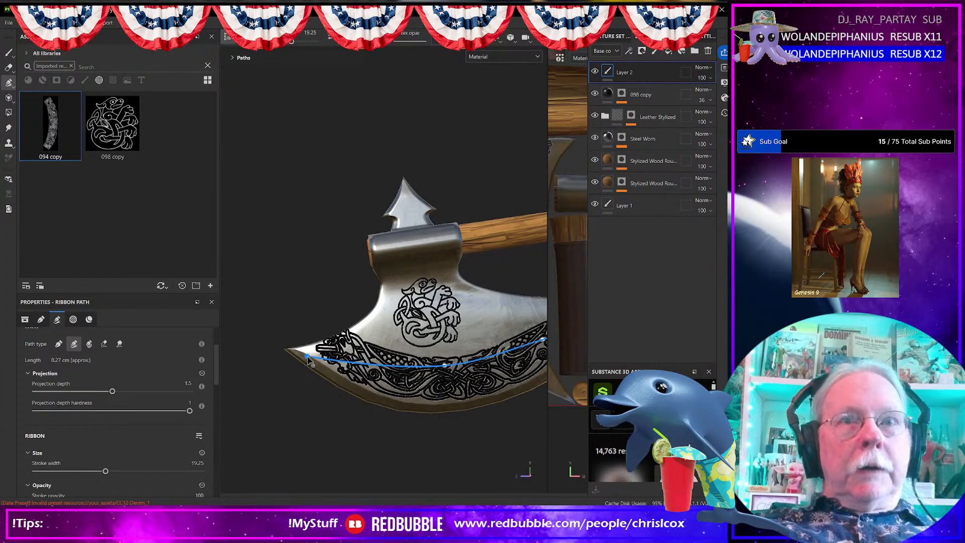
{"action": "middle_click_drag", "start_coordinate": [425, 388], "coordinate": [300, 390], "text": "alt"}
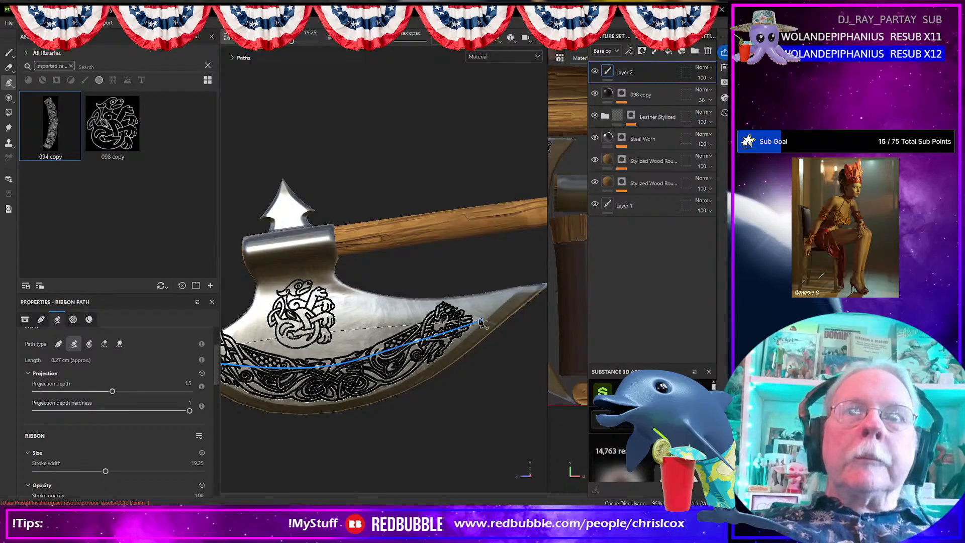
{"action": "left_click_drag", "start_coordinate": [480, 320], "coordinate": [506, 302]}
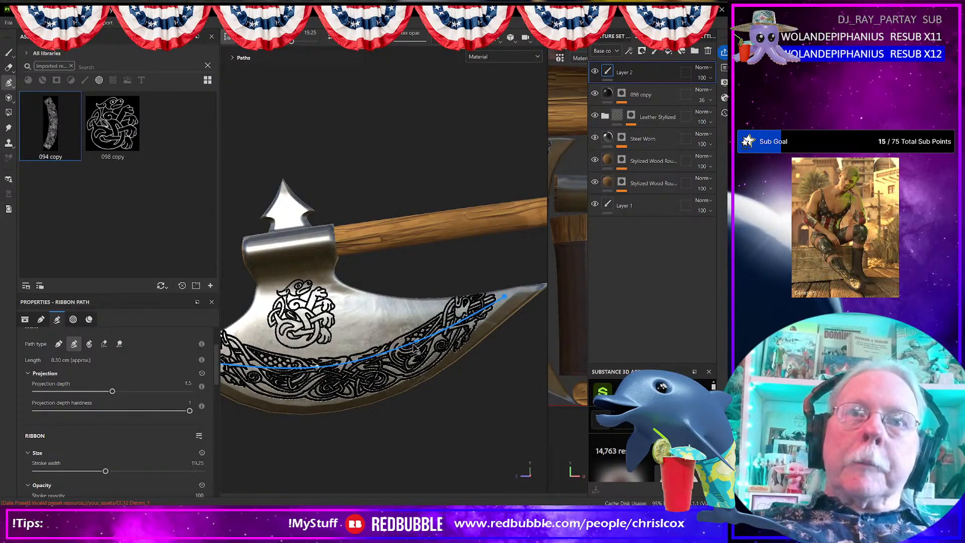
{"action": "left_click_drag", "start_coordinate": [417, 345], "coordinate": [409, 340]}
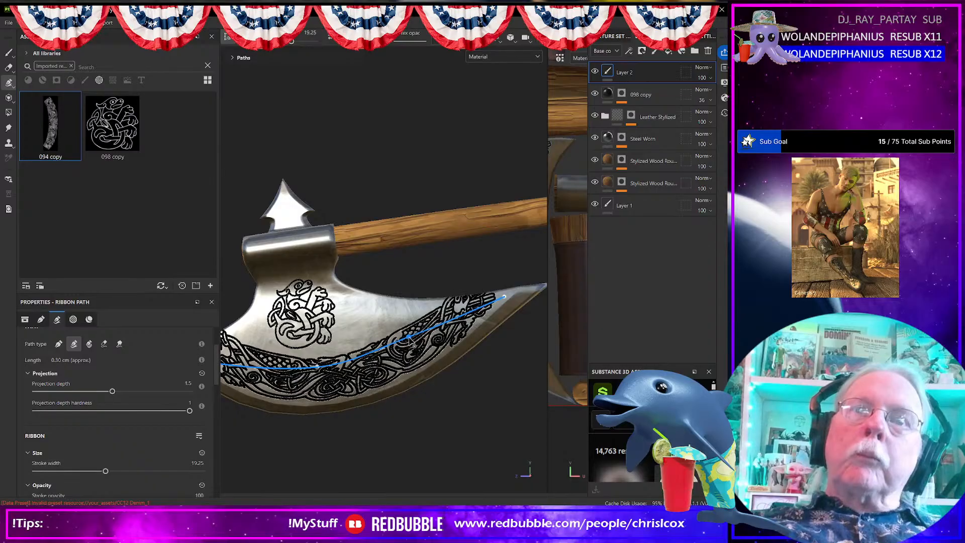
- Pull the ribbon path's front end slightly inward and fine-tune the interior points, shifting the middle one toward the front tip
{"action": "middle_click_drag", "start_coordinate": [335, 378], "coordinate": [389, 375], "text": "alt"}
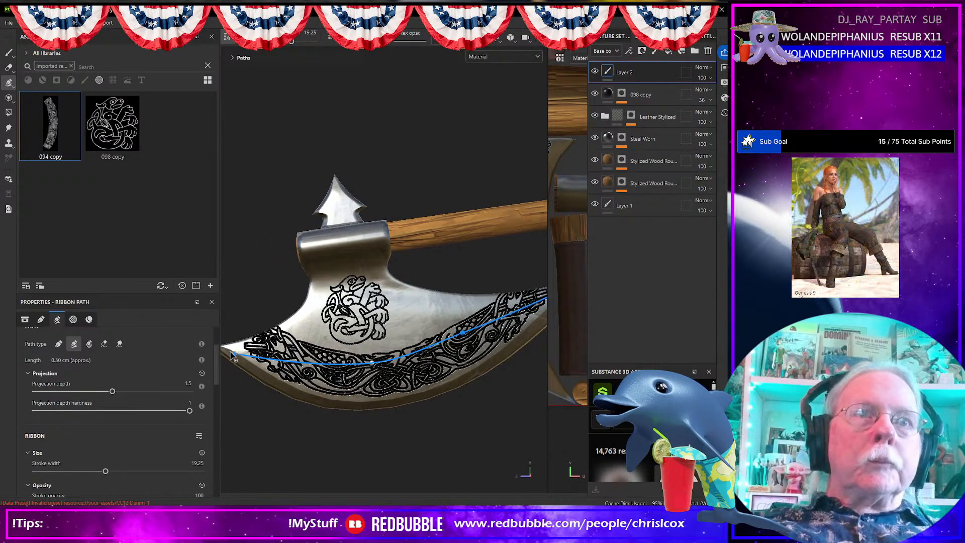
{"action": "left_click_drag", "start_coordinate": [233, 355], "coordinate": [237, 354]}
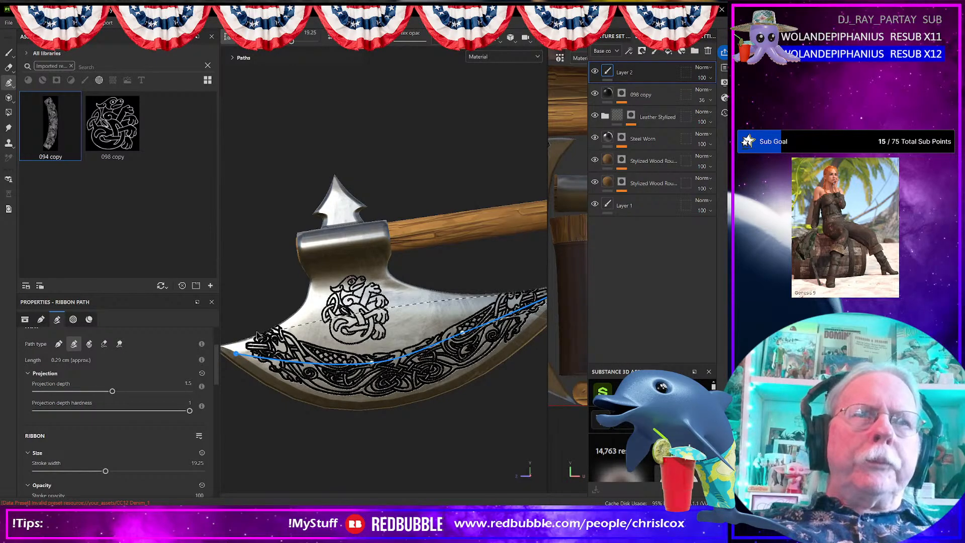
{"action": "left_click", "coordinate": [376, 362]}
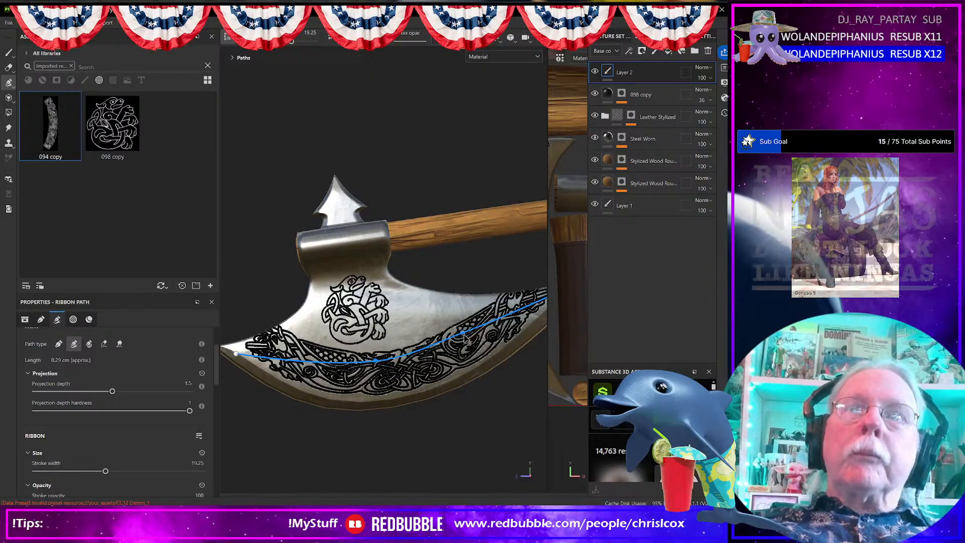
{"action": "left_click_drag", "start_coordinate": [463, 333], "coordinate": [462, 334]}
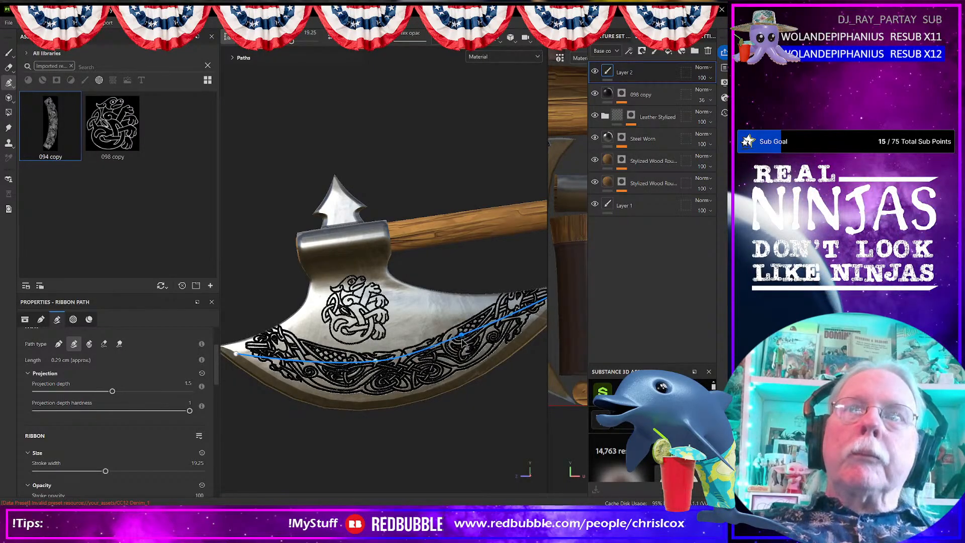
{"action": "middle_click_drag", "start_coordinate": [460, 331], "coordinate": [496, 321], "text": "alt"}
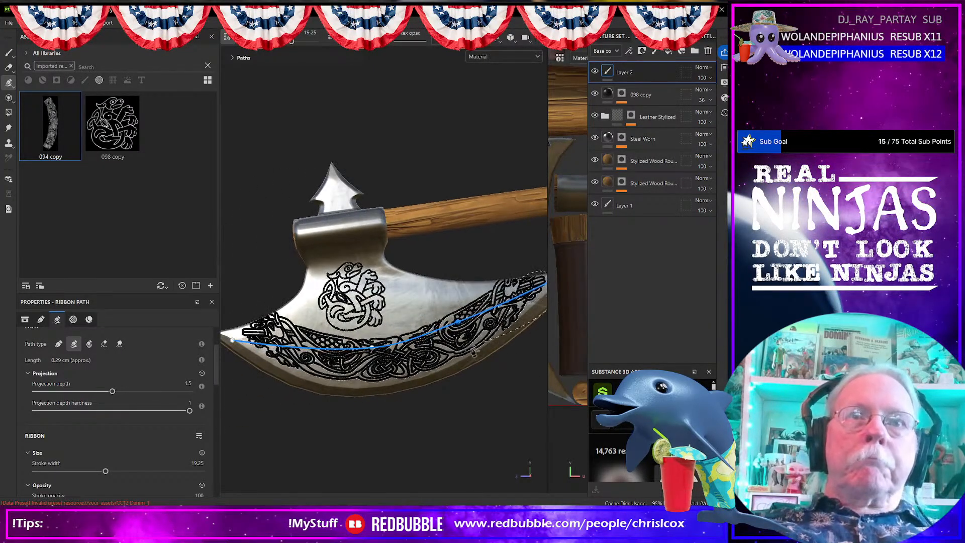
{"action": "scroll", "coordinate": [478, 352], "scroll_direction": "down", "scroll_amount": 2}
{"action": "mouse_move", "coordinate": [358, 400]}
{"action": "left_mouse_down", "text": "alt"}
{"action": "mouse_move", "coordinate": [528, 383]}
{"action": "mouse_move", "coordinate": [364, 392]}
{"action": "left_mouse_up", "text": "alt"}
{"action": "scroll", "coordinate": [414, 367], "scroll_direction": "up", "scroll_amount": 1}
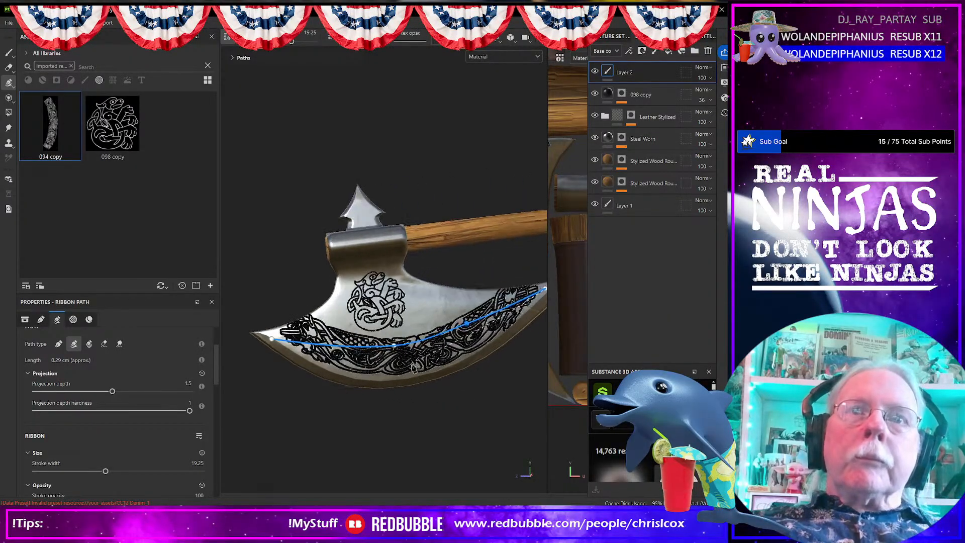
{"action": "left_click_drag", "start_coordinate": [396, 349], "coordinate": [382, 353]}
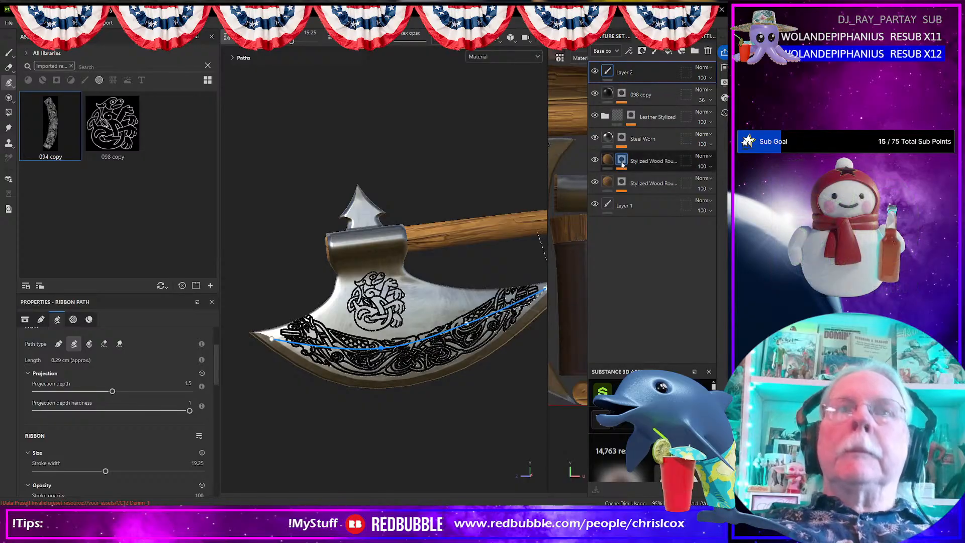
- Add a white mask to Layer 2 and add a Paint effect to that mask
{"action": "scroll", "coordinate": [385, 301], "scroll_direction": "up", "scroll_amount": 5}
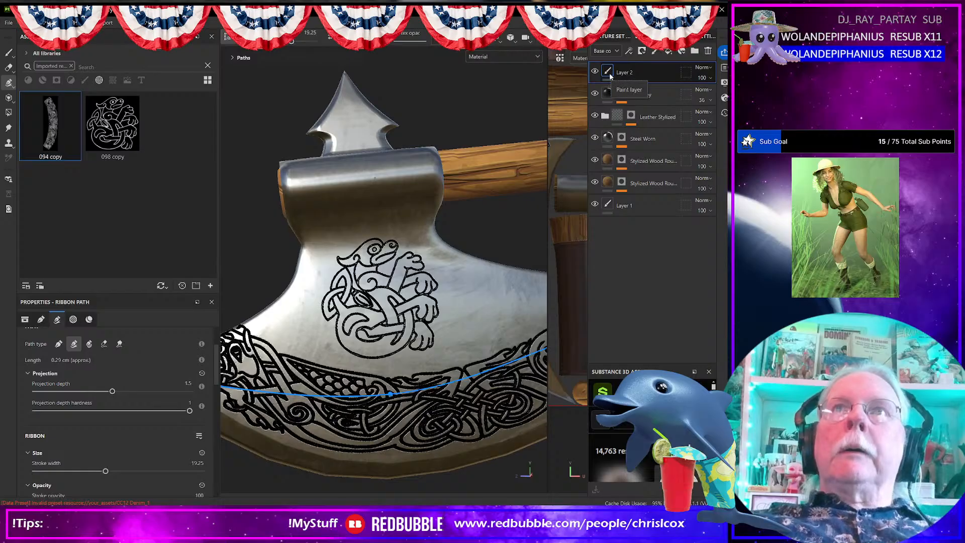
{"action": "left_click", "coordinate": [642, 51]}
{"action": "left_click", "coordinate": [673, 75]}
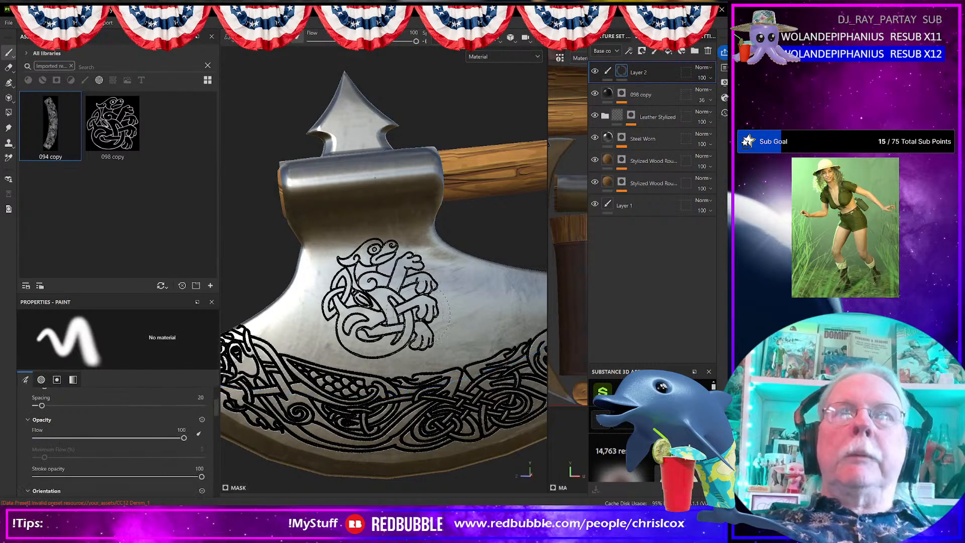
{"action": "scroll", "coordinate": [352, 372], "scroll_direction": "up", "scroll_amount": 2}
{"action": "scroll", "coordinate": [352, 372], "scroll_direction": "down", "scroll_amount": 5}
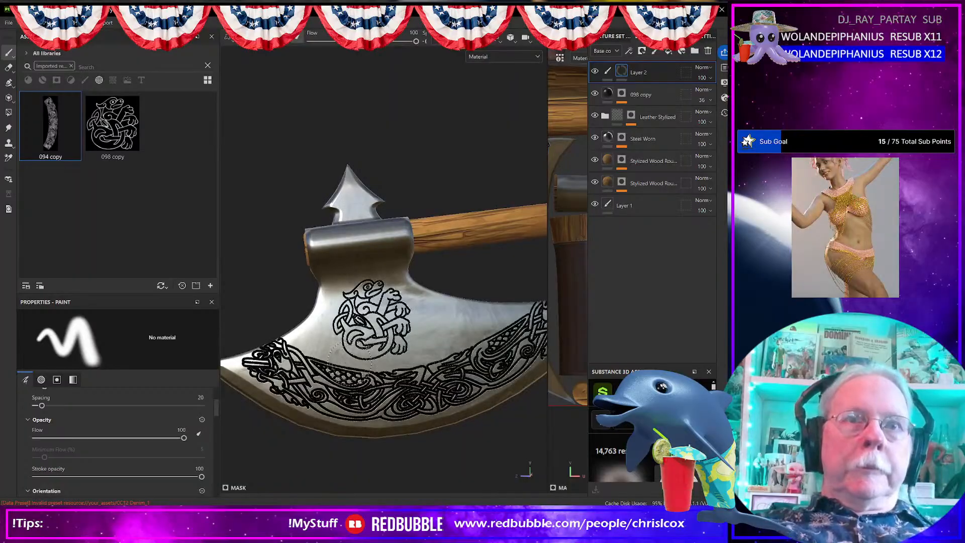
{"action": "left_click", "coordinate": [629, 51]}
{"action": "left_click", "coordinate": [652, 75]}
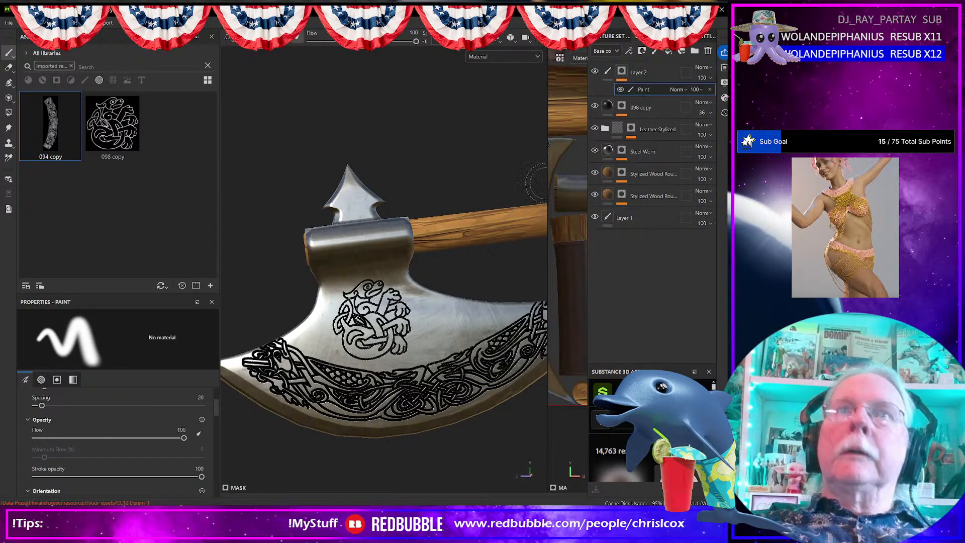
- Mask out the knotwork overlapping the blade's upper edge near the handle-side tip on the front face
{"action": "middle_click_drag", "start_coordinate": [318, 344], "coordinate": [402, 327]}
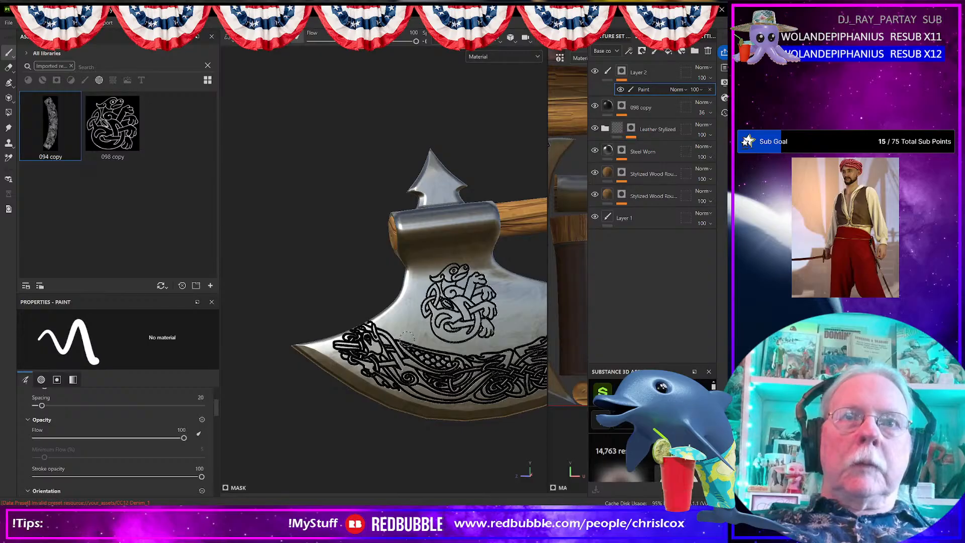
{"action": "scroll", "coordinate": [327, 340], "scroll_direction": "up", "scroll_amount": 3}
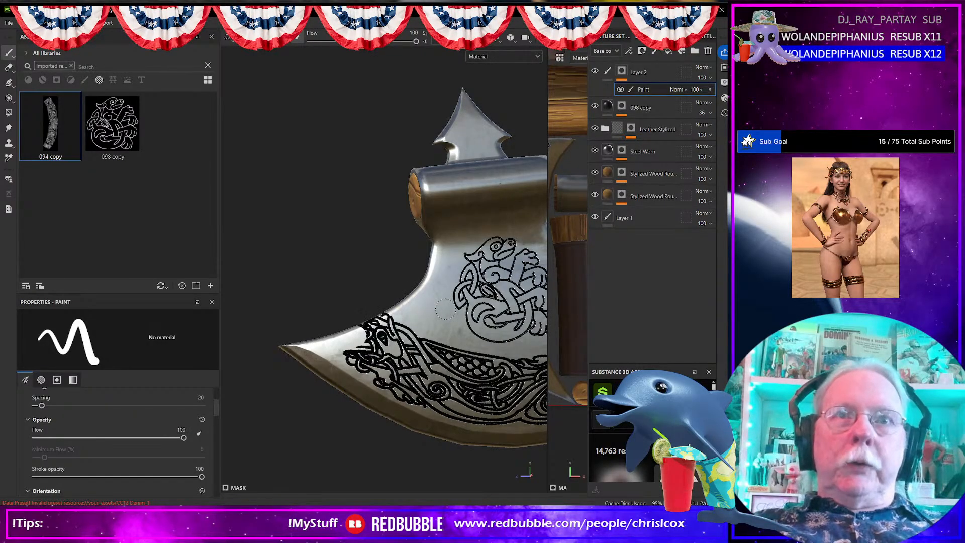
{"action": "scroll", "coordinate": [361, 357], "scroll_direction": "up", "scroll_amount": 3}
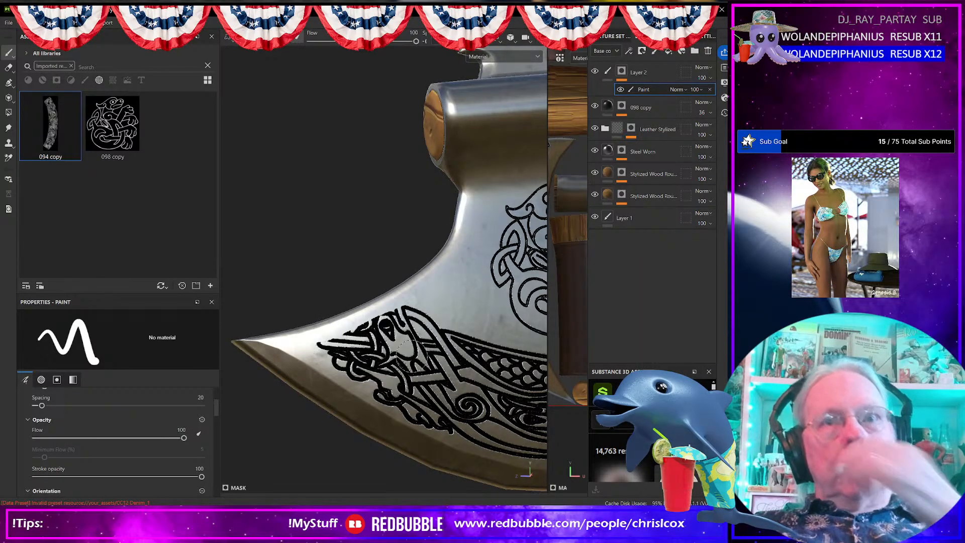
{"action": "scroll", "coordinate": [351, 431], "scroll_direction": "down", "scroll_amount": 5}
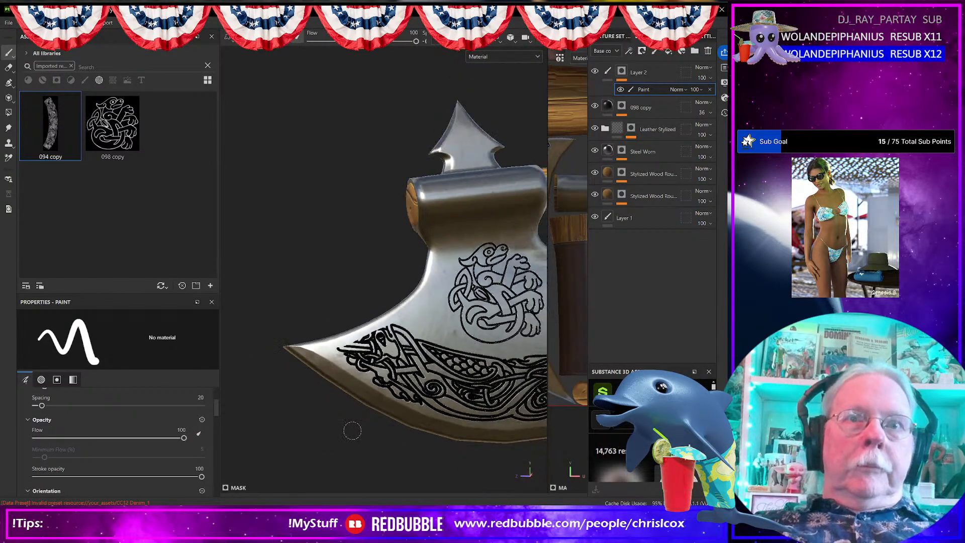
{"action": "mouse_move", "coordinate": [352, 429]}
{"action": "left_mouse_down", "text": "alt"}
{"action": "mouse_move", "coordinate": [395, 446]}
{"action": "mouse_move", "coordinate": [312, 435]}
{"action": "mouse_move", "coordinate": [397, 425]}
{"action": "mouse_move", "coordinate": [459, 448]}
{"action": "mouse_move", "coordinate": [459, 437]}
{"action": "mouse_move", "coordinate": [564, 384]}
{"action": "left_mouse_up", "text": "alt"}
{"action": "scroll", "coordinate": [404, 422], "scroll_direction": "up", "scroll_amount": 6}
{"action": "middle_click_drag", "start_coordinate": [563, 384], "coordinate": [583, 375], "text": "alt"}
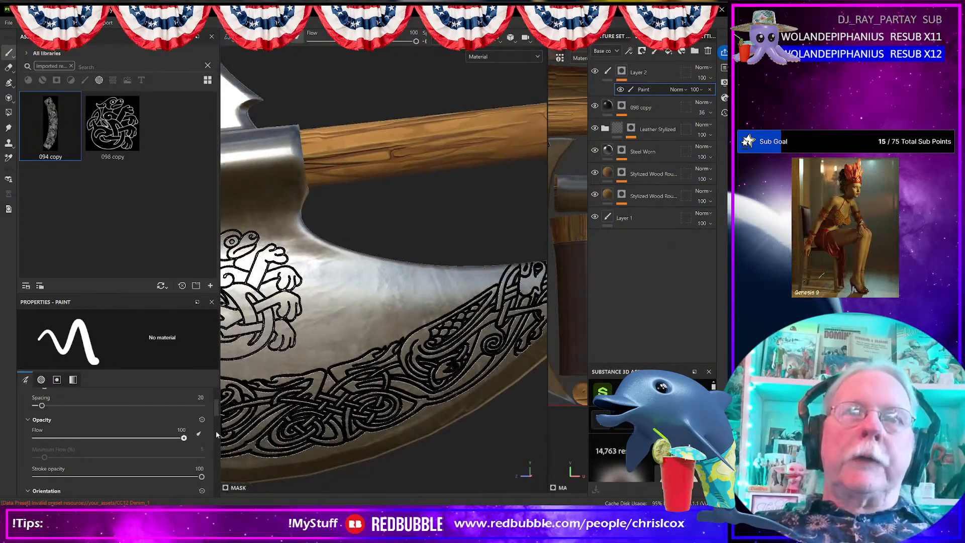
{"action": "left_click_drag", "start_coordinate": [347, 382], "coordinate": [310, 338], "text": "alt"}
{"action": "right_click_drag", "start_coordinate": [310, 338], "coordinate": [401, 391], "text": "alt"}
{"action": "left_click_drag", "start_coordinate": [401, 392], "coordinate": [370, 329], "text": "alt"}
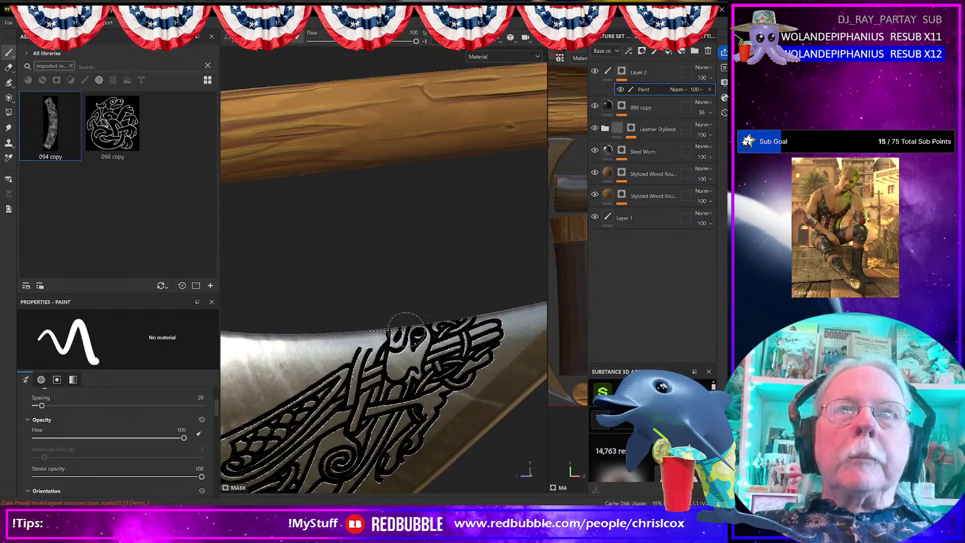
{"action": "left_click_drag", "start_coordinate": [409, 327], "coordinate": [491, 316]}
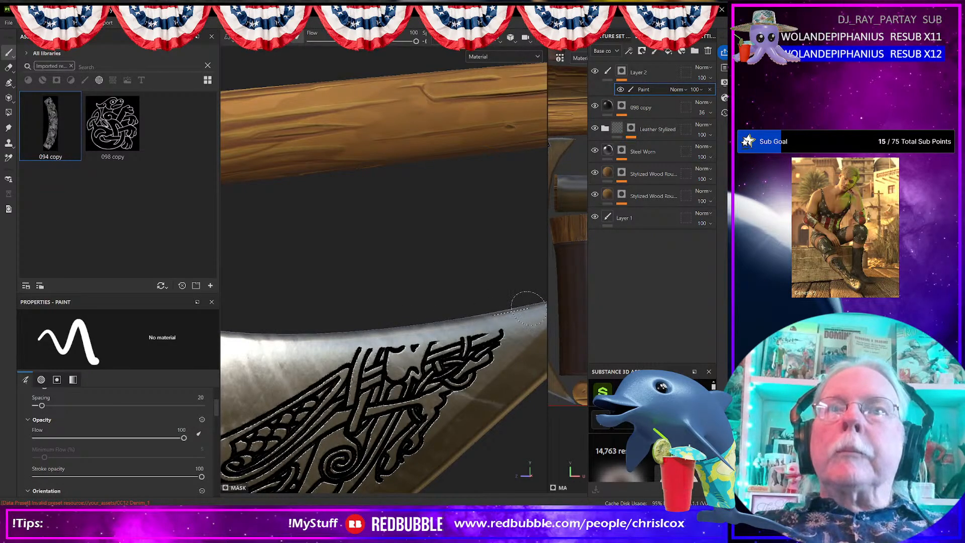
- Mask out the knotwork overlapping the blade's upper edge on the reverse face and check the opposite tip
{"action": "scroll", "coordinate": [522, 327], "scroll_direction": "down", "scroll_amount": 6}
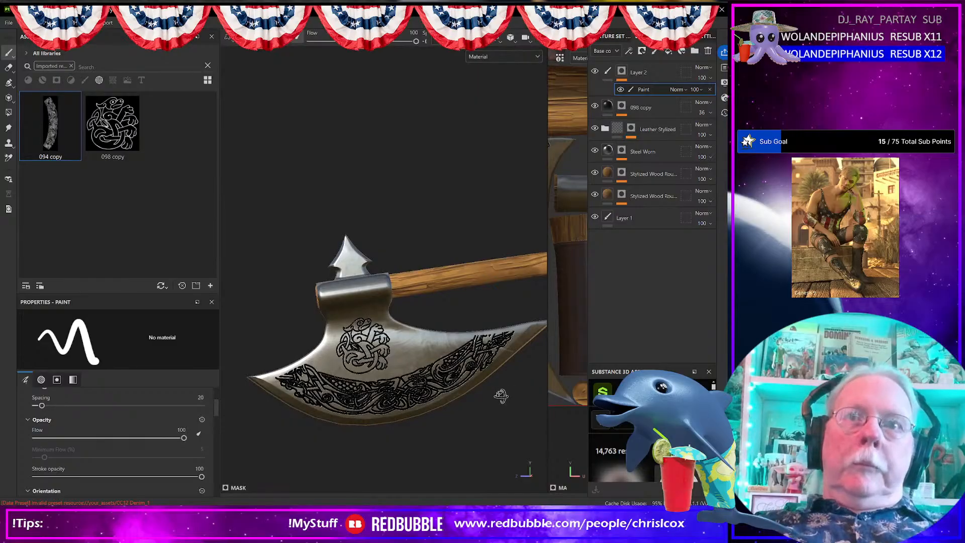
{"action": "left_click_drag", "start_coordinate": [501, 395], "coordinate": [276, 420], "text": "alt"}
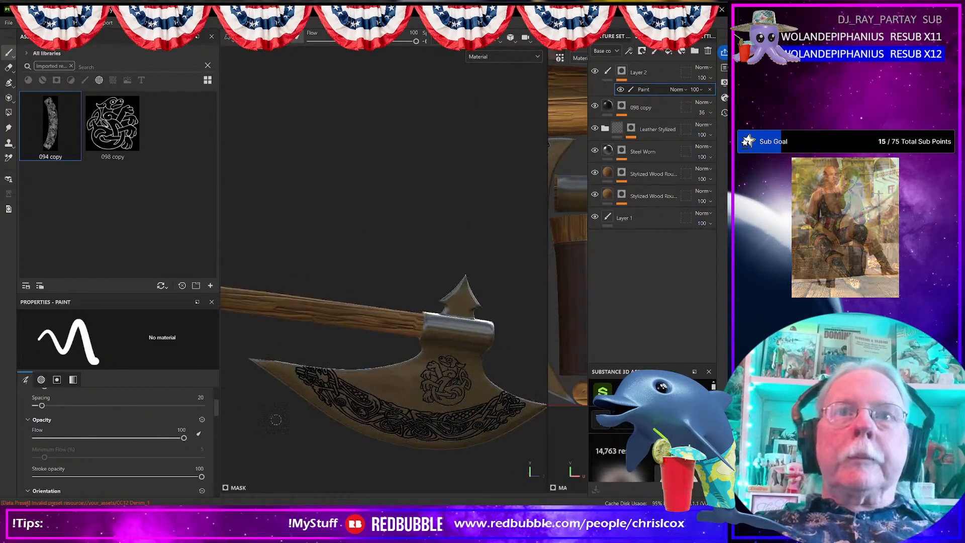
{"action": "scroll", "coordinate": [276, 420], "scroll_direction": "up", "scroll_amount": 5}
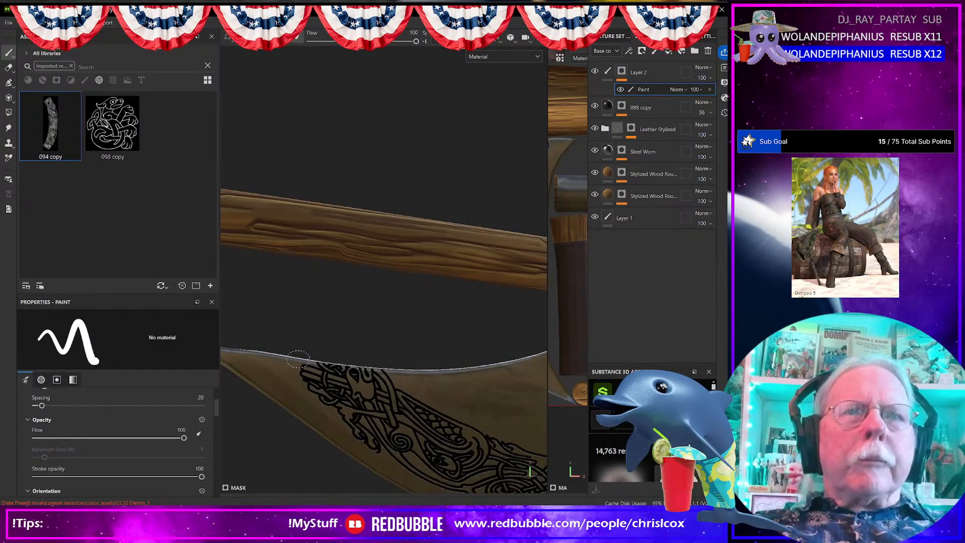
{"action": "left_click_drag", "start_coordinate": [316, 363], "coordinate": [410, 371]}
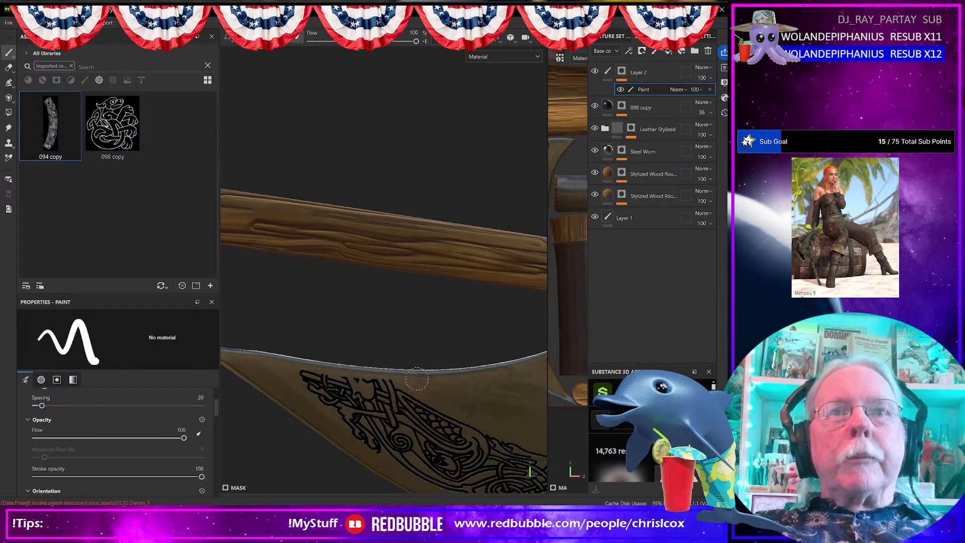
{"action": "scroll", "coordinate": [417, 379], "scroll_direction": "down", "scroll_amount": 2}
{"action": "middle_click_drag", "start_coordinate": [417, 379], "coordinate": [264, 344], "text": "alt"}
{"action": "scroll", "coordinate": [447, 387], "scroll_direction": "up", "scroll_amount": 1}
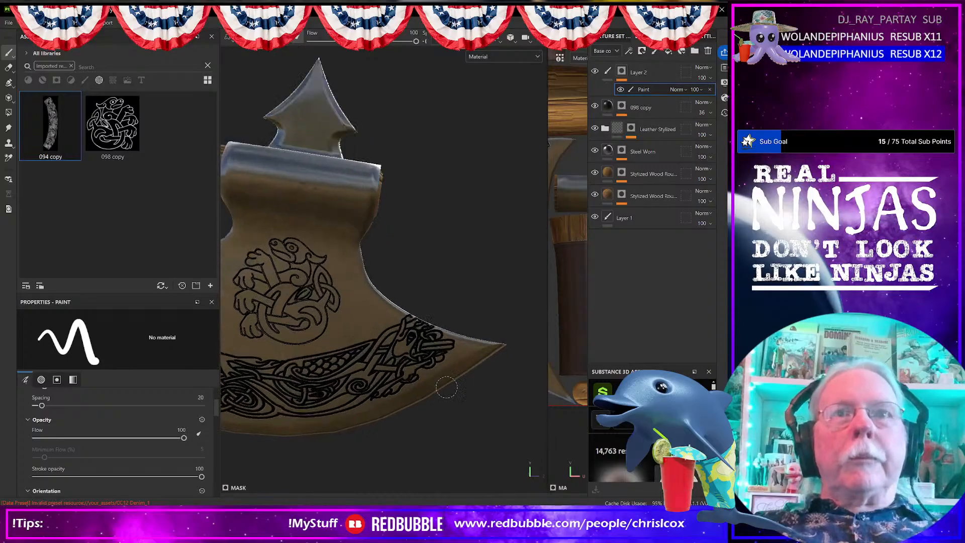
{"action": "scroll", "coordinate": [447, 387], "scroll_direction": "up", "scroll_amount": 3}
{"action": "scroll", "coordinate": [458, 372], "scroll_direction": "up", "scroll_amount": 2}
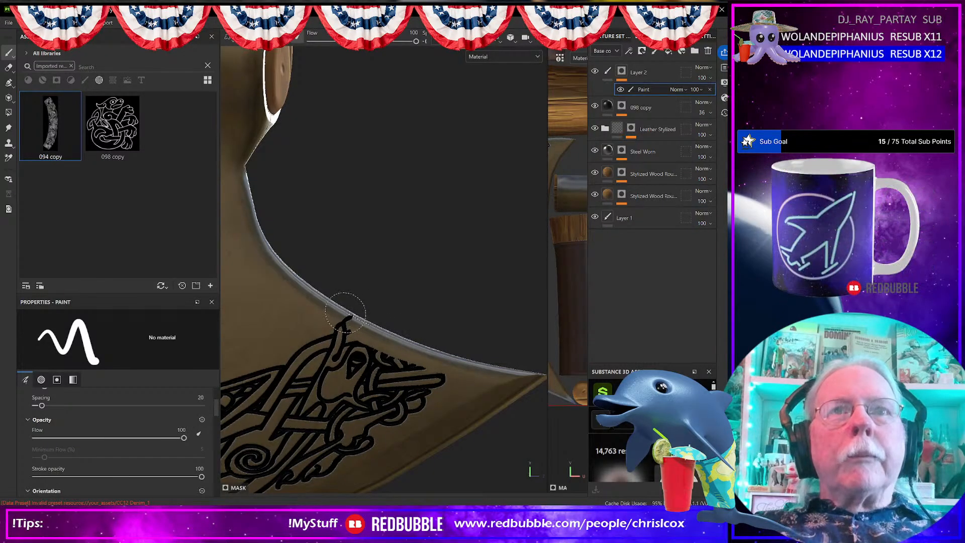
{"action": "scroll", "coordinate": [345, 311], "scroll_direction": "down", "scroll_amount": 6}
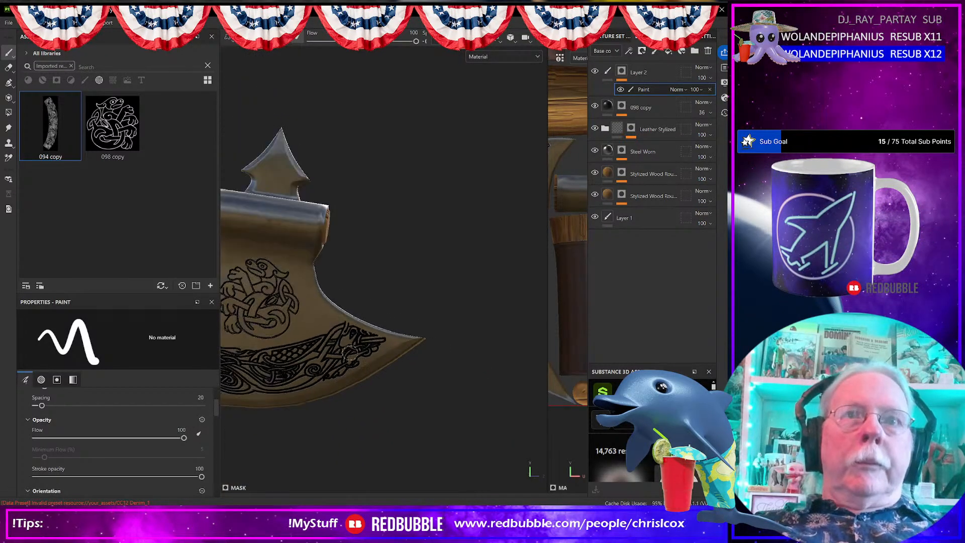
{"action": "left_click_drag", "start_coordinate": [350, 355], "coordinate": [383, 398], "text": "alt"}
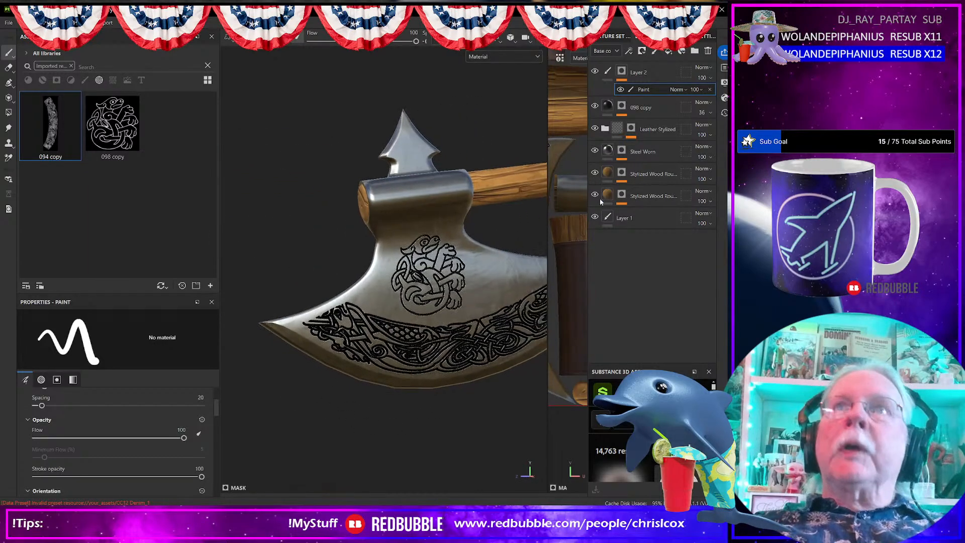
- Reopen Layer 2's ribbon path and move its front end inward and down, away from the blade's upper edge
{"action": "left_click", "coordinate": [606, 74]}
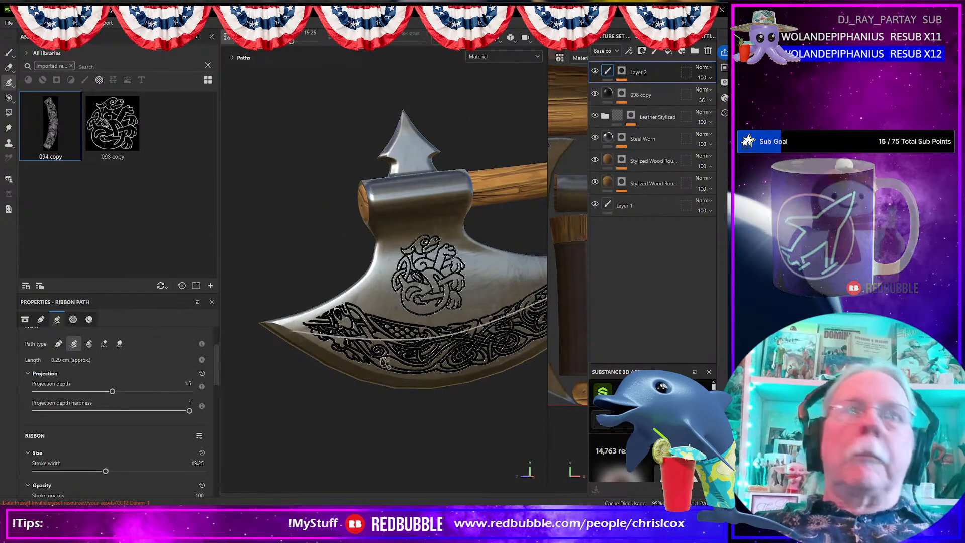
{"action": "scroll", "coordinate": [384, 363], "scroll_direction": "up", "scroll_amount": 3}
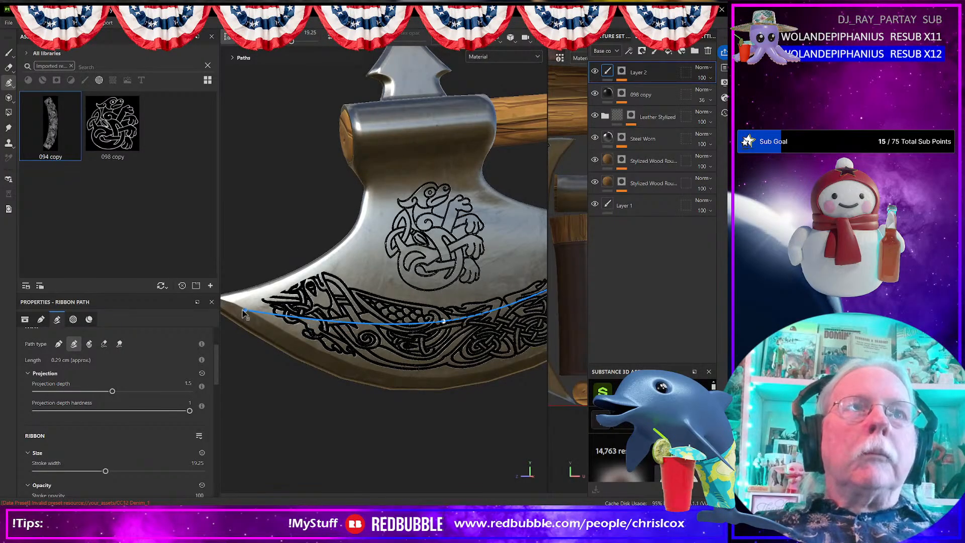
{"action": "left_click_drag", "start_coordinate": [243, 312], "coordinate": [257, 323]}
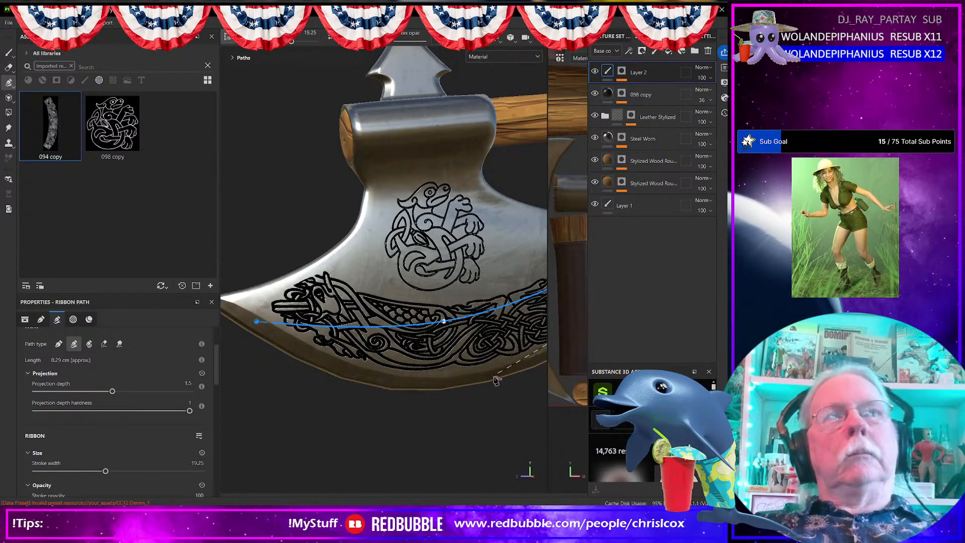
- Move the handle-side end of Layer 2's ribbon path inward and down, away from the blade's upper edge, and check the fit
{"action": "left_click_drag", "start_coordinate": [496, 380], "coordinate": [264, 403], "text": "alt"}
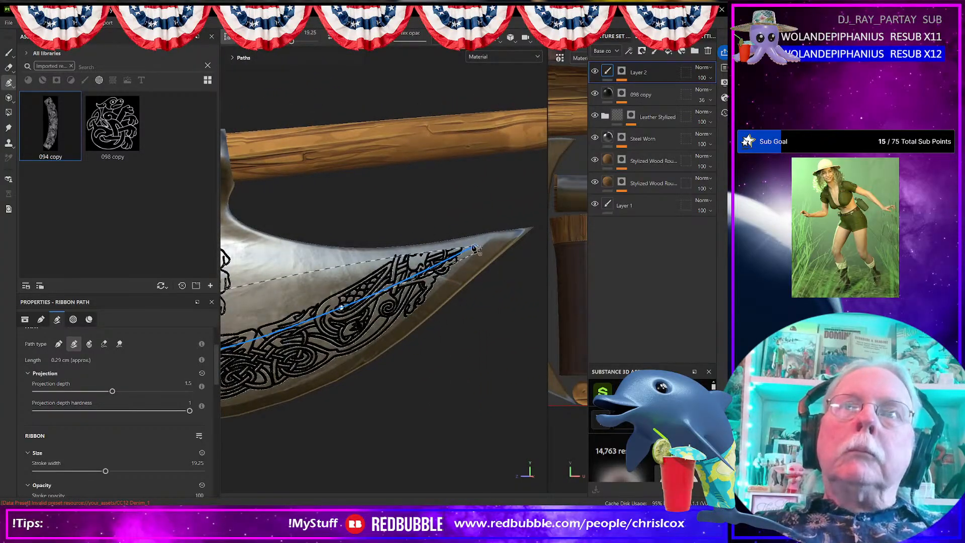
{"action": "left_click_drag", "start_coordinate": [475, 249], "coordinate": [457, 273]}
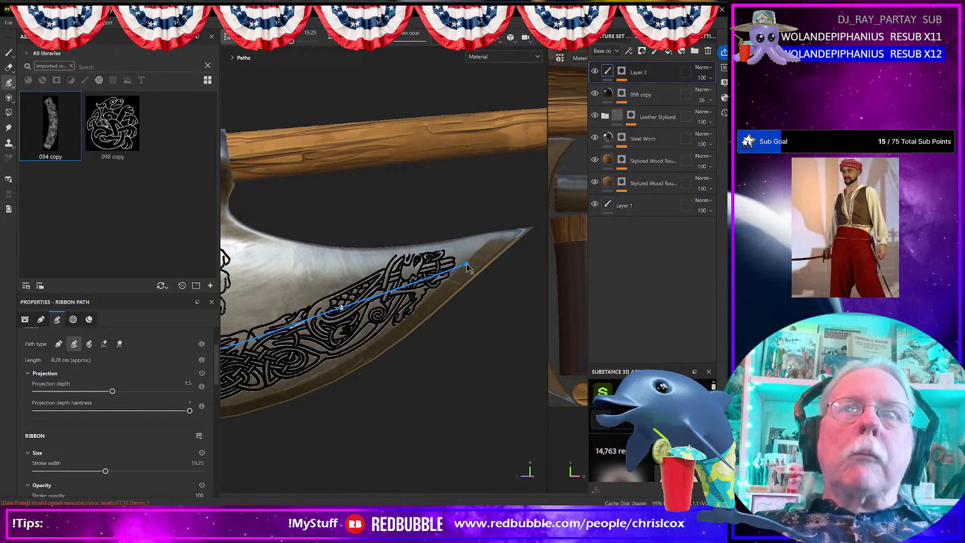
{"action": "left_click_drag", "start_coordinate": [461, 271], "coordinate": [458, 271]}
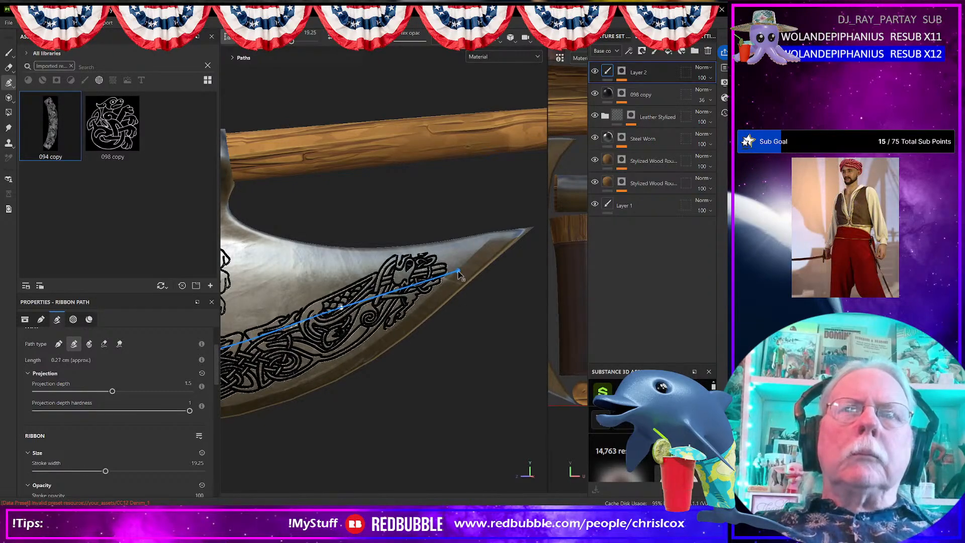
{"action": "scroll", "coordinate": [420, 304], "scroll_direction": "down", "scroll_amount": 4}
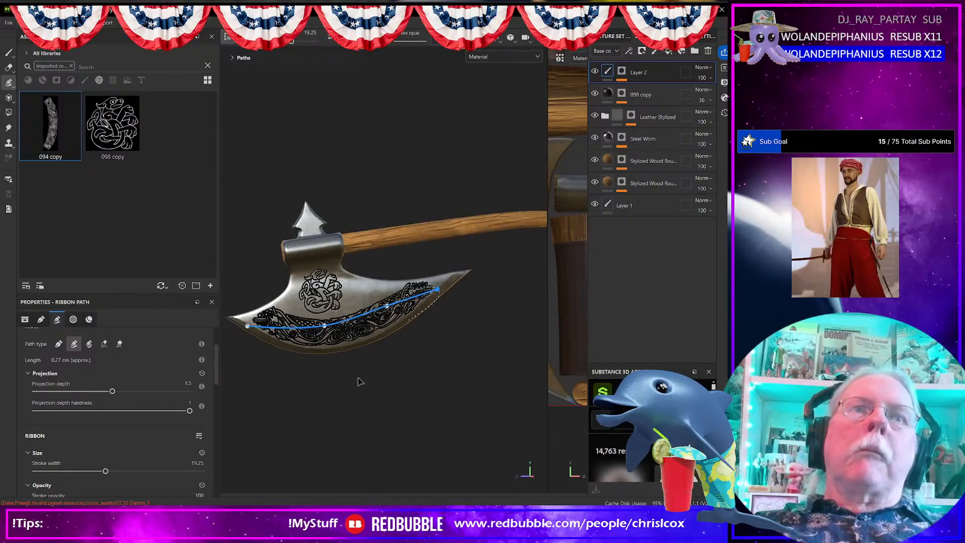
{"action": "left_click_drag", "start_coordinate": [360, 382], "coordinate": [346, 363], "text": "alt"}
{"action": "scroll", "coordinate": [397, 327], "scroll_direction": "up", "scroll_amount": 5}
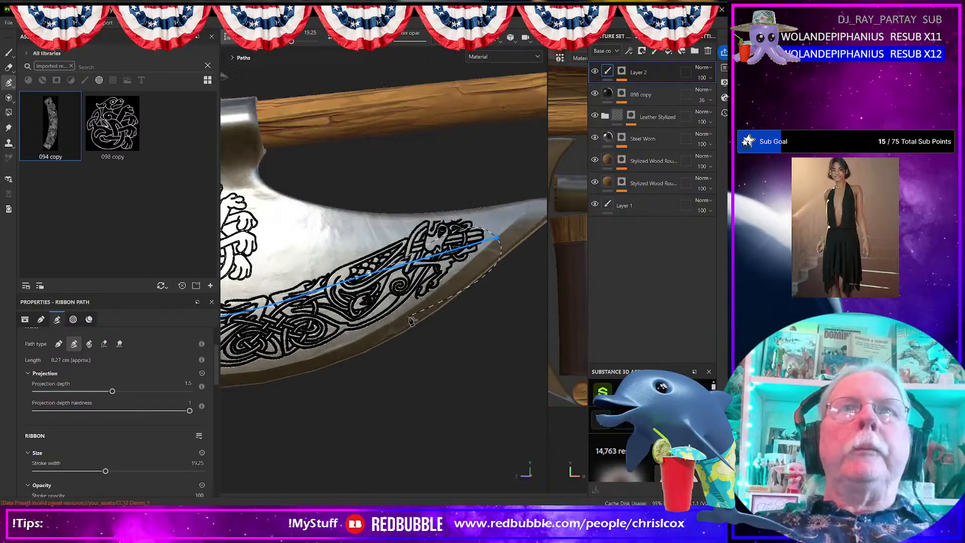
{"action": "middle_click_drag", "start_coordinate": [441, 303], "coordinate": [421, 367], "text": "alt"}
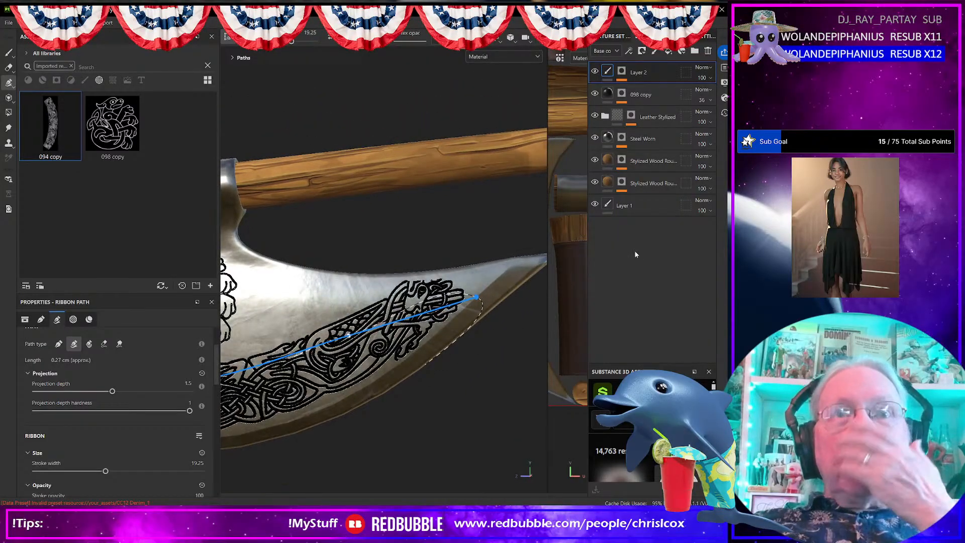
- Set the 098 copy layer's opacity to 20
{"action": "left_click", "coordinate": [674, 95]}
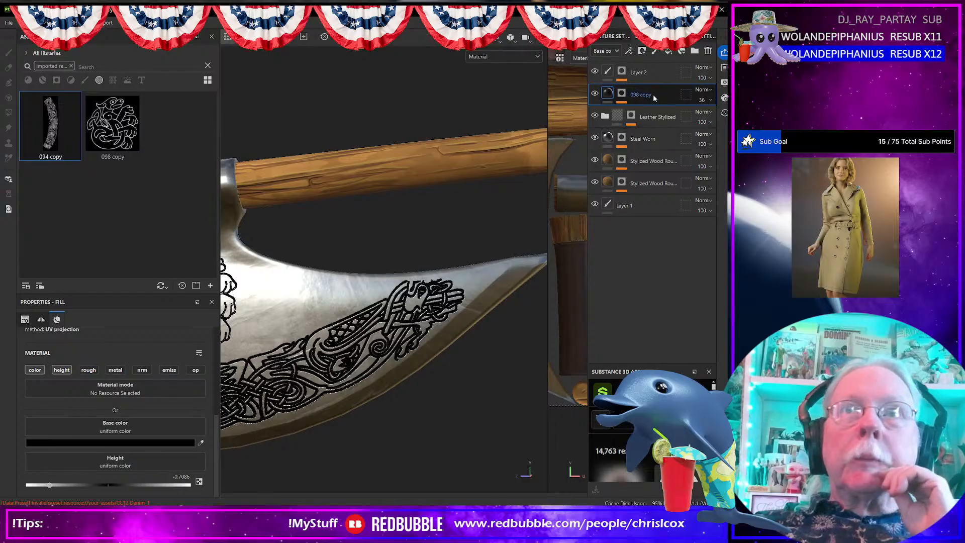
{"action": "left_click", "coordinate": [667, 71]}
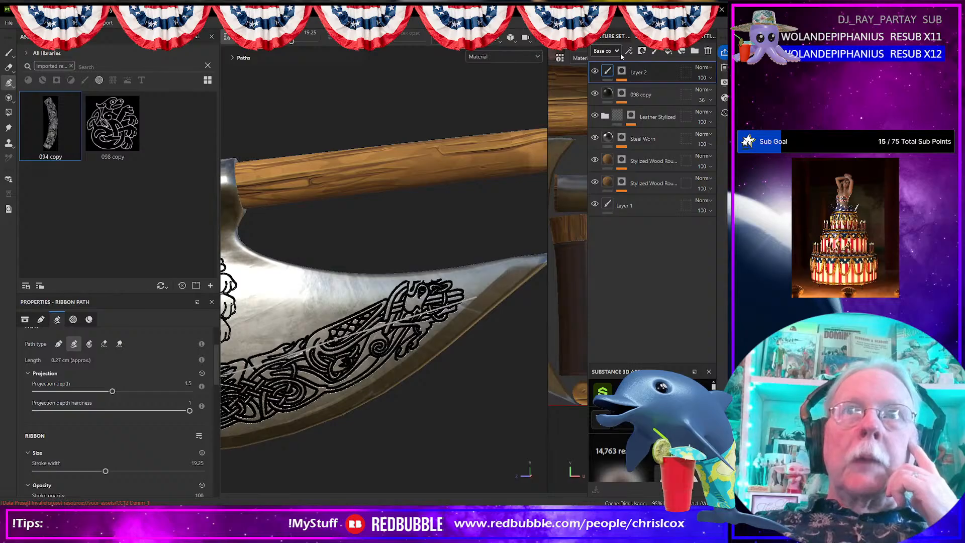
{"action": "left_click", "coordinate": [703, 102]}
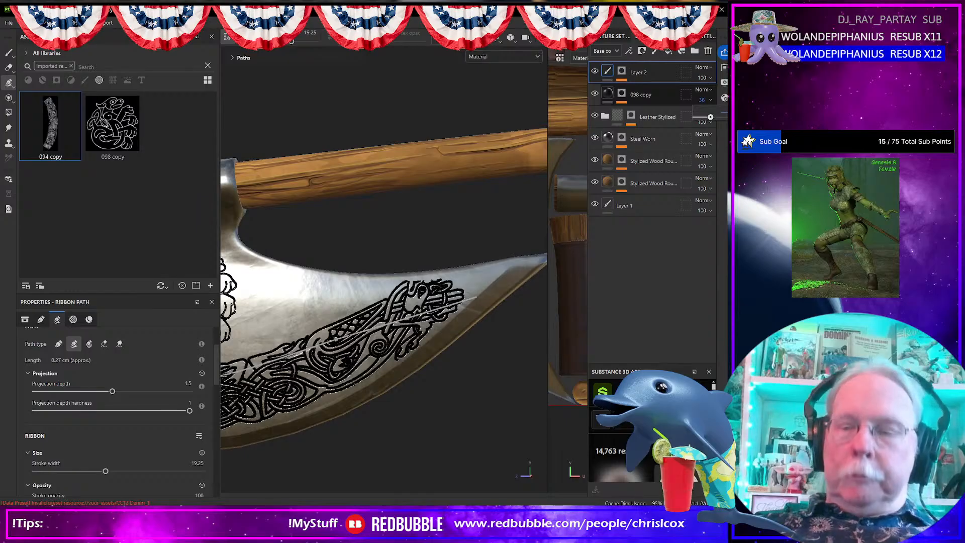
{"action": "left_click_drag", "start_coordinate": [711, 117], "coordinate": [704, 117]}
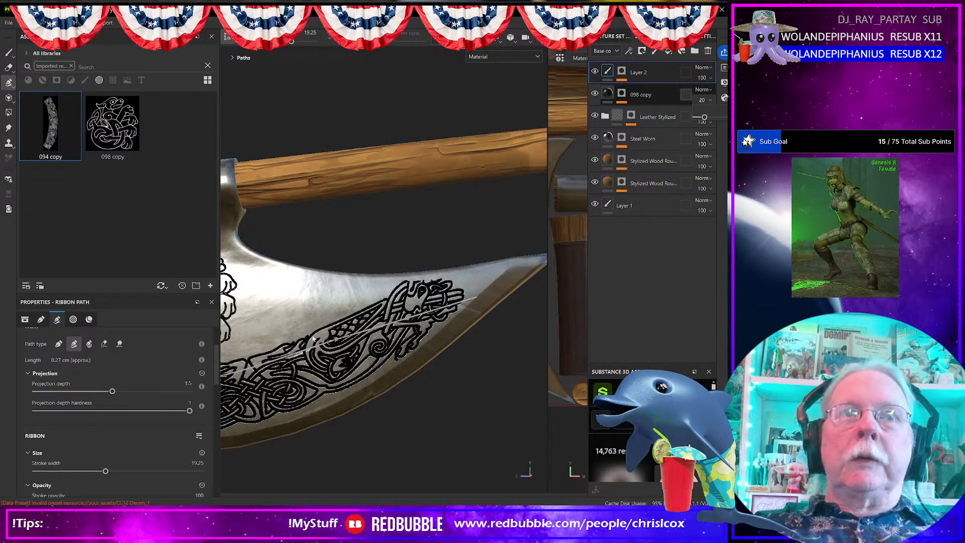
{"action": "left_click_drag", "start_coordinate": [298, 331], "coordinate": [569, 332], "text": "alt"}
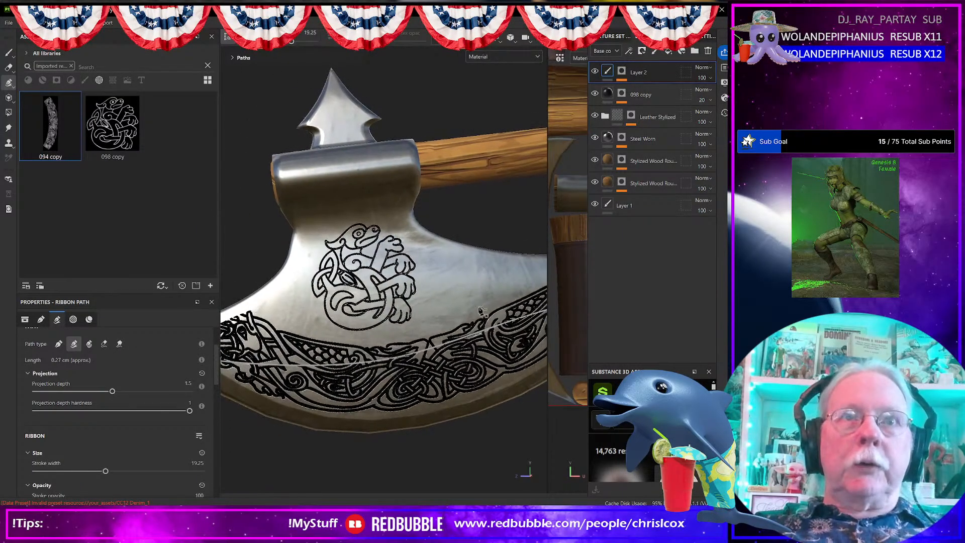
- Add a new paint layer above Layer 2 and switch to the Paint brush
{"action": "left_click", "coordinate": [654, 51]}
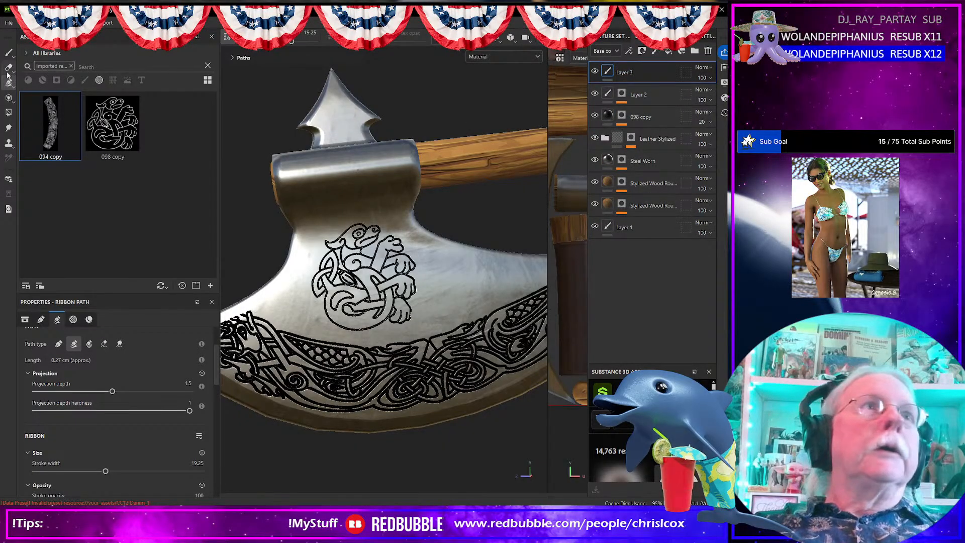
{"action": "left_click", "coordinate": [8, 53]}
{"action": "scroll", "coordinate": [521, 302], "scroll_direction": "up", "scroll_amount": 3}
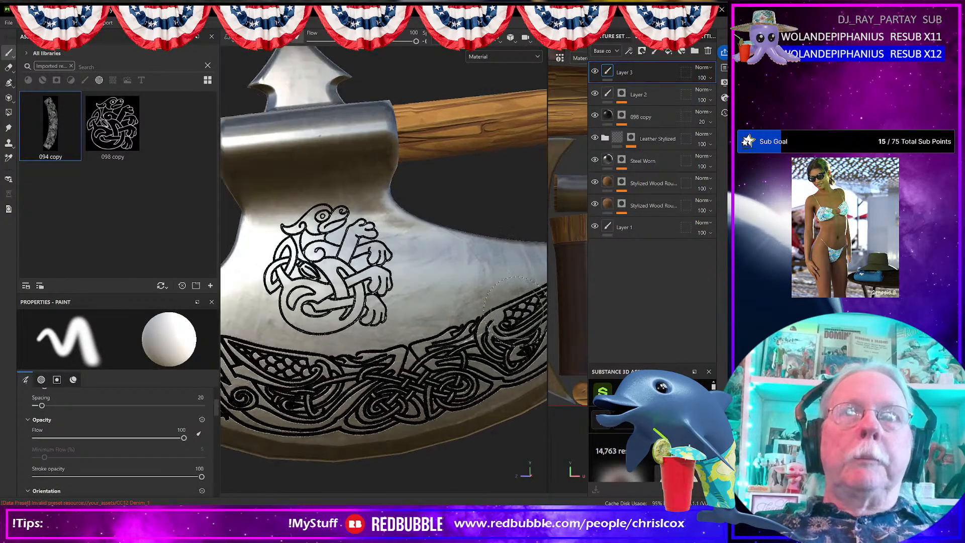
- Set the brush material to a black (000000) base color and enable its height channel at -1
{"action": "left_click", "coordinate": [41, 380]}
{"action": "left_click", "coordinate": [73, 380]}
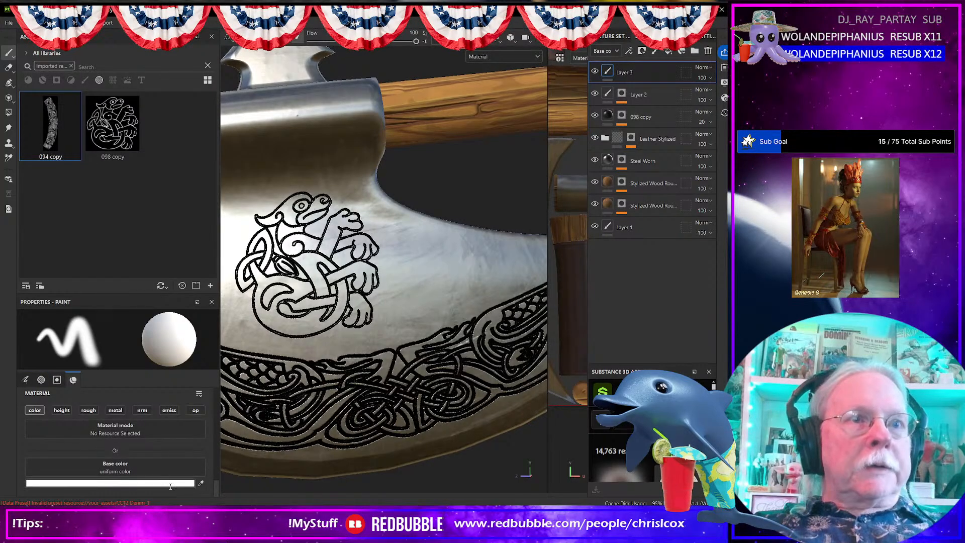
{"action": "left_click", "coordinate": [170, 485]}
{"action": "left_click_drag", "start_coordinate": [196, 427], "coordinate": [128, 489]}
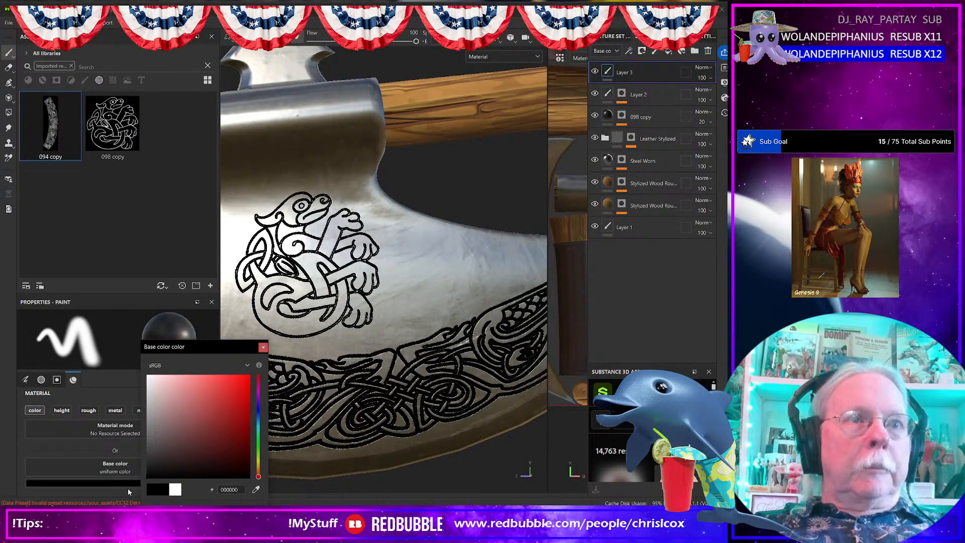
{"action": "left_click", "coordinate": [263, 346]}
{"action": "left_click", "coordinate": [62, 410]}
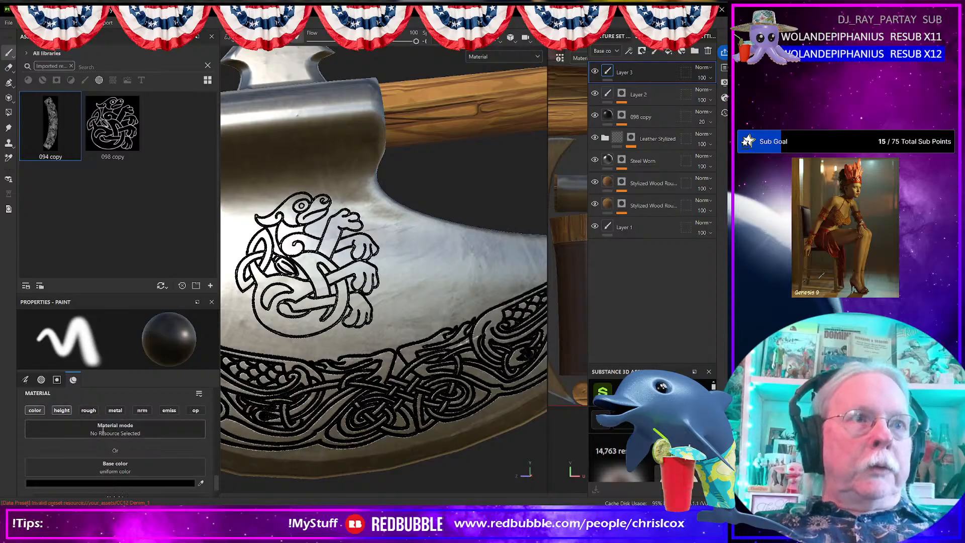
{"action": "scroll", "coordinate": [122, 443], "scroll_direction": "down", "scroll_amount": 1}
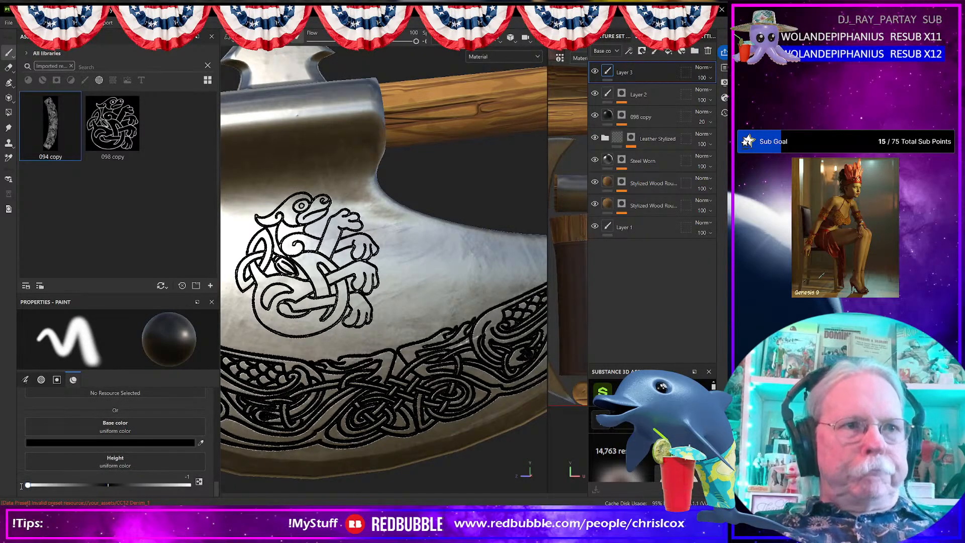
- Shrink the brush to a thin line for retouching the knotwork head near the handle-side tip on the front face
{"action": "scroll", "coordinate": [384, 355], "scroll_direction": "up", "scroll_amount": 3}
{"action": "mouse_move", "coordinate": [528, 311]}
{"action": "middle_mouse_down", "text": "alt"}
{"action": "mouse_move", "coordinate": [470, 315]}
{"action": "mouse_move", "coordinate": [307, 376]}
{"action": "middle_mouse_up", "text": "alt"}
{"action": "mouse_move", "coordinate": [399, 339]}
{"action": "right_mouse_down", "text": "ctrl"}
{"action": "mouse_move", "coordinate": [357, 339]}
{"action": "mouse_move", "coordinate": [399, 322]}
{"action": "mouse_move", "coordinate": [399, 306]}
{"action": "mouse_move", "coordinate": [382, 339]}
{"action": "mouse_move", "coordinate": [367, 339]}
{"action": "right_mouse_up", "text": "ctrl"}
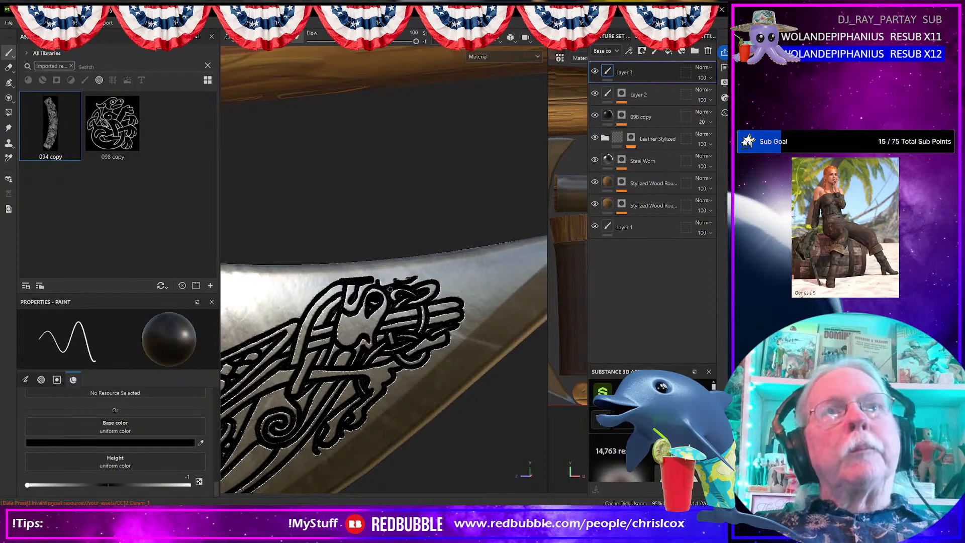
{"action": "scroll", "coordinate": [391, 288], "scroll_direction": "up", "scroll_amount": 3}
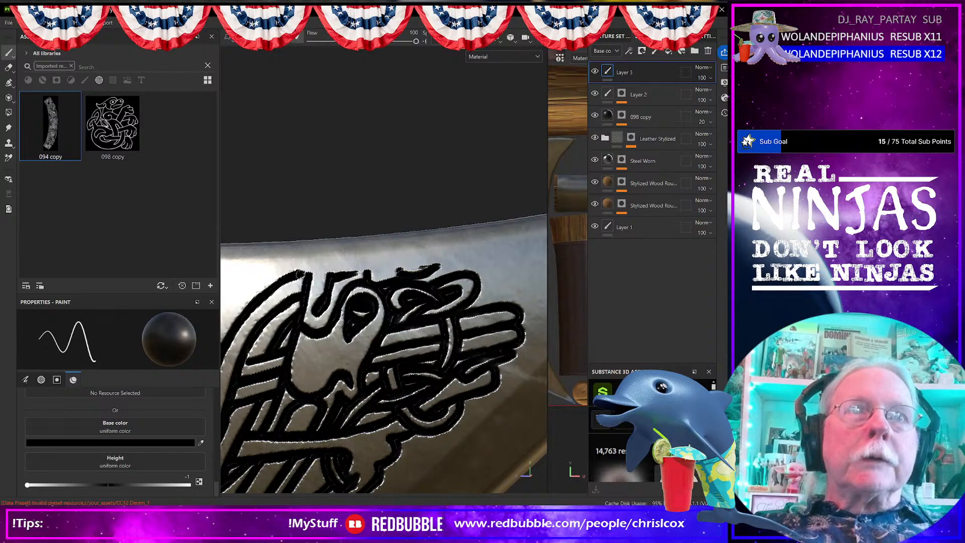
- Try to bridge the broken outline above the knotwork head with connected straight strokes on the front face
{"action": "left_click", "coordinate": [354, 273], "text": "shift"}
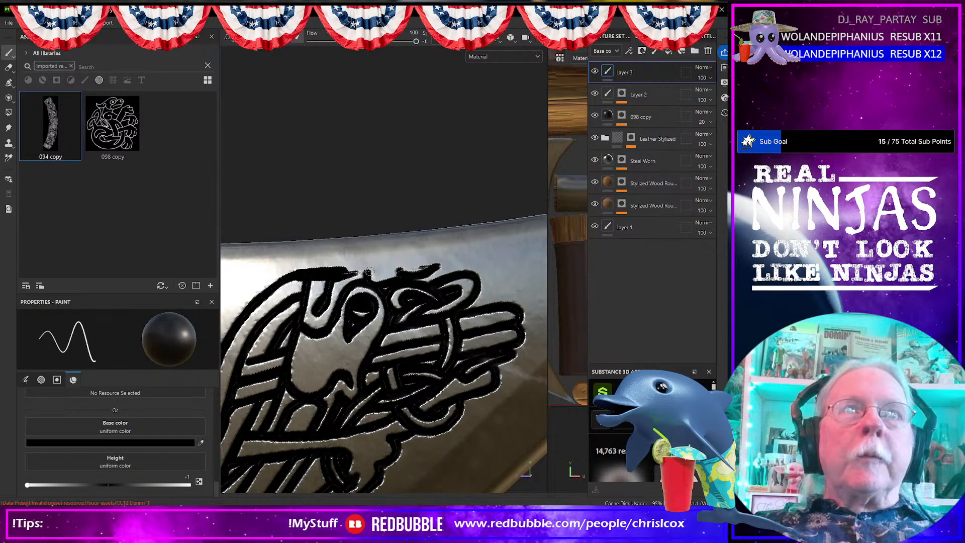
{"action": "left_click", "coordinate": [372, 272], "text": "shift"}
{"action": "left_click", "coordinate": [401, 269], "text": "shift"}
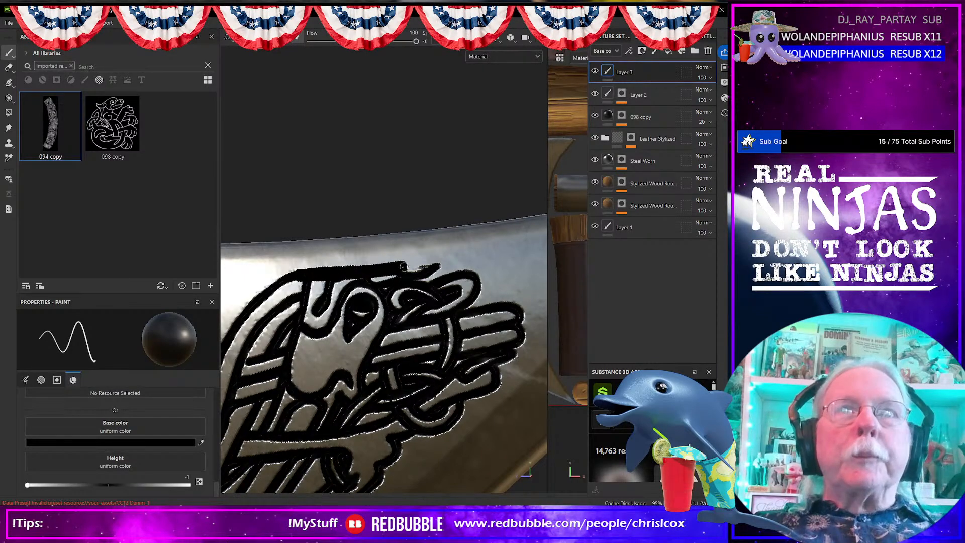
{"action": "left_click", "coordinate": [439, 265], "text": "shift"}
{"action": "key", "text": "f"}
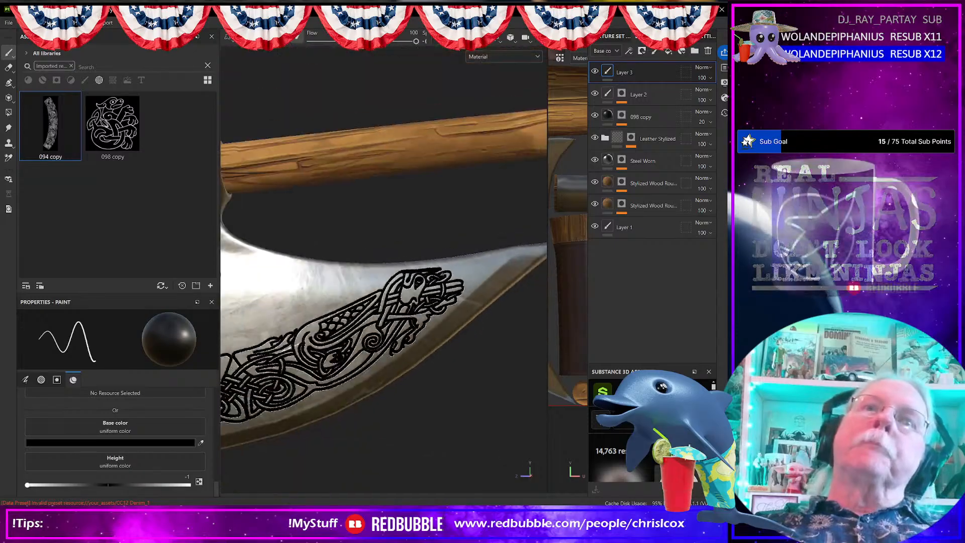
- Paint a dark engraved line along the top of the knotwork head on the front face to close its broken outline
{"action": "scroll", "coordinate": [354, 280], "scroll_direction": "up", "scroll_amount": 10}
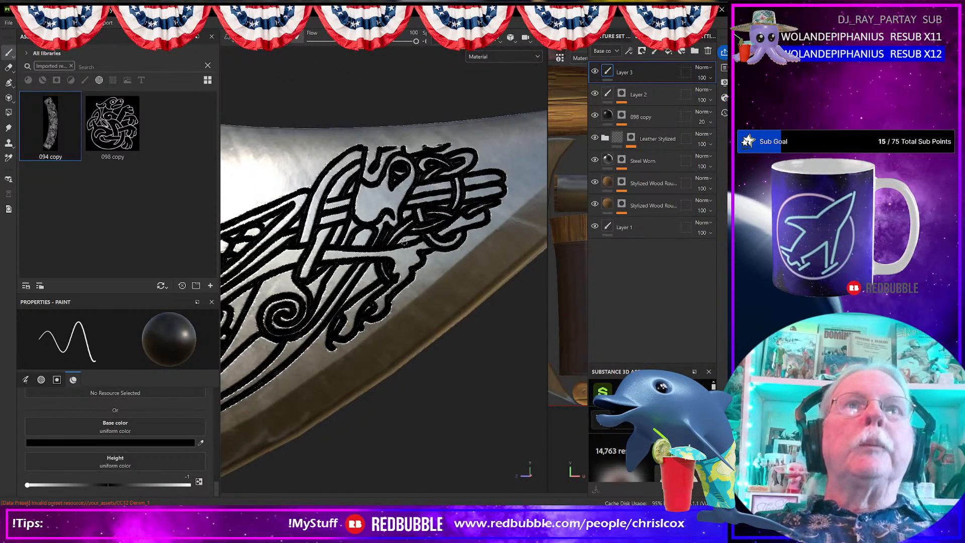
{"action": "left_click_drag", "start_coordinate": [408, 227], "coordinate": [405, 225], "text": "alt"}
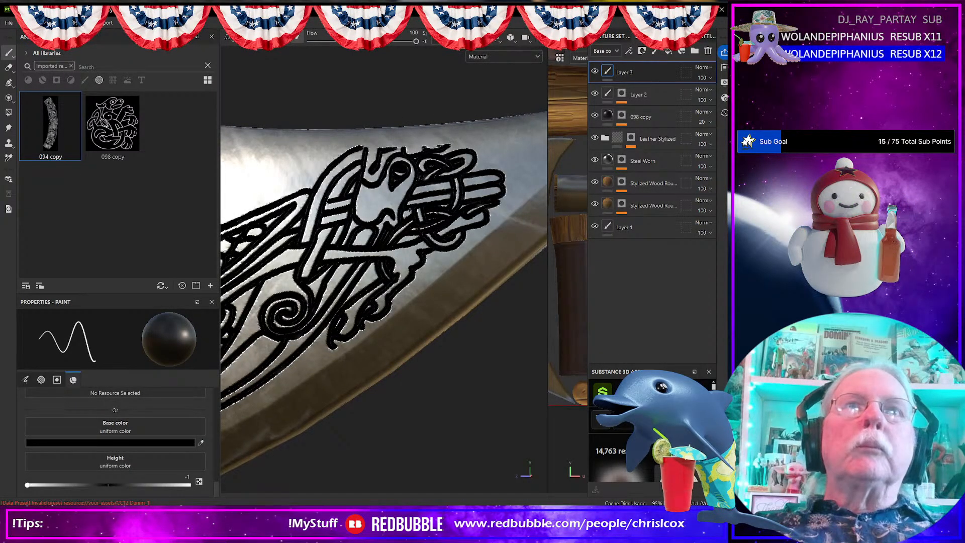
{"action": "scroll", "coordinate": [330, 170], "scroll_direction": "up", "scroll_amount": 4}
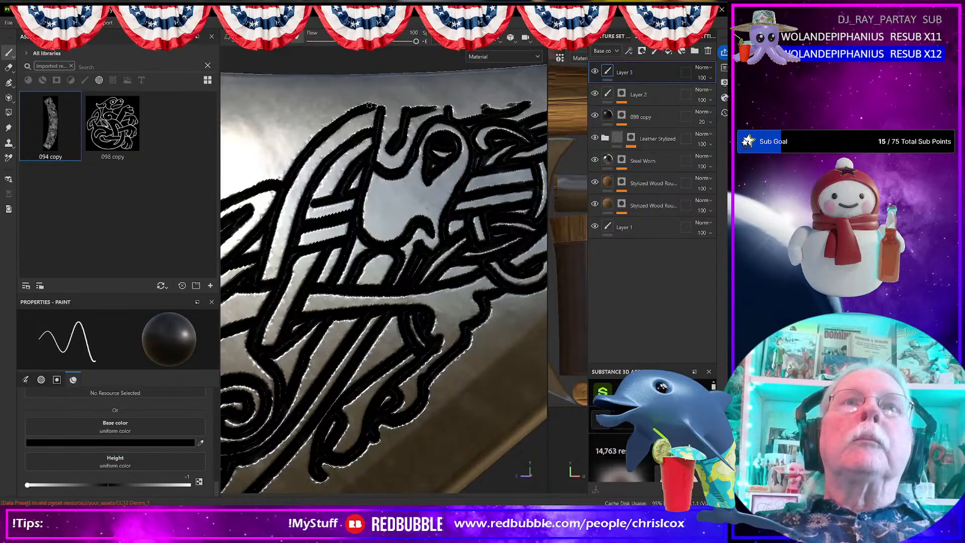
{"action": "left_click_drag", "start_coordinate": [372, 105], "coordinate": [530, 100]}
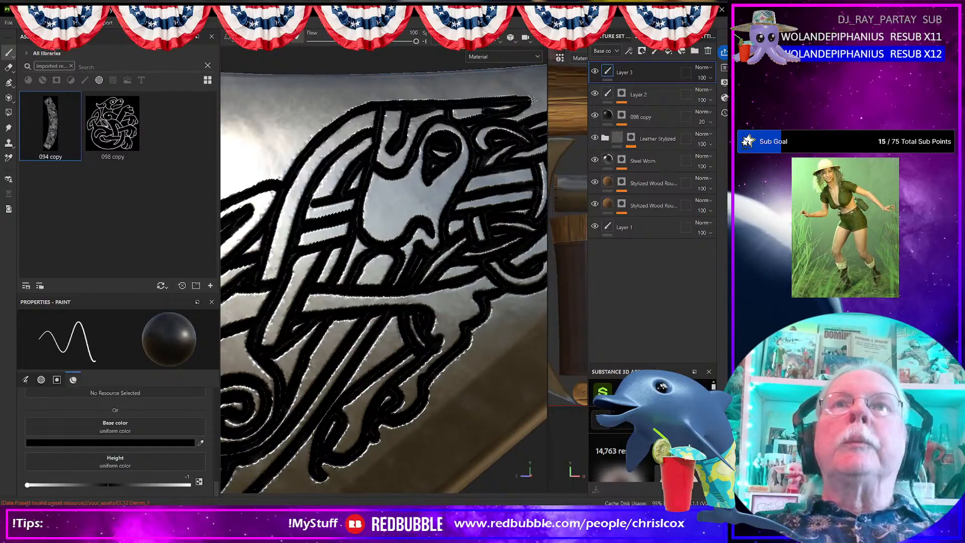
{"action": "scroll", "coordinate": [529, 100], "scroll_direction": "down", "scroll_amount": 5}
{"action": "scroll", "coordinate": [503, 211], "scroll_direction": "down", "scroll_amount": 3}
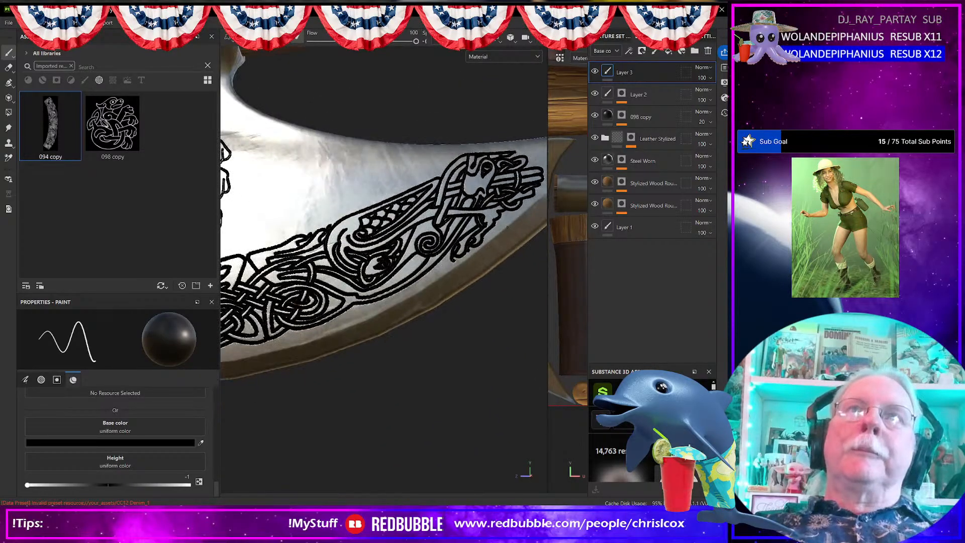
- Close the broken top outline of the handle-side knotwork head on the reverse face with straight engraved strokes
{"action": "left_click_drag", "start_coordinate": [495, 266], "coordinate": [356, 284], "text": "alt"}
{"action": "left_click_drag", "start_coordinate": [432, 169], "coordinate": [417, 209], "text": "alt"}
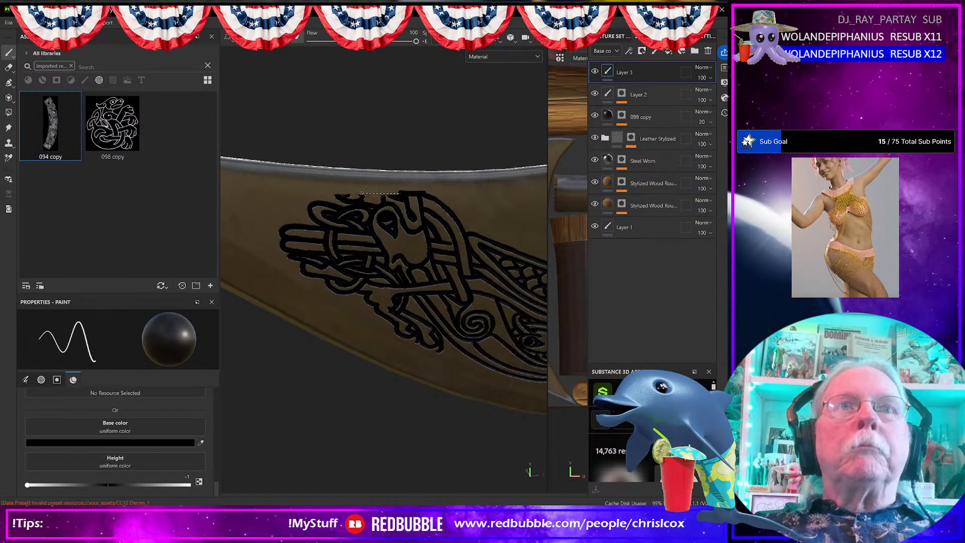
{"action": "left_click", "coordinate": [358, 193], "text": "shift"}
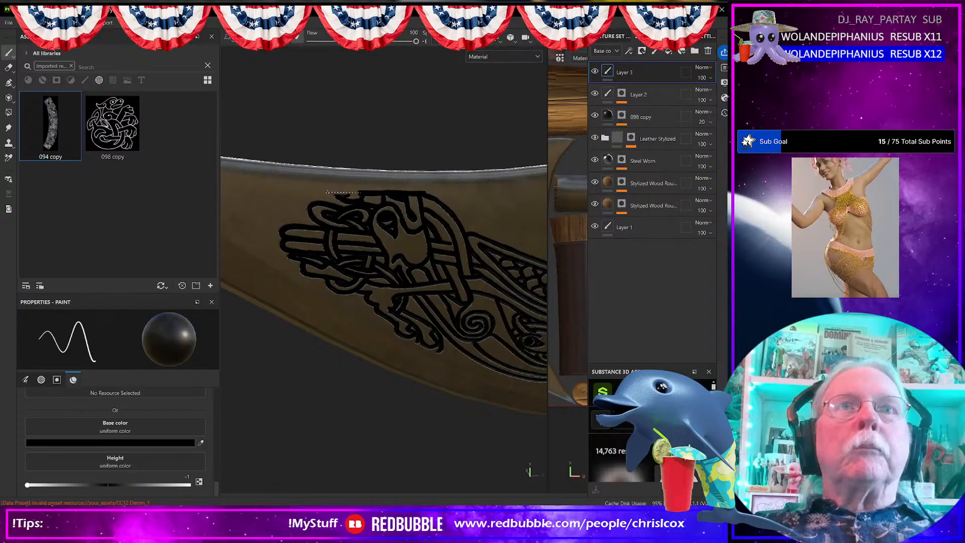
{"action": "left_click", "coordinate": [326, 191], "text": "shift"}
{"action": "scroll", "coordinate": [360, 217], "scroll_direction": "down", "scroll_amount": 3}
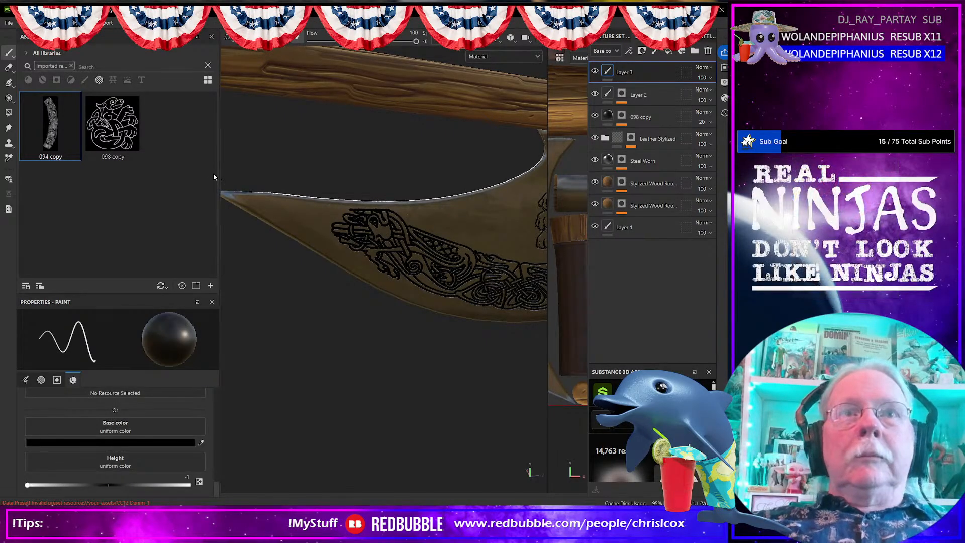
- Paint an engraved line along the upper outline of the knotwork head near the opposite tip on the reverse face
{"action": "scroll", "coordinate": [530, 268], "scroll_direction": "down", "scroll_amount": 3}
{"action": "middle_click_drag", "start_coordinate": [568, 277], "coordinate": [226, 316], "text": "alt"}
{"action": "scroll", "coordinate": [352, 301], "scroll_direction": "up", "scroll_amount": 3}
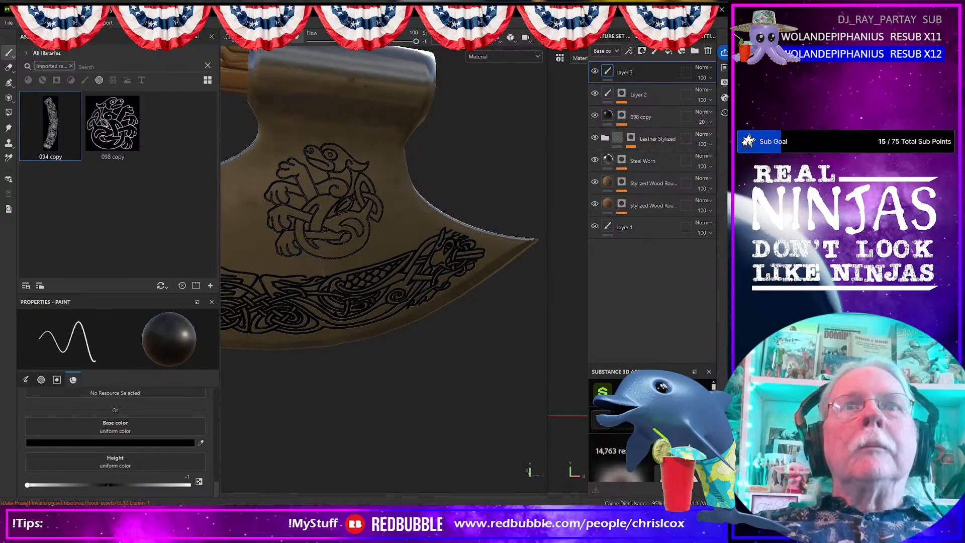
{"action": "left_click_drag", "start_coordinate": [352, 301], "coordinate": [337, 369], "text": "alt"}
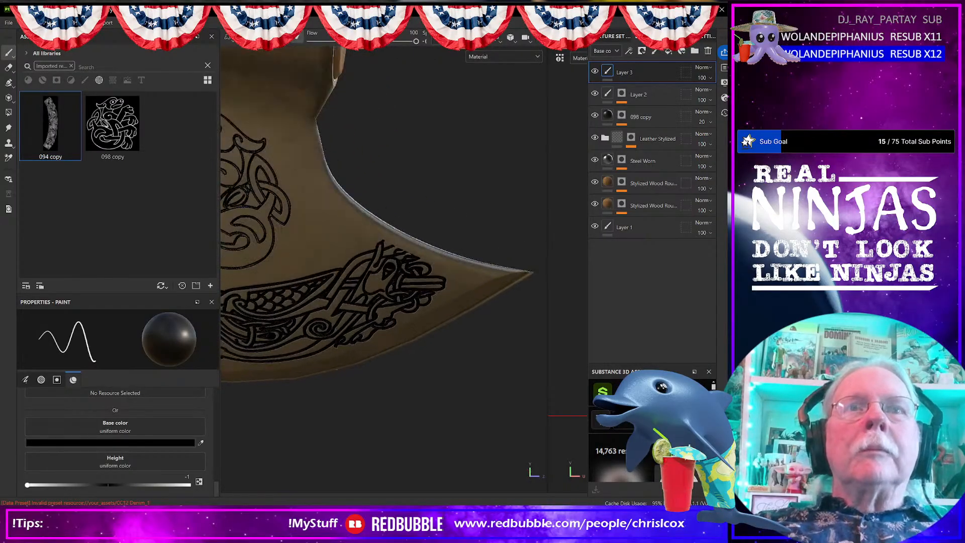
{"action": "scroll", "coordinate": [389, 340], "scroll_direction": "up", "scroll_amount": 2}
{"action": "scroll", "coordinate": [380, 216], "scroll_direction": "up", "scroll_amount": 1}
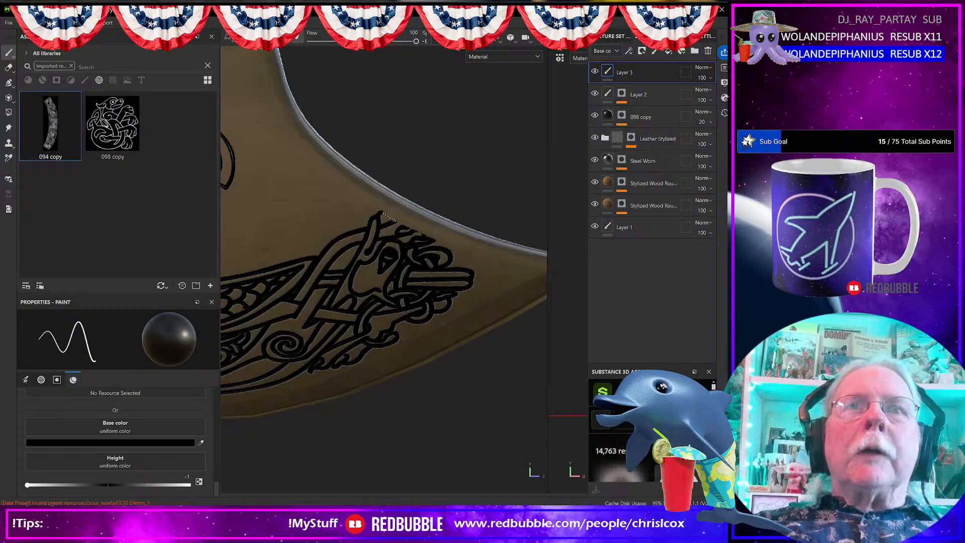
{"action": "left_click_drag", "start_coordinate": [388, 217], "coordinate": [437, 240]}
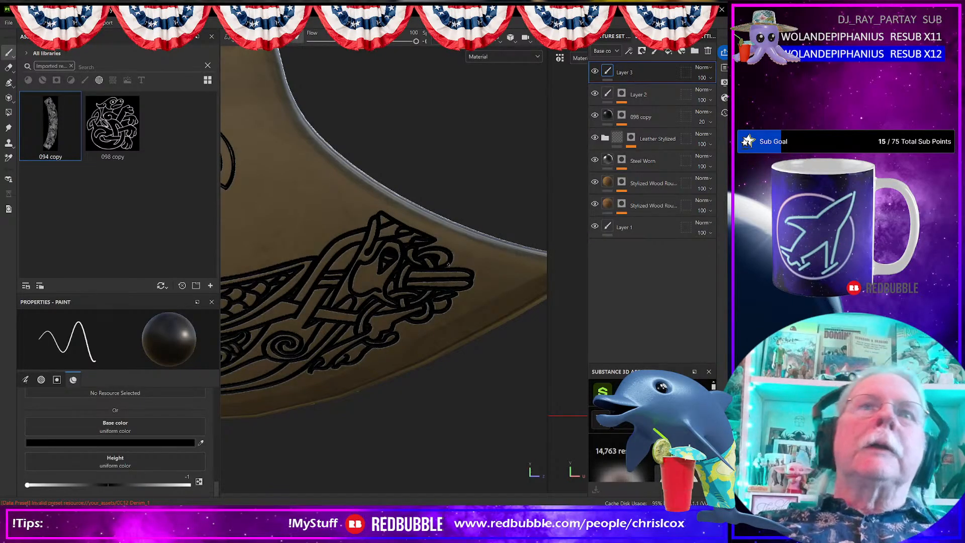
- Undo the last strokes on the knotwork head near the opposite tip
{"action": "key", "text": "ctrl+z"}
{"action": "key", "text": "ctrl+z"}
{"action": "key", "text": "ctrl+z"}
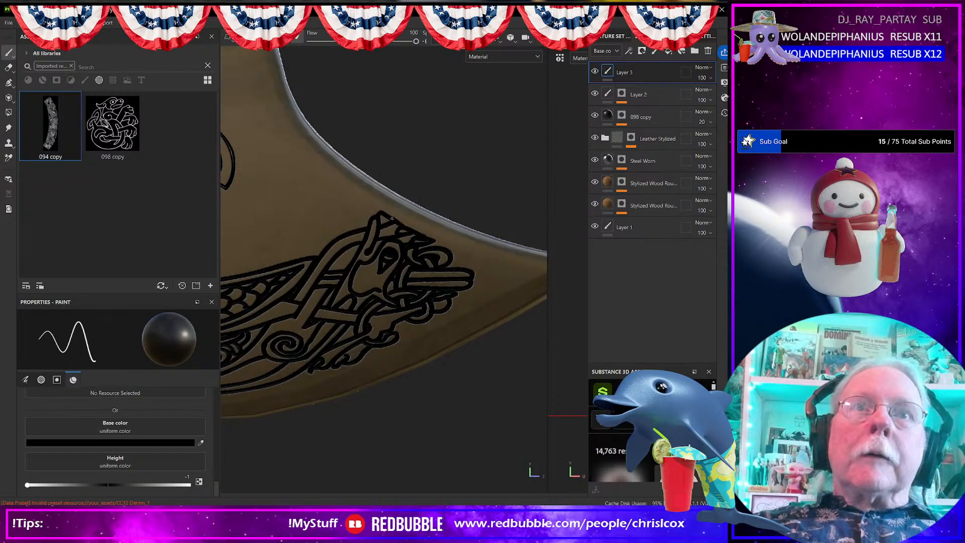
- Examine the beast and knotwork engravings on both faces of the blade, up close and with the whole axe in view
{"action": "scroll", "coordinate": [419, 236], "scroll_direction": "down", "scroll_amount": 5}
{"action": "left_click_drag", "start_coordinate": [467, 294], "coordinate": [232, 279], "text": "alt"}
{"action": "middle_click_drag", "start_coordinate": [452, 271], "coordinate": [346, 308], "text": "alt"}
{"action": "scroll", "coordinate": [337, 306], "scroll_direction": "up", "scroll_amount": 6}
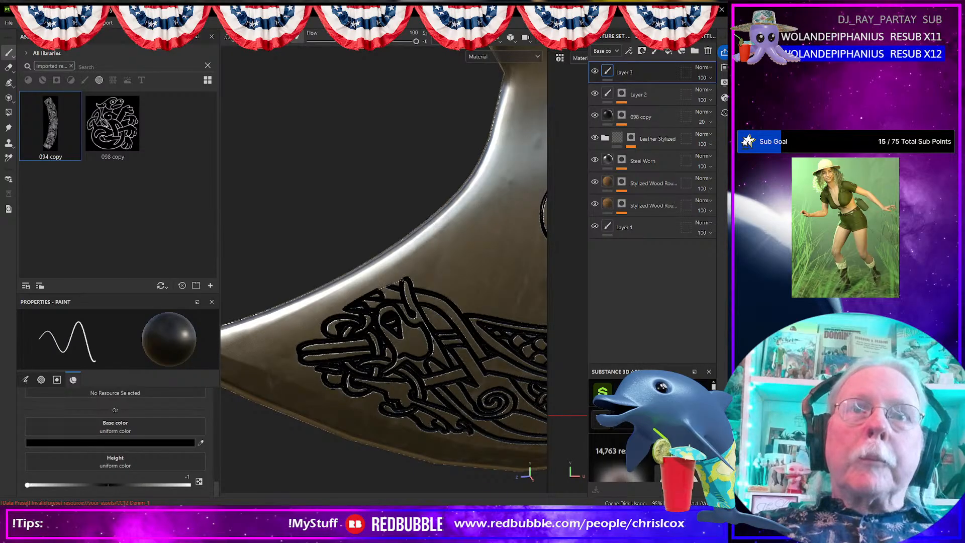
{"action": "scroll", "coordinate": [391, 285], "scroll_direction": "down", "scroll_amount": 3}
{"action": "scroll", "coordinate": [399, 295], "scroll_direction": "down", "scroll_amount": 2}
{"action": "mouse_move", "coordinate": [402, 297]}
{"action": "left_mouse_down", "text": "alt"}
{"action": "mouse_move", "coordinate": [423, 286]}
{"action": "mouse_move", "coordinate": [392, 295]}
{"action": "left_mouse_up", "text": "alt"}
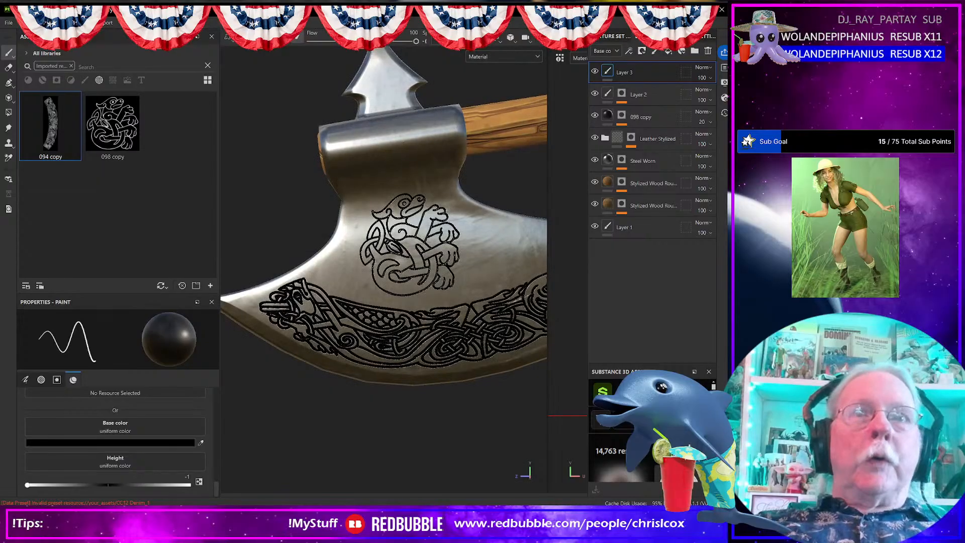
{"action": "scroll", "coordinate": [392, 286], "scroll_direction": "down", "scroll_amount": 2}
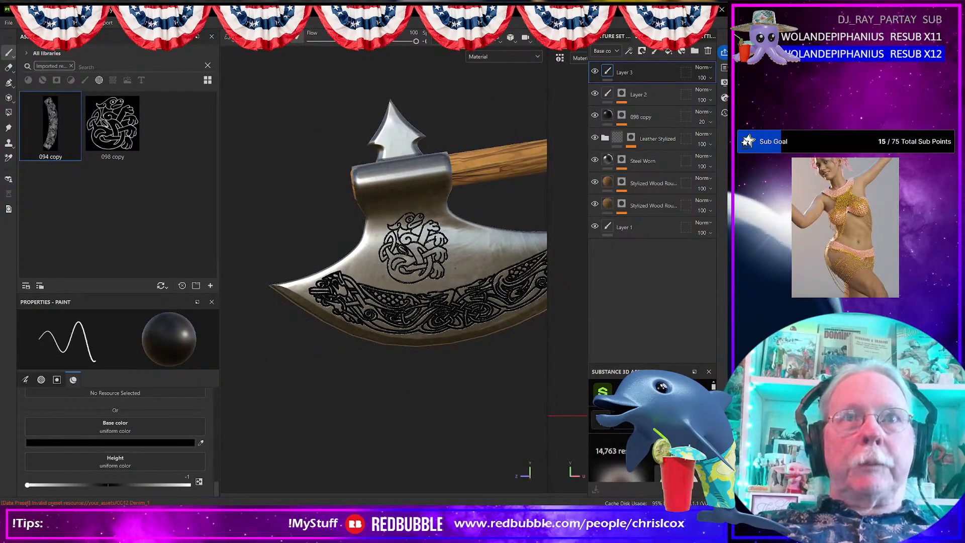
{"action": "middle_click_drag", "start_coordinate": [442, 286], "coordinate": [369, 299], "text": "alt"}
{"action": "scroll", "coordinate": [372, 297], "scroll_direction": "down", "scroll_amount": 5}
{"action": "left_click_drag", "start_coordinate": [377, 296], "coordinate": [431, 309], "text": "alt"}
{"action": "middle_click_drag", "start_coordinate": [430, 310], "coordinate": [427, 318], "text": "alt"}
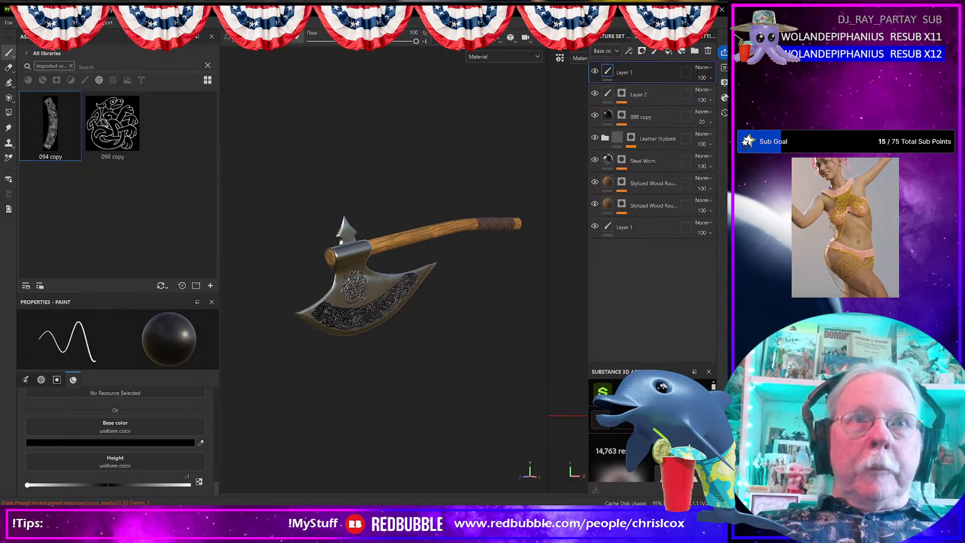
{"action": "scroll", "coordinate": [382, 316], "scroll_direction": "down", "scroll_amount": 3}
{"action": "scroll", "coordinate": [382, 317], "scroll_direction": "up", "scroll_amount": 6}
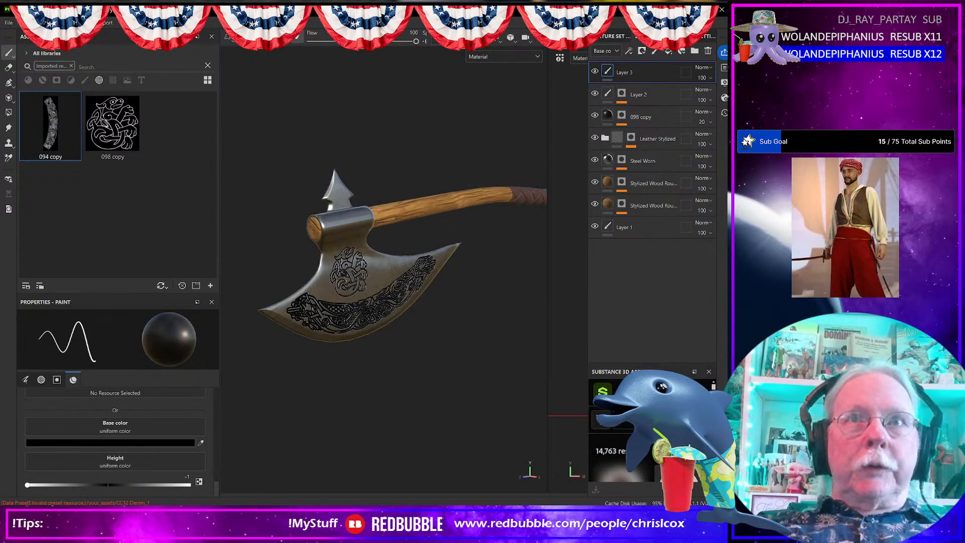
{"action": "left_click_drag", "start_coordinate": [437, 308], "coordinate": [414, 310], "text": "alt"}
{"action": "middle_click_drag", "start_coordinate": [414, 309], "coordinate": [397, 311], "text": "alt"}
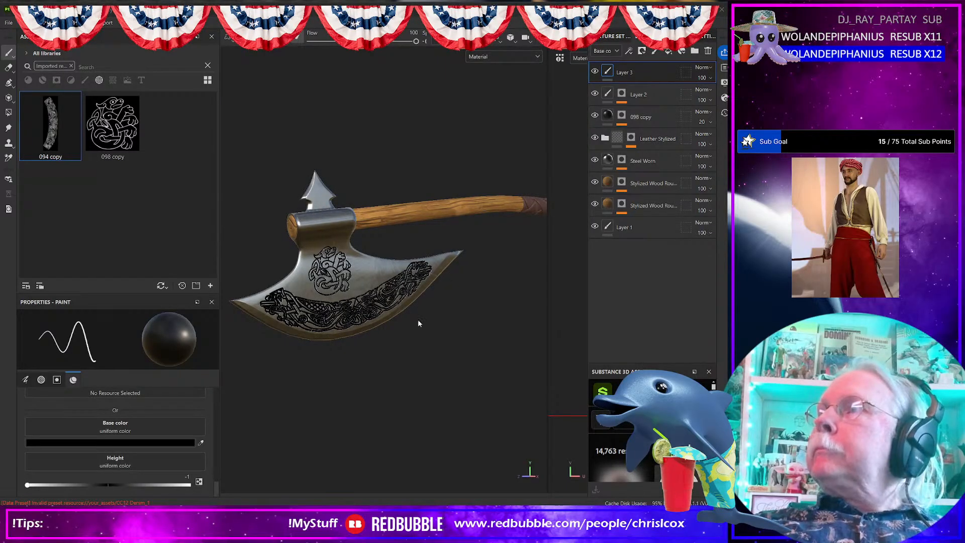
- Switch to Photoshop and select the connected white outlines of the 098 beast with the Magic Wand
{"action": "key", "text": "alt+Tab"}
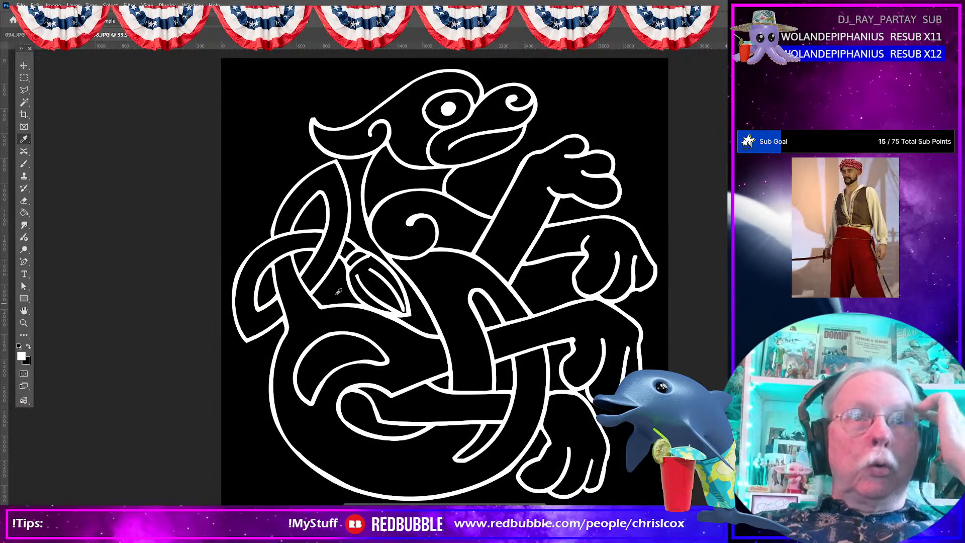
{"action": "left_click", "coordinate": [25, 103]}
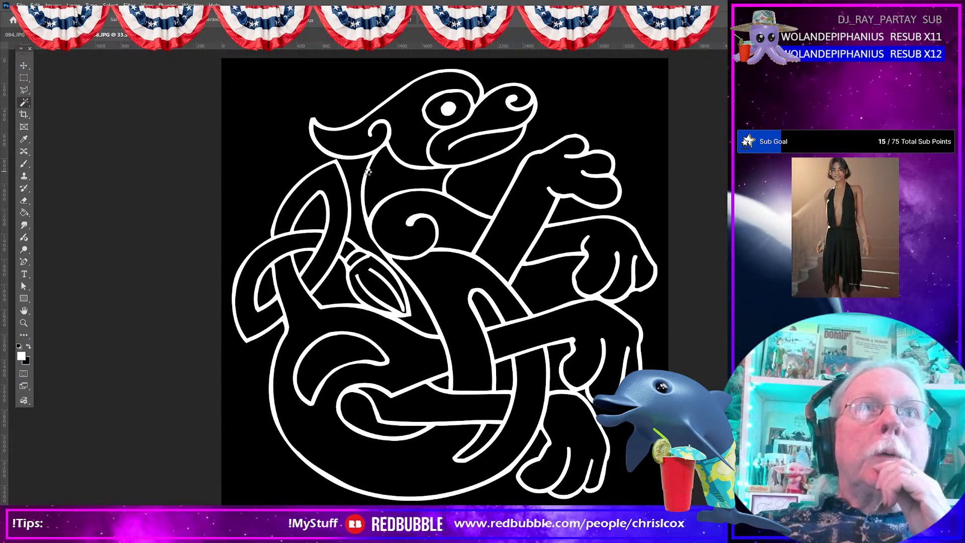
{"action": "left_click", "coordinate": [369, 173]}
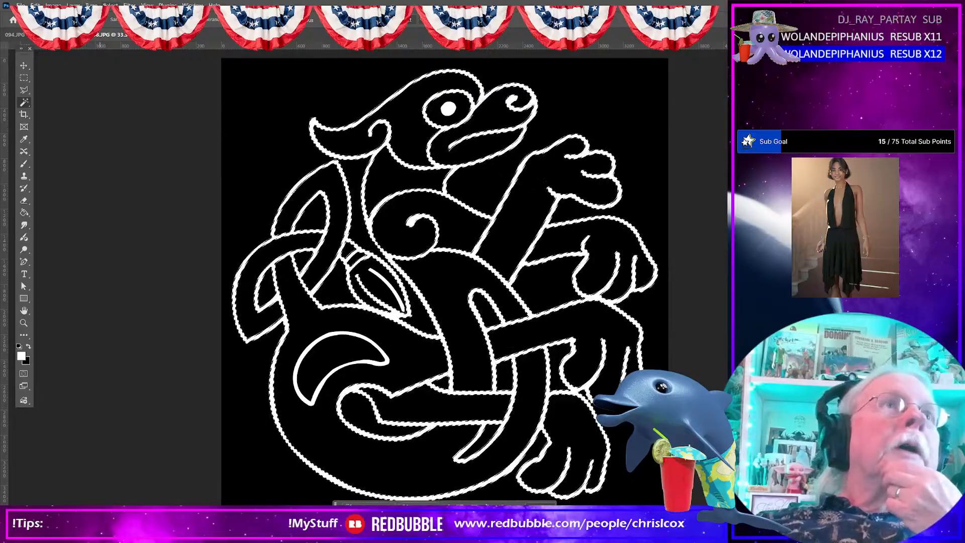
- Expand the outline selection by 5 pixels and fill it with white to thicken the beast's lines
{"action": "left_click", "coordinate": [110, 5]}
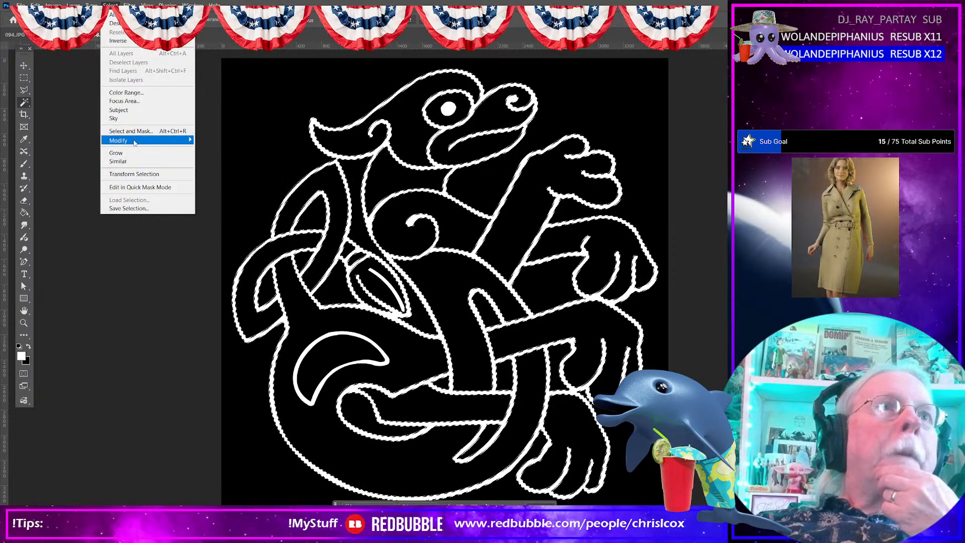
{"action": "mouse_move", "coordinate": [155, 142]}
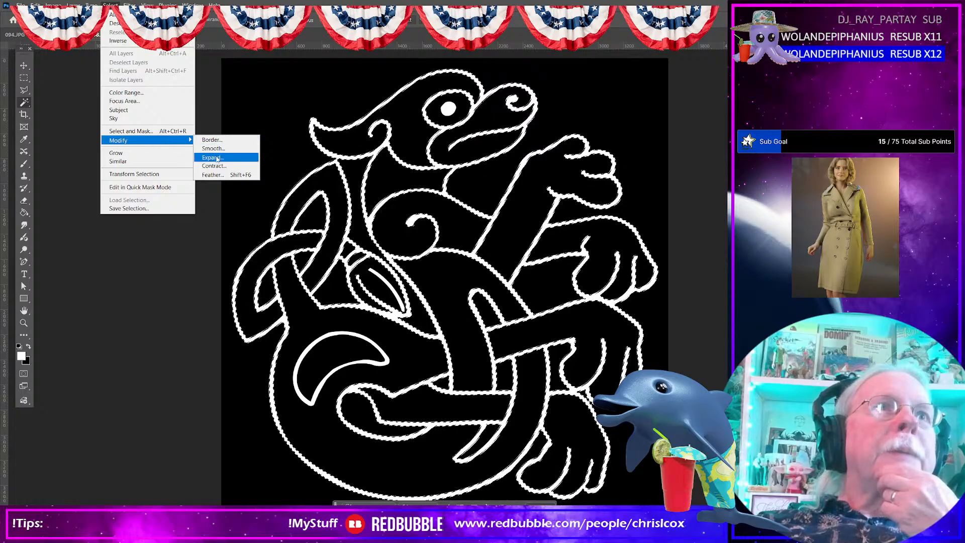
{"action": "left_click", "coordinate": [217, 159]}
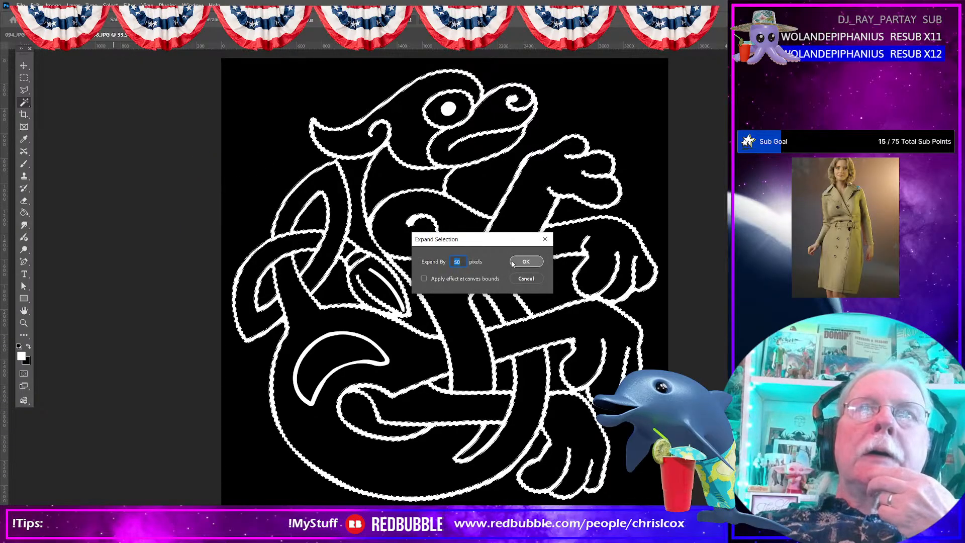
{"action": "type", "text": "5"}
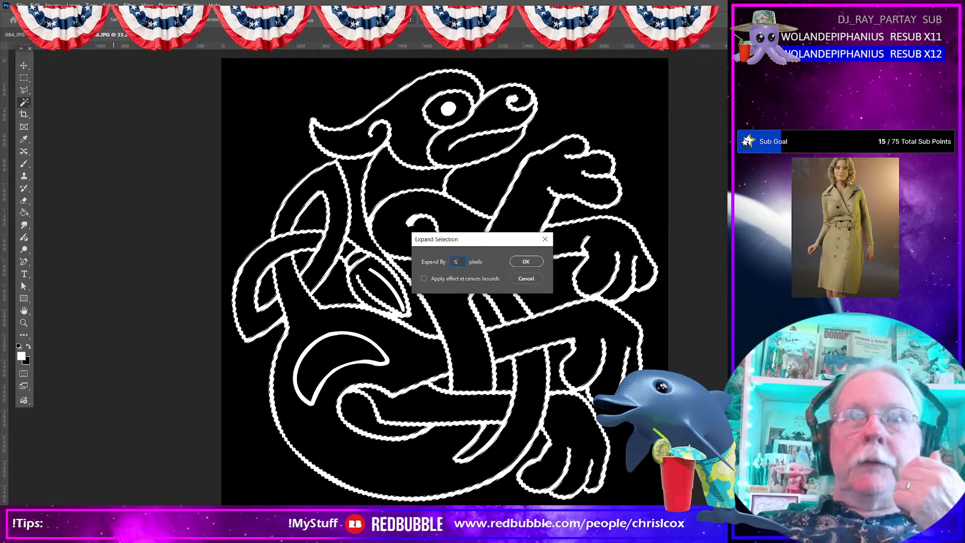
{"action": "left_click", "coordinate": [526, 261]}
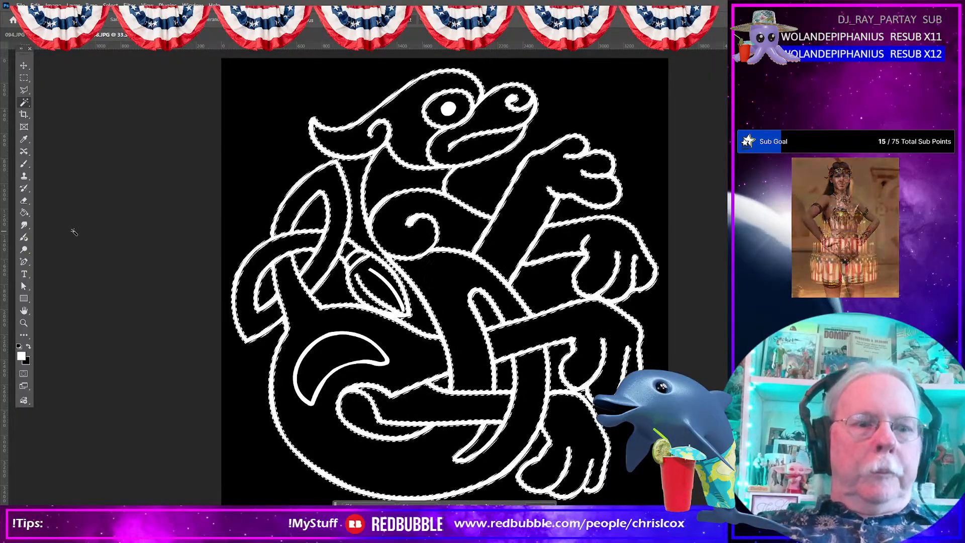
{"action": "key", "text": "shift+F5"}
{"action": "key", "text": "Return"}
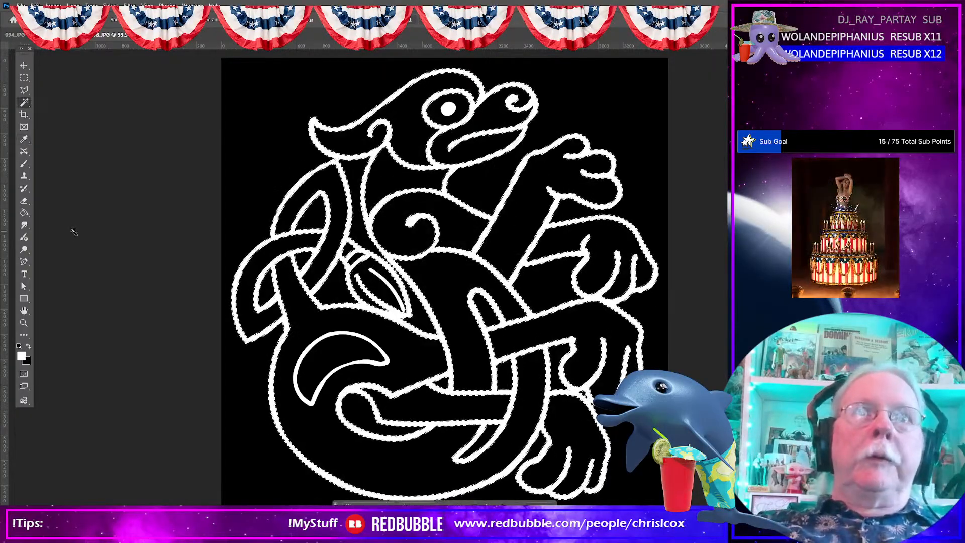
- Save the thickened beast as the JPEG 098 copy.jpg at quality 11, replacing the existing file
{"action": "left_click", "coordinate": [21, 5]}
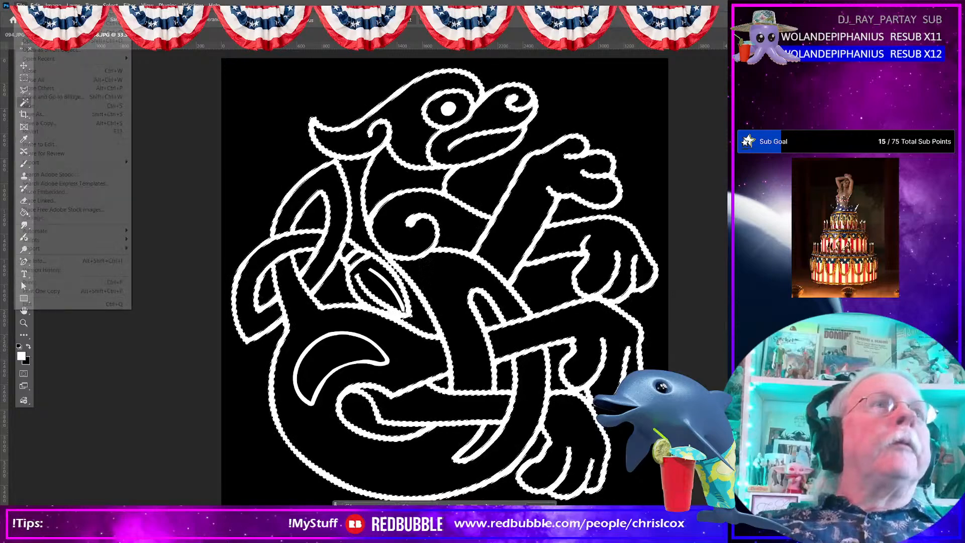
{"action": "left_click", "coordinate": [55, 124]}
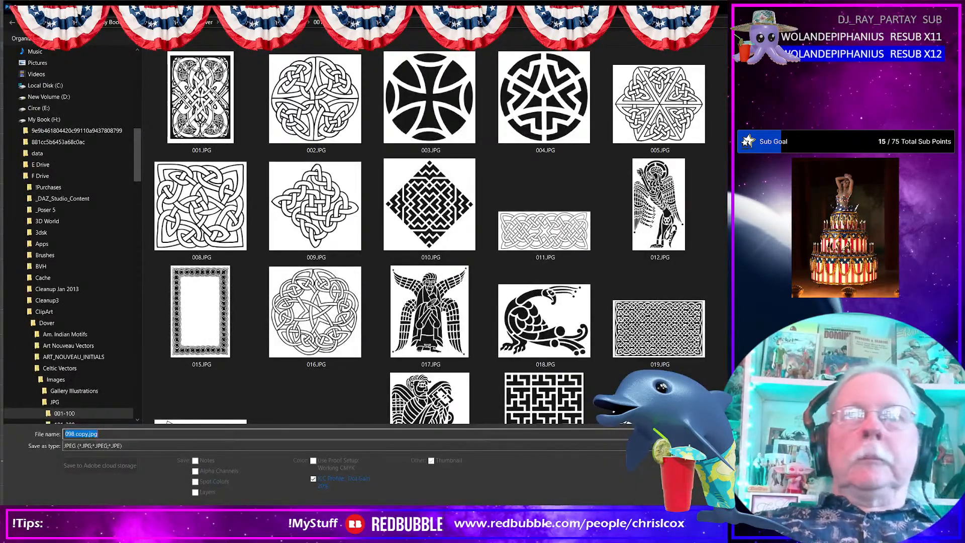
{"action": "key", "text": "Return"}
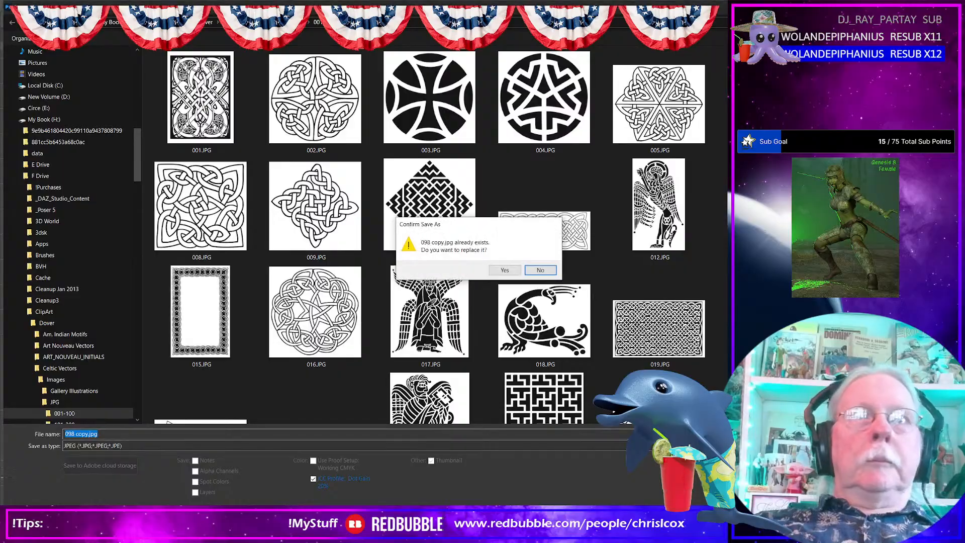
{"action": "left_click", "coordinate": [504, 271]}
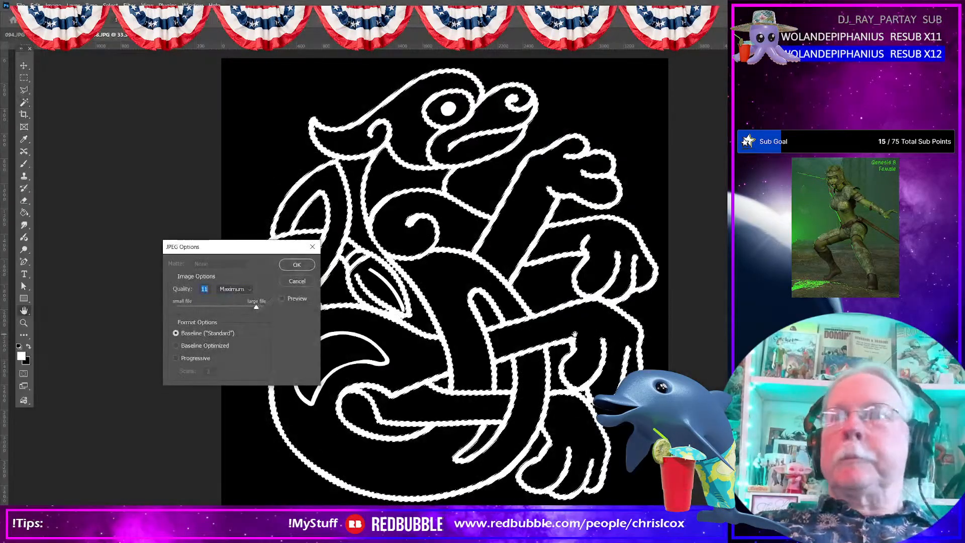
{"action": "left_click", "coordinate": [289, 268]}
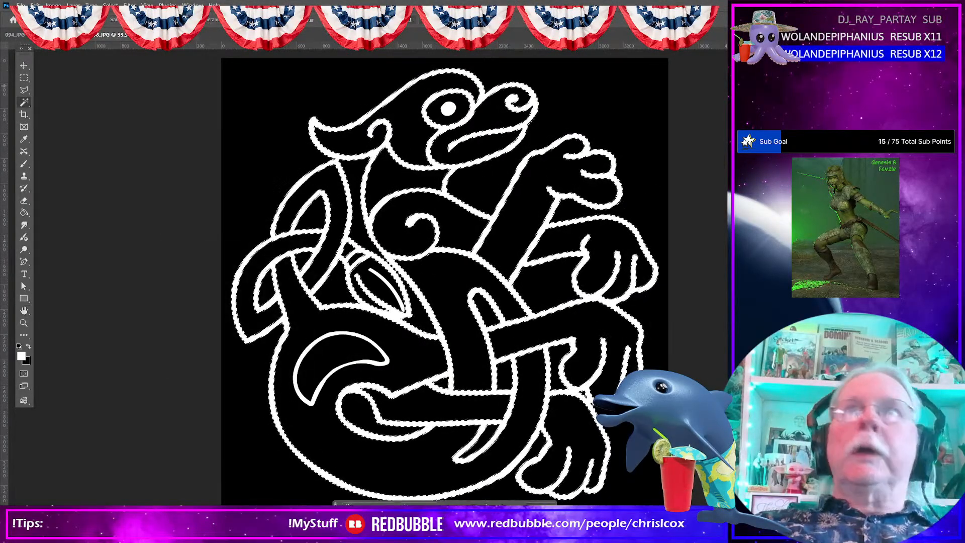
- Switch back to Substance 3D Painter and examine the 098 copy fill layer's settings and its engraving on the blade
{"action": "key", "text": "alt+Tab"}
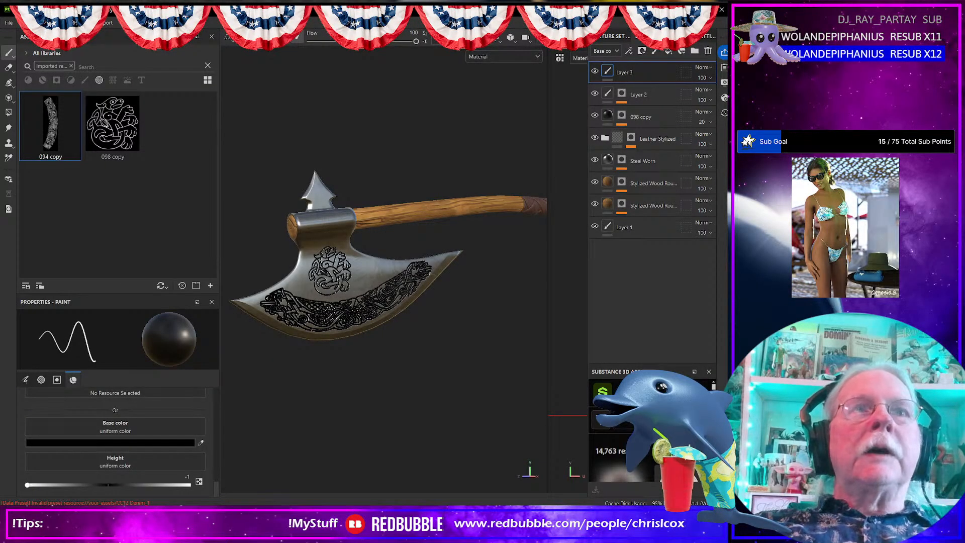
{"action": "scroll", "coordinate": [352, 281], "scroll_direction": "up", "scroll_amount": 2}
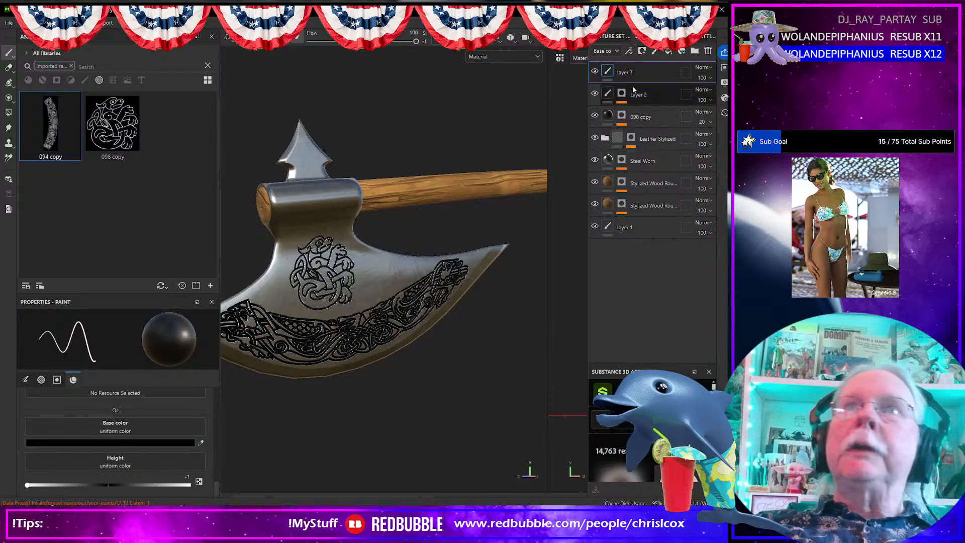
{"action": "left_click", "coordinate": [607, 119]}
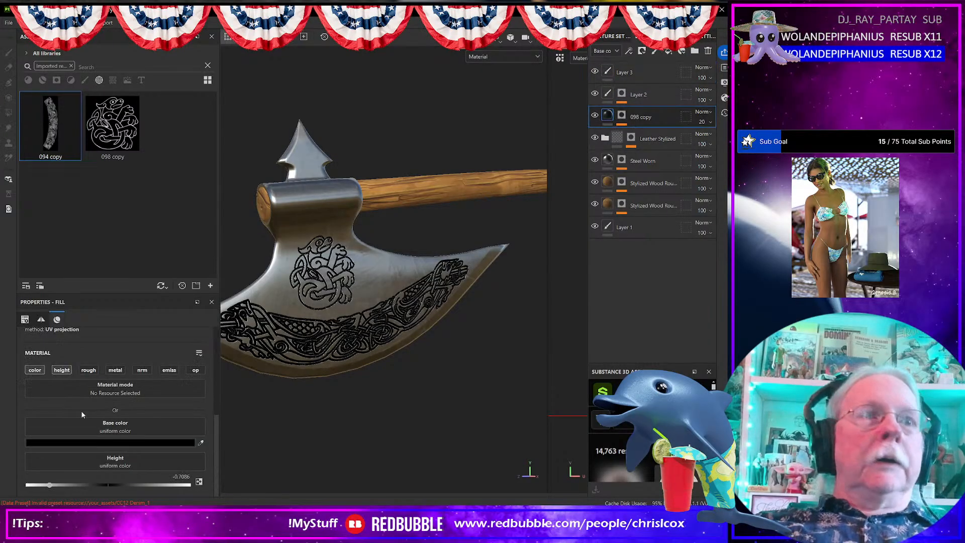
{"action": "scroll", "coordinate": [92, 383], "scroll_direction": "up", "scroll_amount": 5}
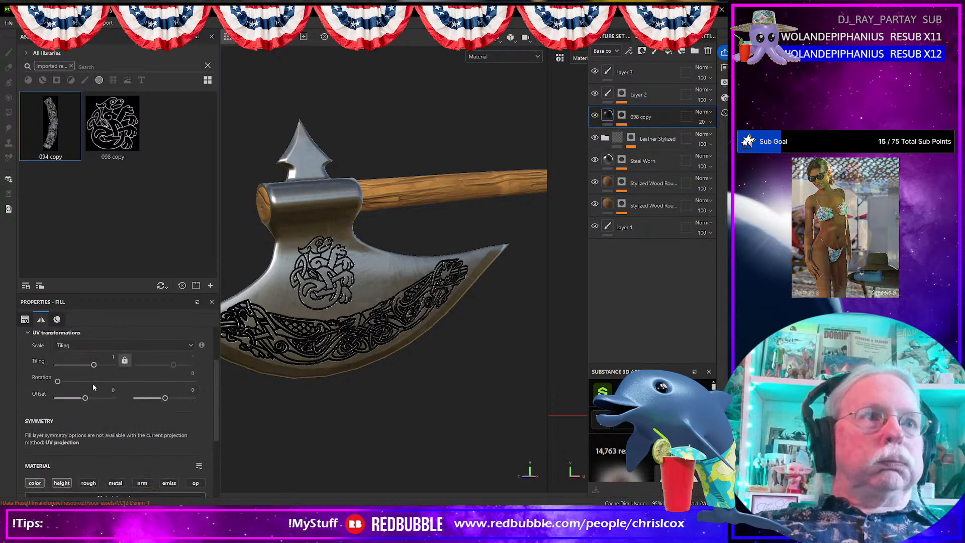
{"action": "scroll", "coordinate": [93, 385], "scroll_direction": "down", "scroll_amount": 5}
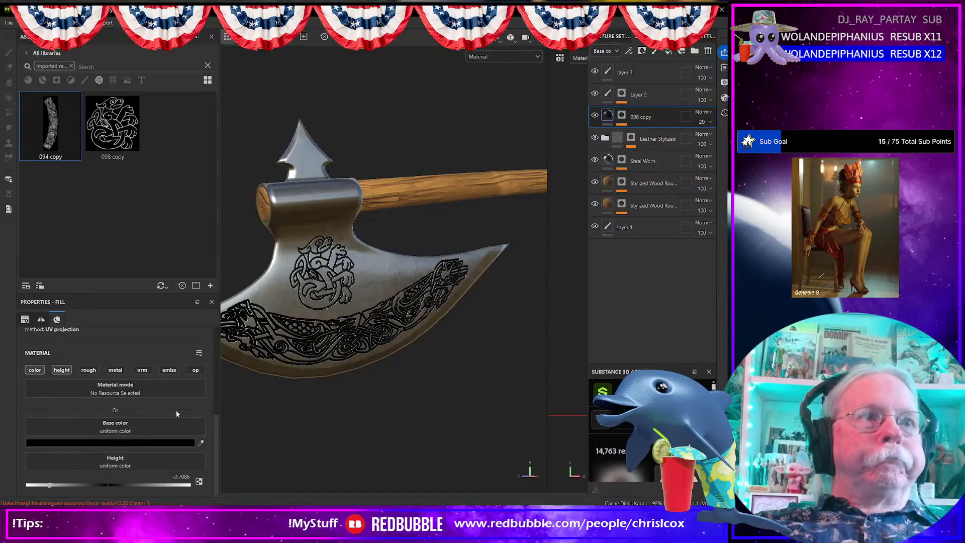
{"action": "left_click", "coordinate": [596, 116]}
{"action": "left_click", "coordinate": [595, 116]}
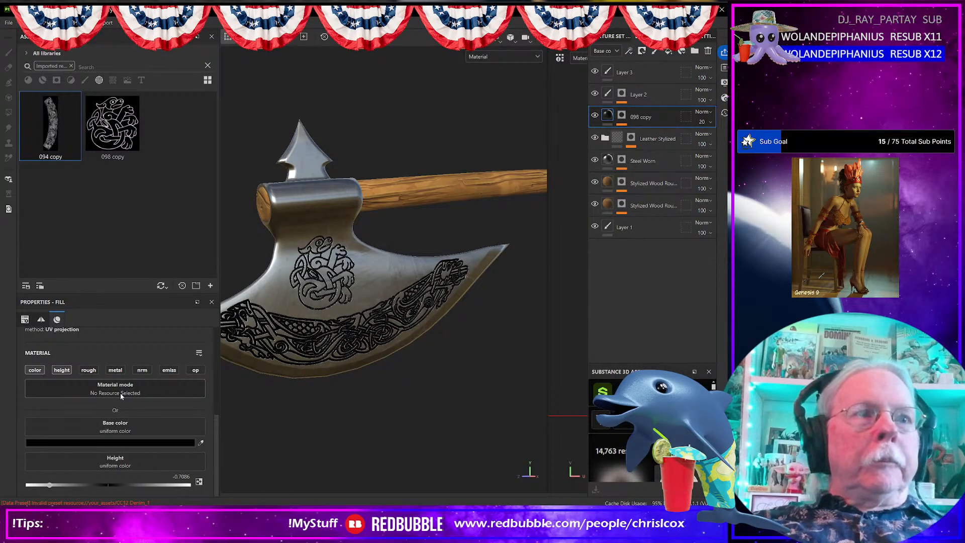
{"action": "scroll", "coordinate": [116, 414], "scroll_direction": "up", "scroll_amount": 5}
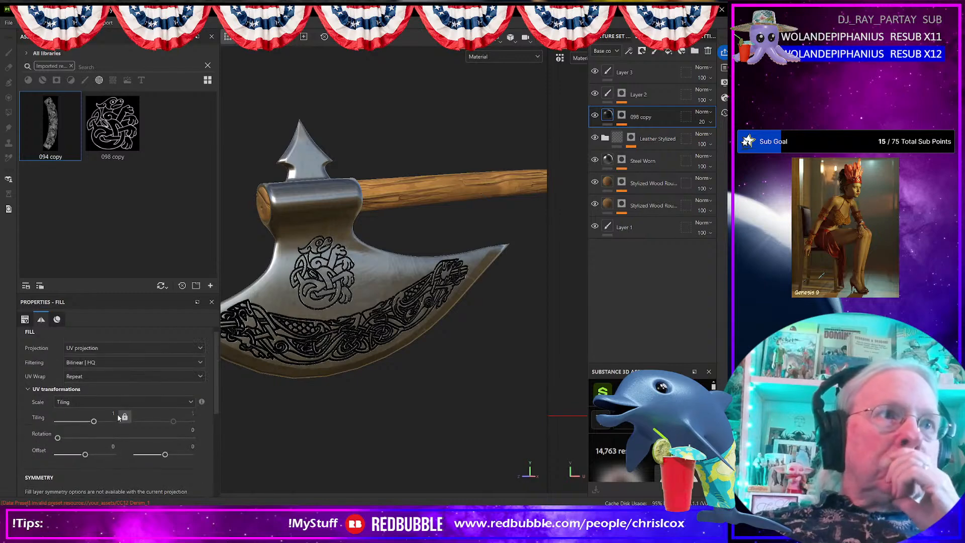
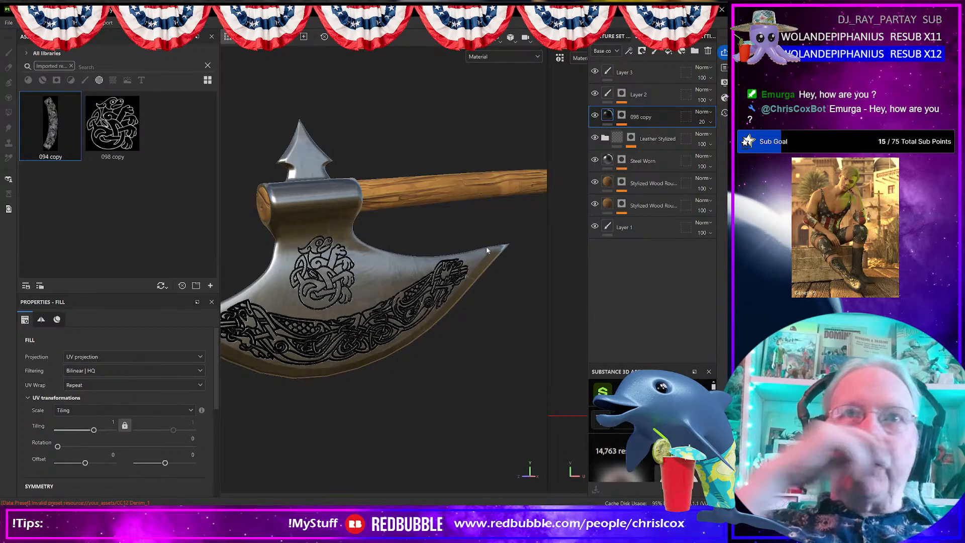
{"action": "scroll", "coordinate": [486, 246], "scroll_direction": "down", "scroll_amount": 5}
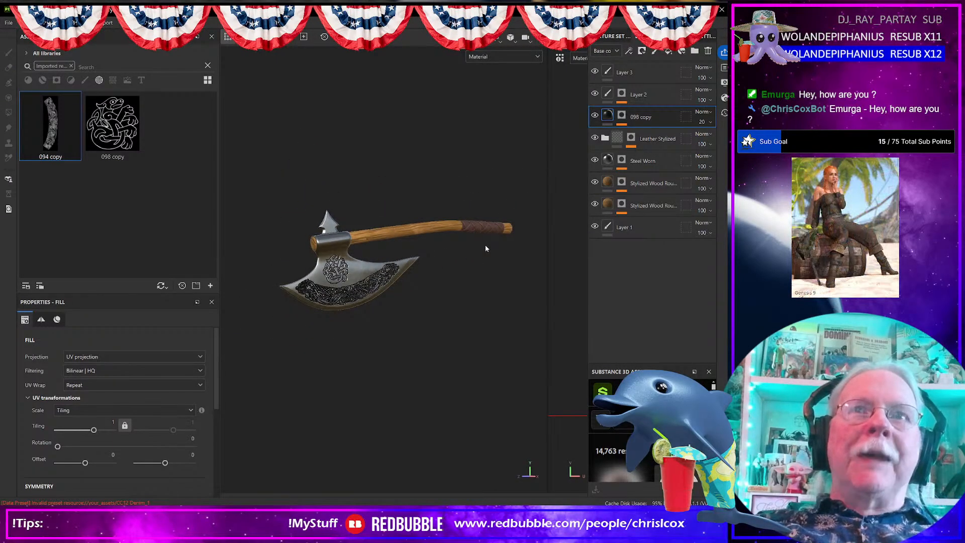
{"action": "scroll", "coordinate": [486, 249], "scroll_direction": "up", "scroll_amount": 5}
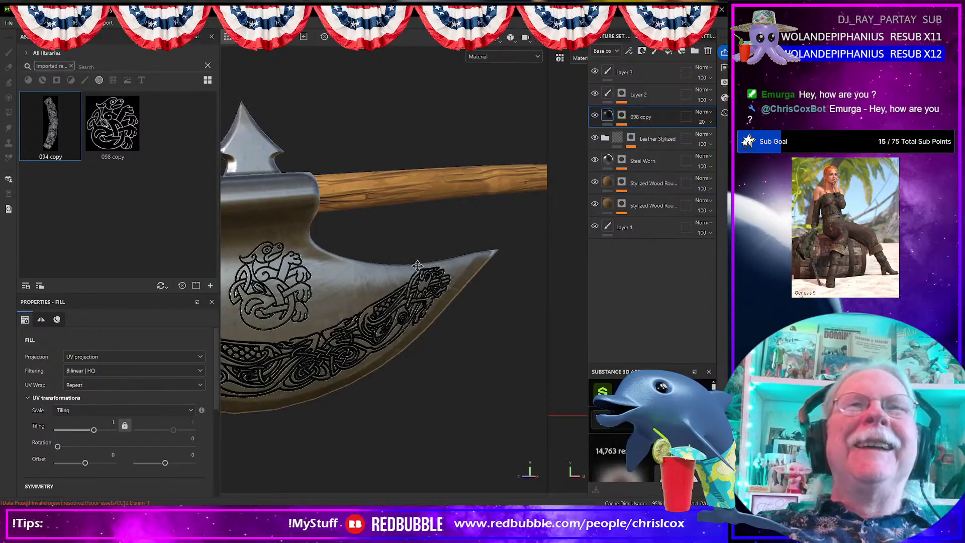
{"action": "left_click_drag", "start_coordinate": [418, 265], "coordinate": [459, 280], "text": "alt"}
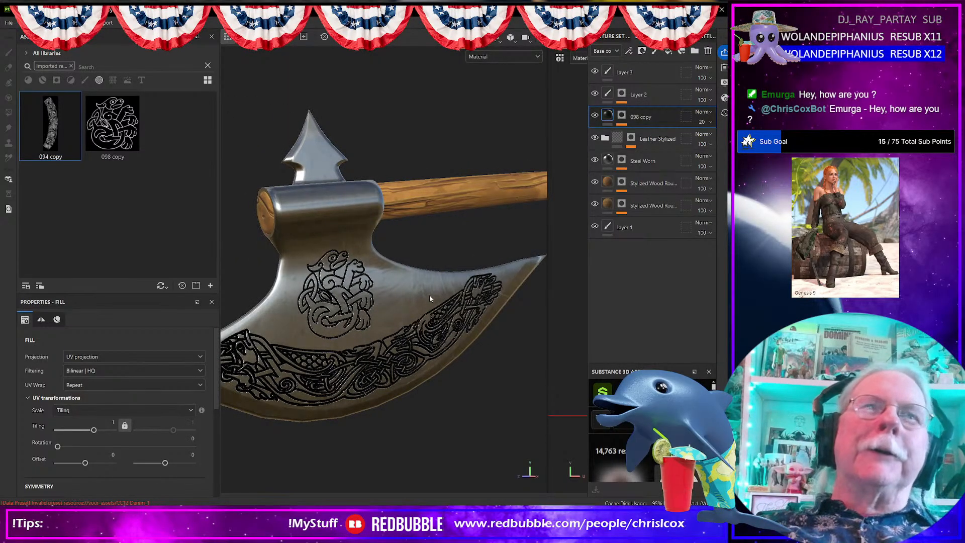
{"action": "left_click_drag", "start_coordinate": [390, 331], "coordinate": [334, 288], "text": "alt"}
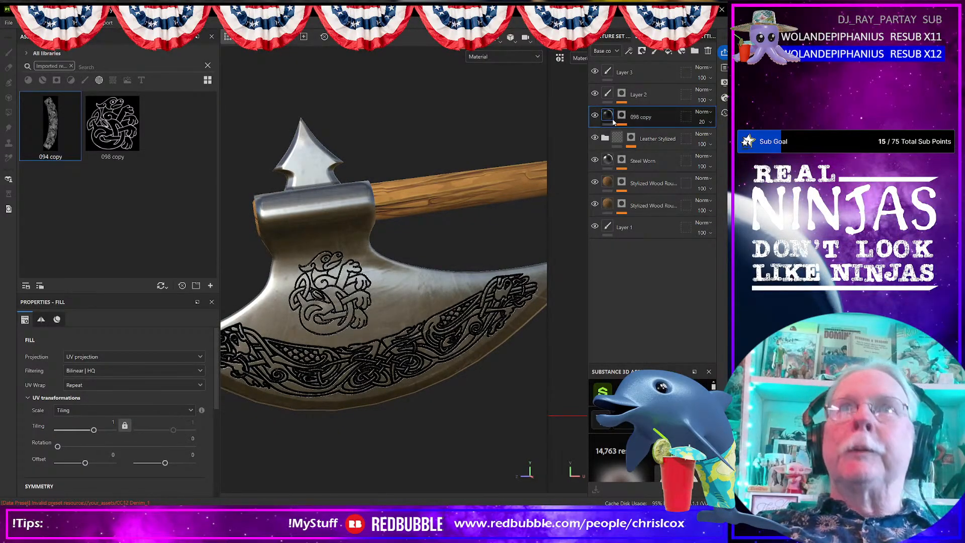
- Delete the 098 copy fill layer and reload the 098 copy image resource from its updated file
{"action": "key", "text": "Delete"}
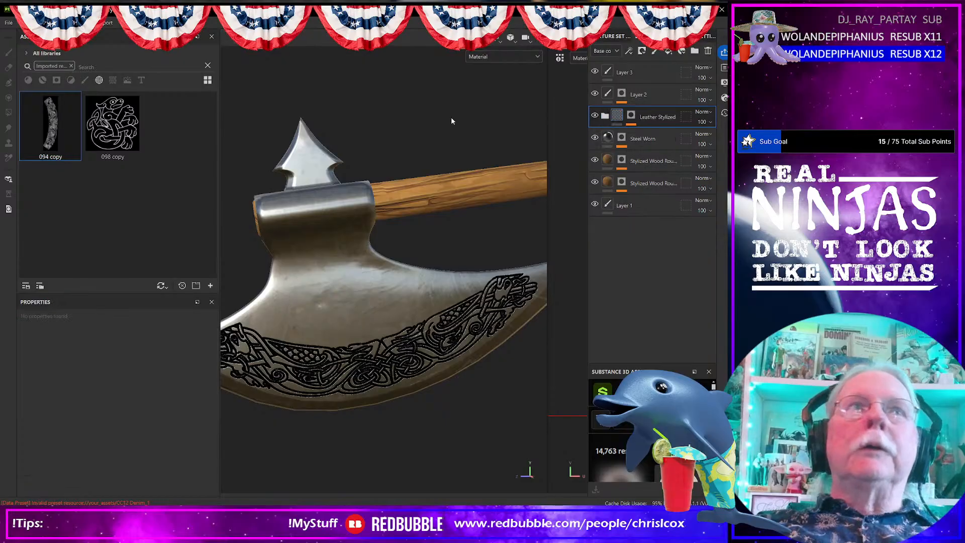
{"action": "right_click", "coordinate": [118, 129]}
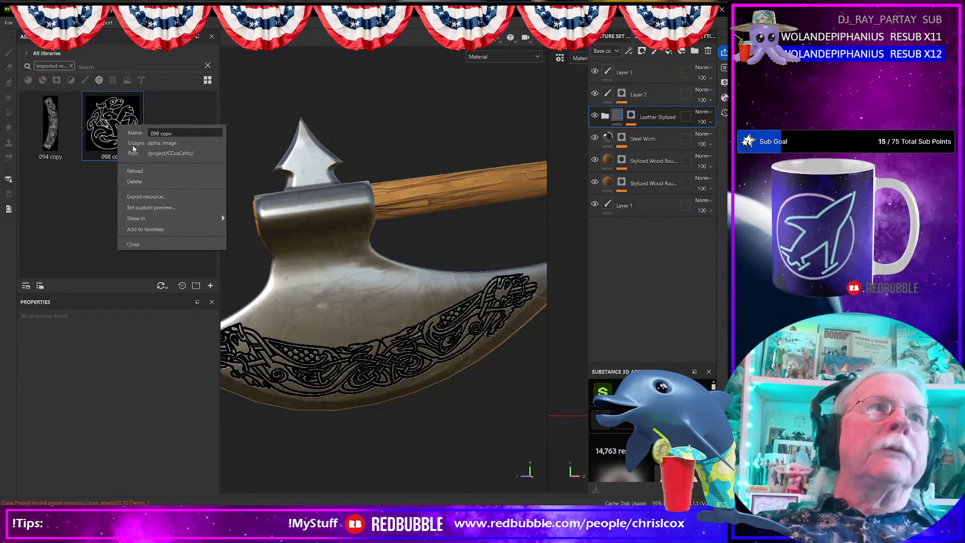
{"action": "left_click", "coordinate": [141, 172]}
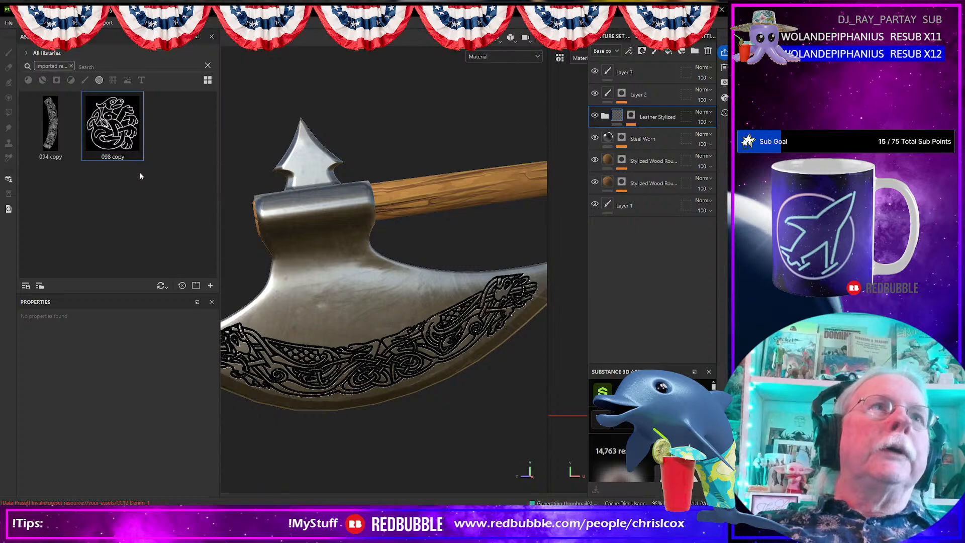
- Project the 098 copy image onto the blade above the knotwork ribbon as a warp-projected mask fill, tilting it counterclockwise and scaling it down
{"action": "left_click_drag", "start_coordinate": [121, 130], "coordinate": [341, 288]}
{"action": "left_click", "coordinate": [362, 299]}
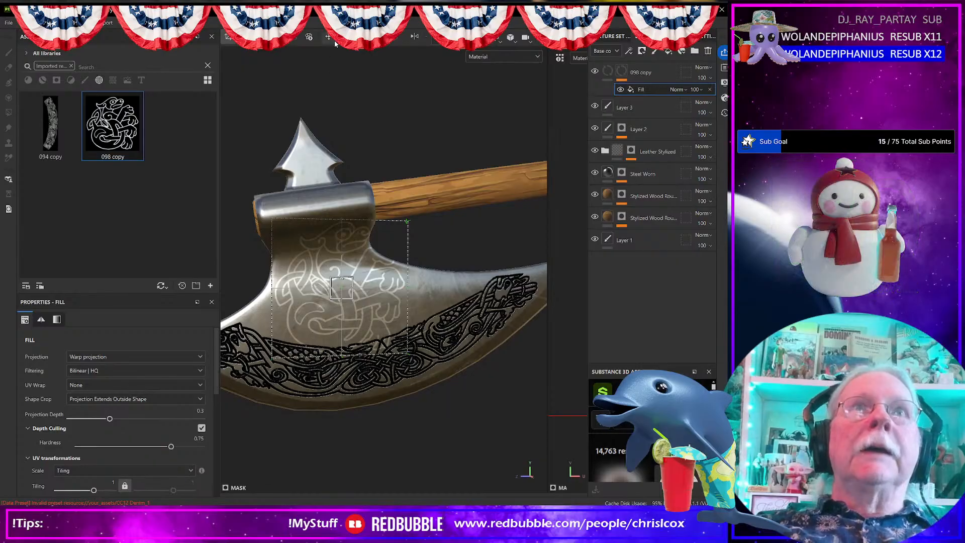
{"action": "left_click_drag", "start_coordinate": [375, 251], "coordinate": [361, 251]}
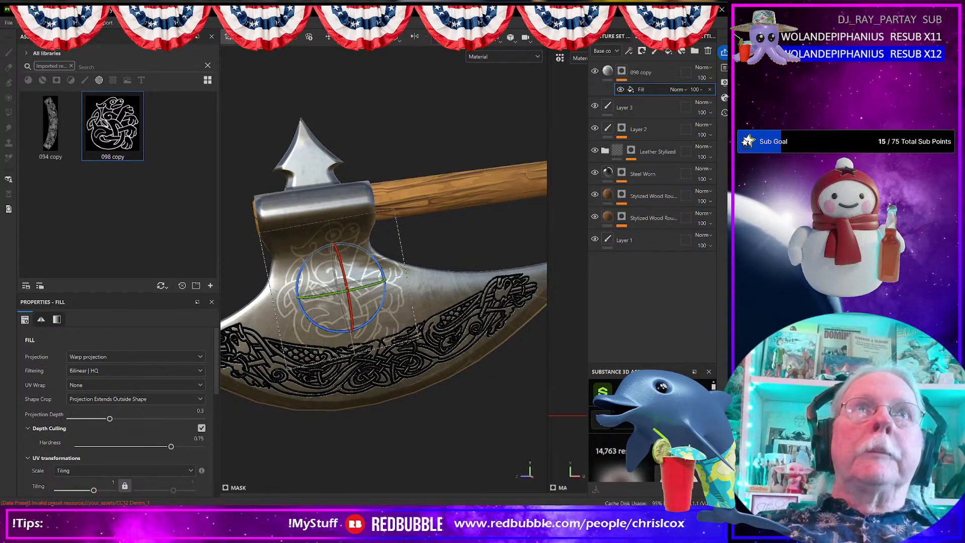
{"action": "key", "text": "w"}
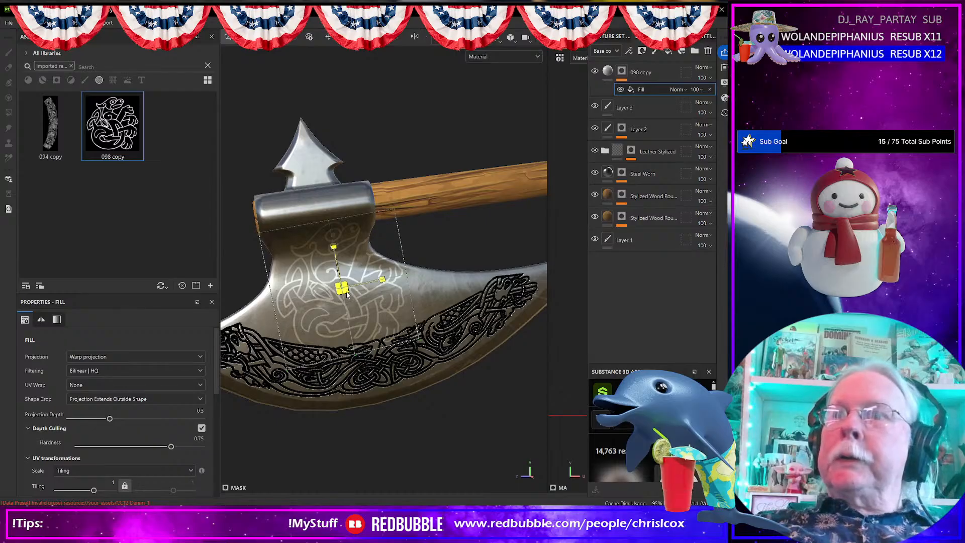
{"action": "left_click_drag", "start_coordinate": [346, 295], "coordinate": [307, 247]}
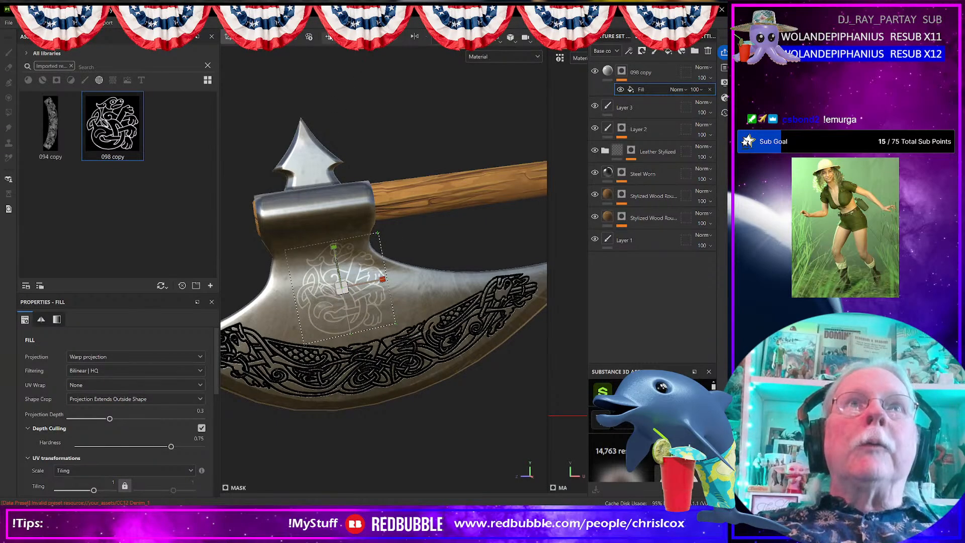
- Adjust the beast projection's position and size to fit the open steel between the axe head's neck and the ribbon
{"action": "key", "text": "w"}
{"action": "left_click_drag", "start_coordinate": [349, 276], "coordinate": [353, 284]}
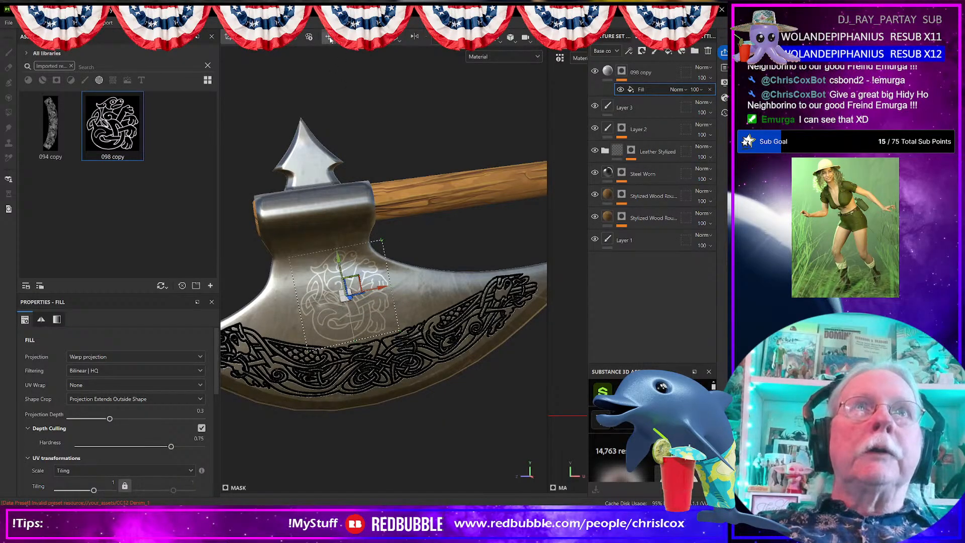
{"action": "key", "text": "r"}
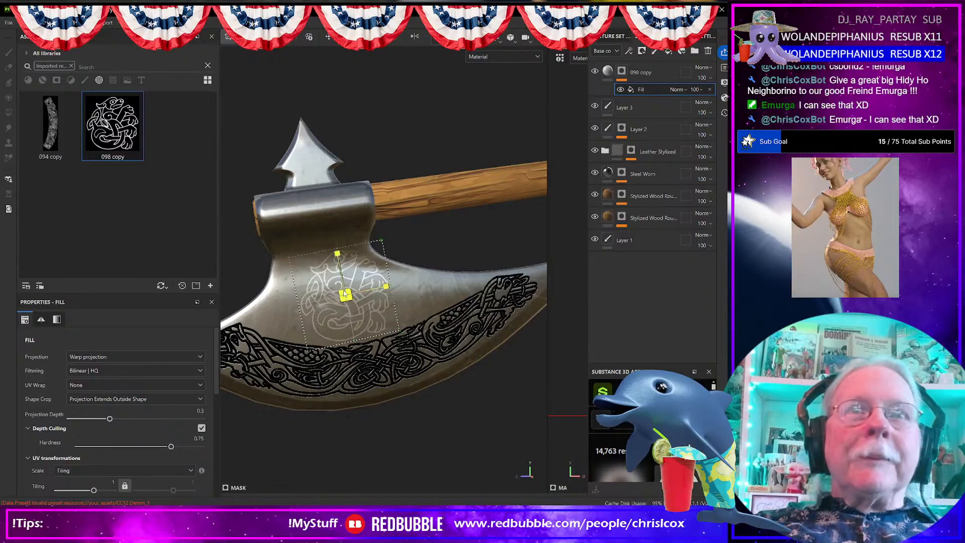
{"action": "left_click_drag", "start_coordinate": [351, 300], "coordinate": [344, 298]}
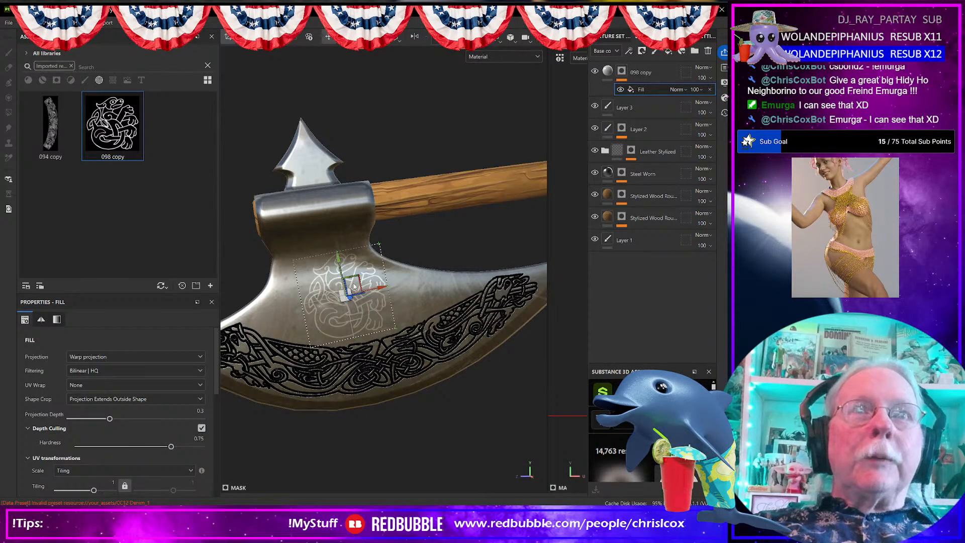
{"action": "left_click", "coordinate": [354, 286]}
{"action": "left_click_drag", "start_coordinate": [355, 288], "coordinate": [352, 286]}
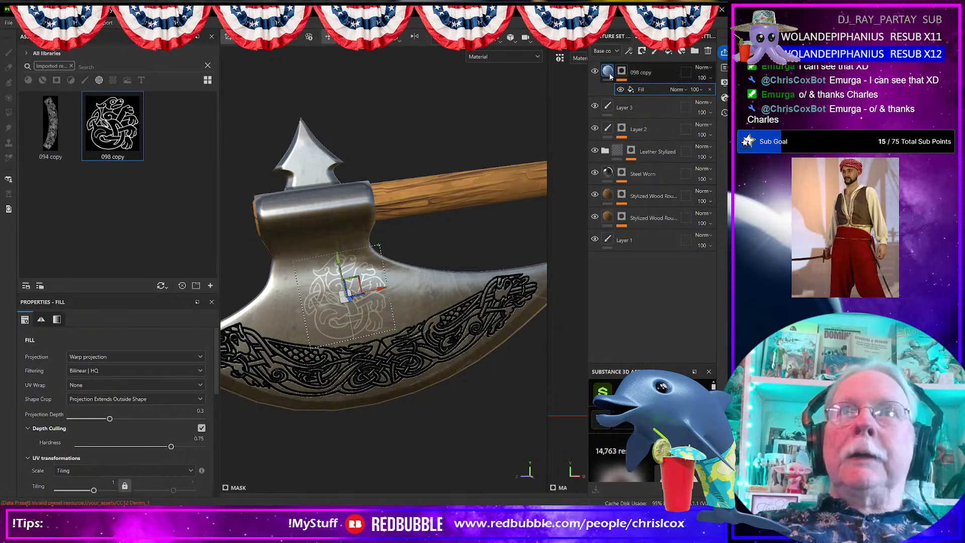
- Set the 098 copy fill layer's base color to black (000000) and inspect the beast's line thickness on the blade
{"action": "left_click", "coordinate": [653, 78]}
{"action": "scroll", "coordinate": [173, 415], "scroll_direction": "down", "scroll_amount": 5}
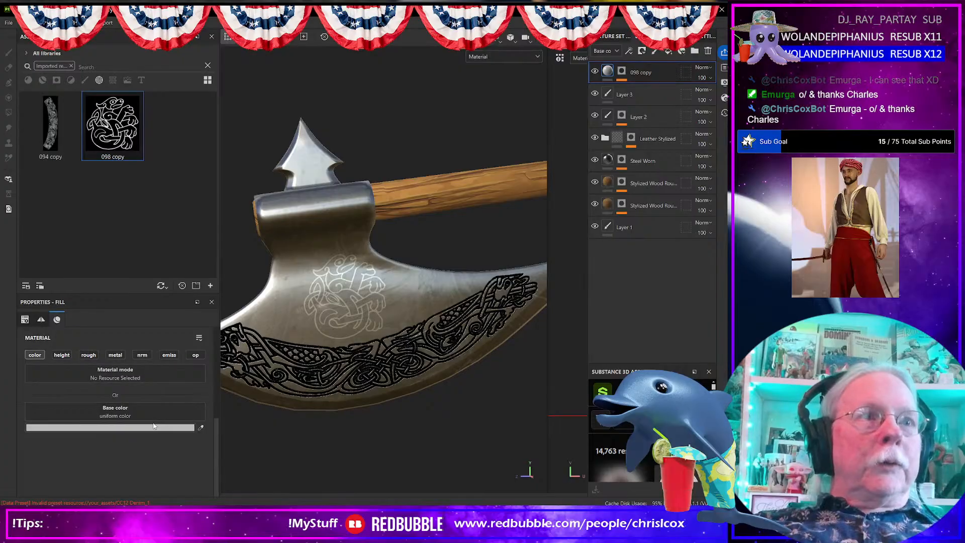
{"action": "left_click", "coordinate": [157, 428]}
{"action": "left_click_drag", "start_coordinate": [180, 433], "coordinate": [142, 496]}
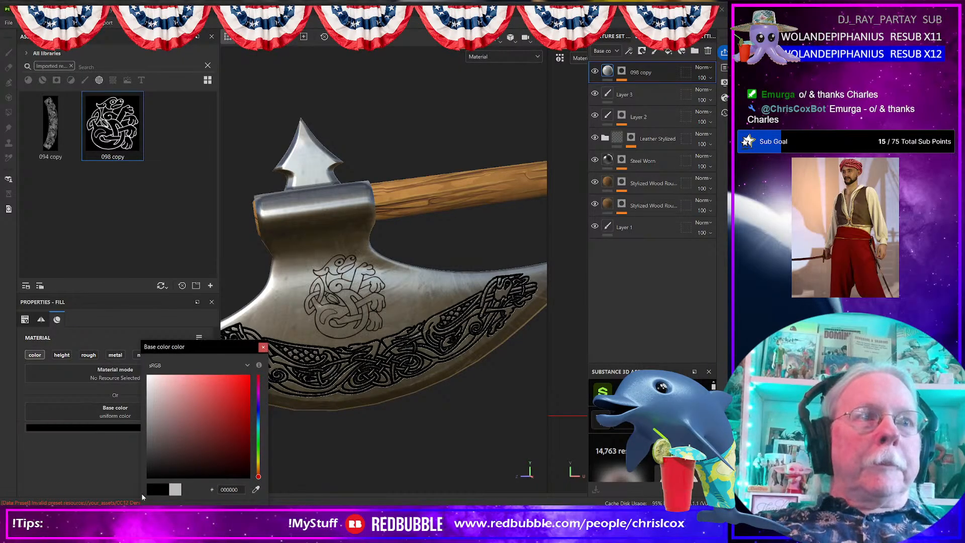
{"action": "left_click", "coordinate": [263, 347]}
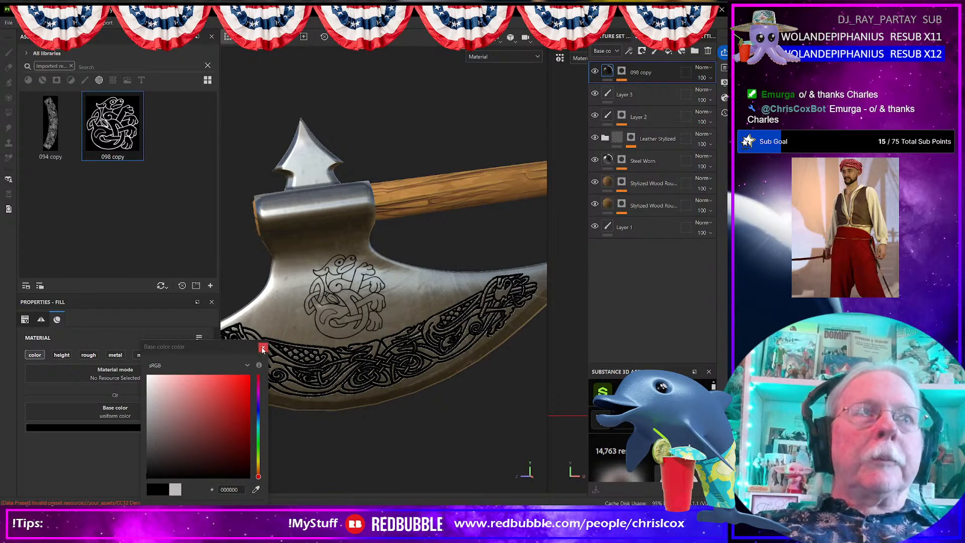
{"action": "left_click", "coordinate": [263, 348]}
{"action": "scroll", "coordinate": [344, 306], "scroll_direction": "up", "scroll_amount": 5}
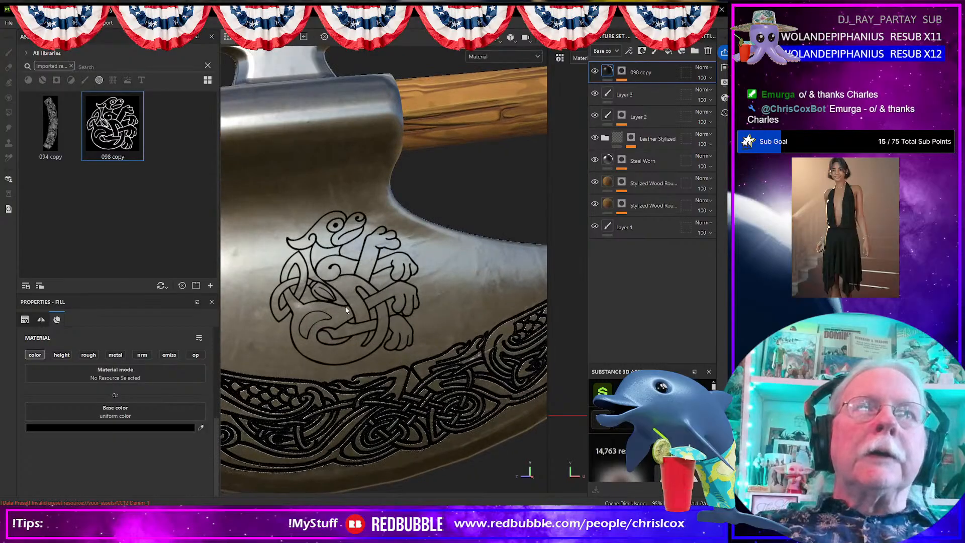
{"action": "scroll", "coordinate": [346, 310], "scroll_direction": "down", "scroll_amount": 1}
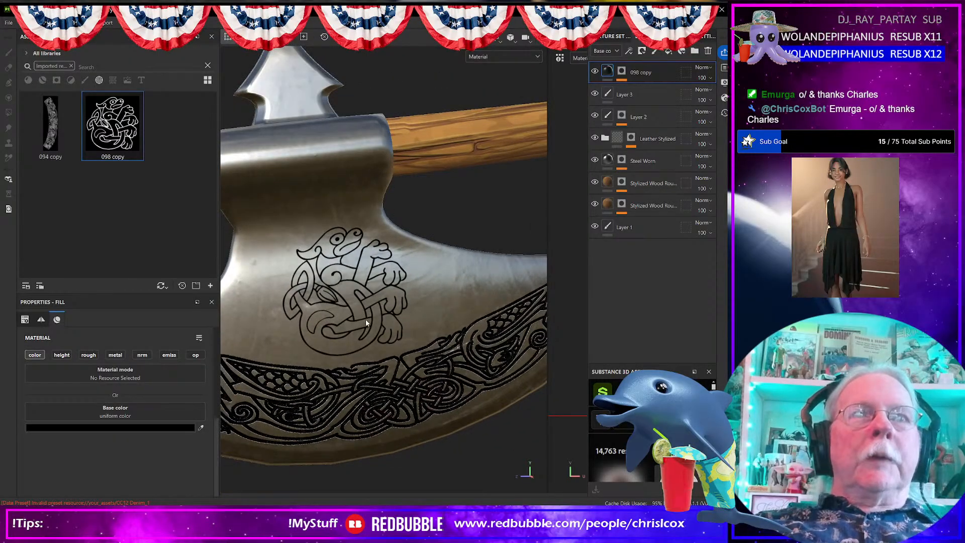
- Switch to Photoshop, expand the beast's outline selection by 10 pixels and fill it with white
{"action": "key", "text": "alt+Tab"}
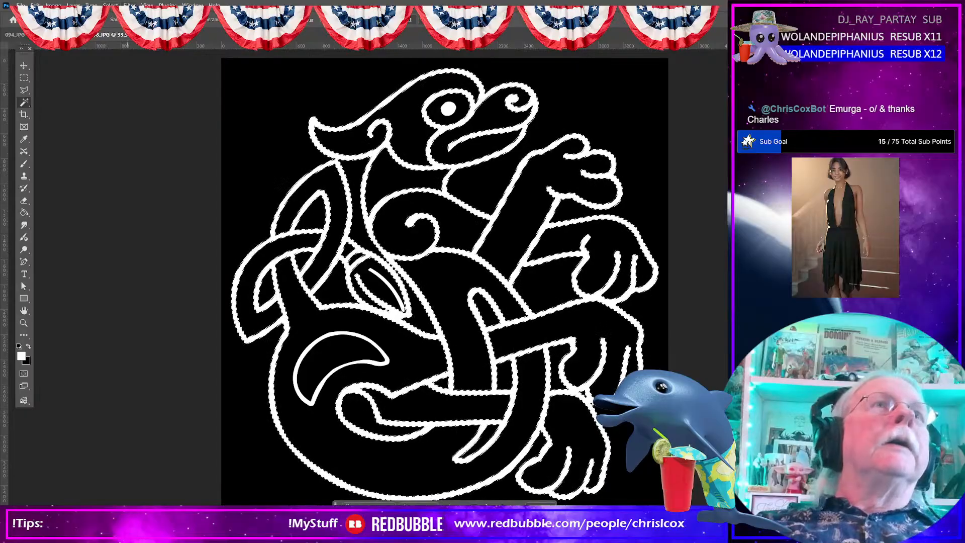
{"action": "left_click", "coordinate": [111, 5]}
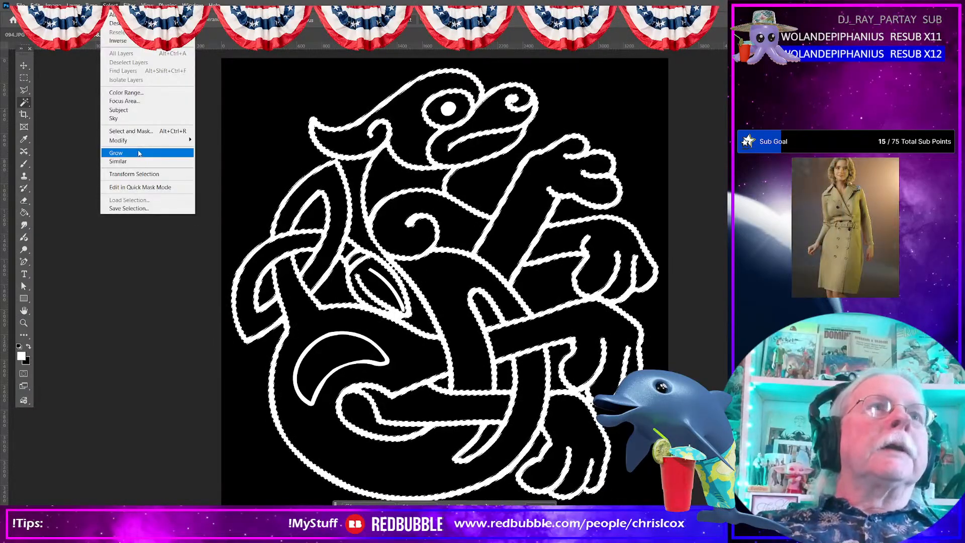
{"action": "mouse_move", "coordinate": [151, 141]}
{"action": "left_click", "coordinate": [215, 156]}
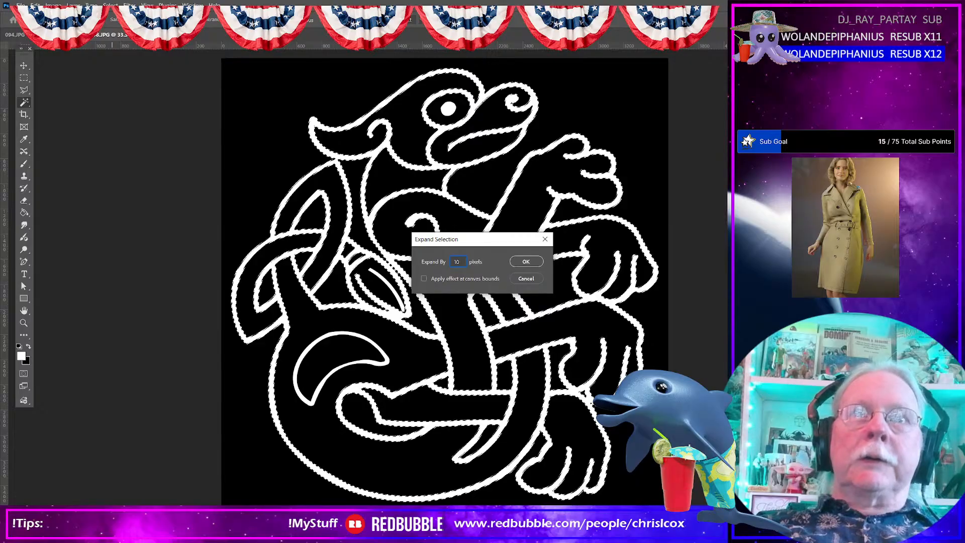
{"action": "left_click", "coordinate": [527, 262]}
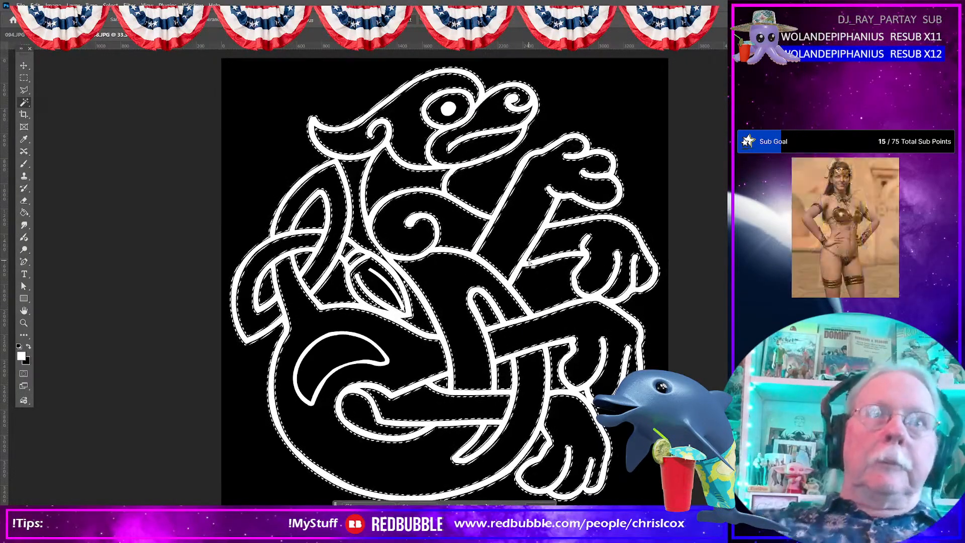
{"action": "key", "text": "shift+F5"}
{"action": "key", "text": "Return"}
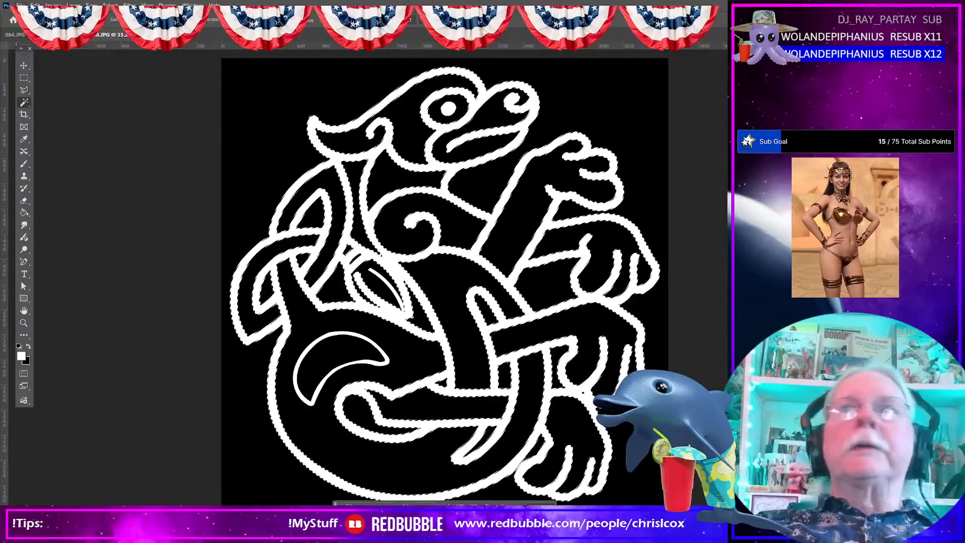
- Save a copy of the thickened beast over 098 copy.jpg as a JPEG at quality 11
{"action": "left_click", "coordinate": [20, 5]}
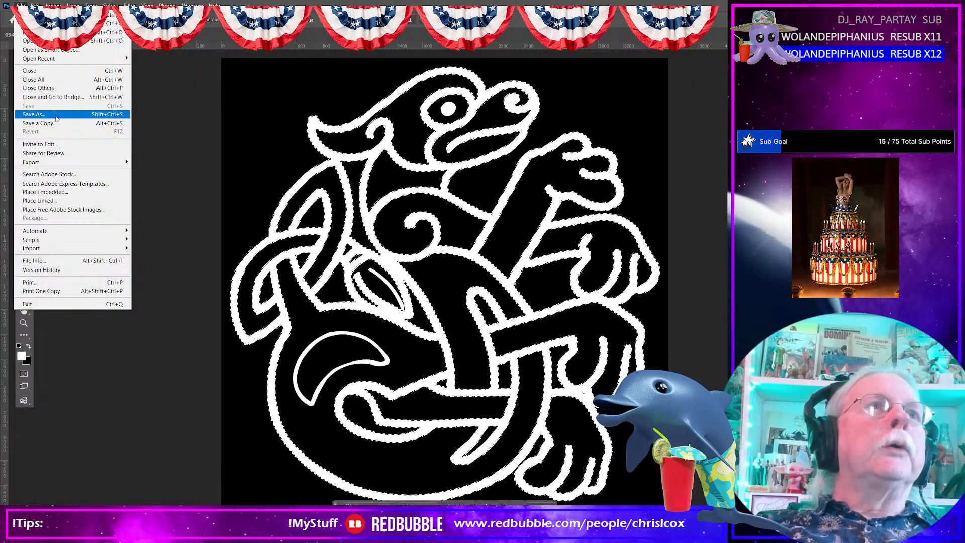
{"action": "left_click", "coordinate": [40, 123]}
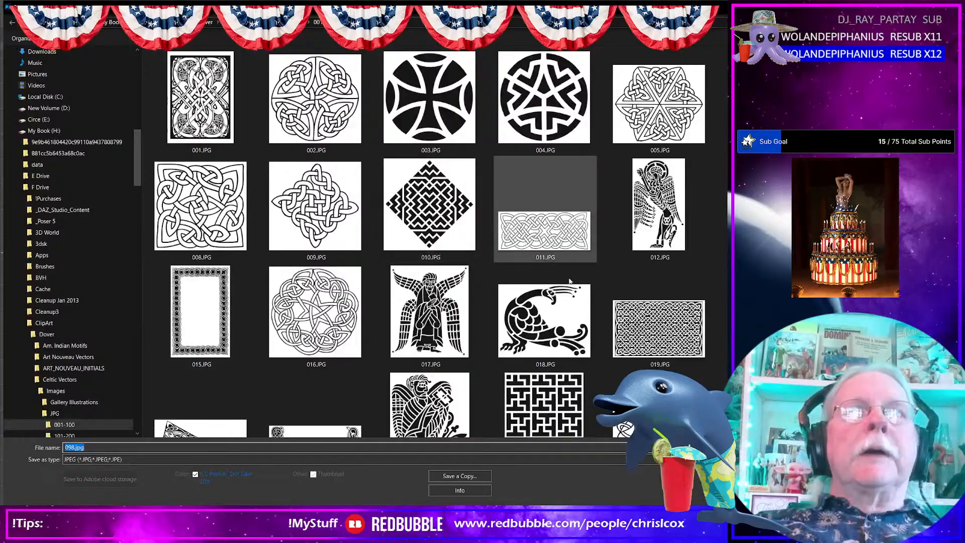
{"action": "scroll", "coordinate": [648, 331], "scroll_direction": "down", "scroll_amount": 10}
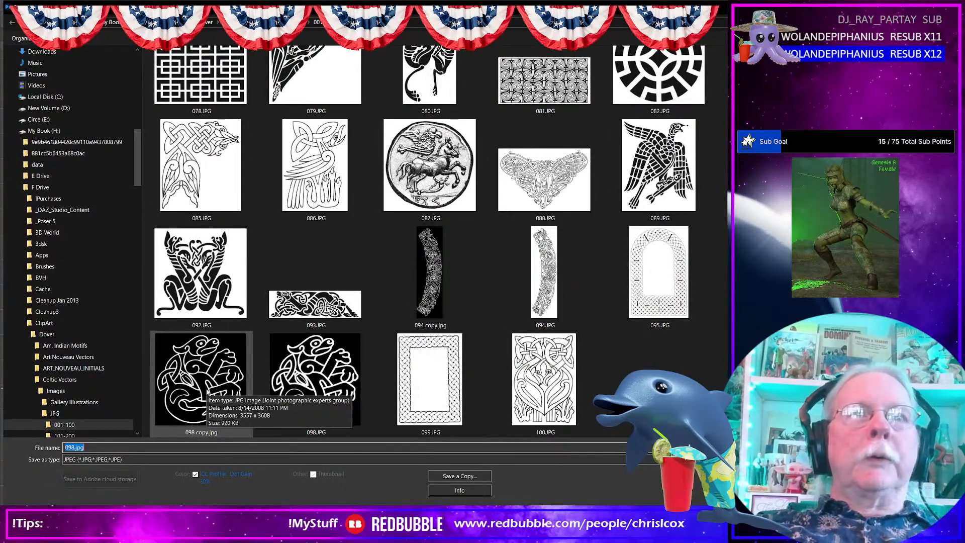
{"action": "double_click", "coordinate": [201, 379]}
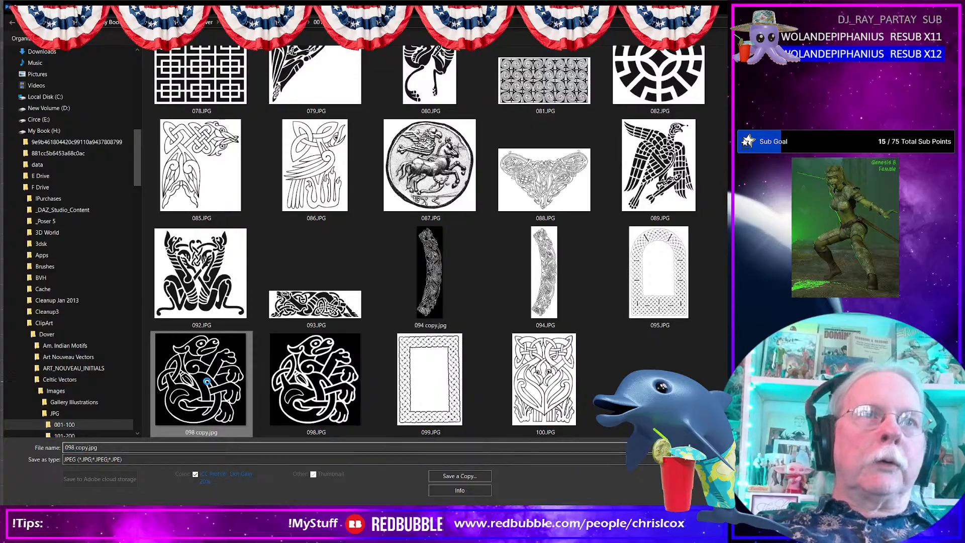
{"action": "left_click", "coordinate": [514, 272]}
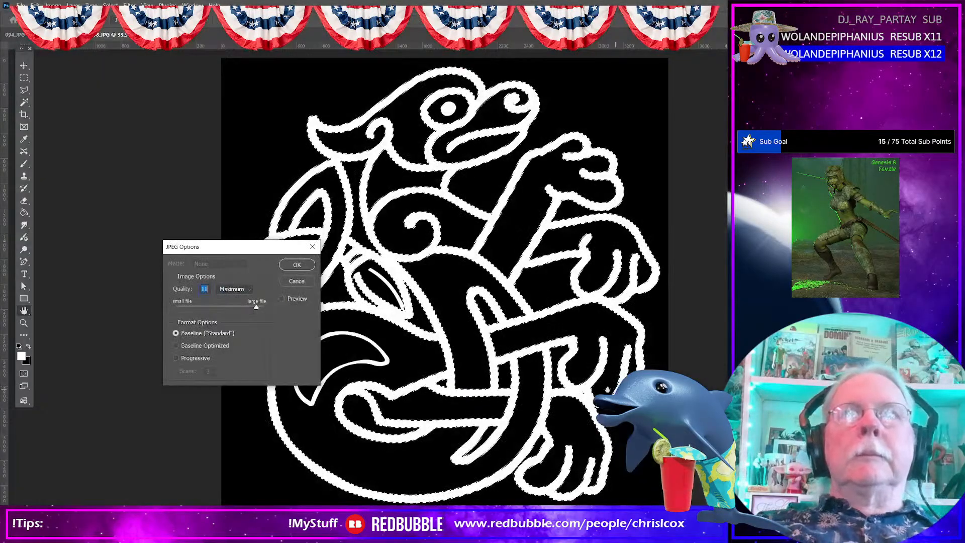
{"action": "key", "text": "Return"}
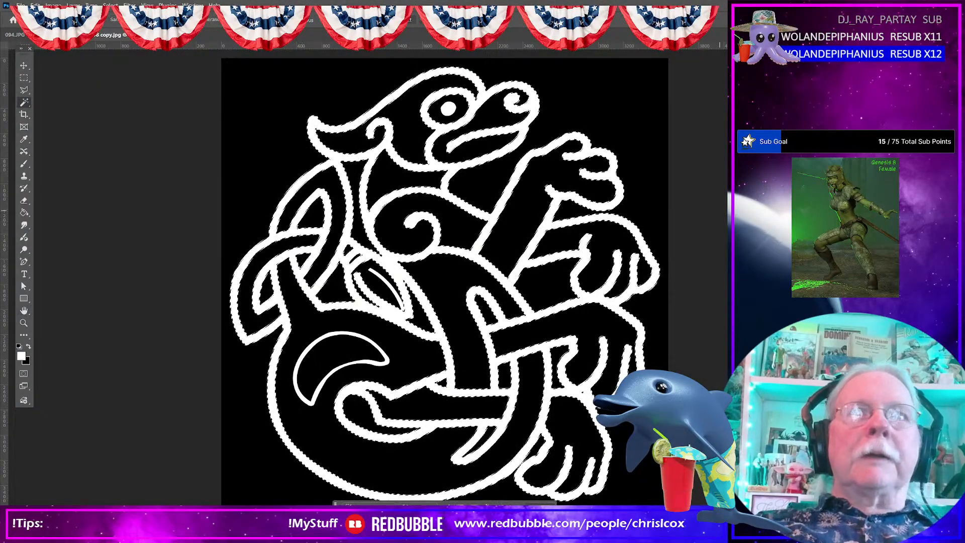
- Switch back to Substance 3D Painter, reload the 098 copy image resource, and delete the 098 copy fill layer
{"action": "key", "text": "alt+Tab"}
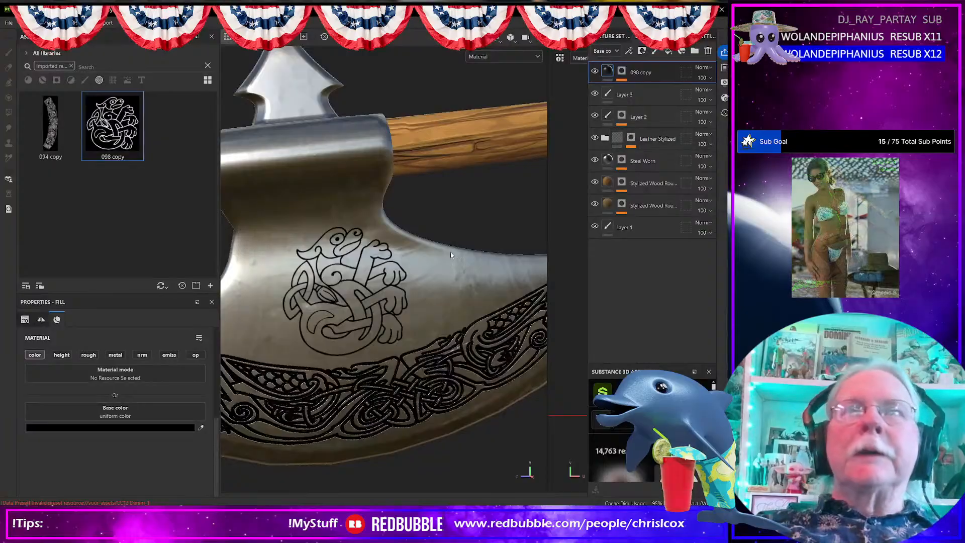
{"action": "right_click", "coordinate": [105, 131]}
{"action": "left_click", "coordinate": [137, 174]}
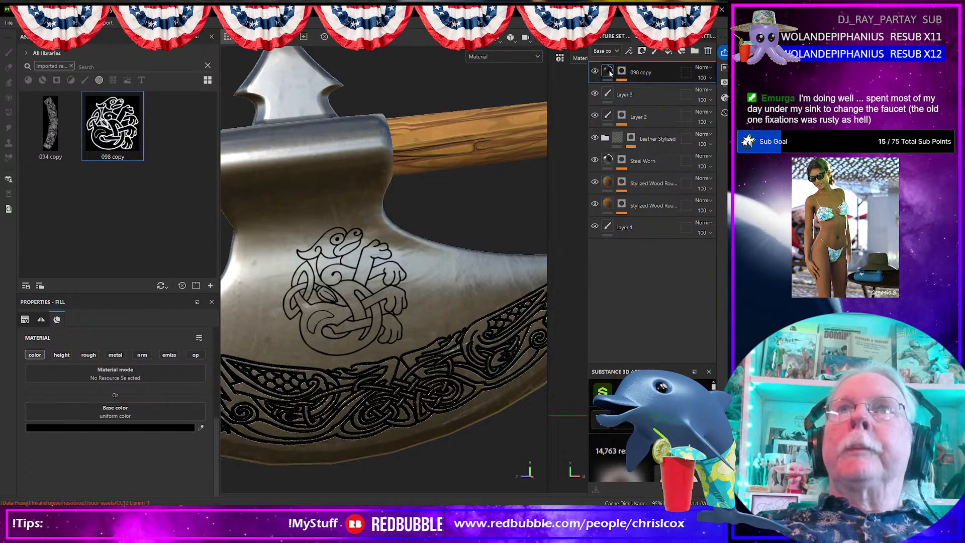
{"action": "left_click", "coordinate": [707, 51]}
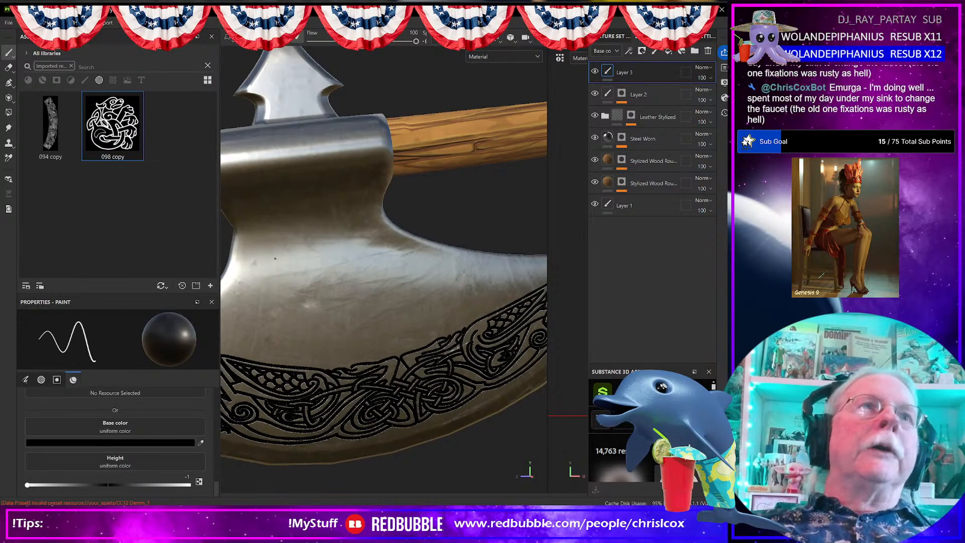
- Project the updated 098 copy image onto the blade as a mask fill, scaled down, tilted counterclockwise and positioned above the knotwork ribbon
{"action": "left_click_drag", "start_coordinate": [112, 126], "coordinate": [379, 304]}
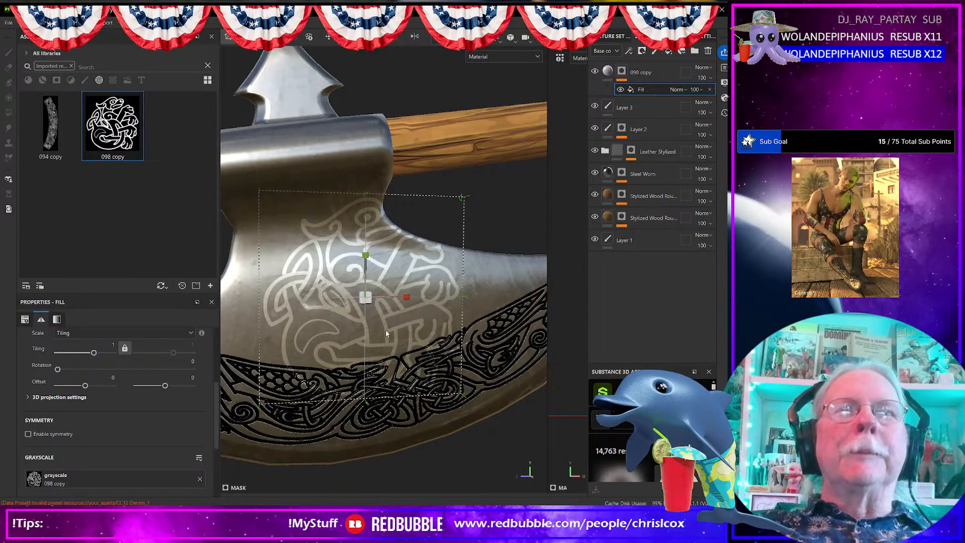
{"action": "left_click_drag", "start_coordinate": [370, 301], "coordinate": [345, 265]}
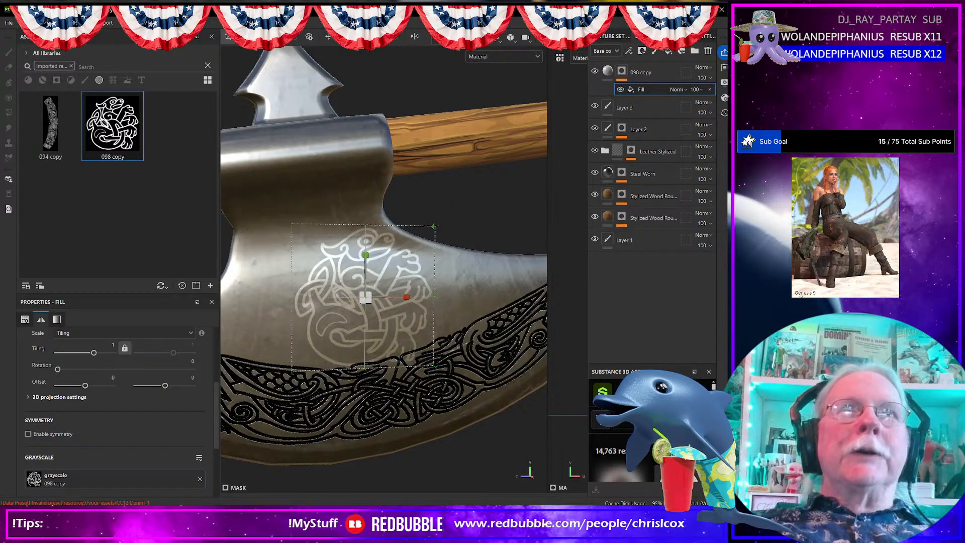
{"action": "key", "text": "e"}
{"action": "left_click_drag", "start_coordinate": [398, 248], "coordinate": [366, 86]}
{"action": "left_click", "coordinate": [329, 38]}
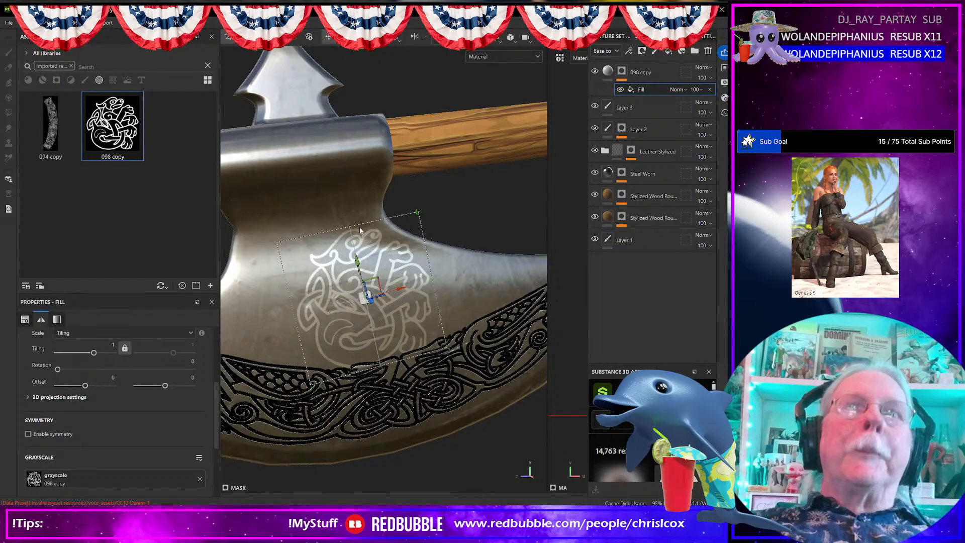
{"action": "left_click_drag", "start_coordinate": [367, 284], "coordinate": [345, 279]}
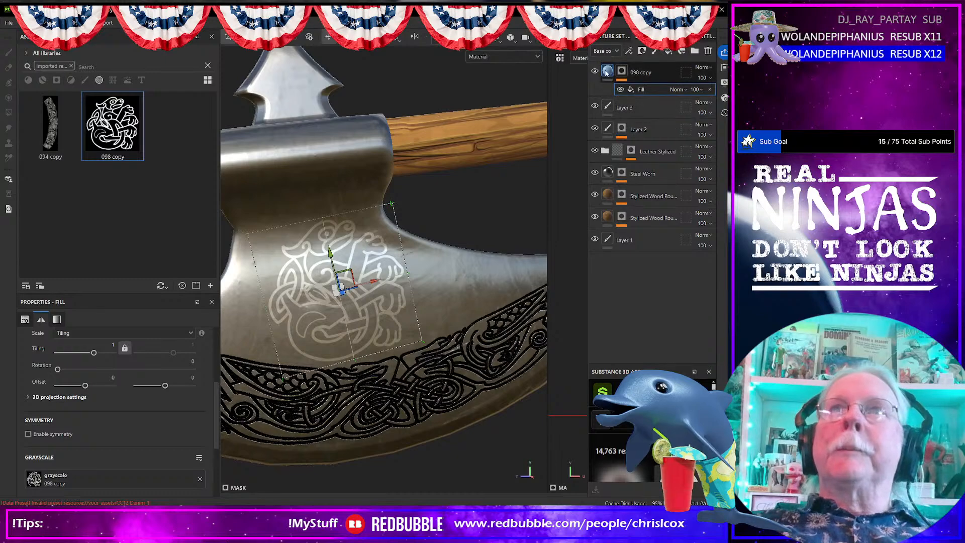
- Set the 098 copy fill layer's base color to black (000000) and enable its height channel
{"action": "left_click", "coordinate": [607, 72]}
{"action": "left_click", "coordinate": [106, 483]}
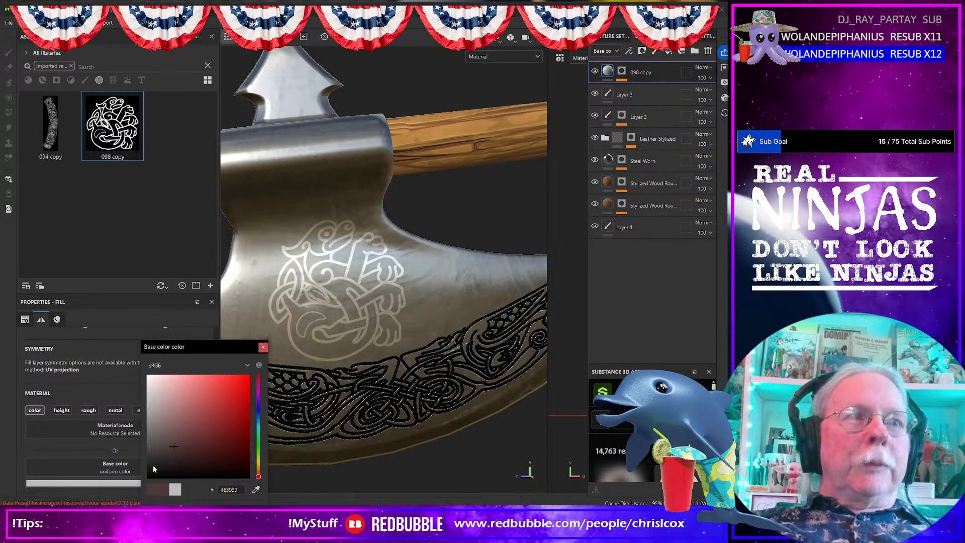
{"action": "left_click_drag", "start_coordinate": [153, 466], "coordinate": [122, 490]}
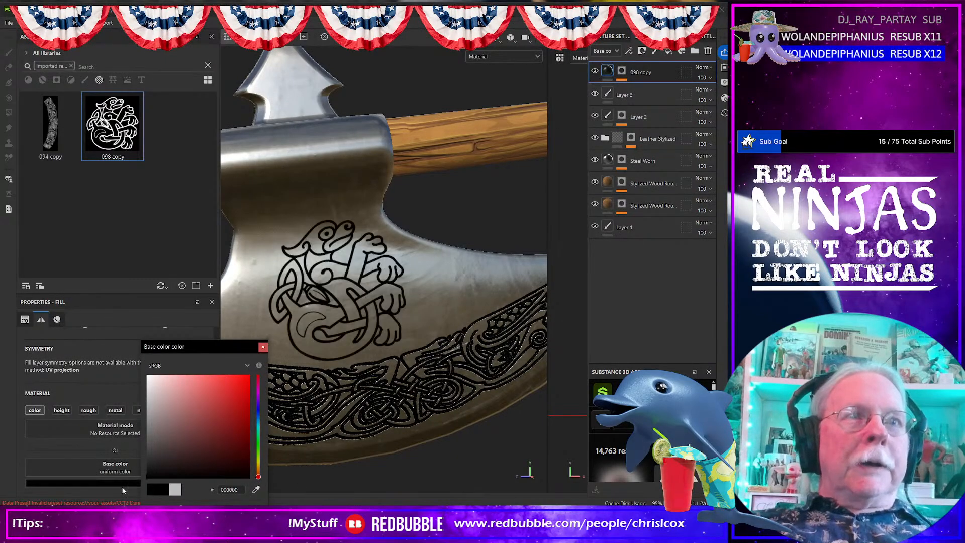
{"action": "left_click", "coordinate": [263, 348]}
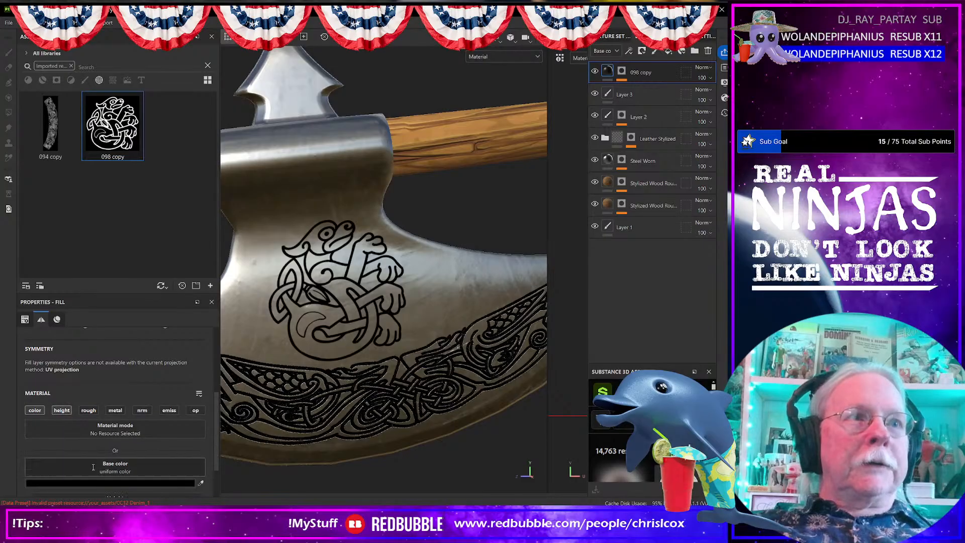
{"action": "scroll", "coordinate": [101, 468], "scroll_direction": "down", "scroll_amount": 2}
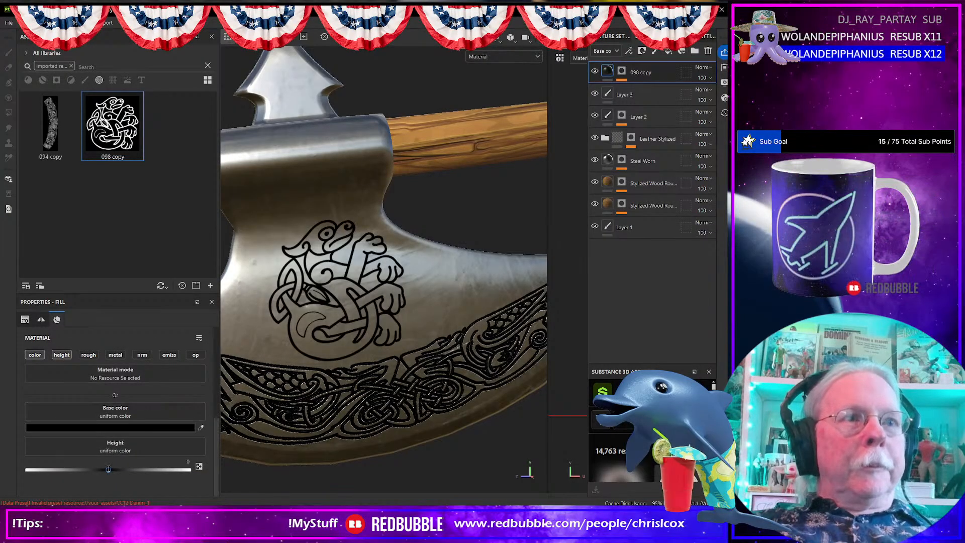
- Set the 098 copy fill's height to -1, then group it with Layer 3 and Layer 2 in a collapsed folder
{"action": "left_click_drag", "start_coordinate": [108, 469], "coordinate": [26, 469]}
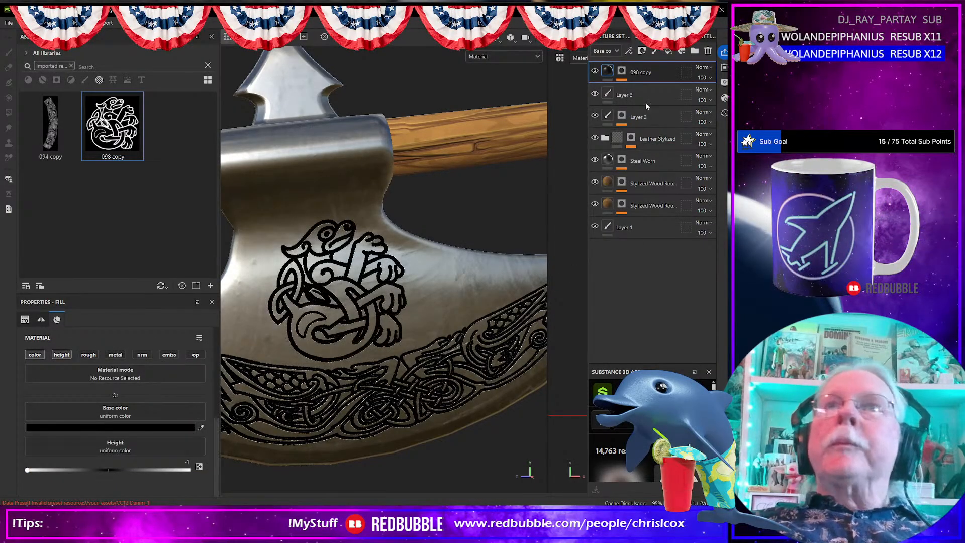
{"action": "left_click", "coordinate": [652, 118]}
{"action": "left_click", "coordinate": [651, 77], "text": "shift"}
{"action": "right_click", "coordinate": [651, 78]}
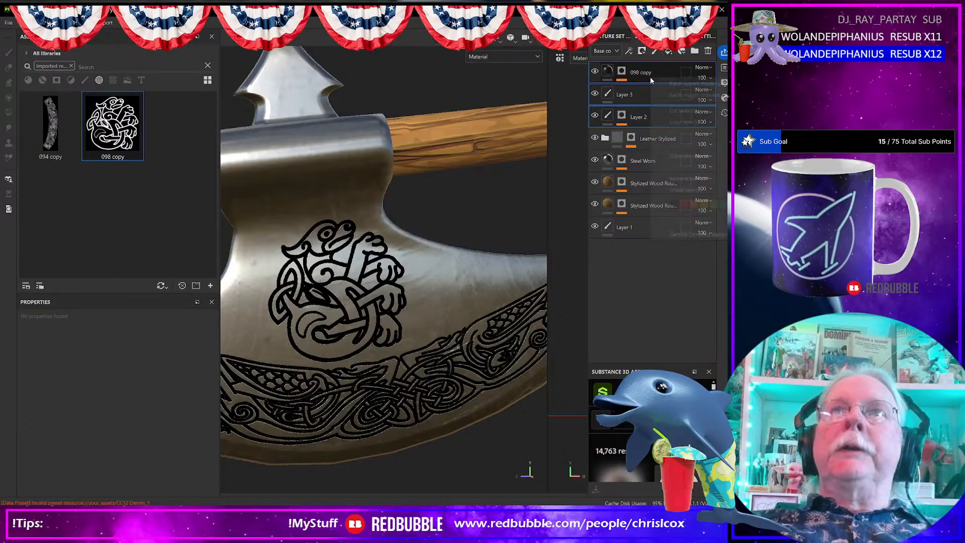
{"action": "left_click", "coordinate": [684, 190]}
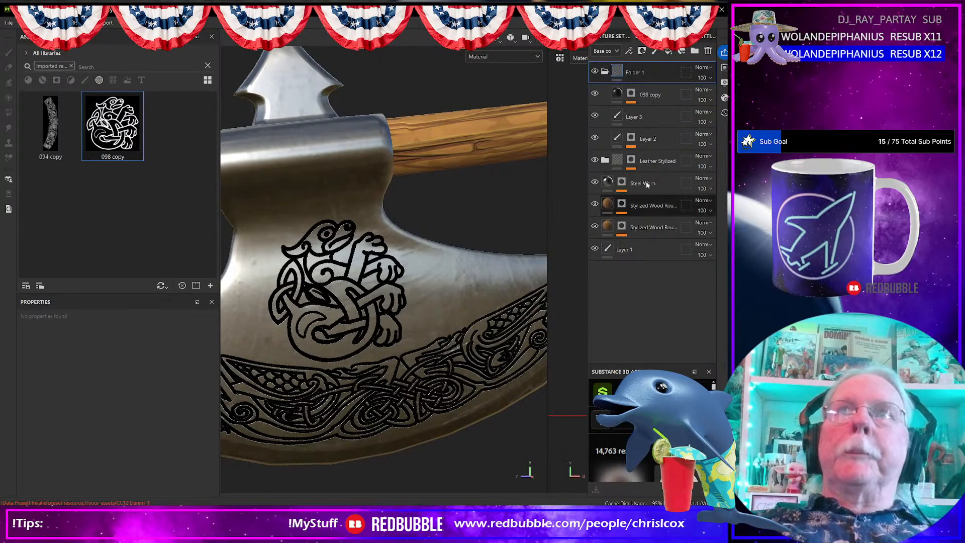
{"action": "left_click", "coordinate": [608, 71]}
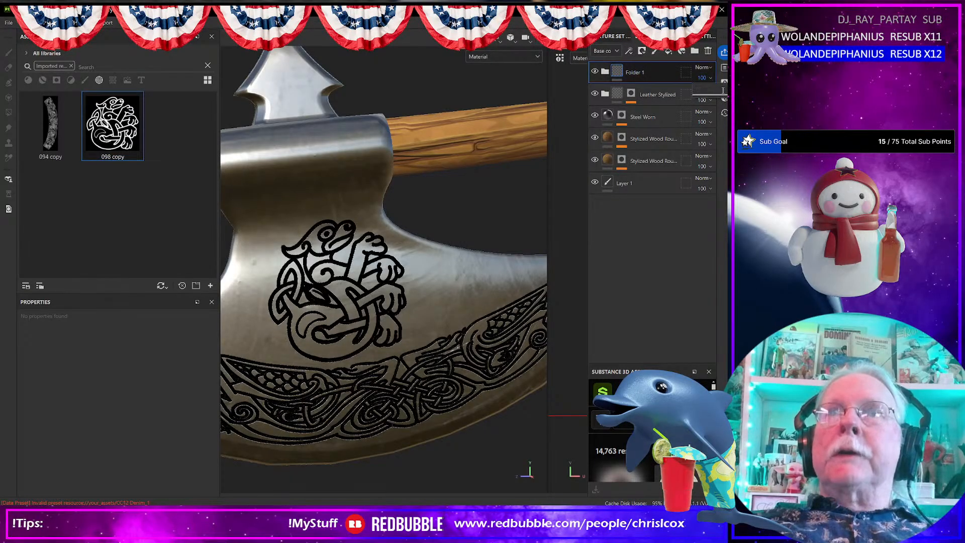
- Lower the engraving folder's base color opacity to 13, check the result on the whole axe, and save the project
{"action": "left_click_drag", "start_coordinate": [726, 95], "coordinate": [715, 96]}
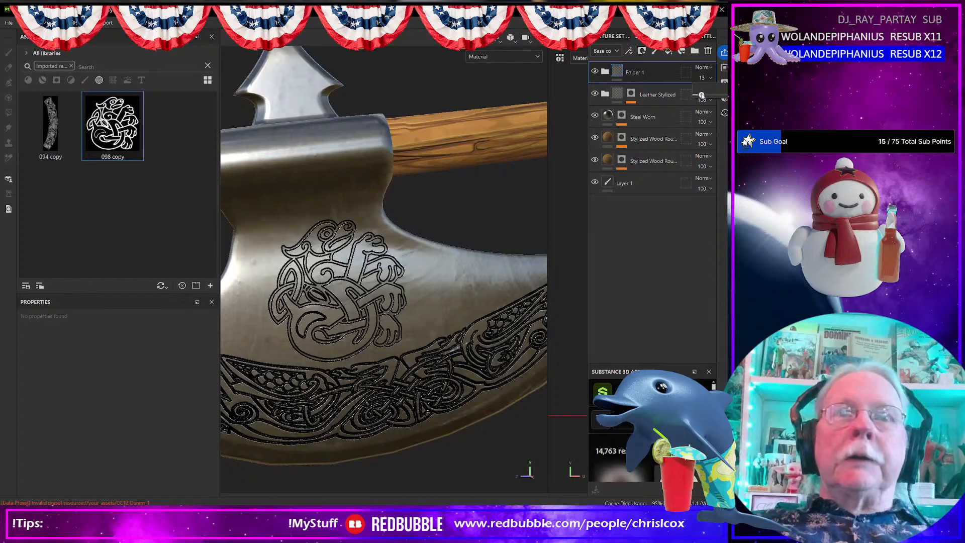
{"action": "scroll", "coordinate": [435, 320], "scroll_direction": "down", "scroll_amount": 5}
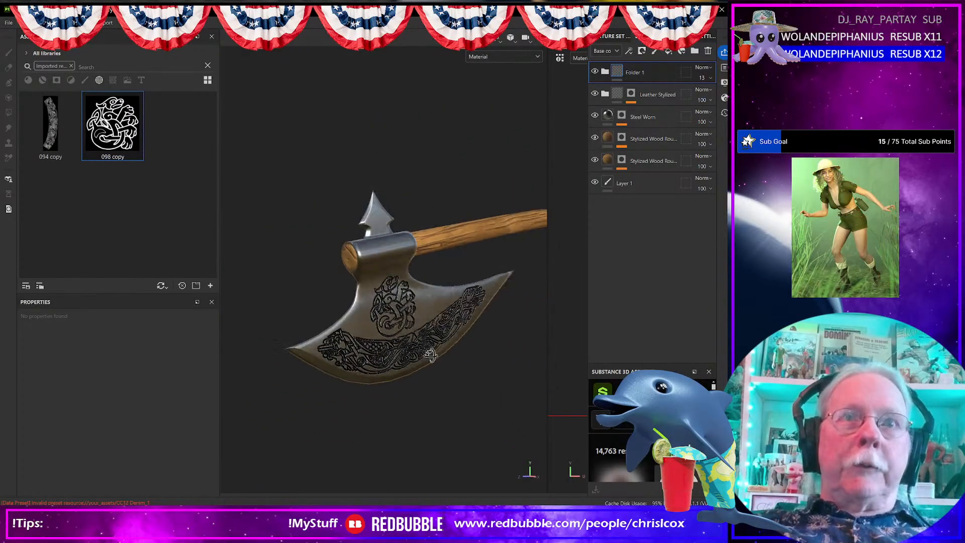
{"action": "mouse_move", "coordinate": [431, 355]}
{"action": "left_mouse_down", "text": "alt"}
{"action": "mouse_move", "coordinate": [571, 304]}
{"action": "mouse_move", "coordinate": [589, 313]}
{"action": "mouse_move", "coordinate": [538, 336]}
{"action": "mouse_move", "coordinate": [398, 337]}
{"action": "mouse_move", "coordinate": [384, 346]}
{"action": "left_mouse_up", "text": "alt"}
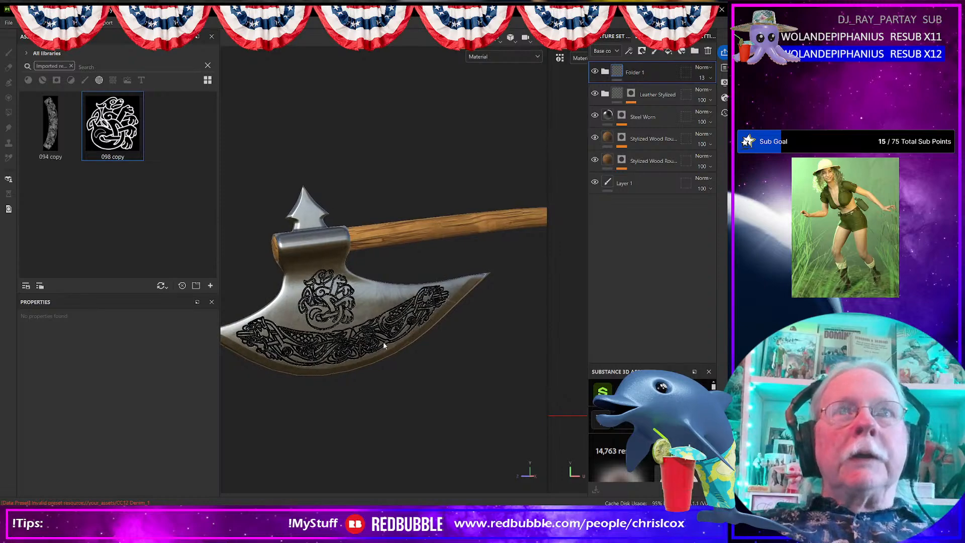
{"action": "scroll", "coordinate": [384, 346], "scroll_direction": "down", "scroll_amount": 4}
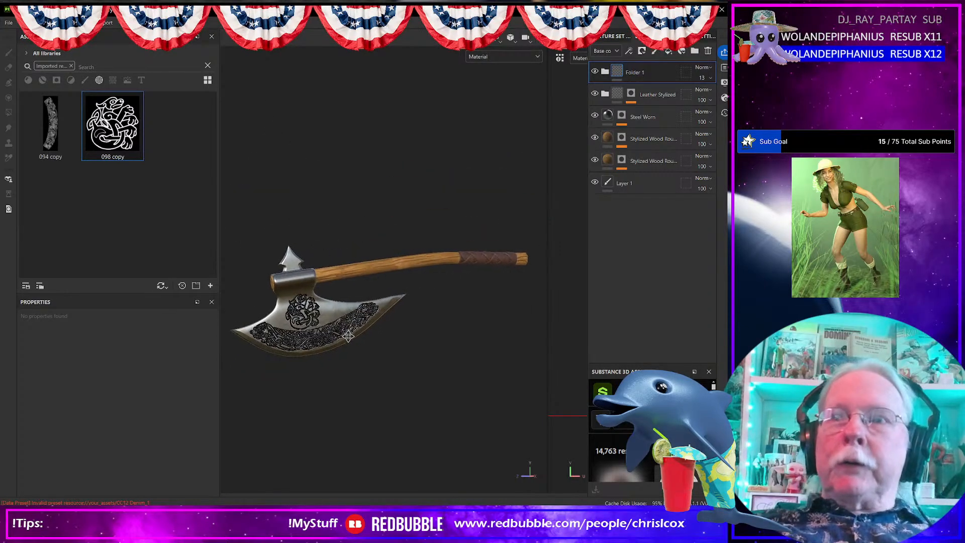
{"action": "scroll", "coordinate": [349, 336], "scroll_direction": "down", "scroll_amount": 2}
{"action": "scroll", "coordinate": [363, 335], "scroll_direction": "up", "scroll_amount": 6}
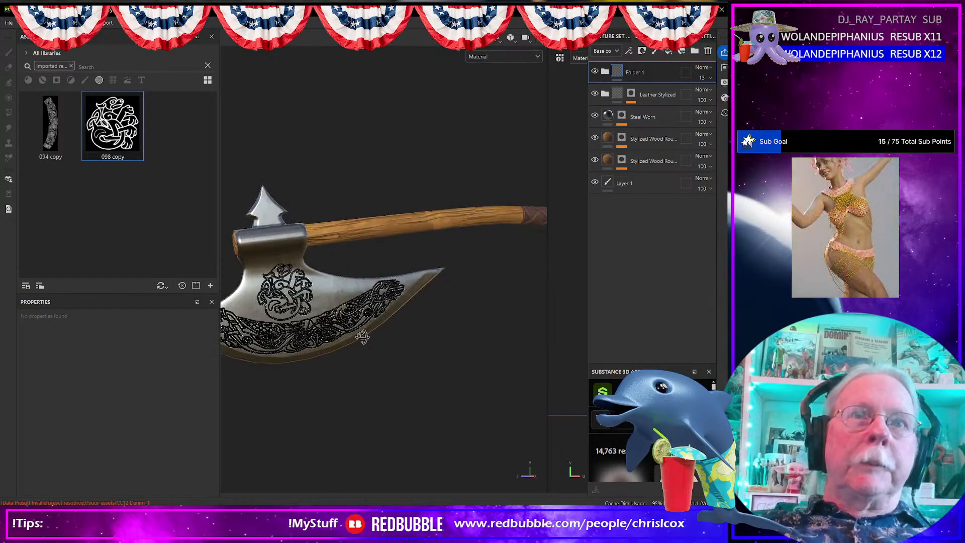
{"action": "left_click_drag", "start_coordinate": [363, 336], "coordinate": [340, 340], "text": "alt"}
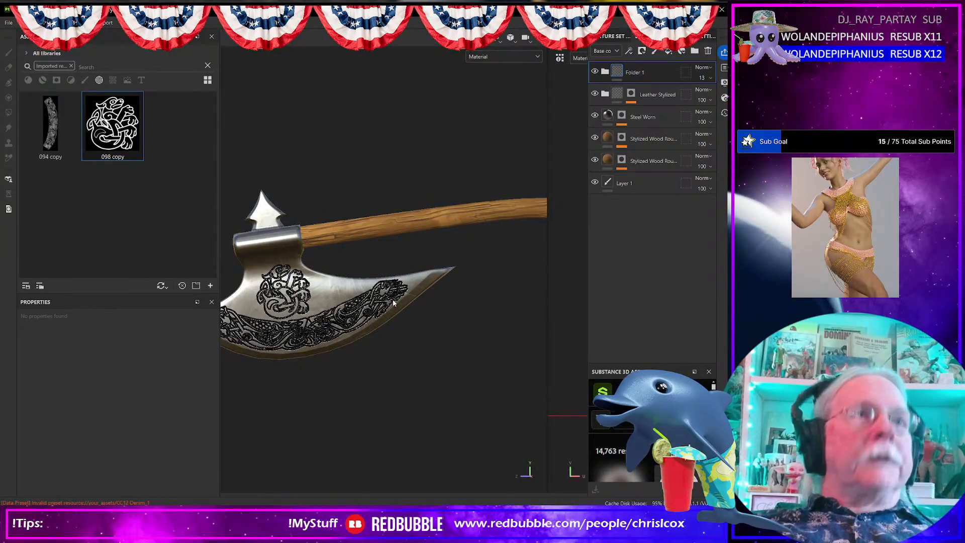
{"action": "key", "text": "ctrl+s"}
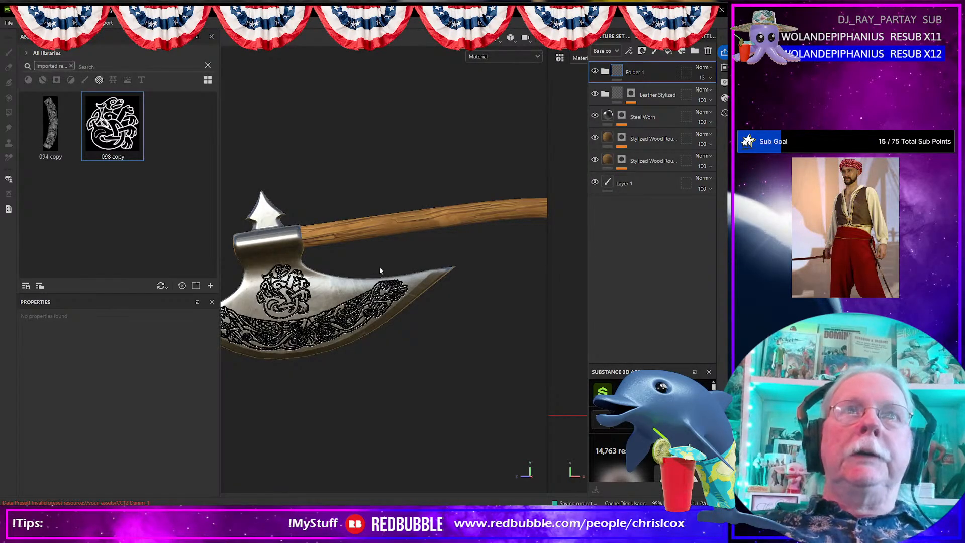
- Export the axe textures using the ! CCox-Clothes 5 Channels output template
{"action": "key", "text": "ctrl+shift+e"}
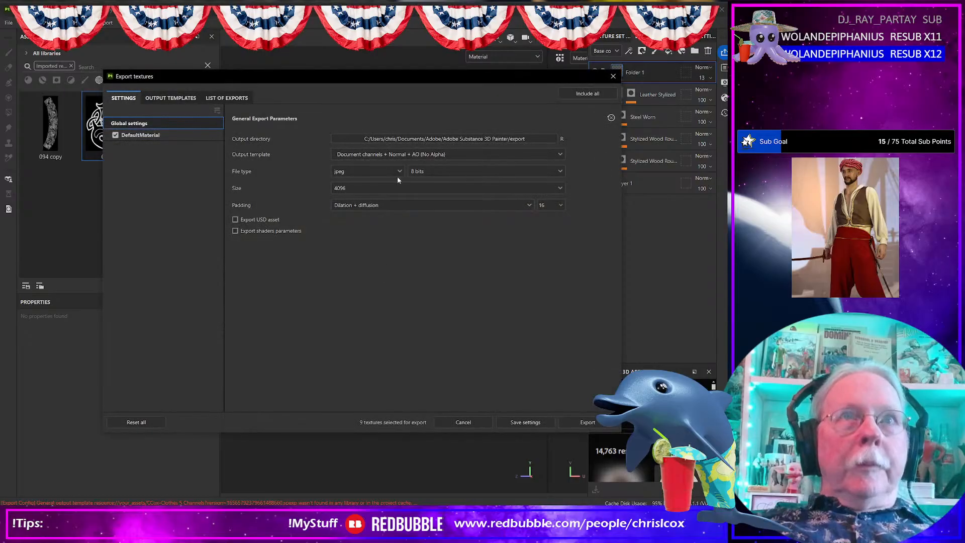
{"action": "left_click", "coordinate": [411, 155]}
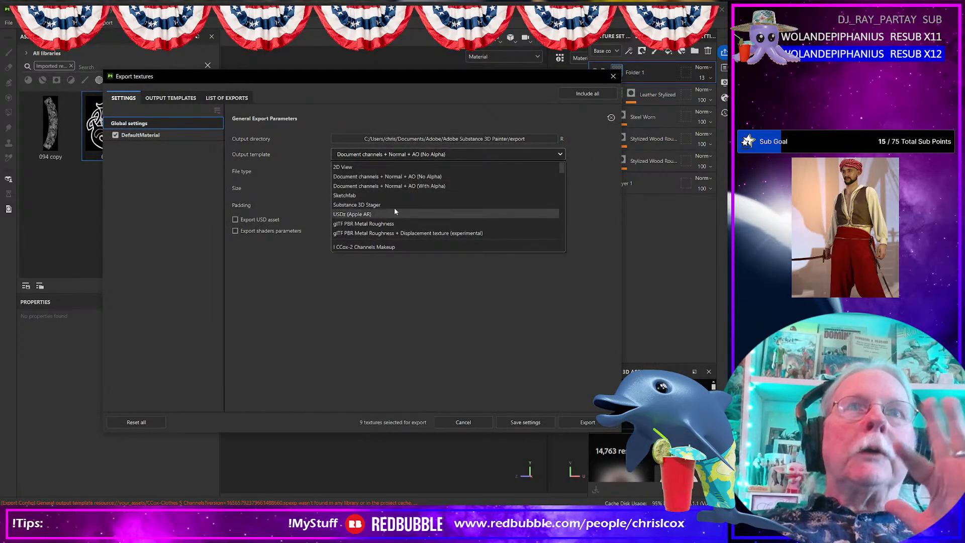
{"action": "scroll", "coordinate": [422, 202], "scroll_direction": "down", "scroll_amount": 5}
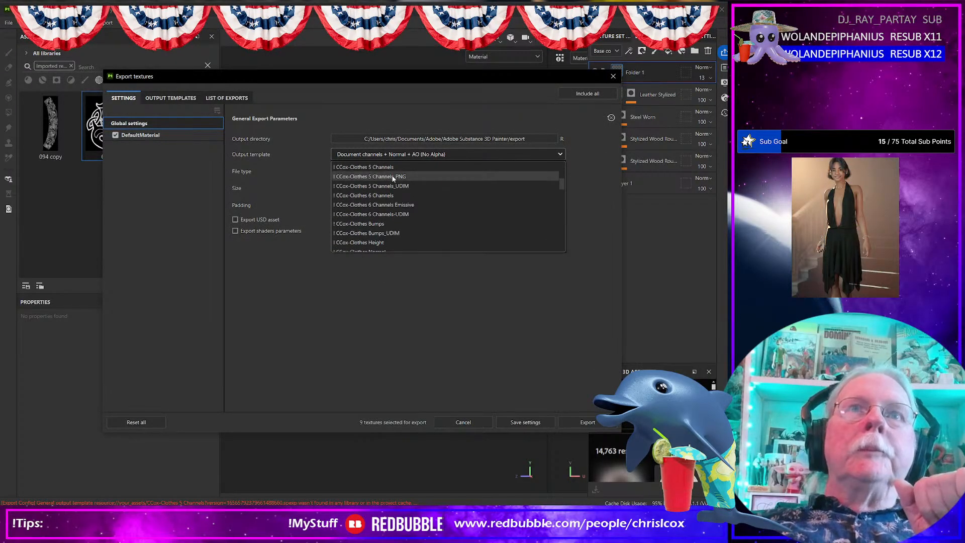
{"action": "left_click", "coordinate": [377, 167]}
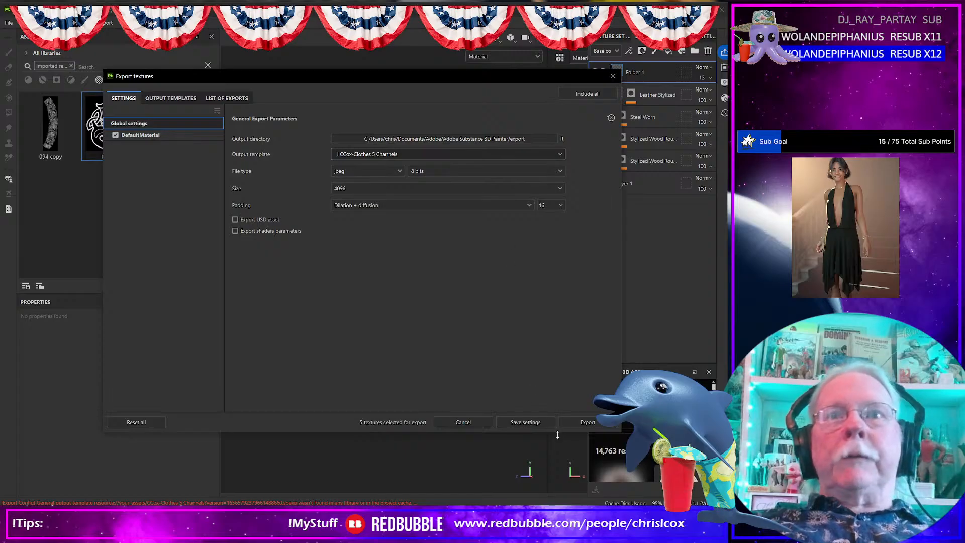
{"action": "left_click", "coordinate": [588, 423]}
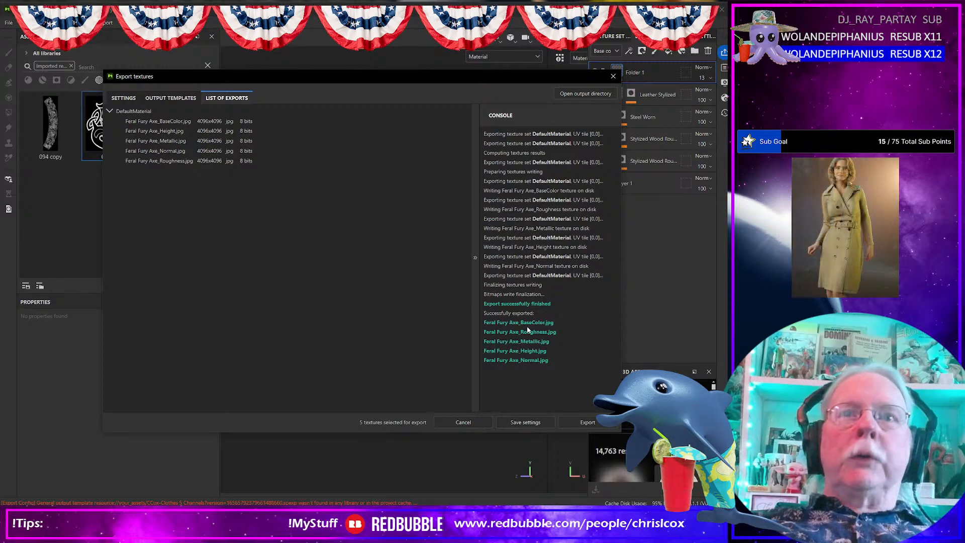
- Open the export output directory and select the five Feral Fury Axe texture maps for transfer
{"action": "left_click", "coordinate": [580, 97]}
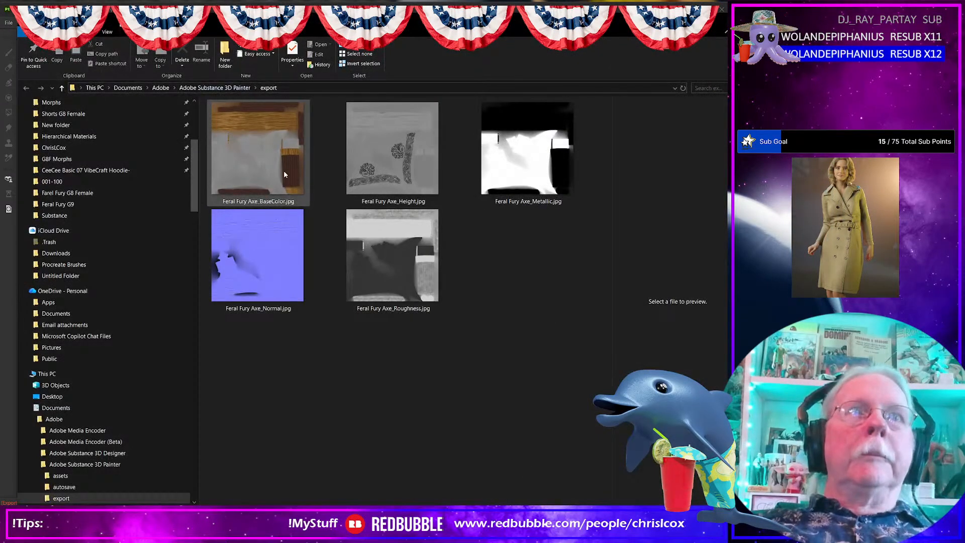
{"action": "left_click", "coordinate": [283, 170]}
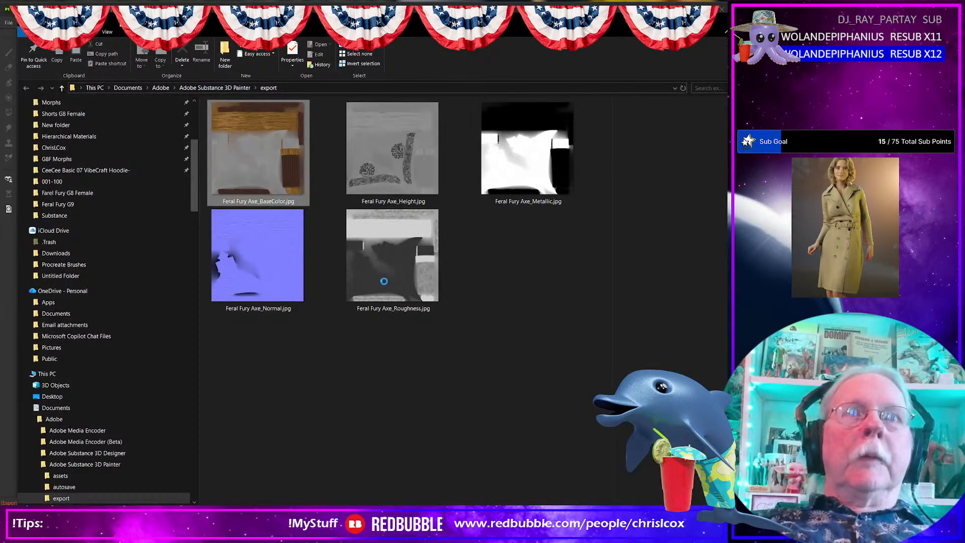
{"action": "left_click", "coordinate": [403, 283], "text": "shift"}
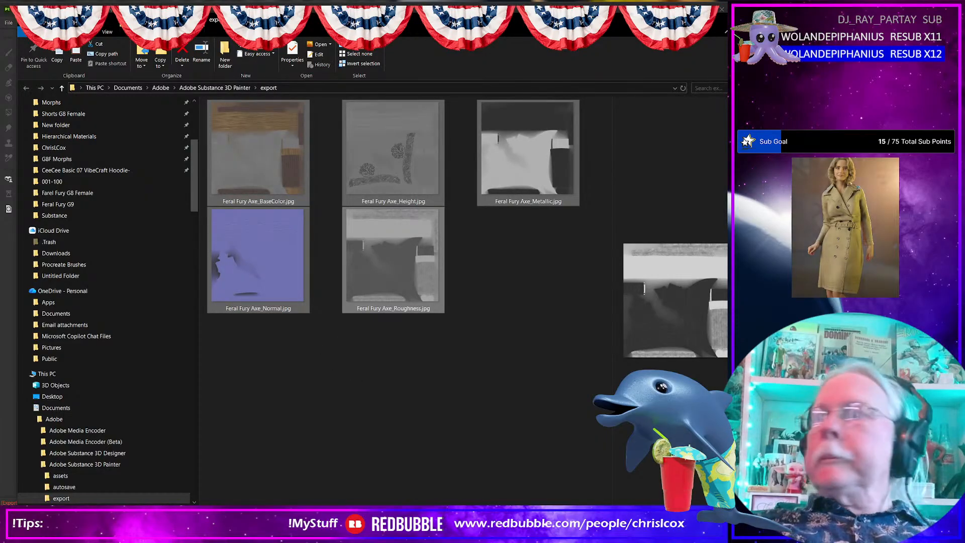
- In a second File Explorer window, go from the Substance folder to the Feral Fury project's Runtime > Textures folder
{"action": "key", "text": "super+e"}
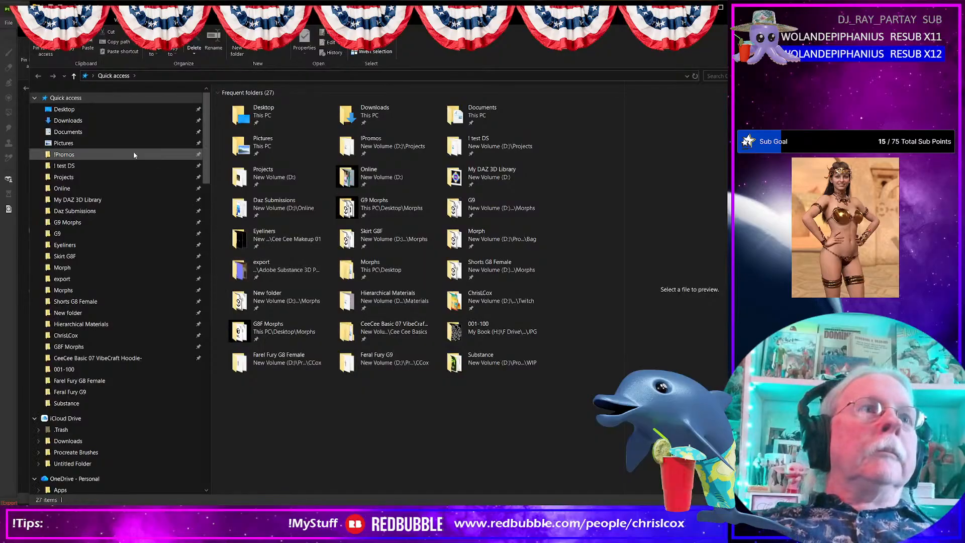
{"action": "left_click", "coordinate": [80, 403]}
{"action": "left_click", "coordinate": [248, 75]}
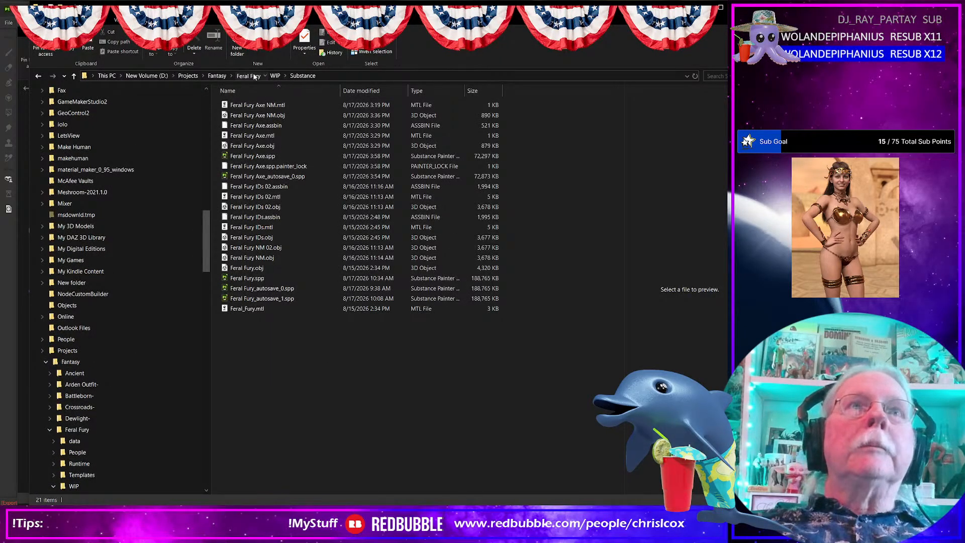
{"action": "double_click", "coordinate": [246, 125]}
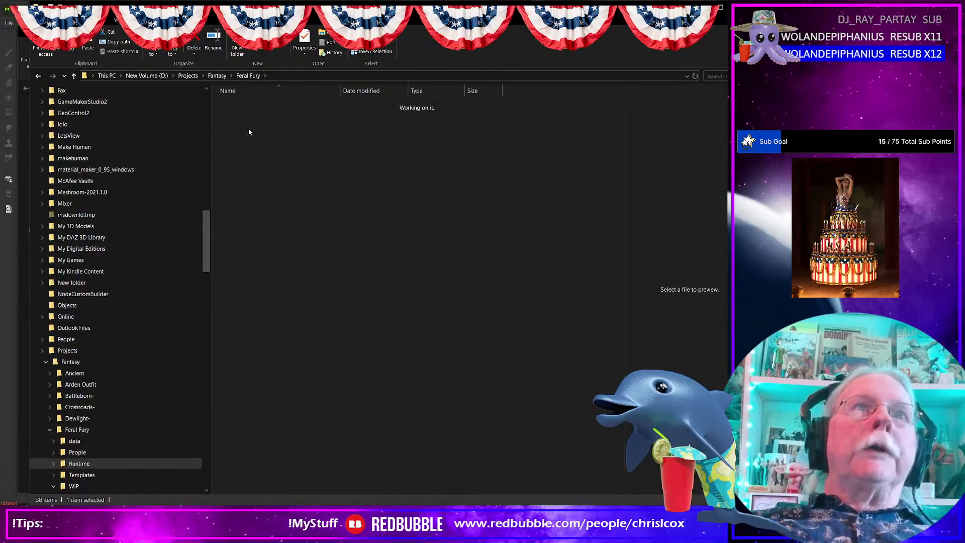
{"action": "double_click", "coordinate": [254, 105]}
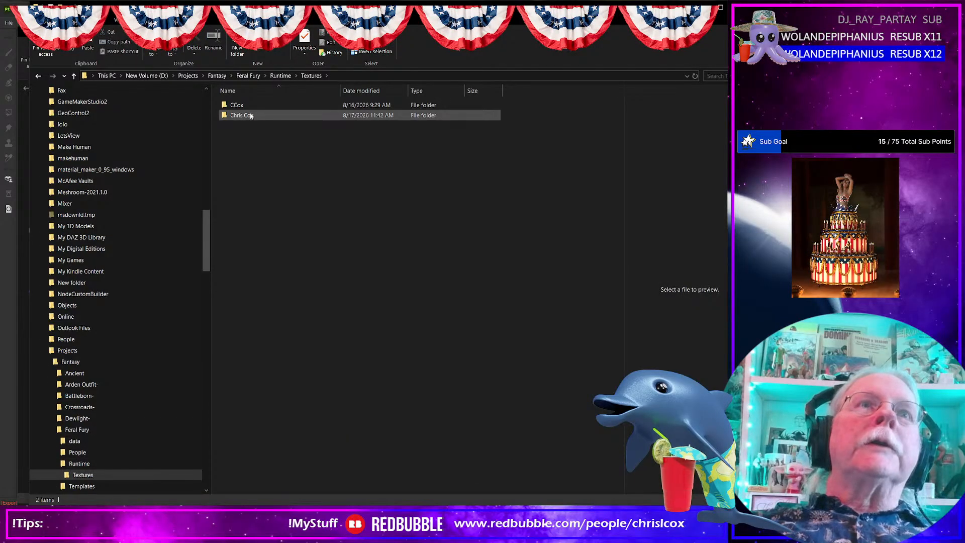
{"action": "double_click", "coordinate": [245, 115]}
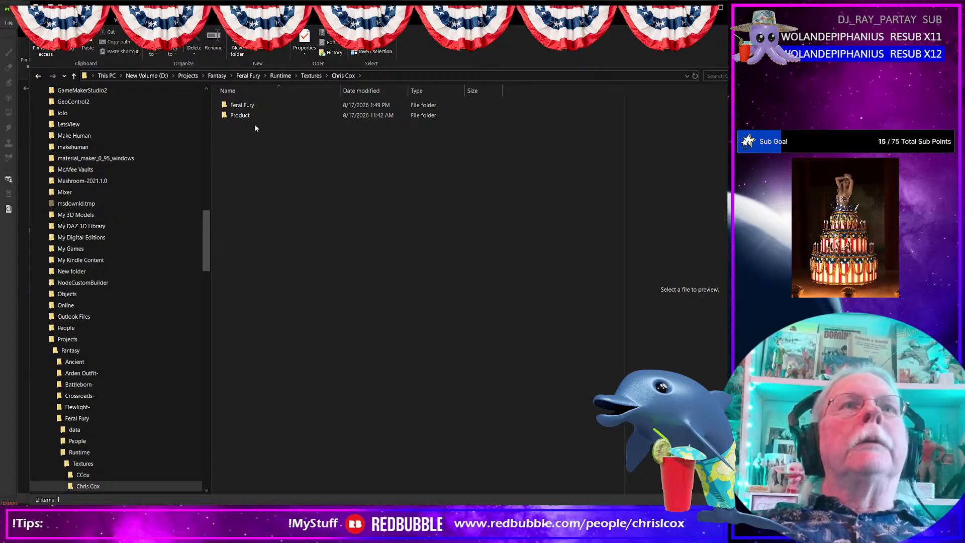
{"action": "scroll", "coordinate": [164, 304], "scroll_direction": "down", "scroll_amount": 3}
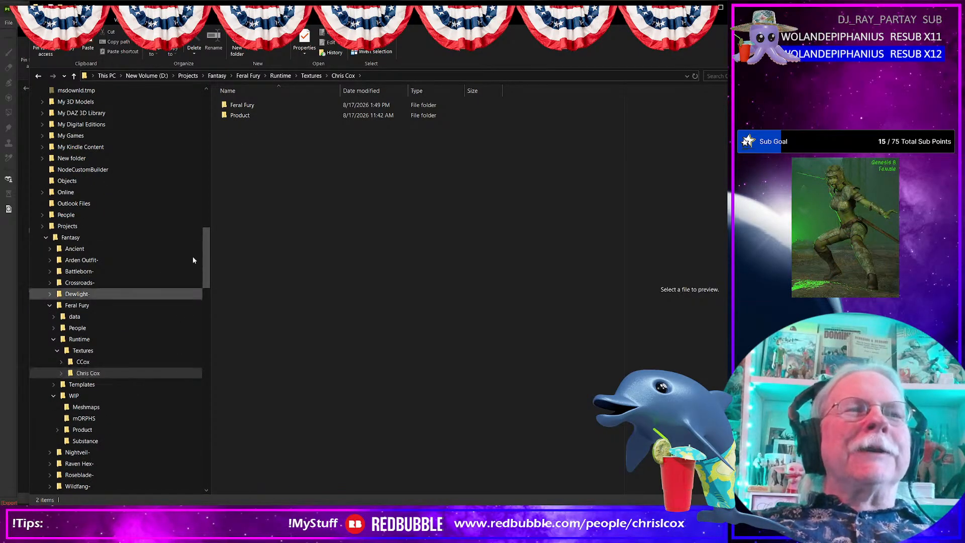
{"action": "double_click", "coordinate": [241, 116]}
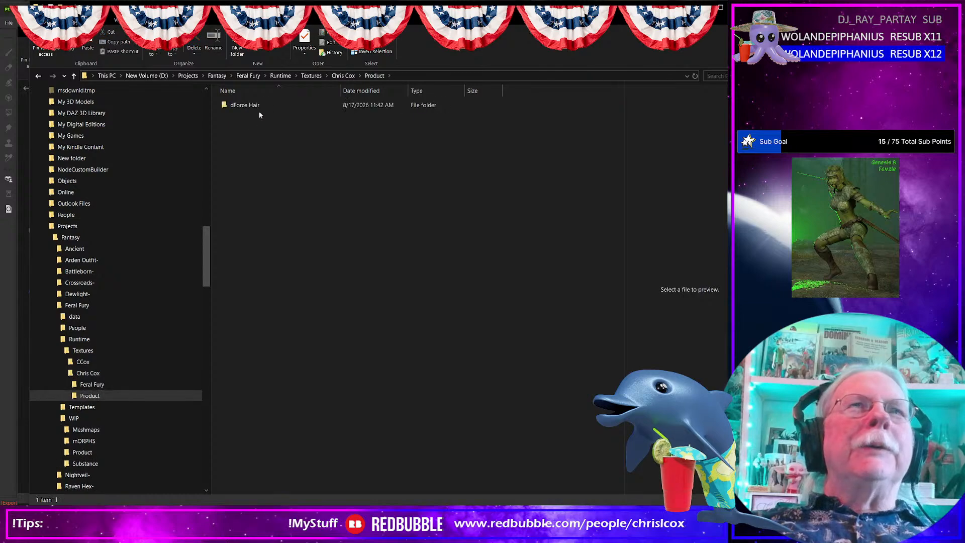
{"action": "left_click", "coordinate": [257, 107]}
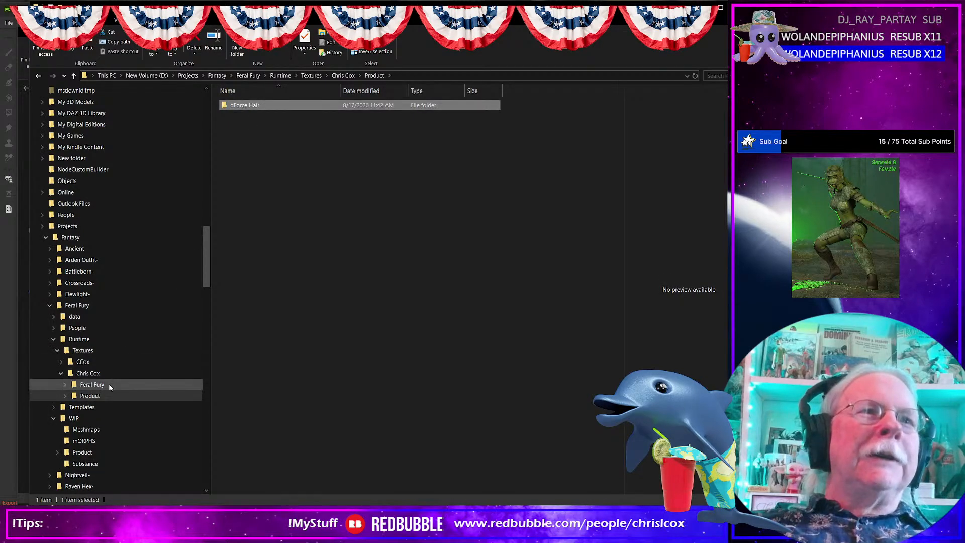
{"action": "left_click", "coordinate": [88, 373]}
- Create a folder named Feral Fury Axe inside the CCox > Feral Fury textures folder
{"action": "left_click", "coordinate": [83, 362]}
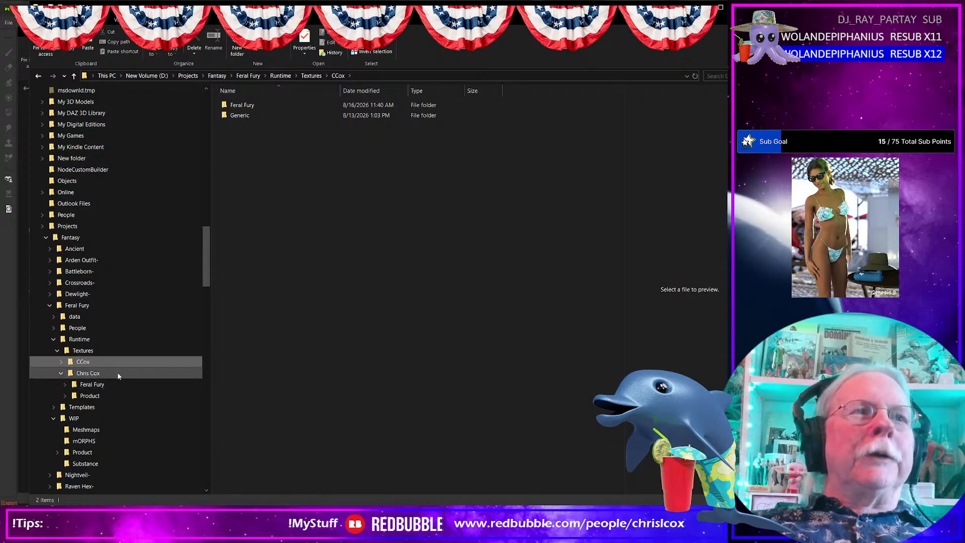
{"action": "double_click", "coordinate": [242, 105]}
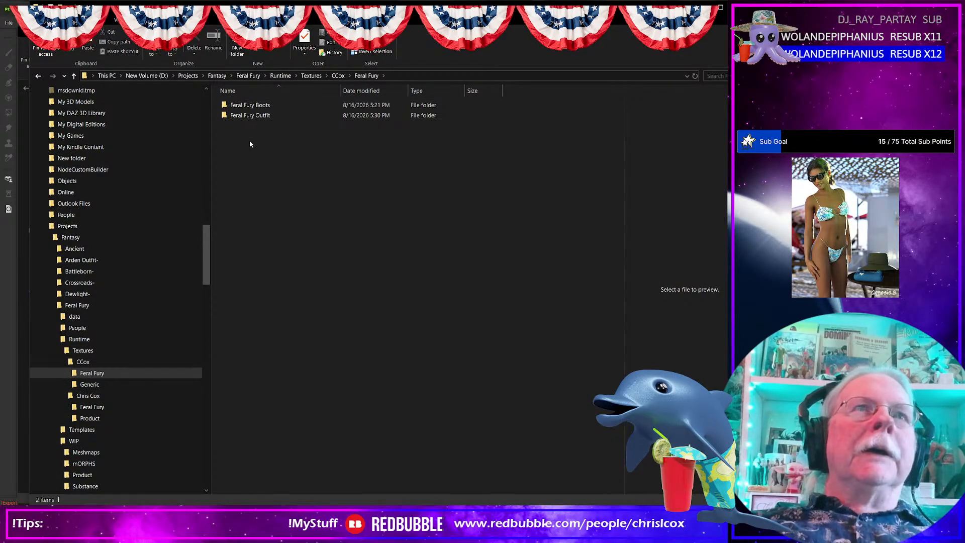
{"action": "right_click", "coordinate": [250, 144]}
{"action": "mouse_move", "coordinate": [380, 278]}
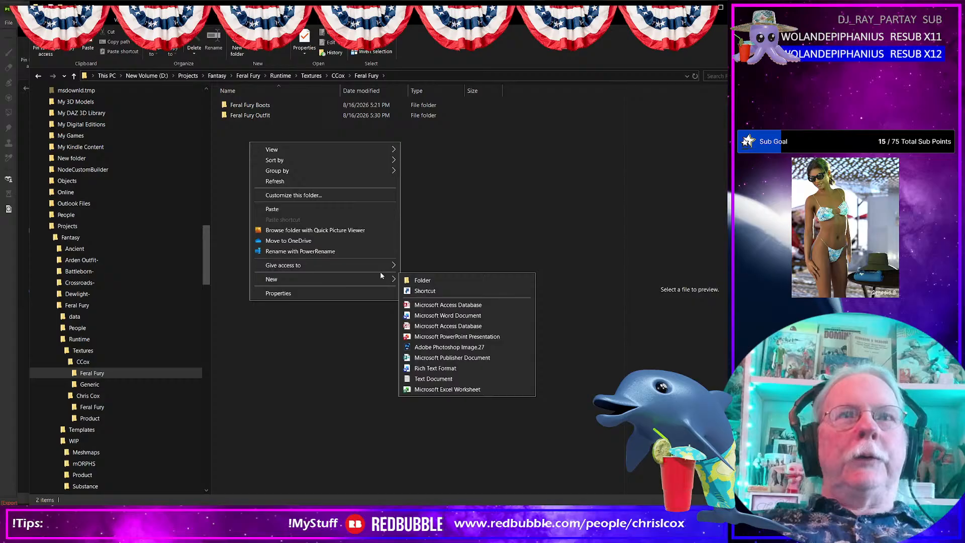
{"action": "left_click", "coordinate": [425, 281]}
{"action": "type", "text": "Fer"}
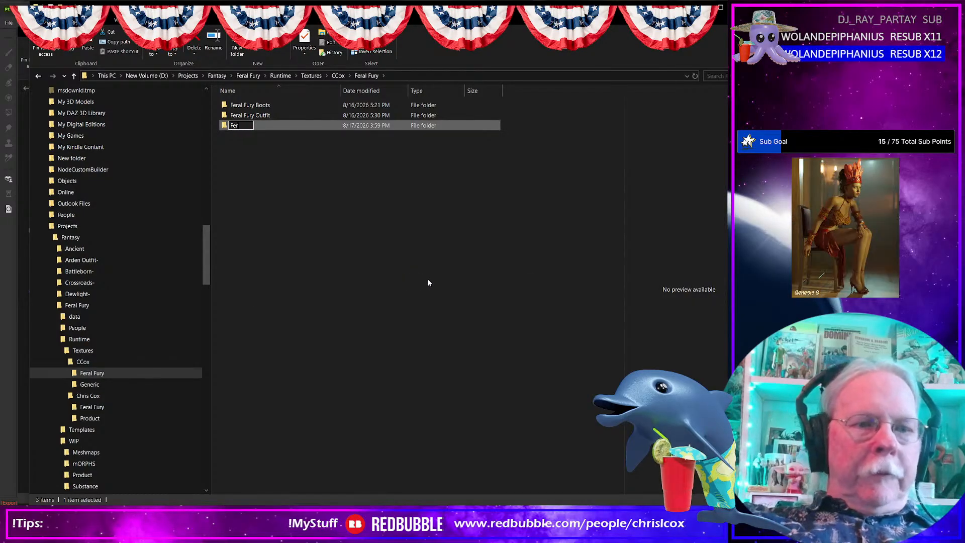
{"action": "type", "text": "al Fury Axe"}
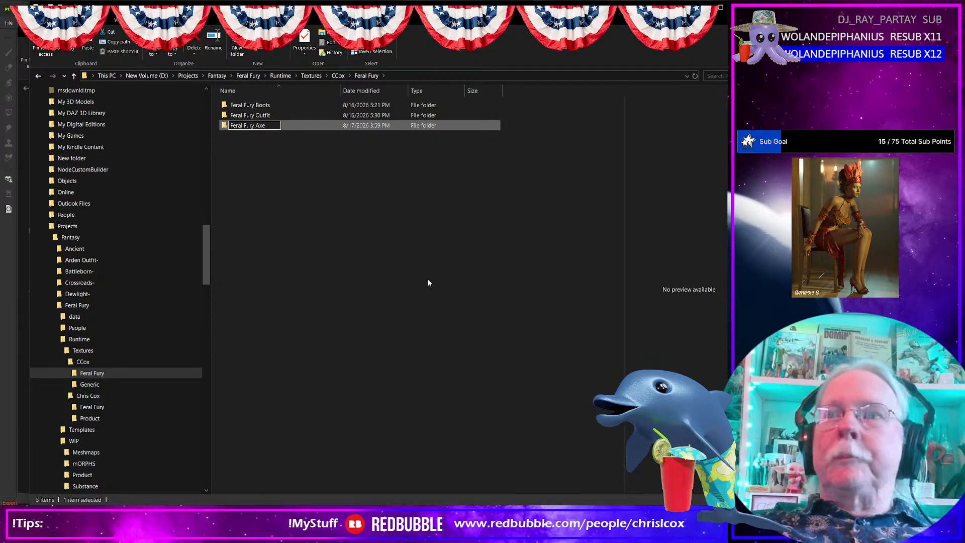
{"action": "key", "text": "Return"}
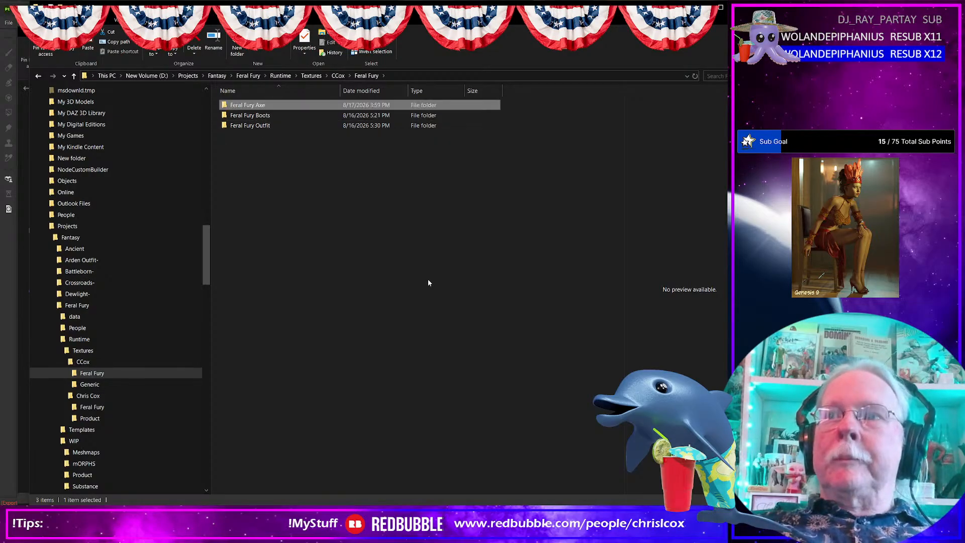
- Paste the five exported textures into the new Feral Fury Axe folder and switch to Daz Studio
{"action": "key", "text": "Return"}
{"action": "right_click", "coordinate": [252, 140]}
{"action": "left_click", "coordinate": [273, 206]}
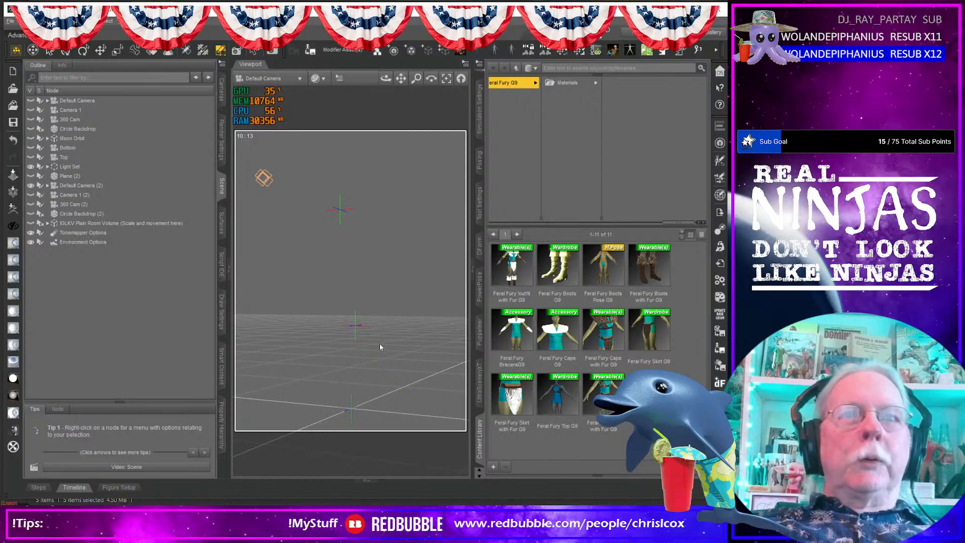
{"action": "scroll", "coordinate": [382, 350], "scroll_direction": "up", "scroll_amount": 1}
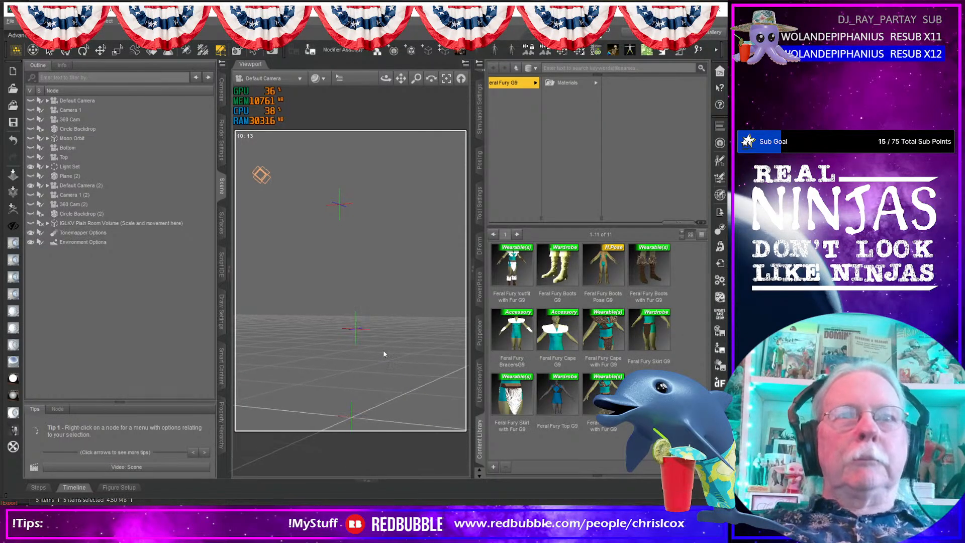
- Import Feral Fury Axe.obj from the project's WIP > Substance folder, accepting the current OBJ import options
{"action": "scroll", "coordinate": [384, 354], "scroll_direction": "down", "scroll_amount": 2}
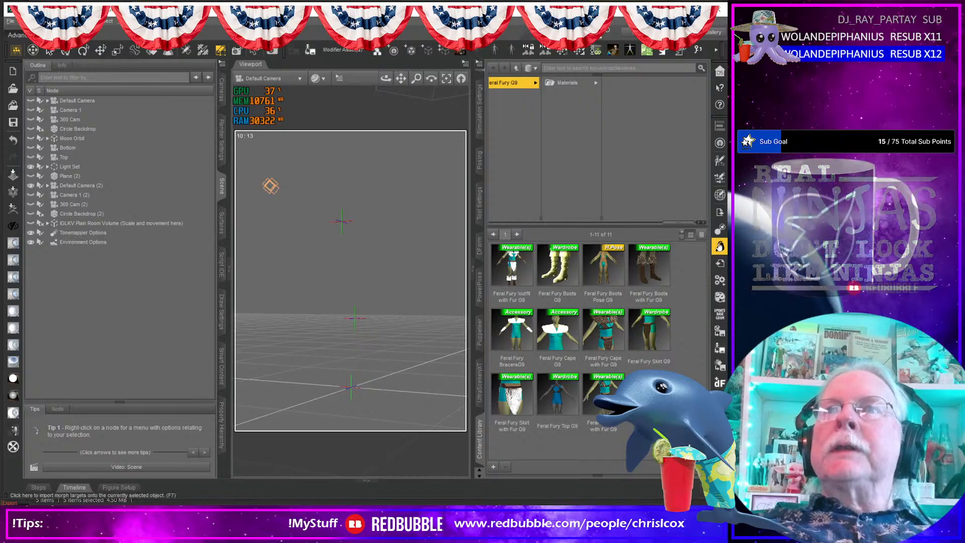
{"action": "left_click", "coordinate": [721, 264]}
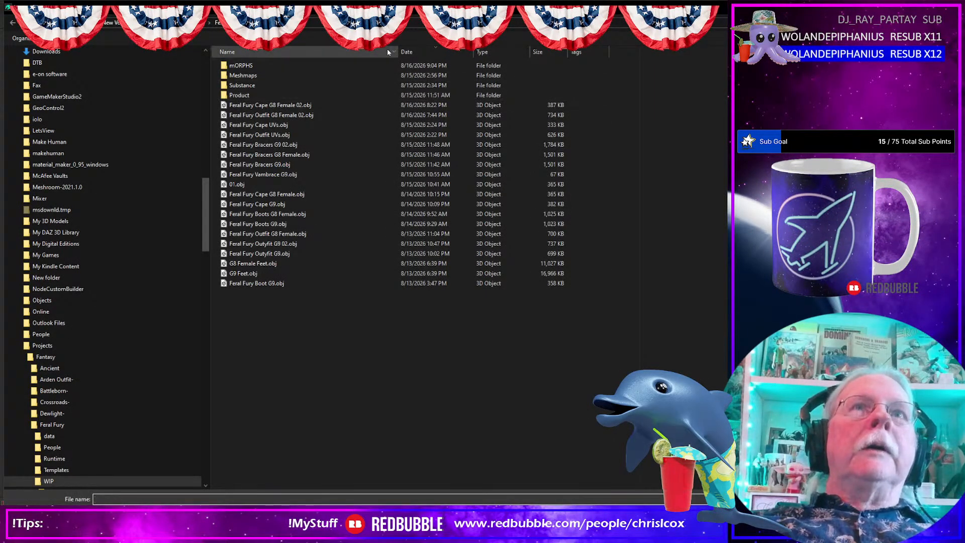
{"action": "left_click", "coordinate": [407, 54]}
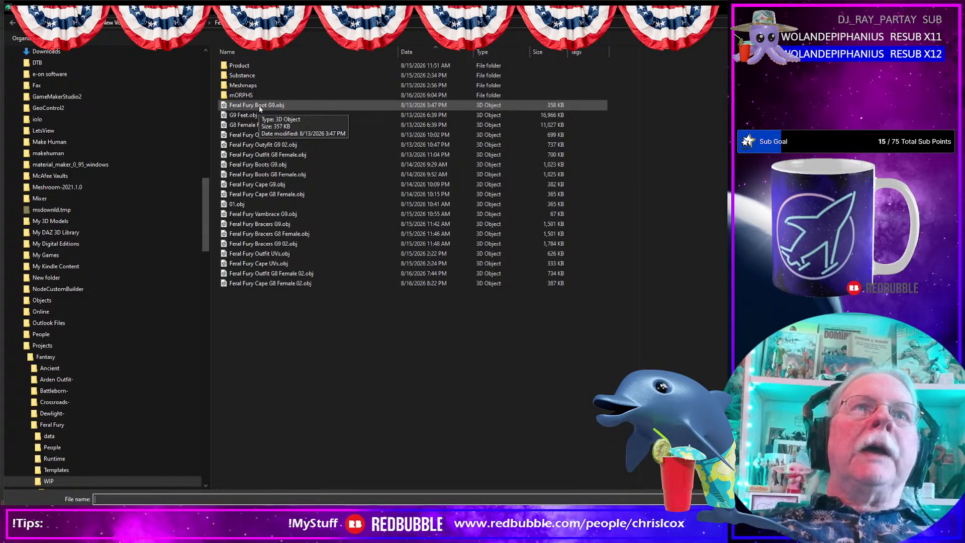
{"action": "double_click", "coordinate": [267, 76]}
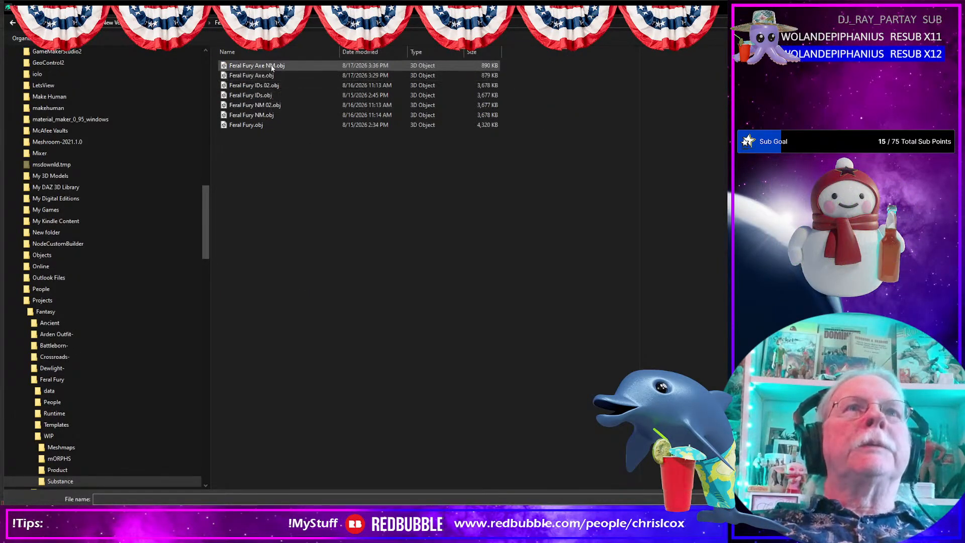
{"action": "double_click", "coordinate": [272, 76]}
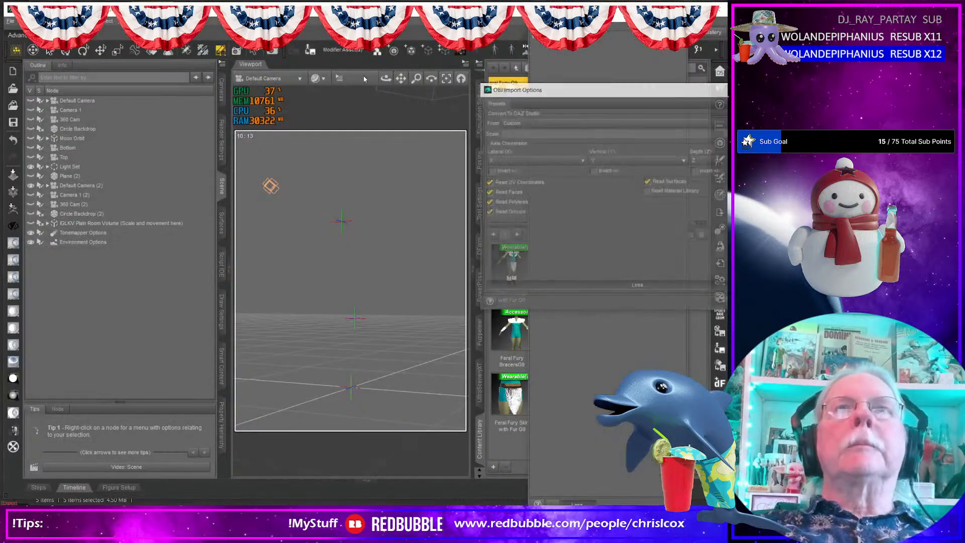
{"action": "key", "text": "Return"}
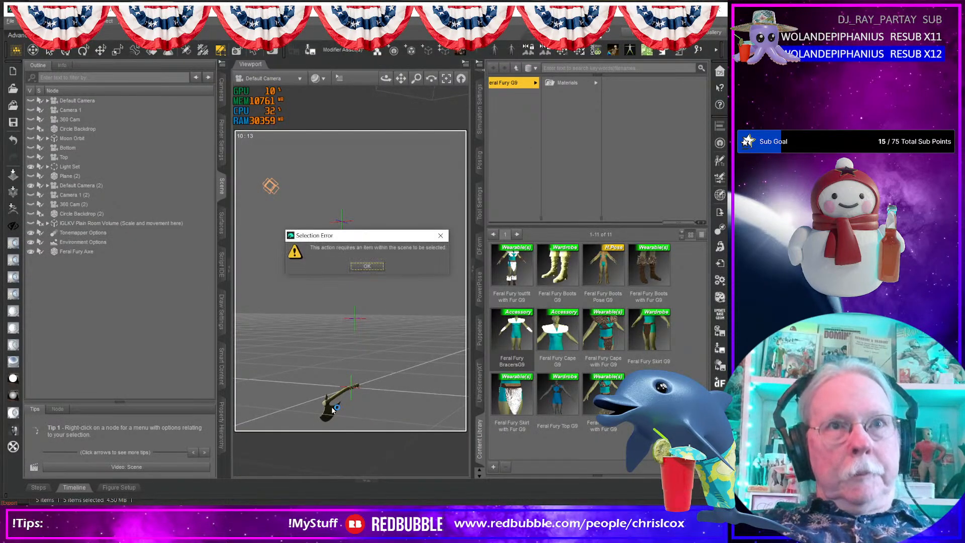
- Dismiss the selection error, then select the imported axe, move it to the floor and frame it in the viewport
{"action": "left_click", "coordinate": [367, 265]}
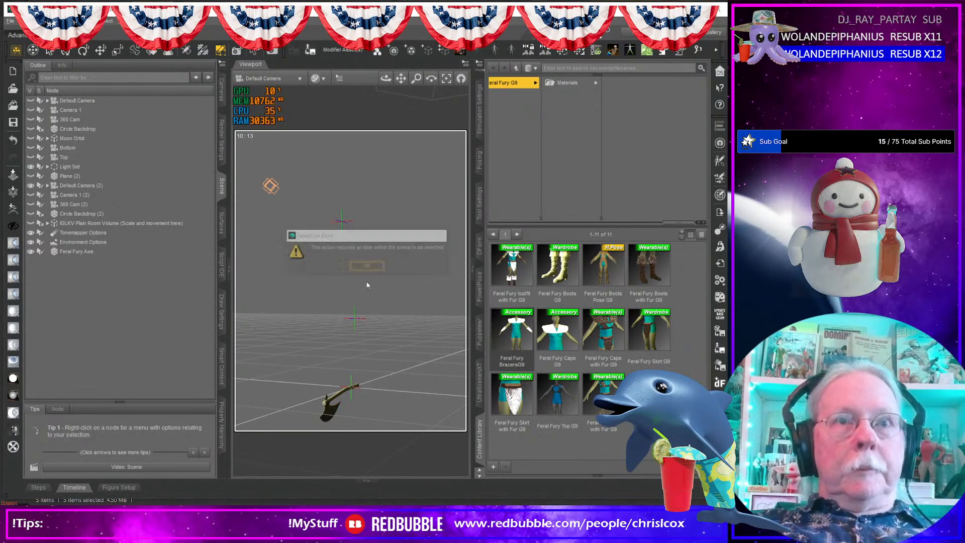
{"action": "left_click", "coordinate": [325, 404]}
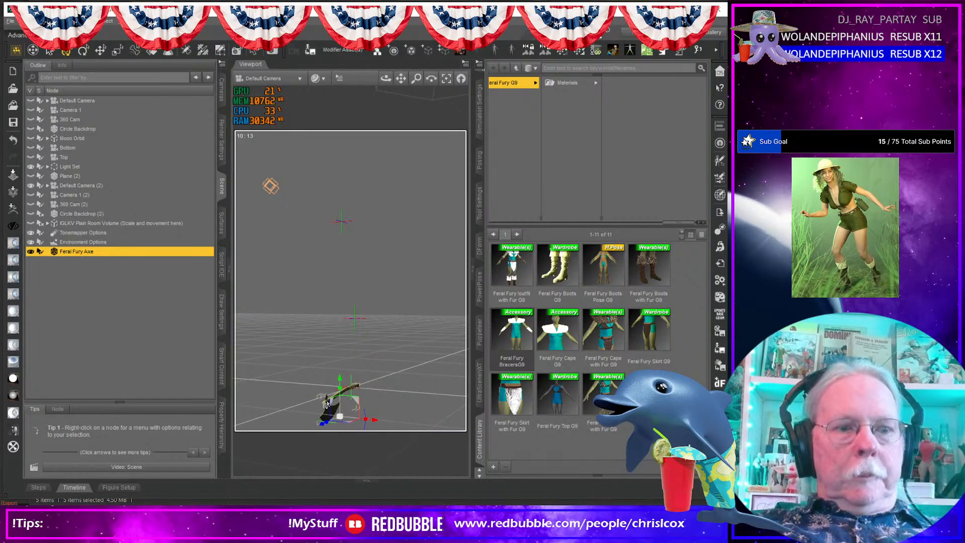
{"action": "key", "text": "ctrl+d"}
{"action": "key", "text": "ctrl+f"}
{"action": "left_click_drag", "start_coordinate": [327, 394], "coordinate": [292, 315], "text": "ctrl+alt"}
{"action": "right_click_drag", "start_coordinate": [303, 293], "coordinate": [268, 296], "text": "ctrl+alt"}
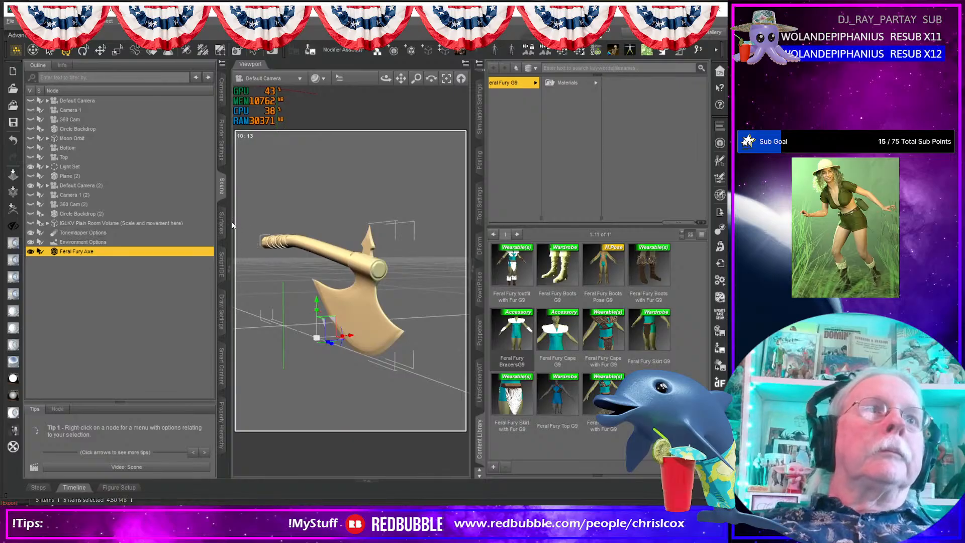
- Apply the CCox Base Shader II preset to all surfaces of the Feral Fury Axe
{"action": "left_click", "coordinate": [222, 223]}
{"action": "left_click", "coordinate": [53, 116]}
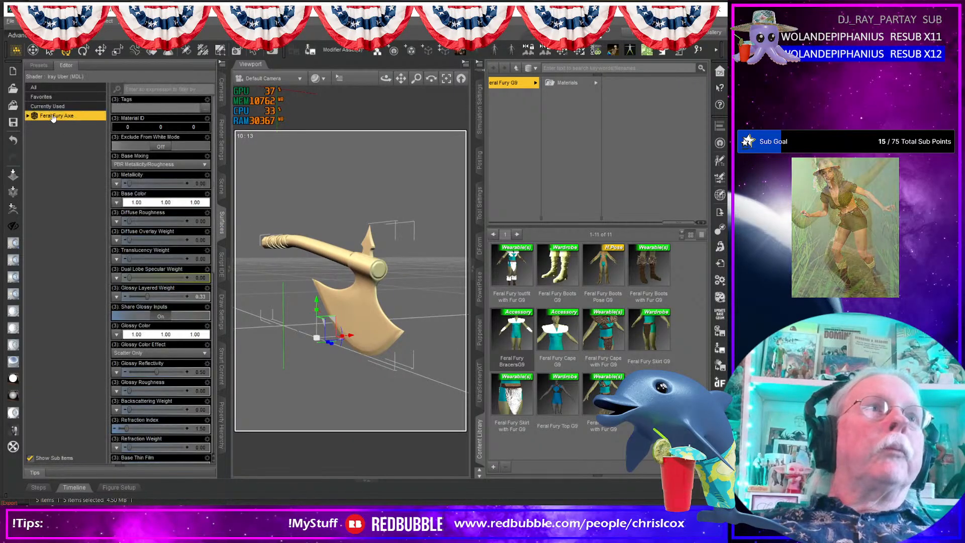
{"action": "left_click", "coordinate": [150, 20]}
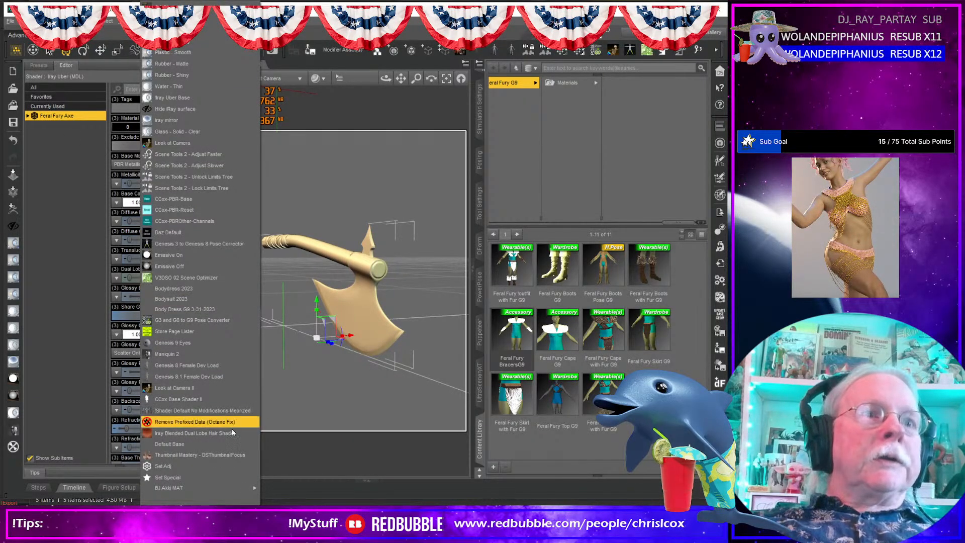
{"action": "left_click", "coordinate": [190, 400]}
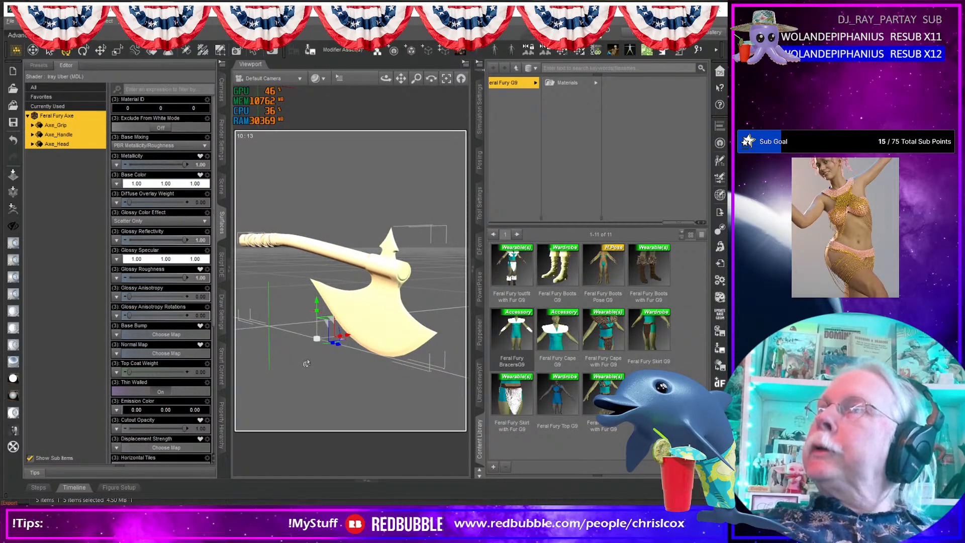
- From the Feral Fury Axe texture folder, assign the BaseColor map to Base Color and the Metallic map to Metallicity
{"action": "key", "text": "alt+Tab"}
{"action": "left_click_drag", "start_coordinate": [352, 6], "coordinate": [629, 32]}
{"action": "left_click", "coordinate": [572, 206]}
{"action": "left_click", "coordinate": [546, 127]}
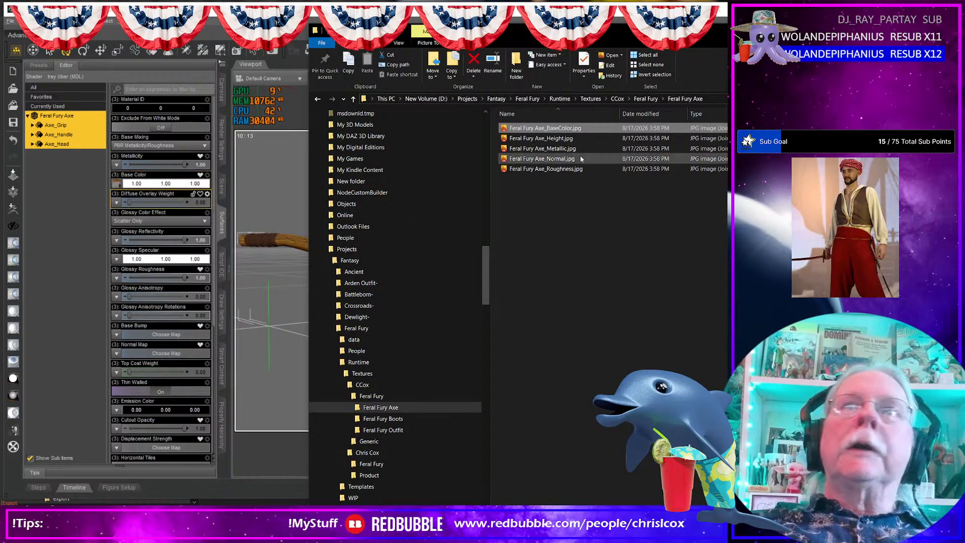
{"action": "left_click_drag", "start_coordinate": [543, 148], "coordinate": [119, 164]}
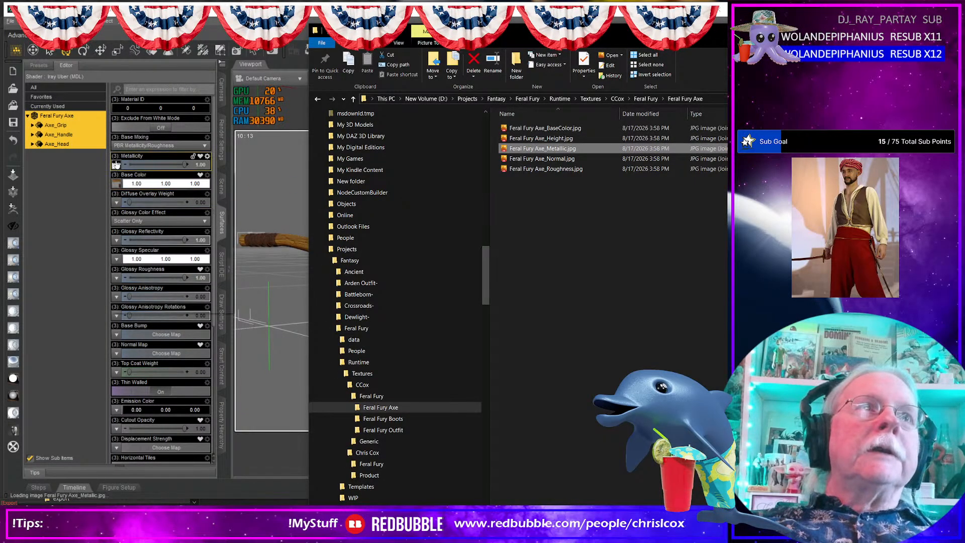
- Assign the axe's Roughness map to Glossy Roughness, its Height map to Base Bump and its Normal map to Normal Map
{"action": "left_click_drag", "start_coordinate": [556, 170], "coordinate": [108, 262]}
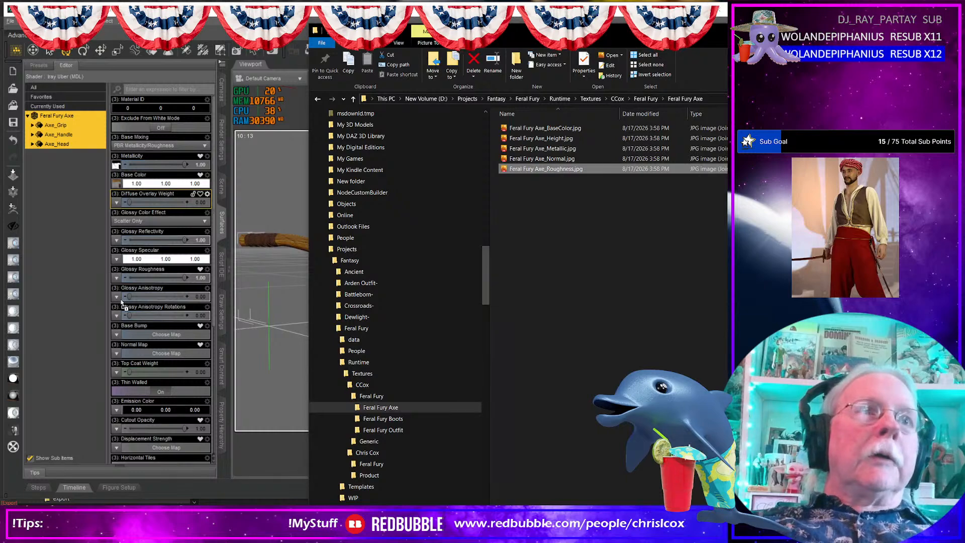
{"action": "left_click_drag", "start_coordinate": [121, 301], "coordinate": [119, 279]}
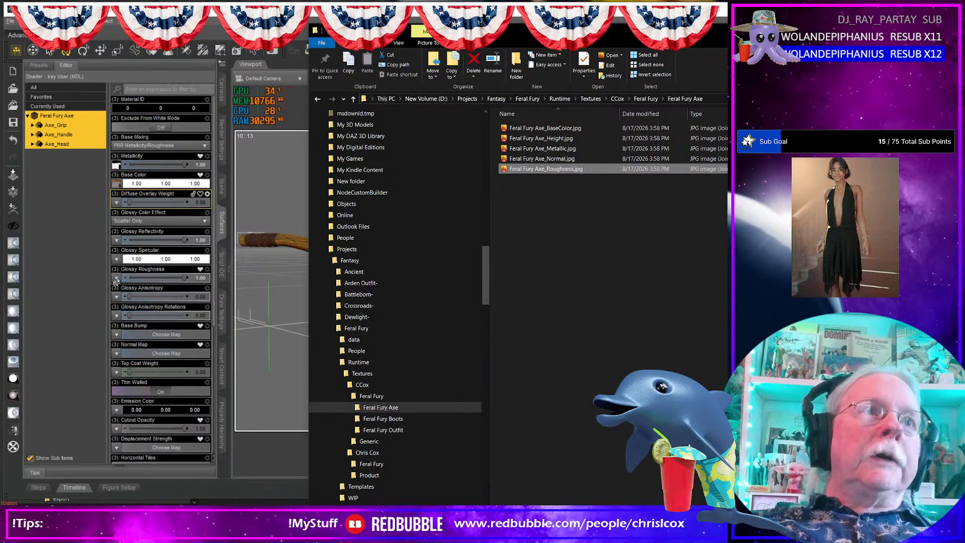
{"action": "left_click_drag", "start_coordinate": [558, 139], "coordinate": [117, 334]}
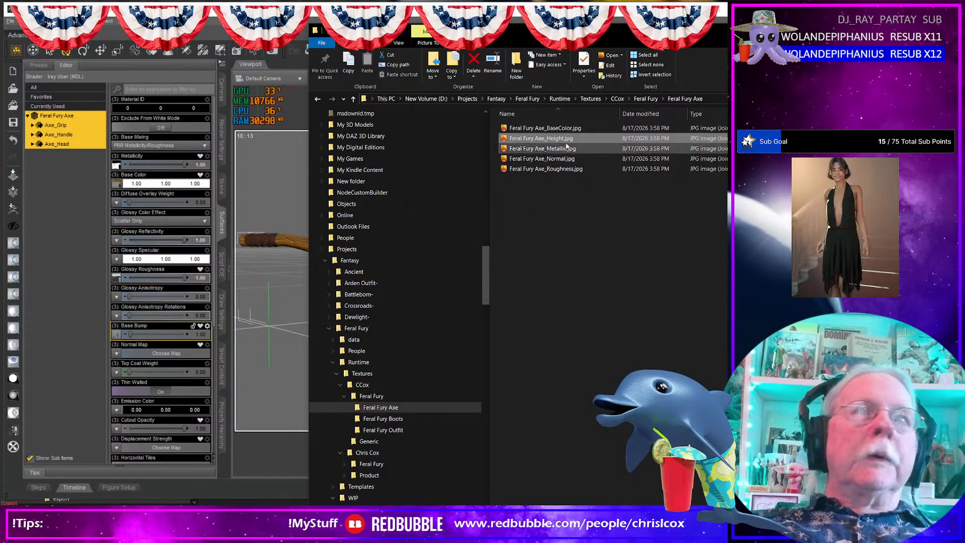
{"action": "left_click_drag", "start_coordinate": [549, 159], "coordinate": [260, 258]}
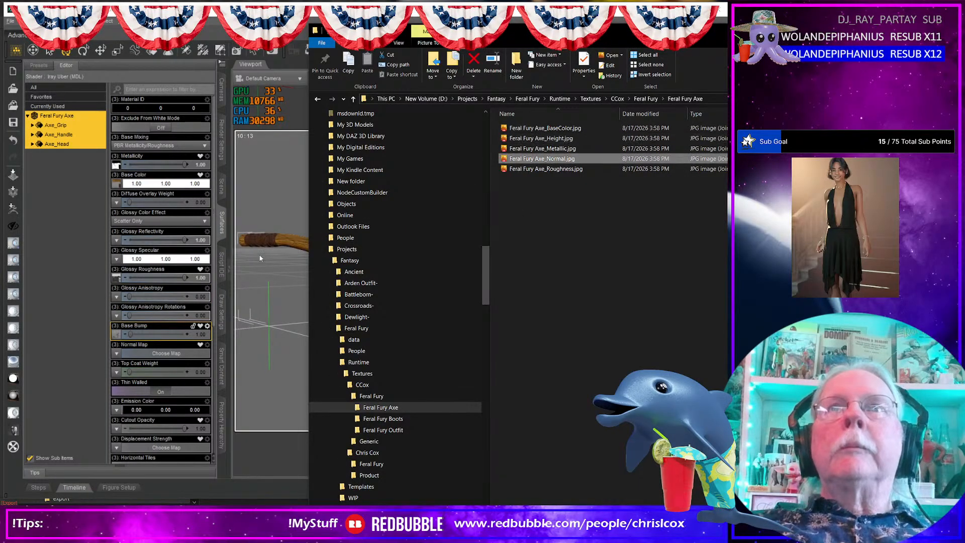
{"action": "left_click_drag", "start_coordinate": [124, 341], "coordinate": [117, 355]}
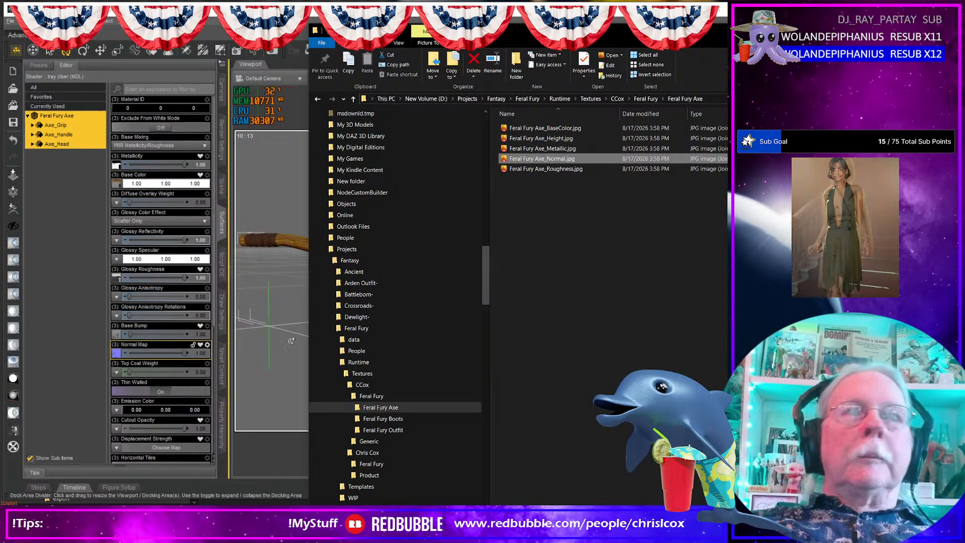
{"action": "left_click", "coordinate": [296, 322]}
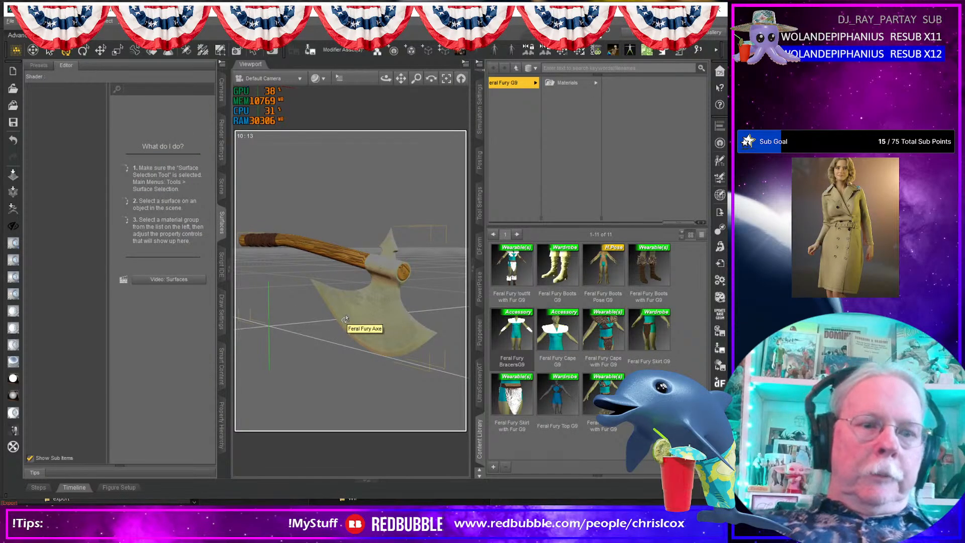
- Render the textured axe in an enlarged render window, examine the engraved blade and close the render
{"action": "key", "text": "ctrl+r"}
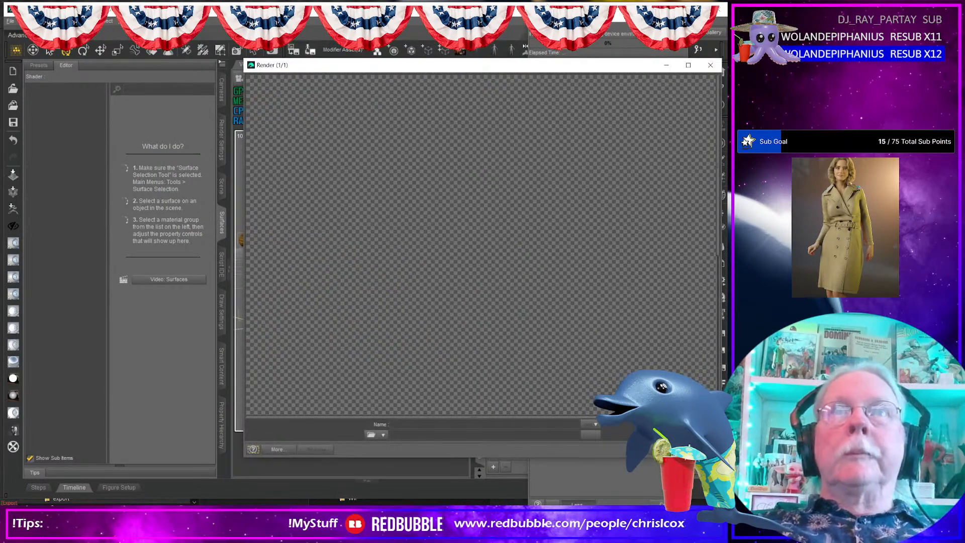
{"action": "left_click_drag", "start_coordinate": [537, 66], "coordinate": [335, 13]}
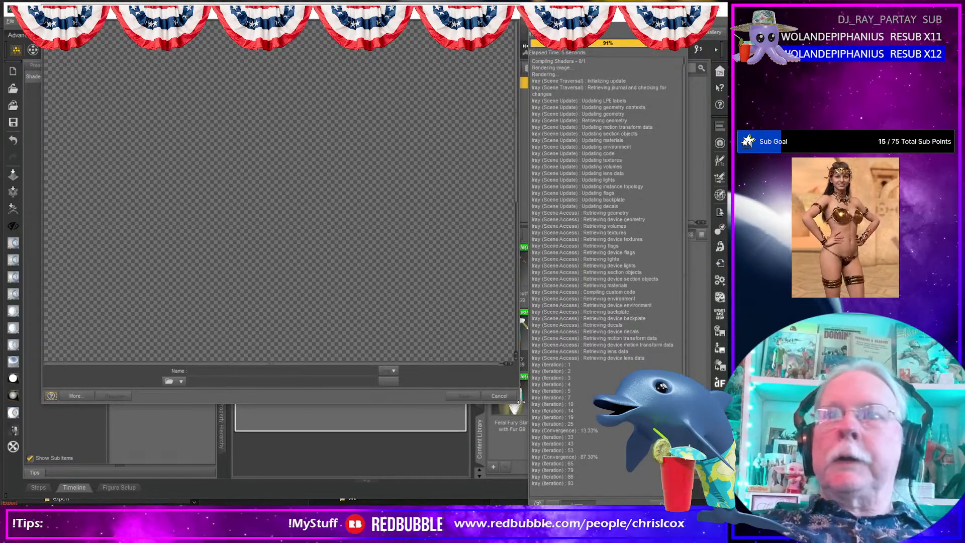
{"action": "left_click_drag", "start_coordinate": [520, 404], "coordinate": [653, 403]}
{"action": "scroll", "coordinate": [552, 336], "scroll_direction": "down", "scroll_amount": 1}
{"action": "scroll", "coordinate": [552, 336], "scroll_direction": "down", "scroll_amount": 4}
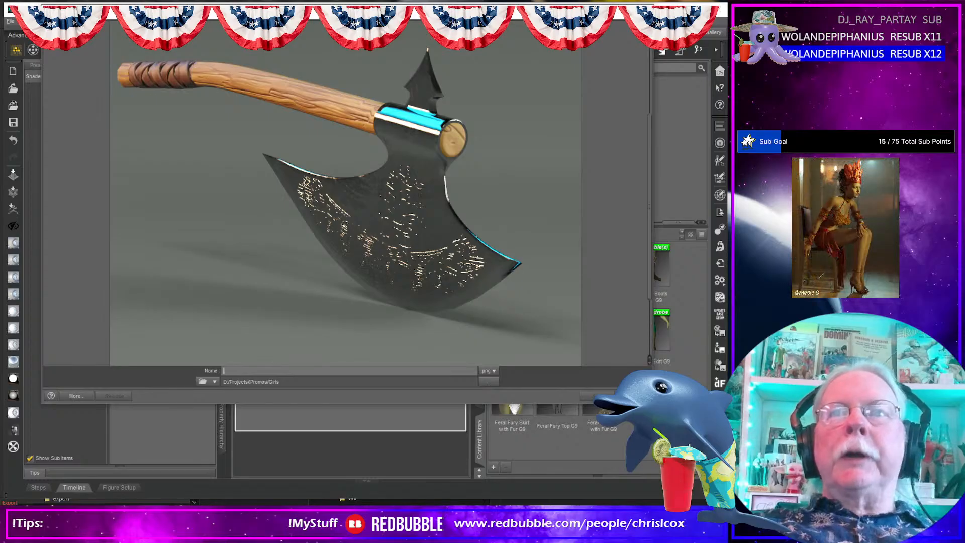
{"action": "left_click", "coordinate": [632, 396]}
- Load the Feral Fury outfit with Fur G9 into the scene and raise the axe beside its skirt
{"action": "left_click_drag", "start_coordinate": [352, 332], "coordinate": [479, 338], "text": "ctrl+alt"}
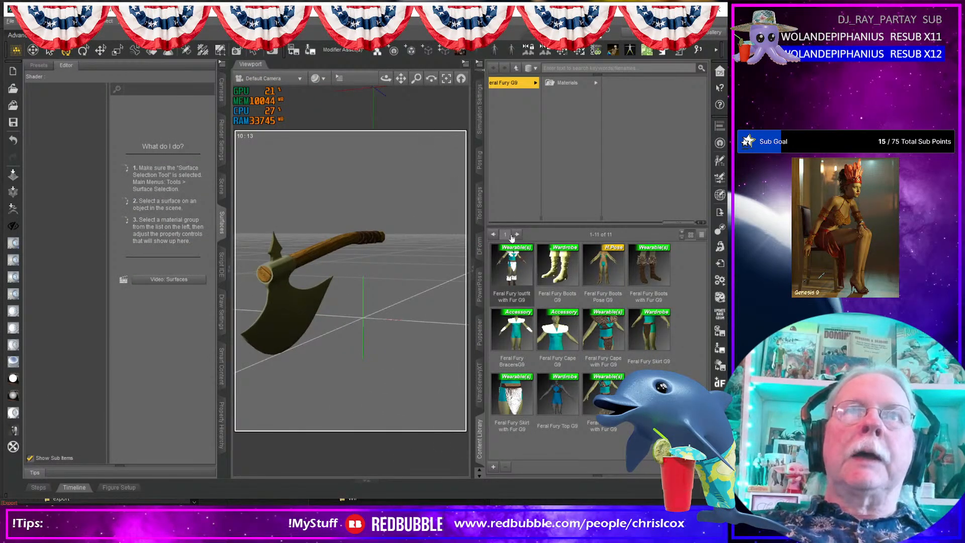
{"action": "double_click", "coordinate": [512, 267]}
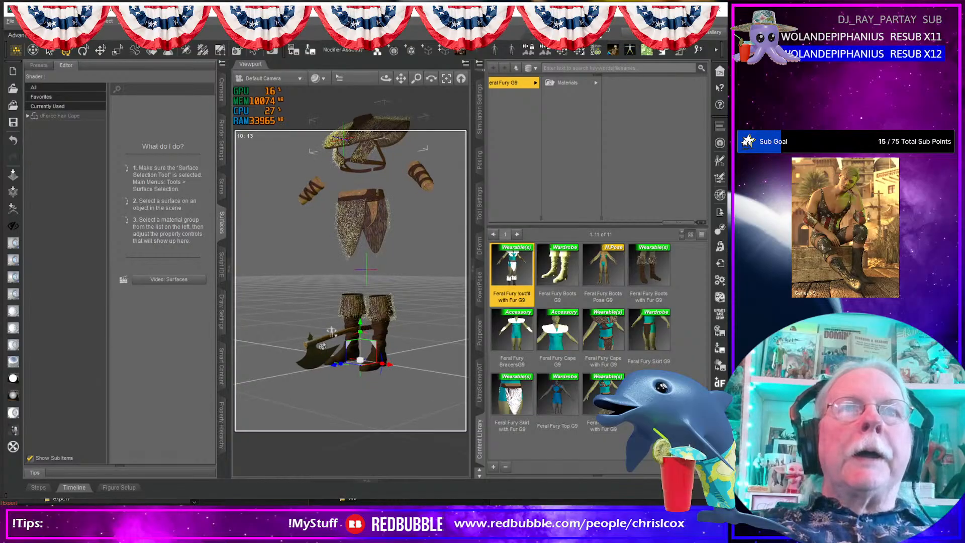
{"action": "left_click", "coordinate": [308, 358]}
{"action": "left_click_drag", "start_coordinate": [347, 355], "coordinate": [347, 275]}
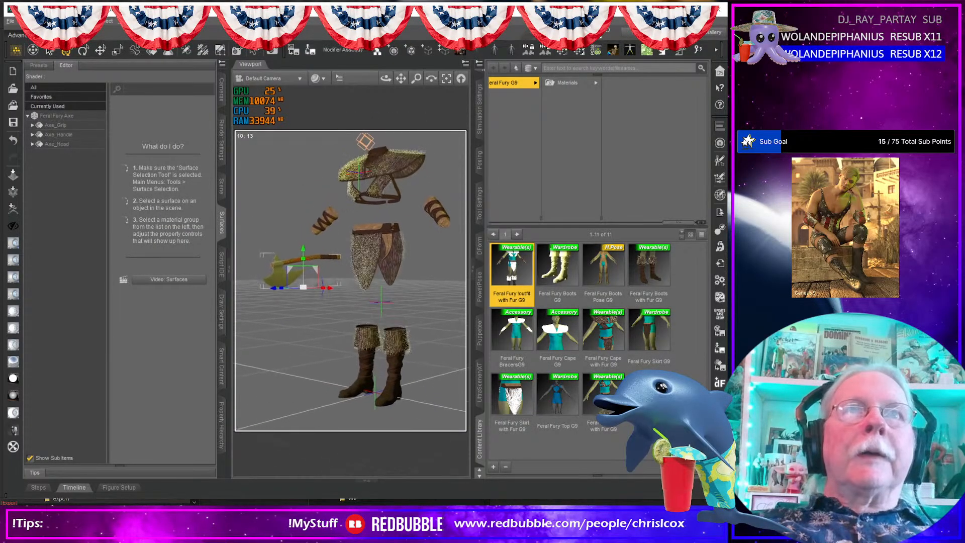
- Render the full outfit with the axe and examine the image from the cape down to the boots
{"action": "key", "text": "ctrl+r"}
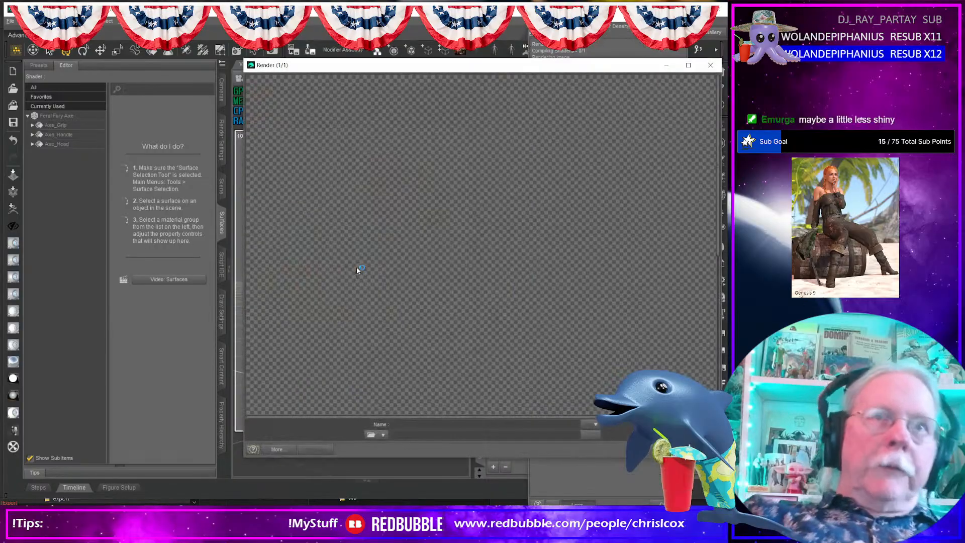
{"action": "left_click_drag", "start_coordinate": [431, 66], "coordinate": [258, 19]}
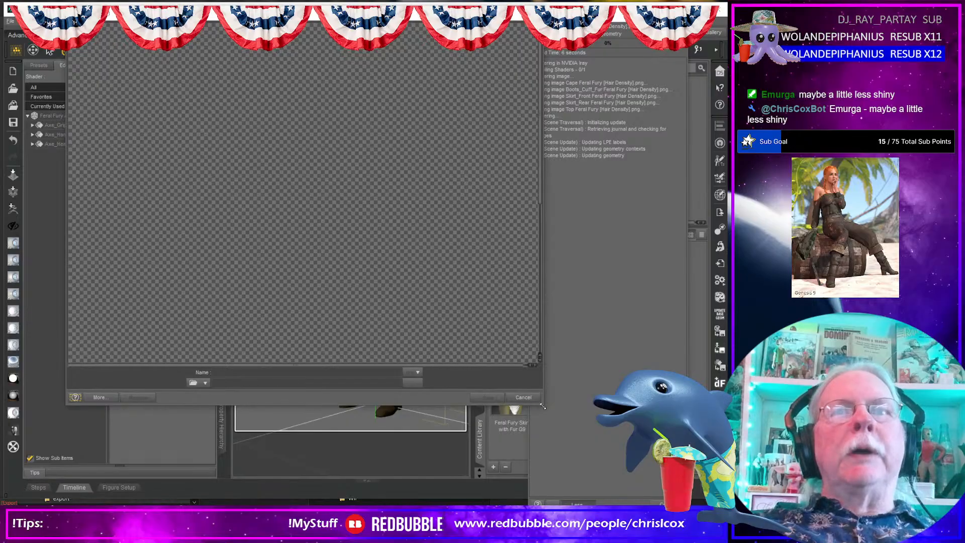
{"action": "left_click_drag", "start_coordinate": [538, 408], "coordinate": [602, 489]}
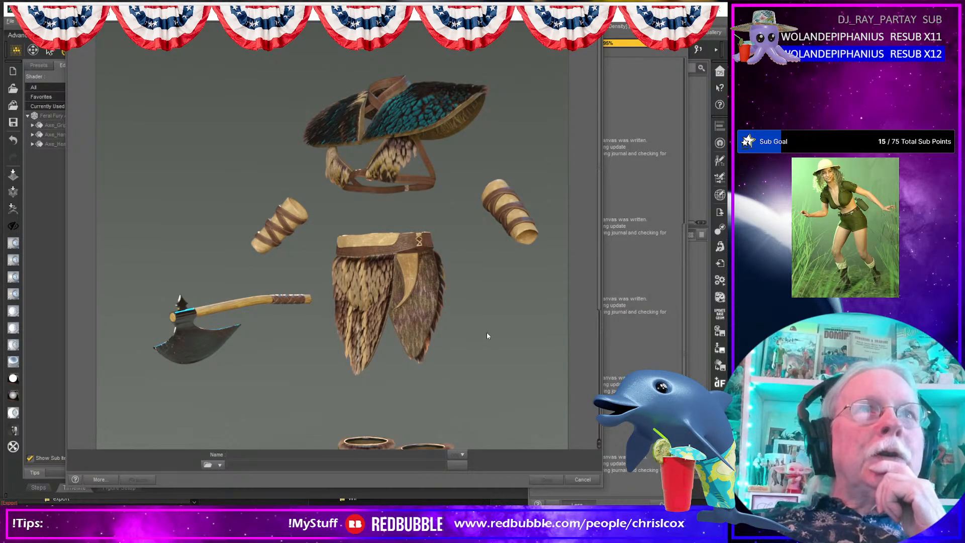
{"action": "scroll", "coordinate": [487, 335], "scroll_direction": "down", "scroll_amount": 4}
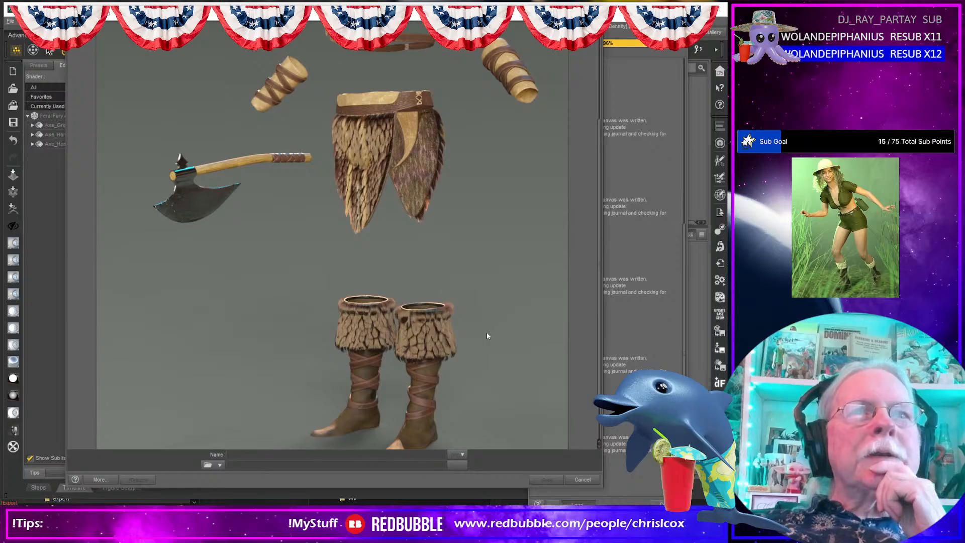
{"action": "scroll", "coordinate": [488, 335], "scroll_direction": "up", "scroll_amount": 4}
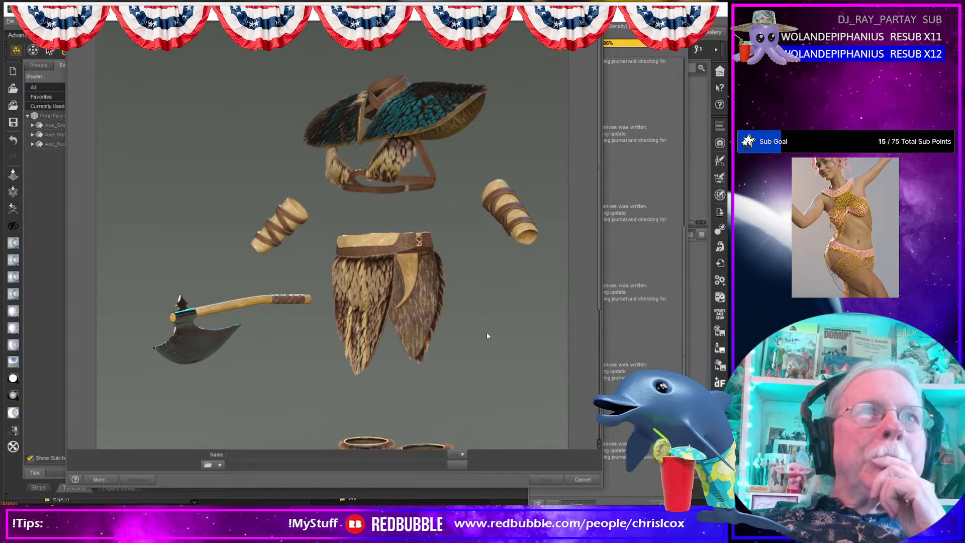
{"action": "scroll", "coordinate": [486, 335], "scroll_direction": "down", "scroll_amount": 5}
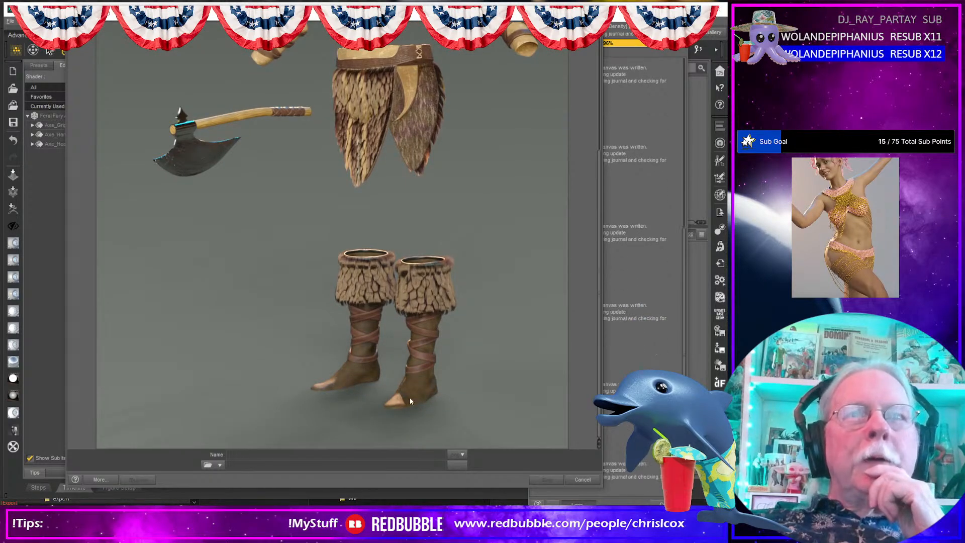
{"action": "scroll", "coordinate": [445, 400], "scroll_direction": "up", "scroll_amount": 1}
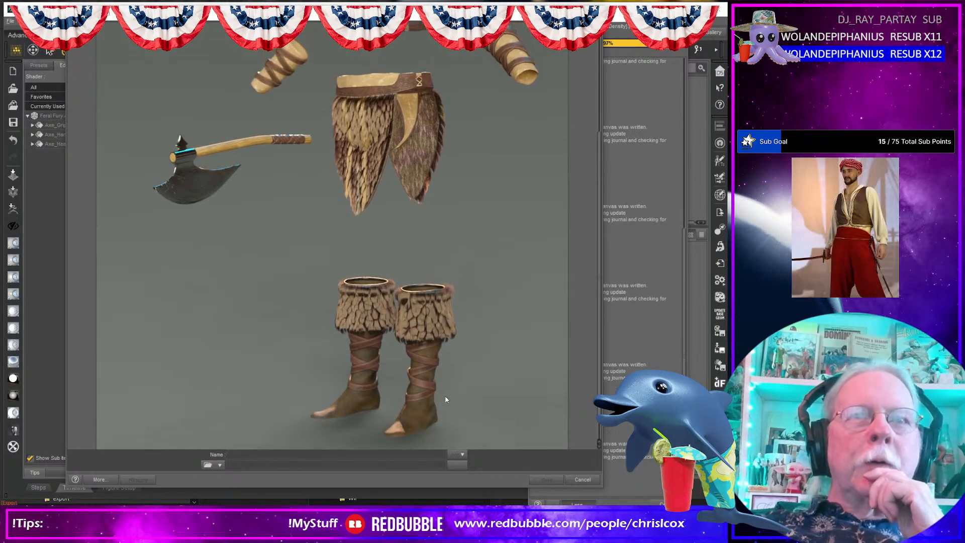
{"action": "scroll", "coordinate": [446, 400], "scroll_direction": "up", "scroll_amount": 5}
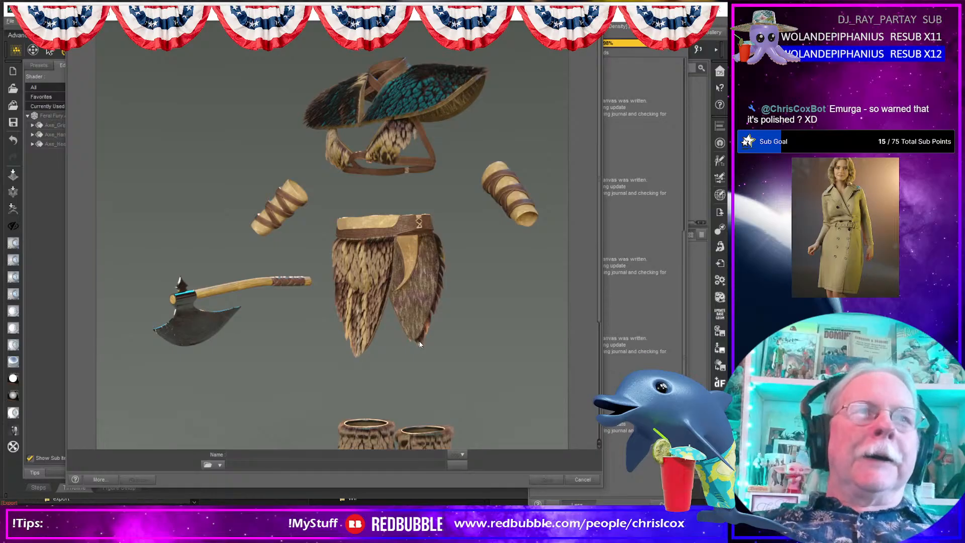
{"action": "scroll", "coordinate": [420, 344], "scroll_direction": "down", "scroll_amount": 5}
{"action": "scroll", "coordinate": [421, 344], "scroll_direction": "up", "scroll_amount": 5}
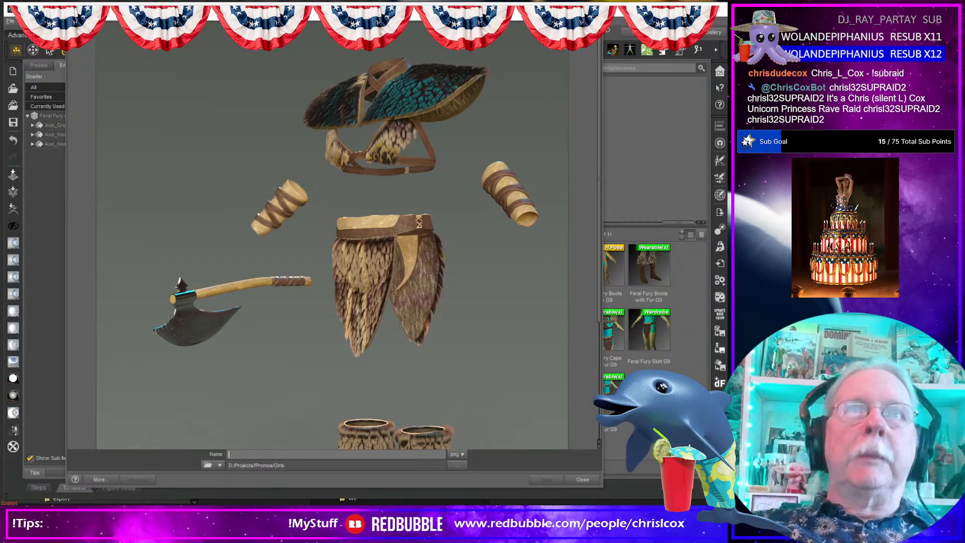
- Compare the rendered axe with the outfit's cape, bracers, fur skirt and boots, and close the render without saving it
{"action": "scroll", "coordinate": [452, 289], "scroll_direction": "down", "scroll_amount": 4}
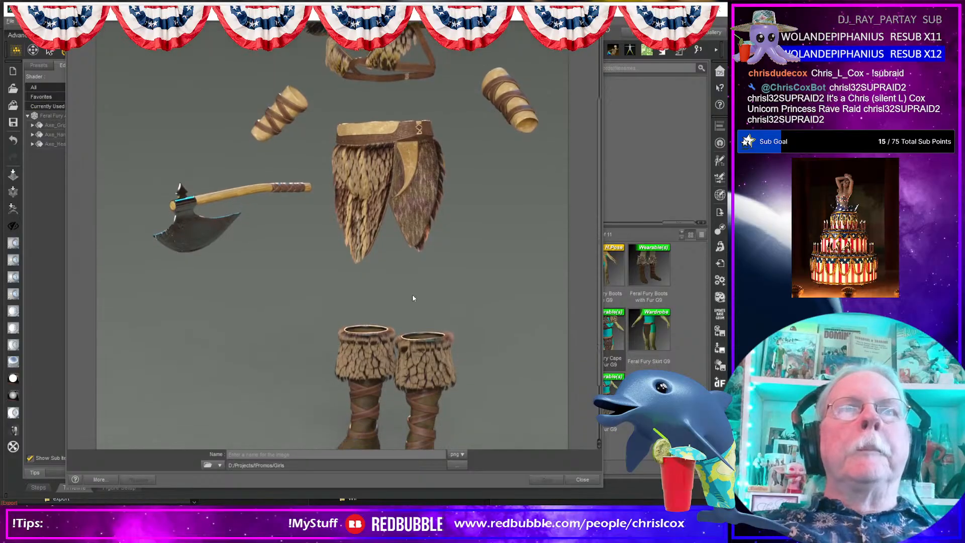
{"action": "scroll", "coordinate": [413, 298], "scroll_direction": "up", "scroll_amount": 4}
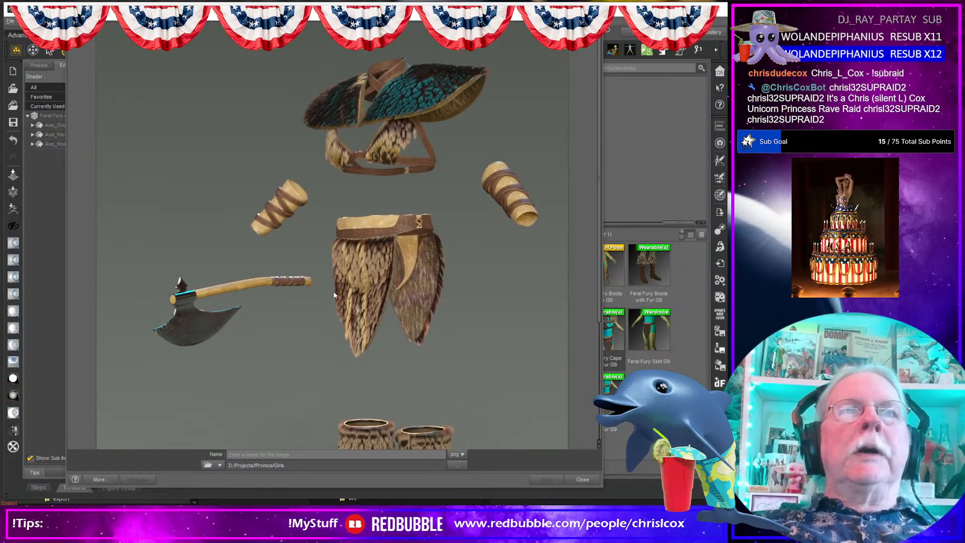
{"action": "scroll", "coordinate": [415, 310], "scroll_direction": "down", "scroll_amount": 2}
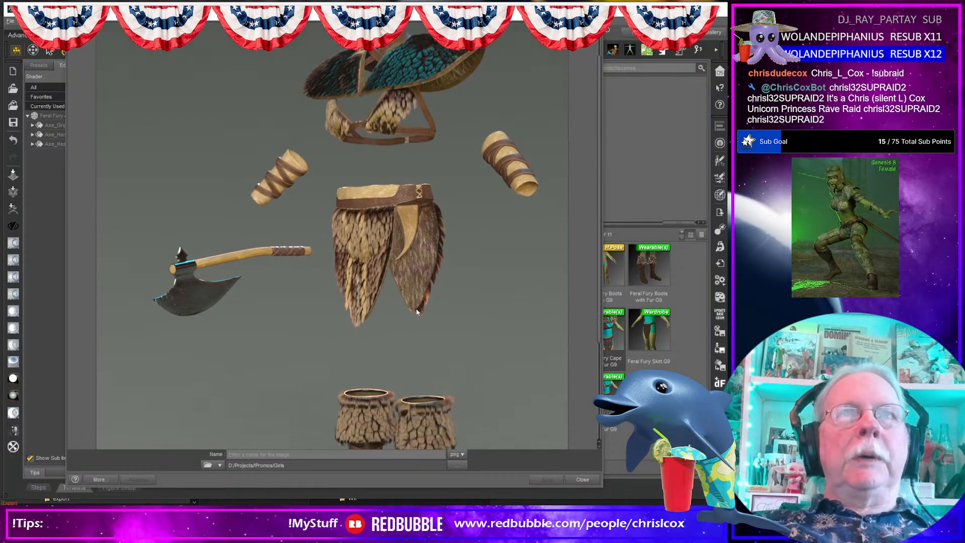
{"action": "scroll", "coordinate": [417, 312], "scroll_direction": "down", "scroll_amount": 1}
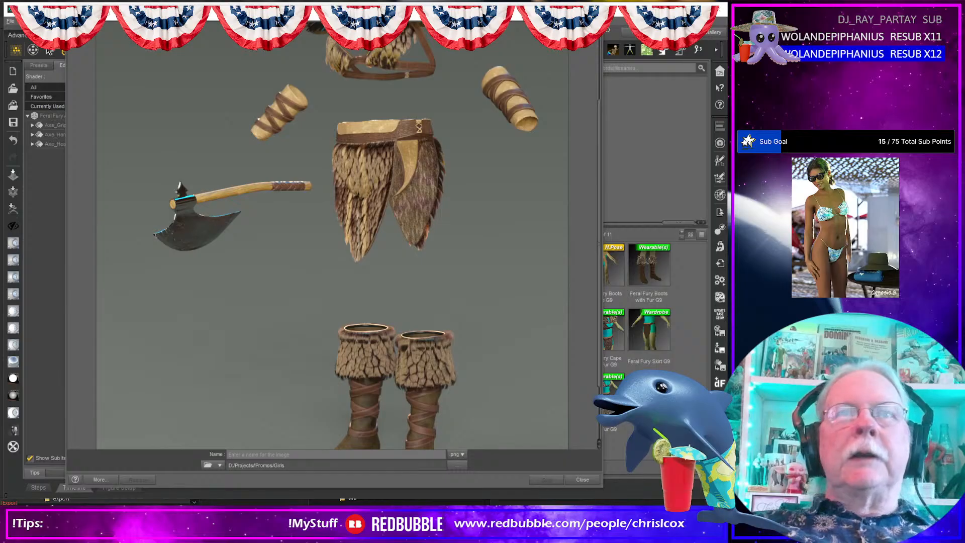
{"action": "scroll", "coordinate": [394, 295], "scroll_direction": "up", "scroll_amount": 3}
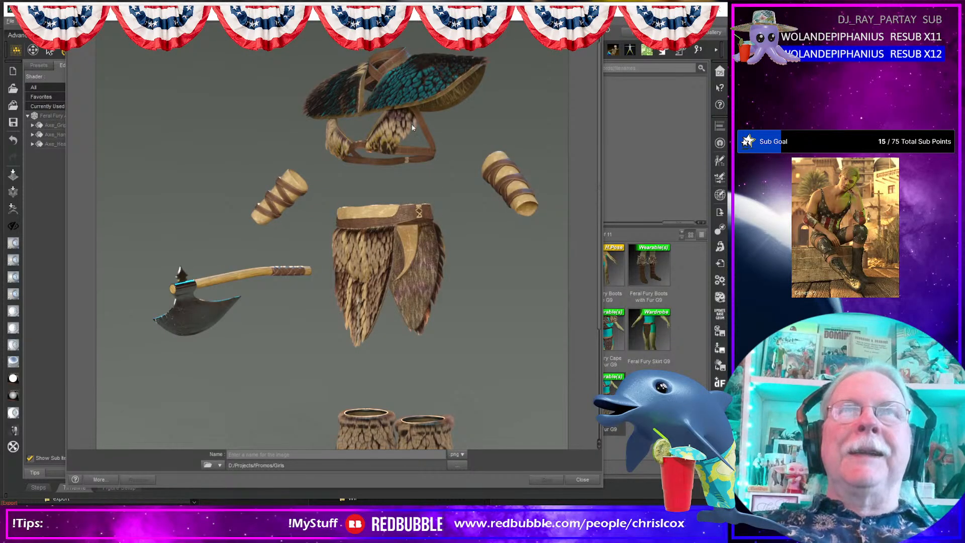
{"action": "scroll", "coordinate": [405, 118], "scroll_direction": "up", "scroll_amount": 2}
{"action": "scroll", "coordinate": [406, 118], "scroll_direction": "down", "scroll_amount": 8}
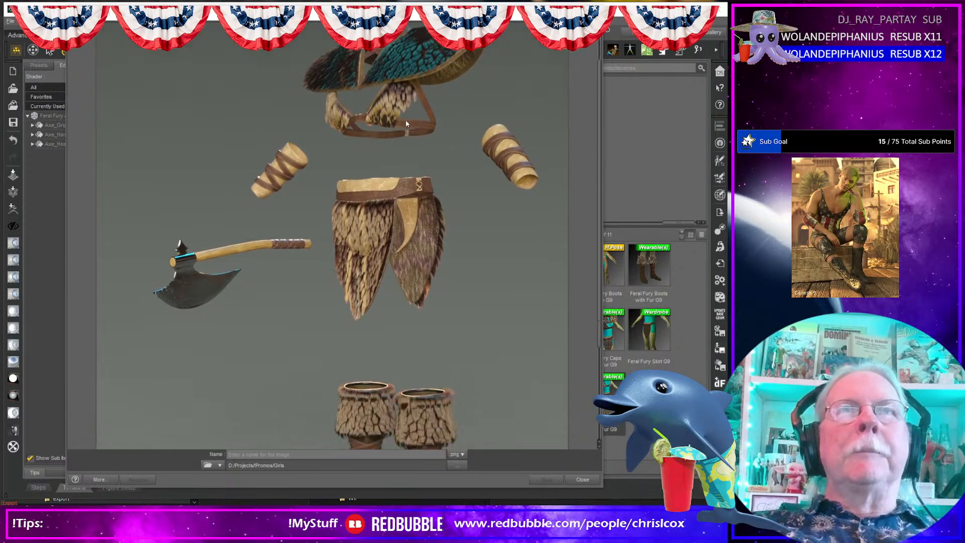
{"action": "scroll", "coordinate": [408, 194], "scroll_direction": "up", "scroll_amount": 6}
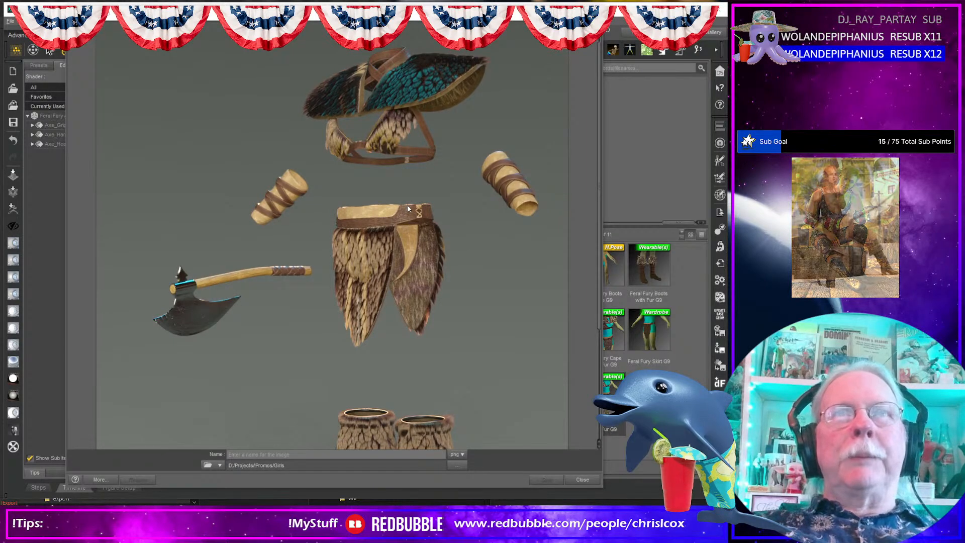
{"action": "scroll", "coordinate": [409, 209], "scroll_direction": "down", "scroll_amount": 6}
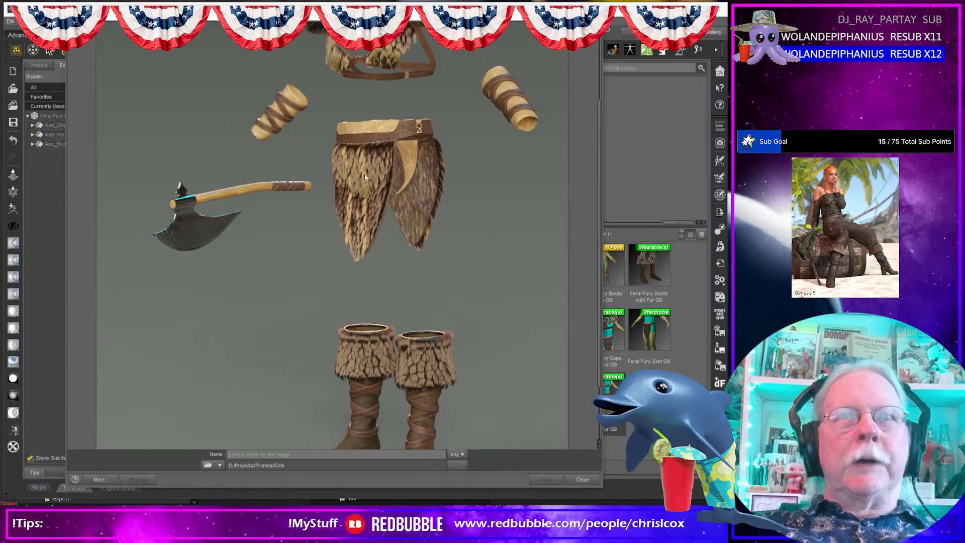
{"action": "scroll", "coordinate": [407, 270], "scroll_direction": "up", "scroll_amount": 4}
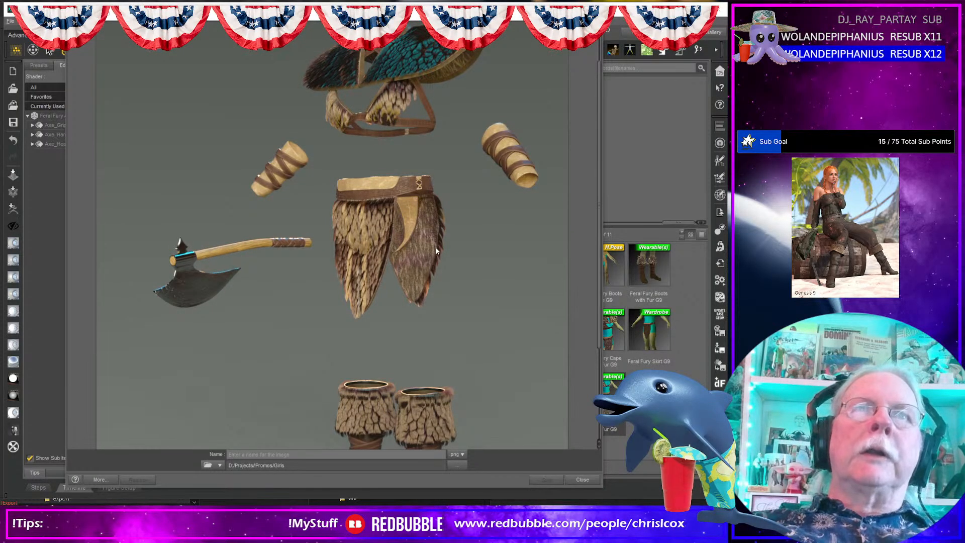
{"action": "scroll", "coordinate": [436, 250], "scroll_direction": "up", "scroll_amount": 2}
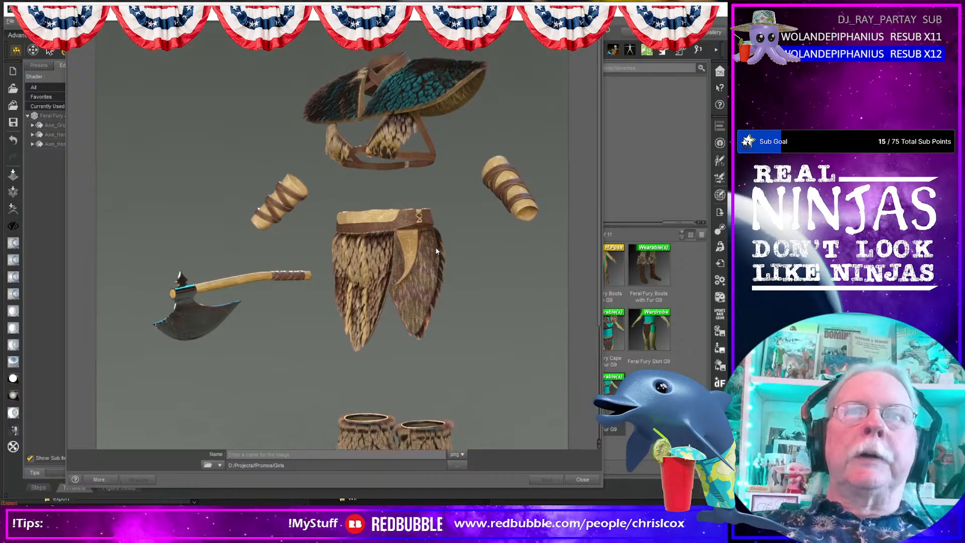
{"action": "scroll", "coordinate": [437, 251], "scroll_direction": "up", "scroll_amount": 2}
{"action": "scroll", "coordinate": [436, 252], "scroll_direction": "down", "scroll_amount": 4}
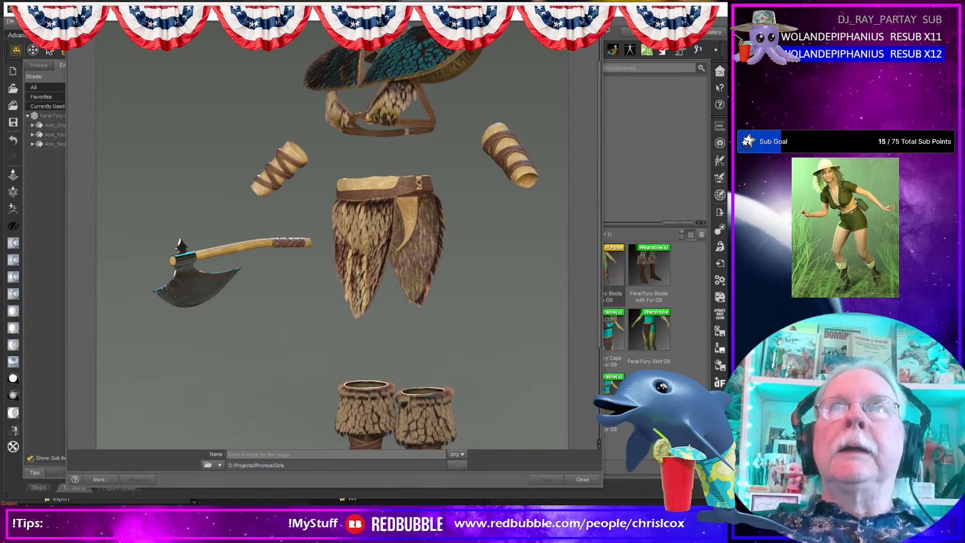
{"action": "key", "text": "Escape"}
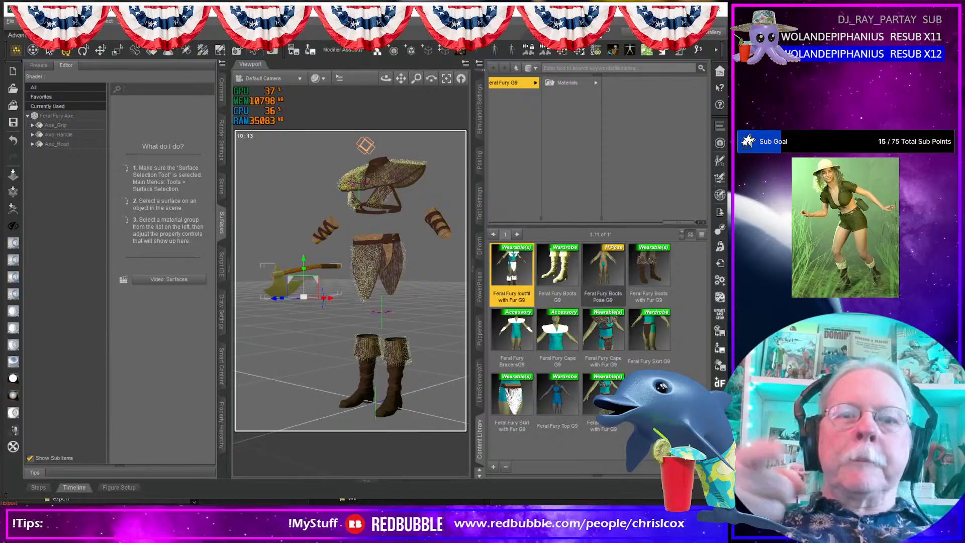